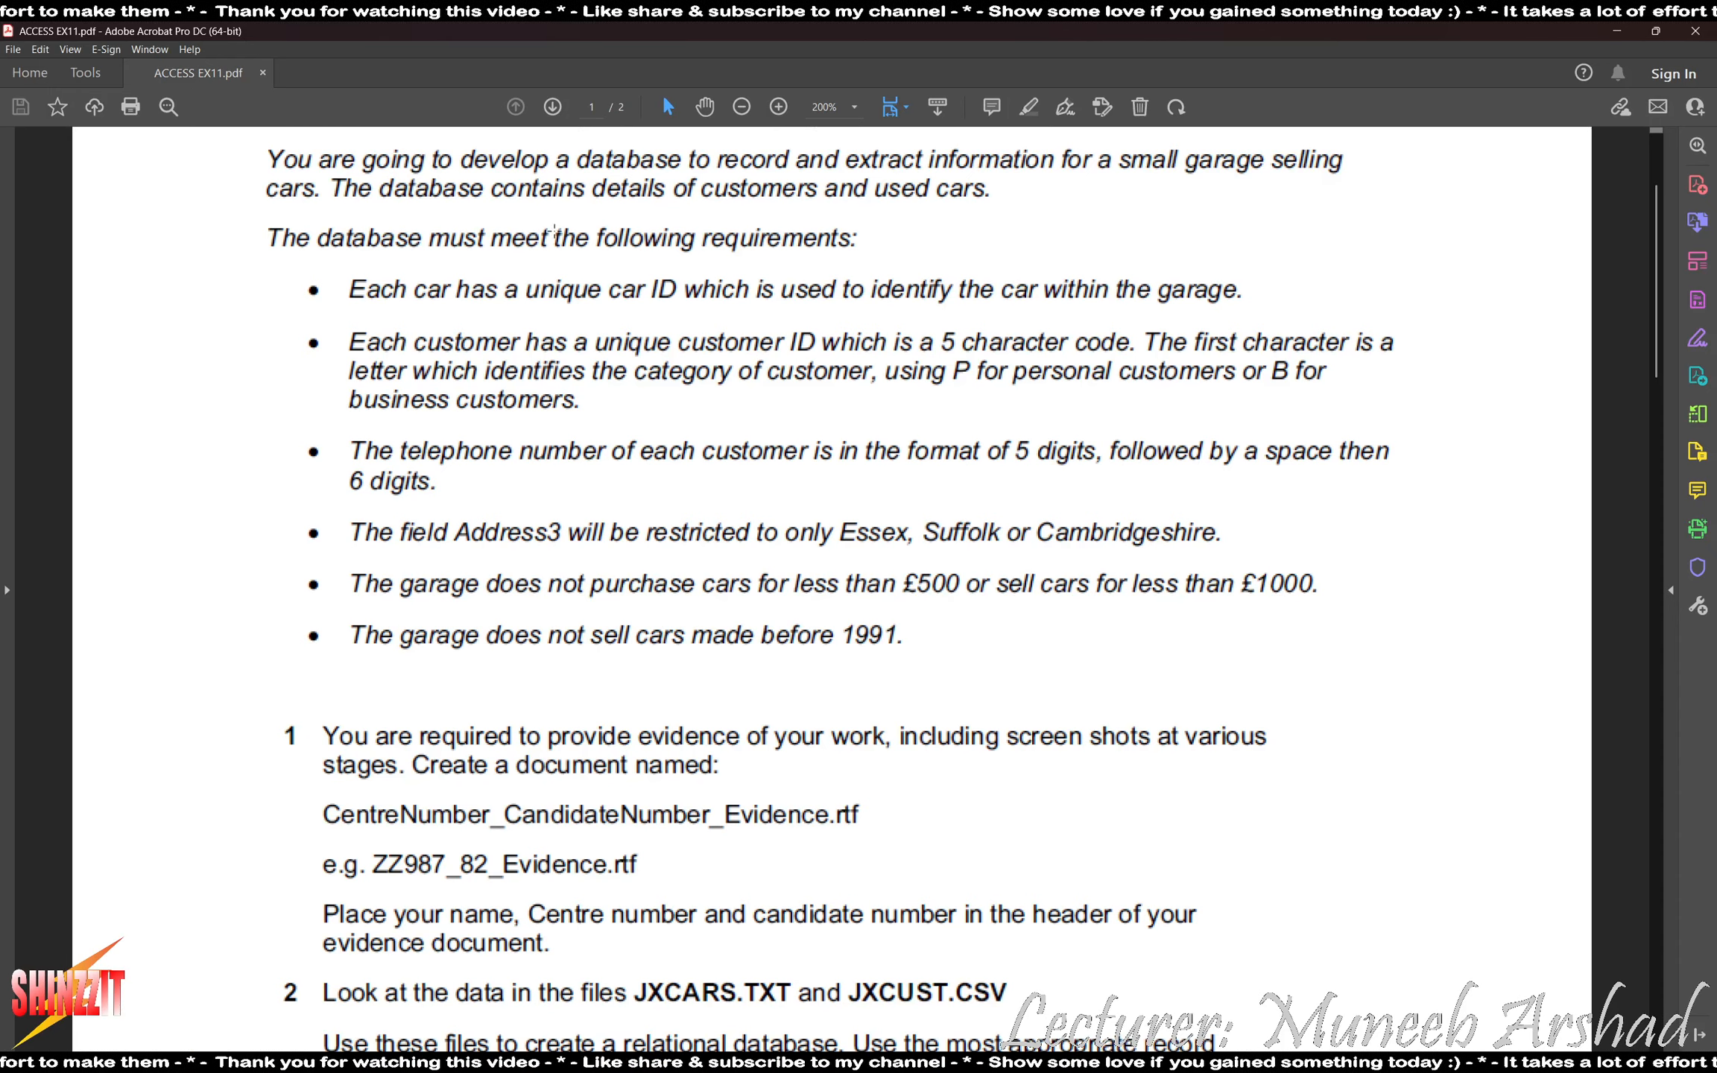
- Read the exam tasks down to the evidence document requirement, then switch to Word and create a blank document
scroll(454, 500, "down", 2)
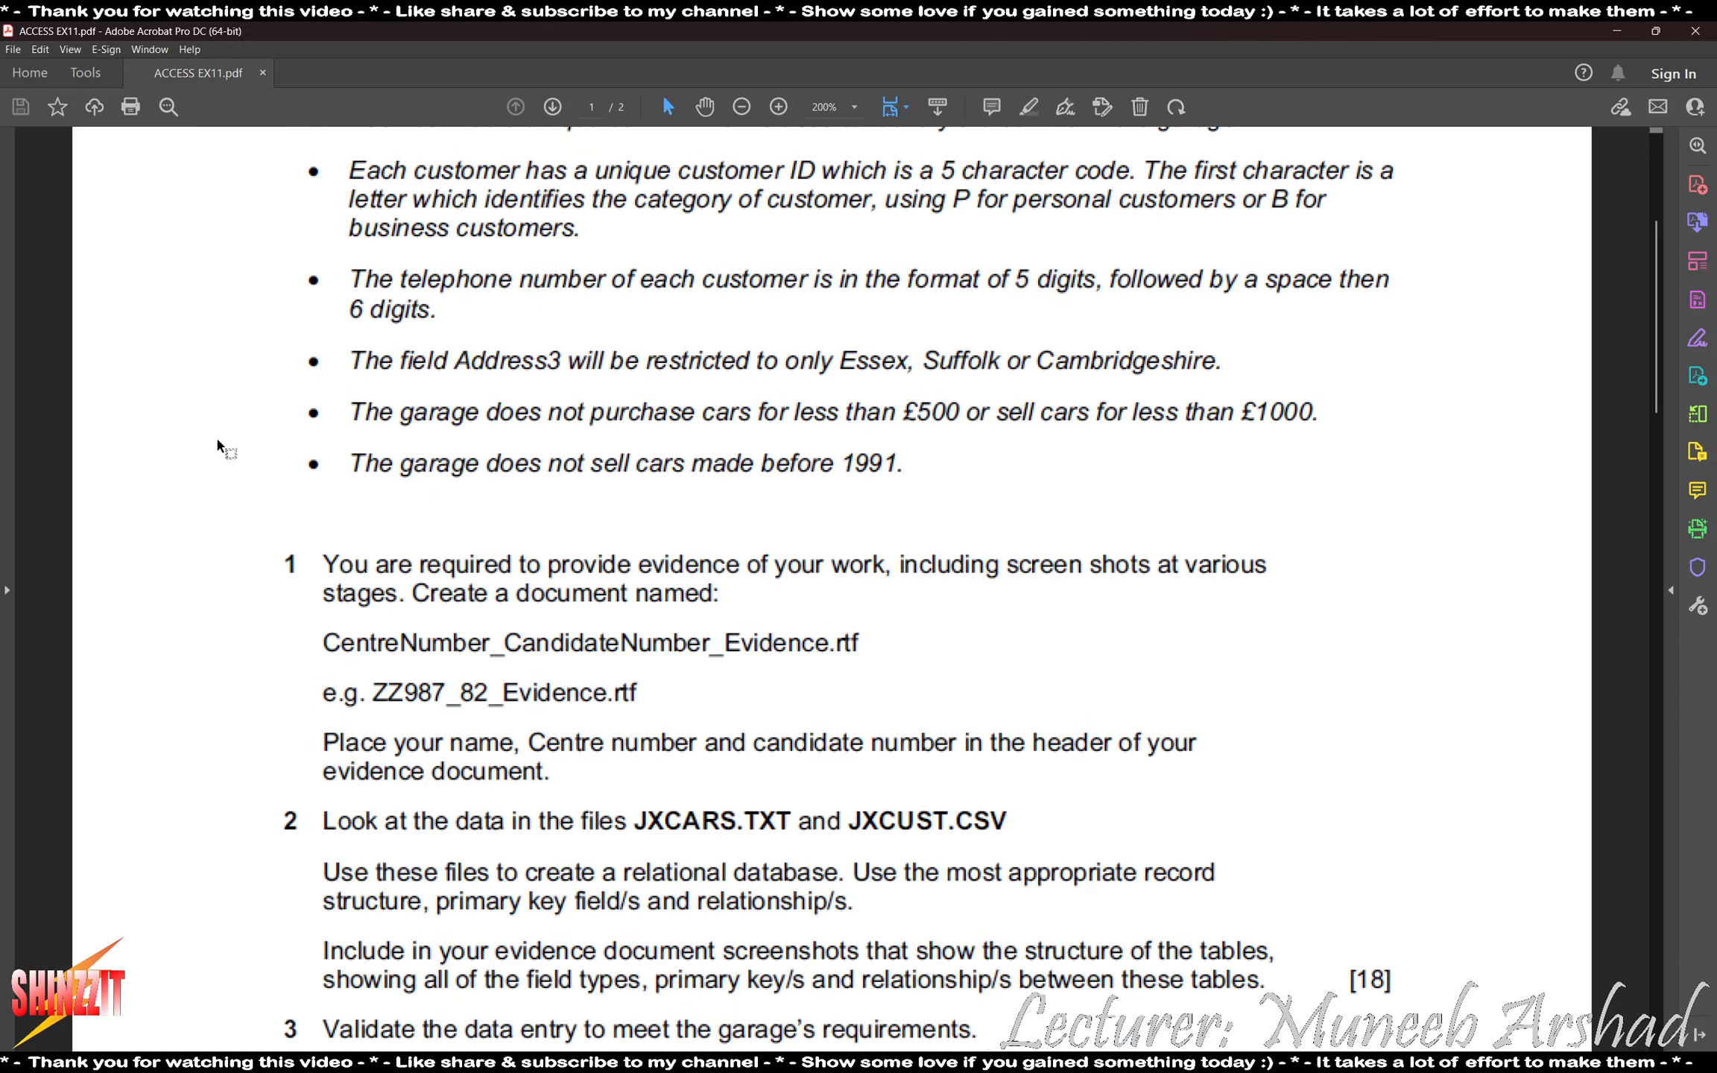
scroll(225, 443, "down", 2)
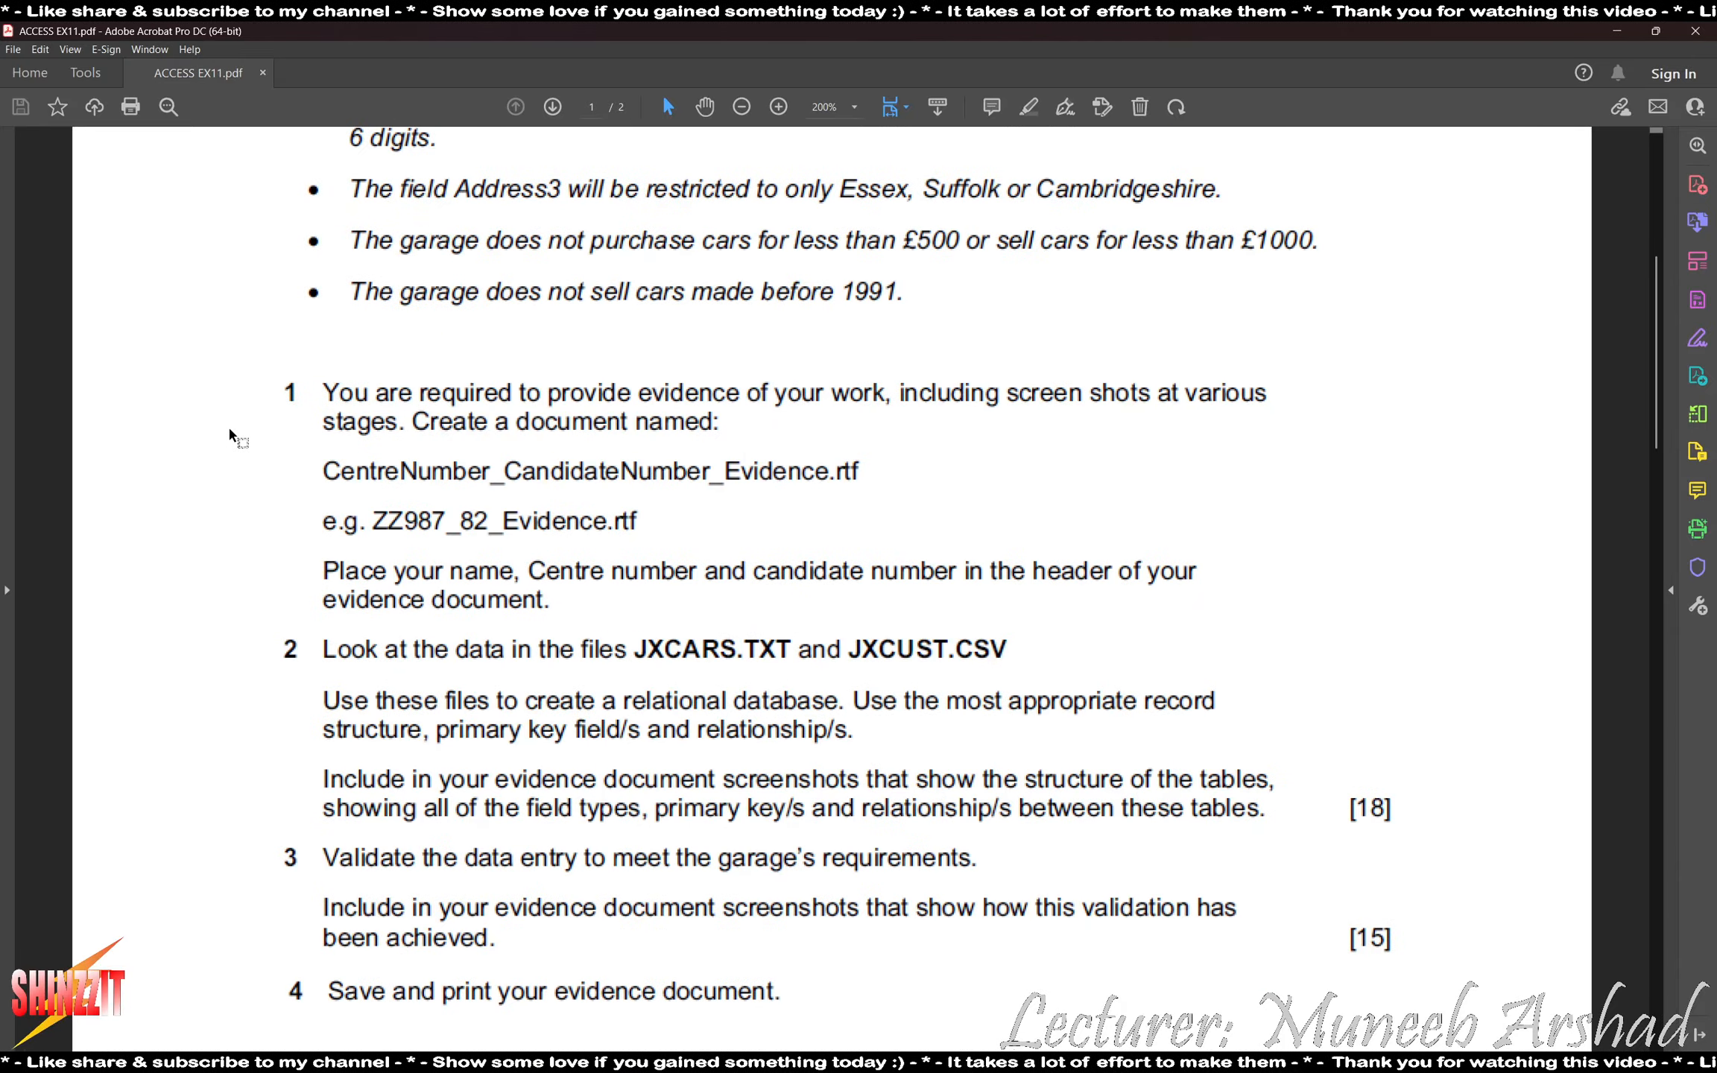
key("super")
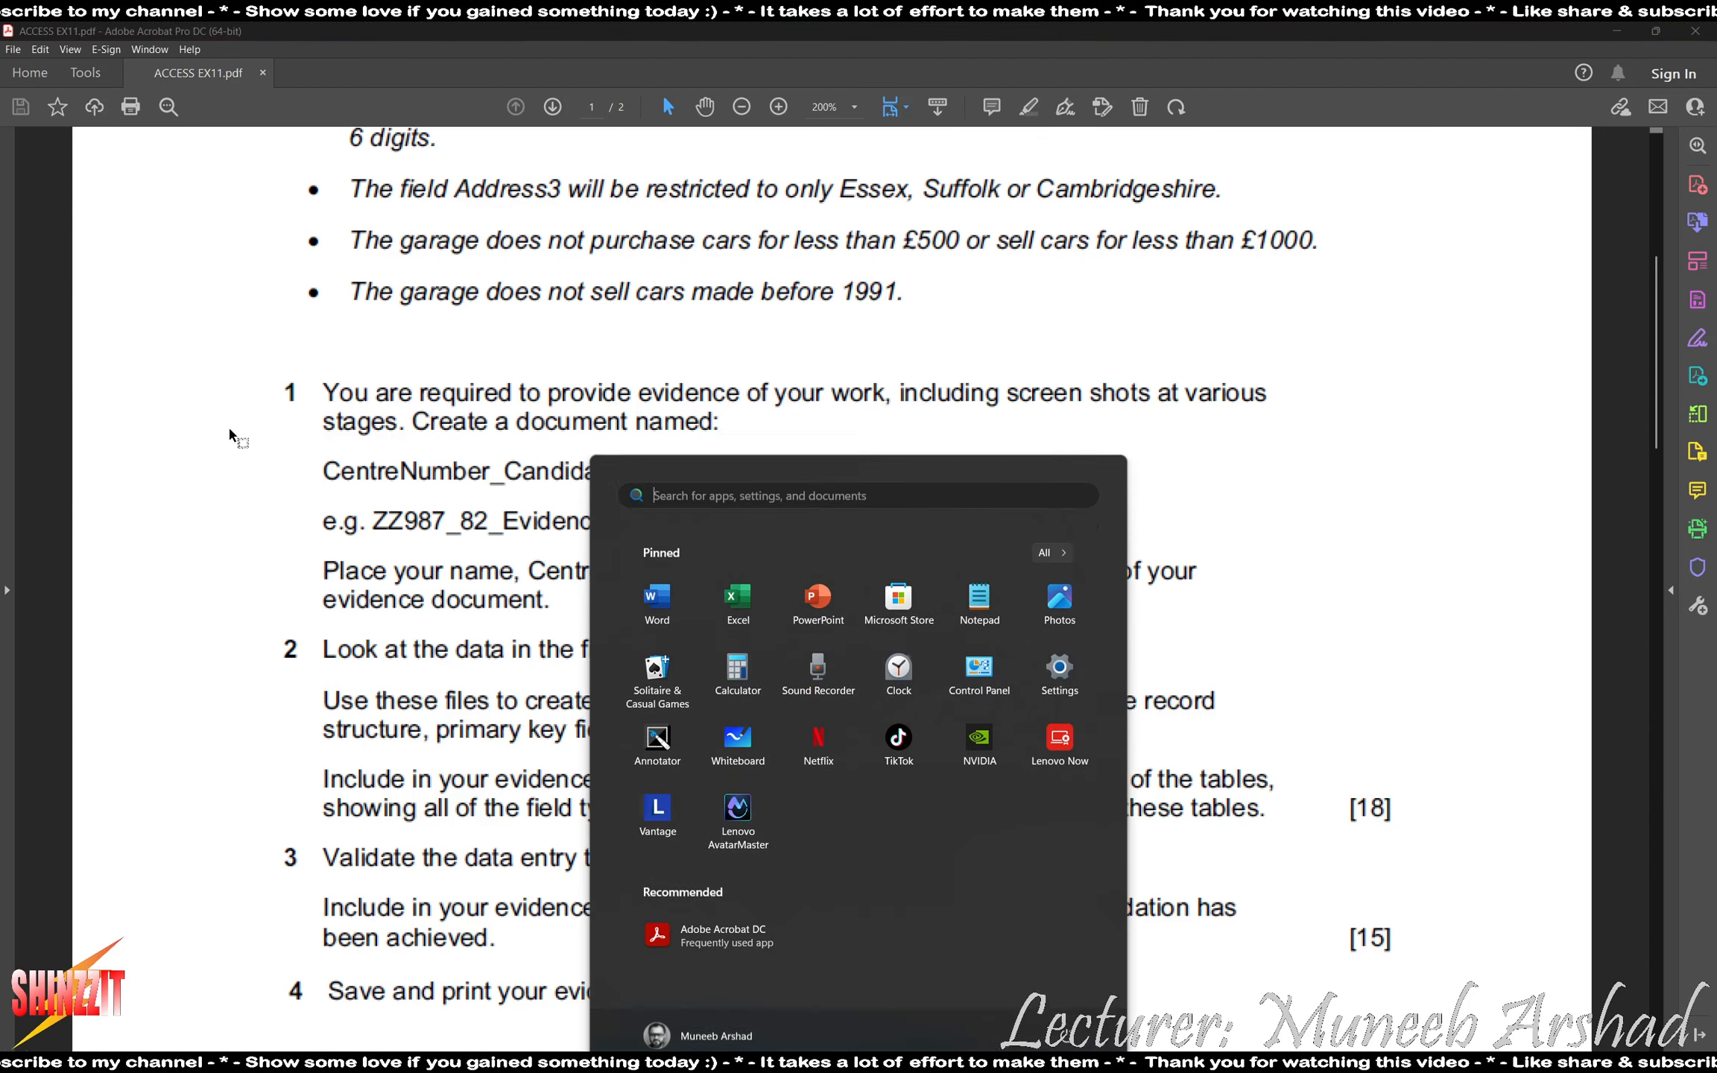
type("word")
key("Return")
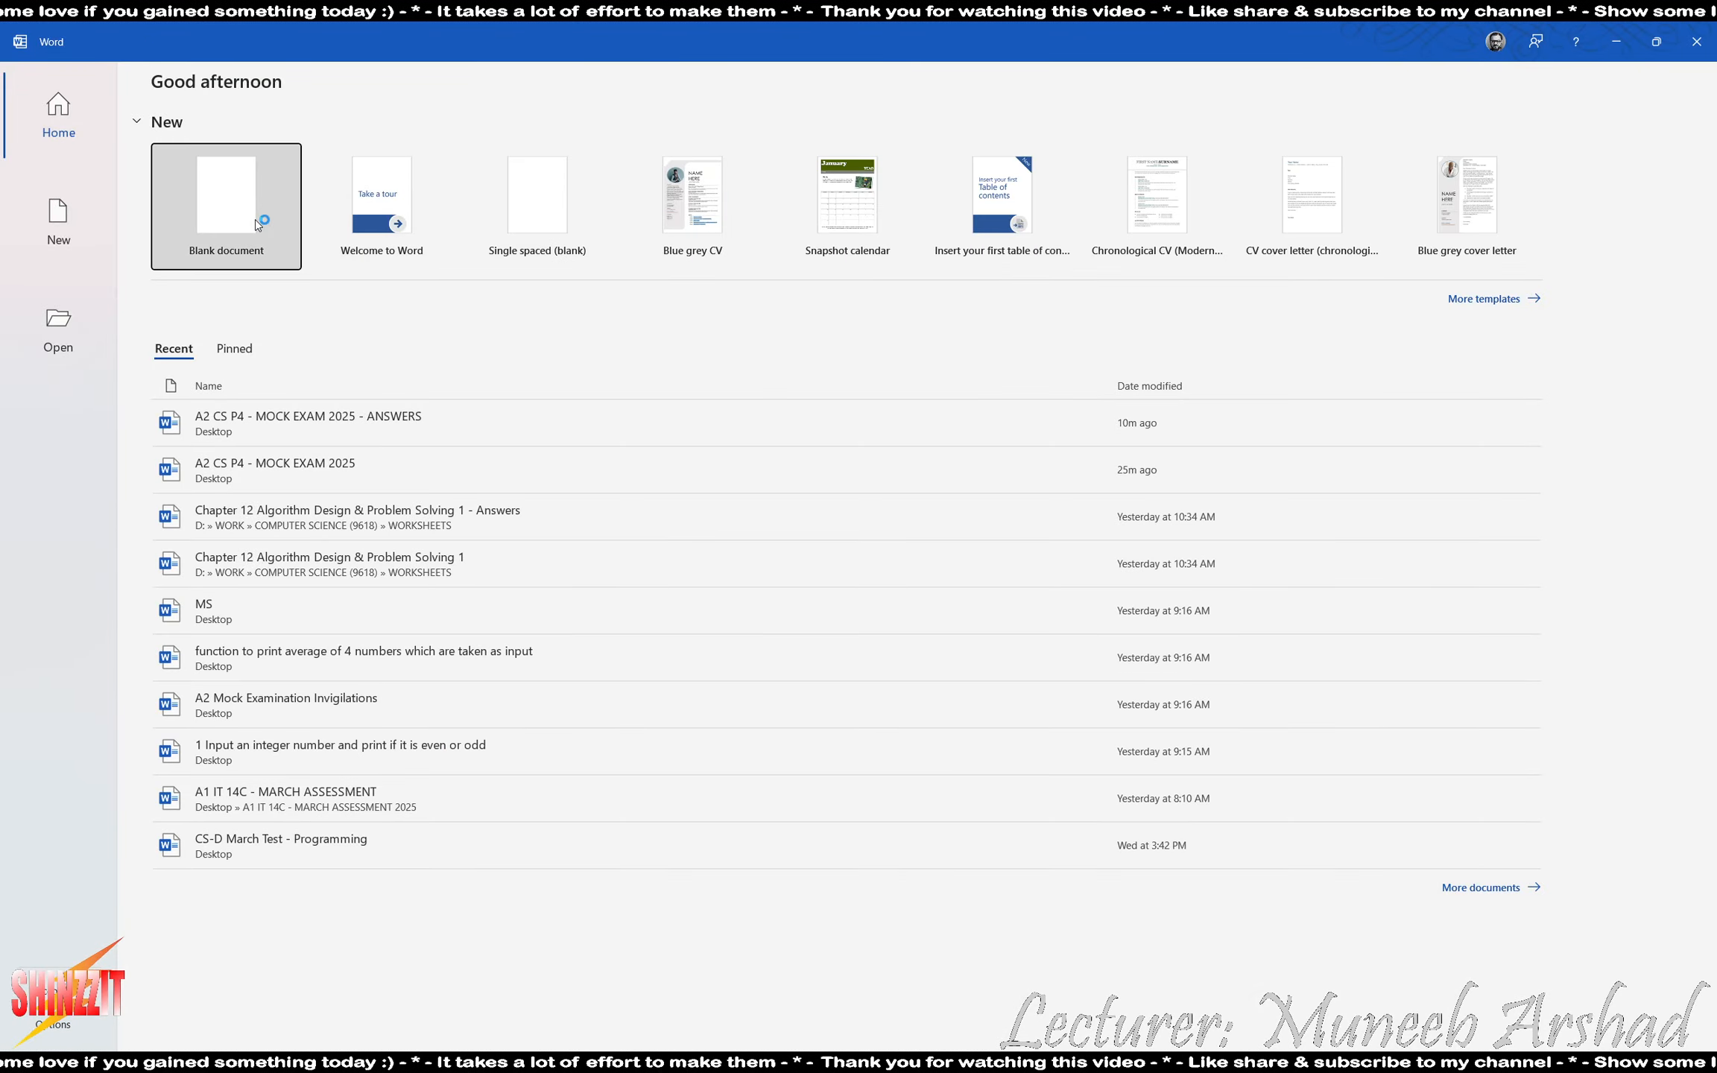
left_click(255, 223)
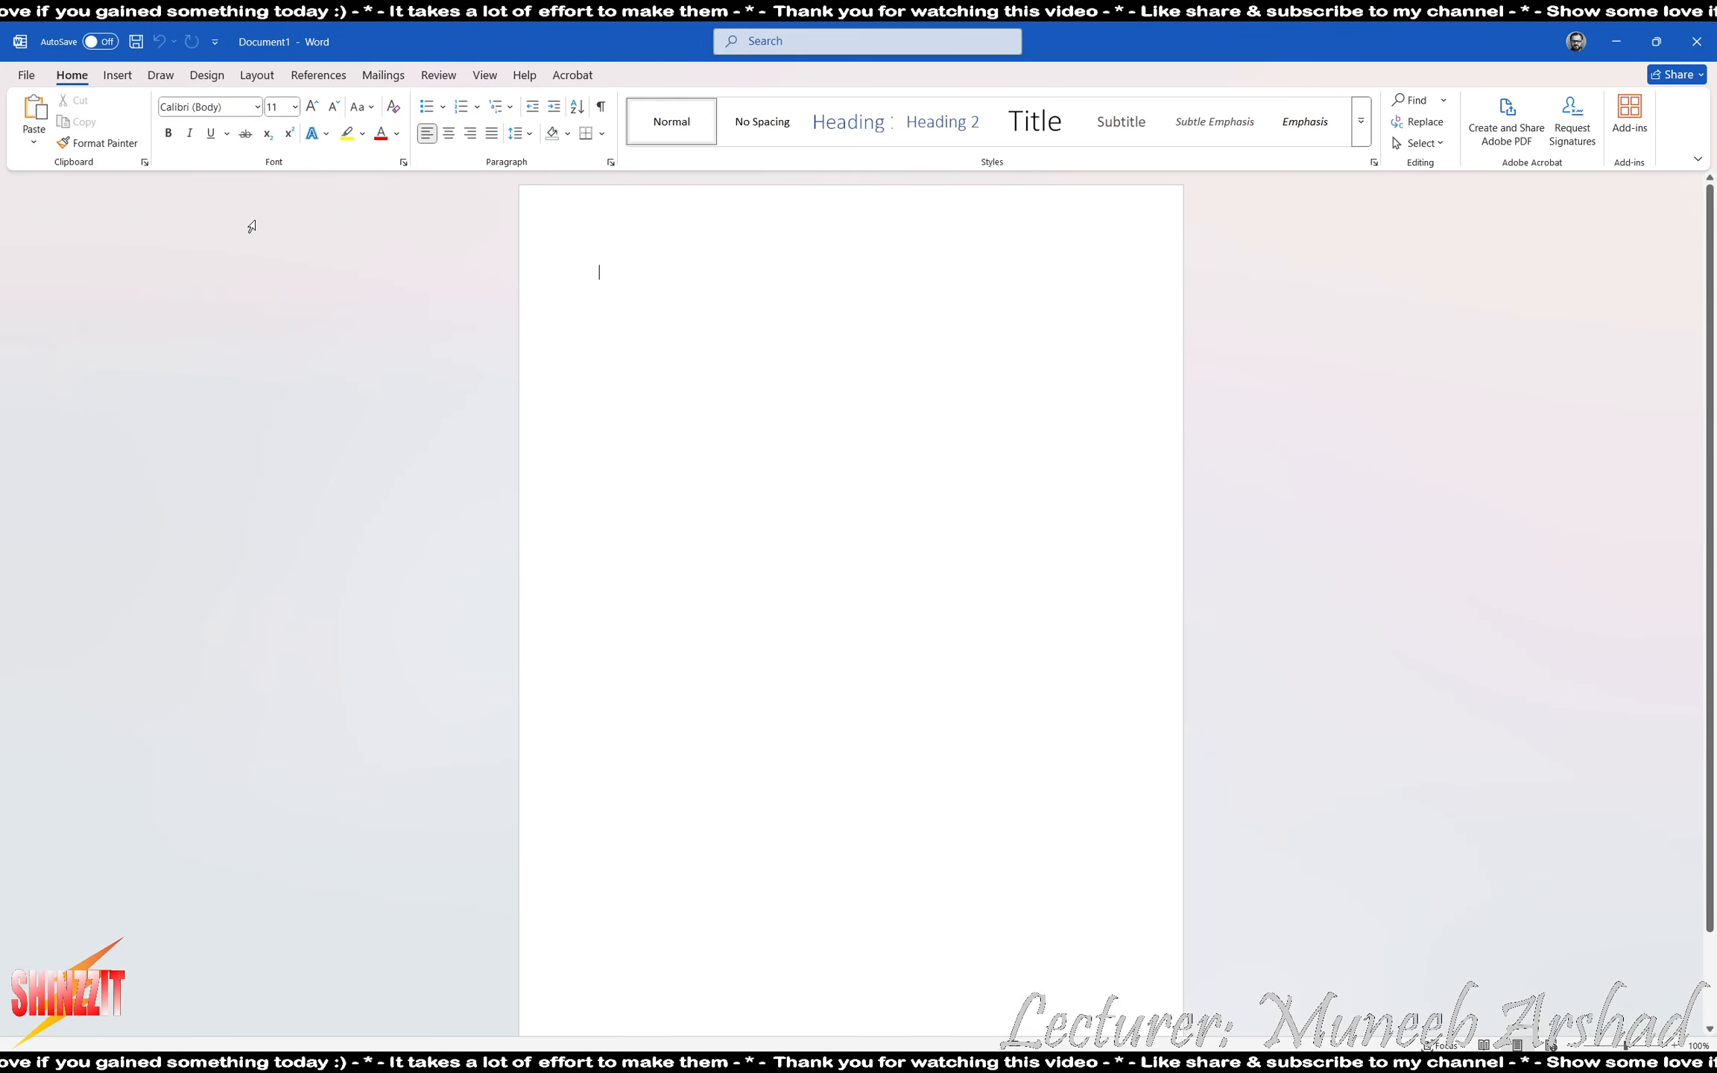
- Start saving the blank document, choosing the ACCESS EX11 folder on the Desktop as its location
key("ctrl+s")
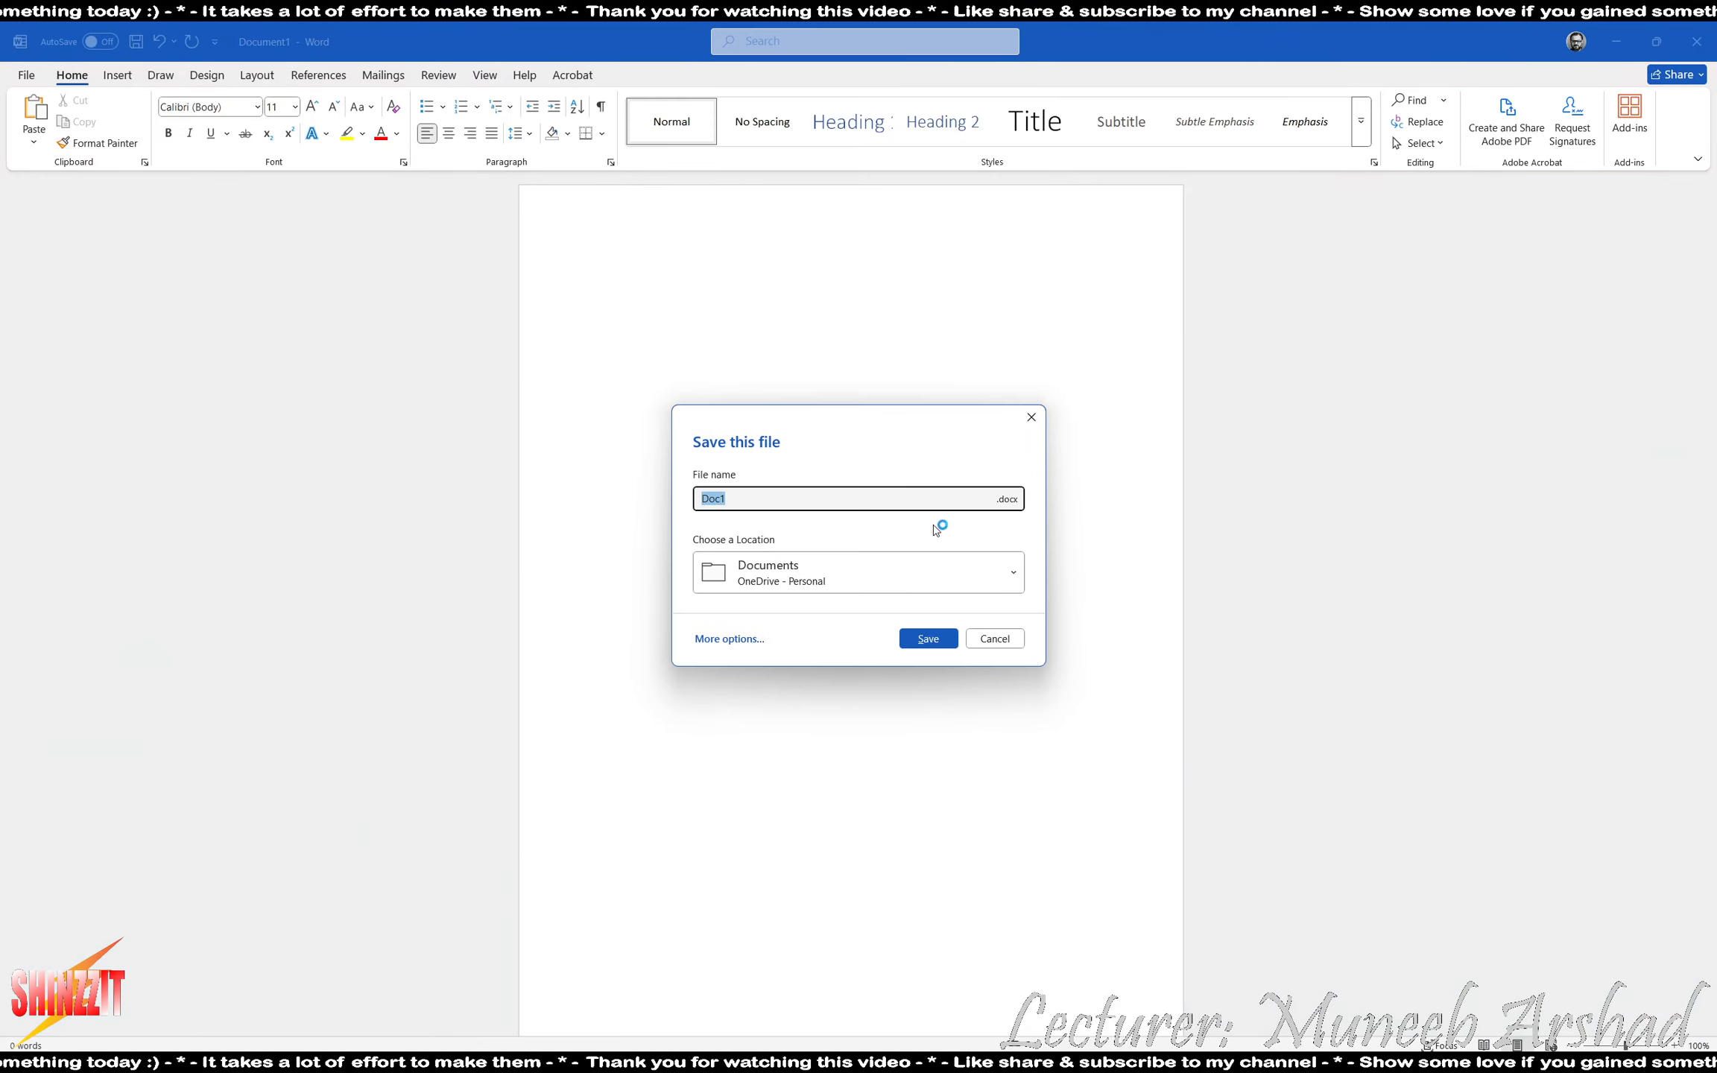
left_click(863, 570)
left_click(777, 967)
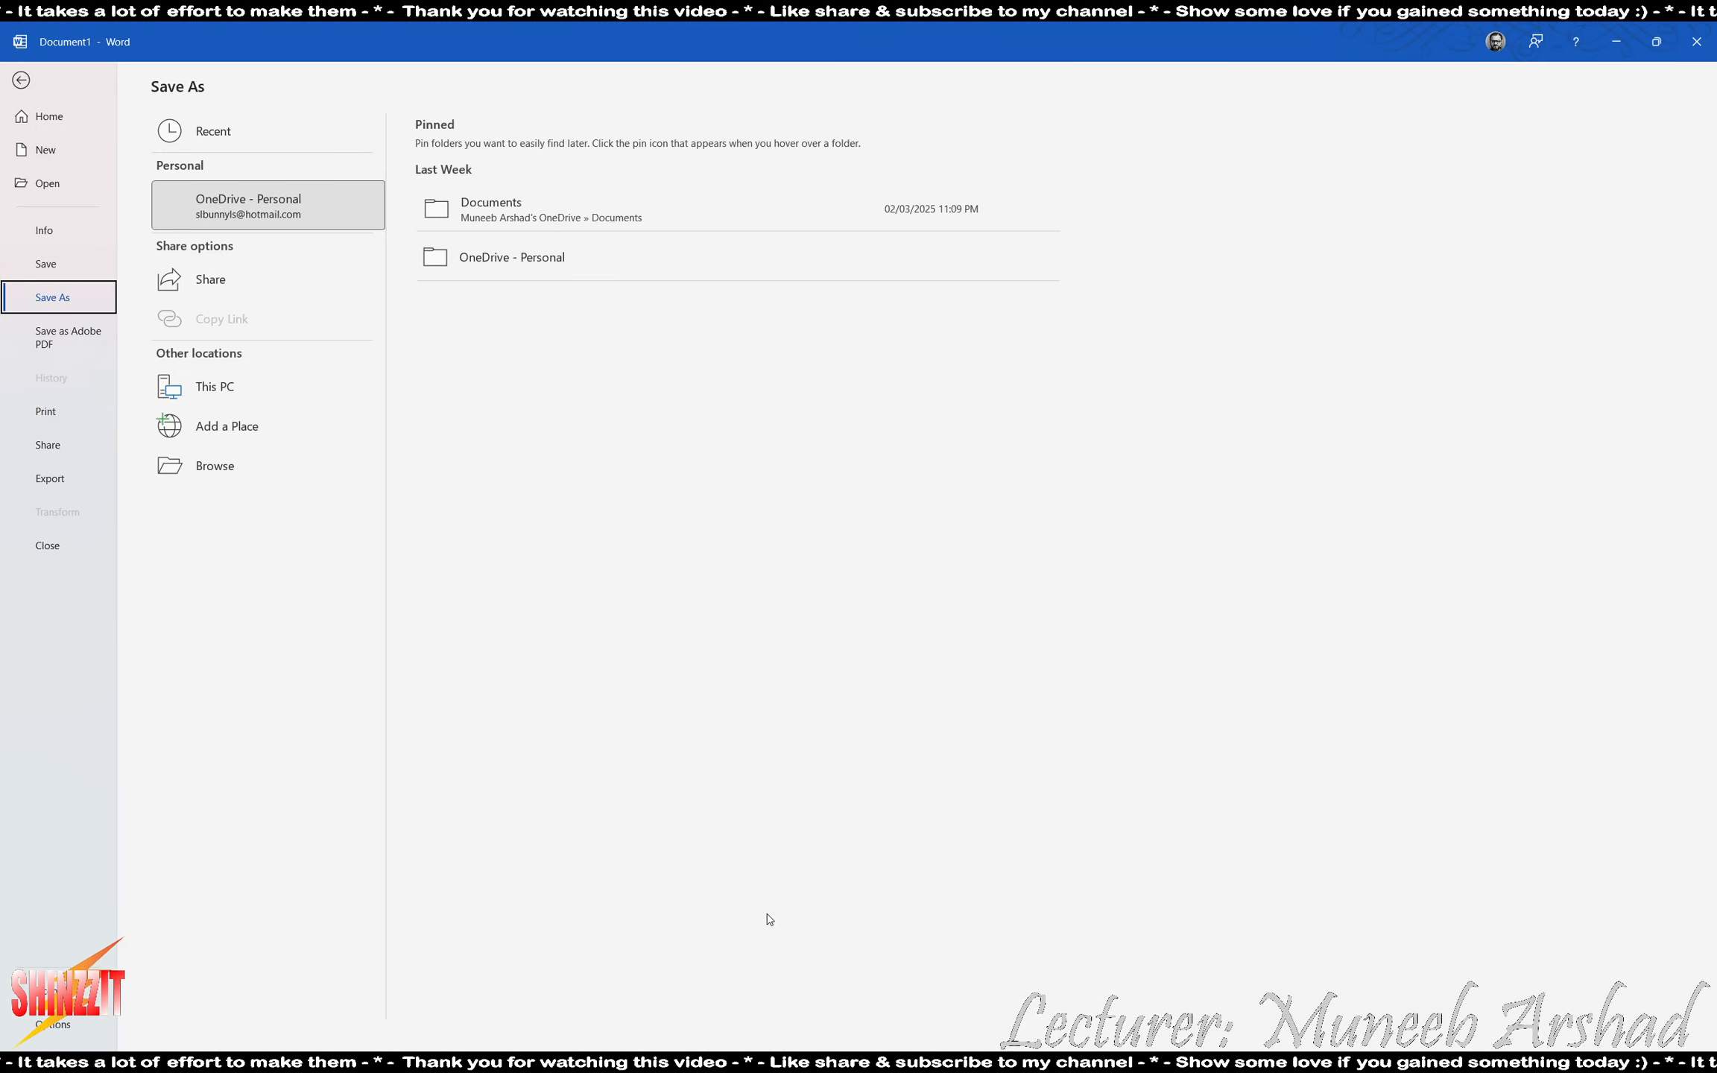
left_click(215, 464)
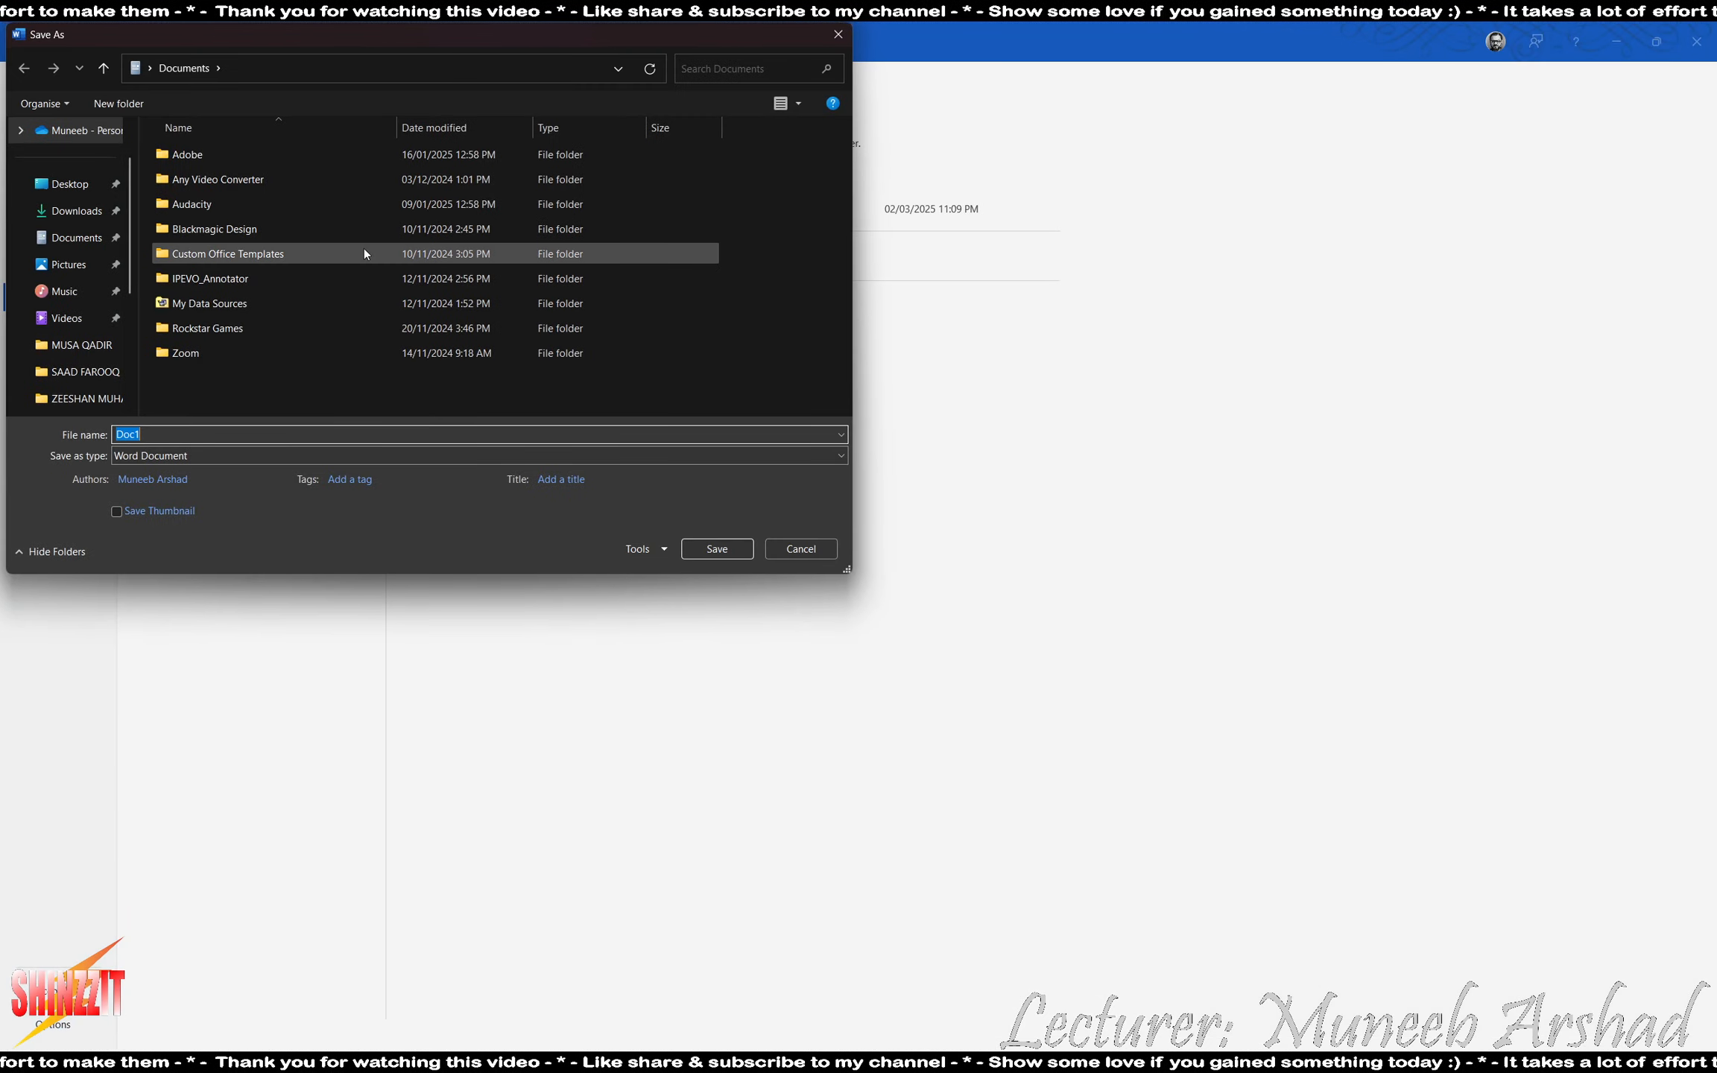
left_click(69, 183)
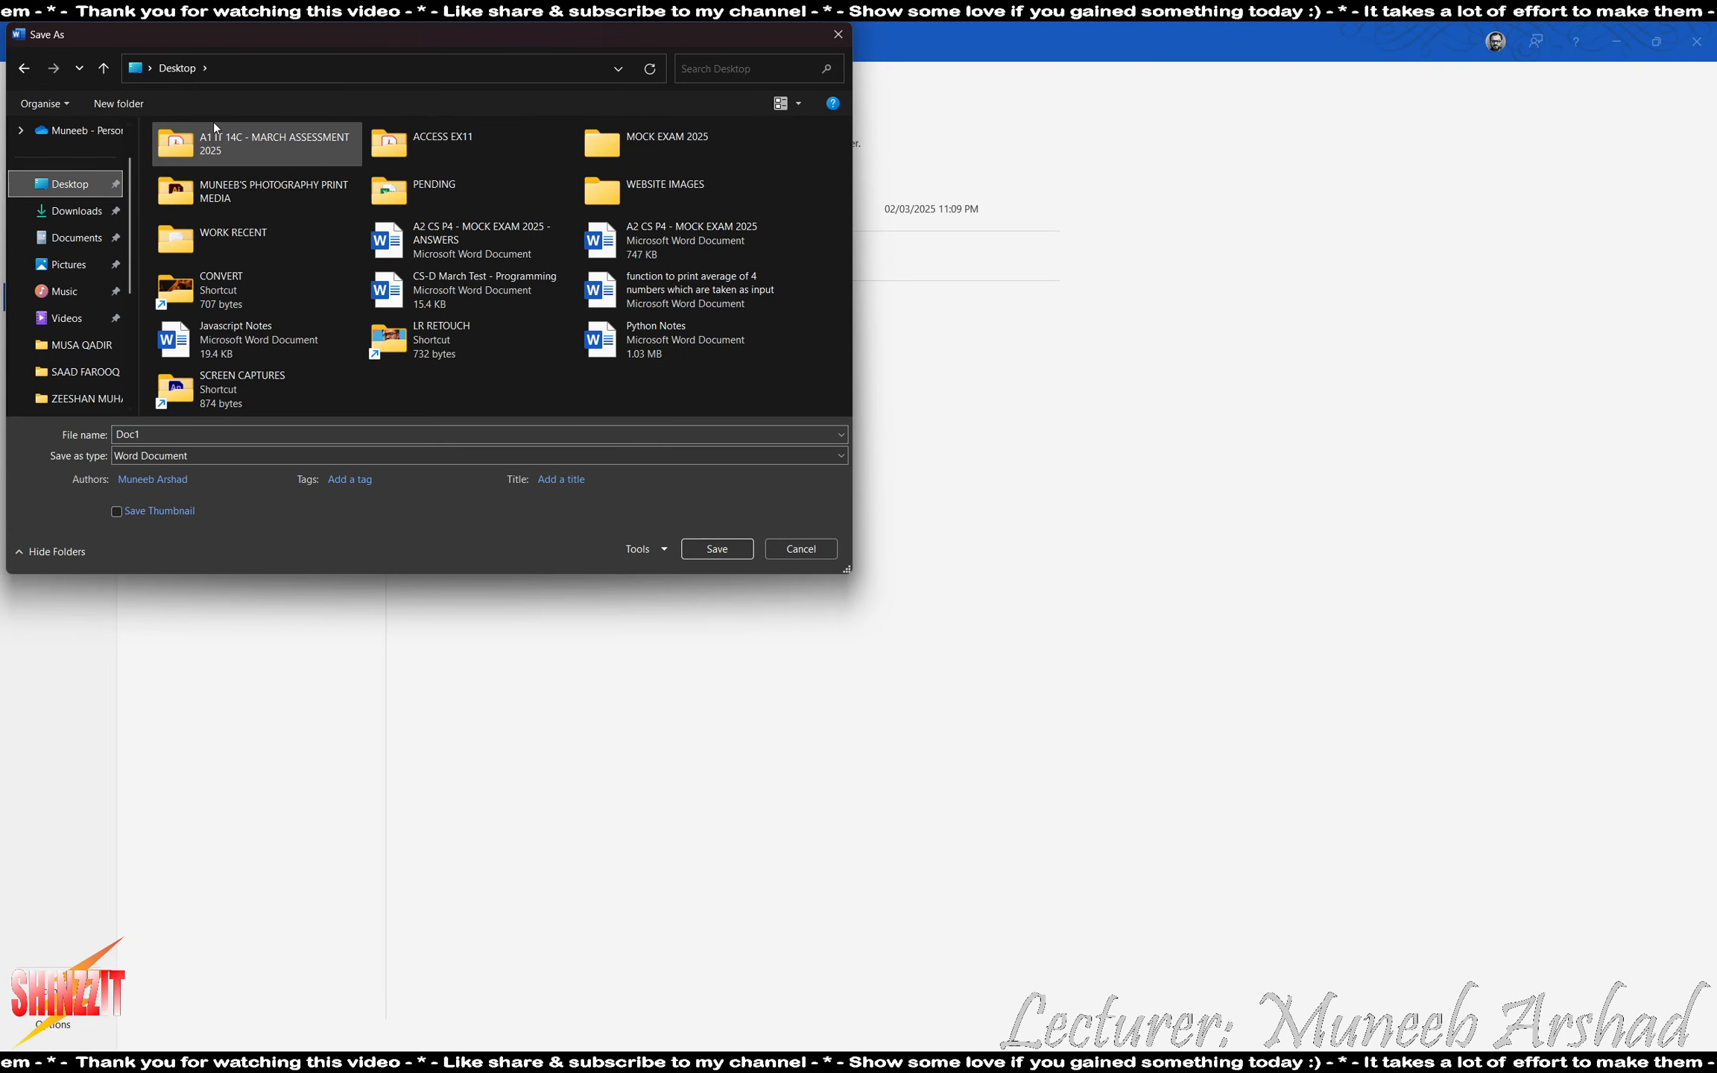
double_click(438, 139)
left_click(240, 440)
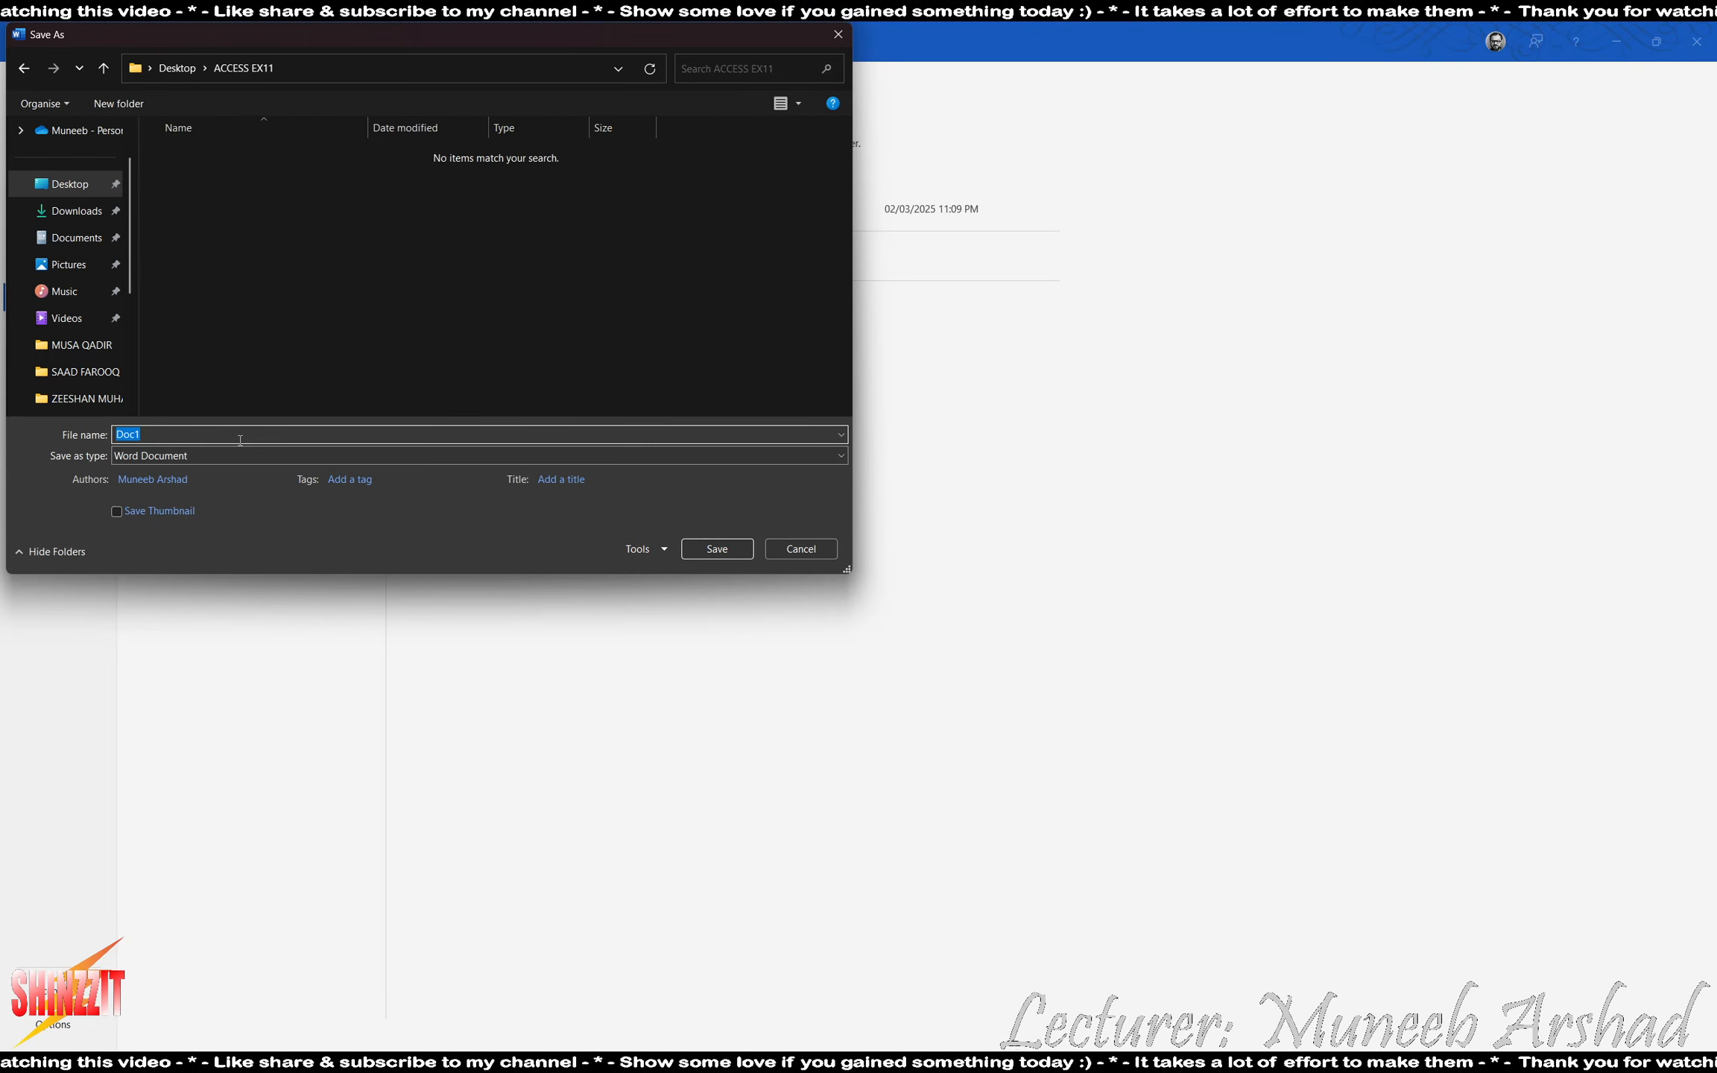
- Save the document in Rich Text Format, naming it Evidence followed by the centre number and candidate number, separated by underscores
type("Evidence")
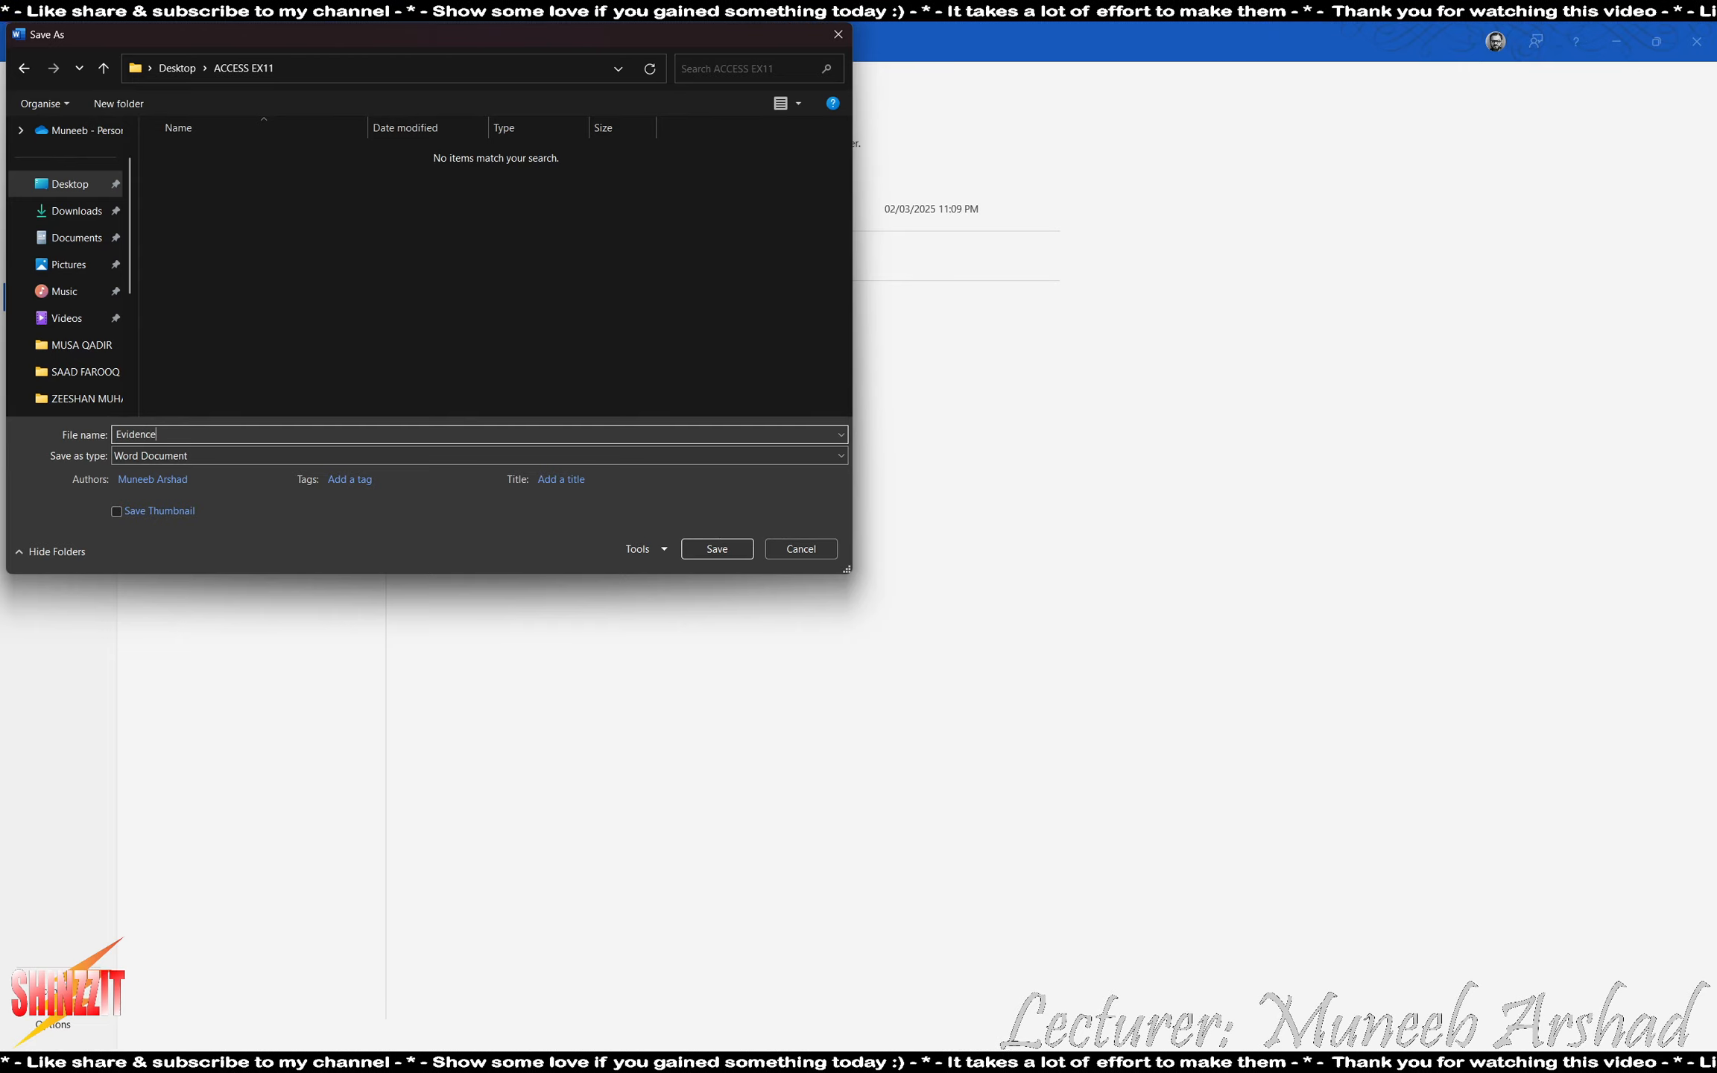
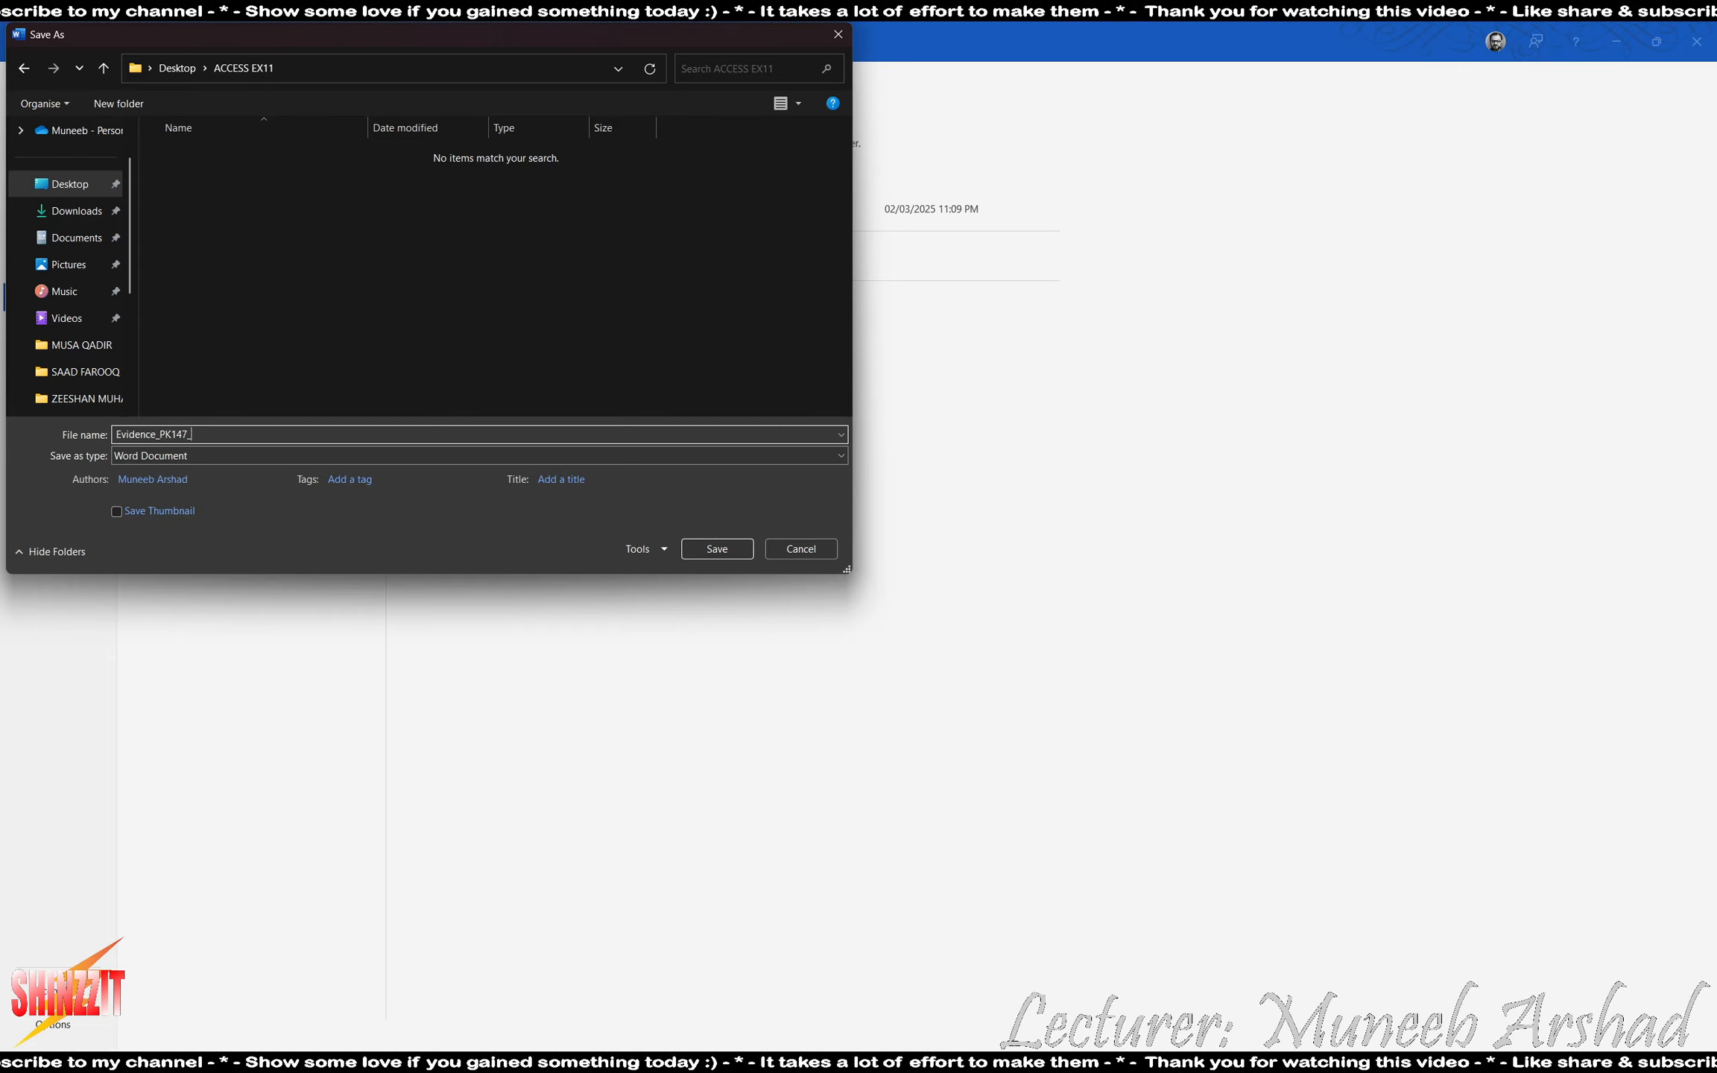
left_click(204, 458)
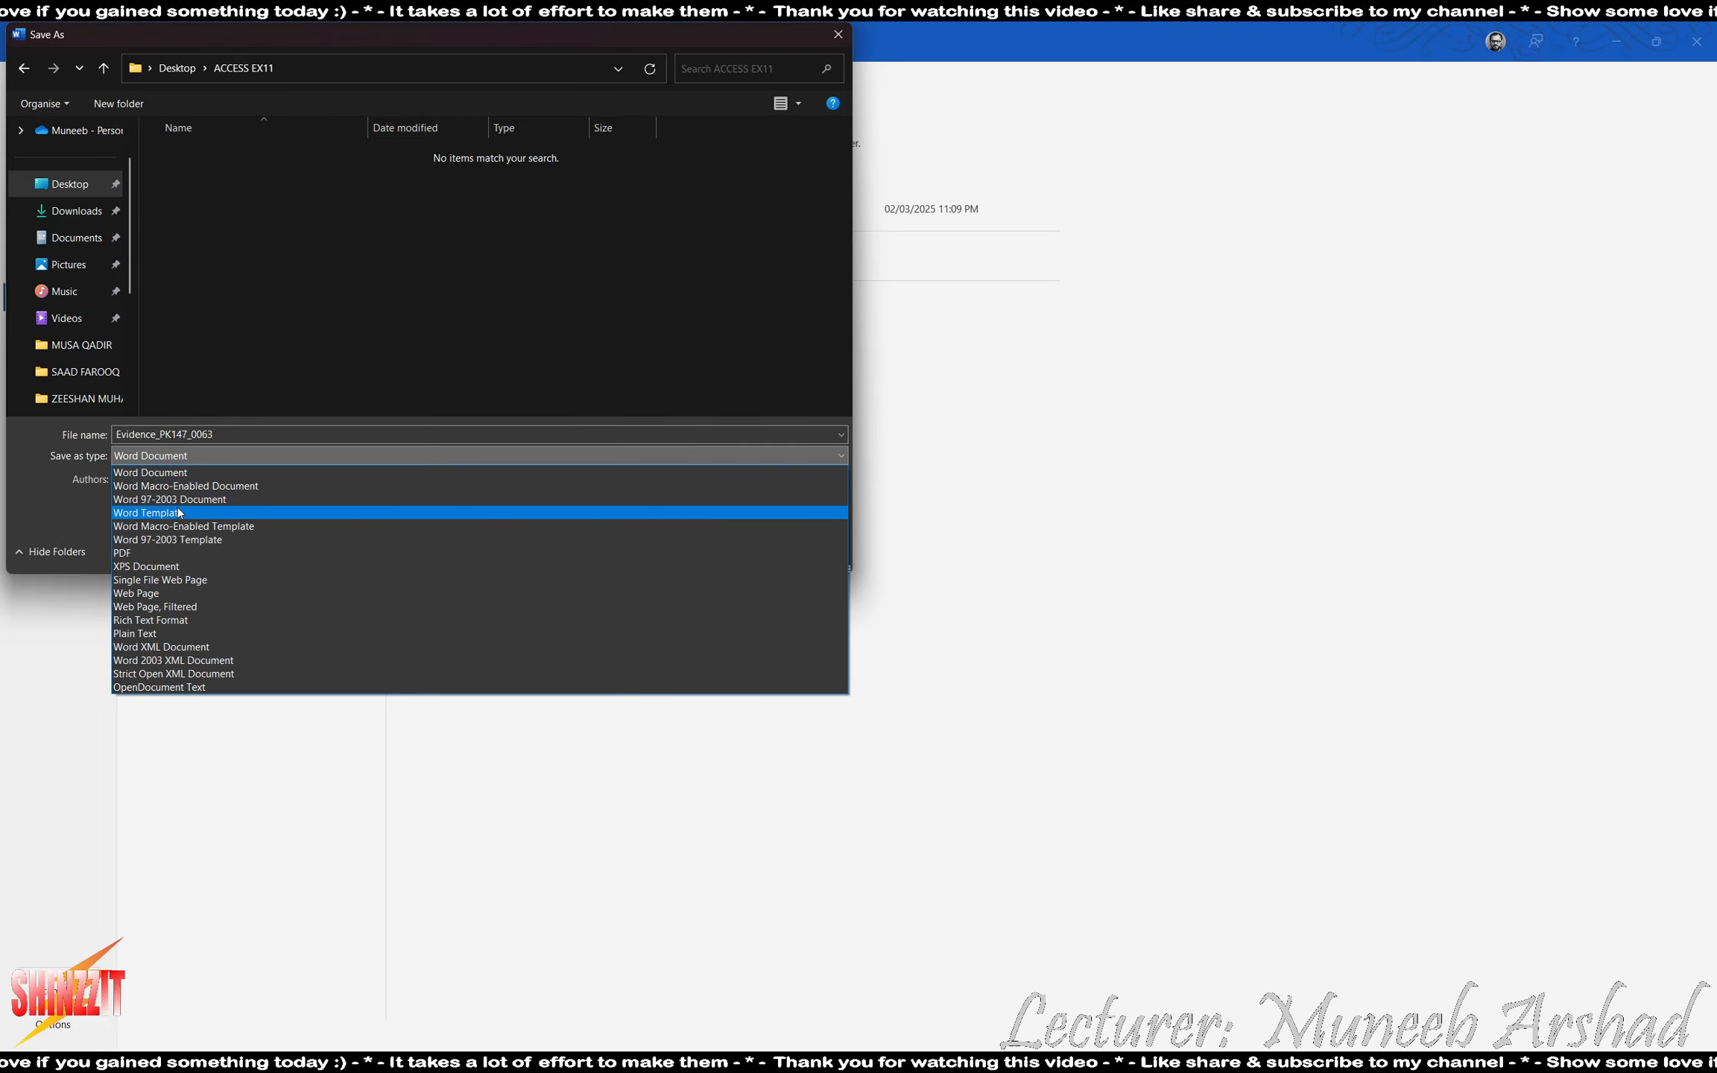
left_click(173, 620)
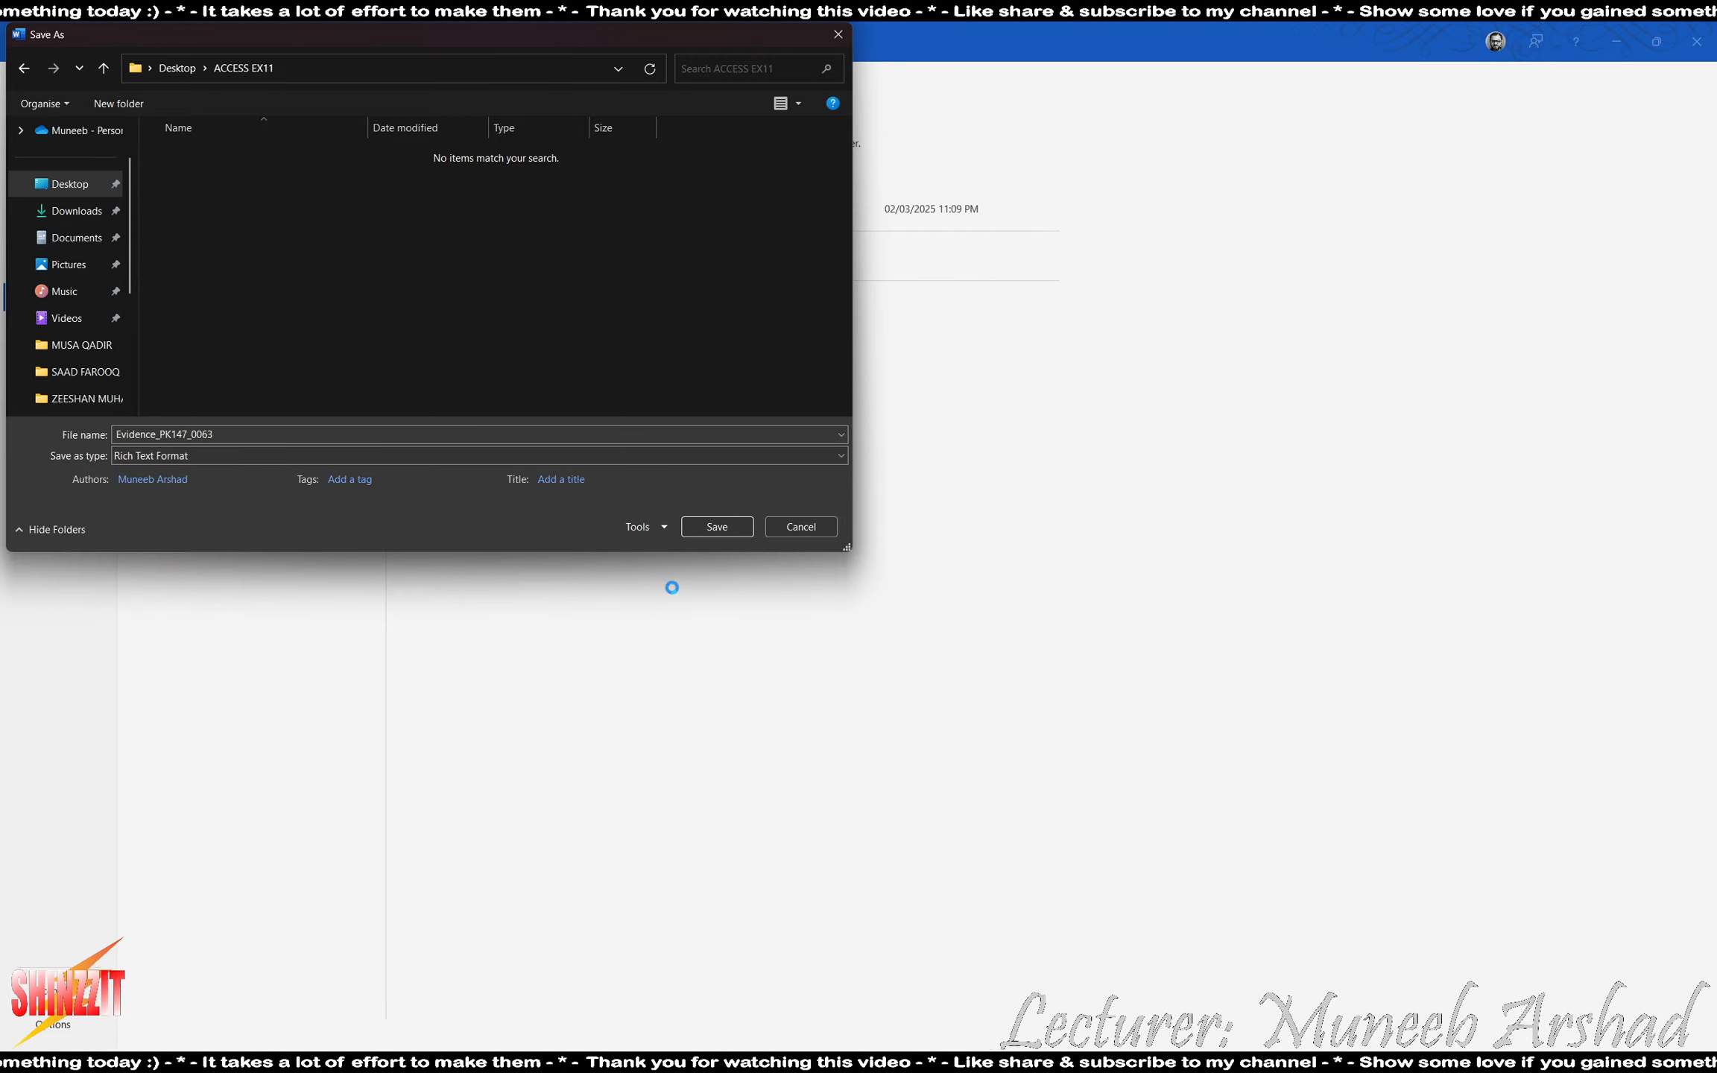
left_click(718, 527)
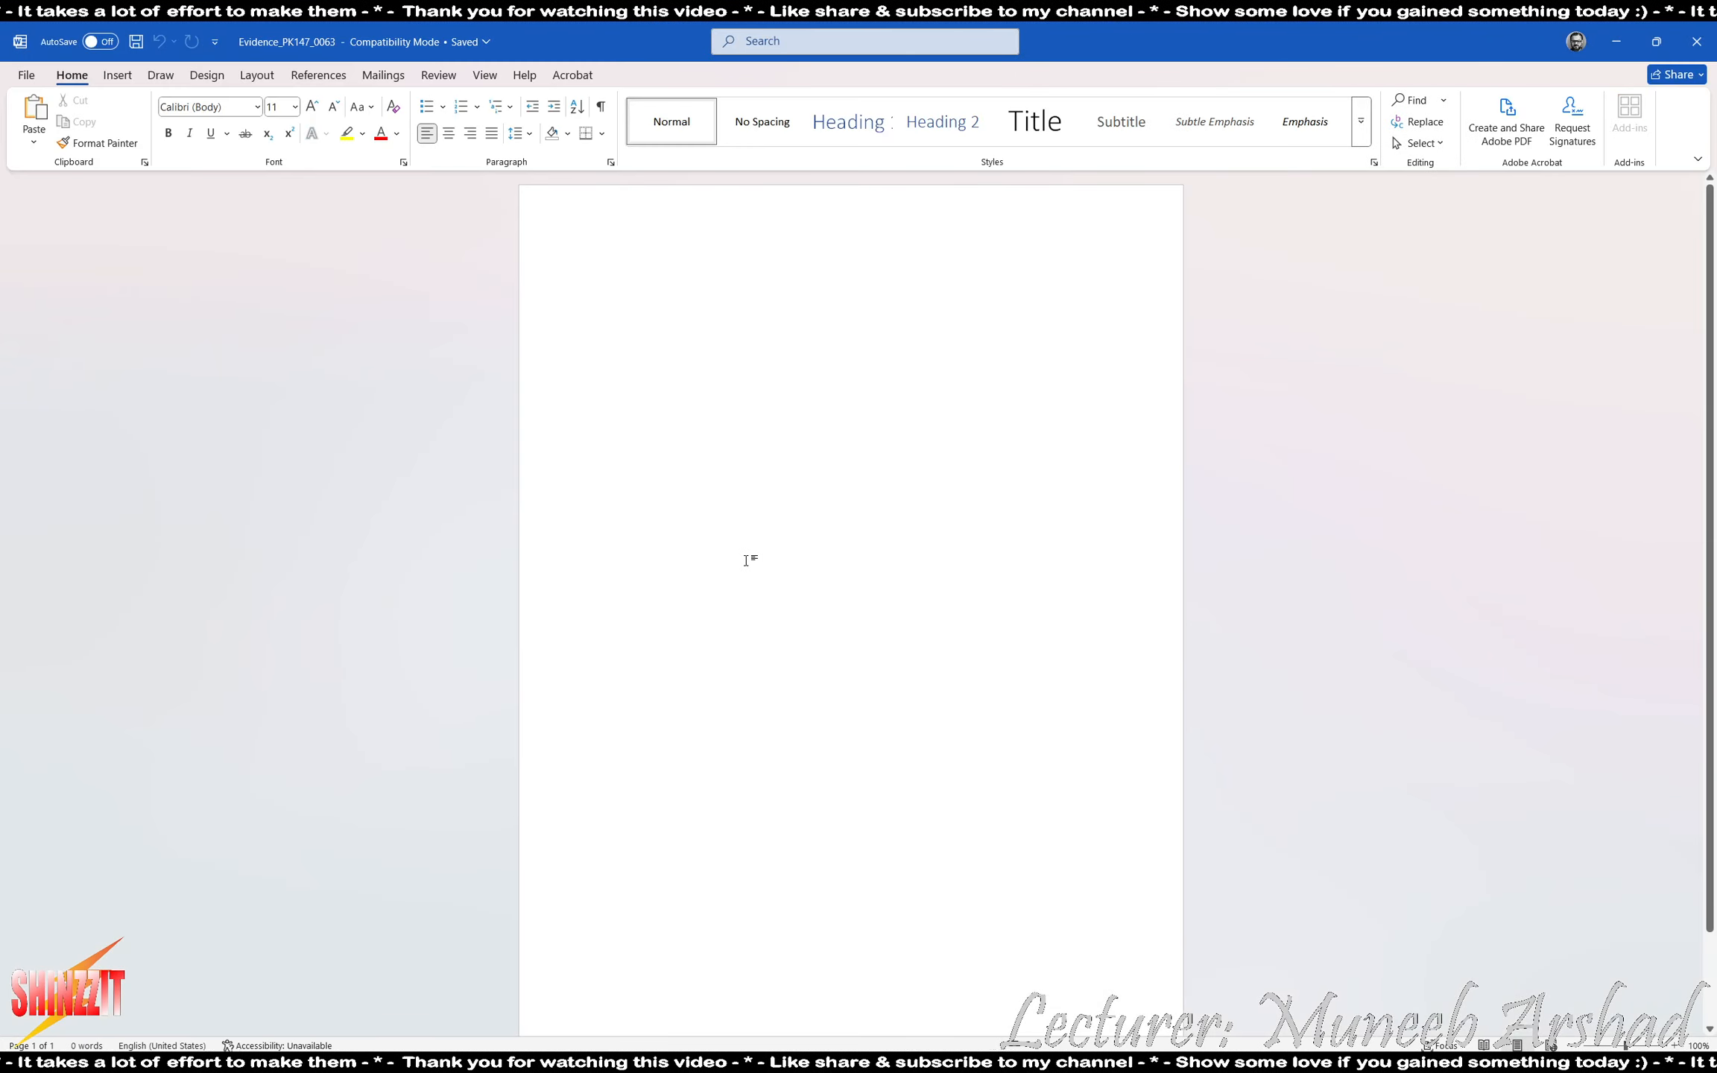
- Return to the exam PDF to read the database tasks, then switch to Access and start a blank database
key("alt+Tab")
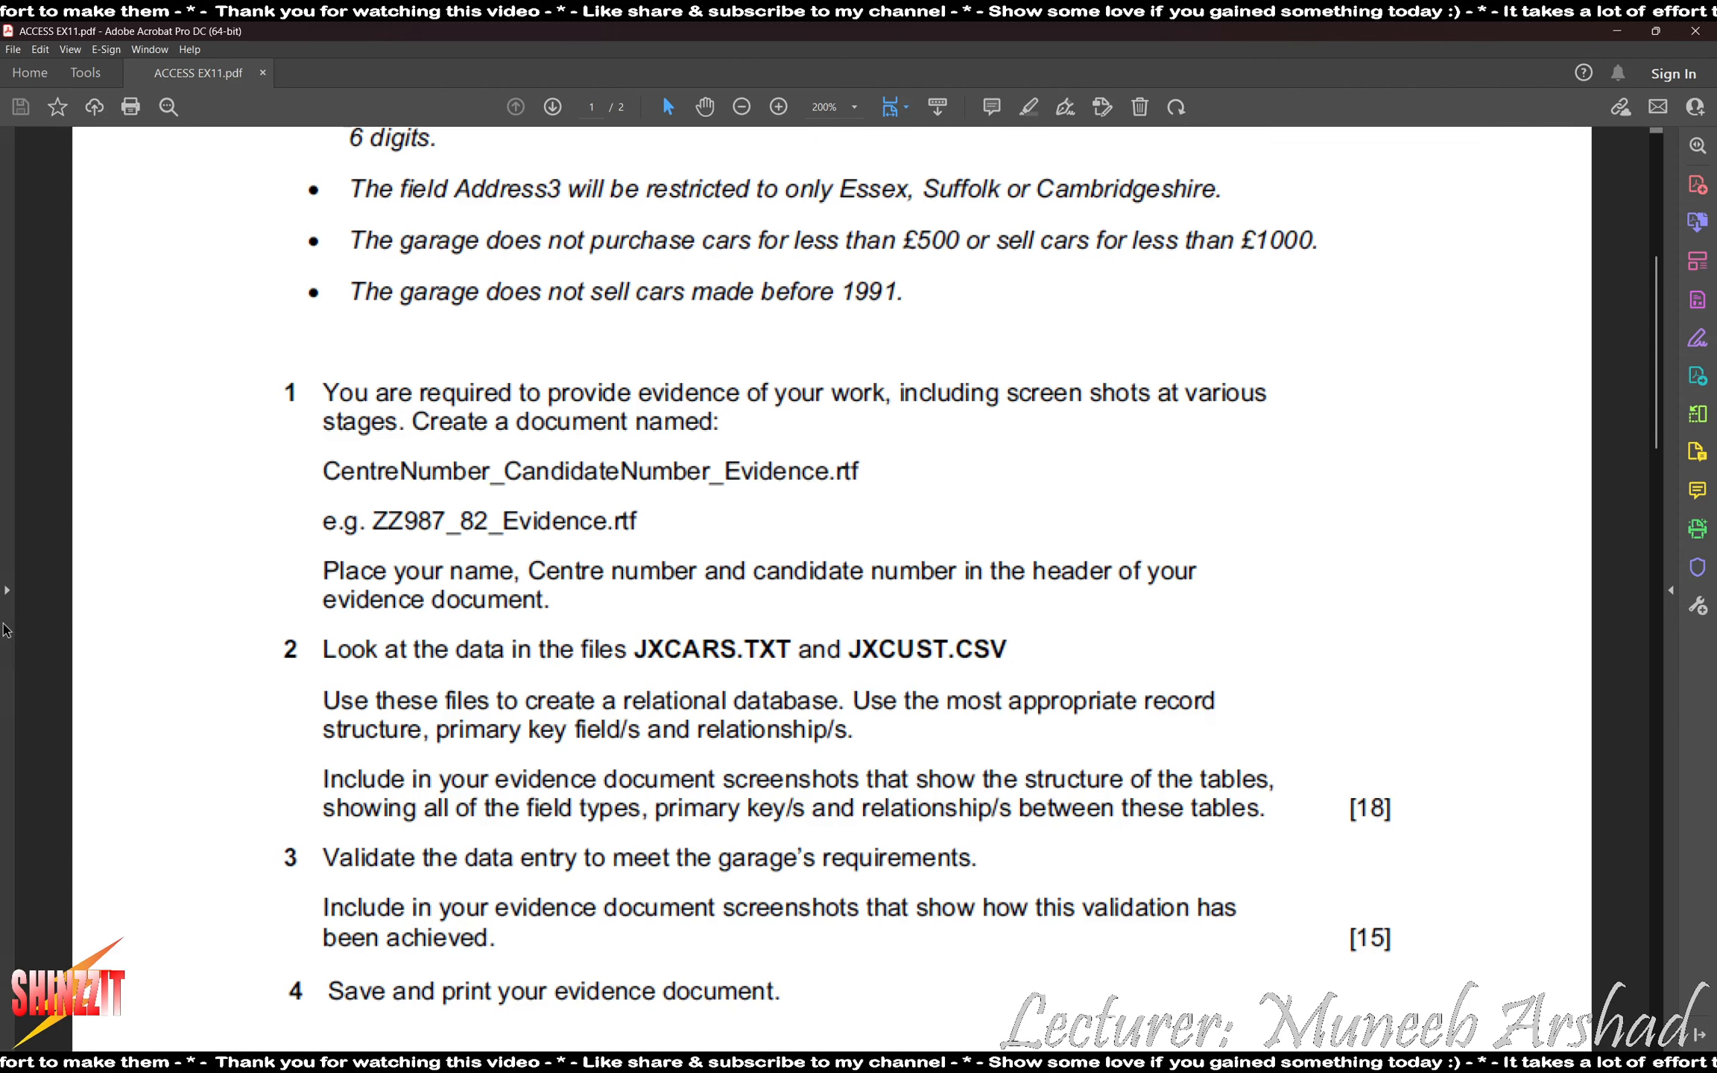
scroll(187, 551, "down", 5)
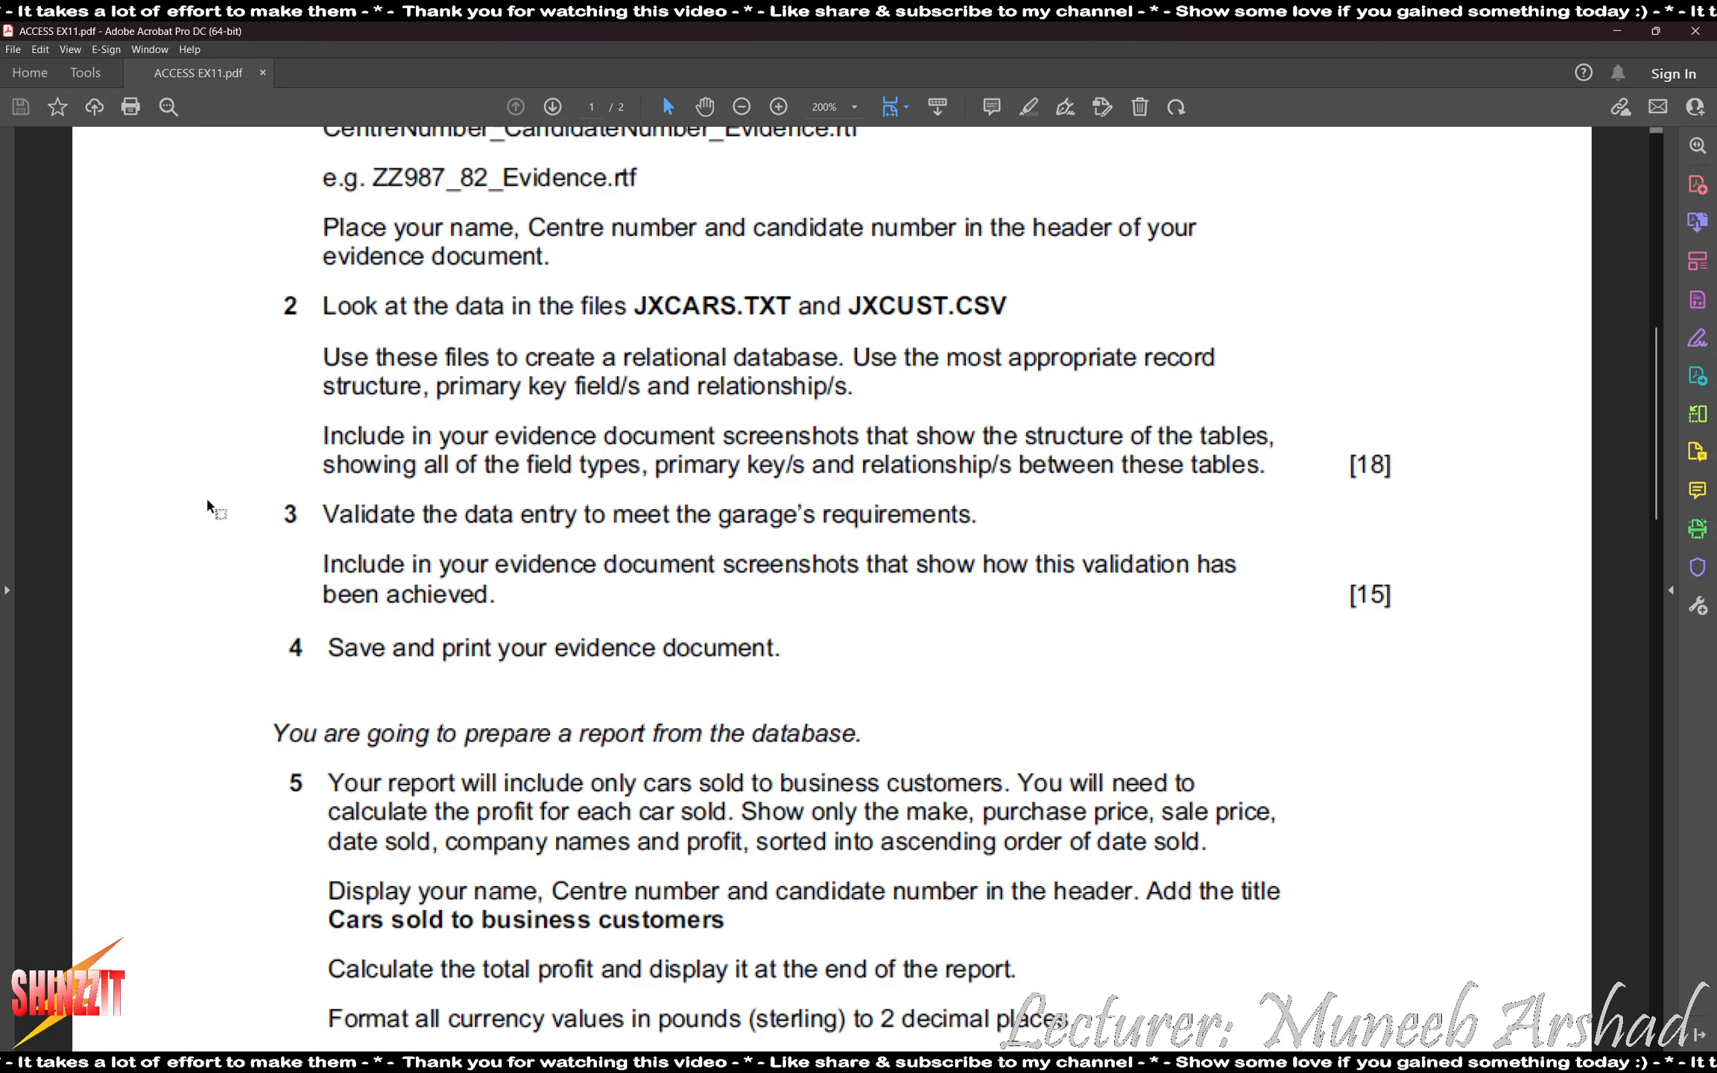
key("super")
type("acc")
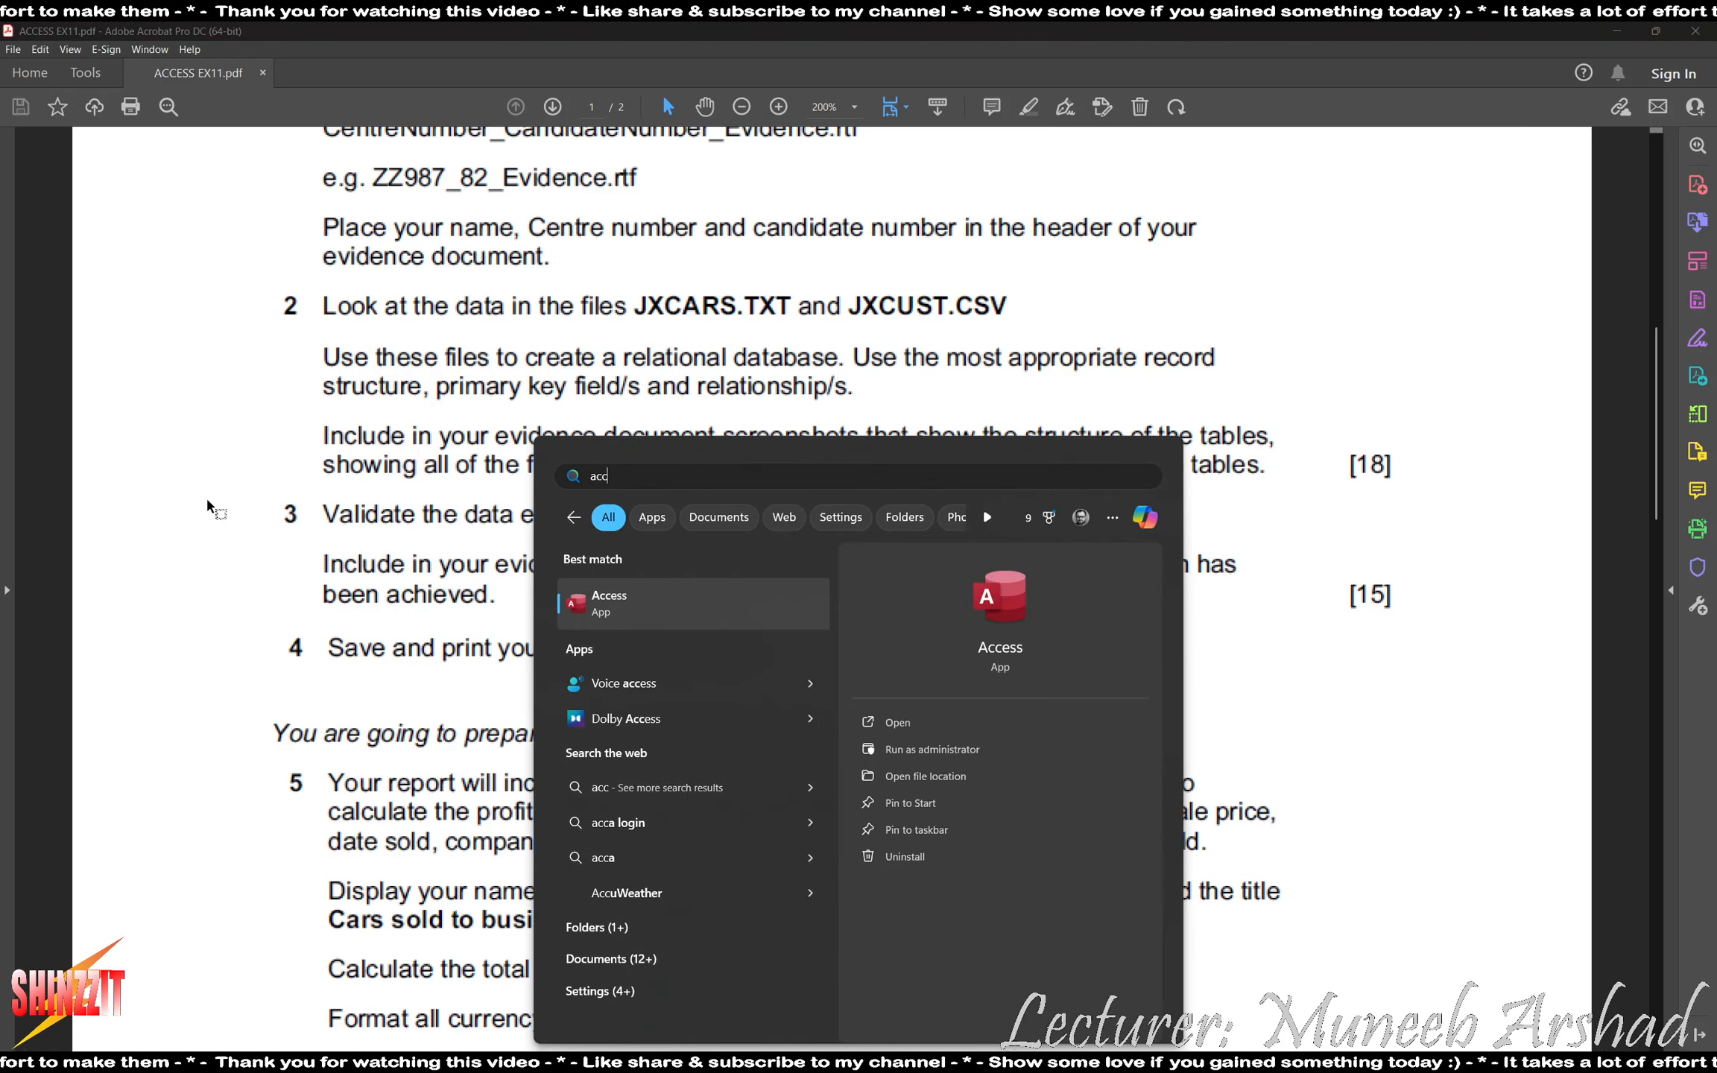
key("Return")
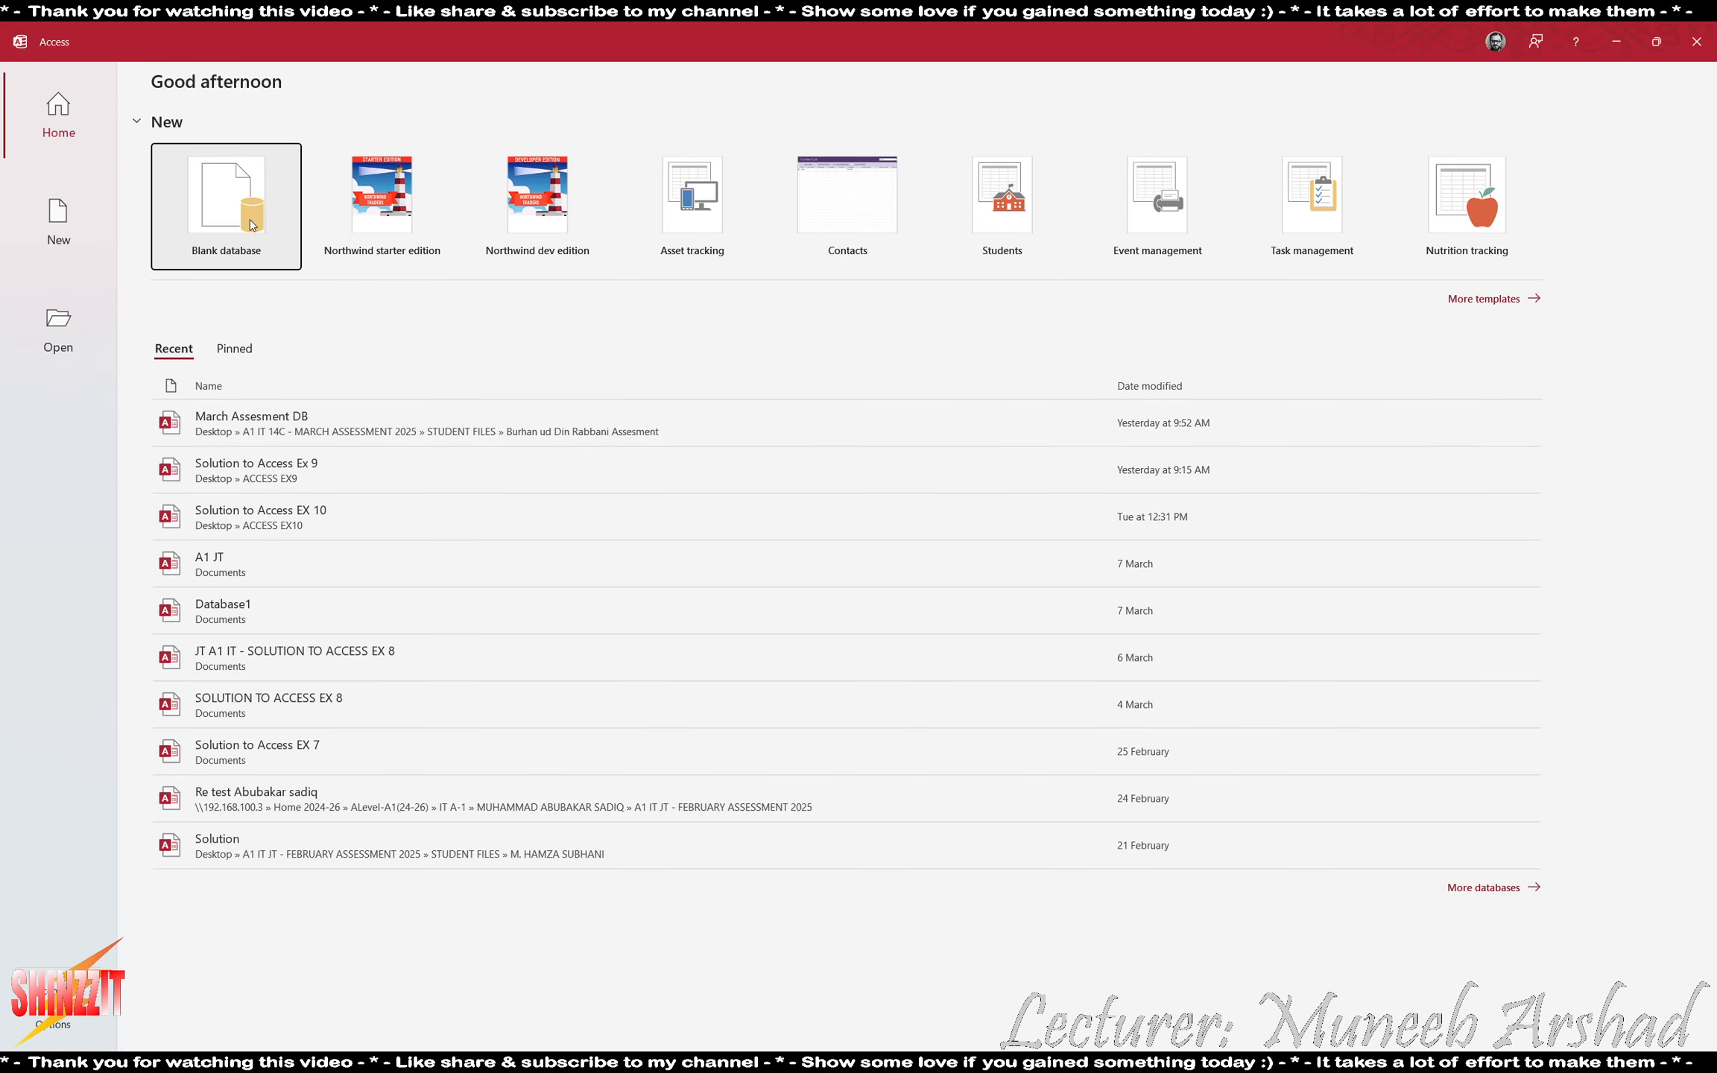
key("Return")
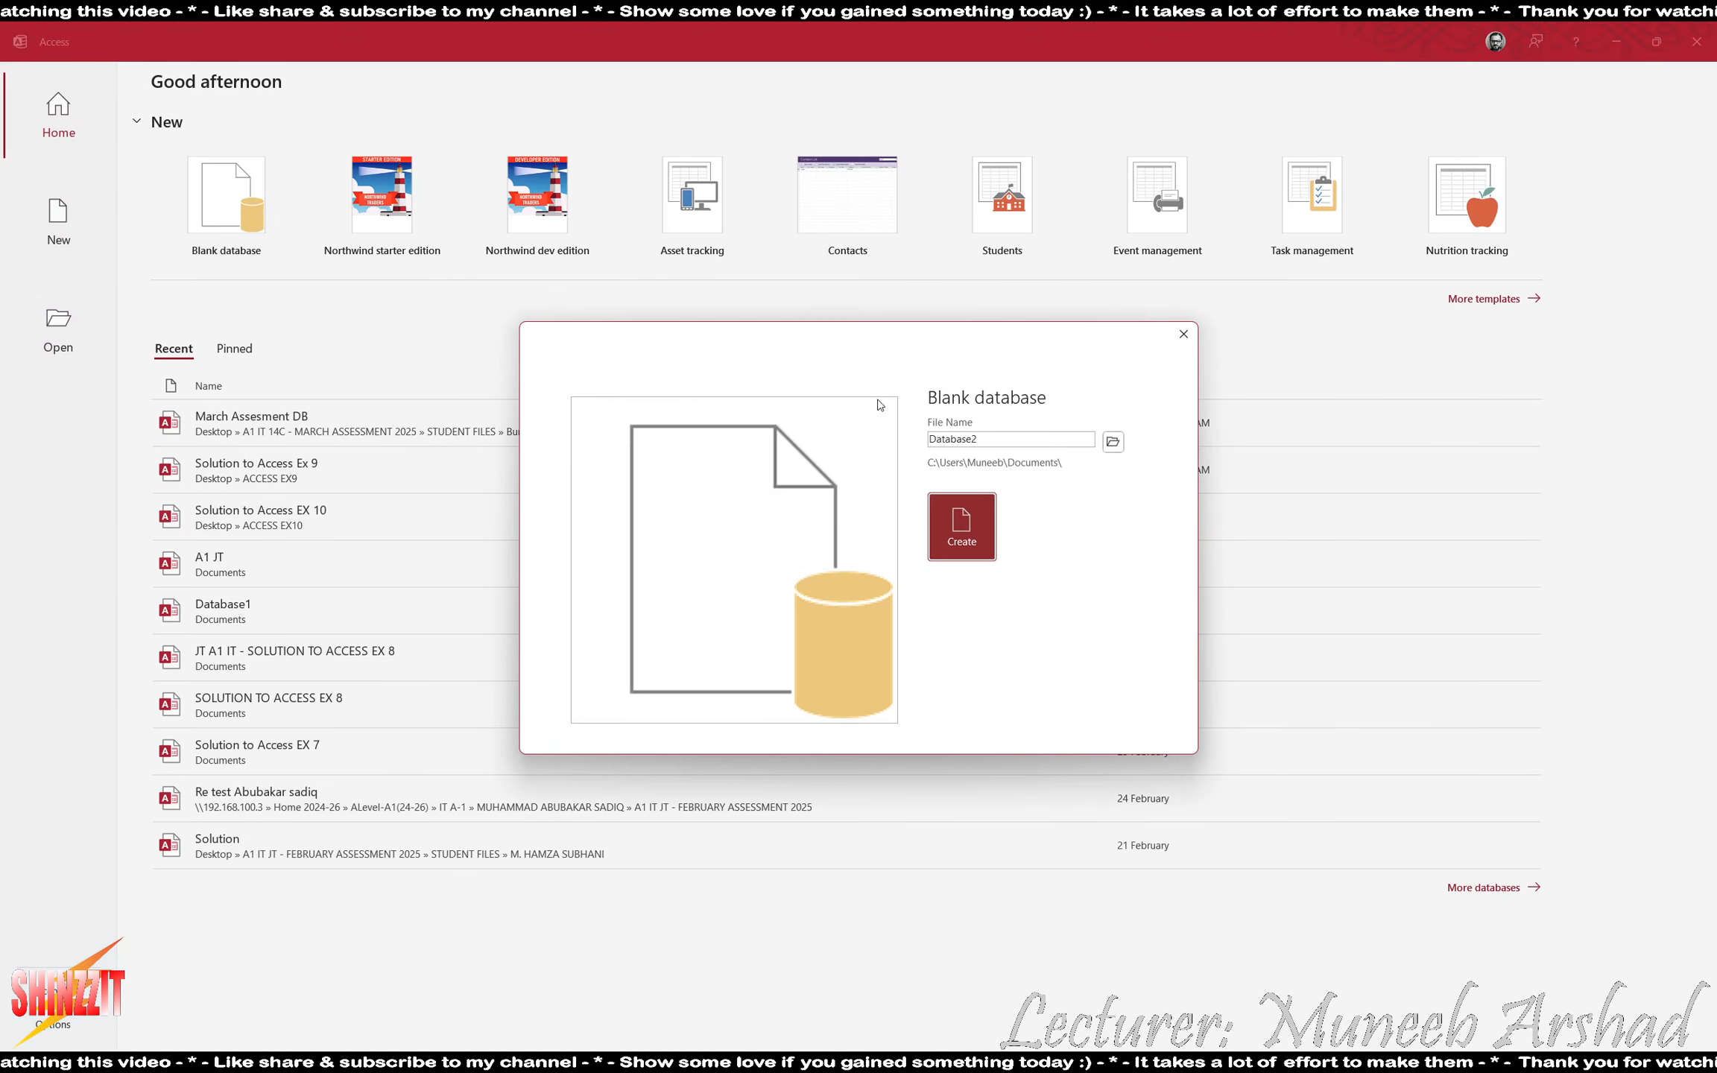
- Create the database in the Desktop's ACCESS EX11 folder with the file name Solution to Access Ex 11
left_click(1111, 443)
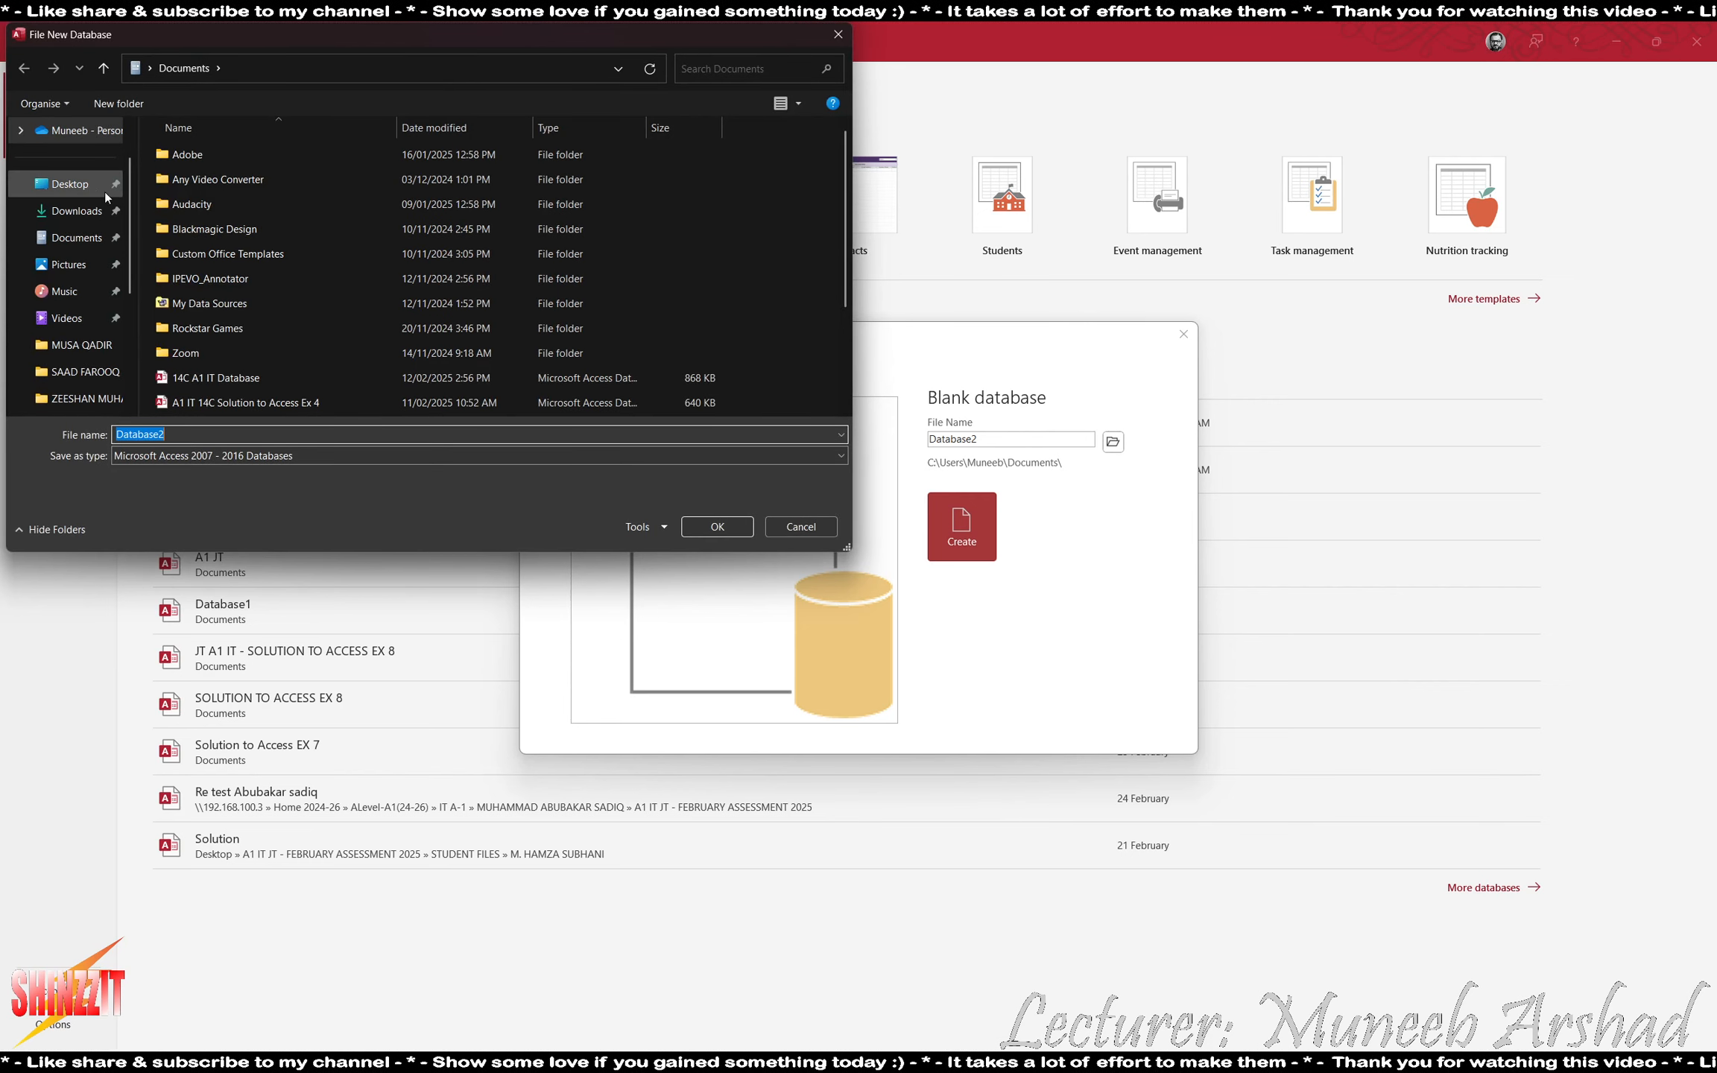
left_click(69, 183)
double_click(438, 158)
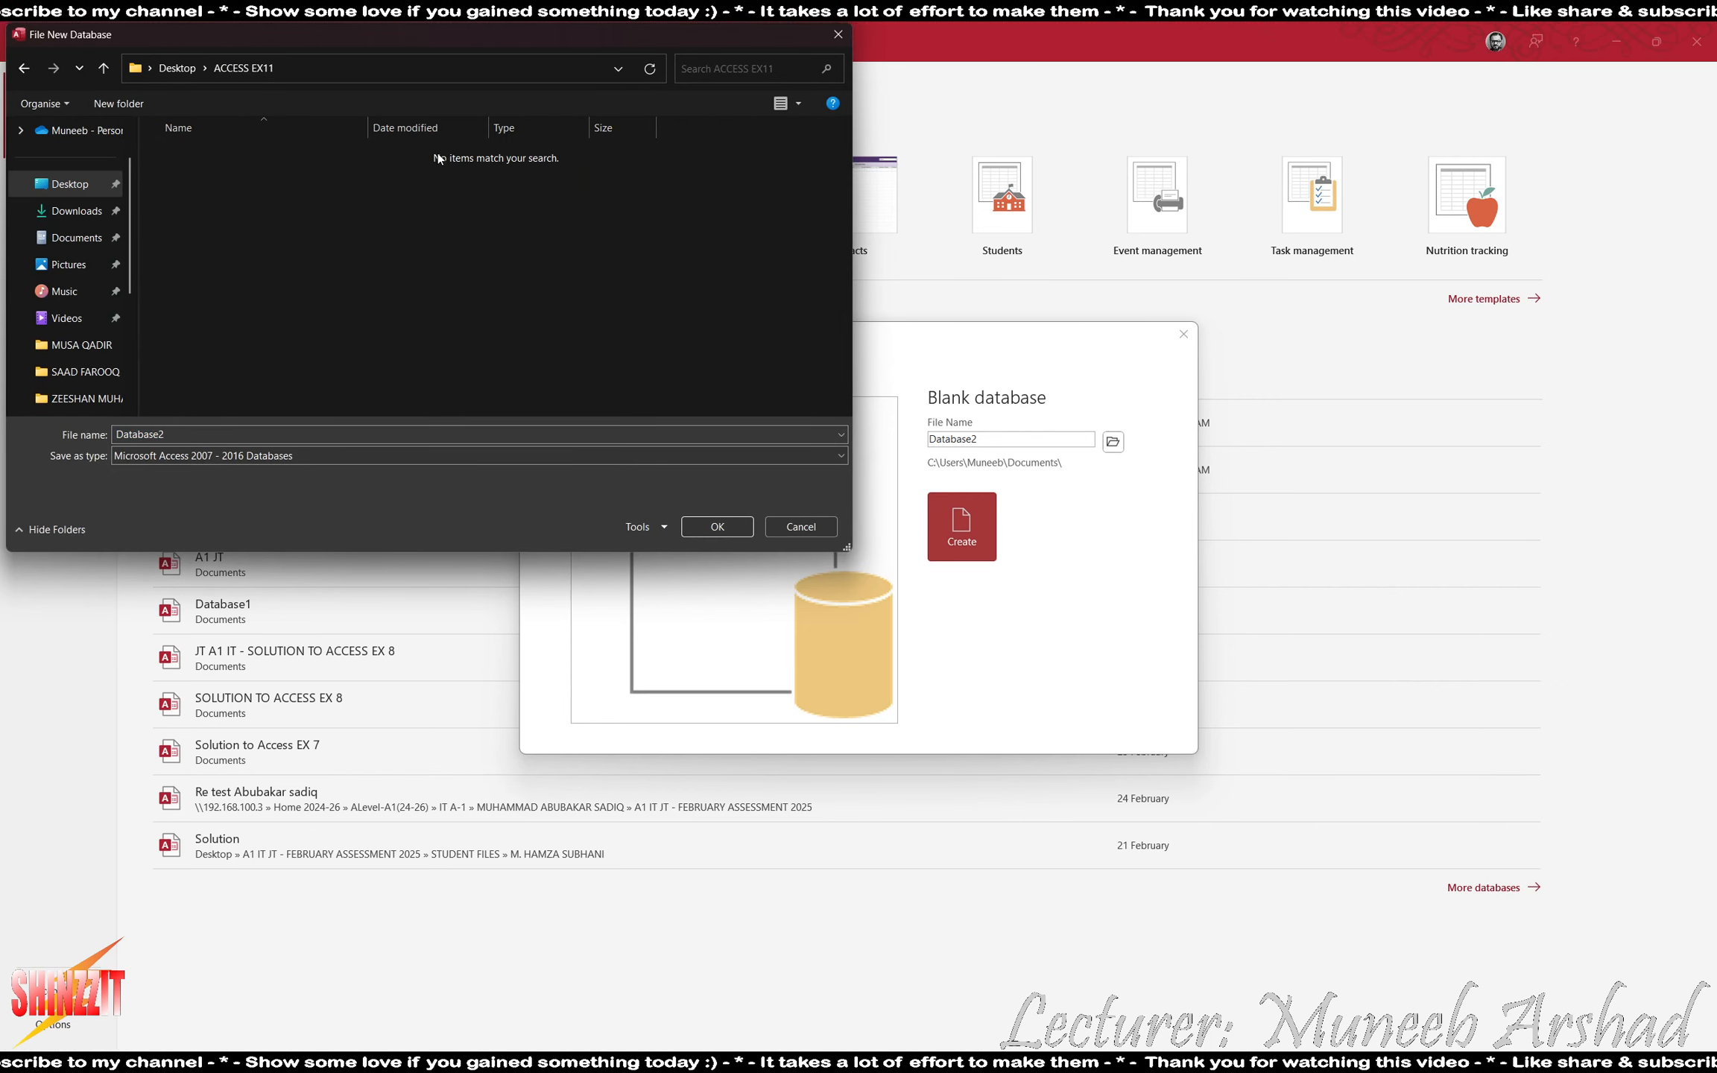
double_click(224, 435)
type("So")
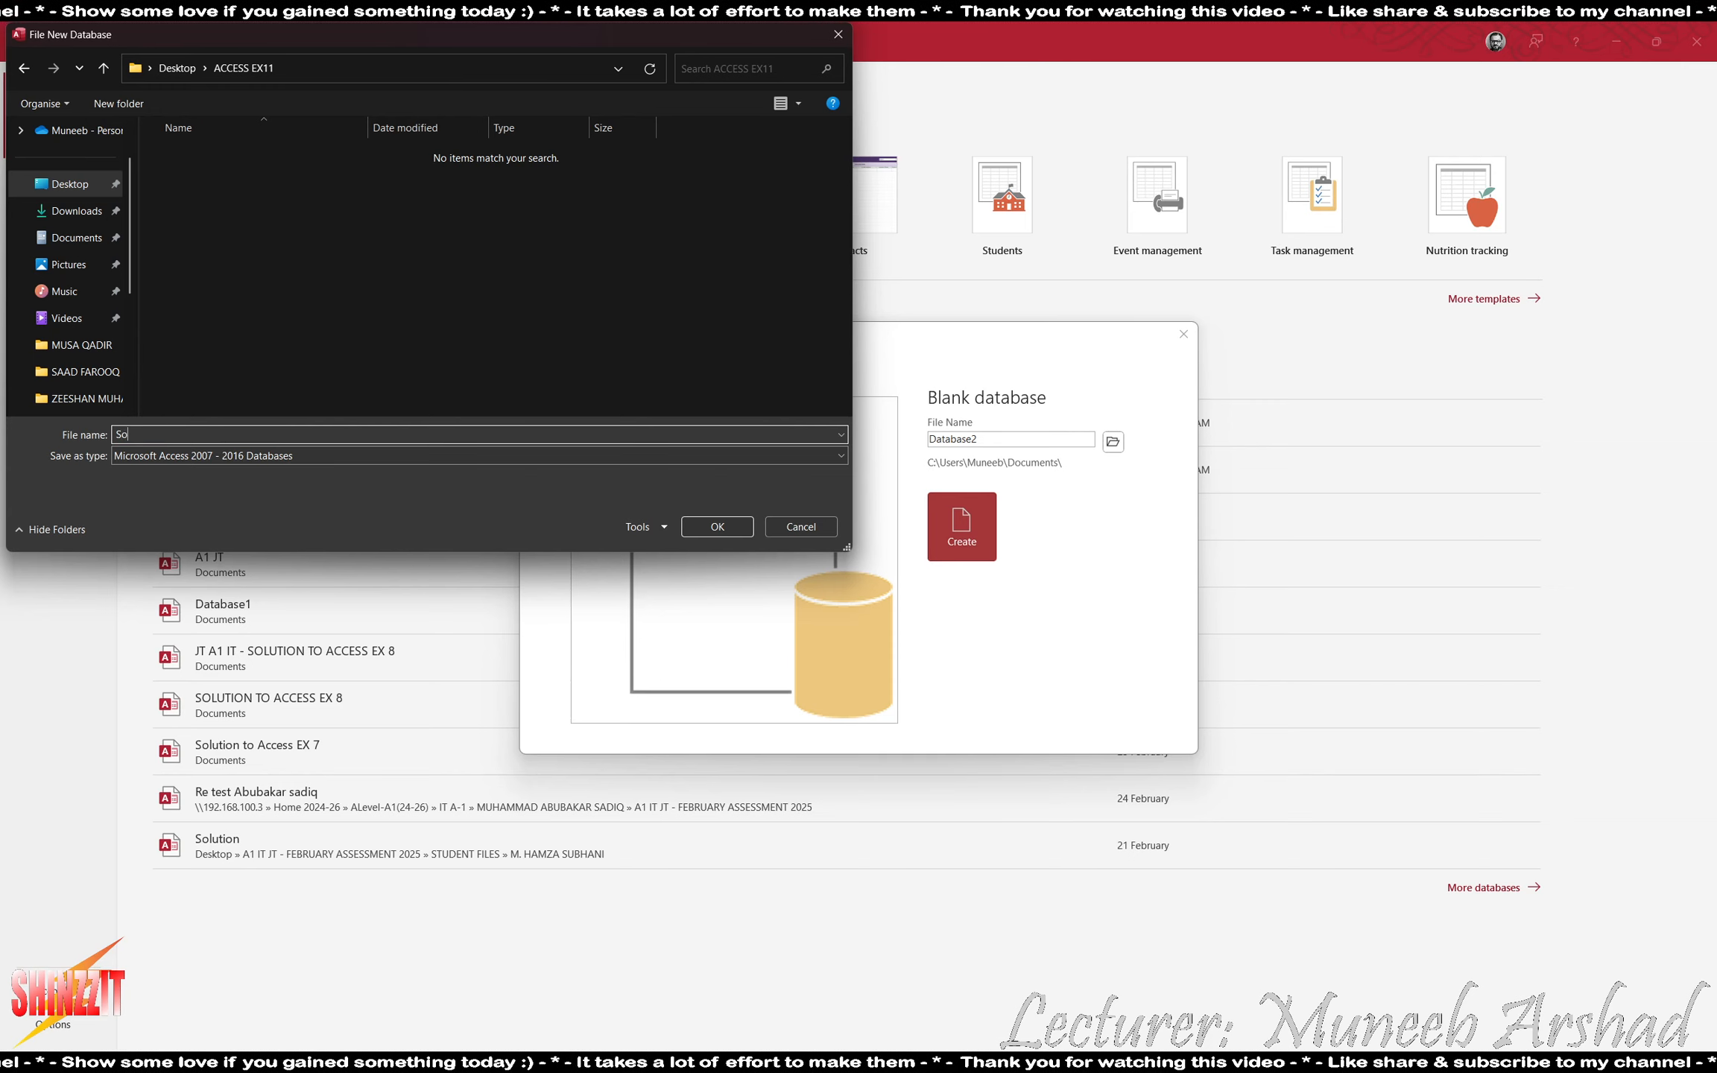
type("lution to Ac")
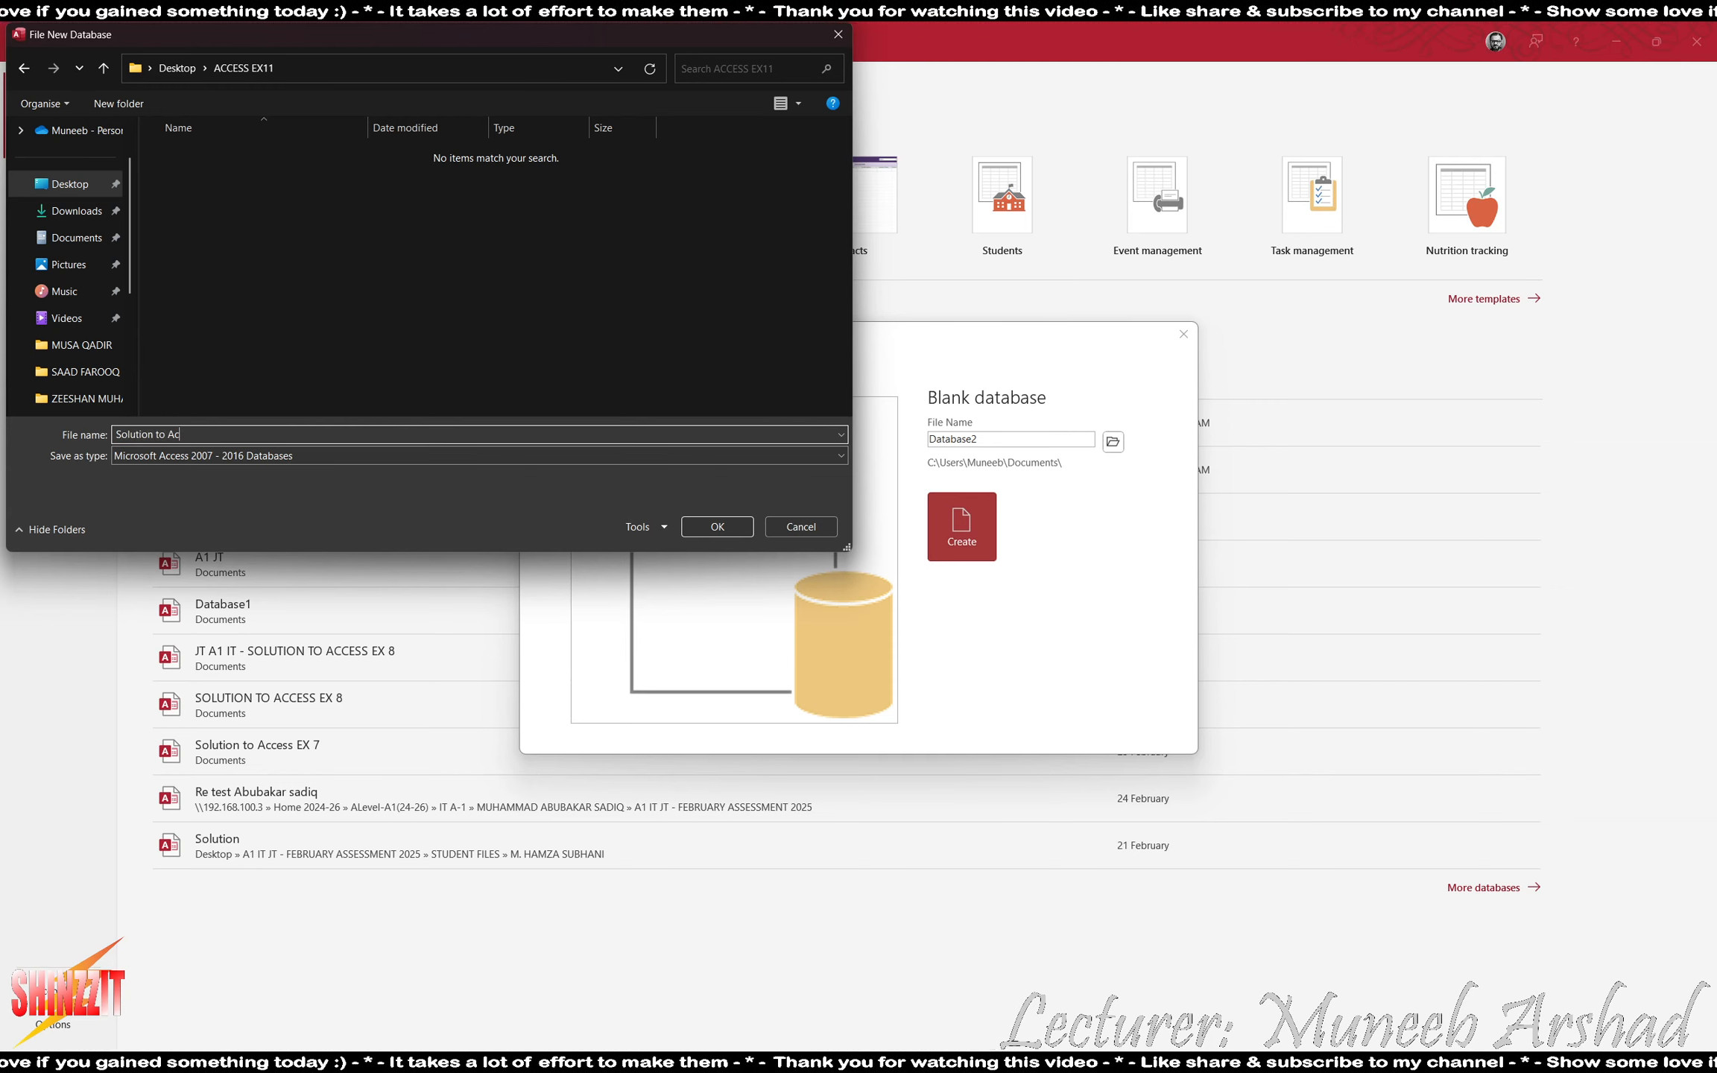
type("cess Ex 11")
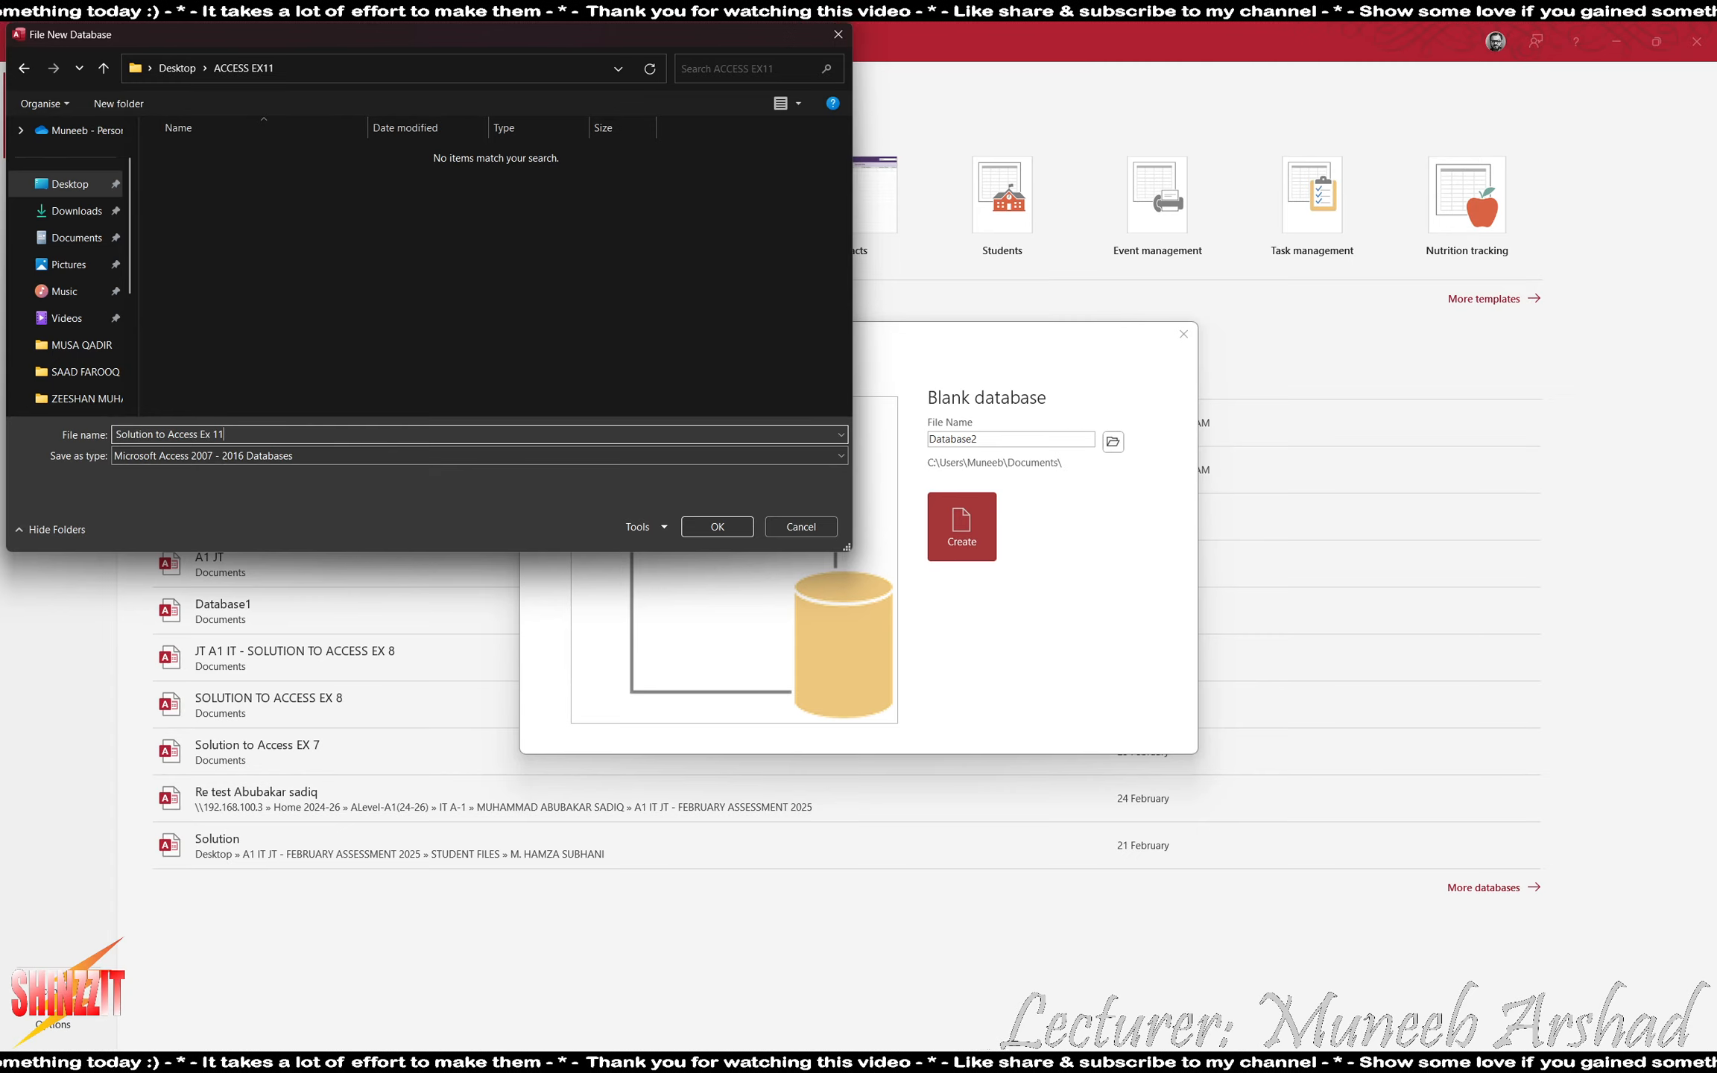
left_click(717, 526)
key("Return")
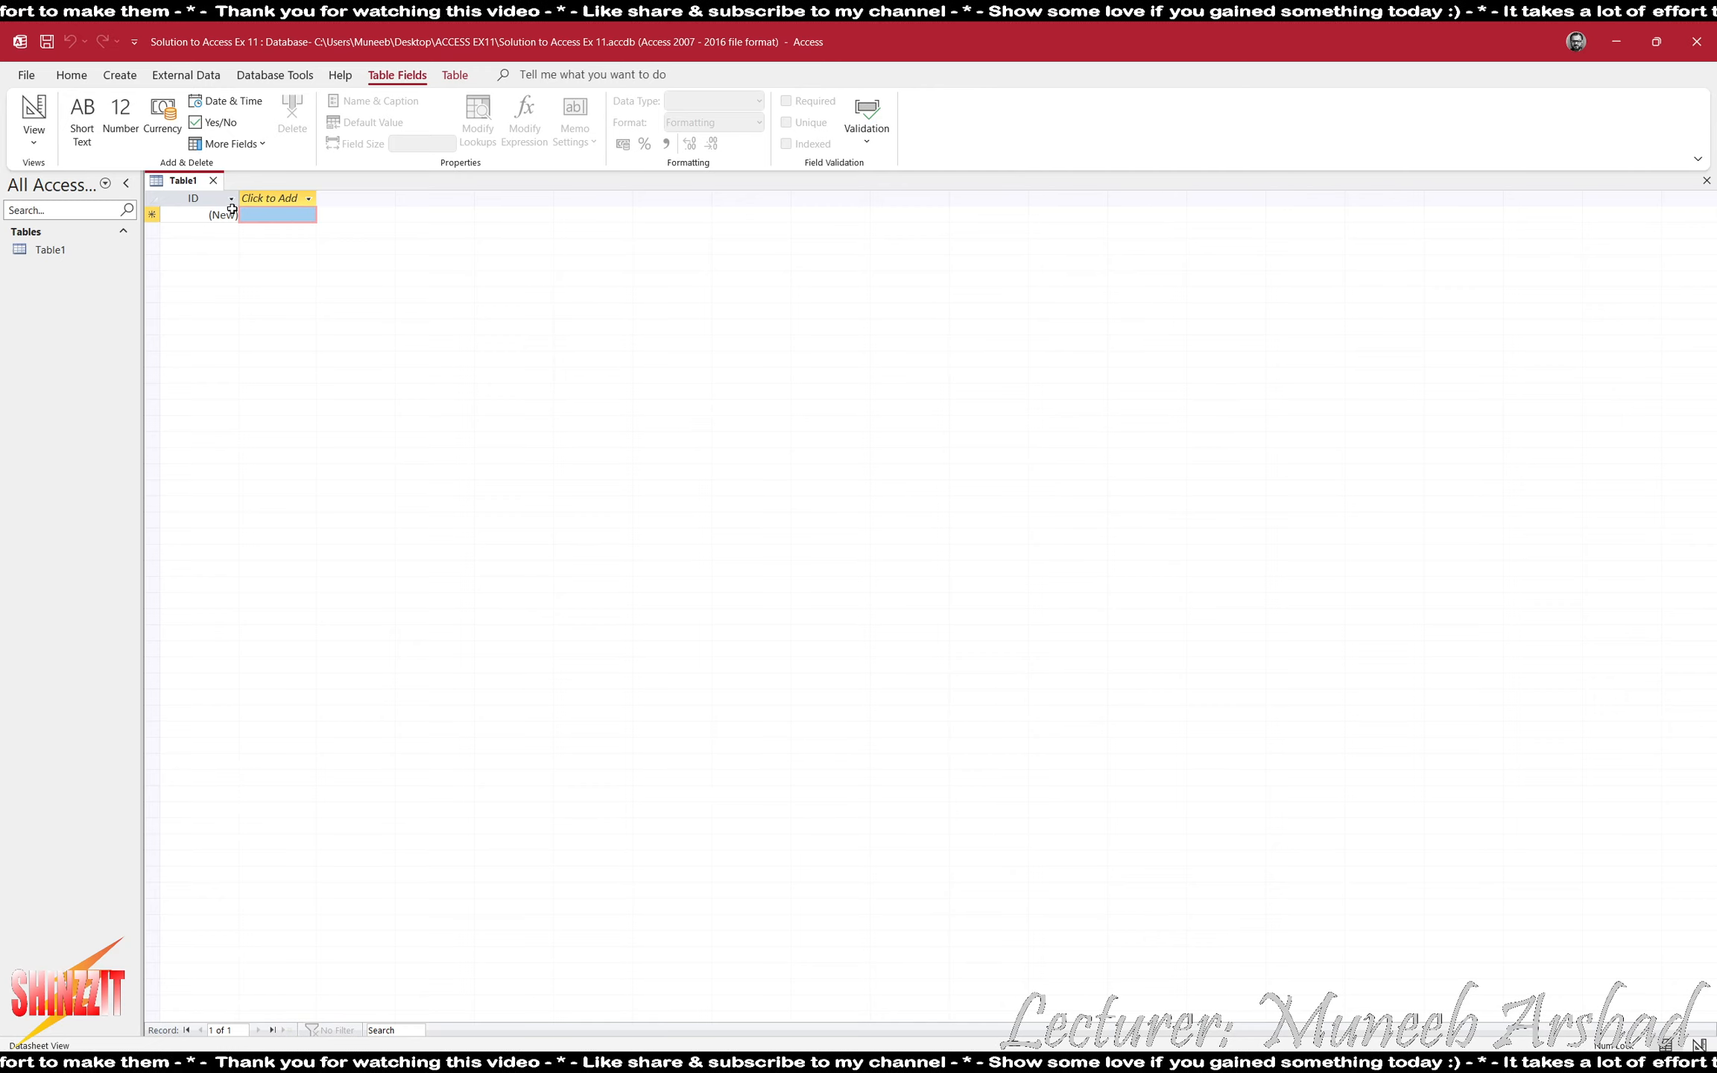
- Close the empty Table1 and start importing external data from a text file, browsing for the source
left_click(214, 182)
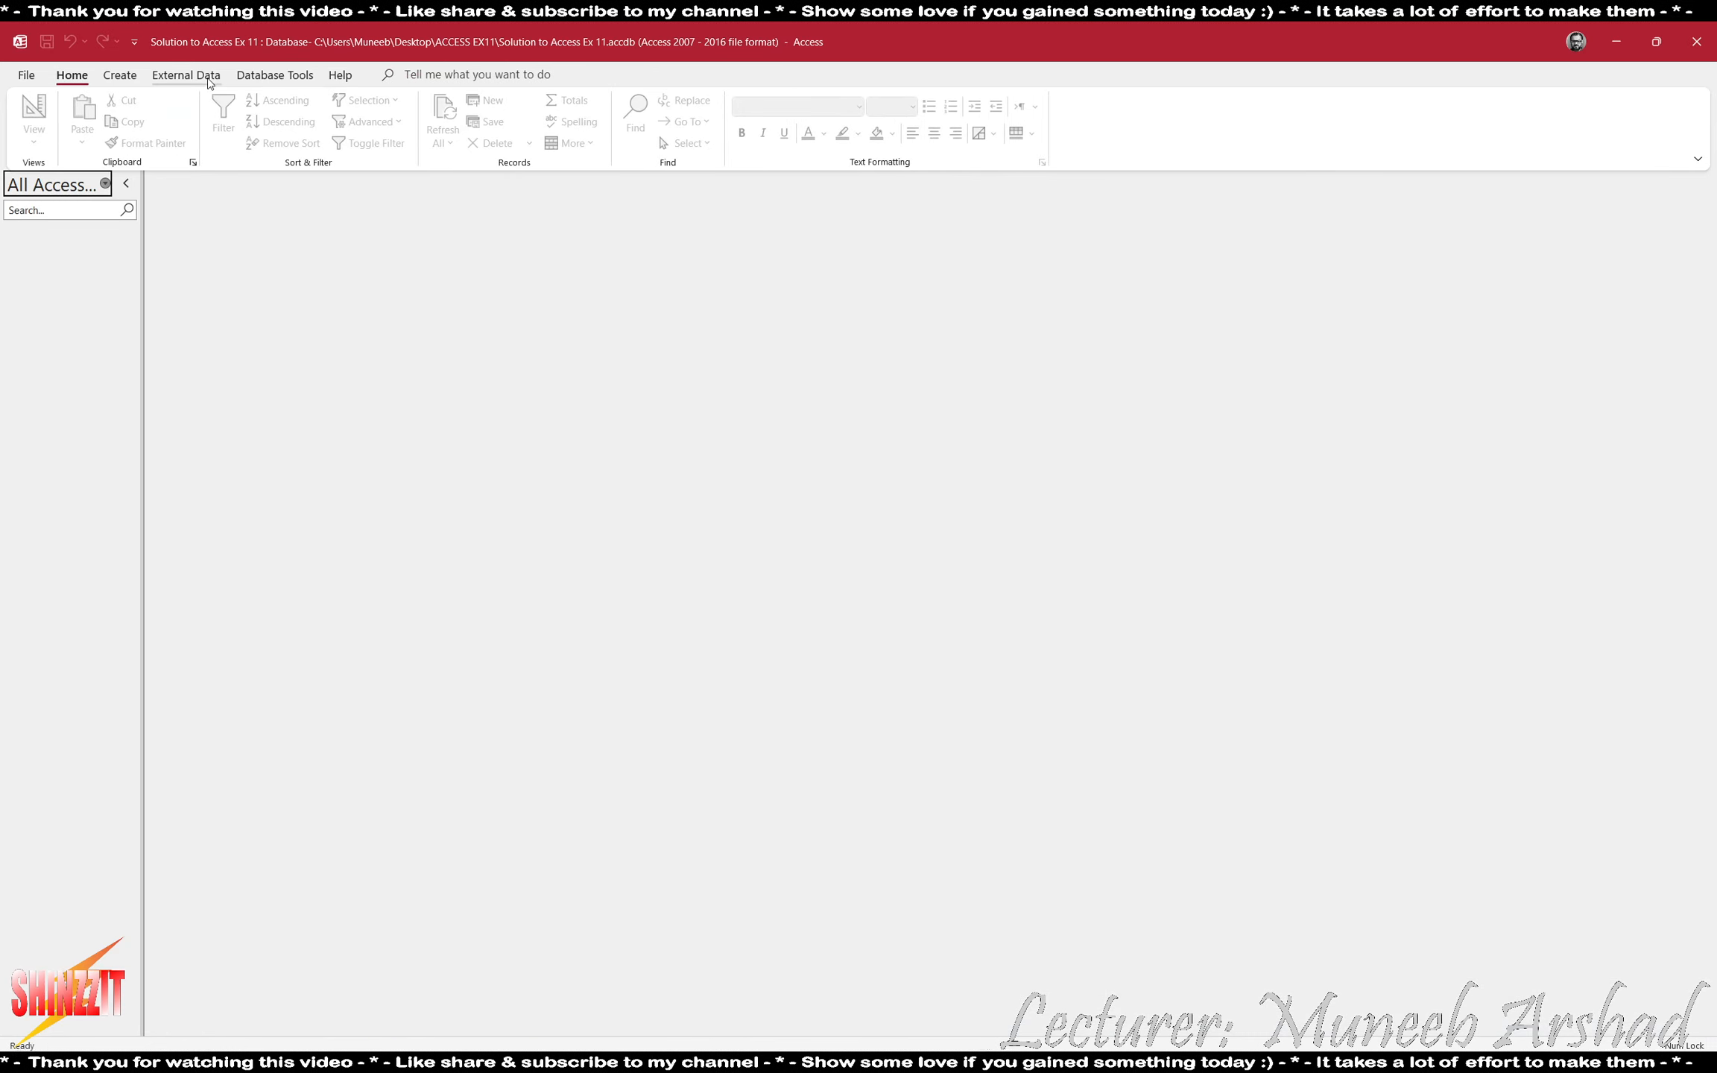
left_click(186, 74)
left_click(41, 148)
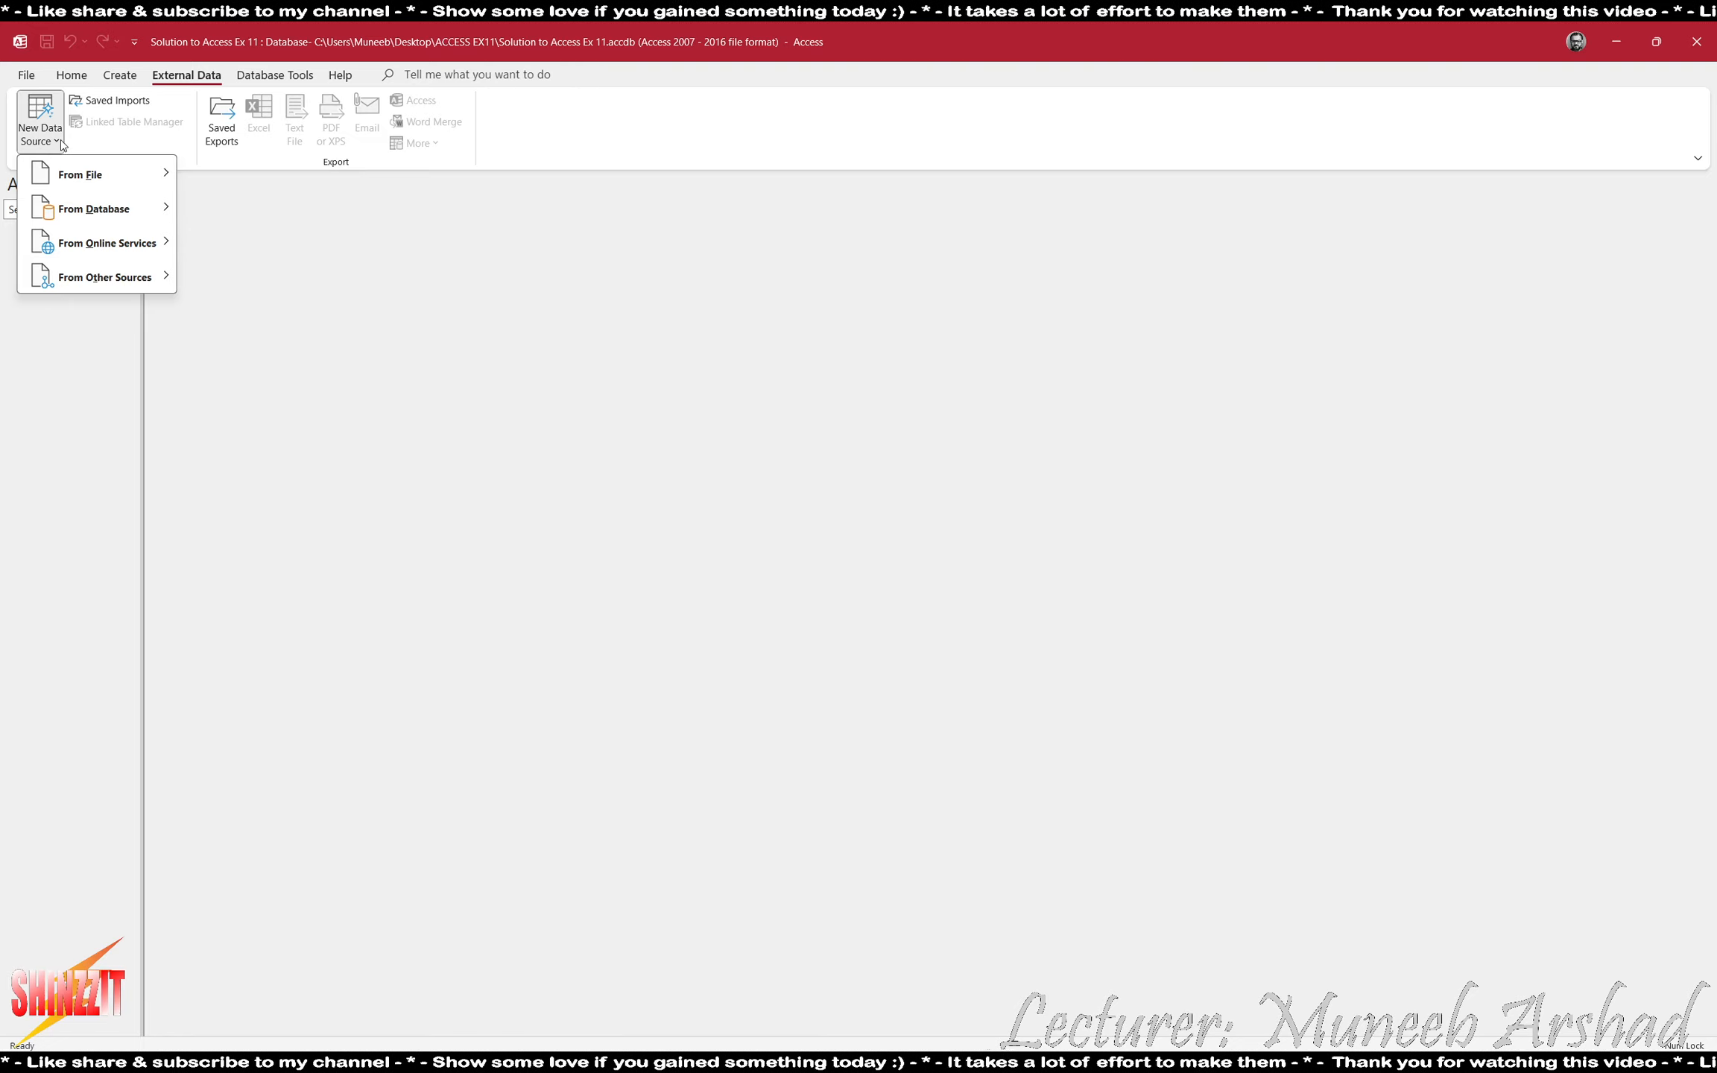
mouse_move(82, 175)
left_click(239, 278)
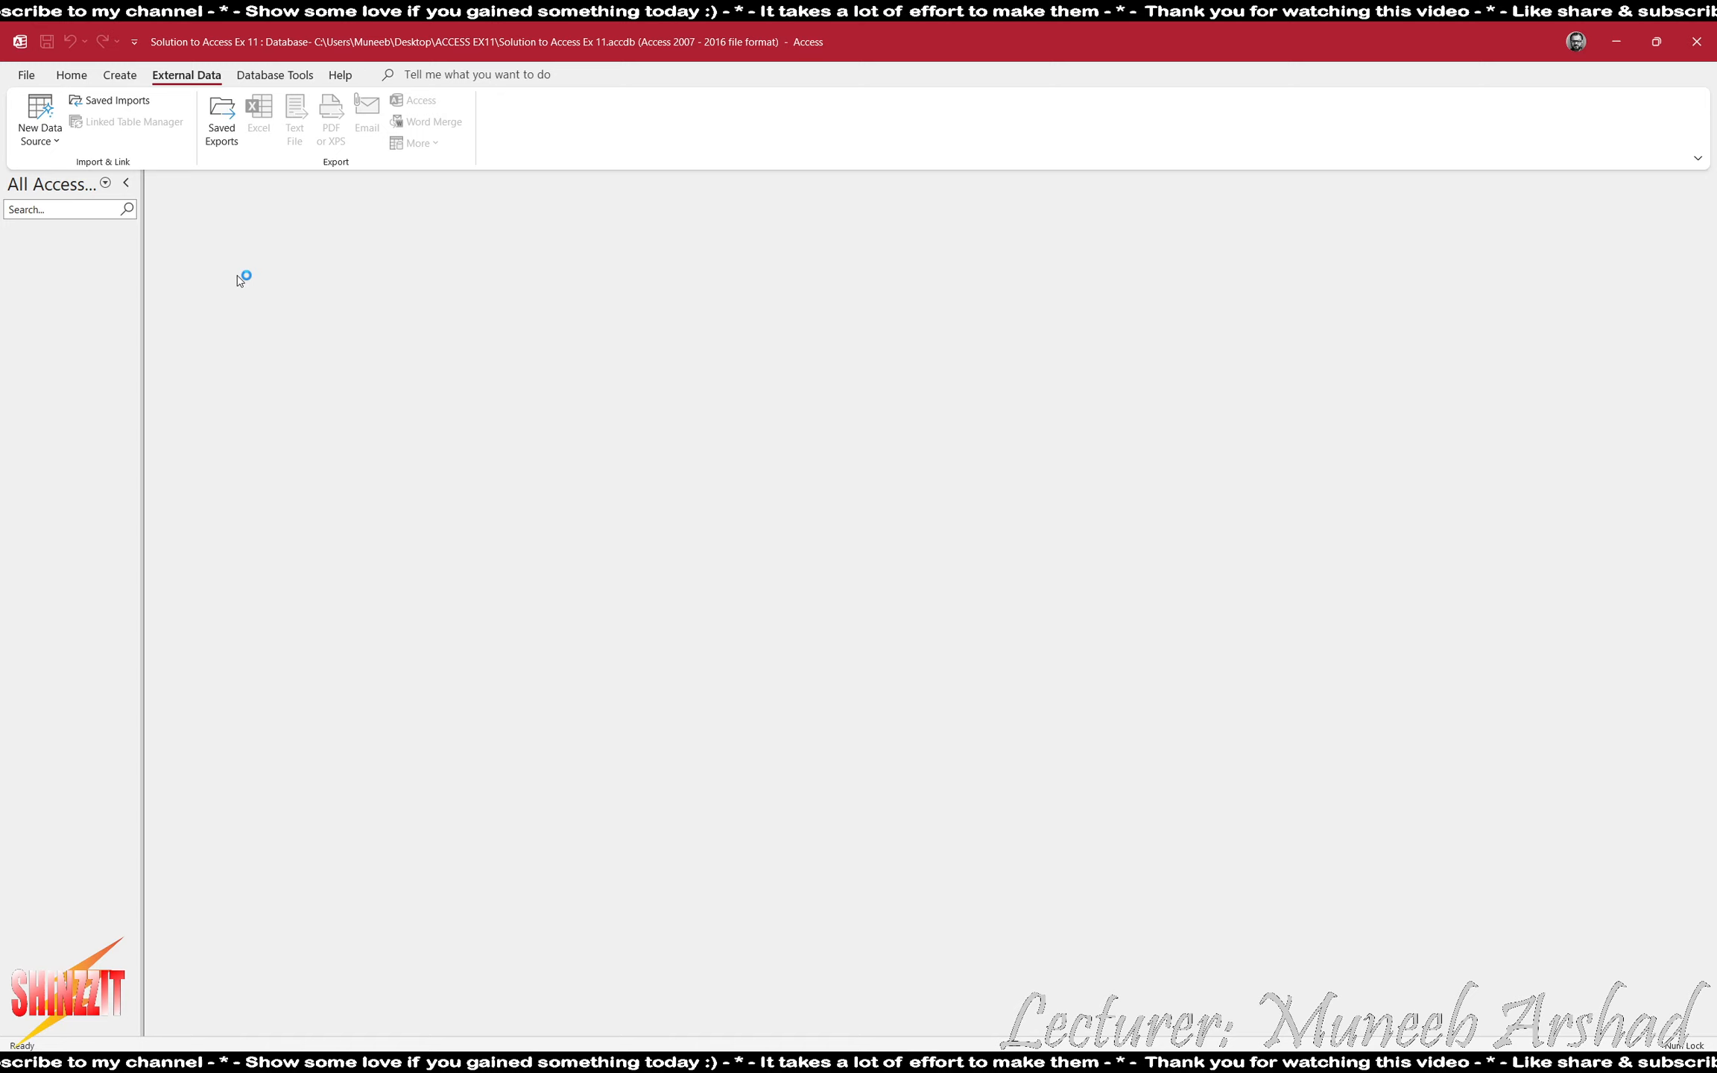
left_click(1117, 422)
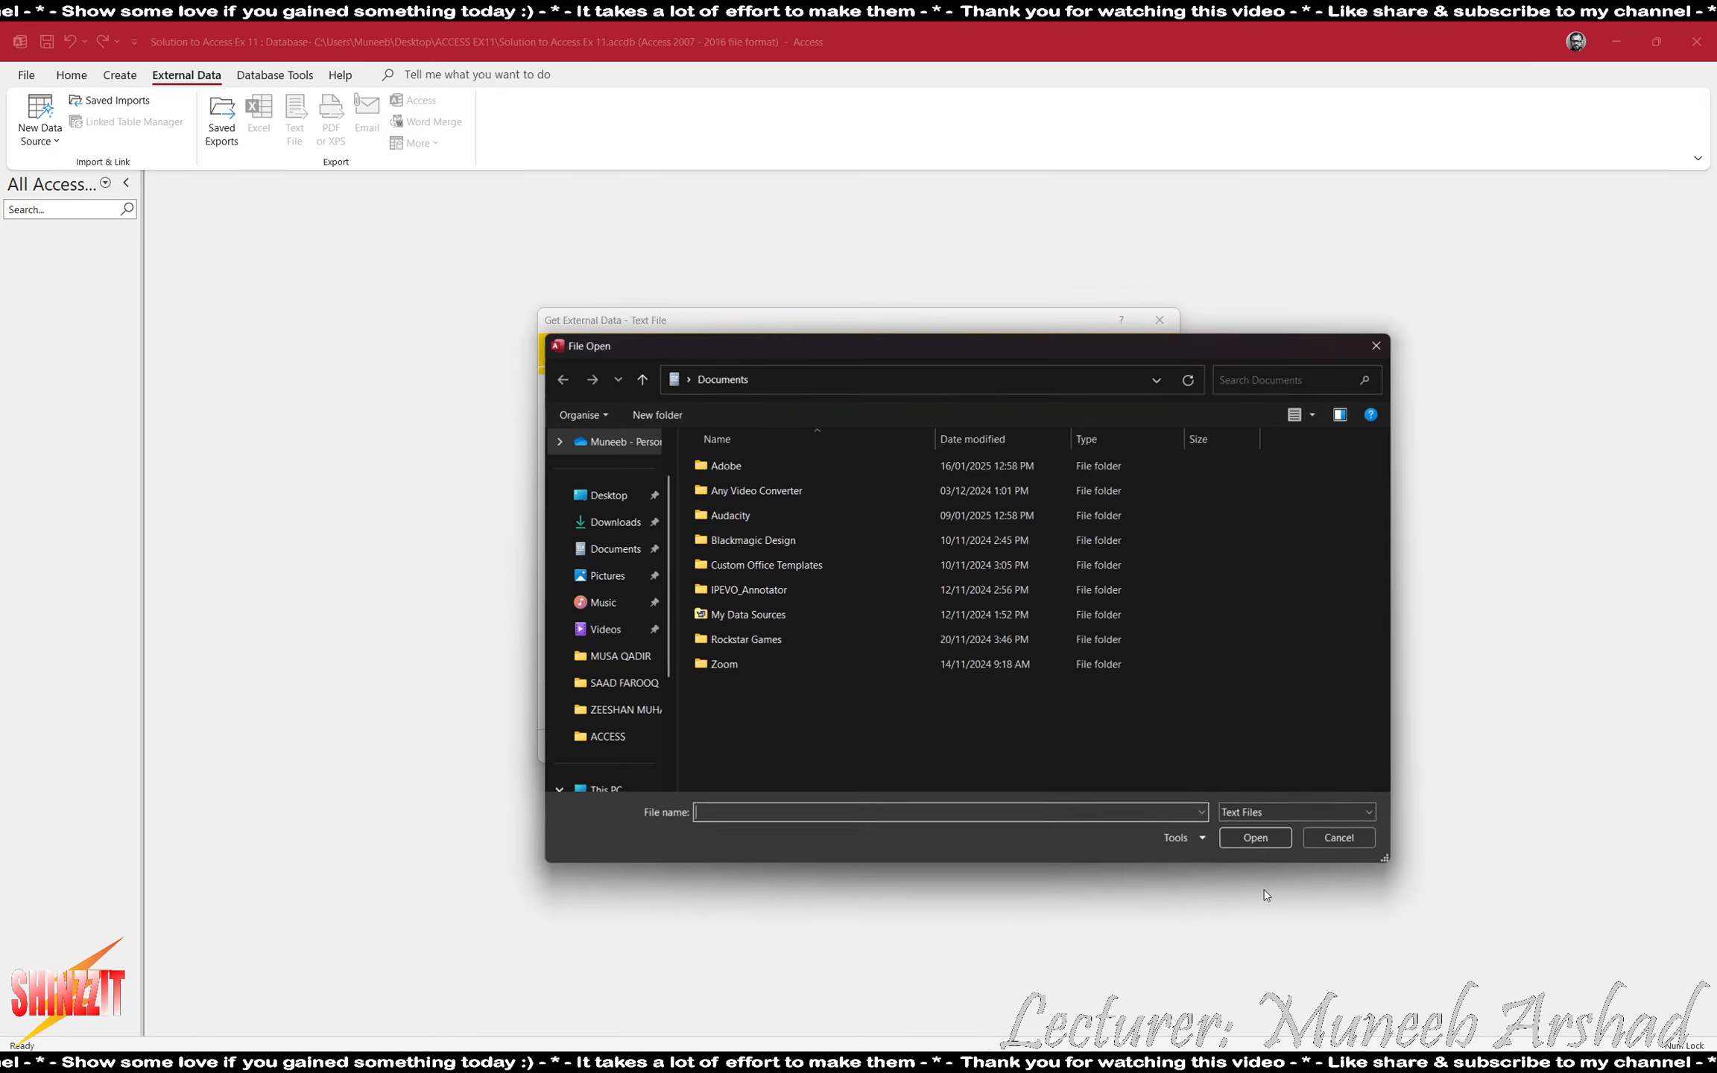
- Select the JXCars text file from the Desktop's ACCESS EX11 folder and proceed to the import wizard
left_click(601, 496)
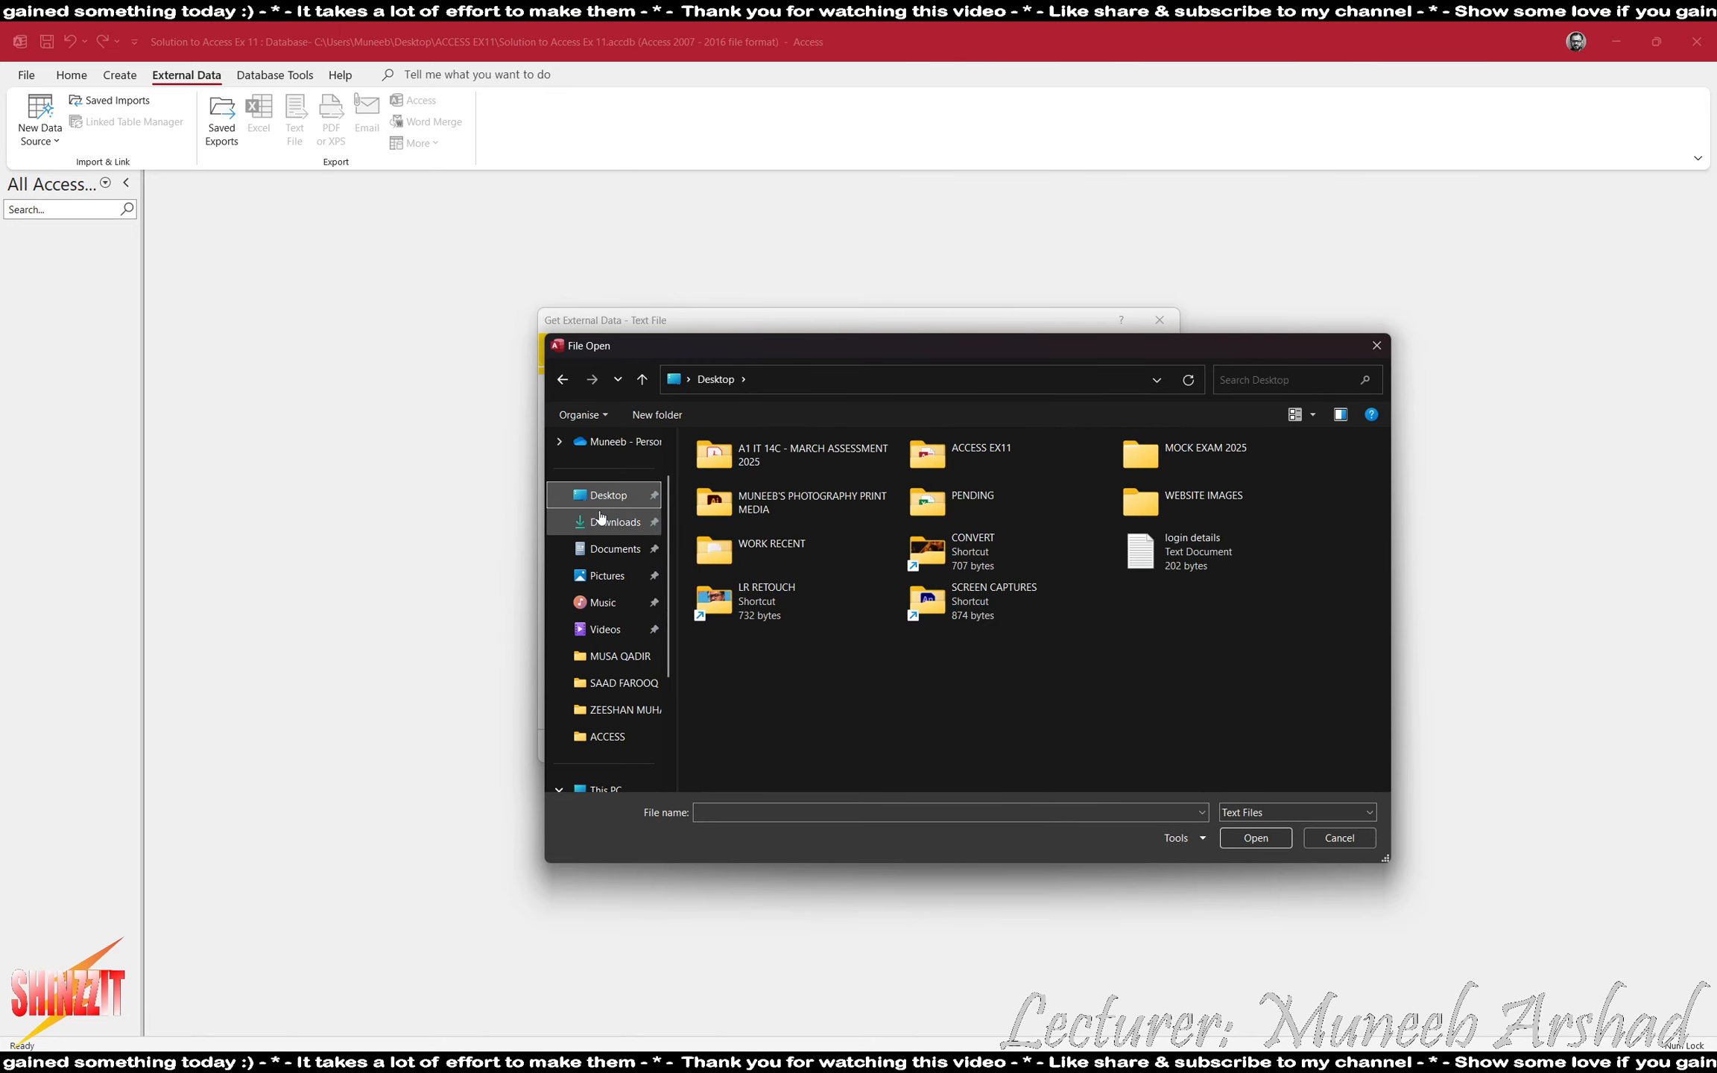
double_click(950, 477)
double_click(730, 472)
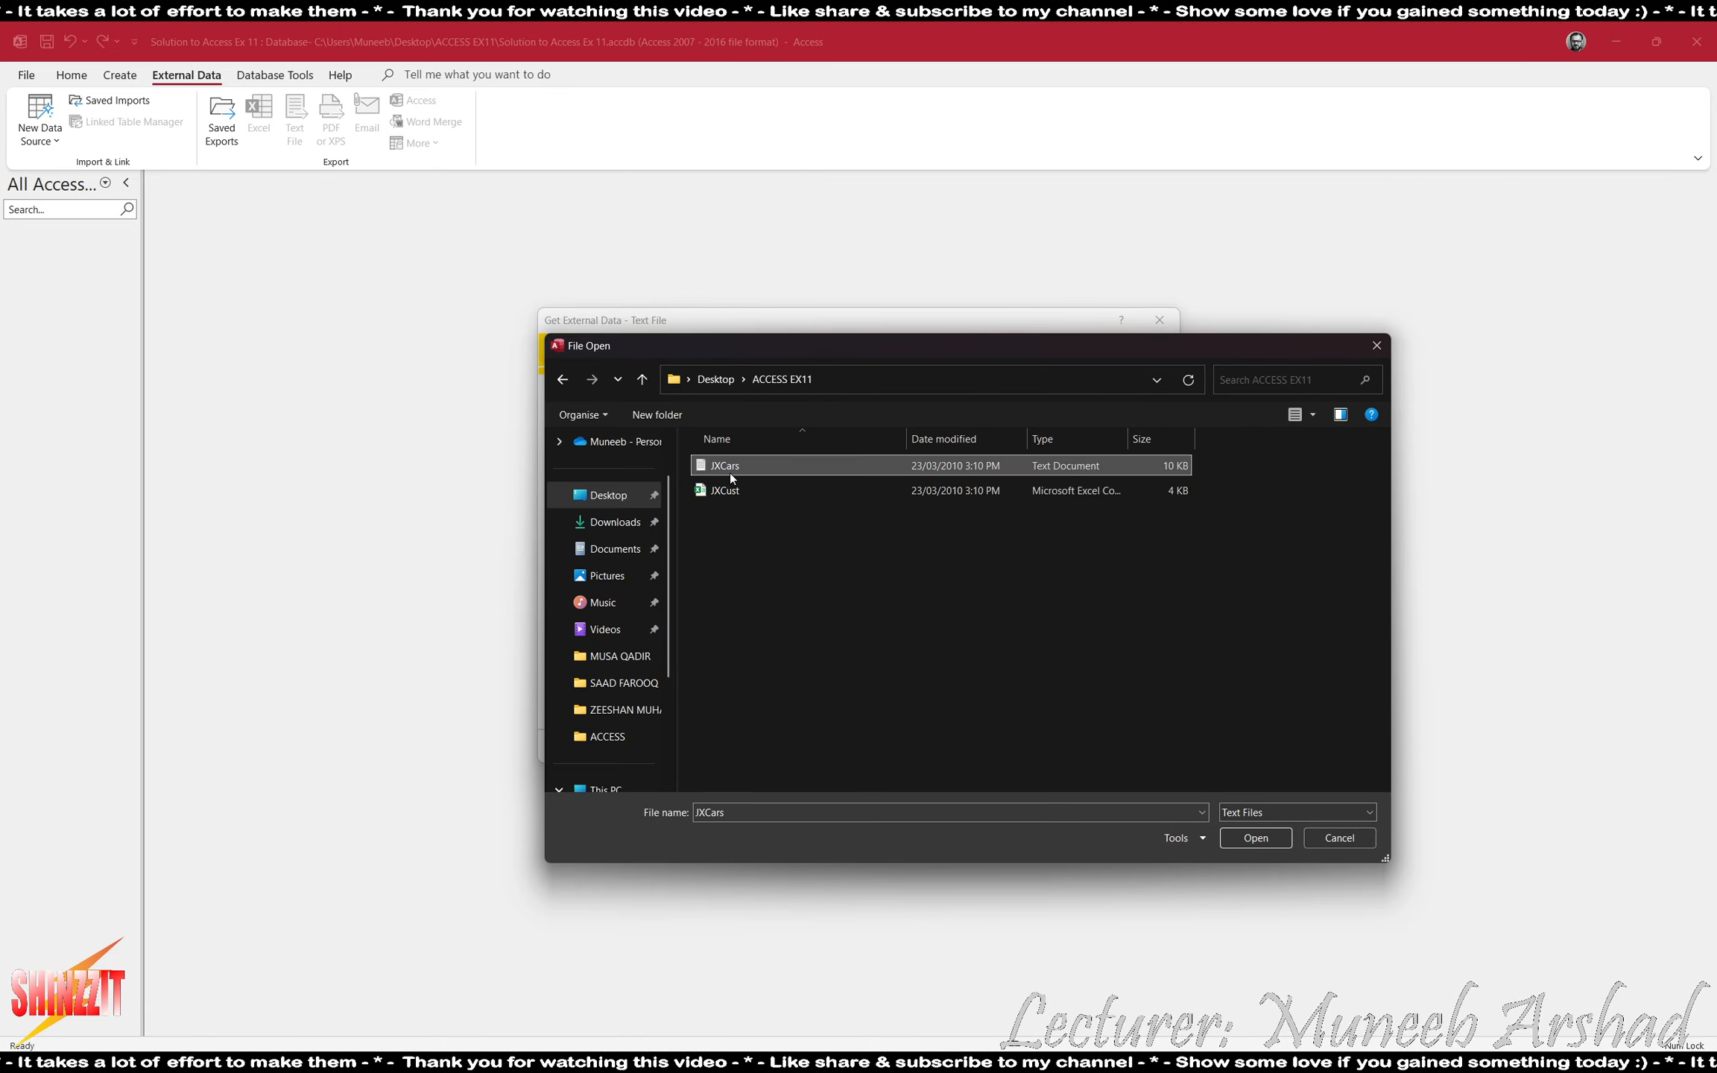
left_click(1040, 745)
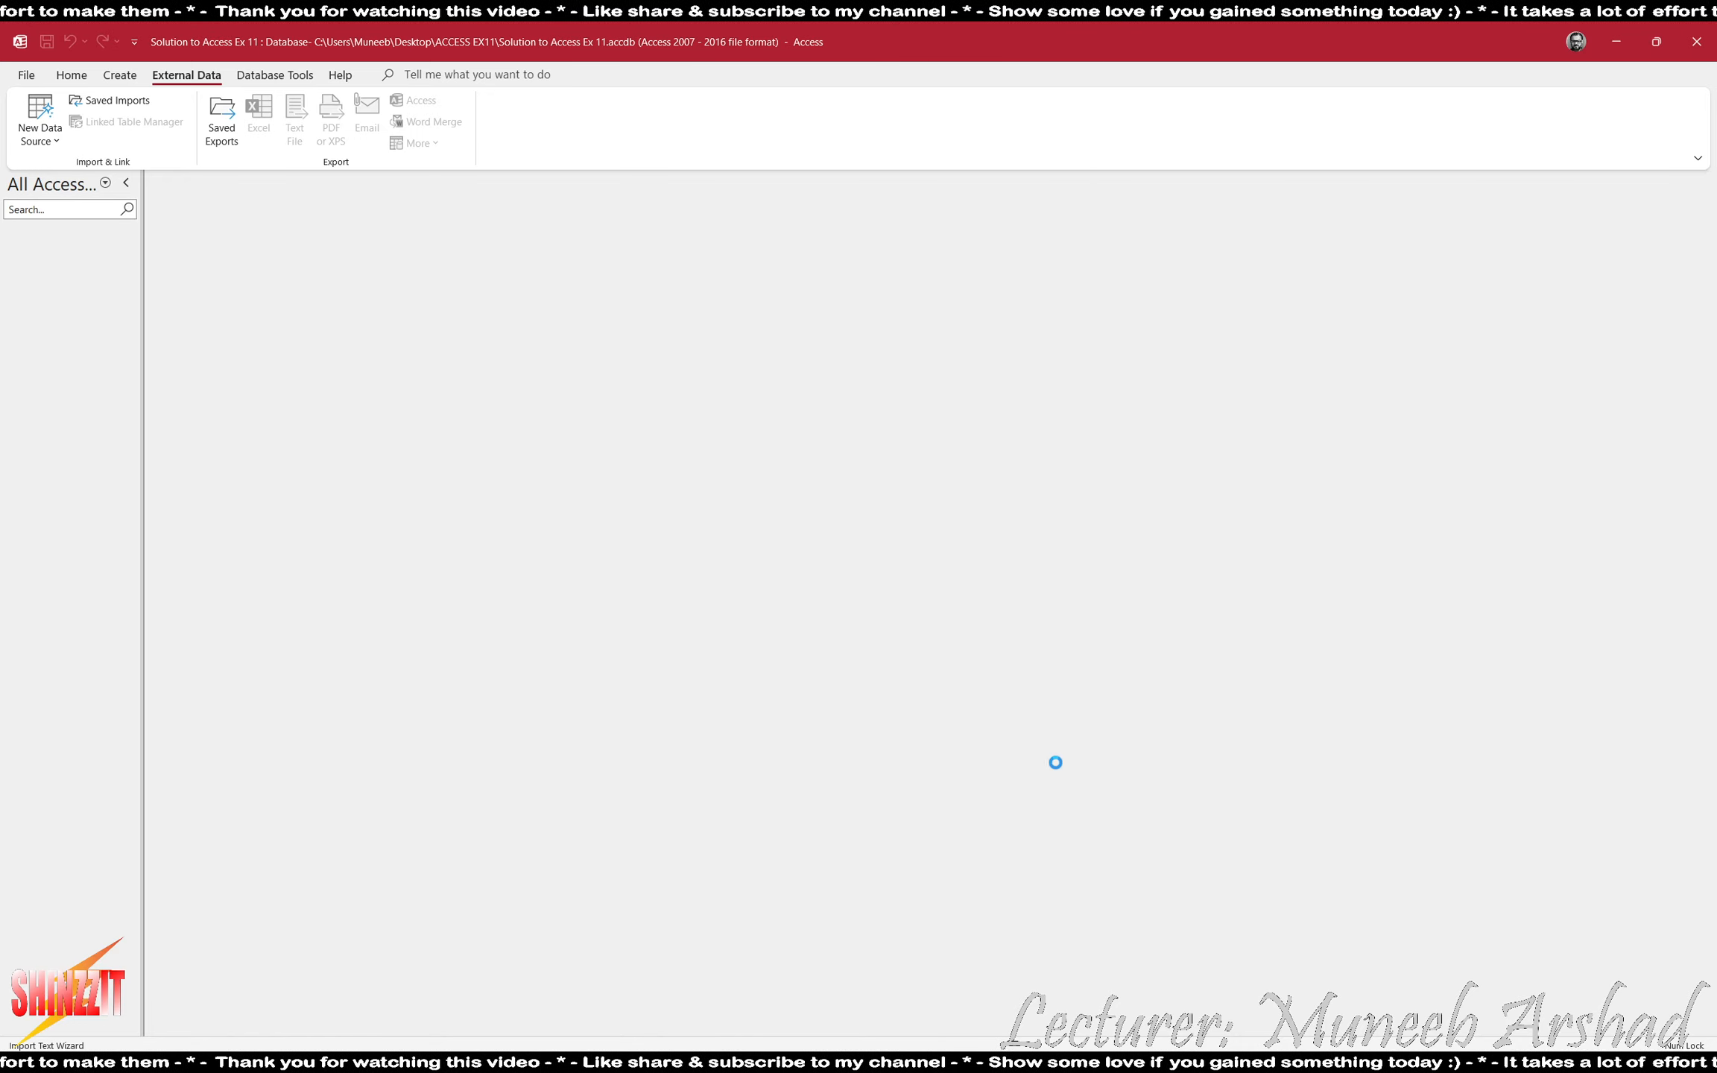
- Keep the tab delimiter, mark the first row as containing field names, and continue to the field options
left_click(1031, 641)
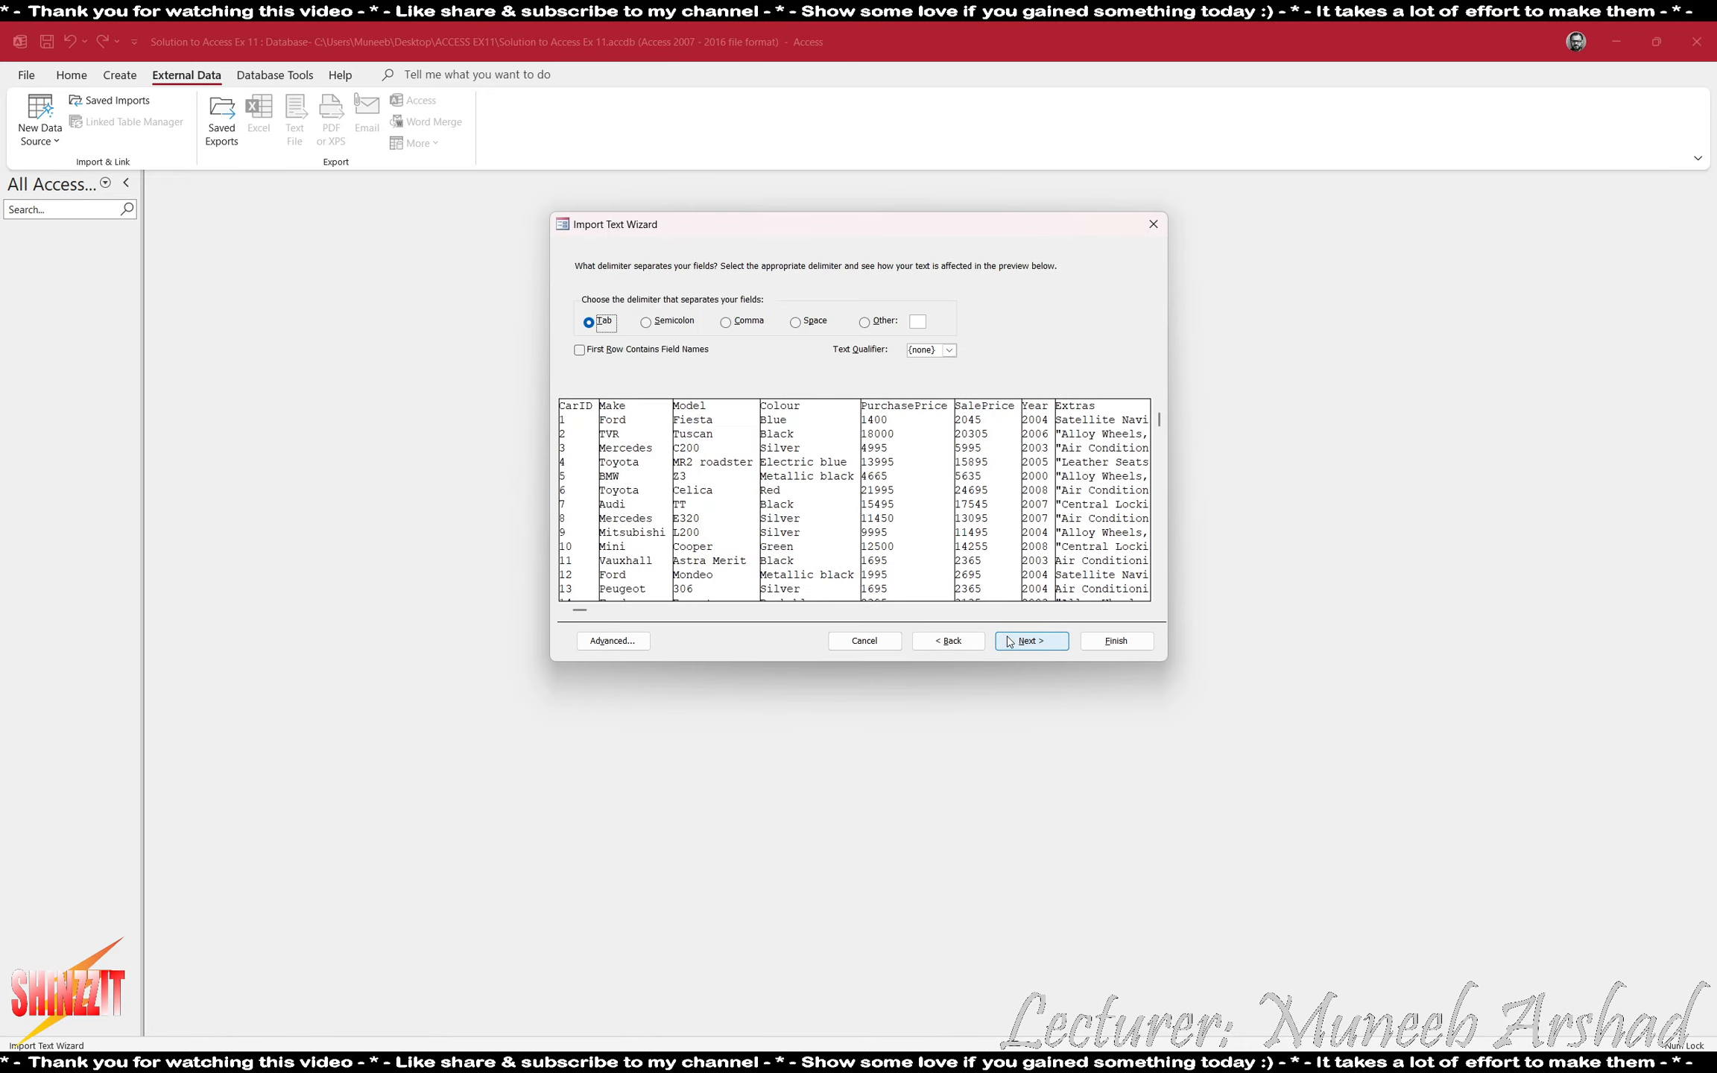
left_click(622, 351)
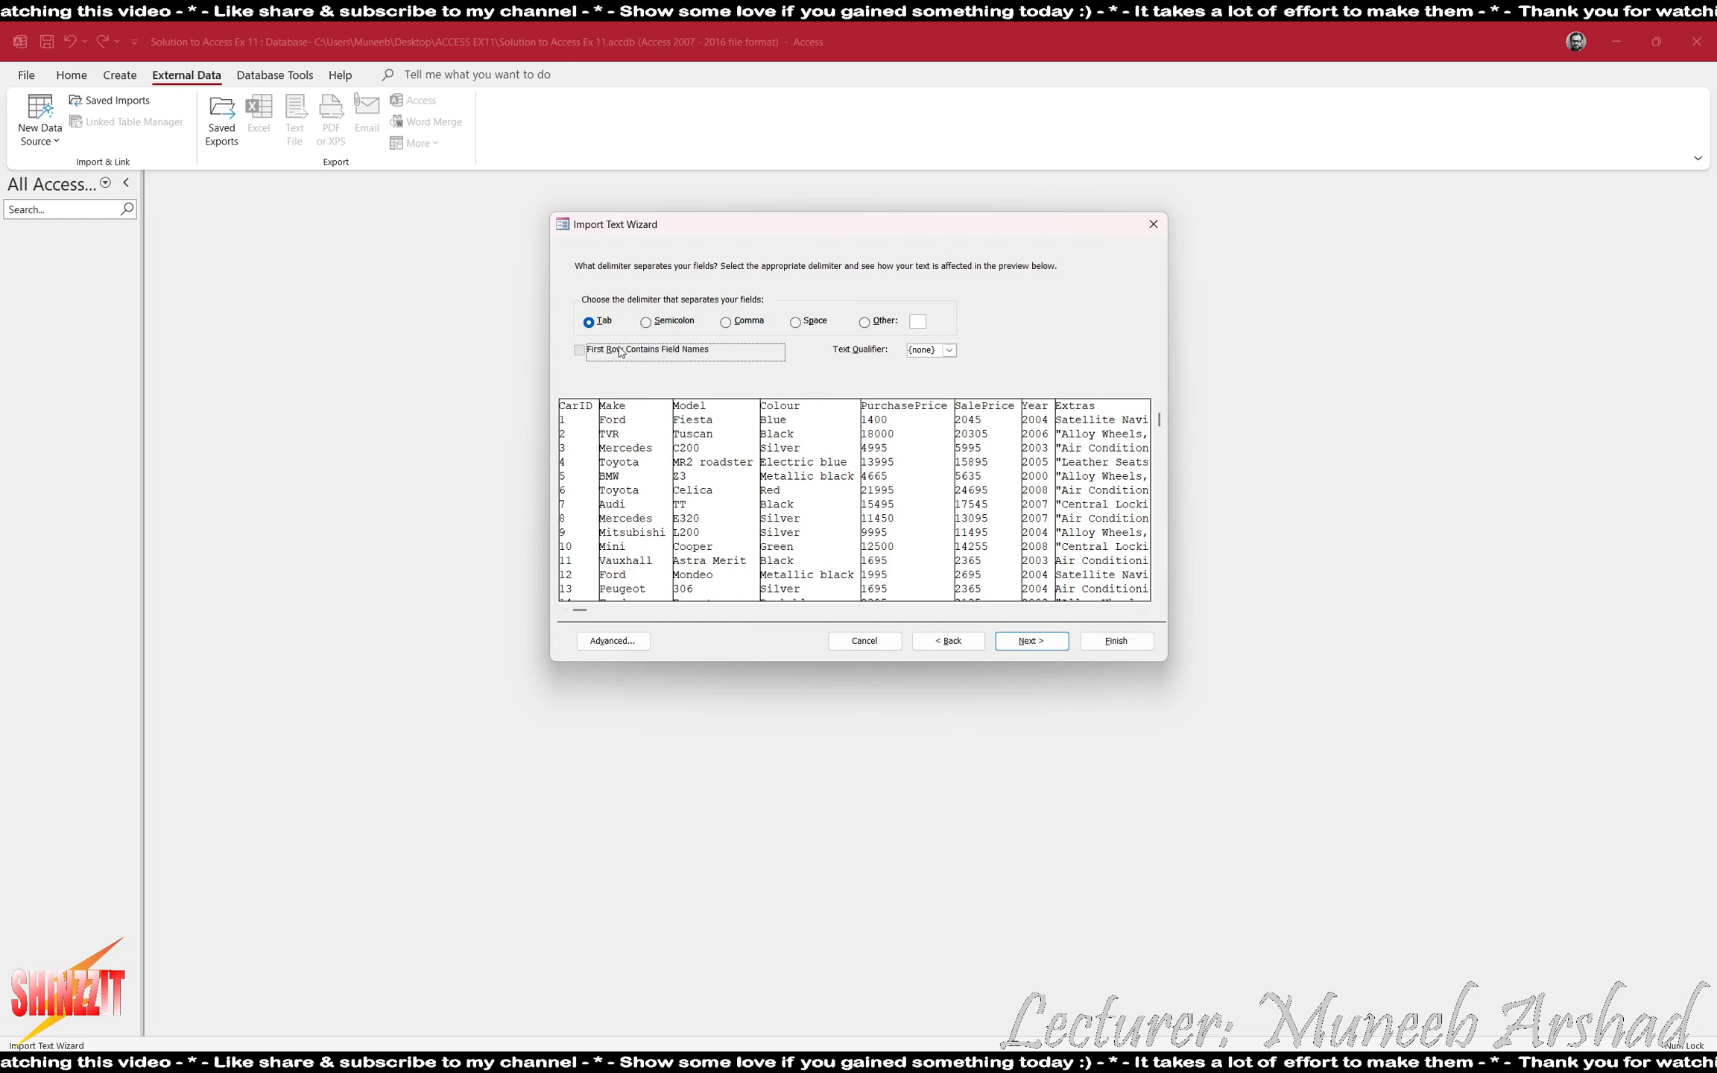
left_click(1012, 639)
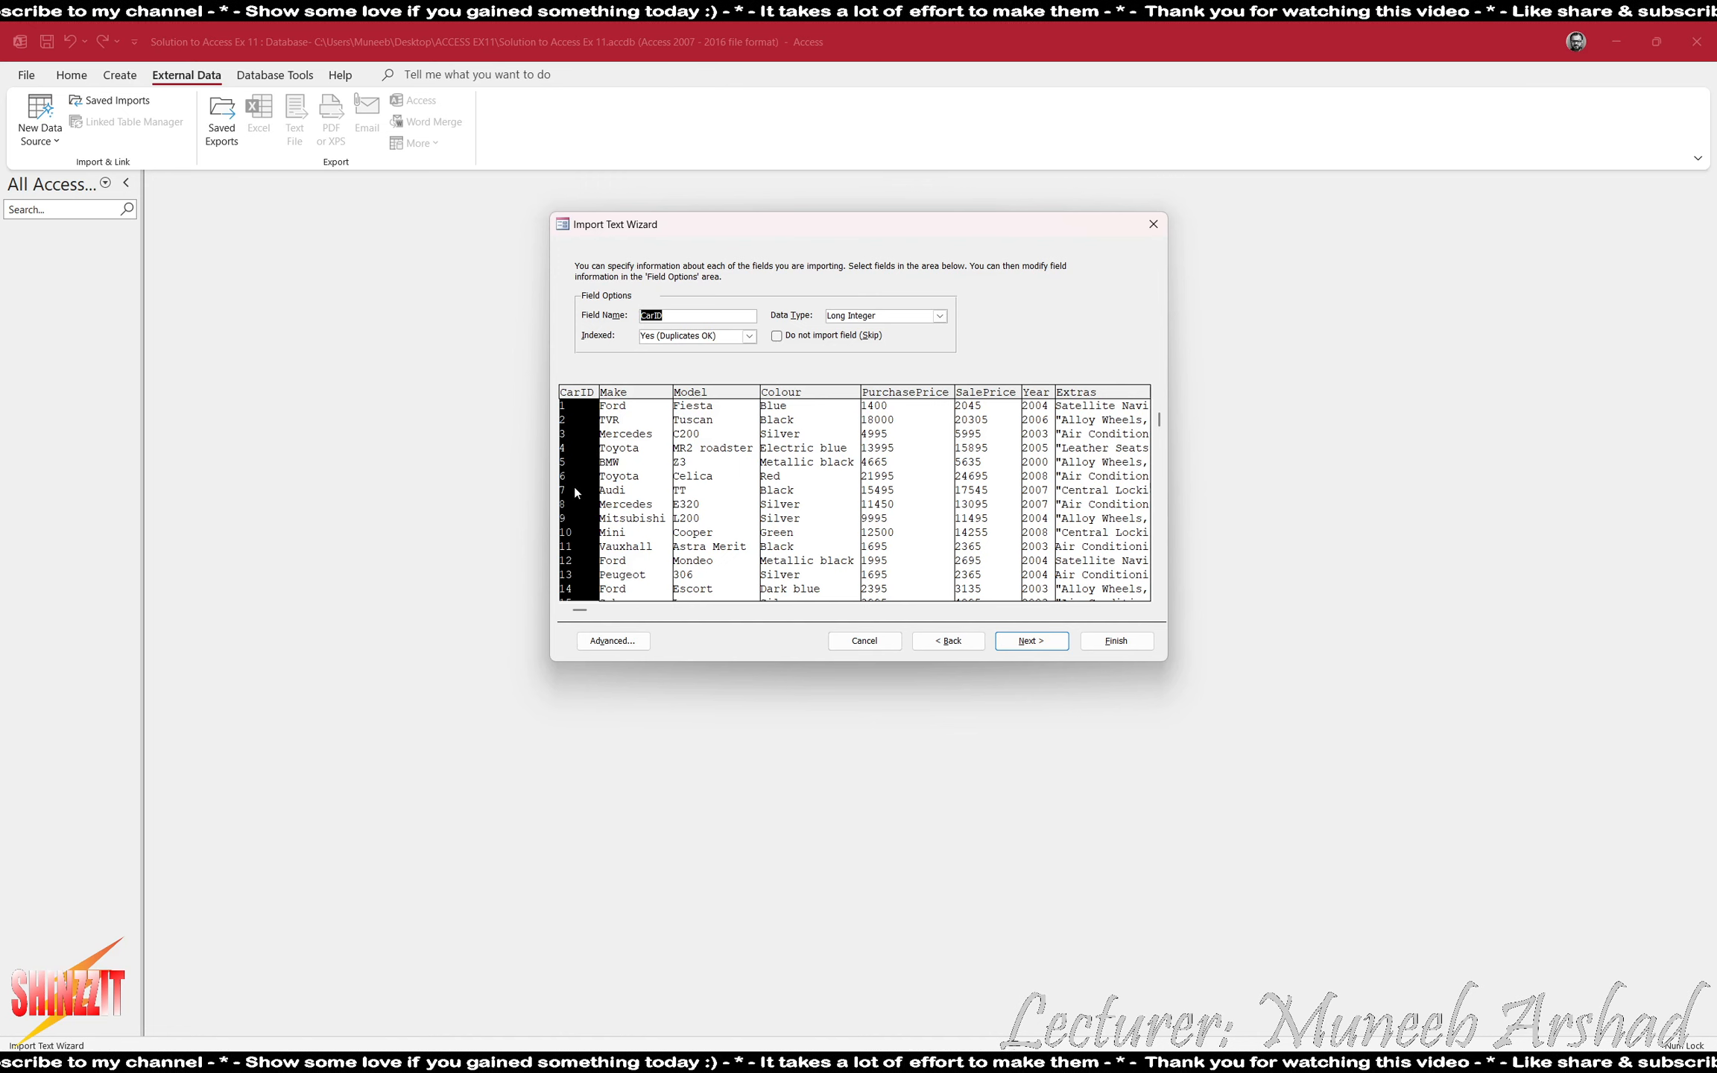
- Set the data type of both the PurchasePrice and SalePrice fields to Currency
left_click(637, 470)
left_click(739, 453)
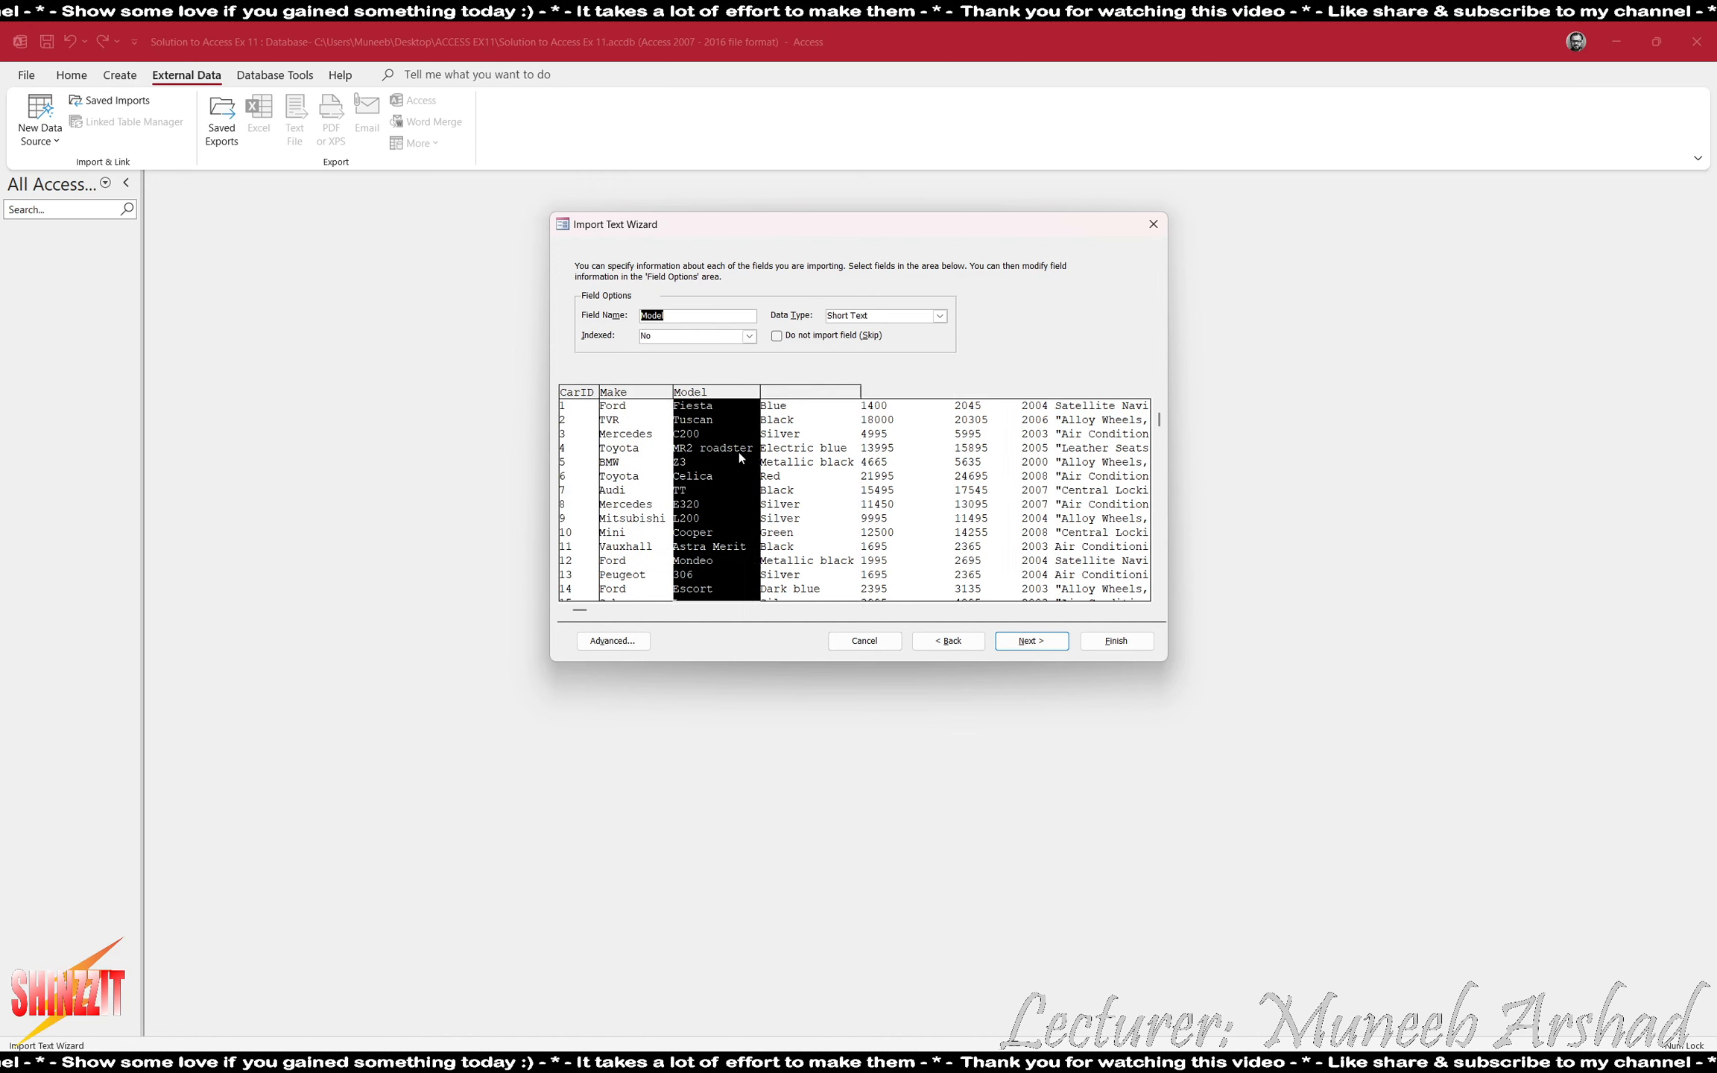
left_click(809, 440)
left_click(881, 441)
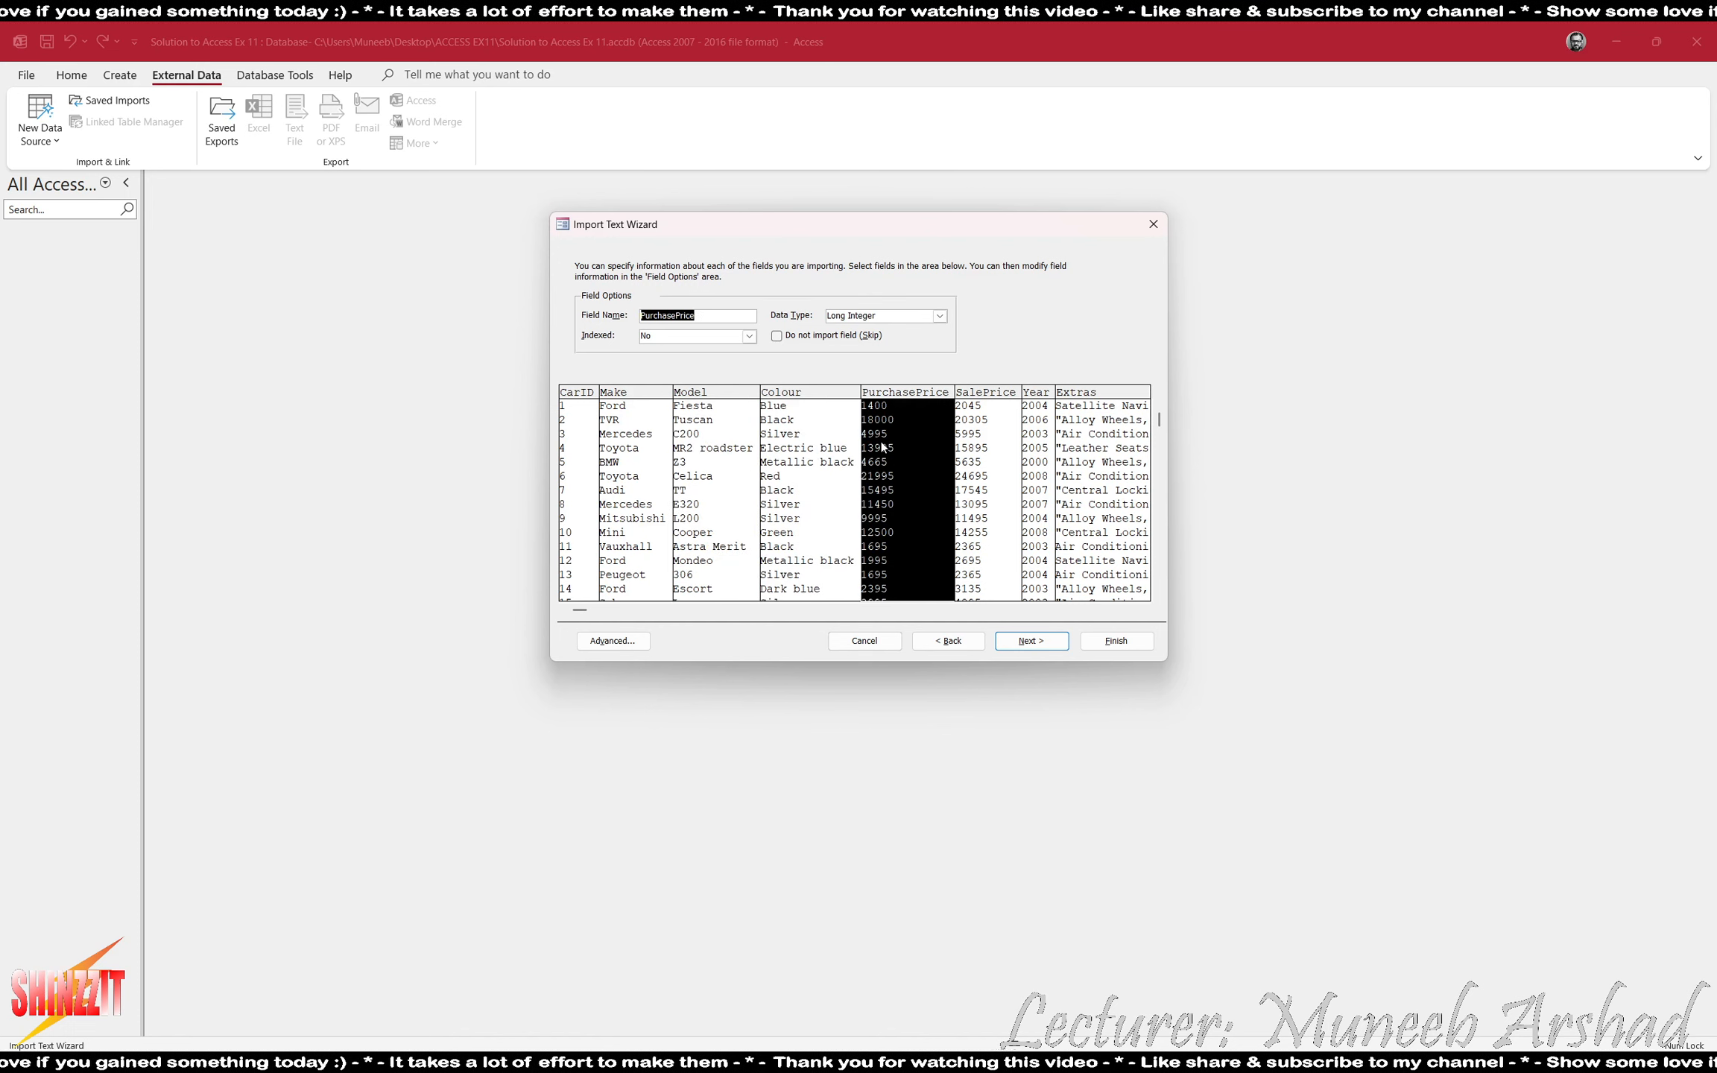
left_click(939, 315)
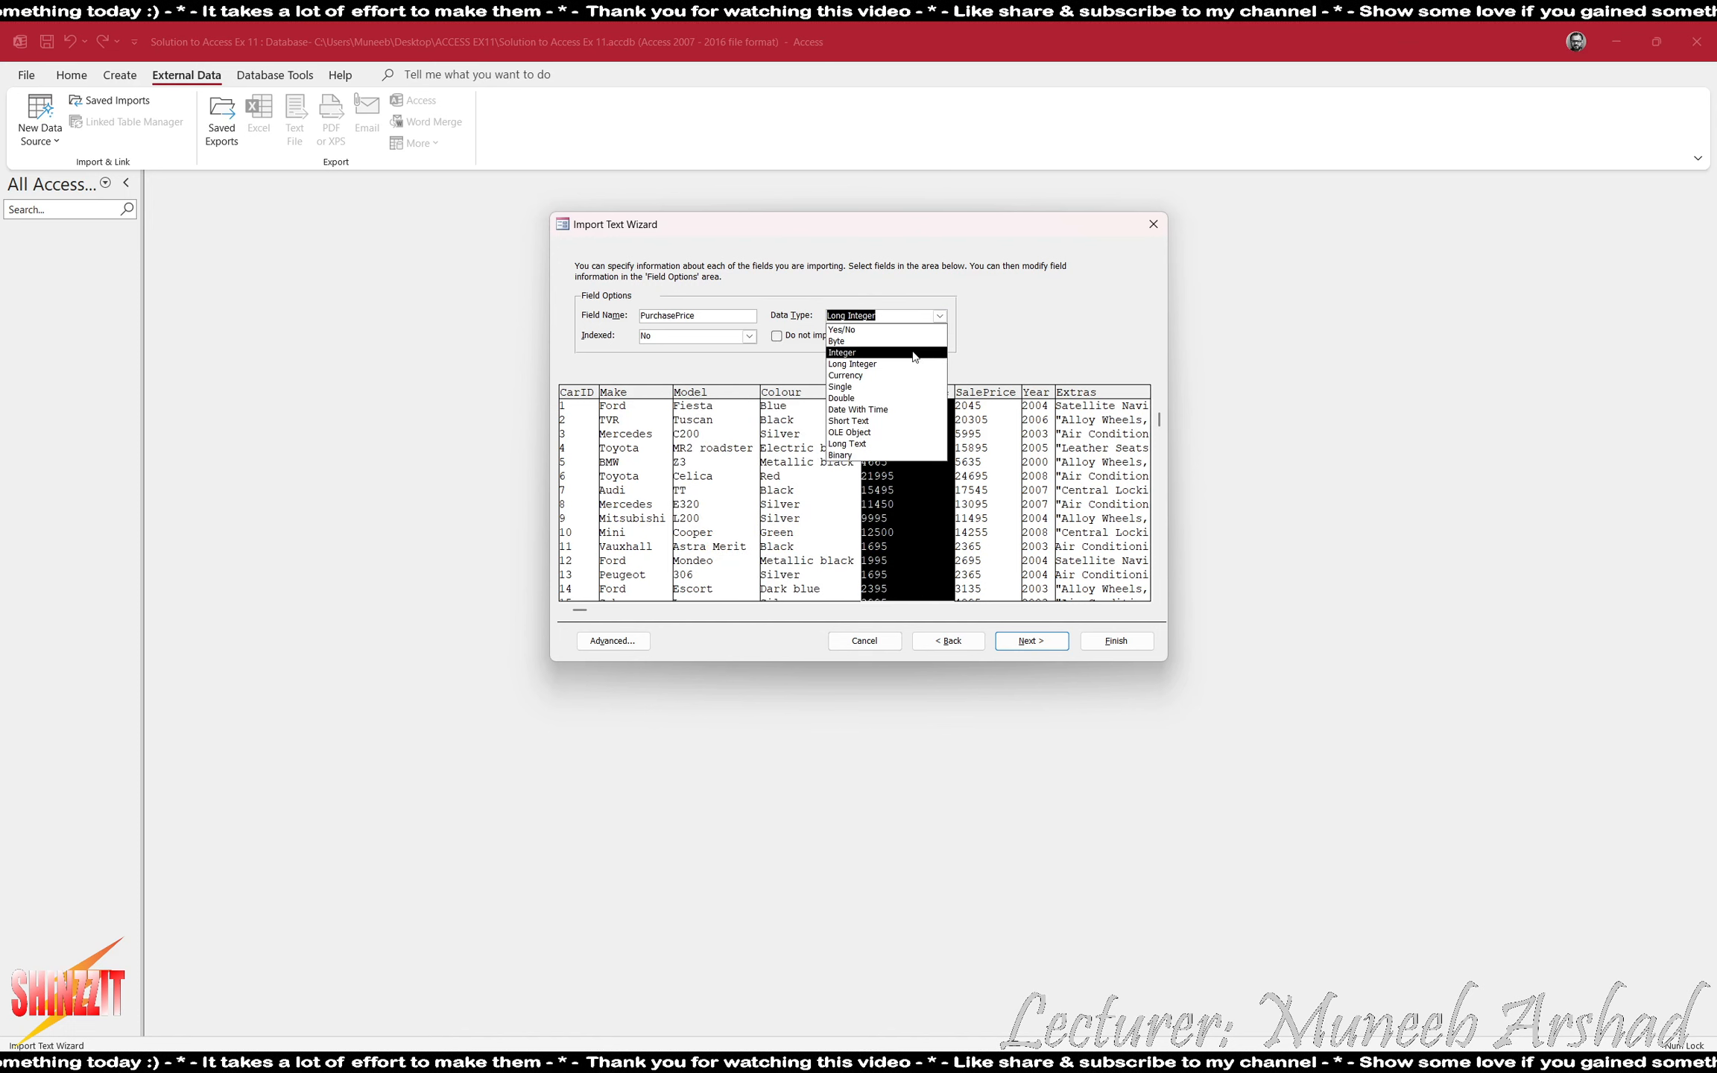
left_click(879, 380)
left_click(972, 436)
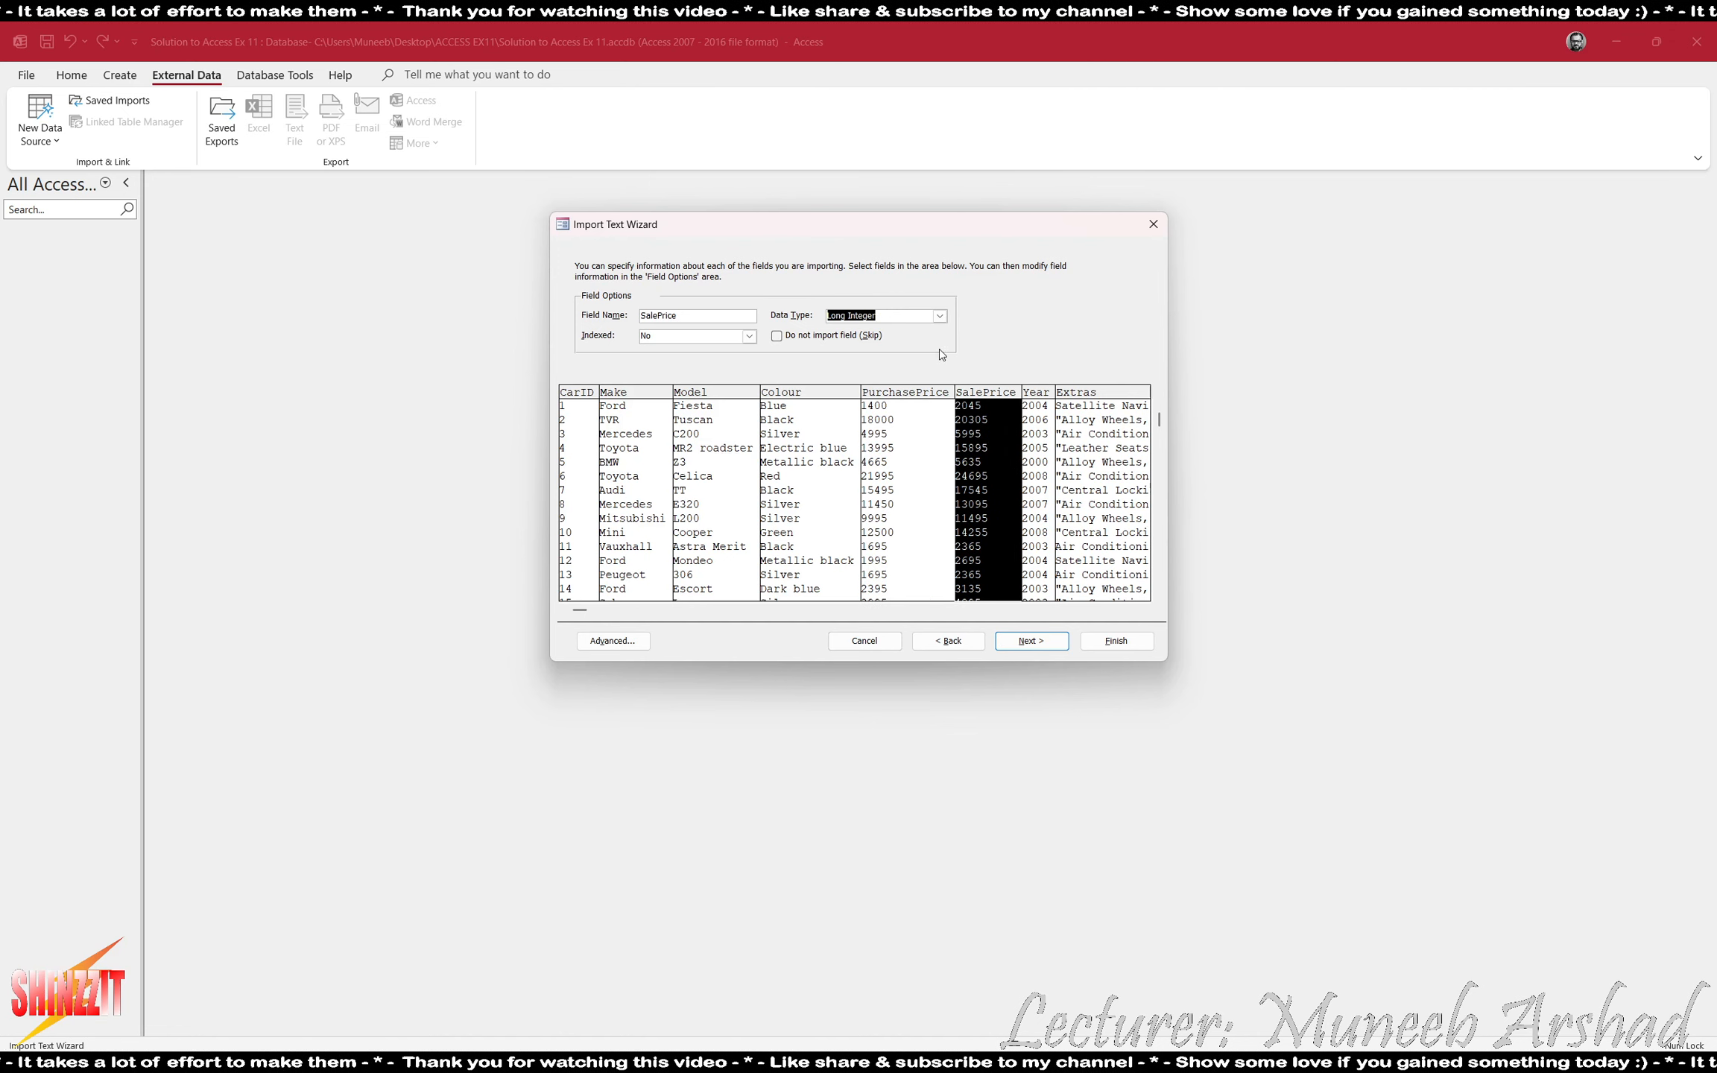
left_click(939, 315)
left_click(896, 381)
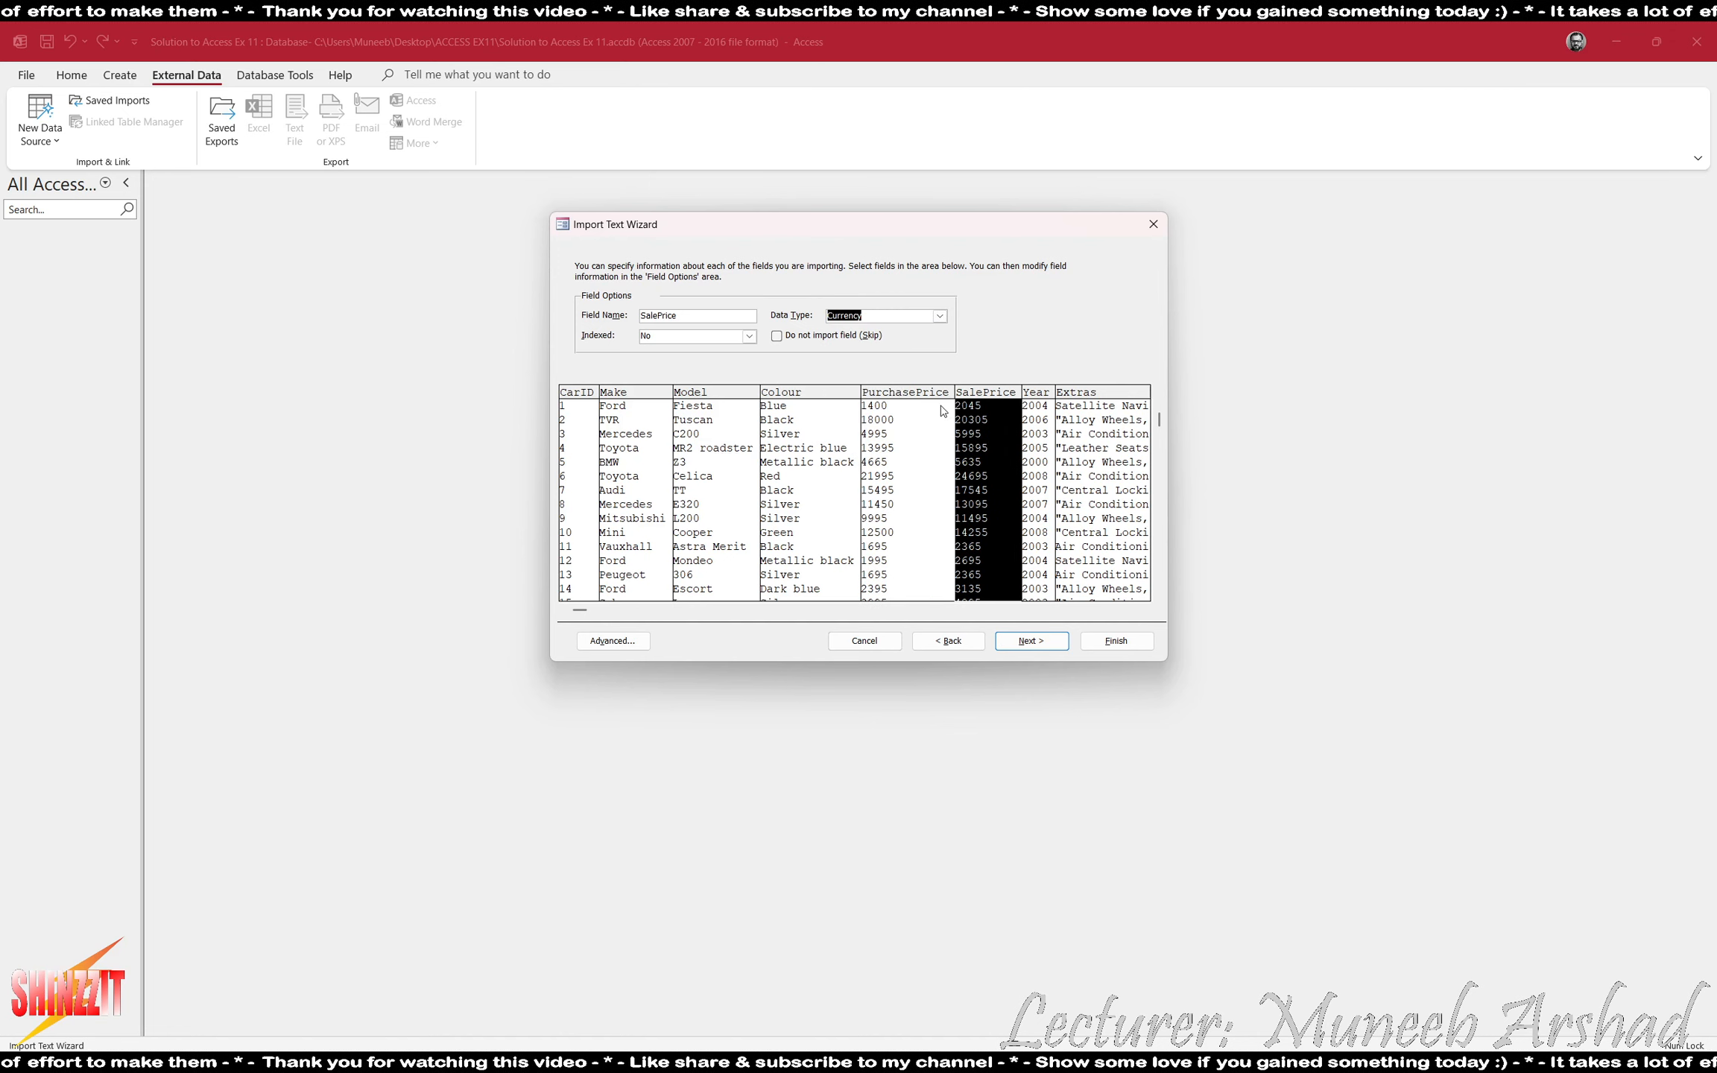
- Check the Year, Extras, Sold and CustID fields and set the DateSold field's data type to Date With Time
left_click(1034, 450)
left_click(1106, 510)
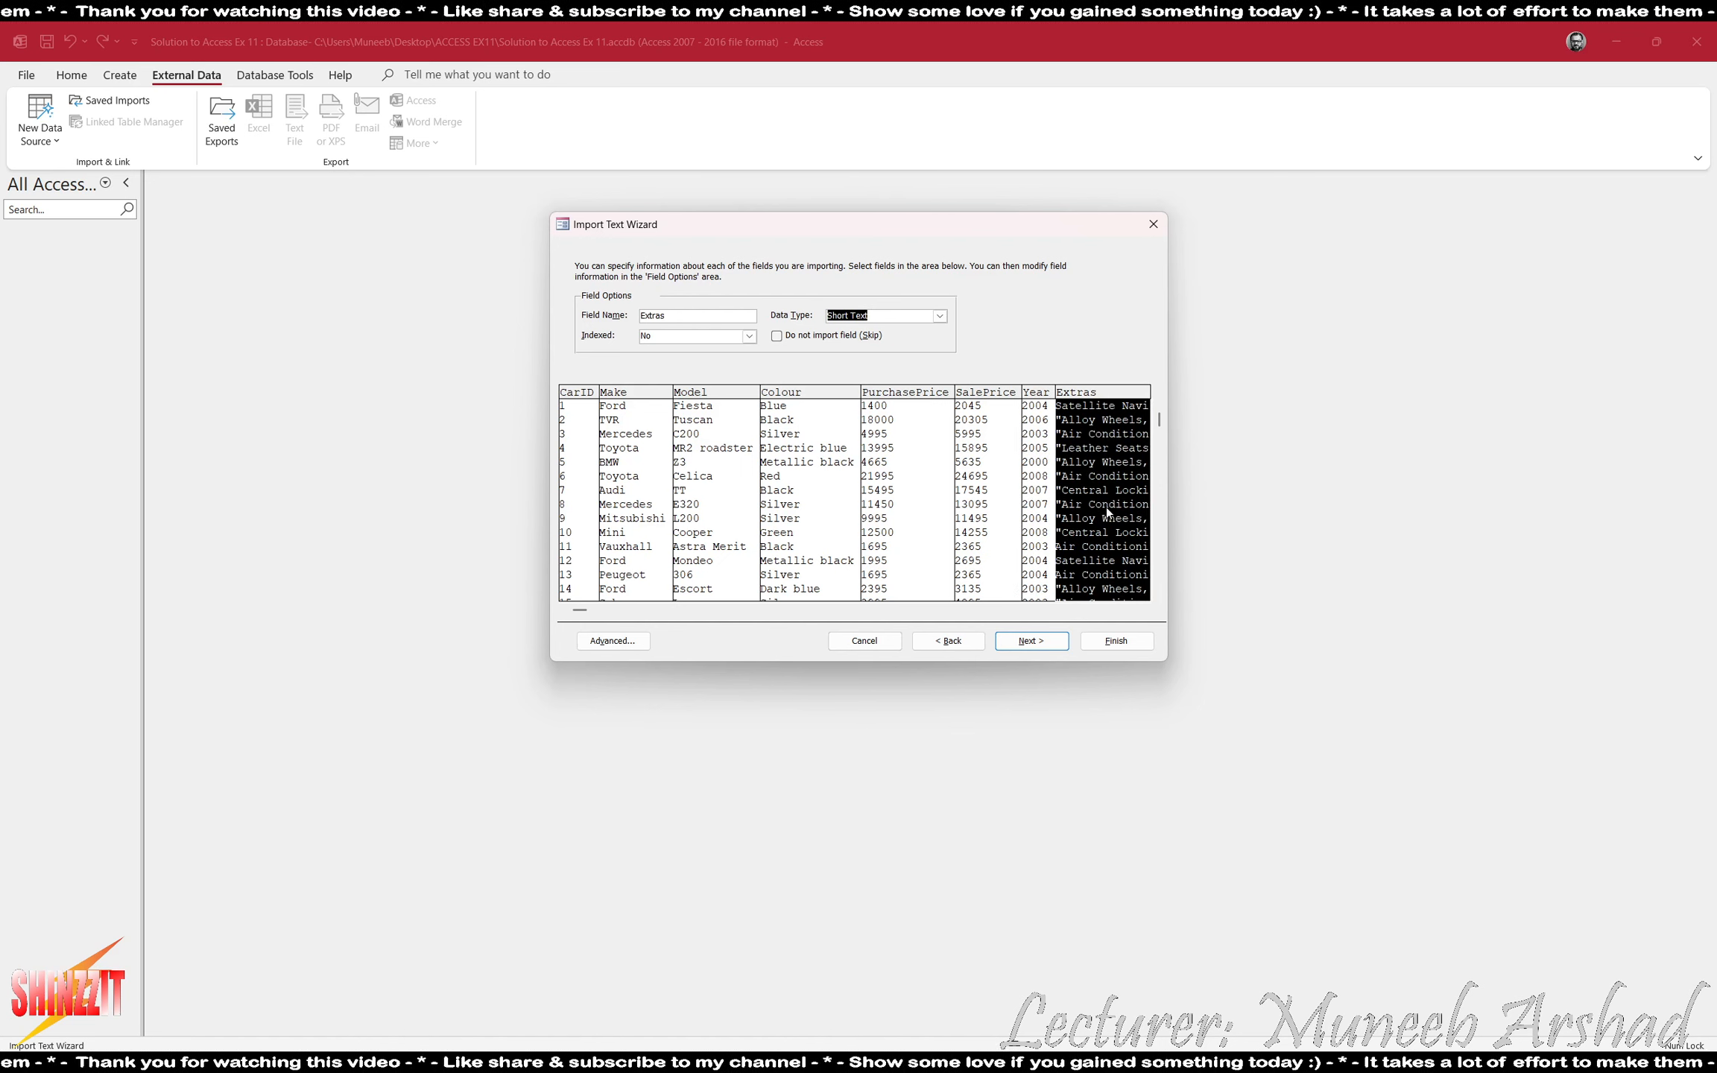
left_click(1125, 611)
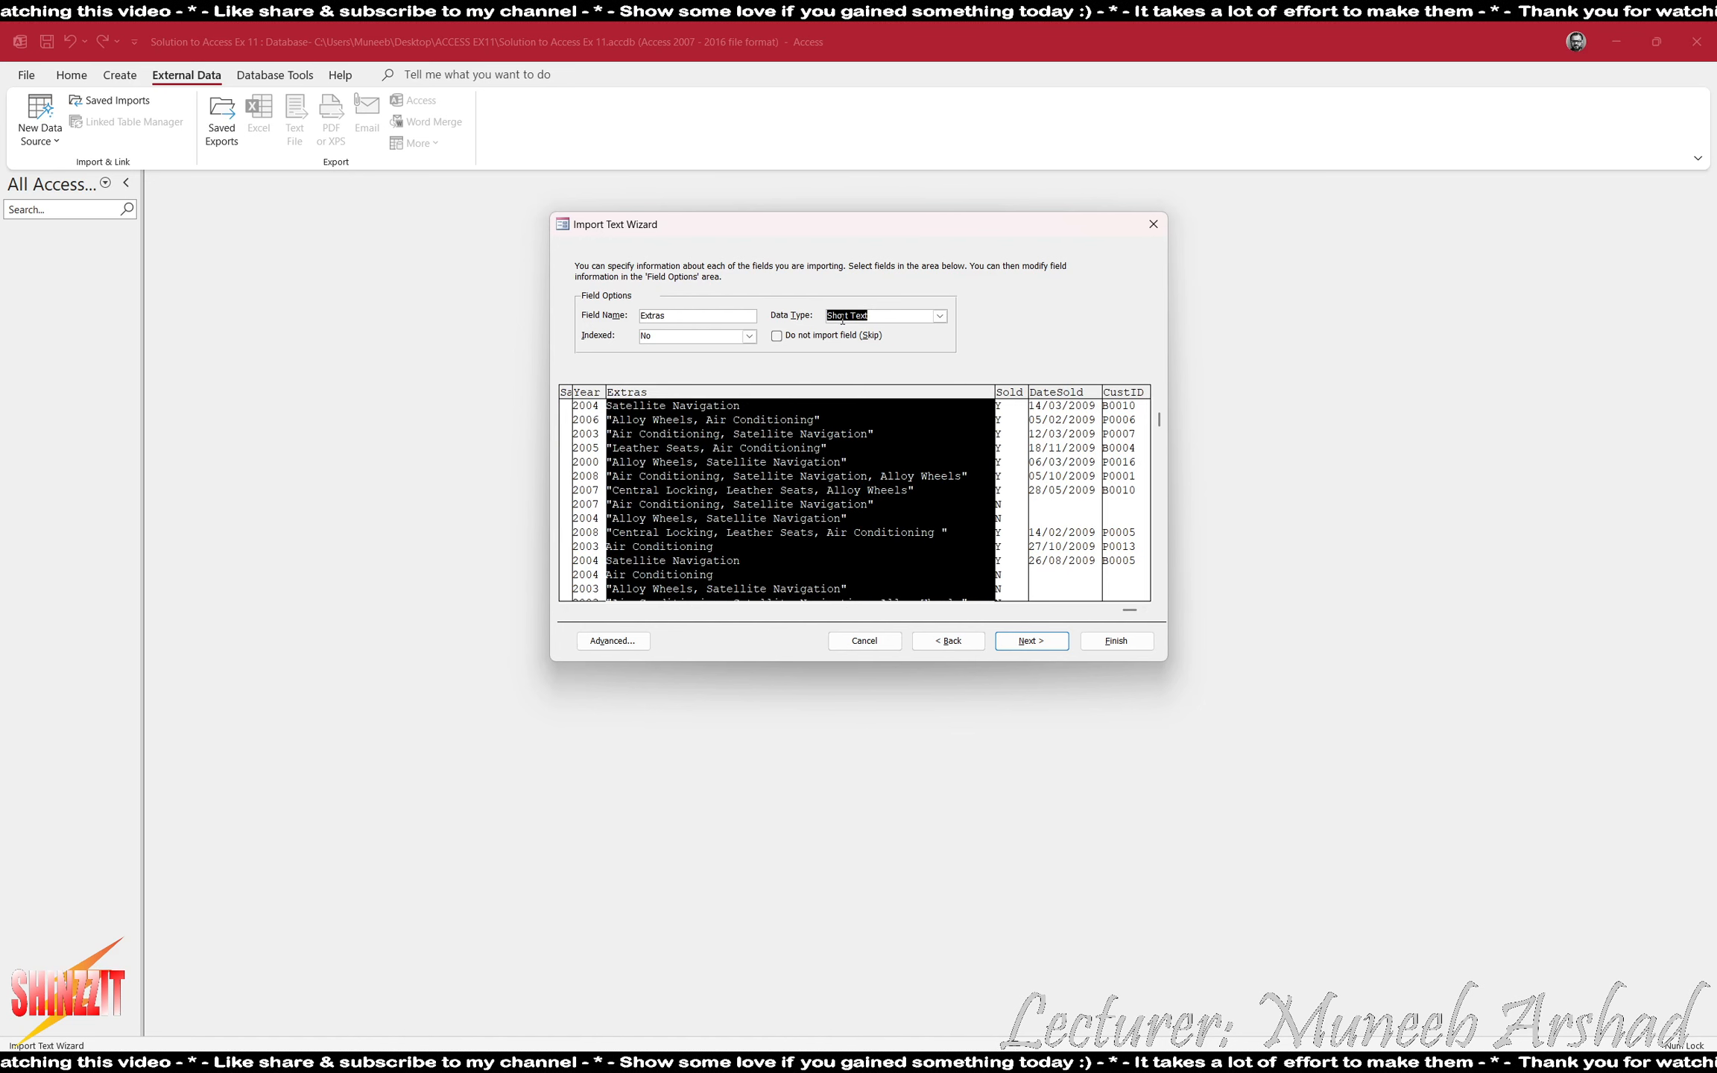
left_click(1021, 432)
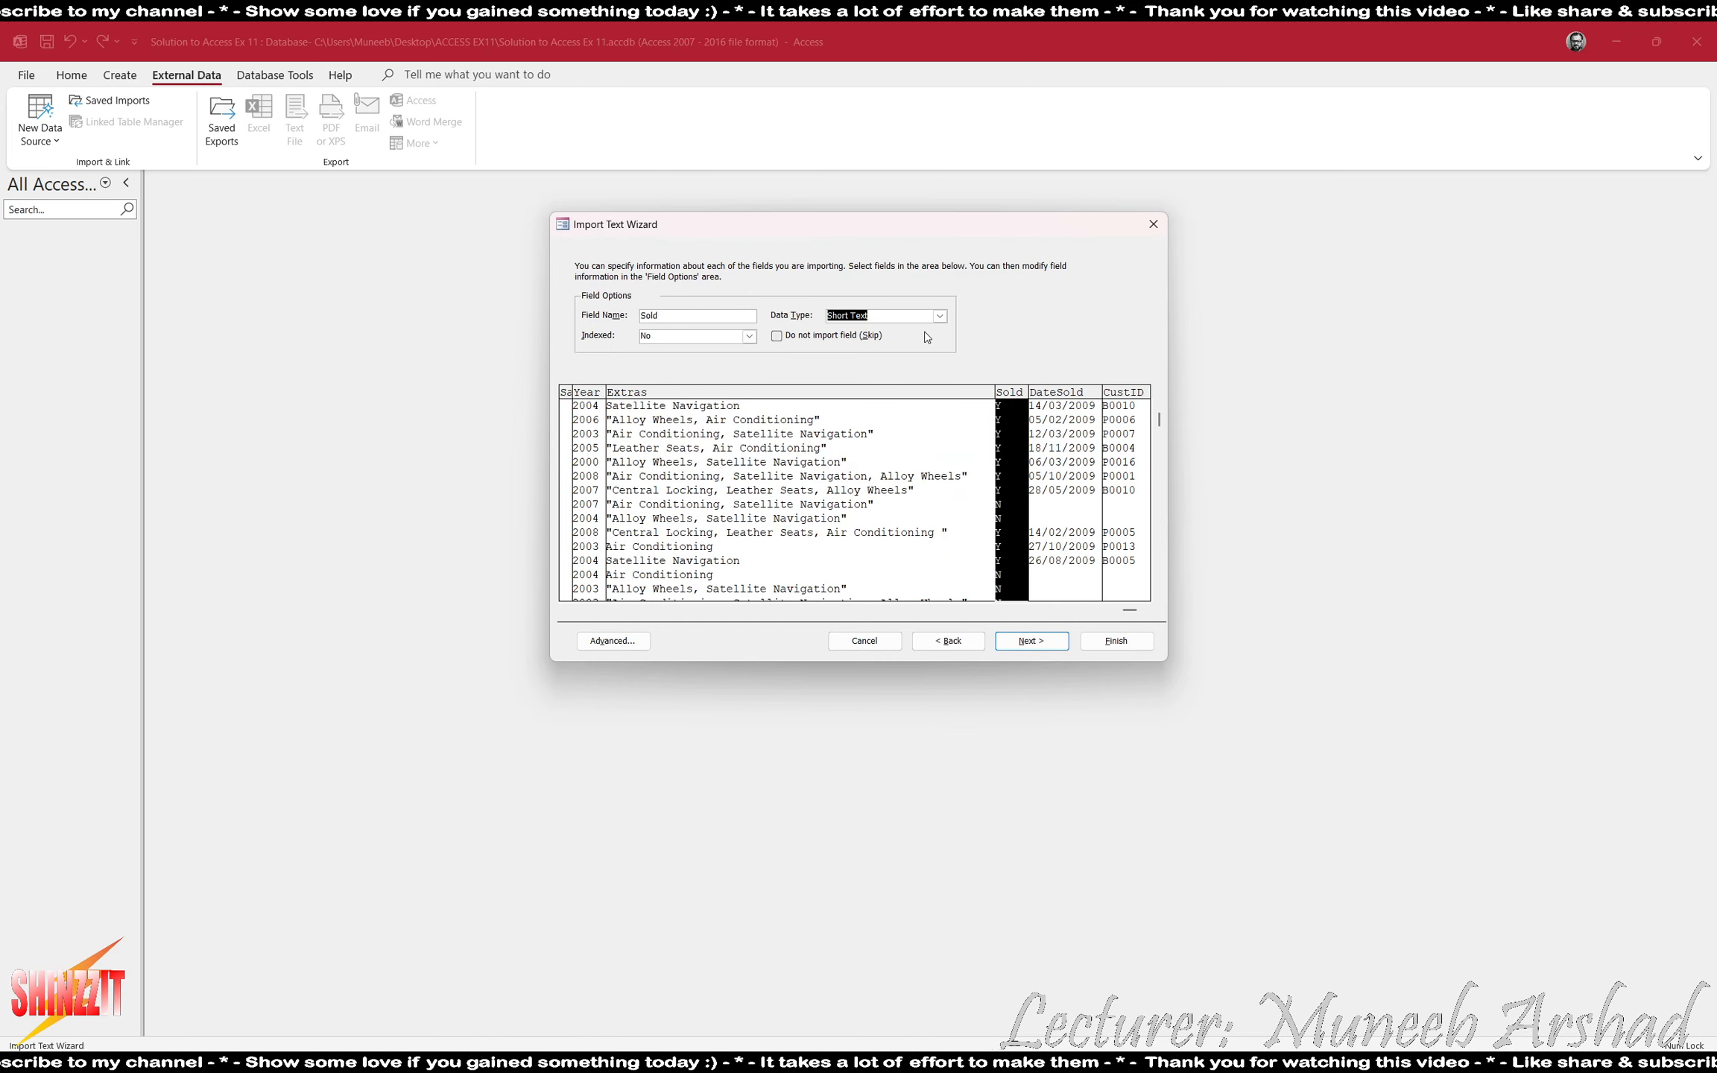
left_click(939, 315)
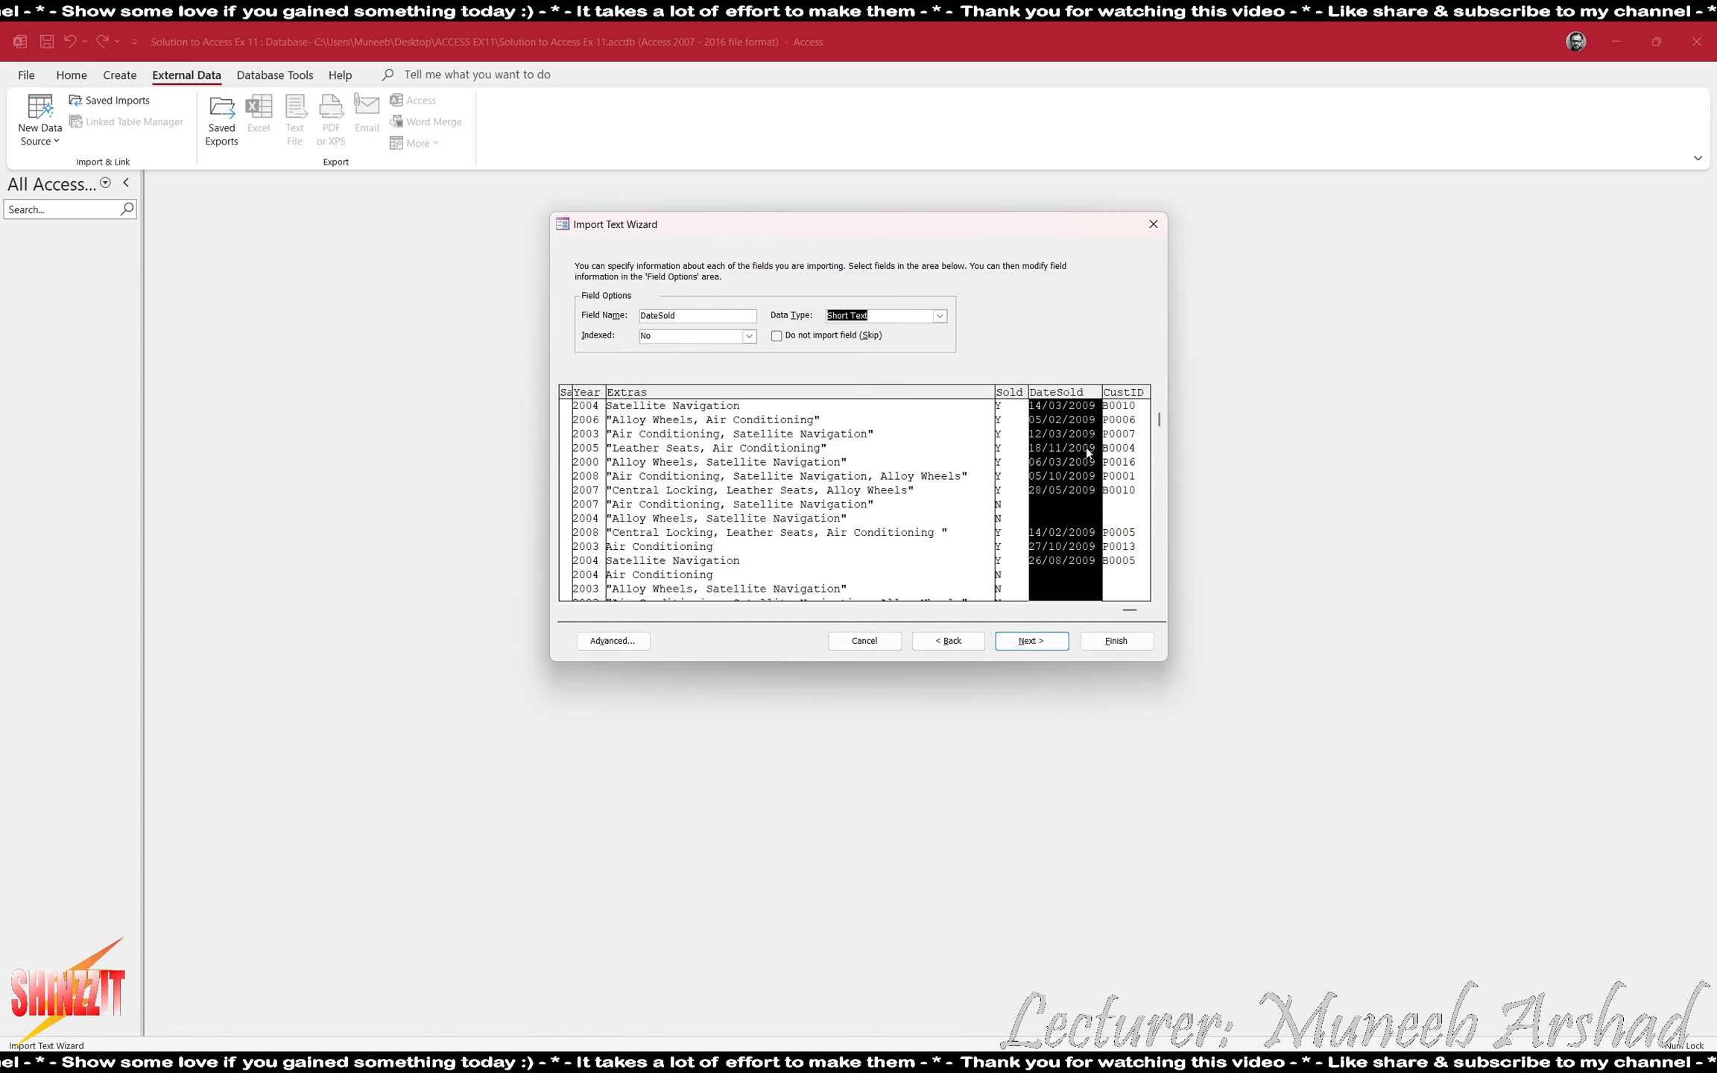
left_click(1085, 446)
left_click(940, 316)
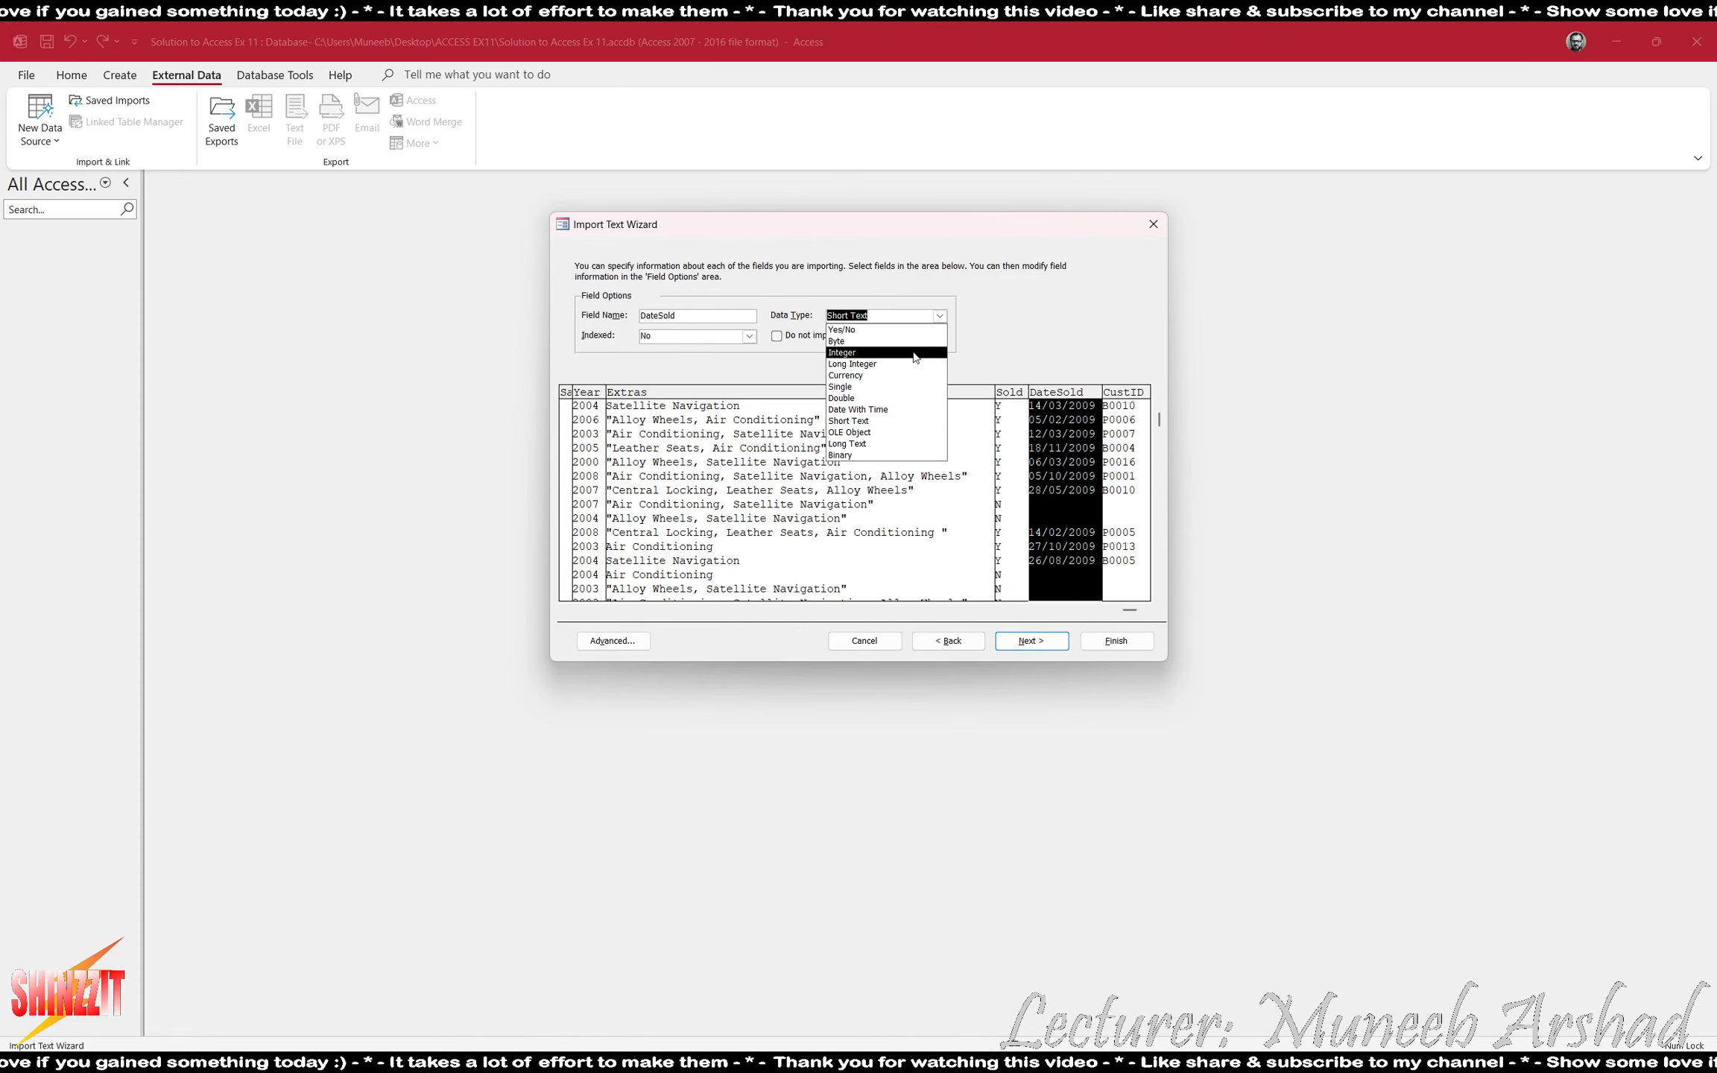
left_click(901, 409)
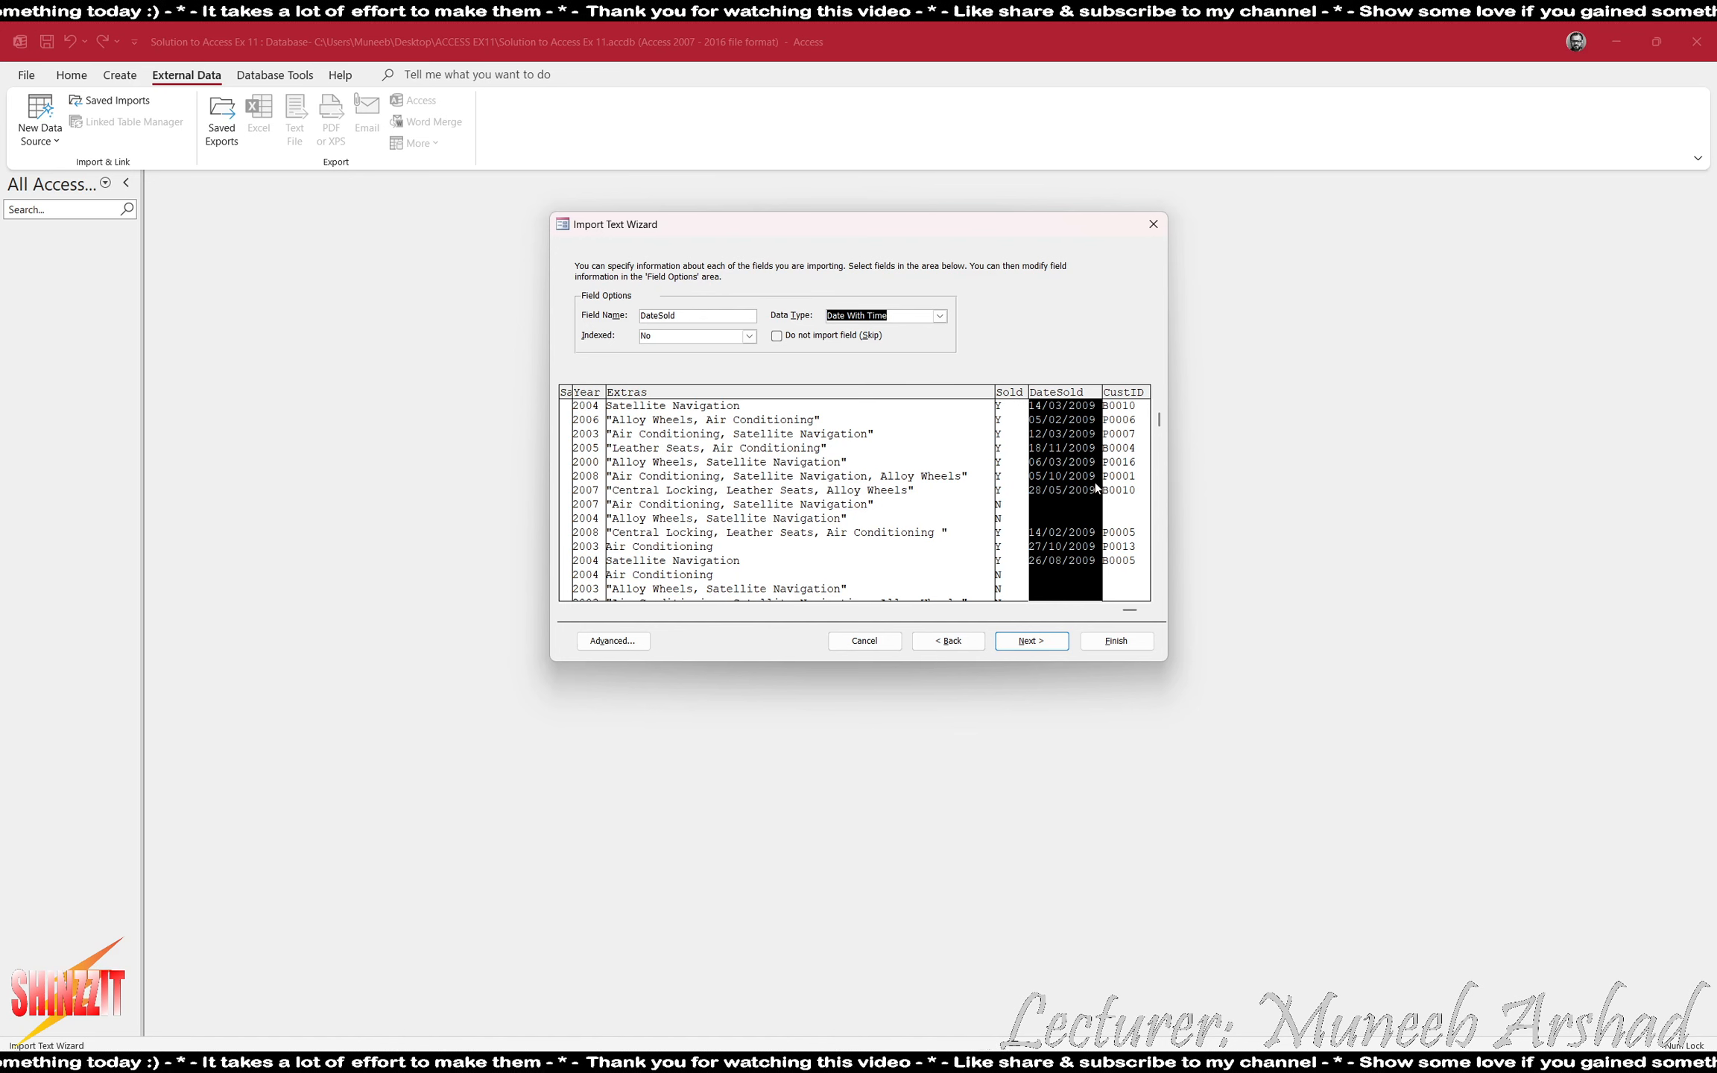
left_click(1124, 447)
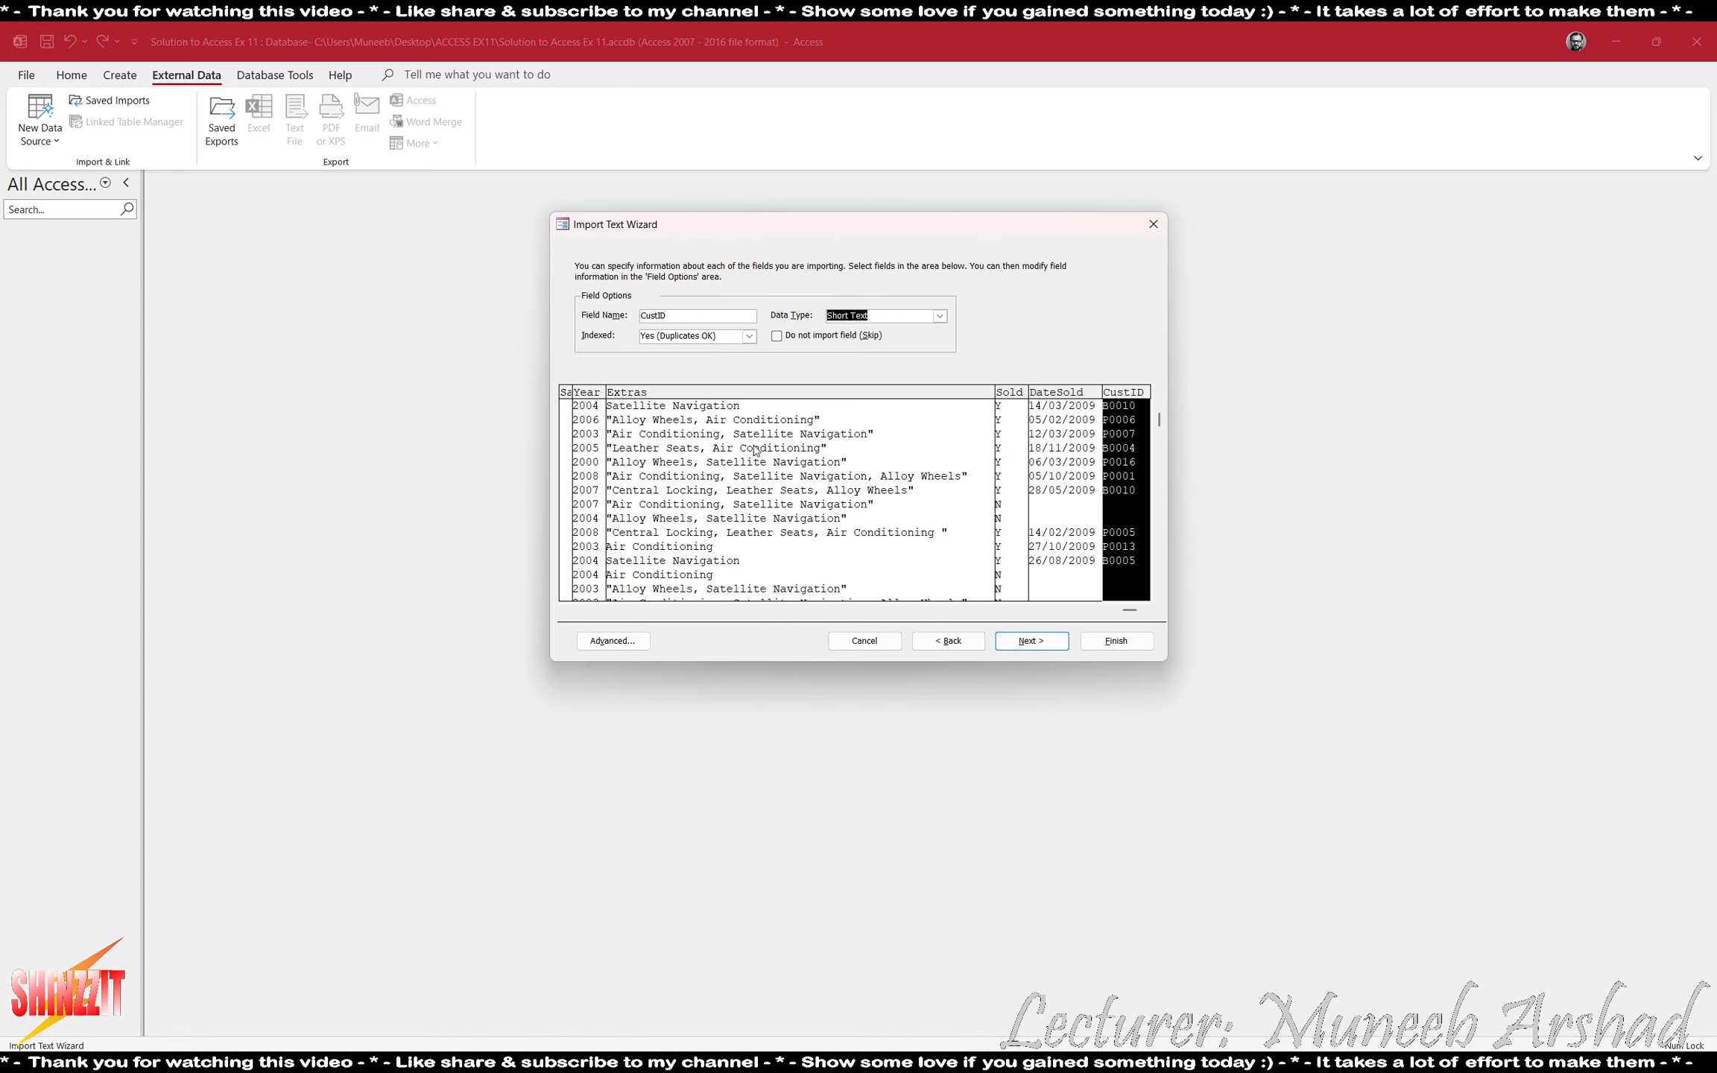
- Find and launch the Windows Magnifier for a closer view of the import wizard
key("super")
type("magnifier")
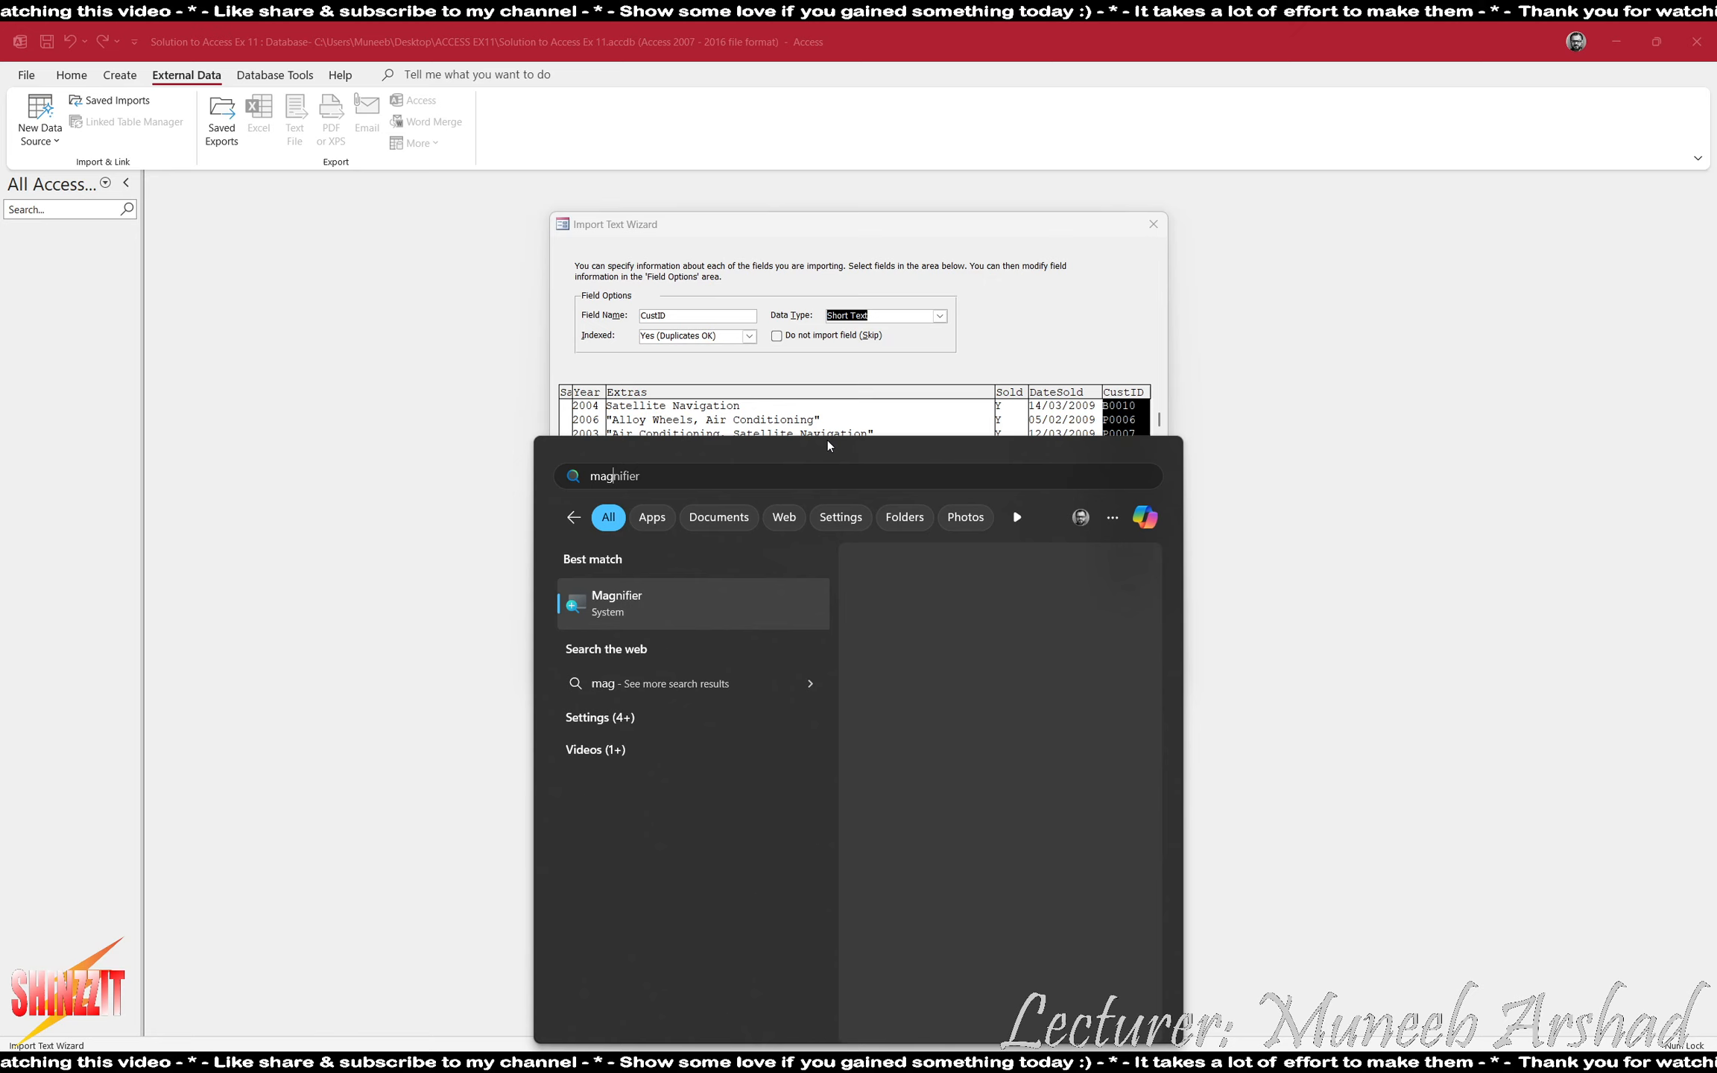
key("Return")
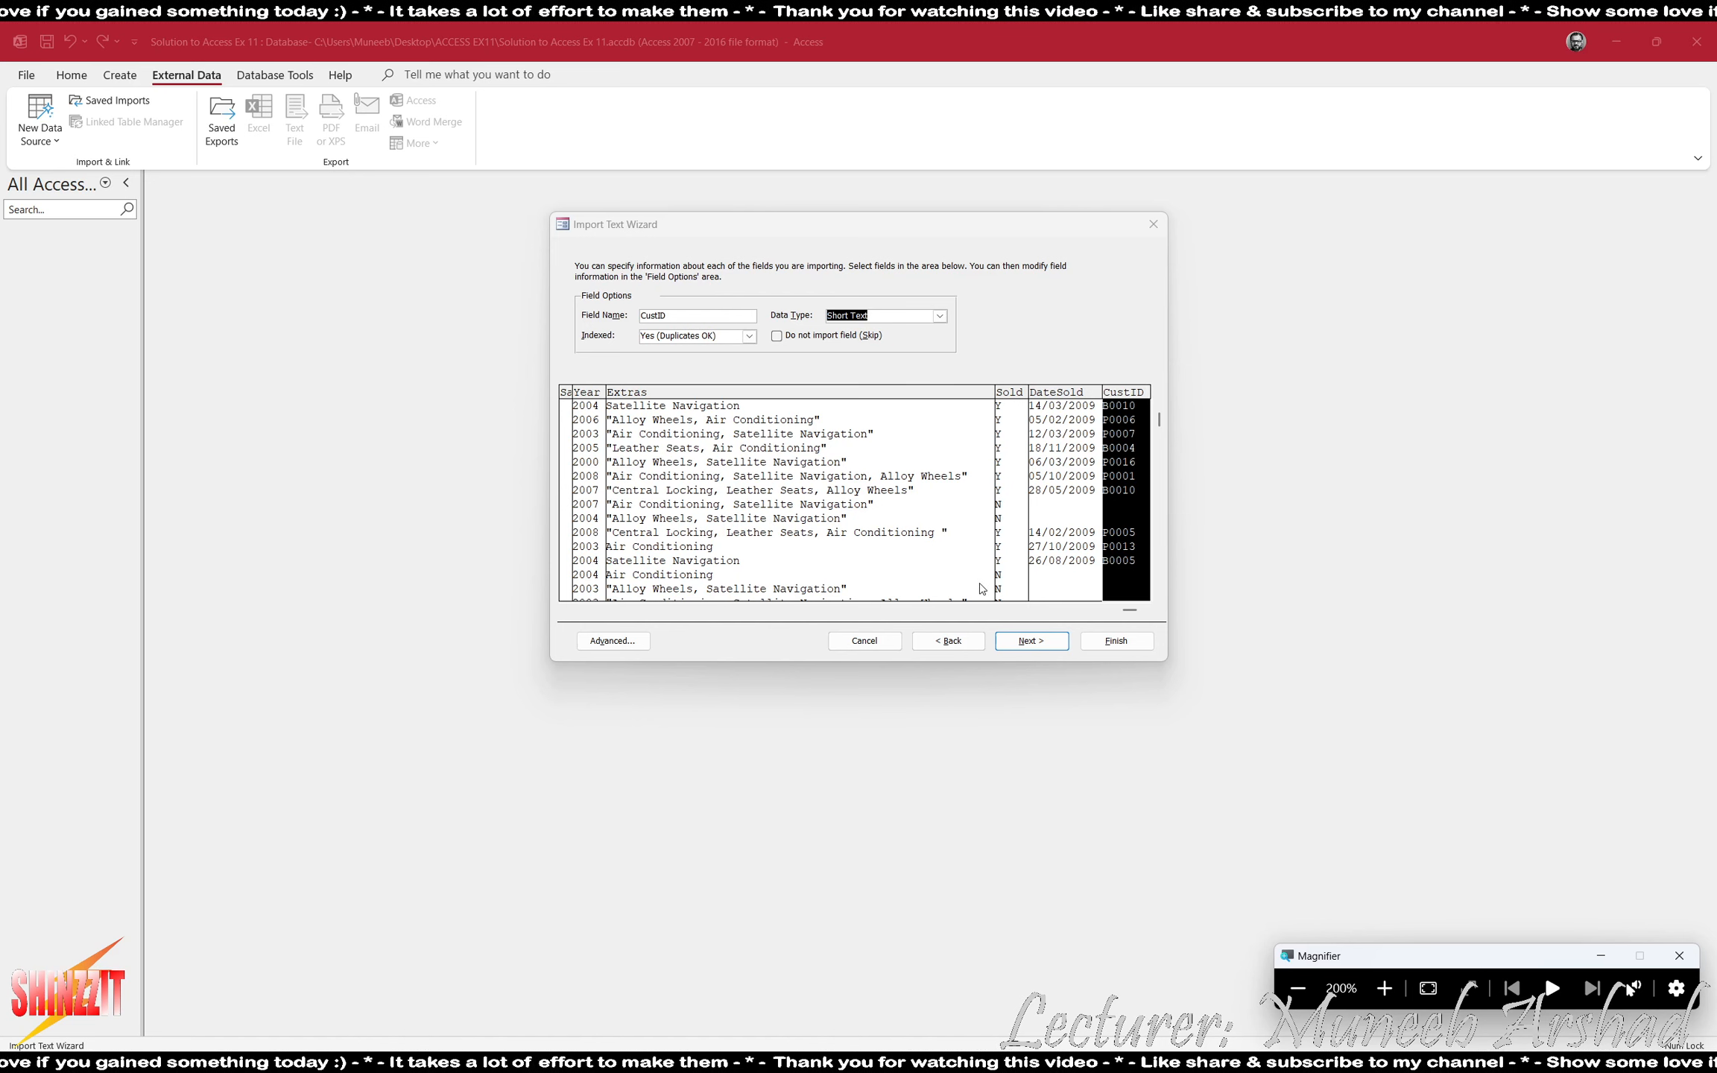
- Go back to the delimiter settings, set the text qualifier to the double quotation mark, and return to the field options
left_click(962, 642)
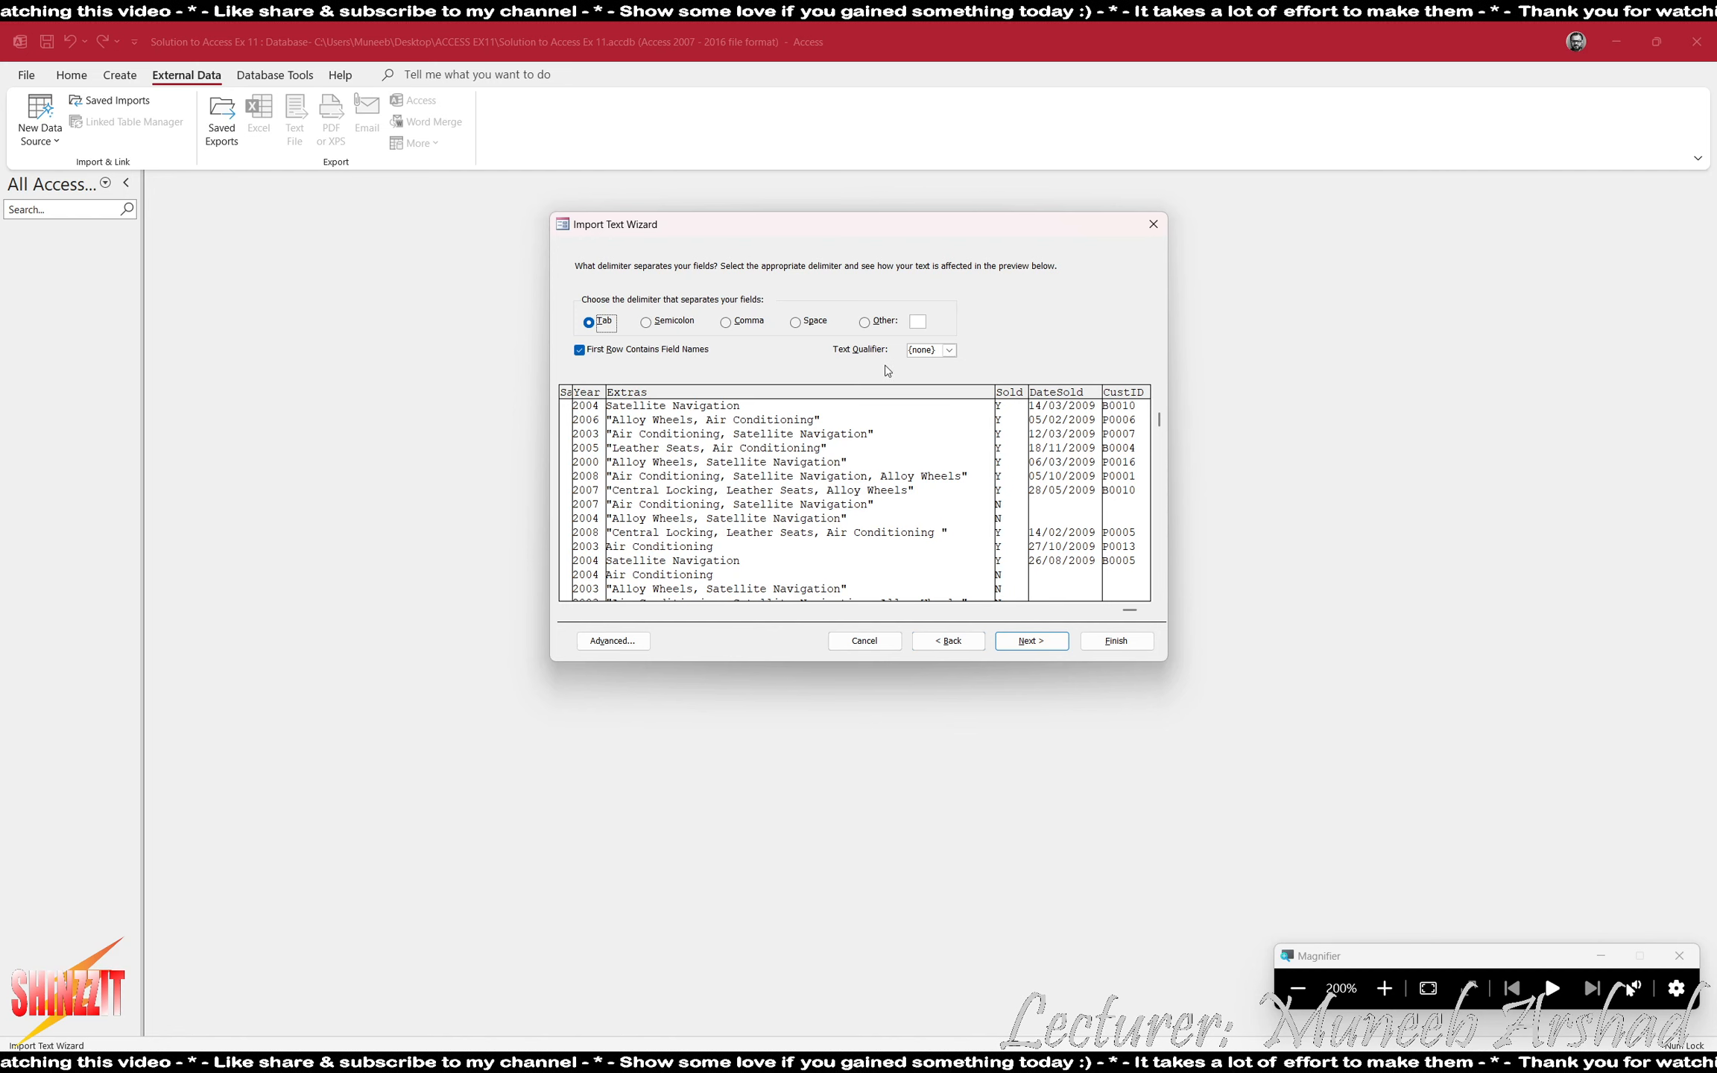
left_click(951, 351)
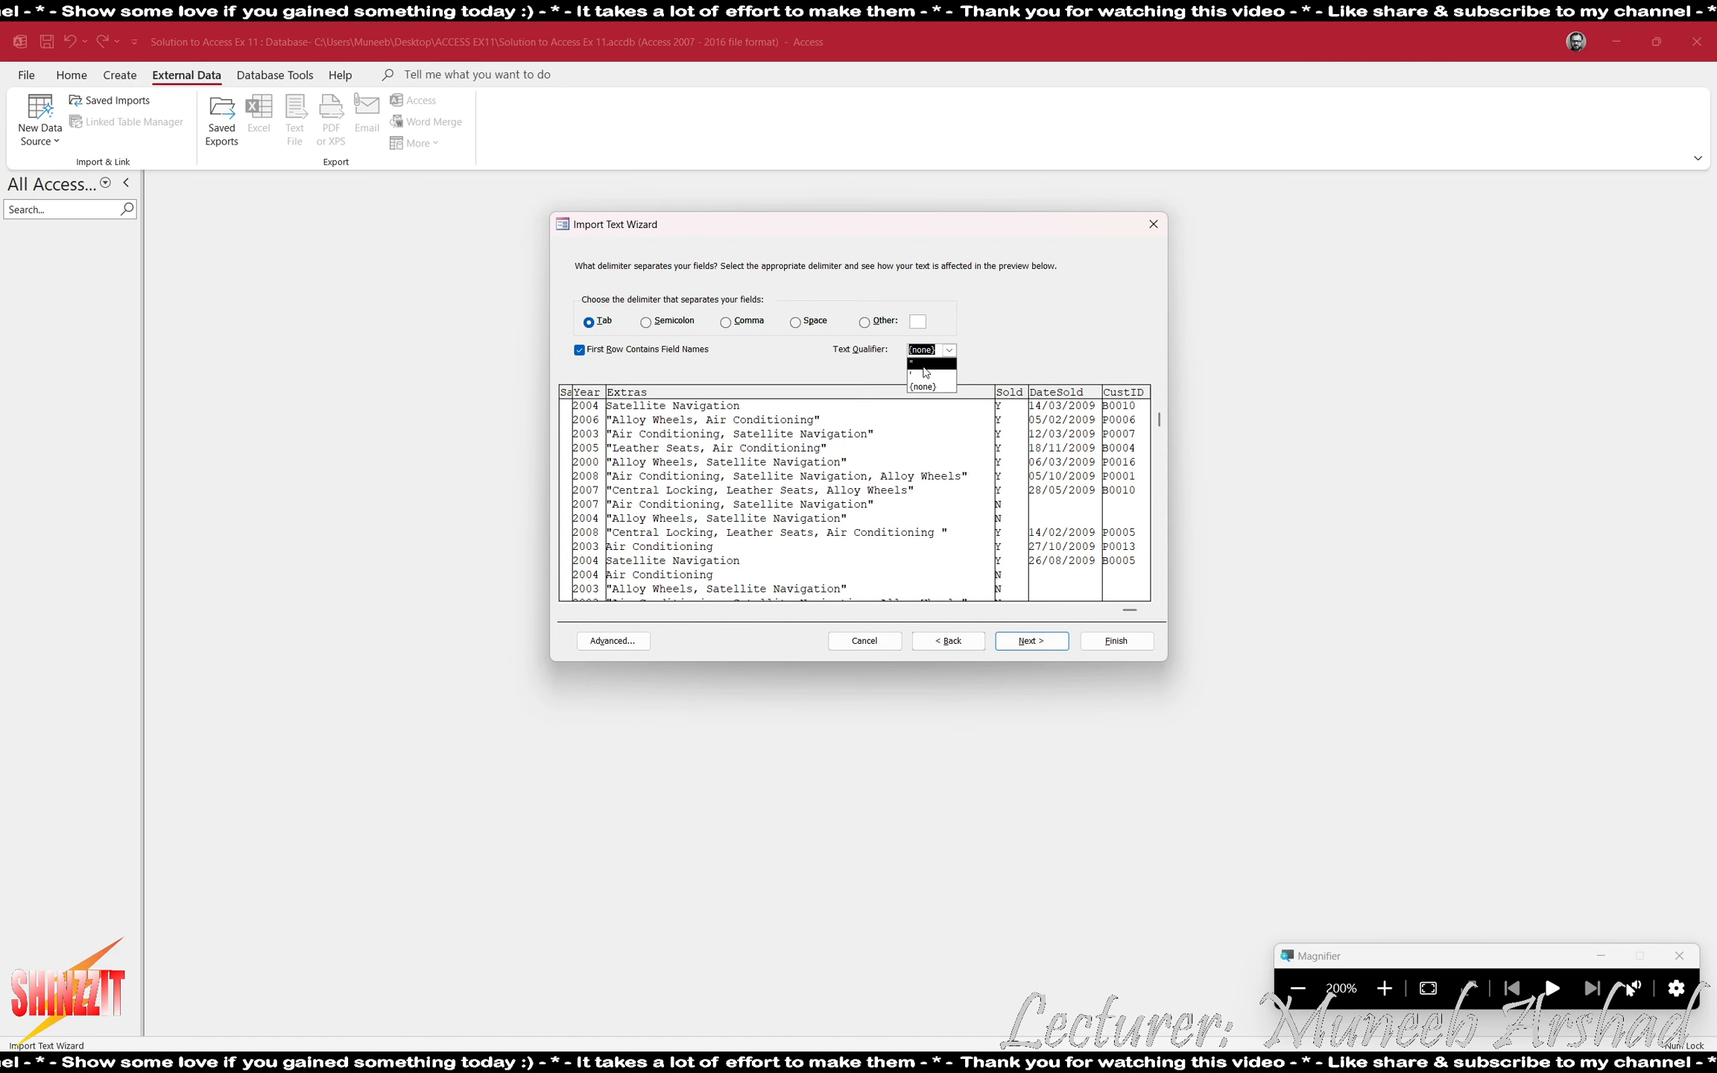
left_click(924, 365)
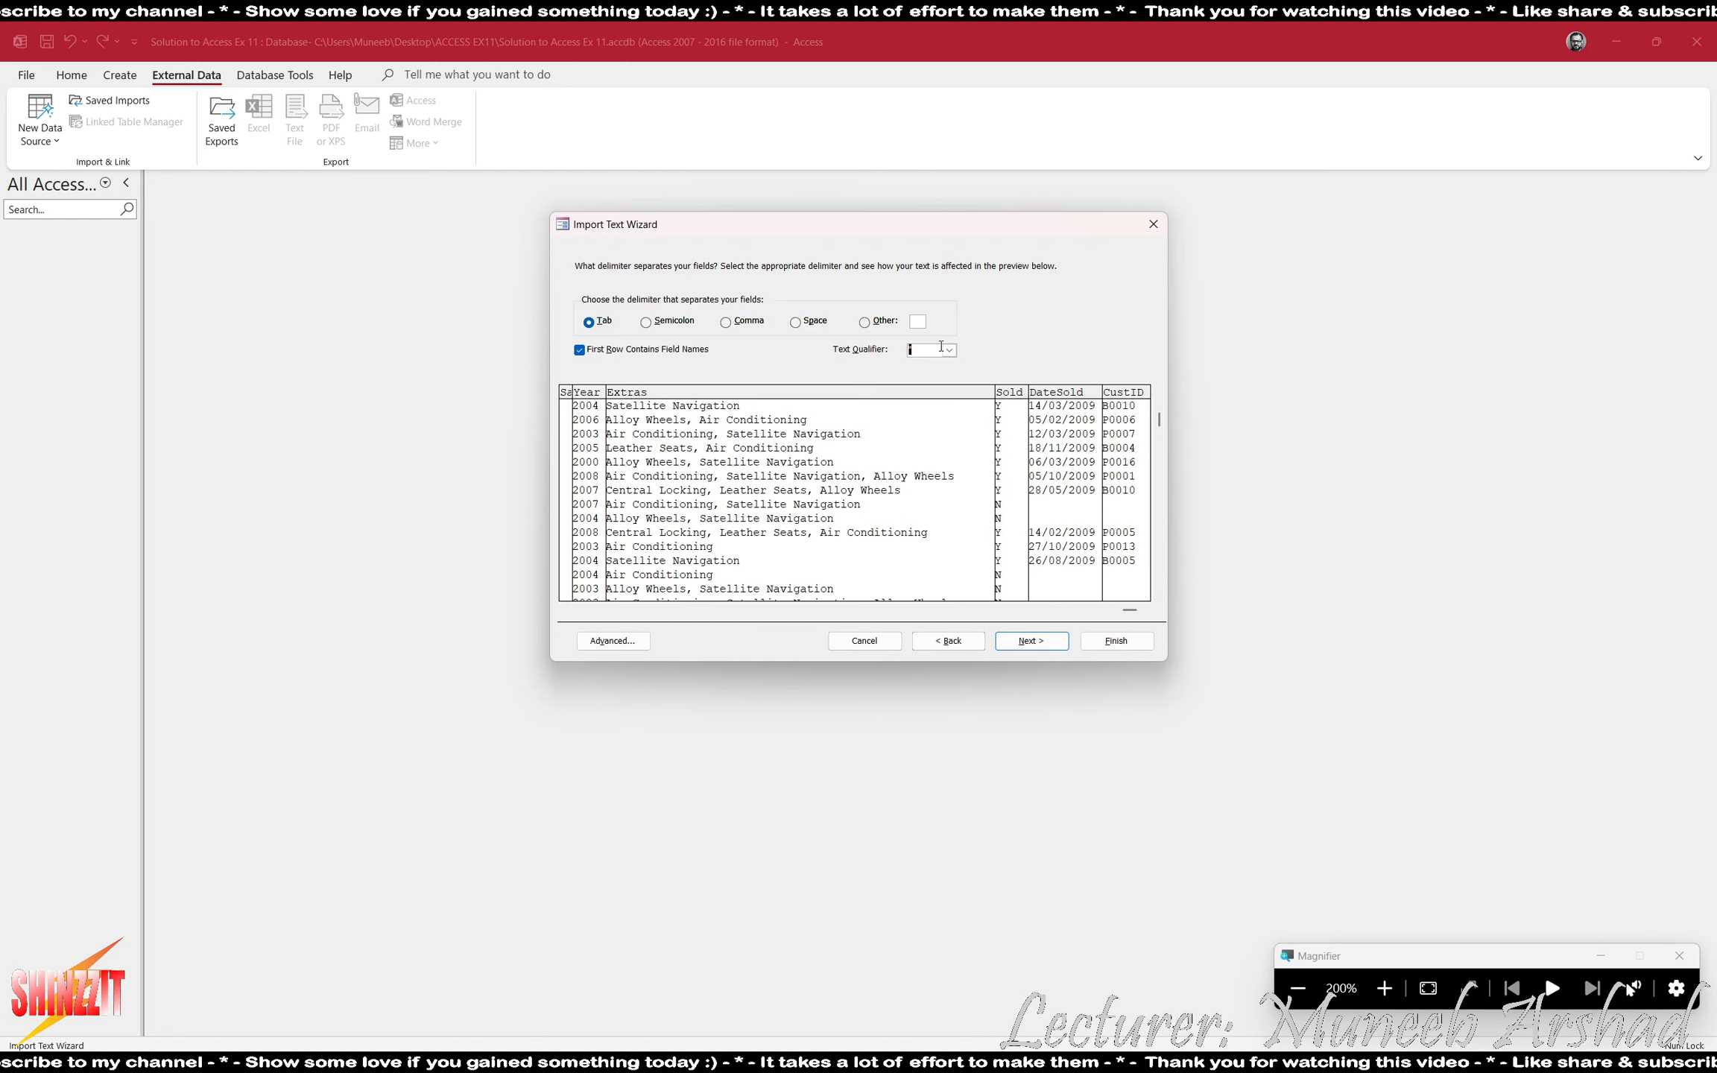
left_click(942, 349)
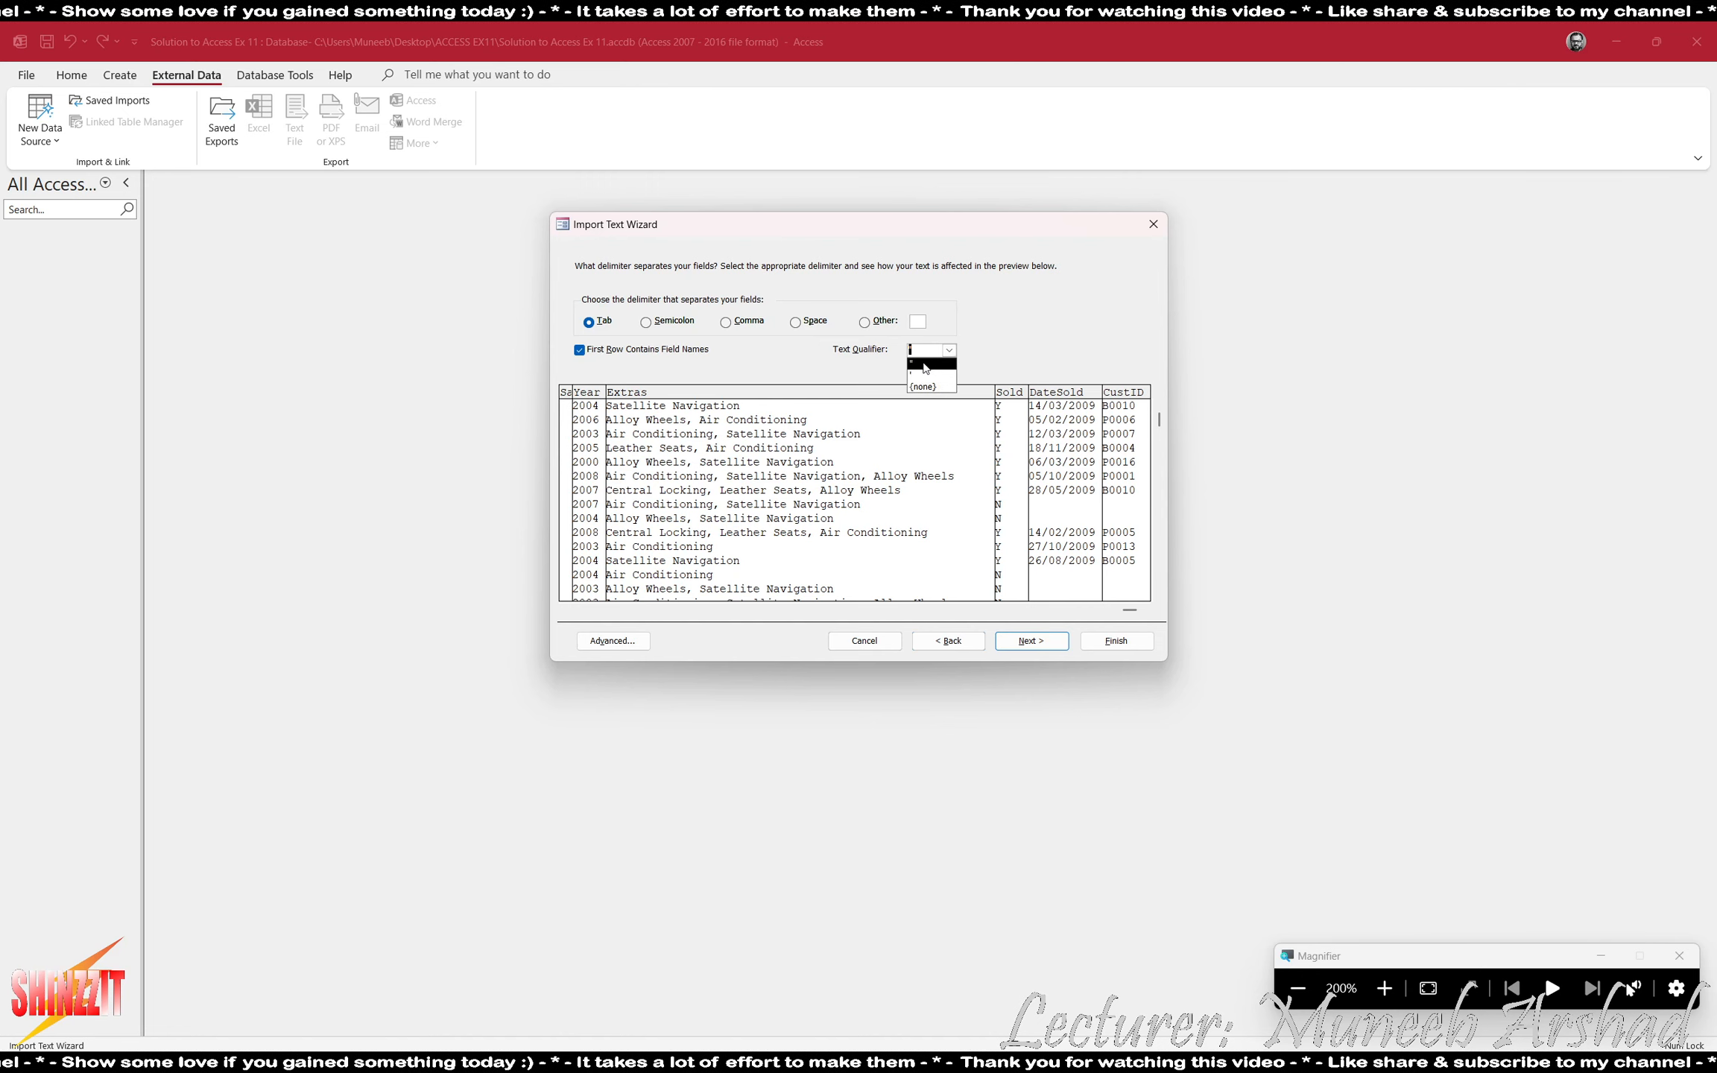
left_click(924, 365)
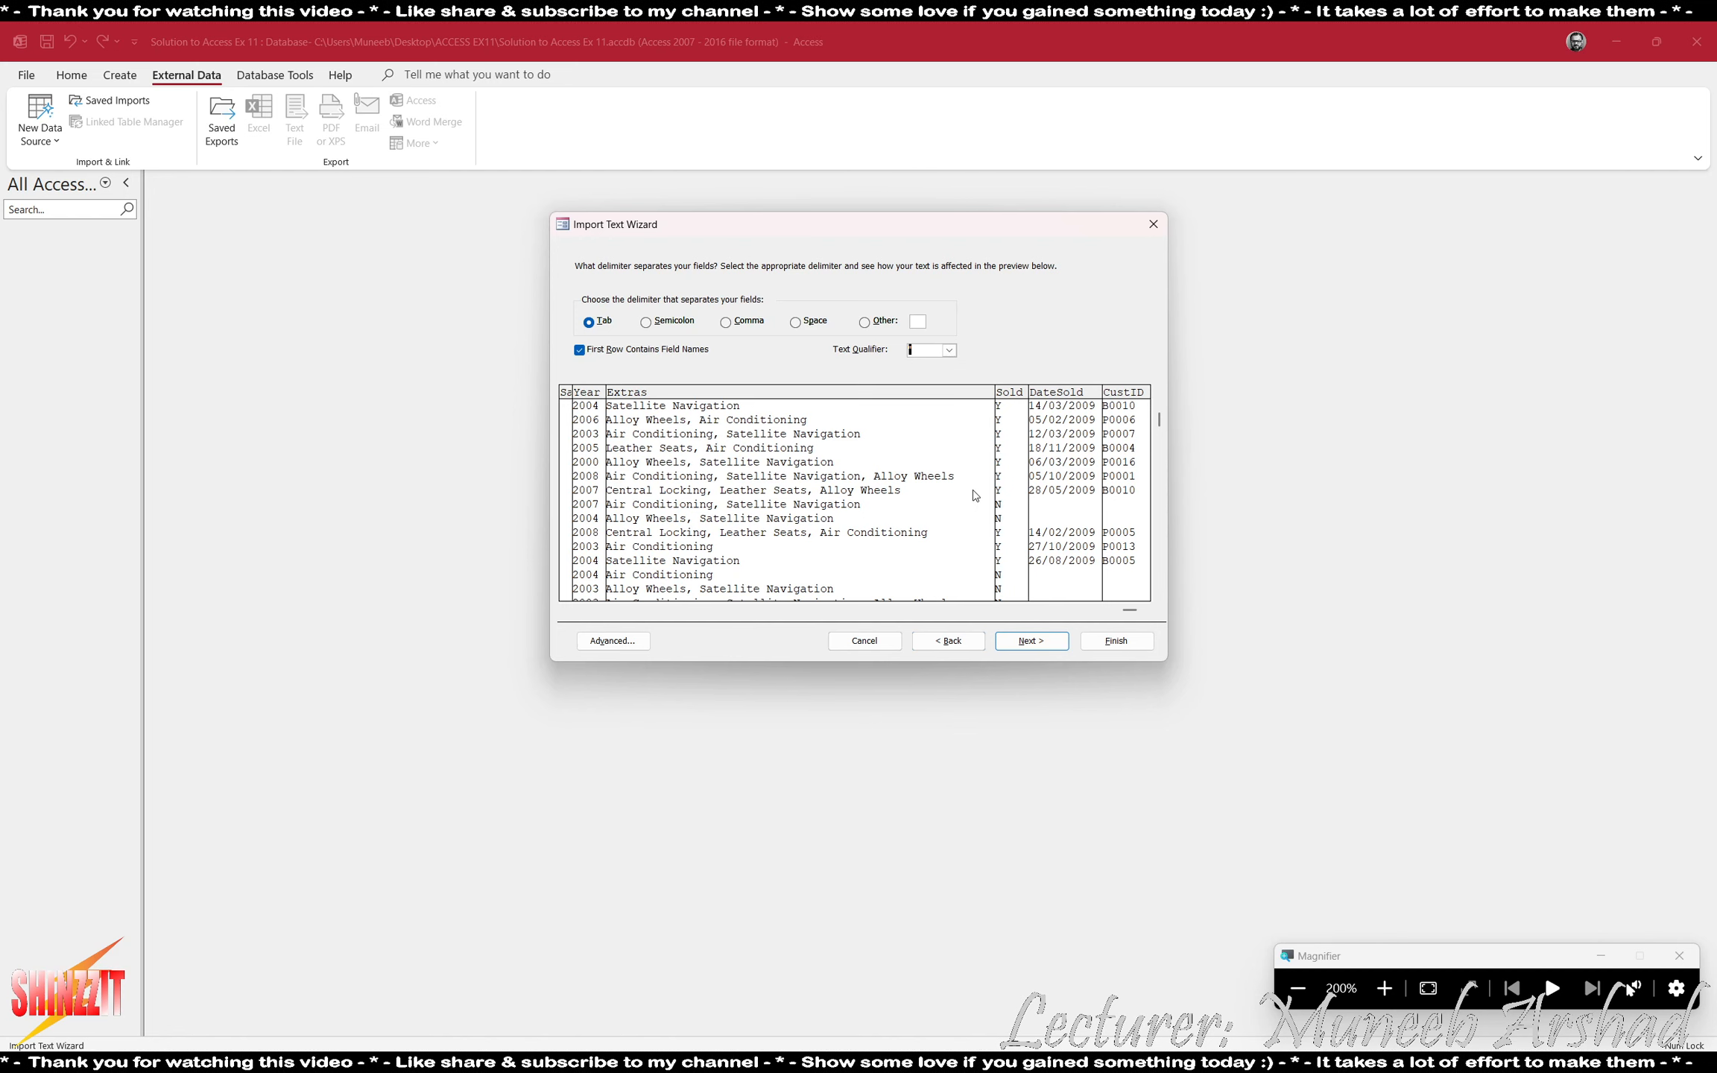
left_click(1031, 641)
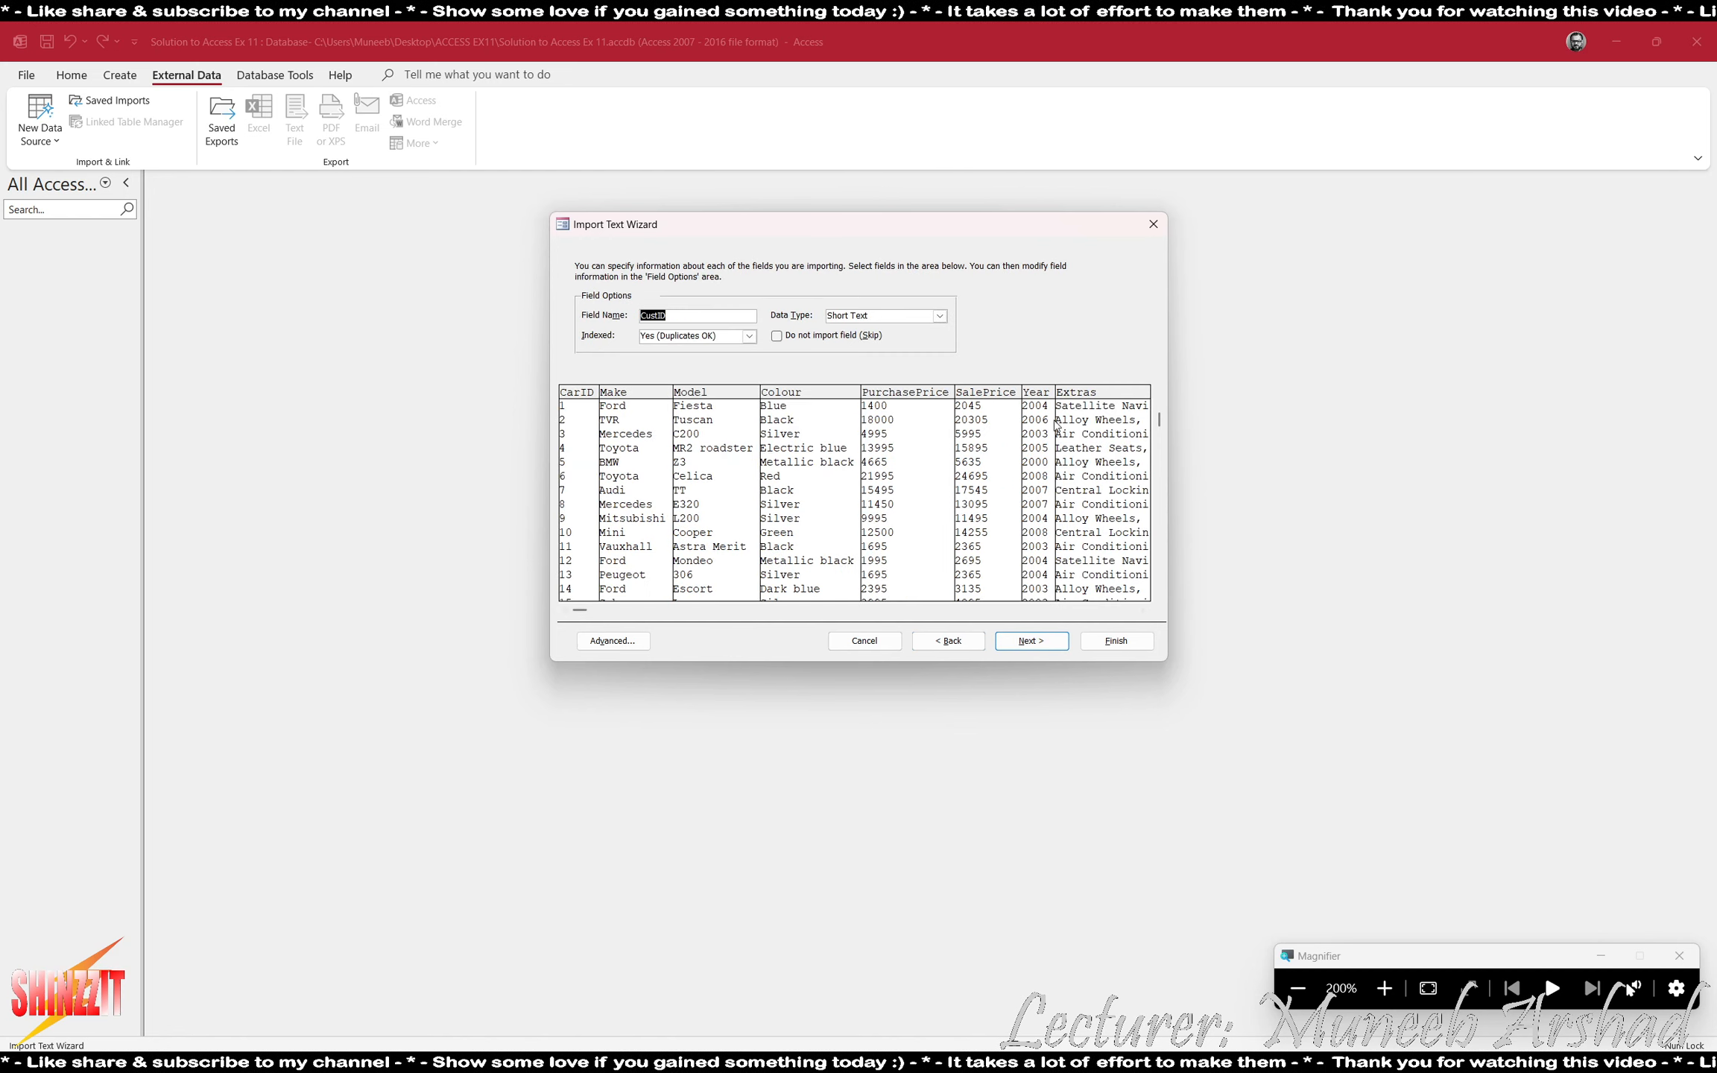
- Review the name and data type of each JXCars field from CarID to CustID in the import preview
left_click(1106, 421)
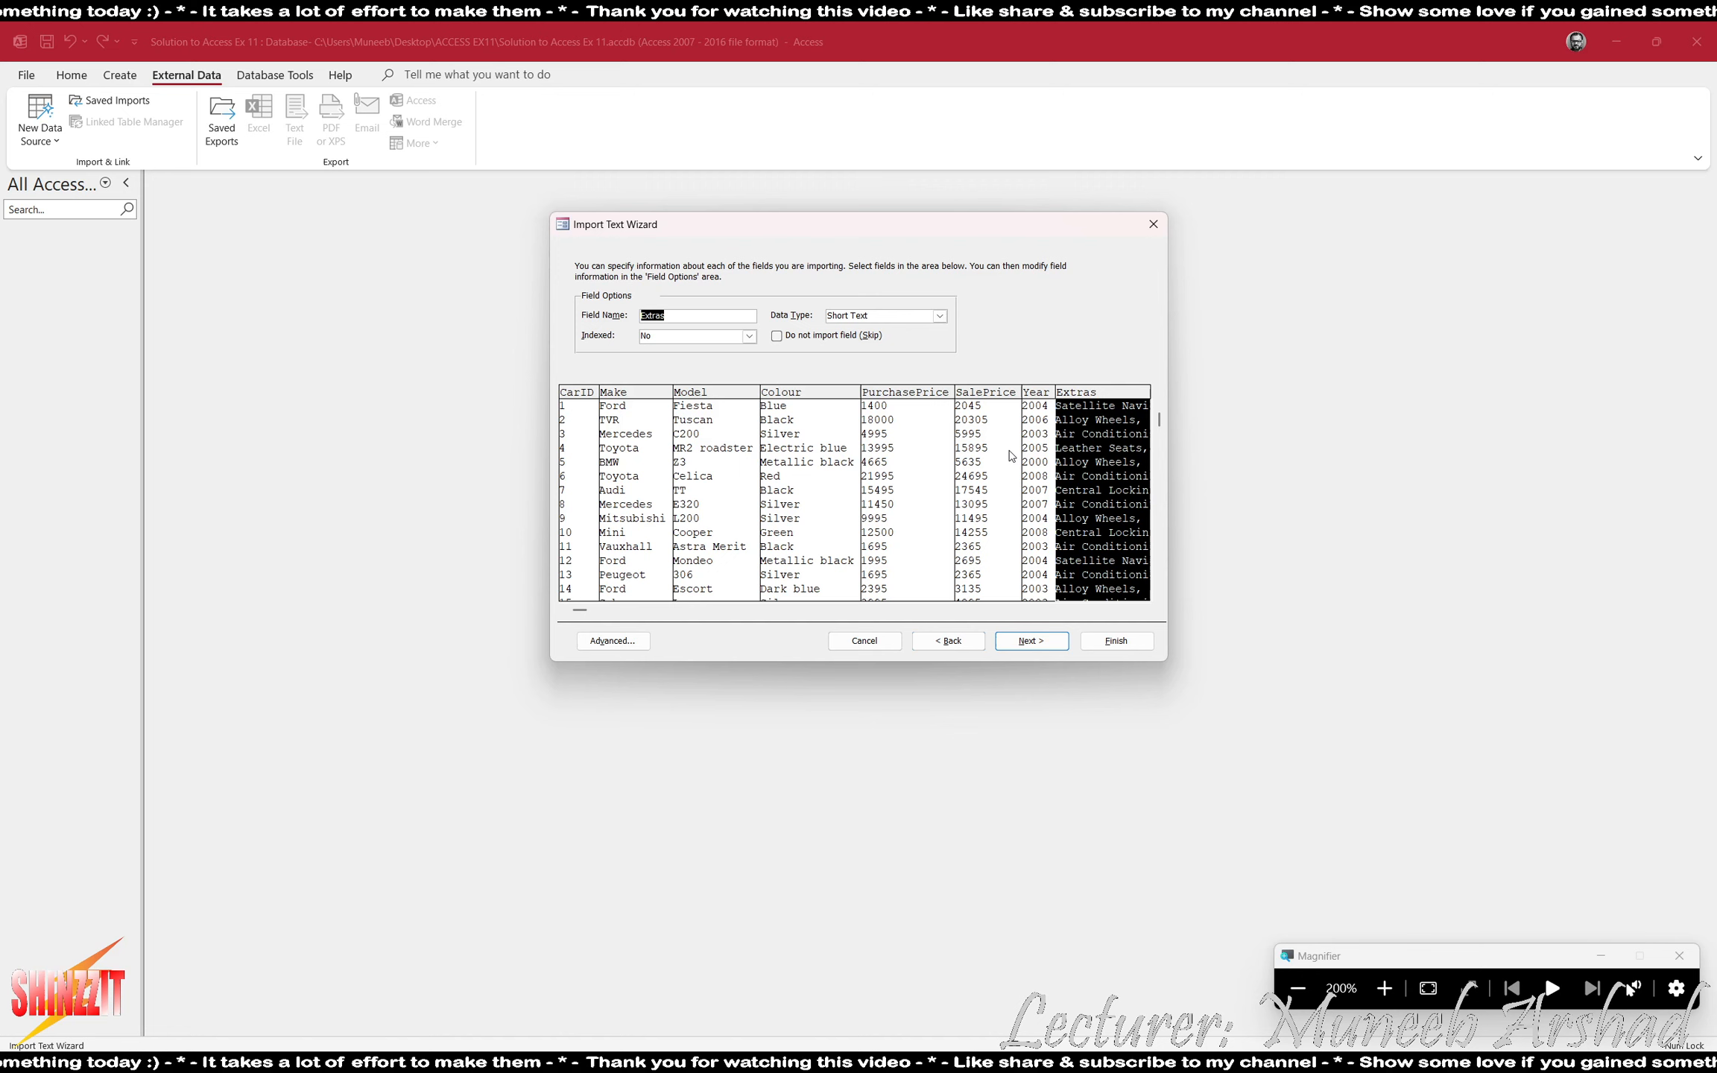
left_click(918, 458)
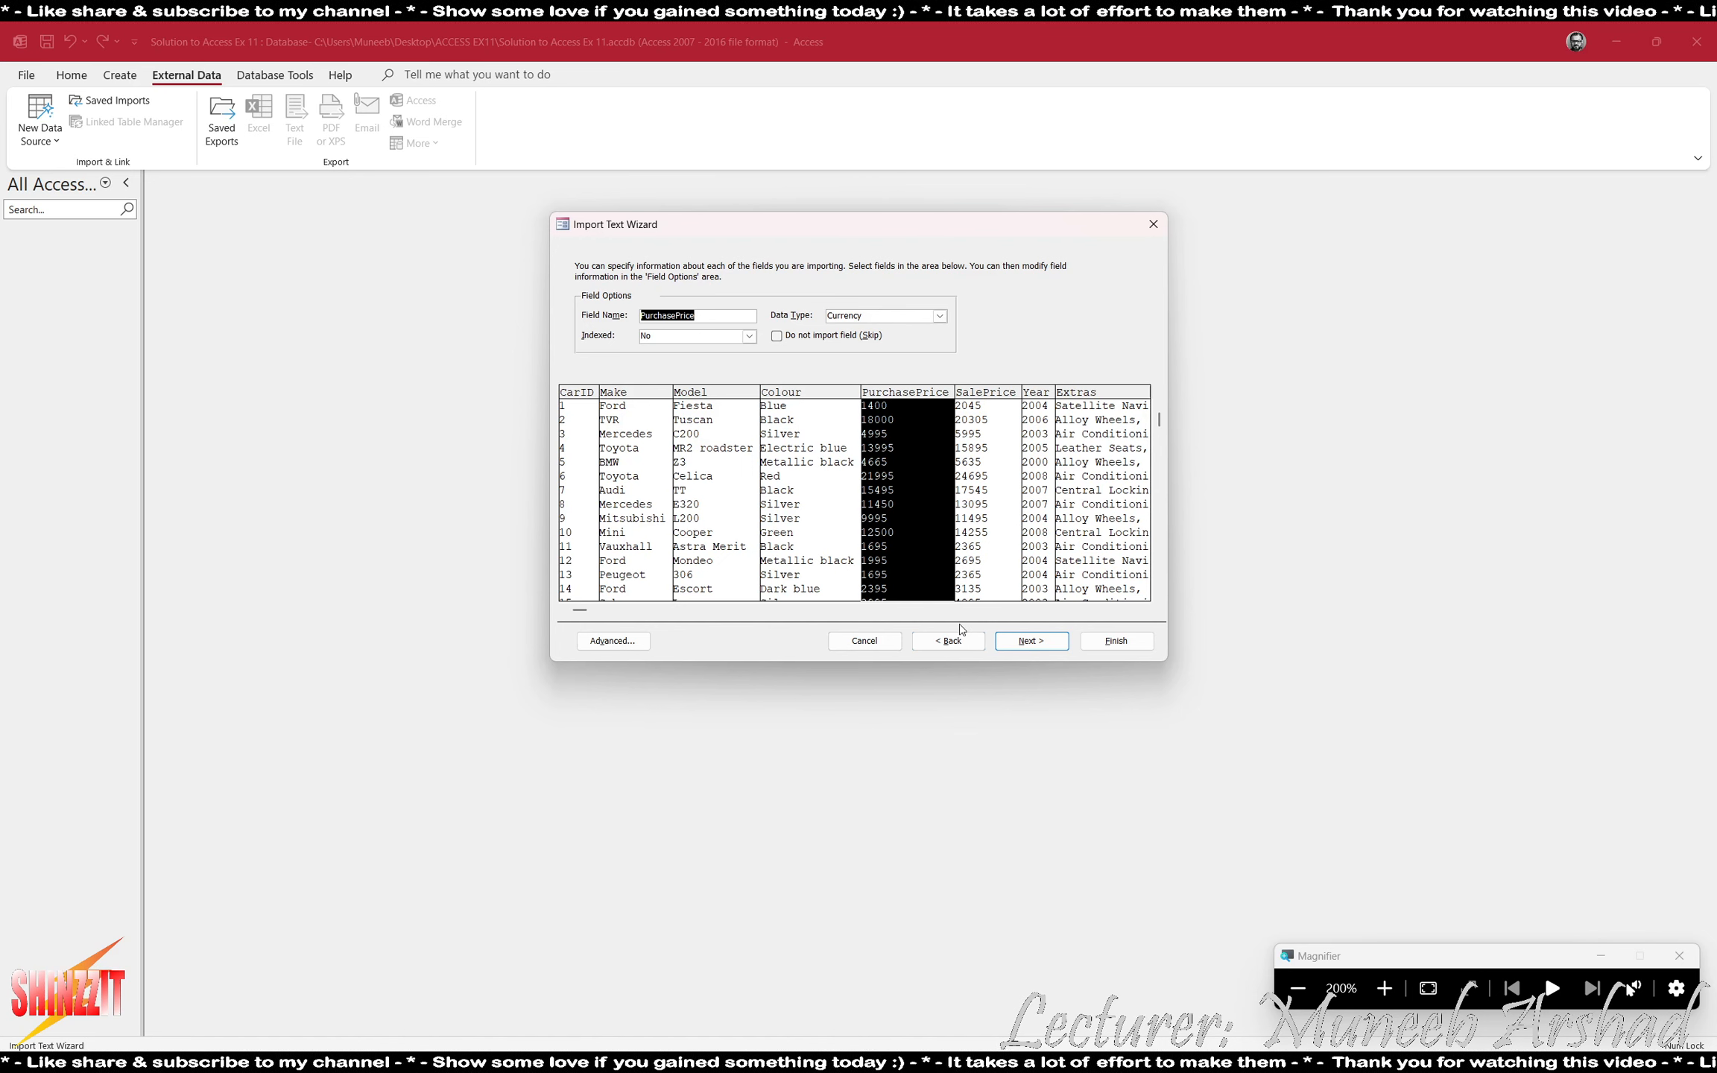
left_click(1093, 613)
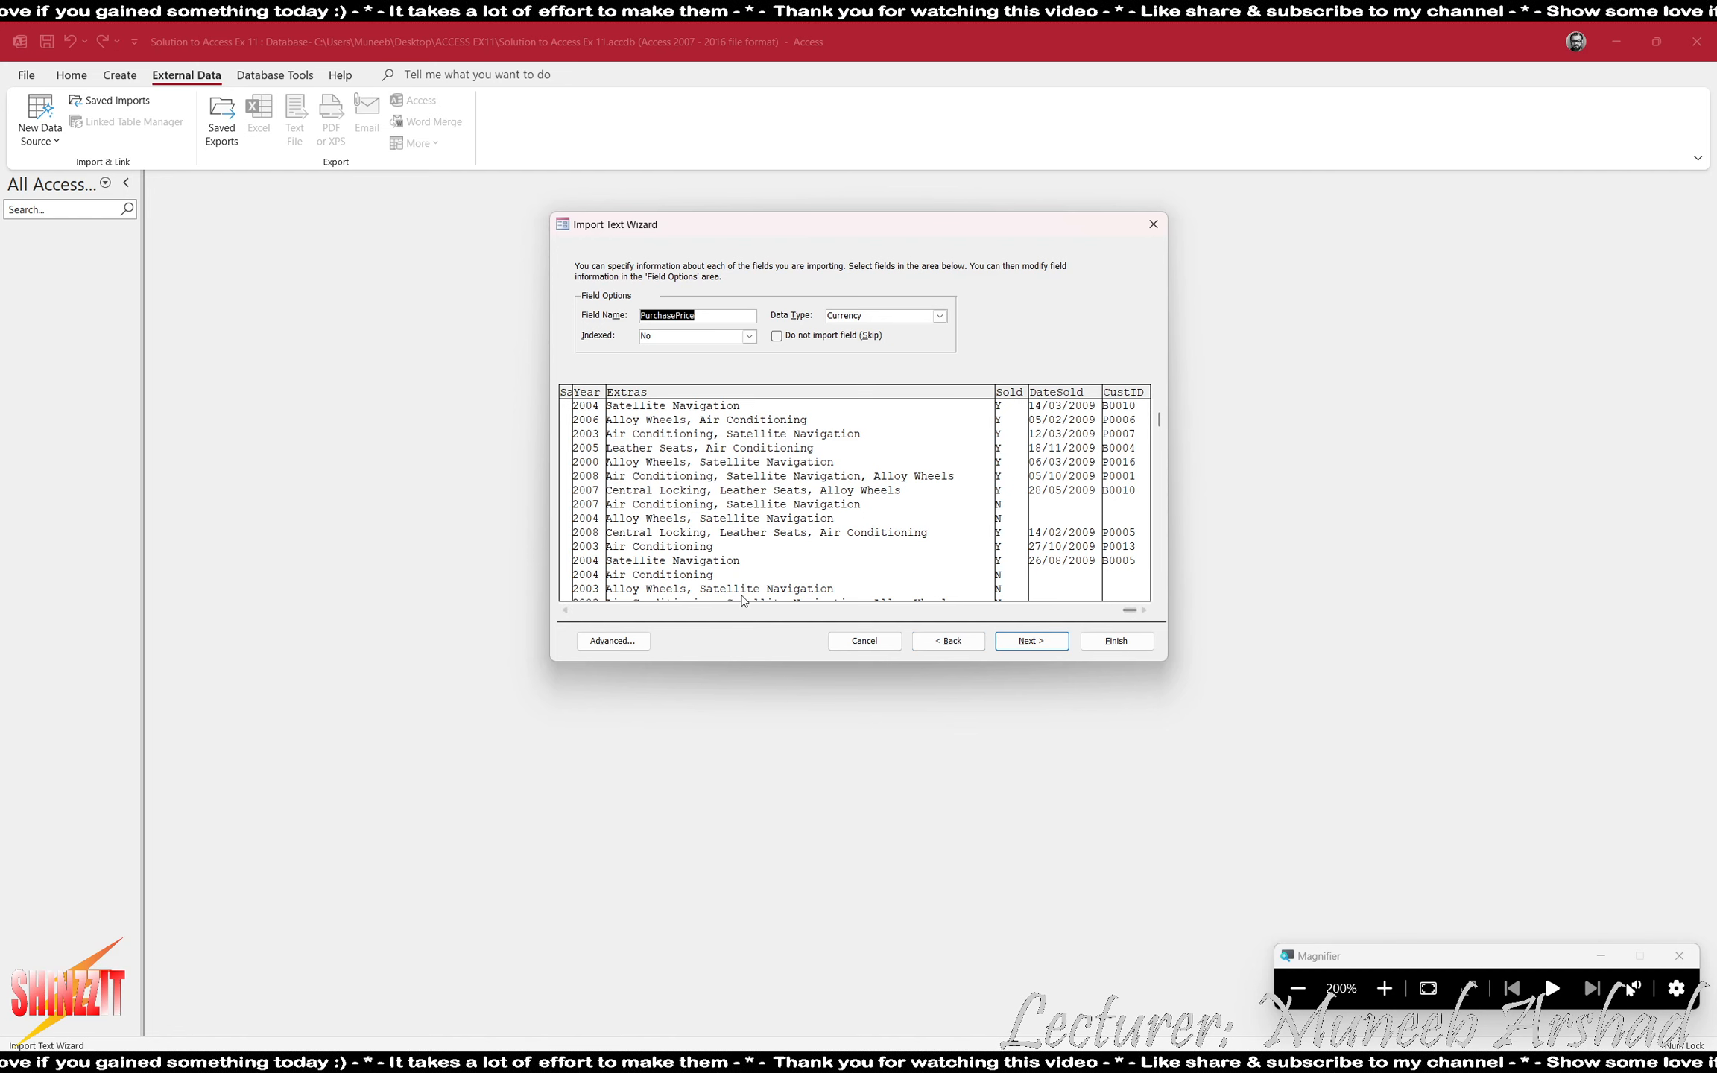
left_click(622, 611)
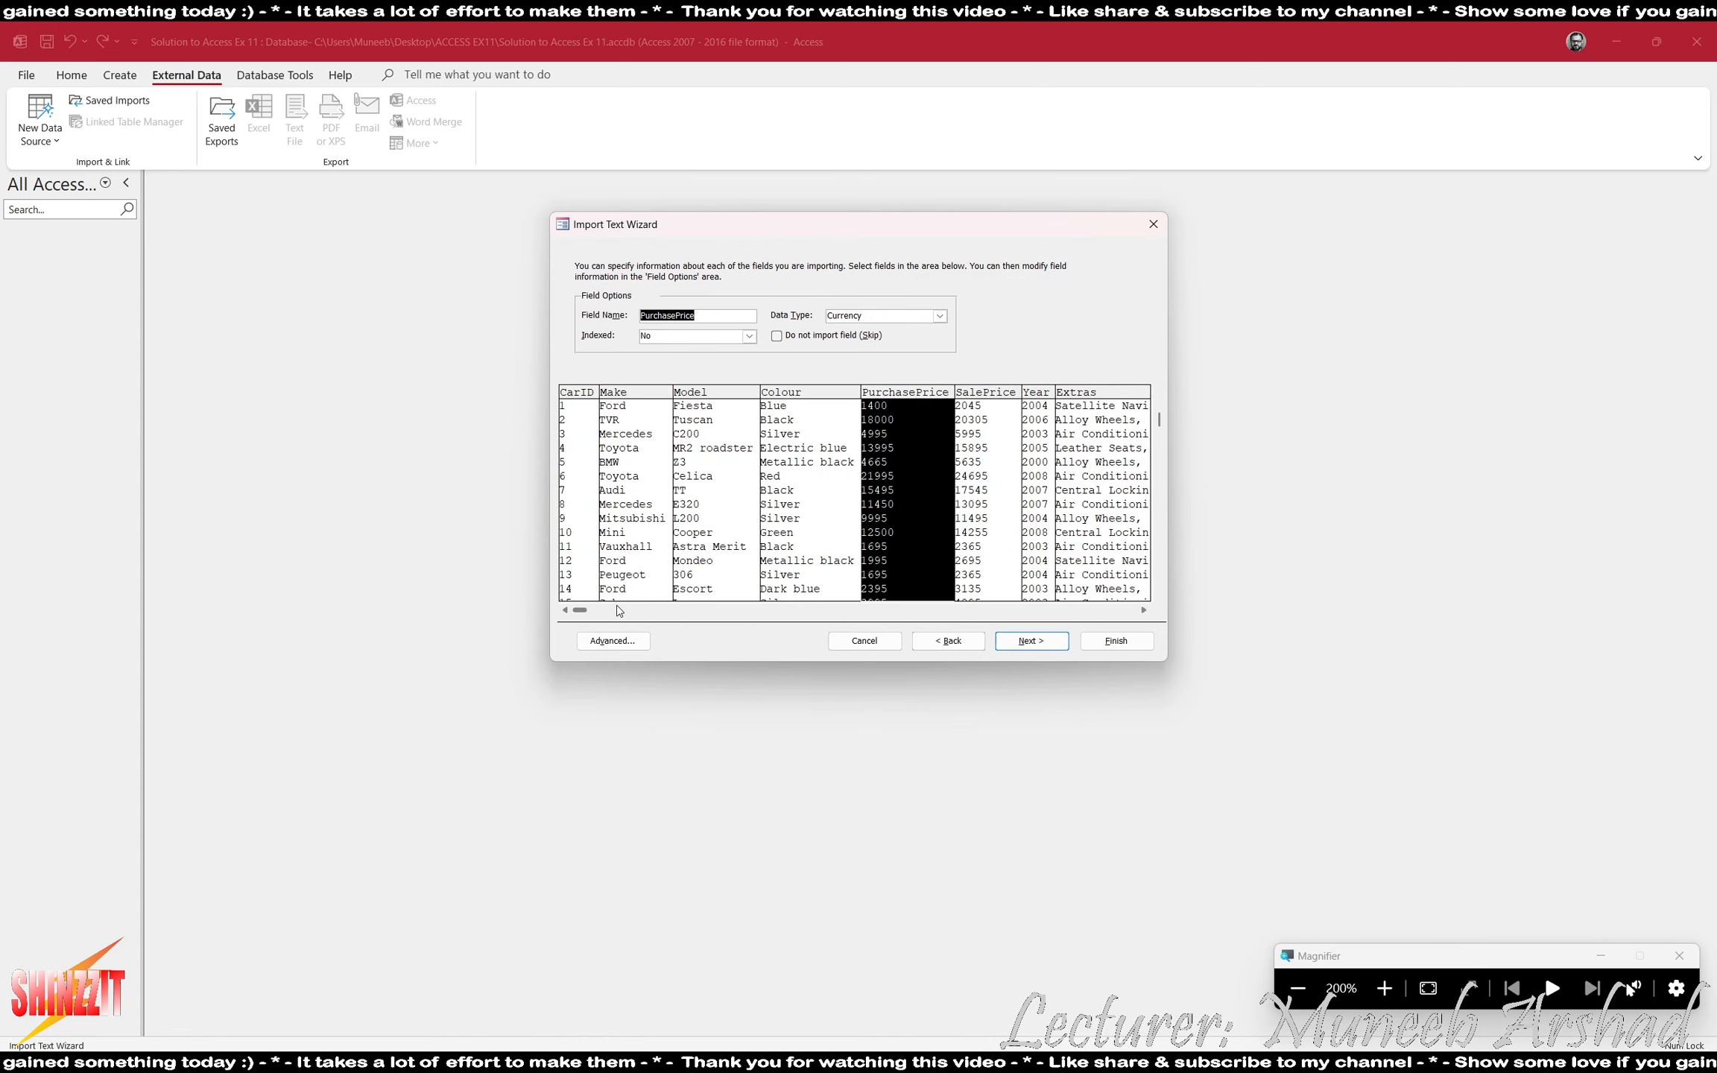
left_click(594, 429)
left_click(616, 437)
left_click(742, 460)
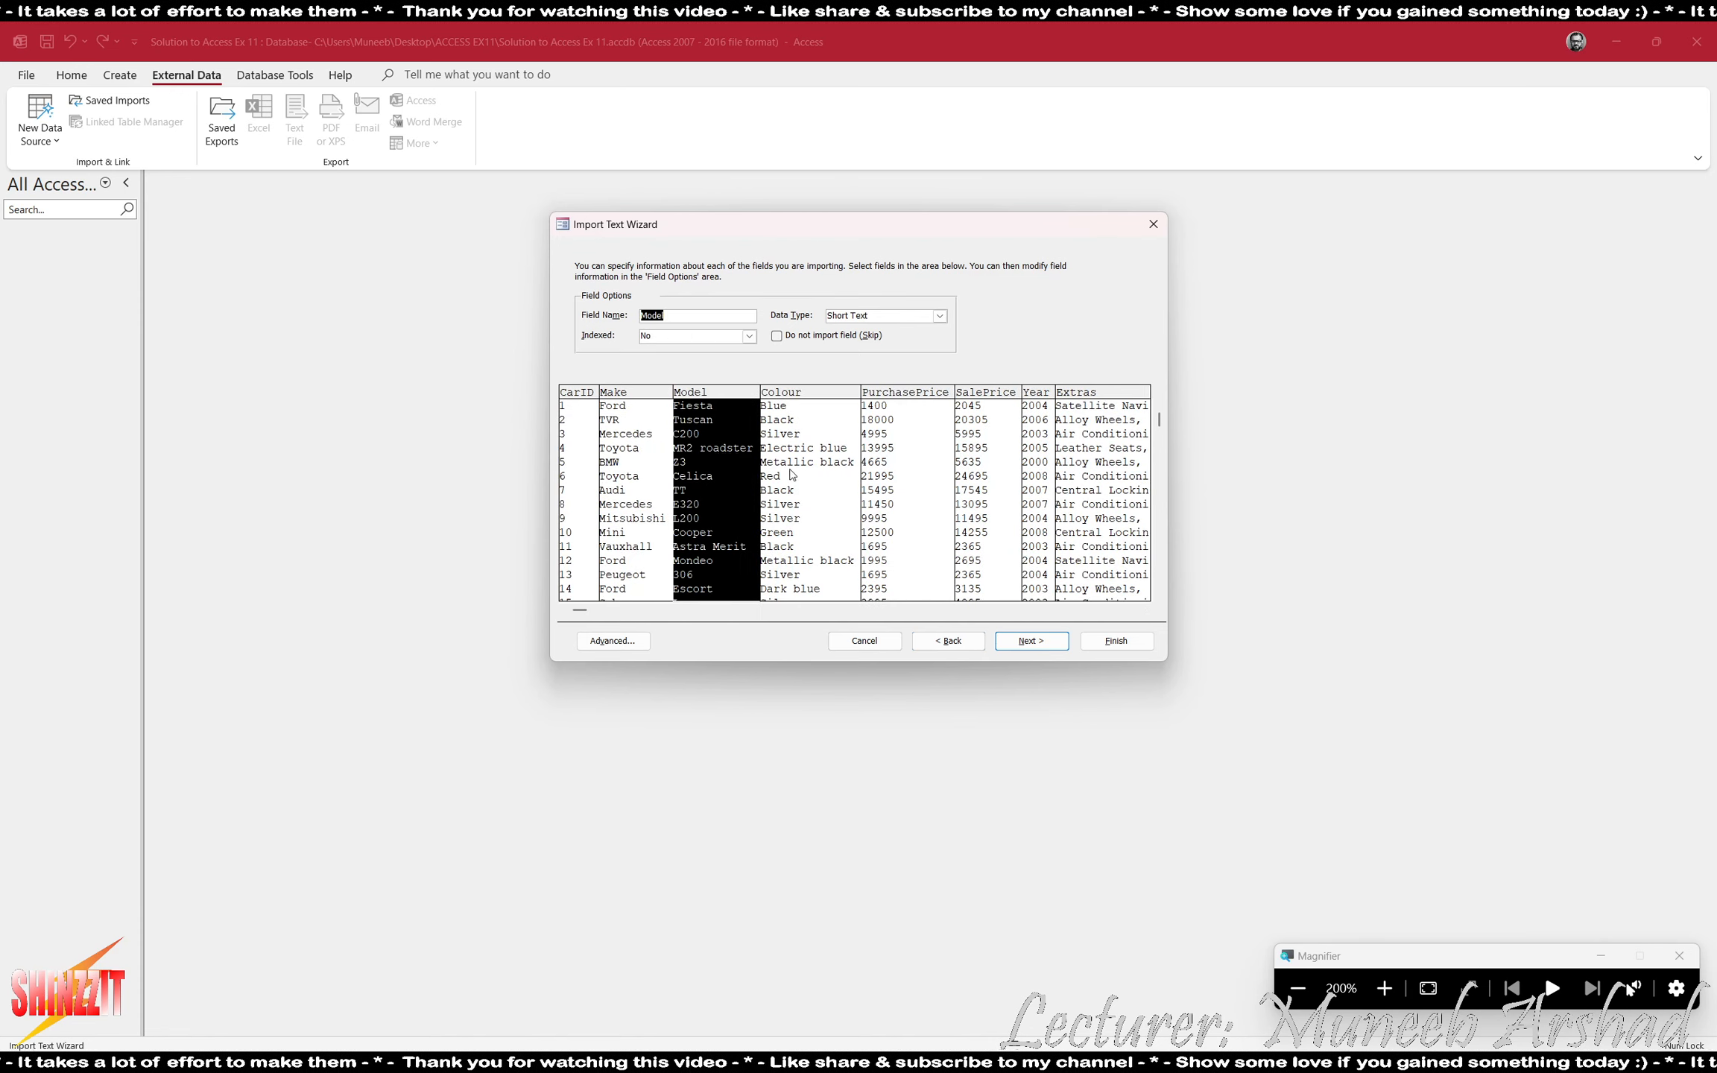
left_click(794, 475)
left_click(915, 483)
left_click(1018, 479)
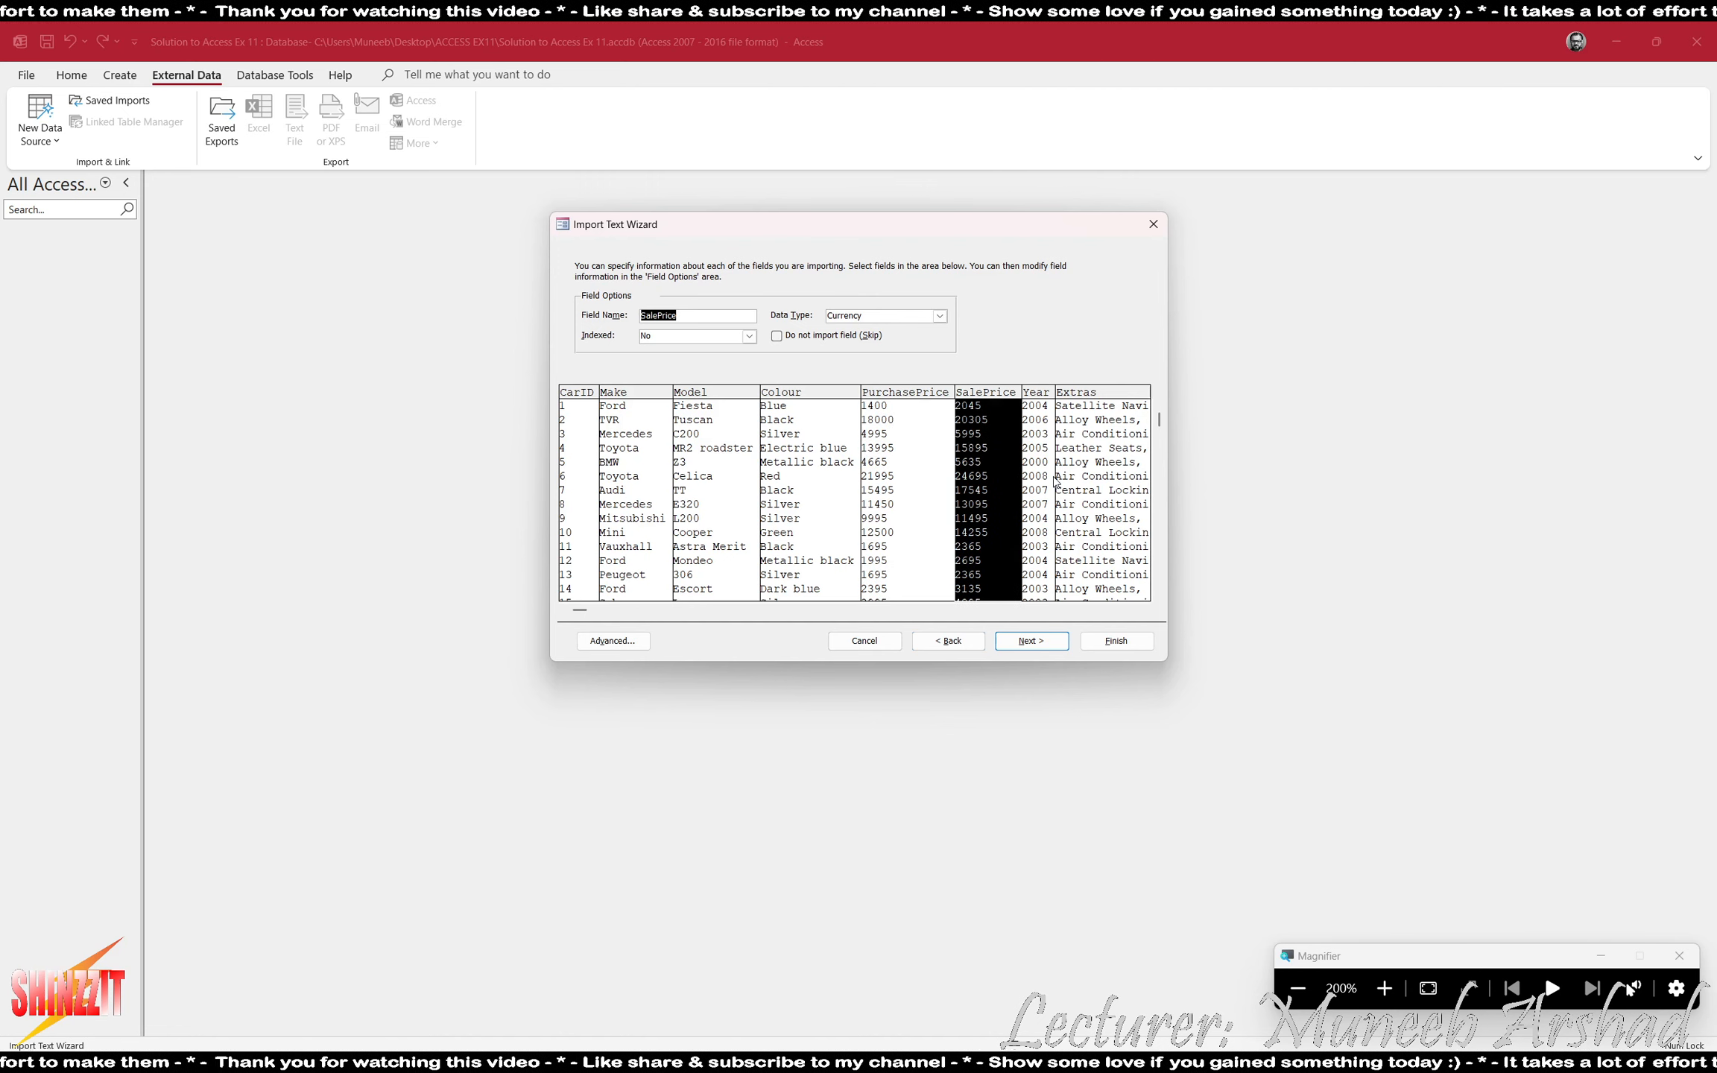
left_click(1032, 473)
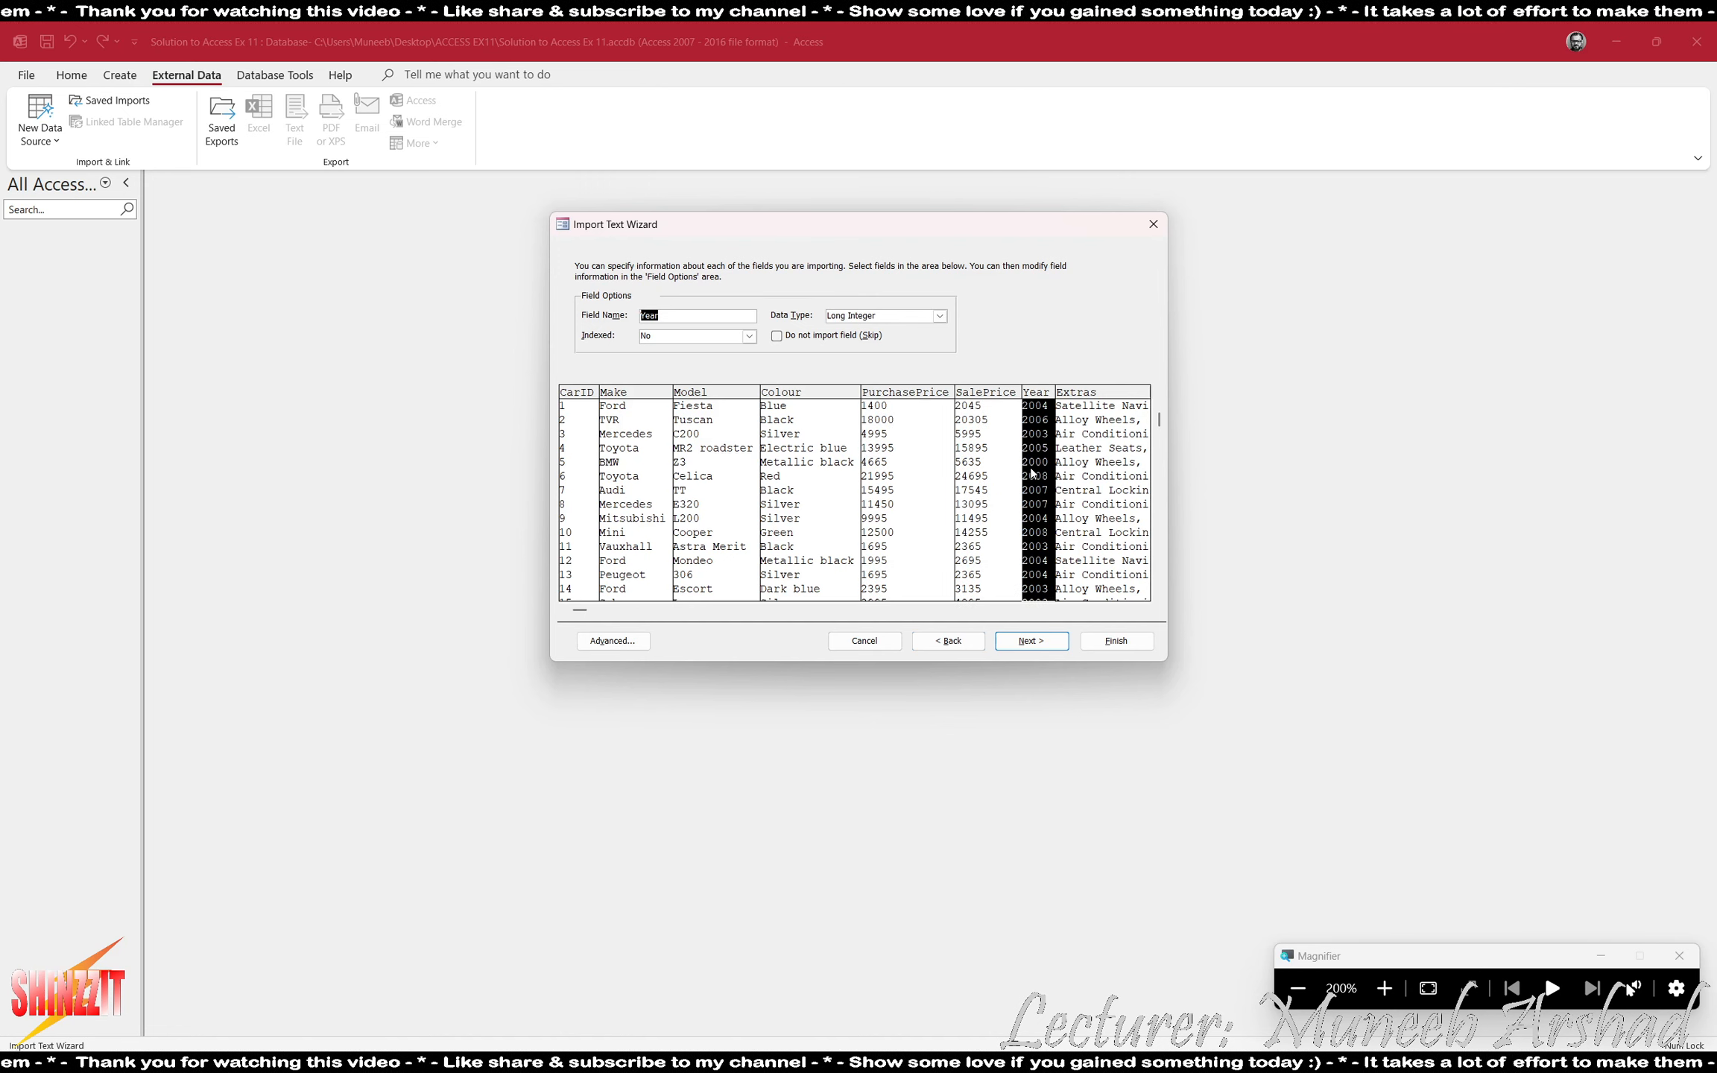
left_click(1090, 489)
left_click(1101, 610)
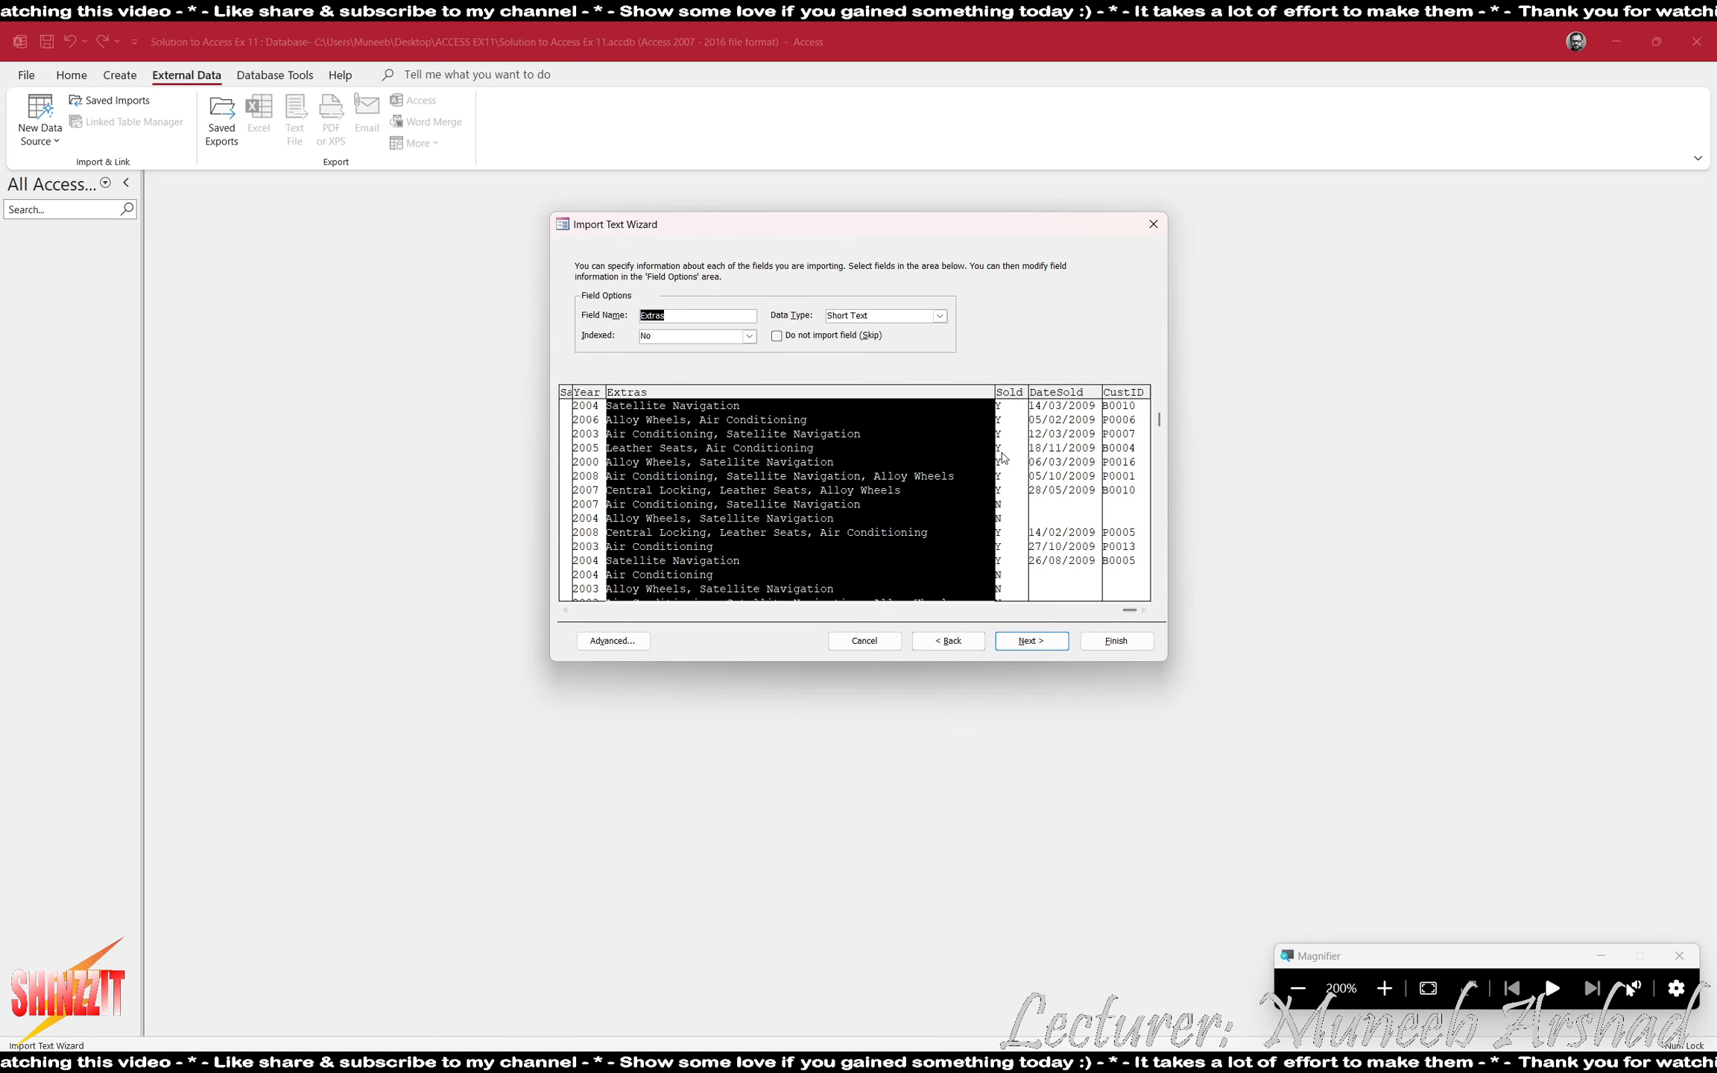
left_click(1023, 473)
left_click(1061, 482)
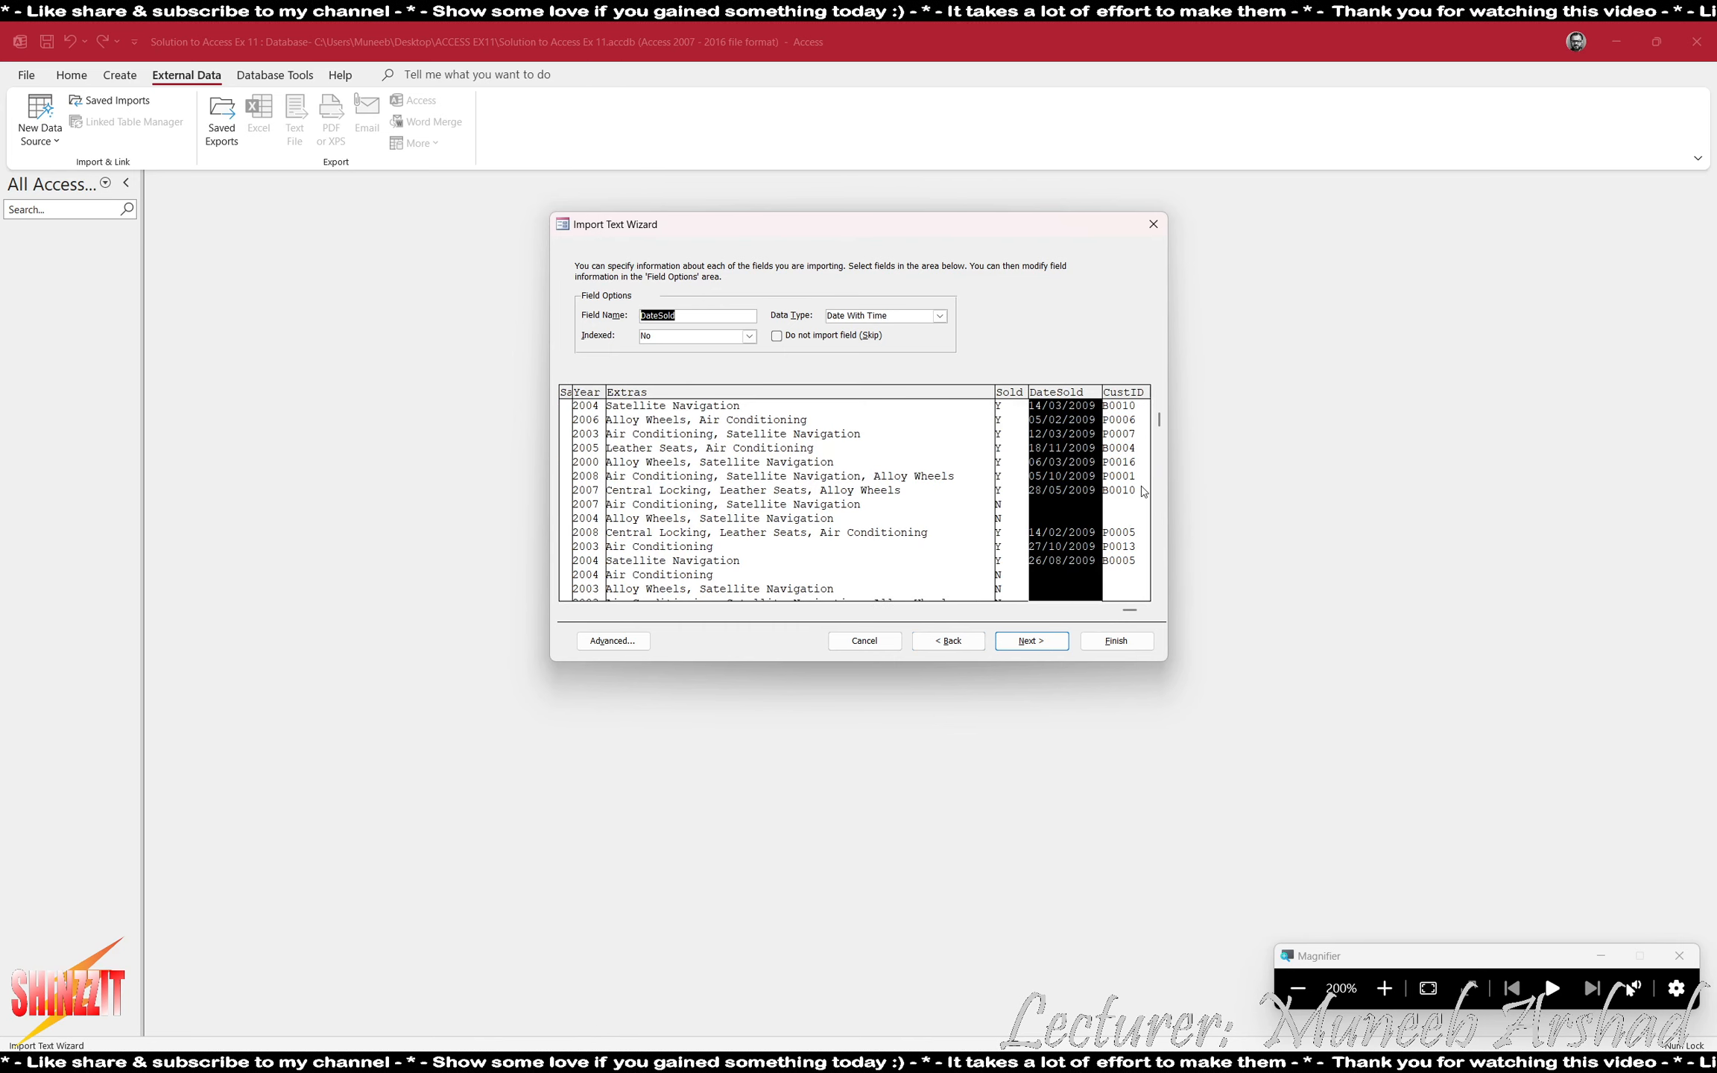
left_click(1129, 488)
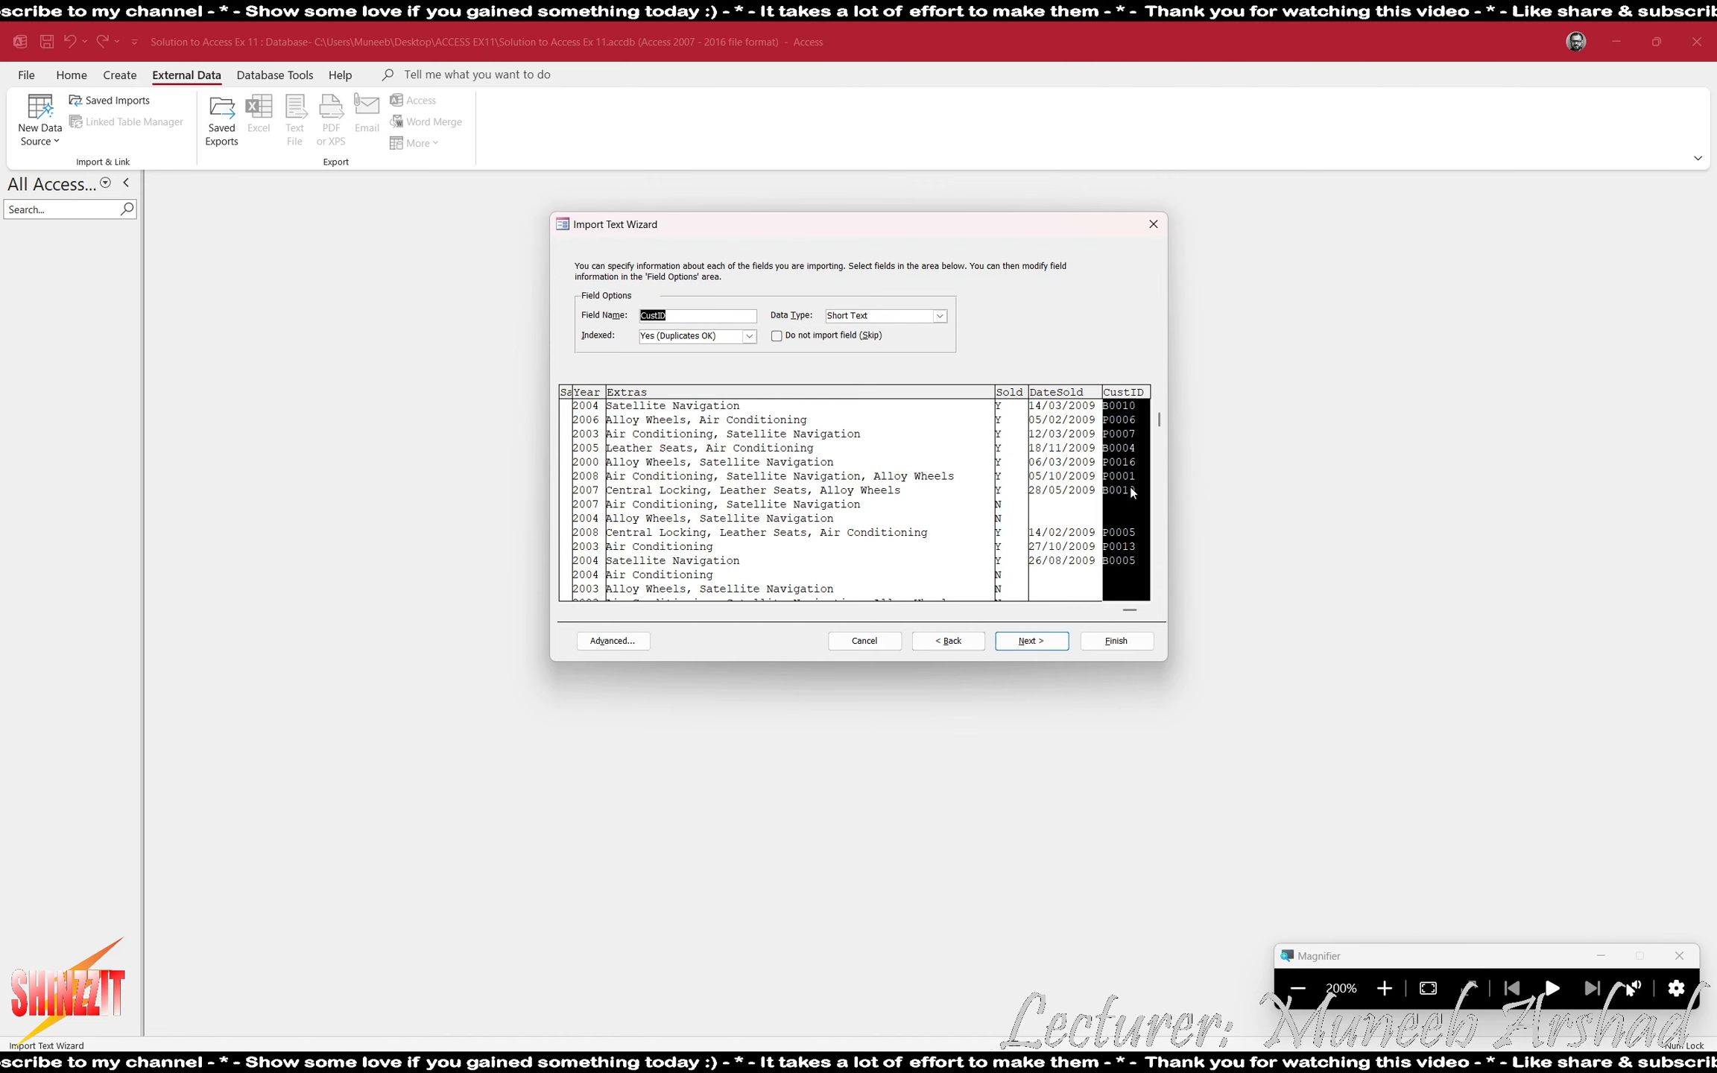
- Continue to the primary key options and choose CarID as the new table's own primary key
left_click(1044, 643)
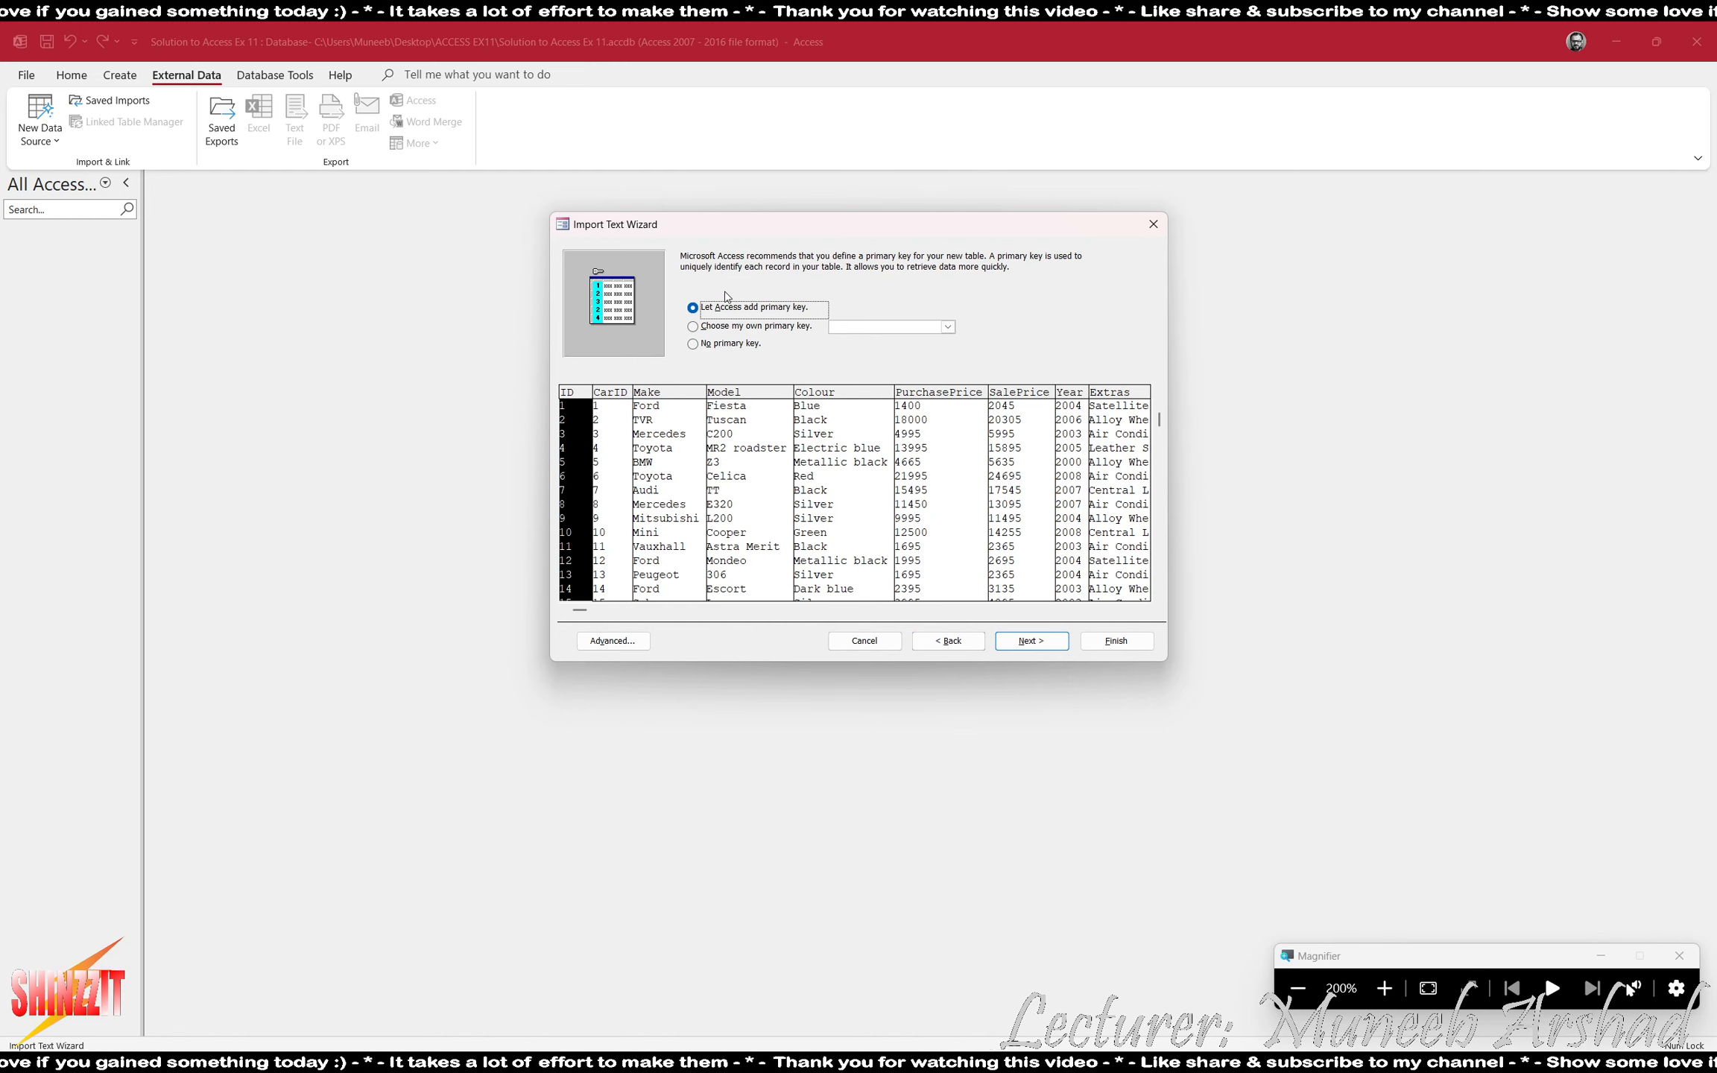
left_click(752, 331)
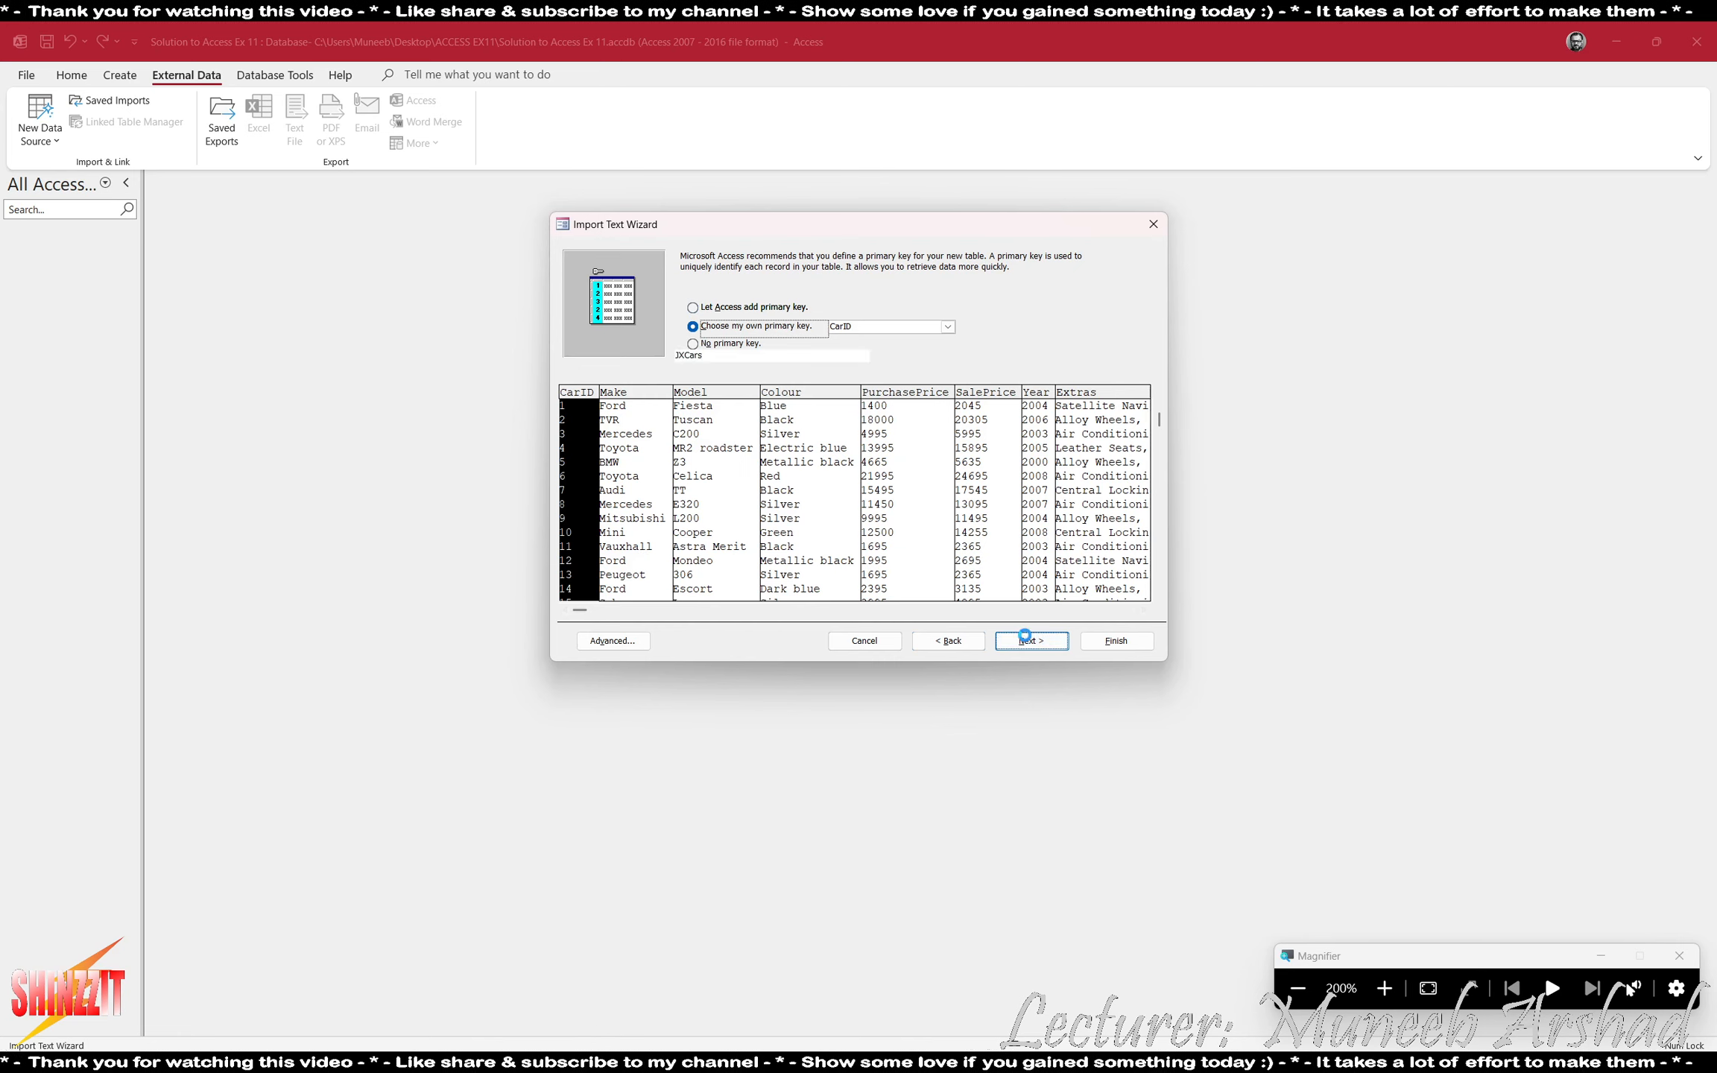
- Name the destination table CARS, finish the JXCars import and close the wizard without saving the import steps
left_click(1030, 641)
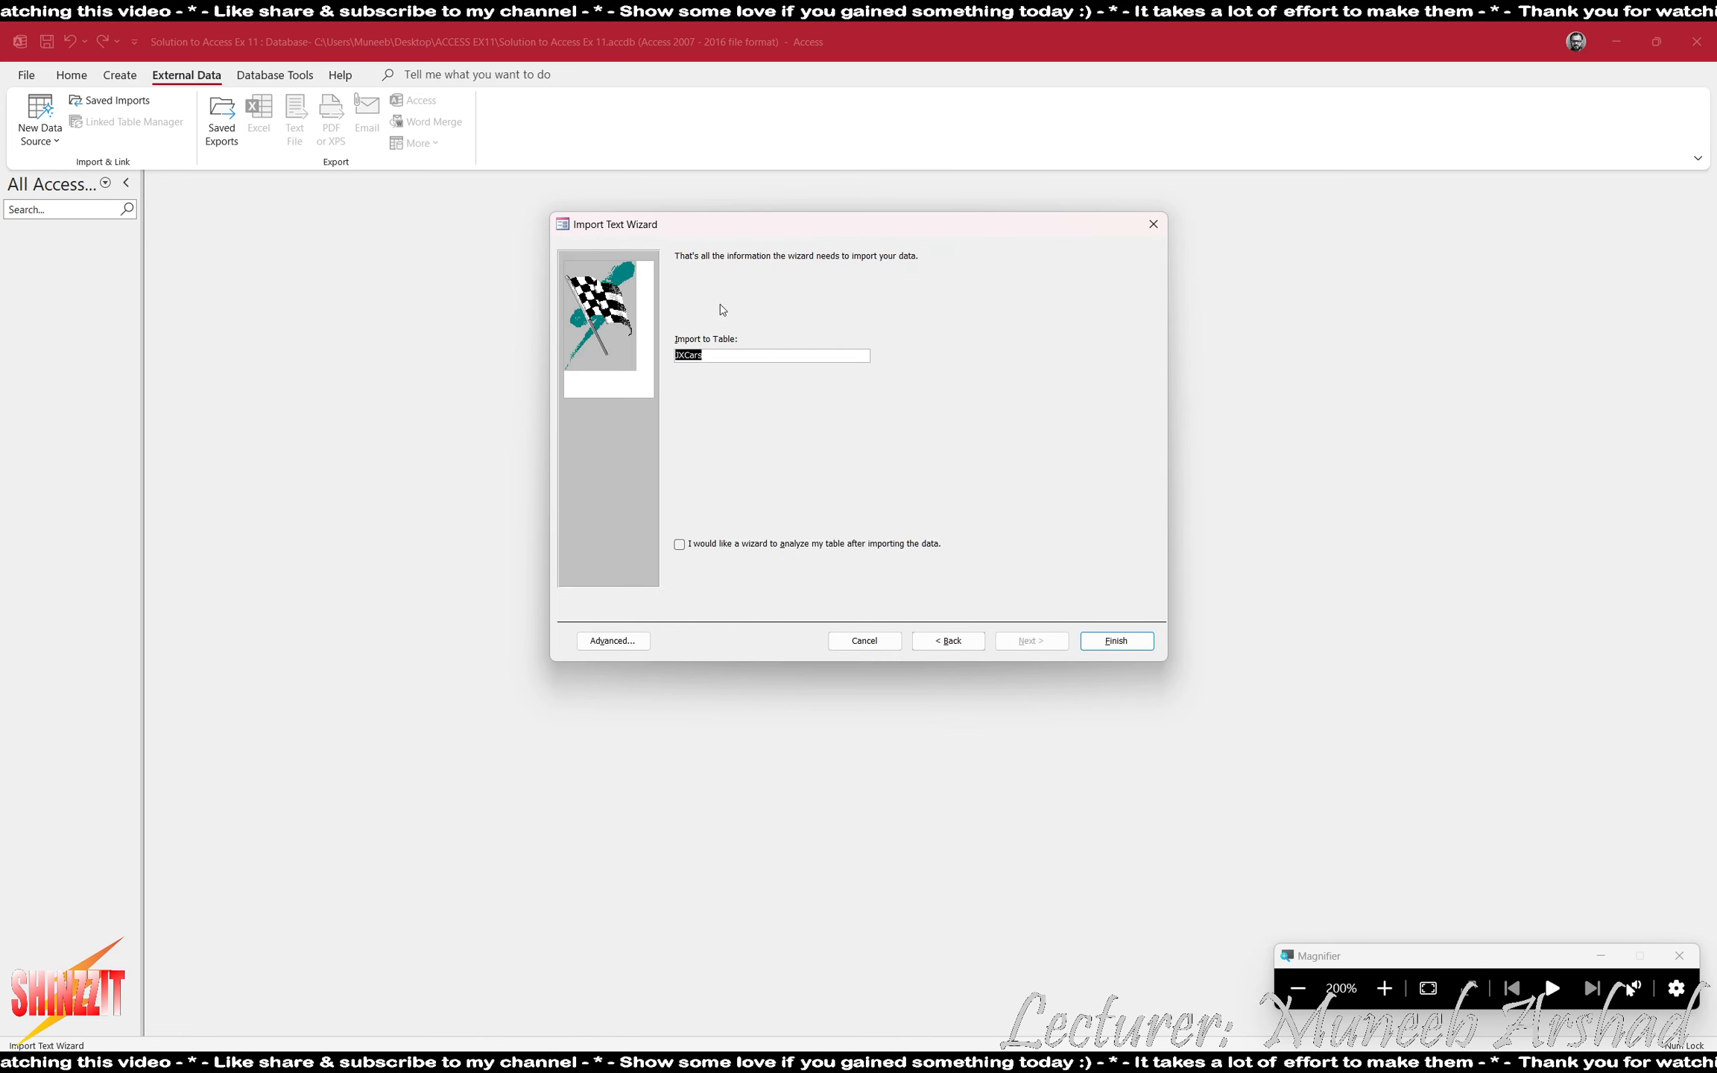
key("Caps_Lock")
type("CARS")
key("Return")
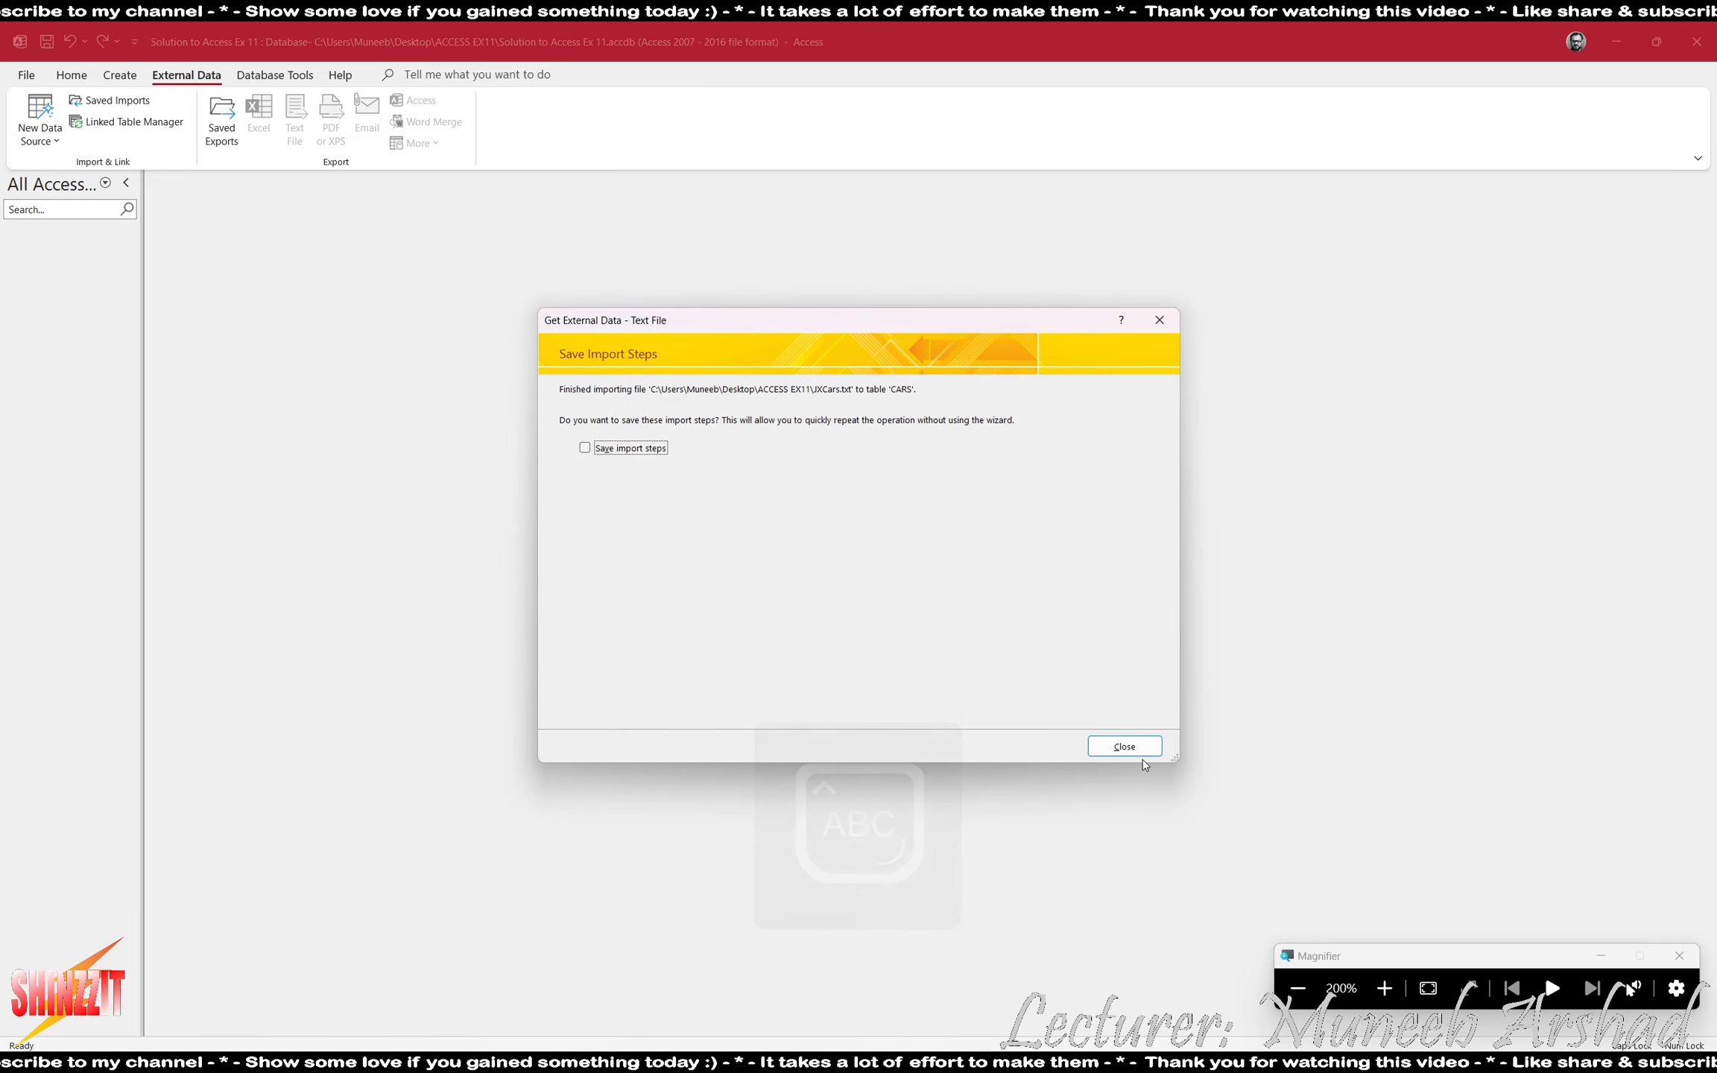
left_click(1142, 752)
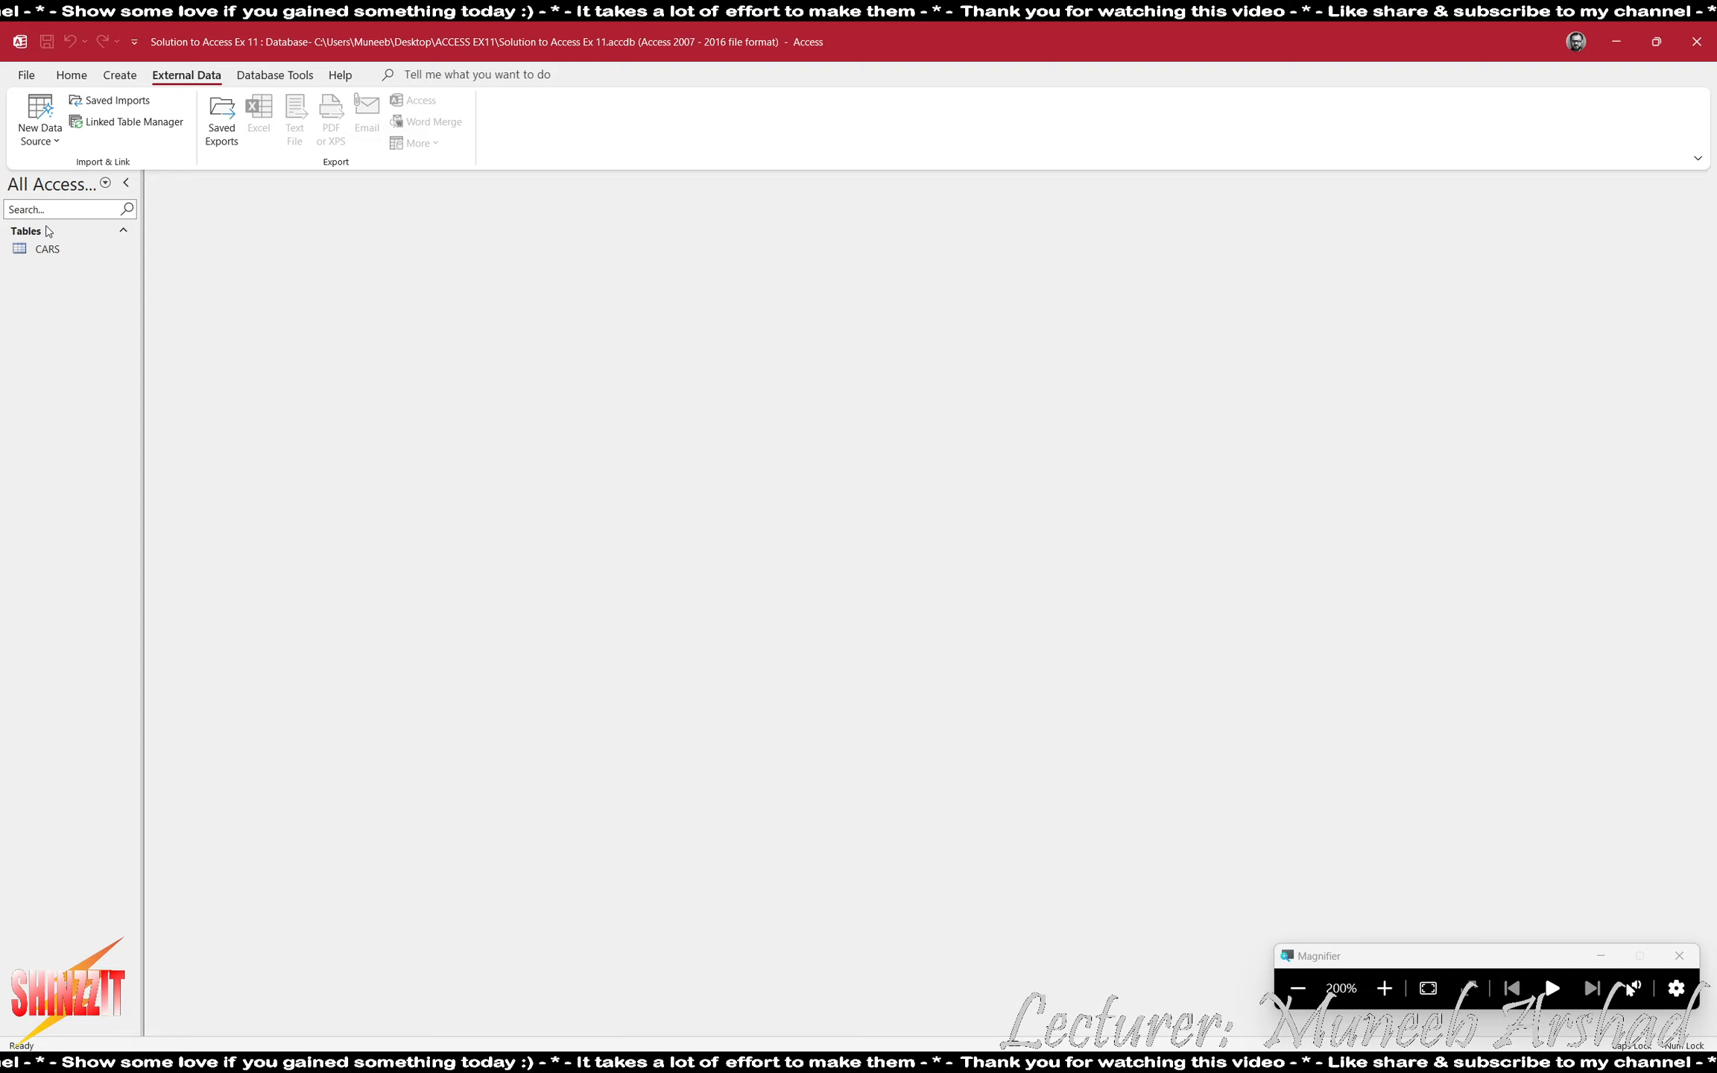
- Open the CARS table in Datasheet View and fit all column widths to their contents
double_click(46, 249)
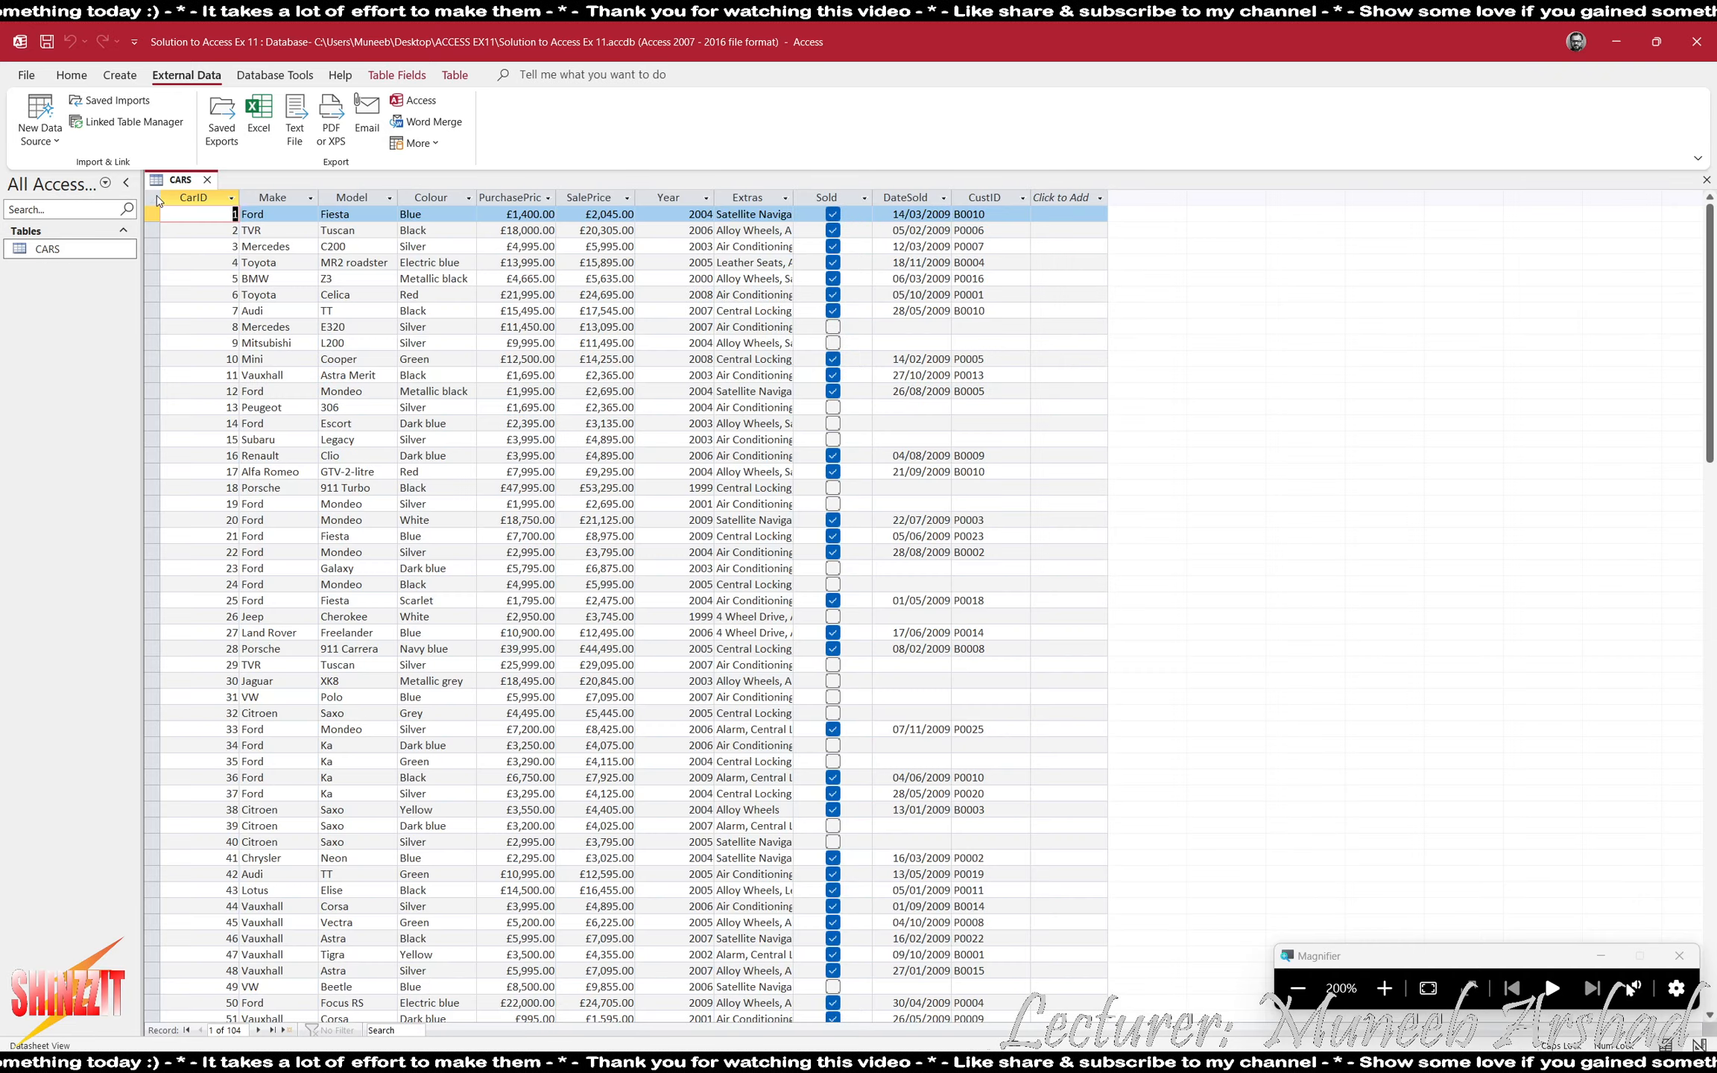
left_click(158, 200)
double_click(238, 197)
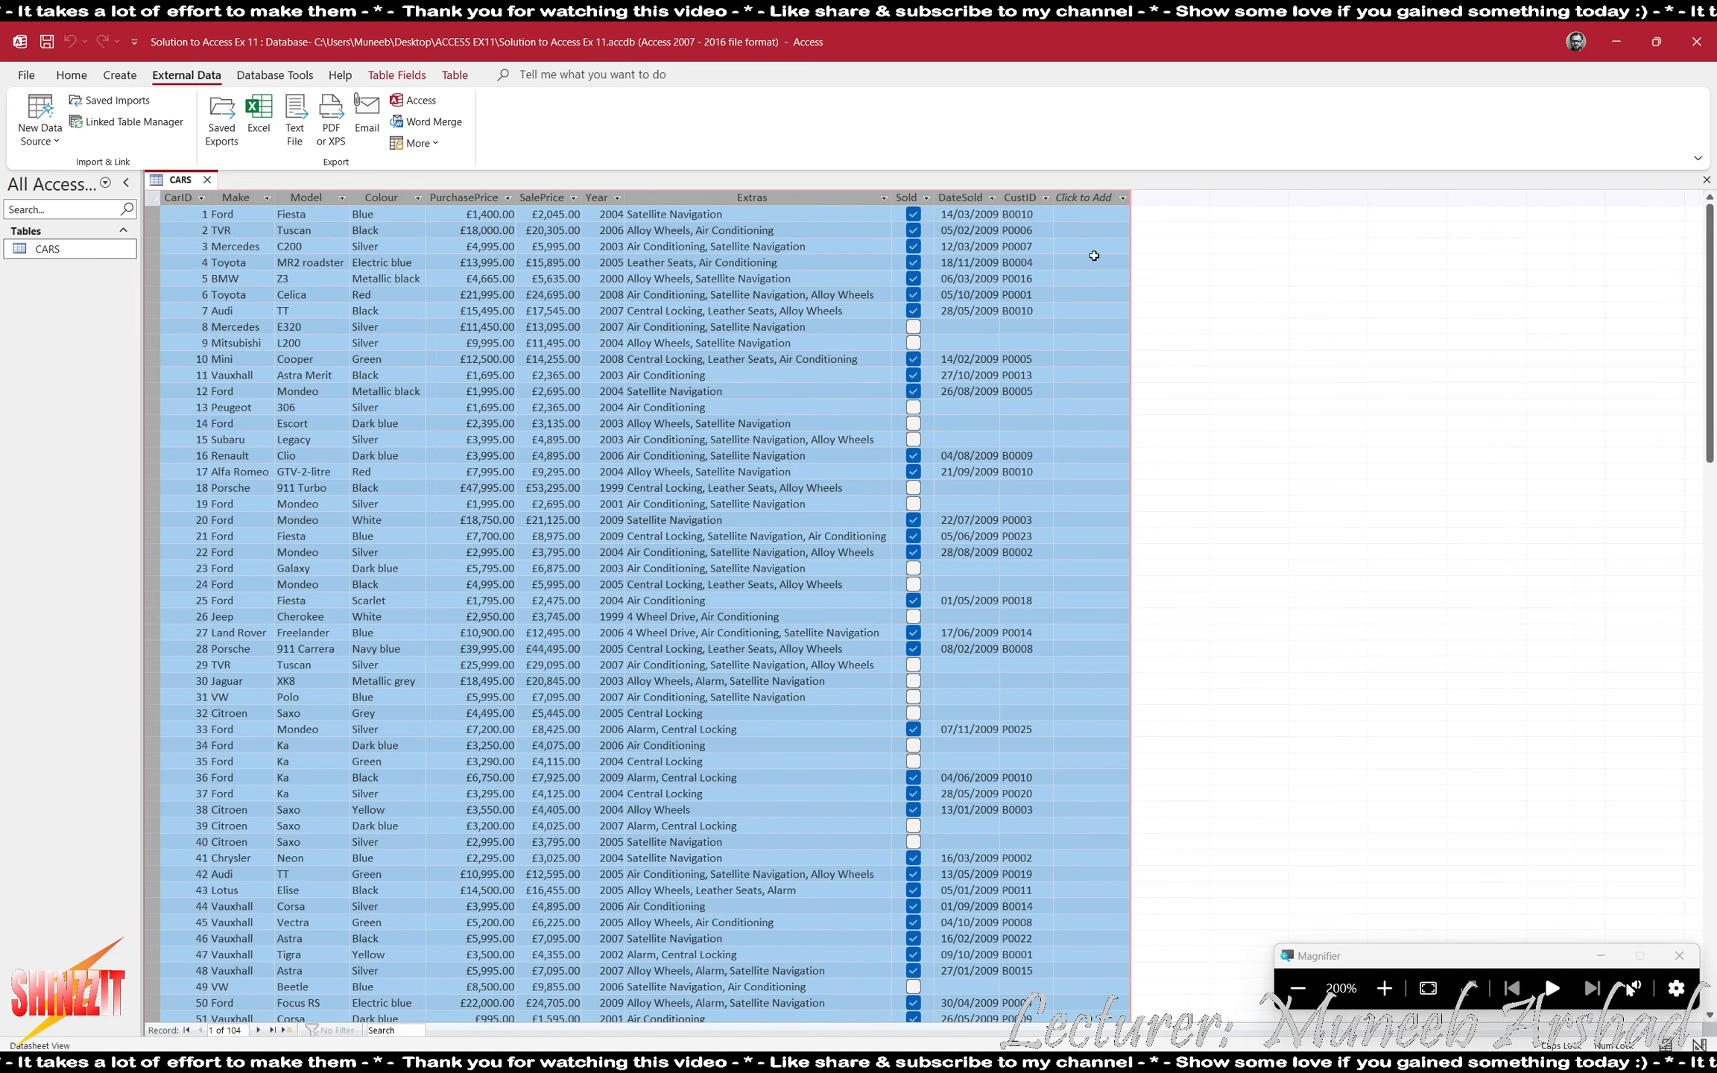
- Change the Sold field's lookup display control to Text Box in Design View, save the table and check the Sold column in Datasheet View
left_click(906, 198)
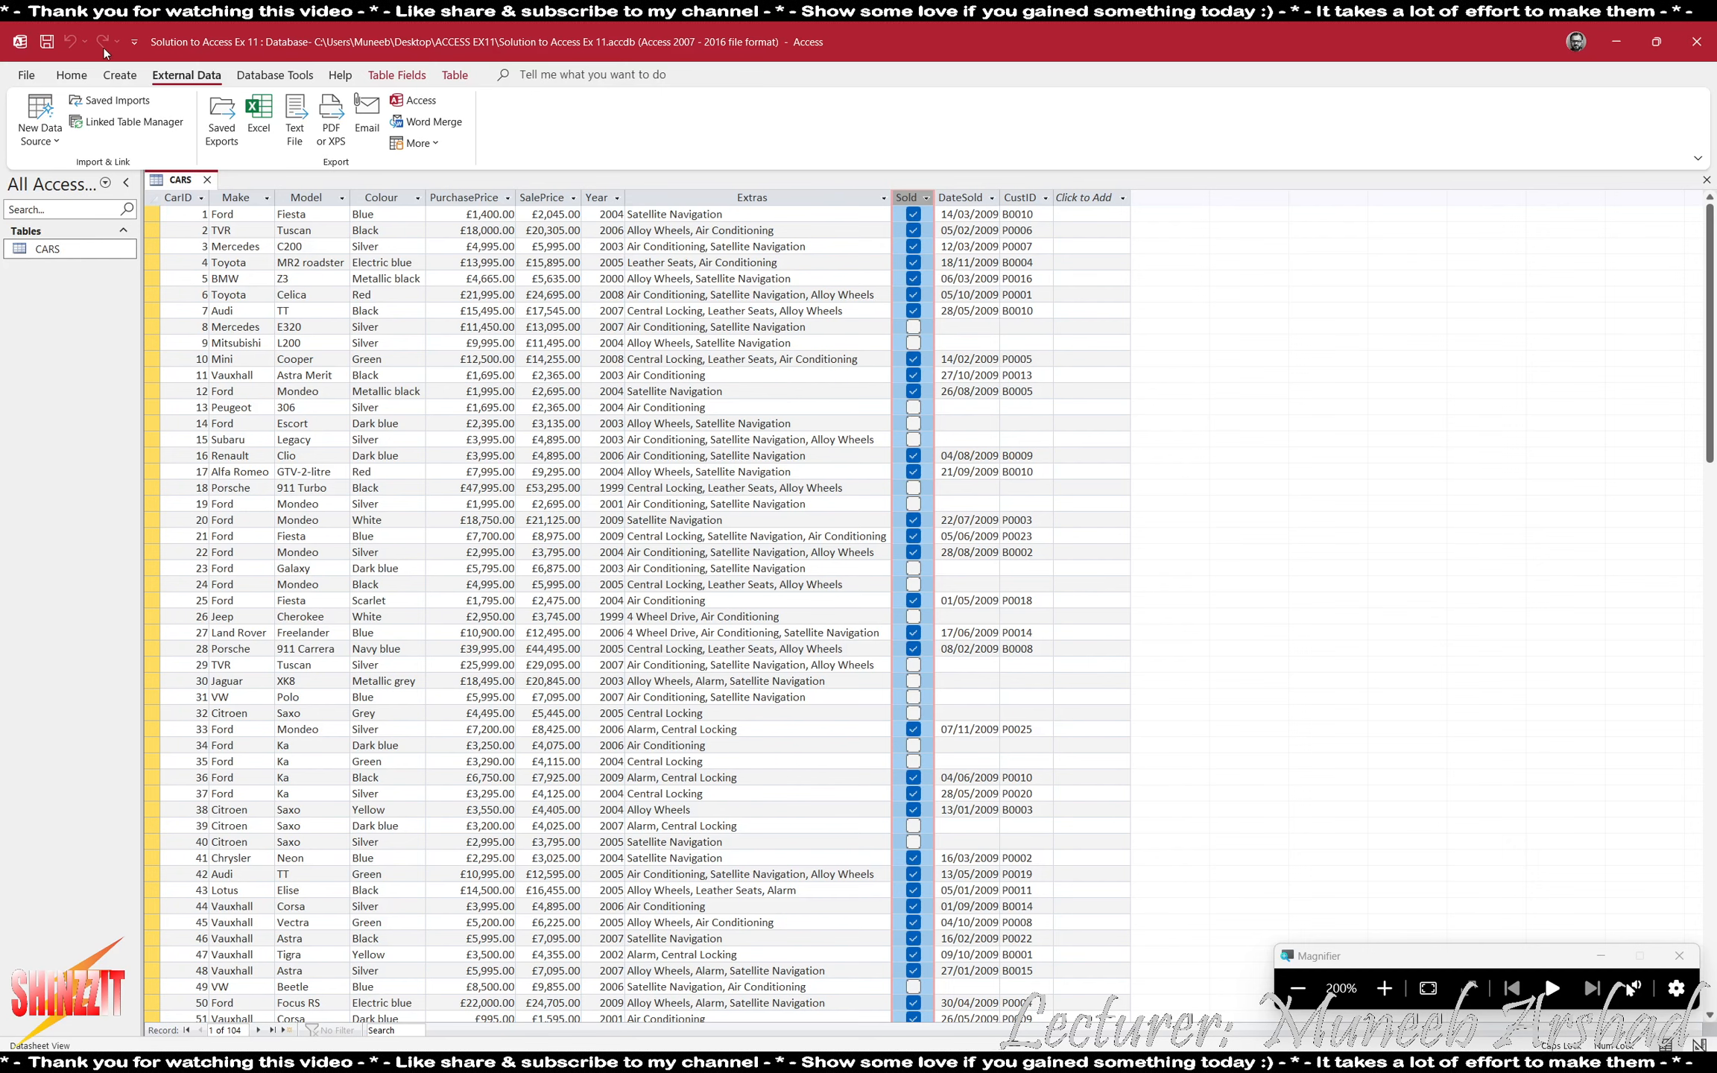
left_click(71, 75)
left_click(31, 112)
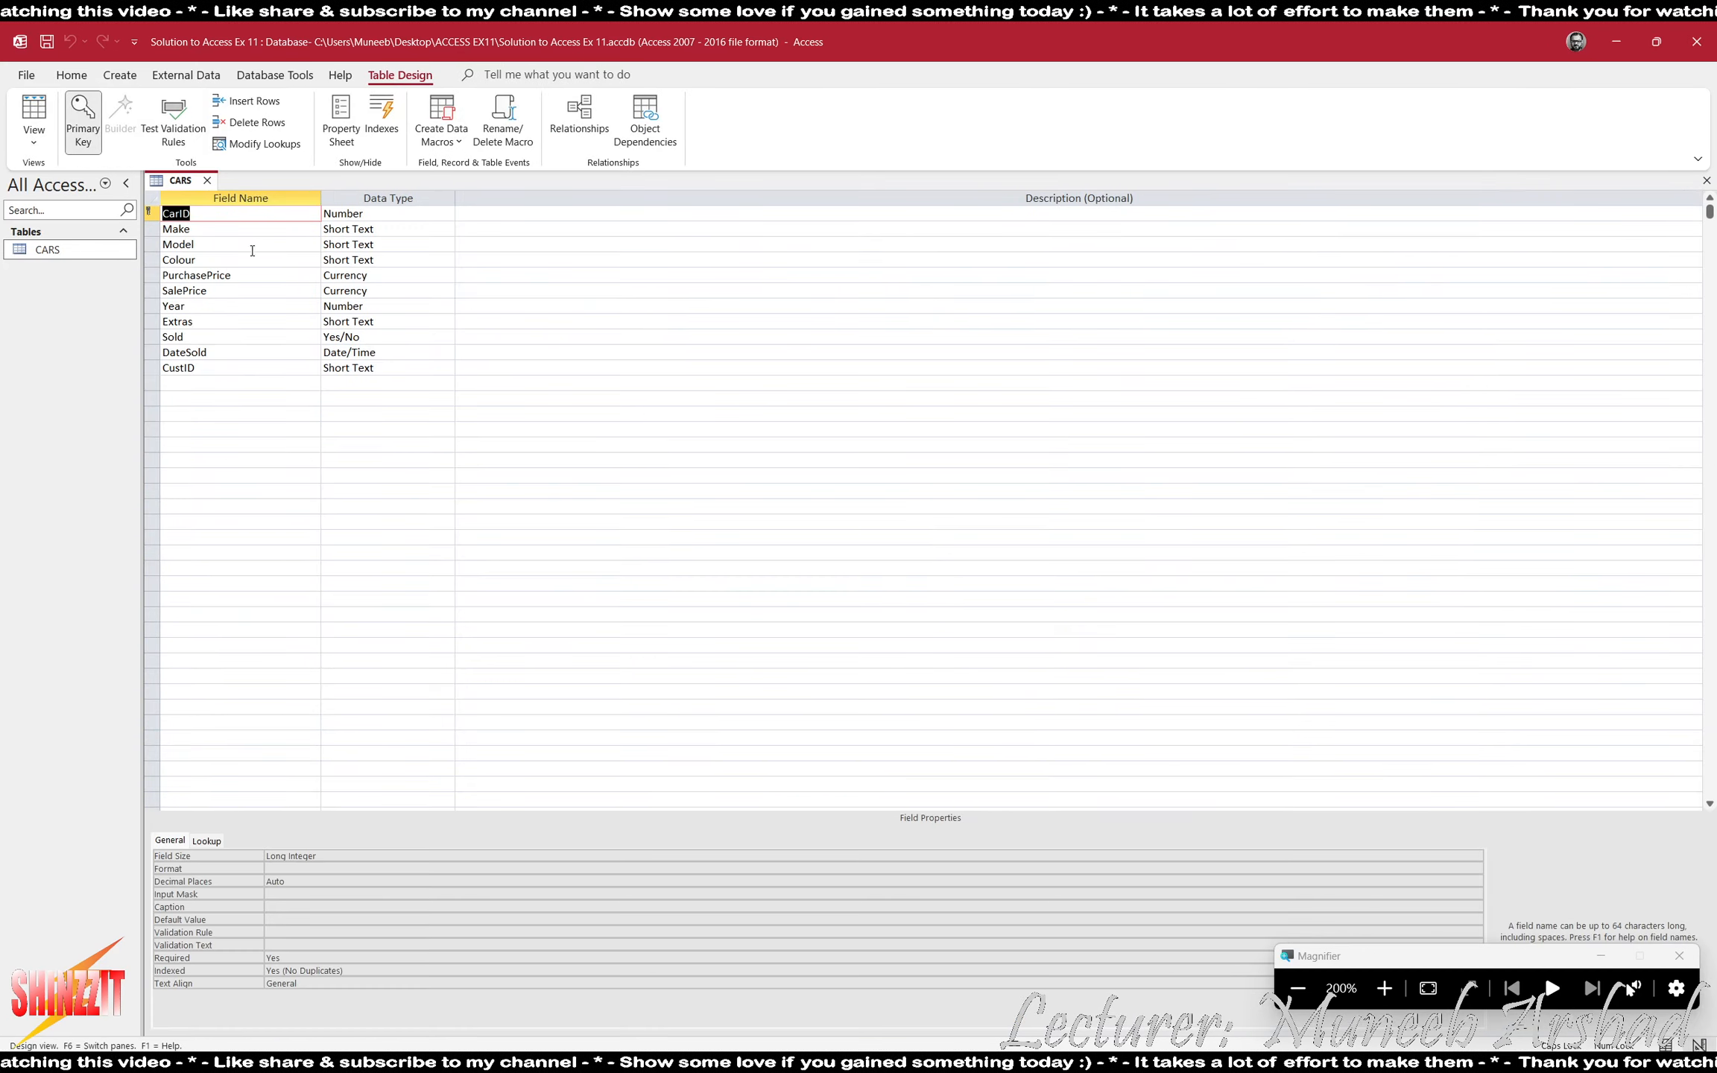
left_click(220, 337)
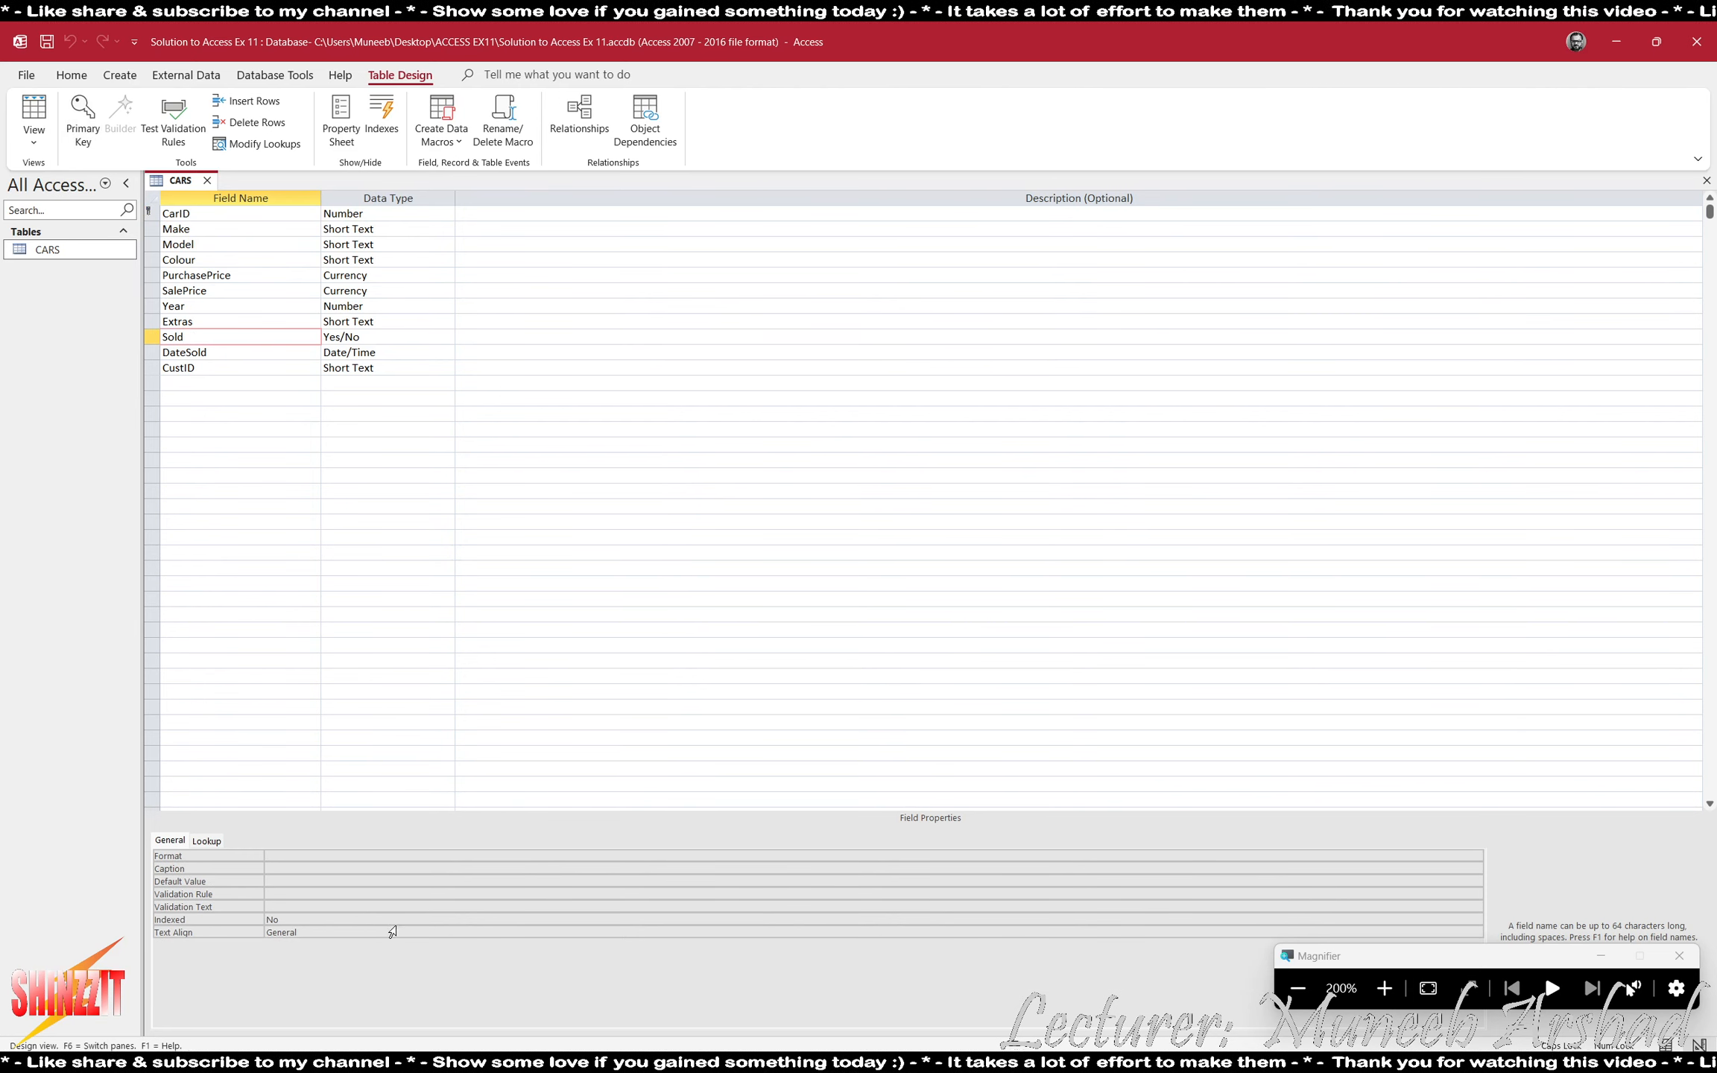
left_click(343, 856)
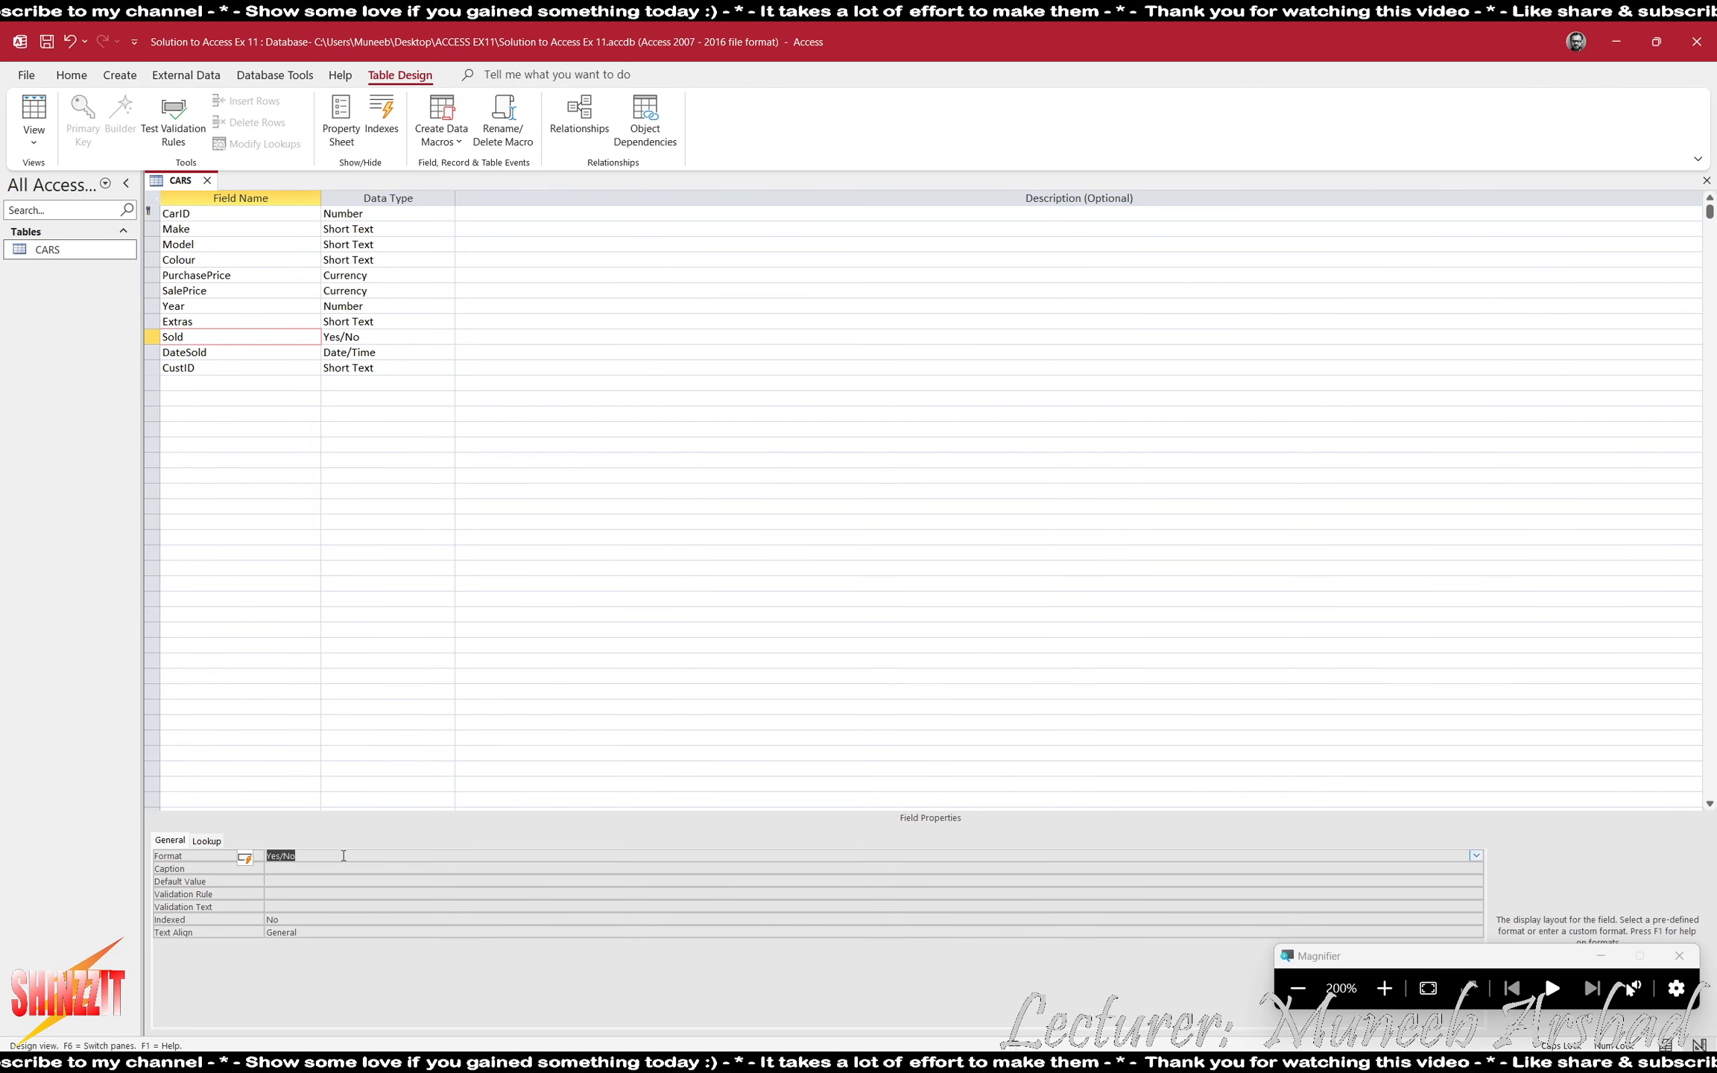
left_click(206, 840)
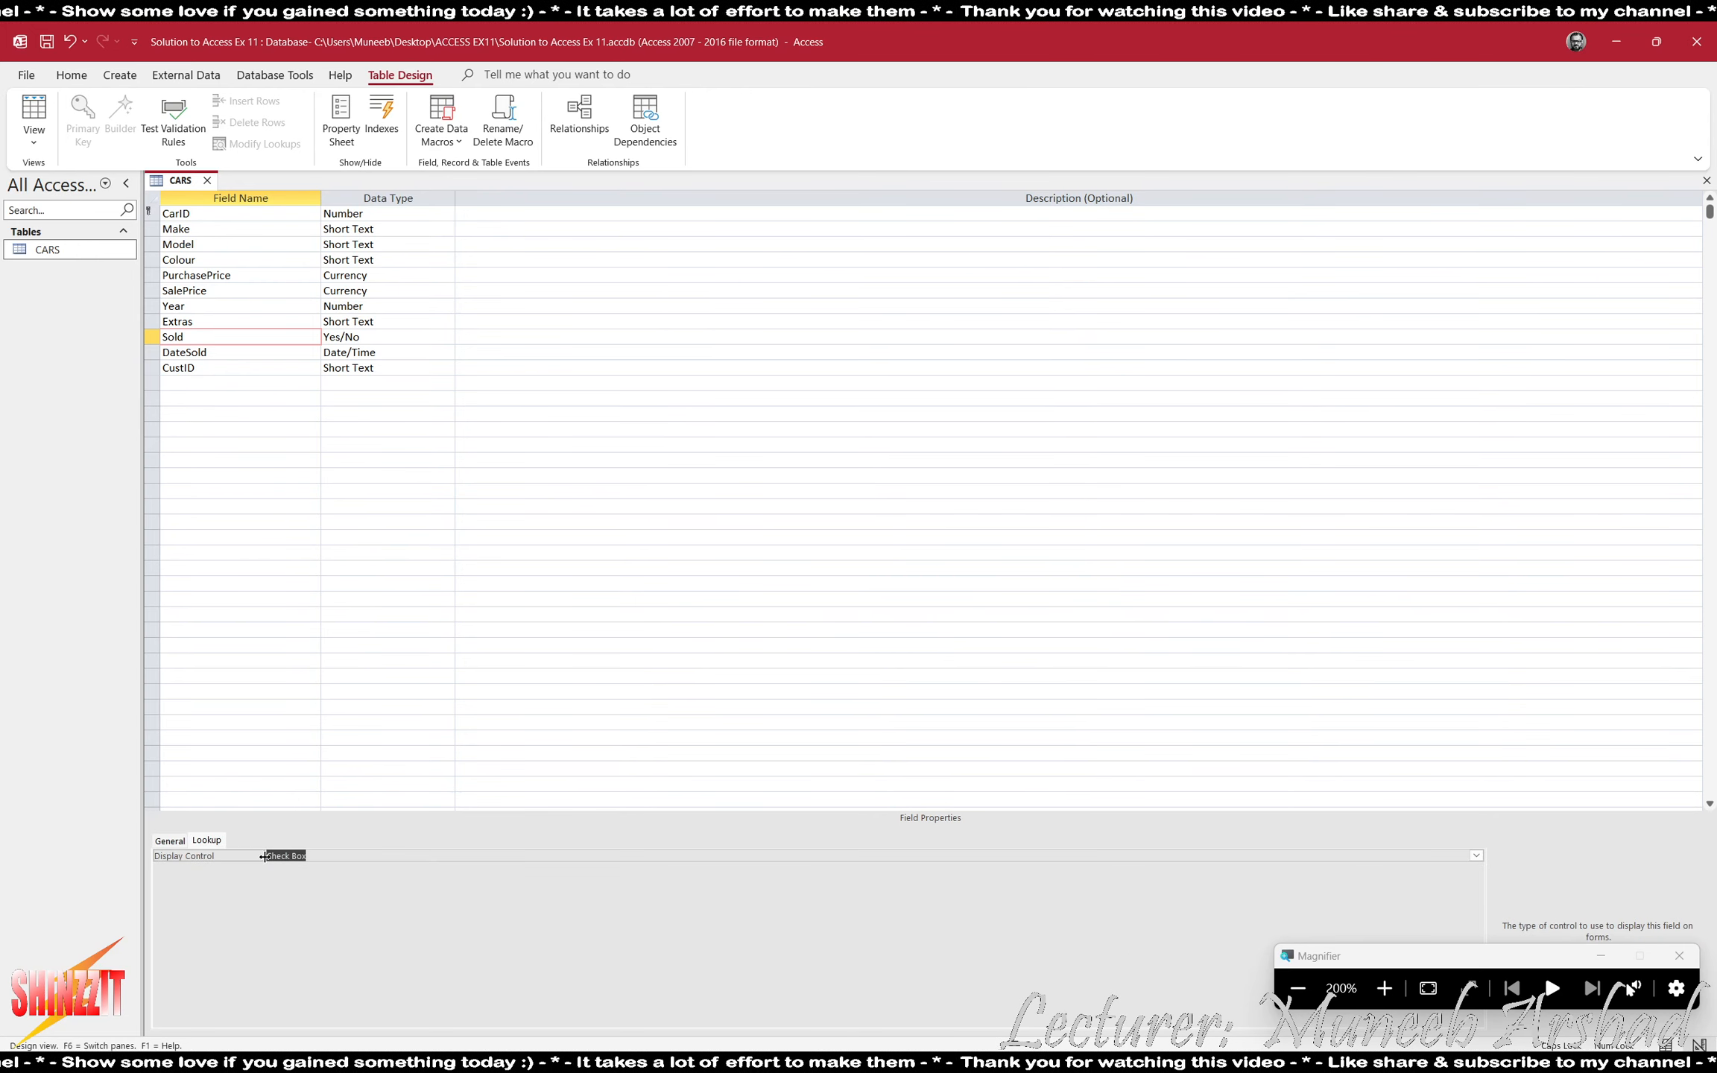
double_click(352, 856)
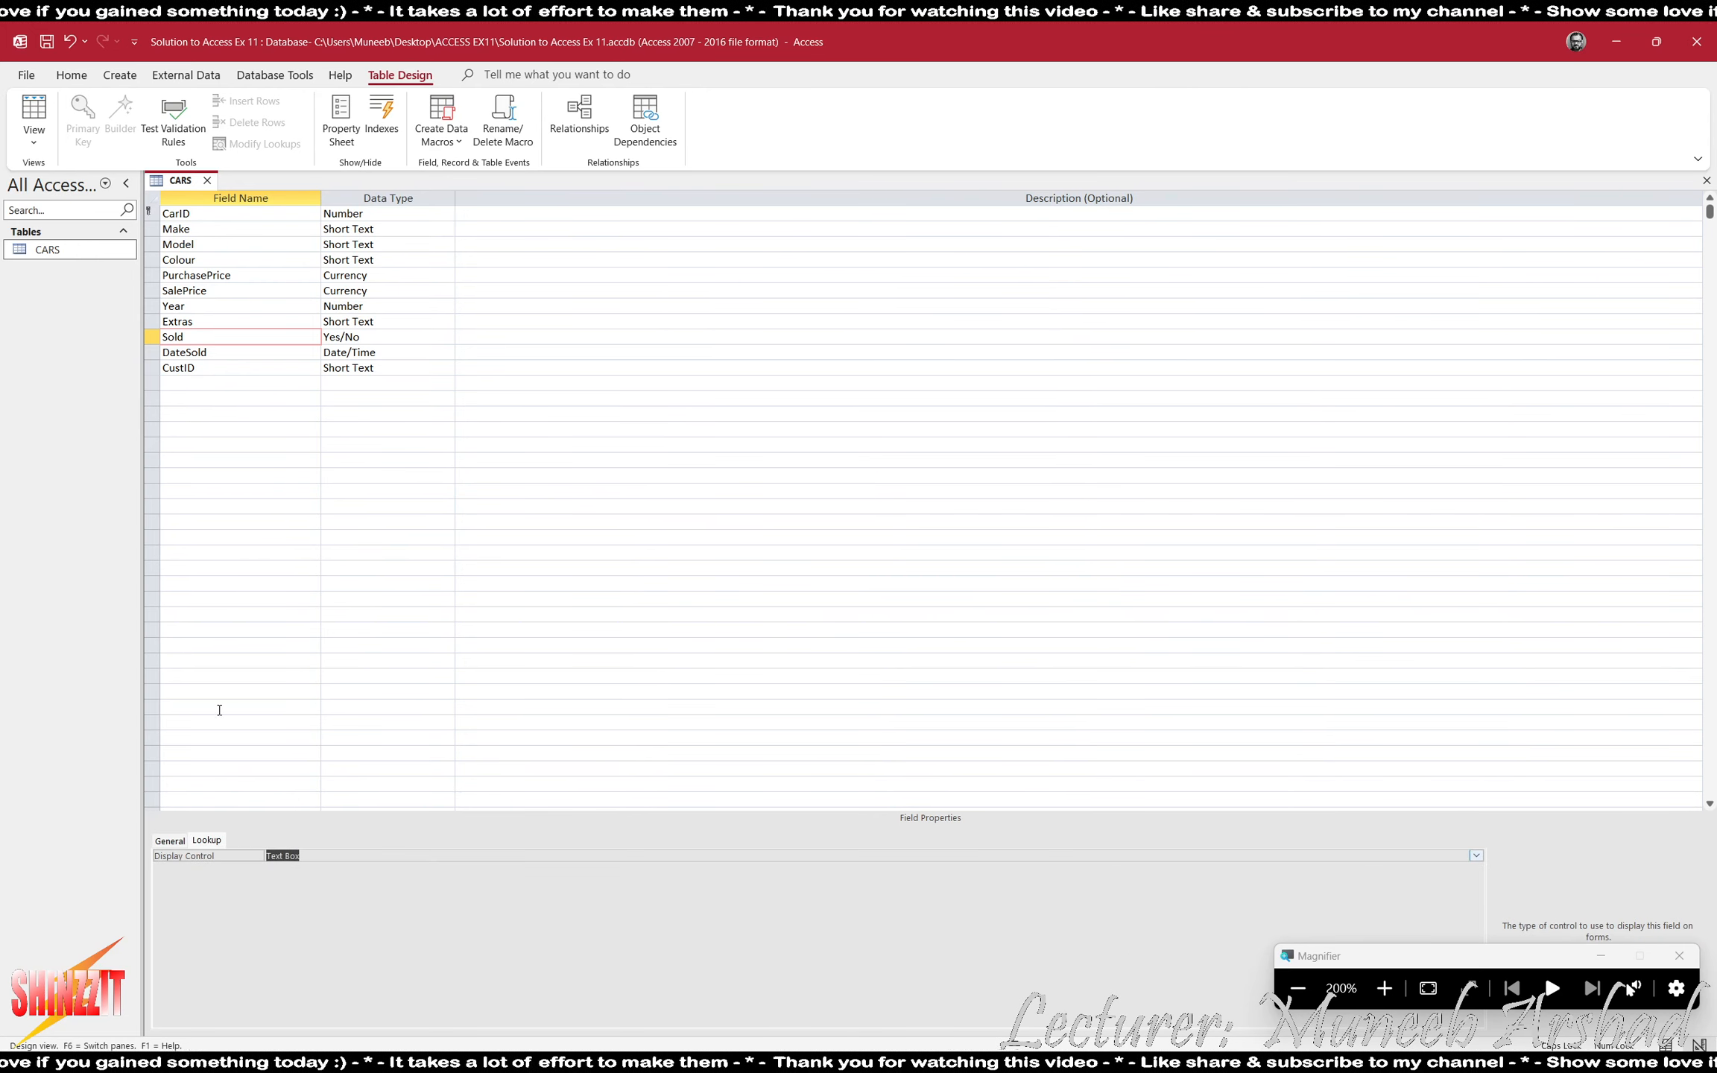
left_click(33, 116)
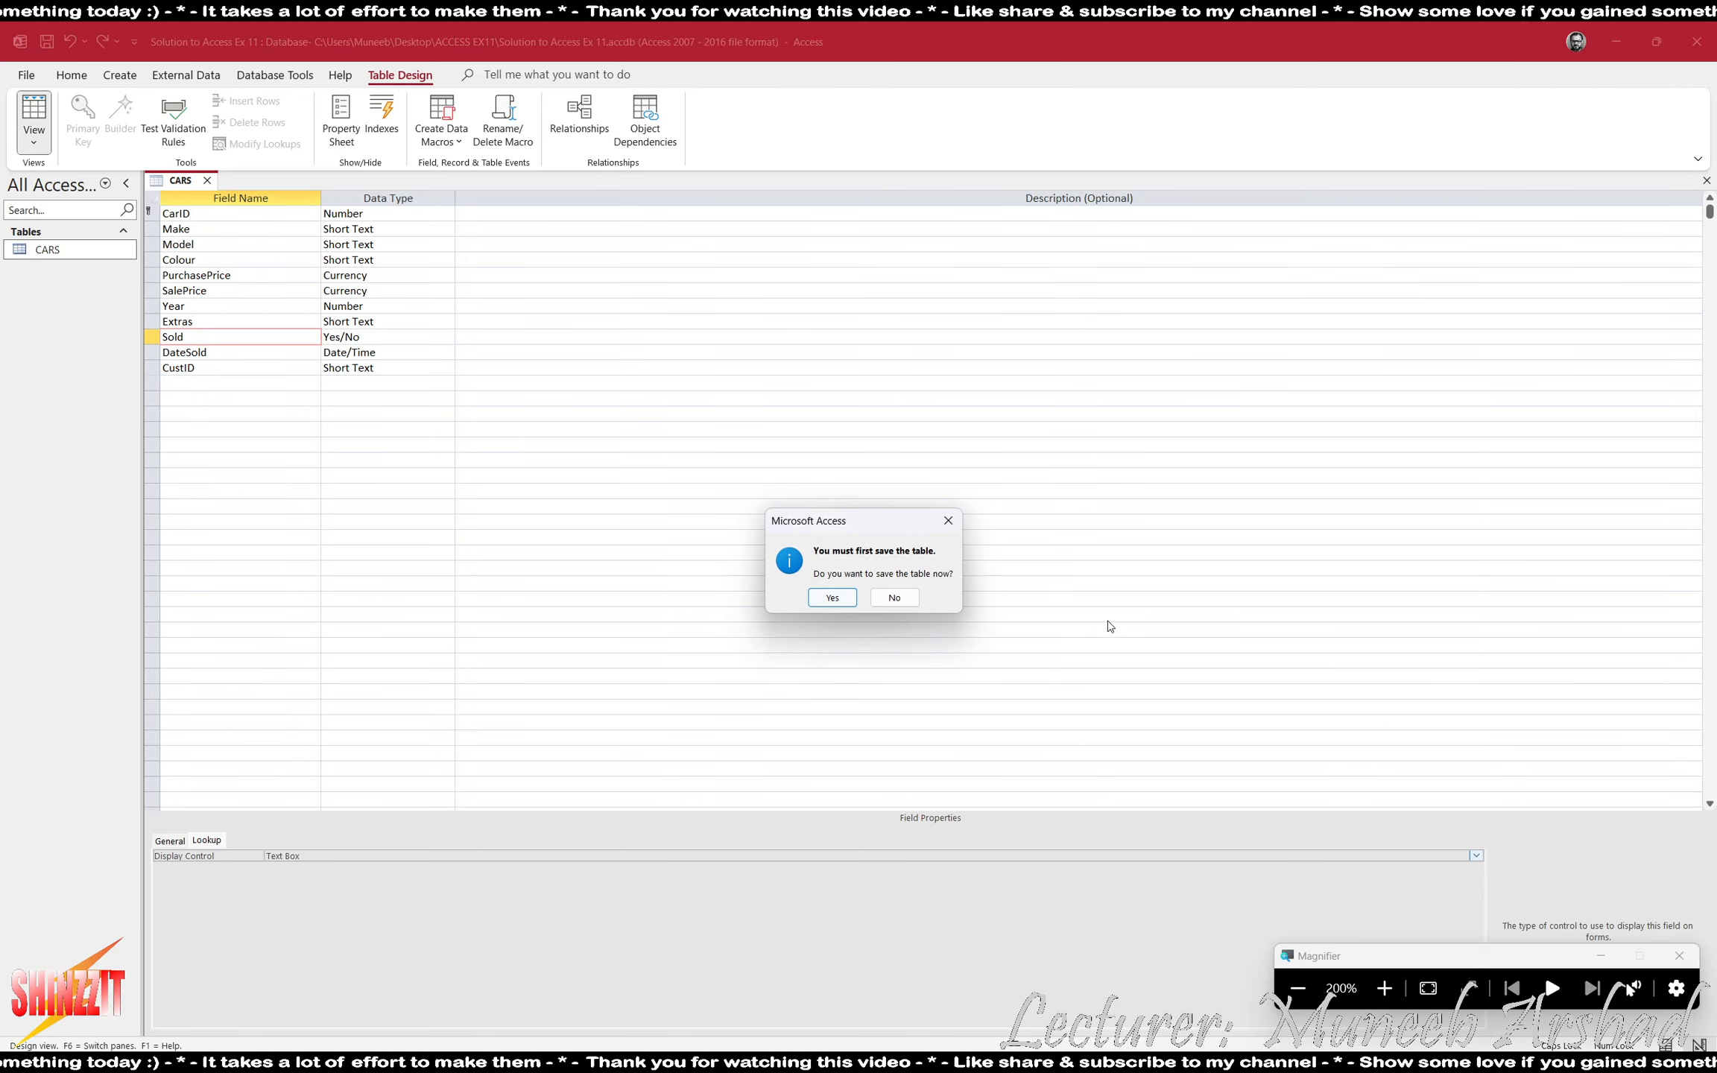
left_click(839, 598)
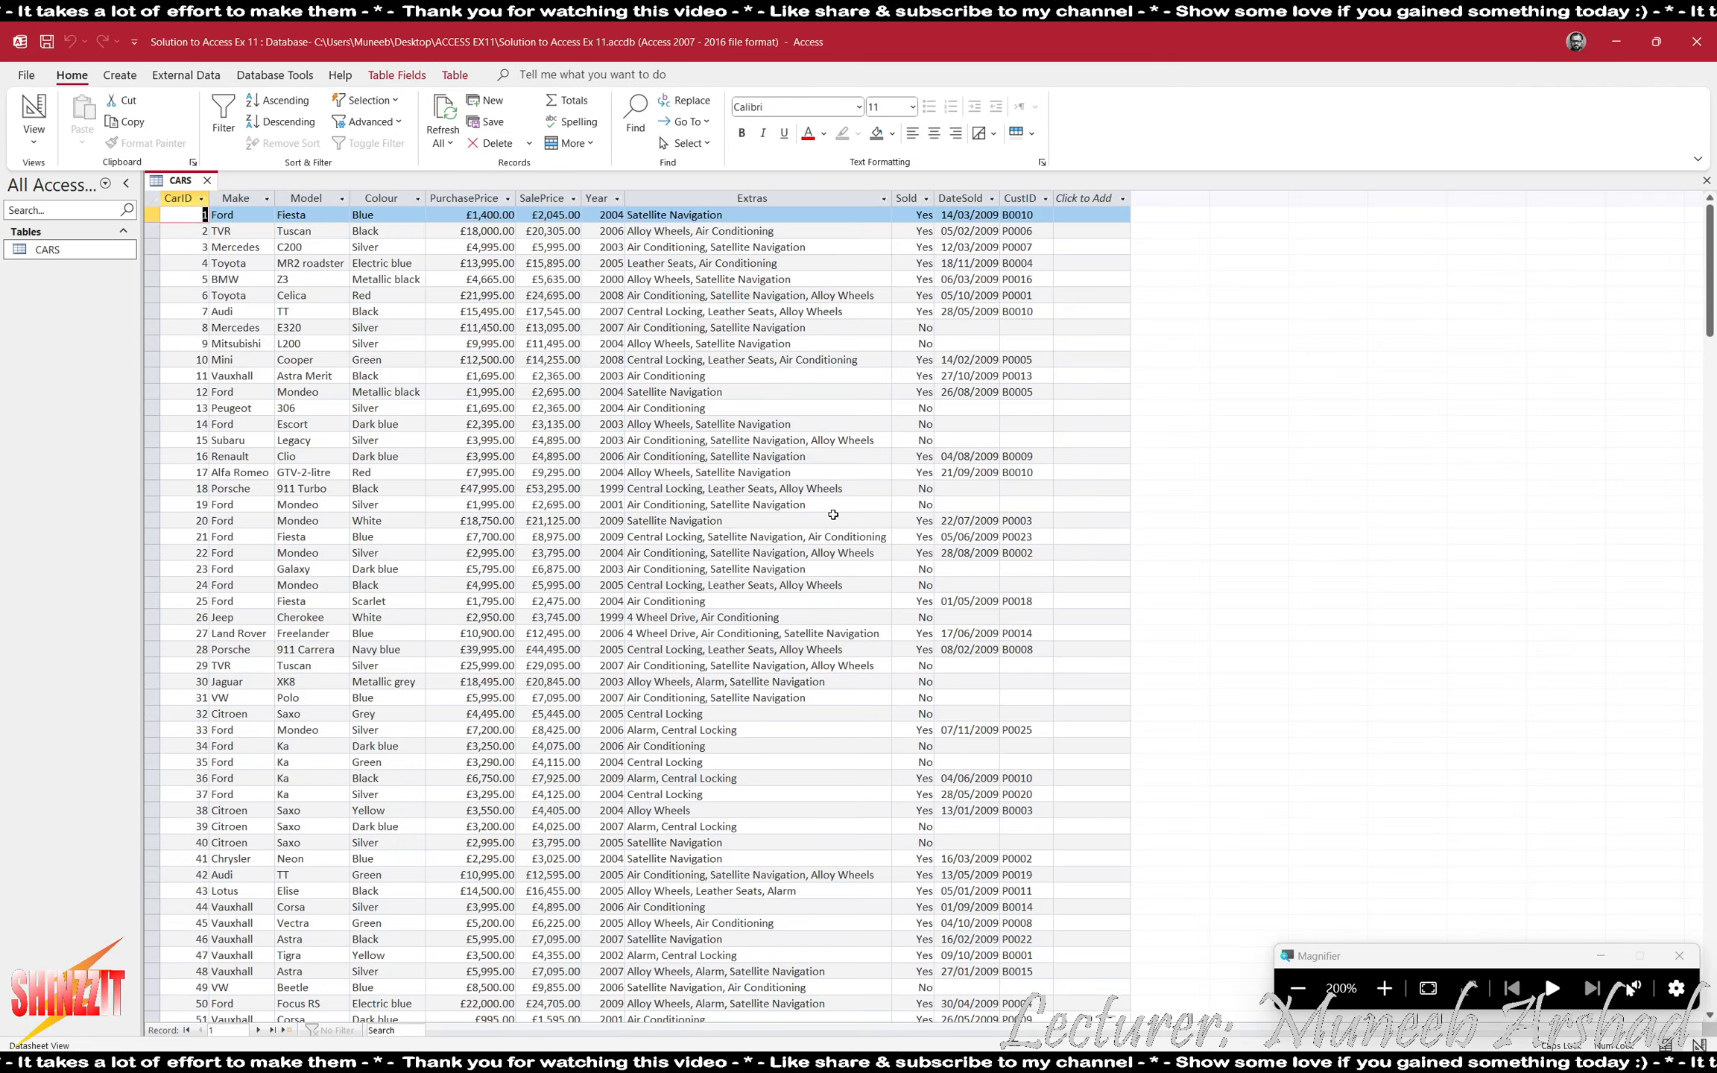
left_click(906, 199)
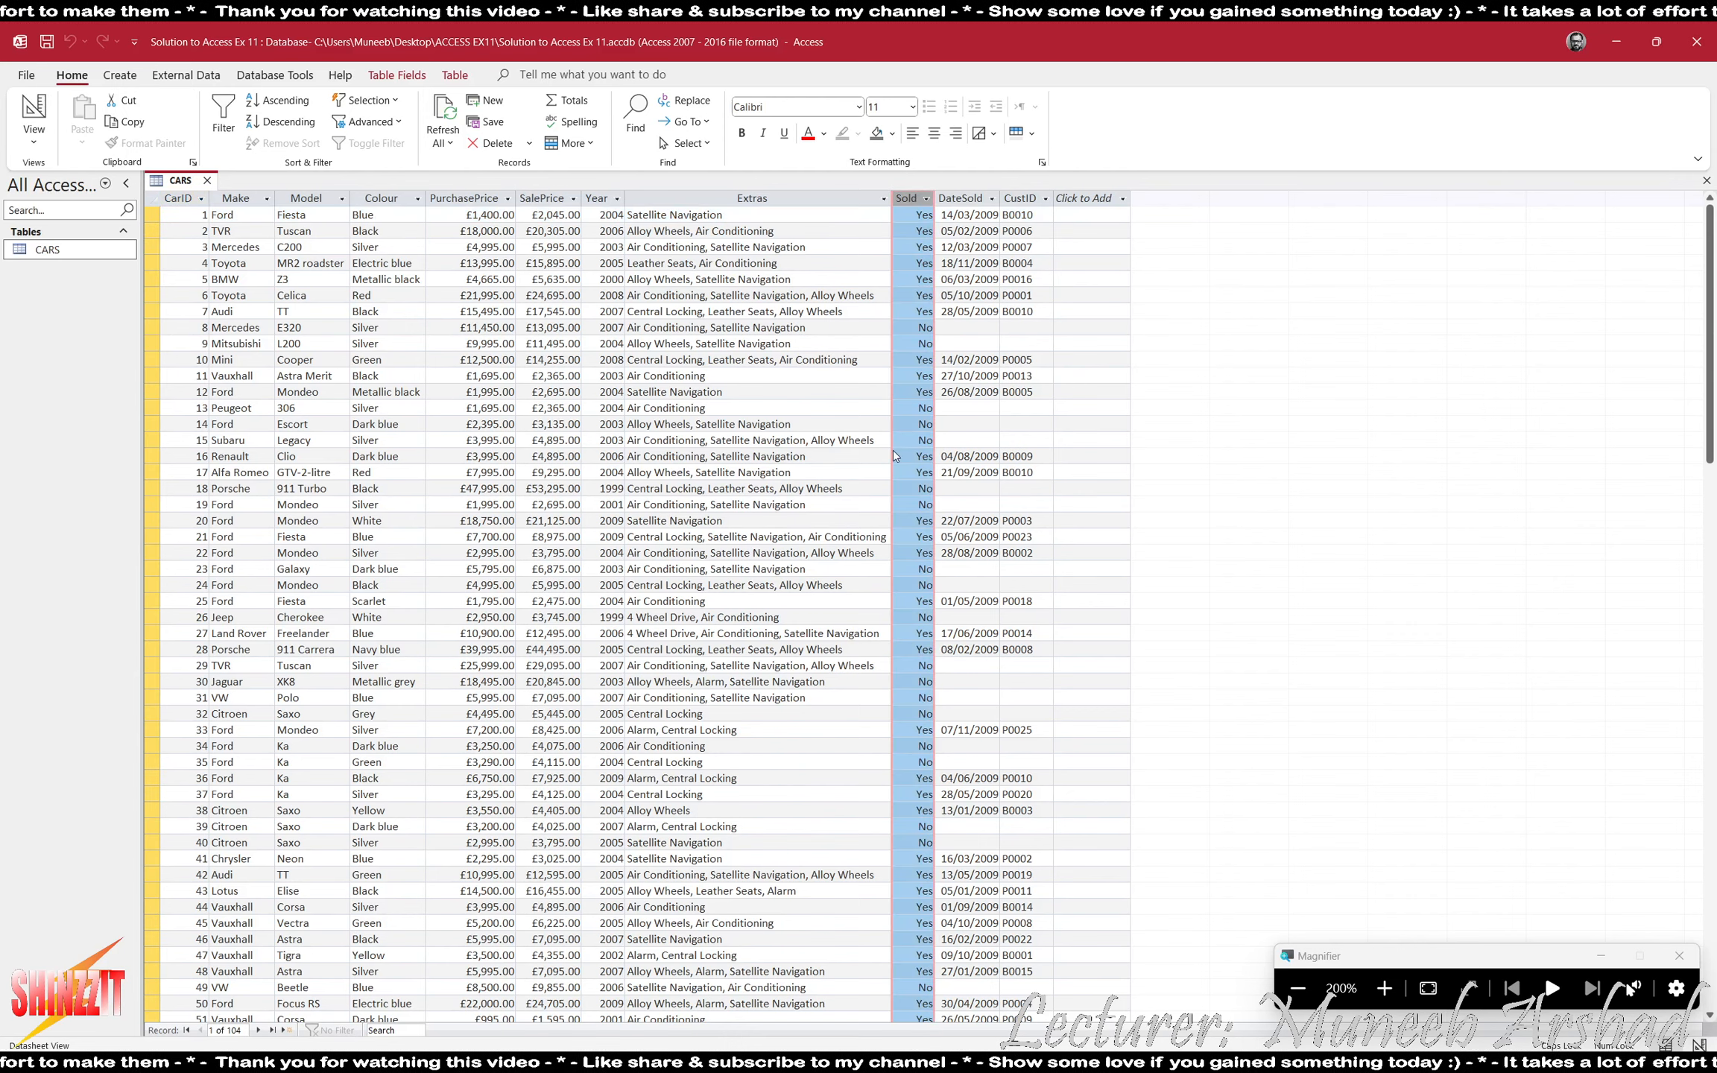
- Reduce the Magnifier zoom to 100% and close the CARS table
left_click(1312, 997)
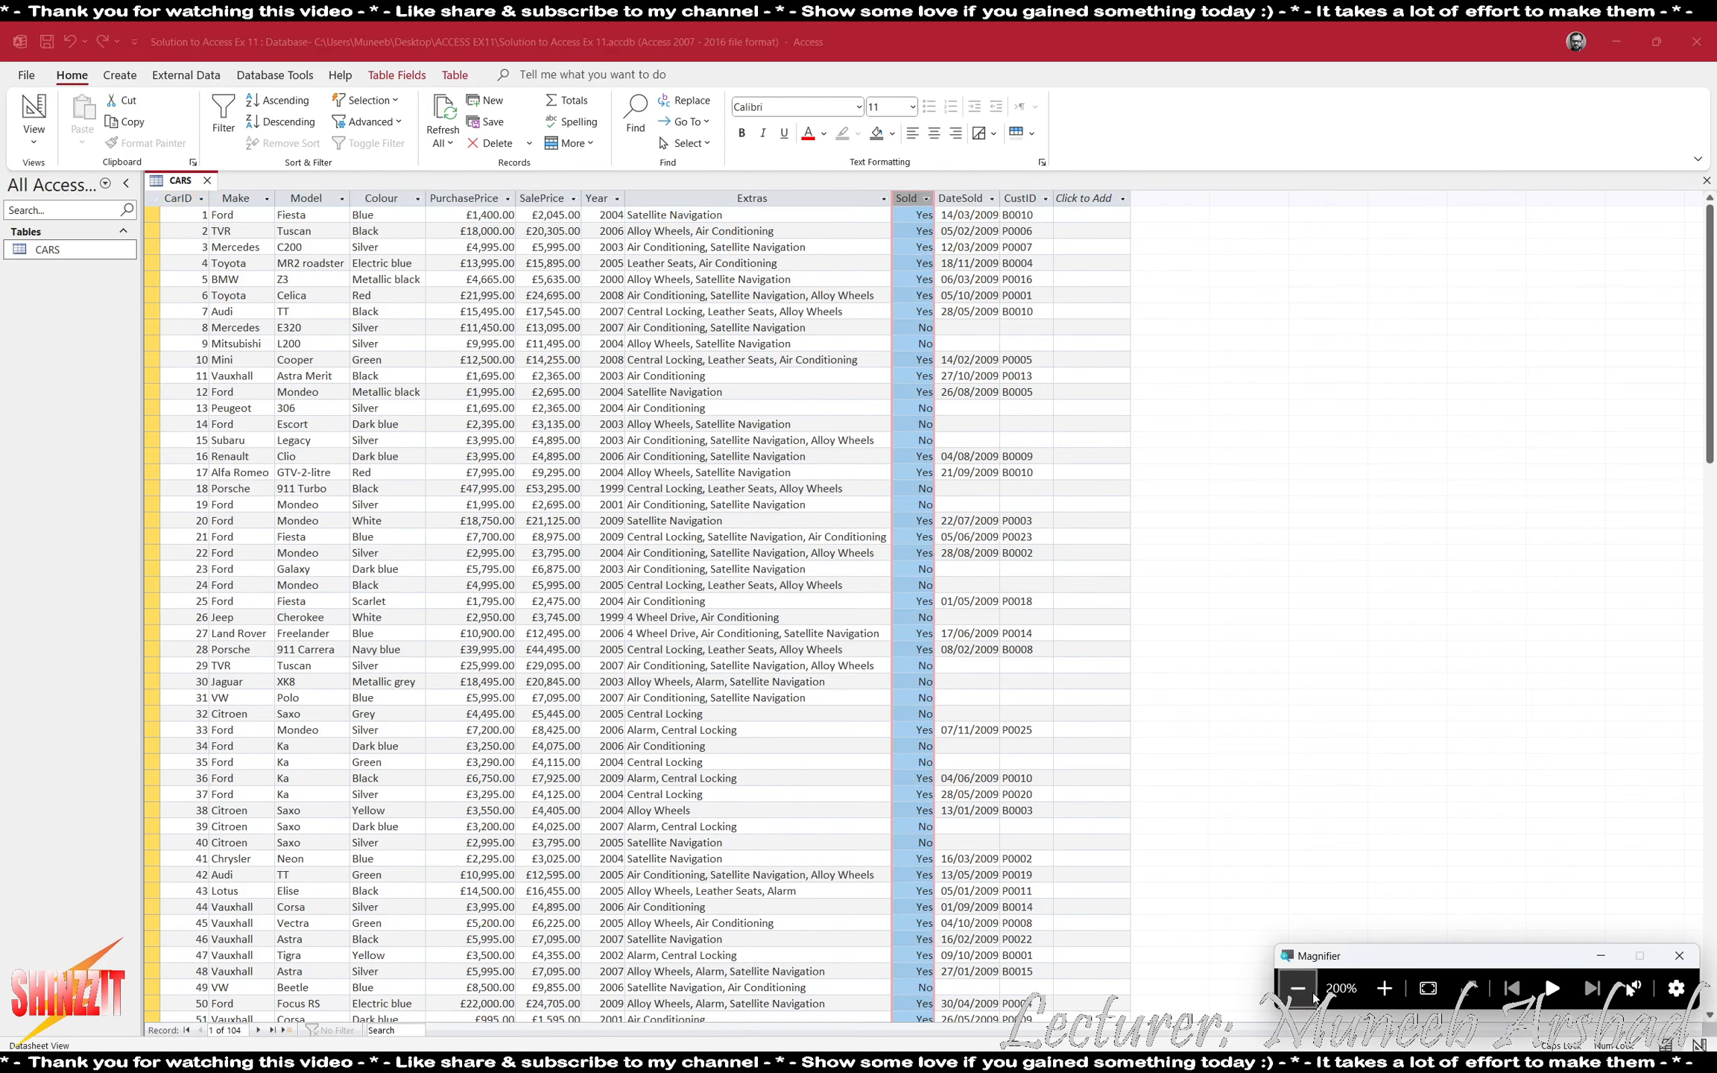
left_click(1298, 988)
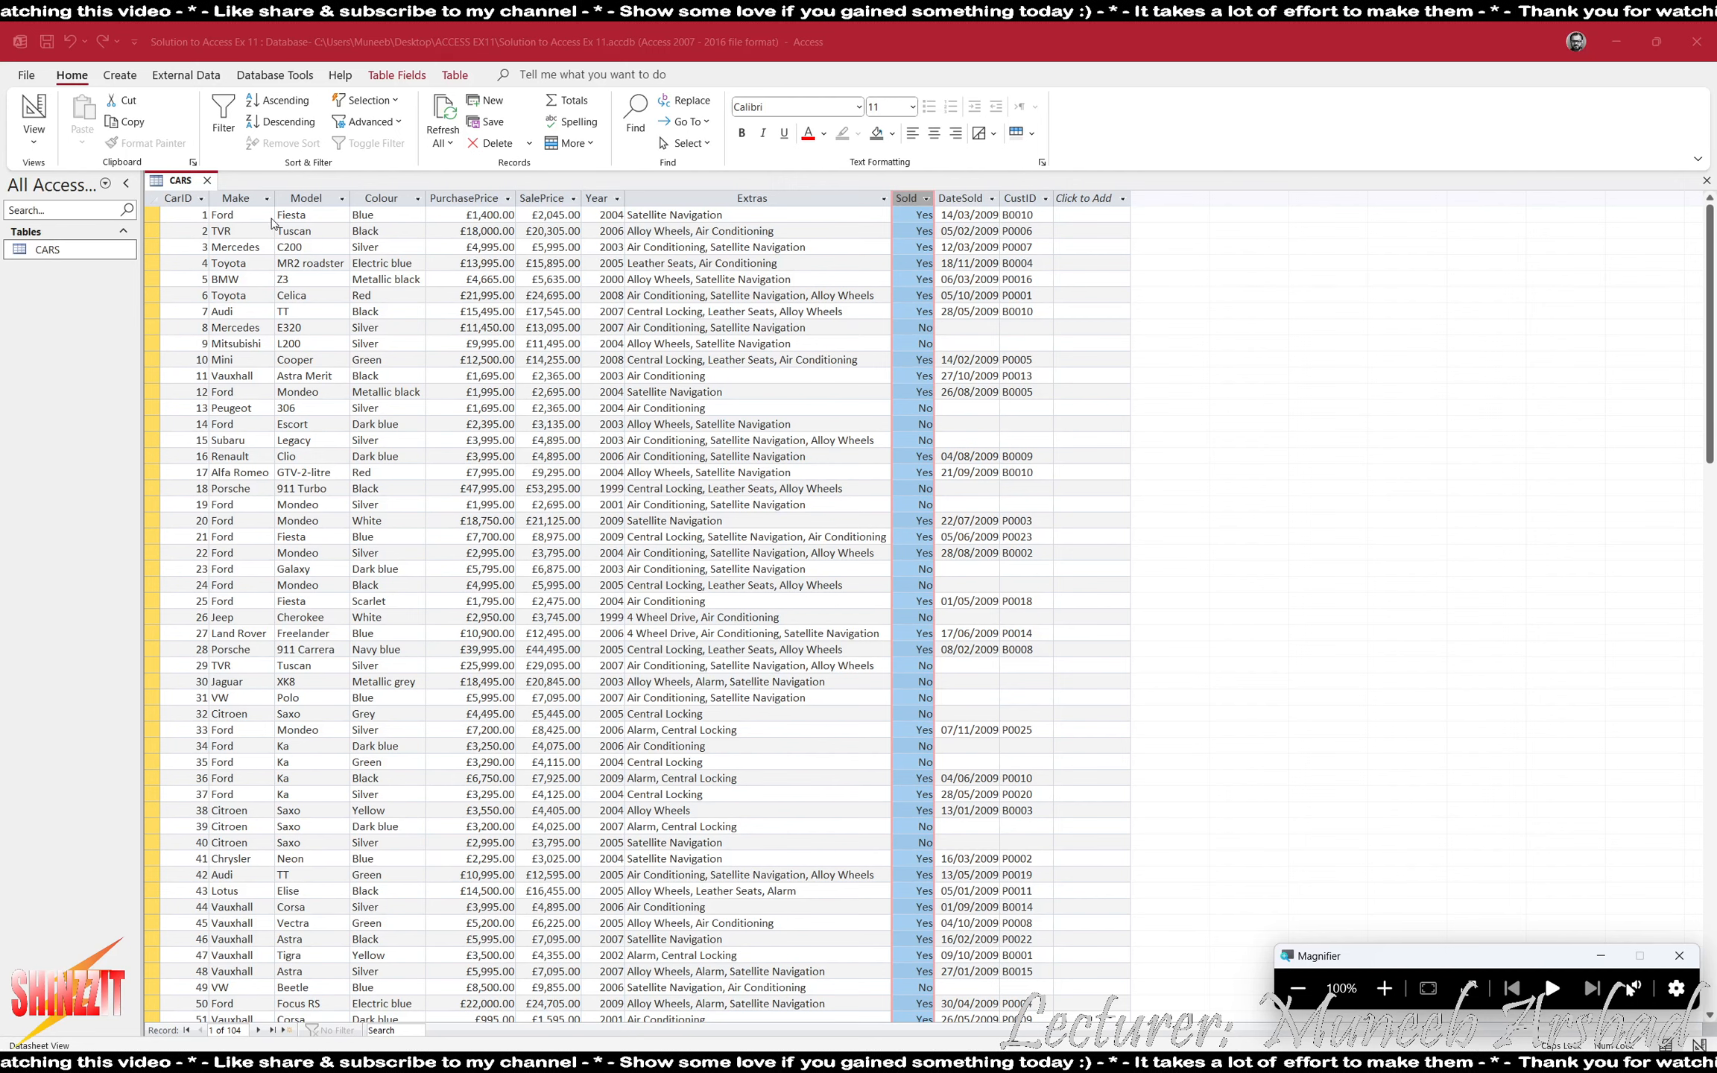
left_click(208, 181)
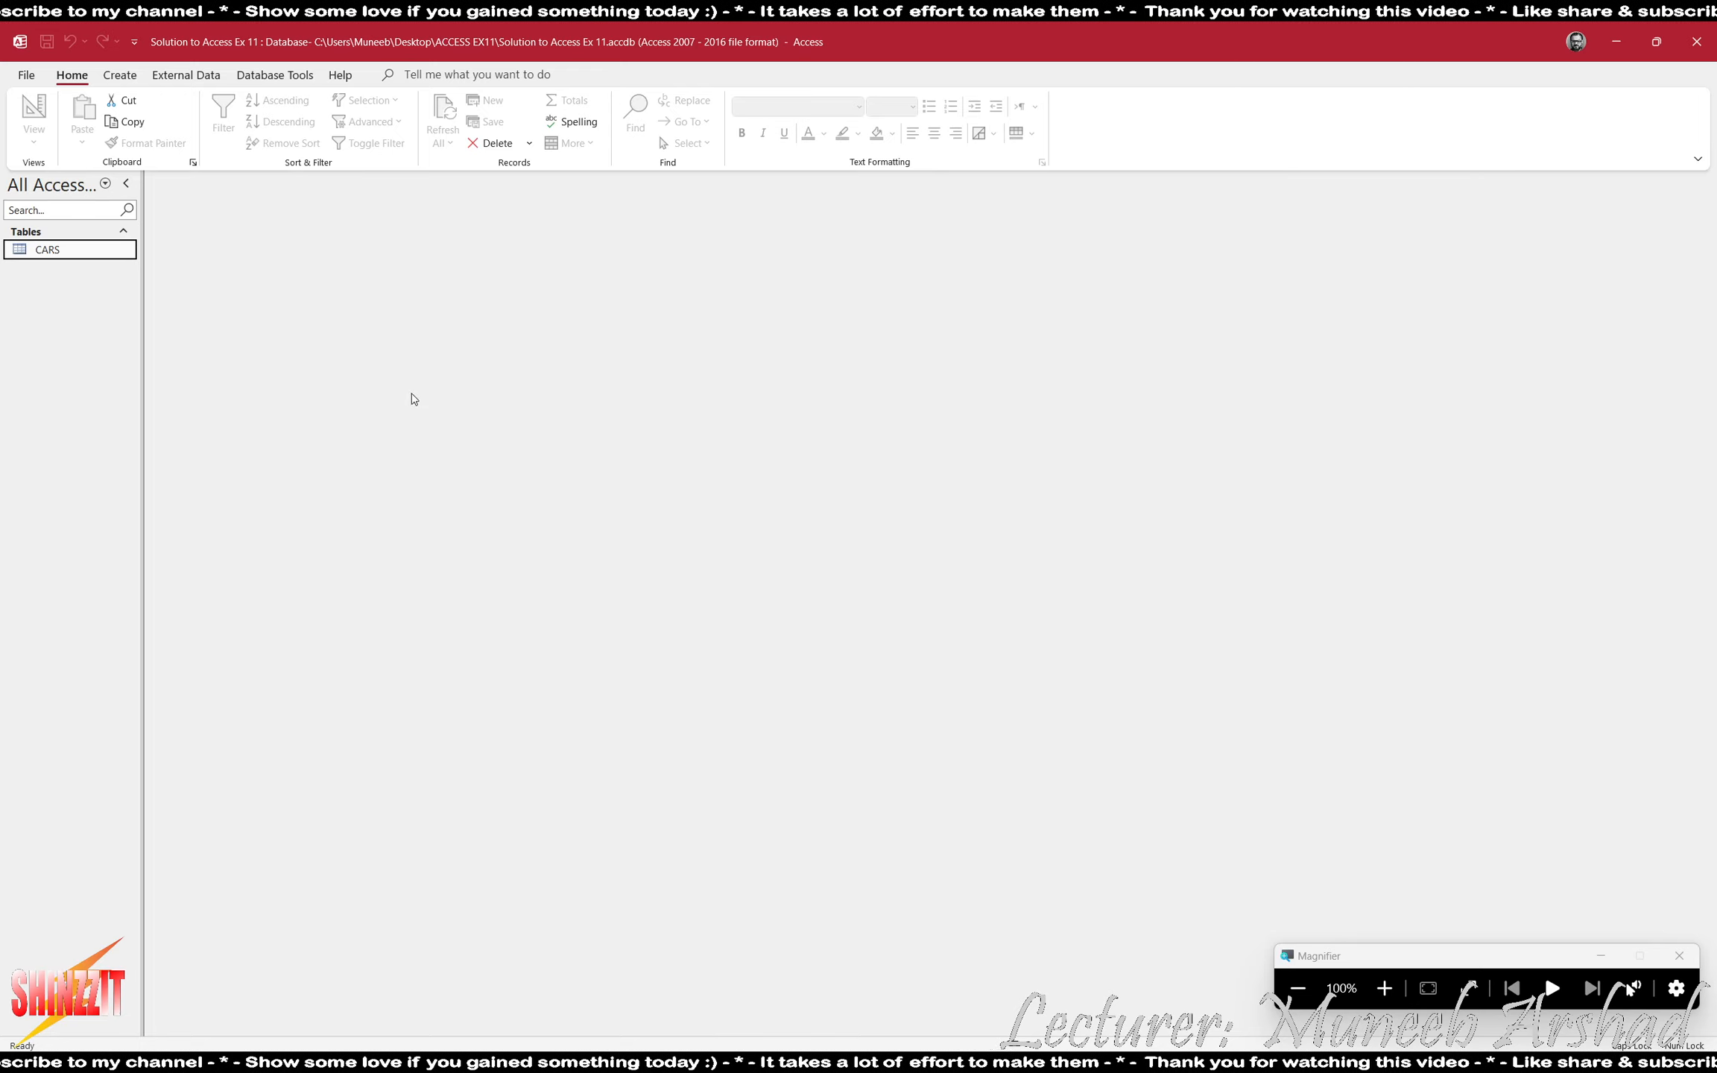
- Start a text file import of JXCust from the ACCESS EX11 folder into a new table in the current database
left_click(186, 75)
left_click(40, 123)
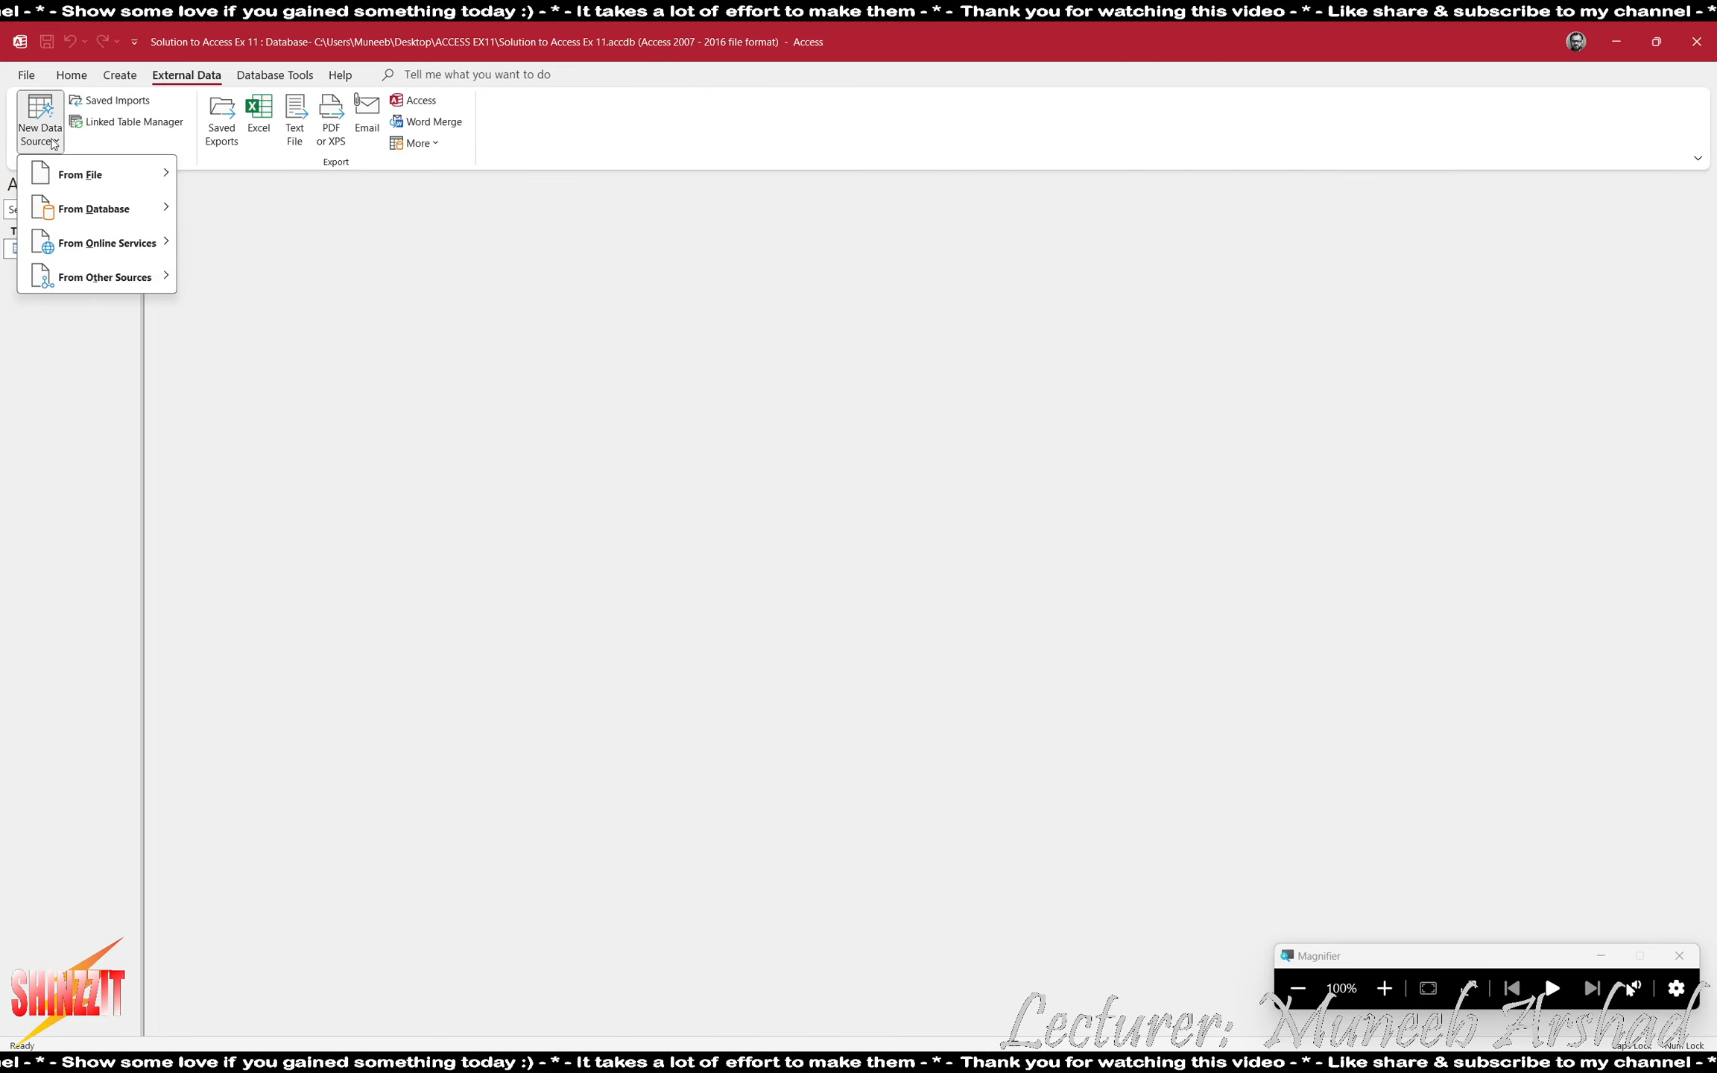
mouse_move(112, 174)
left_click(229, 280)
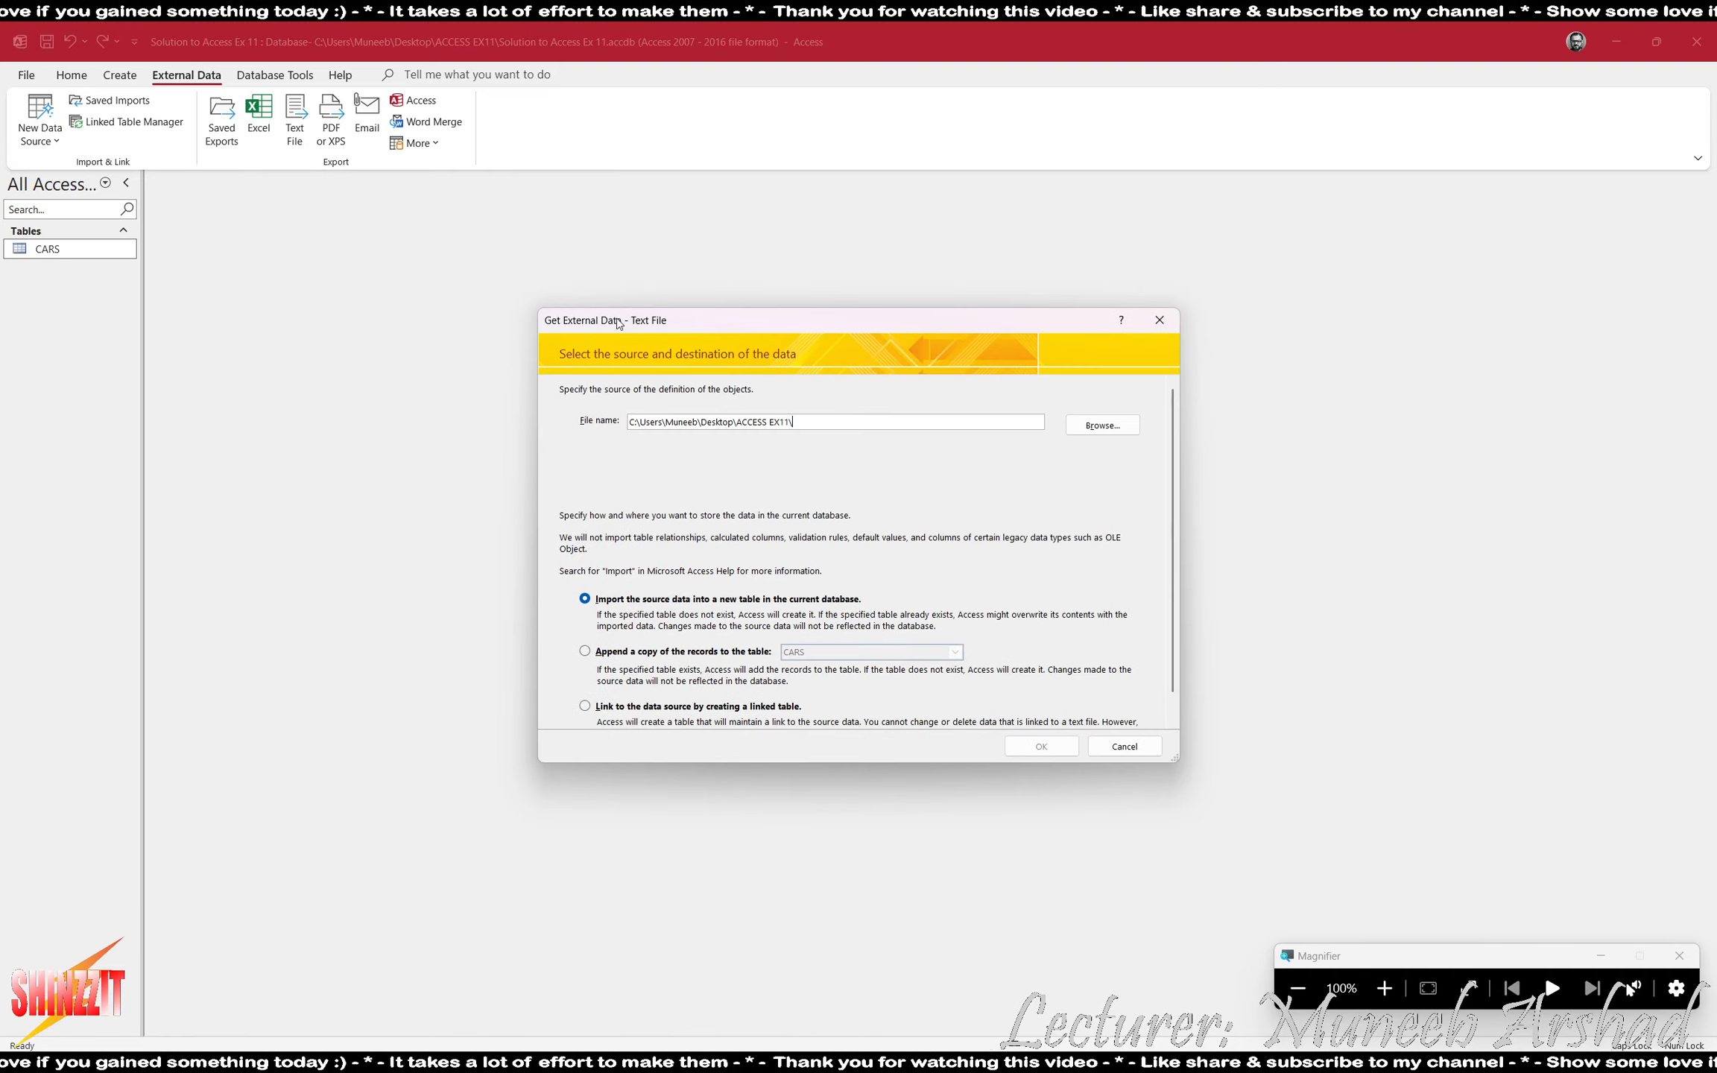
left_click(1102, 425)
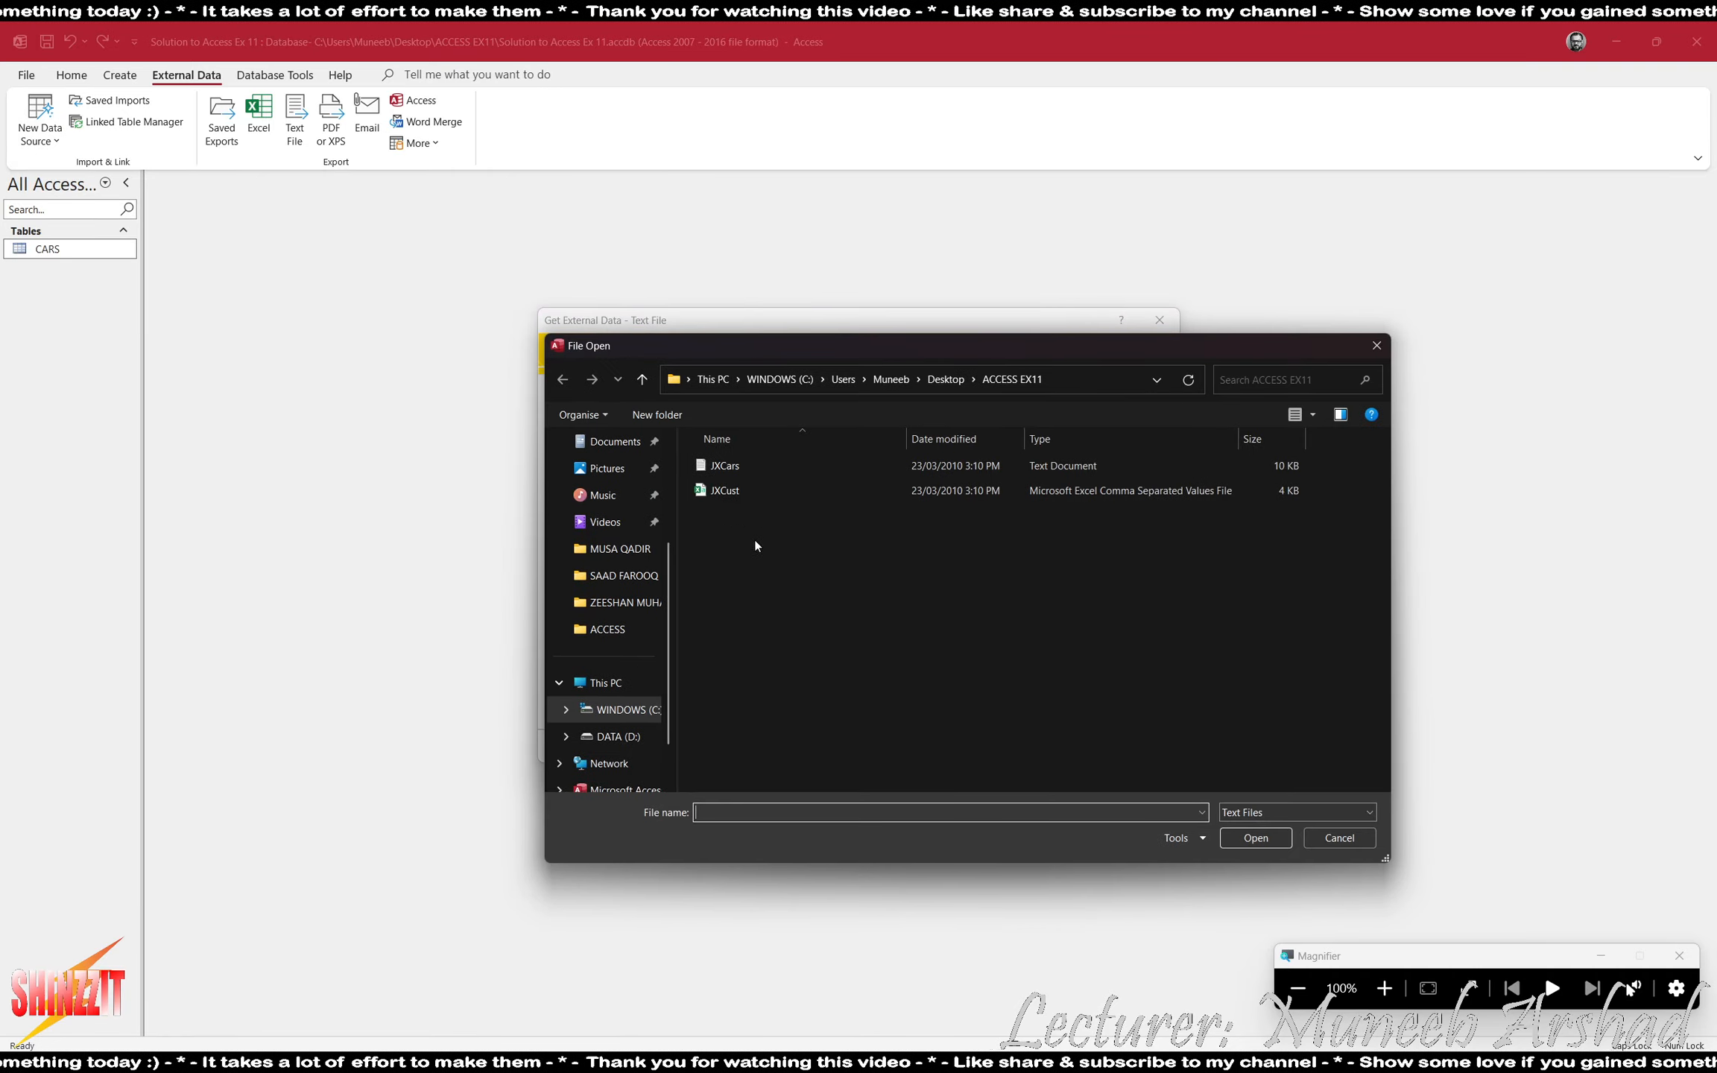
left_click(730, 491)
double_click(730, 491)
left_click(1042, 745)
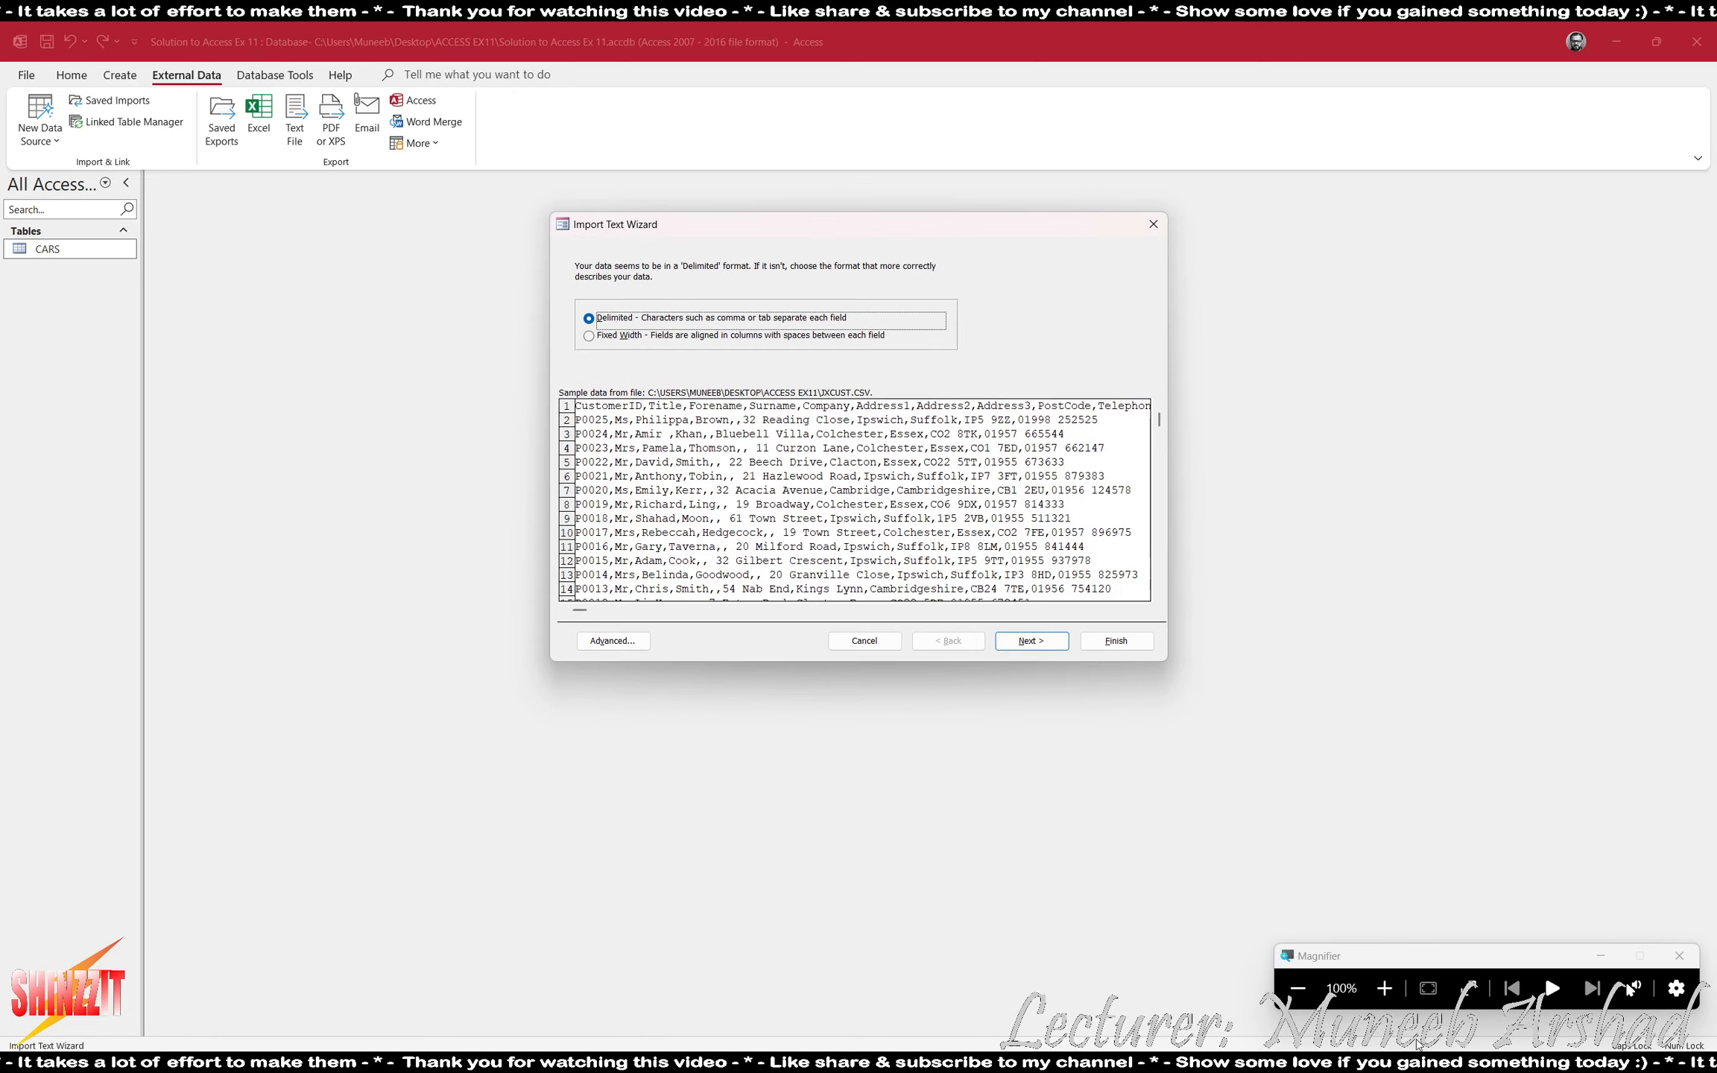
- Magnify the wizard to 200%, keep the comma-delimited format, mark the first row as field names and continue to the field options
left_click(1385, 988)
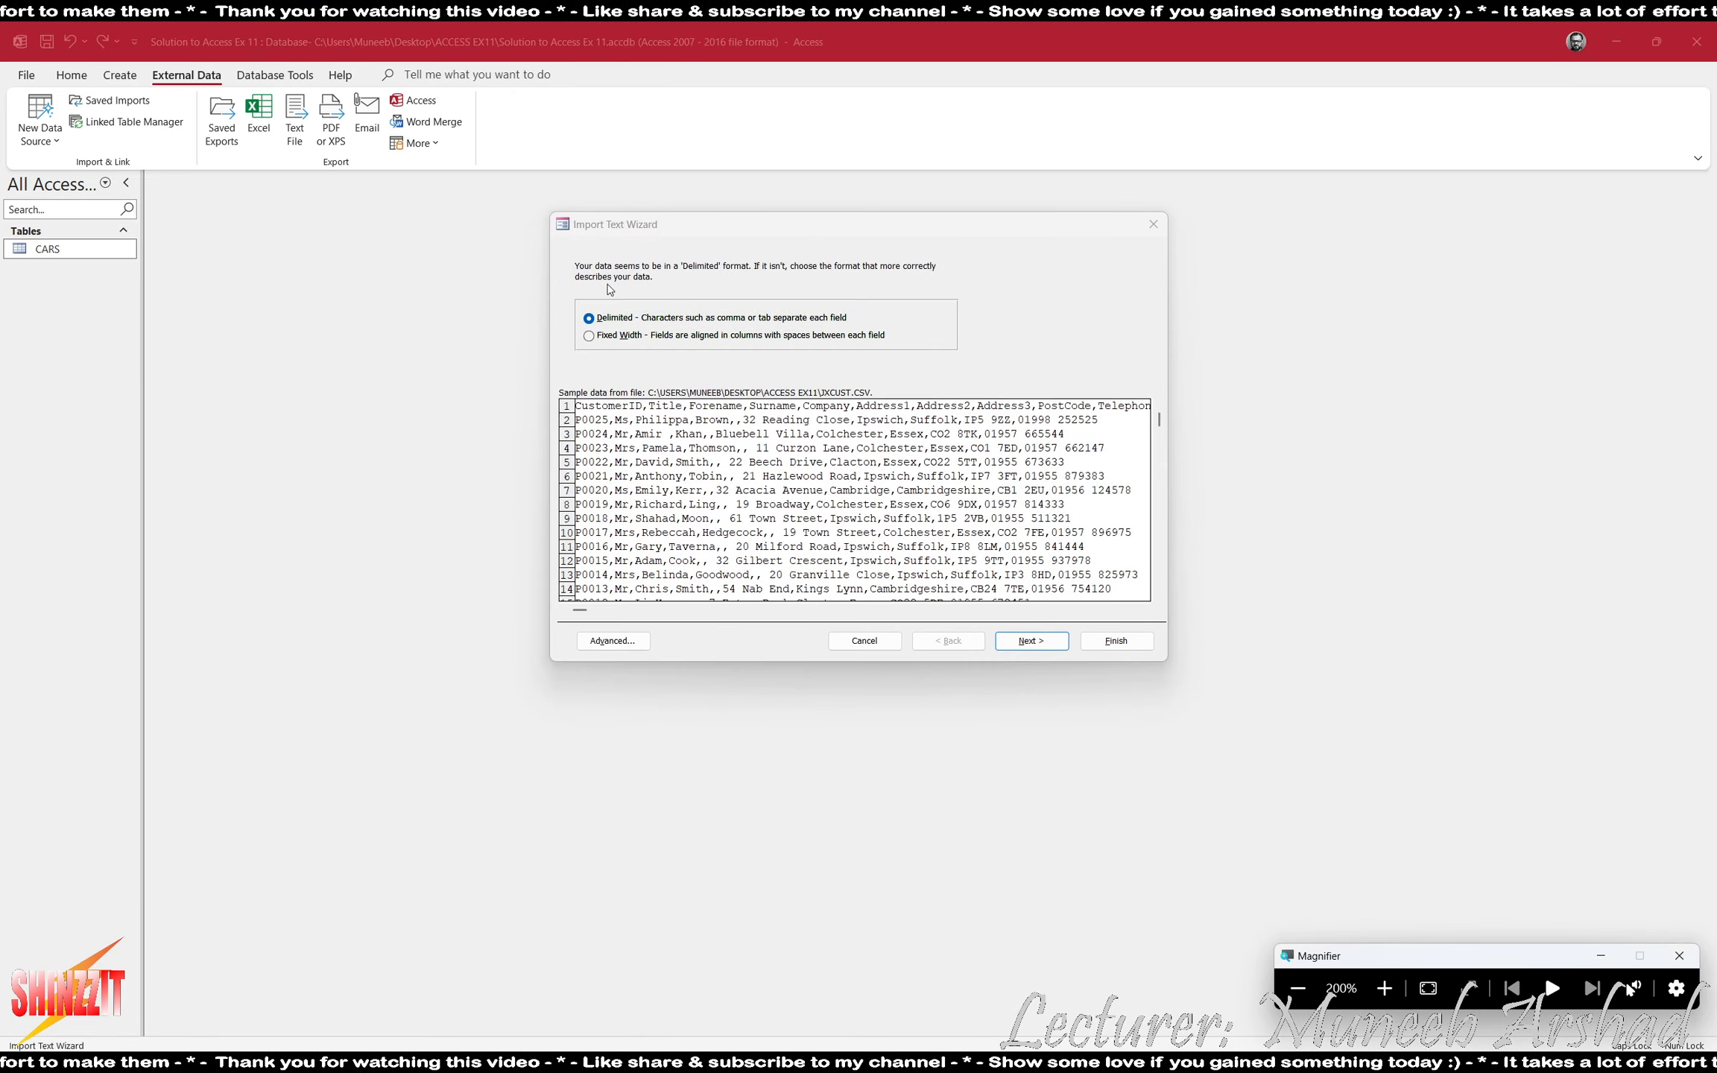
left_click(1031, 641)
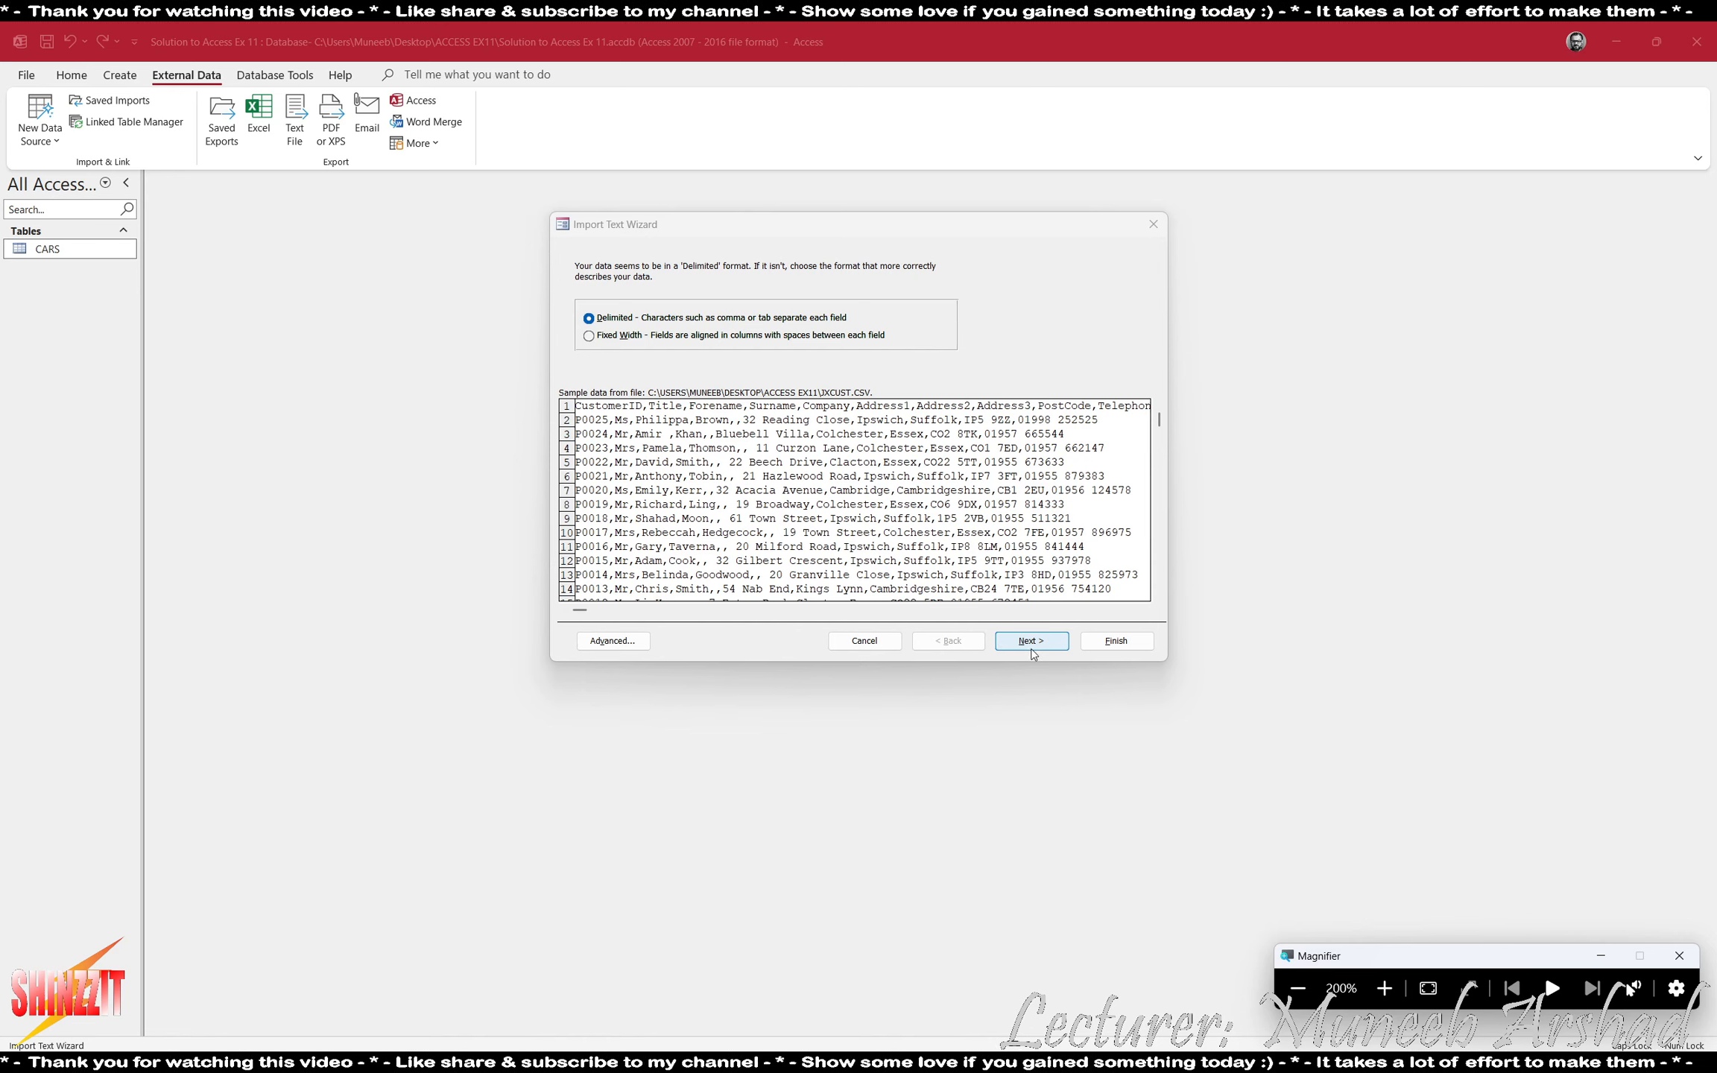
left_click(662, 355)
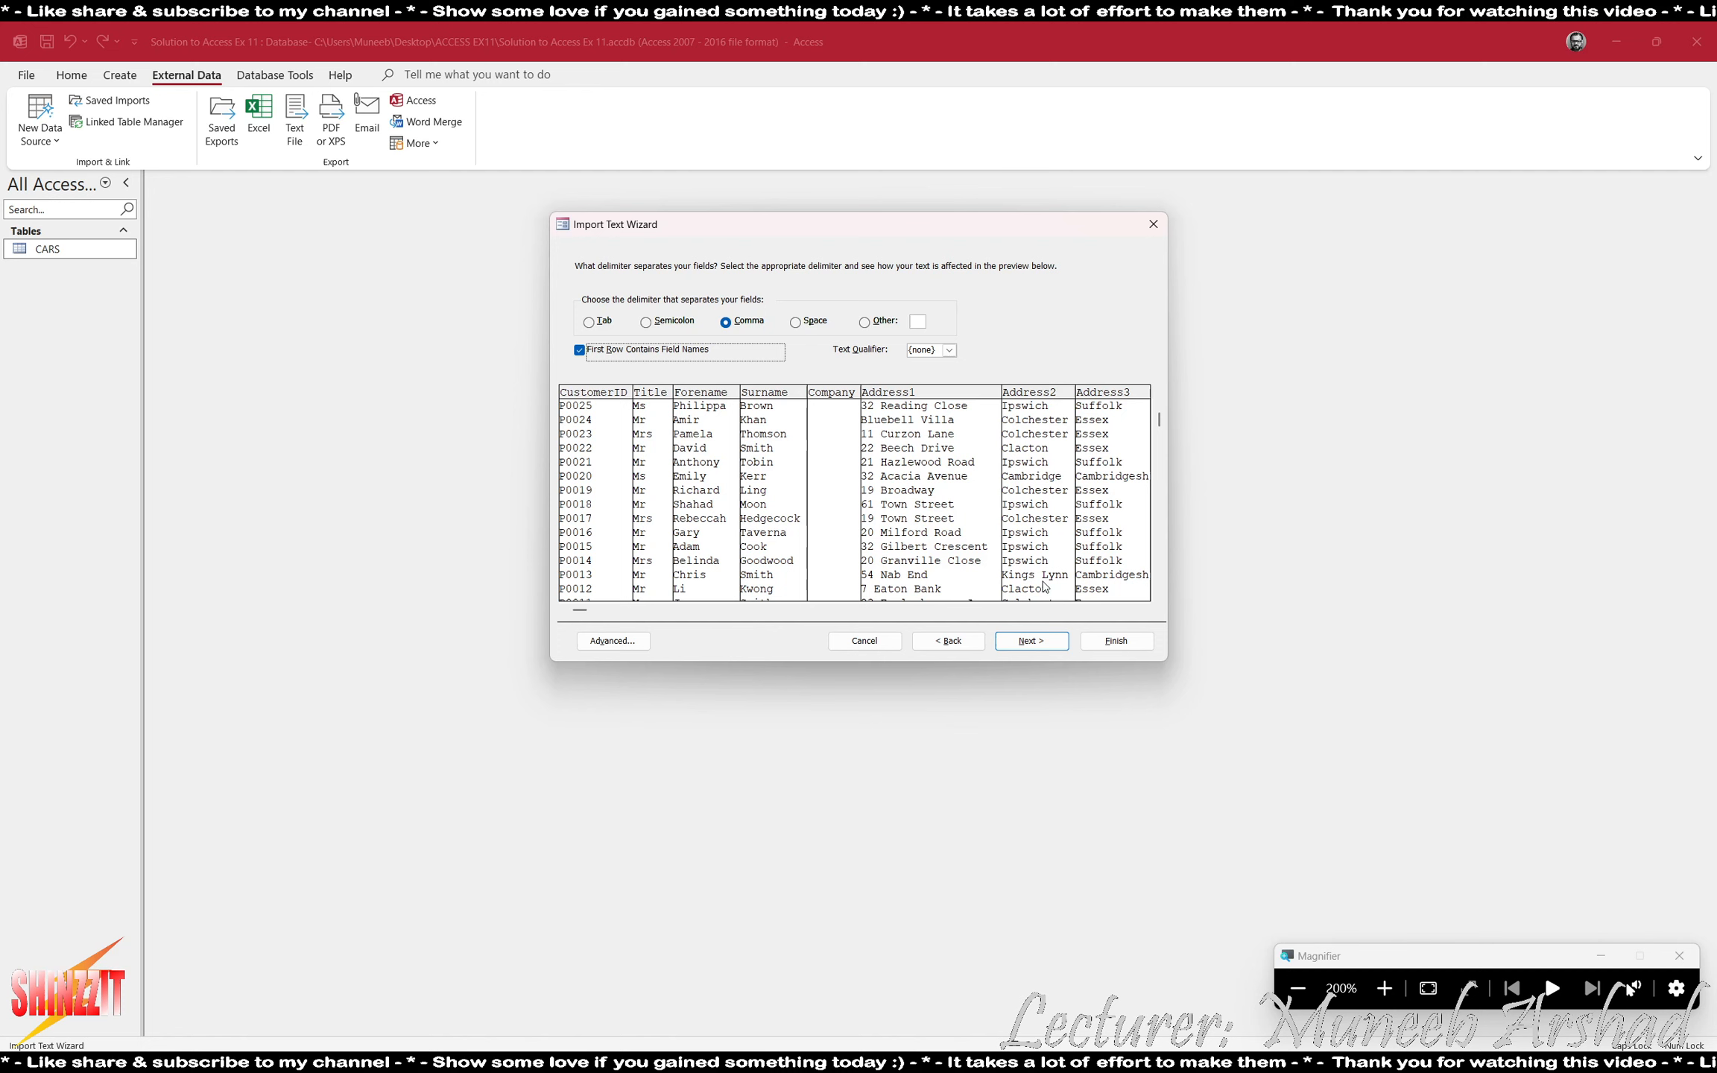
left_click(1141, 612)
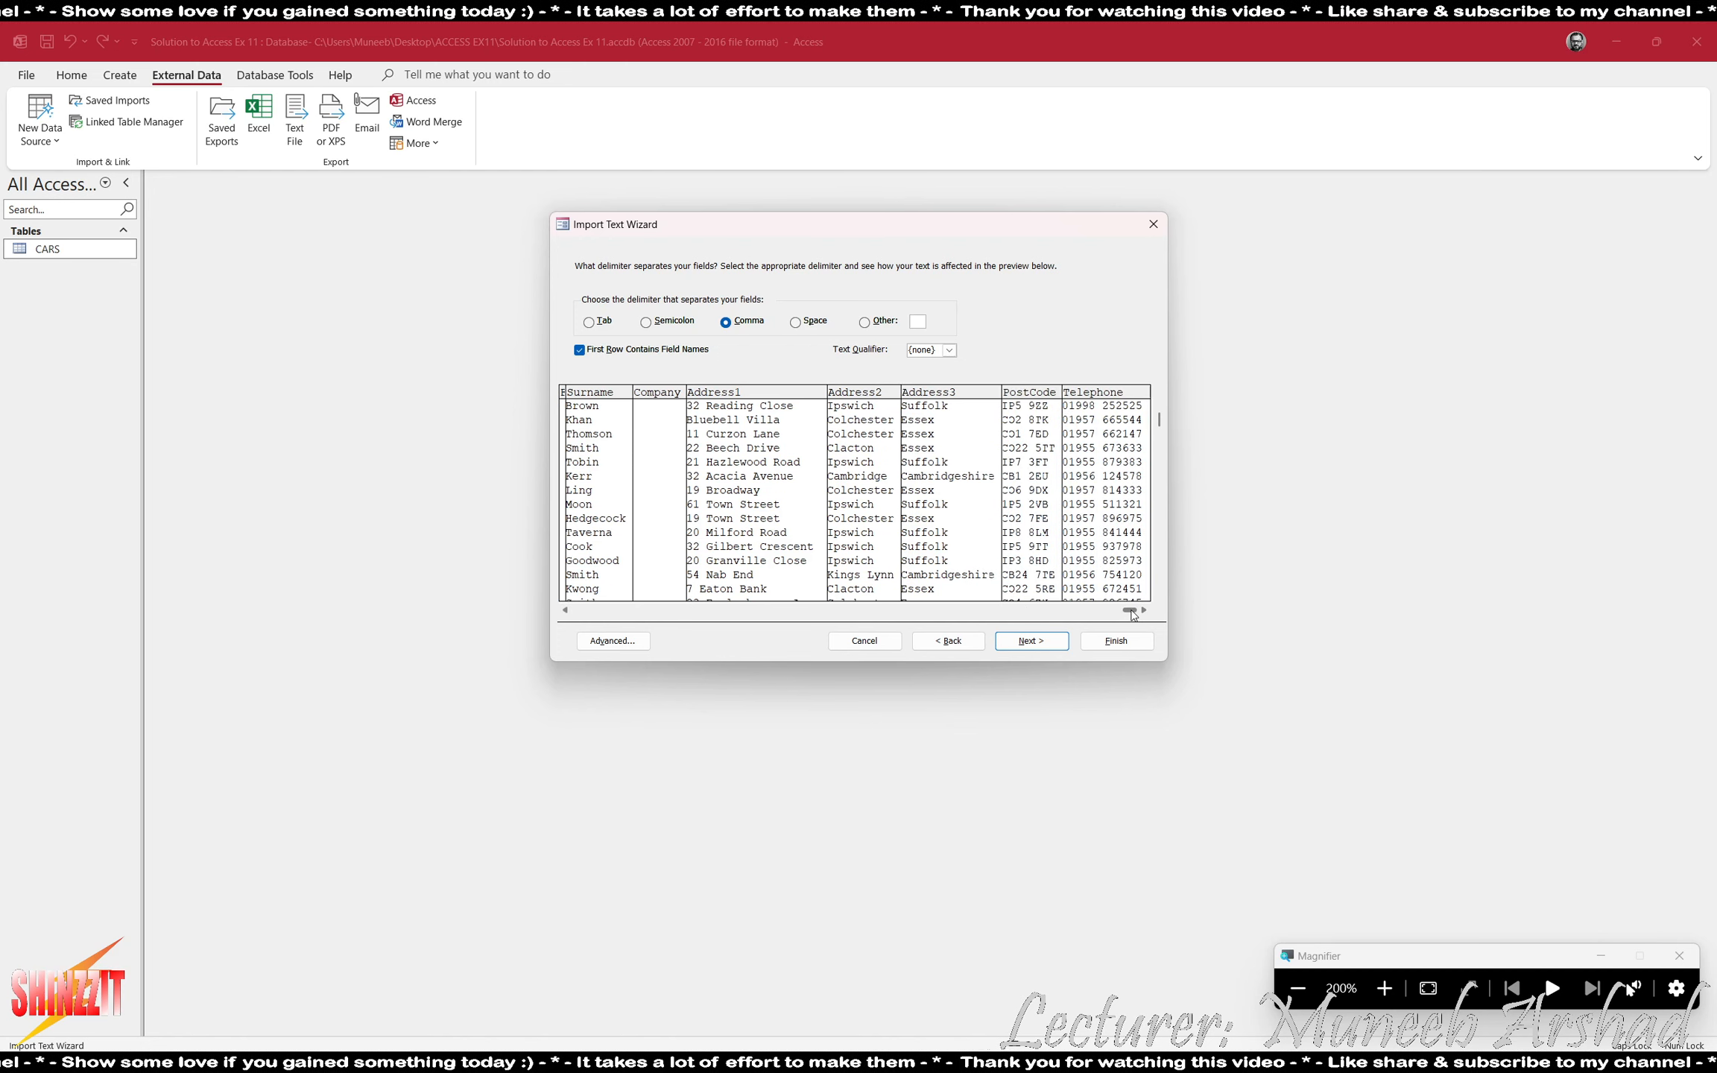
left_click(1031, 641)
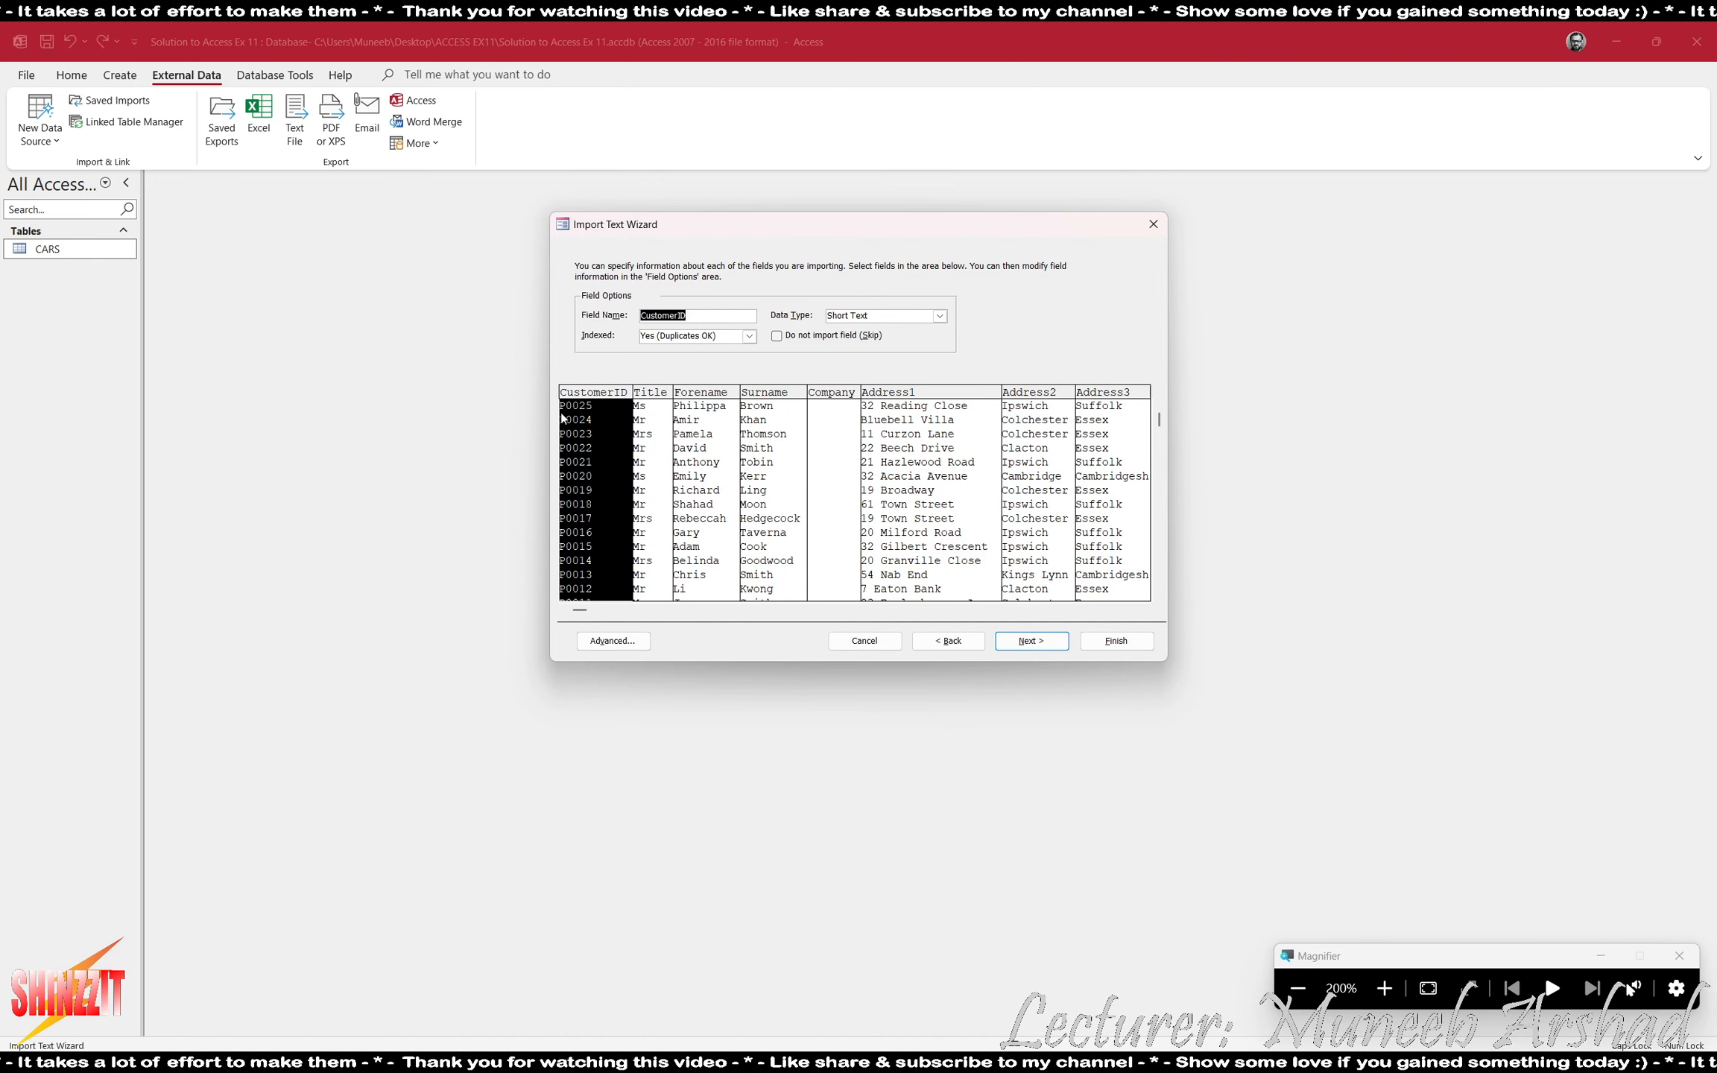
- Review the name and data type of each JXCust field from Title to Telephone in the import preview
left_click(652, 448)
left_click(692, 447)
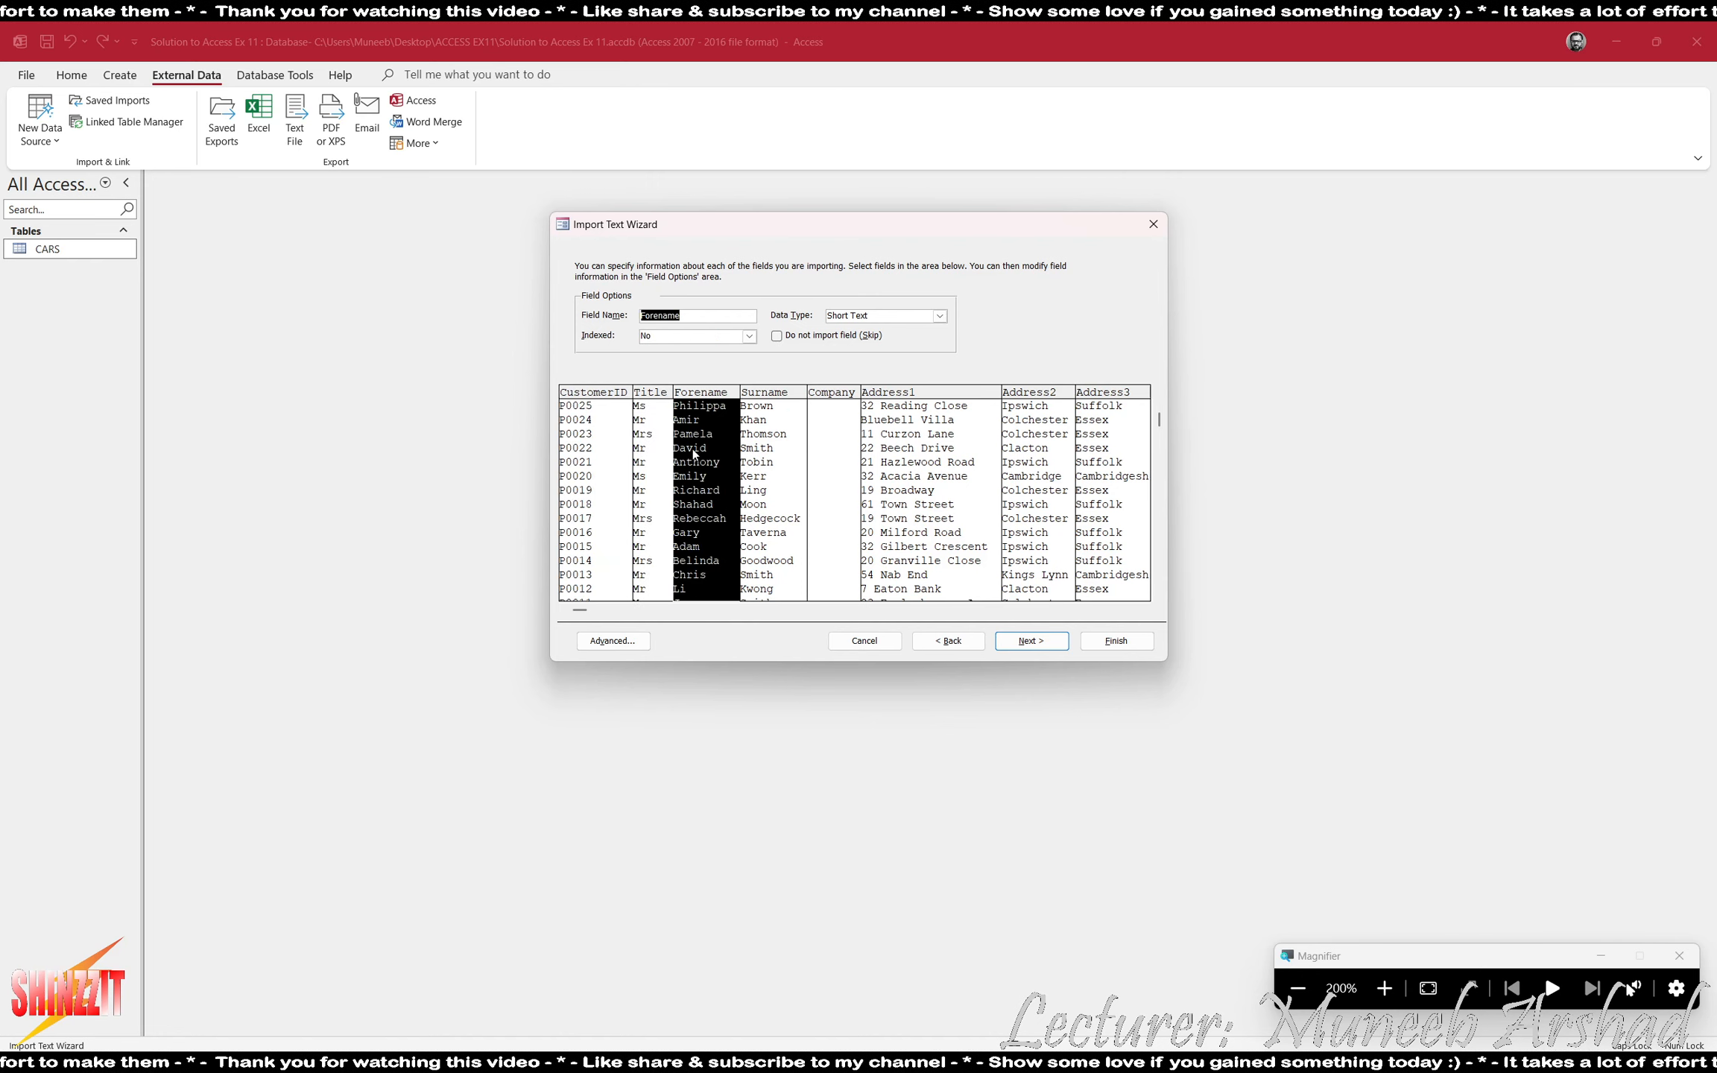
left_click(797, 466)
left_click(833, 505)
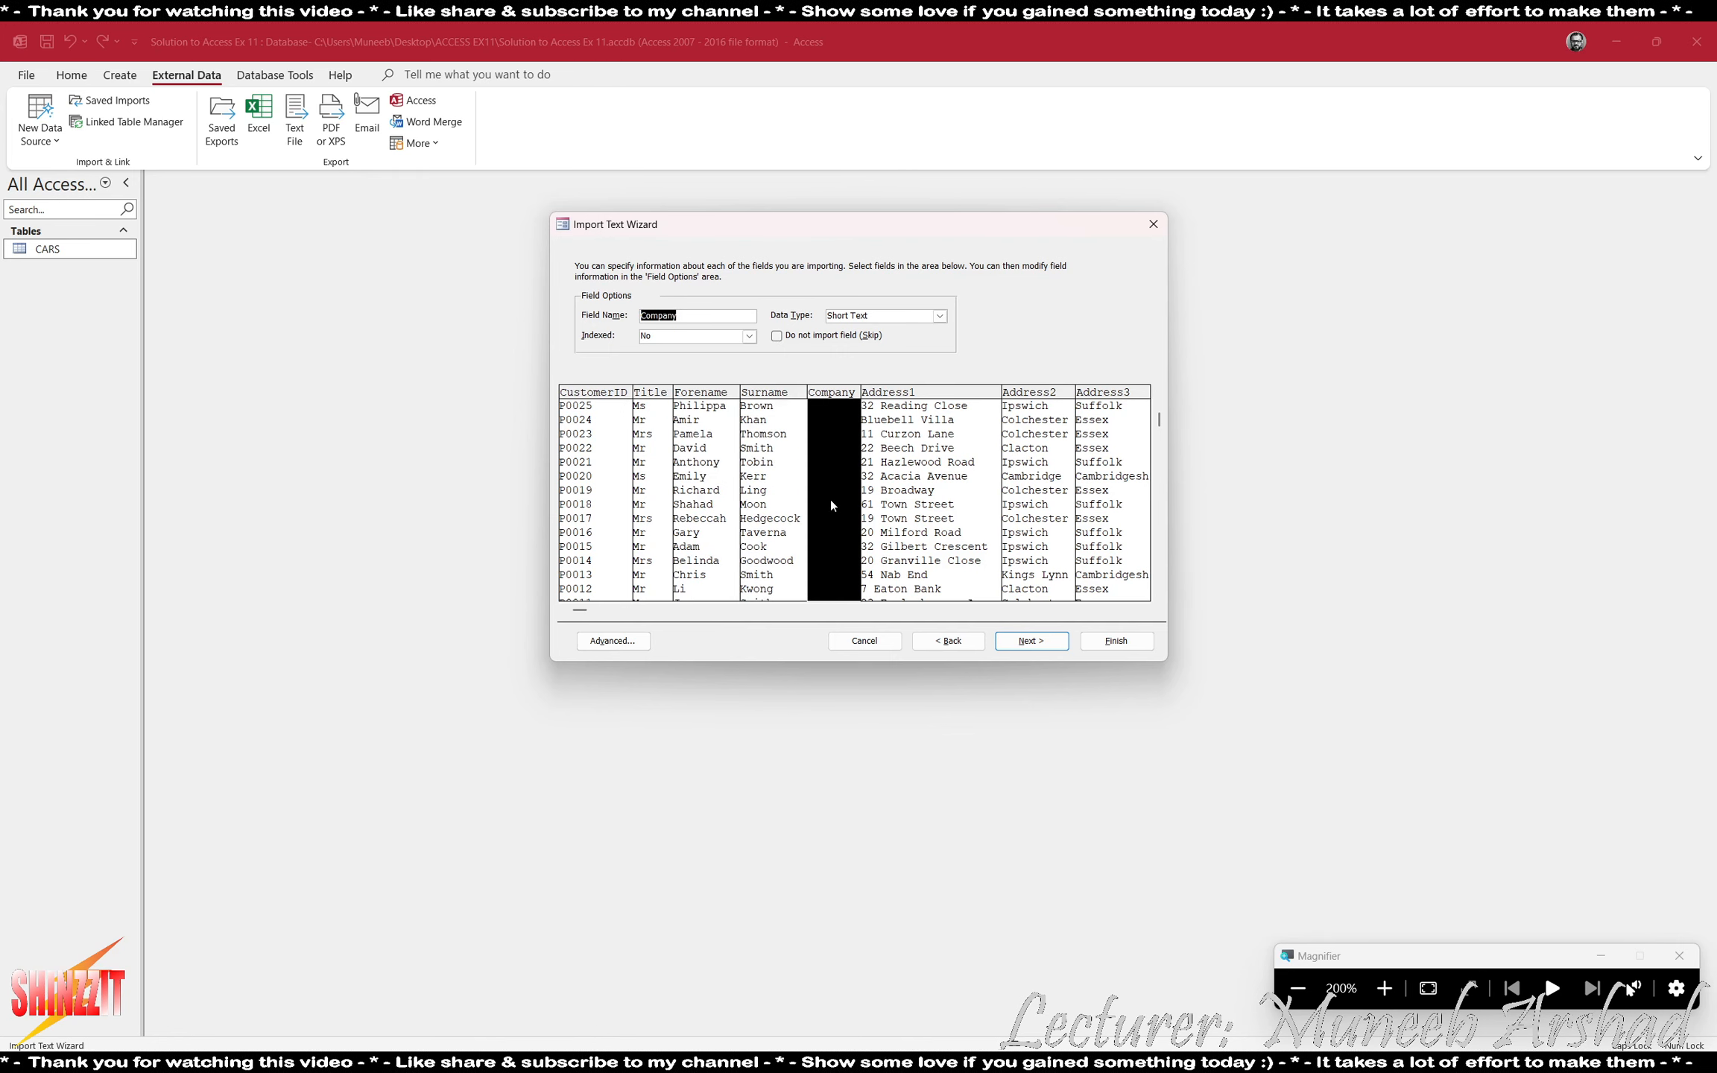
left_click(909, 473)
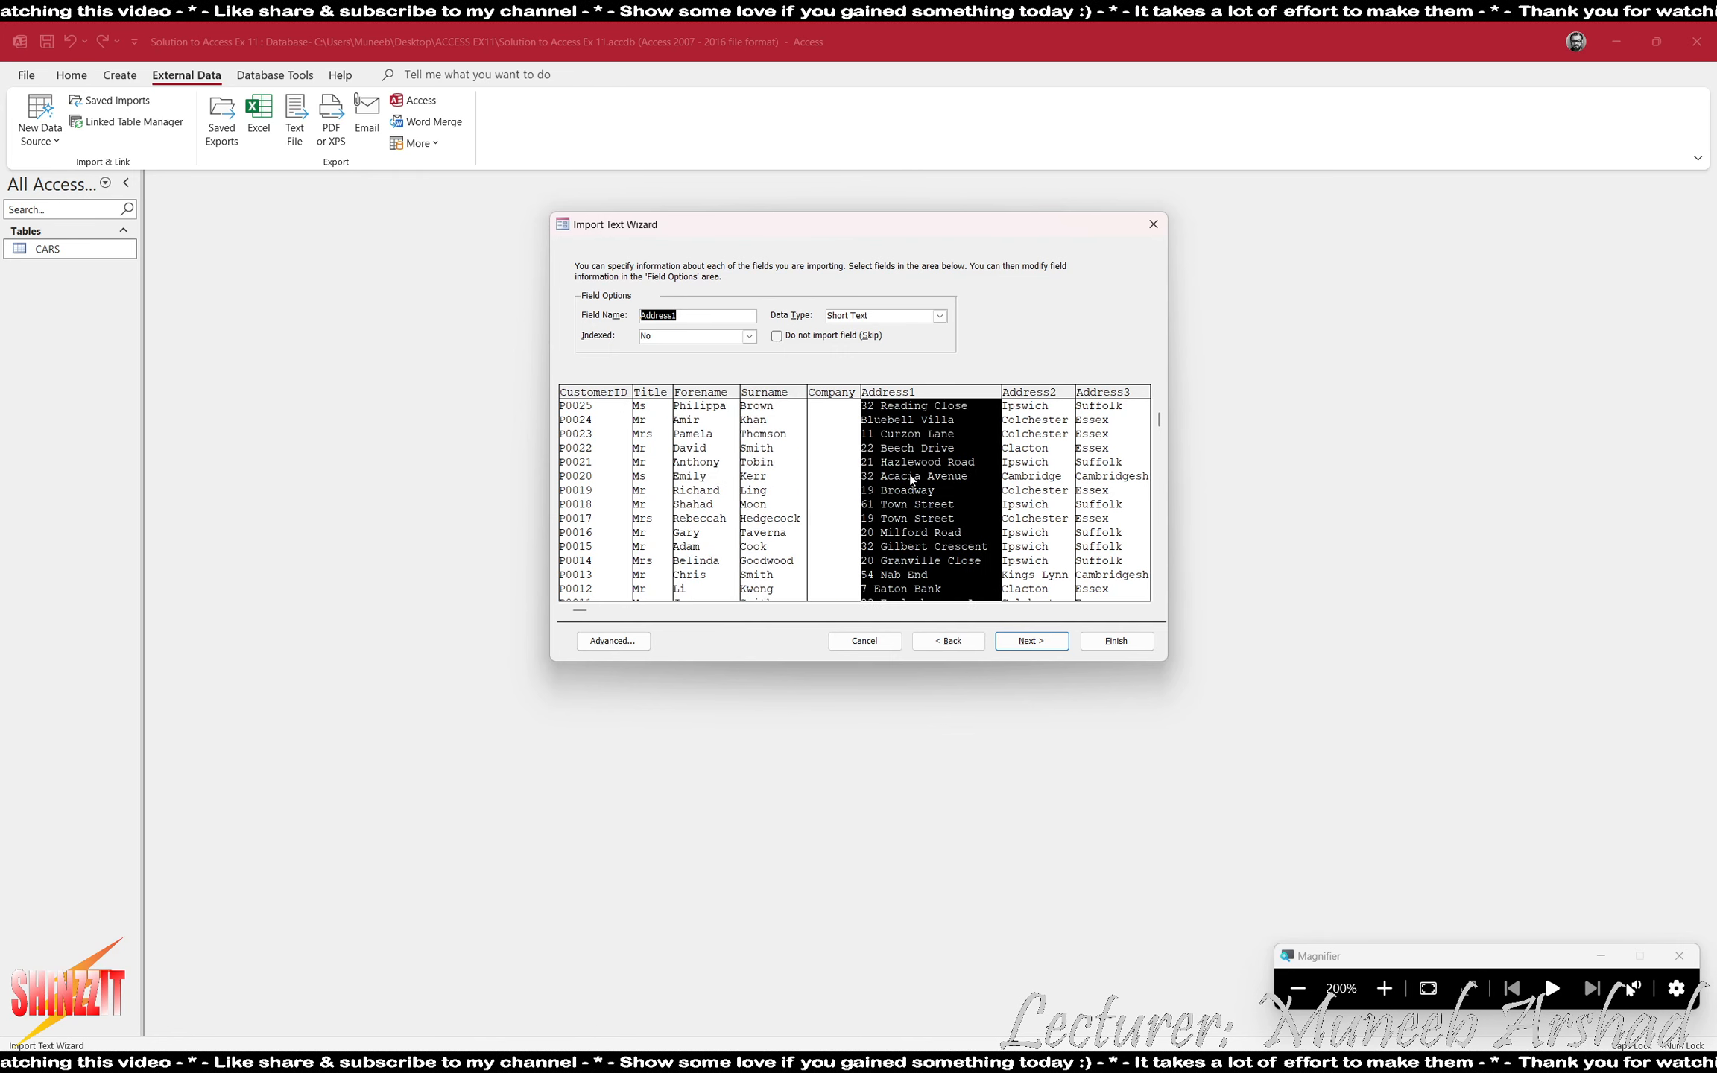
left_click(1038, 496)
left_click(1106, 489)
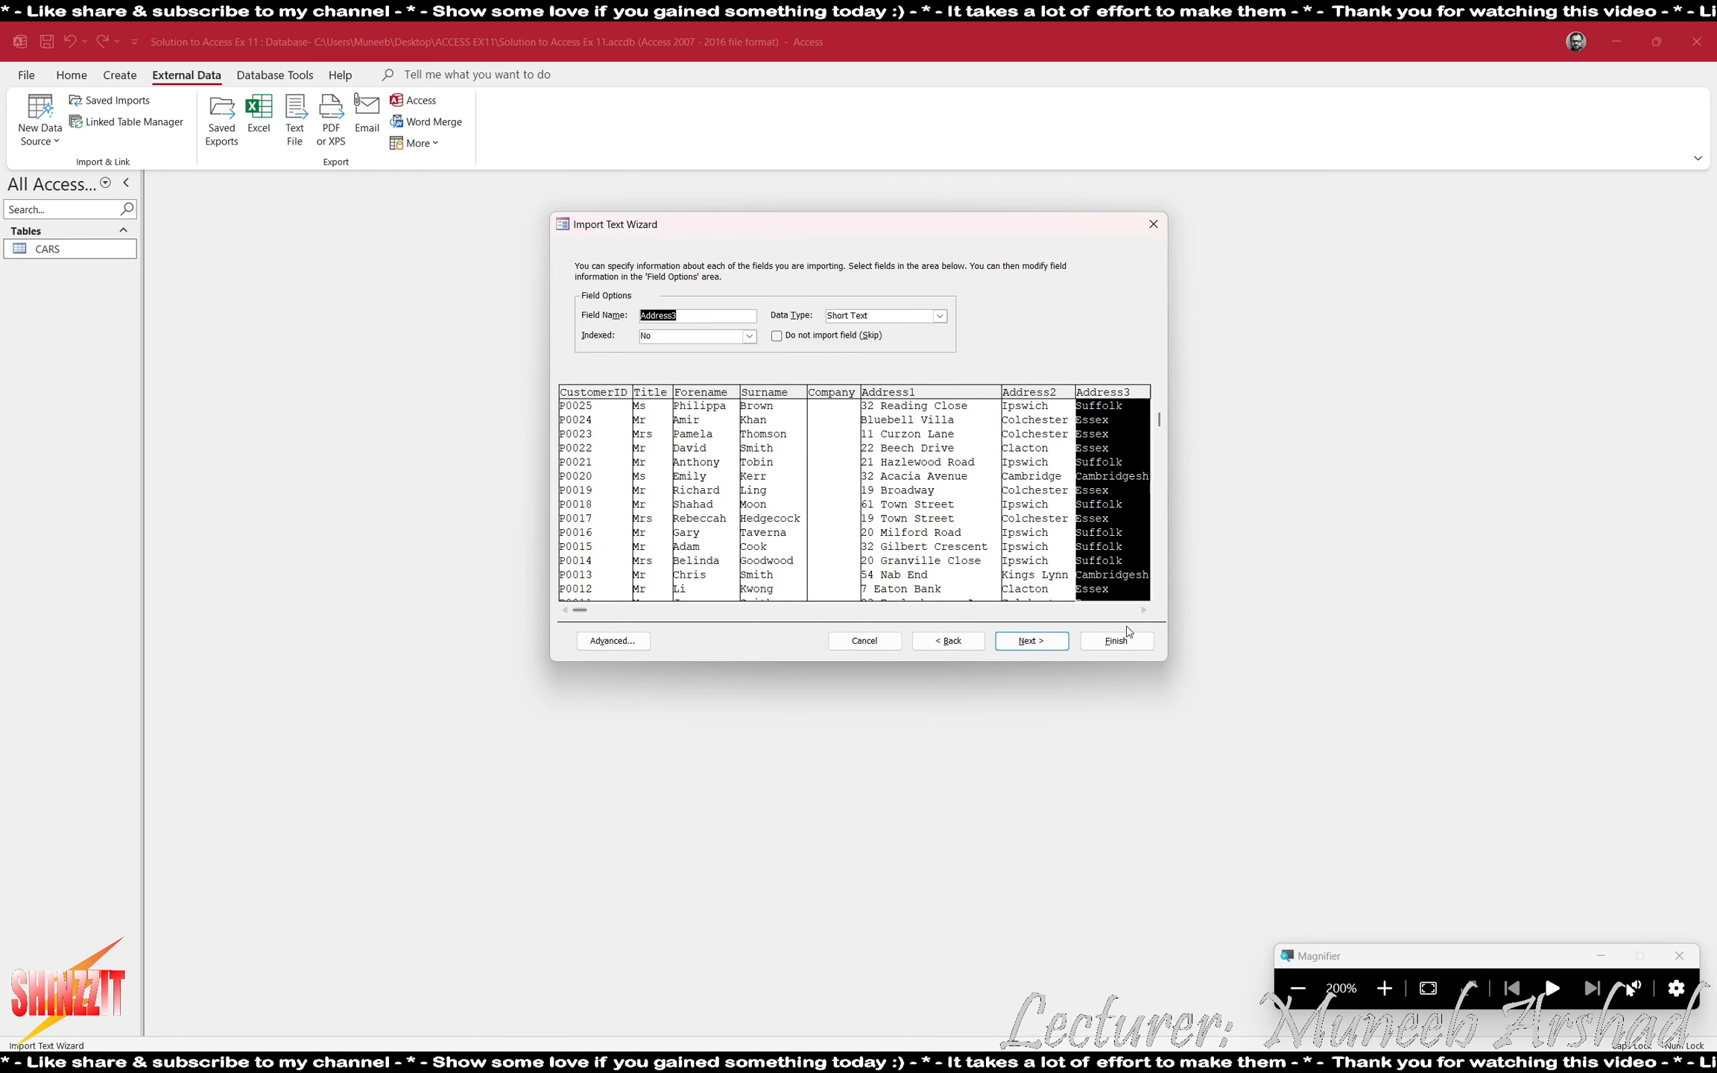
scroll(1005, 430, "right", 3)
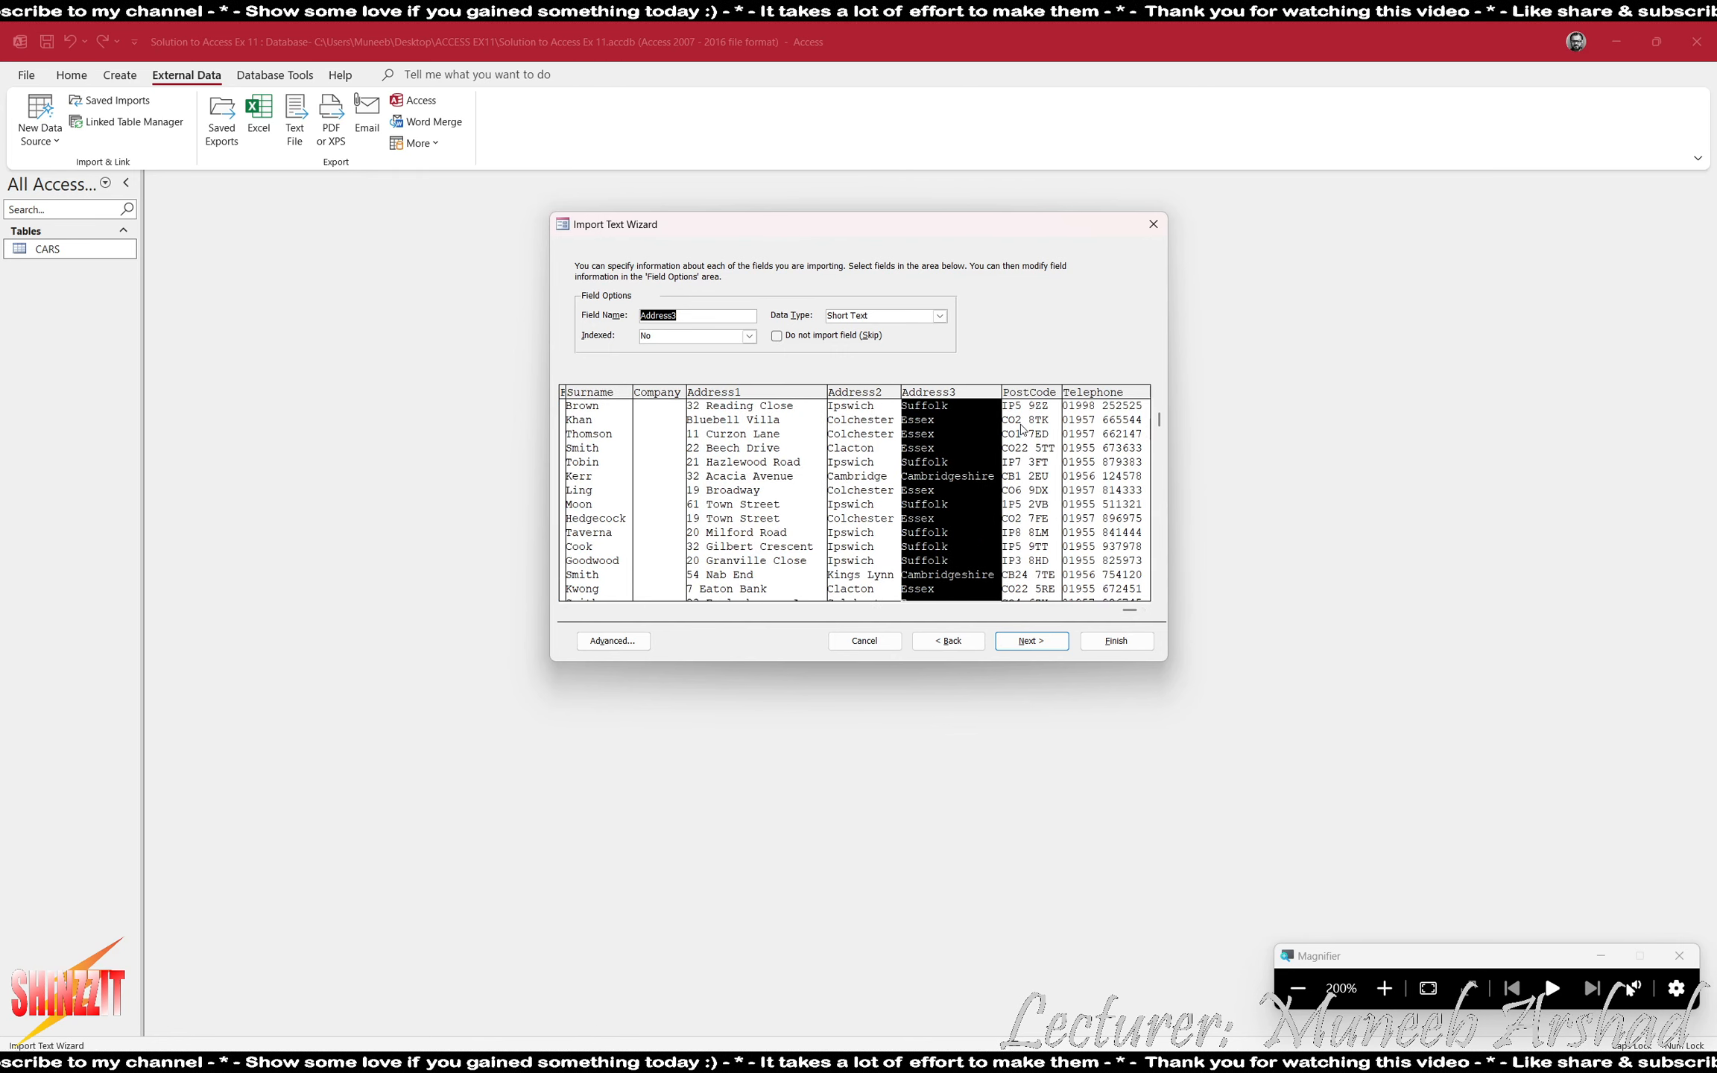
left_click(1021, 425)
left_click(1100, 450)
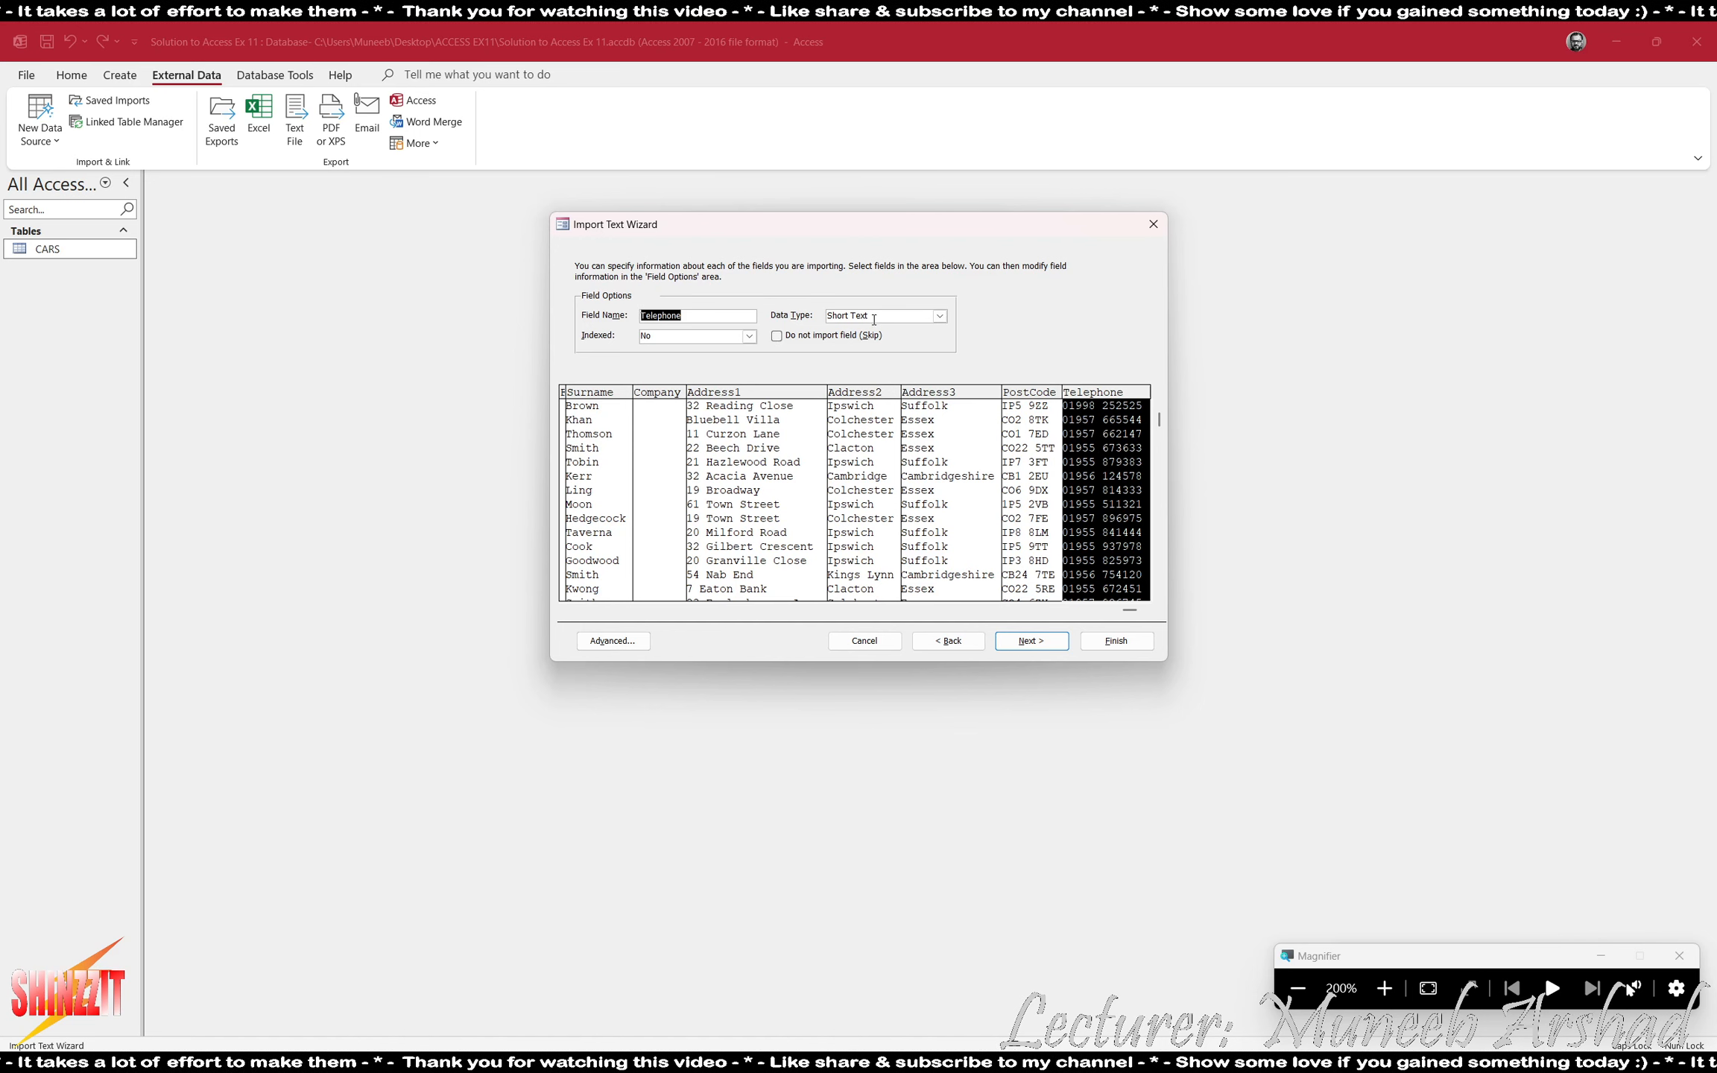
left_click(823, 315)
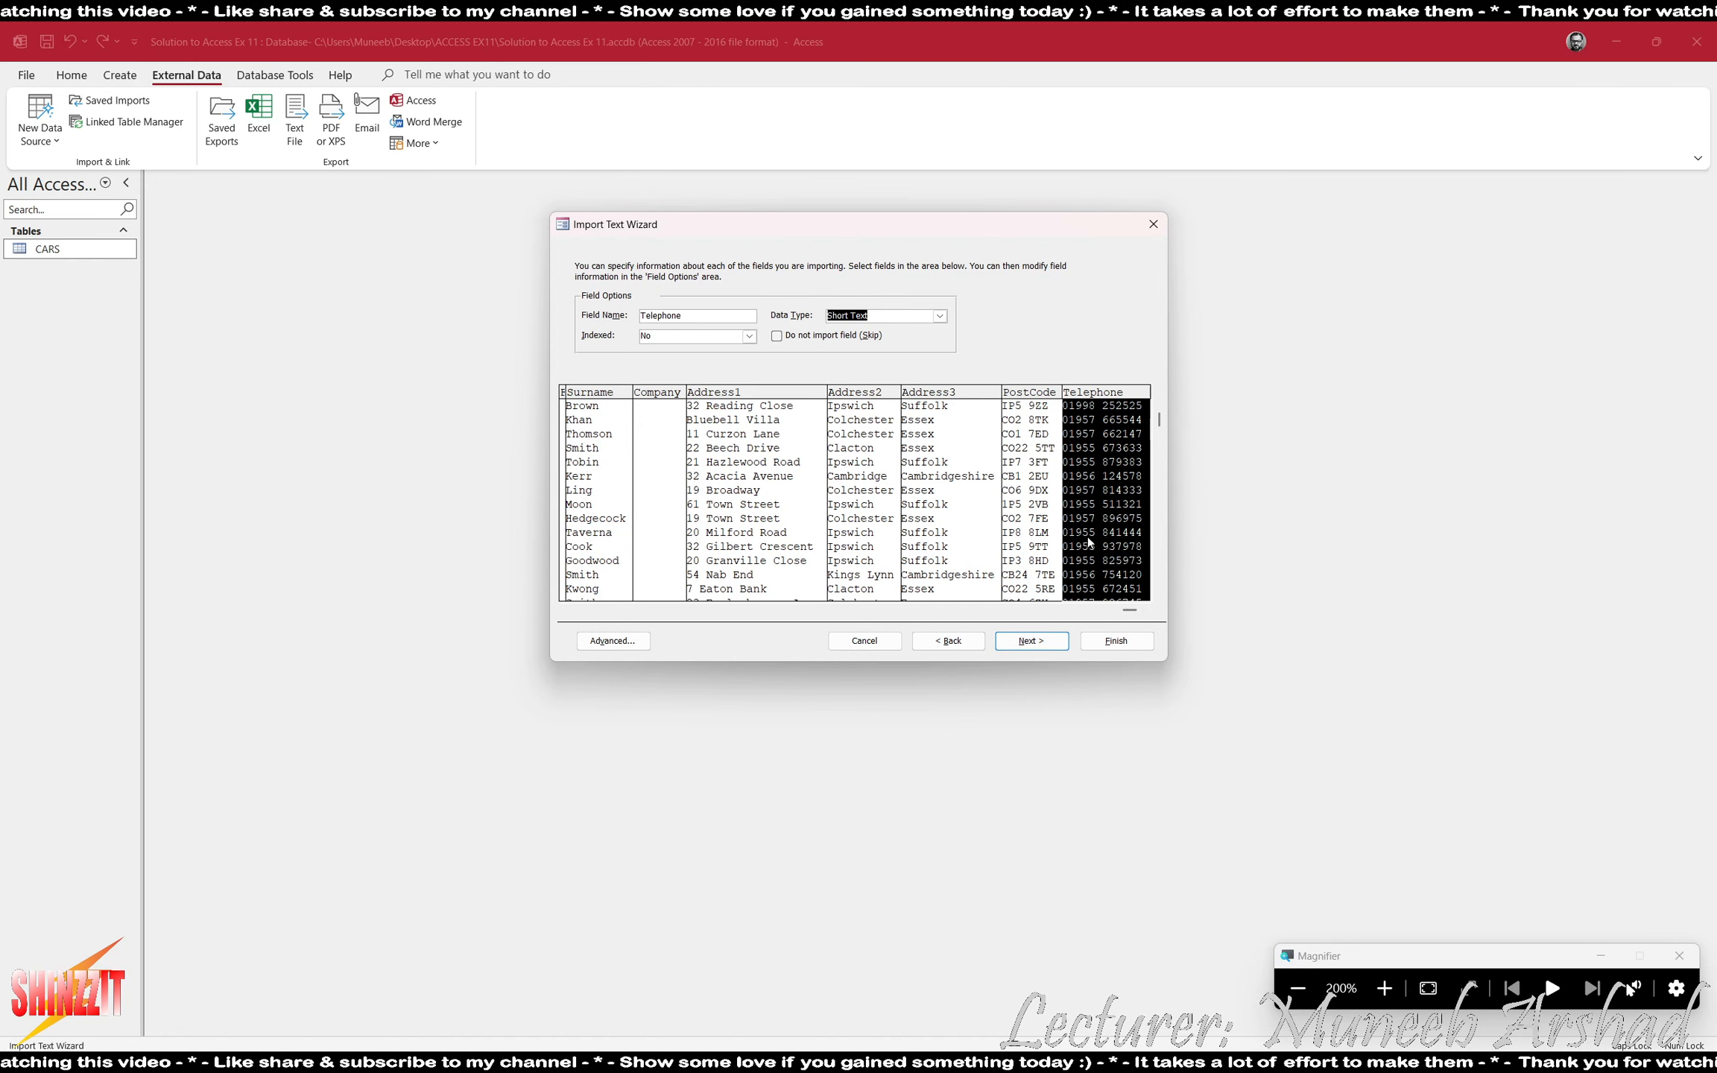
- Choose CustomerID as the new table's own primary key and continue to the table naming page
left_click(1046, 643)
left_click(745, 326)
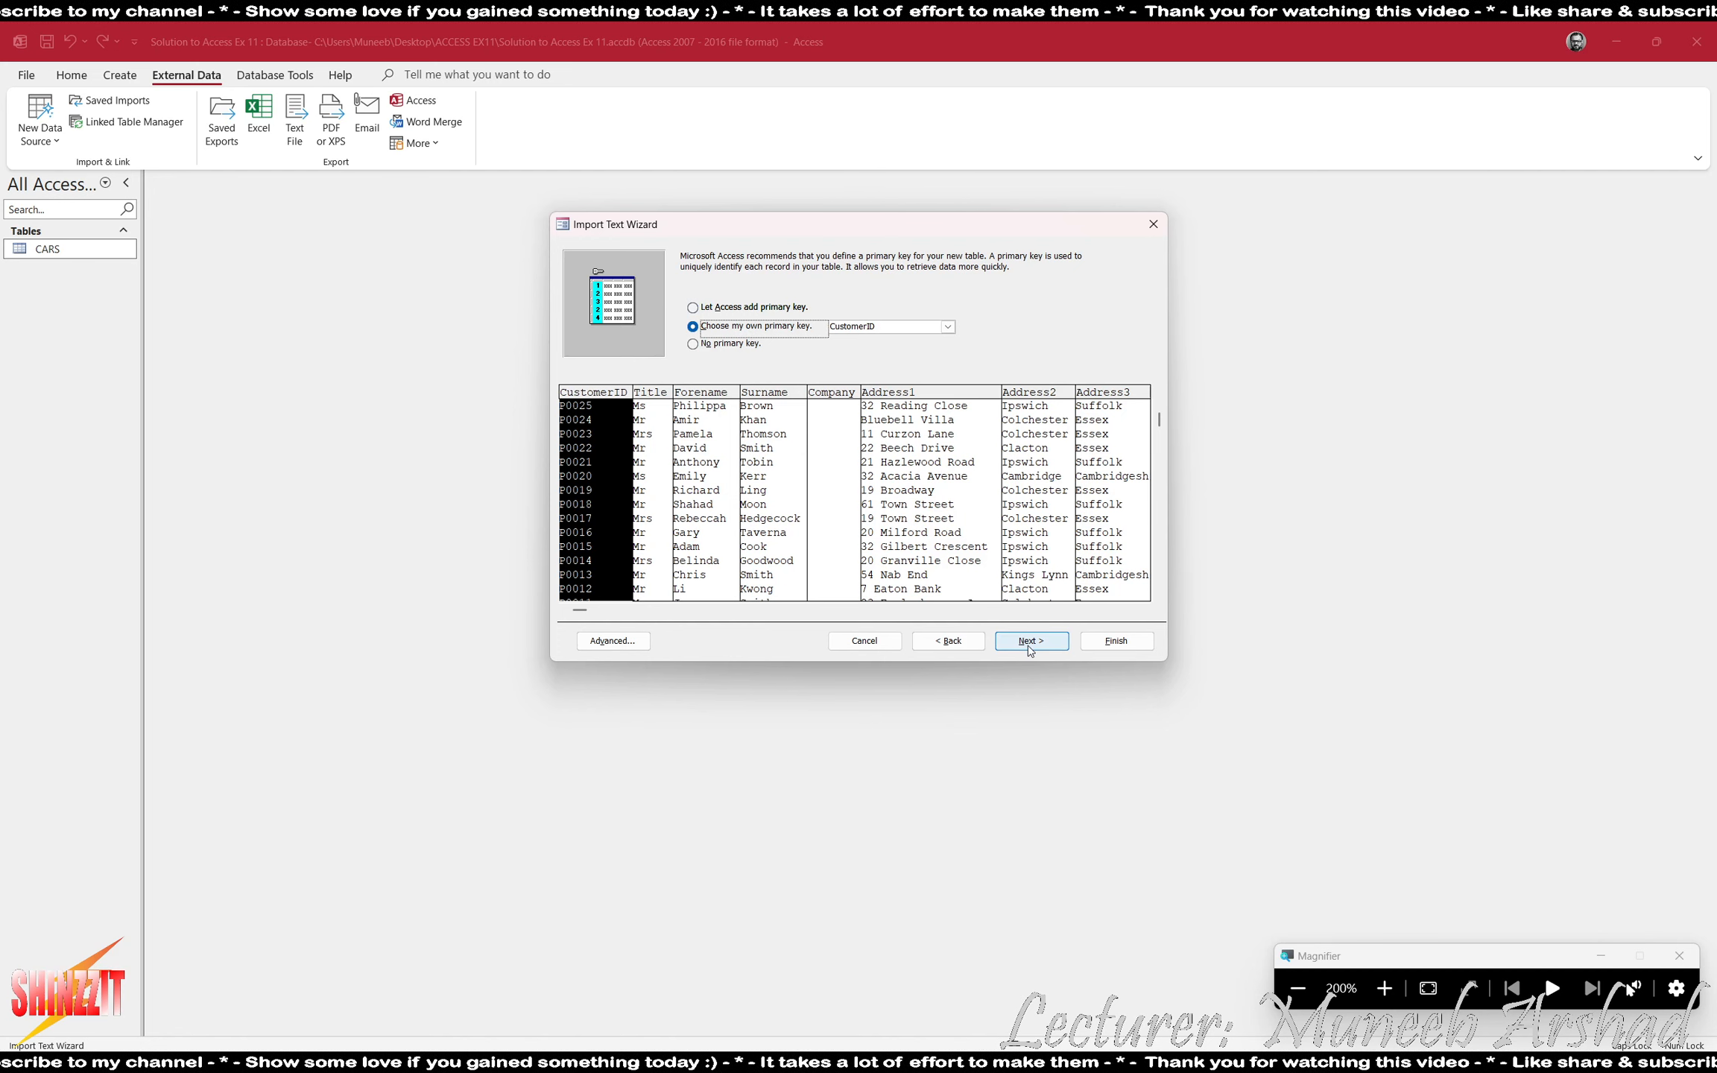
left_click(1029, 641)
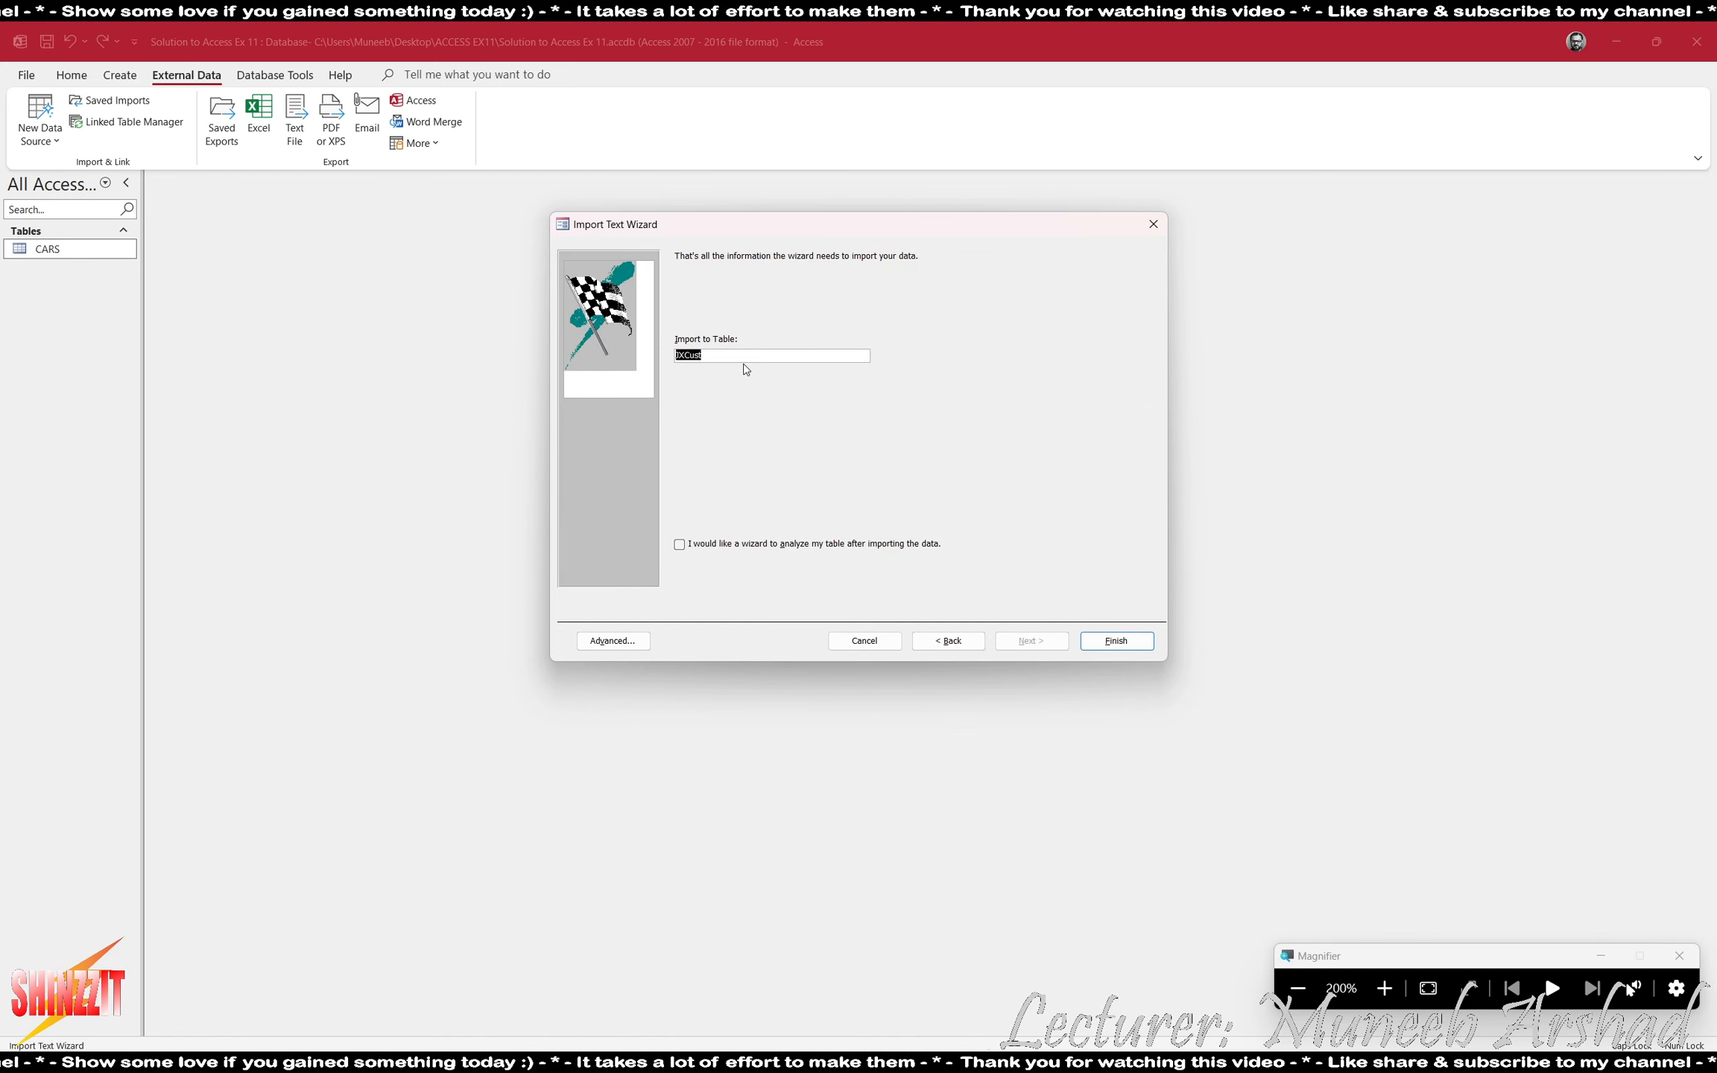
- Name the imported table CUSTOMERS and finish the import without saving the import steps
type("CUSTOMERS")
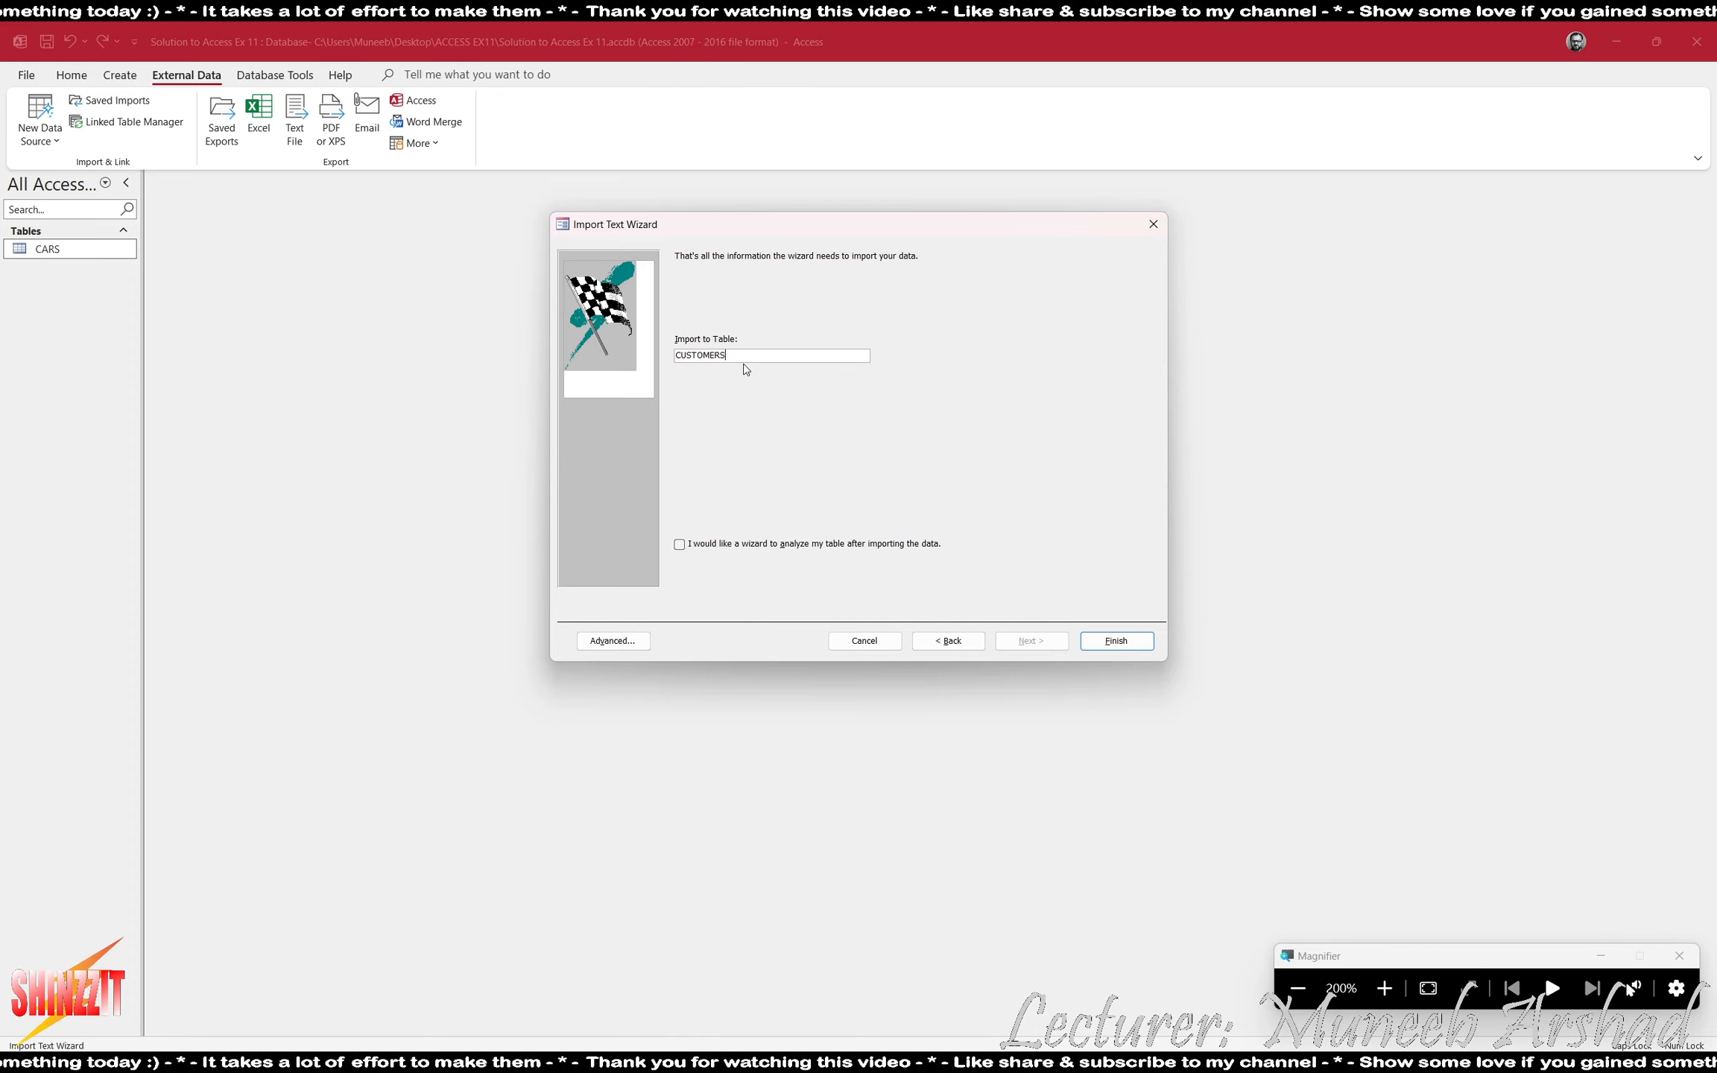
key("Return")
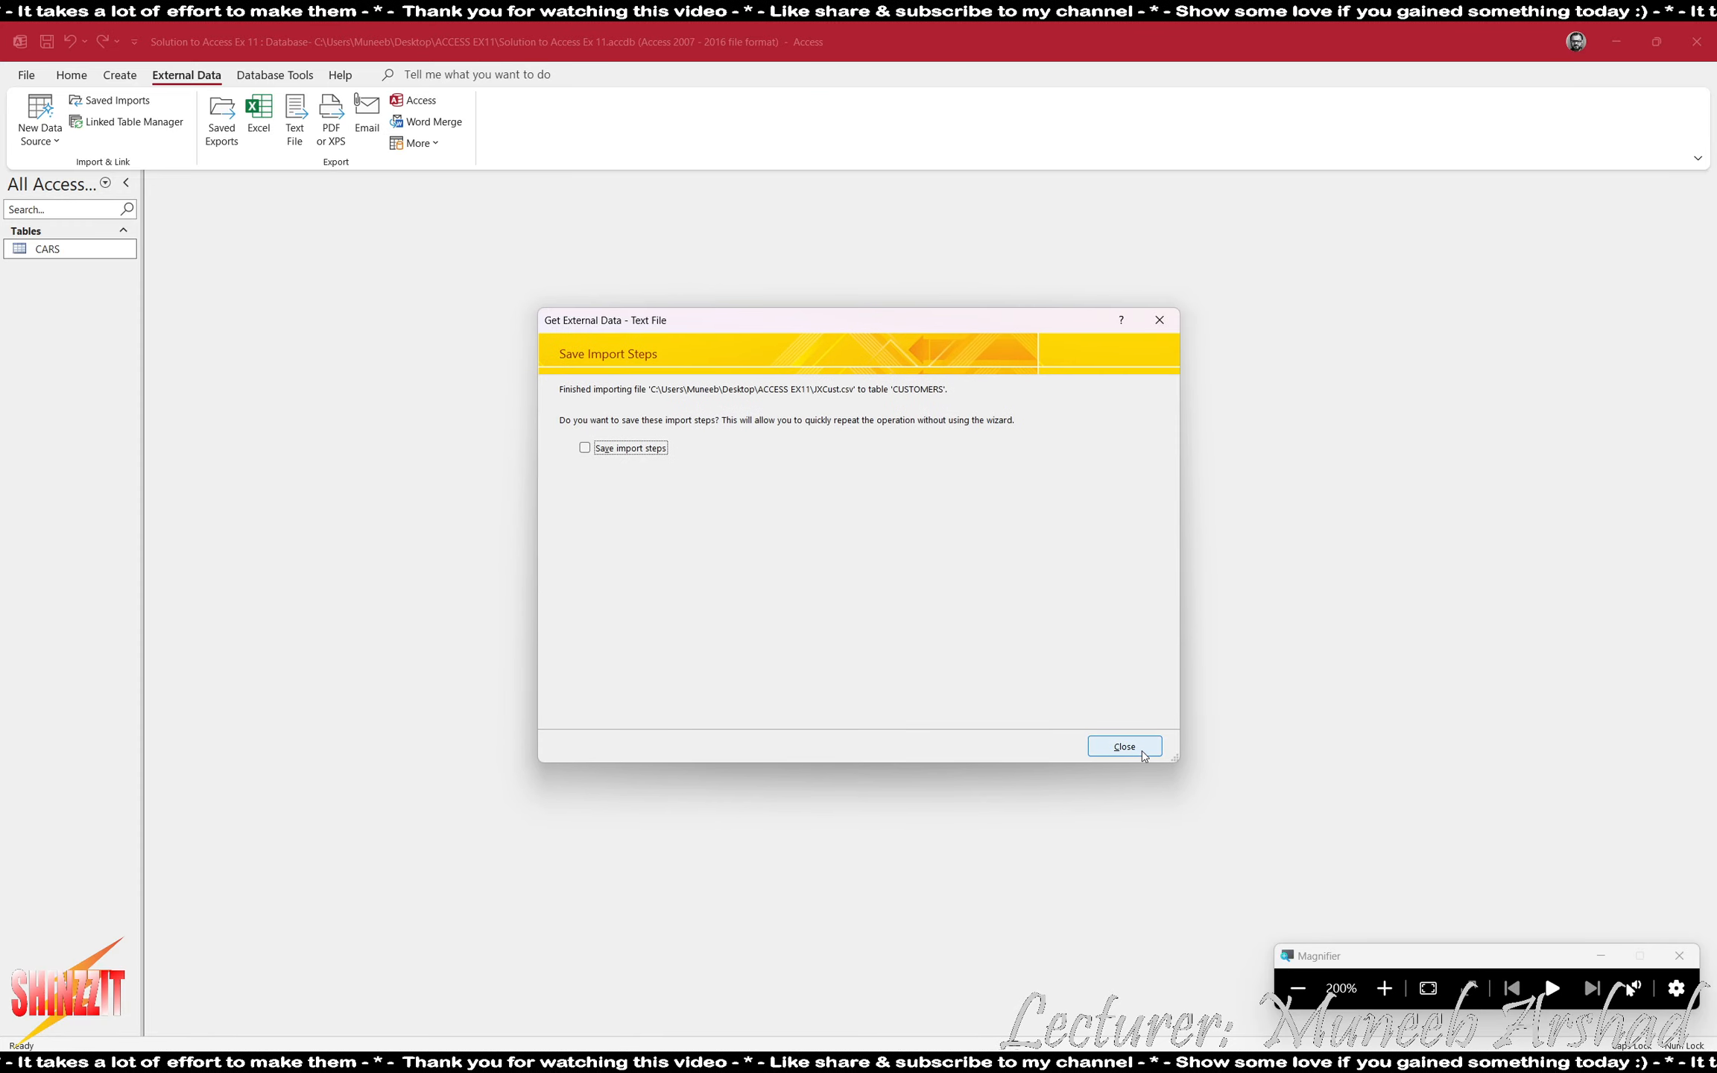
left_click(1143, 754)
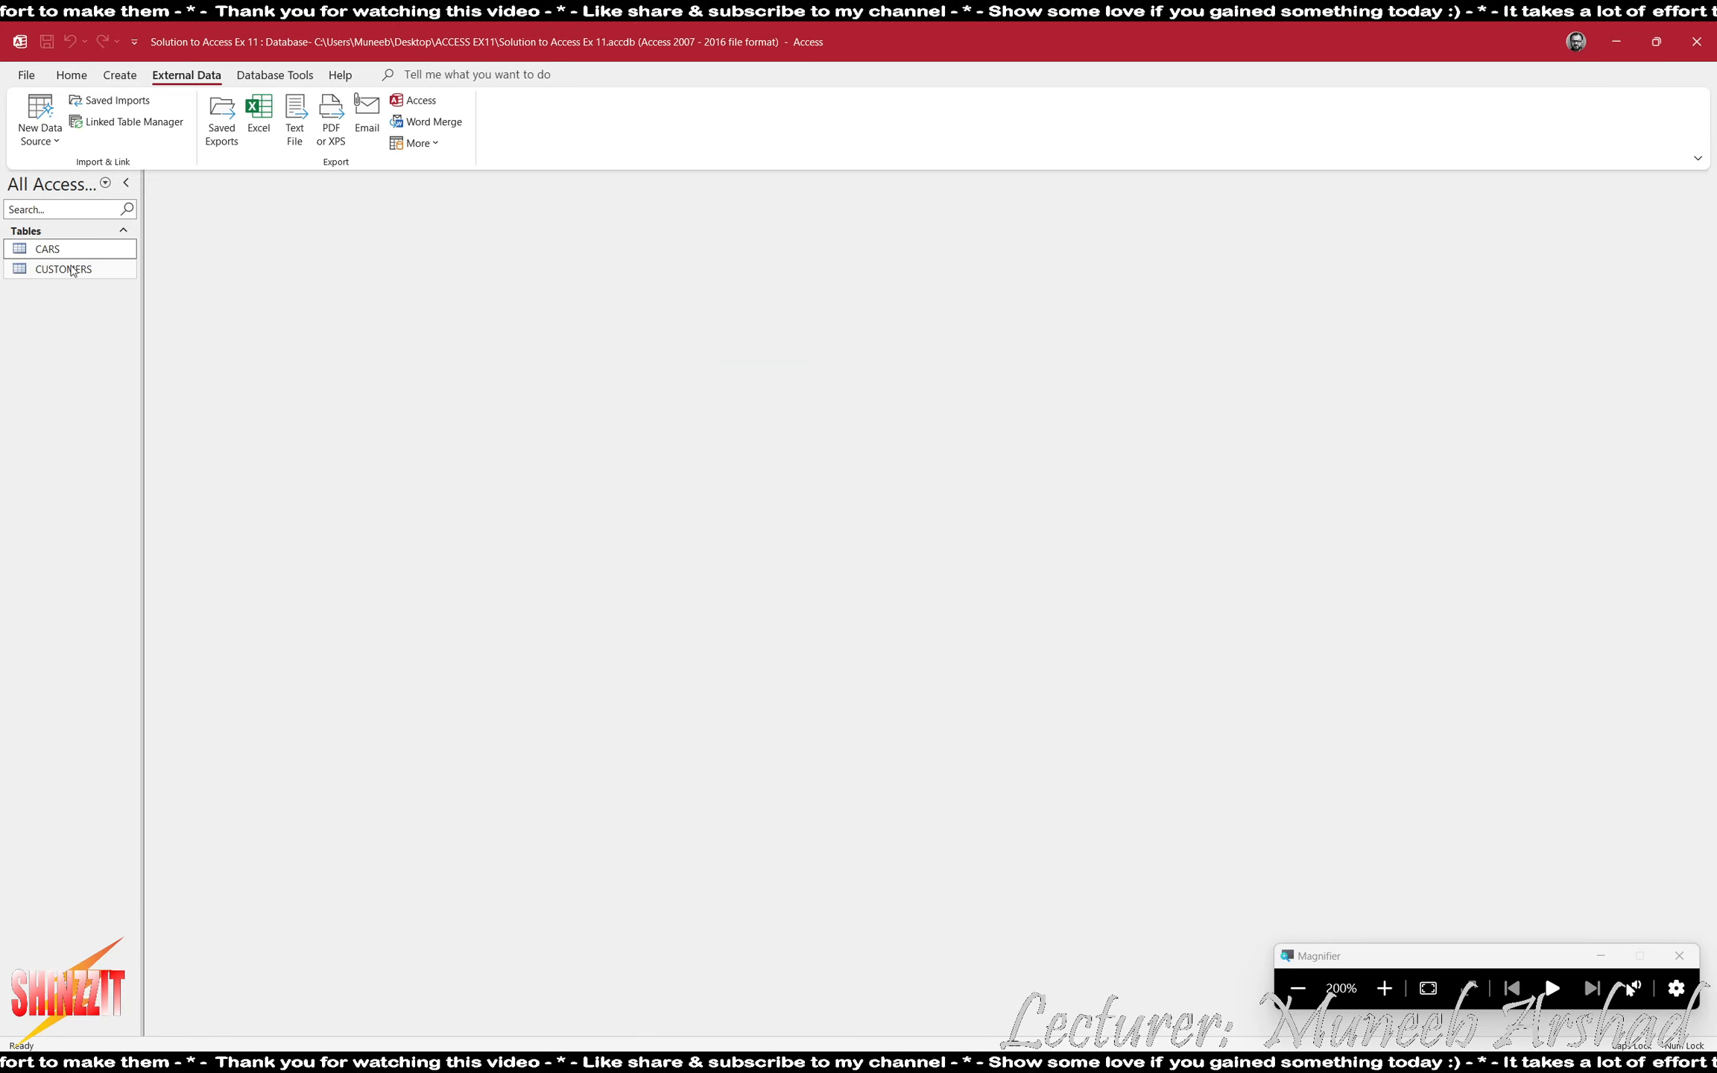
- Fit all columns of the CUSTOMERS table to their contents and close the table, saving the layout change
double_click(72, 269)
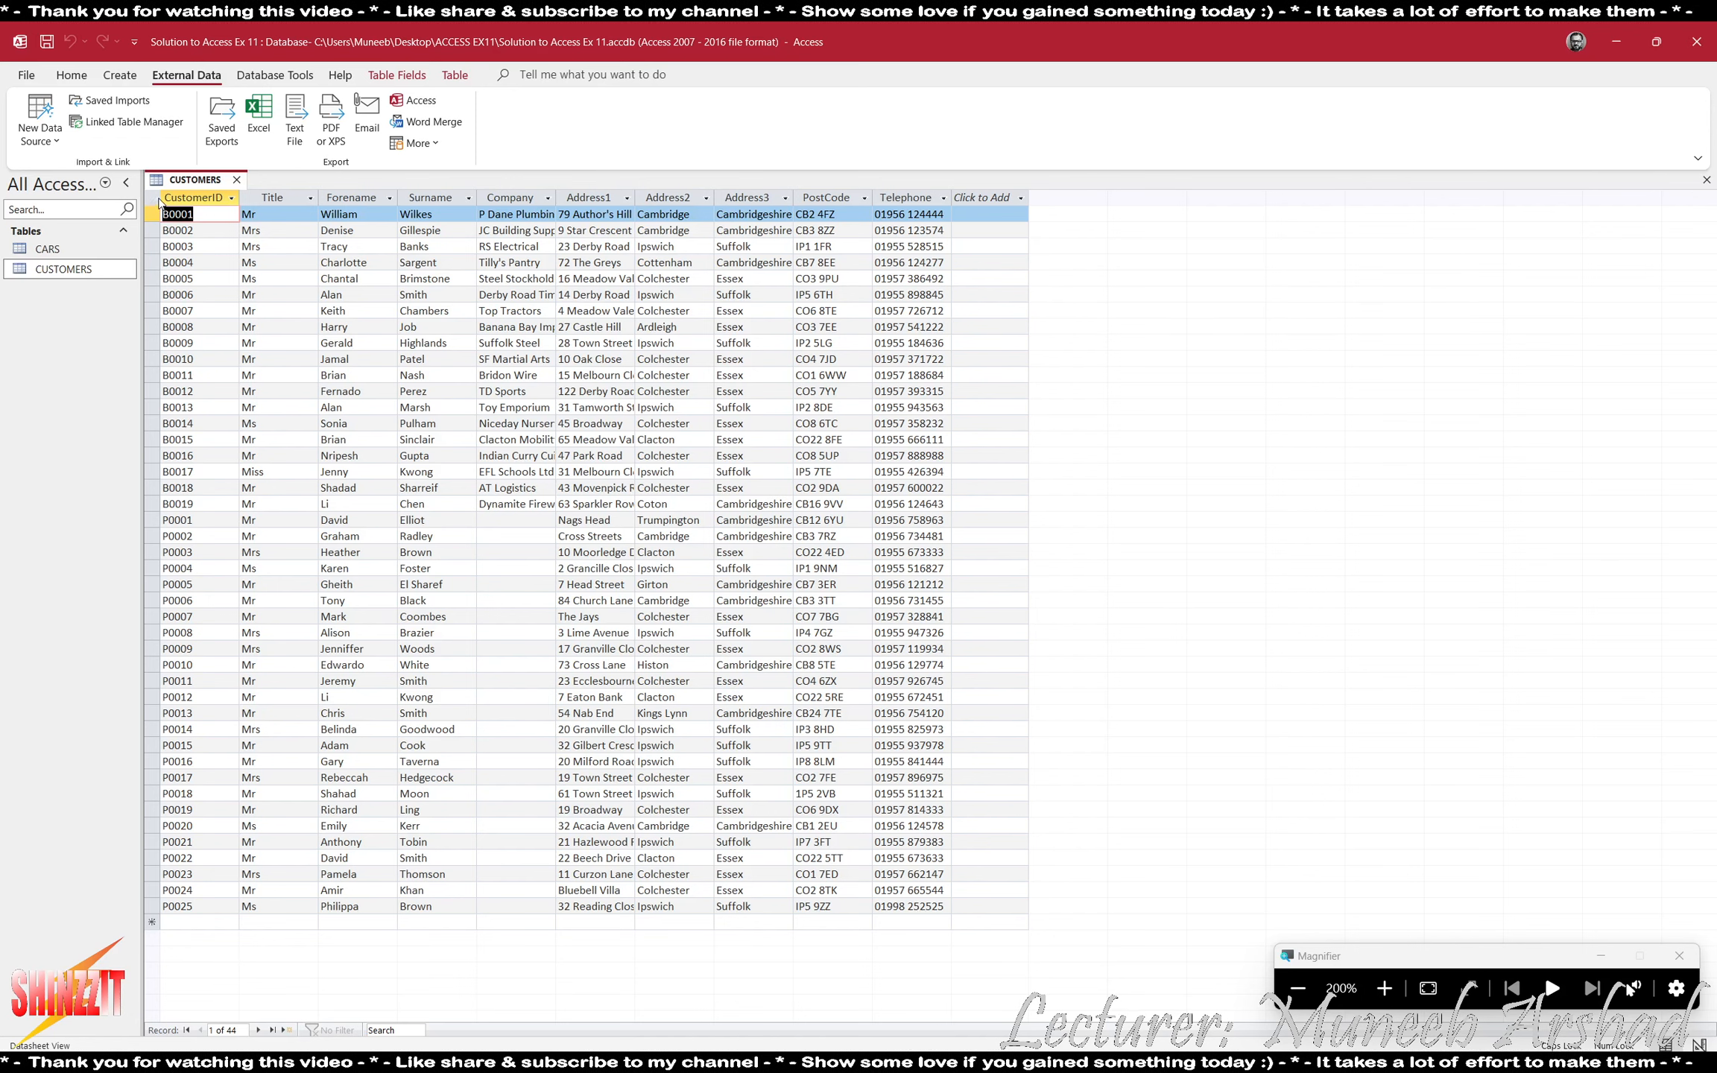
left_click(154, 199)
double_click(239, 197)
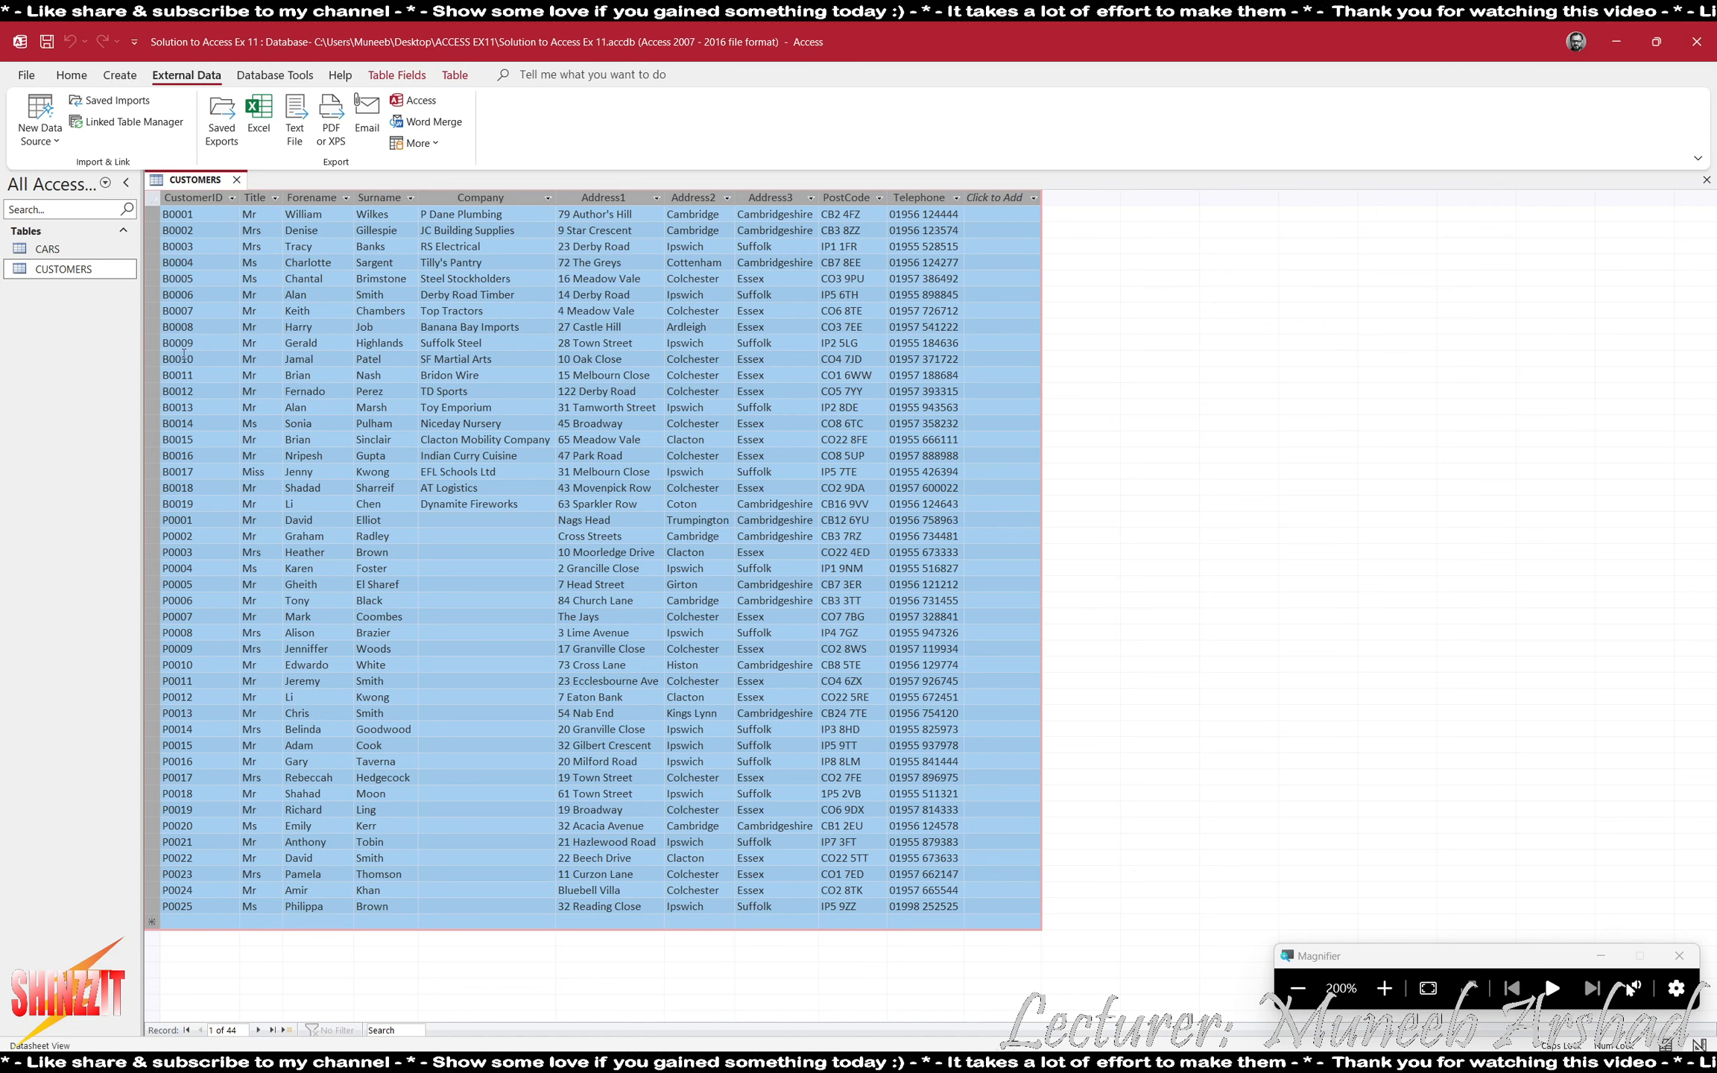
left_click(1297, 988)
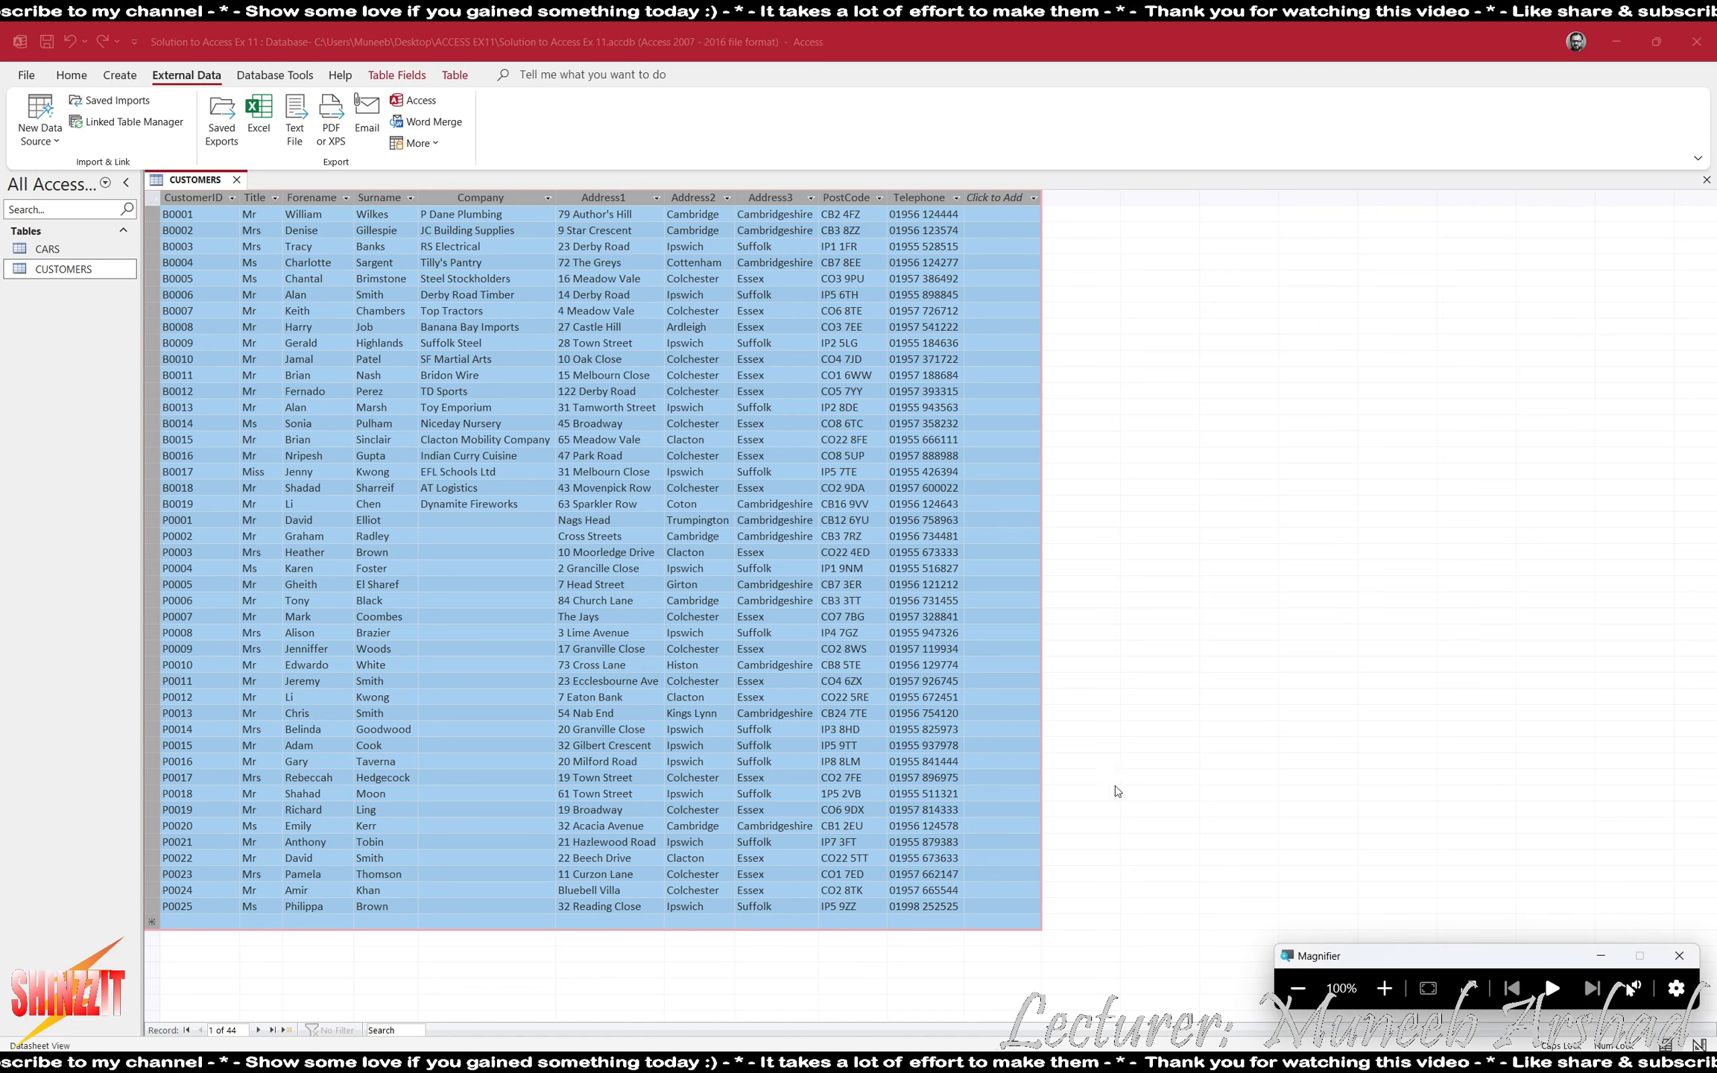
left_click(240, 183)
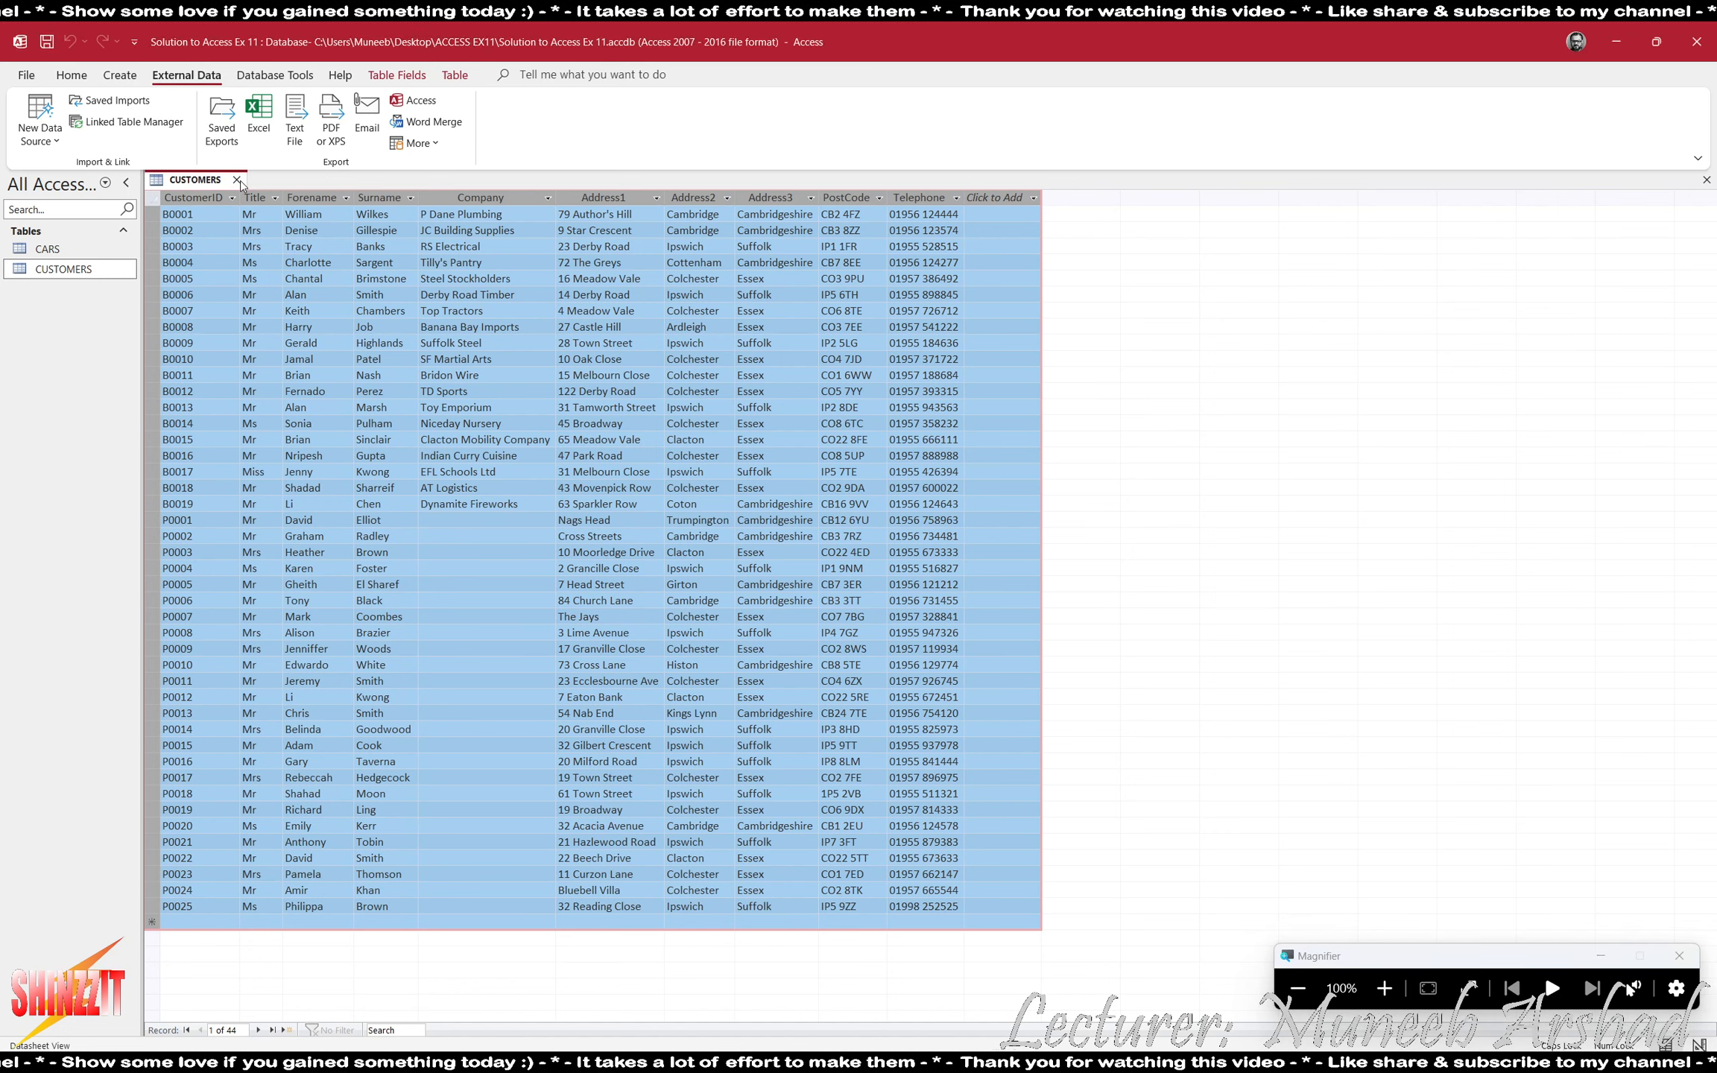
left_click(237, 180)
left_click(799, 595)
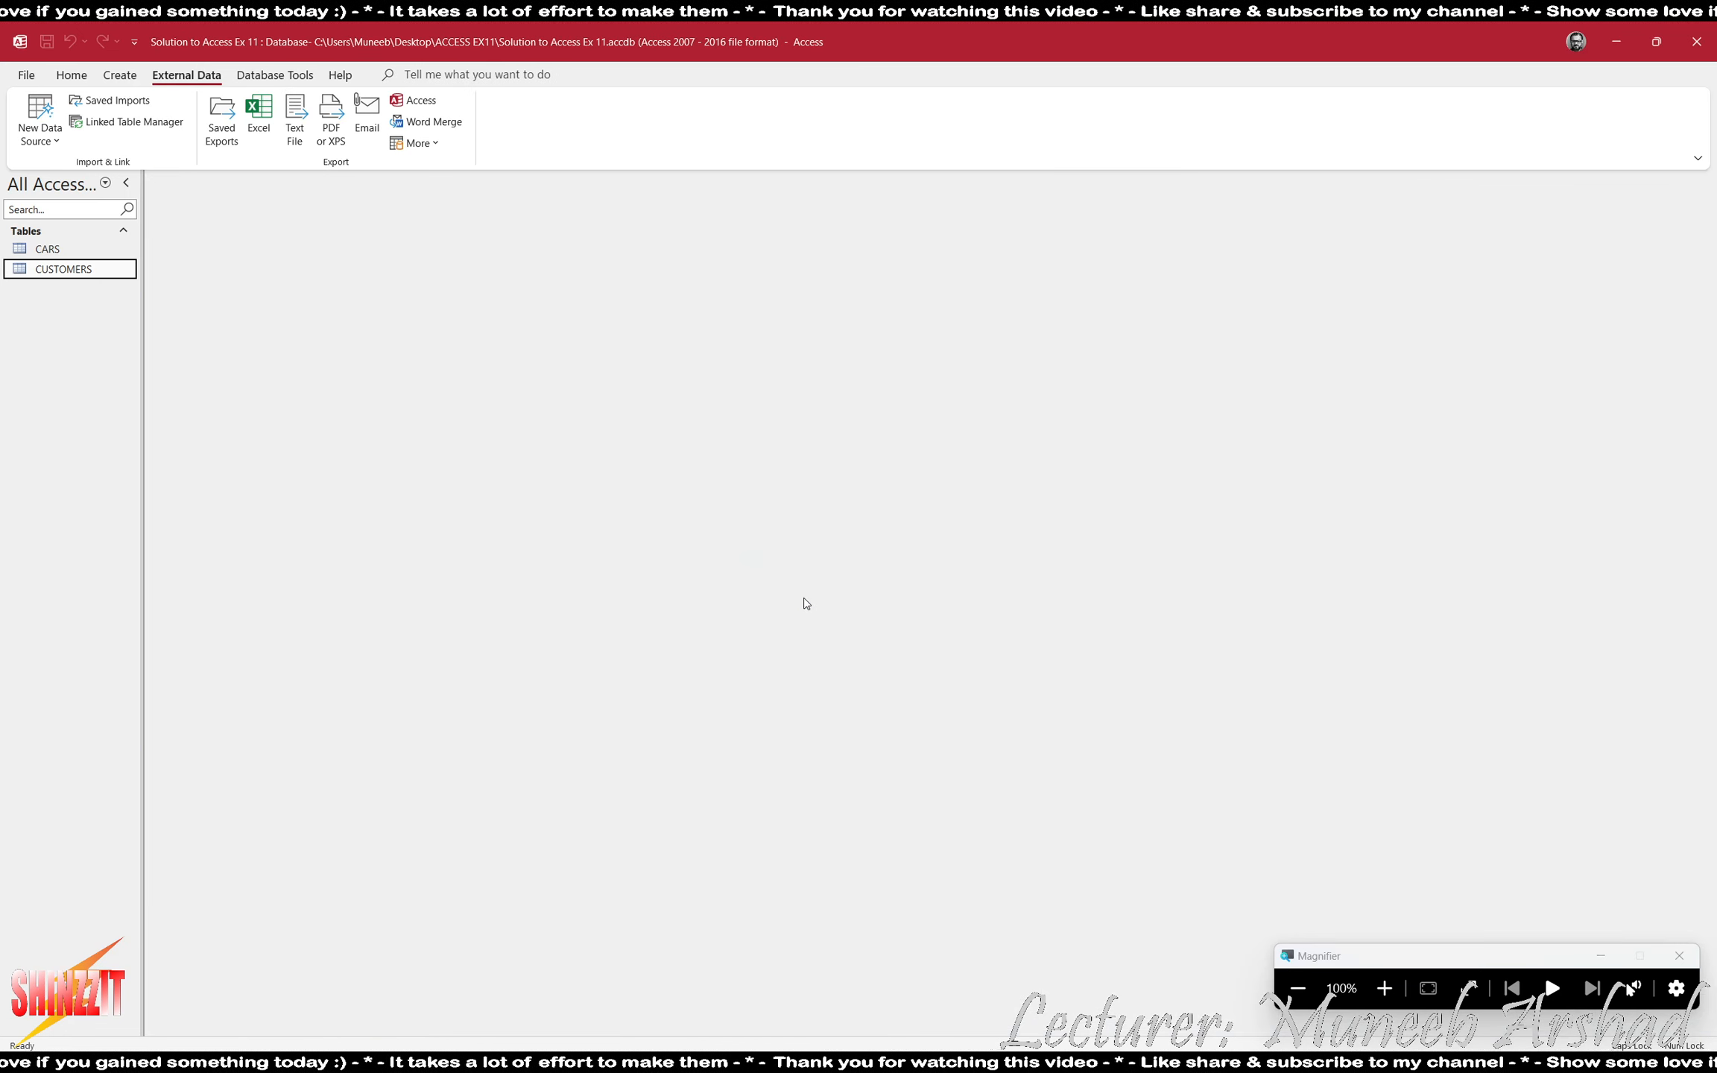
- Check in ACCESS EX11.pdf which table structure screenshots the evidence document must include, and return to the database
key("alt+Tab")
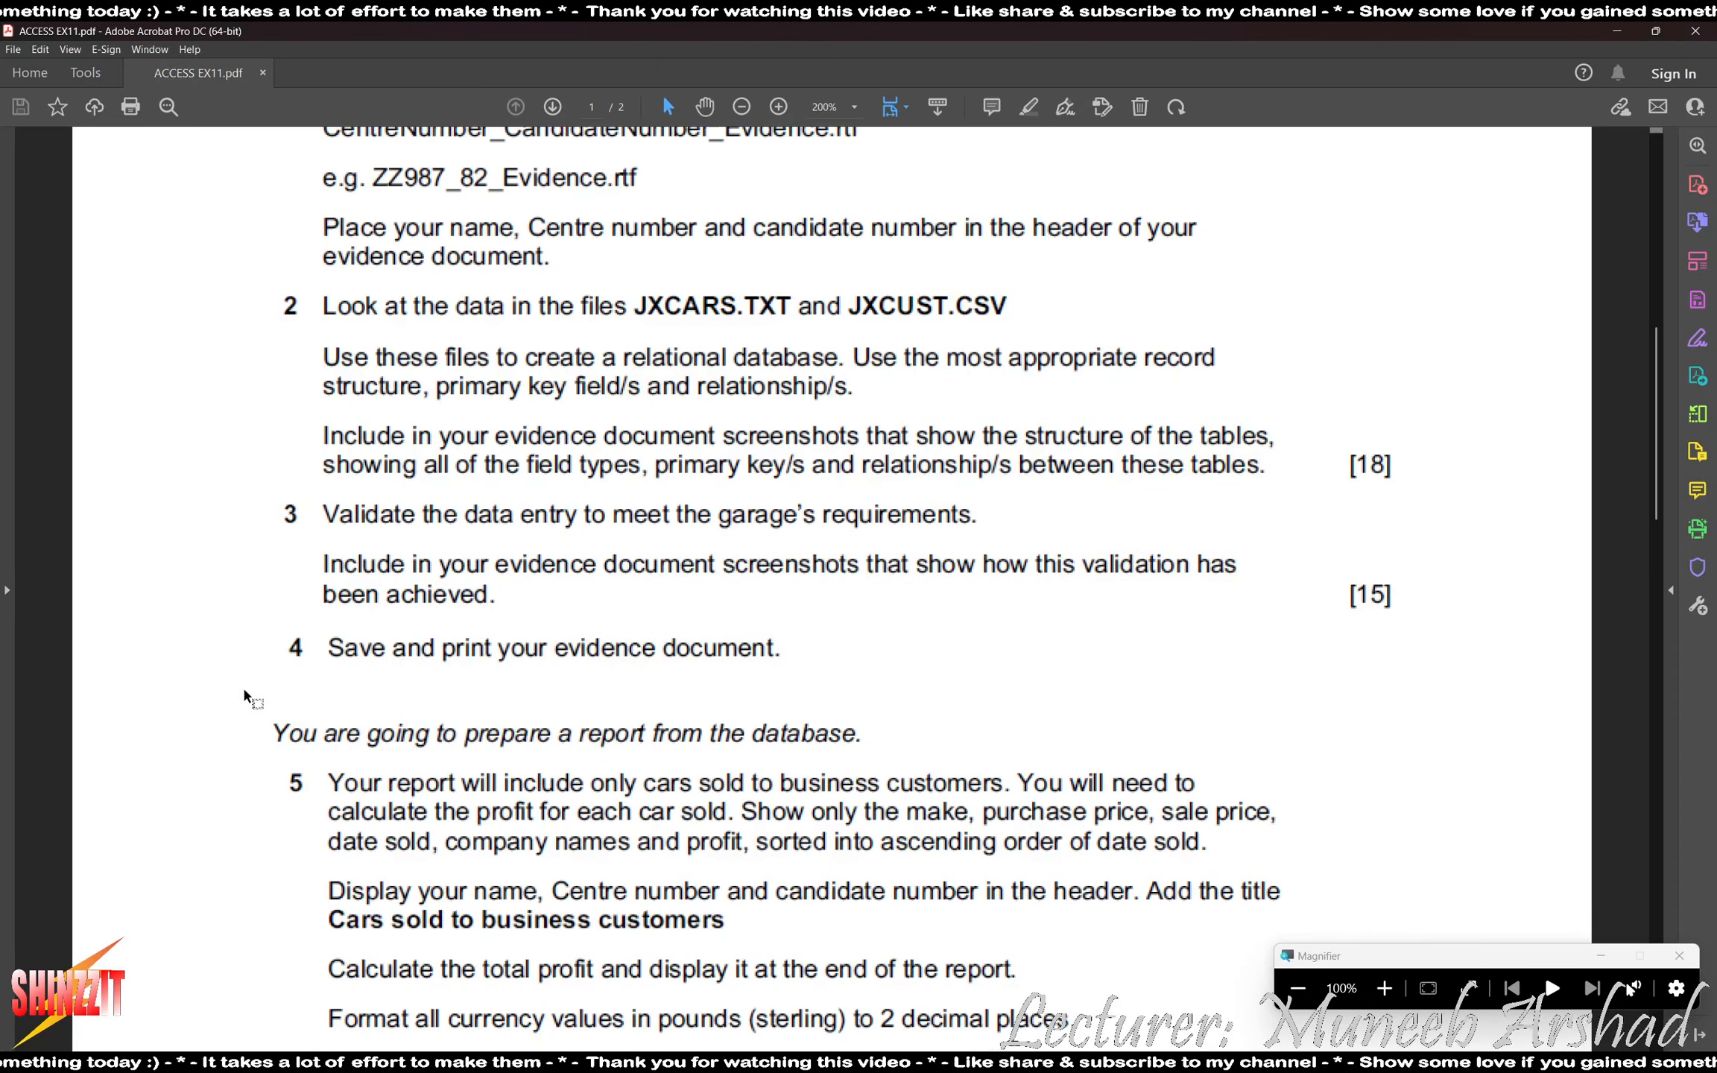
scroll(246, 692, "down", 2)
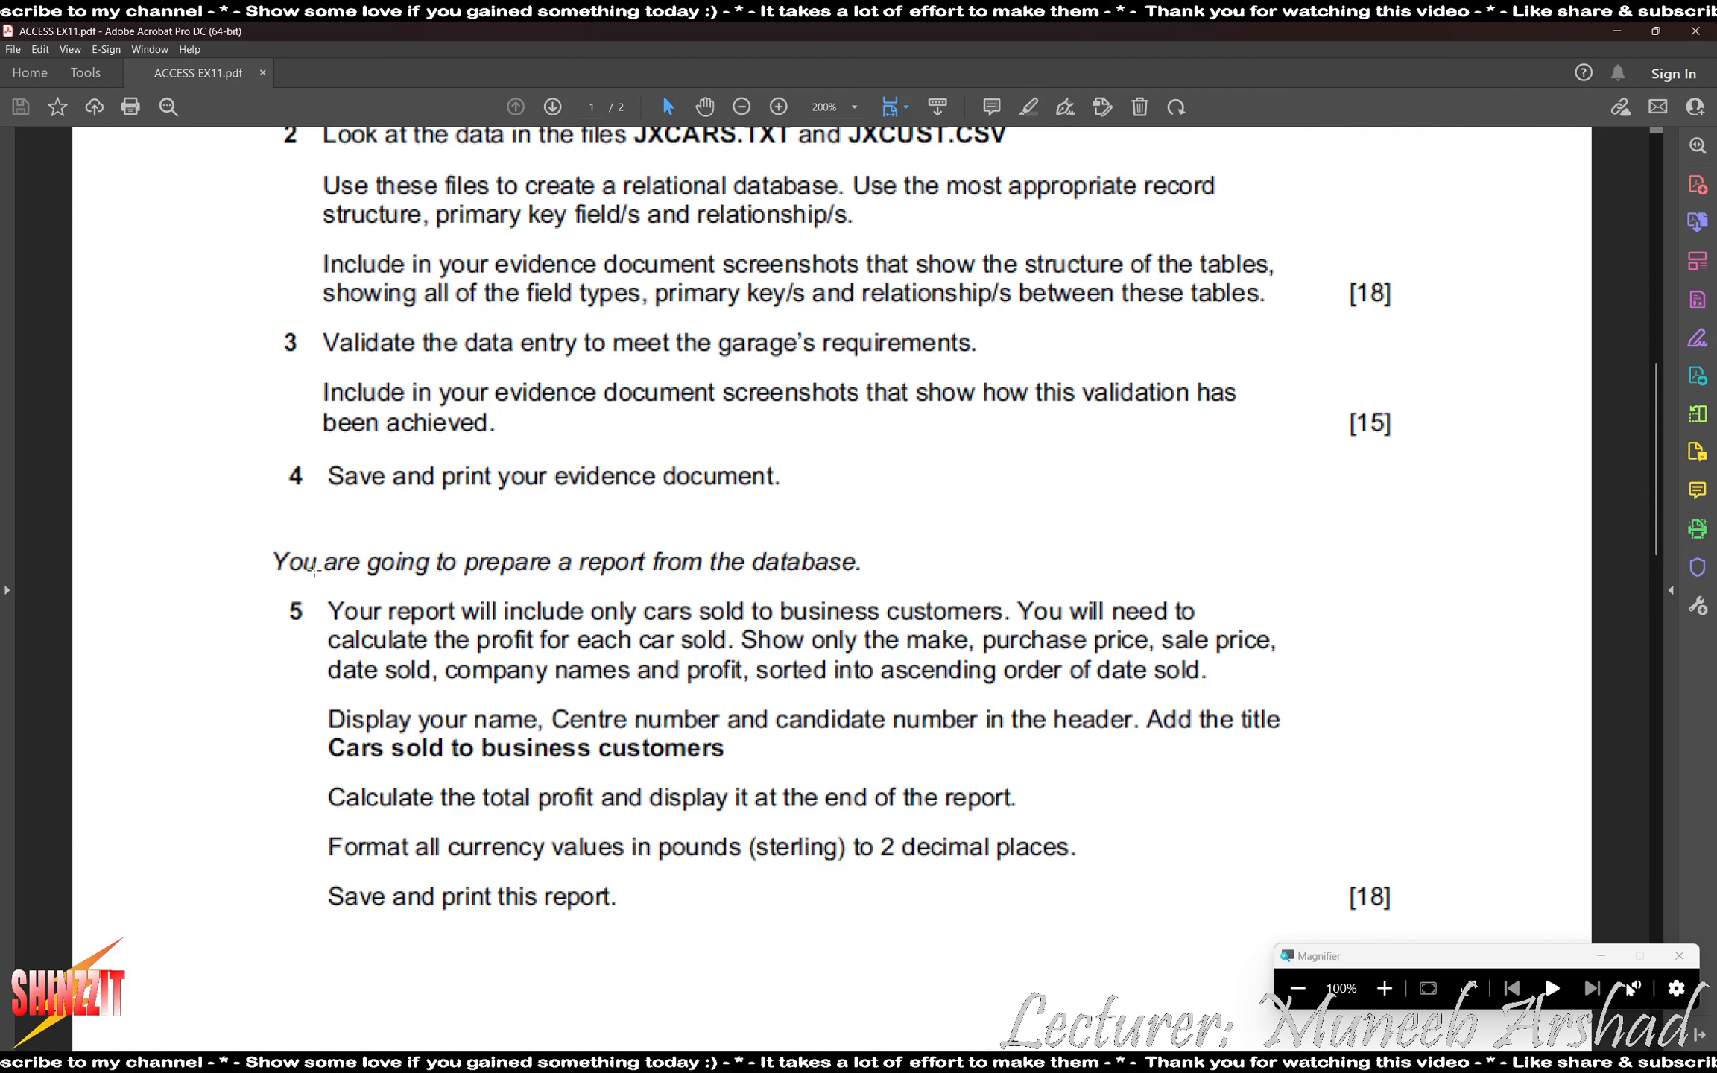
left_click_drag(327, 275, 1320, 352)
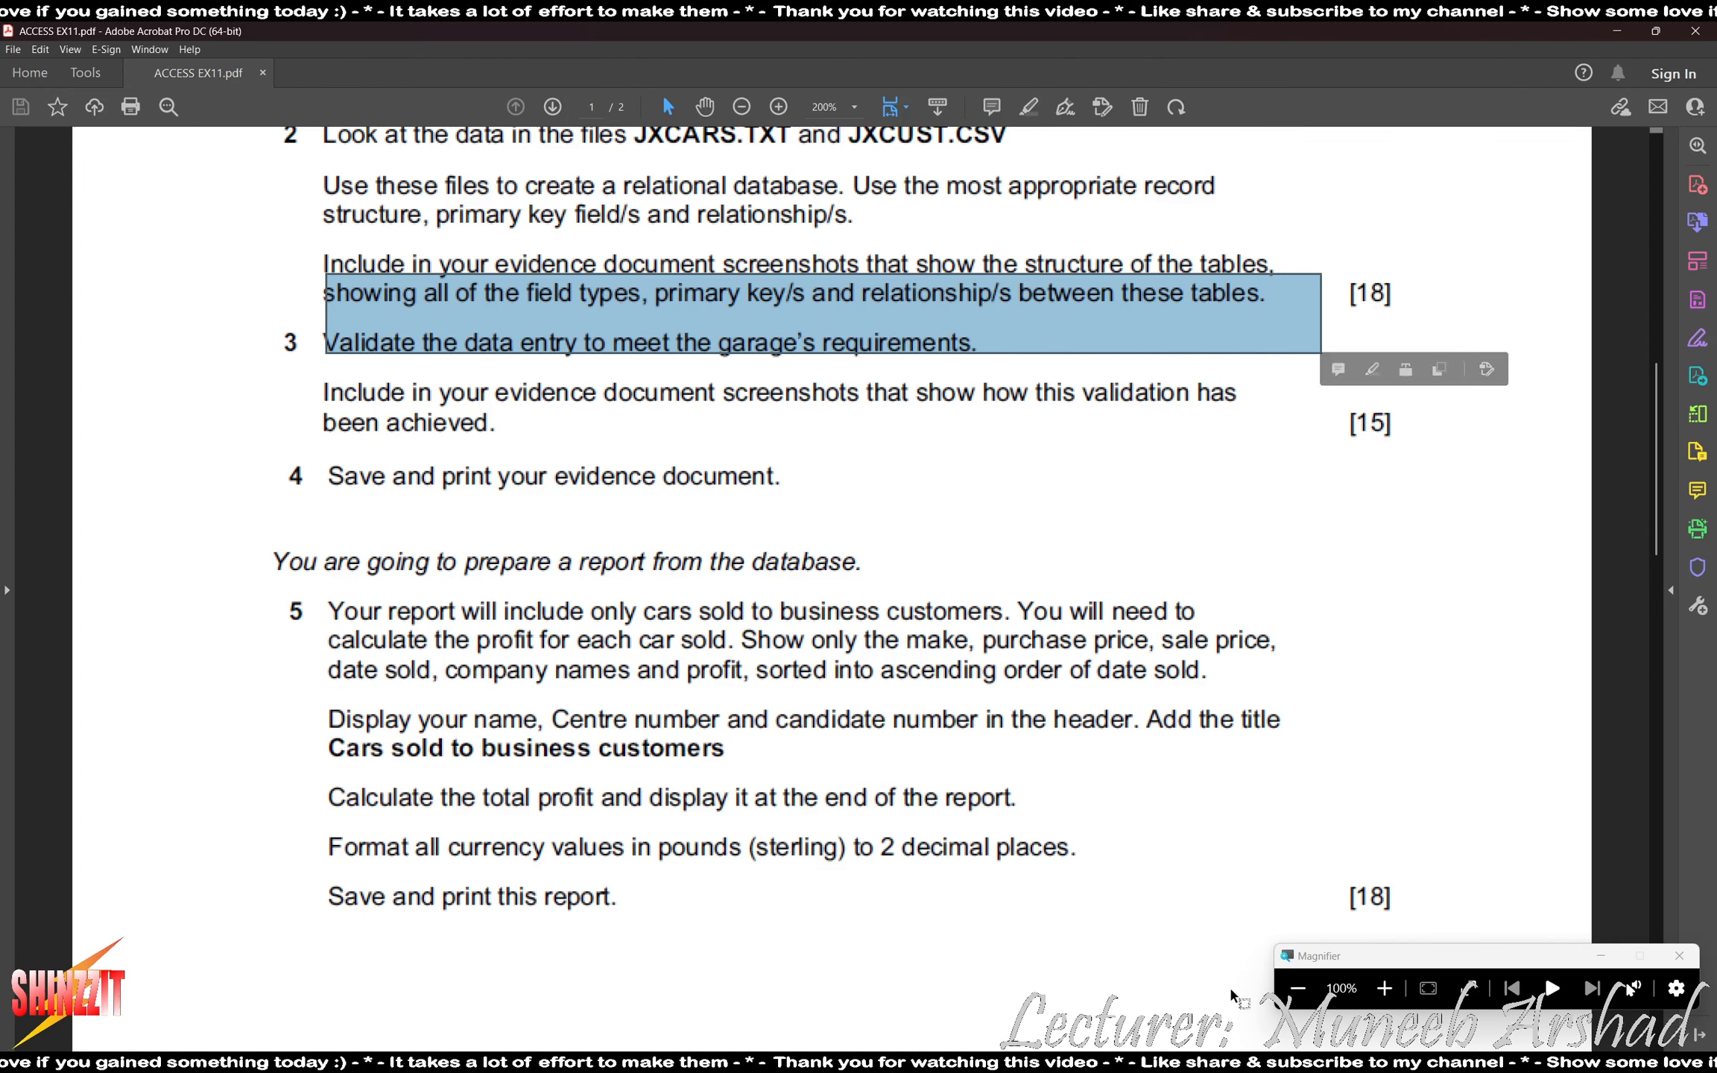
left_click(961, 1062)
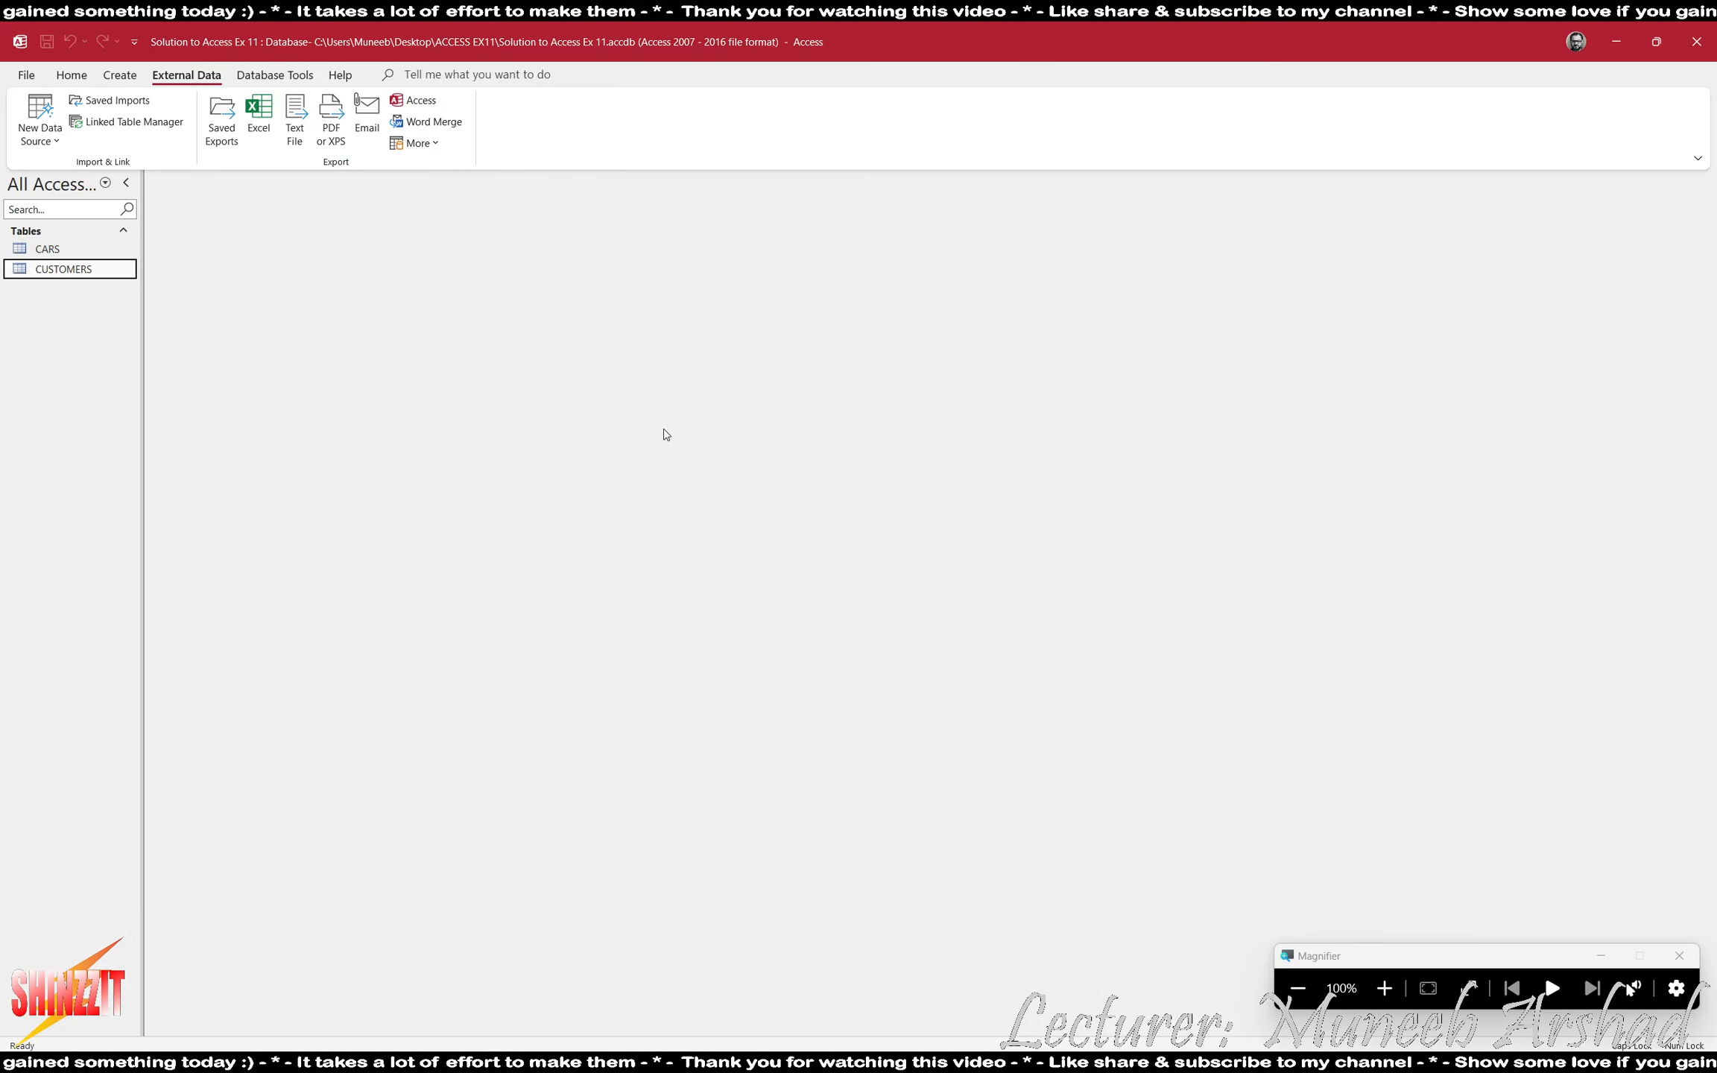
- Capture the CARS table's field names and data types in Design view and paste the image into the Word evidence document
double_click(48, 248)
left_click(71, 74)
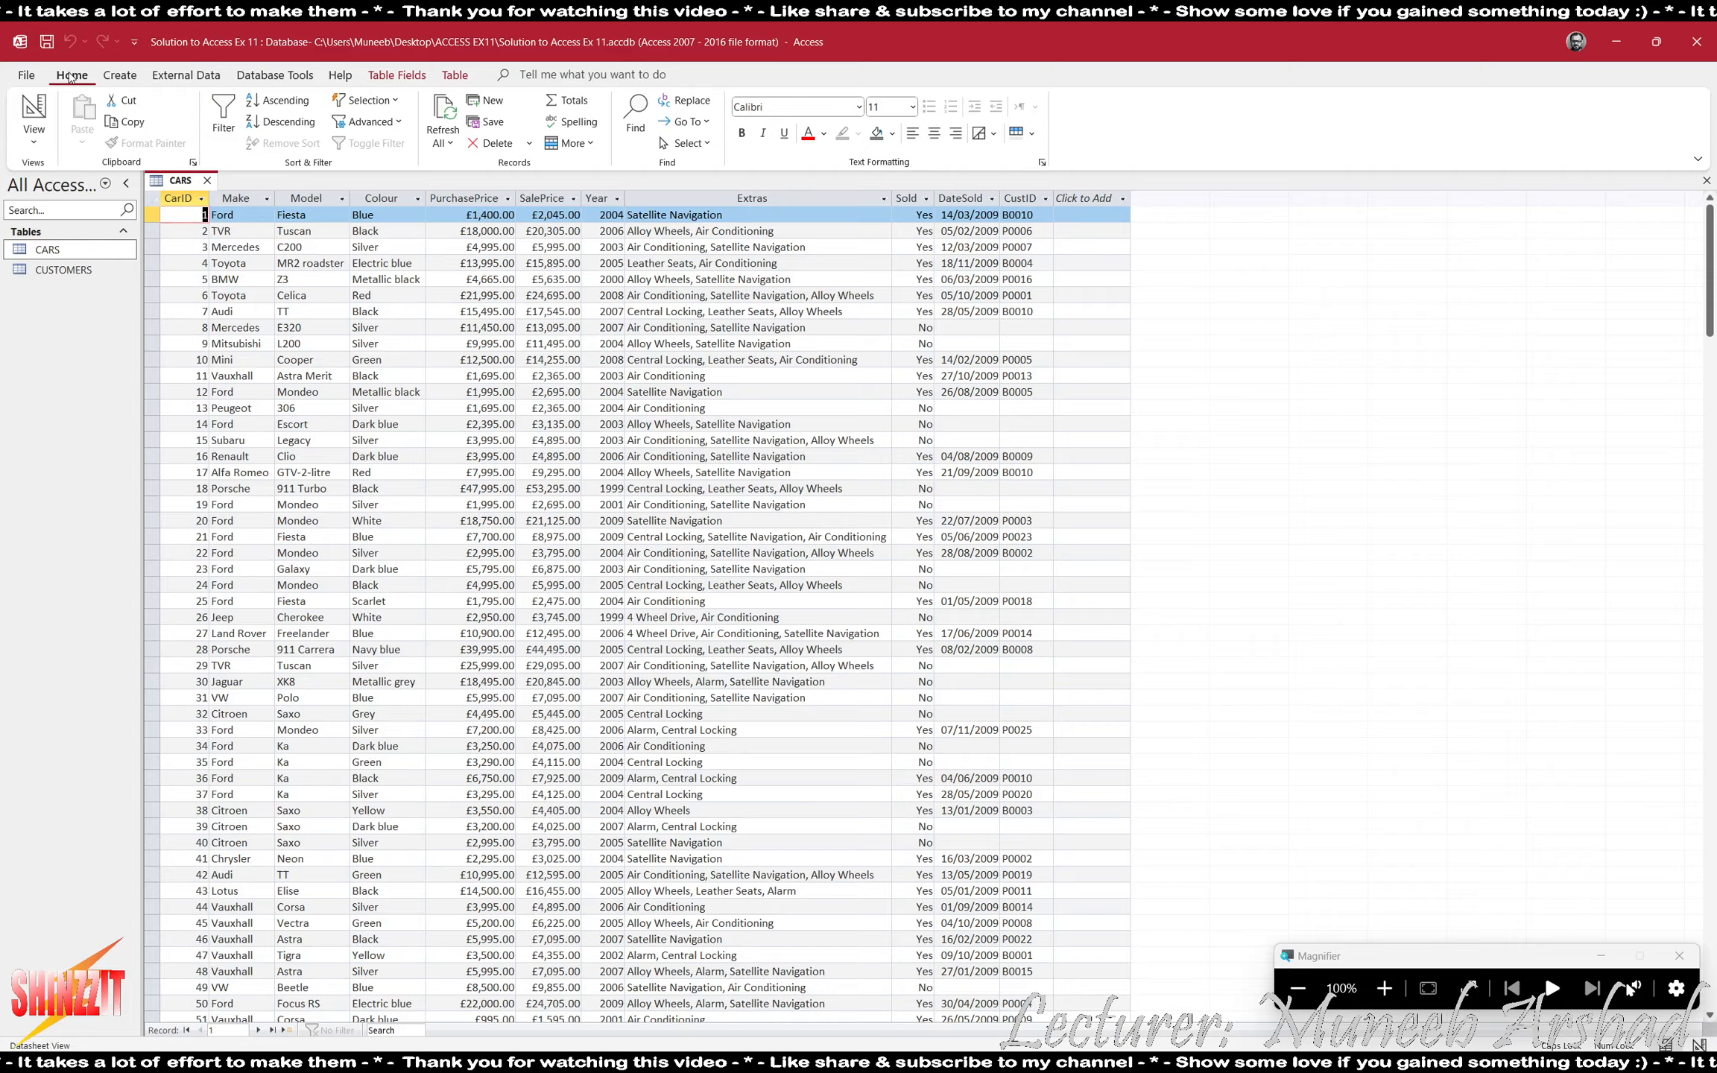
left_click(33, 119)
left_click(255, 572)
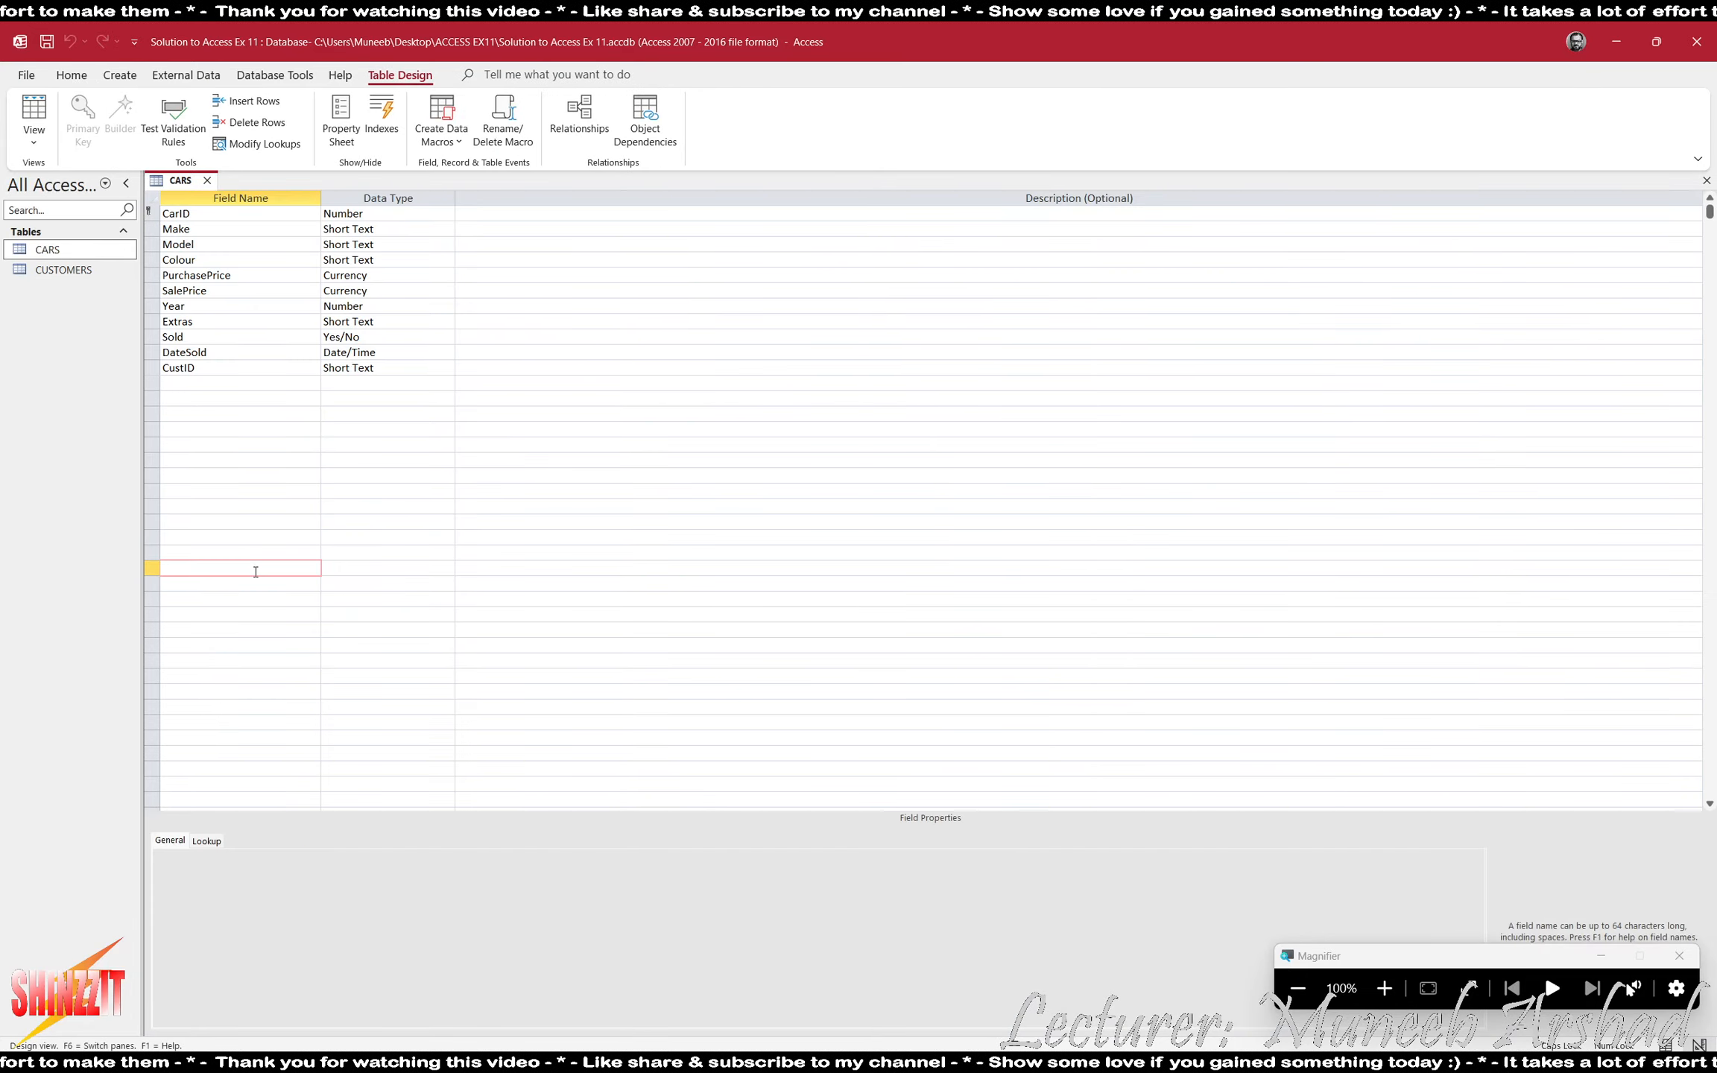
key("super+shift+s")
left_click_drag(134, 166, 460, 380)
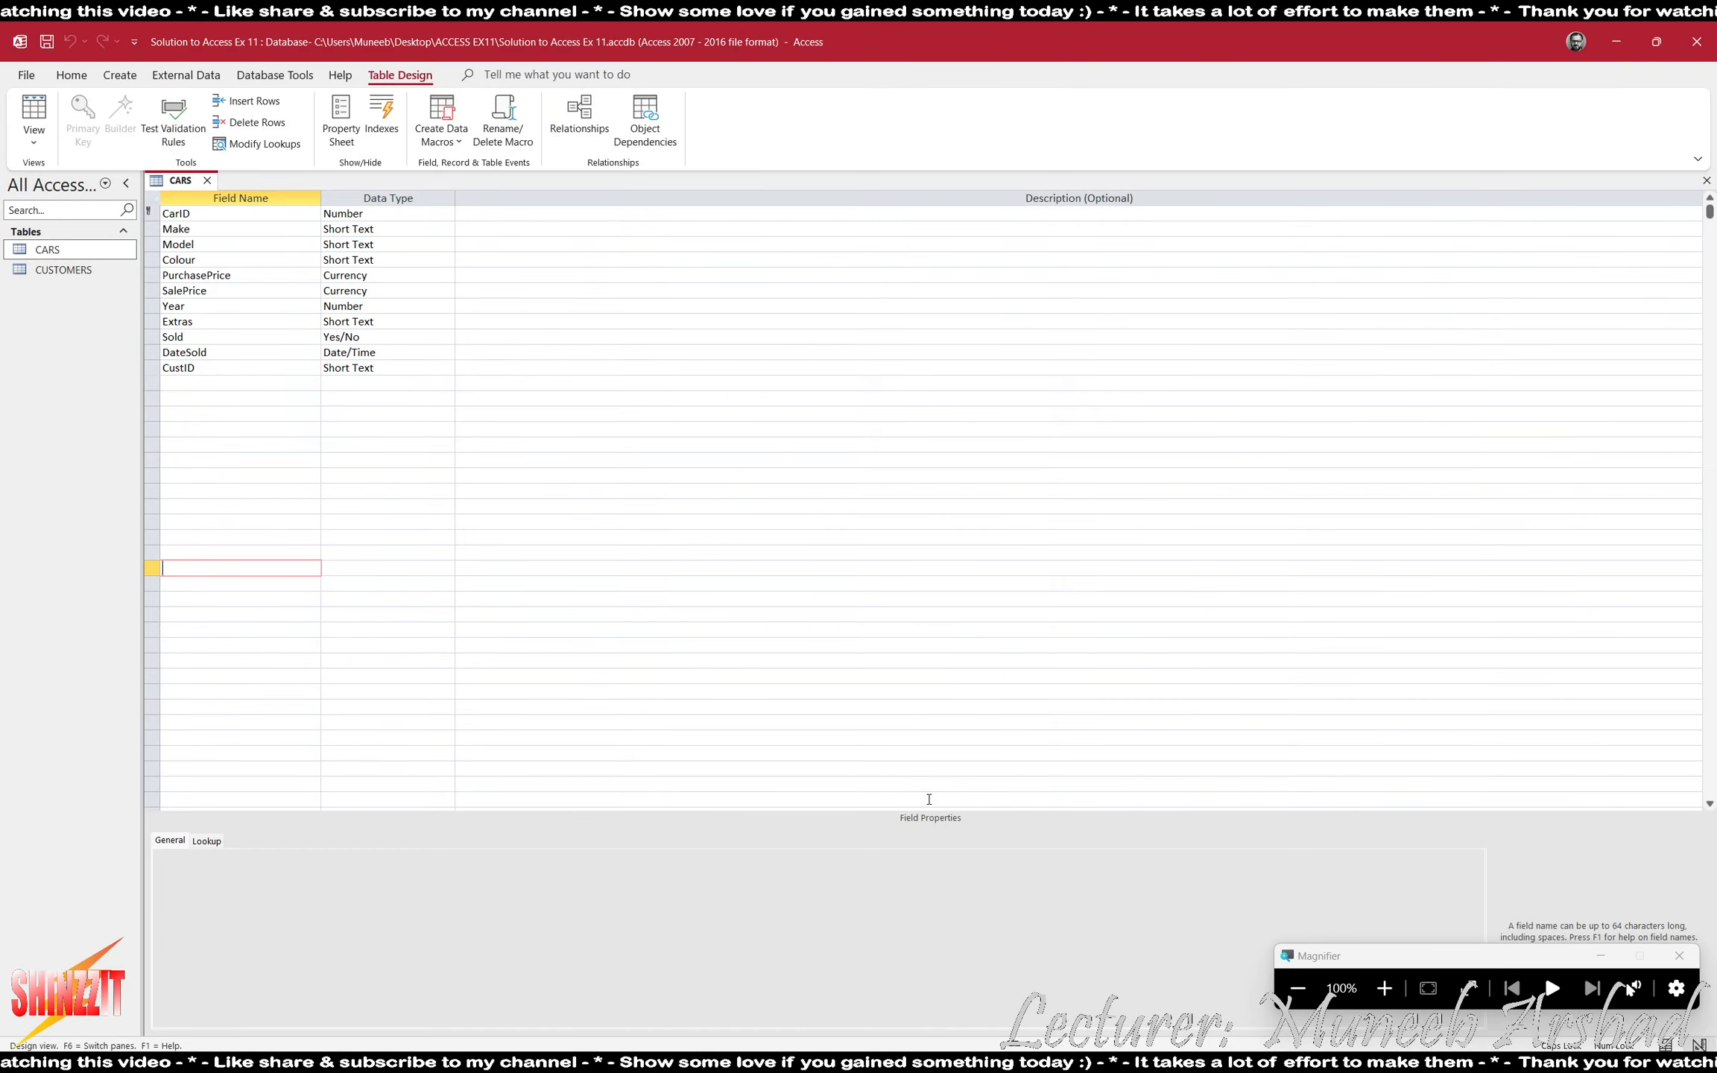
left_click(954, 1064)
key("ctrl+v")
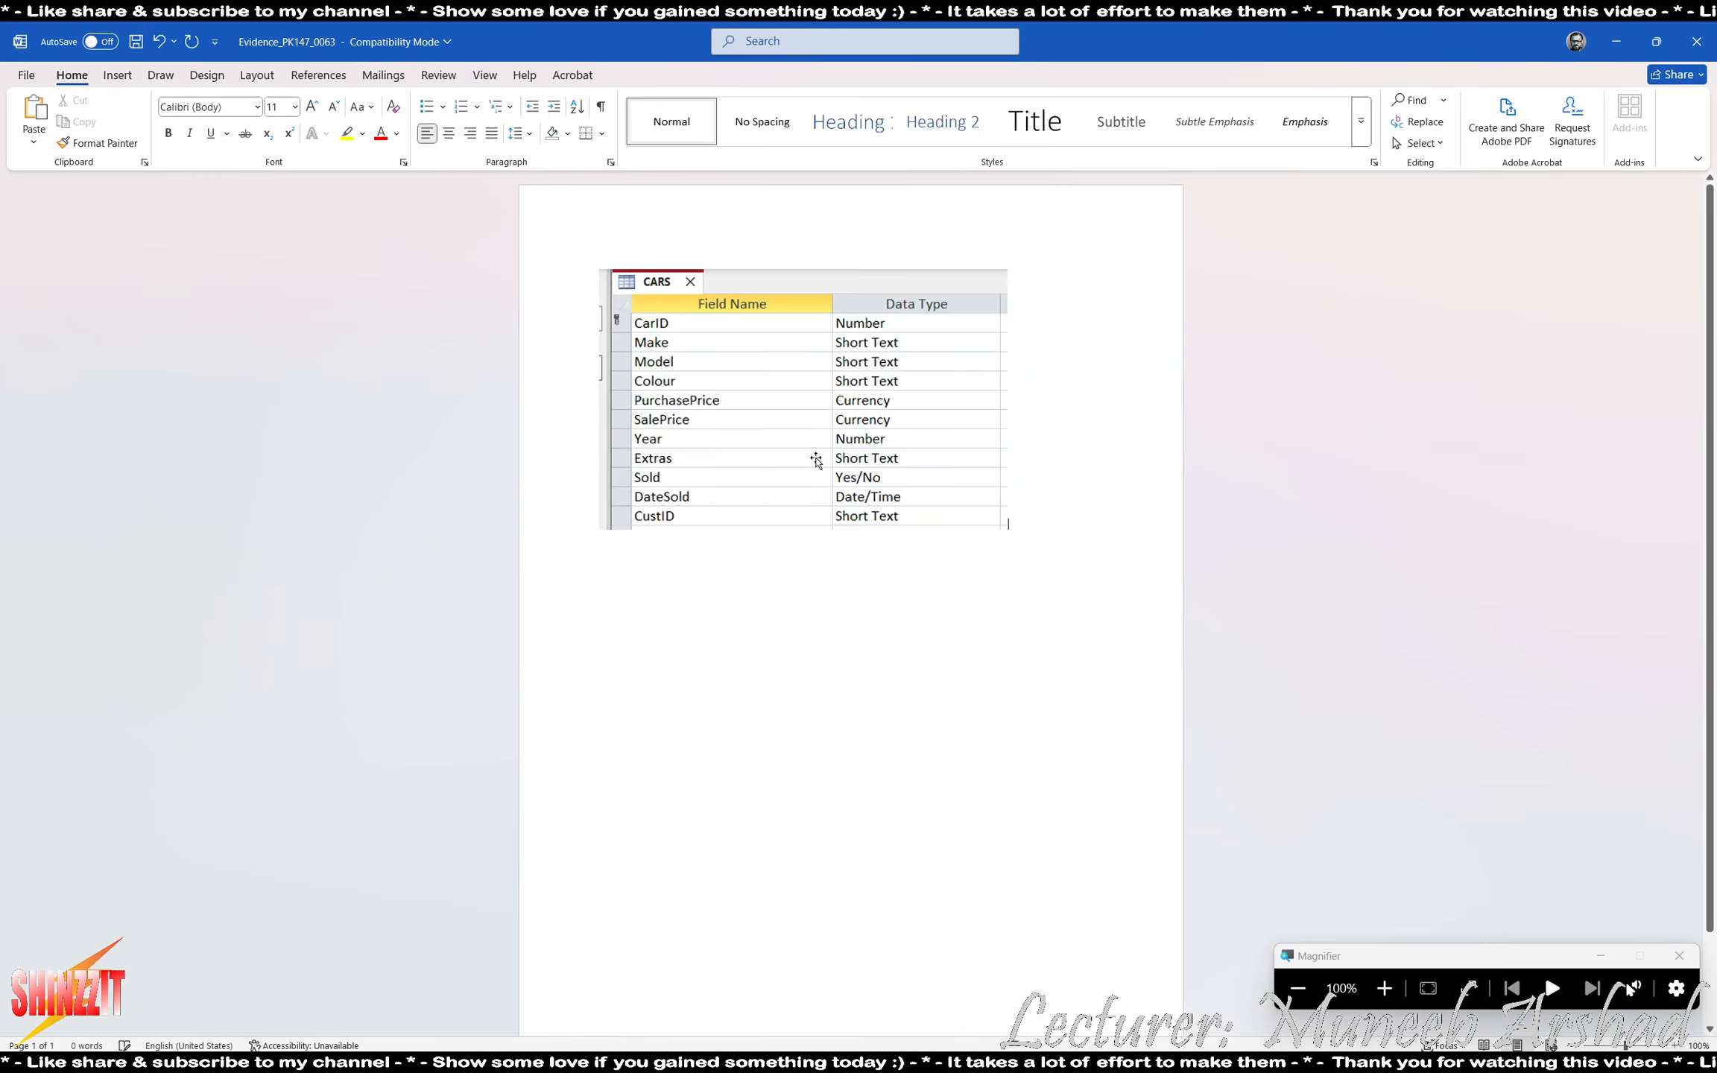
- Return to Access, close CARS and capture the field names and data types of the CUSTOMERS table in Design view
key("alt+Tab")
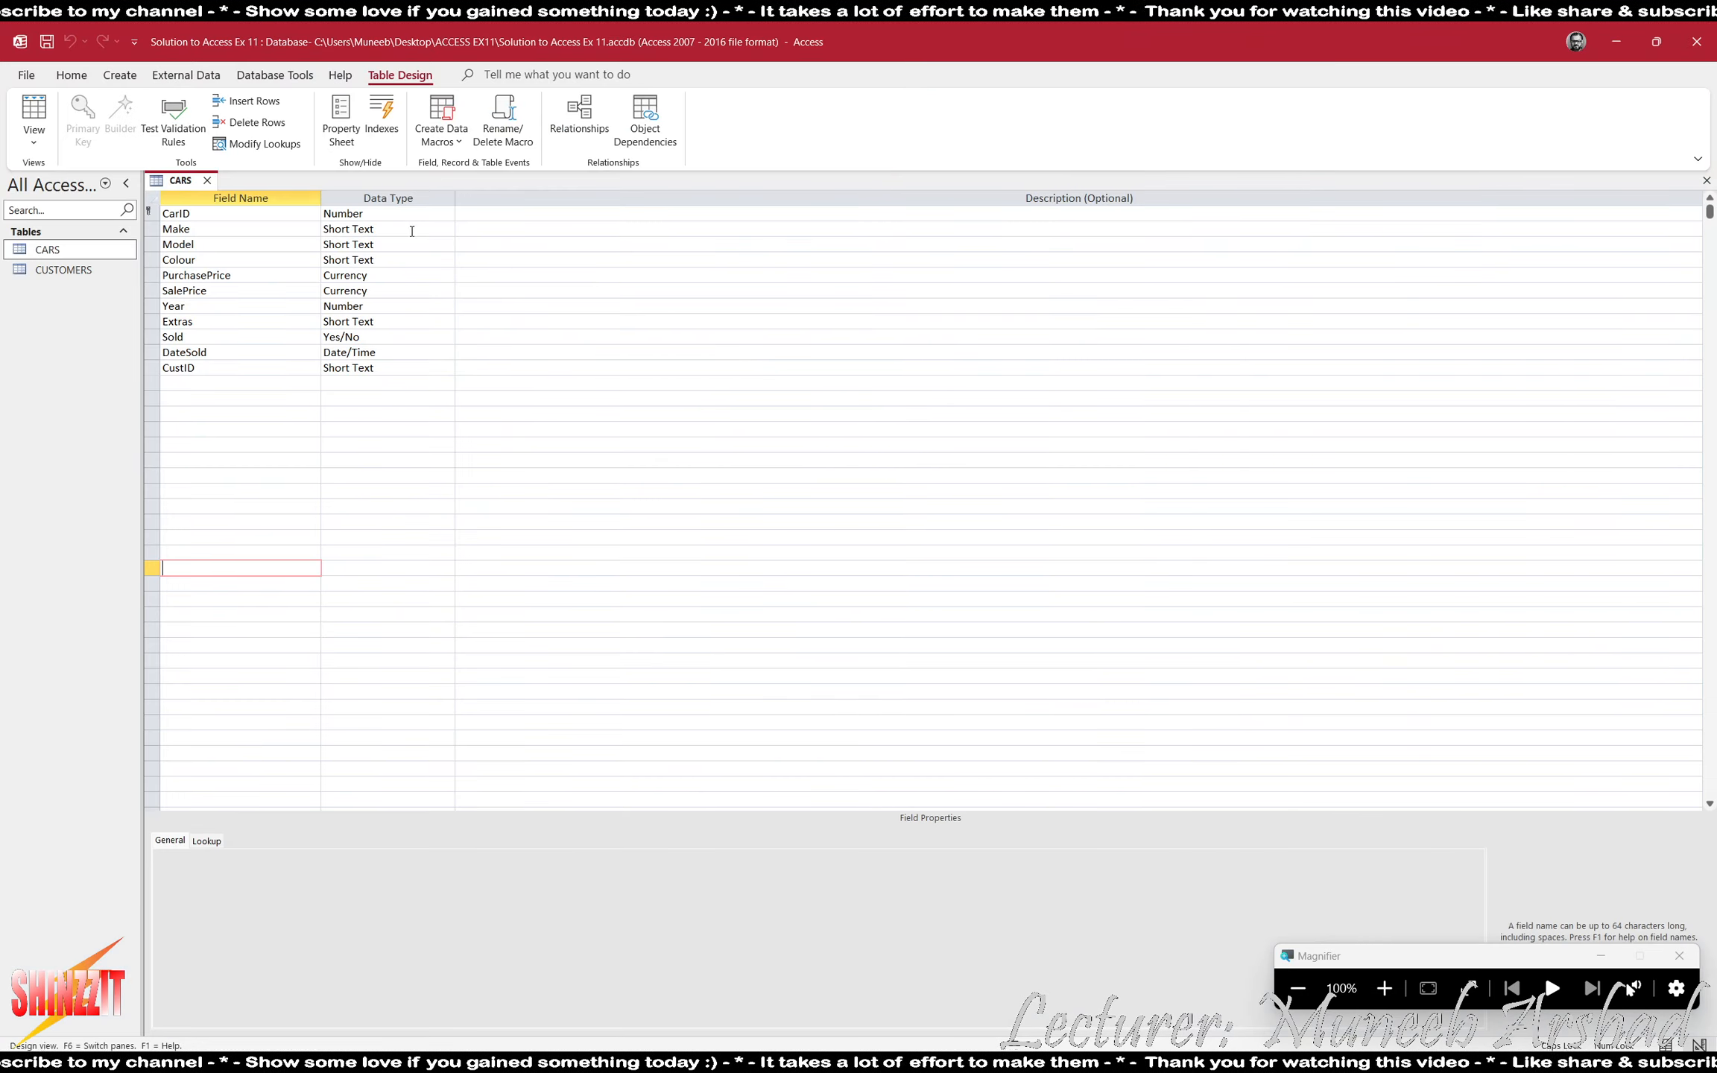
left_click(207, 180)
double_click(85, 273)
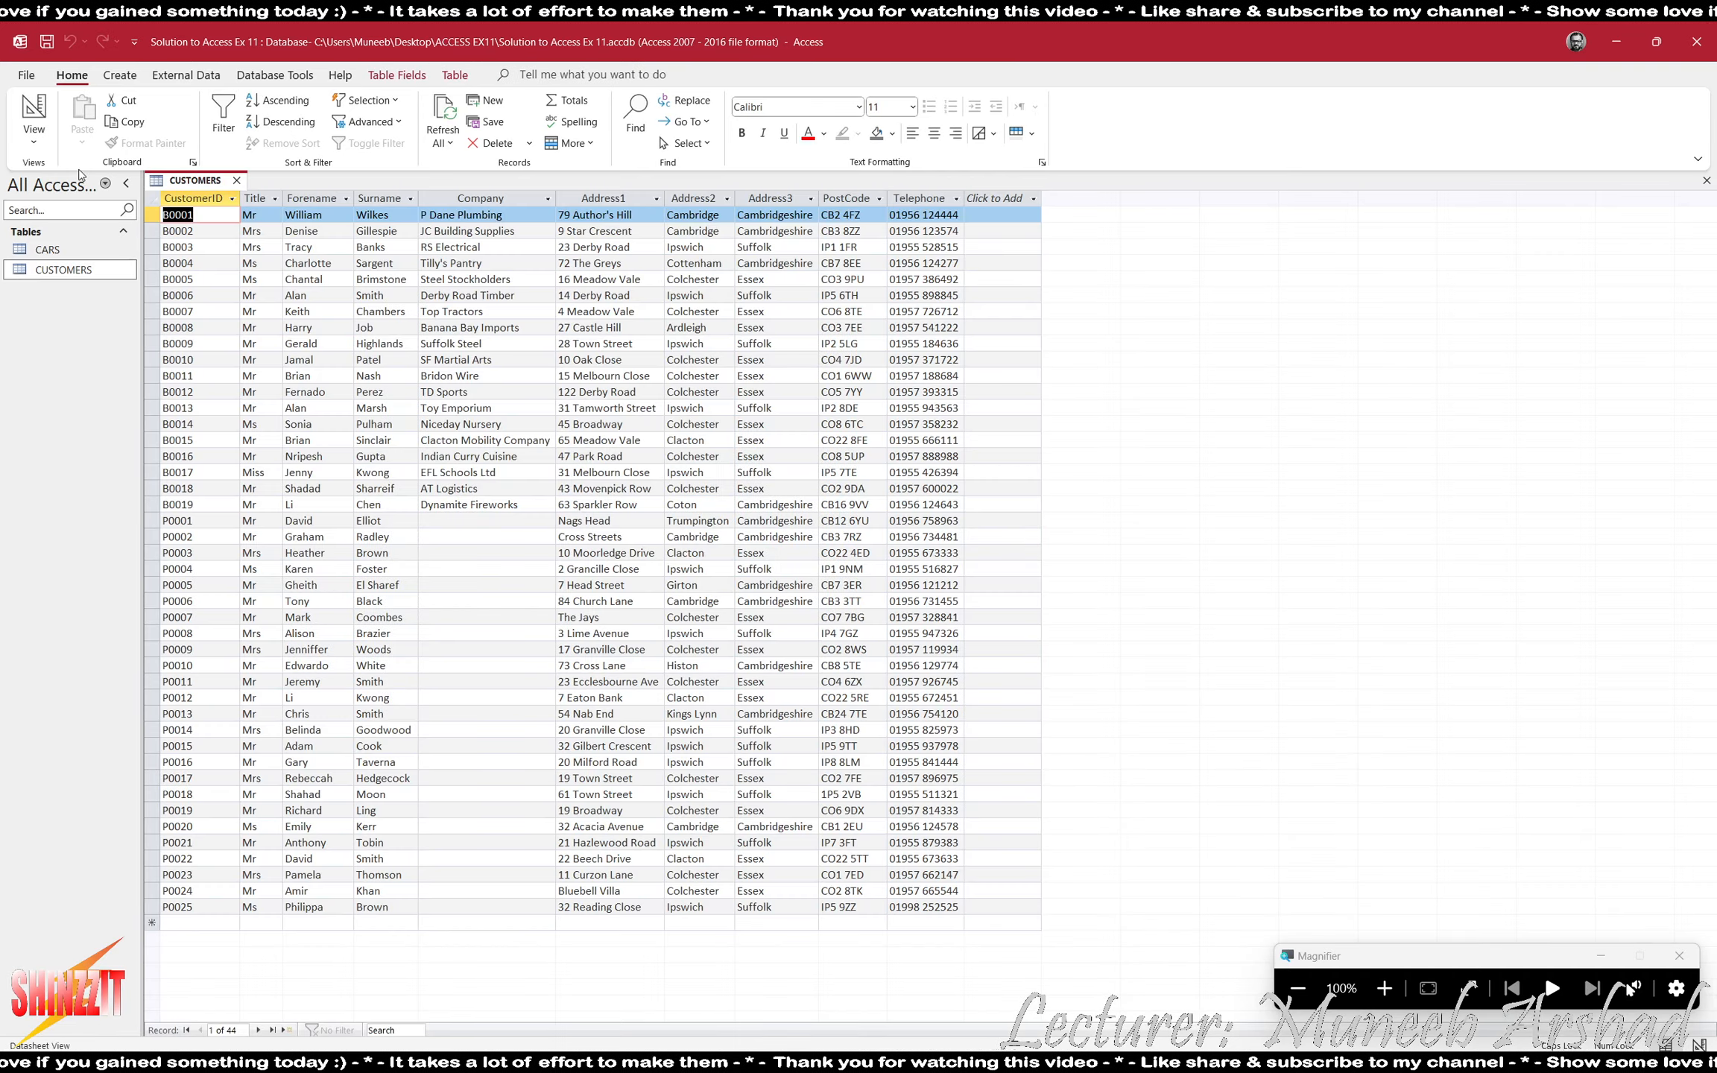
left_click(34, 109)
left_click(238, 489)
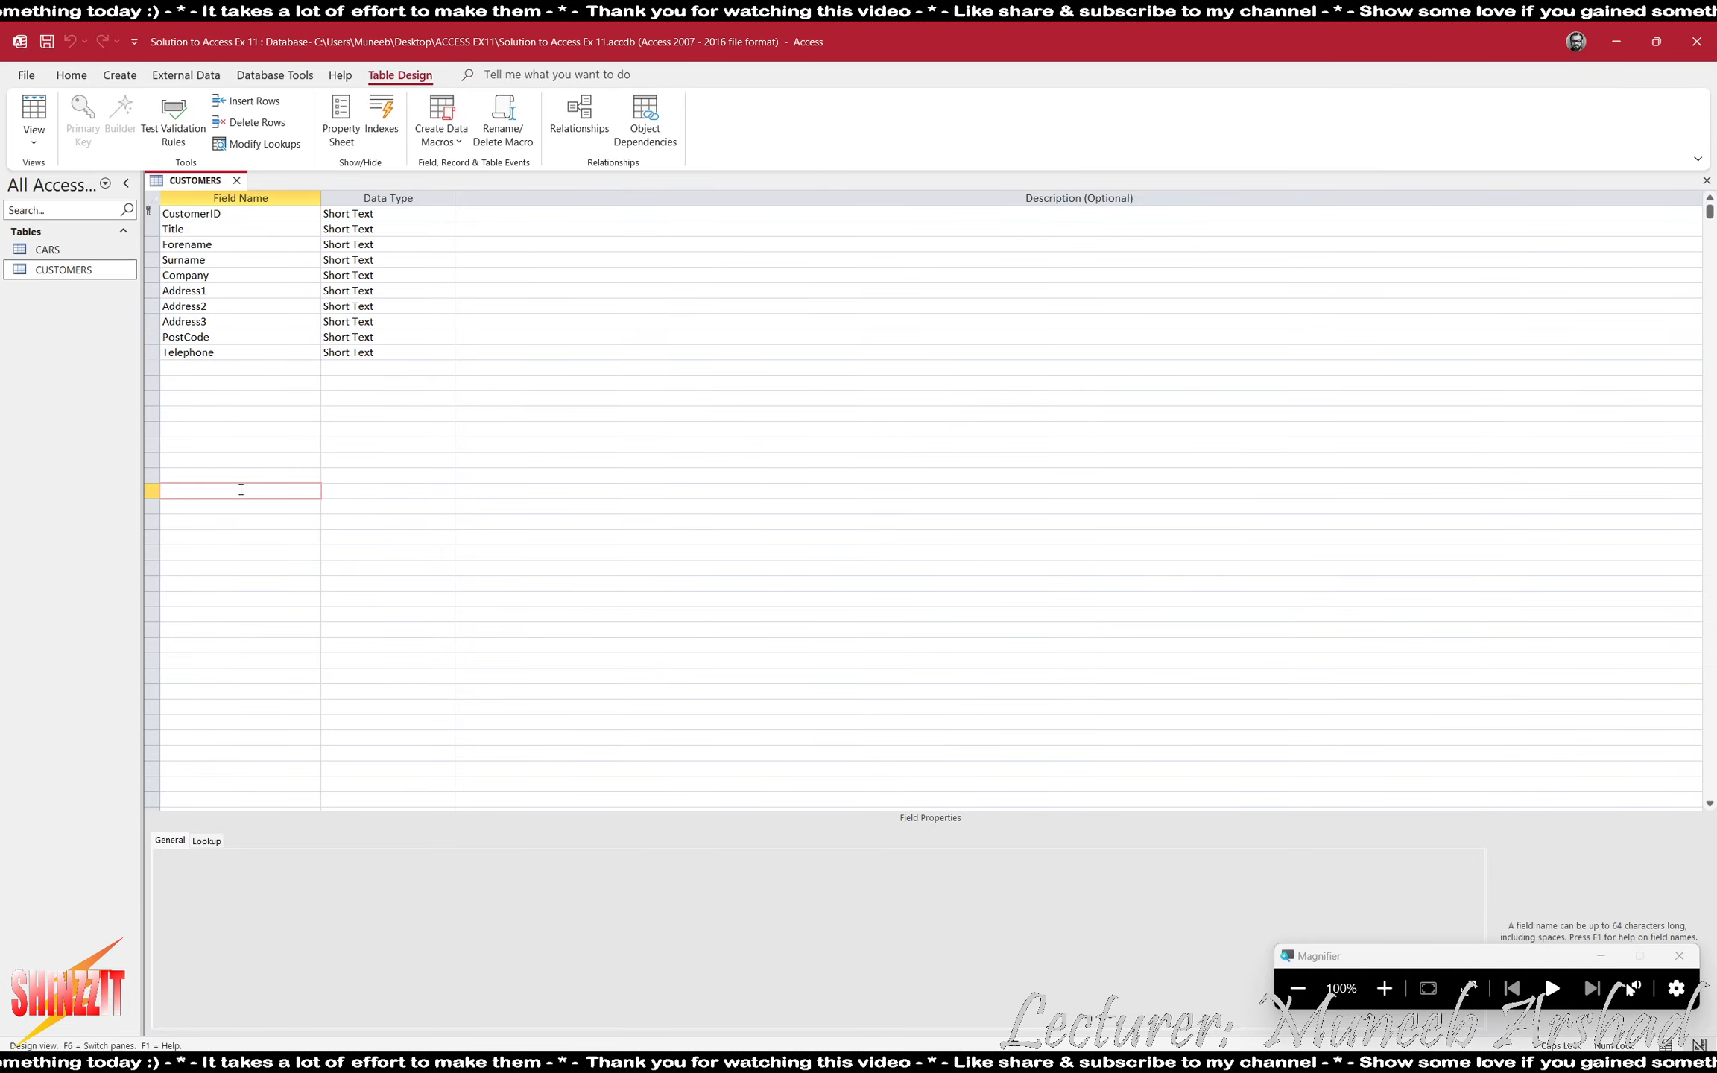
key("super+shift+s")
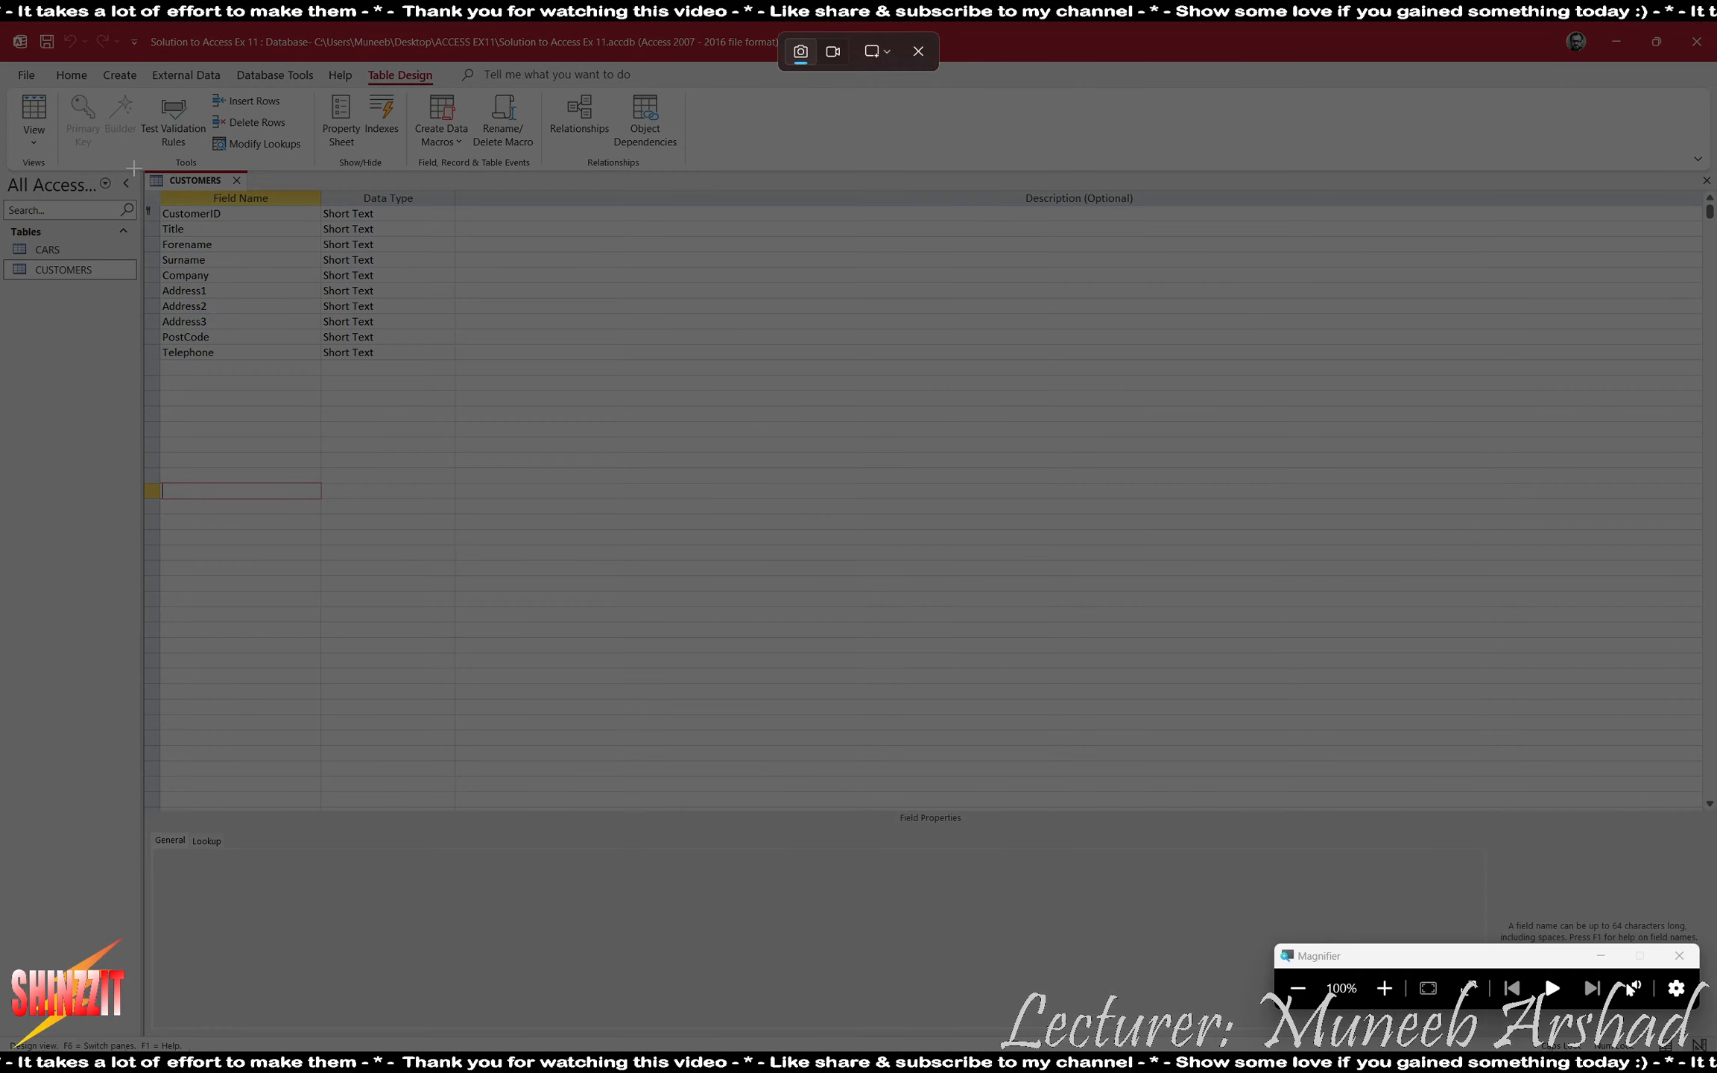
left_click_drag(138, 168, 456, 361)
- Paste the CUSTOMERS structure image below the CARS one in the Word evidence document, add a new line, and close the CUSTOMERS table in Access
key("alt+Tab")
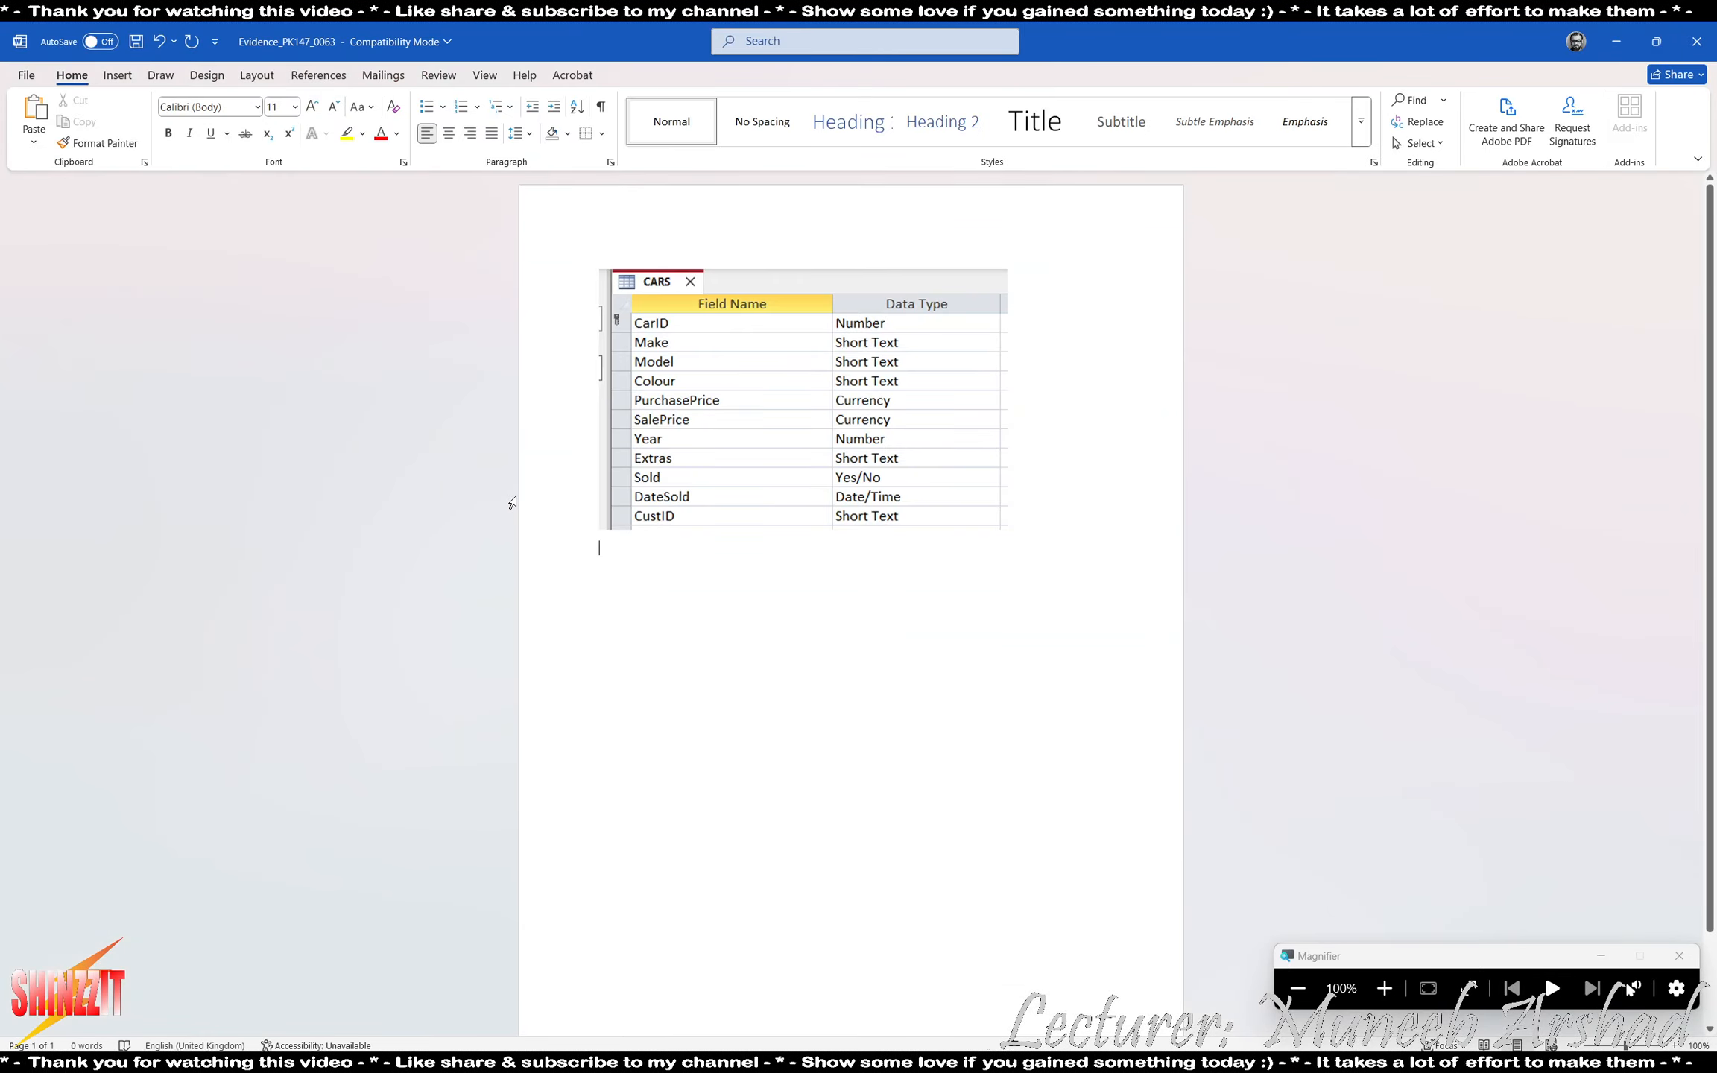
key("ctrl+v")
left_click(933, 597)
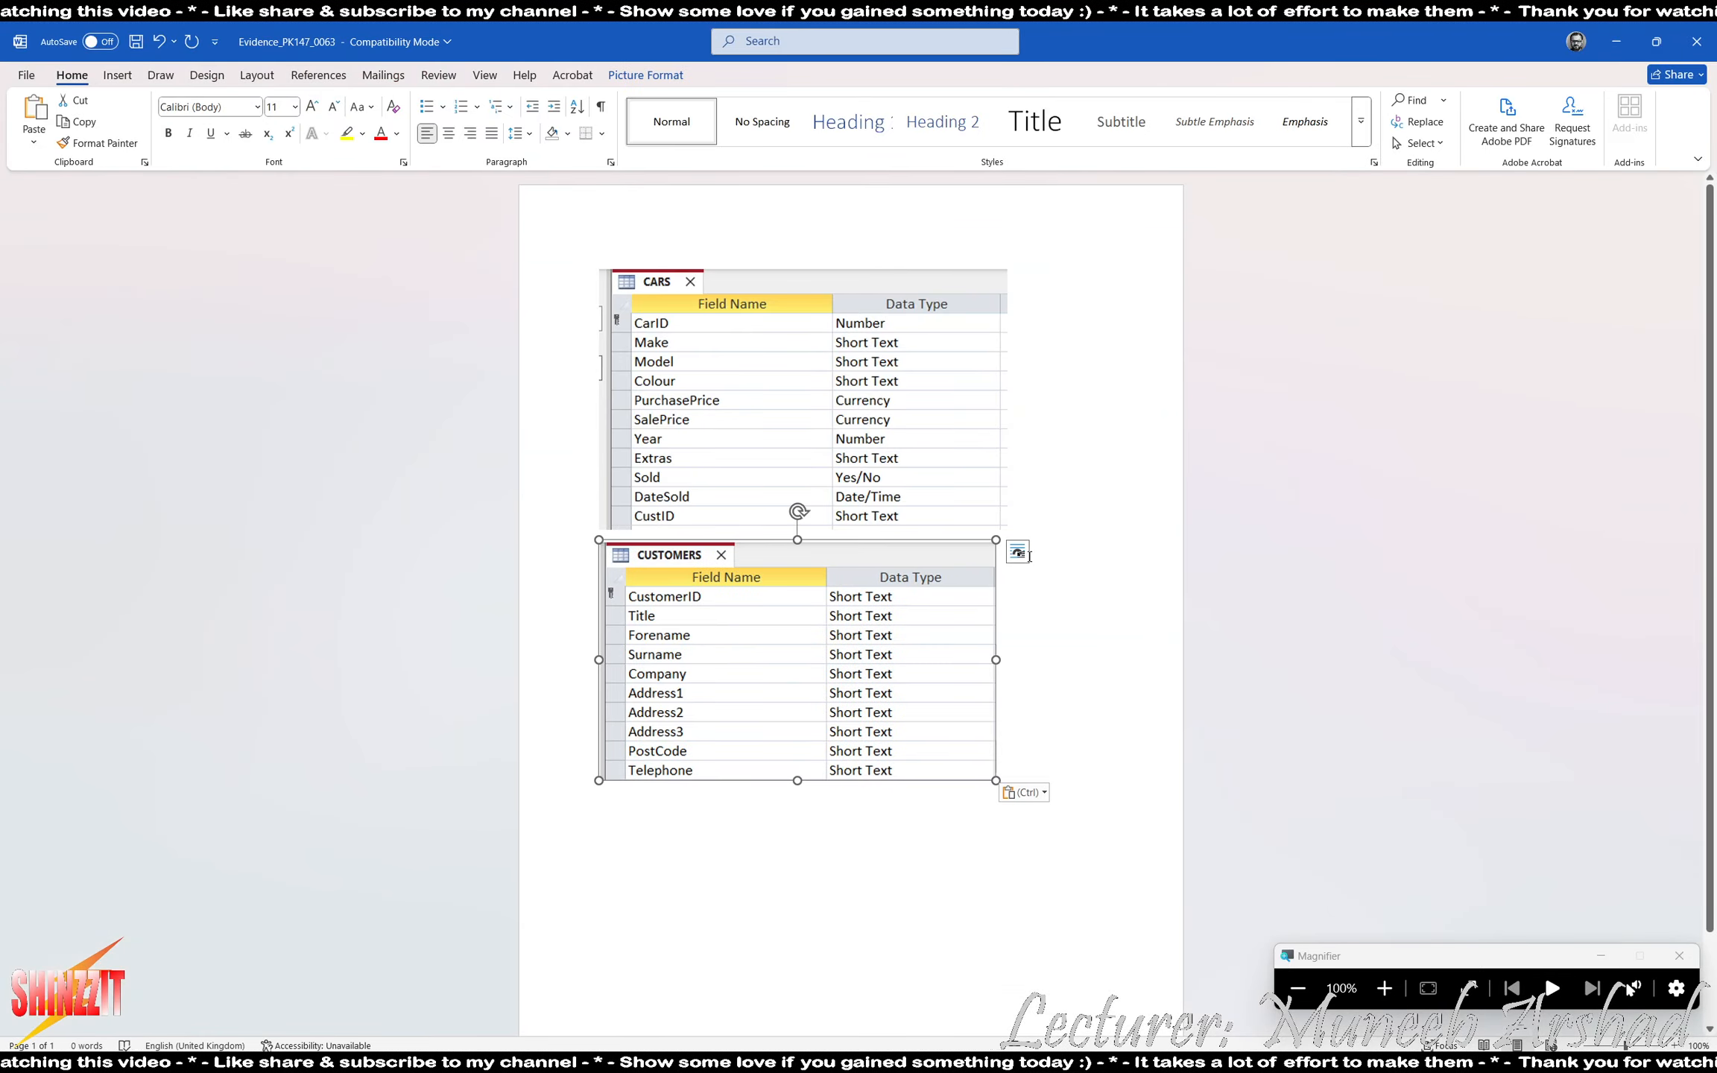
left_click(1003, 557)
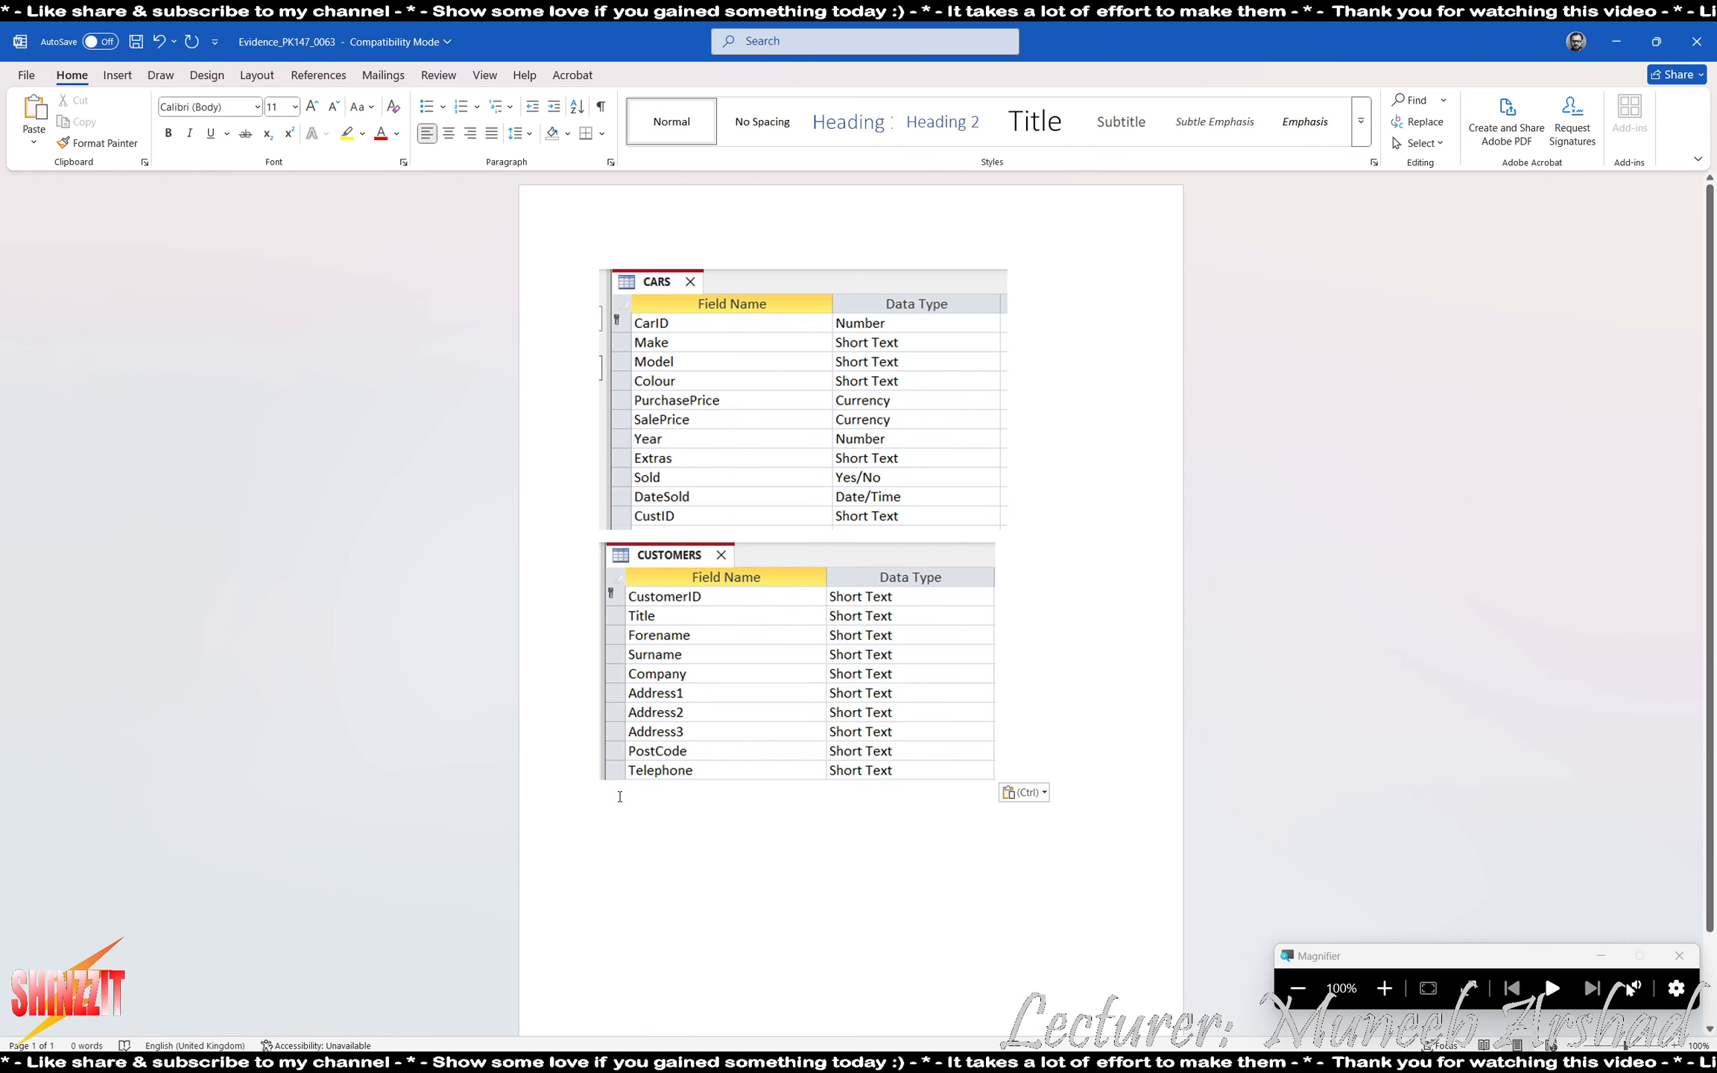
key("Return")
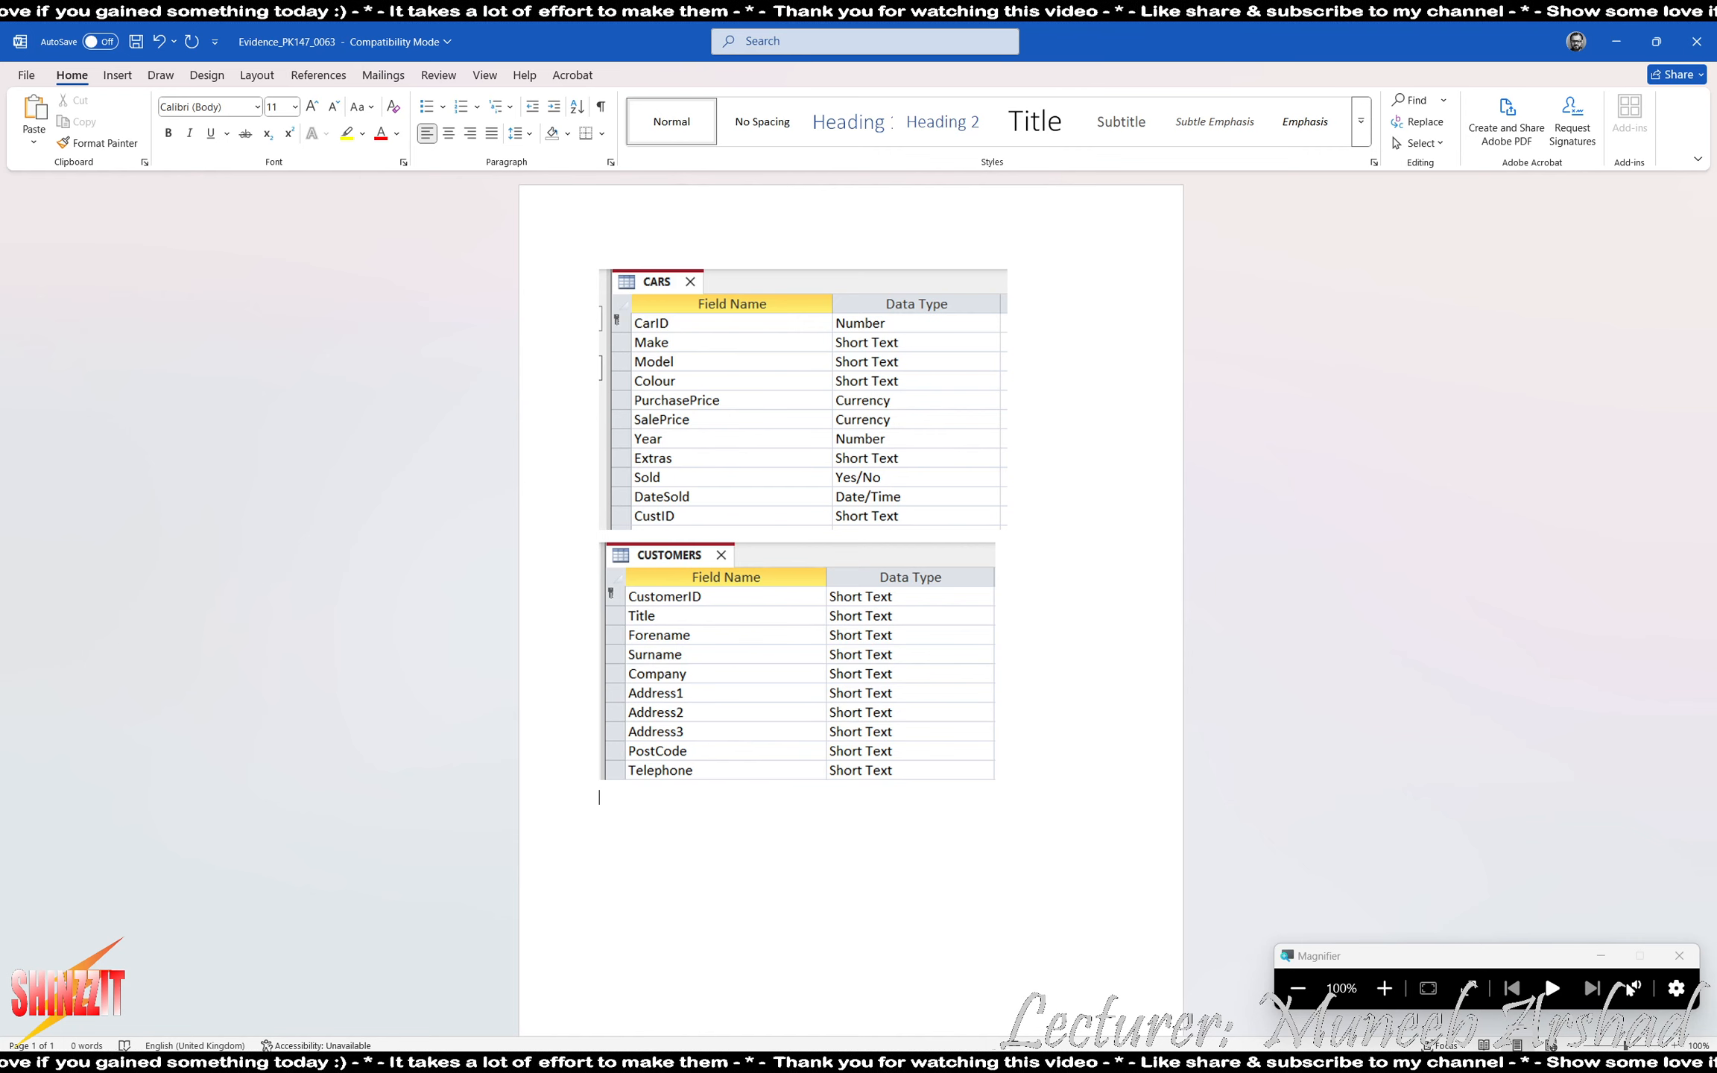
key("alt+Tab")
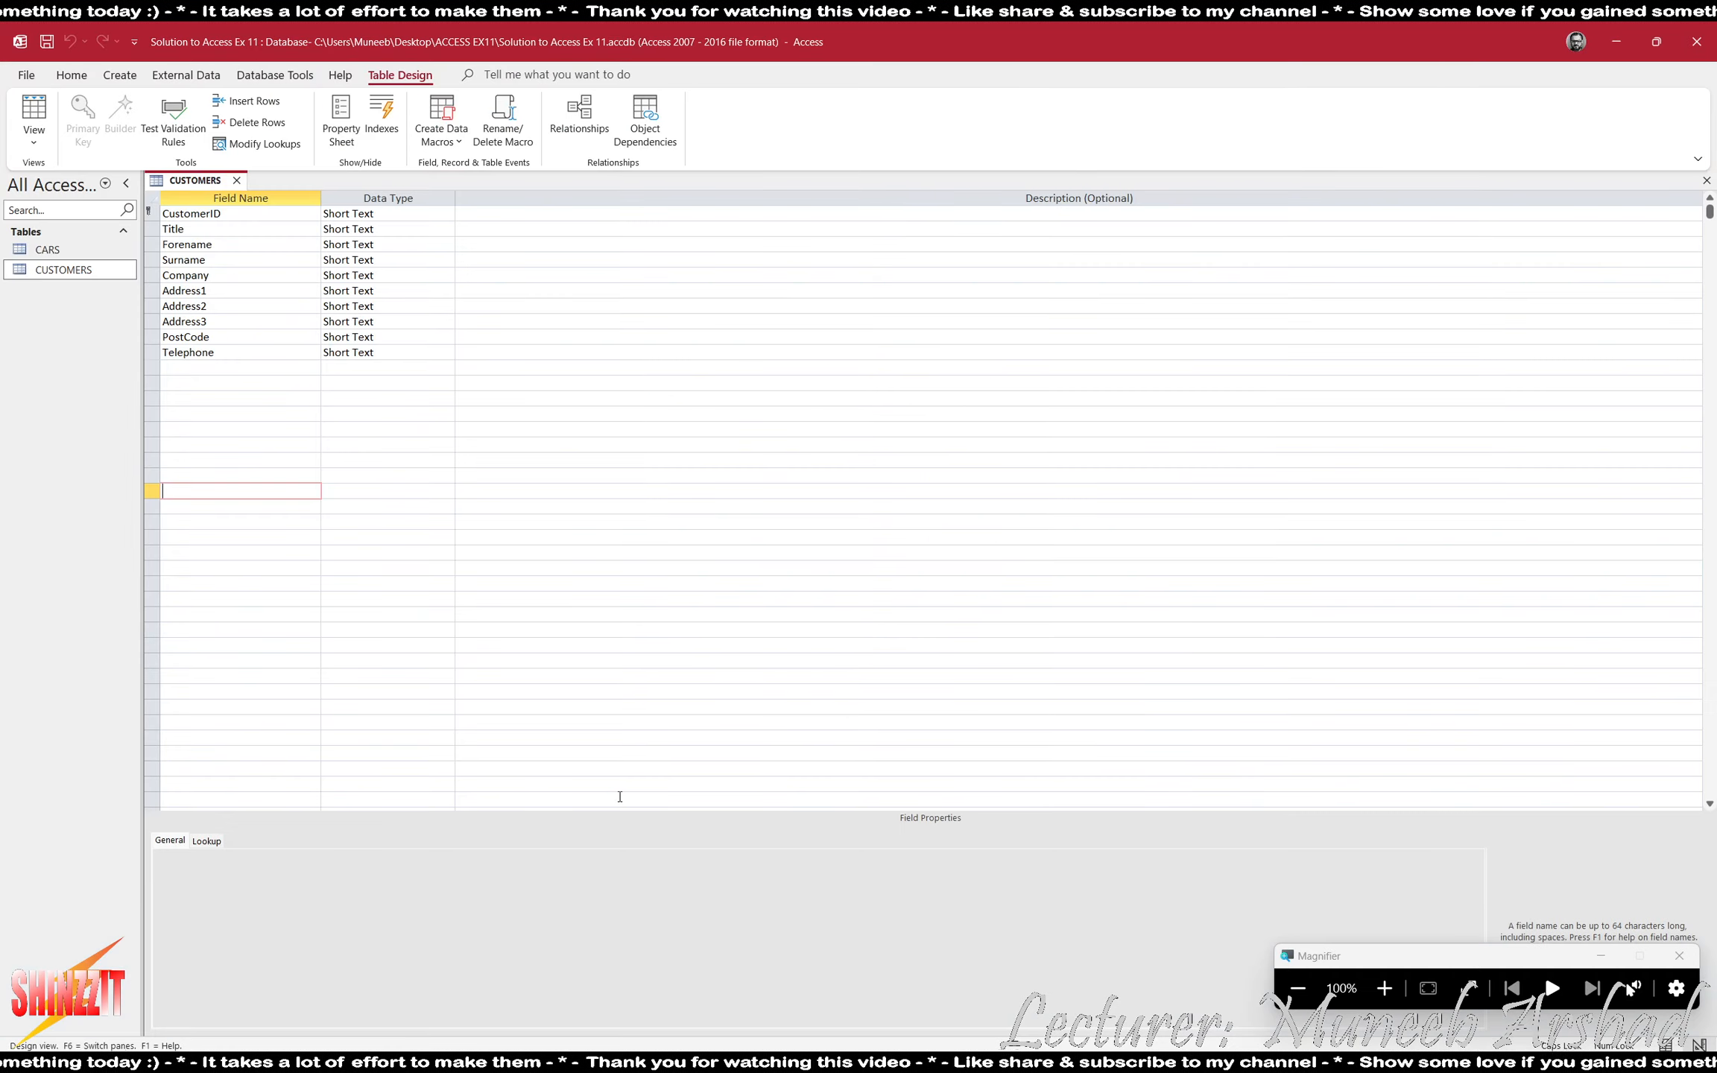
left_click(236, 179)
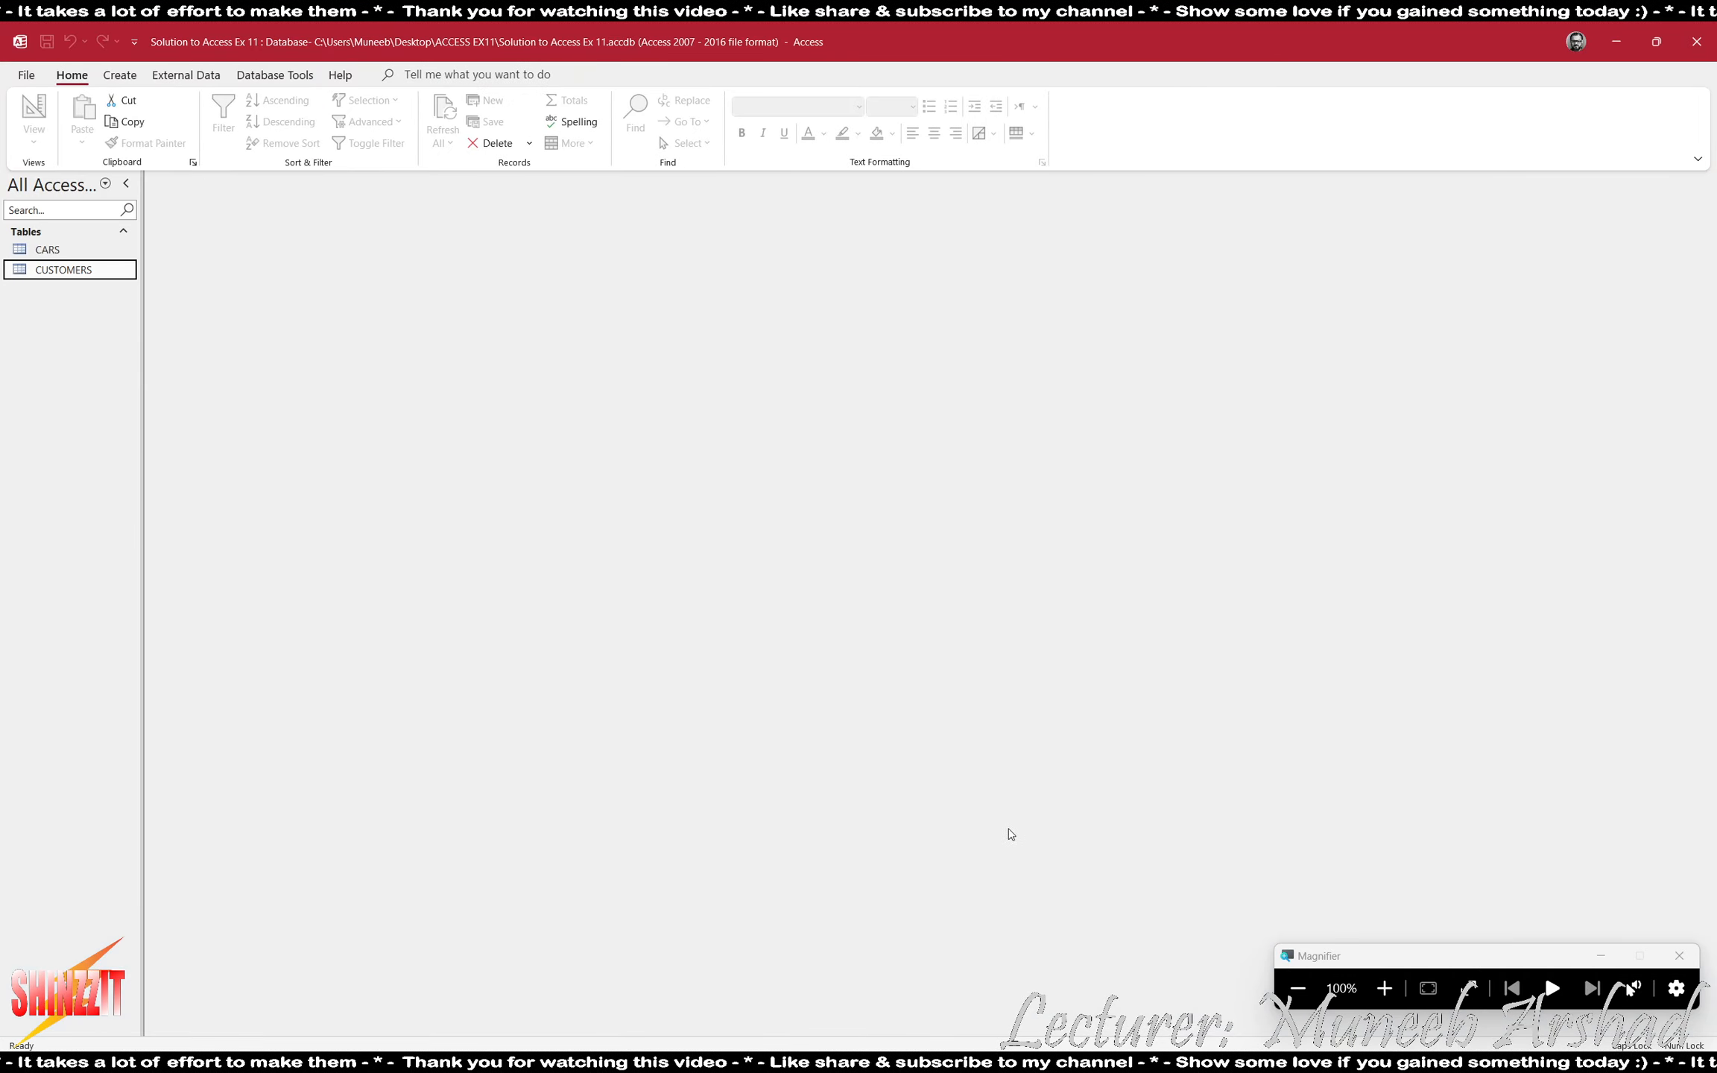
- Review the garage's database requirements in ACCESS EX11.pdf, marking the one about each car's unique car ID
key("alt+Tab")
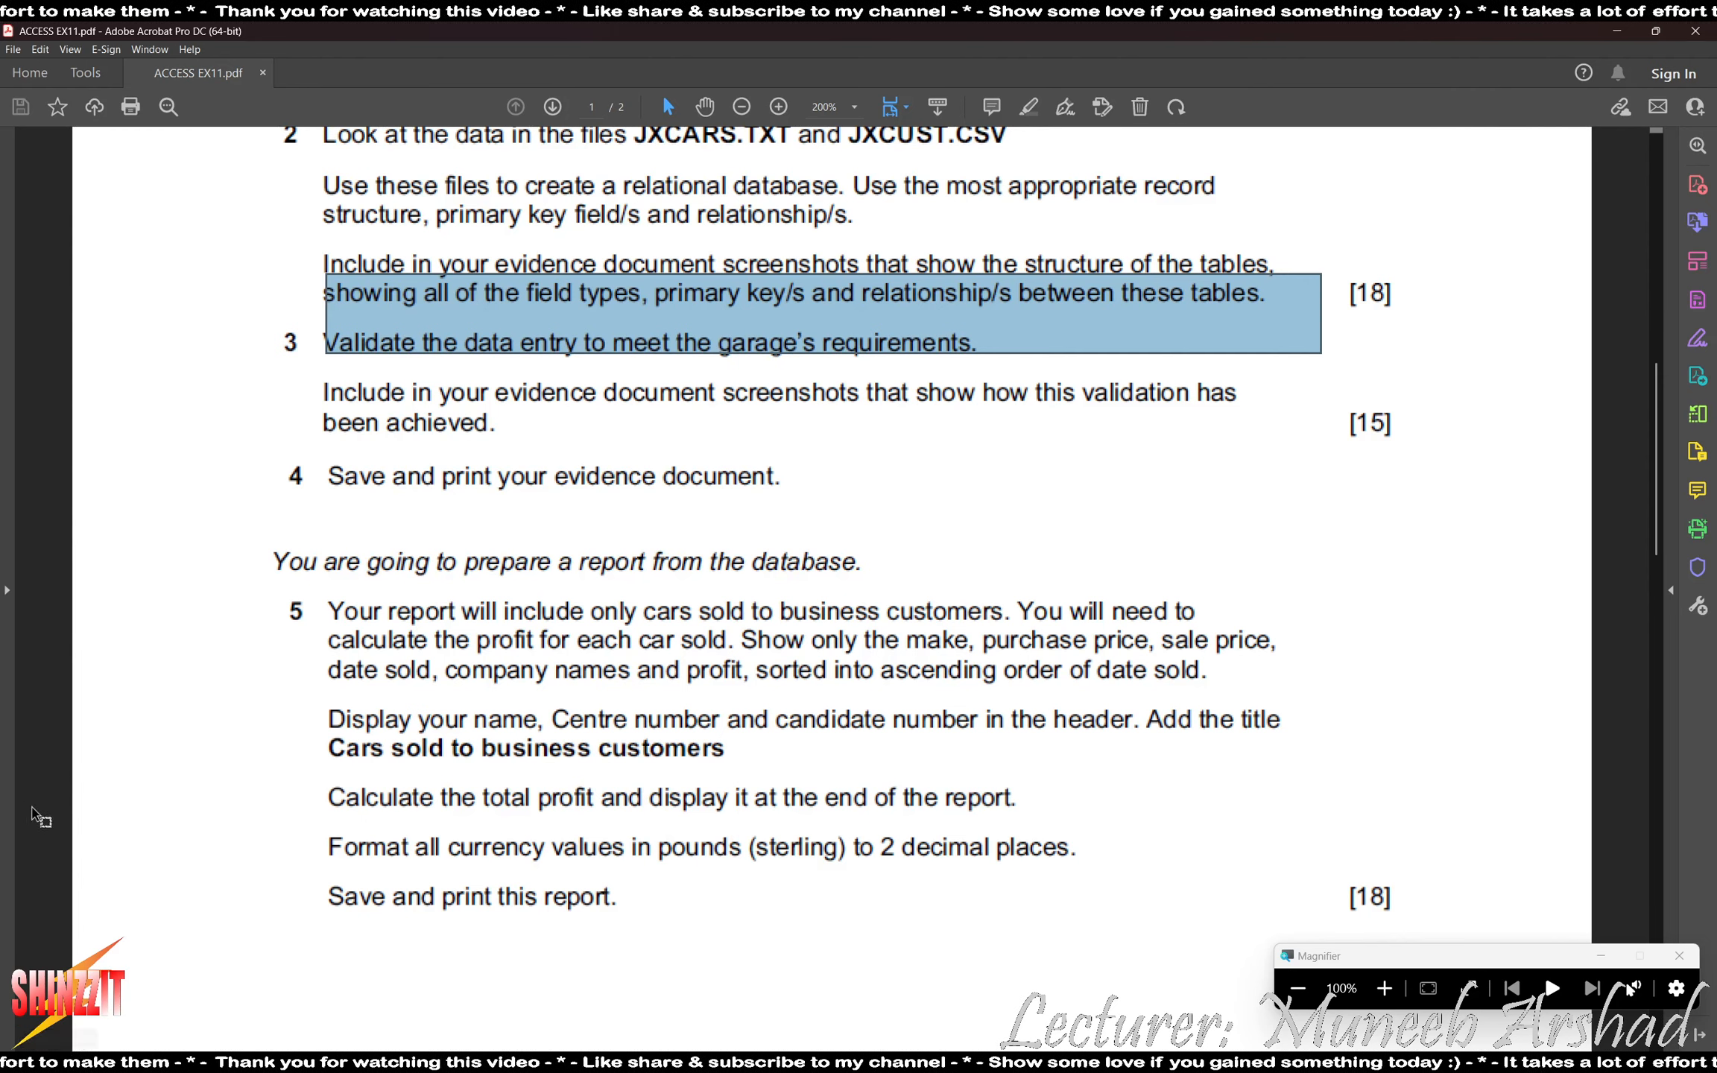
left_click(76, 718)
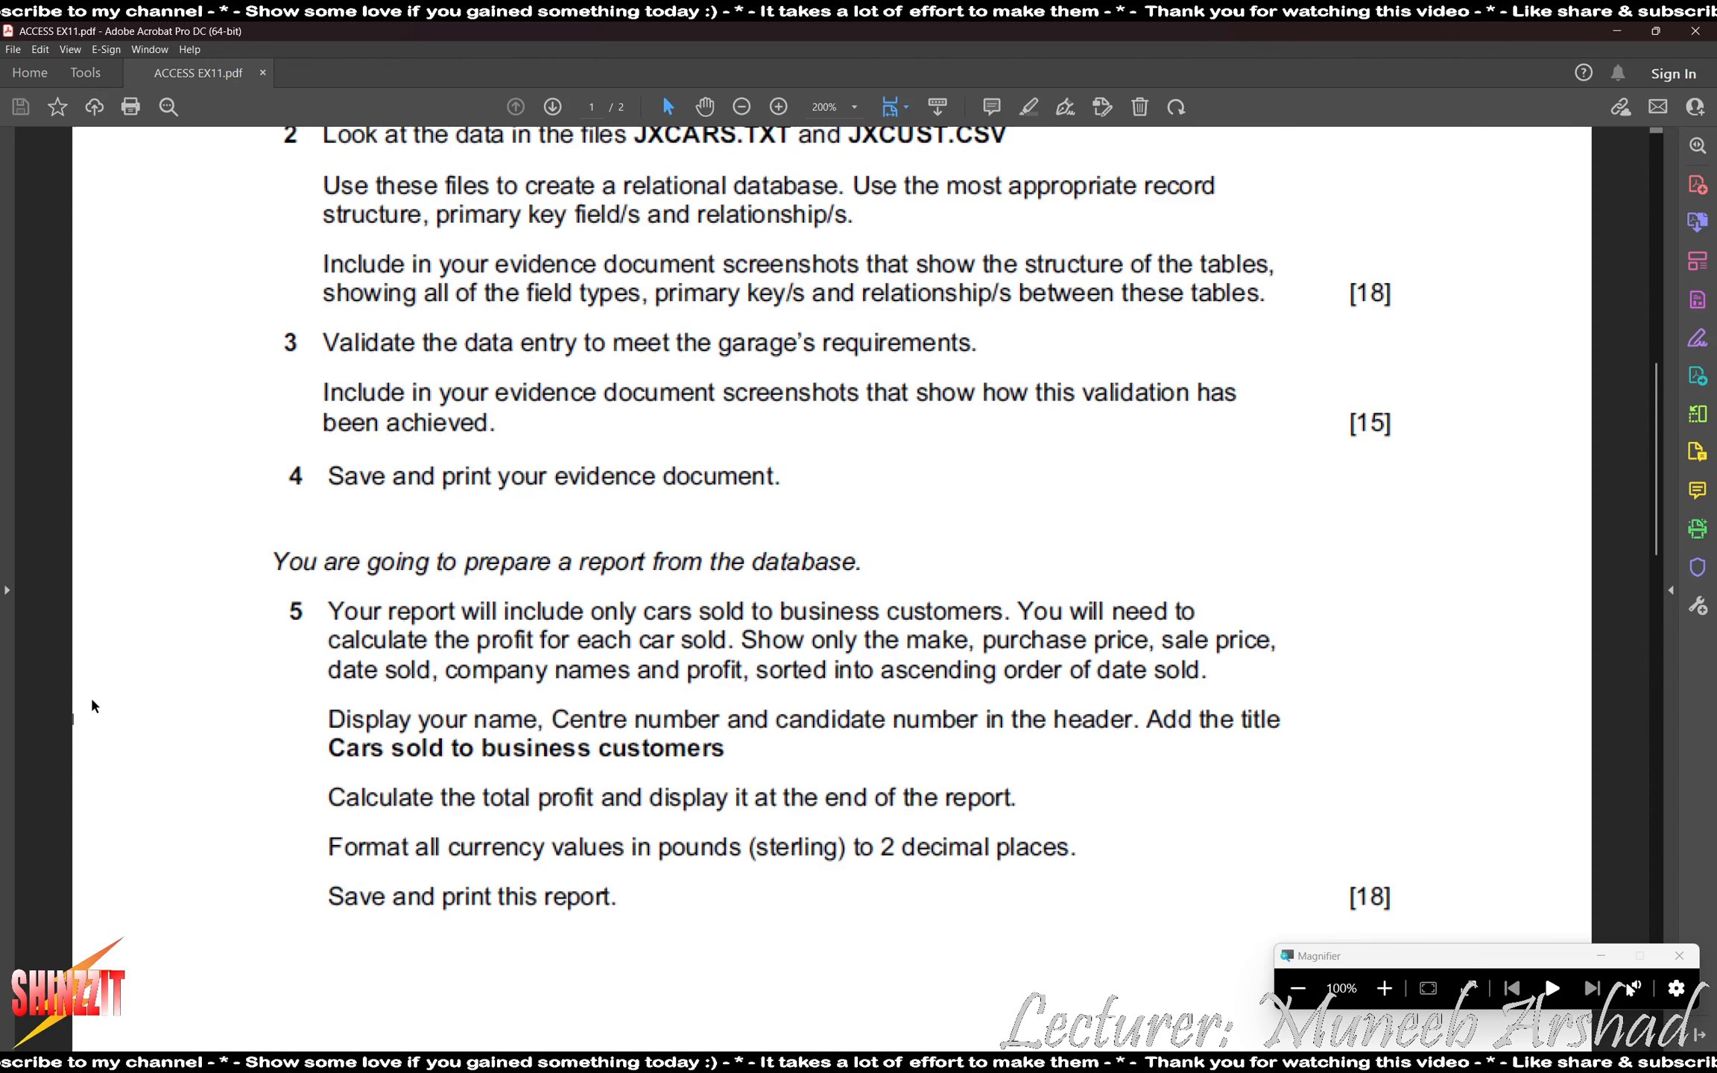
scroll(248, 705, "up", 10)
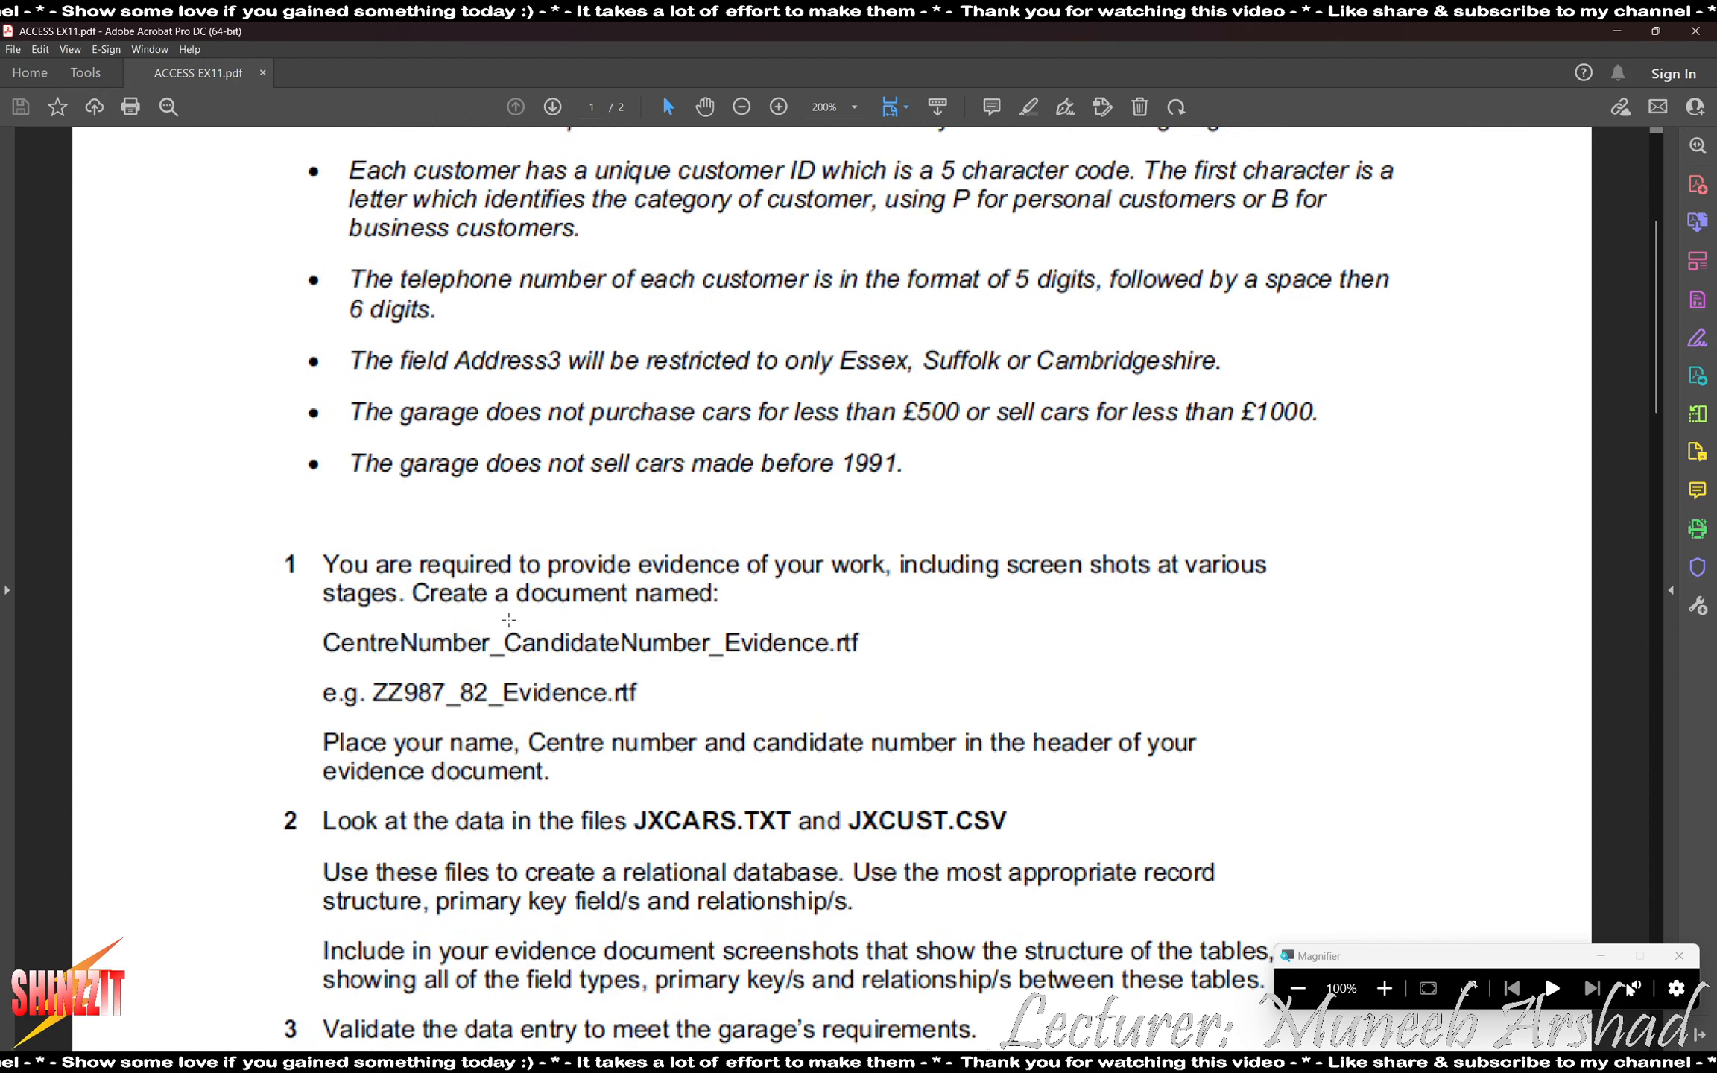
scroll(532, 618, "down", 1)
scroll(408, 295, "up", 1)
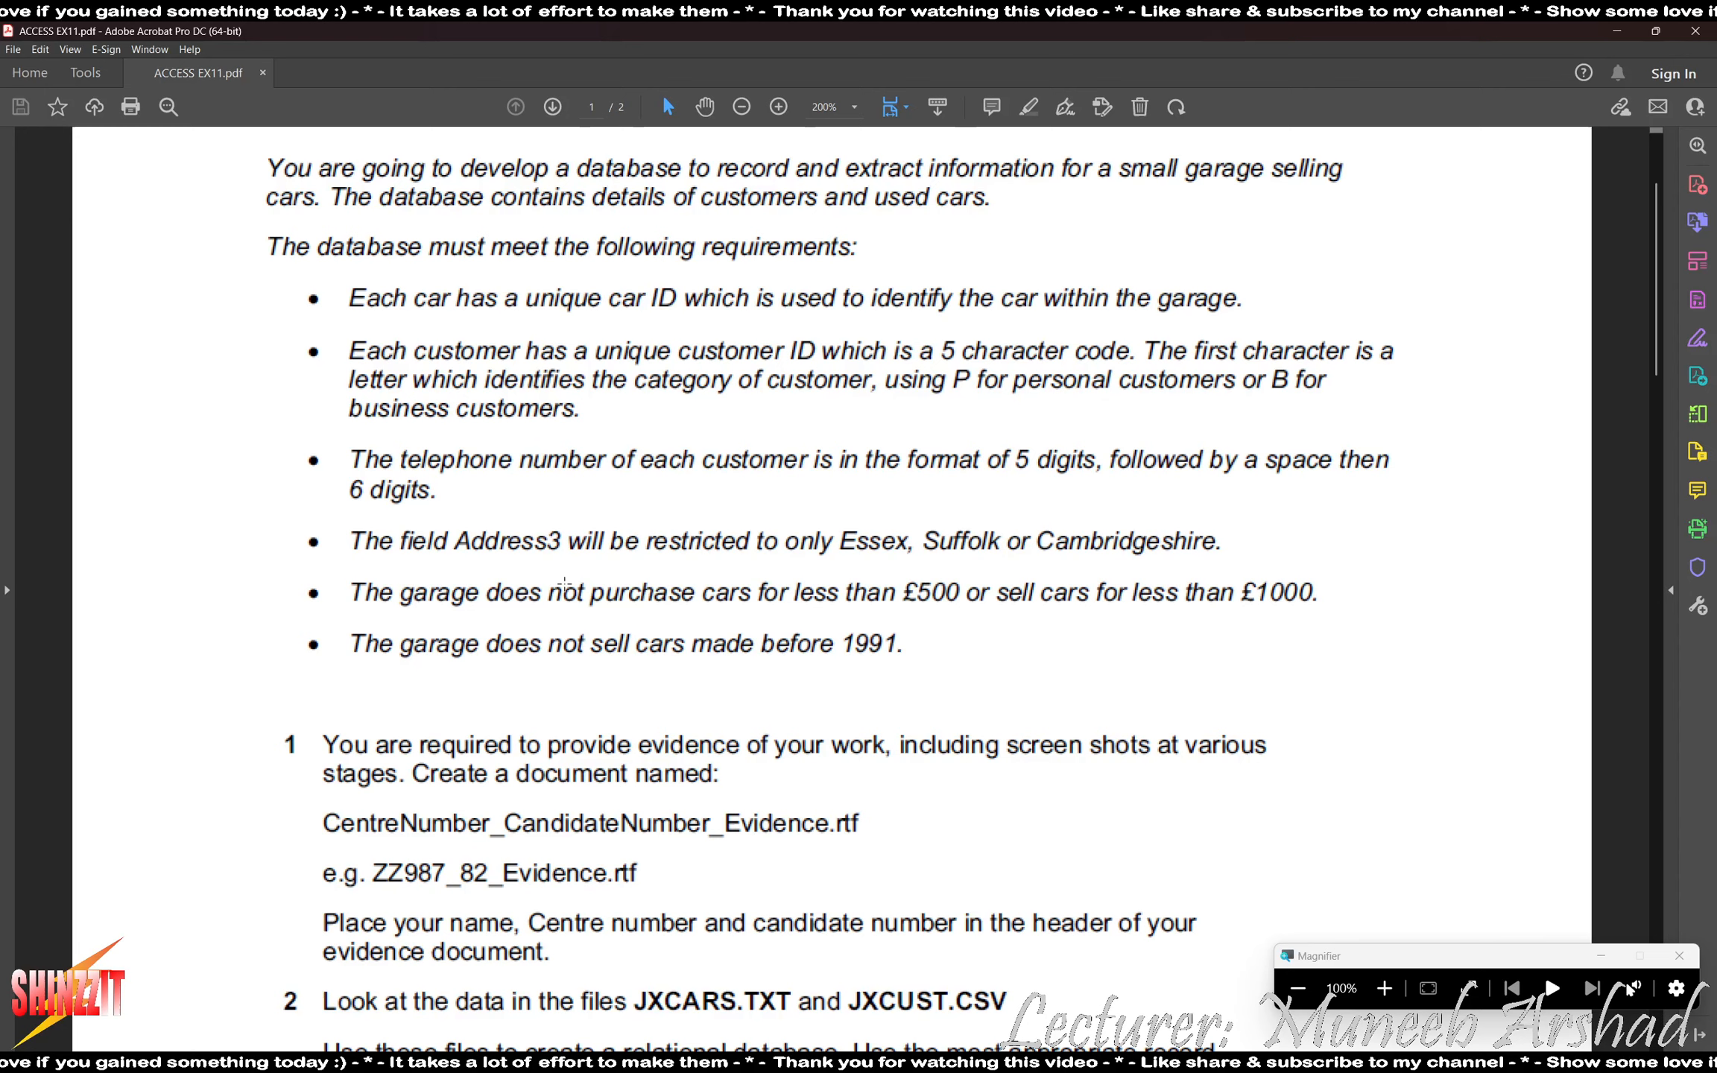
left_click_drag(310, 267, 1260, 325)
- Open the CARS table in Design view and examine the CarID field's primary key and indexing properties at 200% magnification
key("alt+Tab")
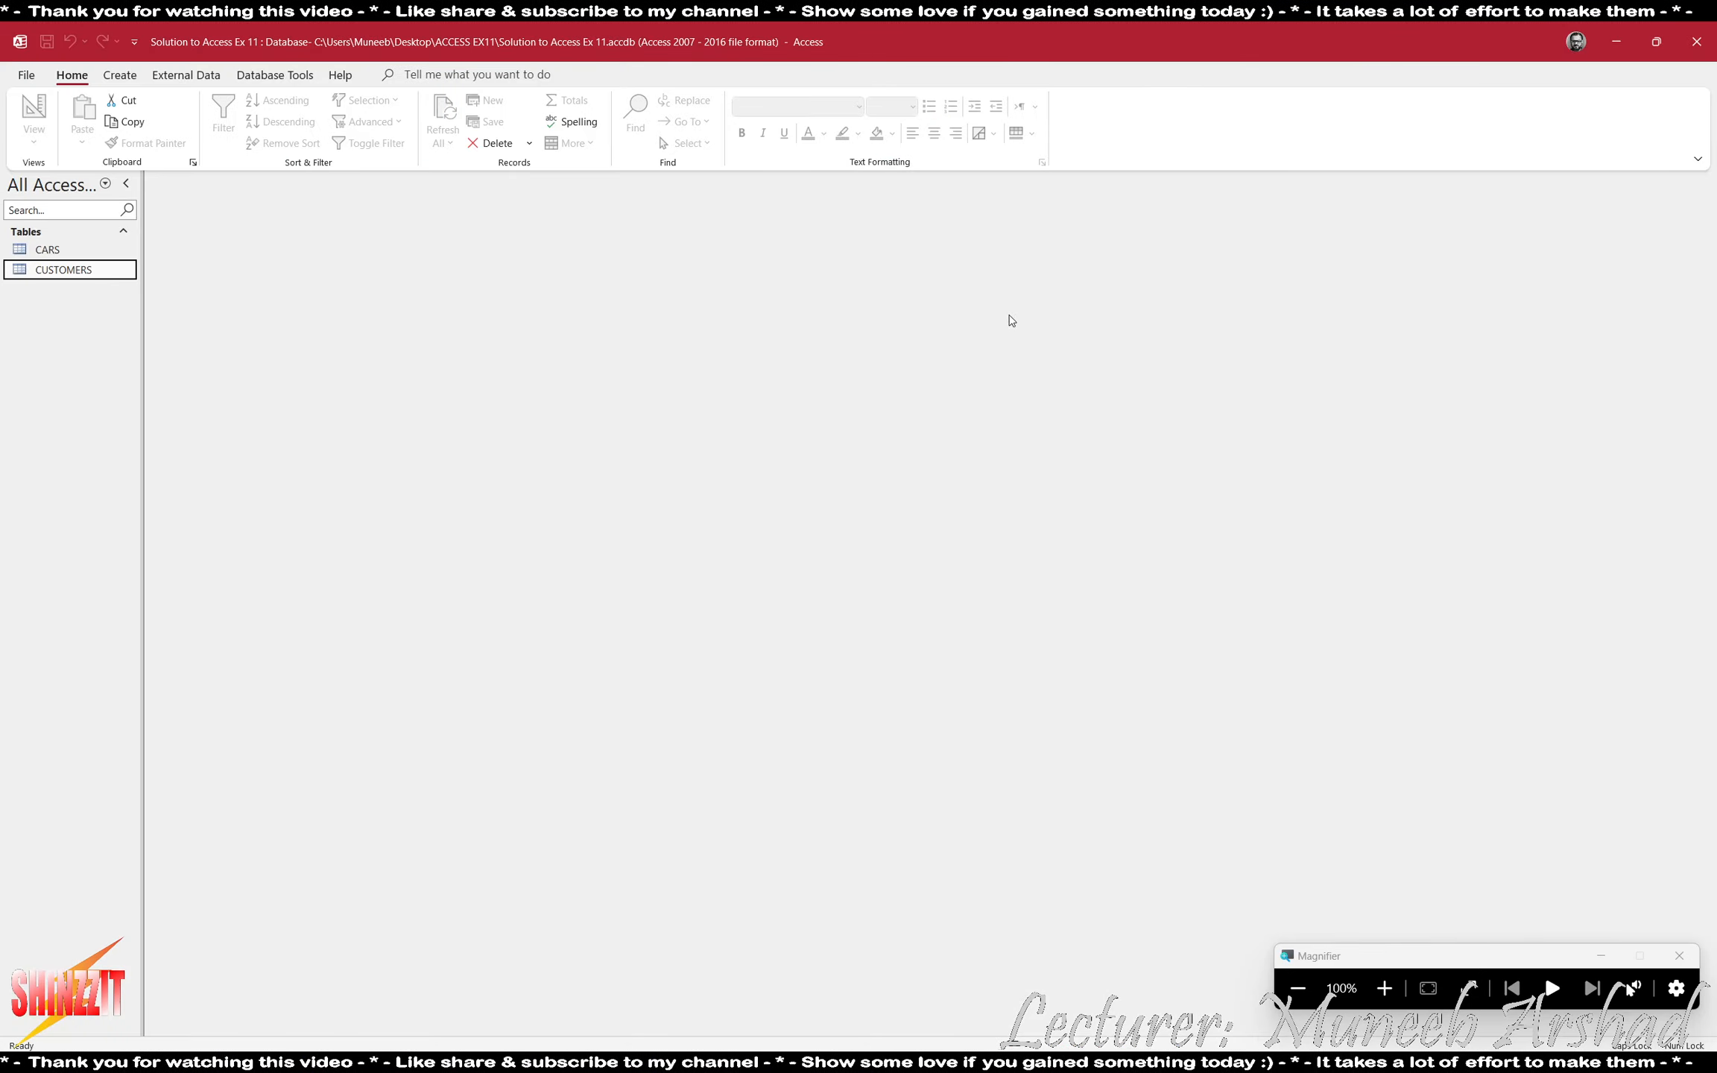
double_click(47, 254)
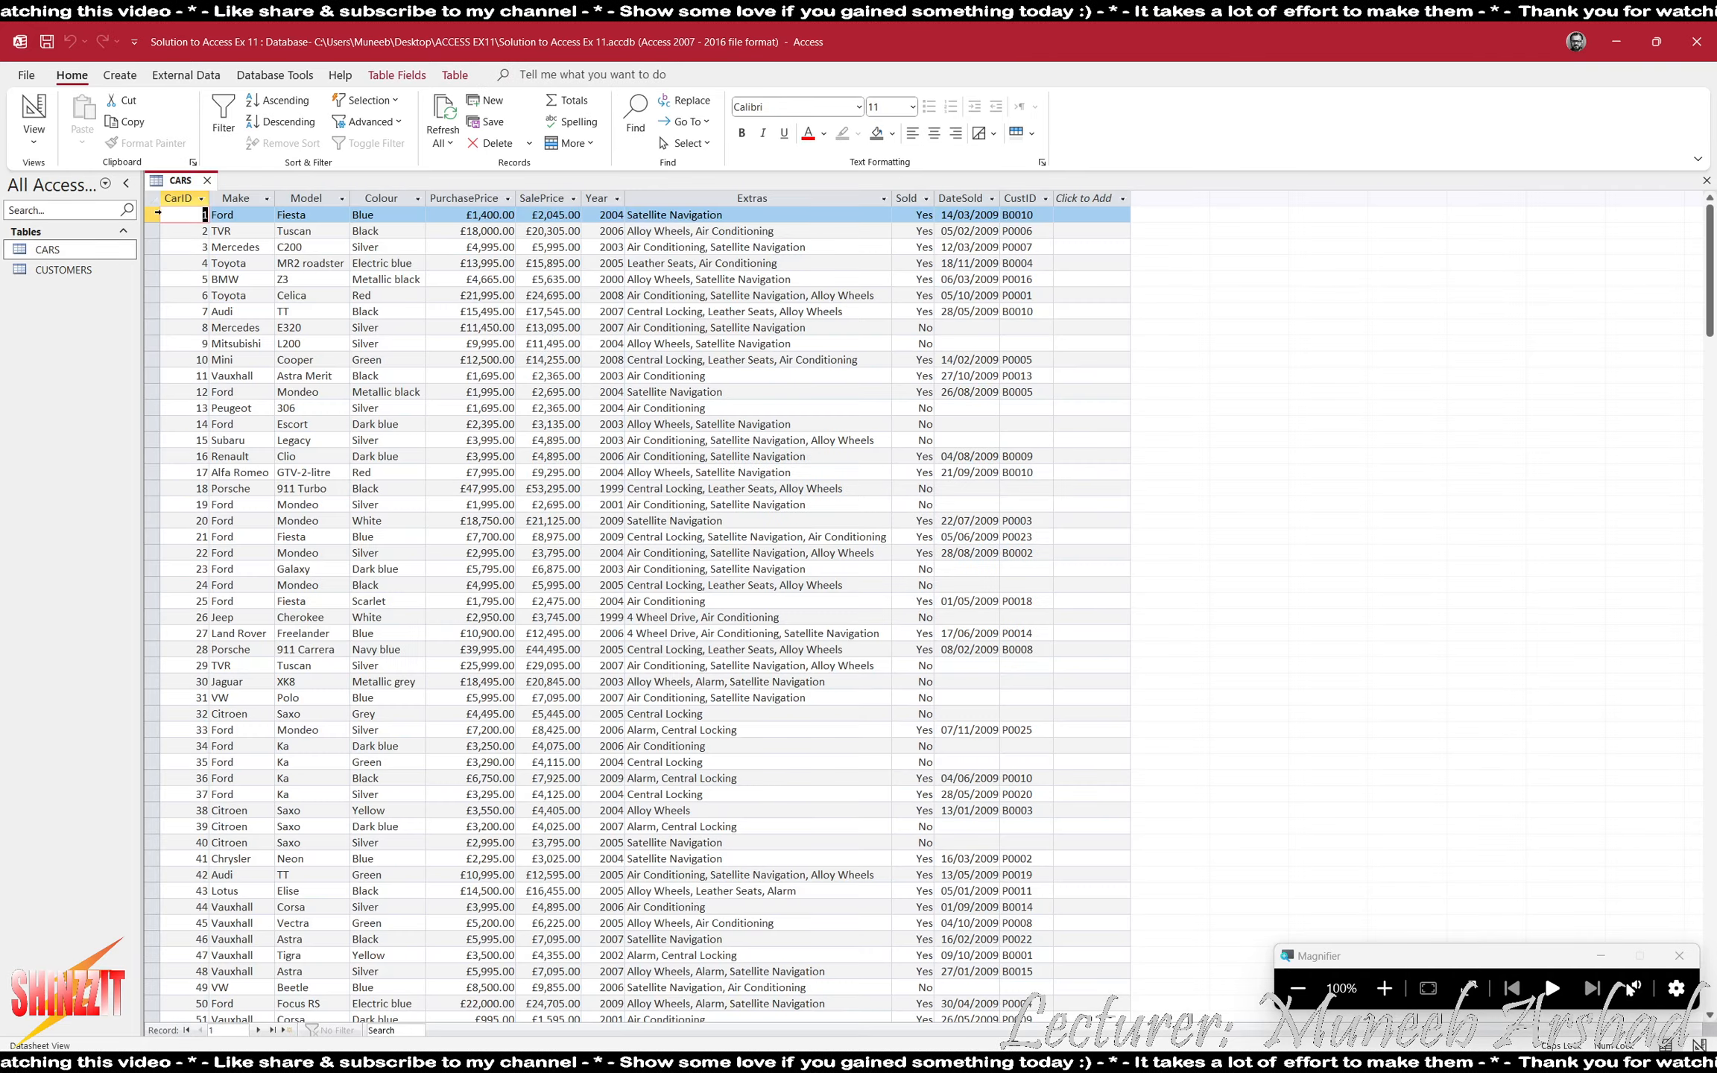
left_click(34, 112)
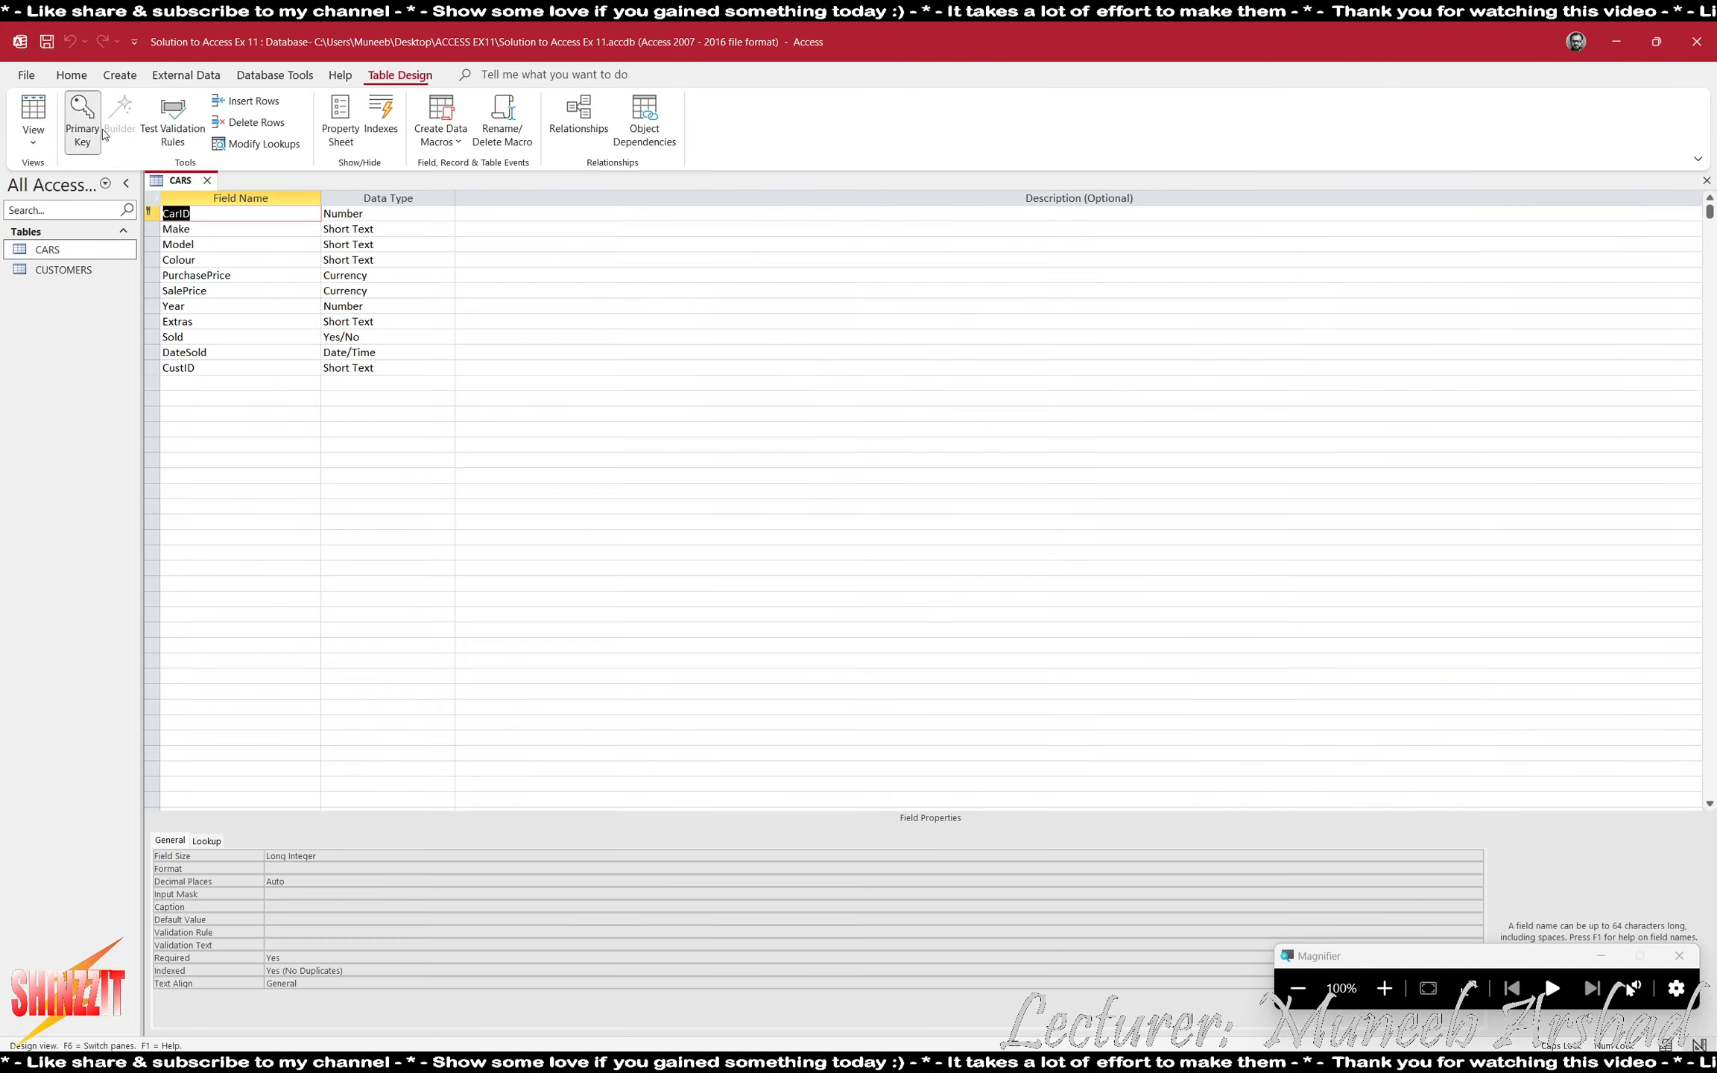
left_click(214, 239)
left_click(227, 213)
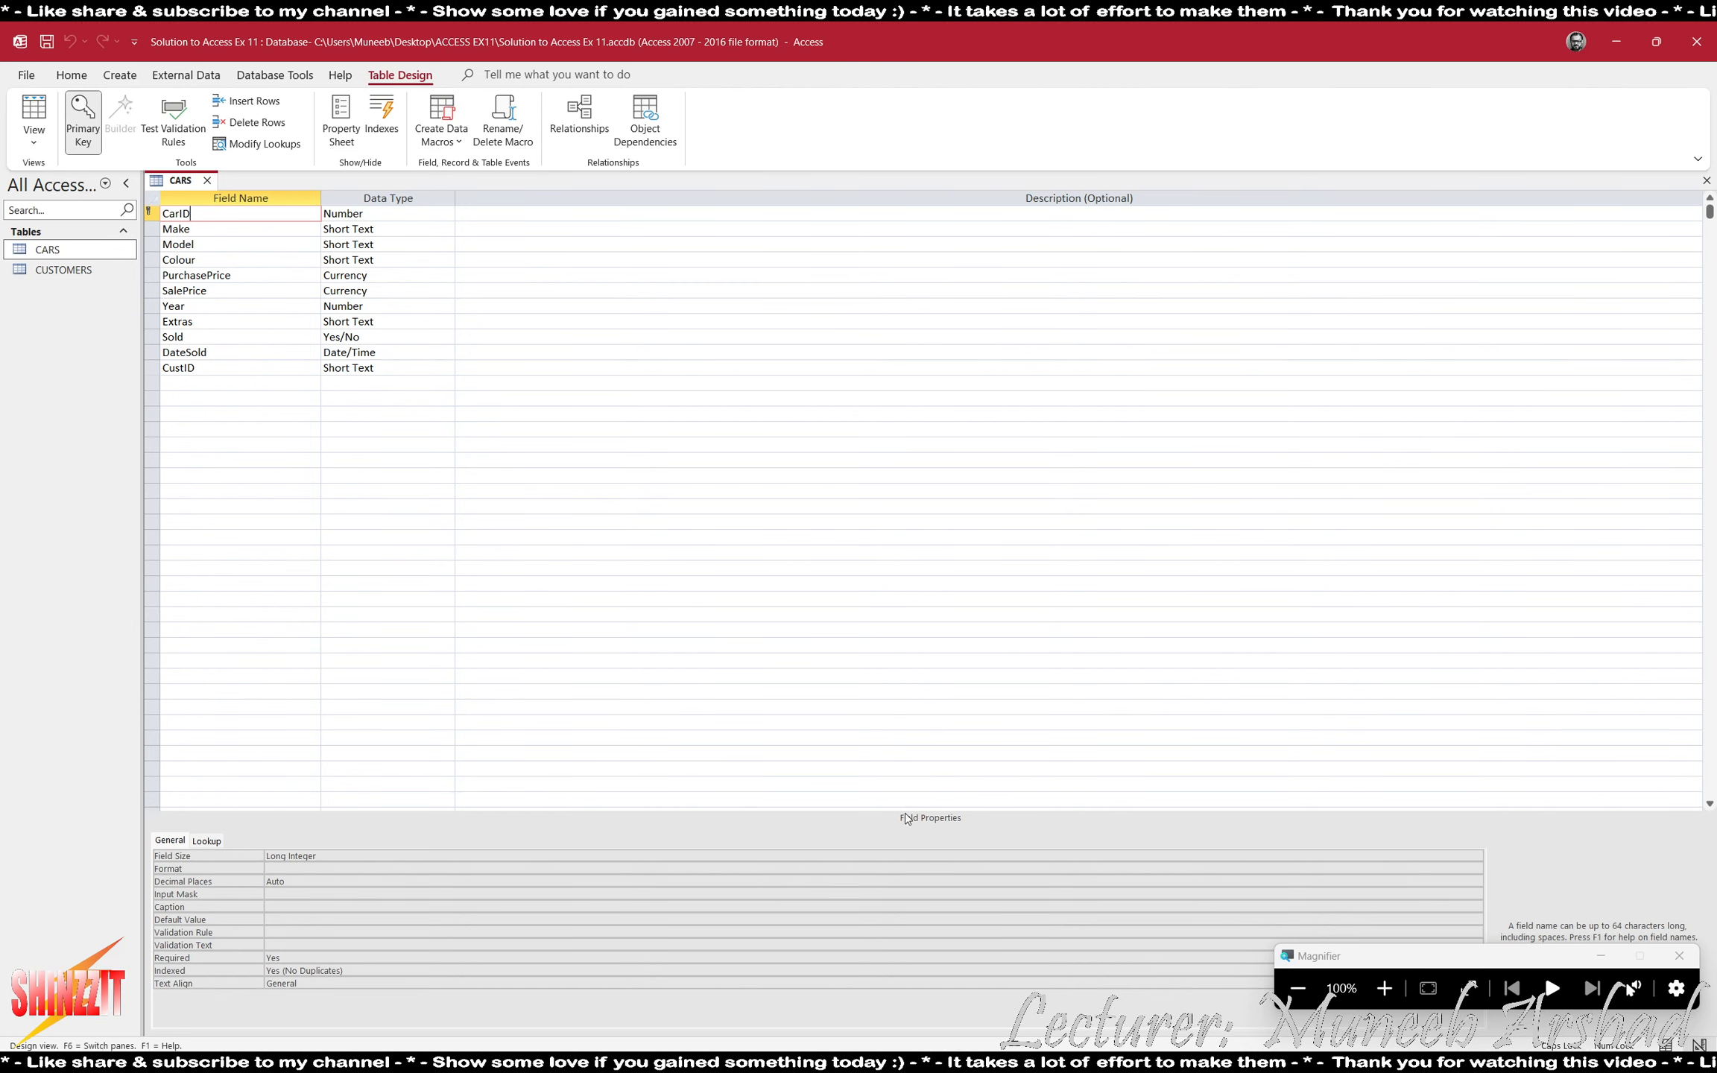
left_click(1399, 987)
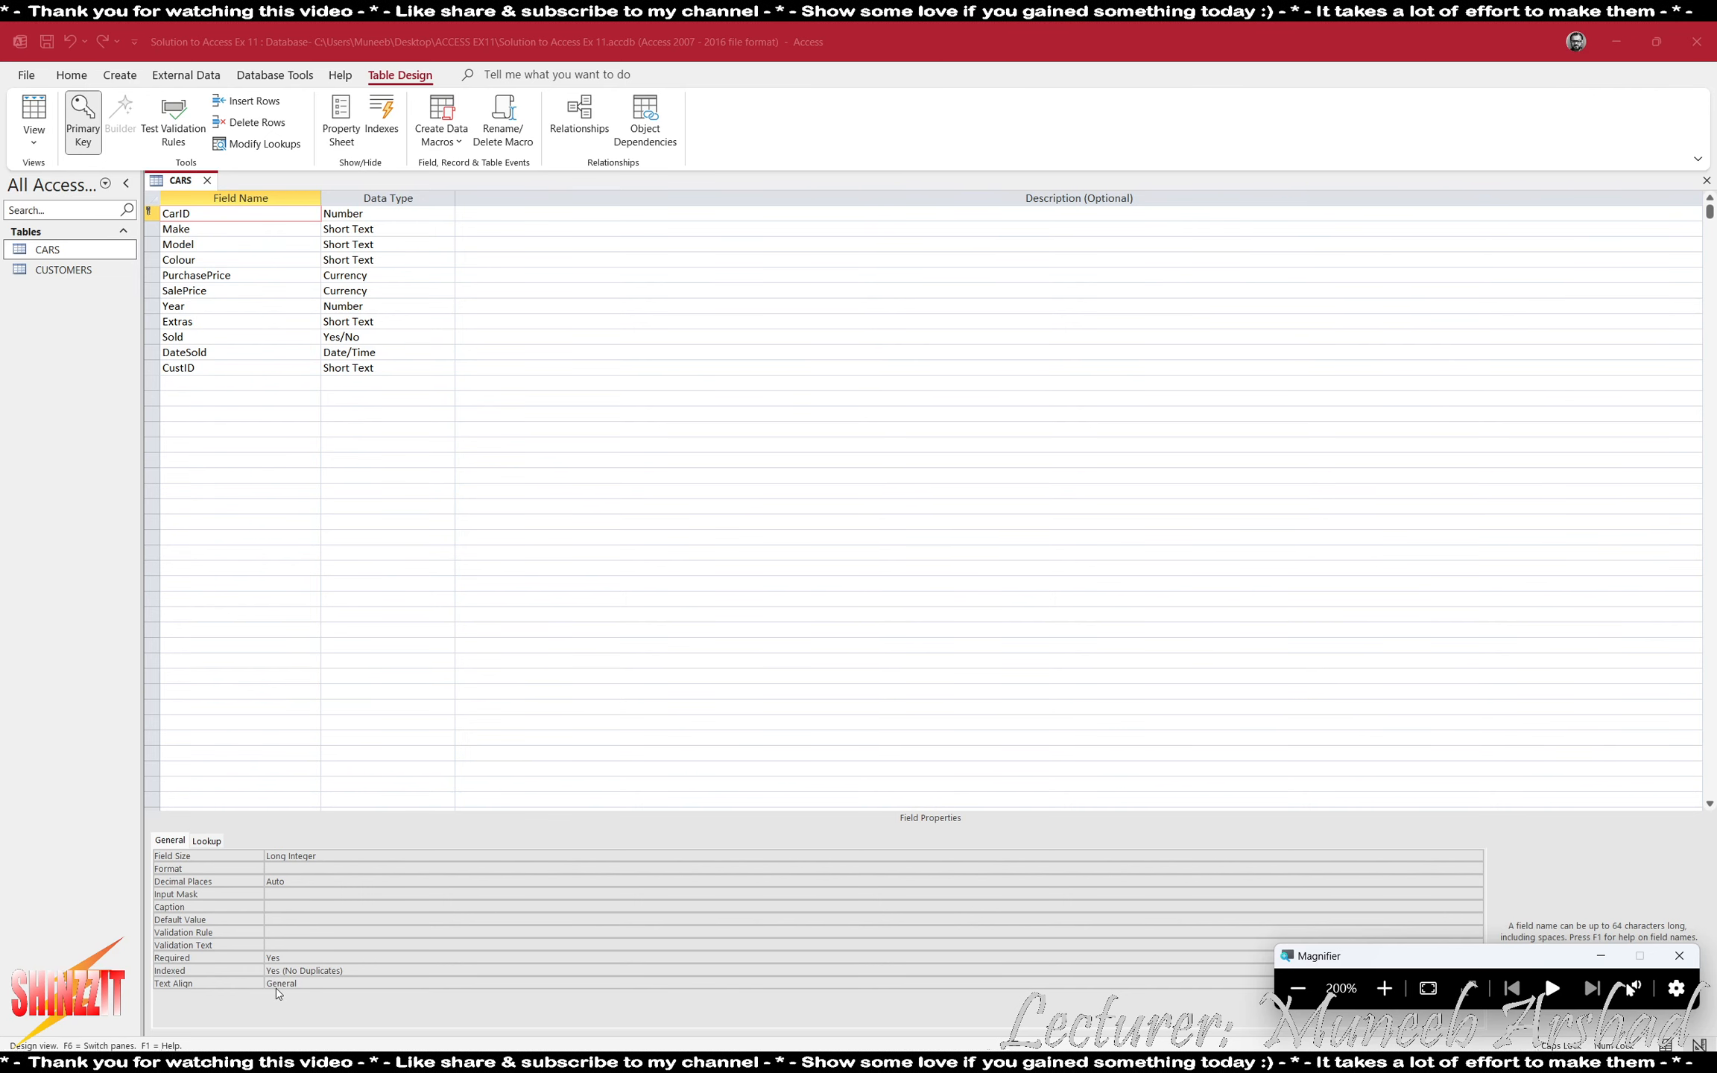
- Set the CarID field's Text Align property to Left in the CARS table design
left_click(357, 976)
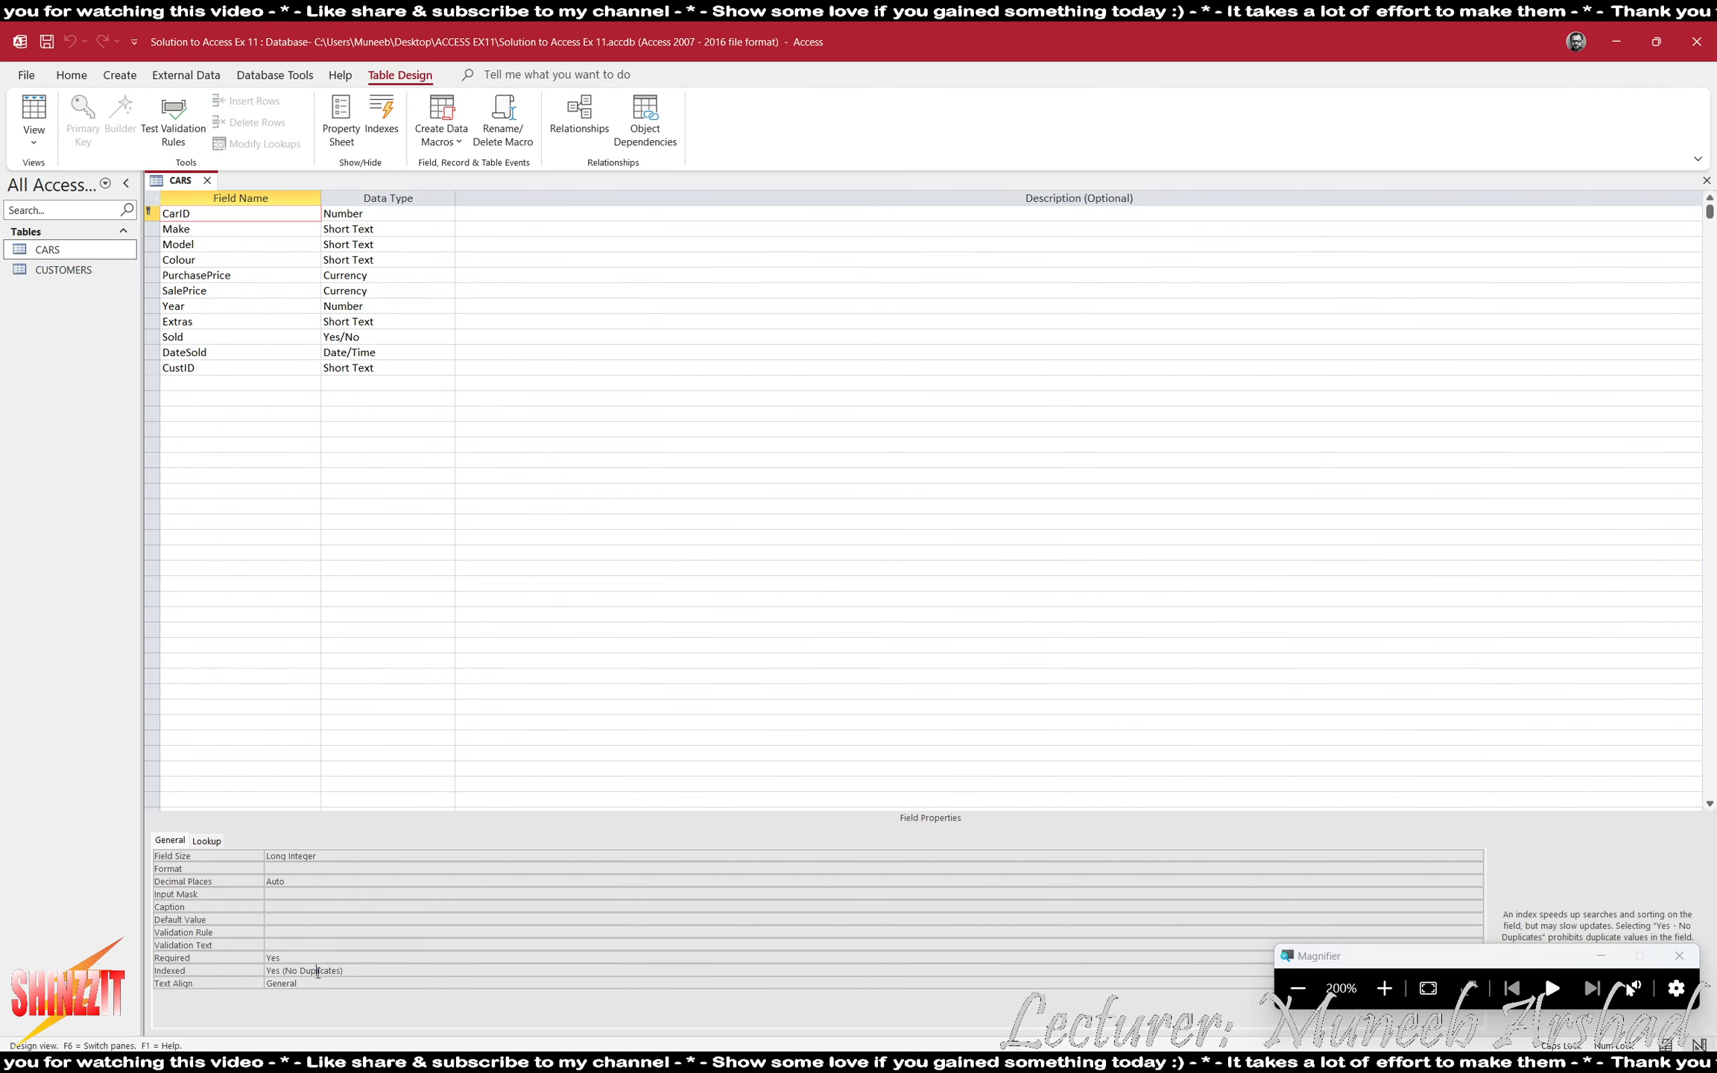
double_click(375, 981)
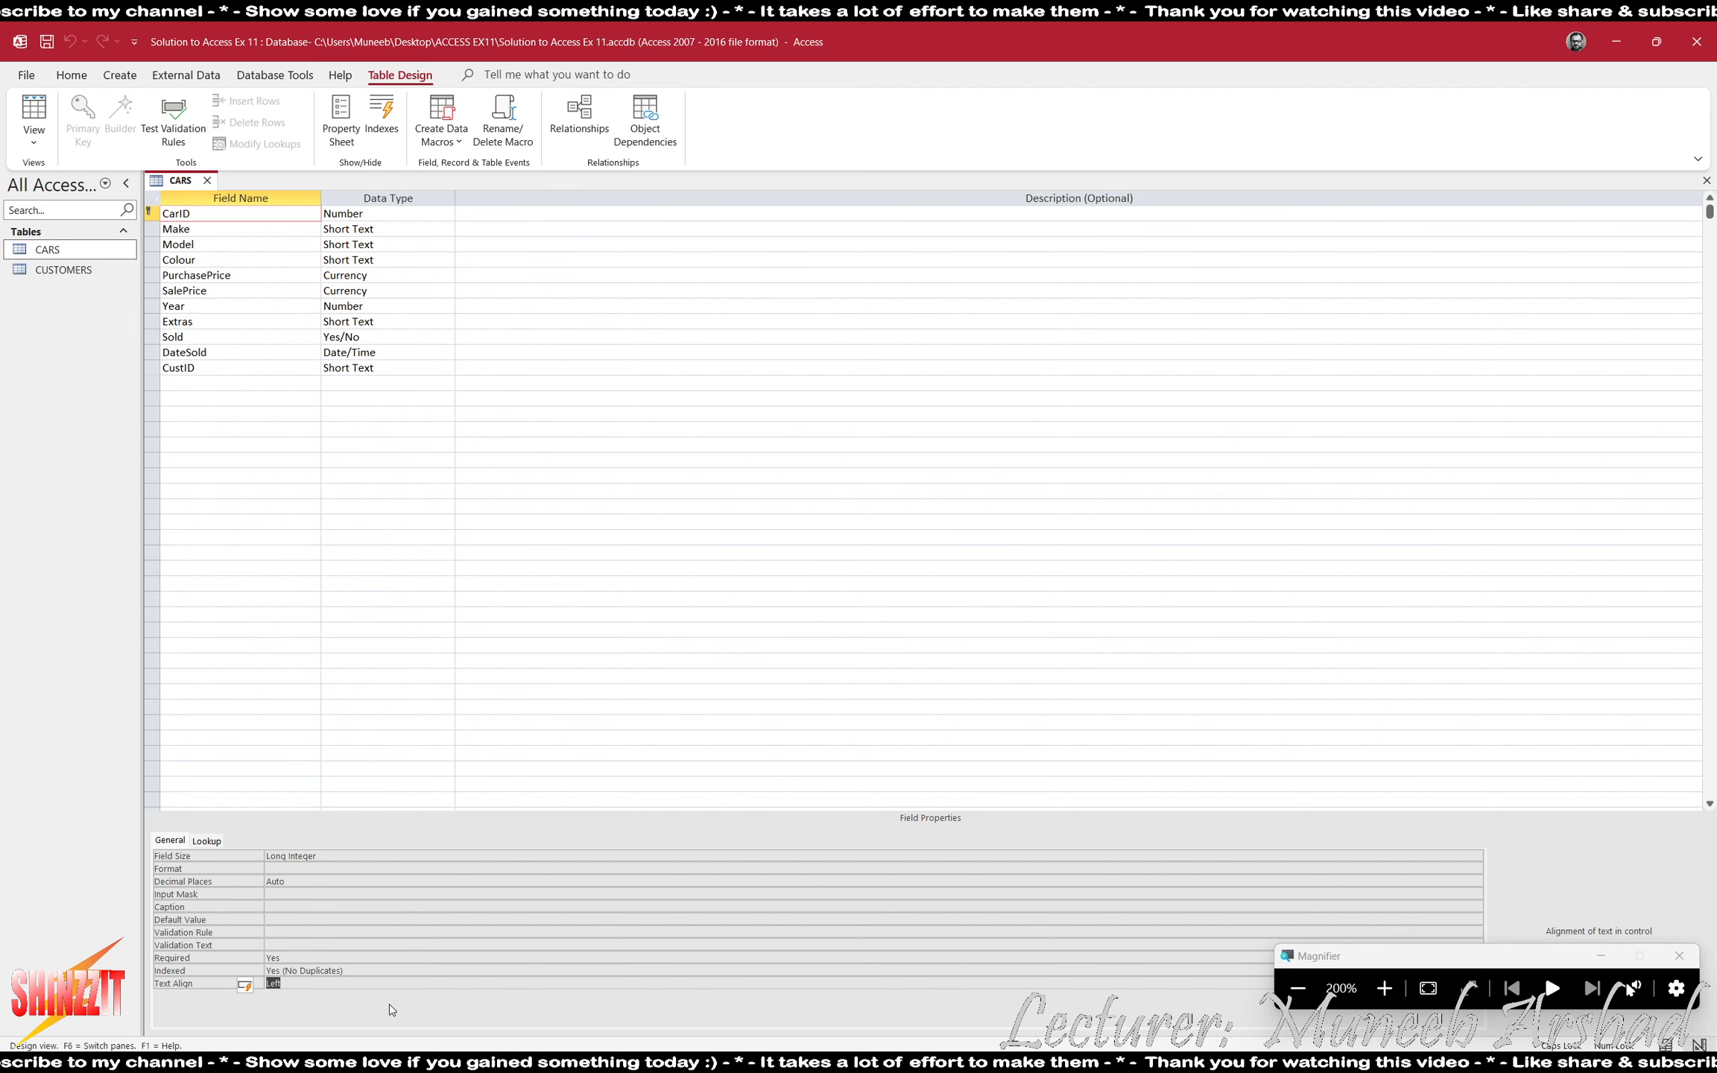
left_click(375, 971)
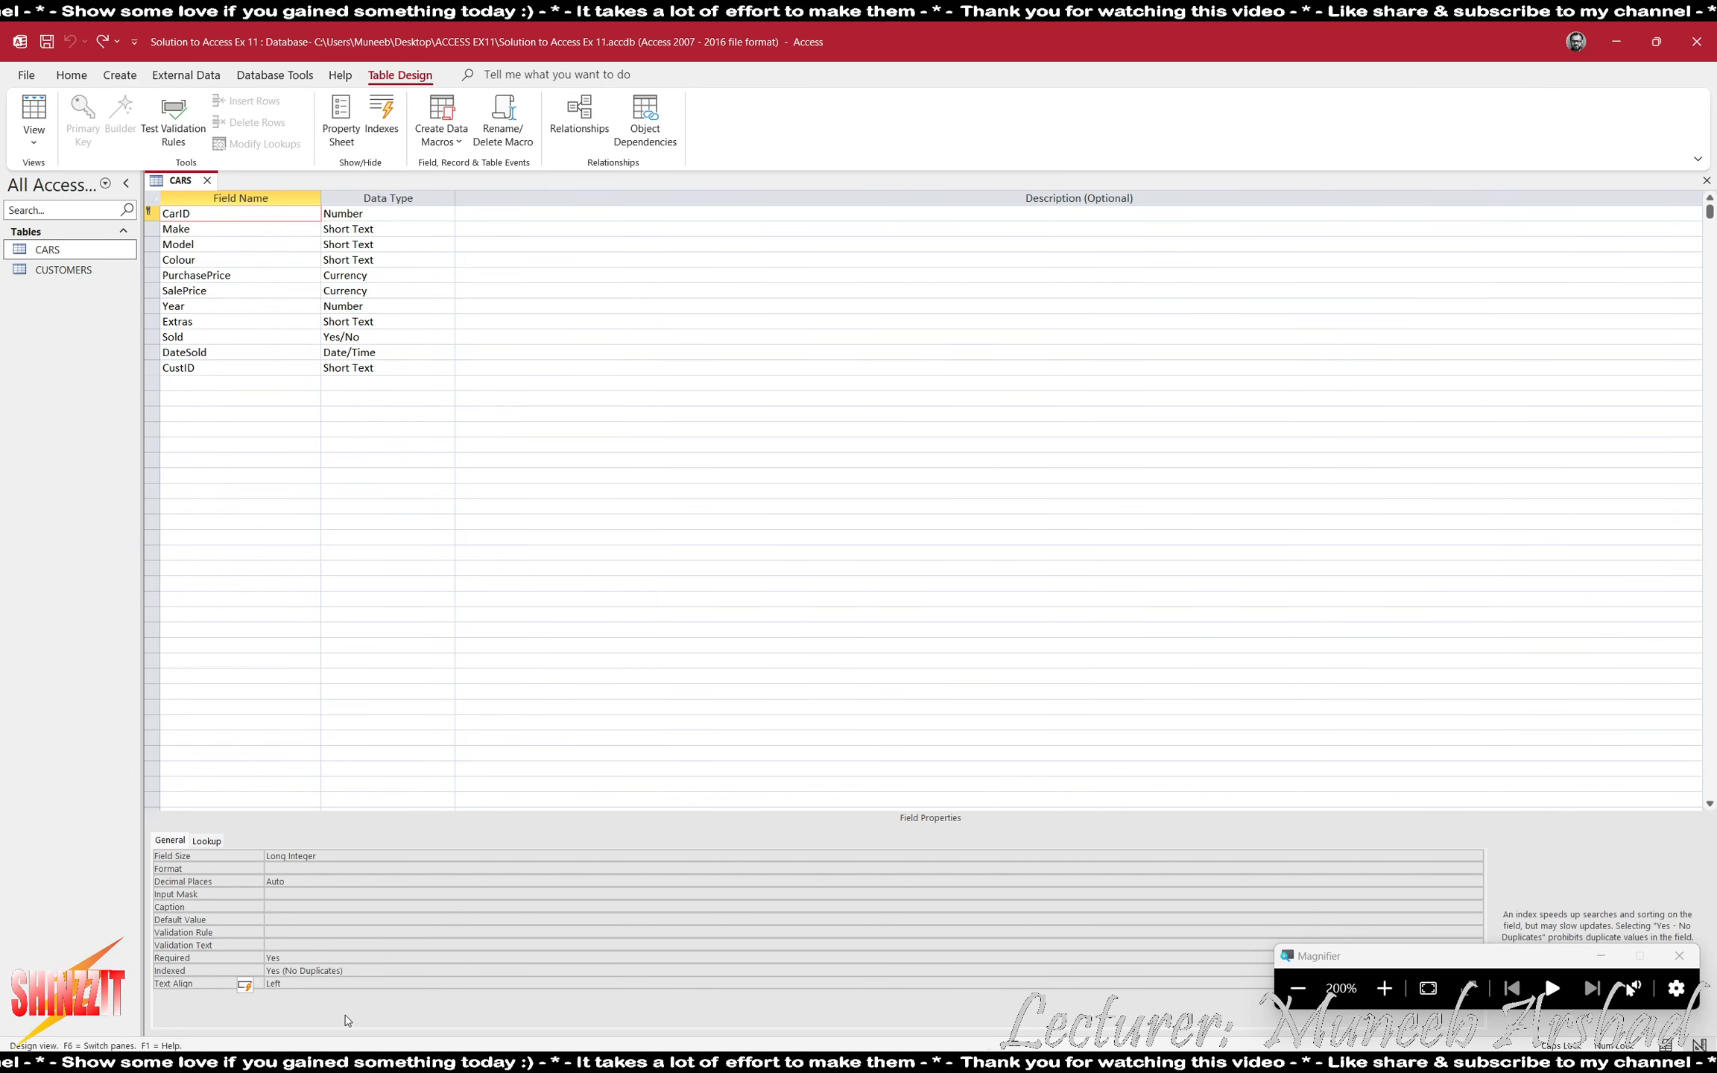
double_click(335, 980)
left_click(337, 981)
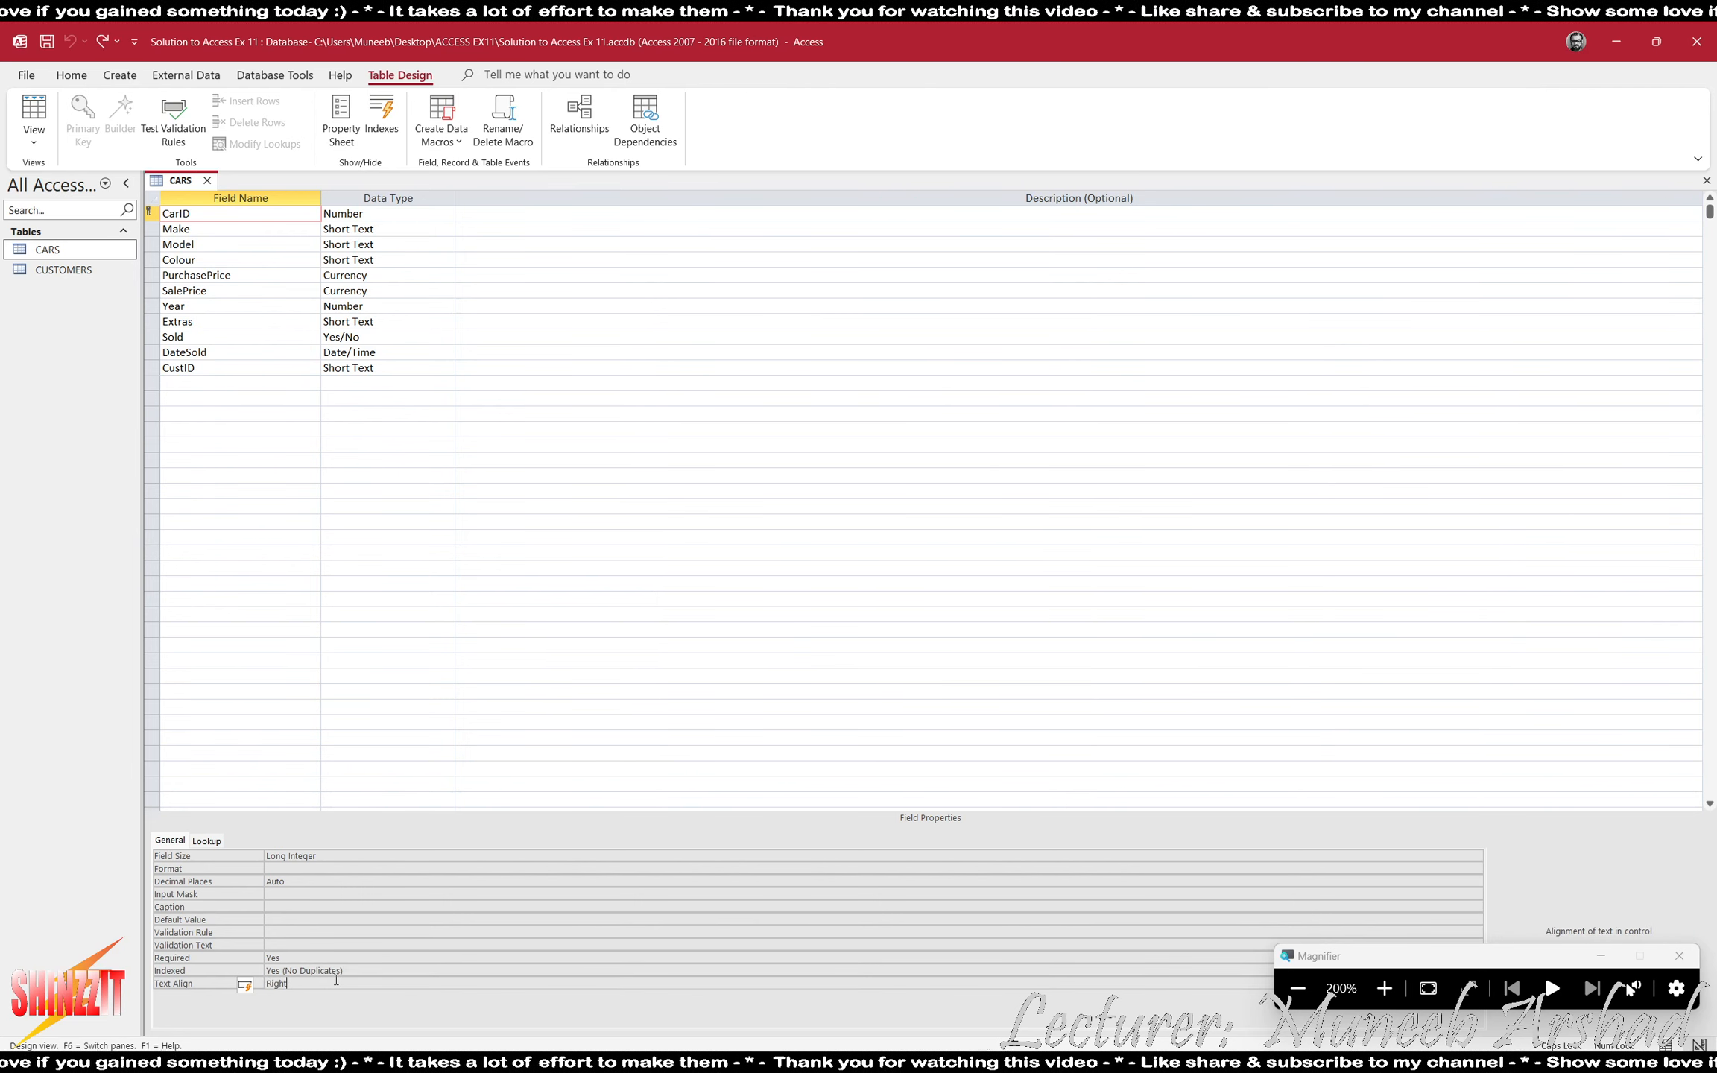
double_click(336, 980)
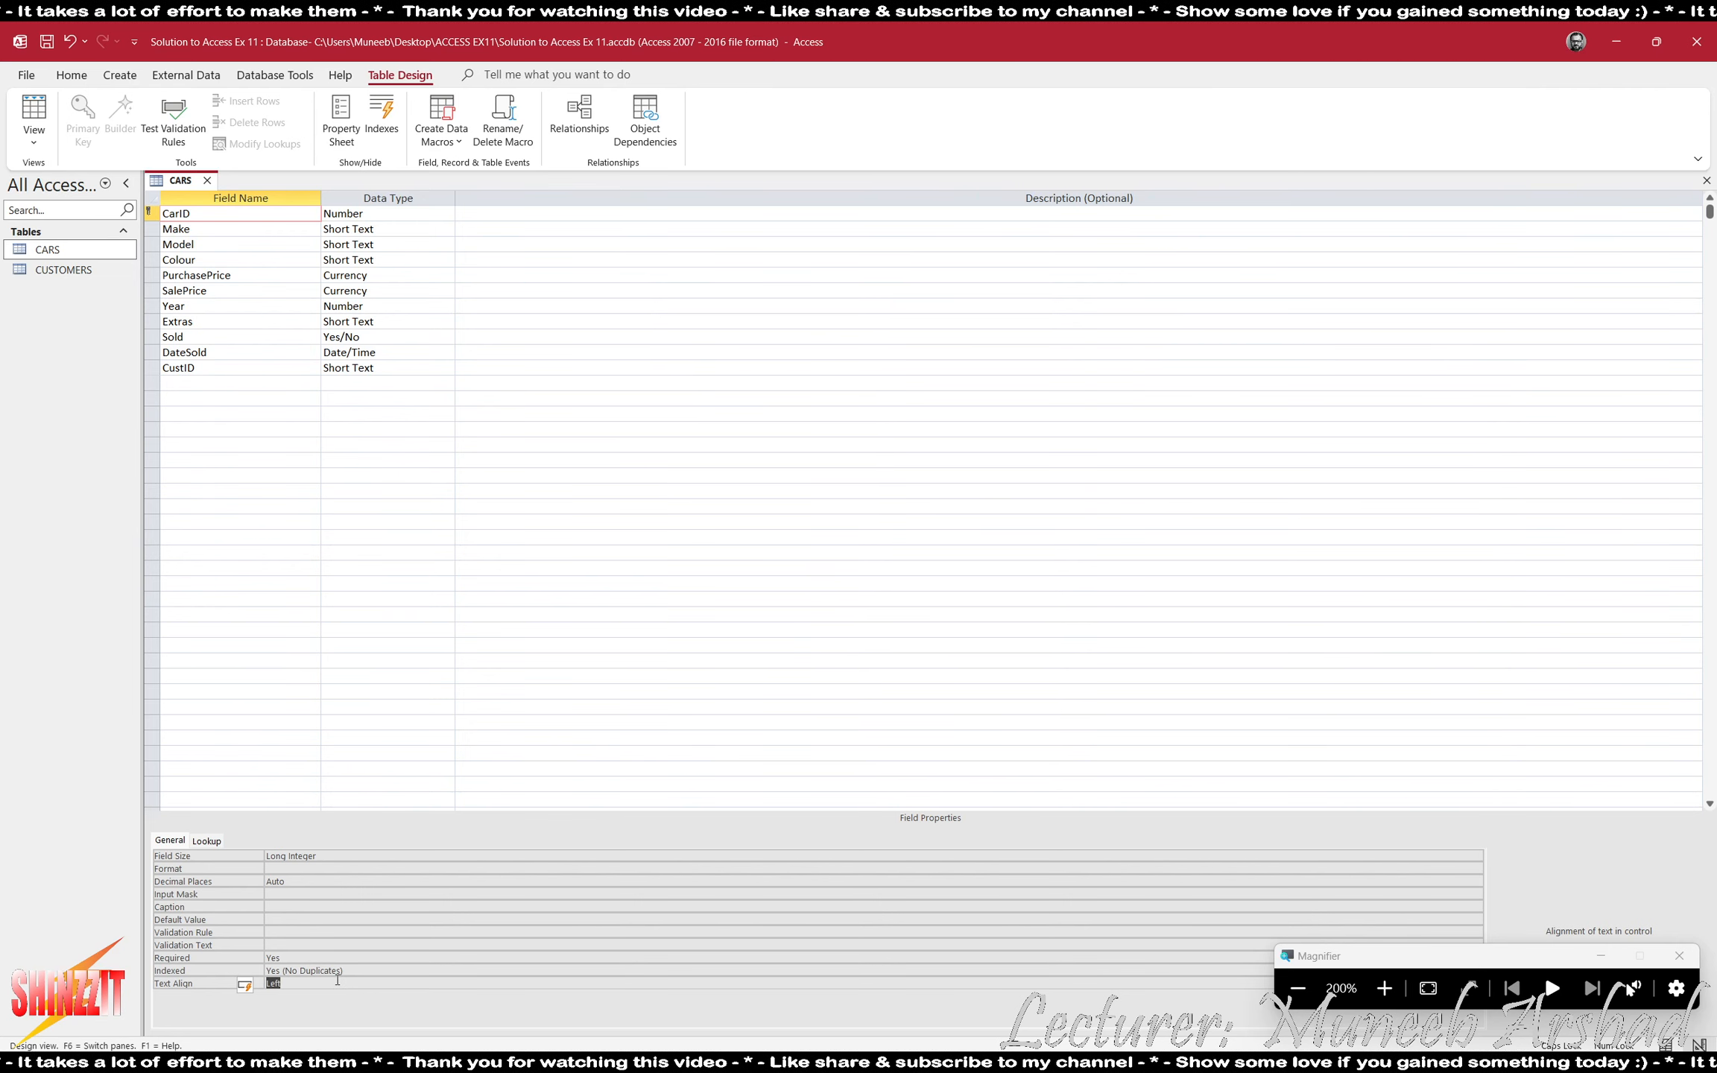
- Try to set the CarID field's Indexed property to No
double_click(368, 971)
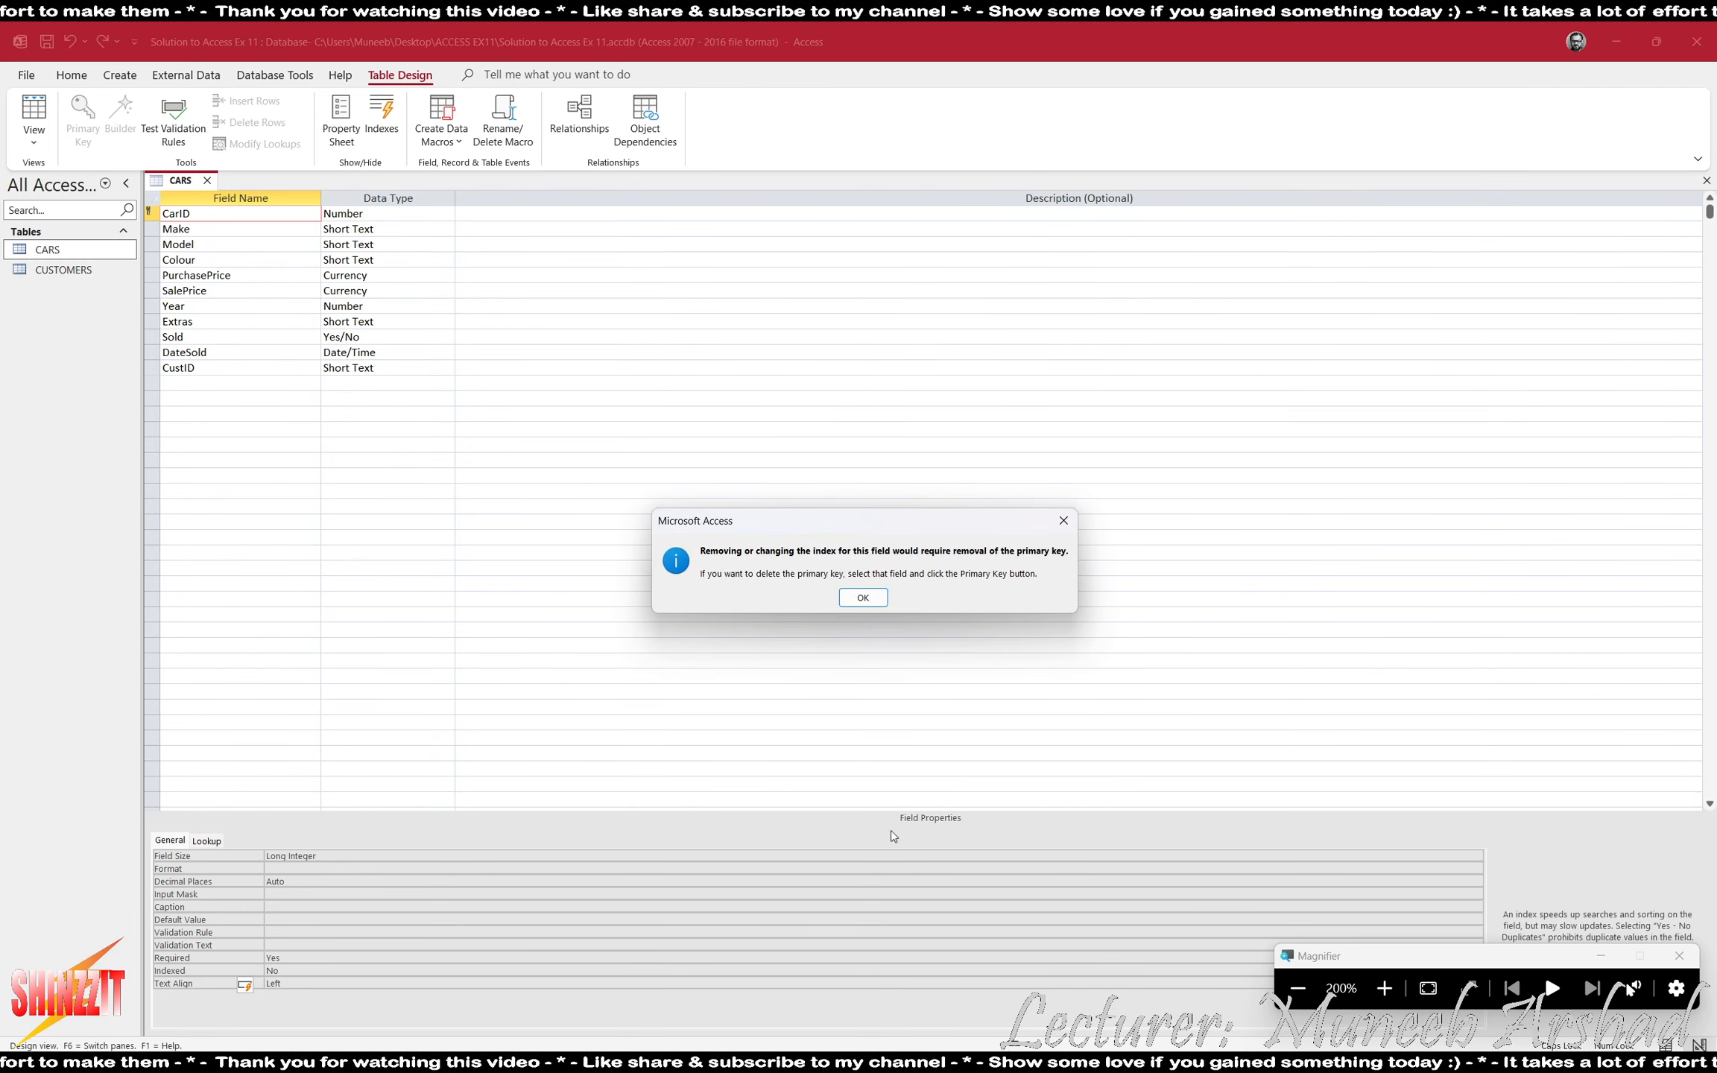
key("Return")
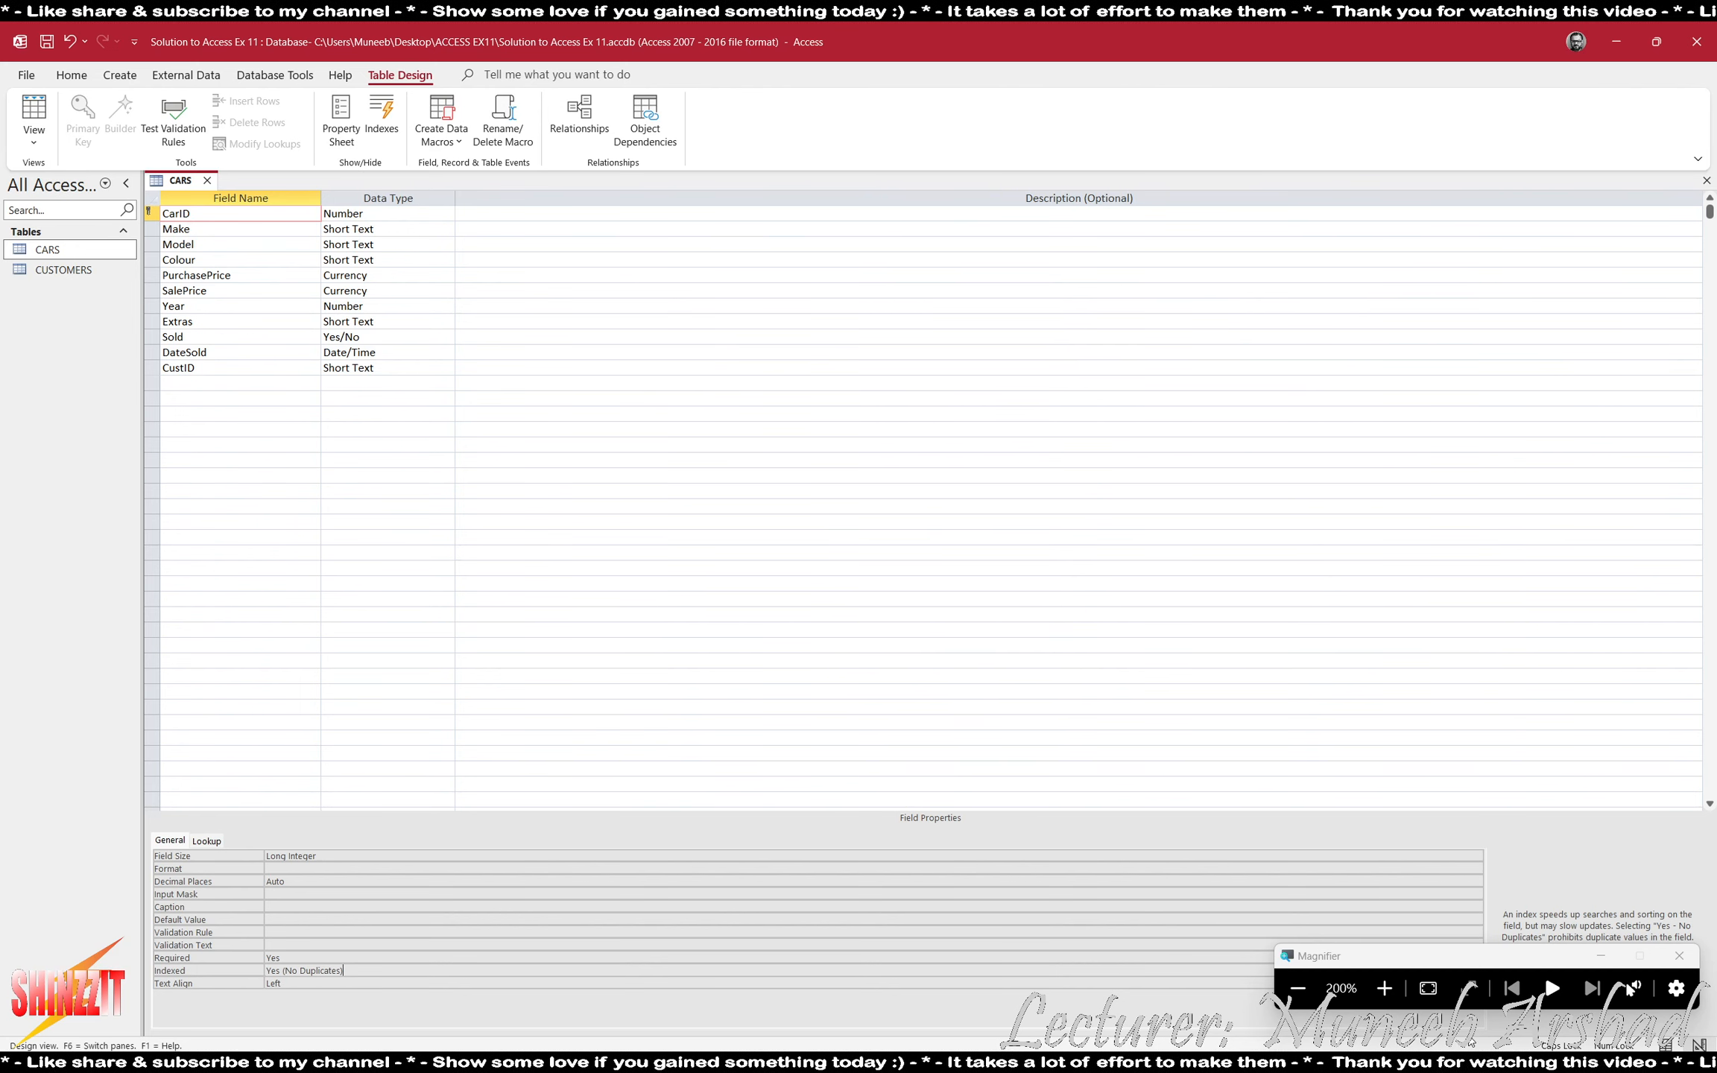
- Reset the magnification to 100% and capture the CARS field list together with the CarID field properties as a screenshot
left_click(1297, 988)
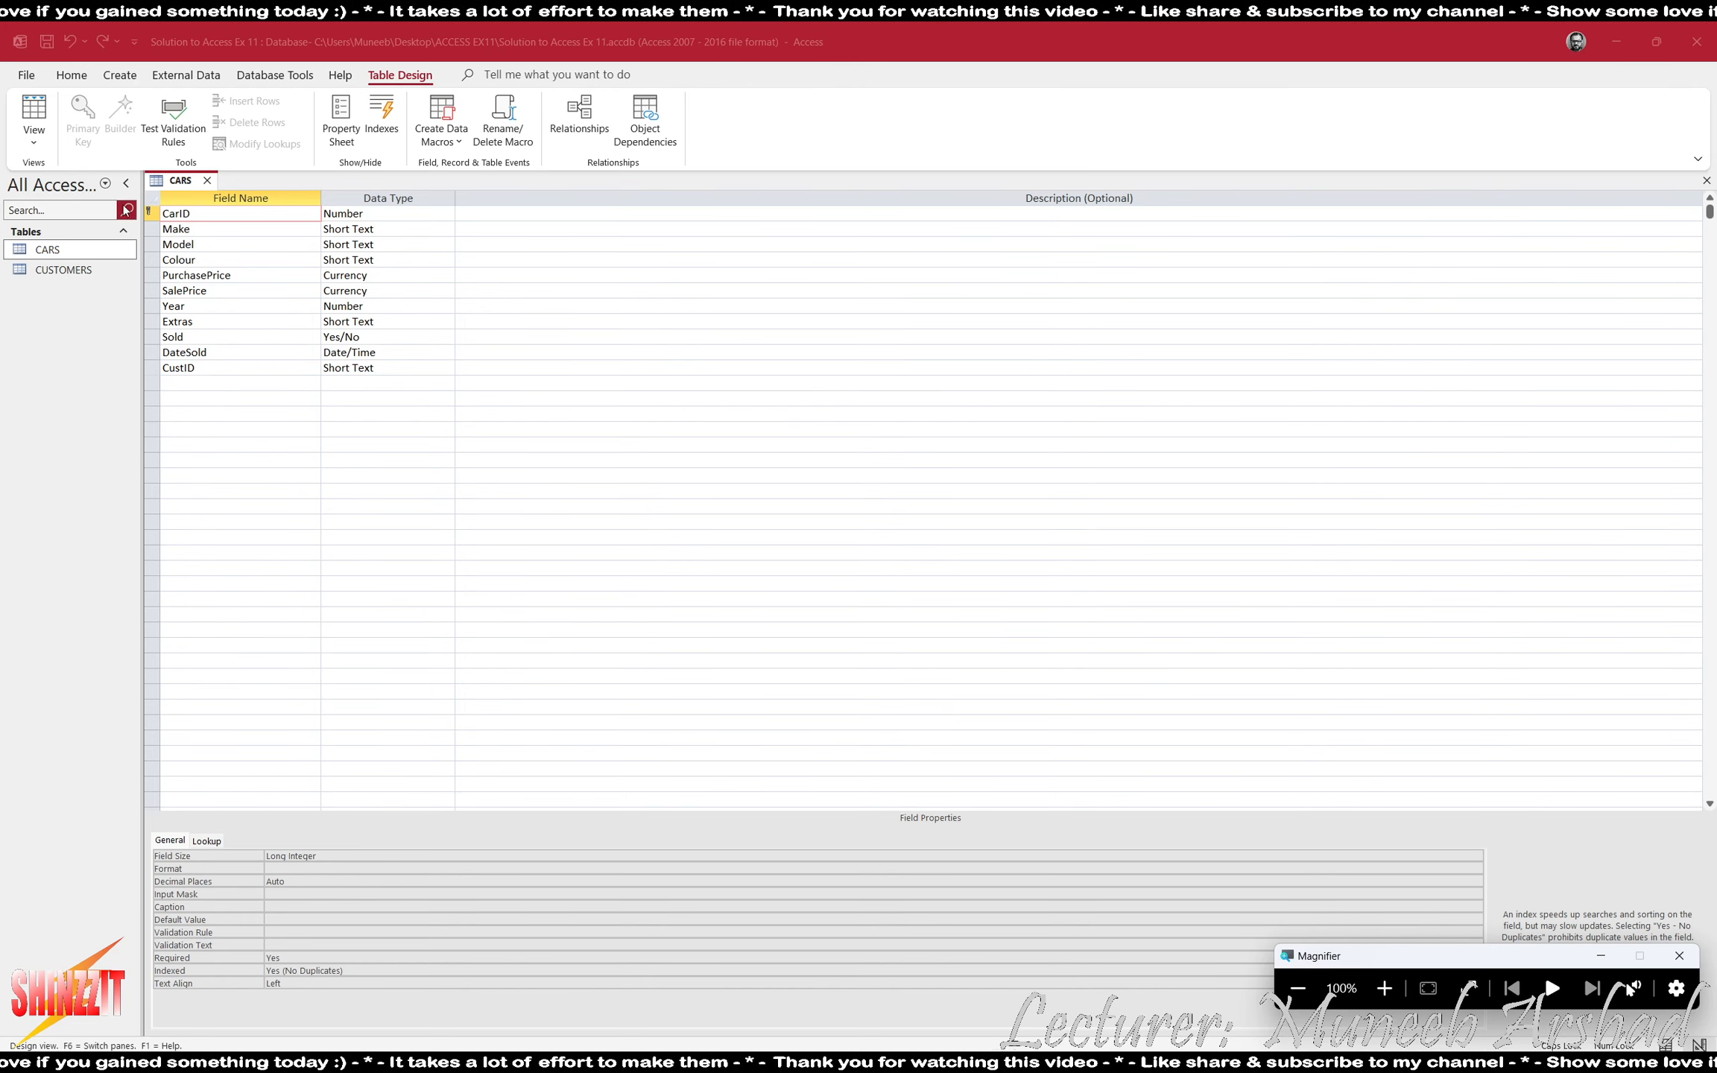
left_click(317, 462)
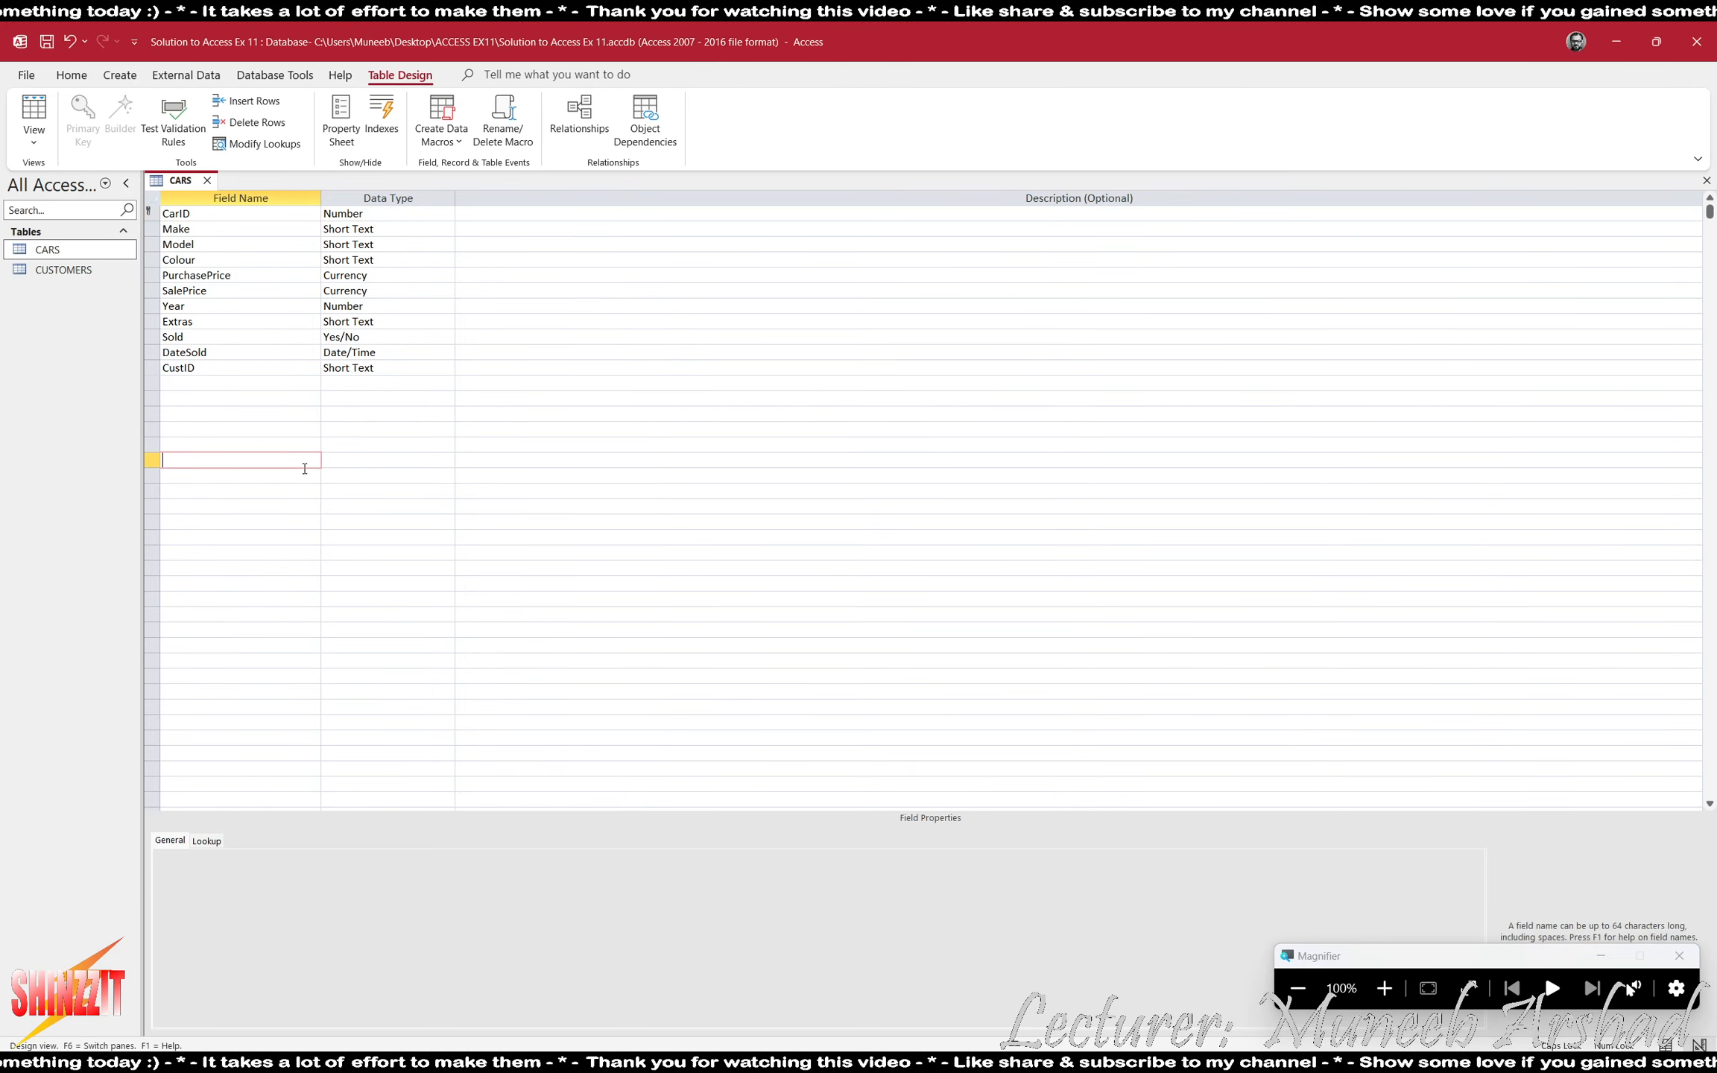
key("super+shift+s")
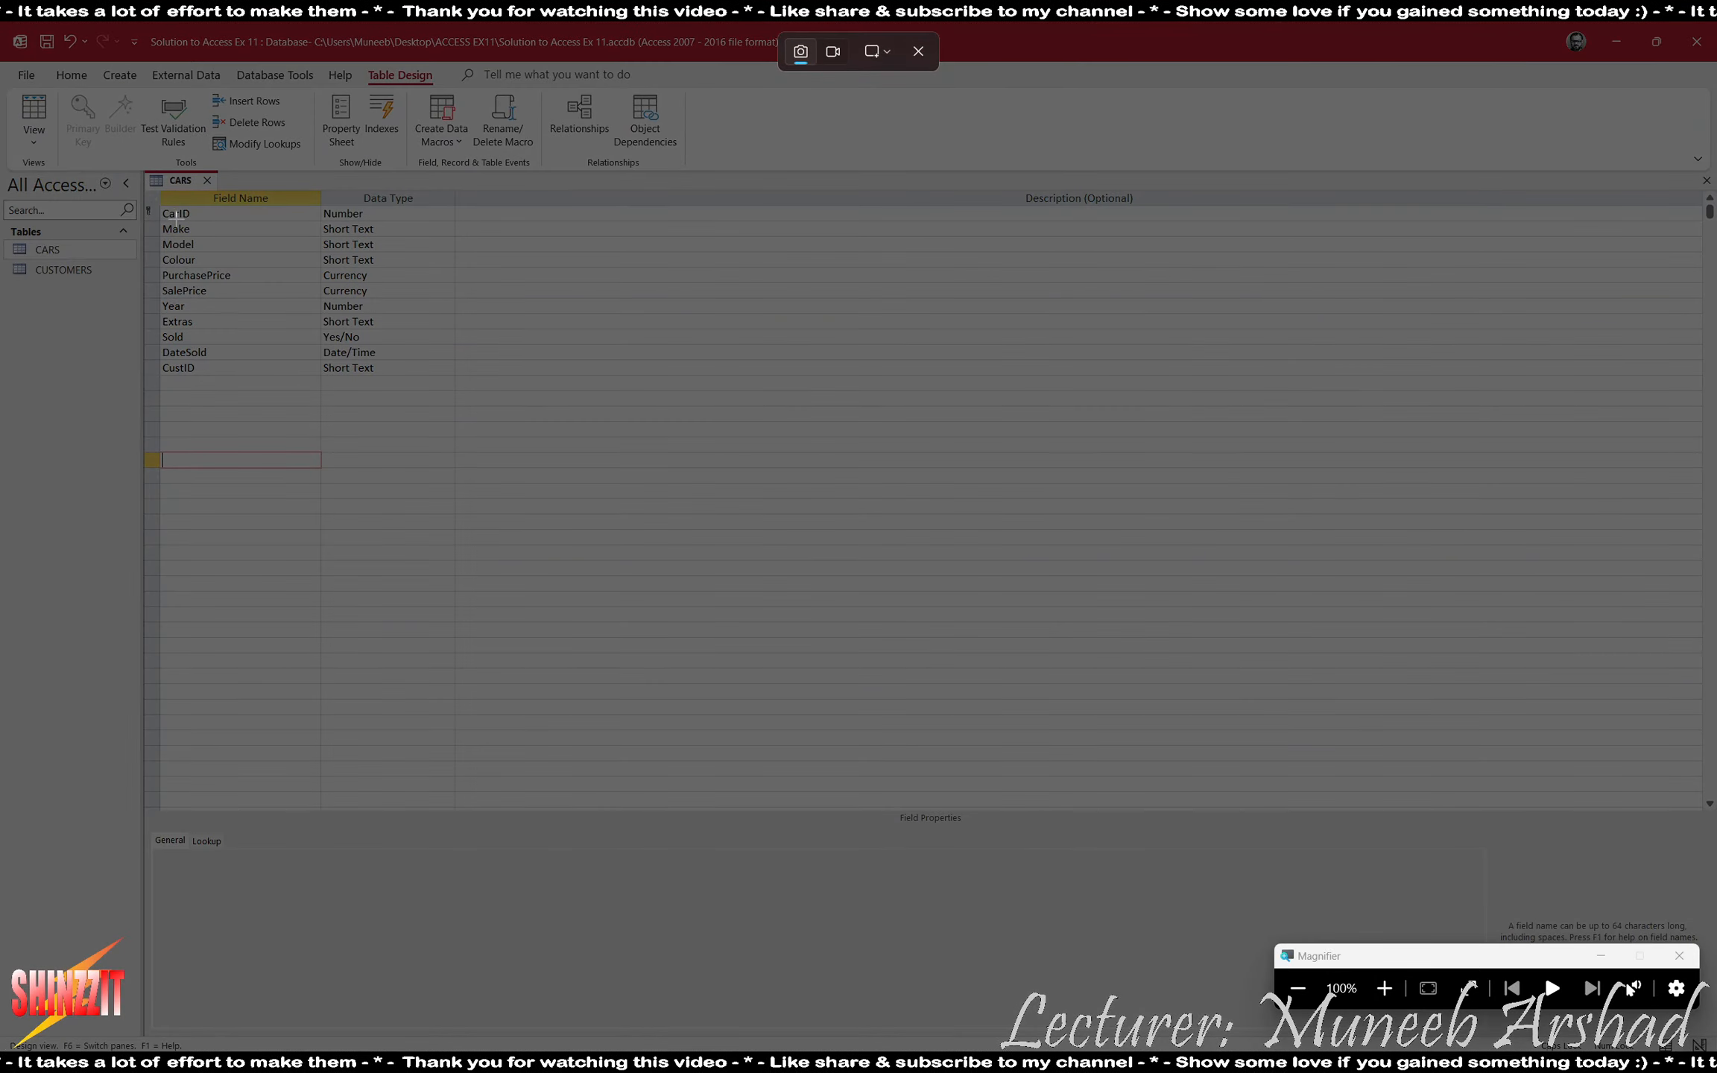
key("Escape")
left_click(217, 213)
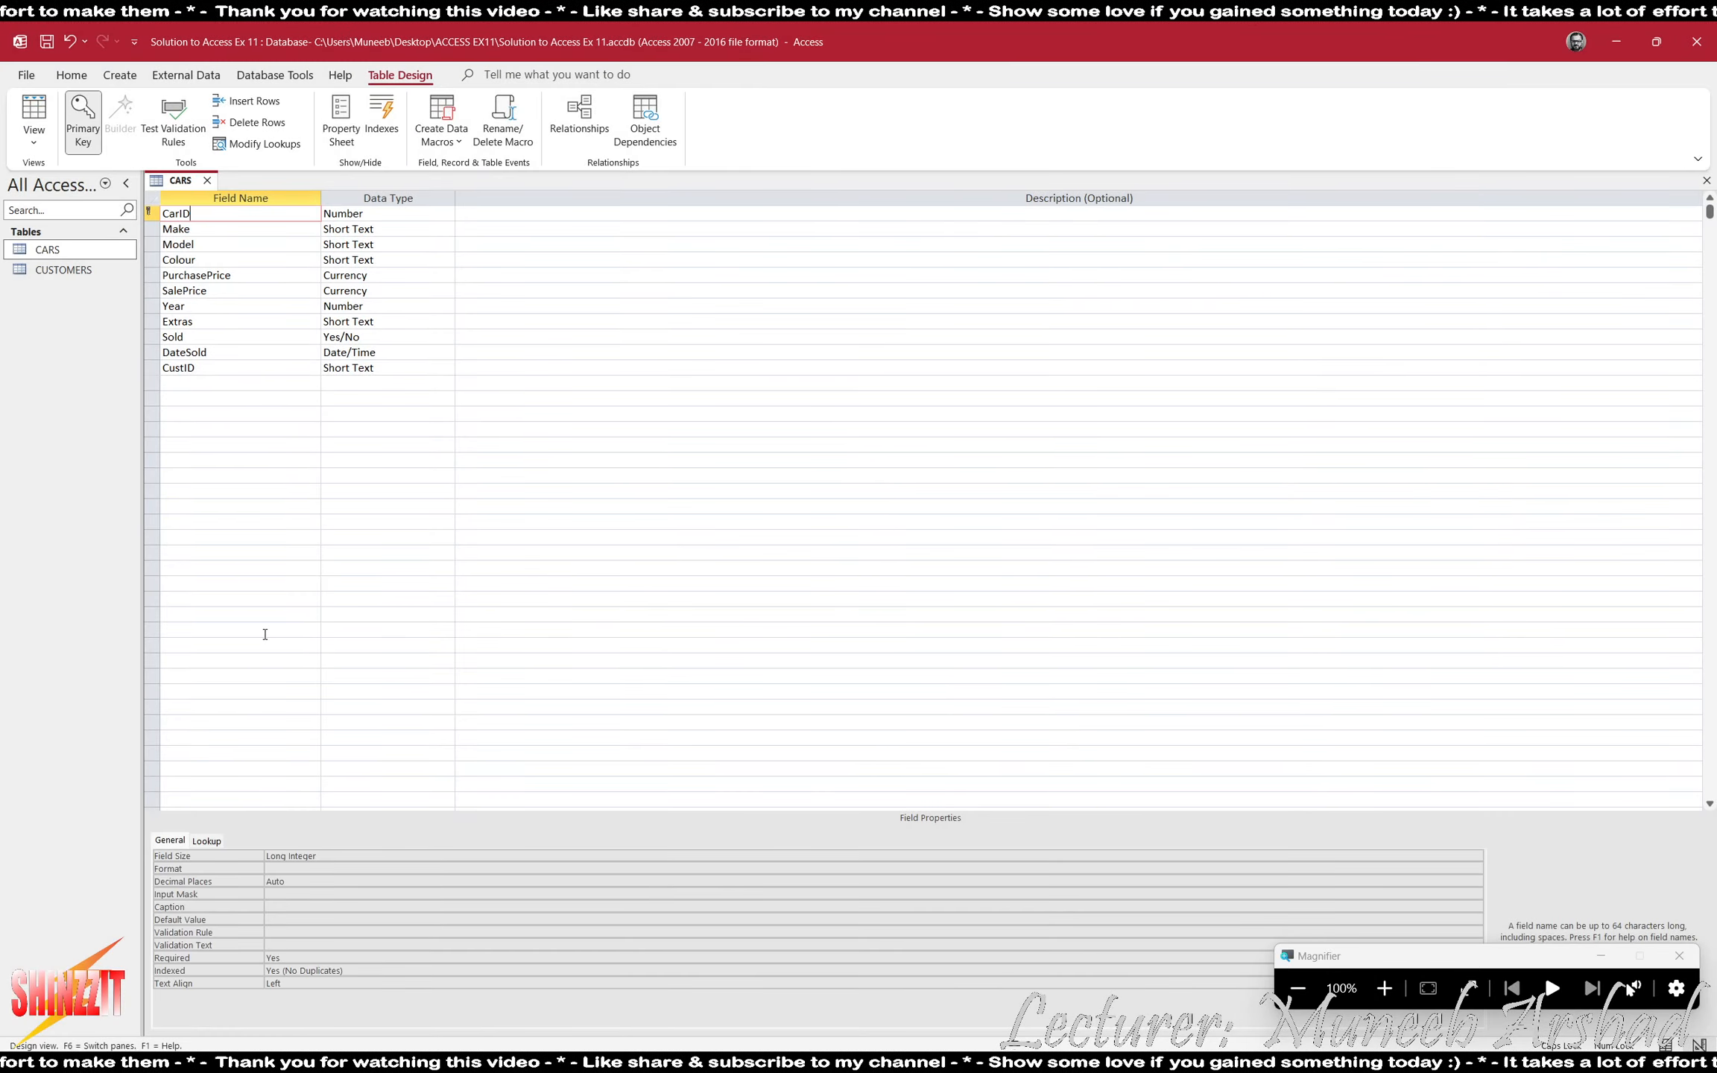
key("super+shift+s")
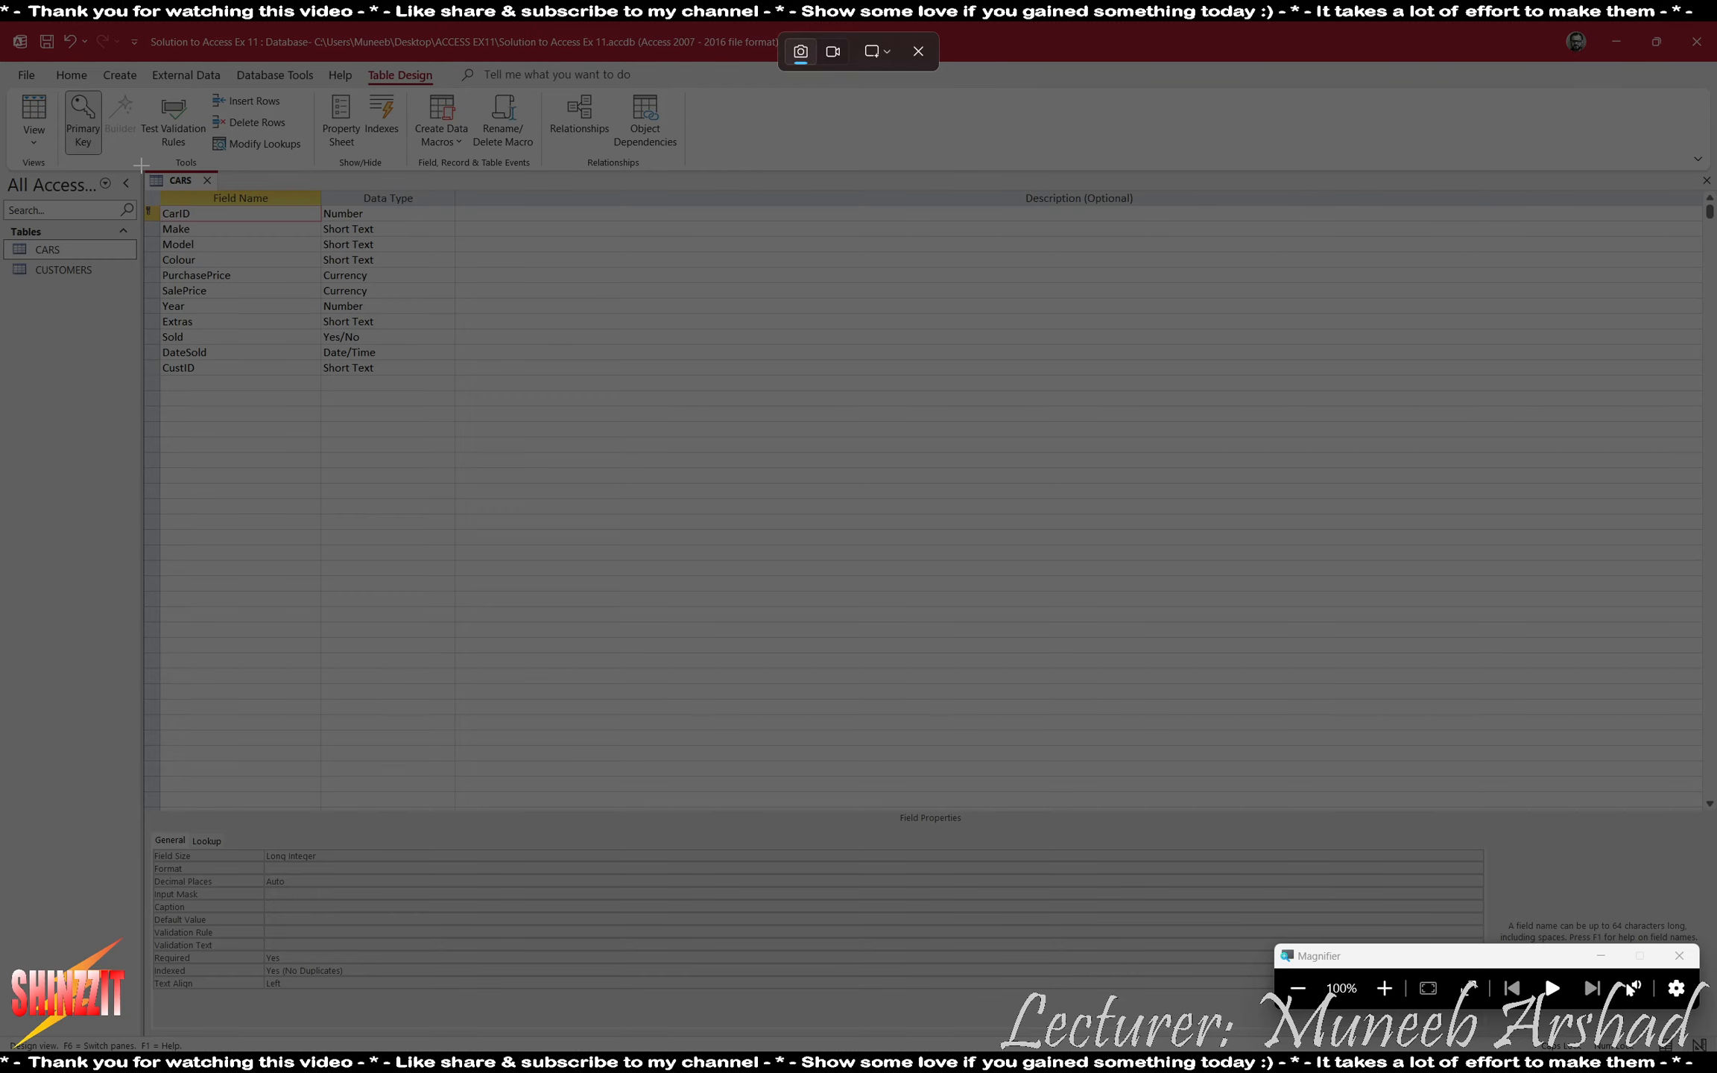
left_click_drag(141, 161, 454, 996)
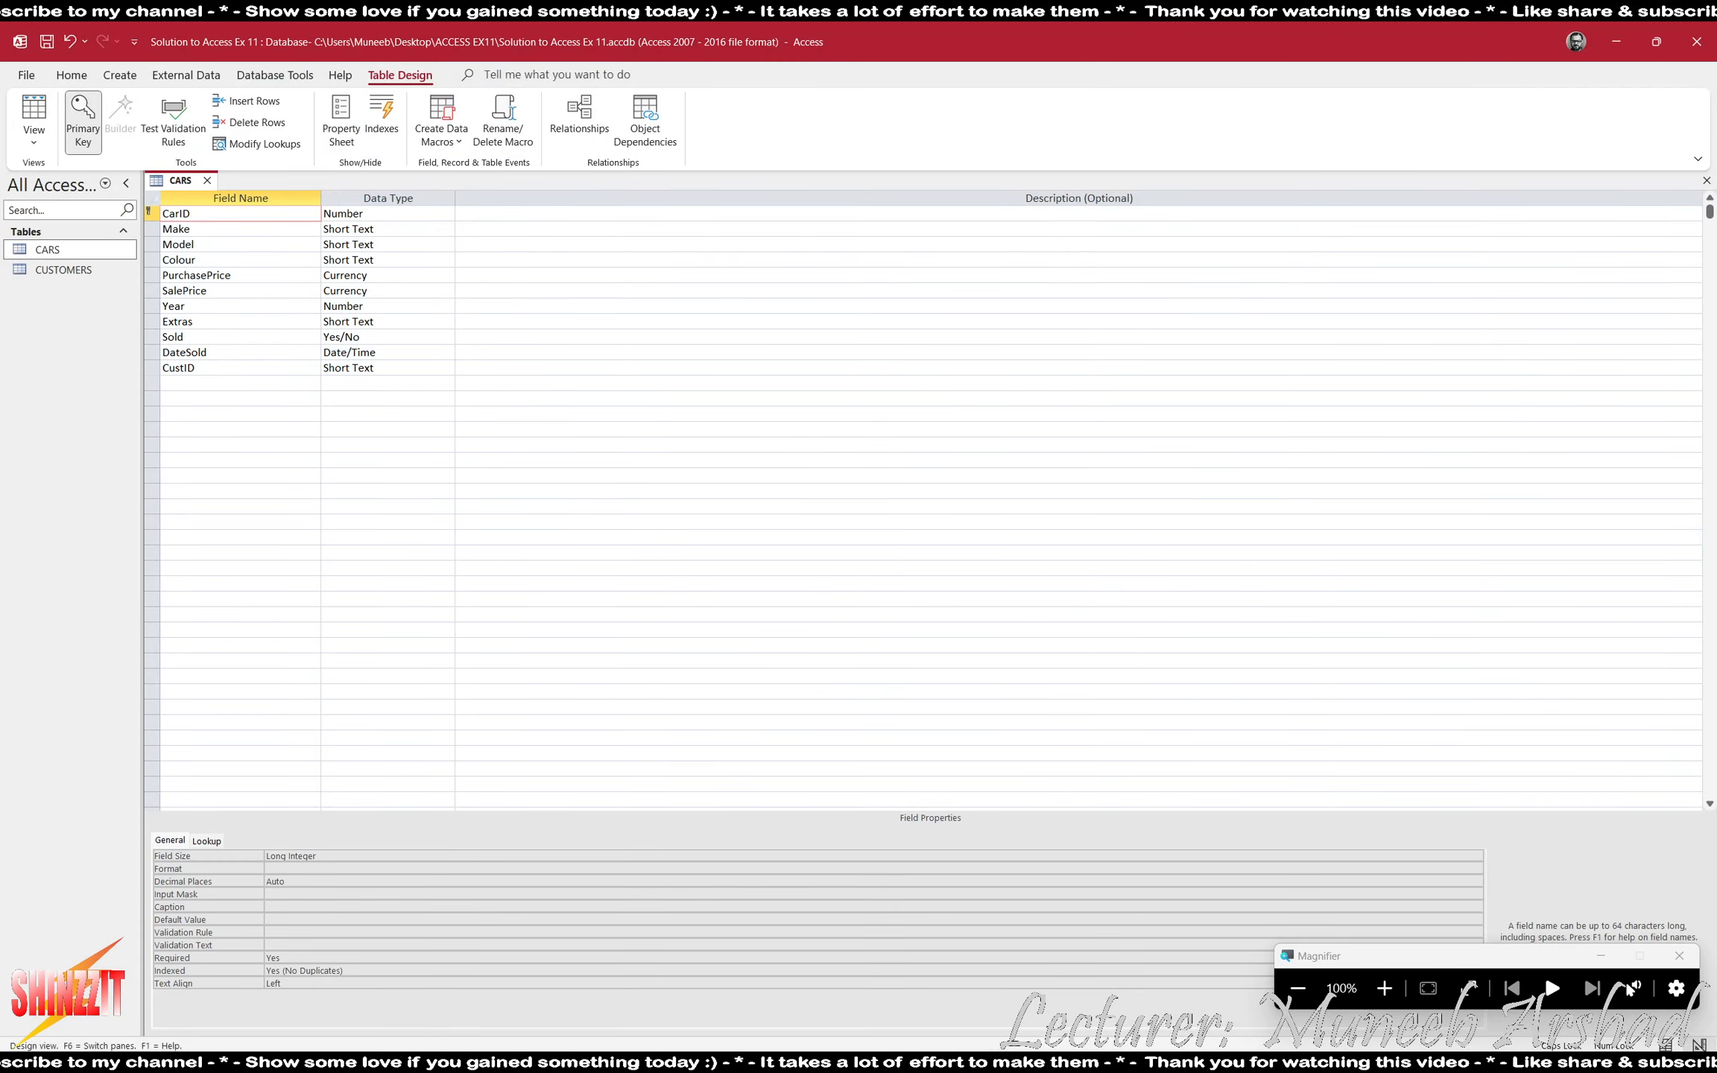
- Paste the CarID properties screenshot below the CUSTOMERS image in the Word evidence document and add a new line after it
key("alt+Tab")
scroll(567, 817, "down", 1)
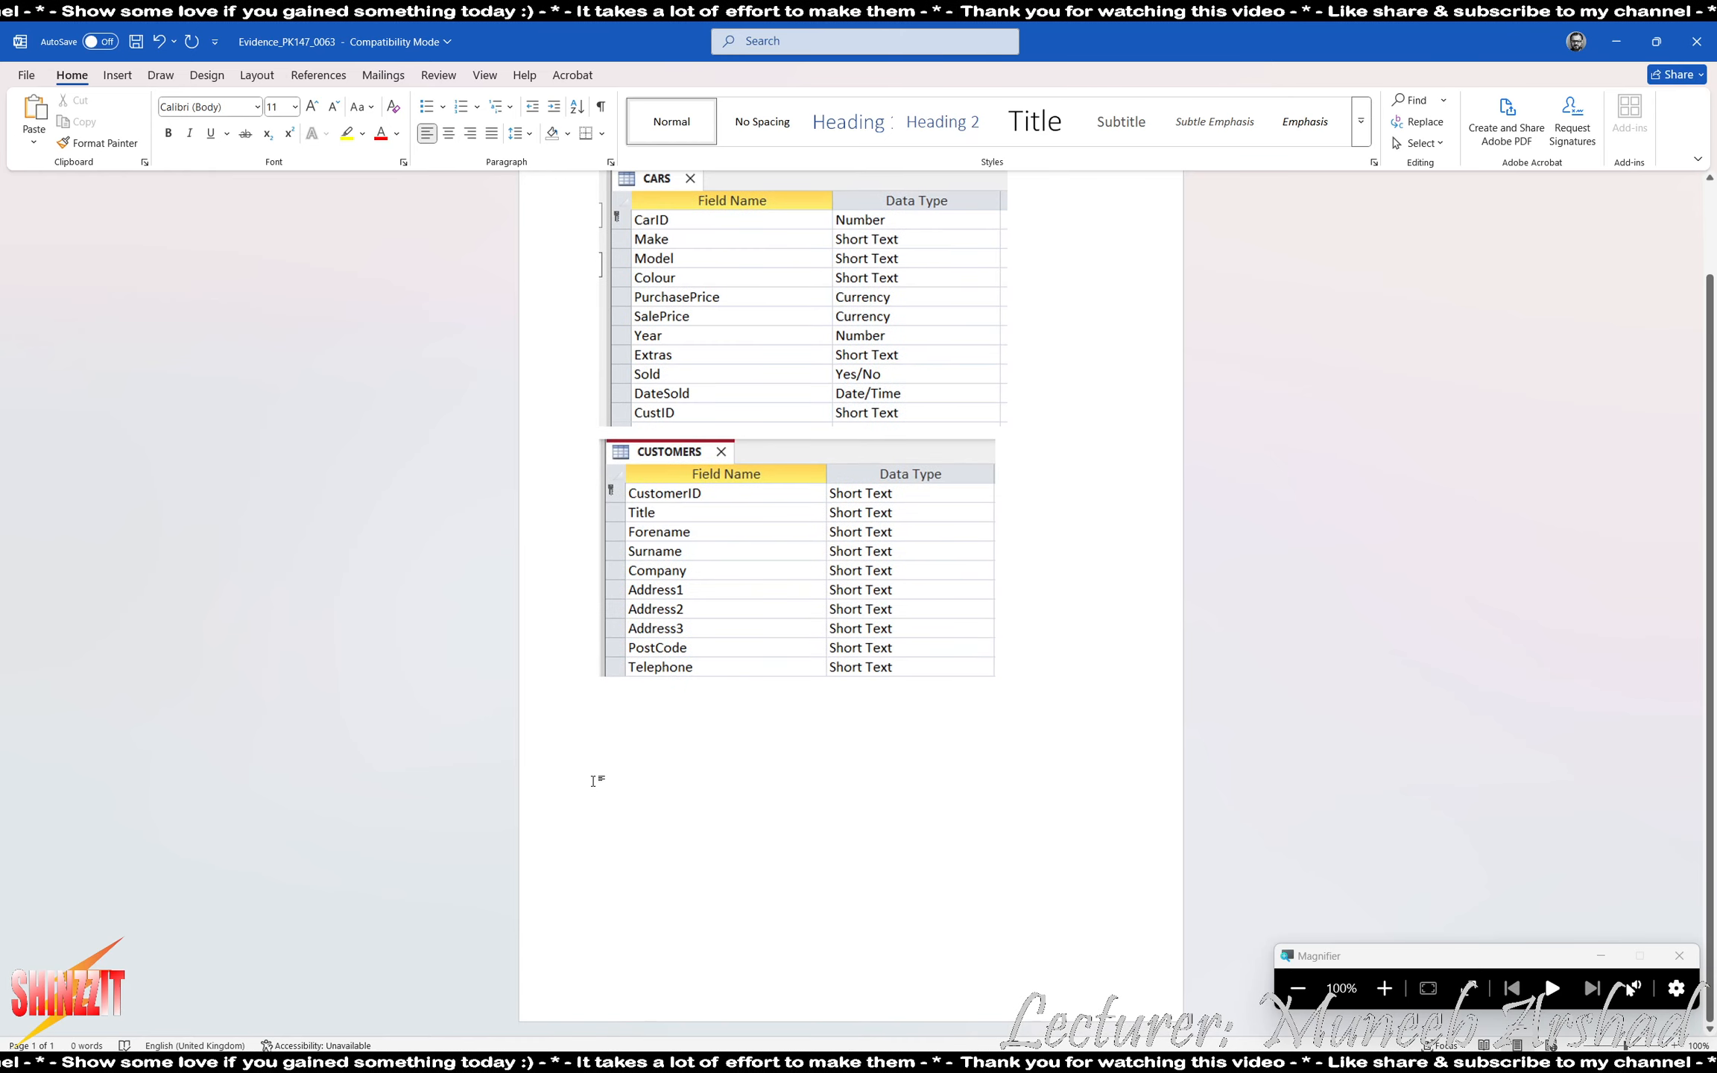
key("ctrl+v")
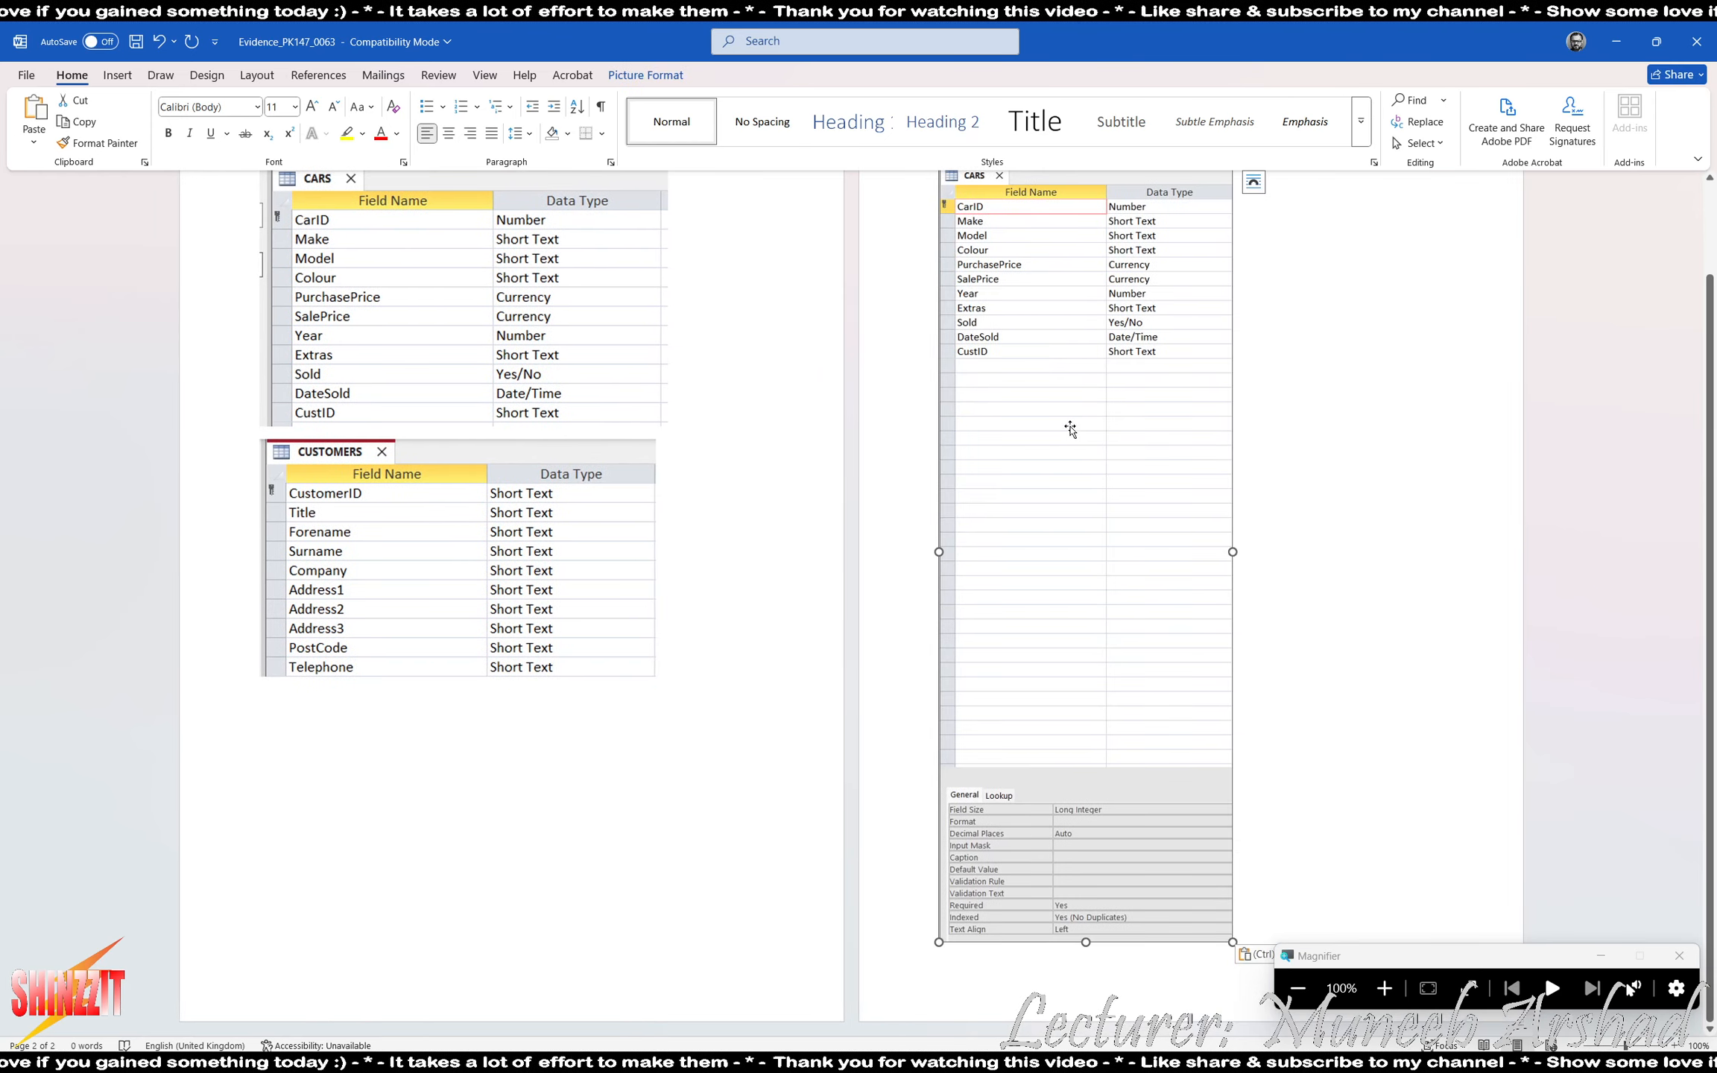
left_click(1328, 720)
key("Return")
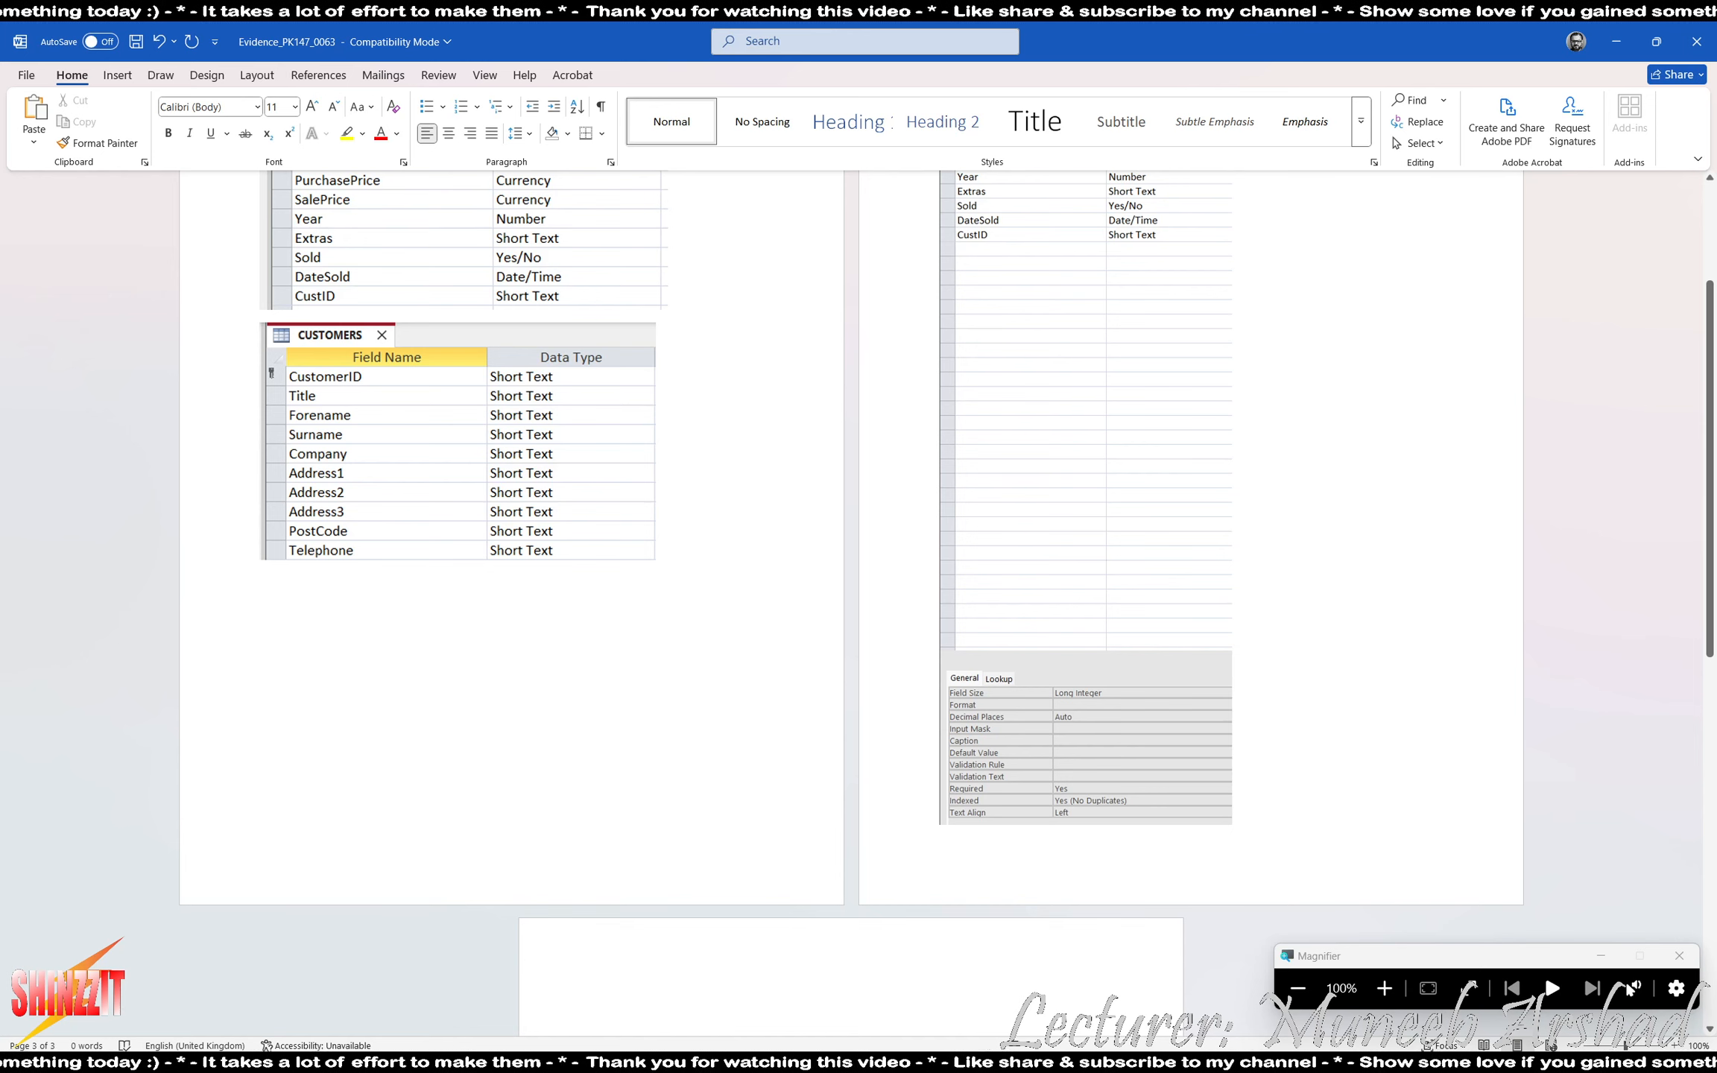
- Review the customer ID requirement in ACCESS EX11.pdf and return to Access
key("alt+Tab")
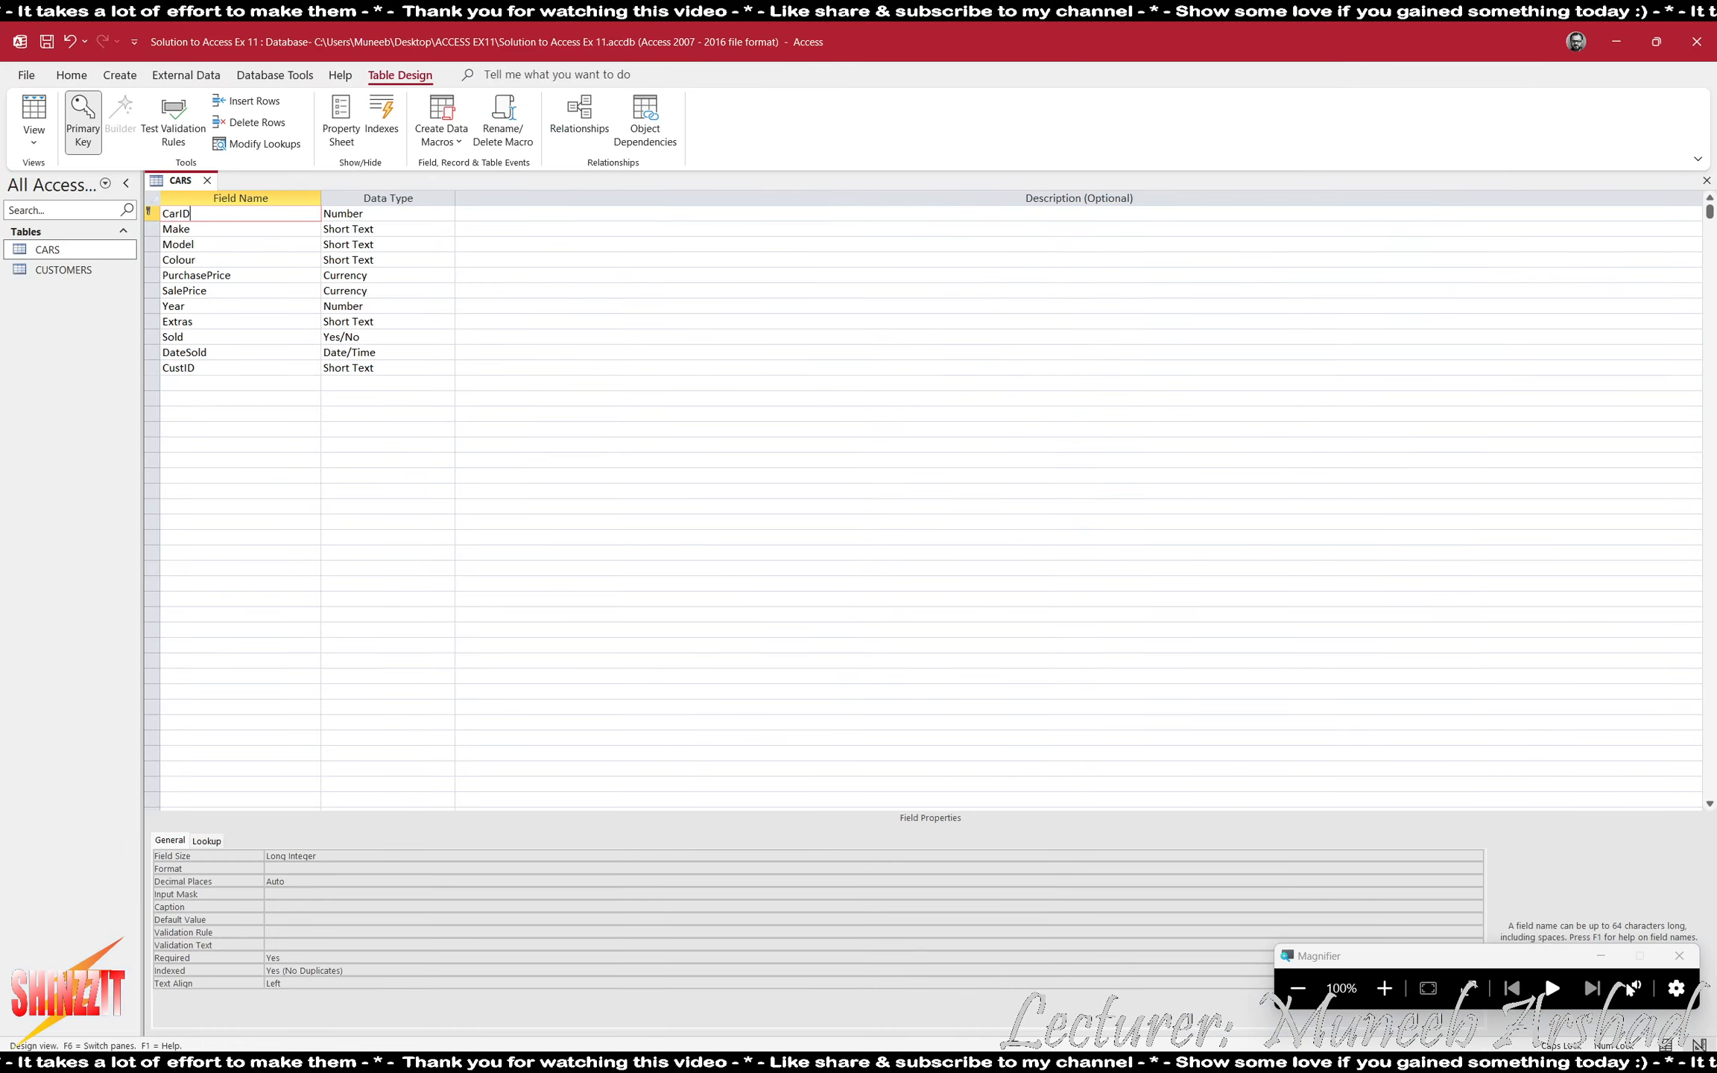
key("alt+Tab")
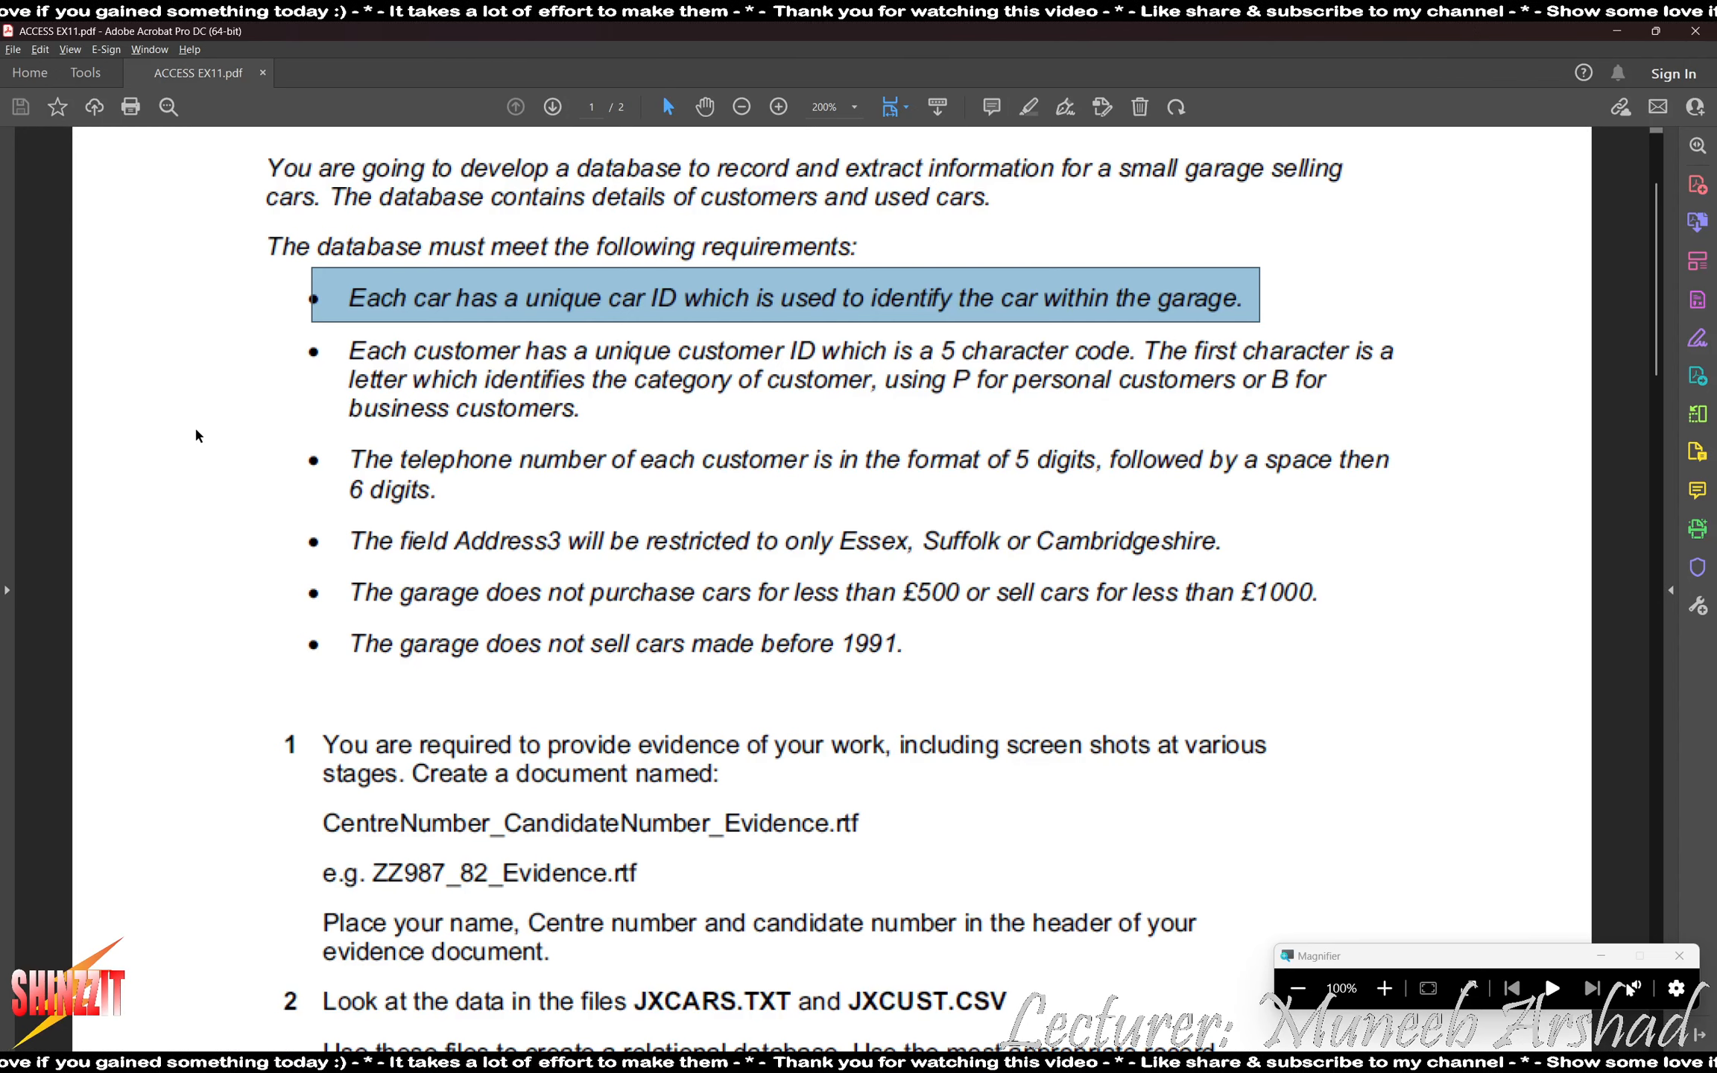
left_click(1173, 1067)
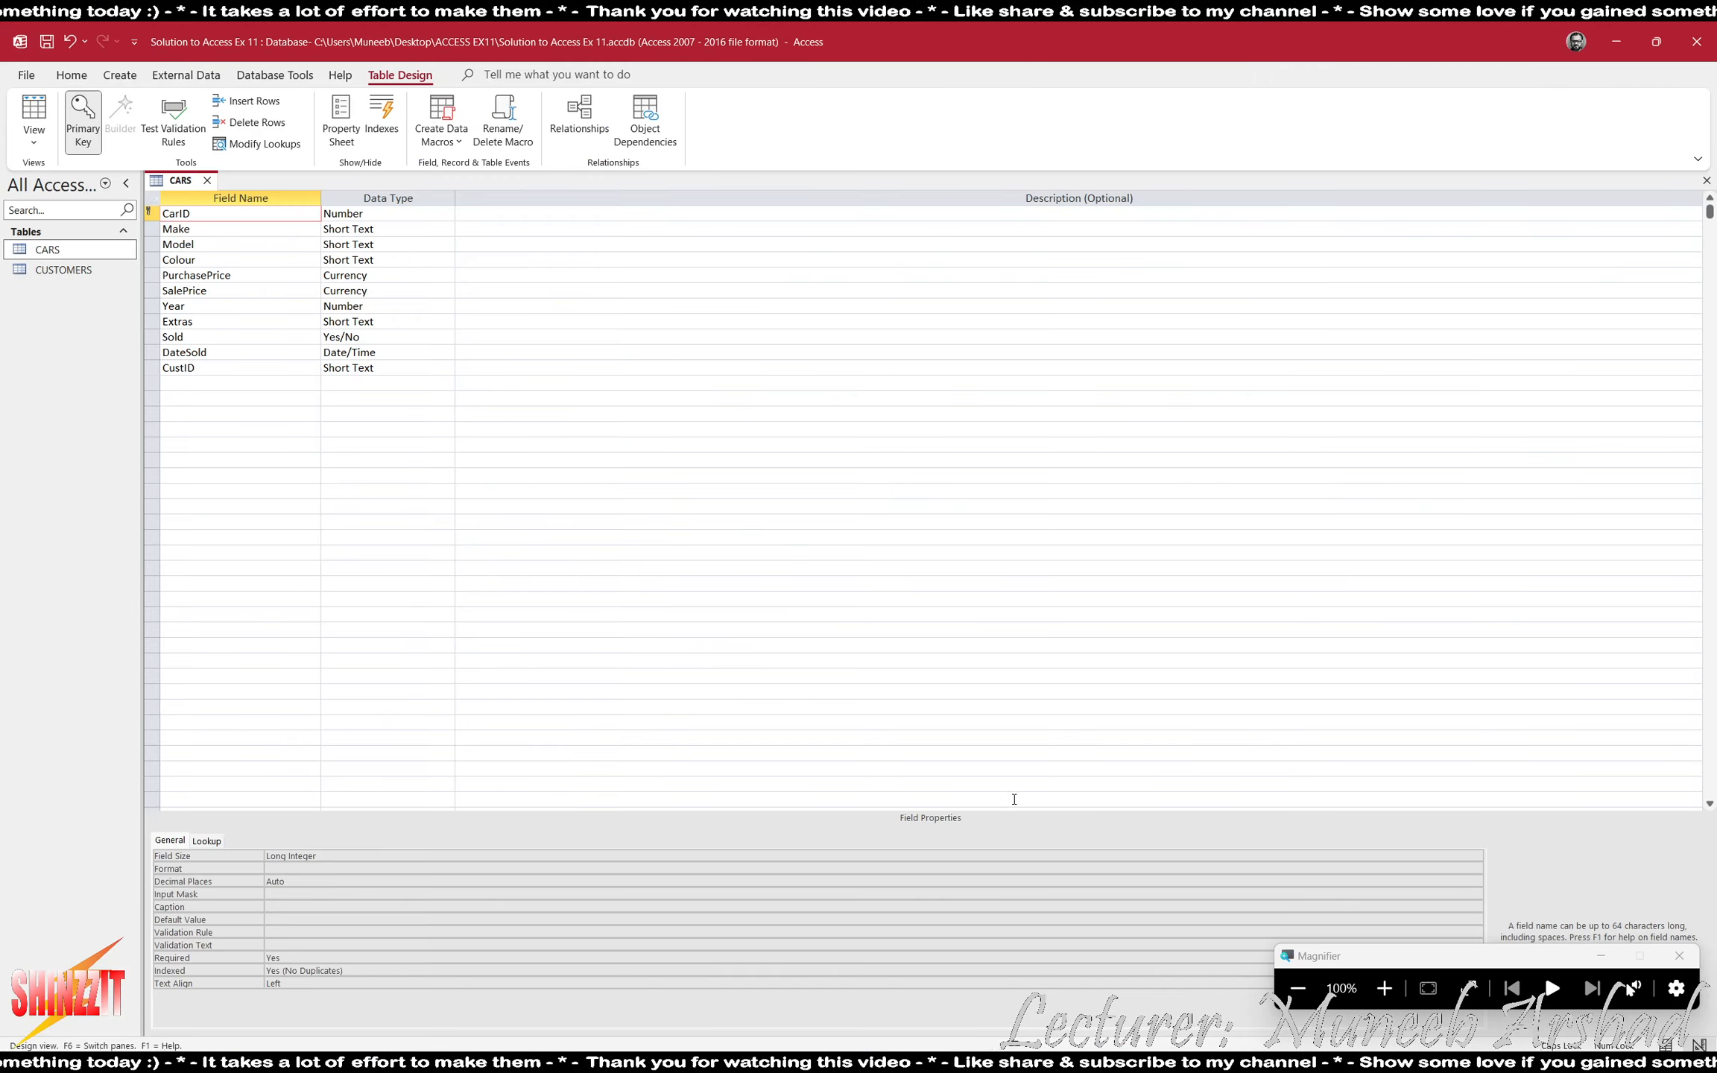
- Close the CARS table, saving its design changes, and open the CUSTOMERS table in Datasheet view
left_click(207, 179)
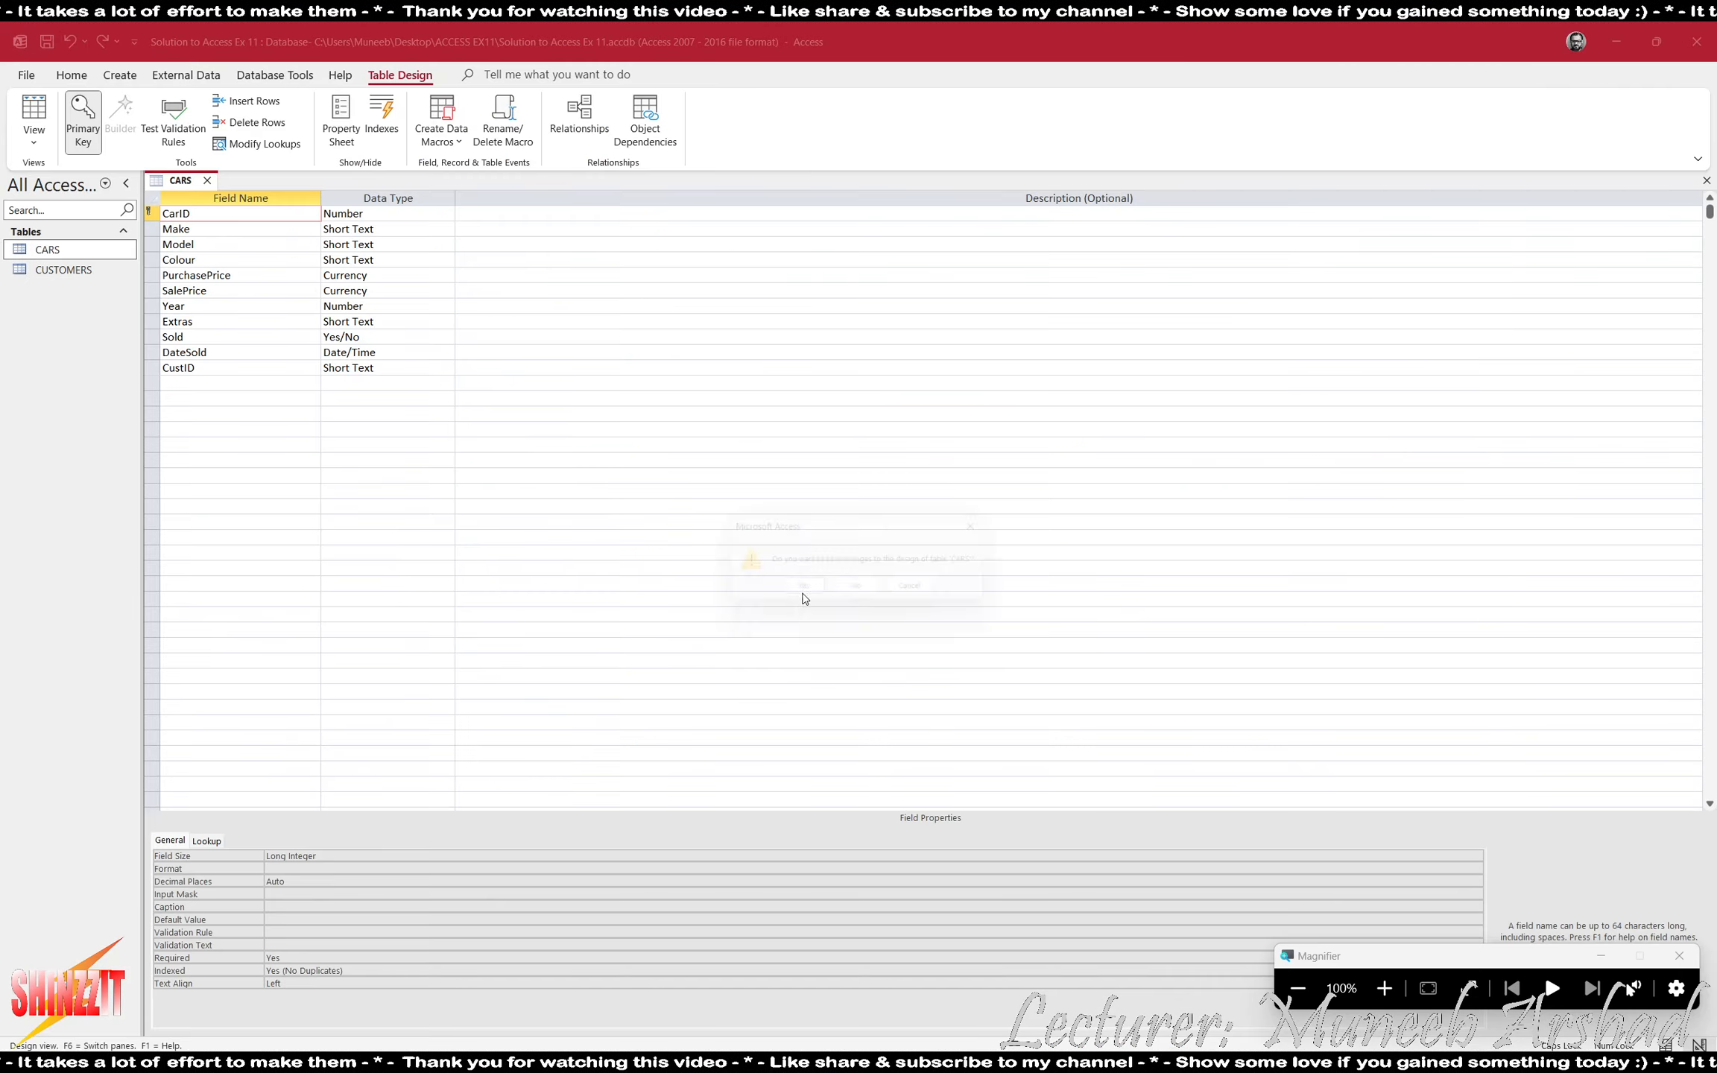
left_click(800, 596)
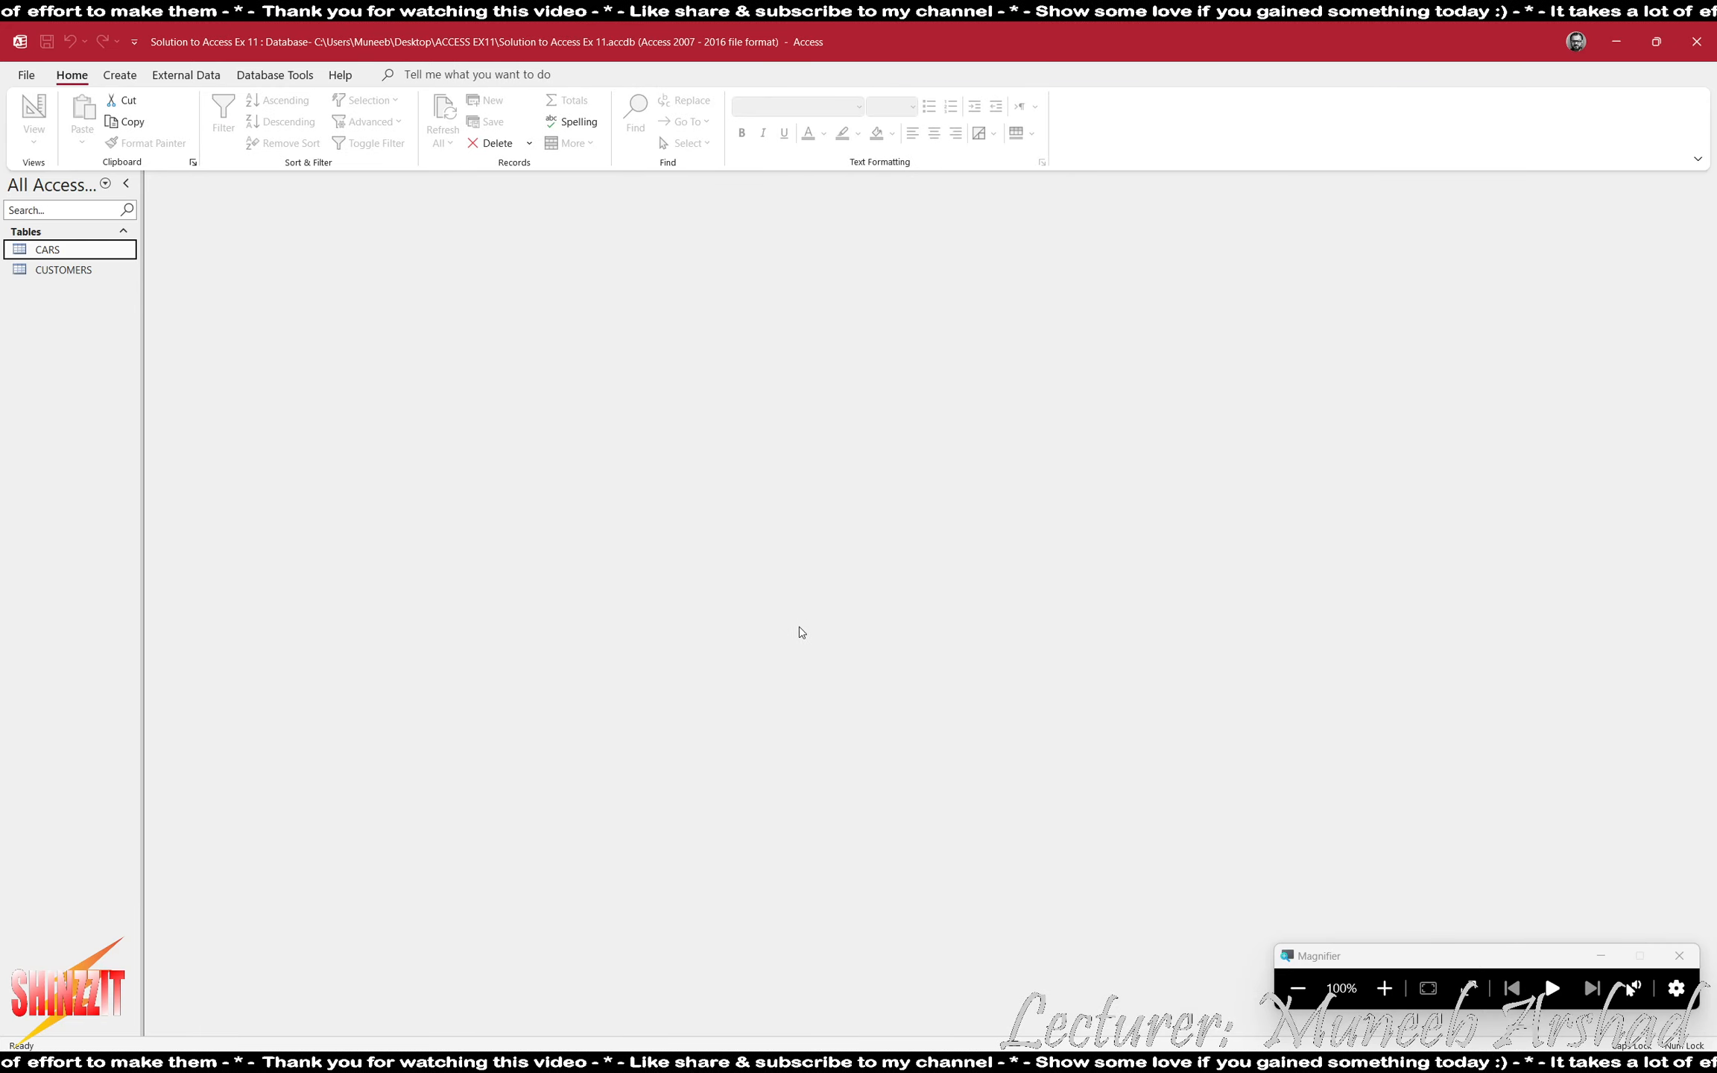
double_click(79, 271)
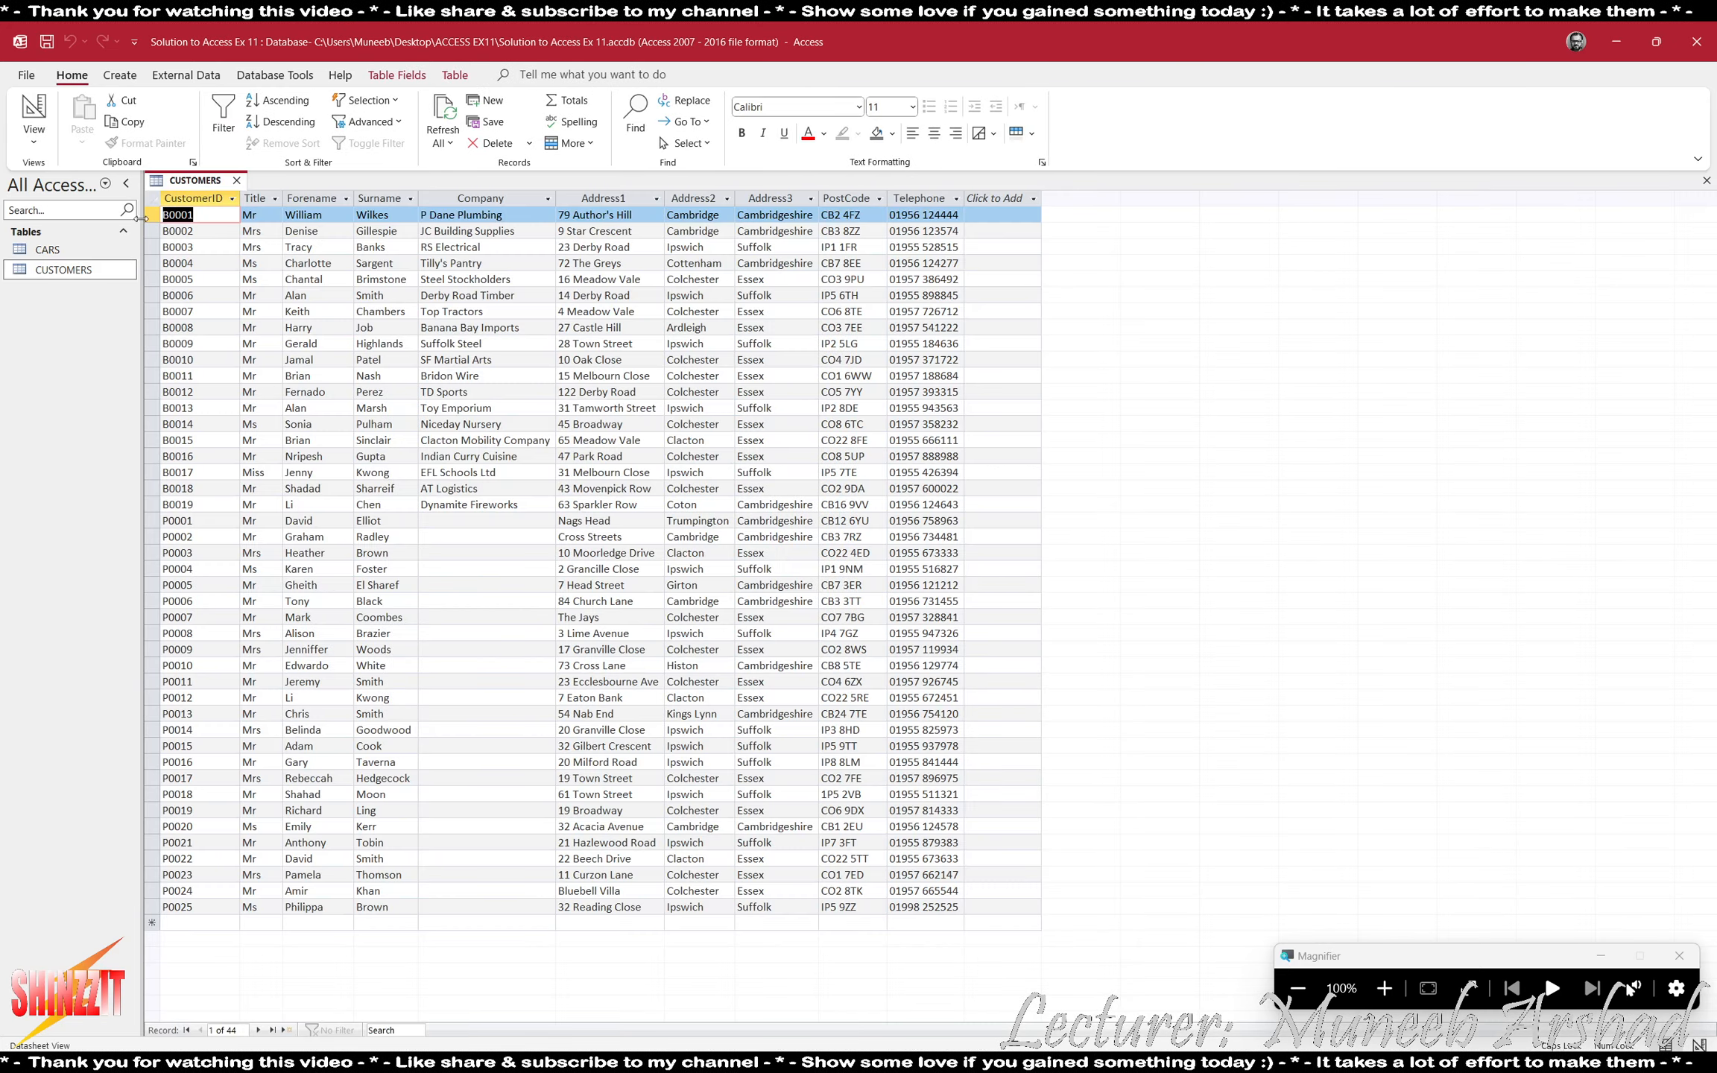
- Examine the format of the CustomerID codes for business and personal customers, using 200% magnification, down to the blank new record
left_click(193, 199)
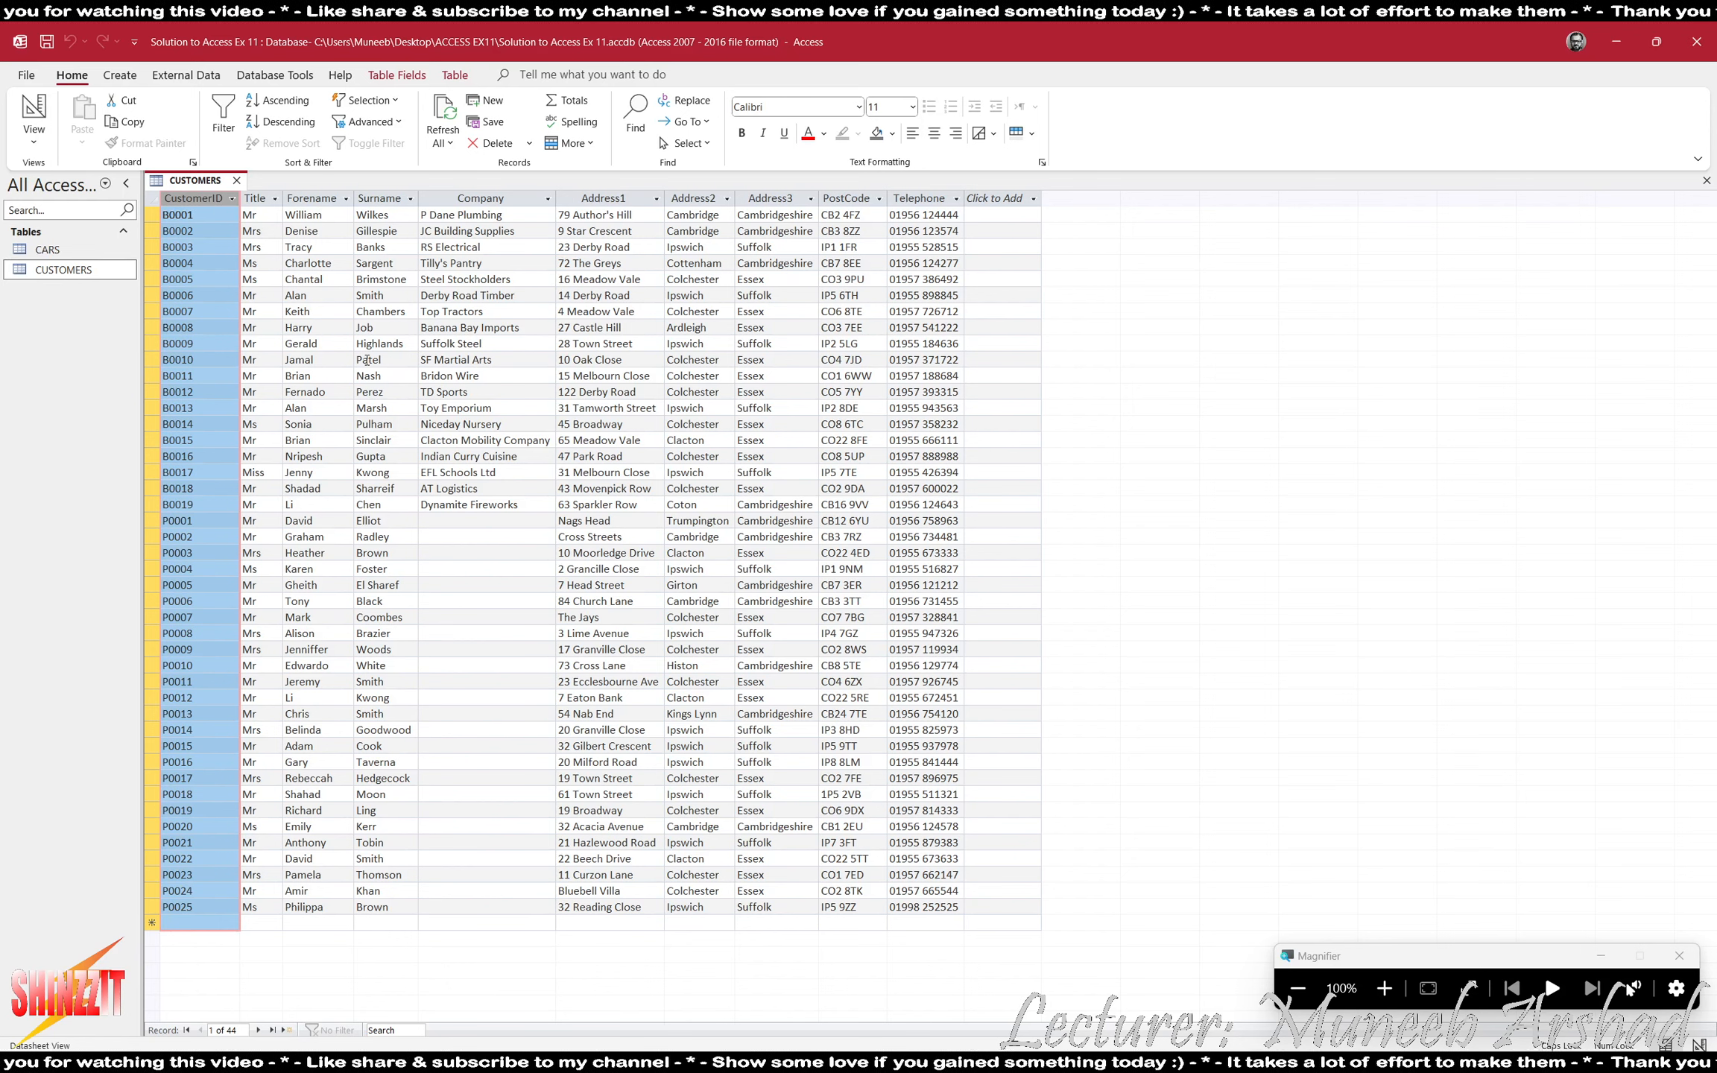
left_click(1384, 988)
left_click(191, 237)
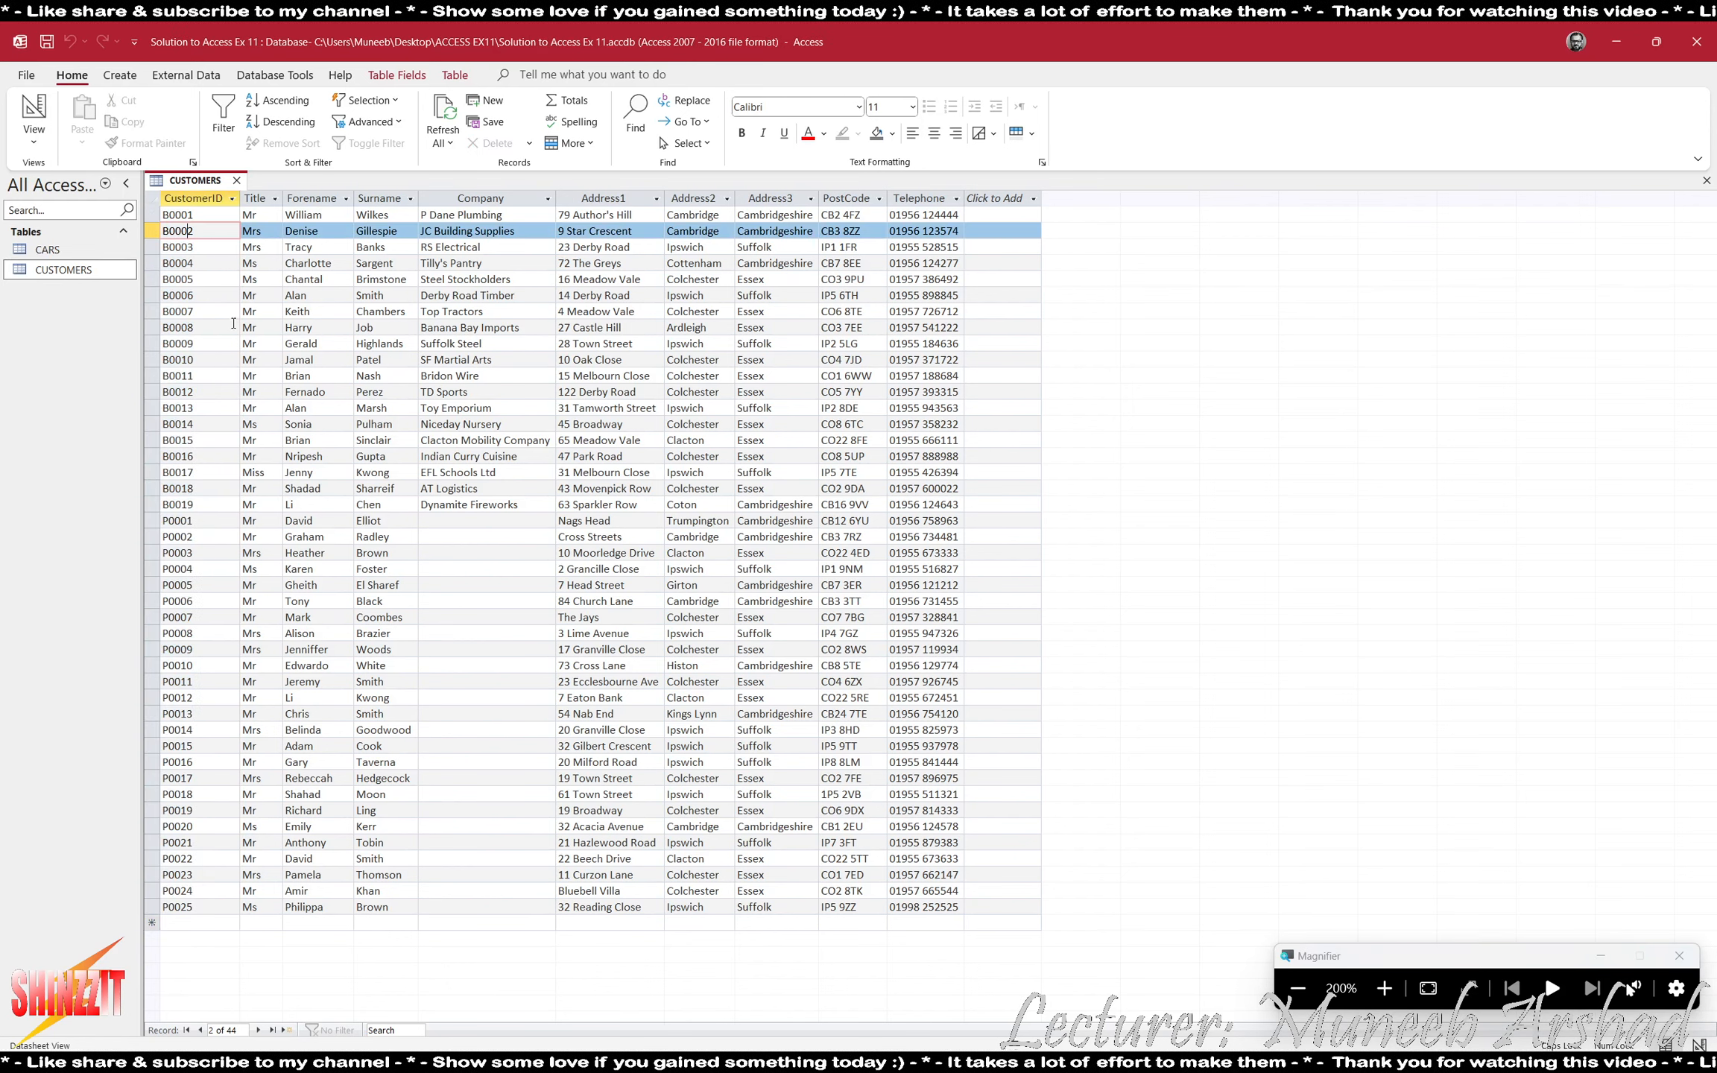
left_click(205, 246)
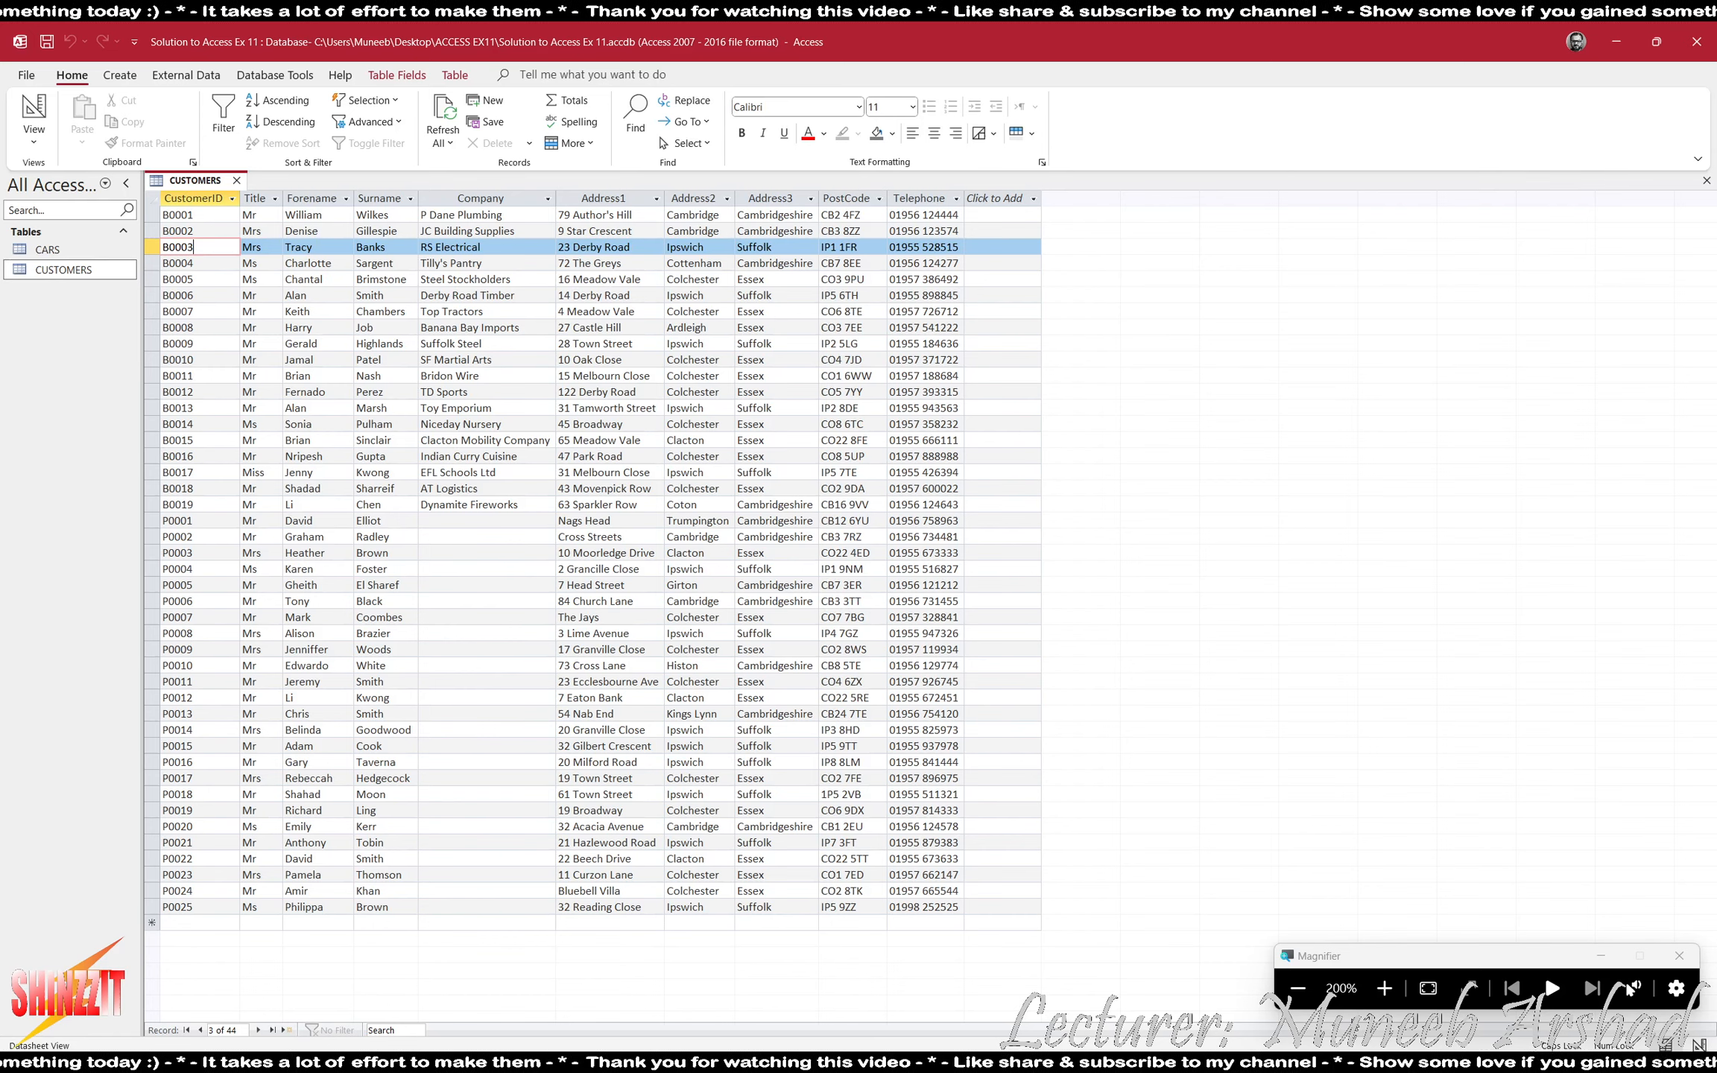
left_click(1296, 987)
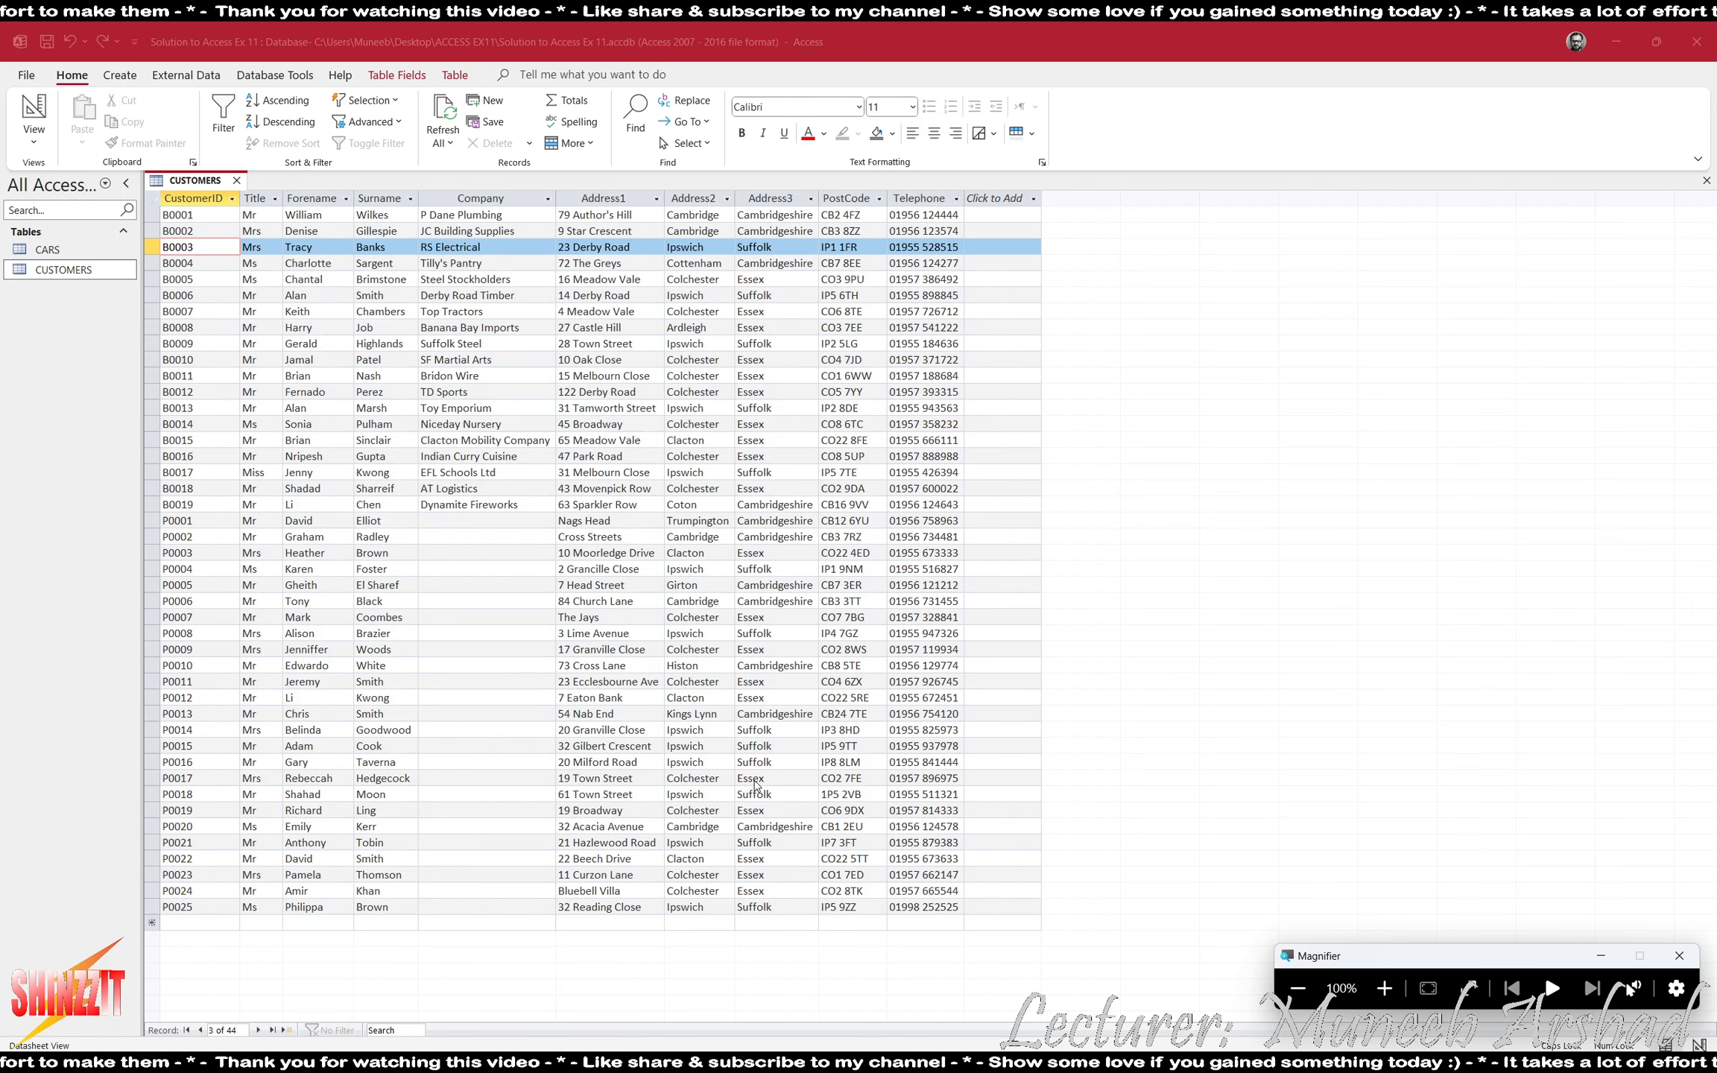
left_click(1026, 908)
key("F8")
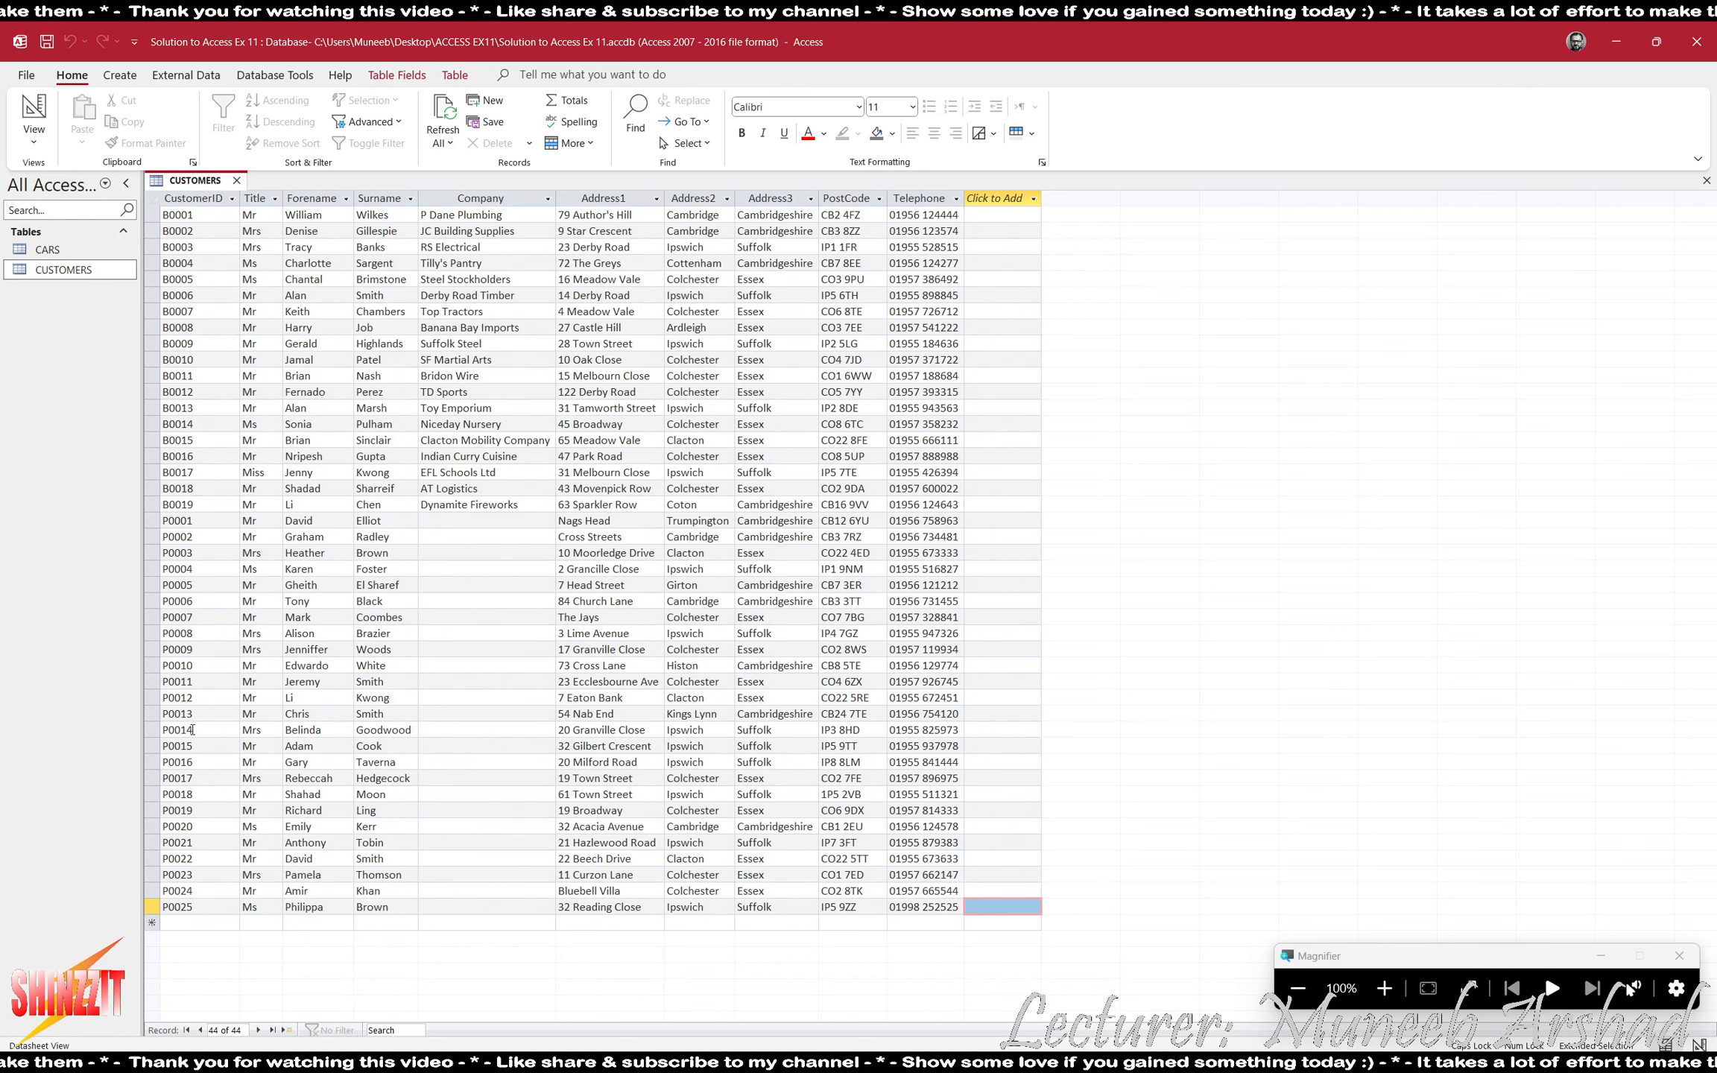
left_click(189, 922)
left_click(188, 922)
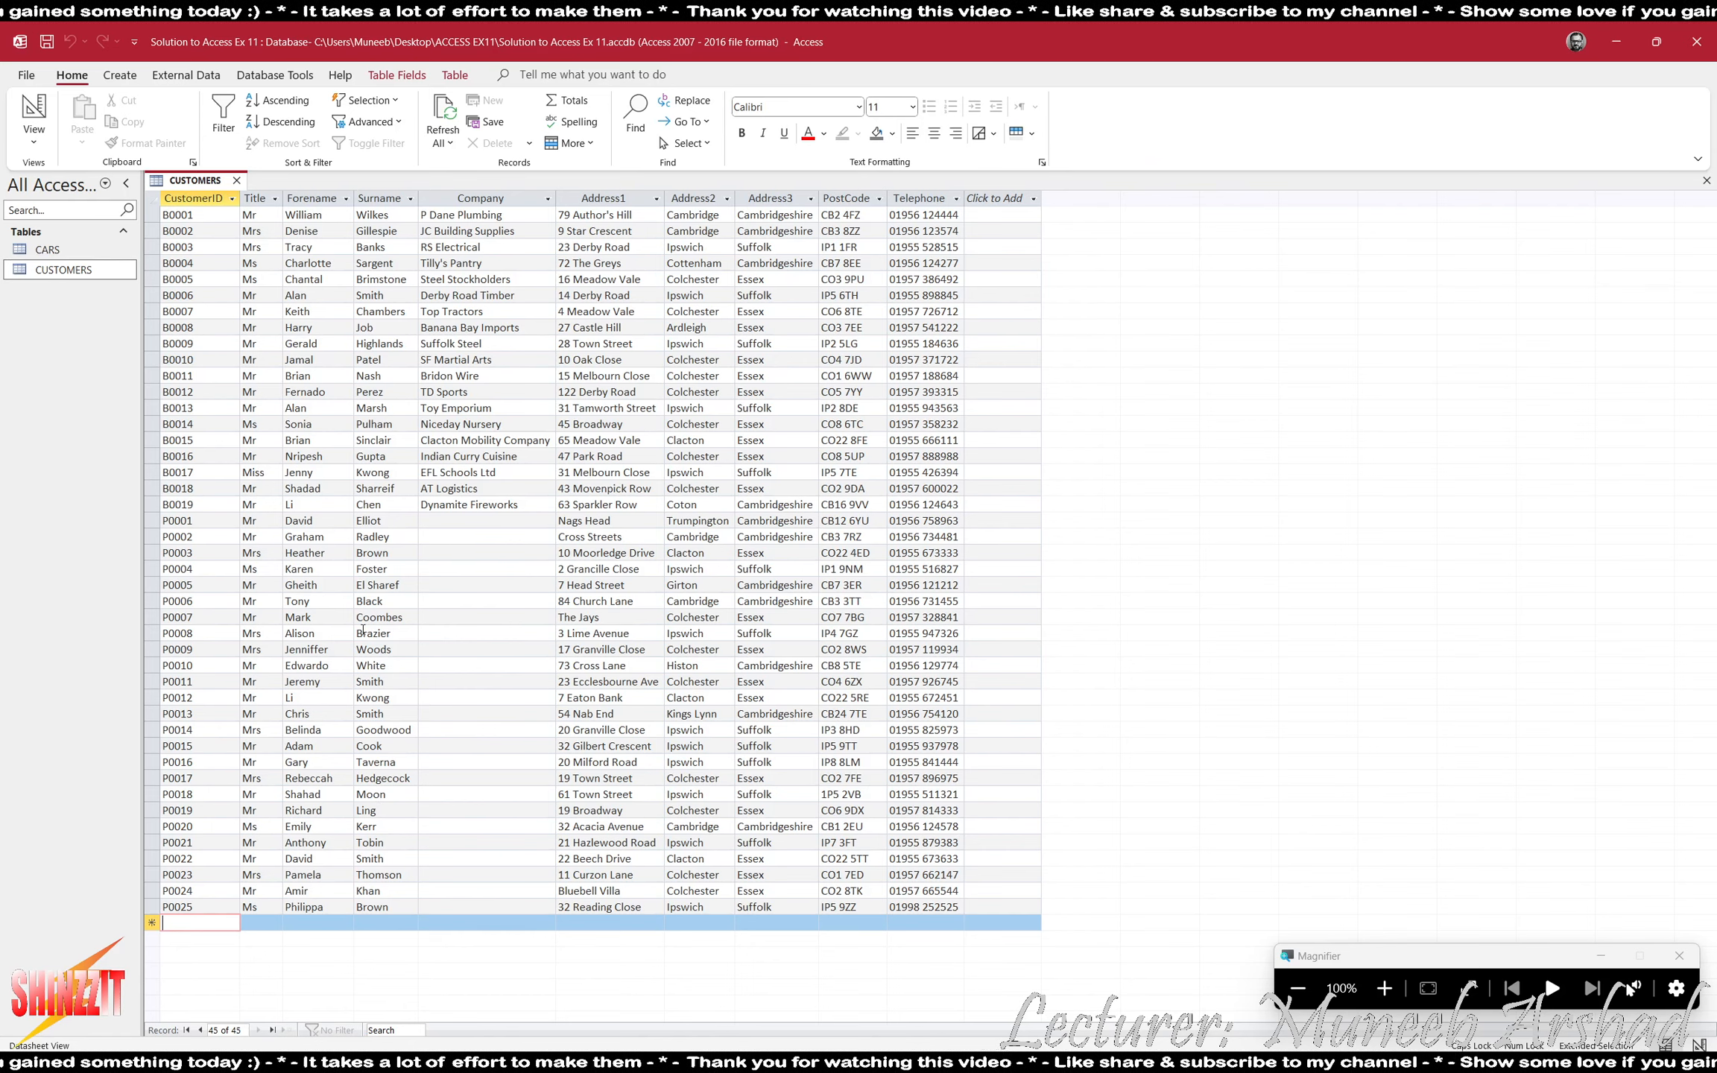
- Switch the CUSTOMERS table to Design view and set CustomerID's validation rule to P???? or B????
left_click(33, 115)
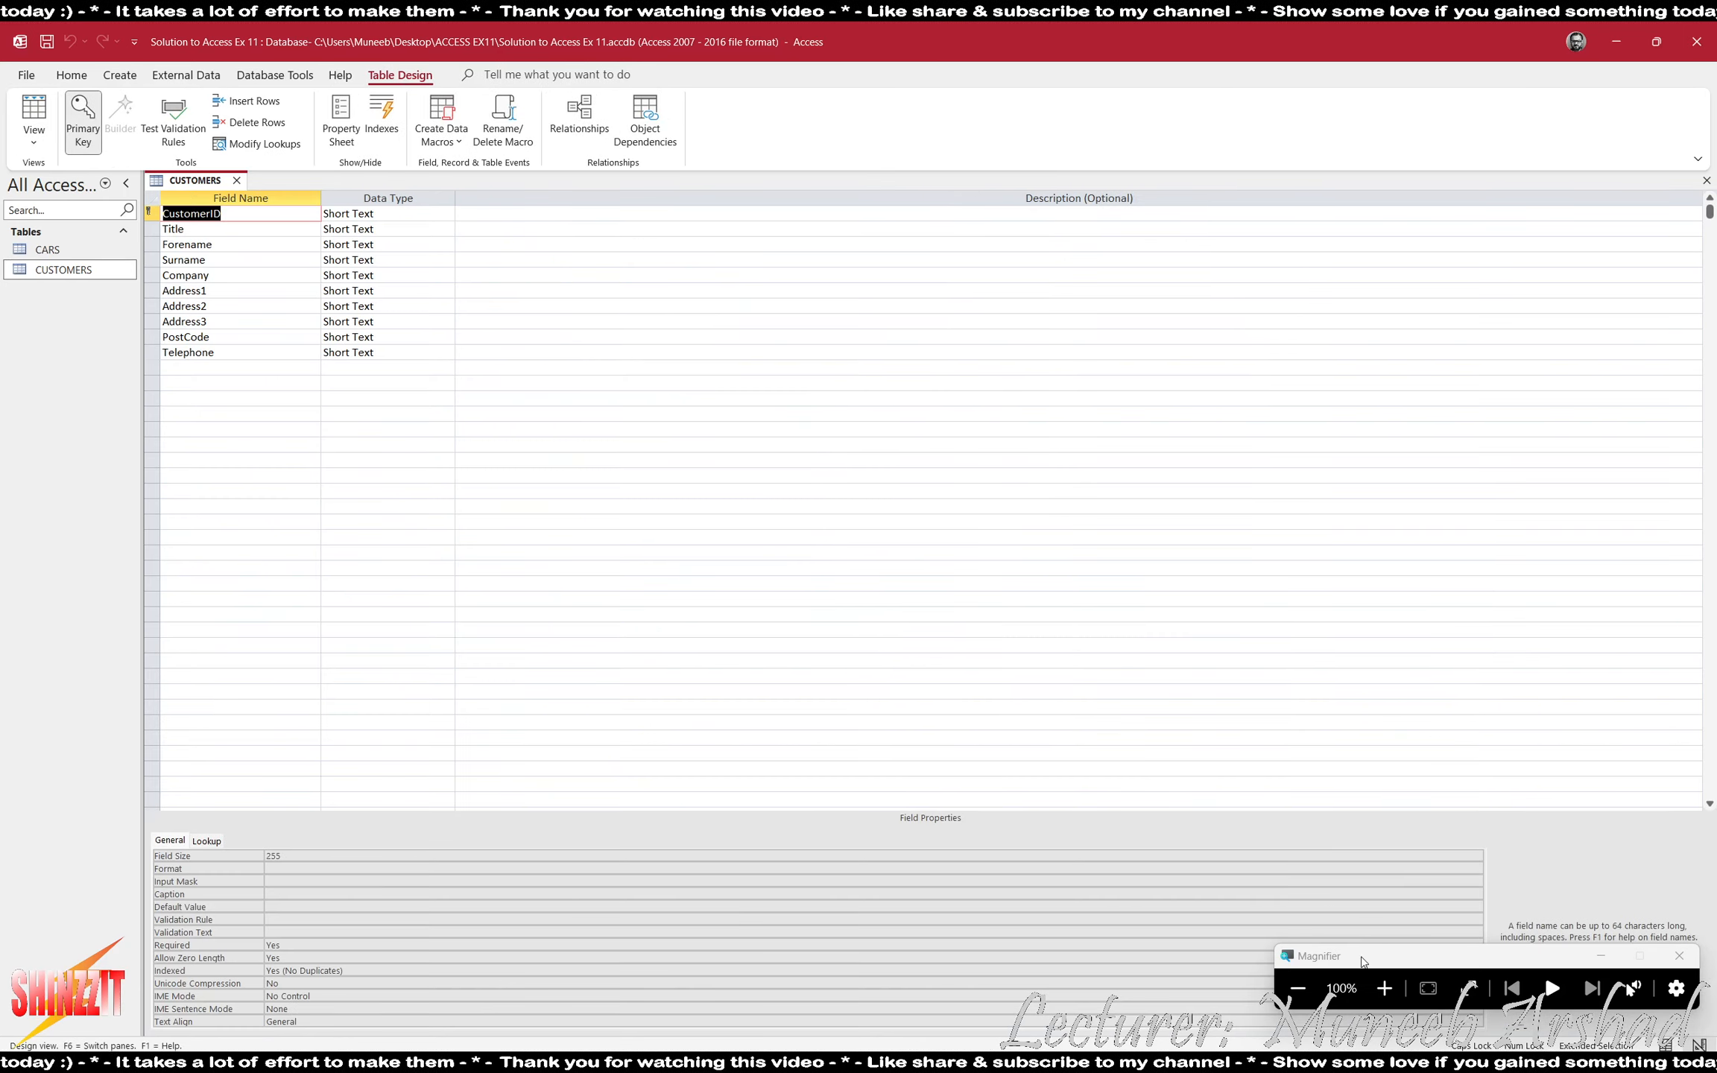
left_click(1384, 988)
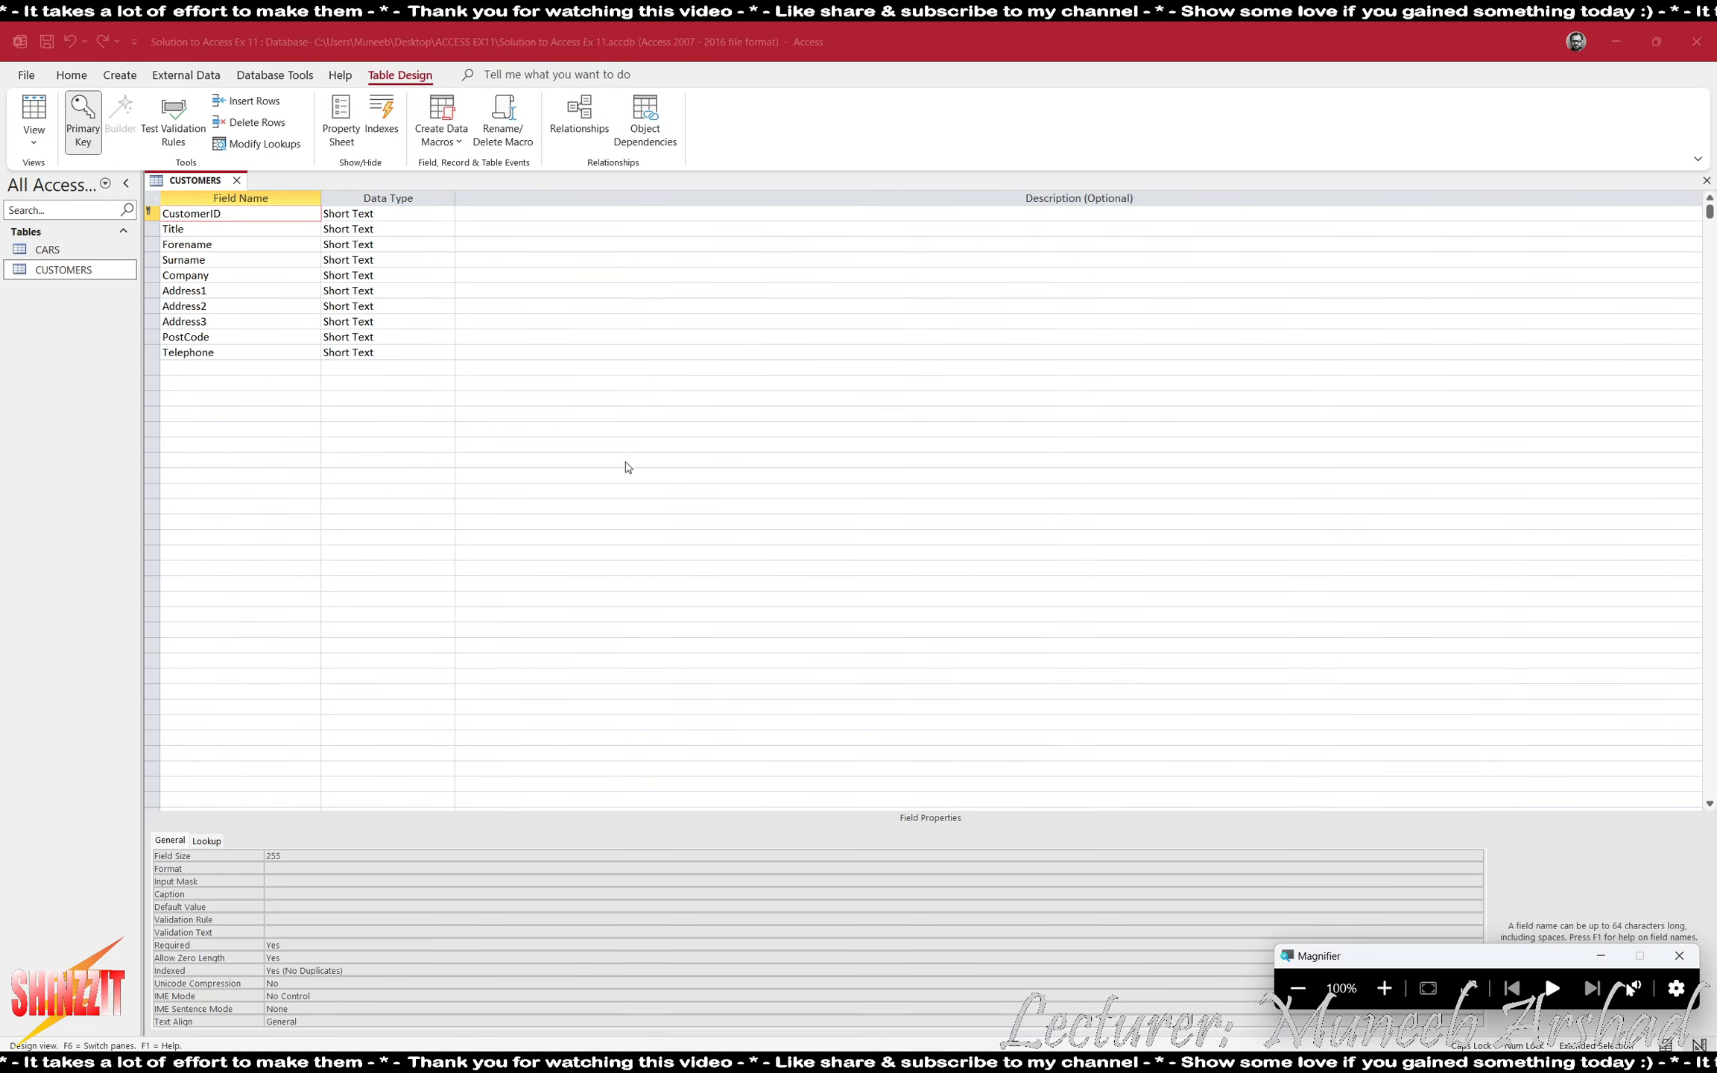
left_click(231, 212)
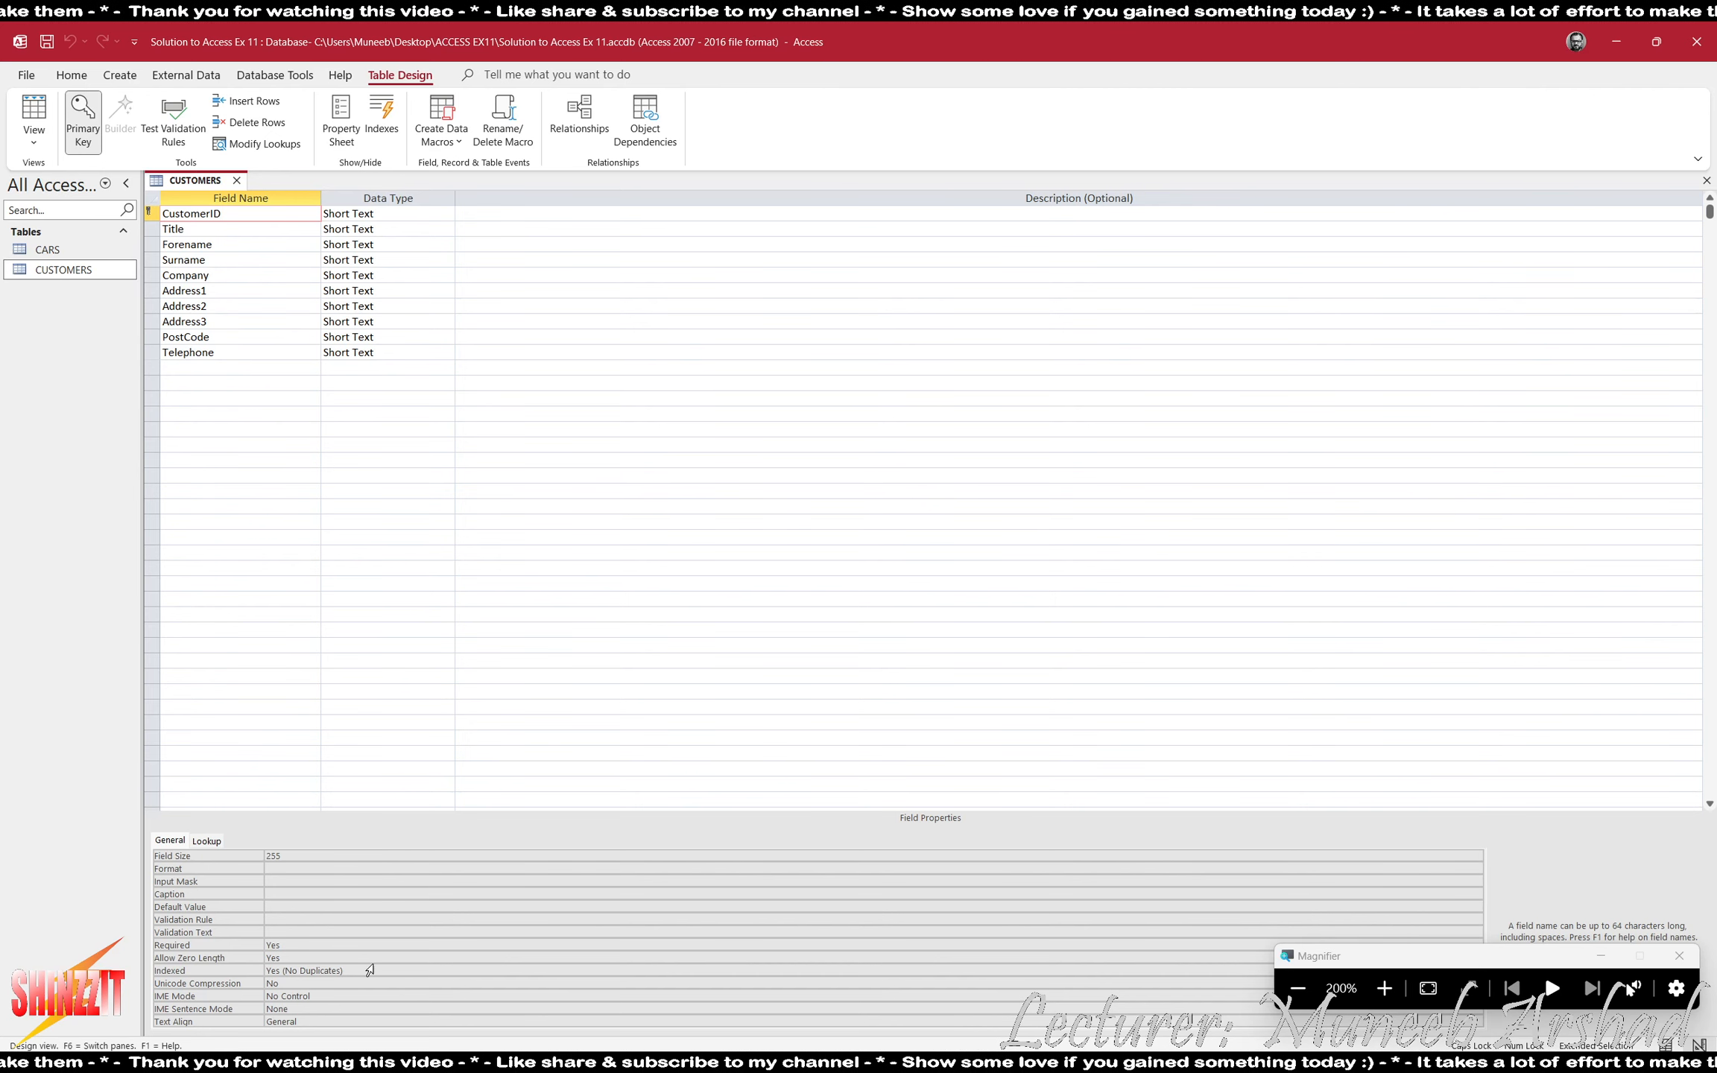
left_click(284, 919)
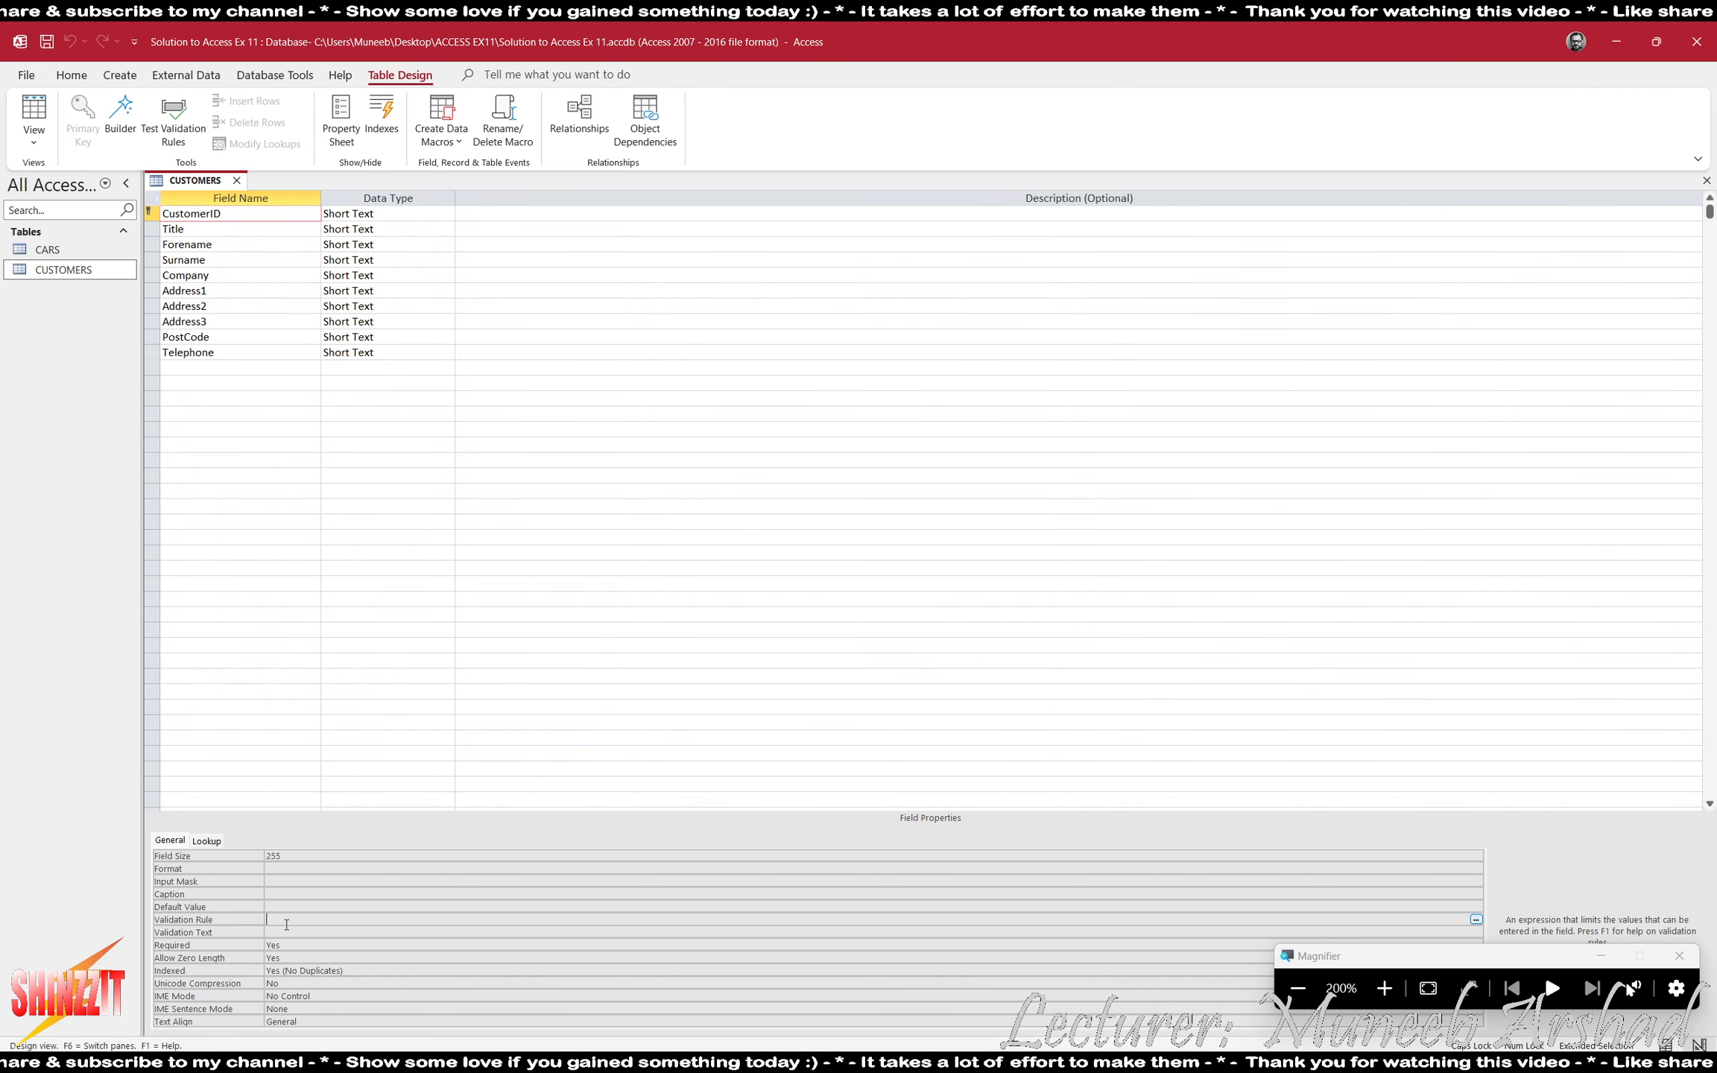
type("P")
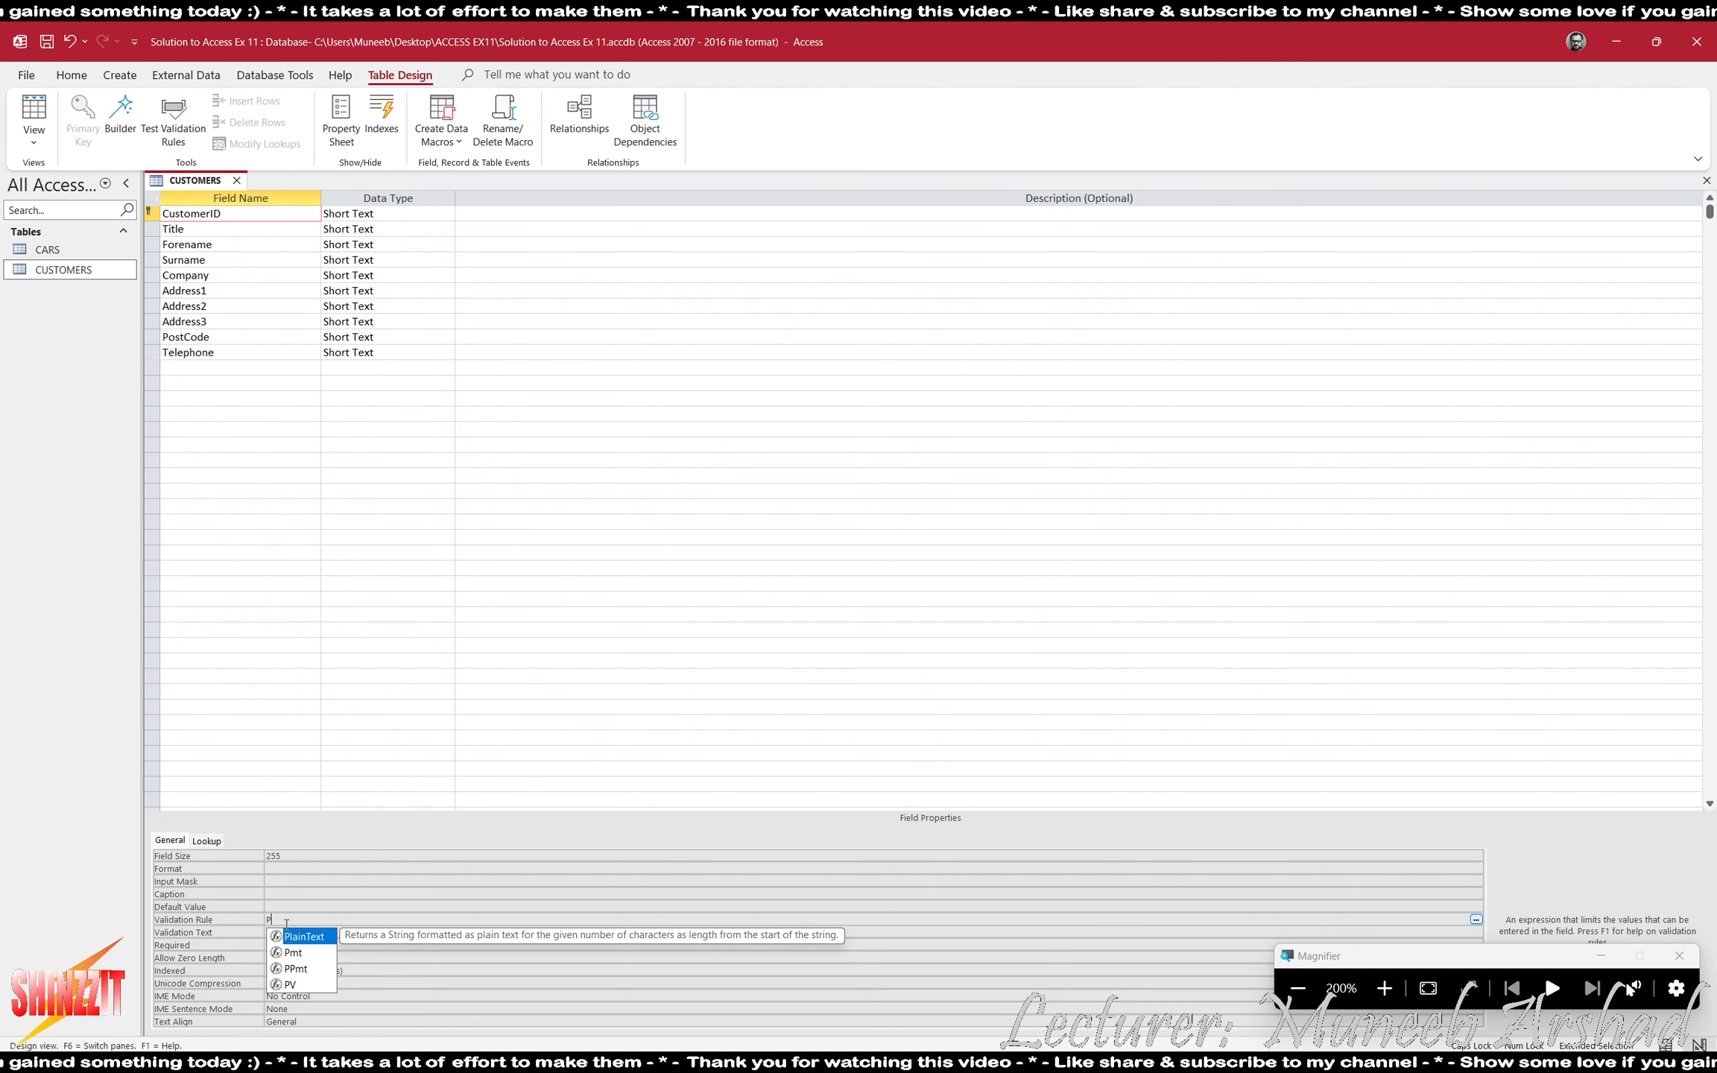
type("?")
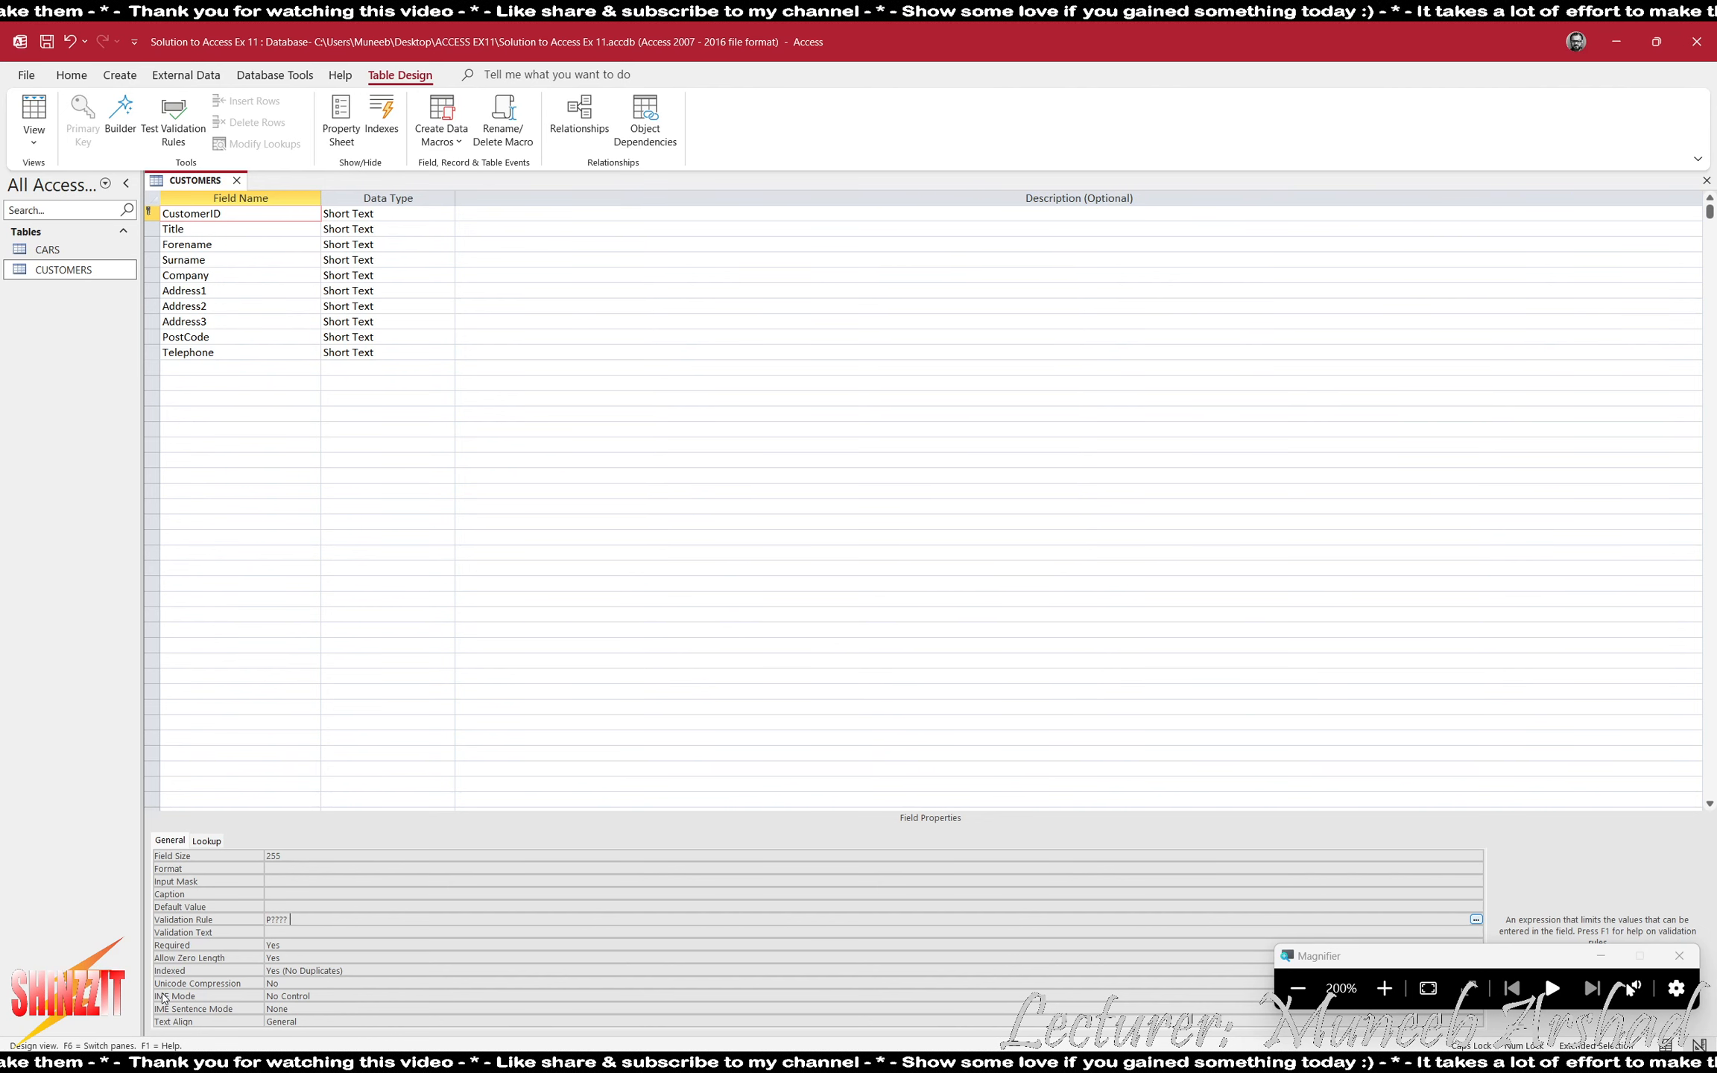
key("Caps_Lock")
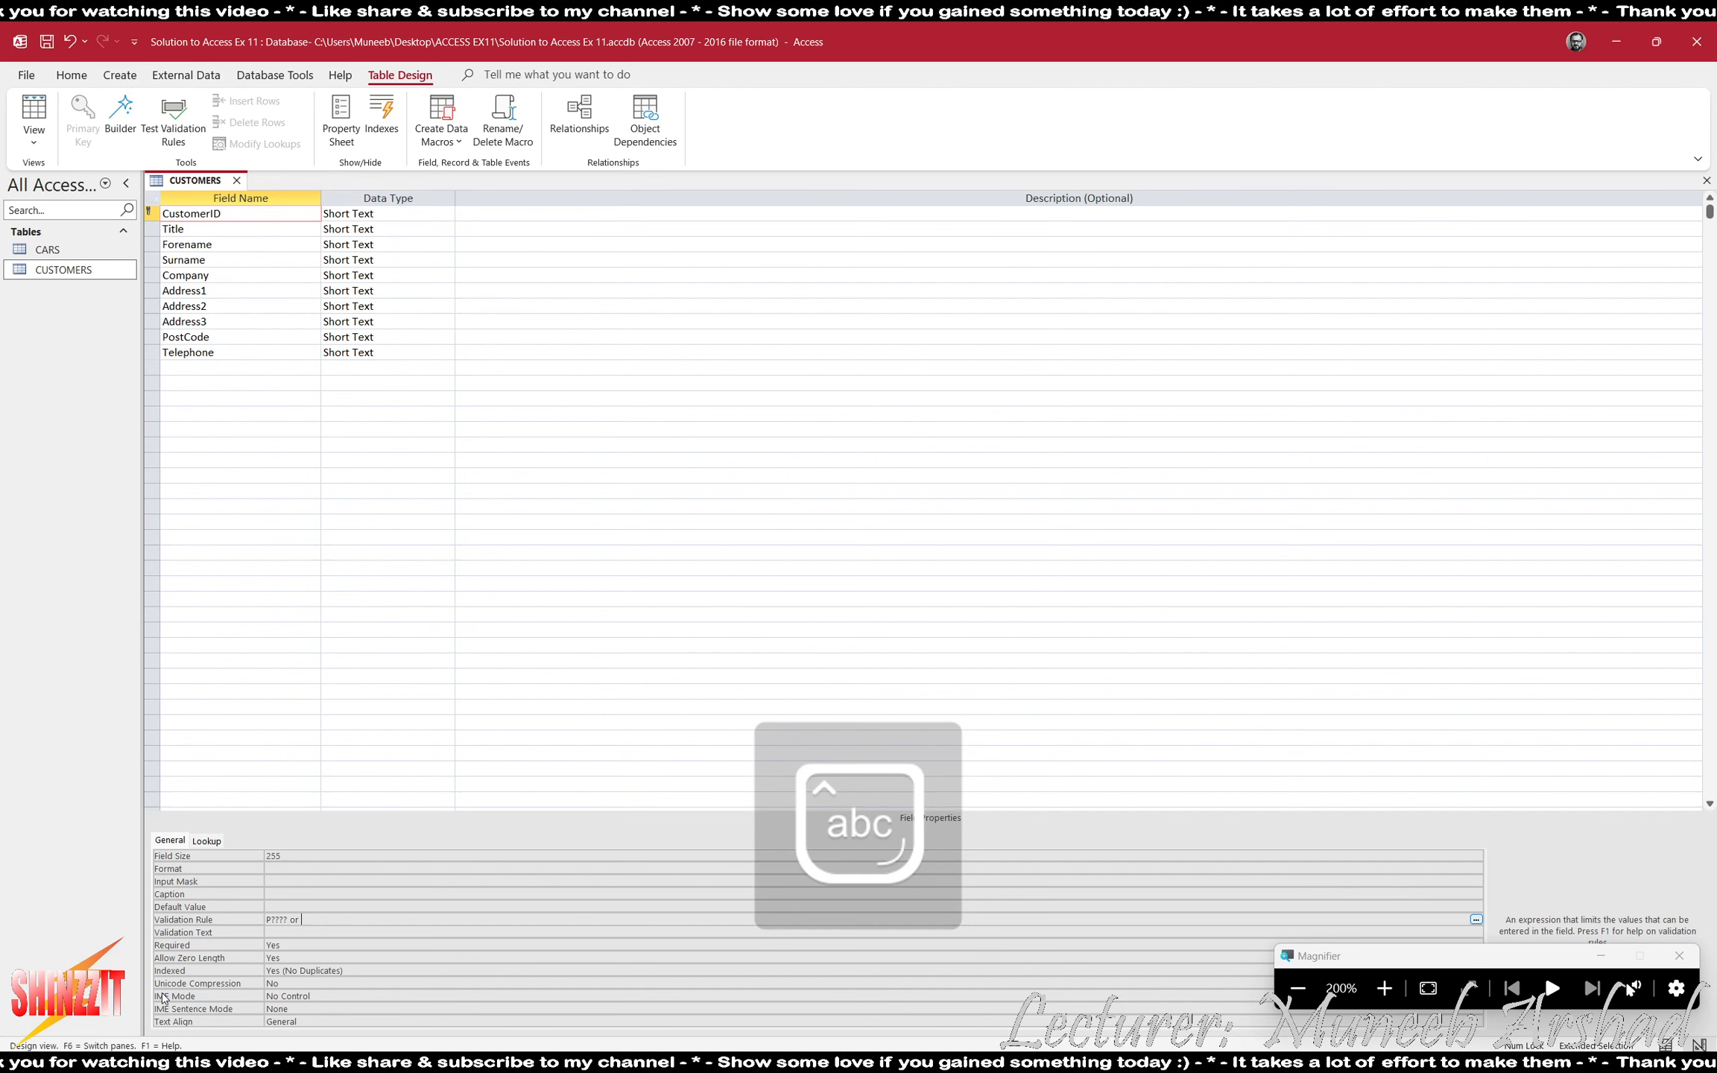
type("??? or B????")
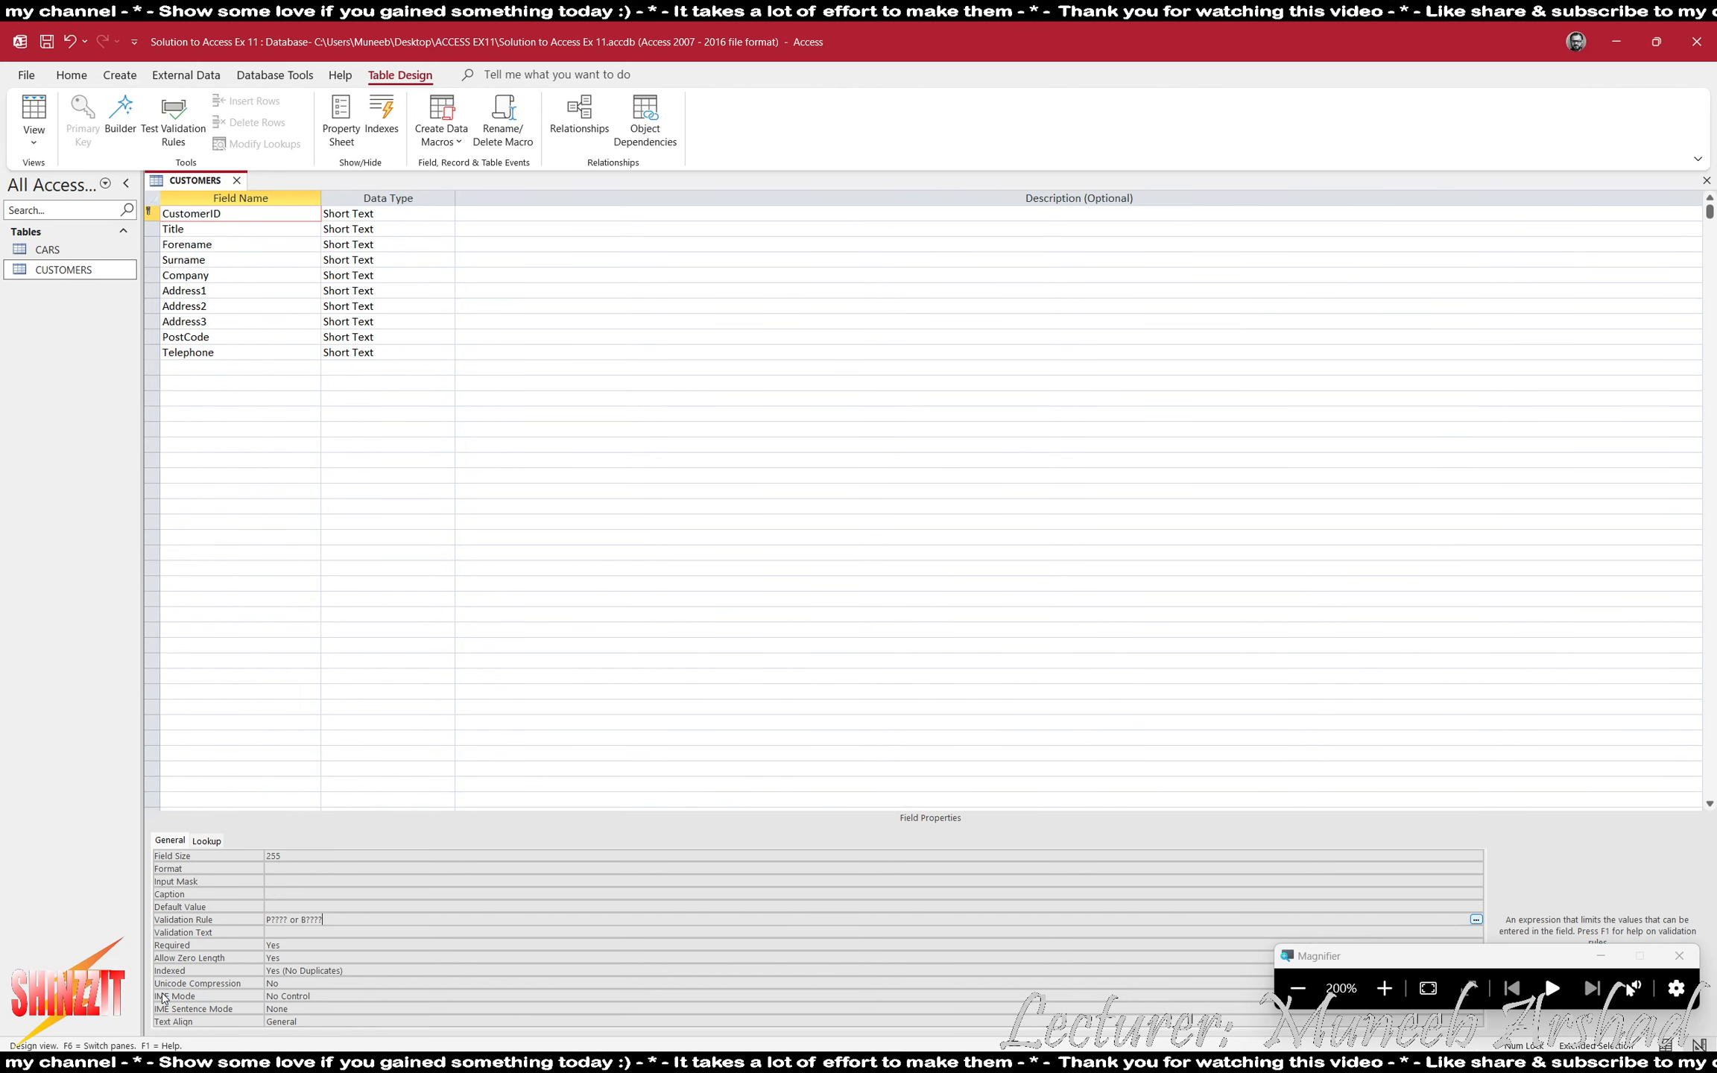
- Set CustomerID's validation text to "you may only enter customer ID starting with P or B followed bvy 4 digits"
left_click(325, 934)
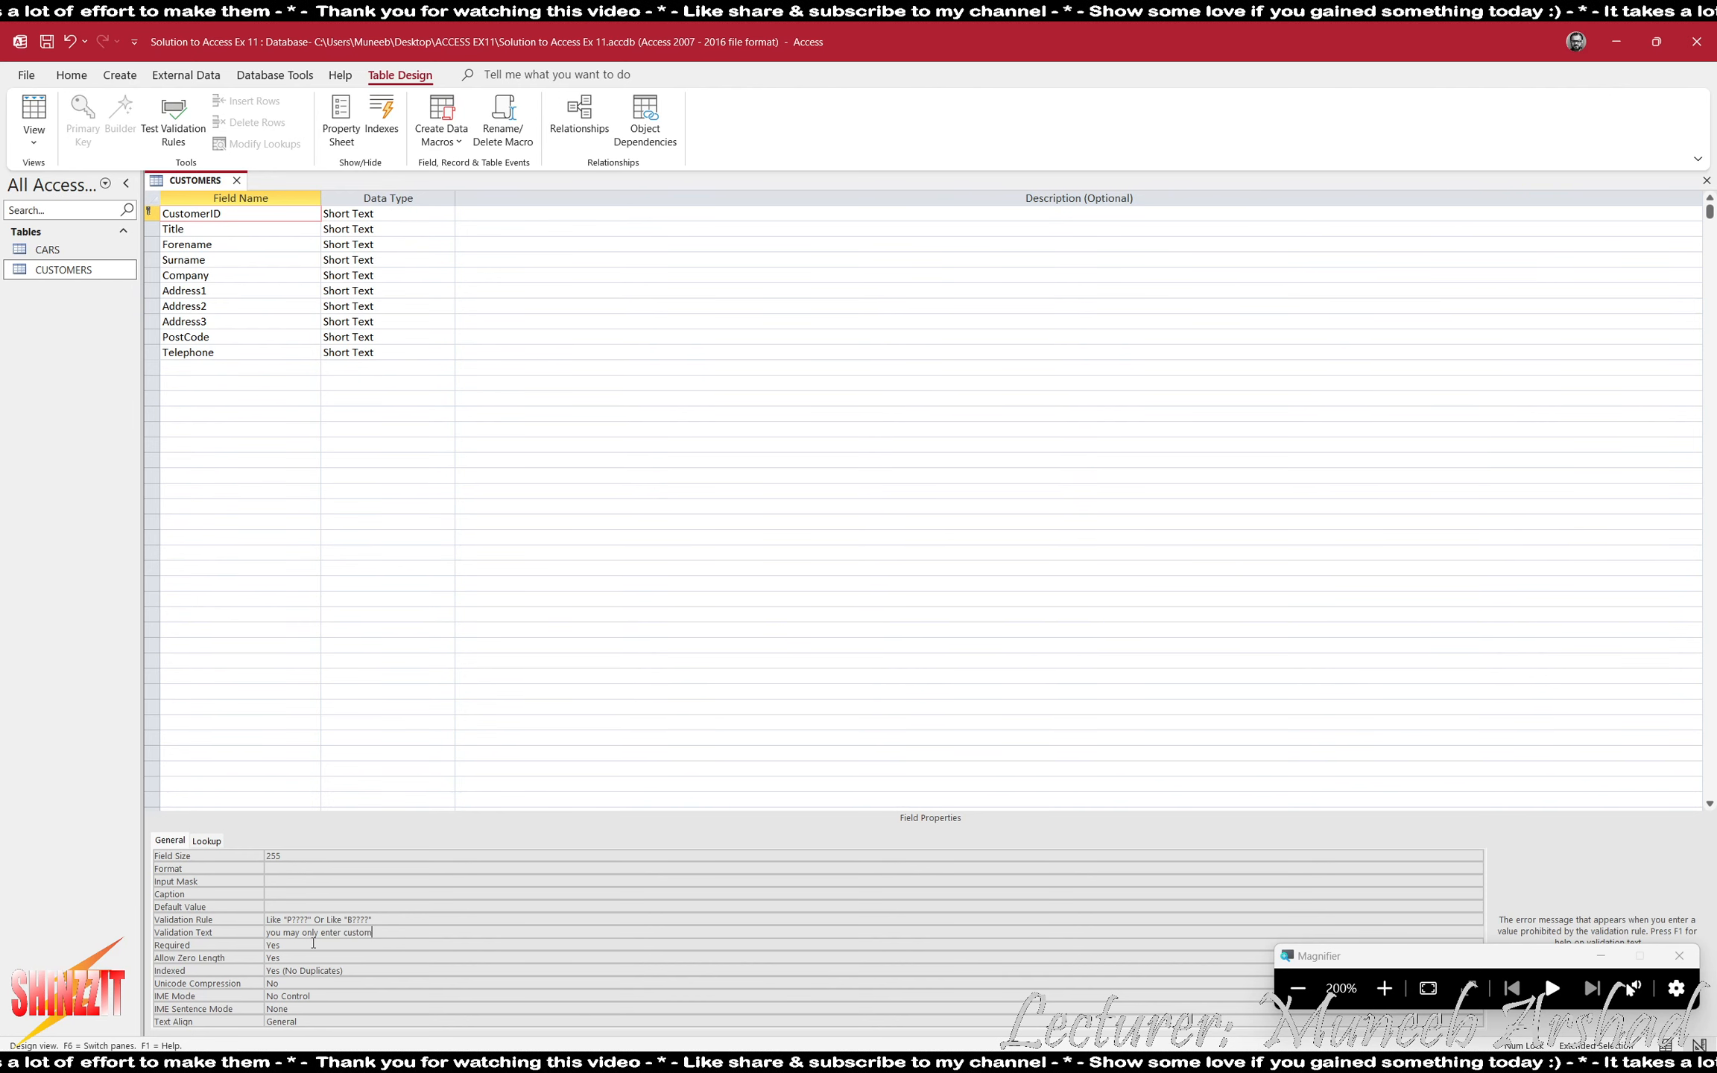
type("you may only enter customer ID sta")
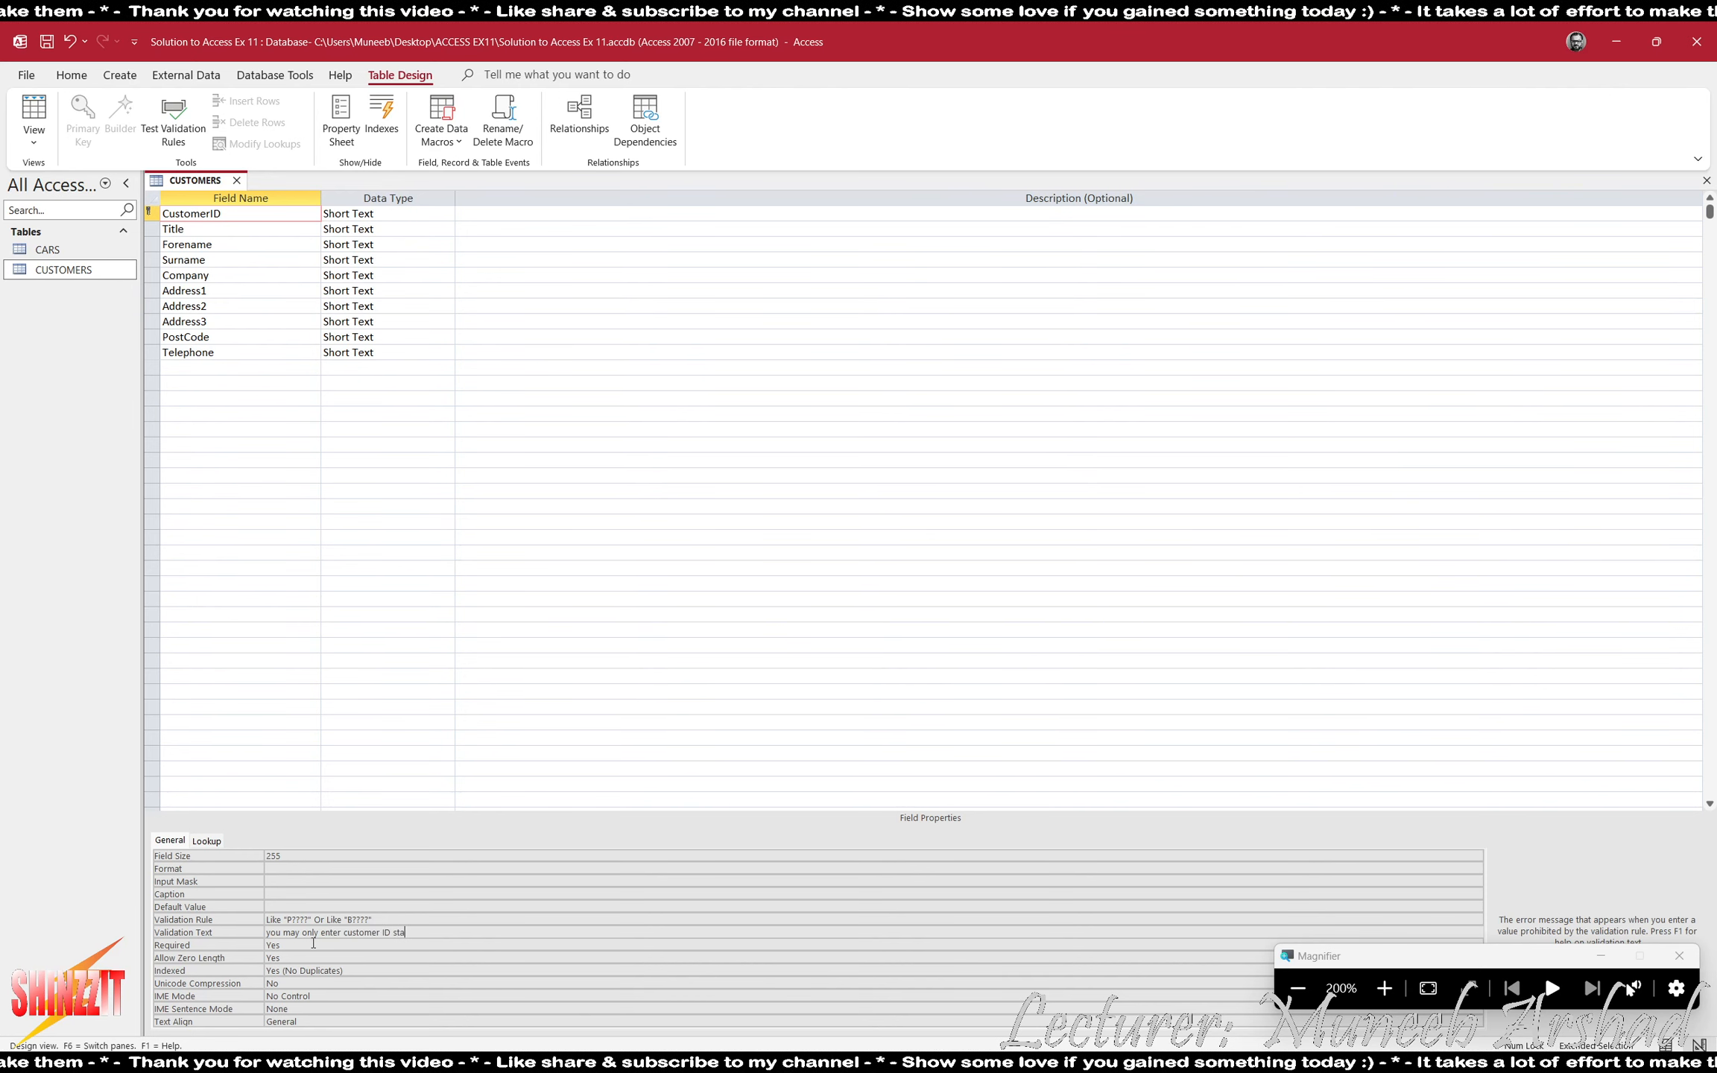
type("rting with ")
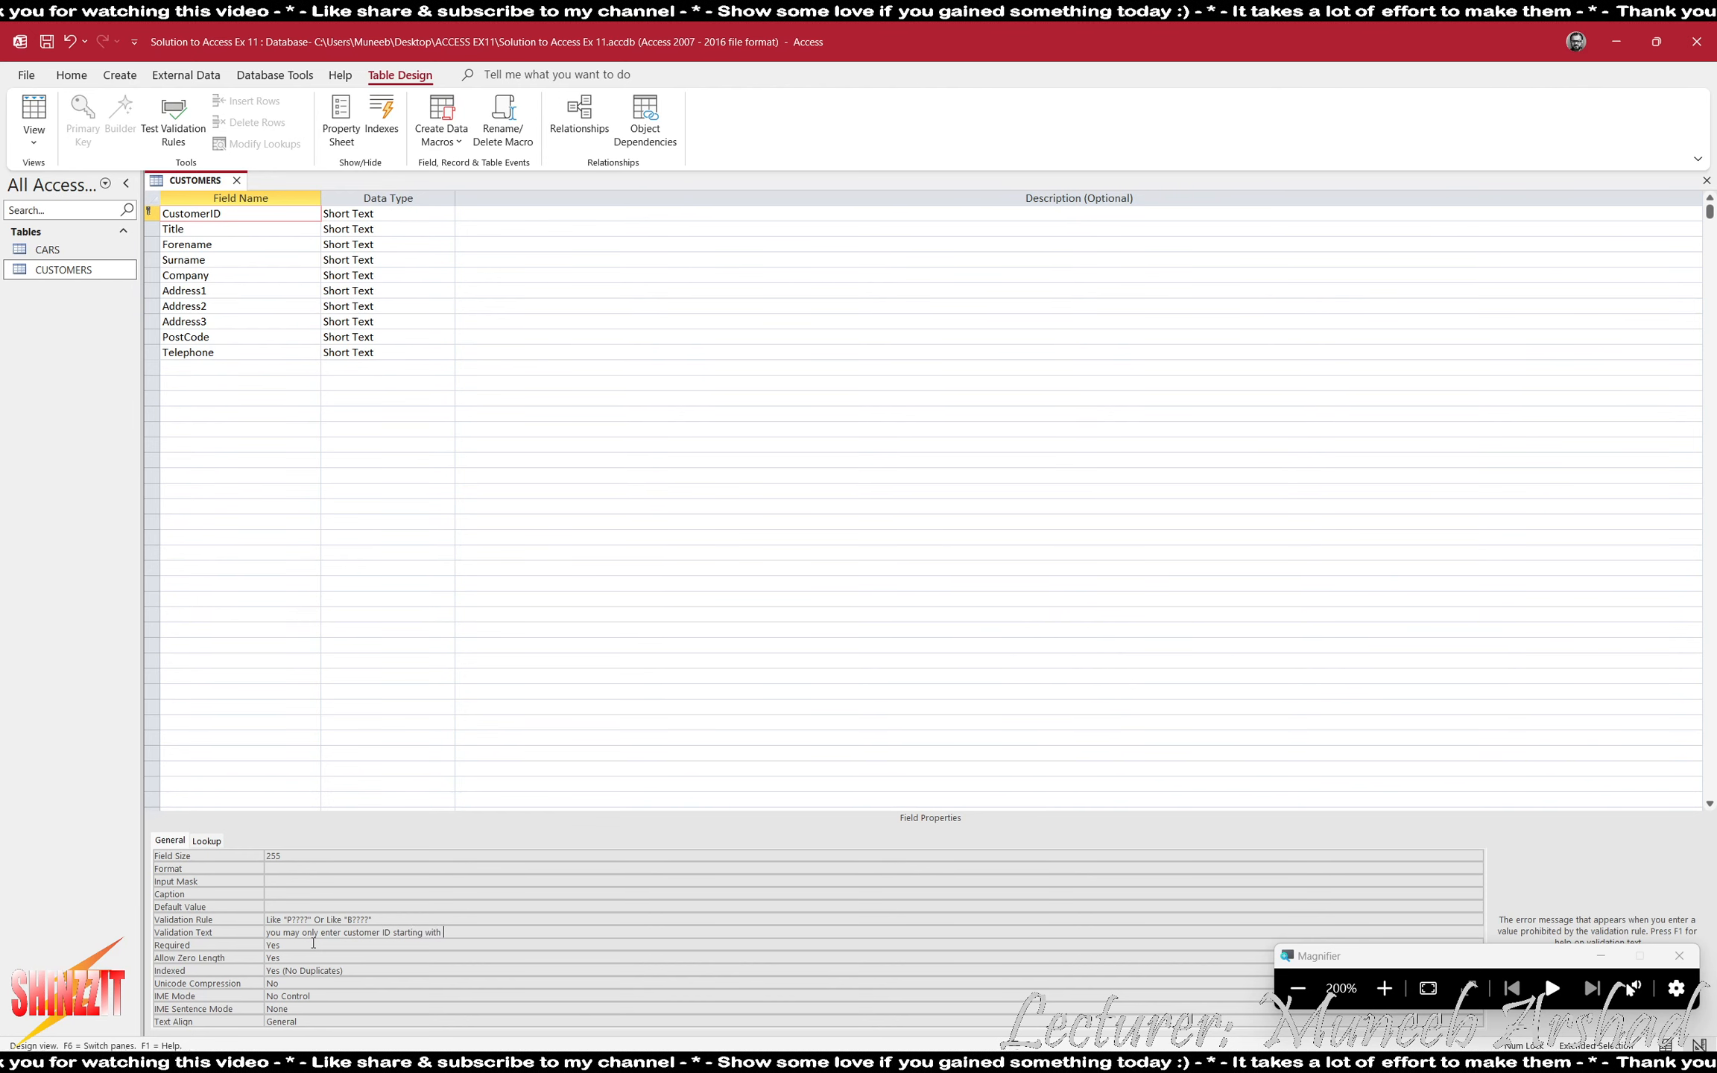
type("P or B ")
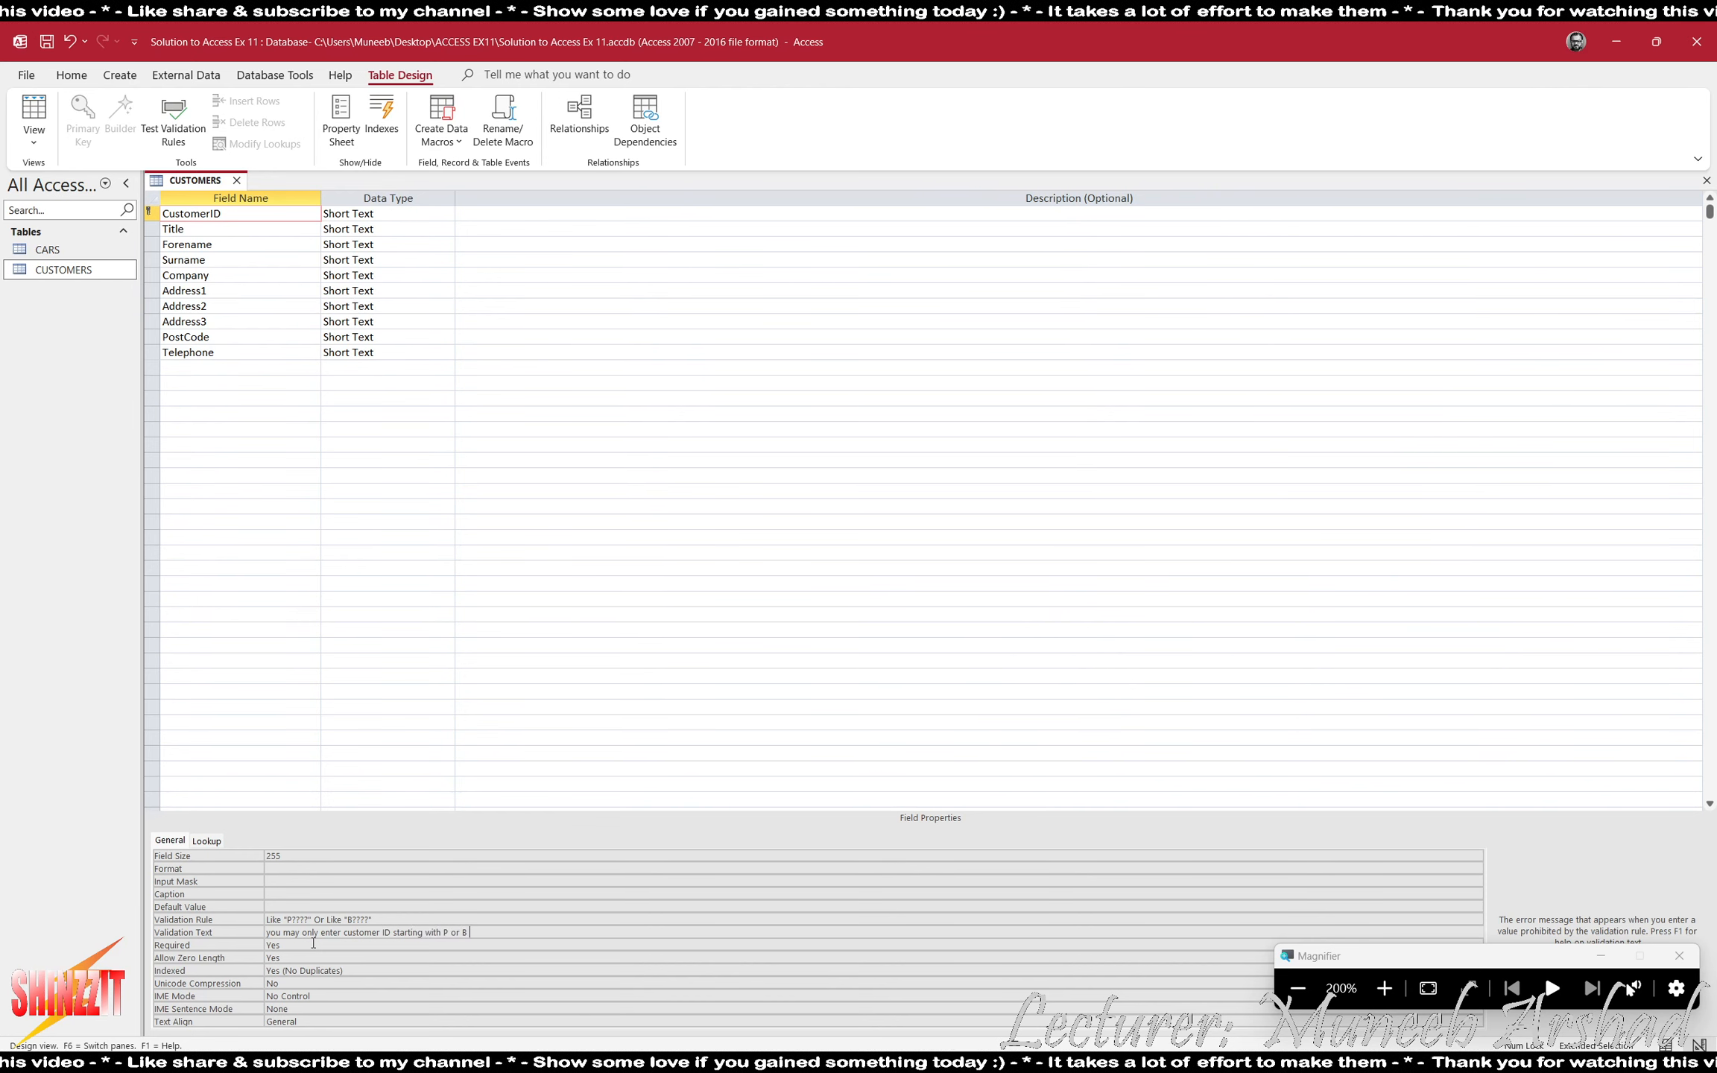
type("follow")
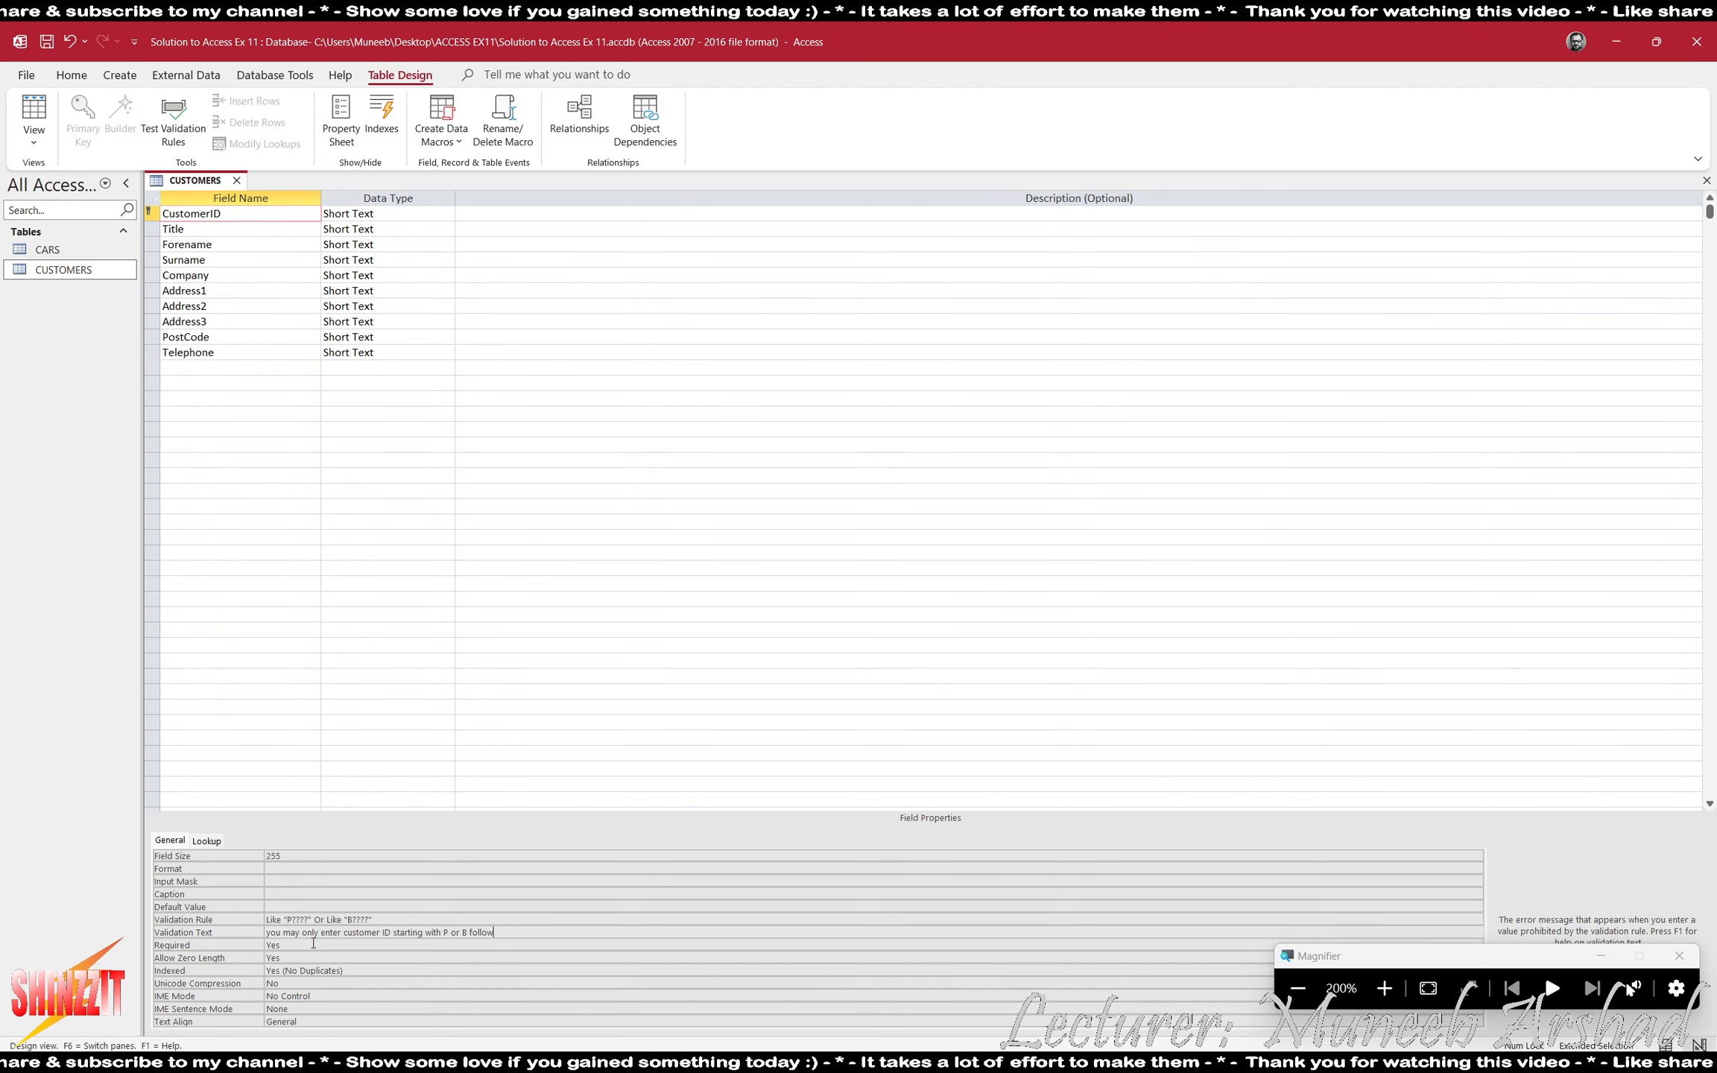
type("ed byy")
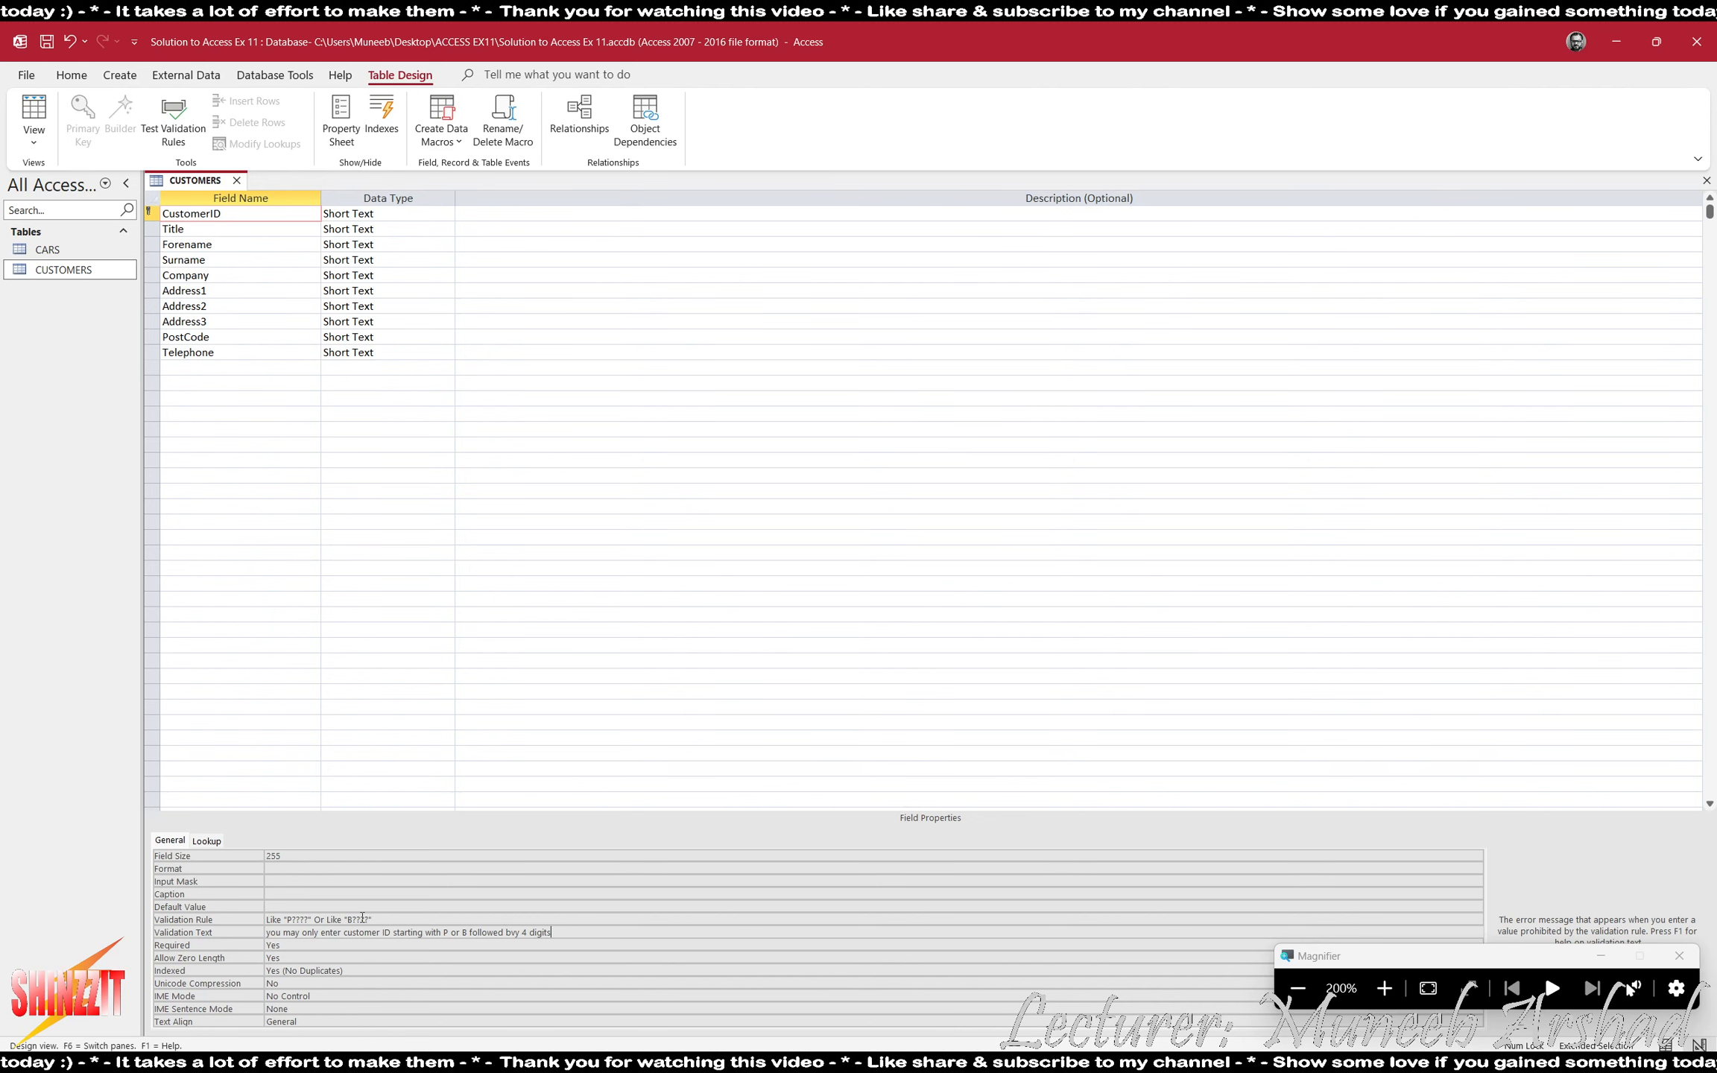
- Set CustomerID's input mask to L0000 and check it against the validation rule, using 300% magnification
key("super+plus")
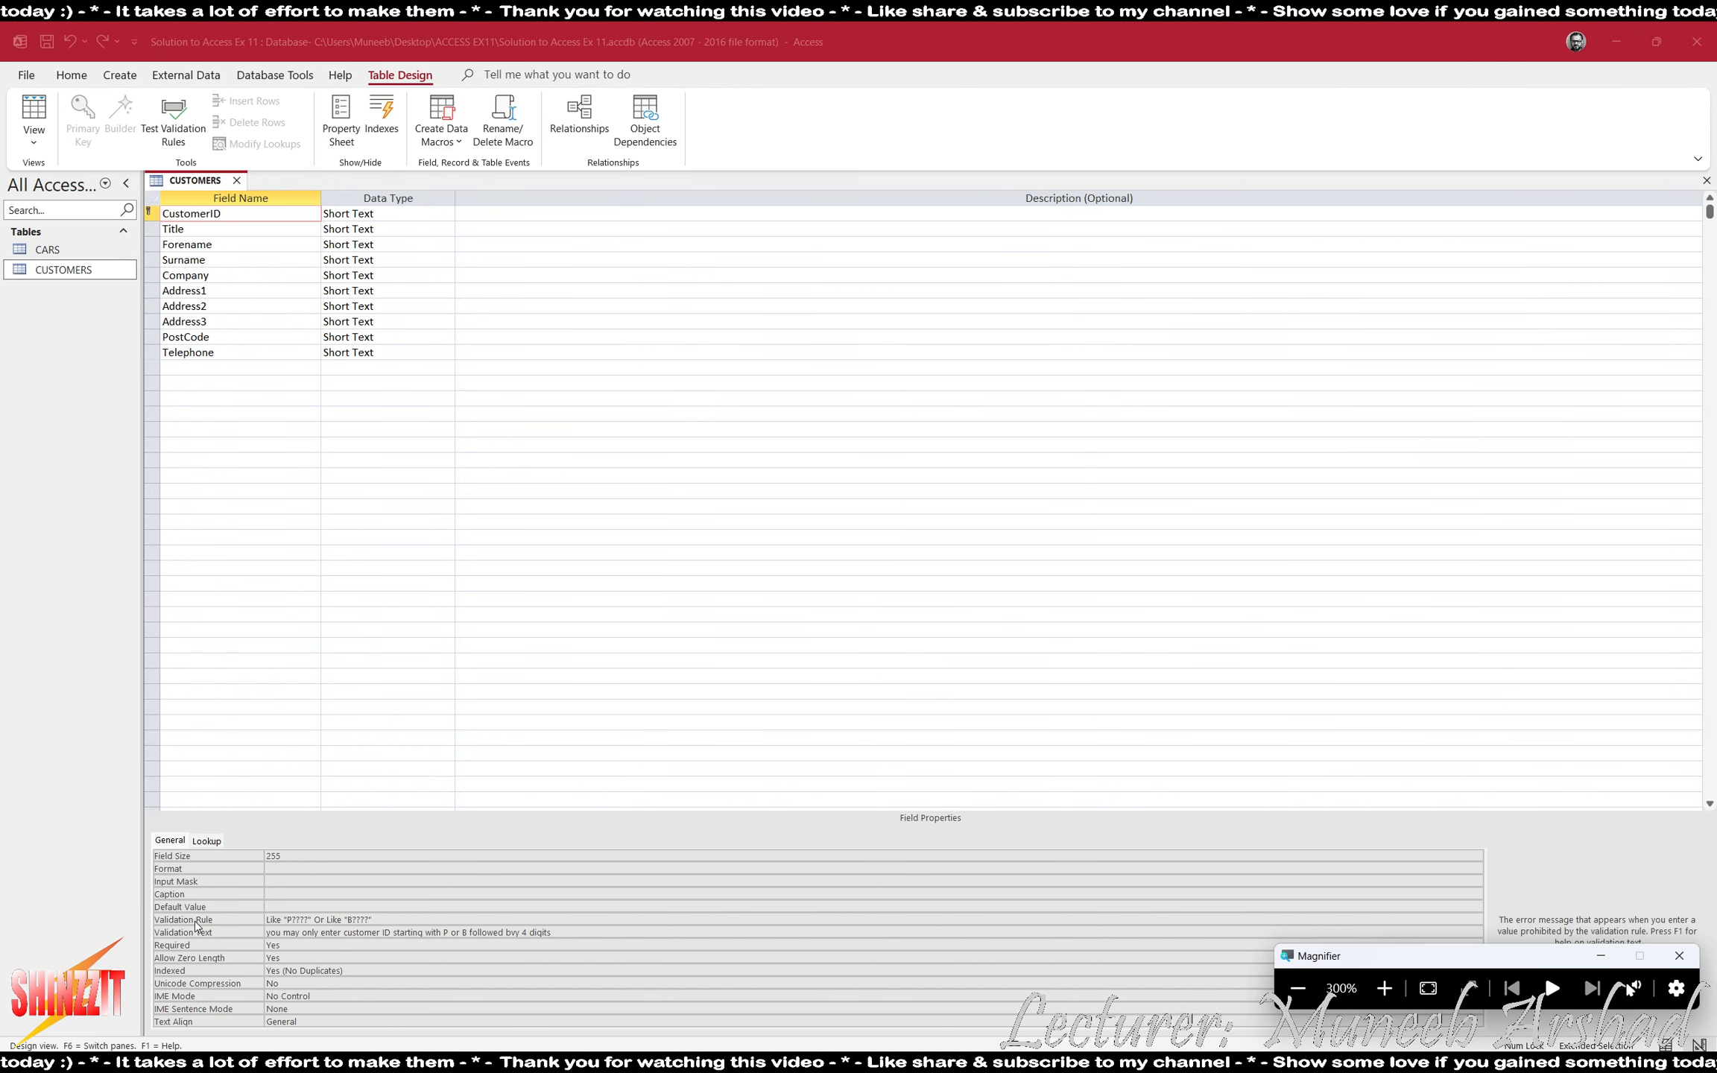
left_click(292, 881)
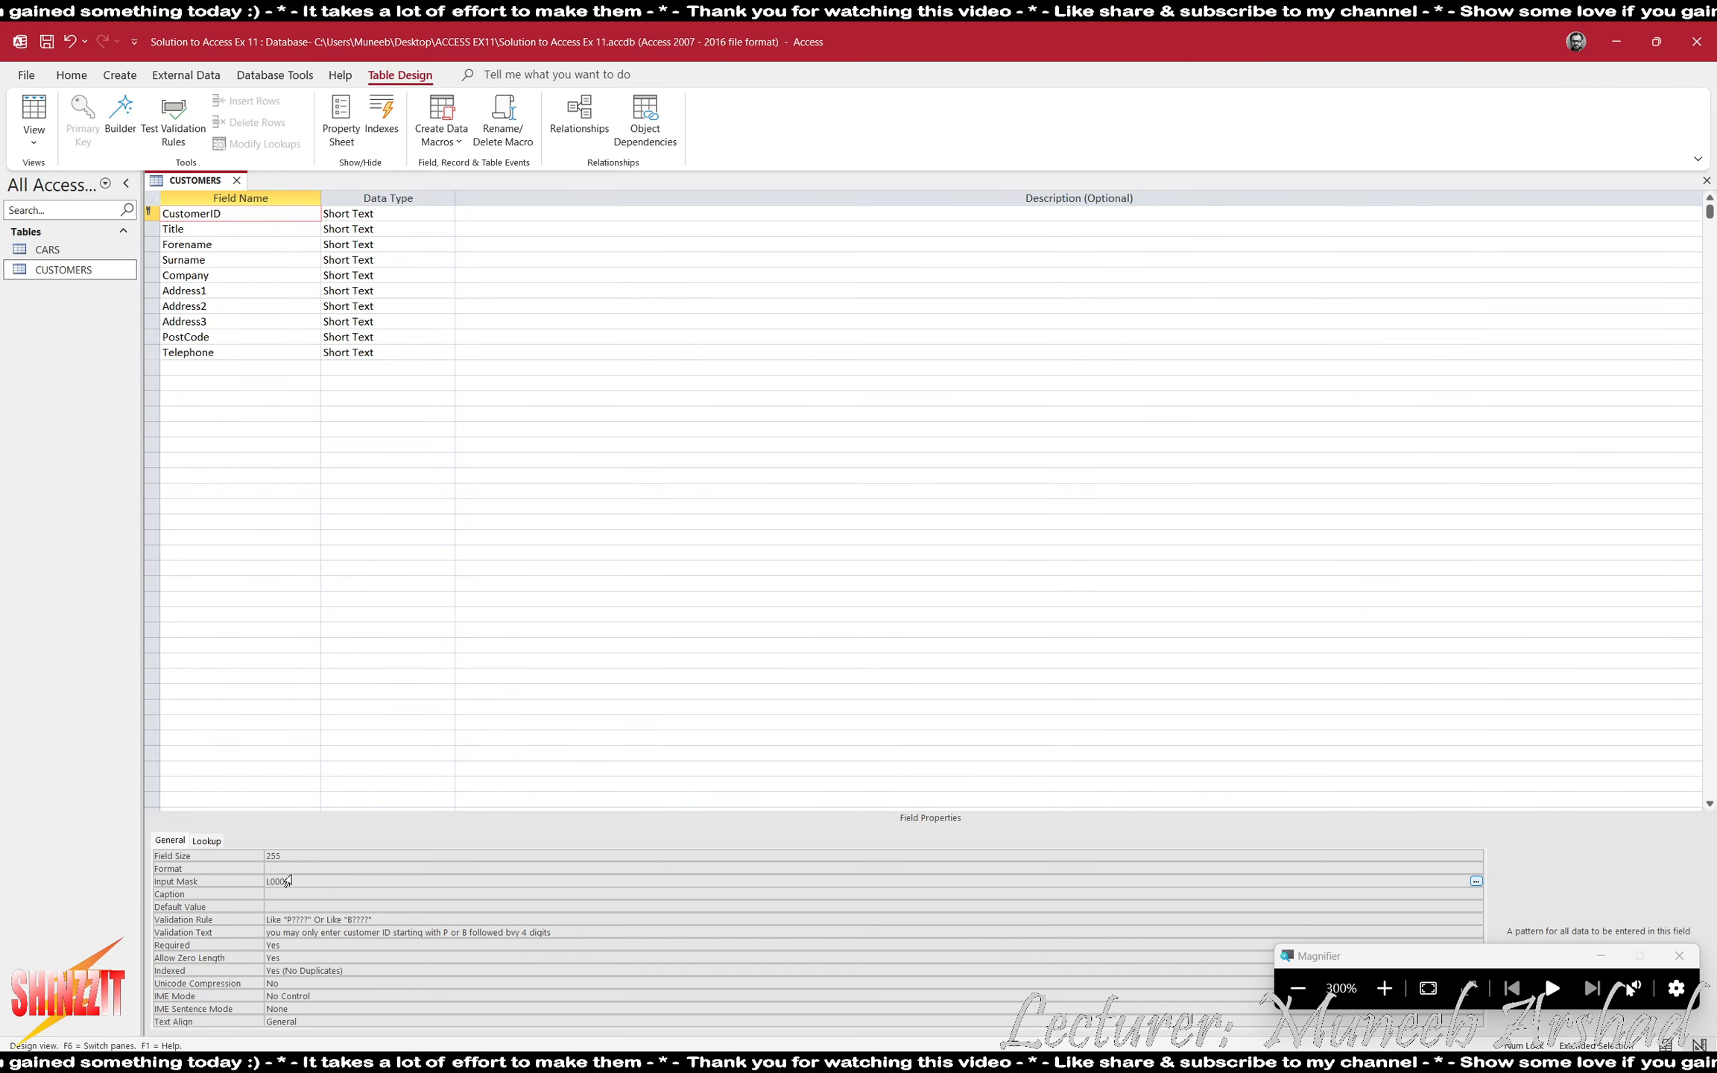
left_click_drag(303, 880, 245, 875)
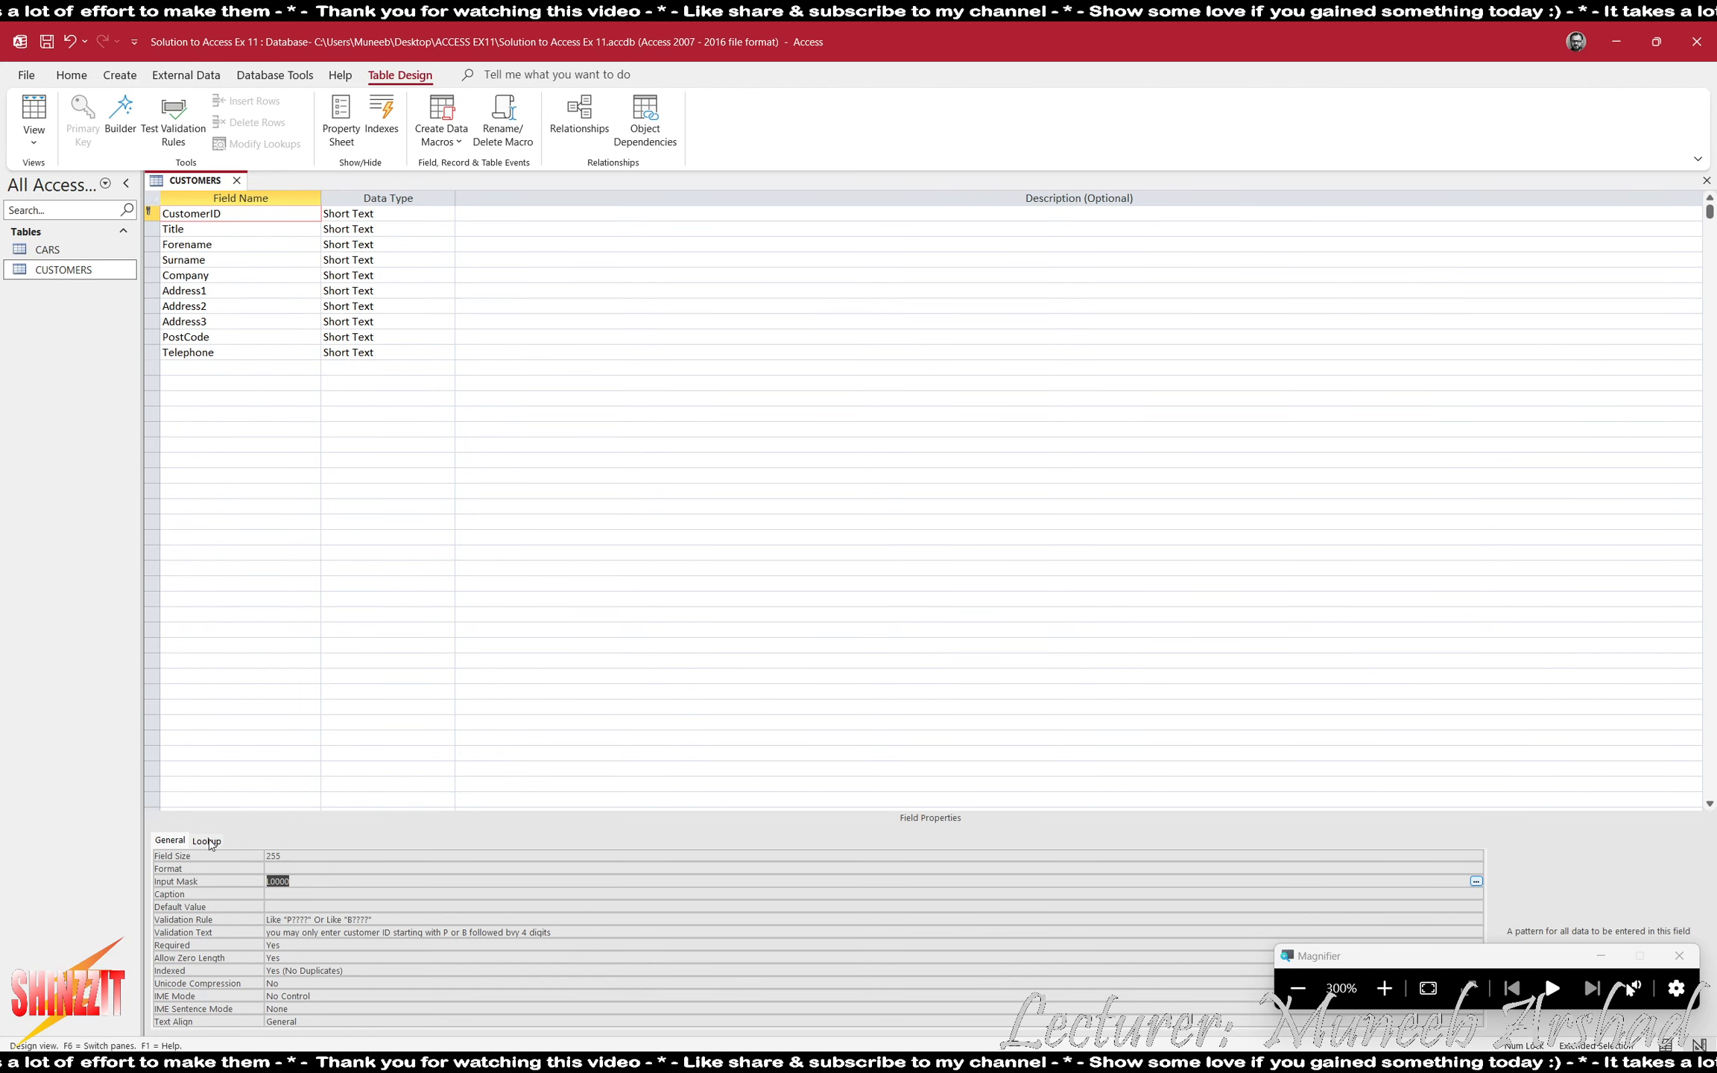
left_click(288, 920)
key("shift+End")
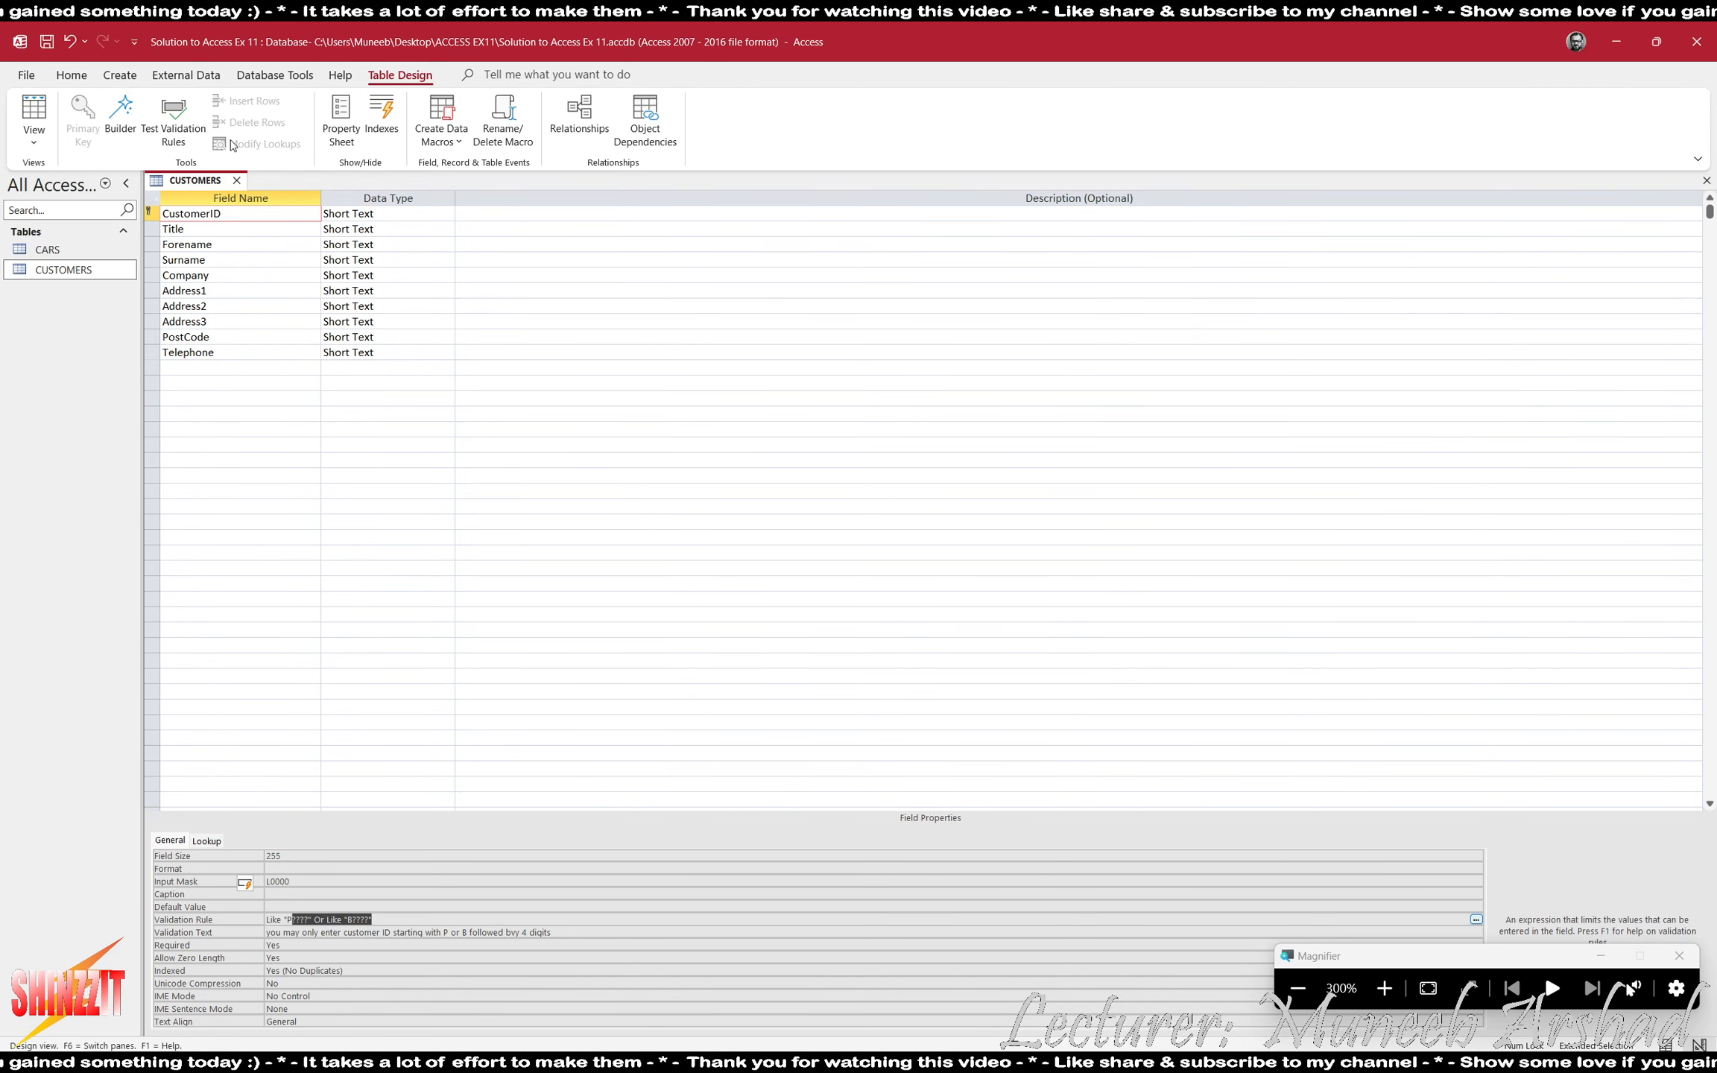
- Open the CARS table, find its CustID column, and switch the table to Design view
left_click(229, 226)
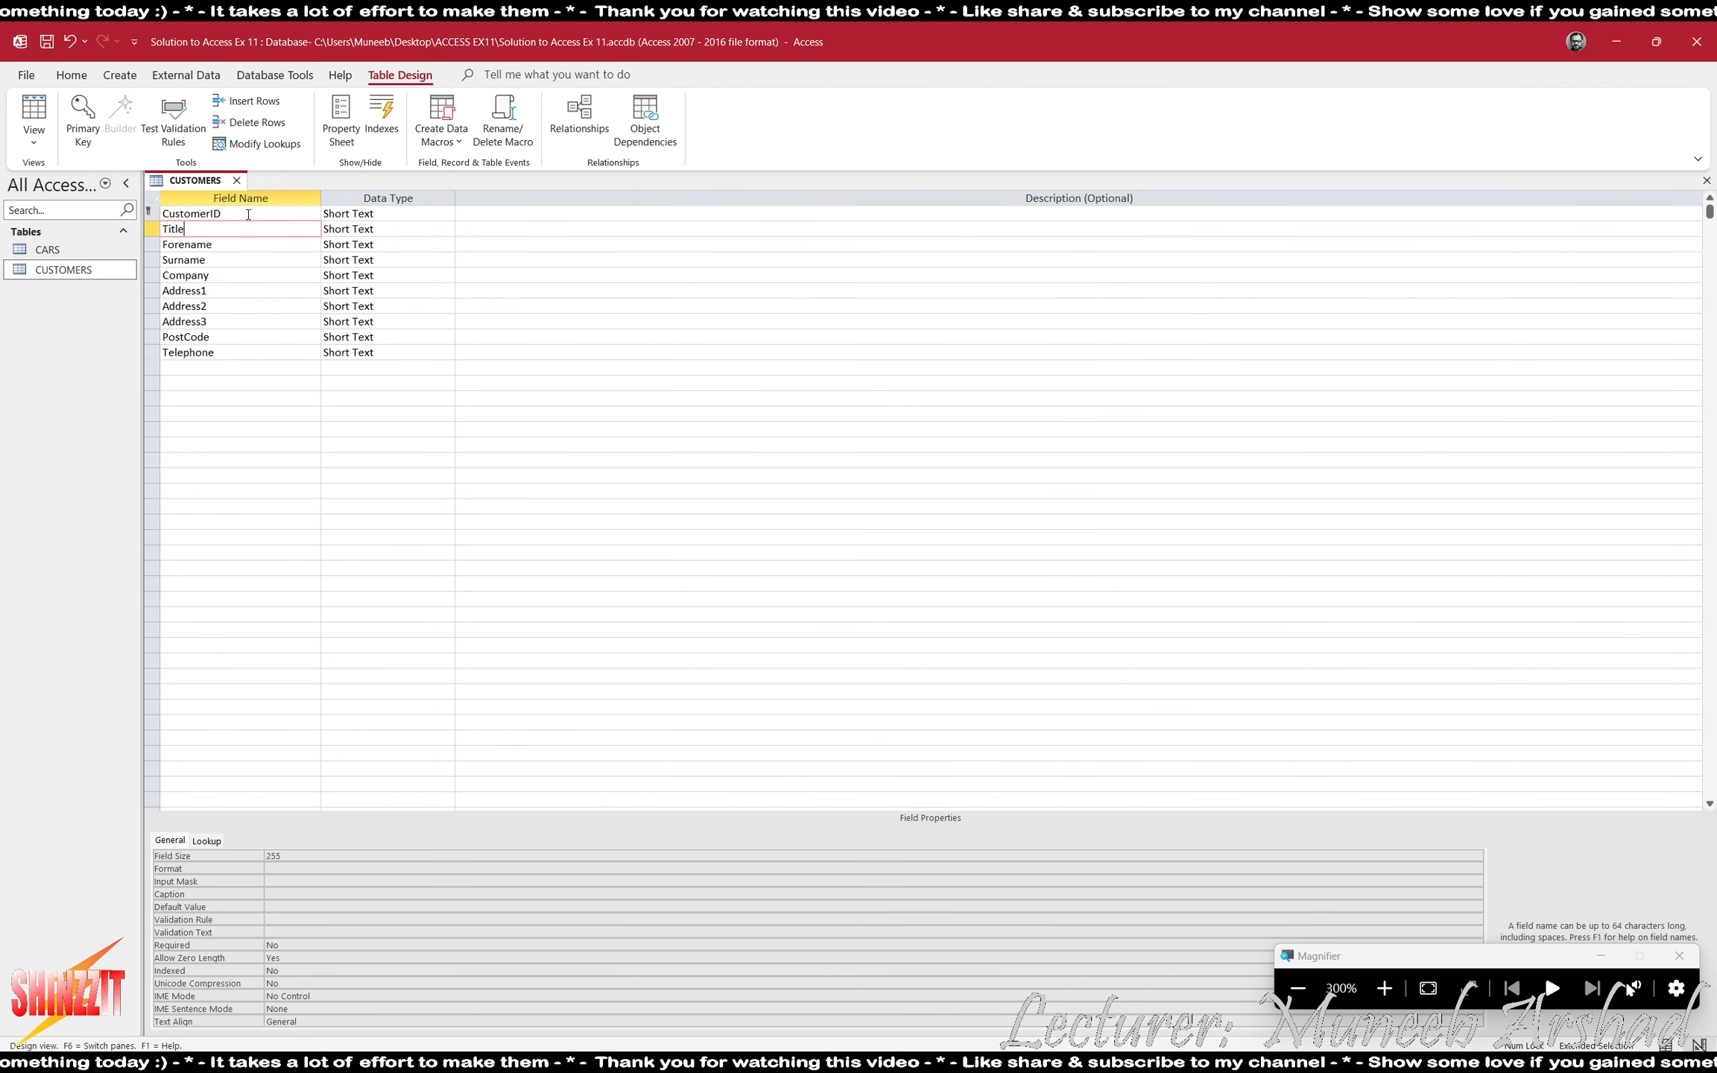
double_click(42, 250)
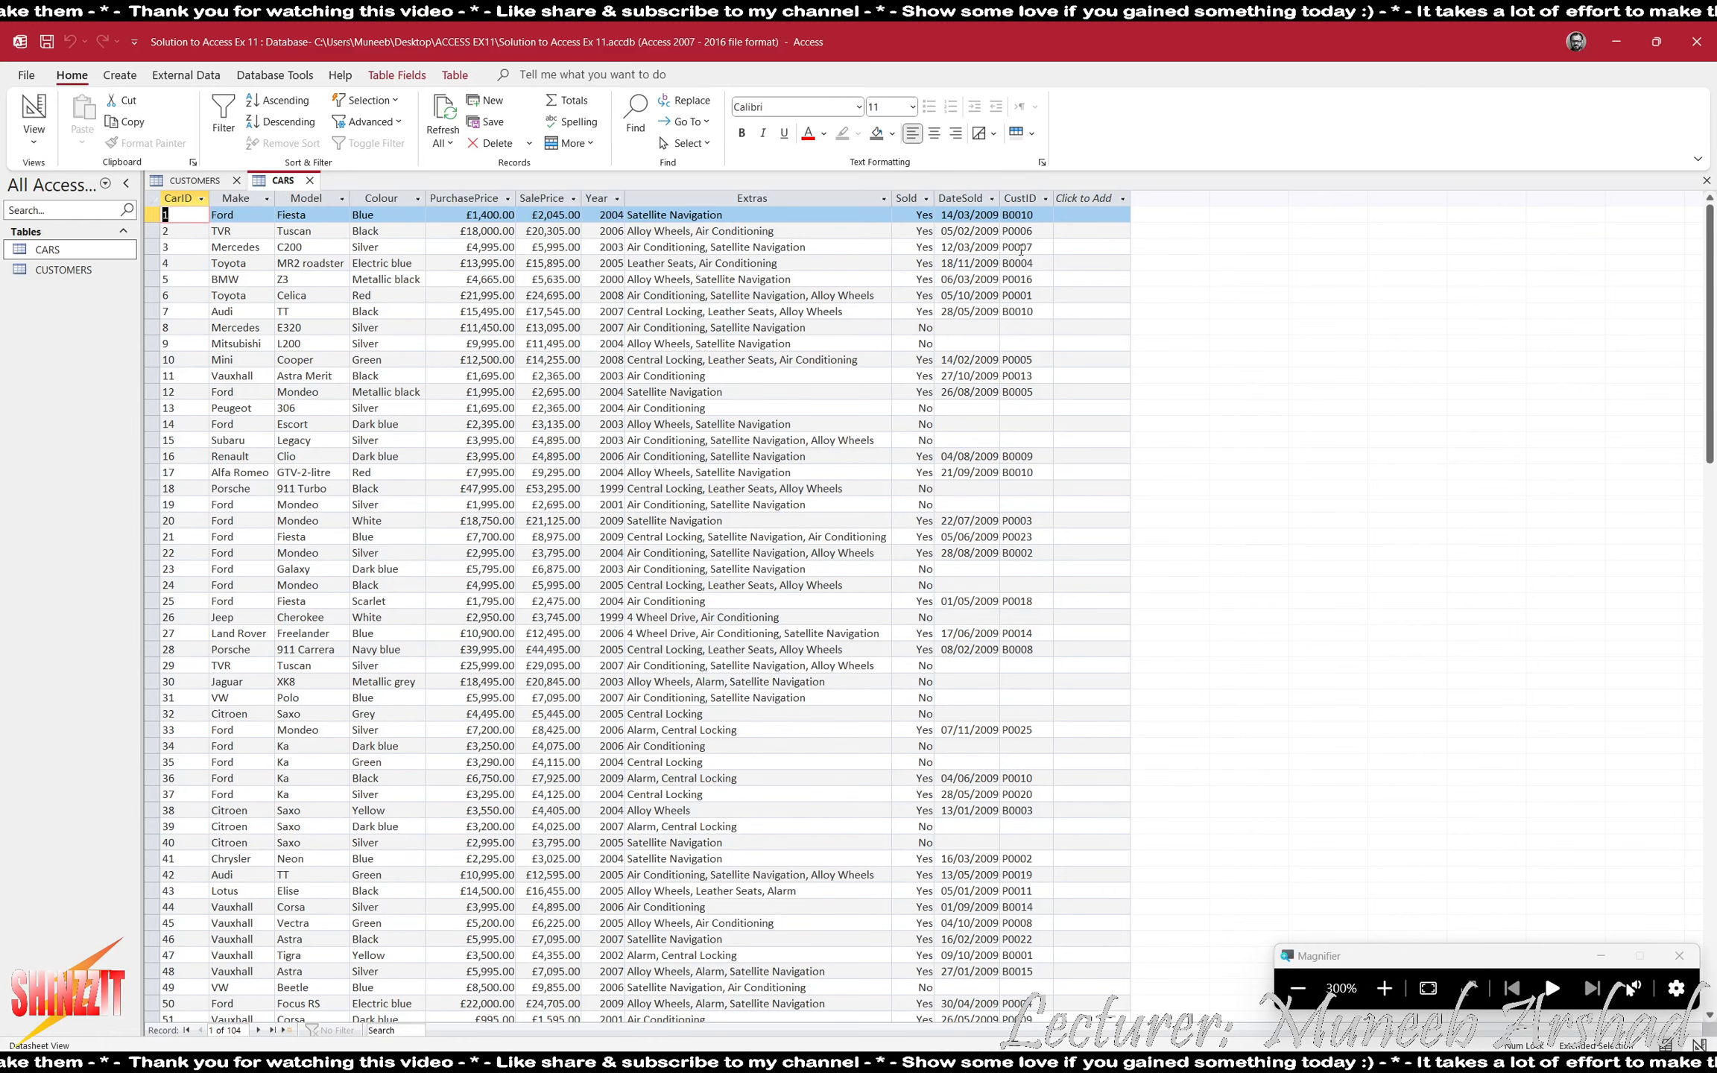
left_click(1017, 196)
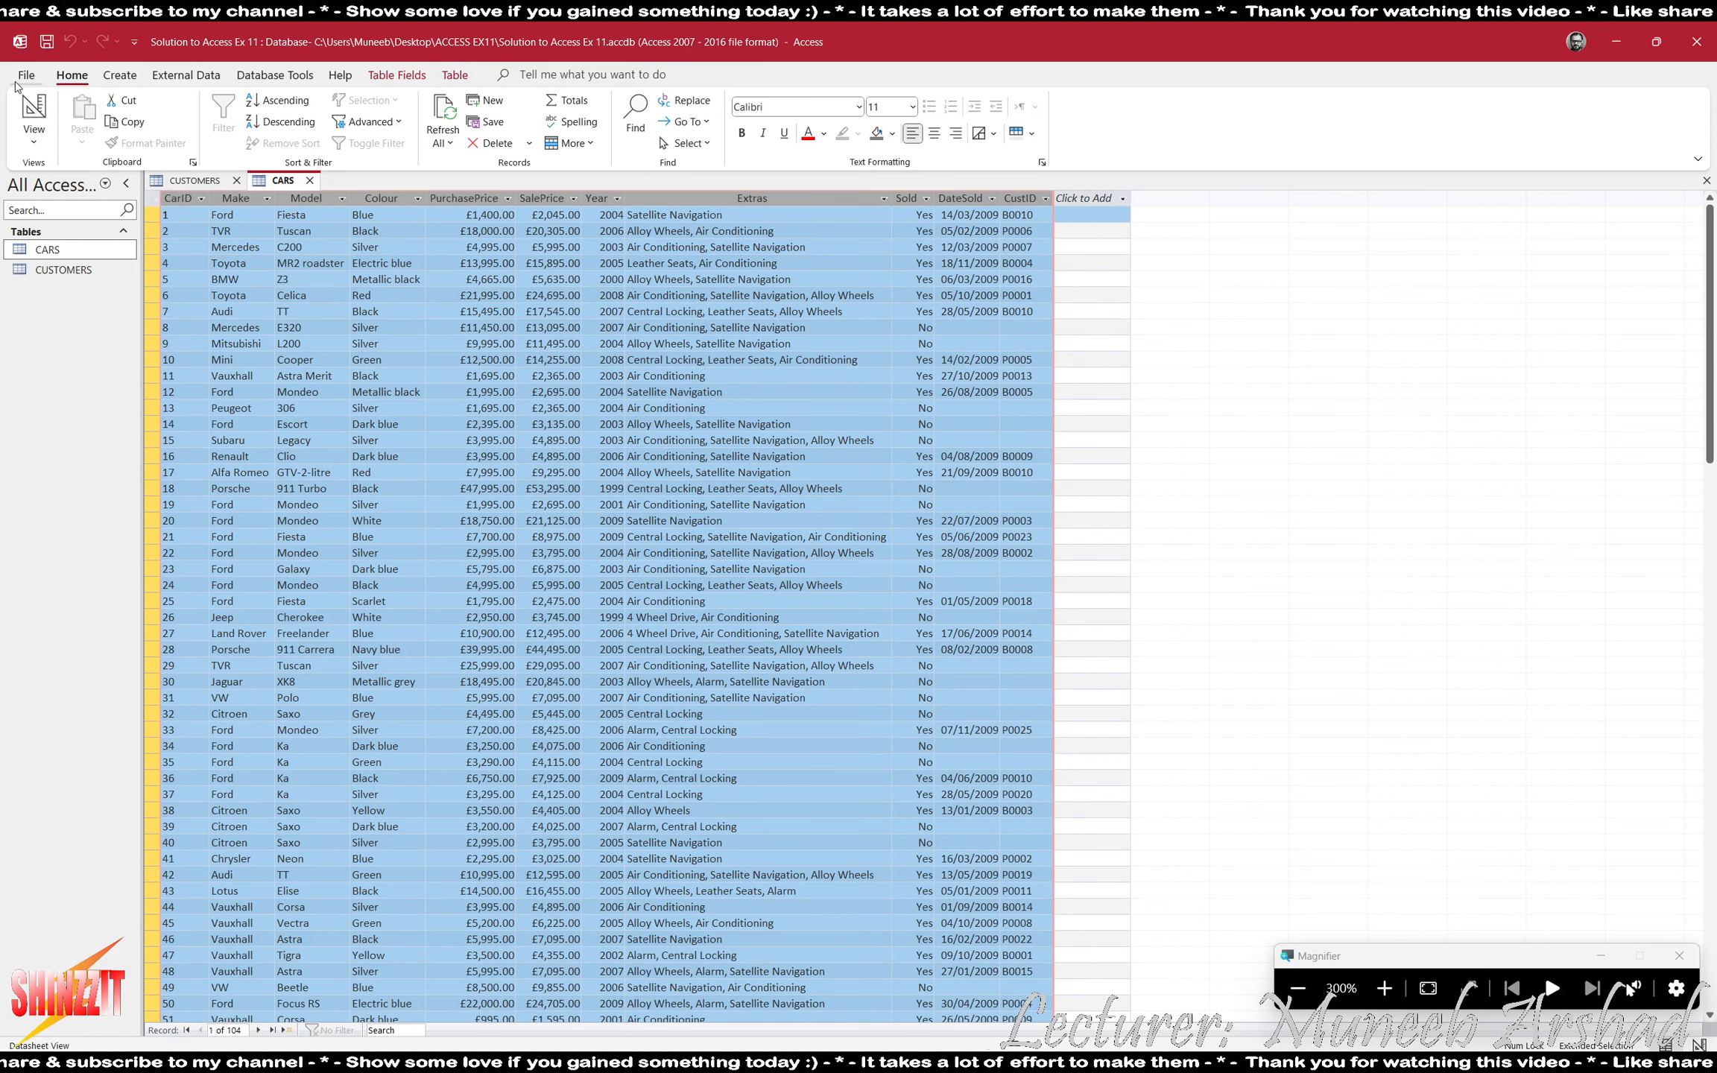
left_click(34, 112)
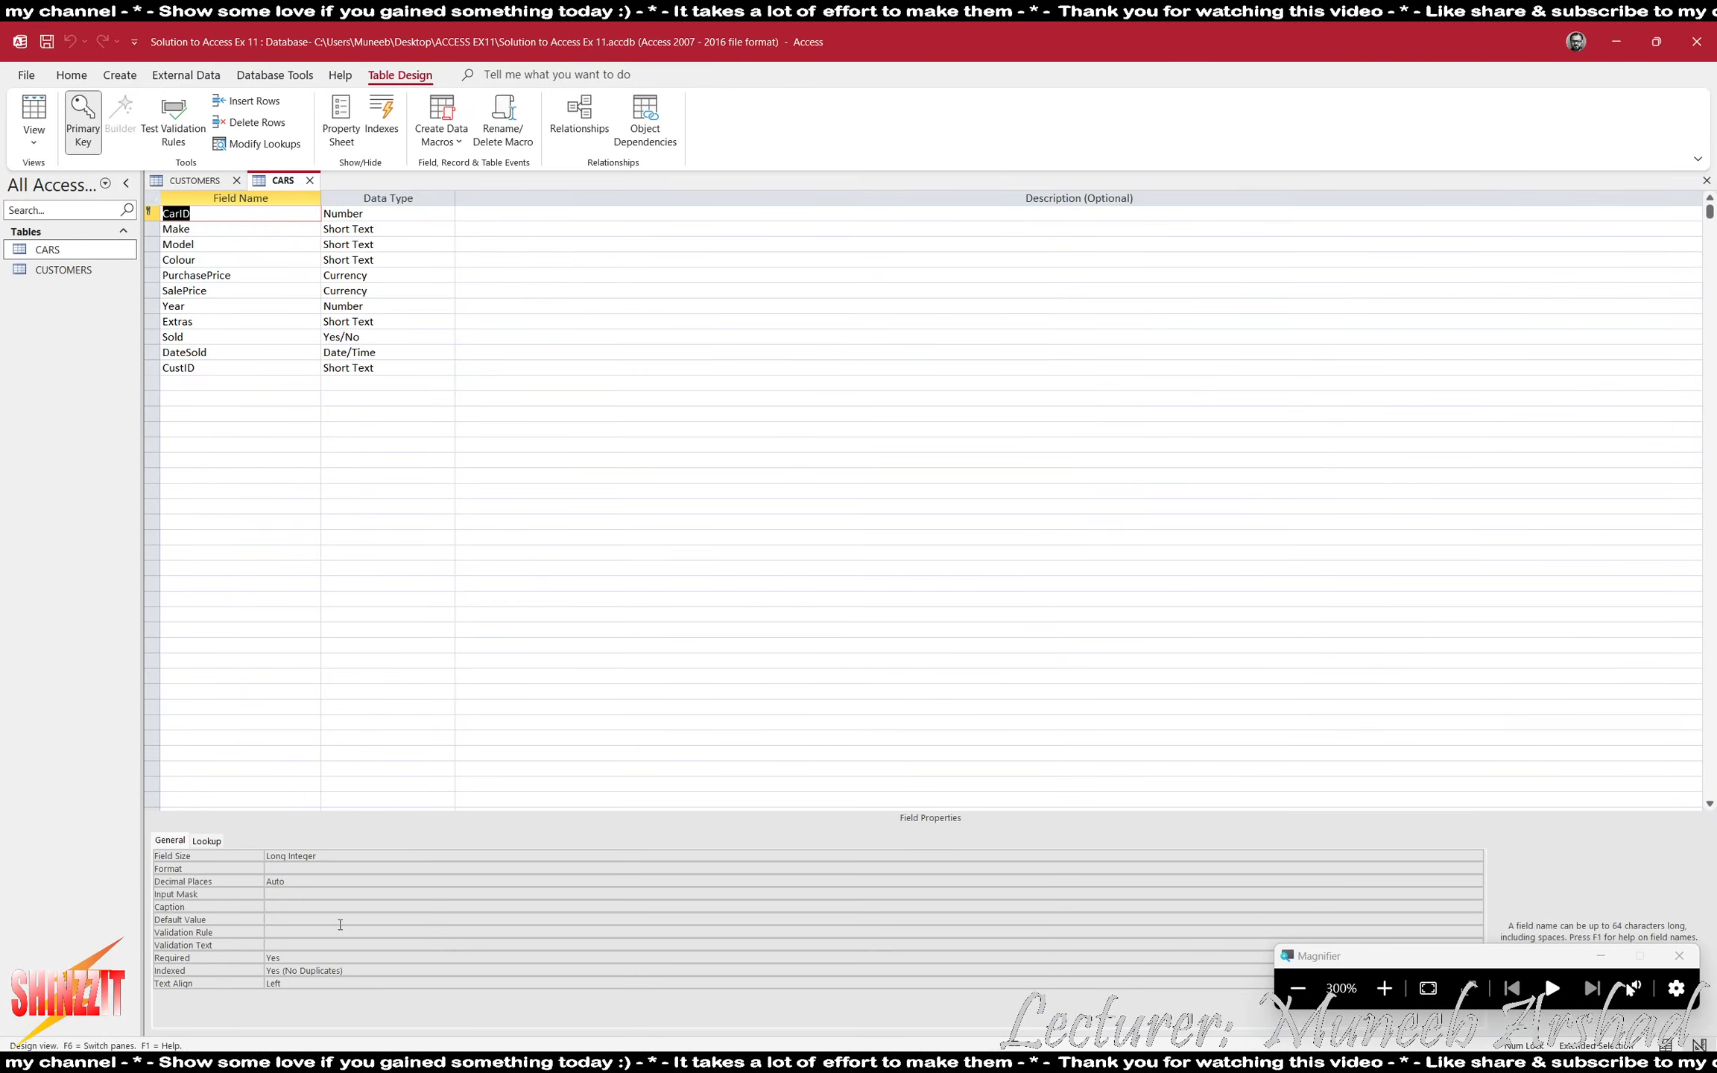
- Try to enter P???? or B???? as the validation rule on the CarID field of the CARS table
left_click(313, 932)
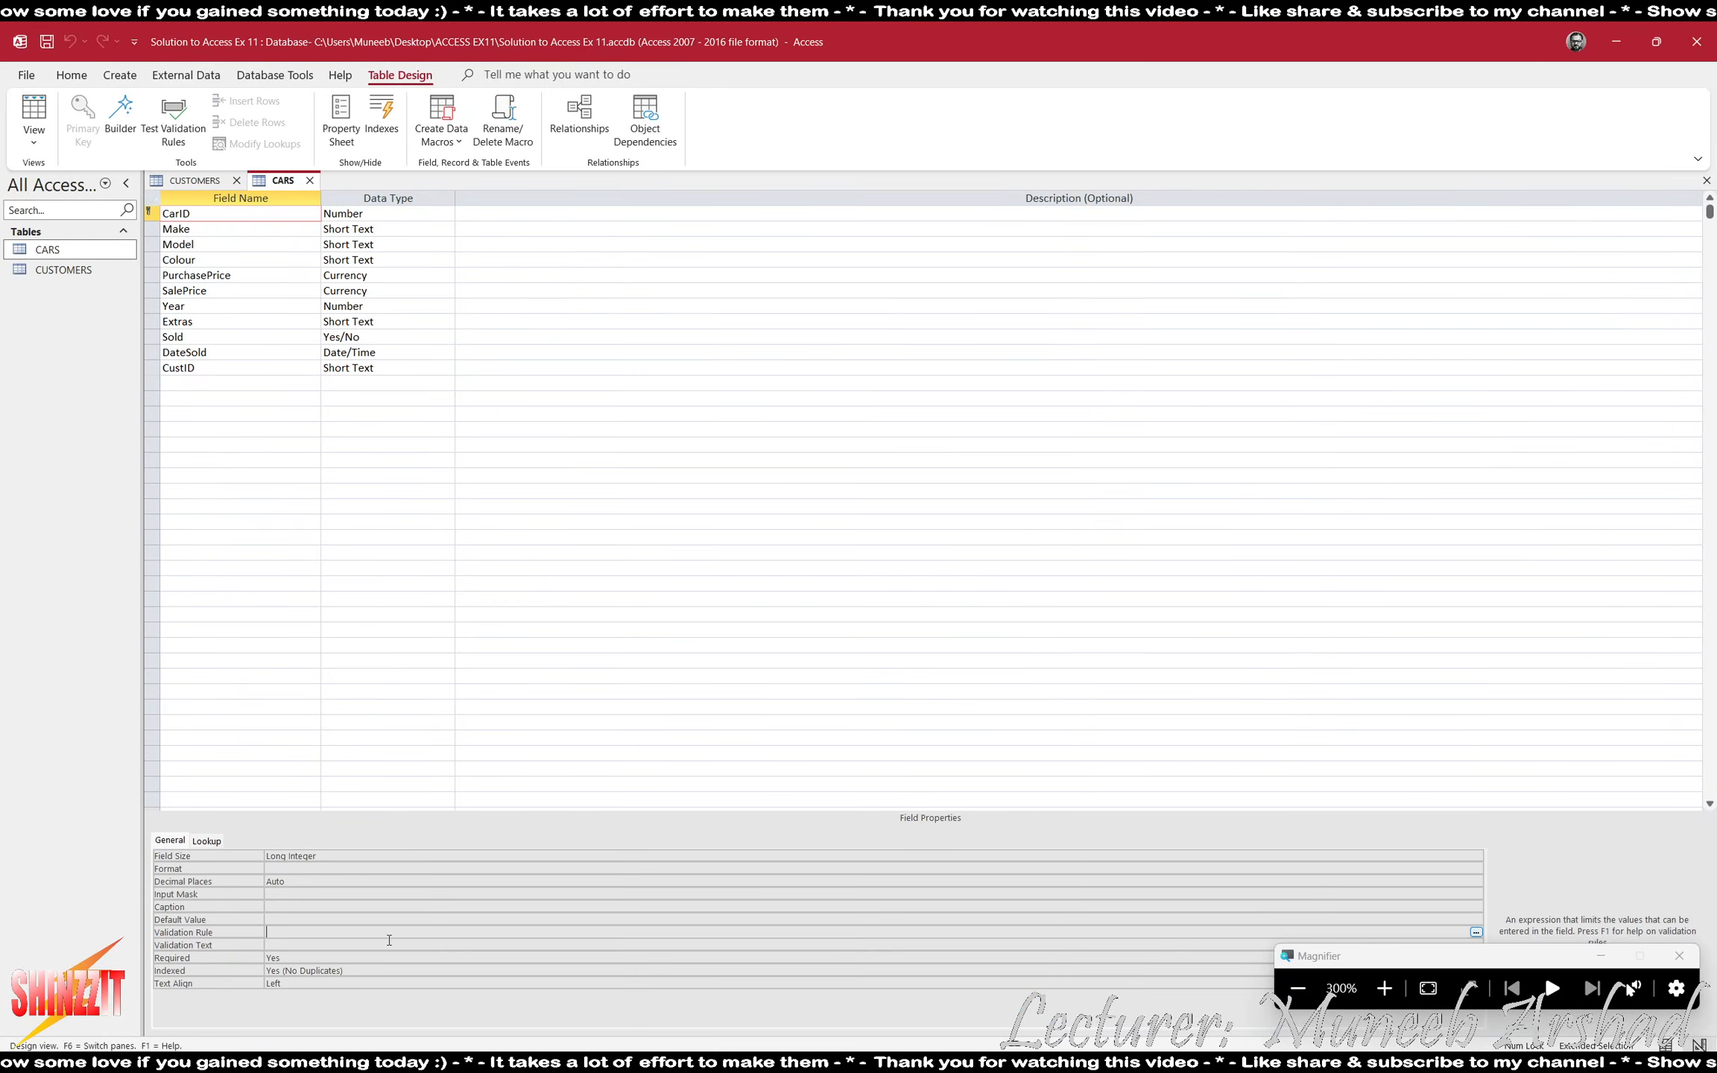
type("P")
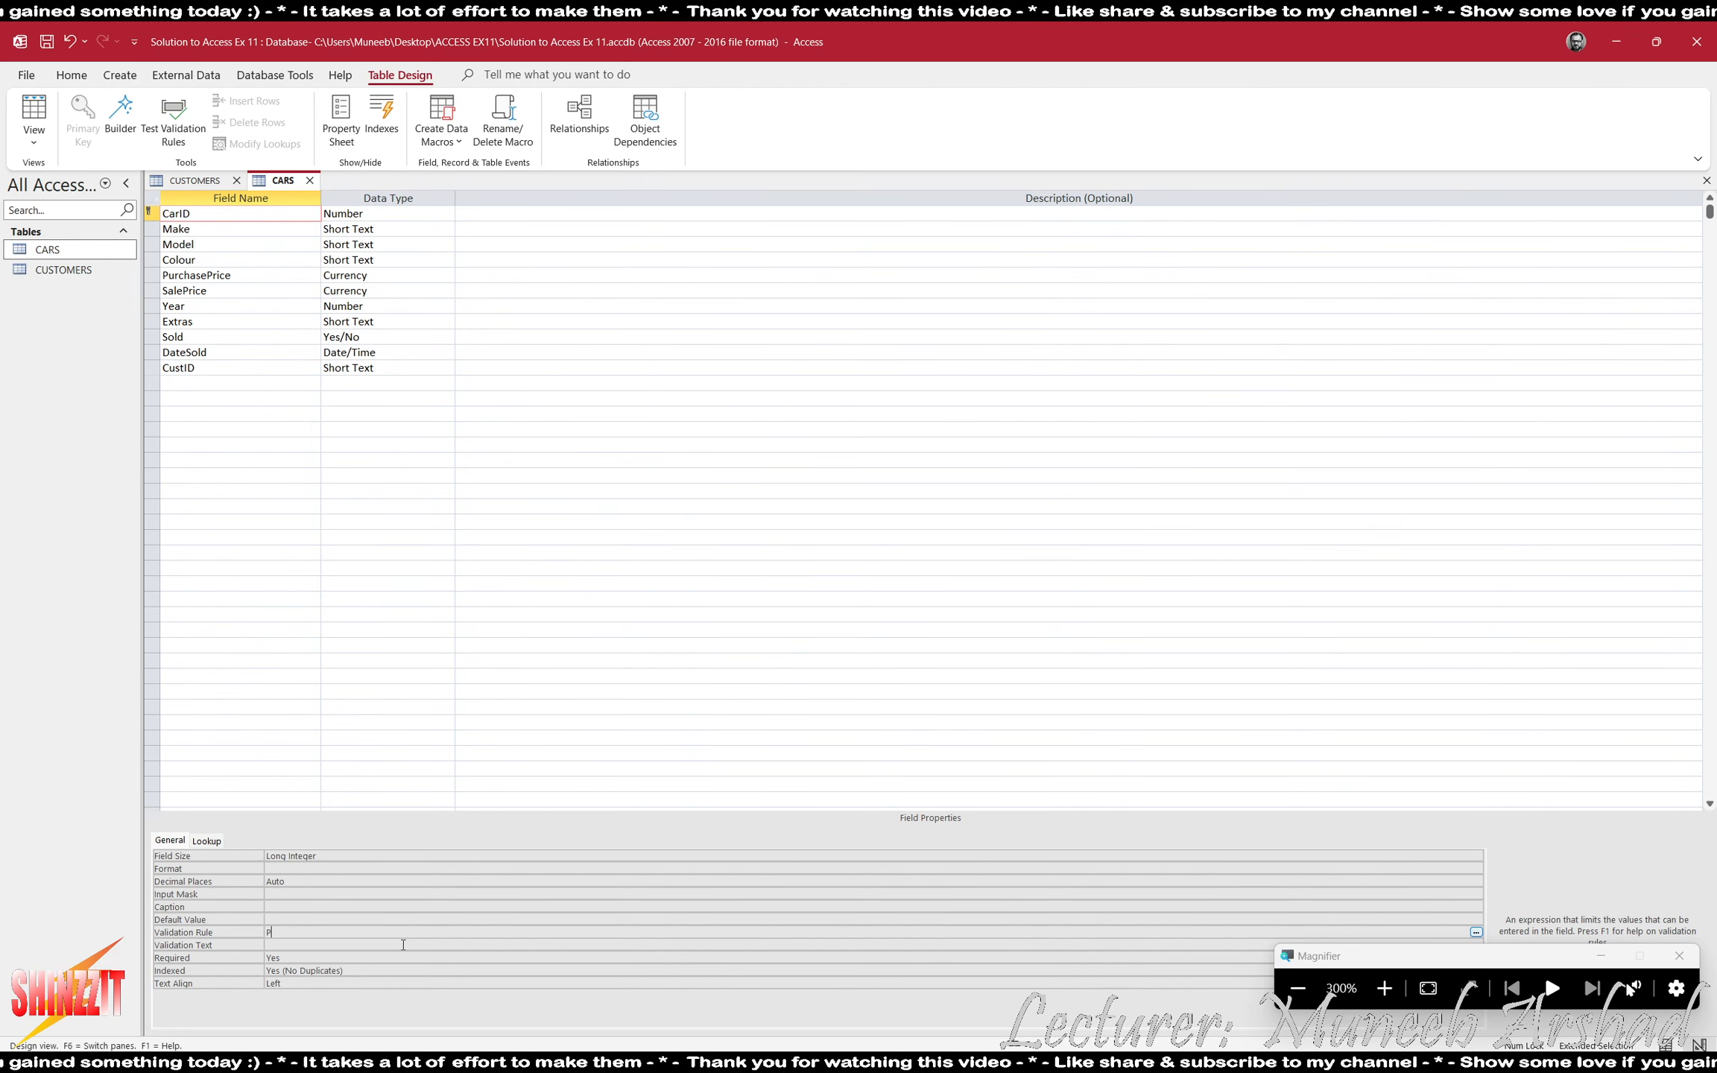
type("???")
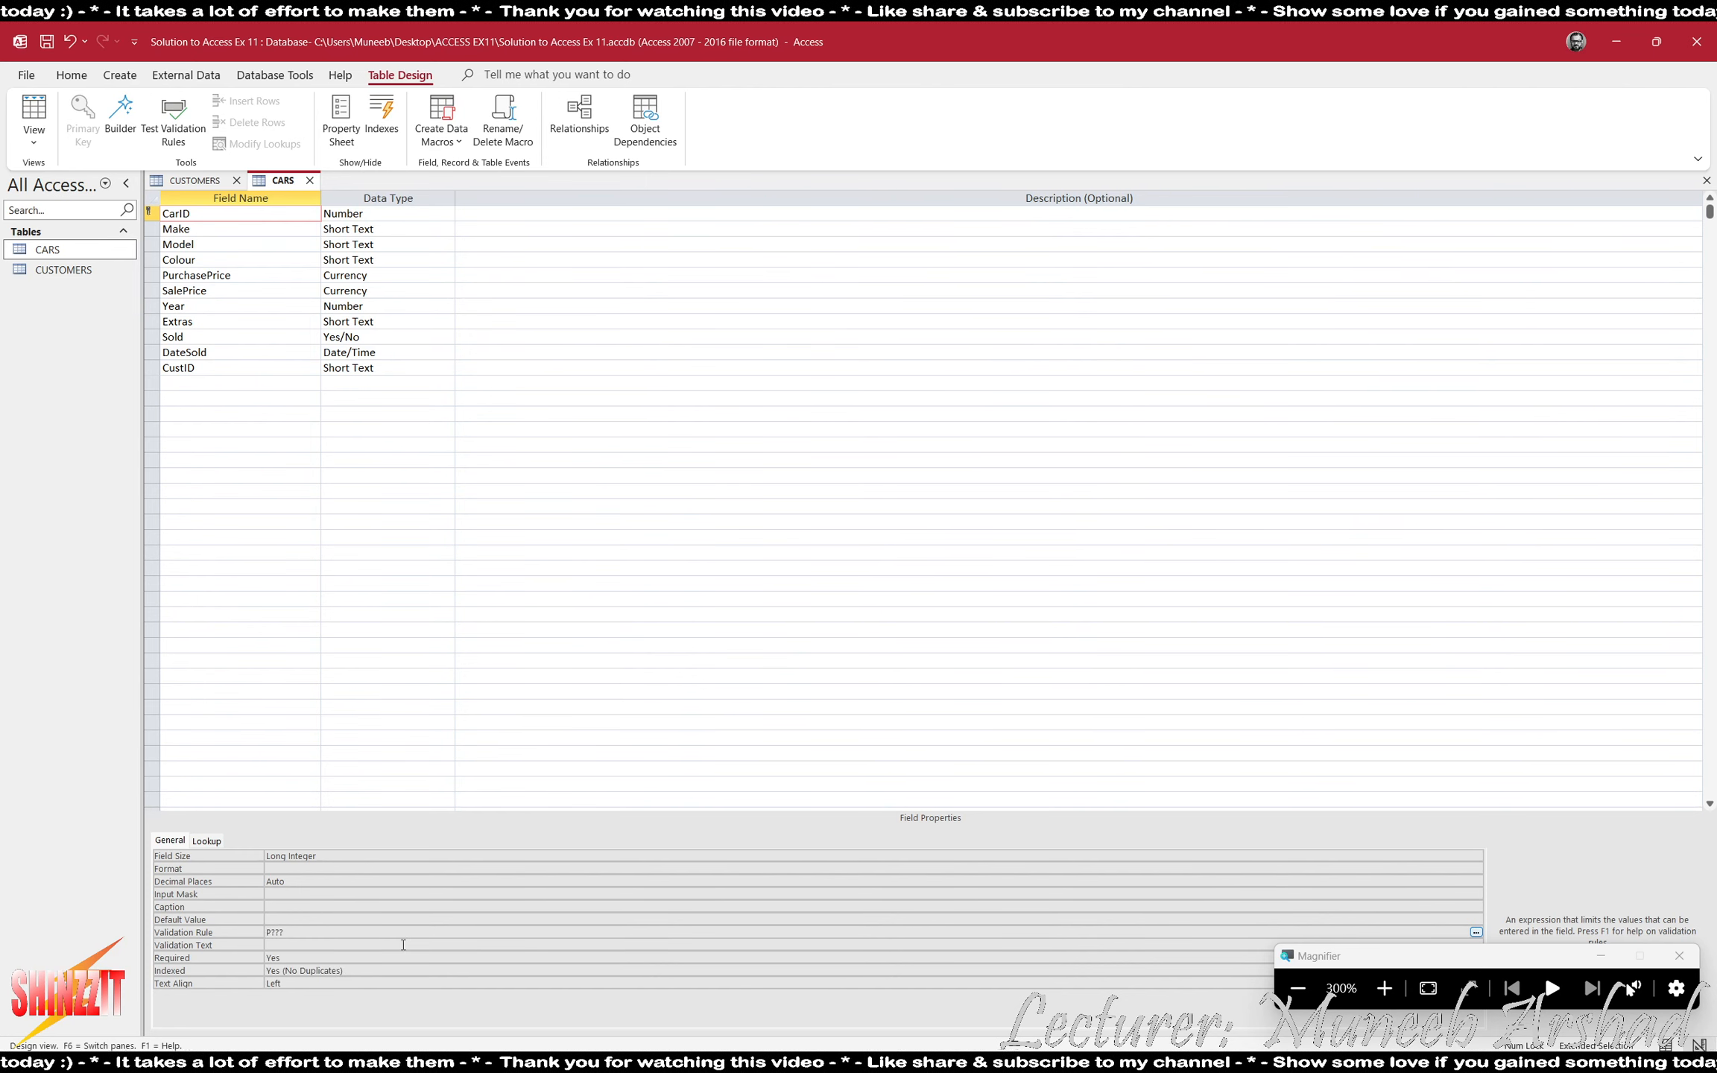
type("? or B????")
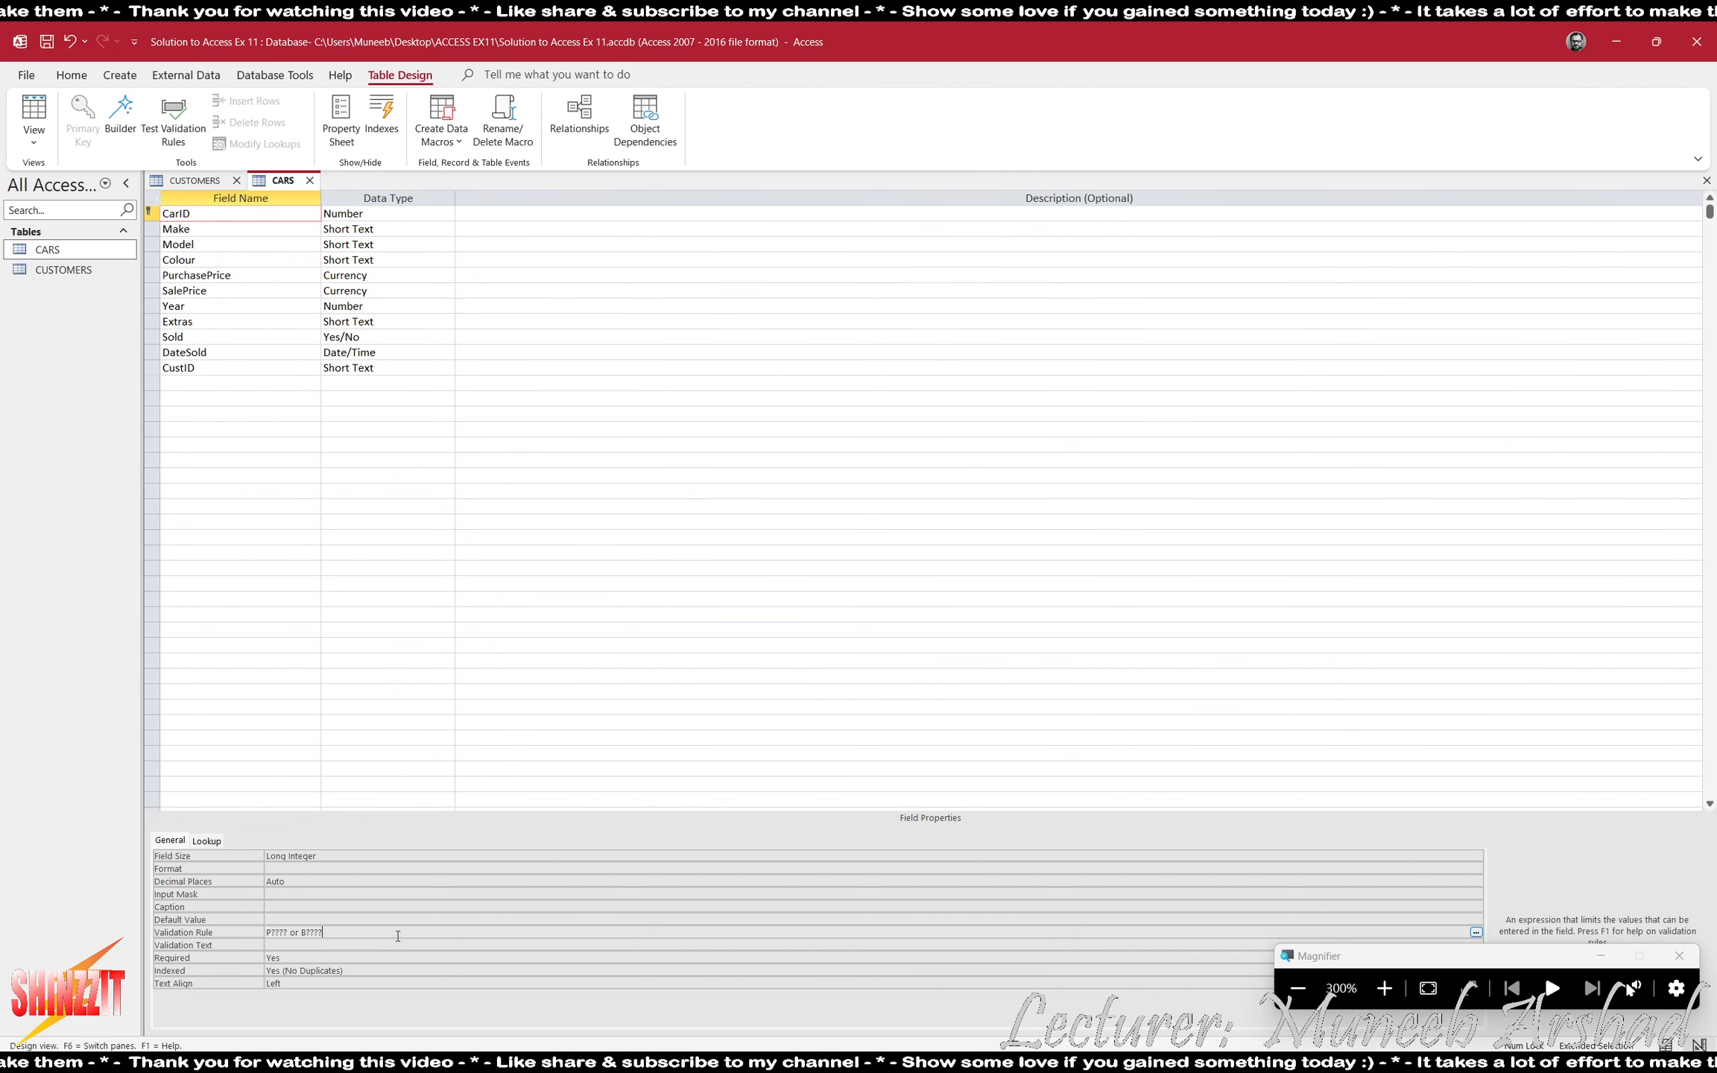
left_click(396, 940)
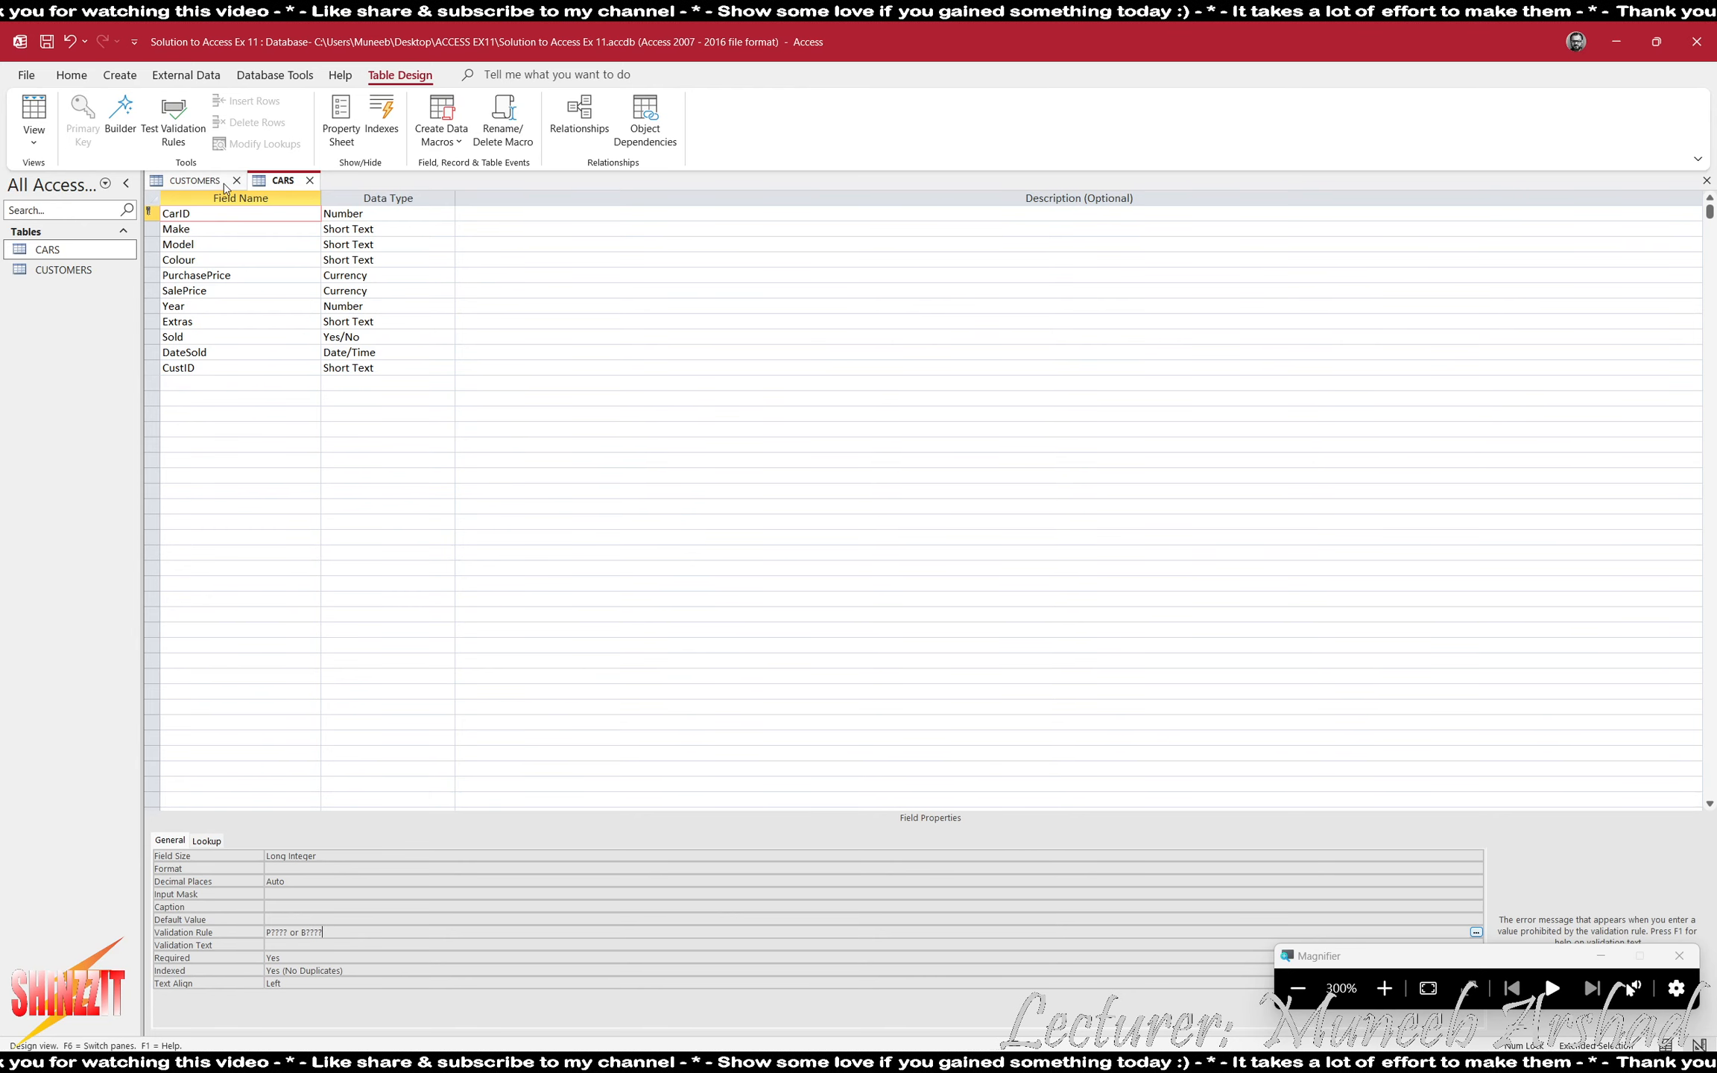
- Copy the CustomerID validation text from the design of the CUSTOMERS table
left_click(197, 181)
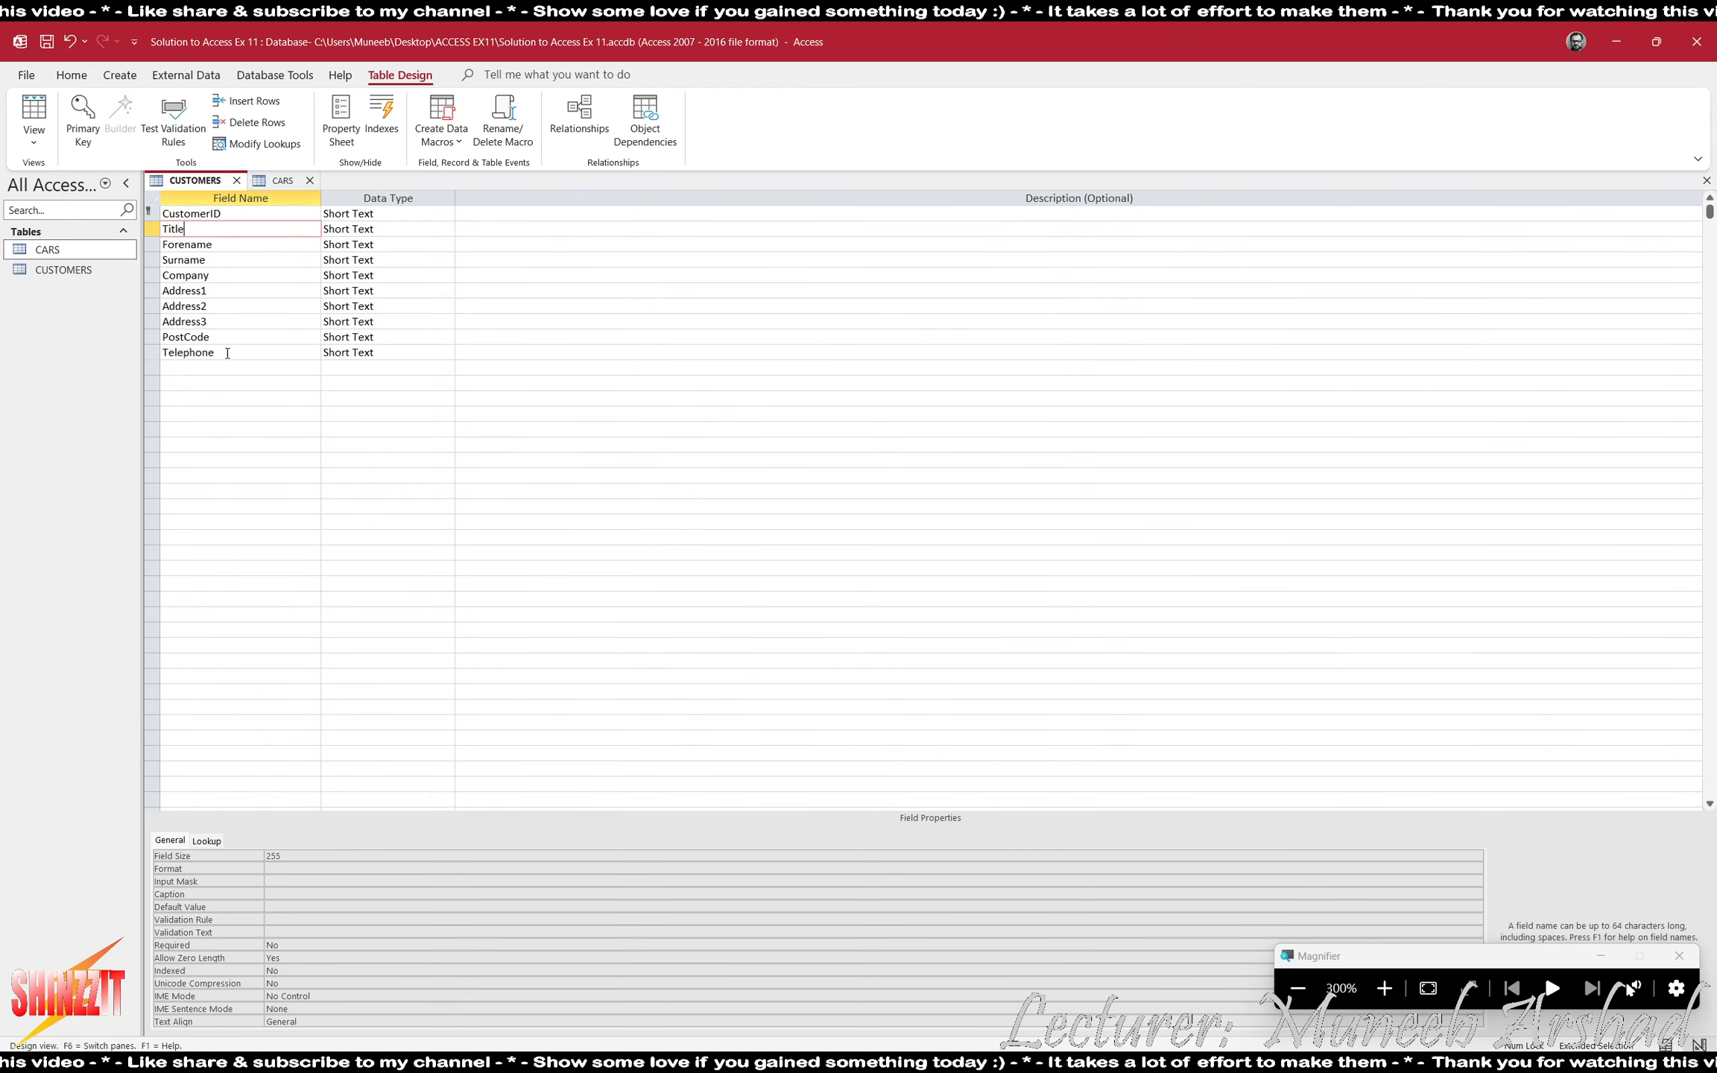
left_click(227, 213)
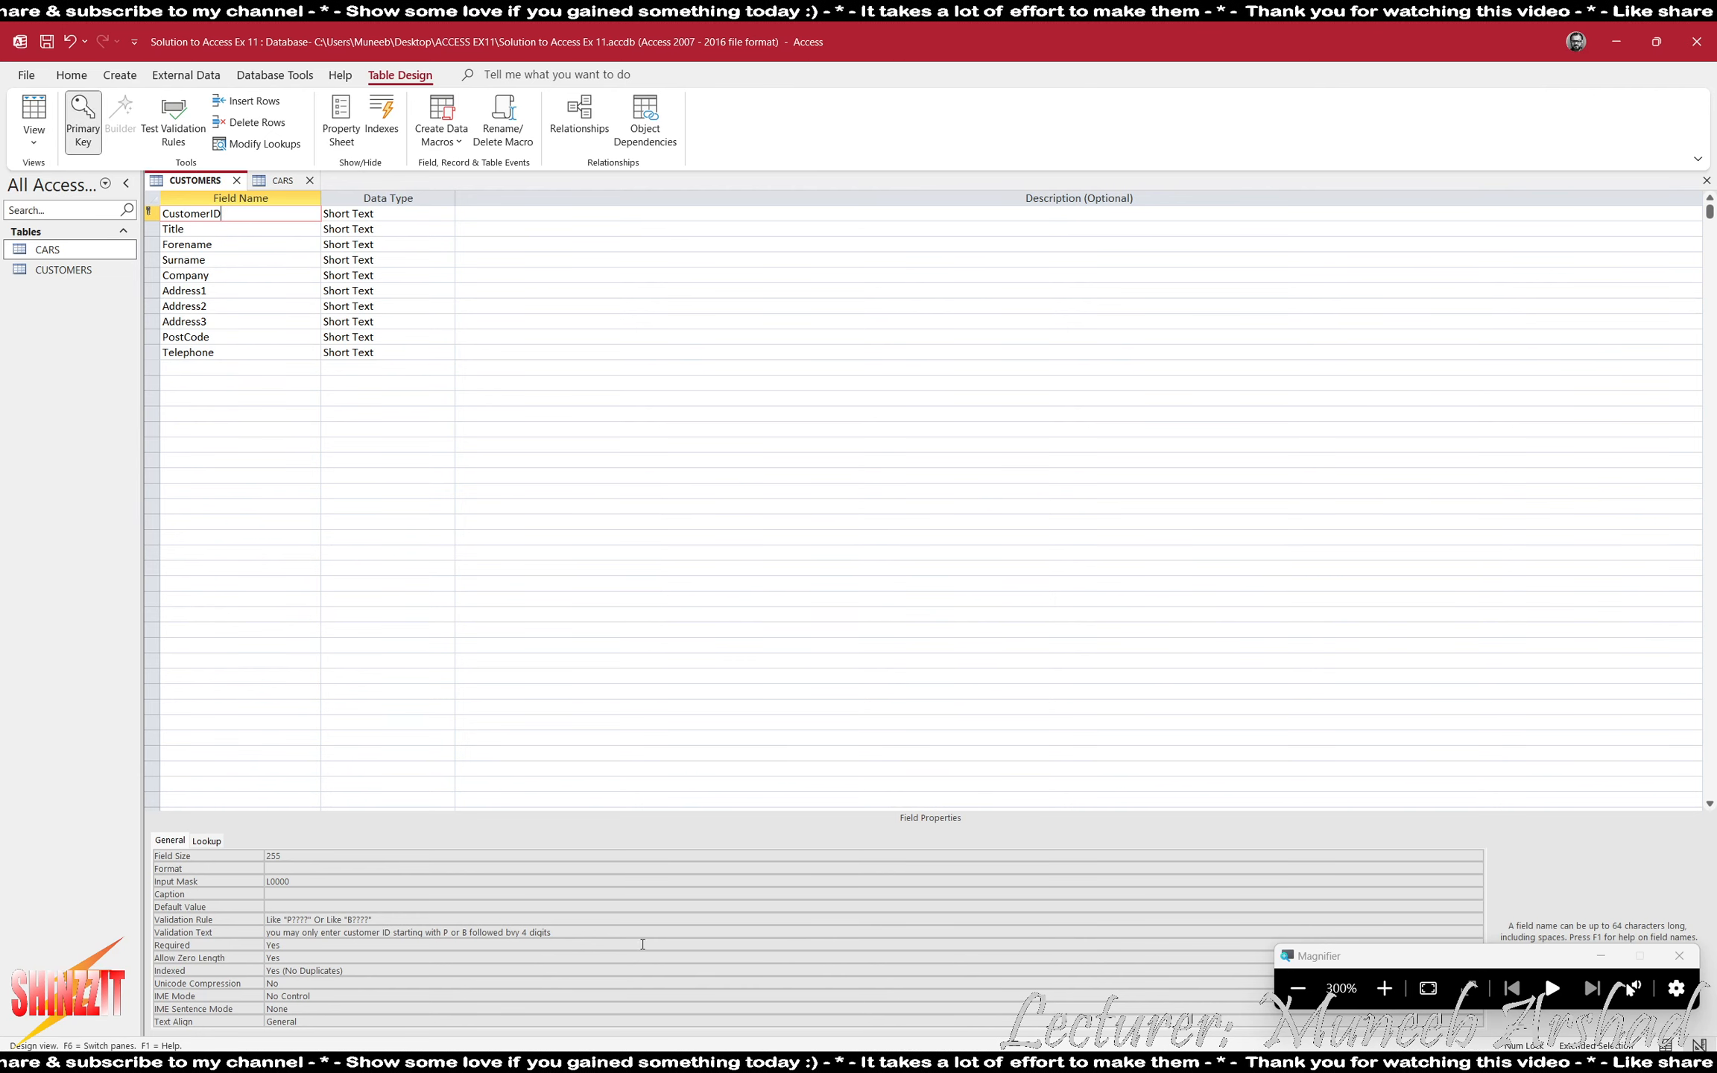
left_click_drag(549, 932, 186, 928)
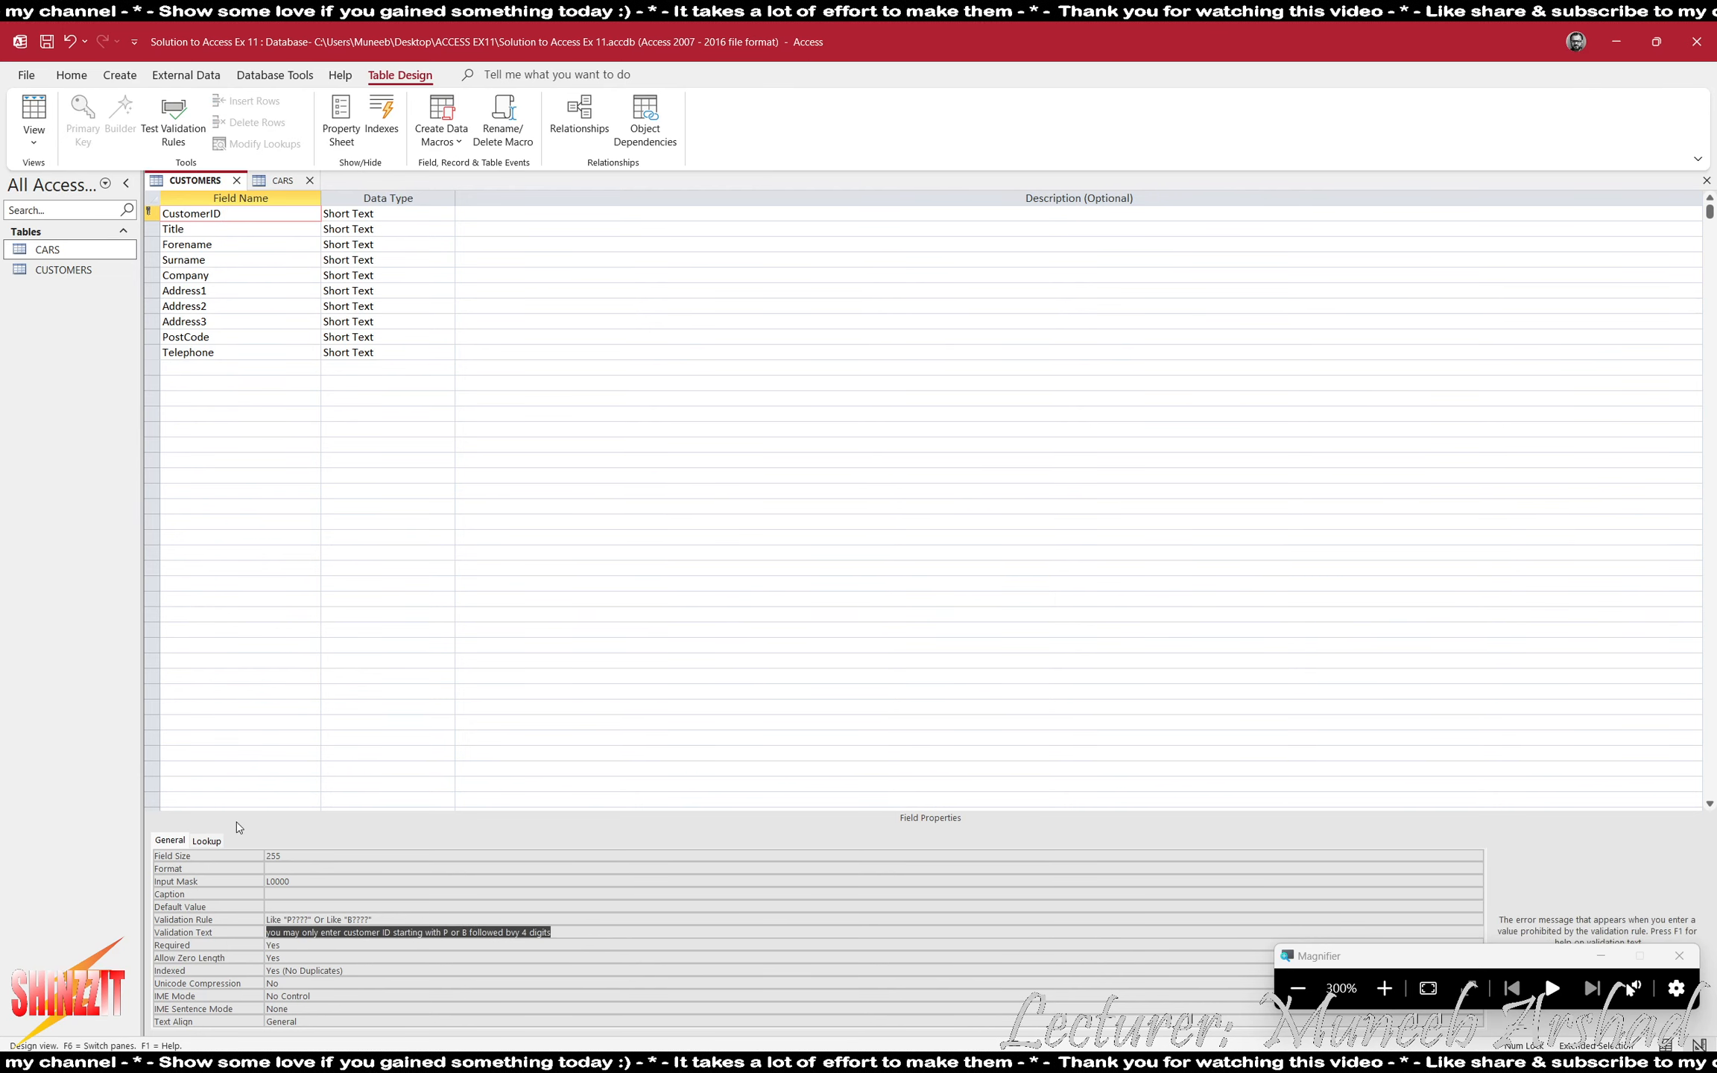
- Clear CarID's validation rule in the CARS table and paste the copied customer ID message as CustID's validation text
left_click(281, 180)
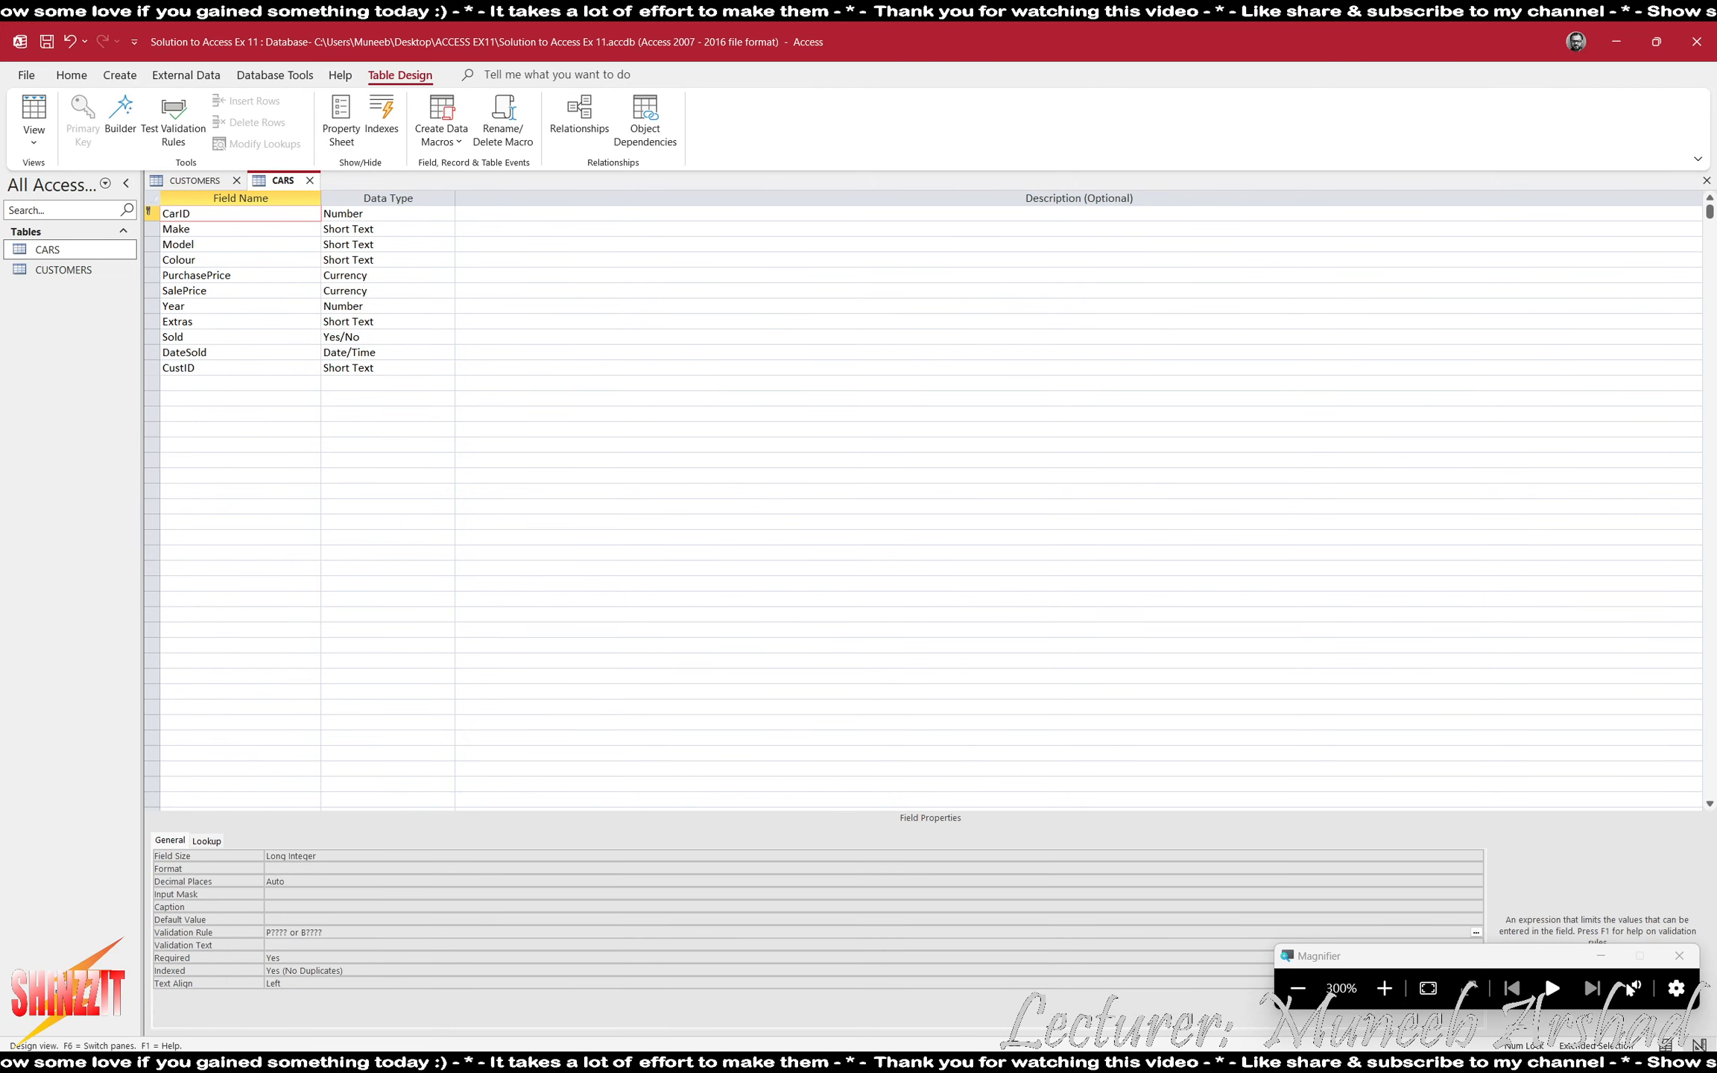
left_click(297, 942)
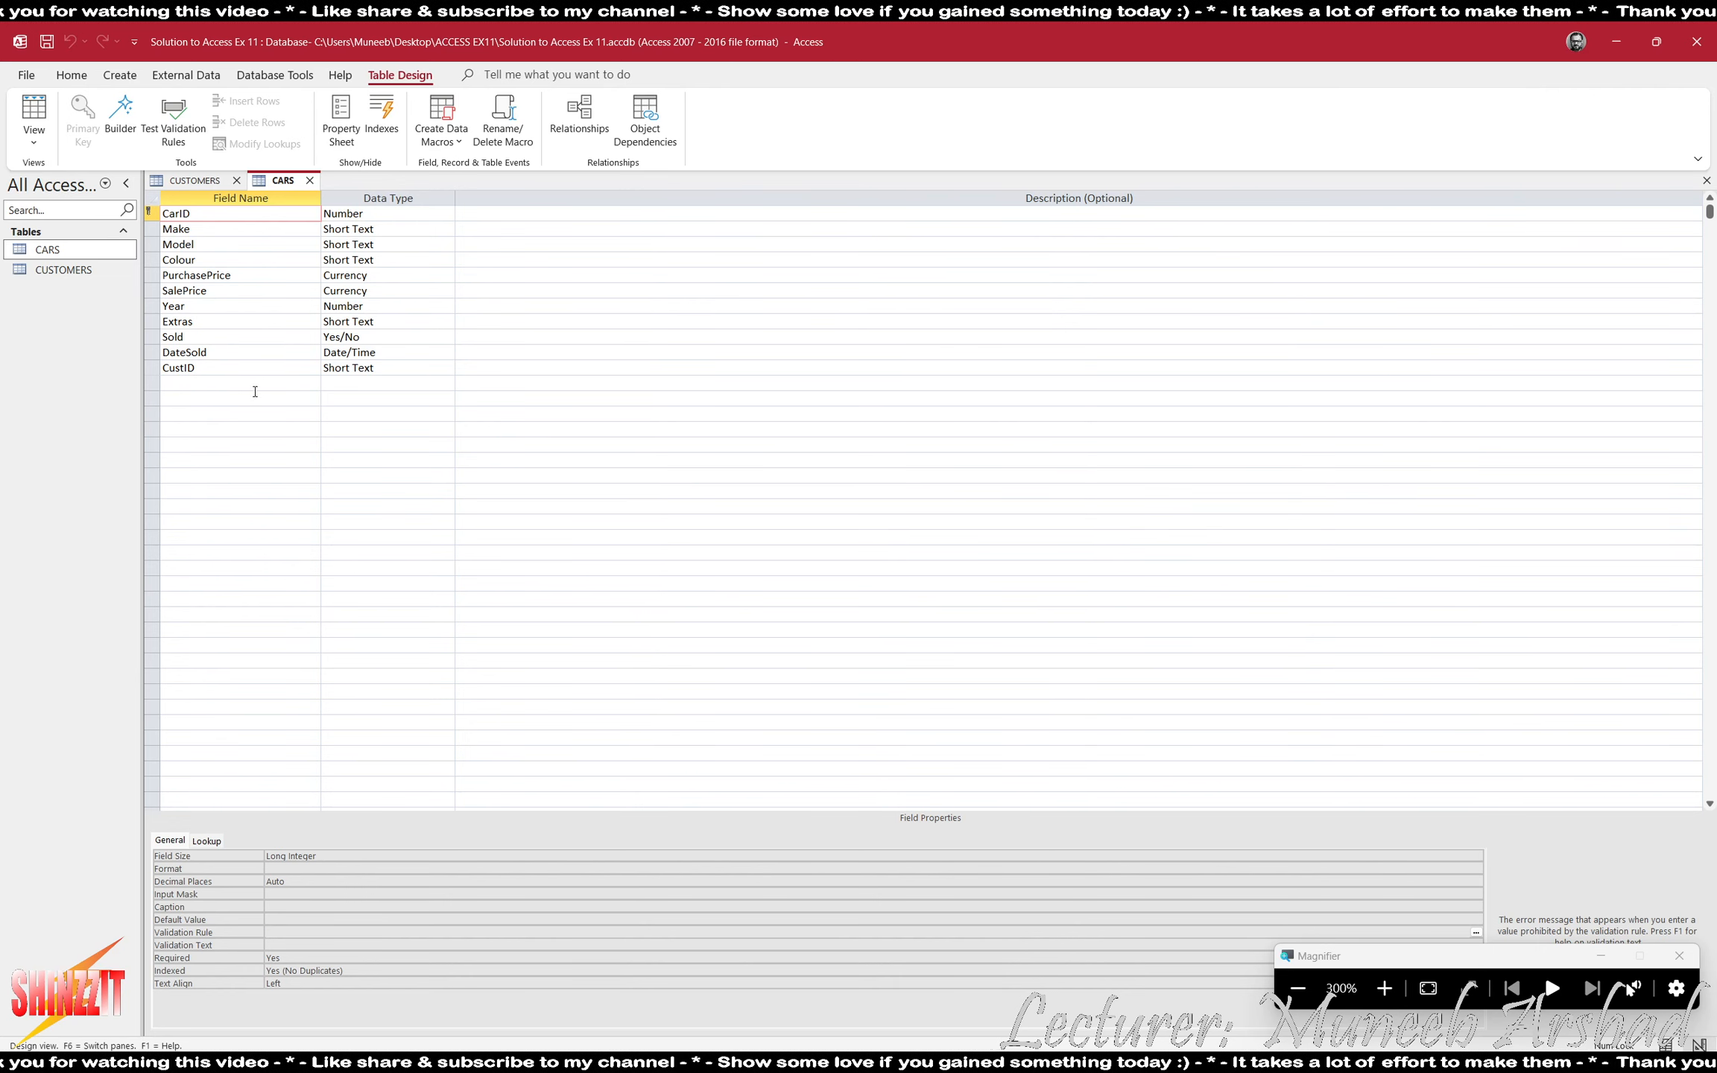
left_click(241, 370)
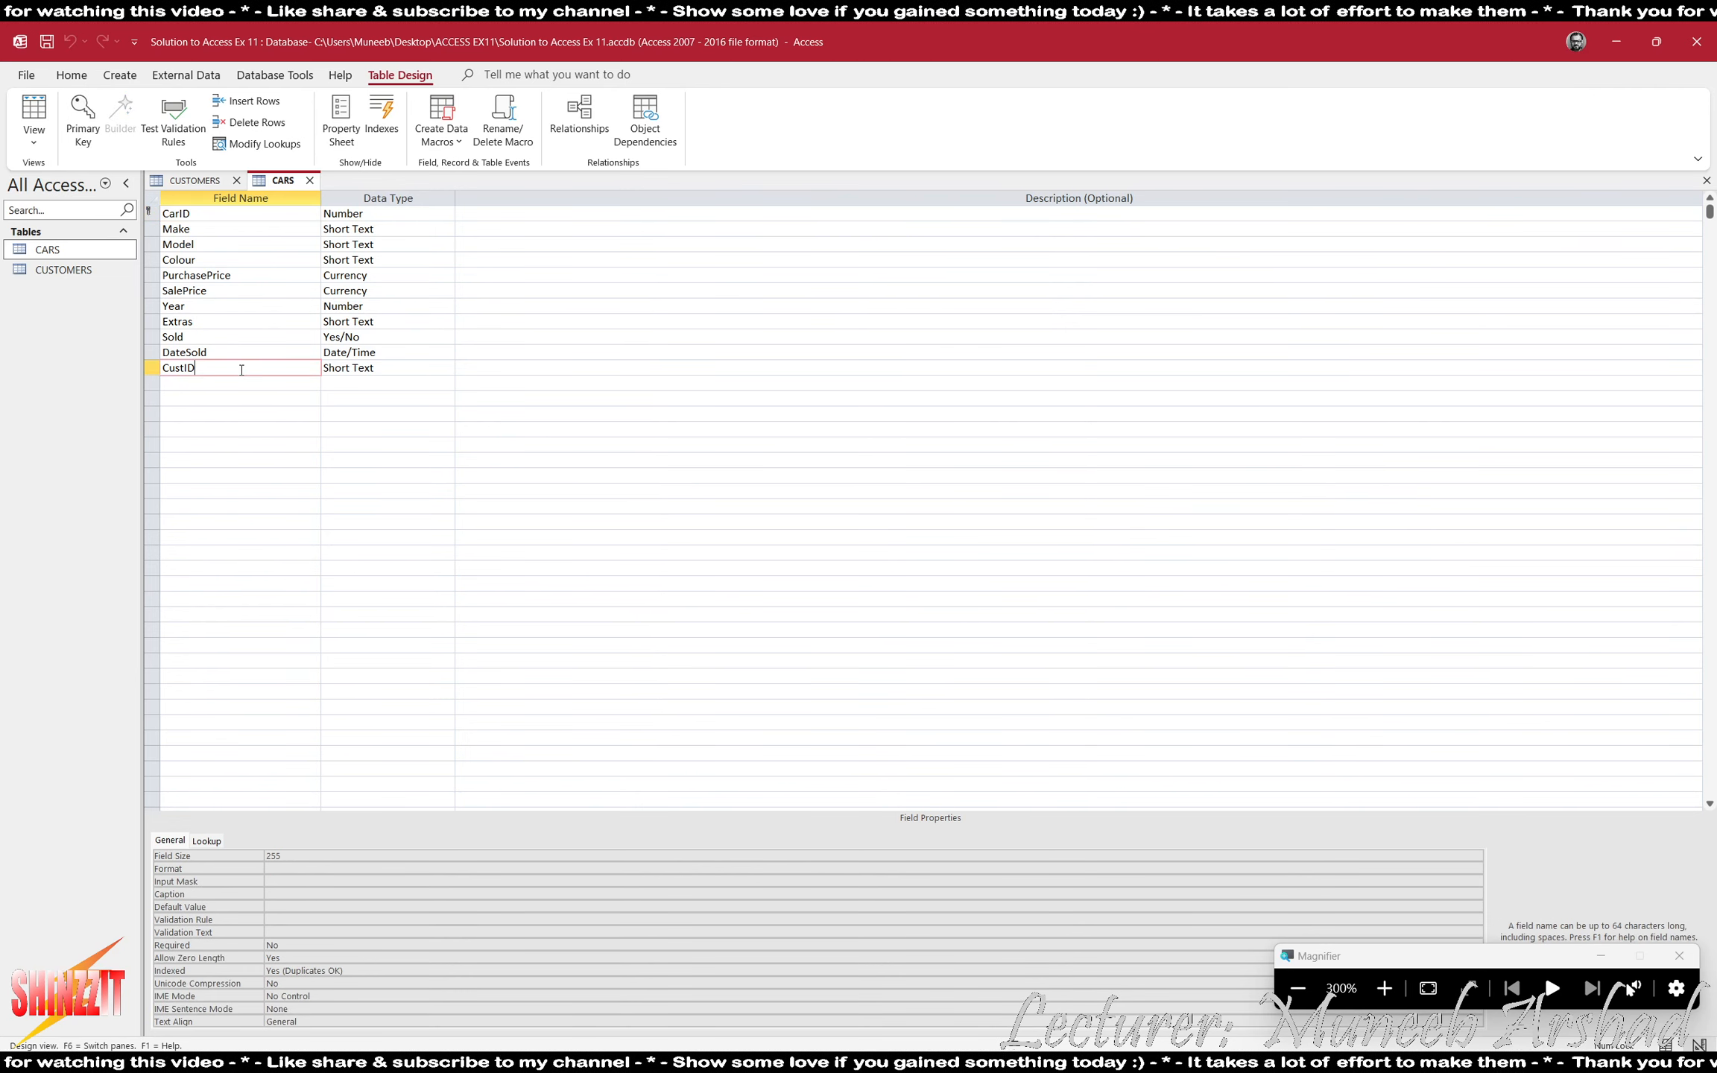
left_click(297, 929)
type("you may only enter customer ID starting with P or B followed bvy 4 digits")
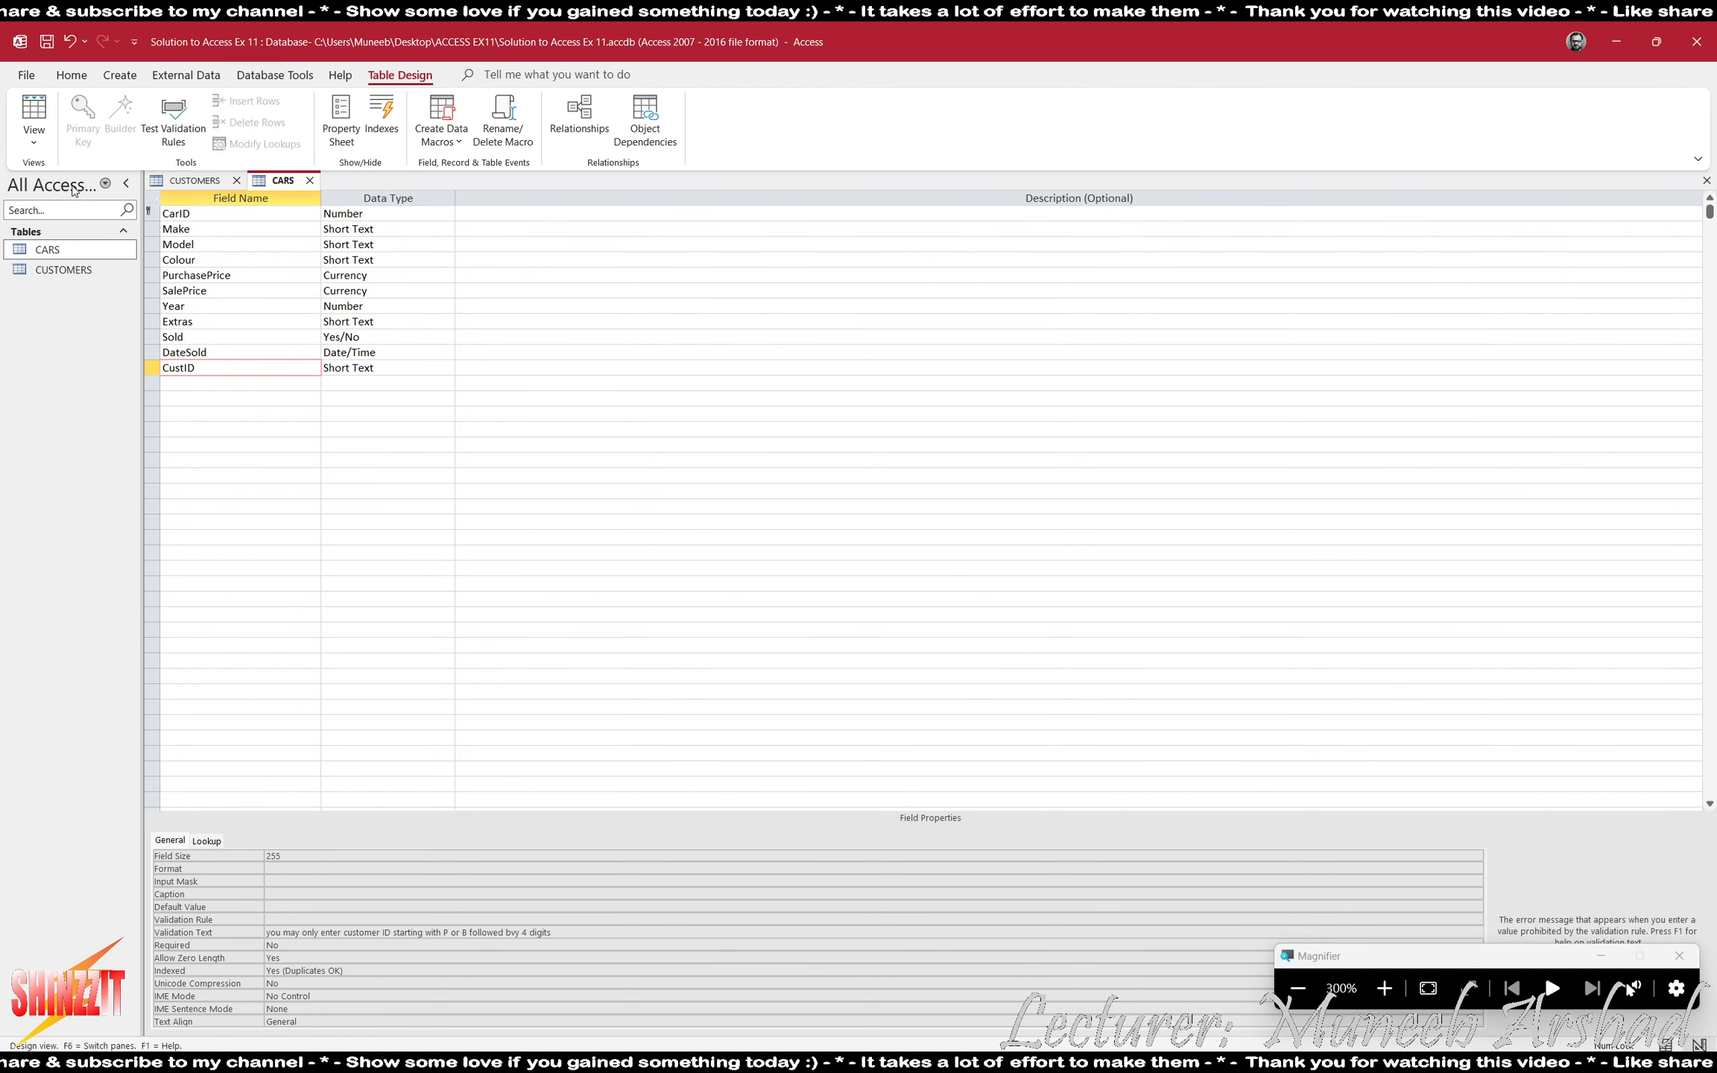
left_click(197, 215)
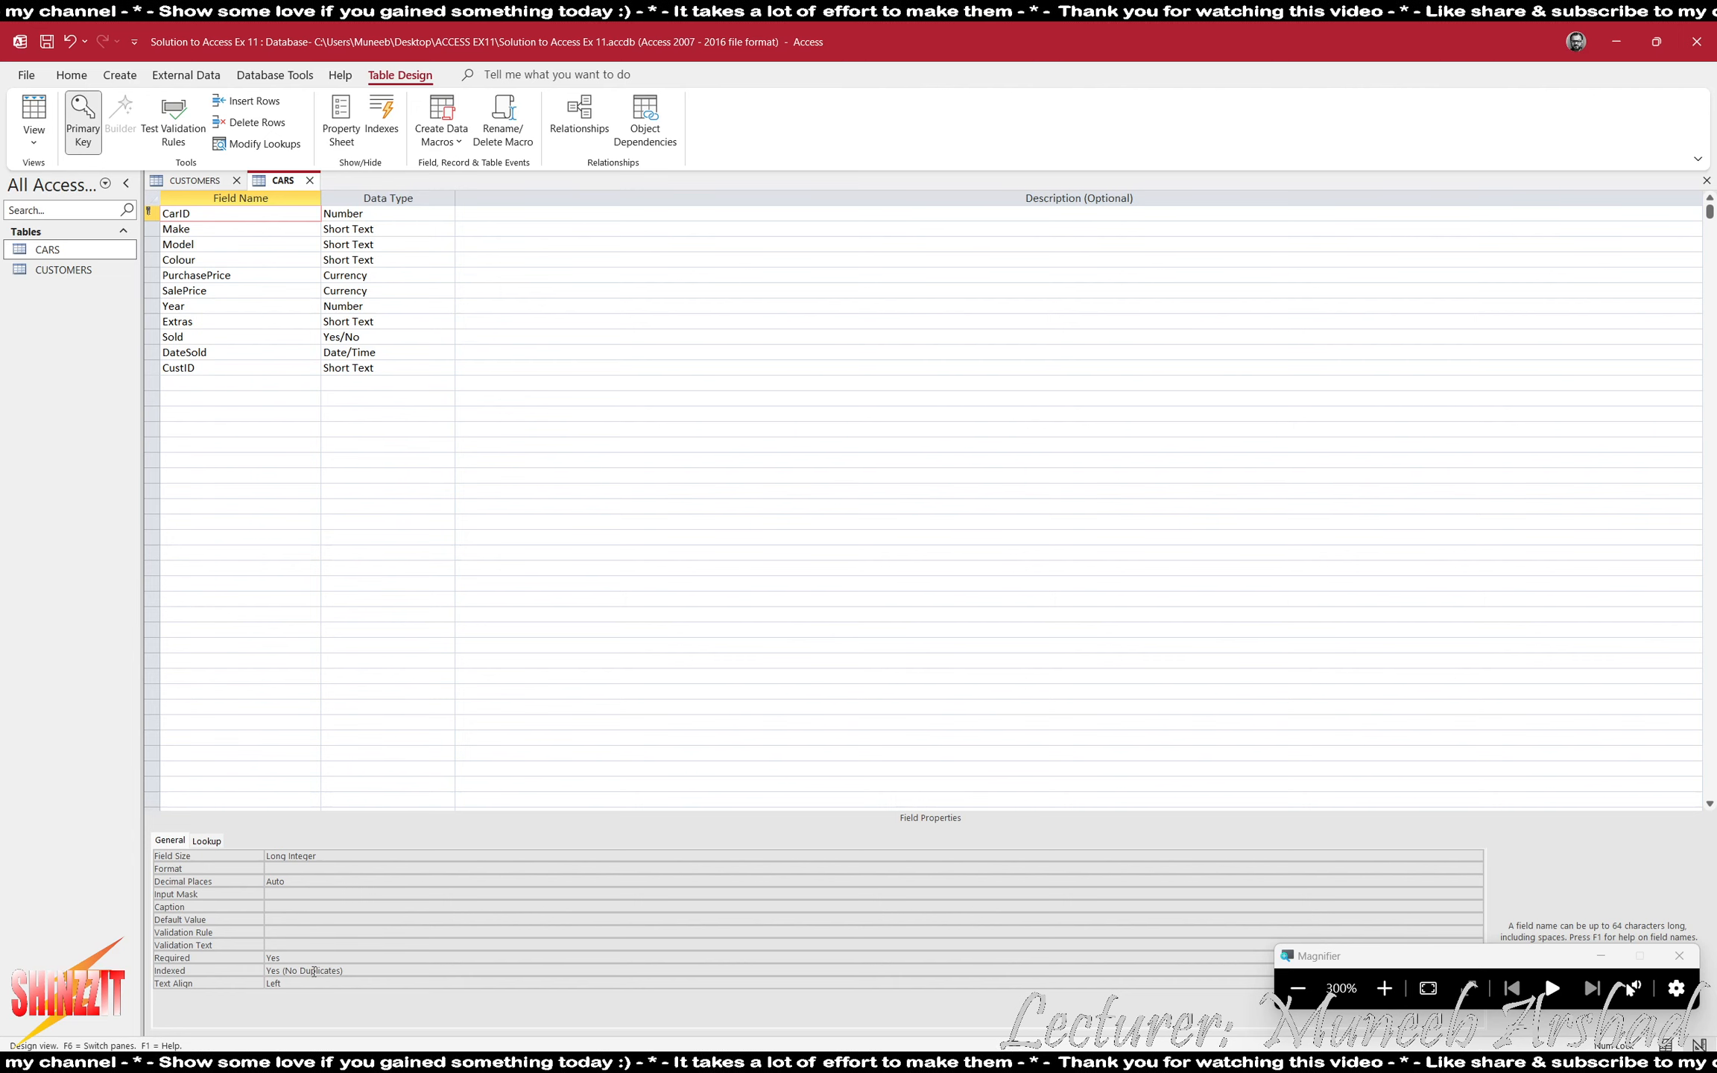
- Set the validation rule of the CustID field in the CARS table to B???? or P????
left_click(193, 366)
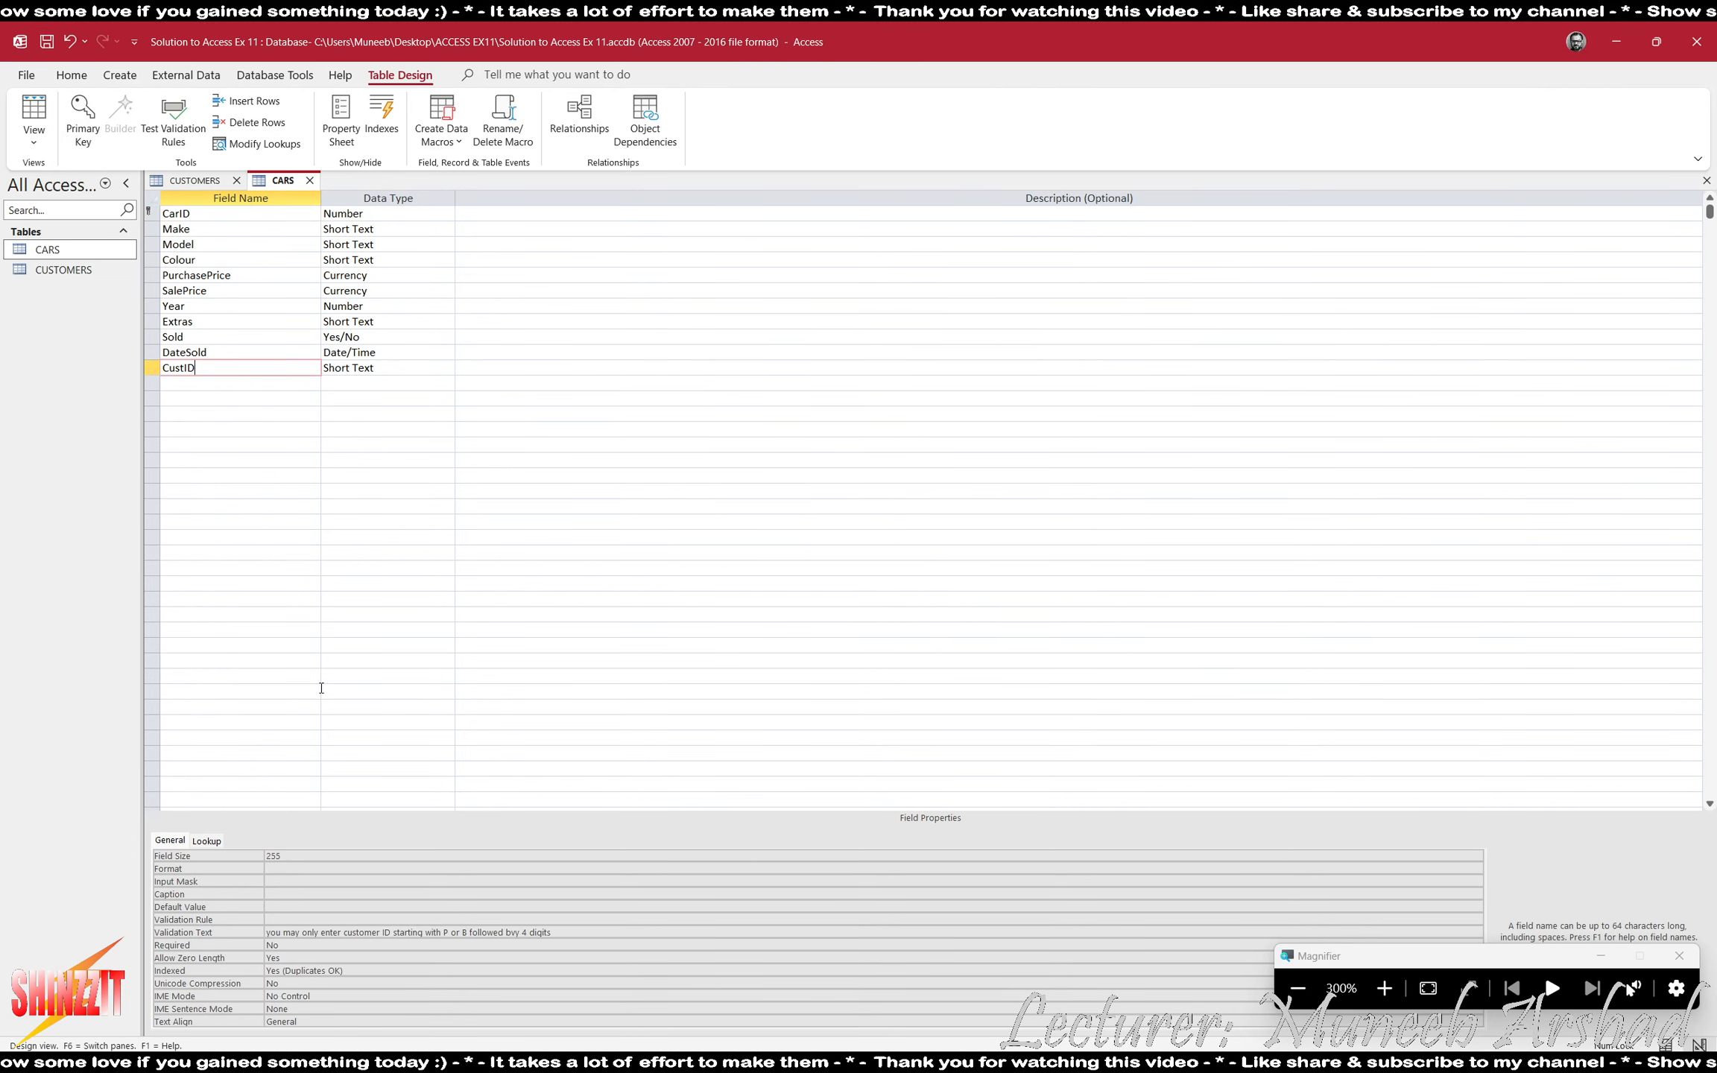
left_click(321, 916)
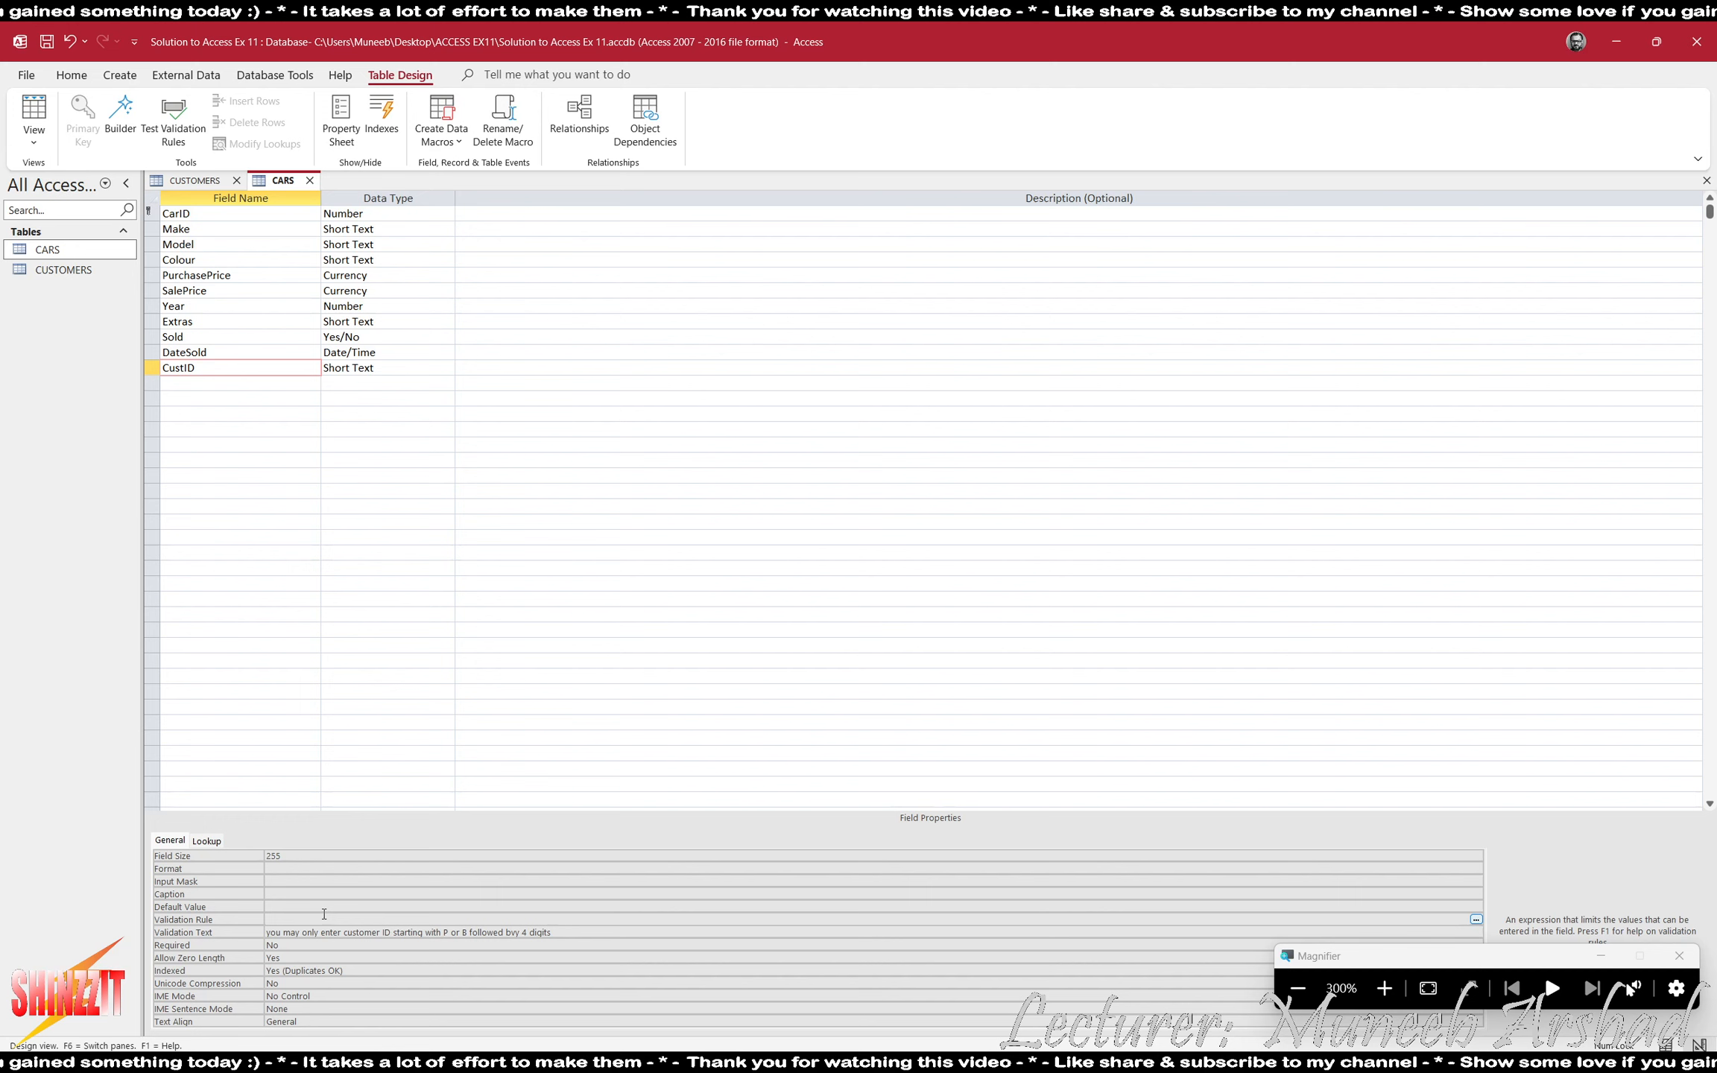
type("B????")
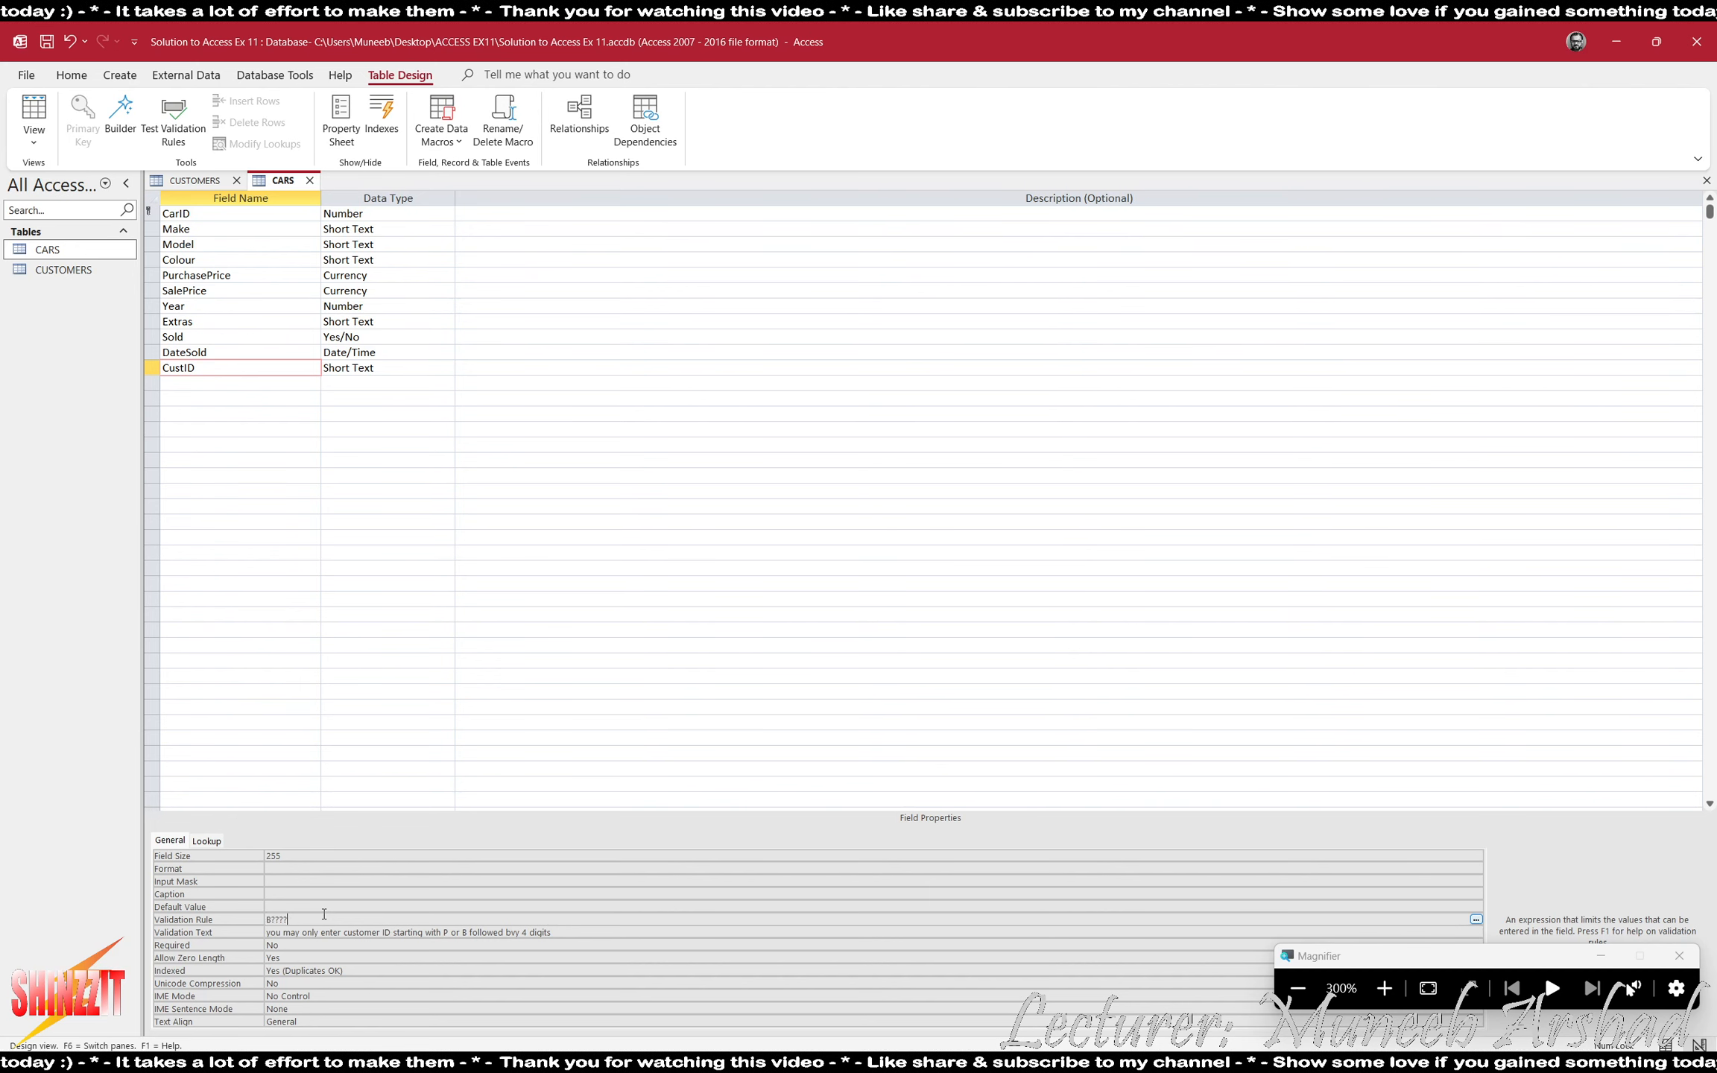
type(" or P????")
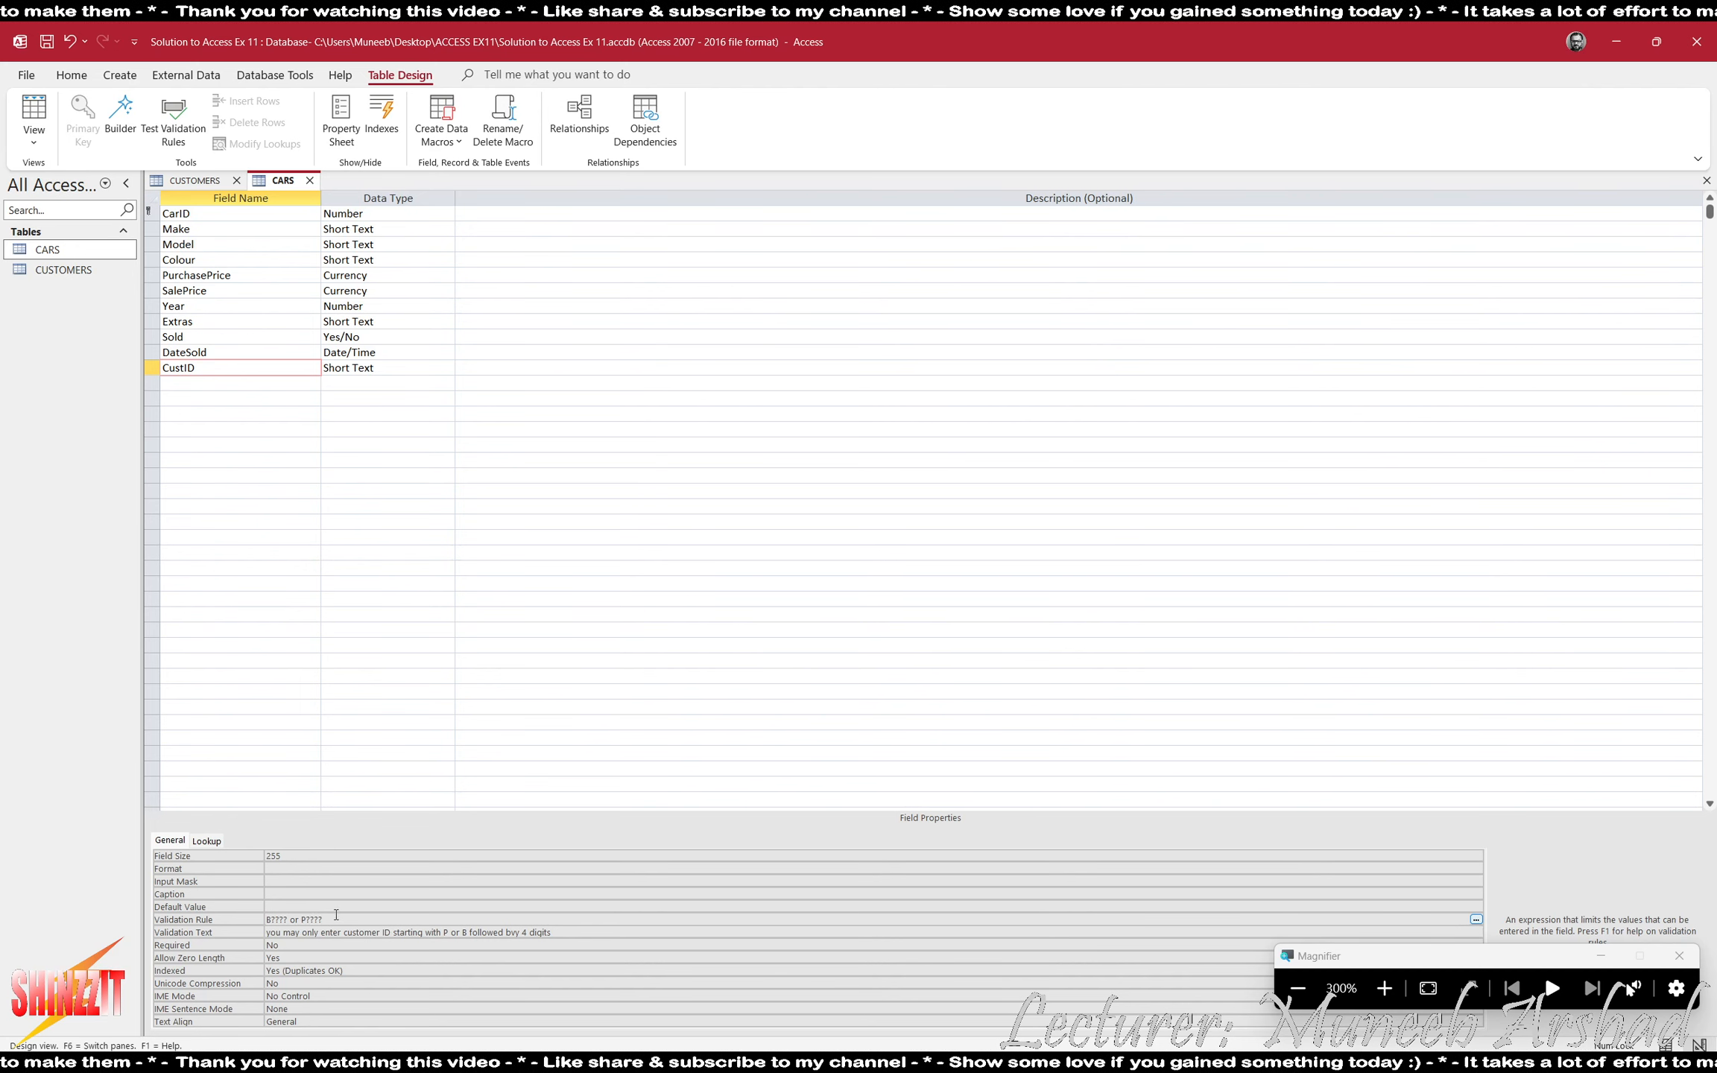
left_click(314, 968)
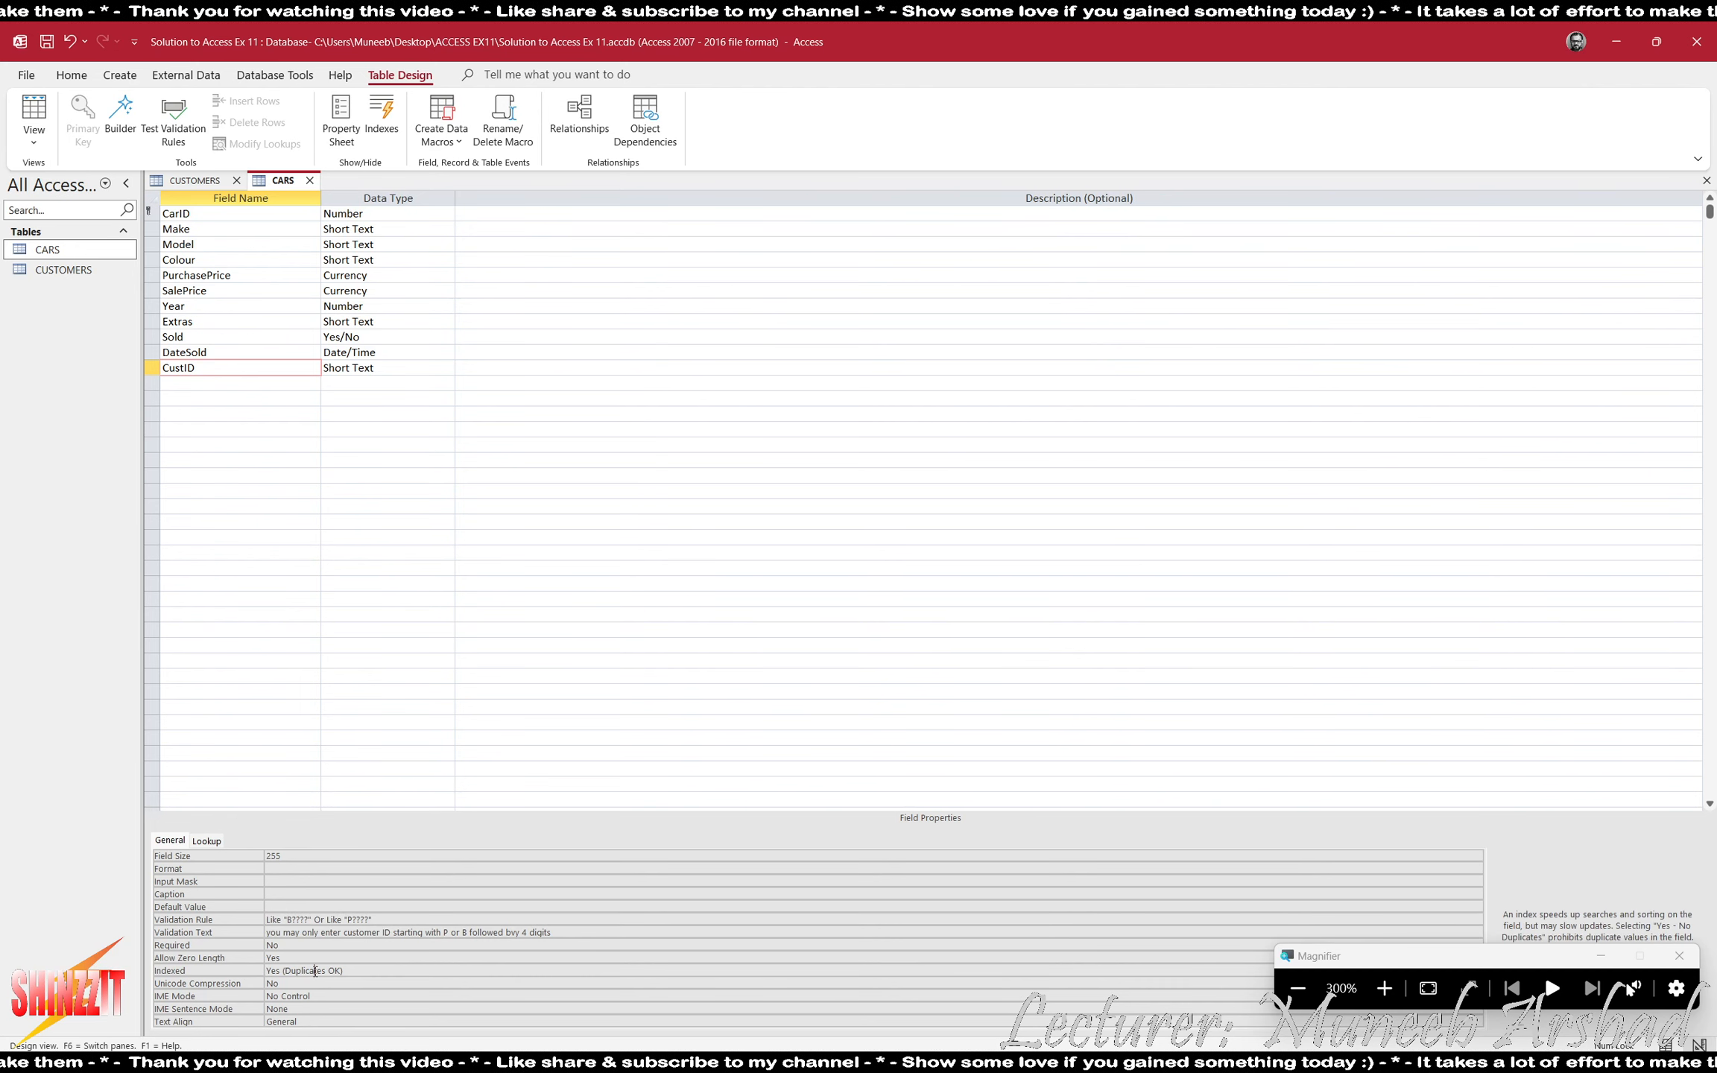
- Give the CustID field in the CARS table the input mask L0000
left_click(278, 878)
type("L0000")
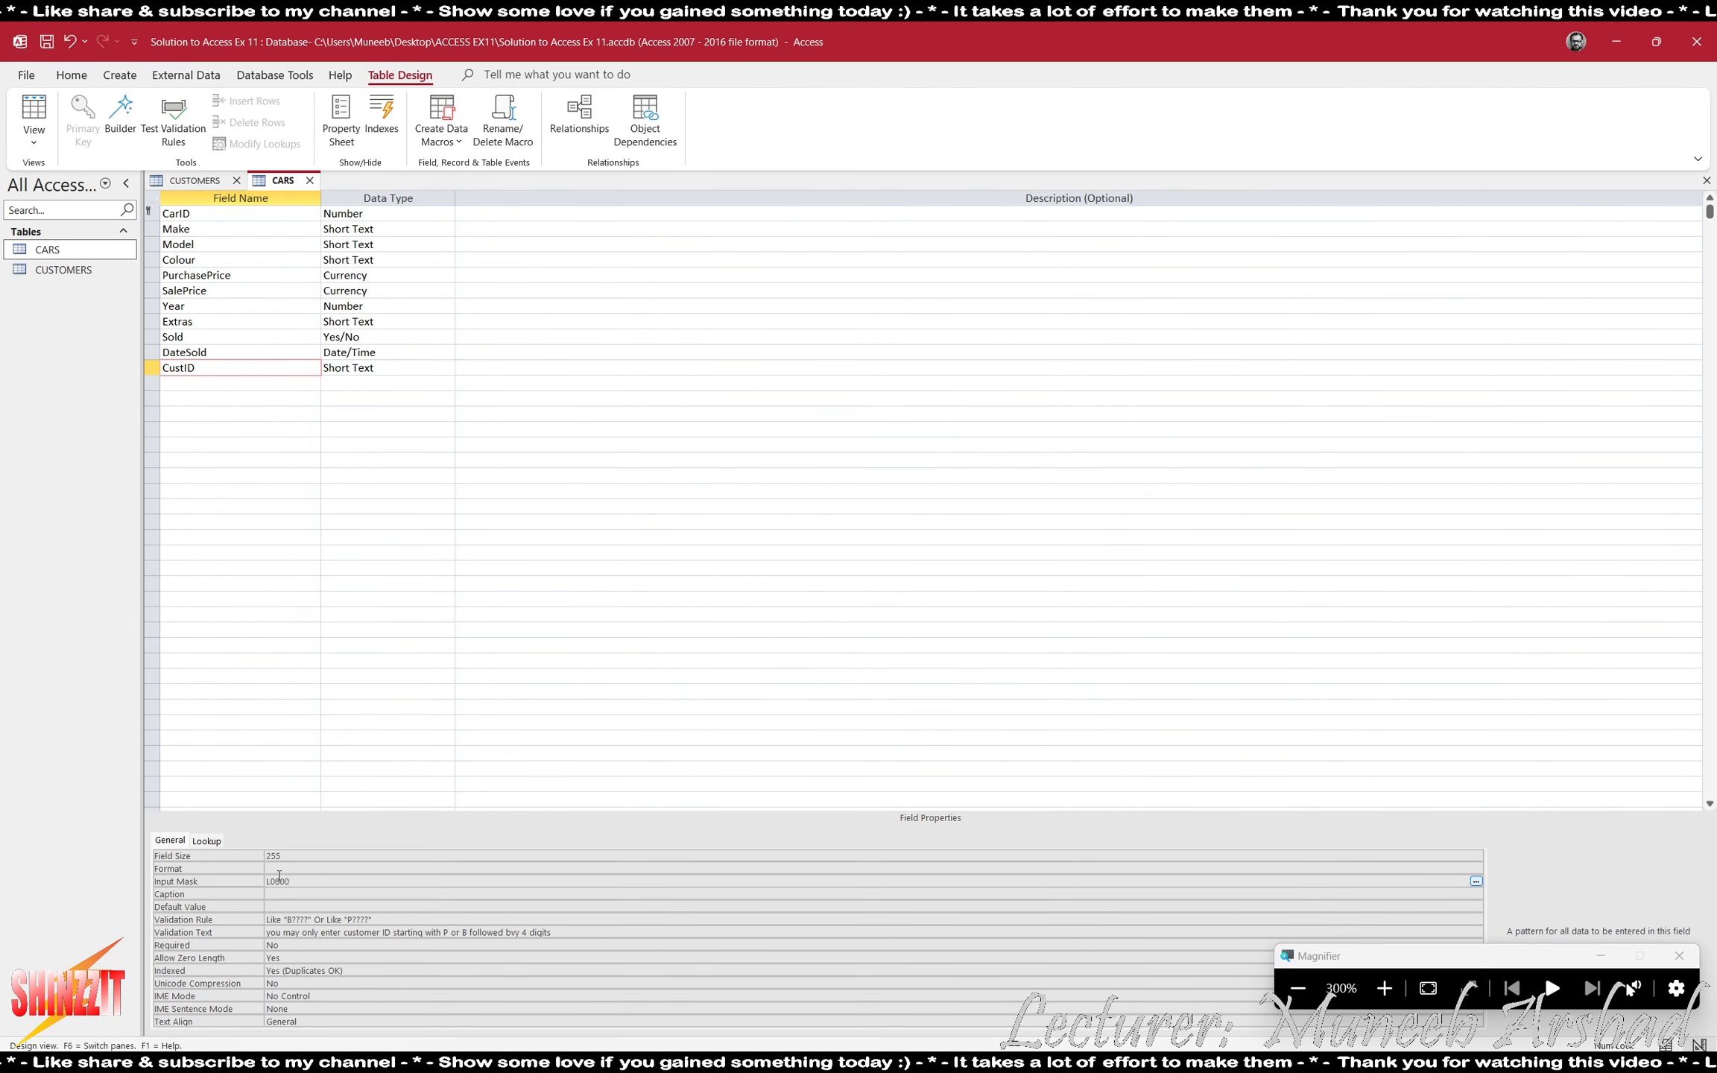
key("Return")
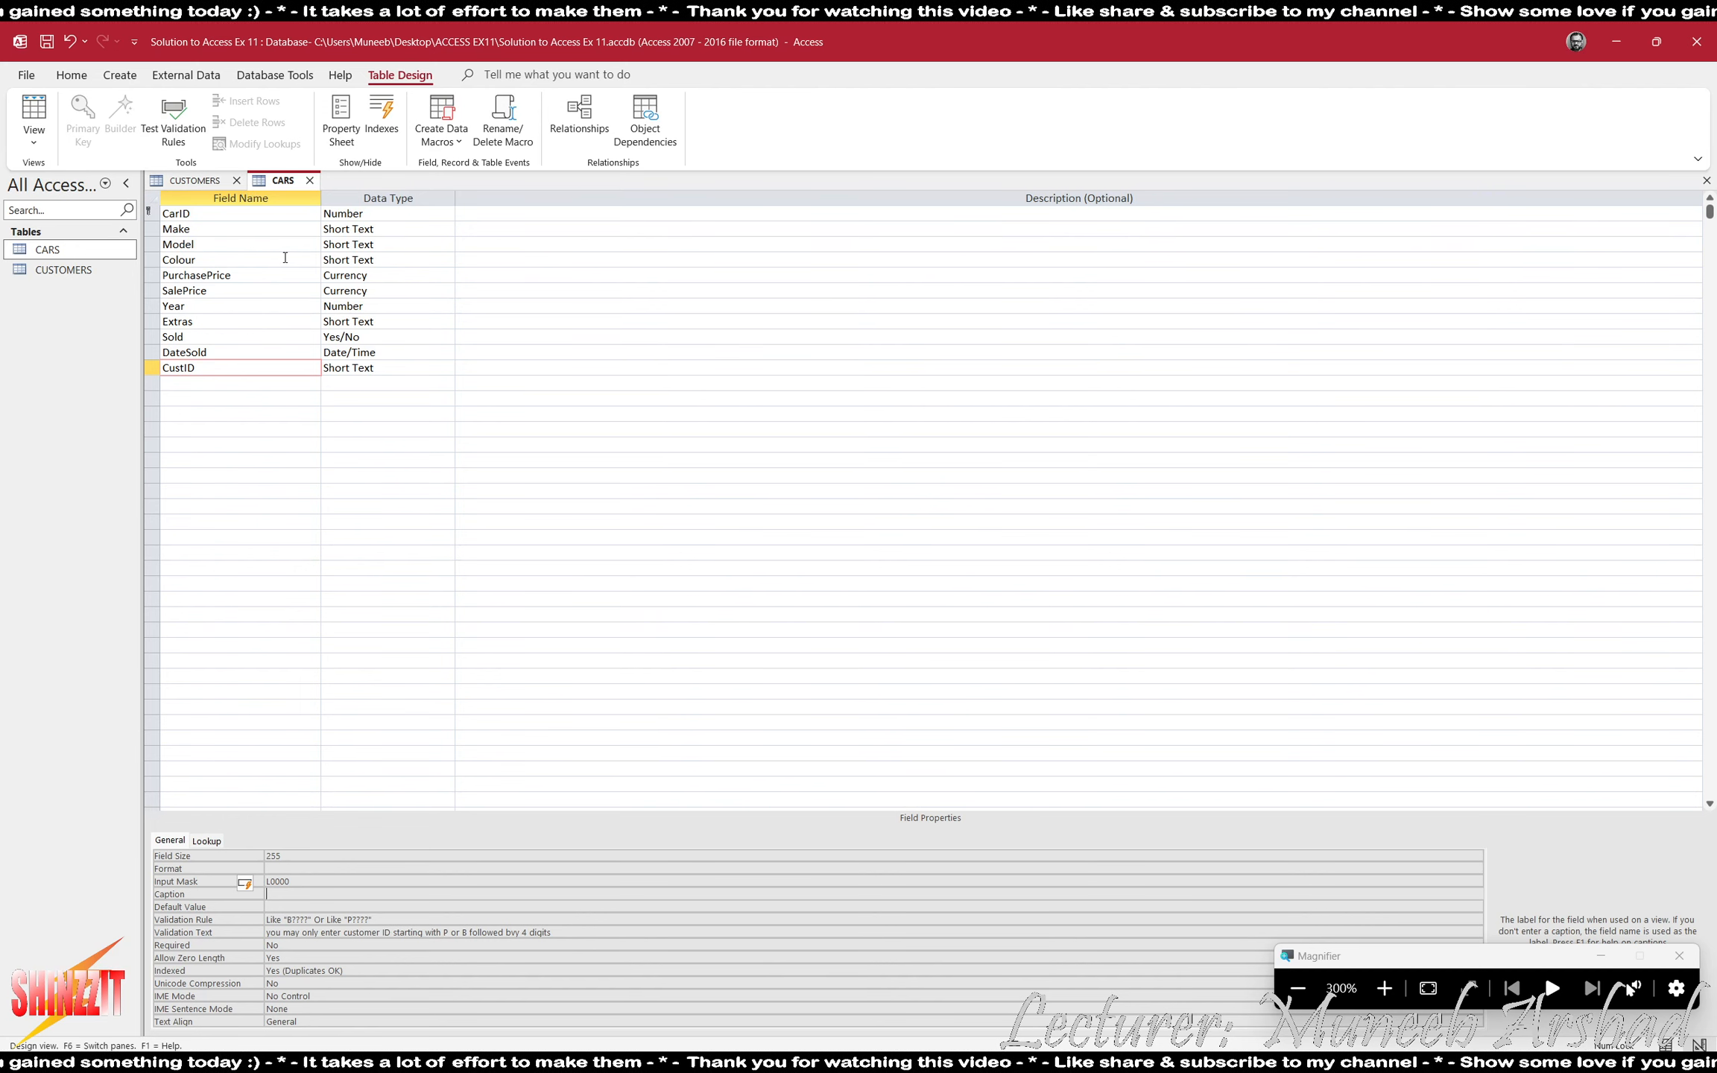
- Check the telephone requirement in ACCESS EX11.pdf and set the input mask of Telephone in the CUSTOMERS table to 00000\ 000000
left_click(1295, 989)
left_click(1295, 989)
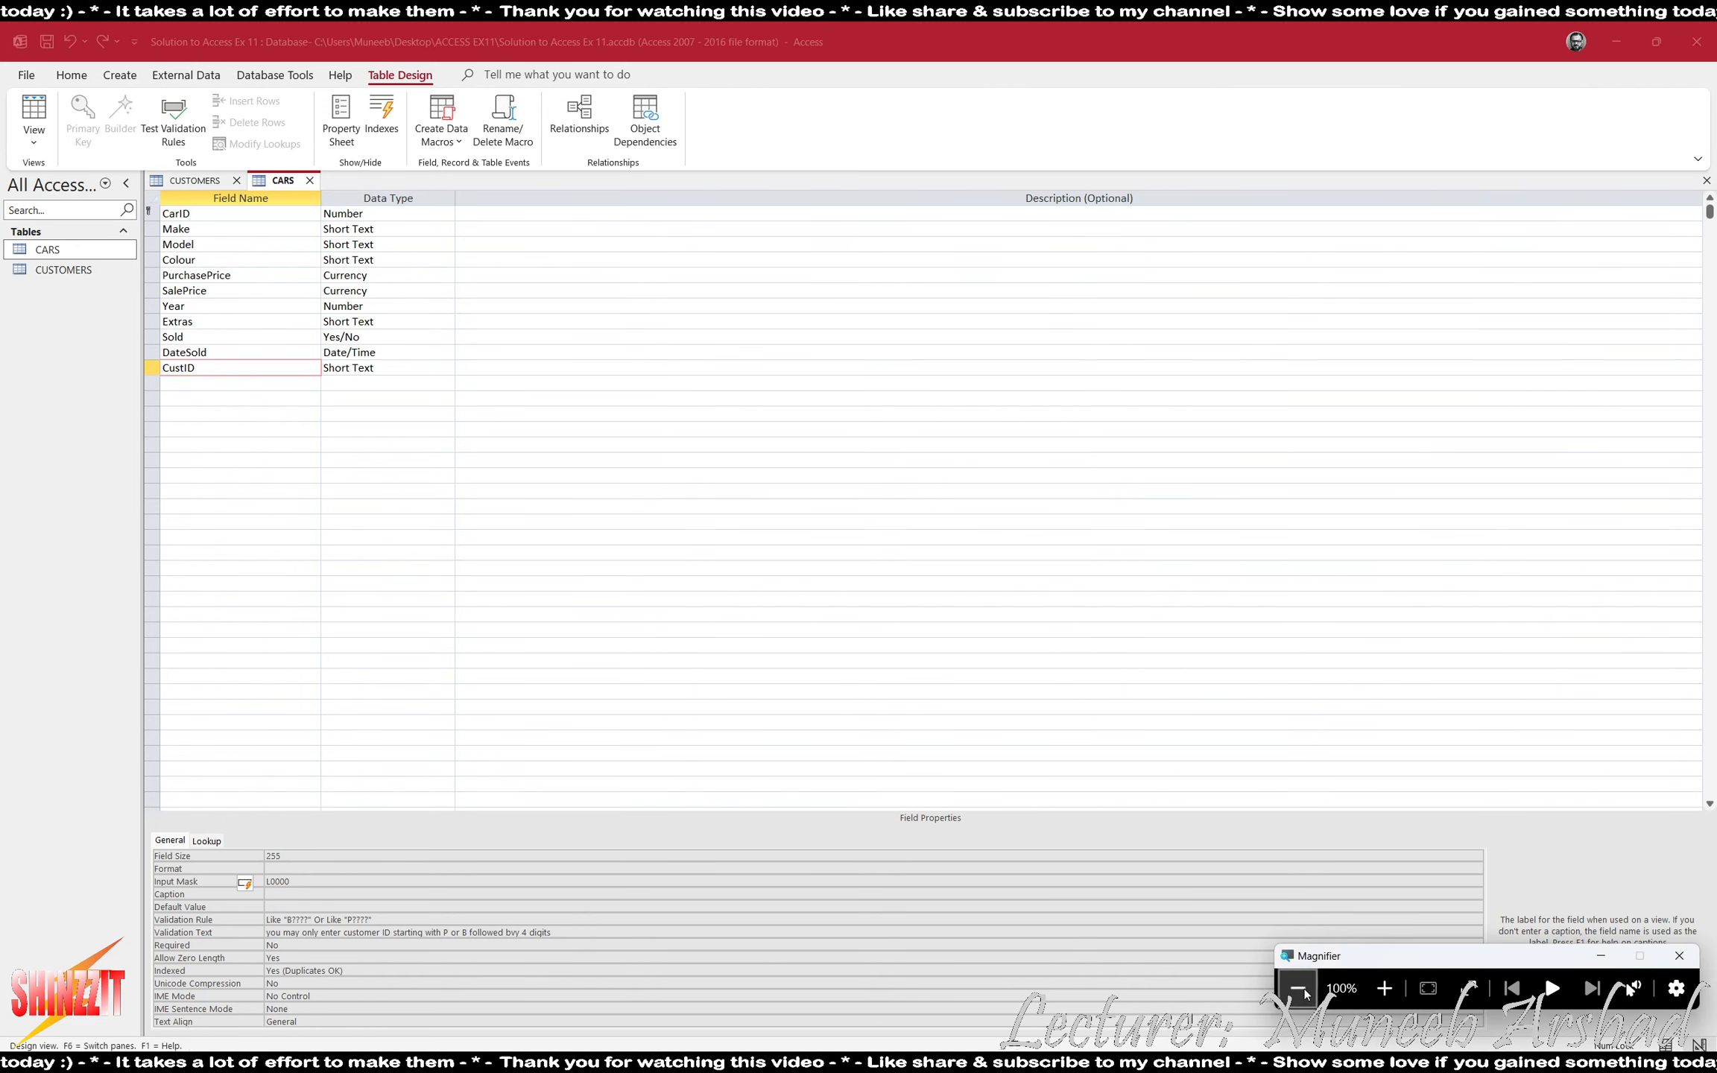
key("alt+Tab")
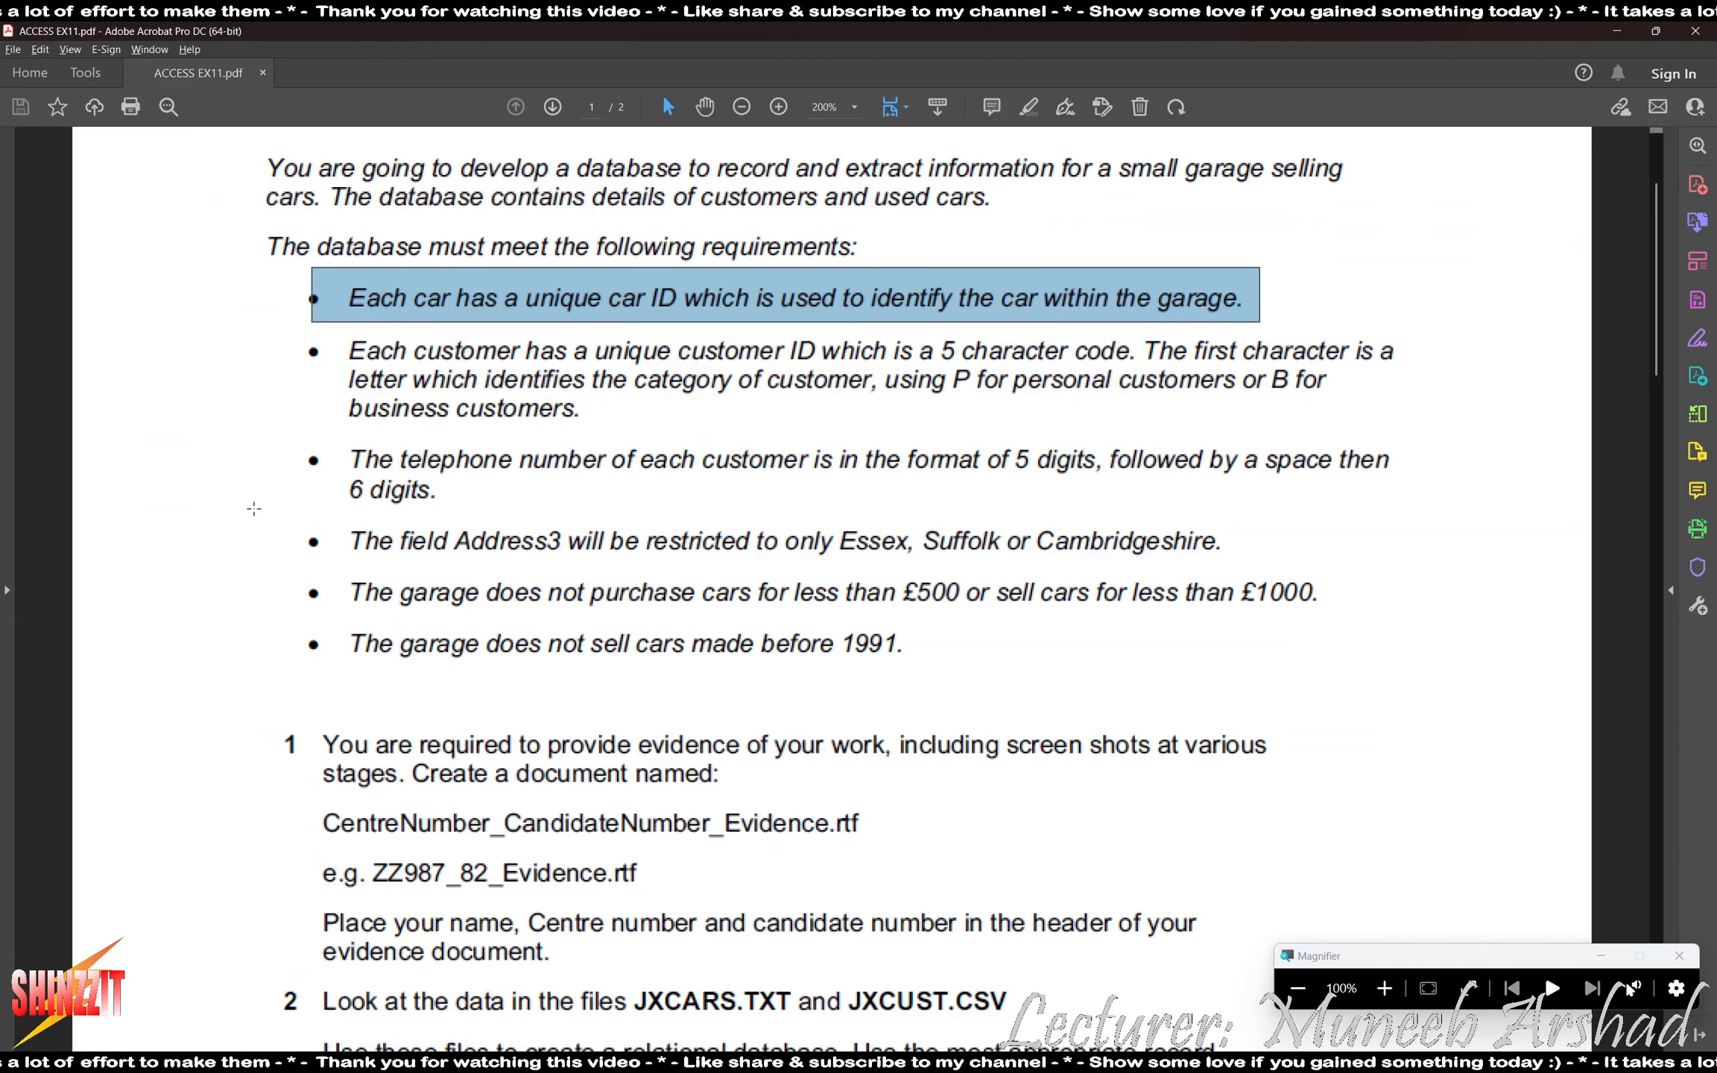
left_click(130, 527)
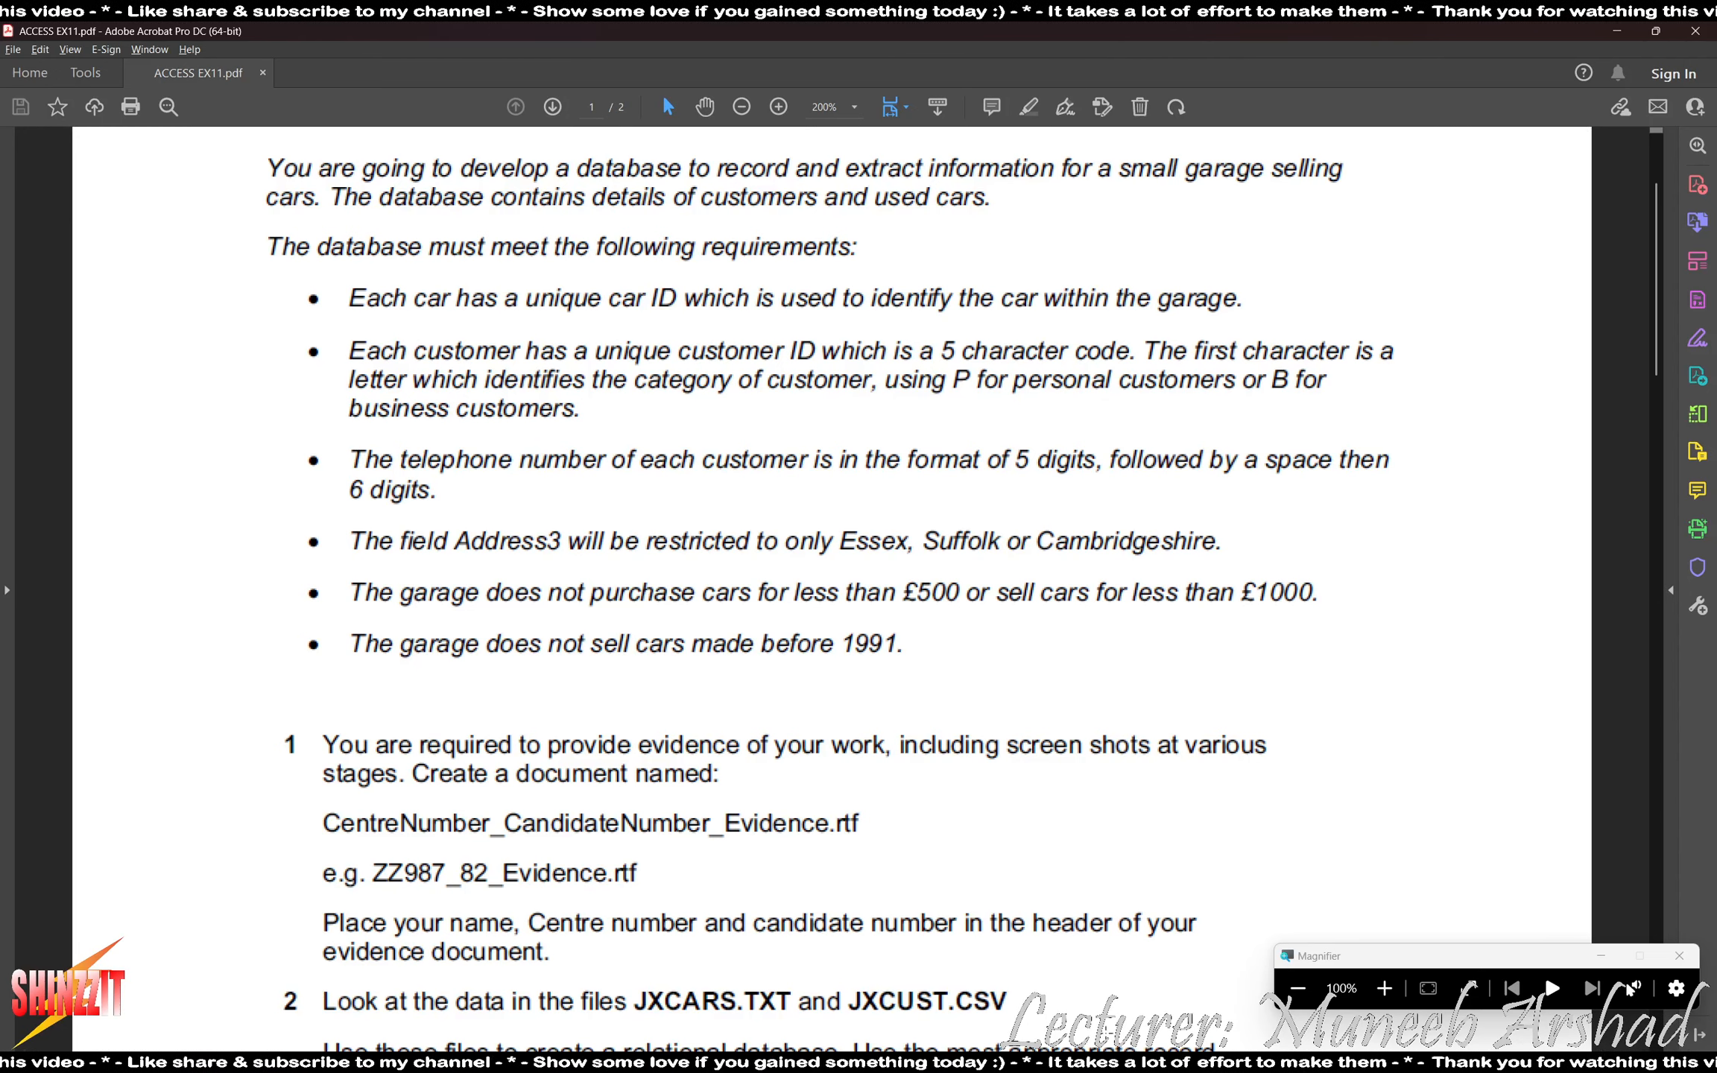
left_click(1208, 1062)
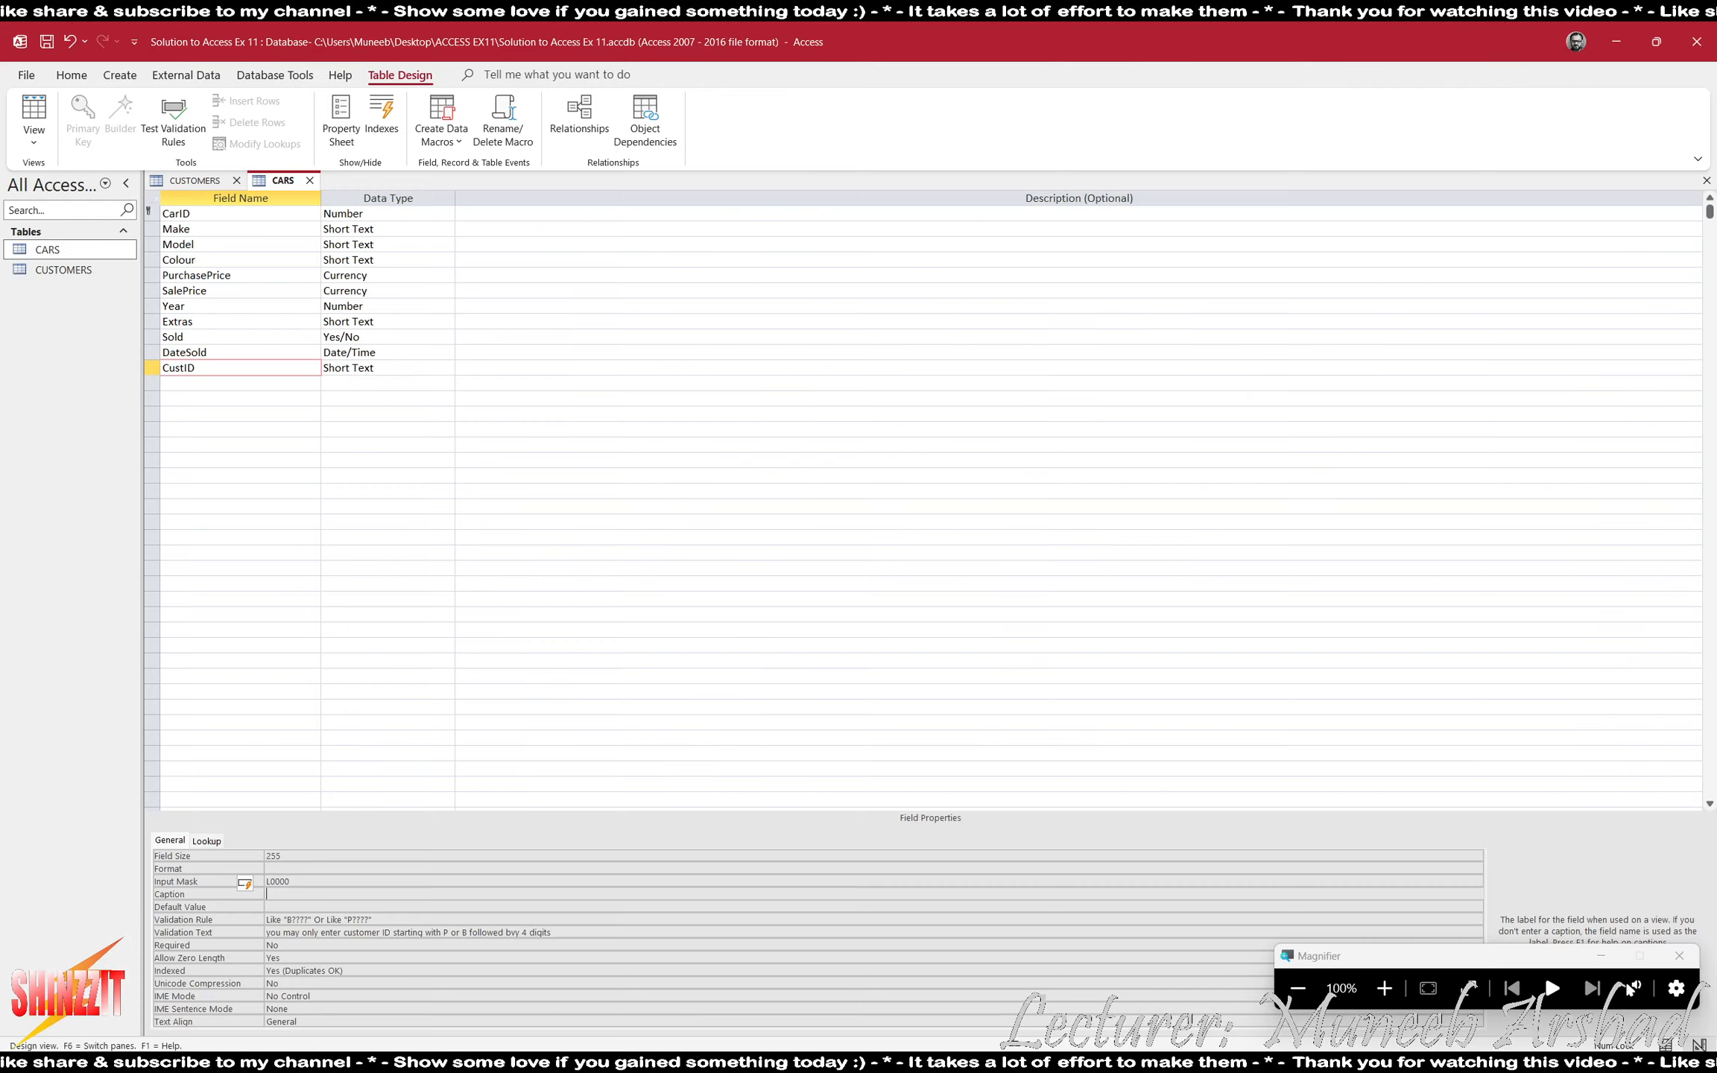
left_click(1384, 989)
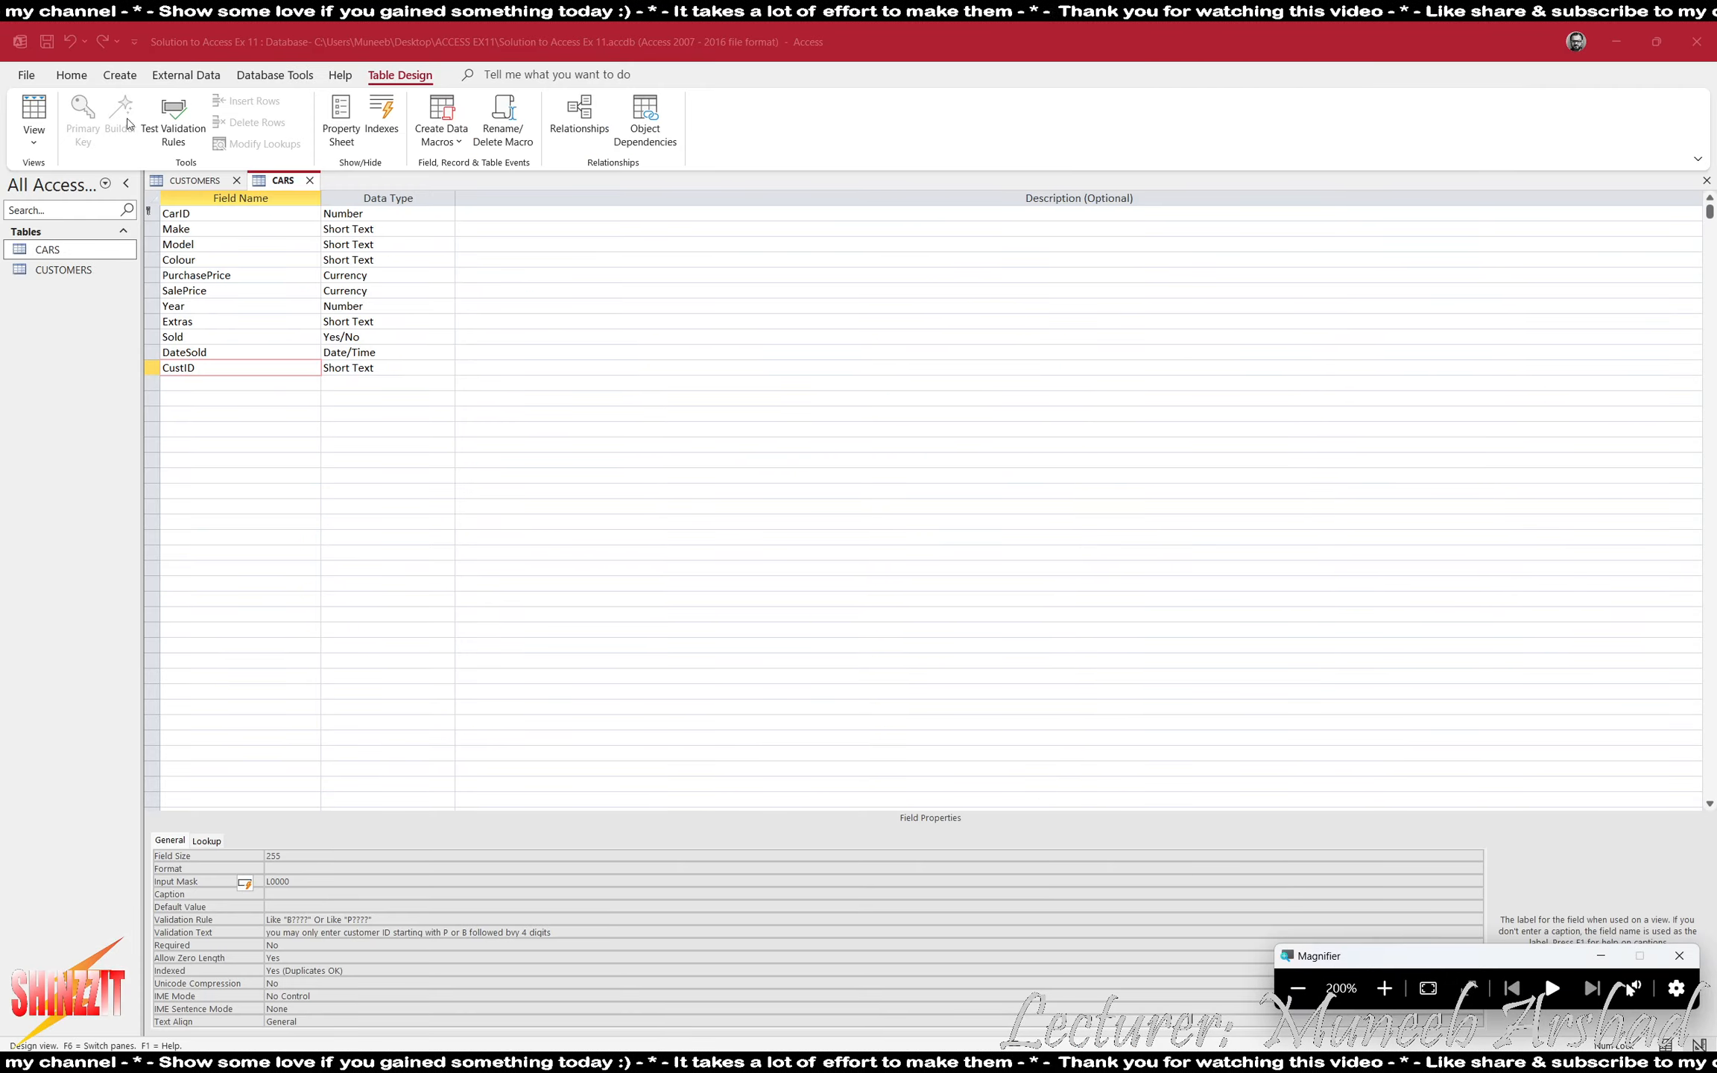
left_click(208, 183)
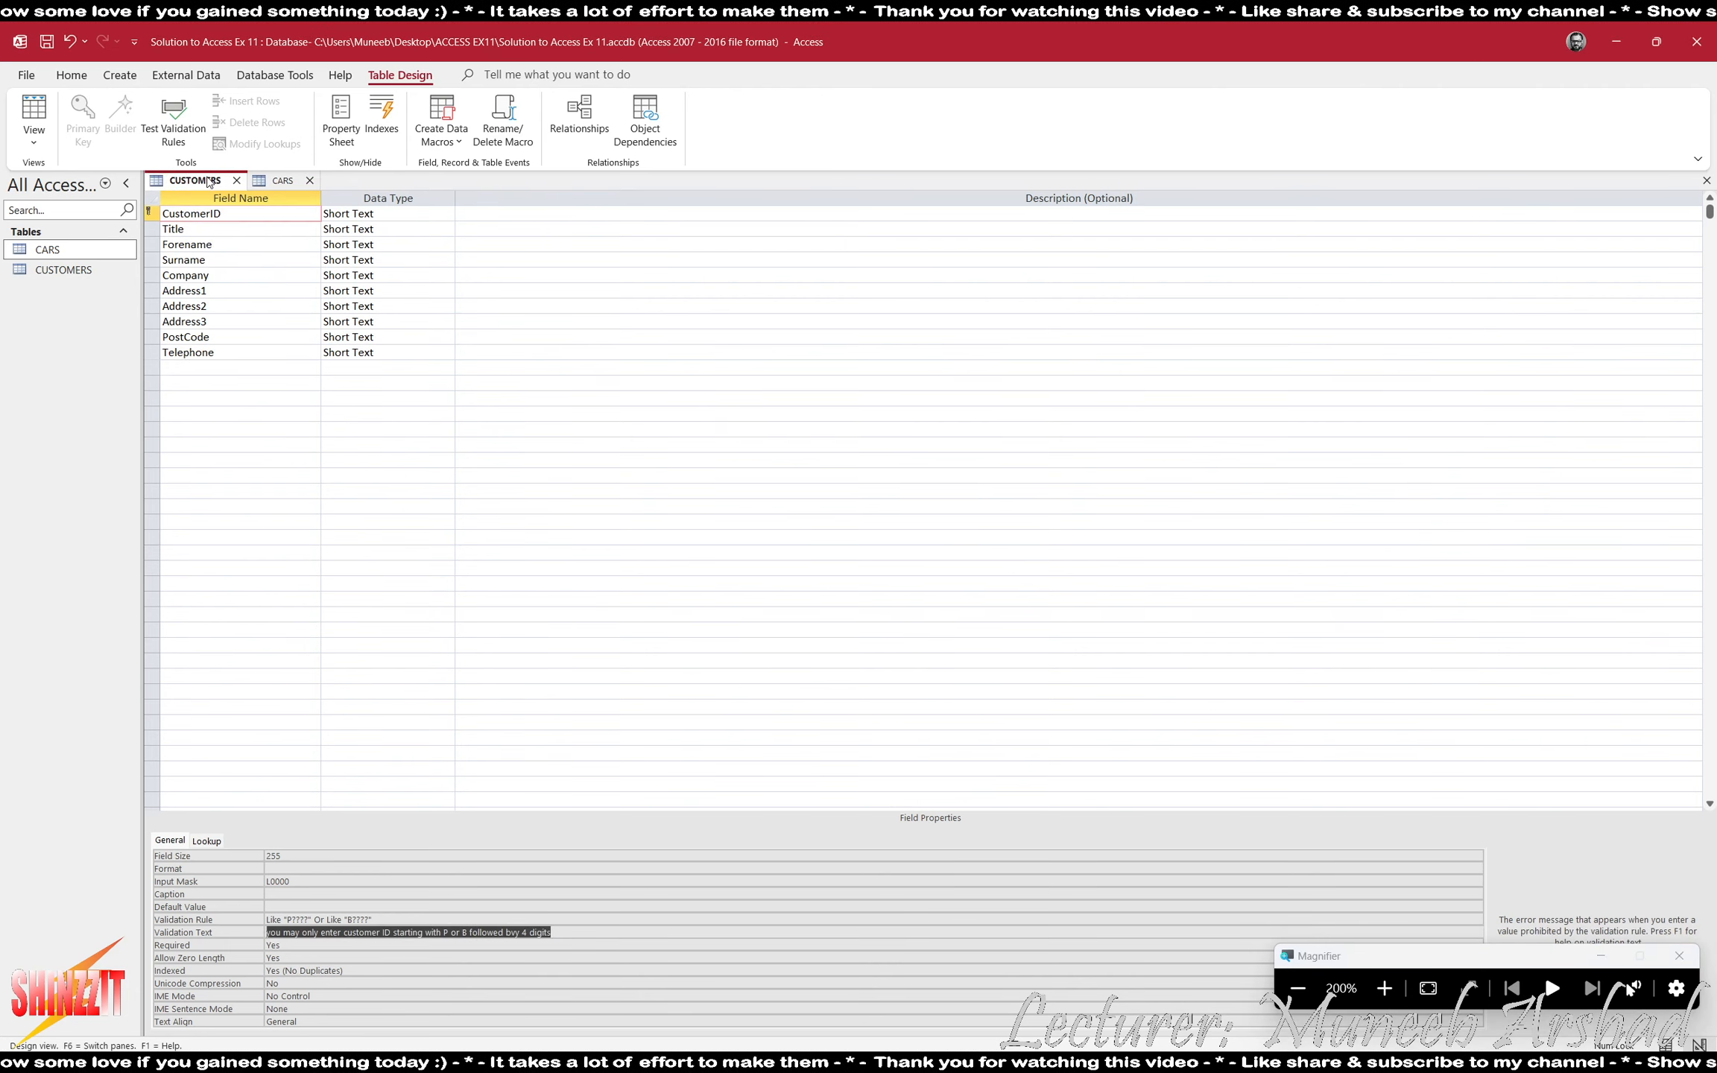
left_click(280, 351)
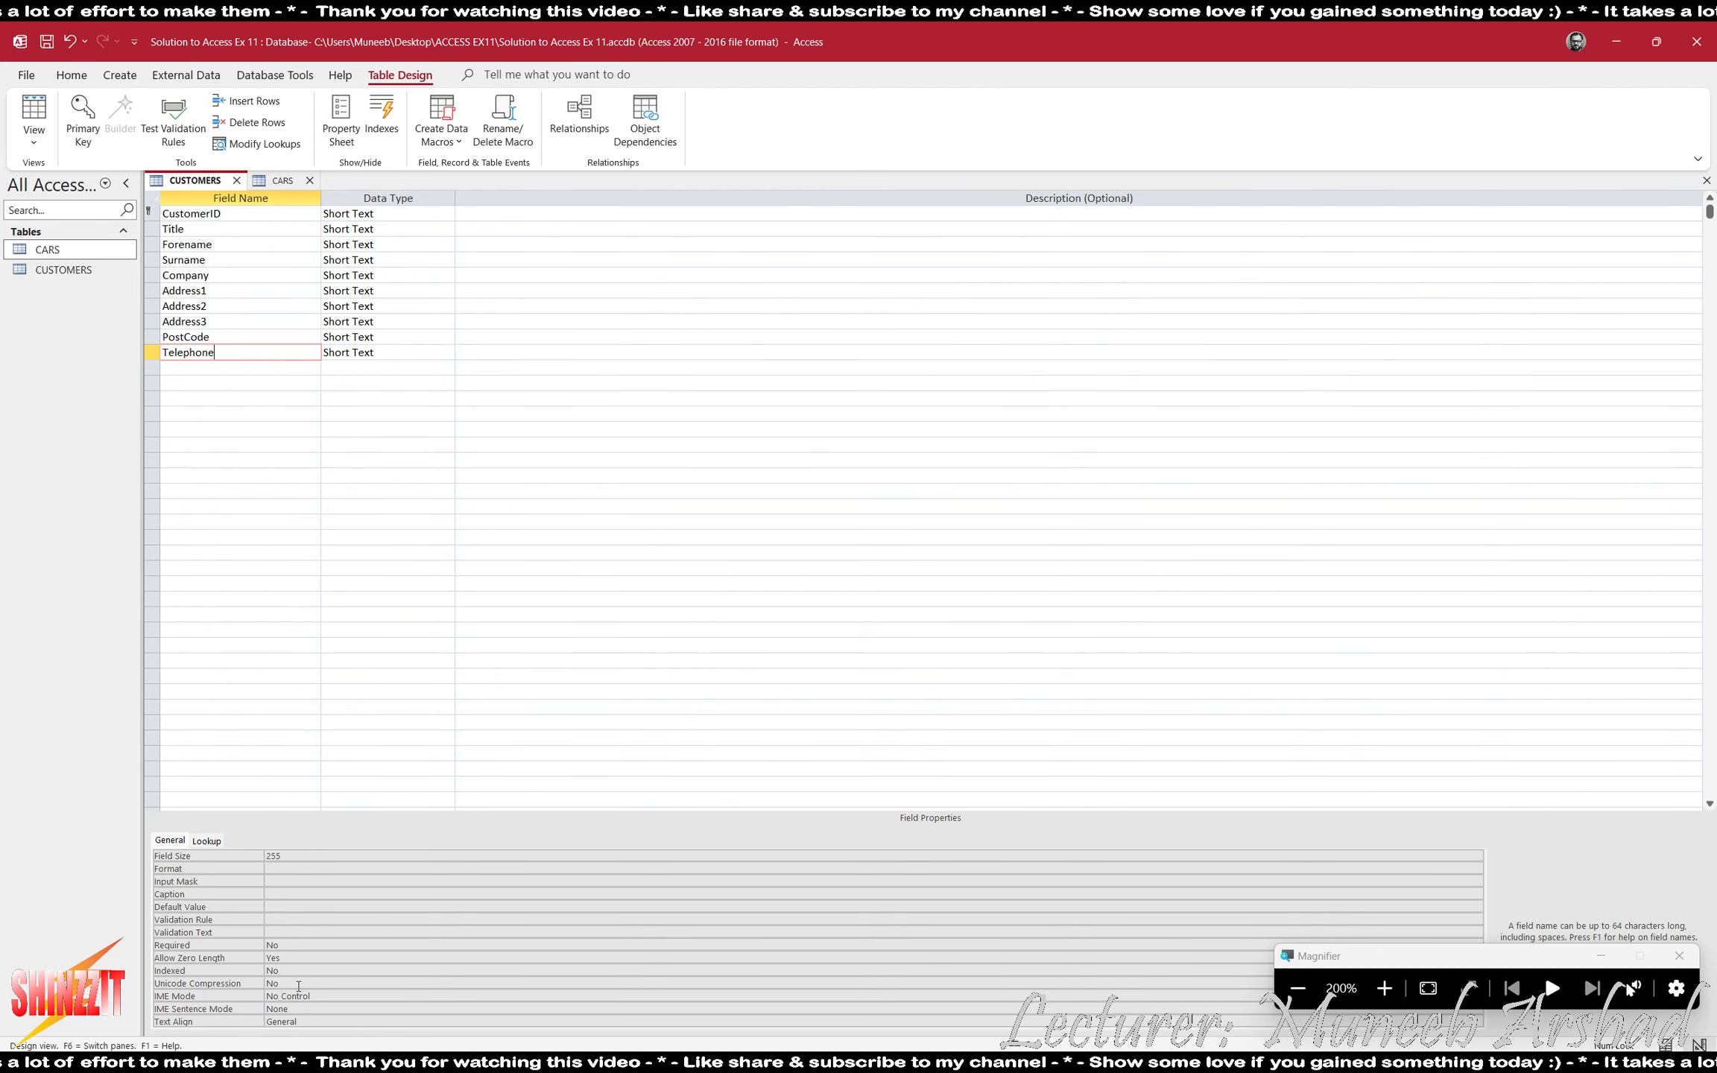
left_click(291, 882)
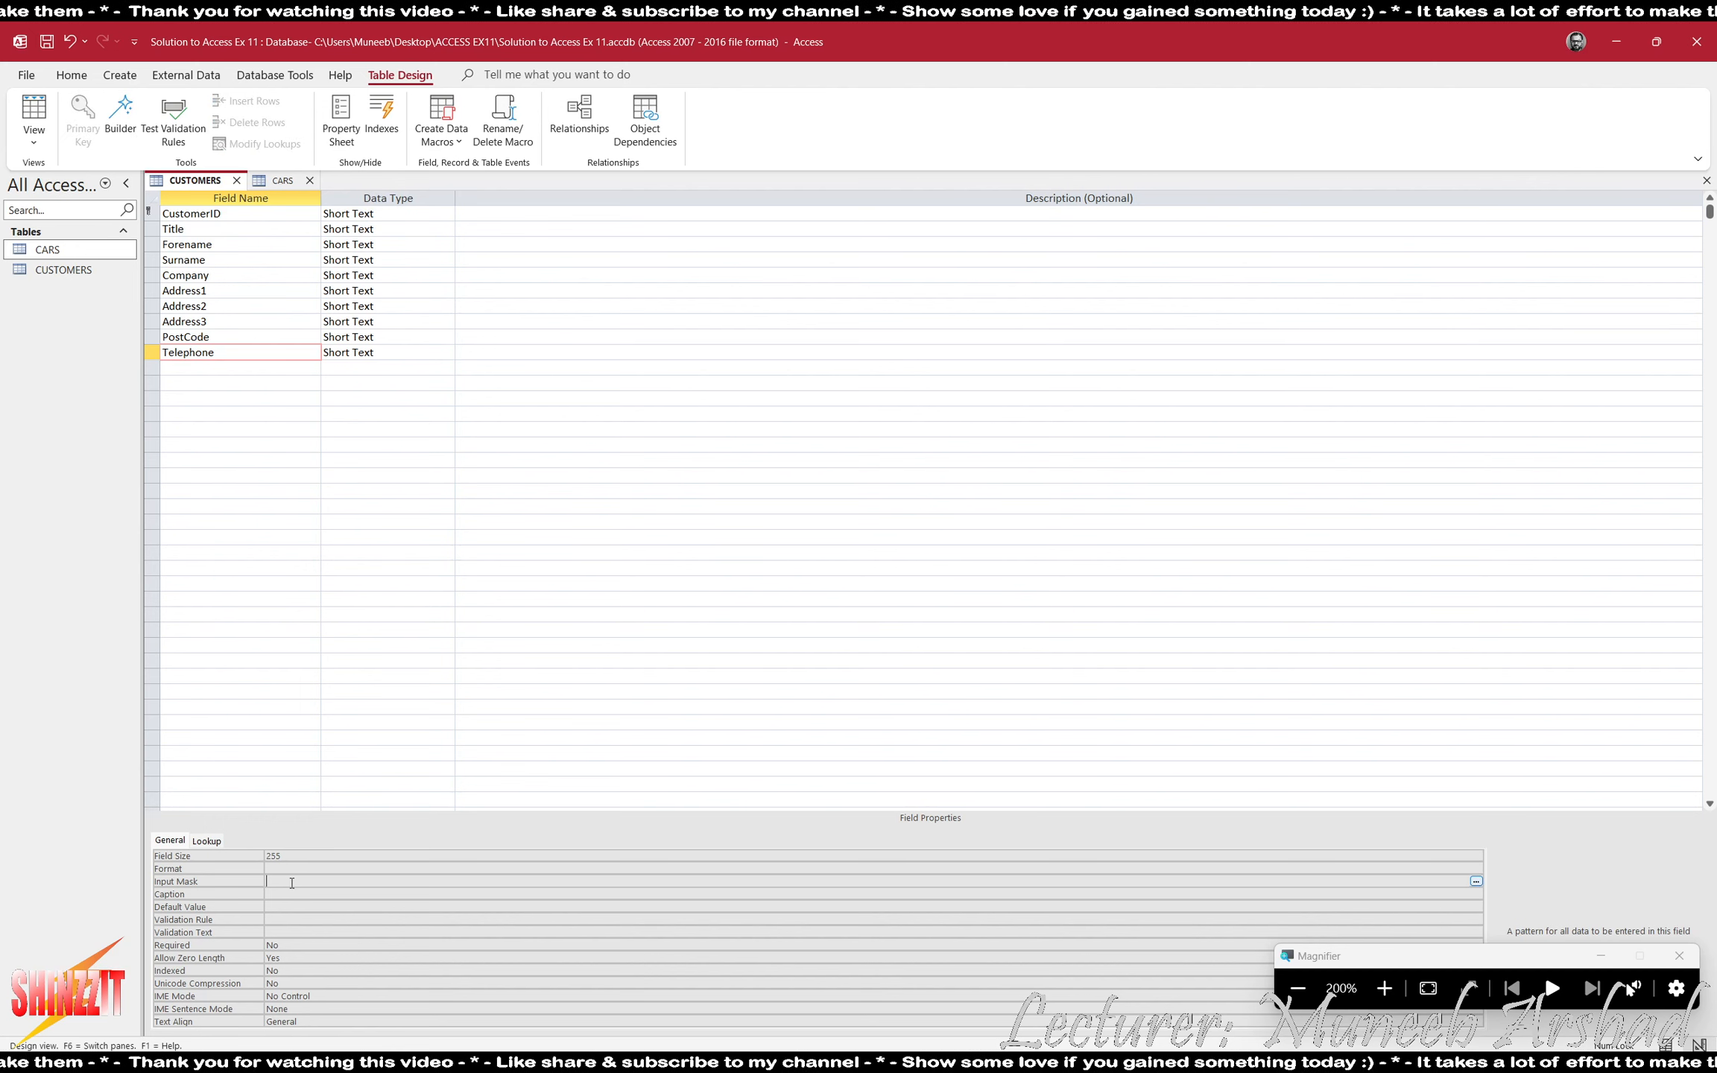
type("00000\\ 000000")
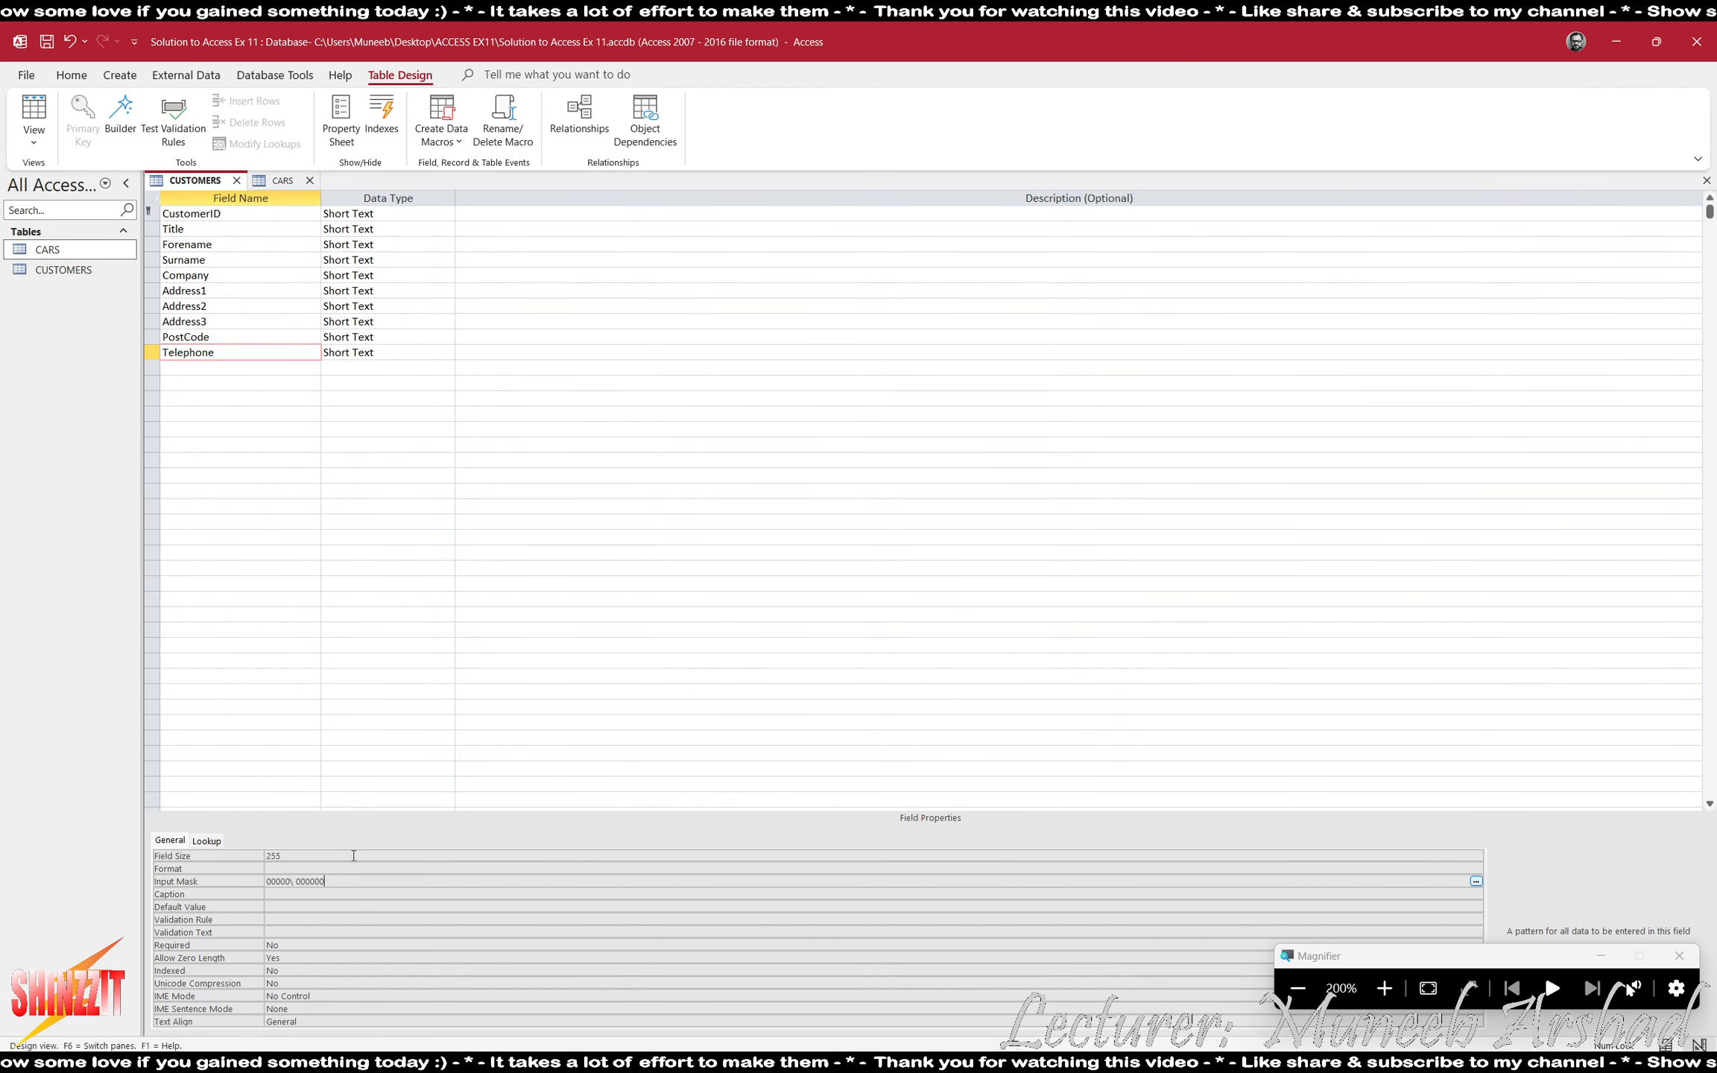
- Check the Address3 requirement in ACCESS EX11.pdf and set the field's validation rule in CUSTOMERS to Essex or Suffolk or Cambridgeshire
left_click(1303, 1006)
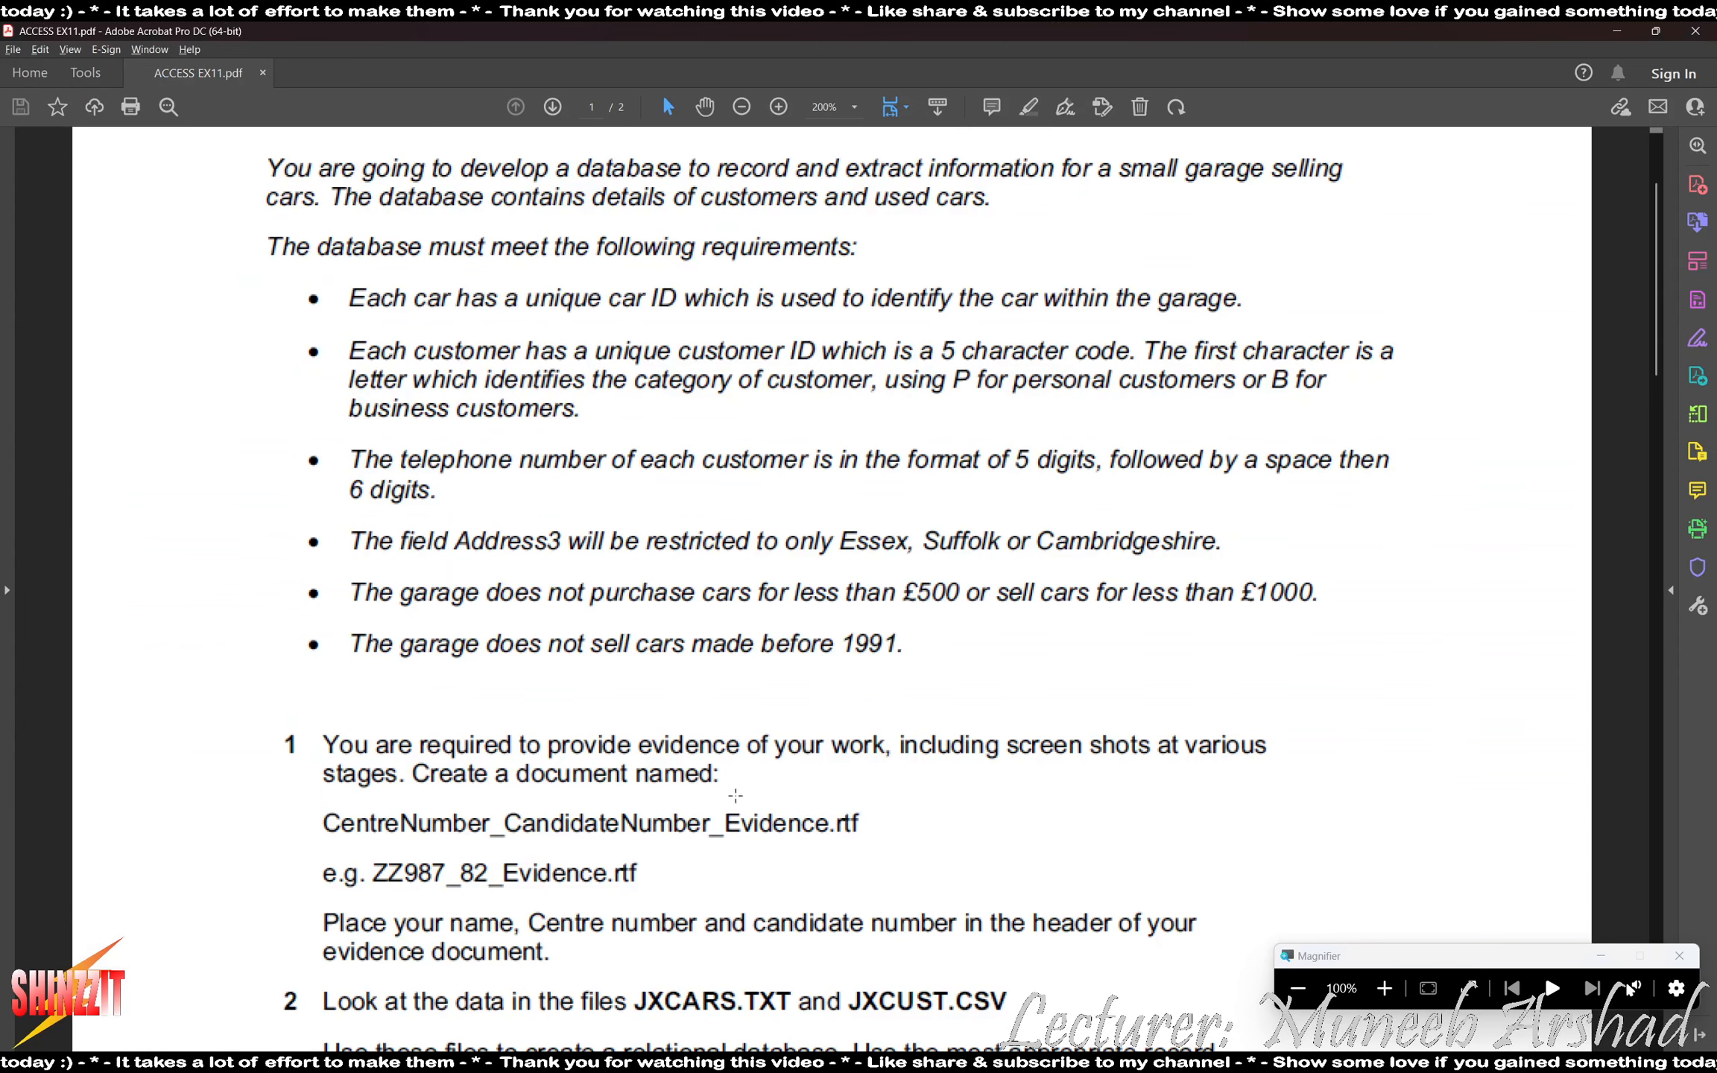
scroll(123, 555, "down", 1)
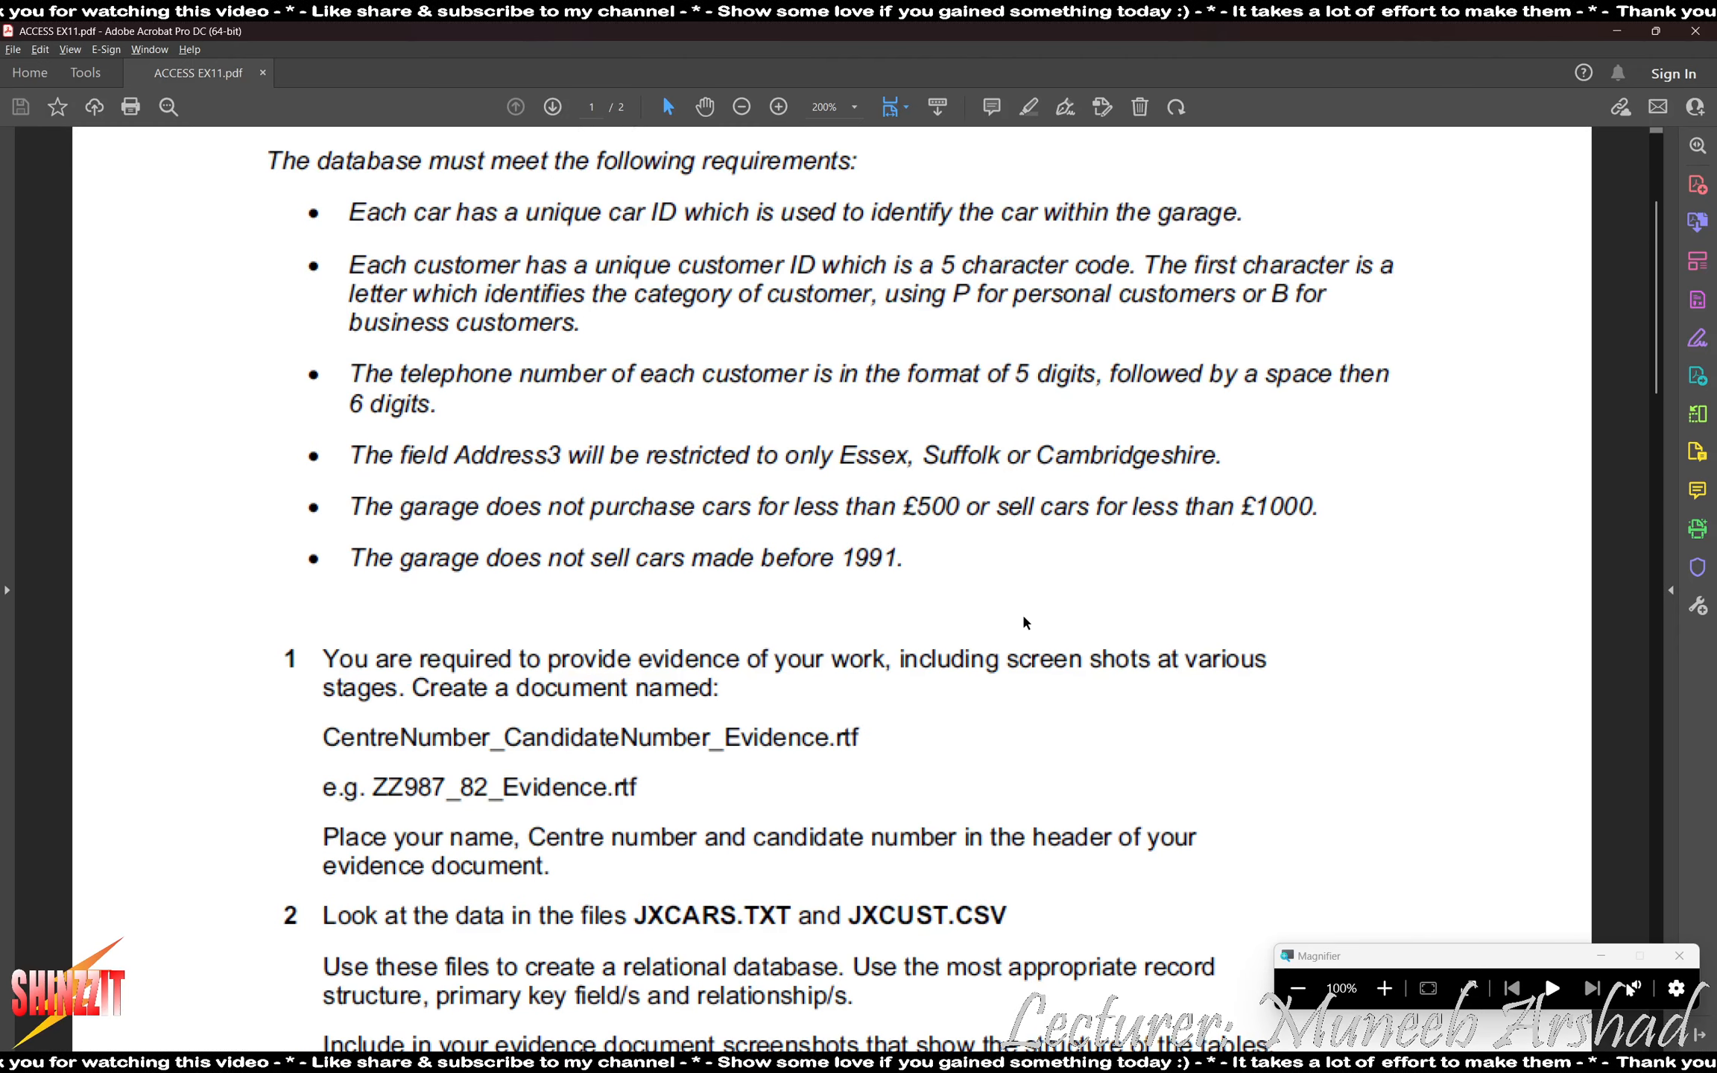
key("alt+Tab")
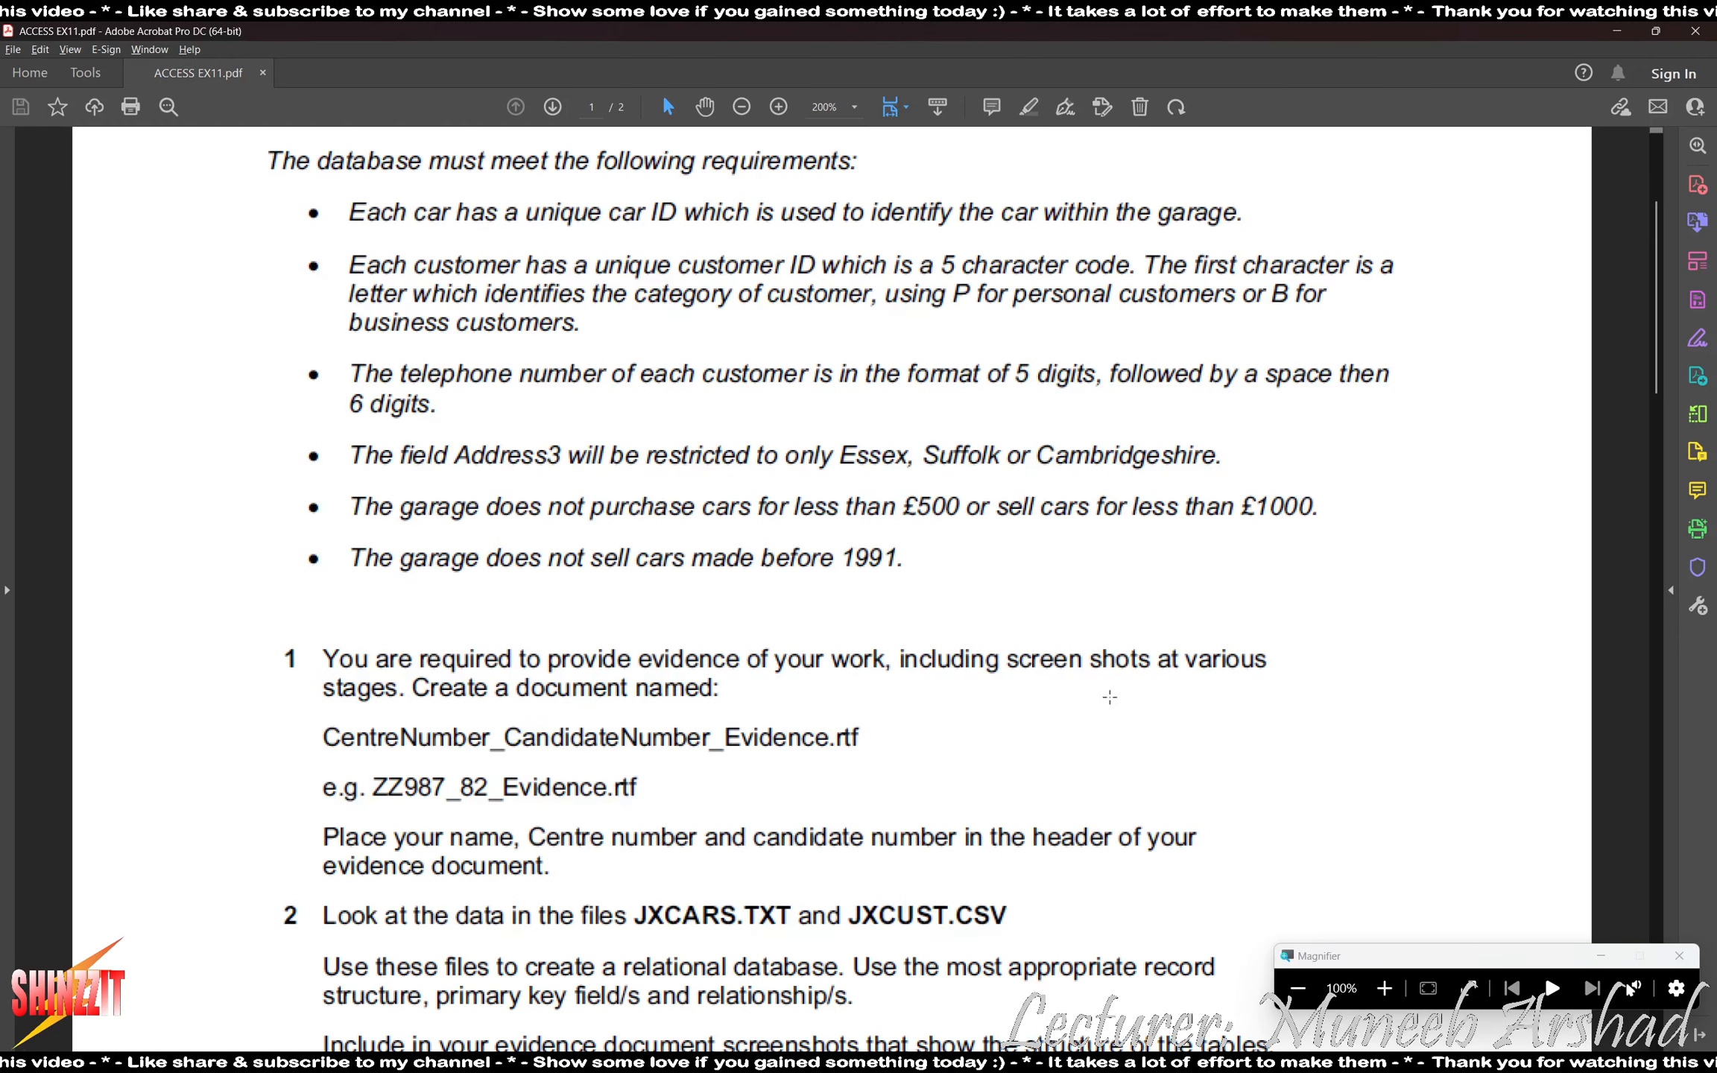
key("alt+Tab")
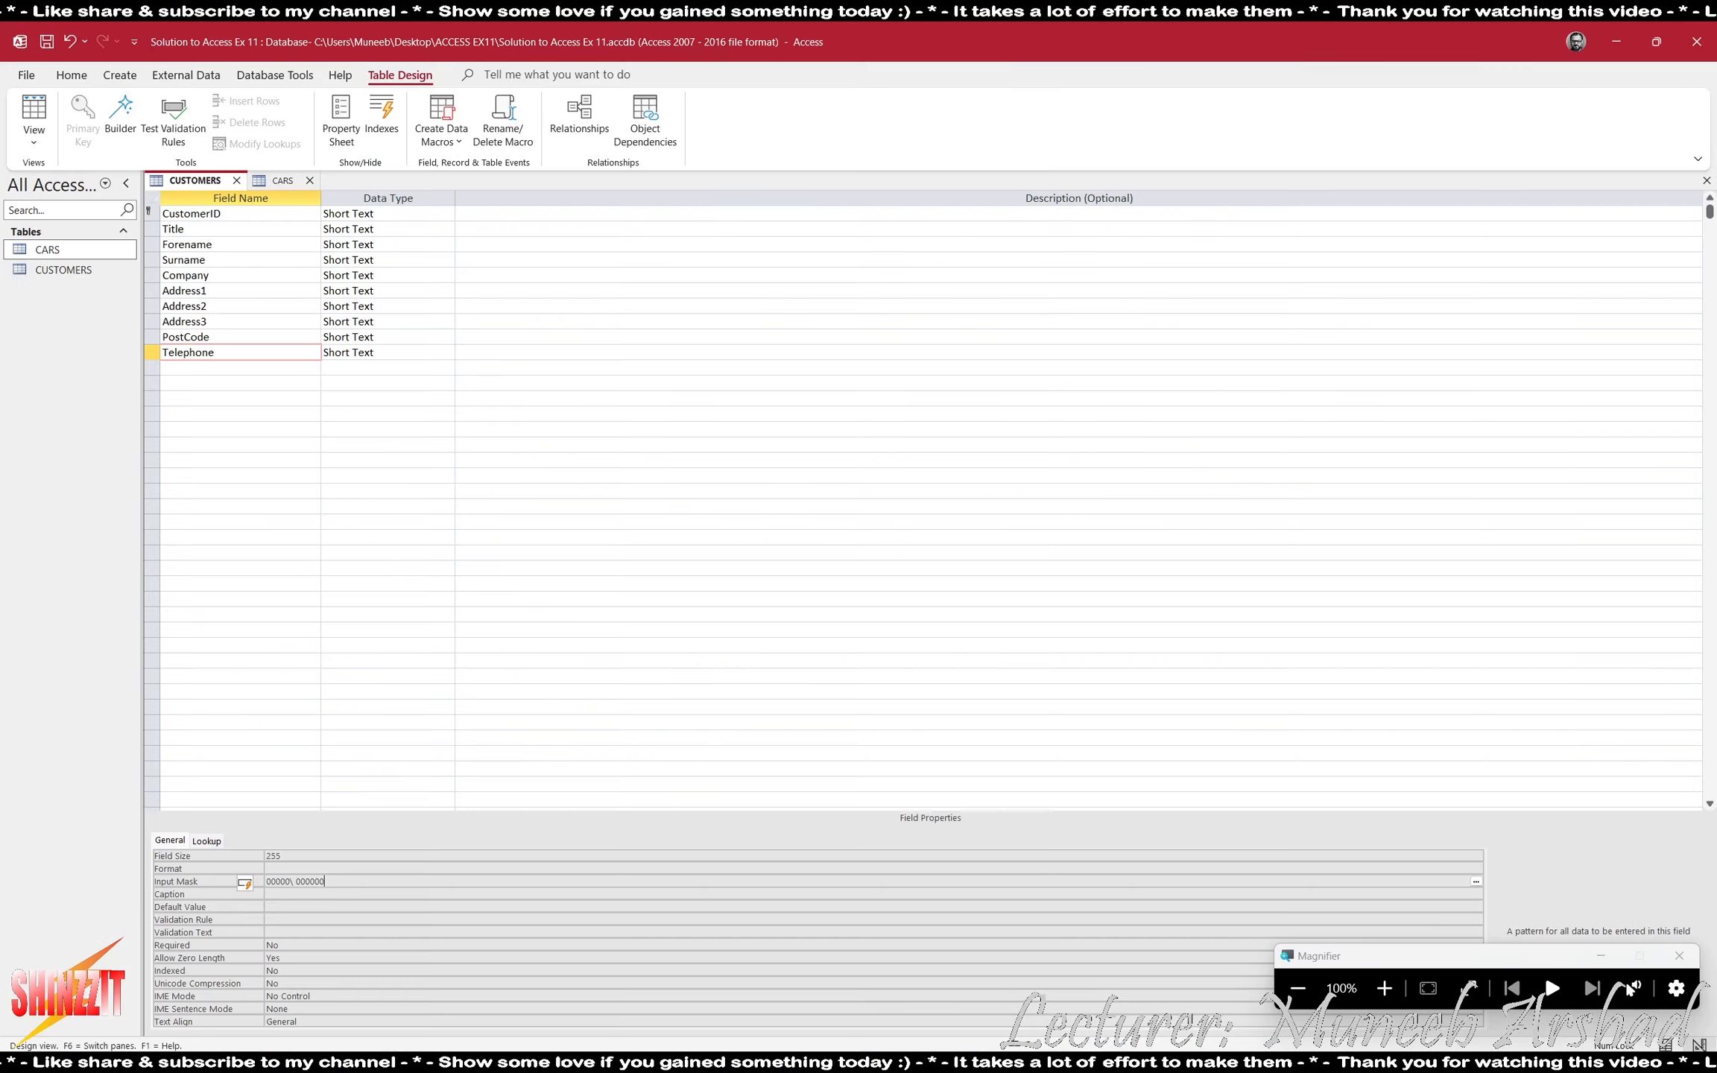
left_click(246, 319)
left_click(1384, 988)
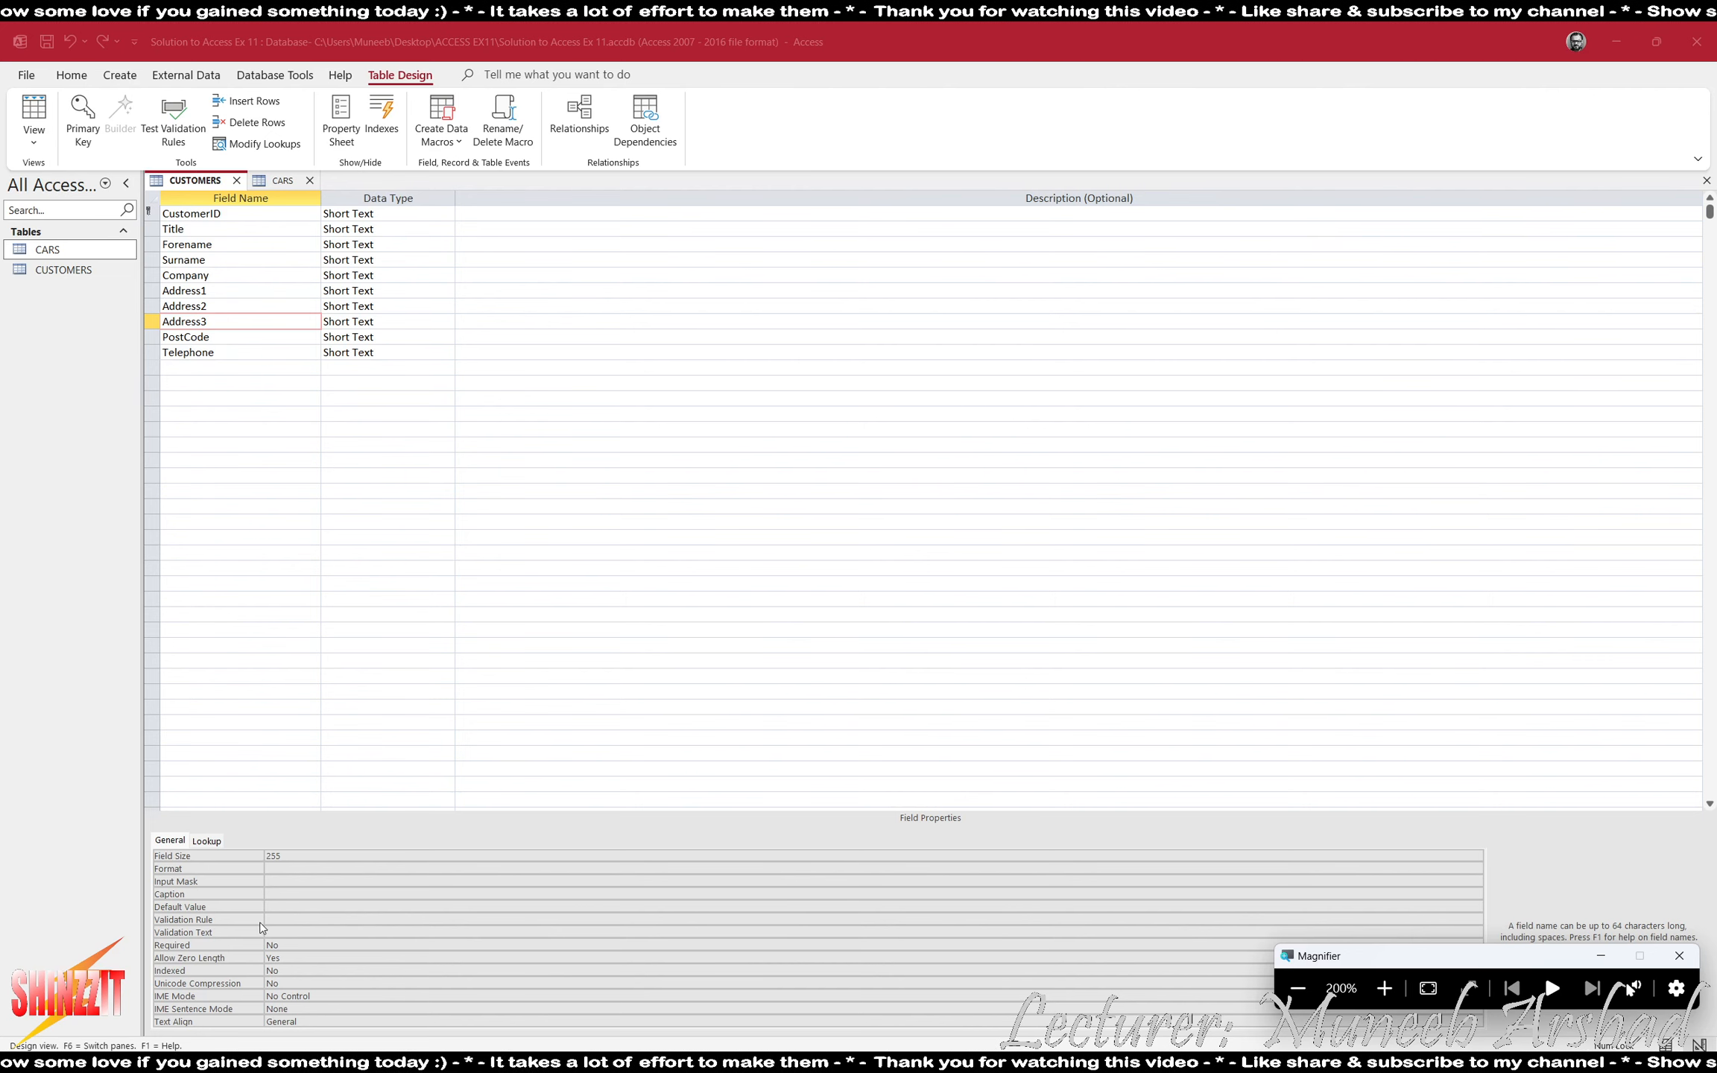
left_click(300, 919)
type("E")
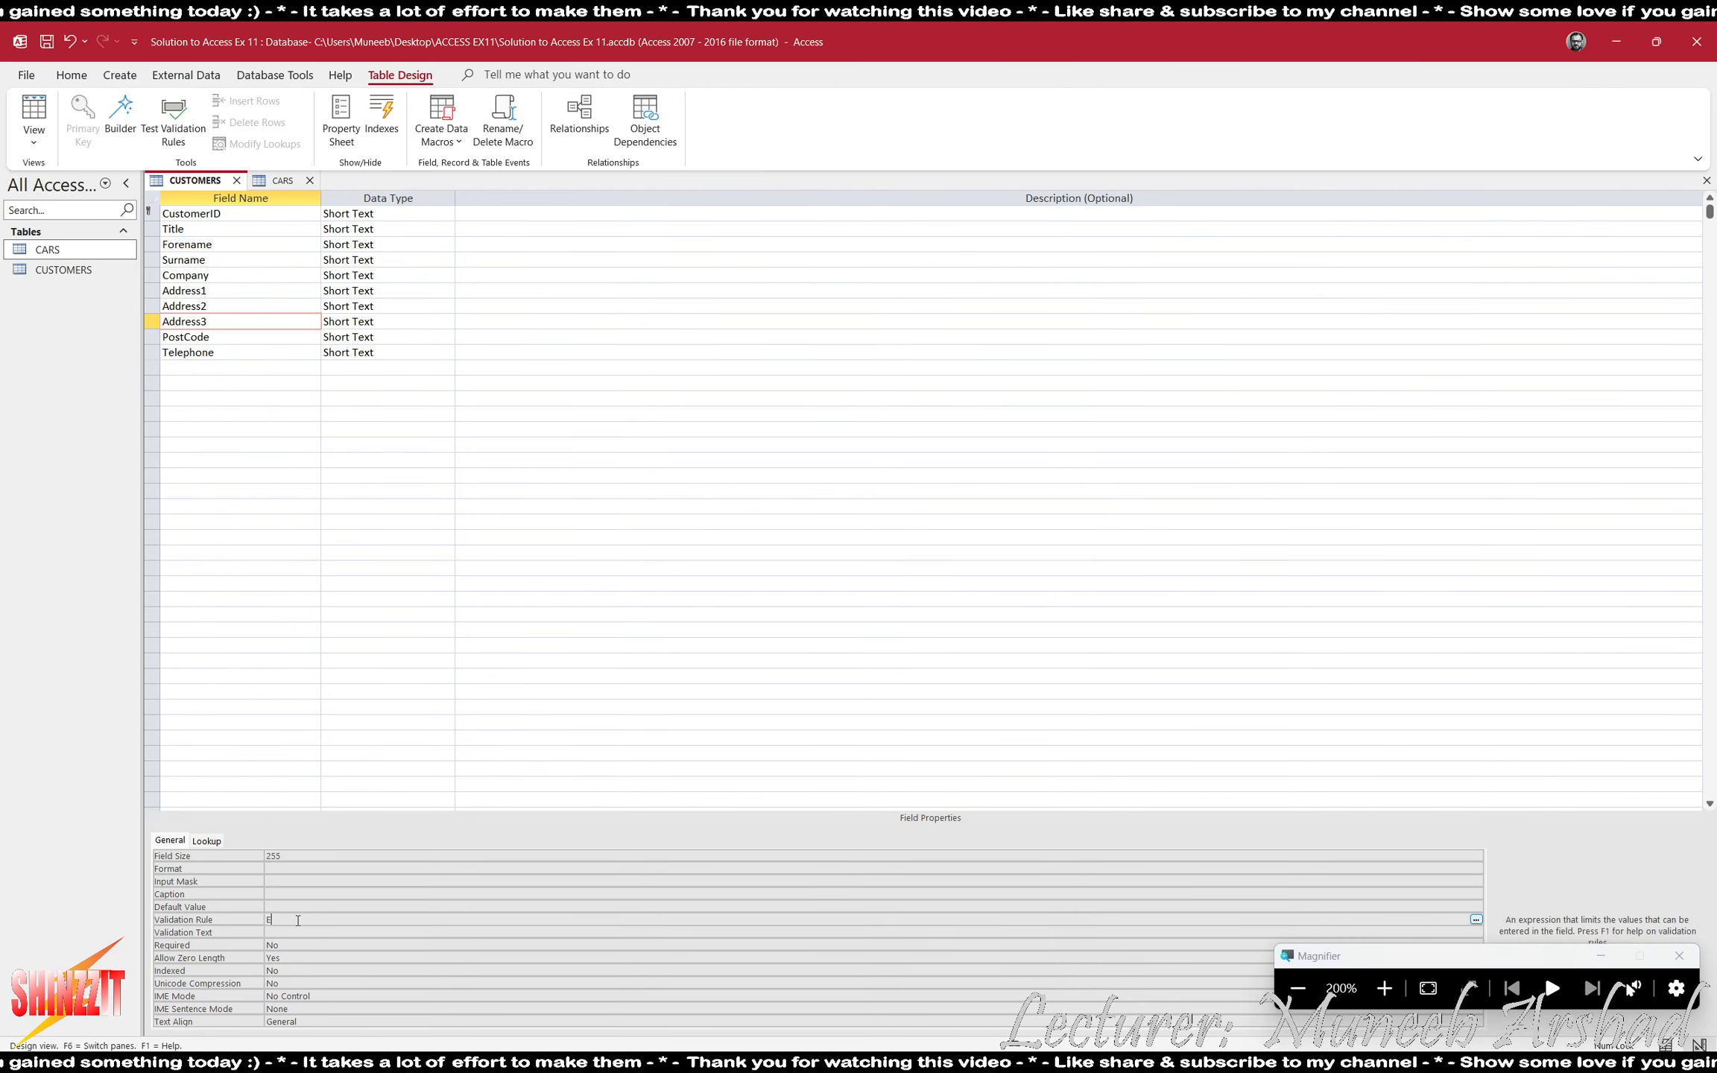
type("ssex")
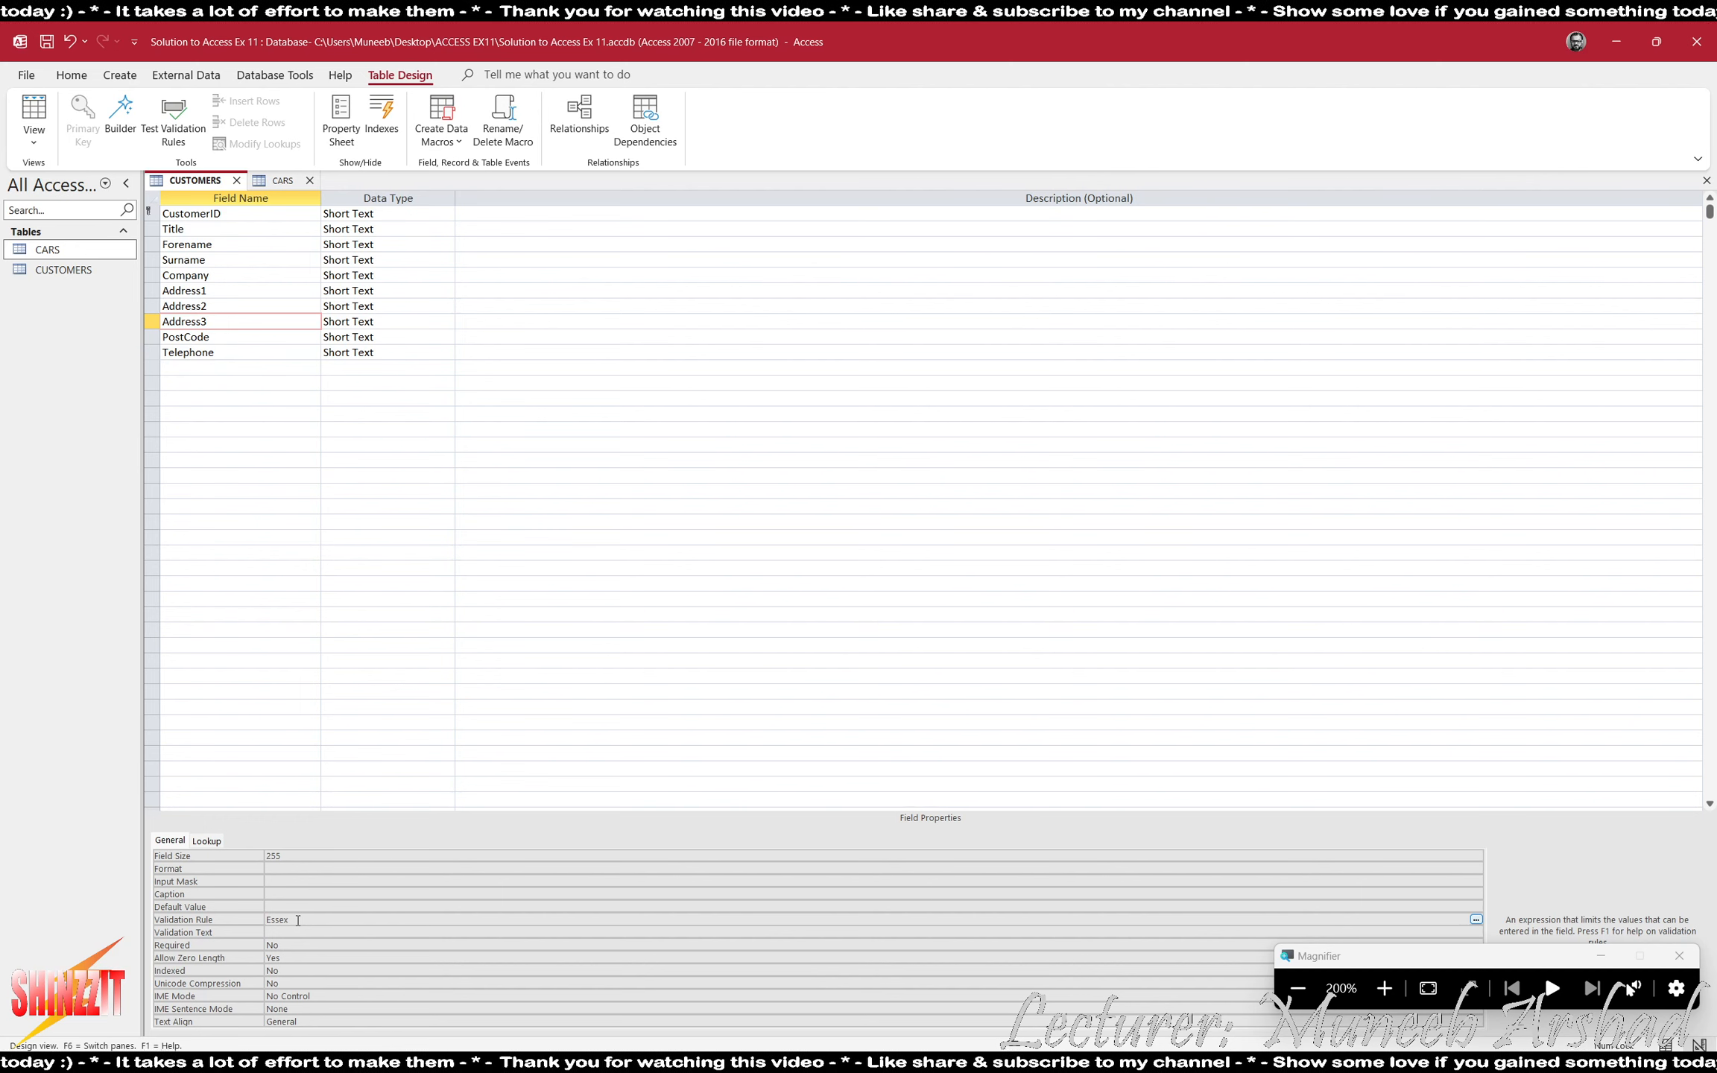
type(" or S")
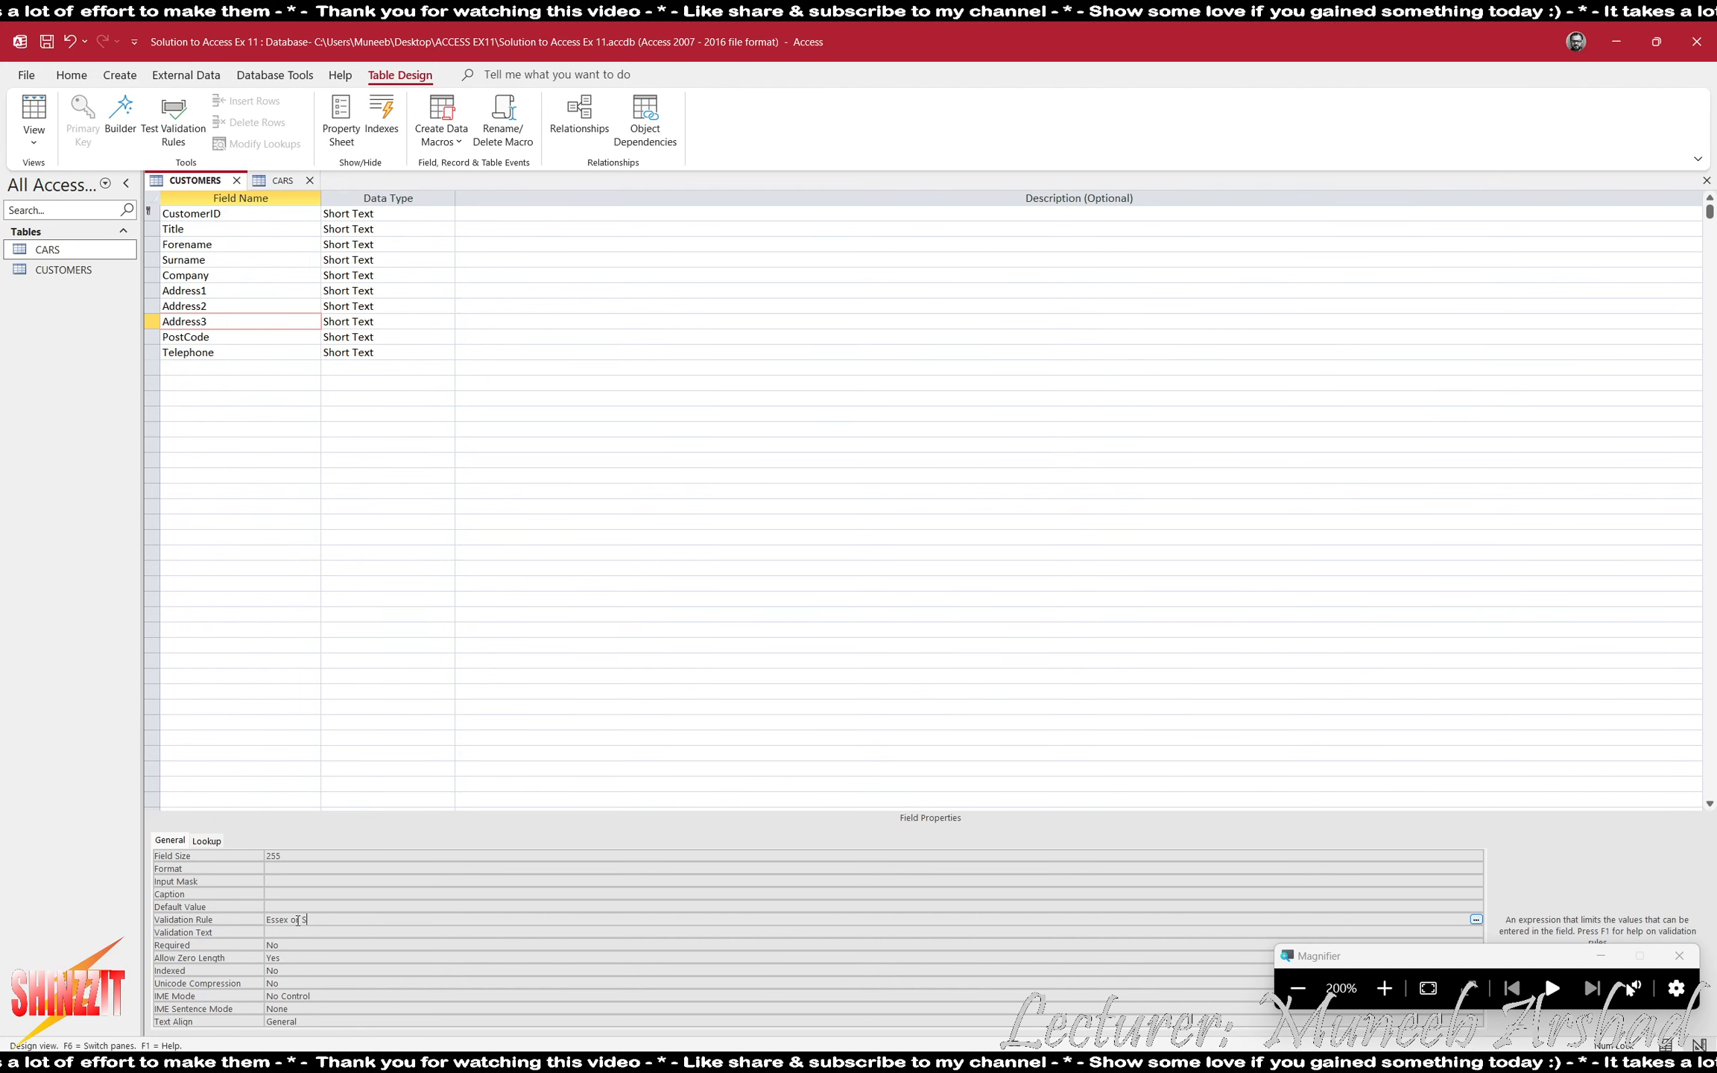
type("uffolk ")
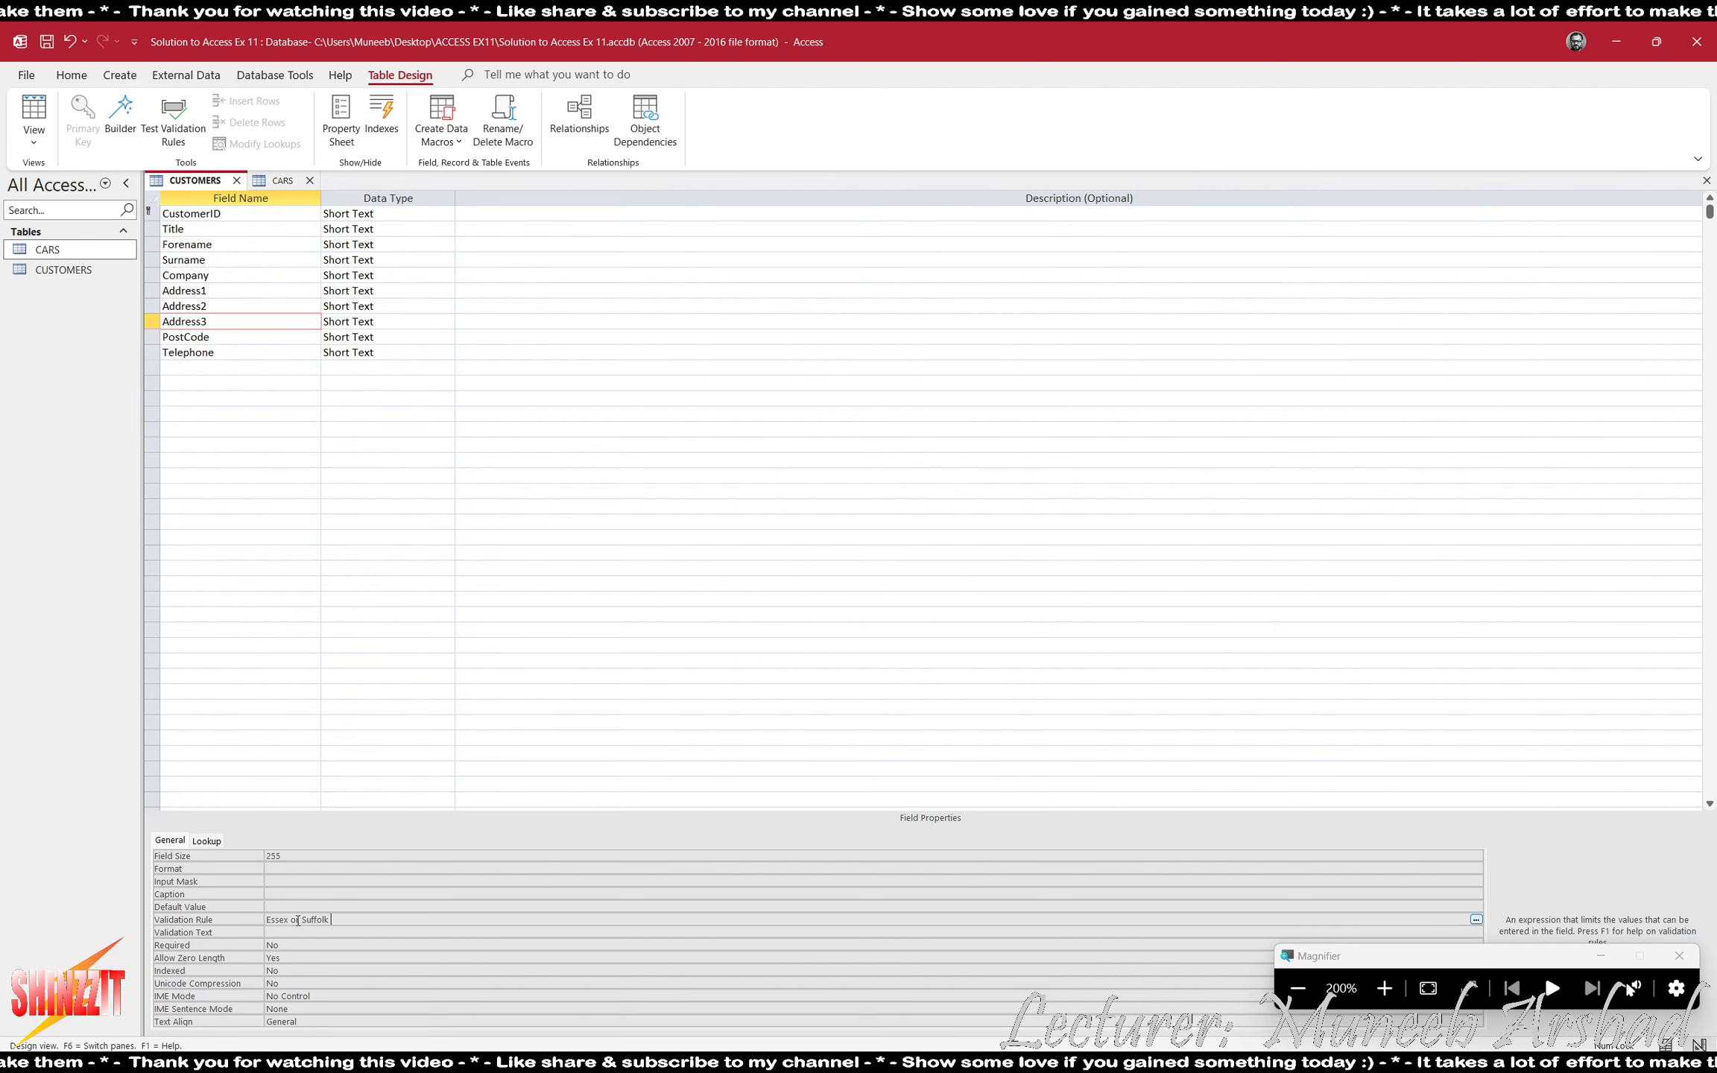
type("or Cam")
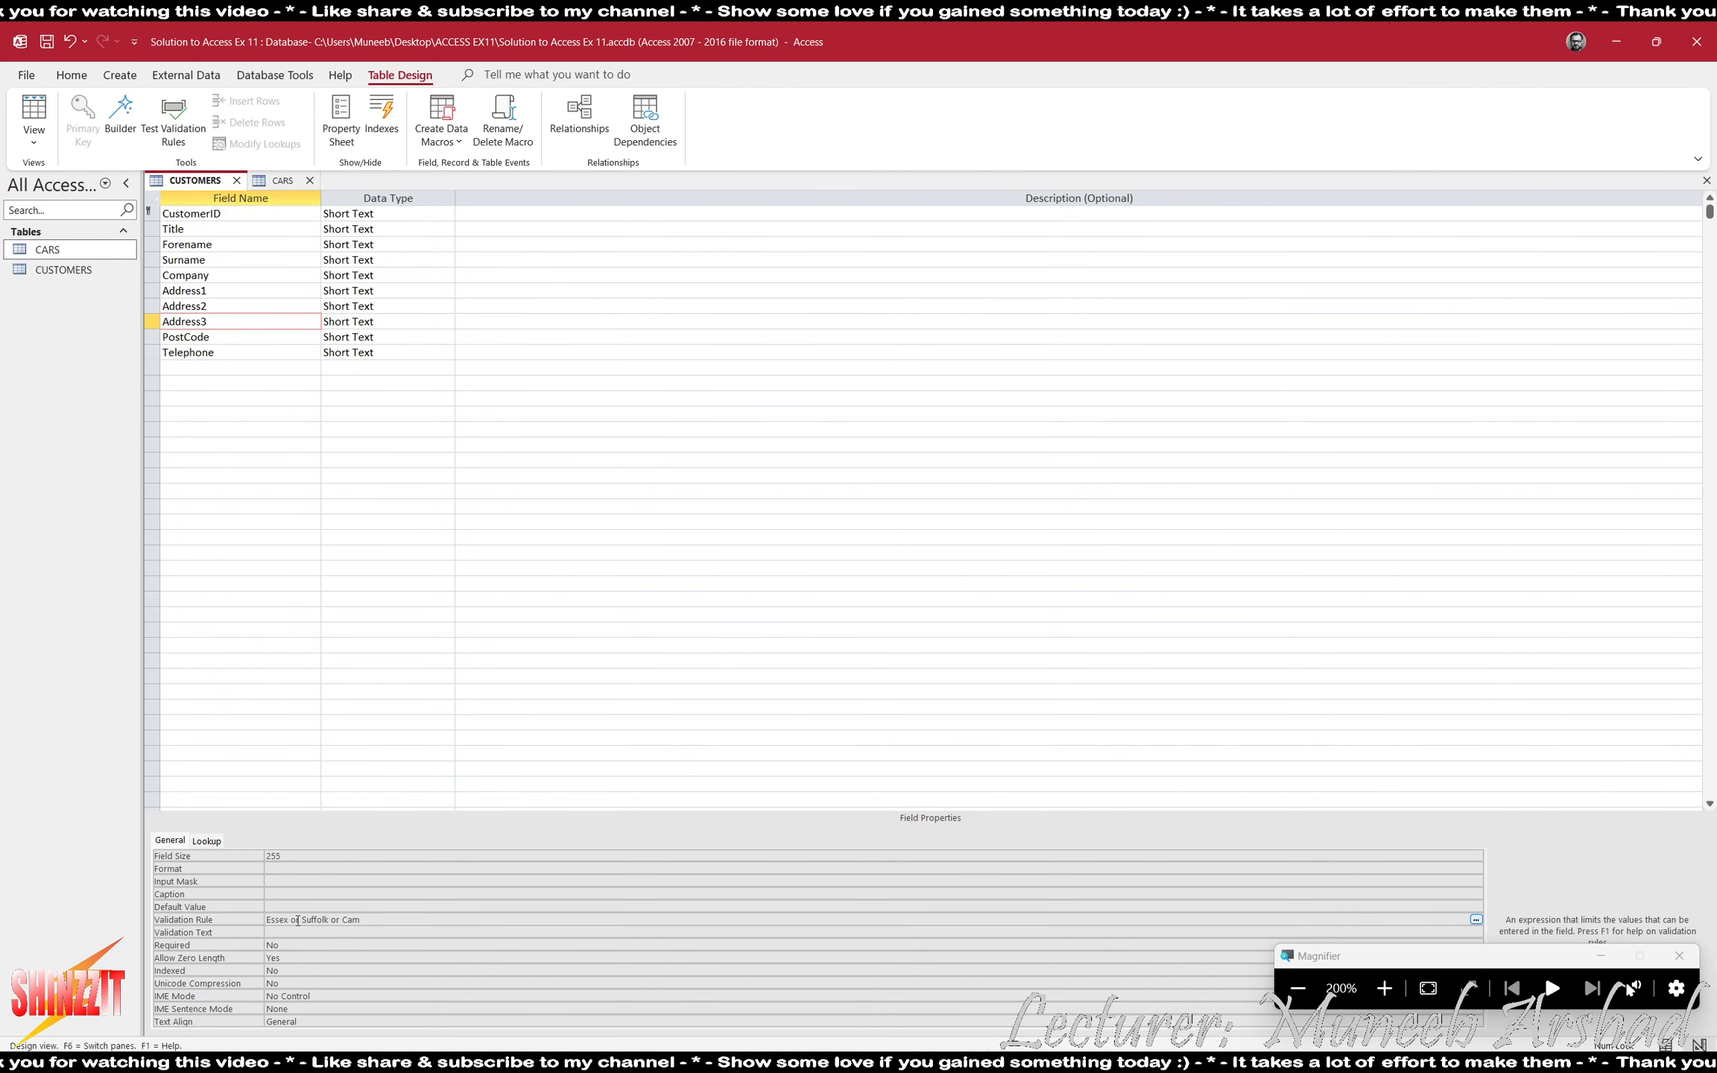
type("bri")
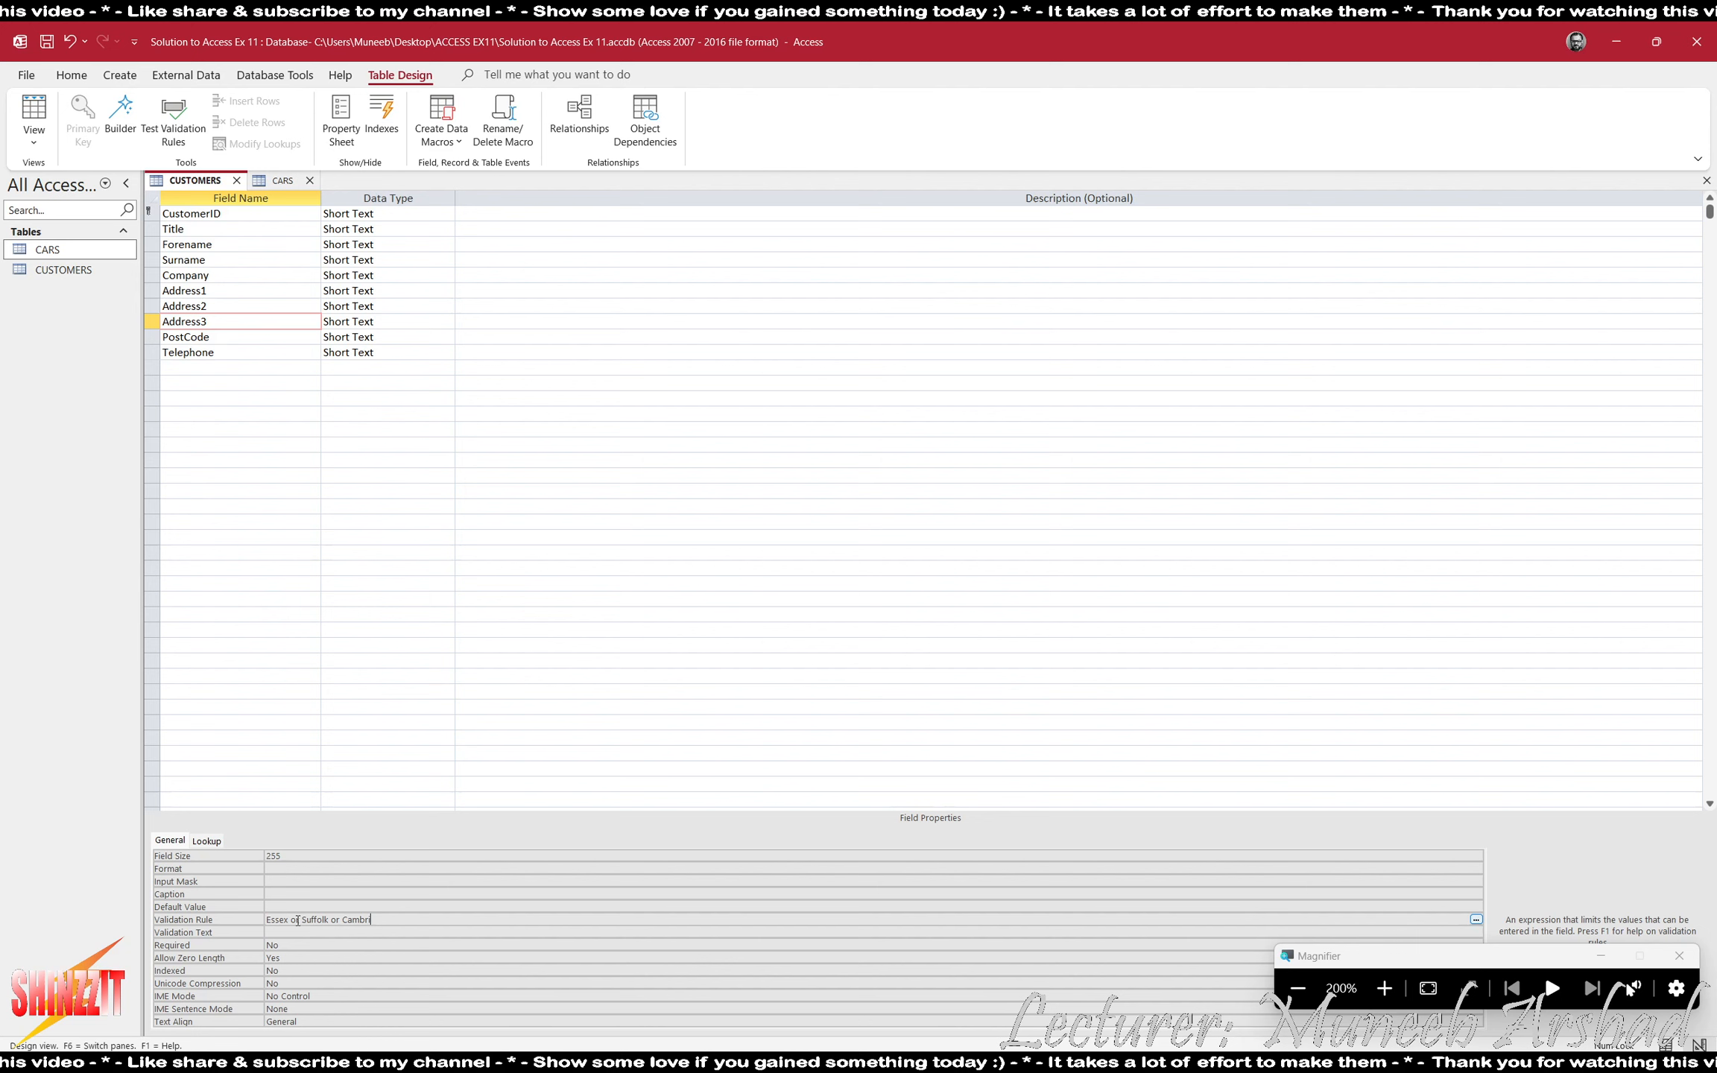
type("dgeshire")
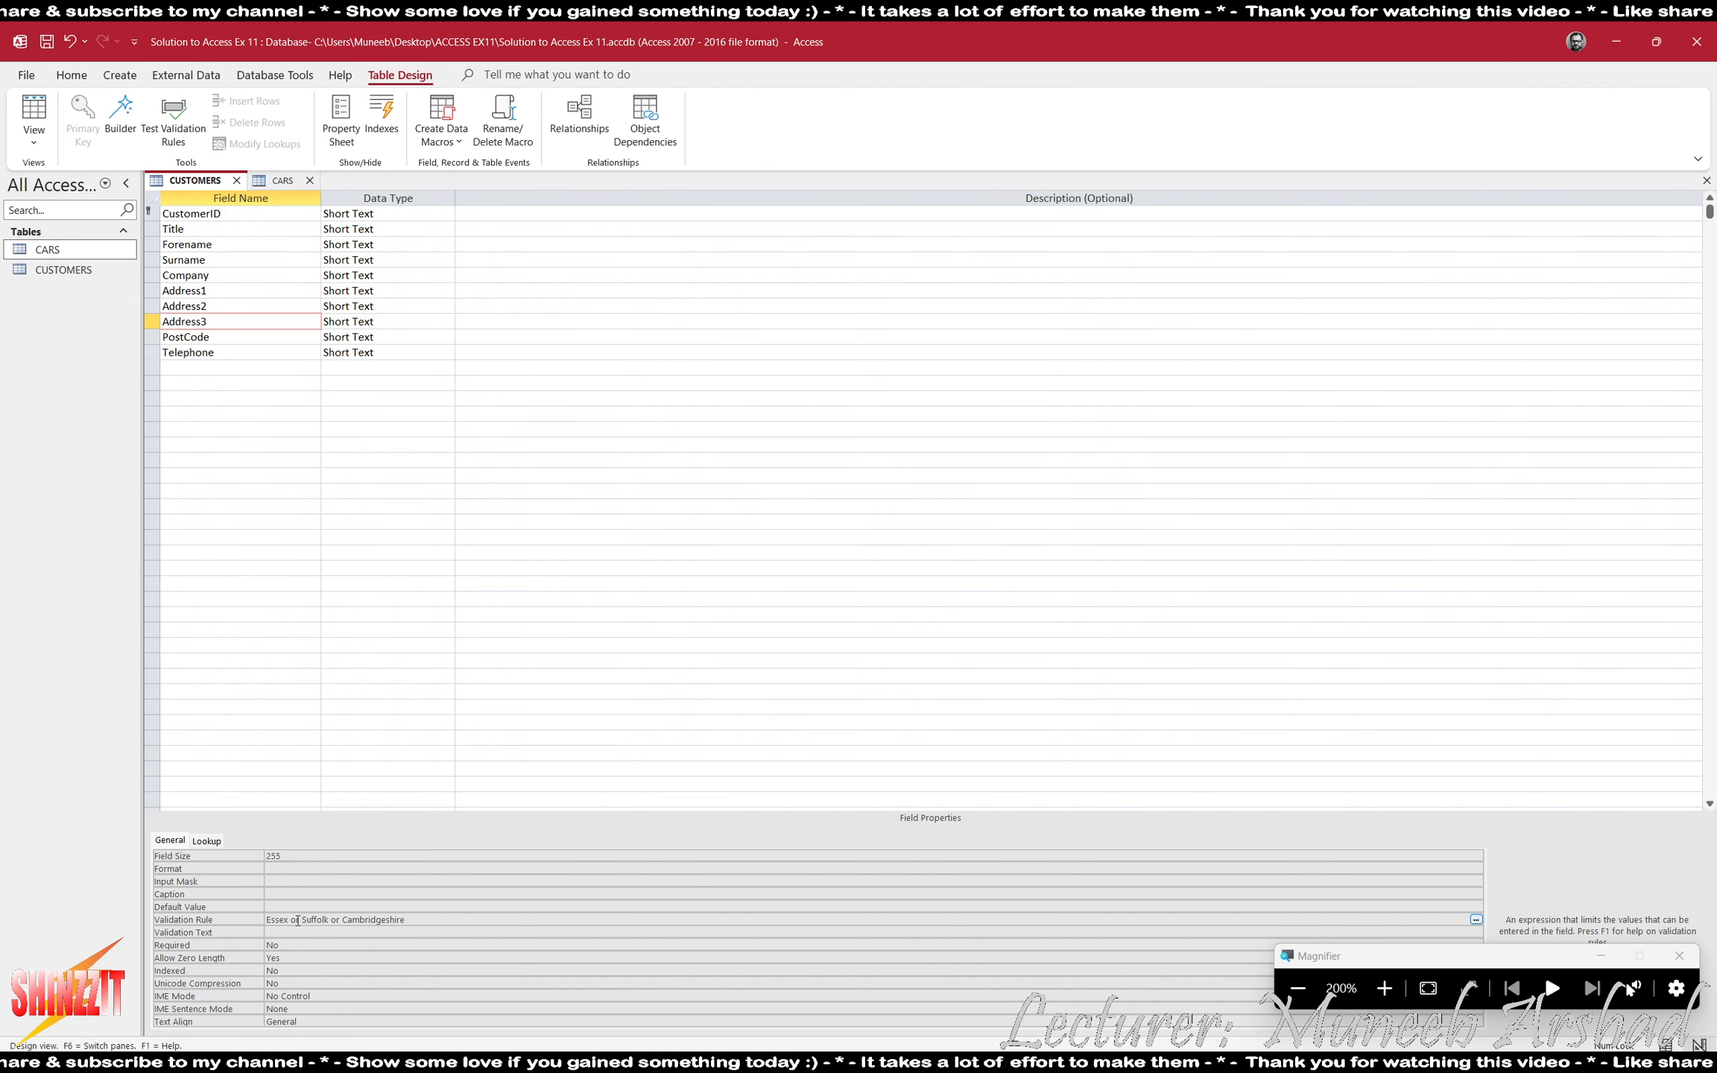
key("Return")
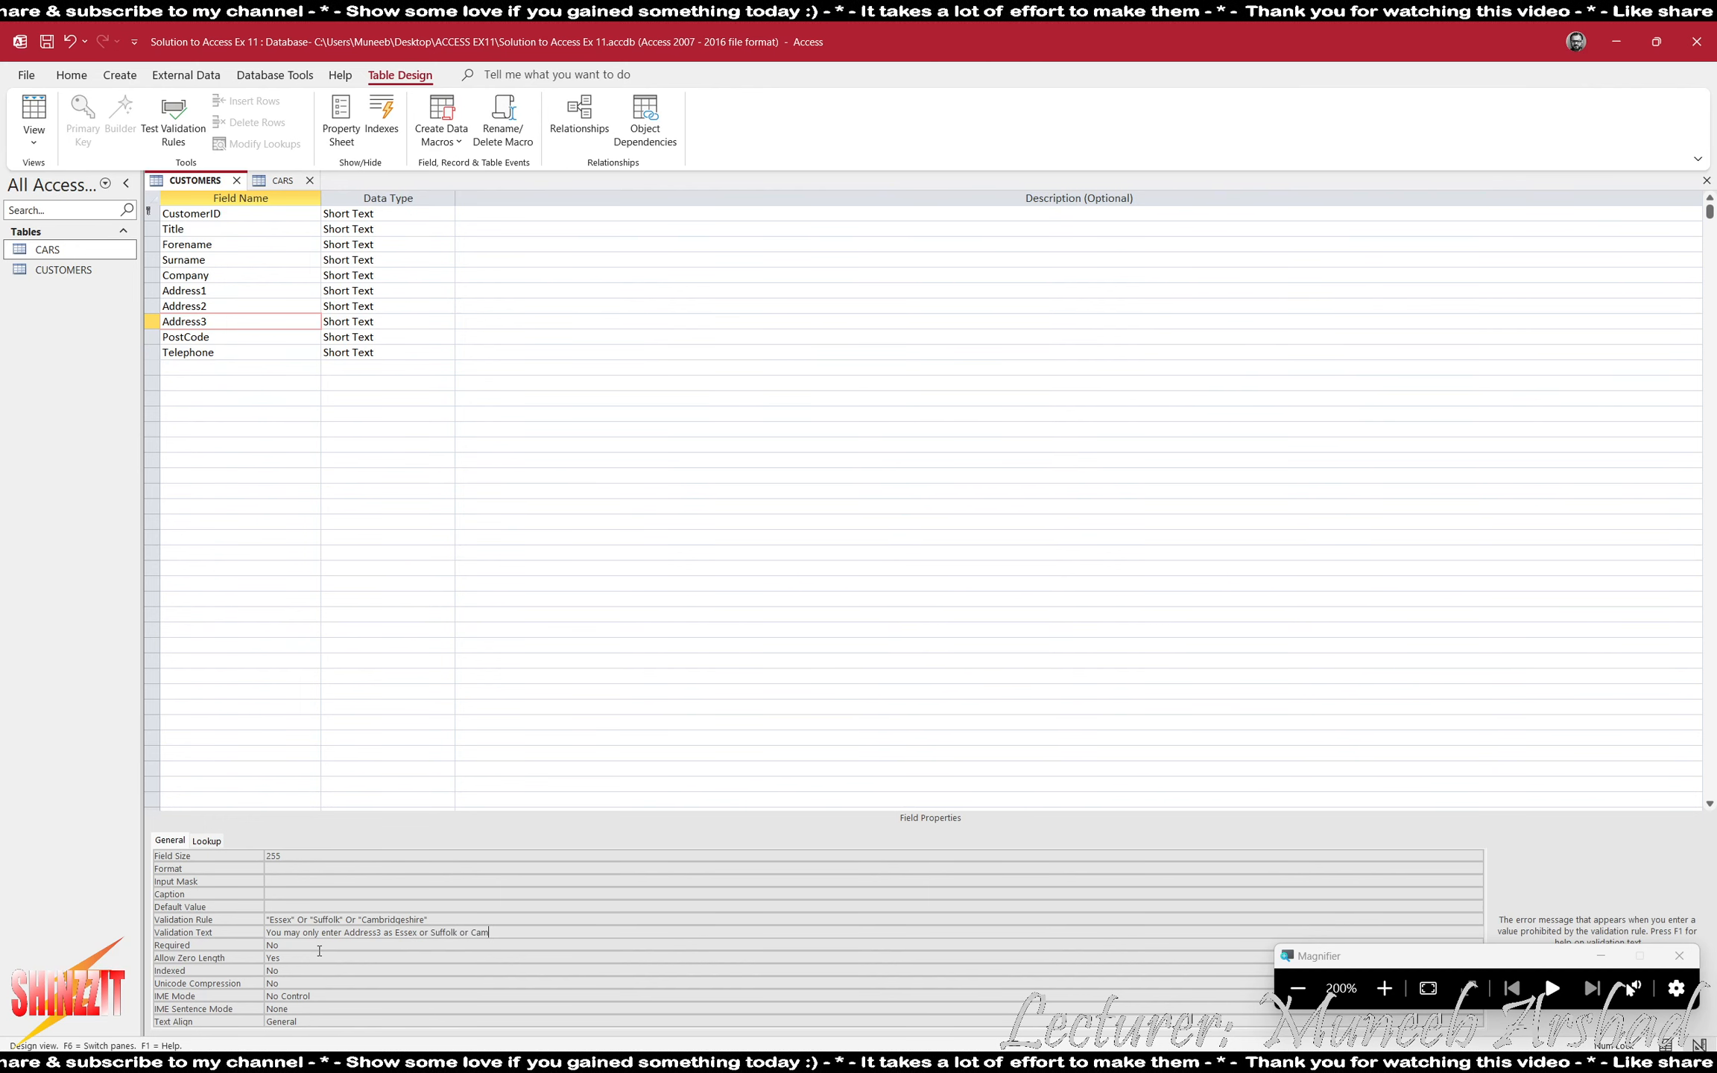
- Set Address3's validation text to "You may only enter Address3 as Essex or Suffolk or Cambridgeshire"
type("geshire")
key("Return")
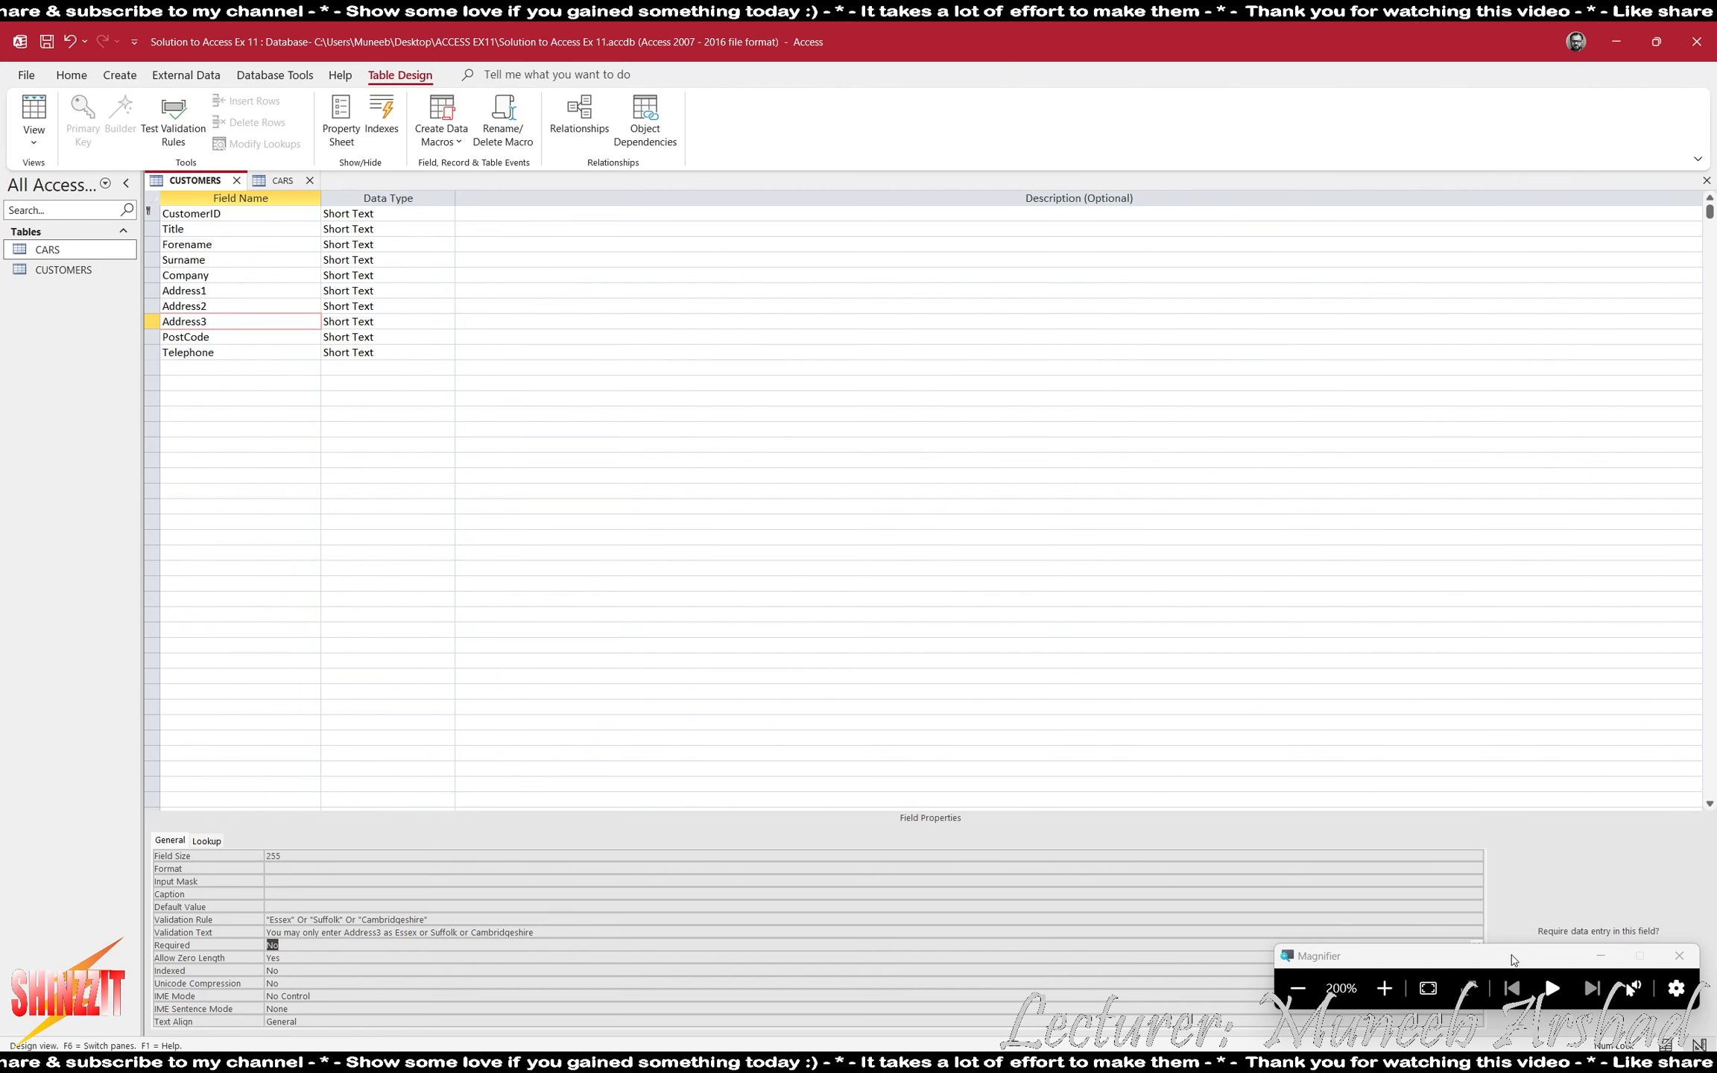
- Switch to ACCESS EX11.pdf and review the remaining garage requirements and the validation and evidence tasks
left_click(1297, 988)
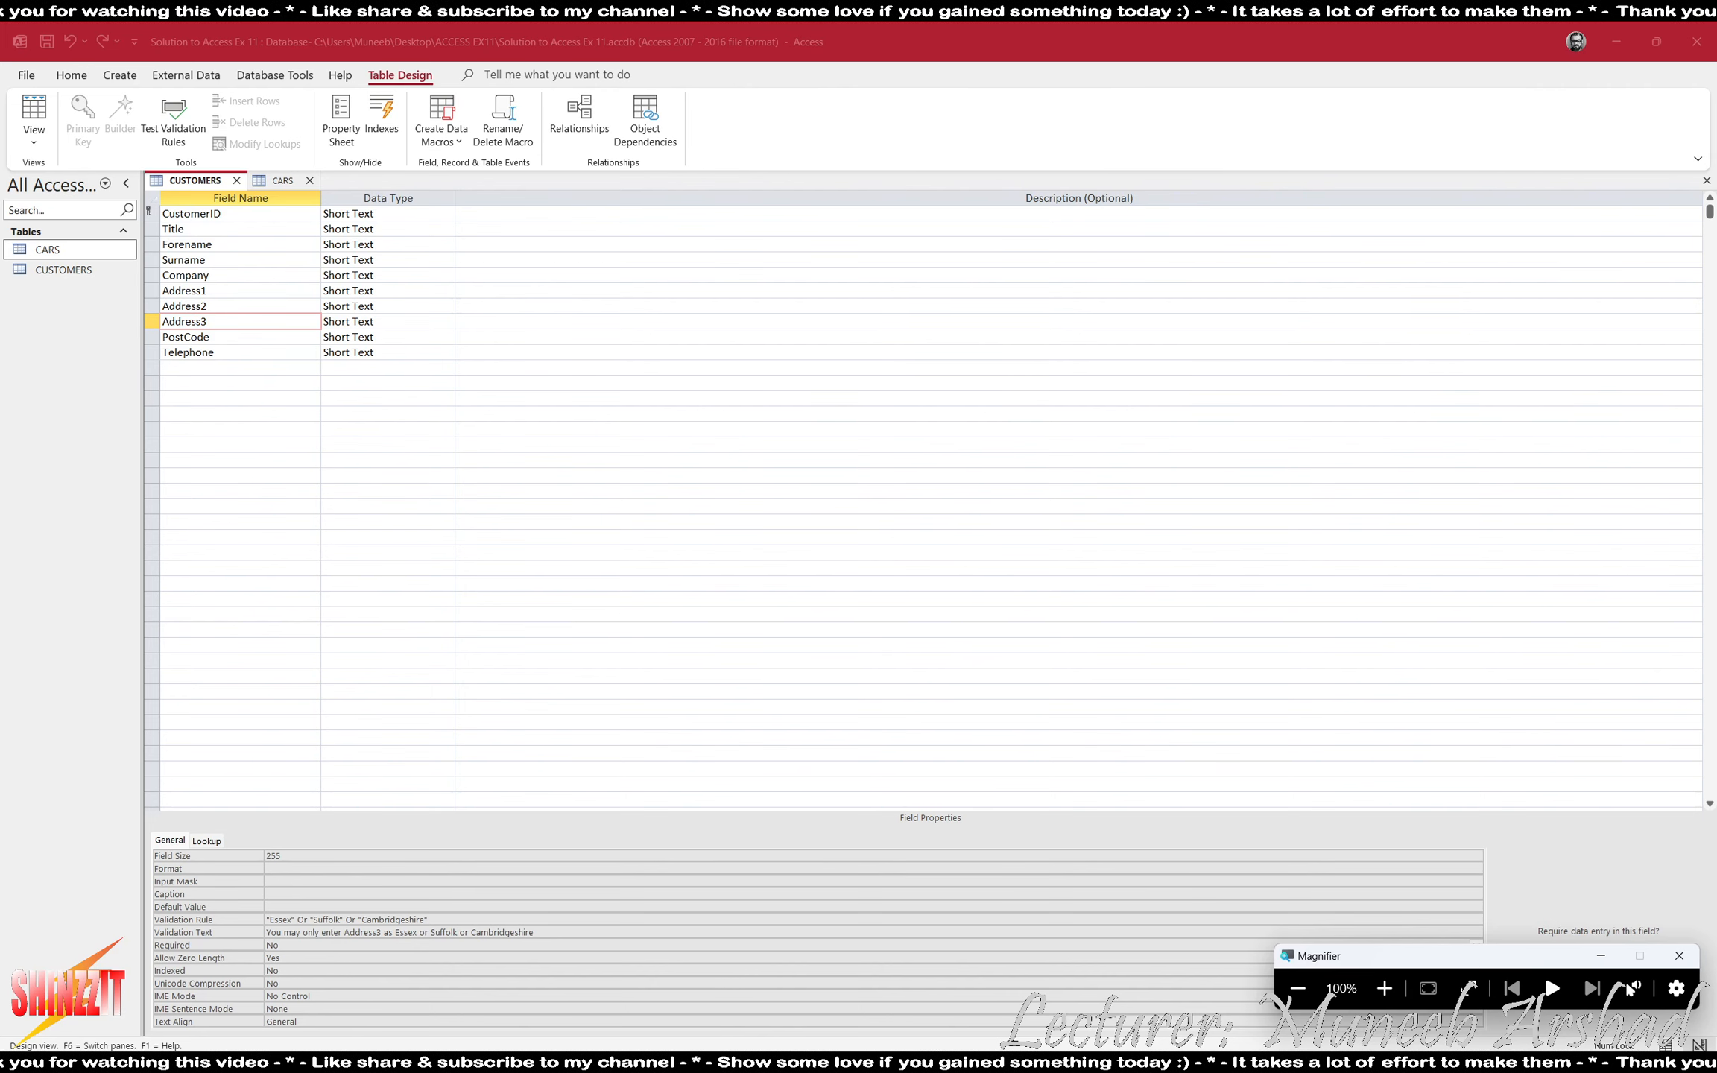
key("alt+Tab")
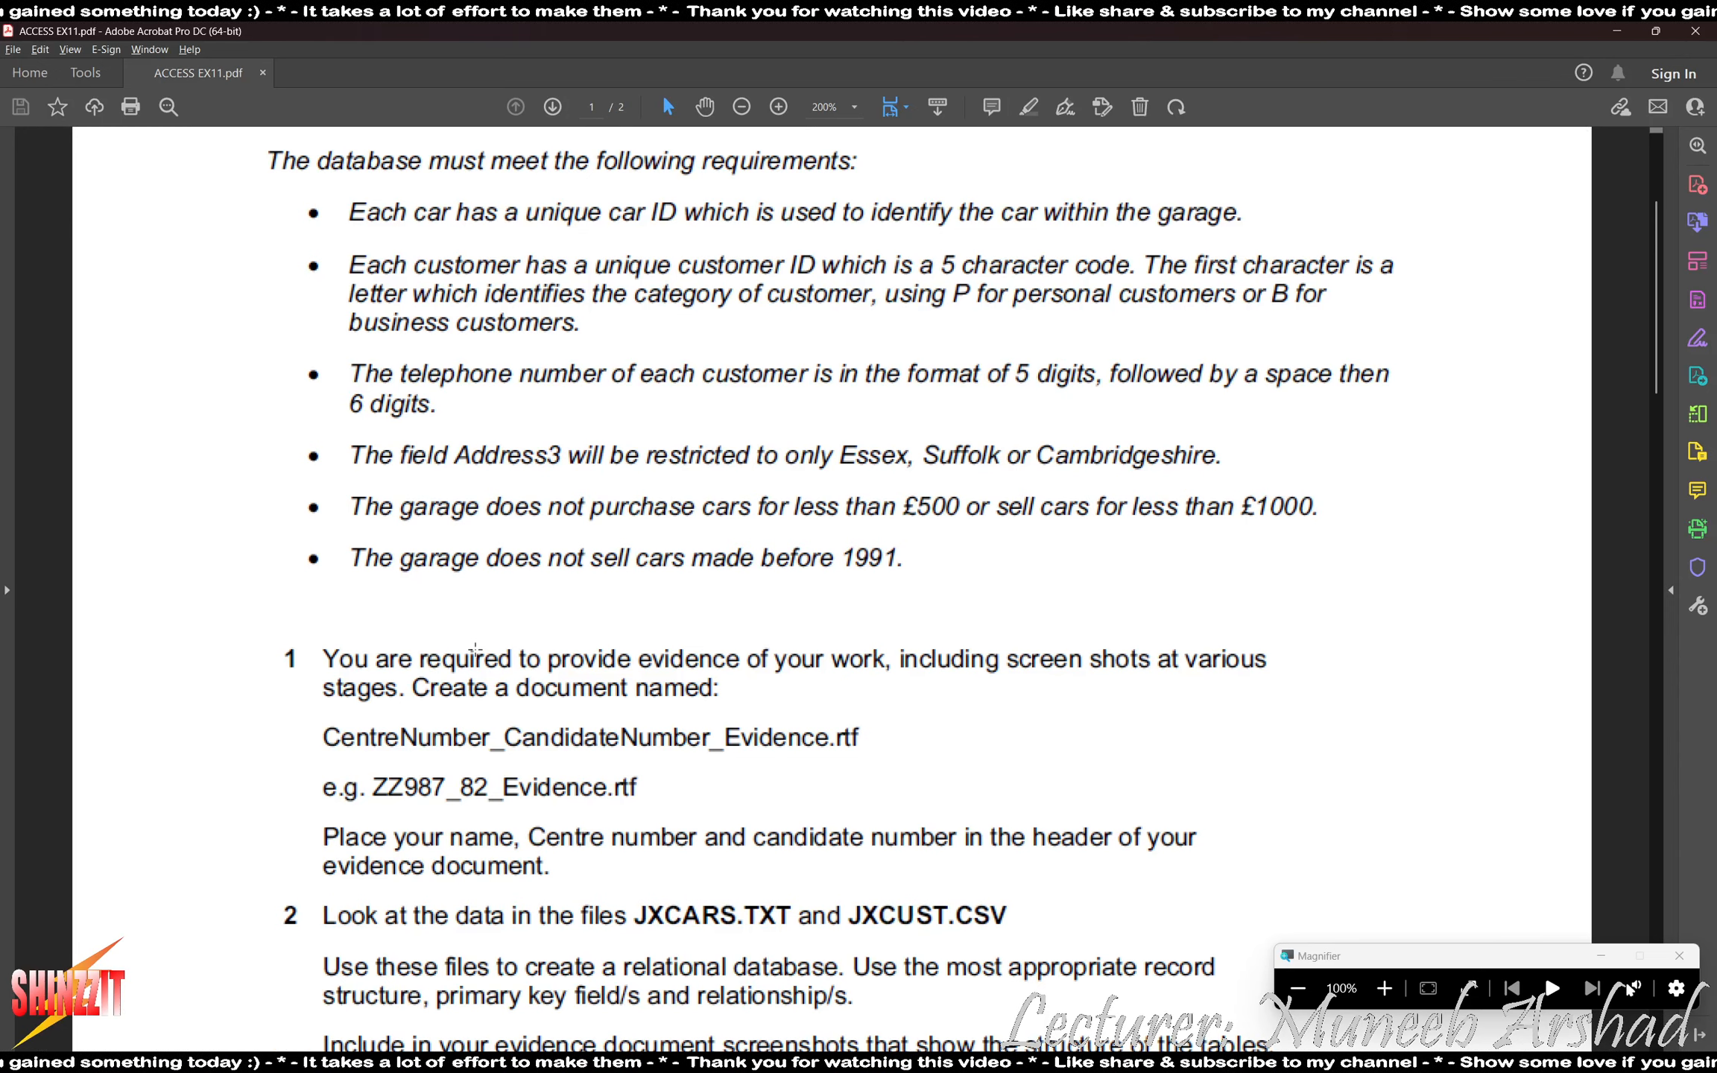
scroll(610, 677, "down", 5)
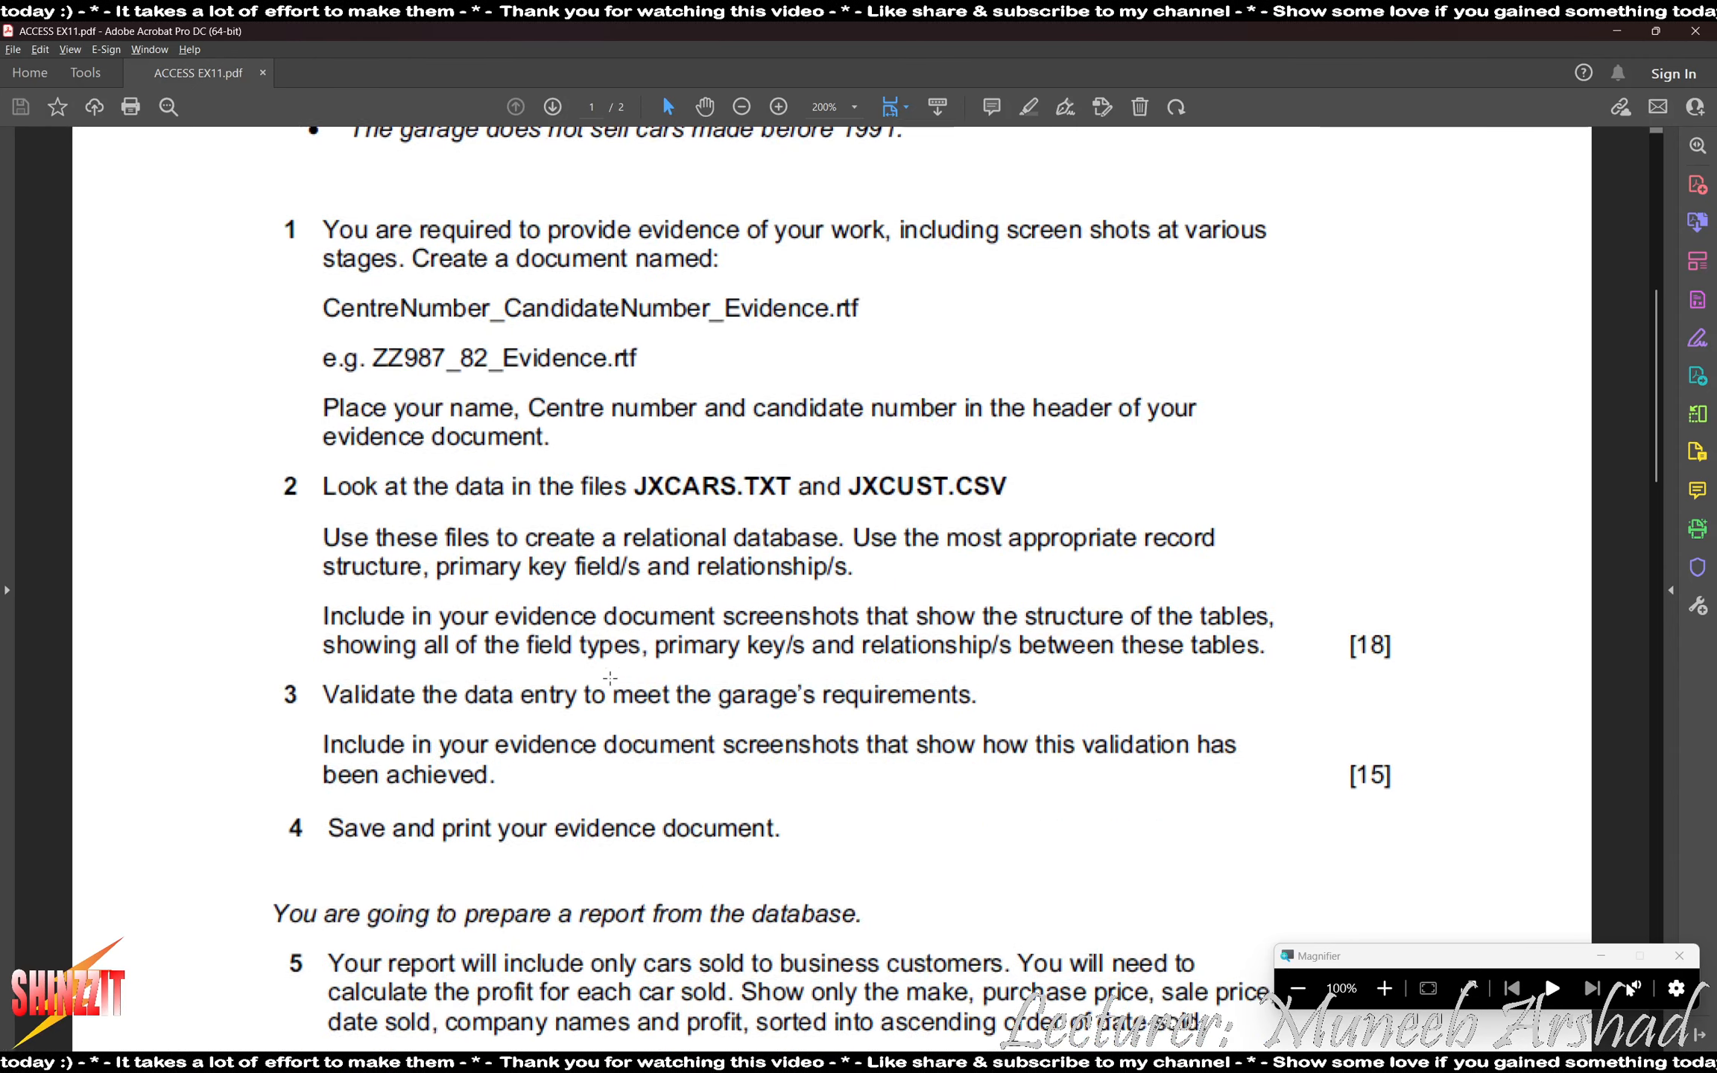
scroll(610, 676, "down", 2)
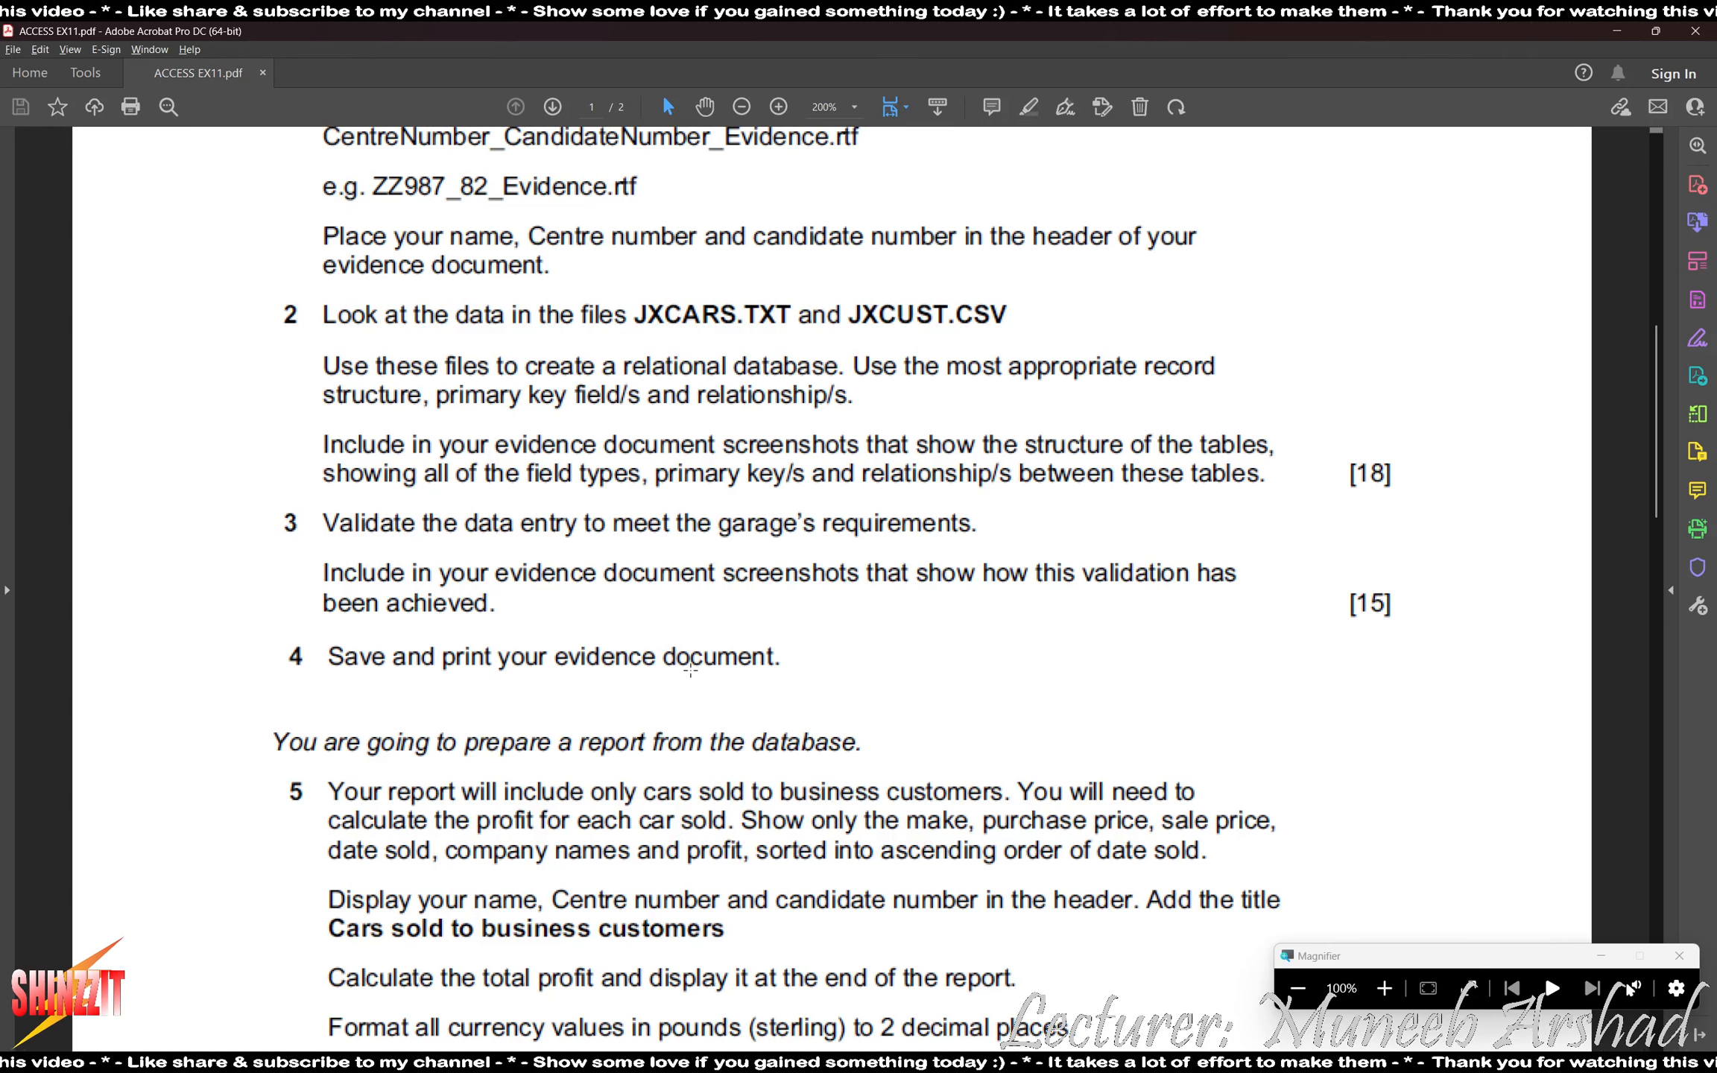
scroll(789, 503, "up", 4)
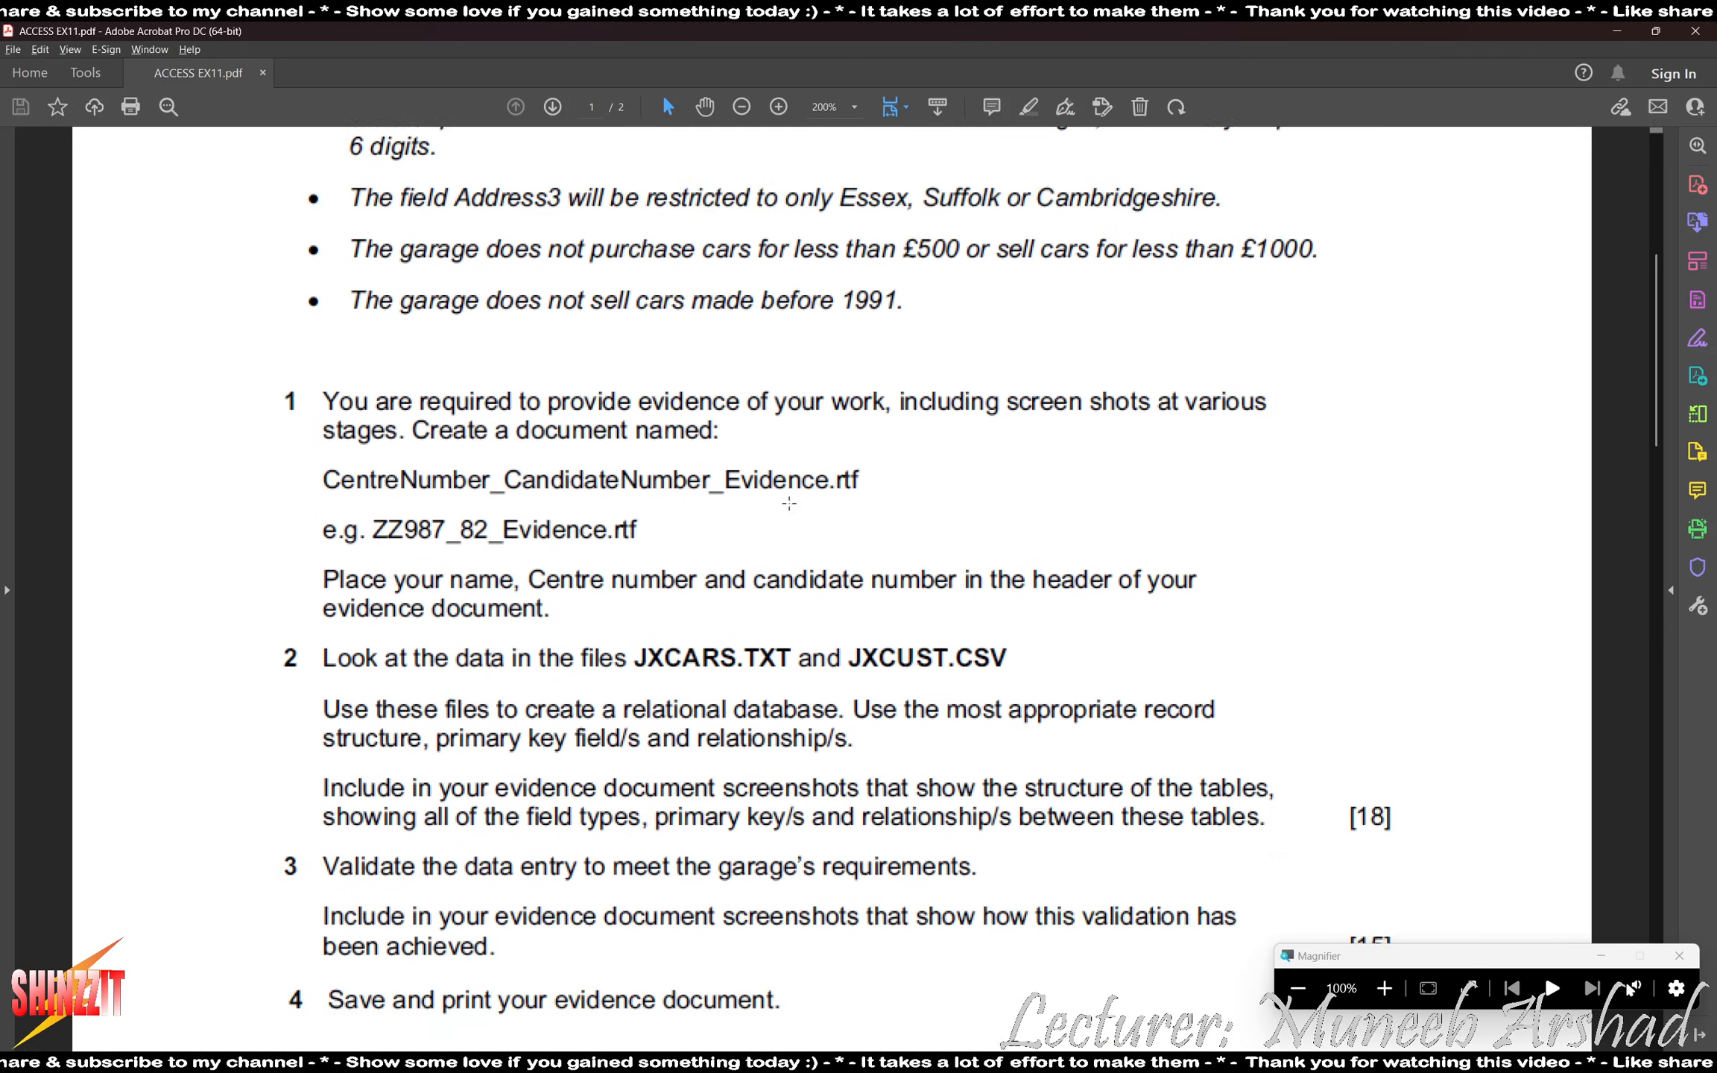
- Check the price requirement in ACCESS EX11.pdf and set PurchasePrice's validation rule in the CARS table to >=500
scroll(789, 503, "up", 2)
scroll(789, 485, "up", 1)
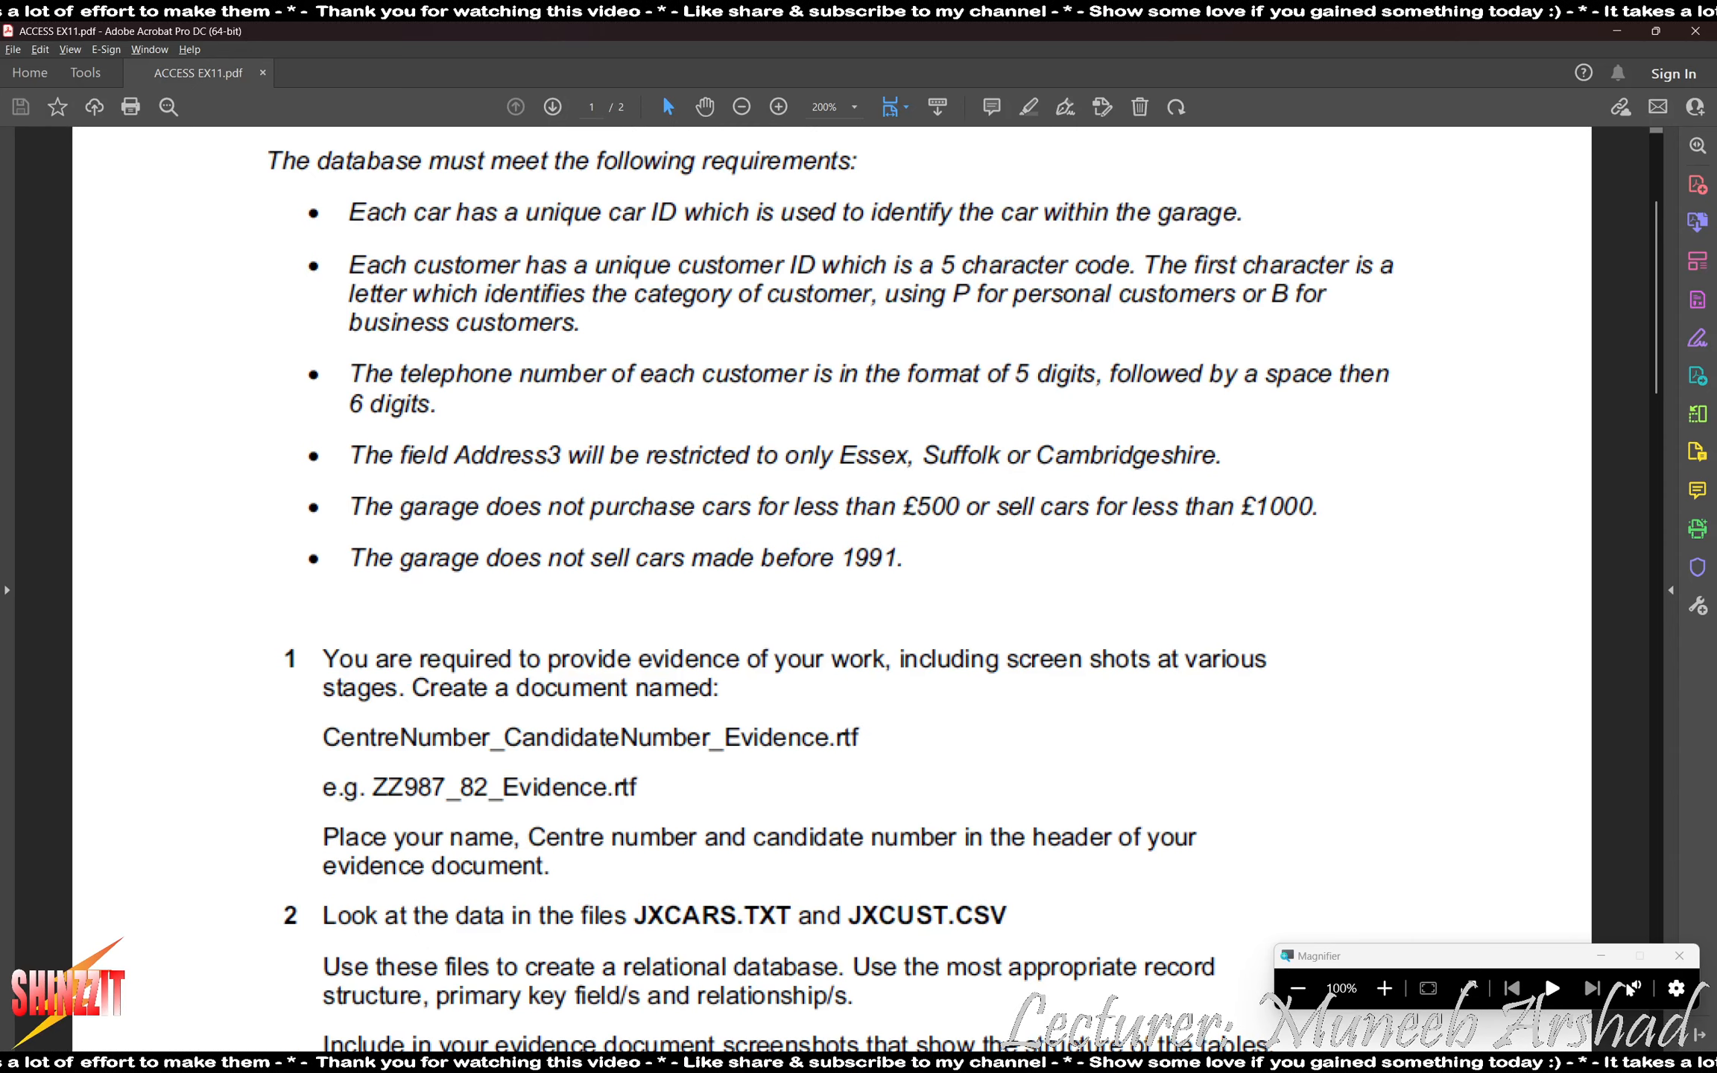
key("alt+Tab")
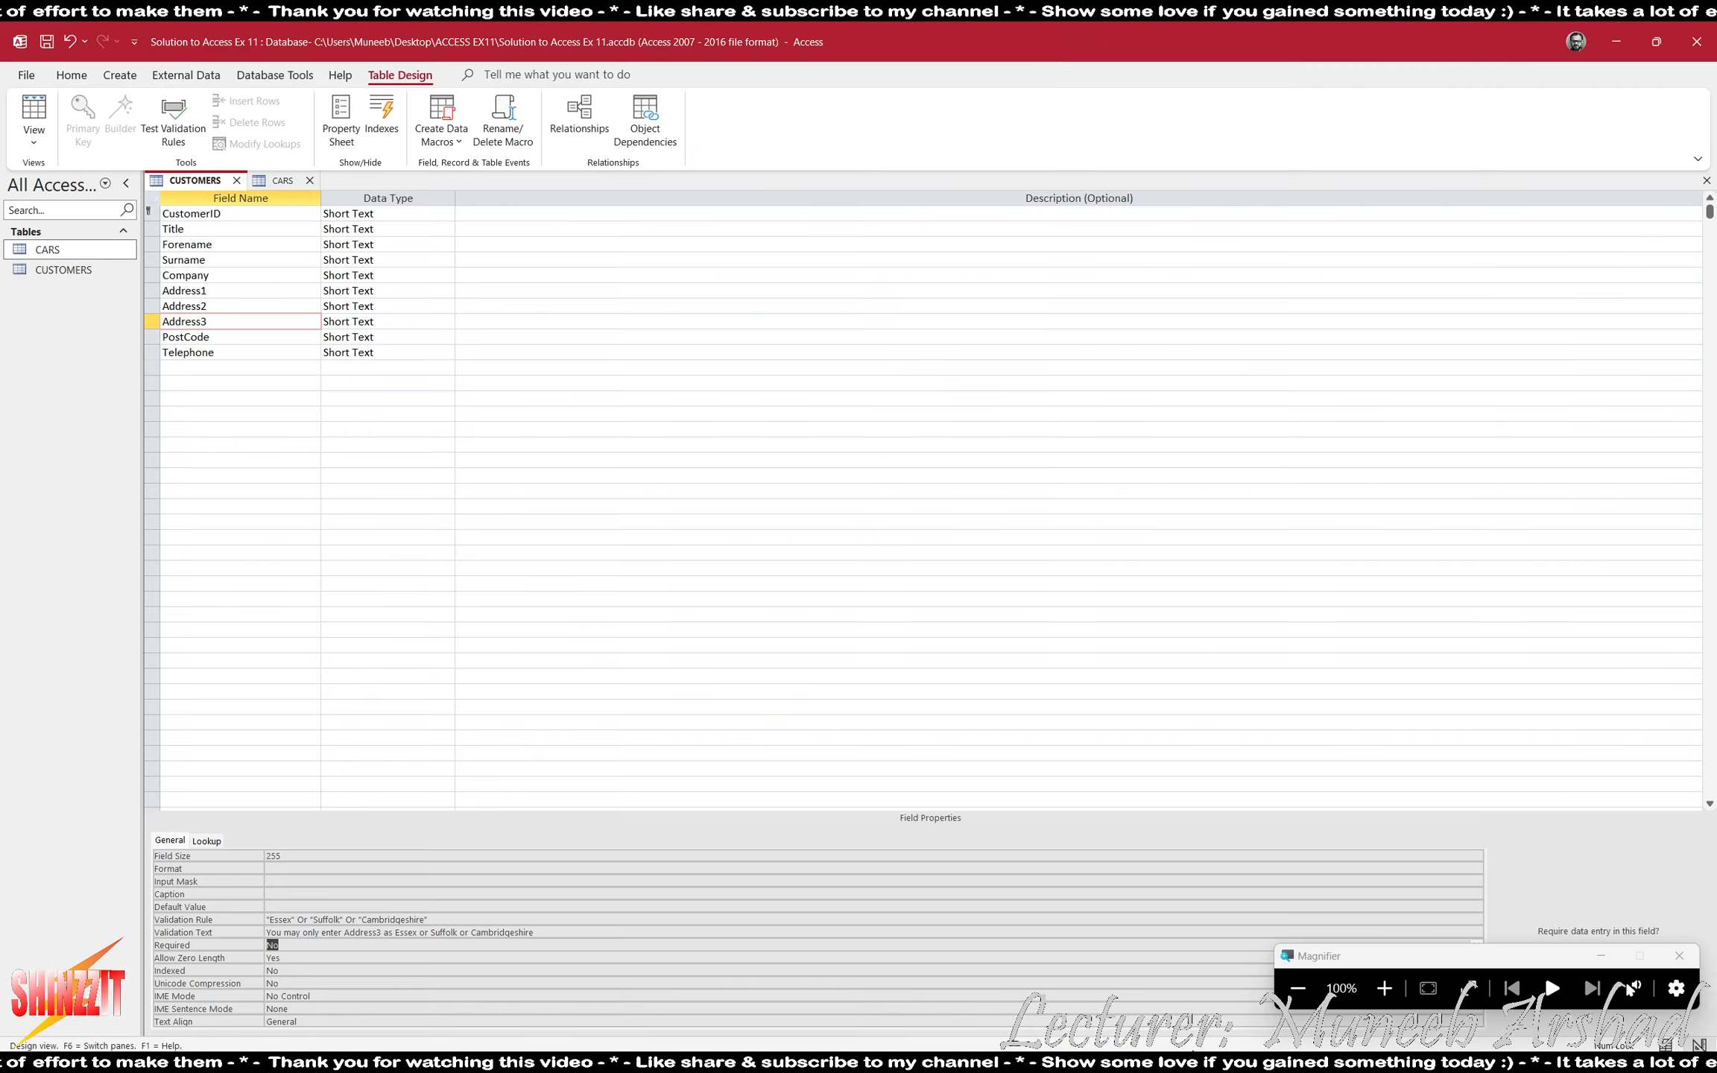
left_click(280, 179)
left_click(239, 461)
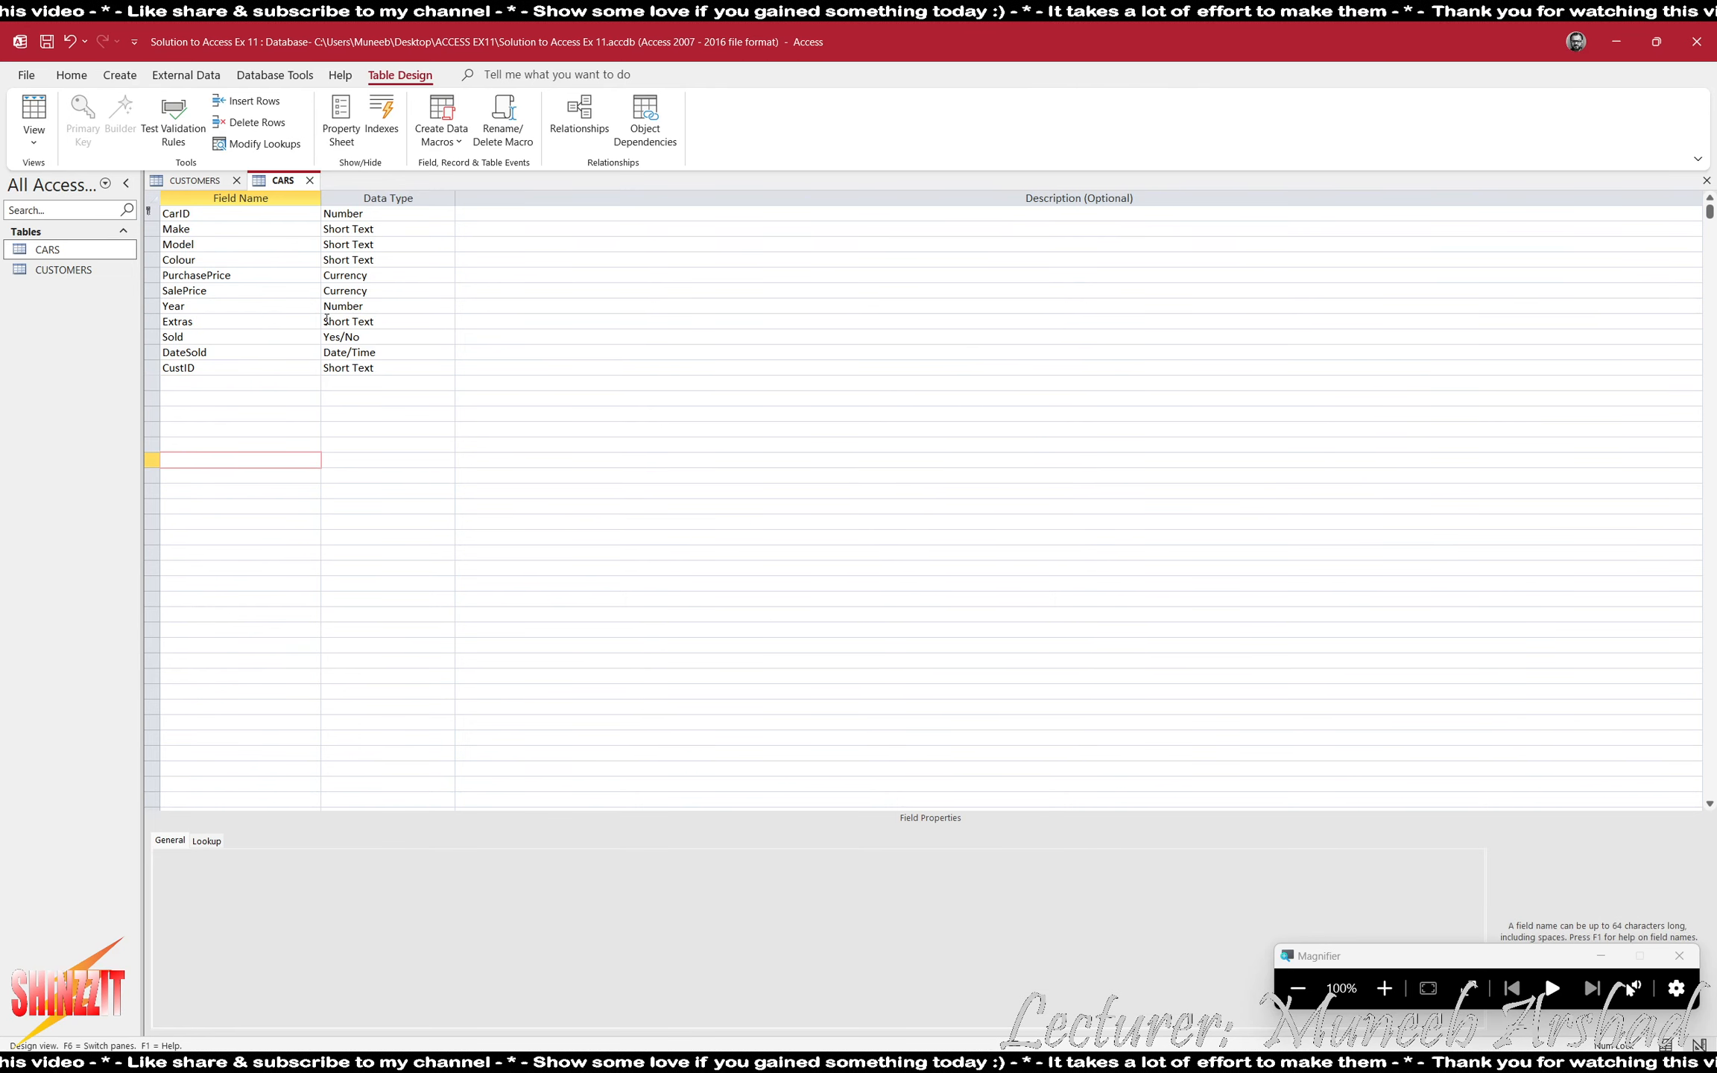
left_click(280, 275)
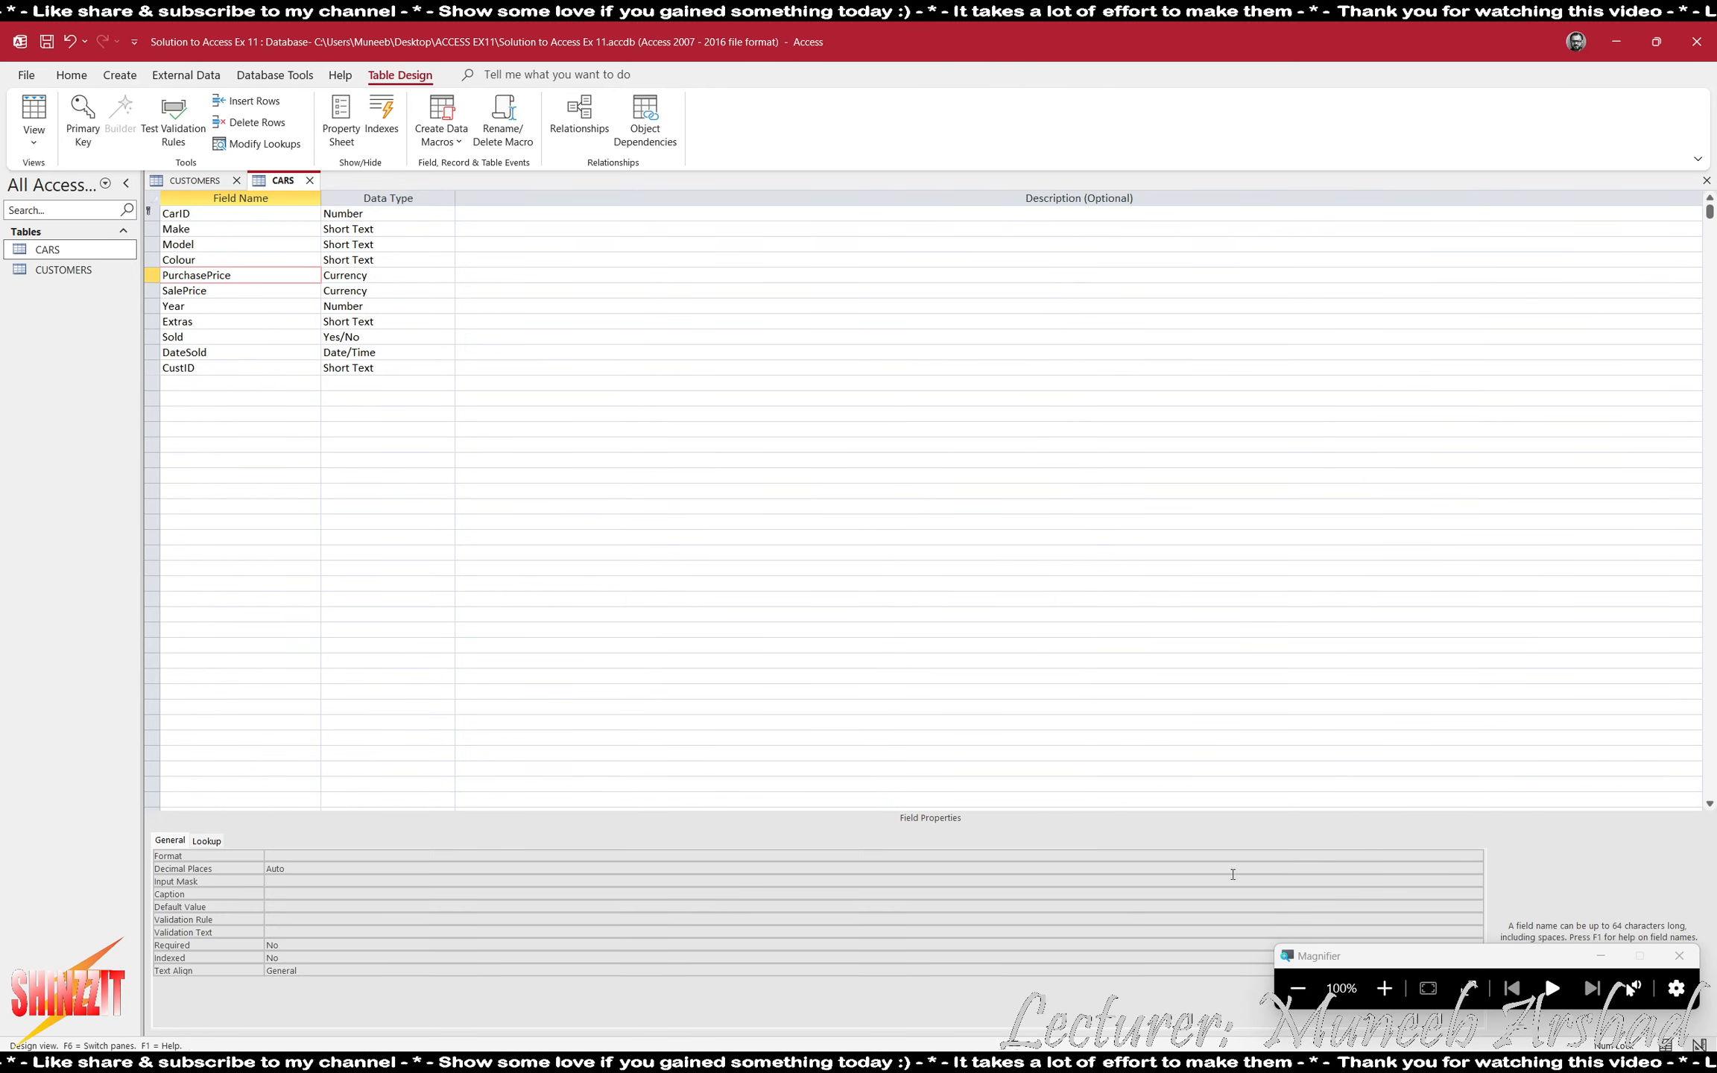
left_click(1383, 988)
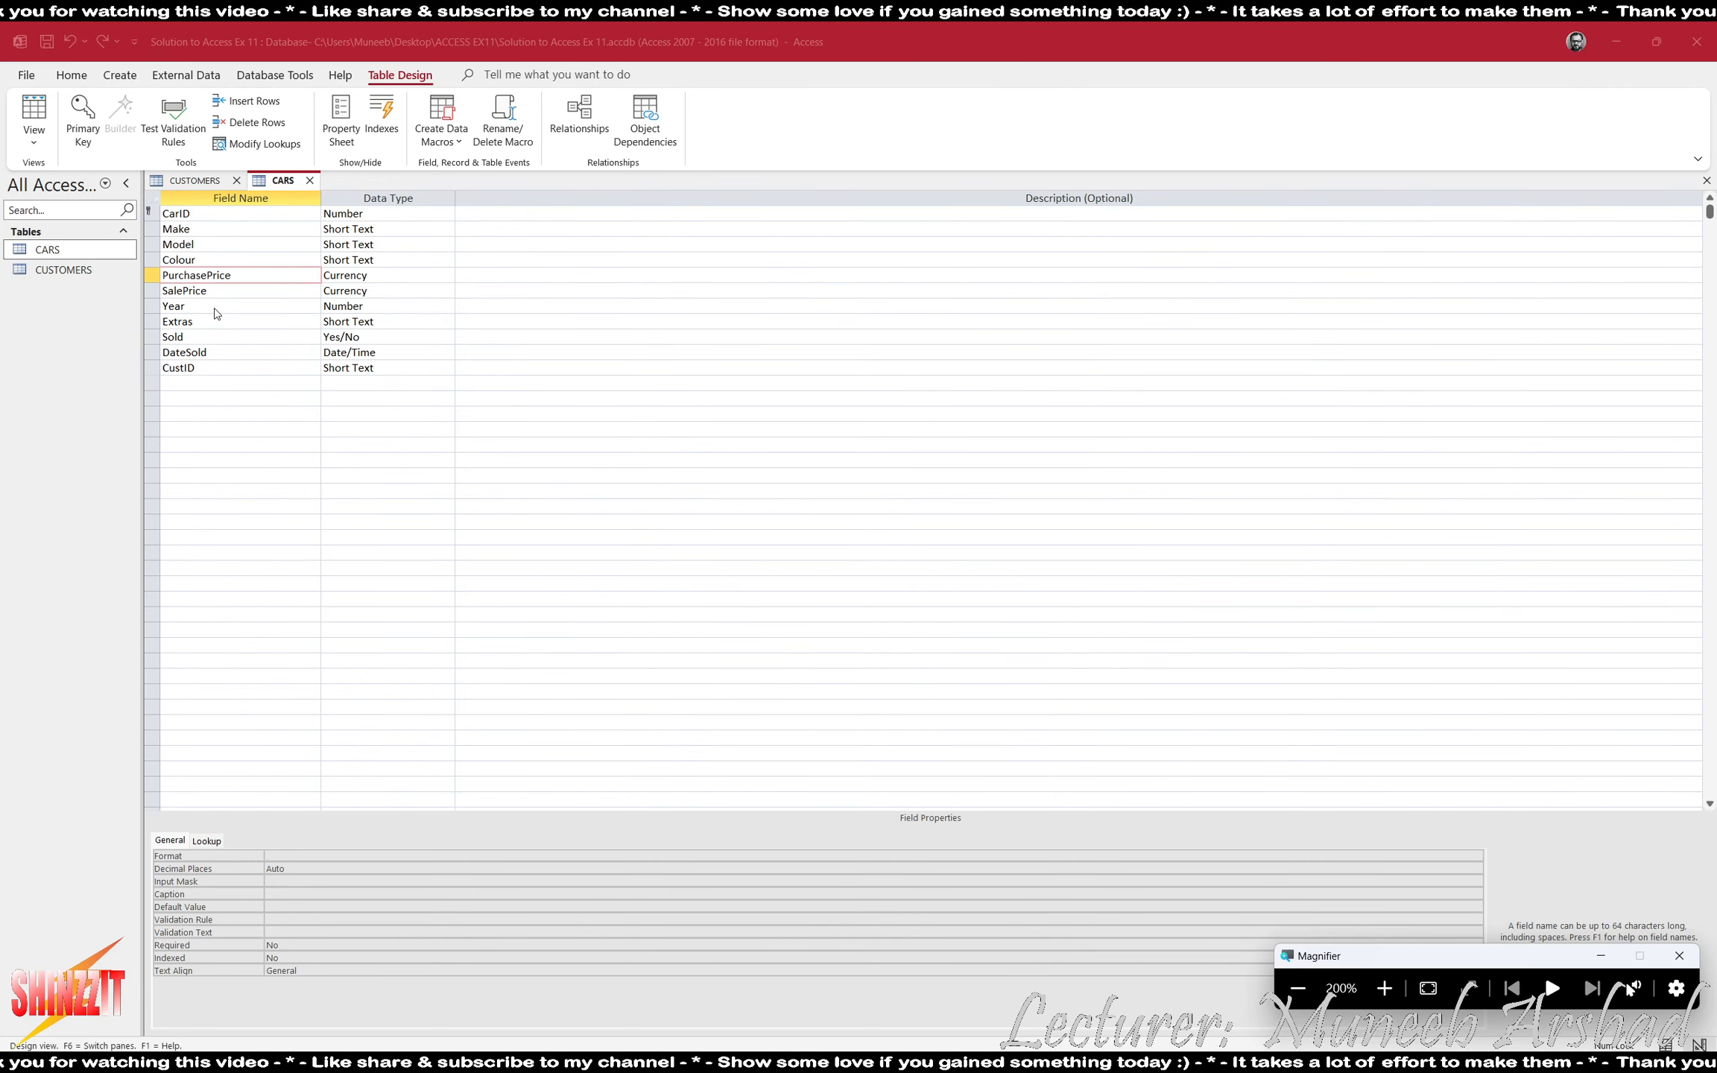
left_click(287, 918)
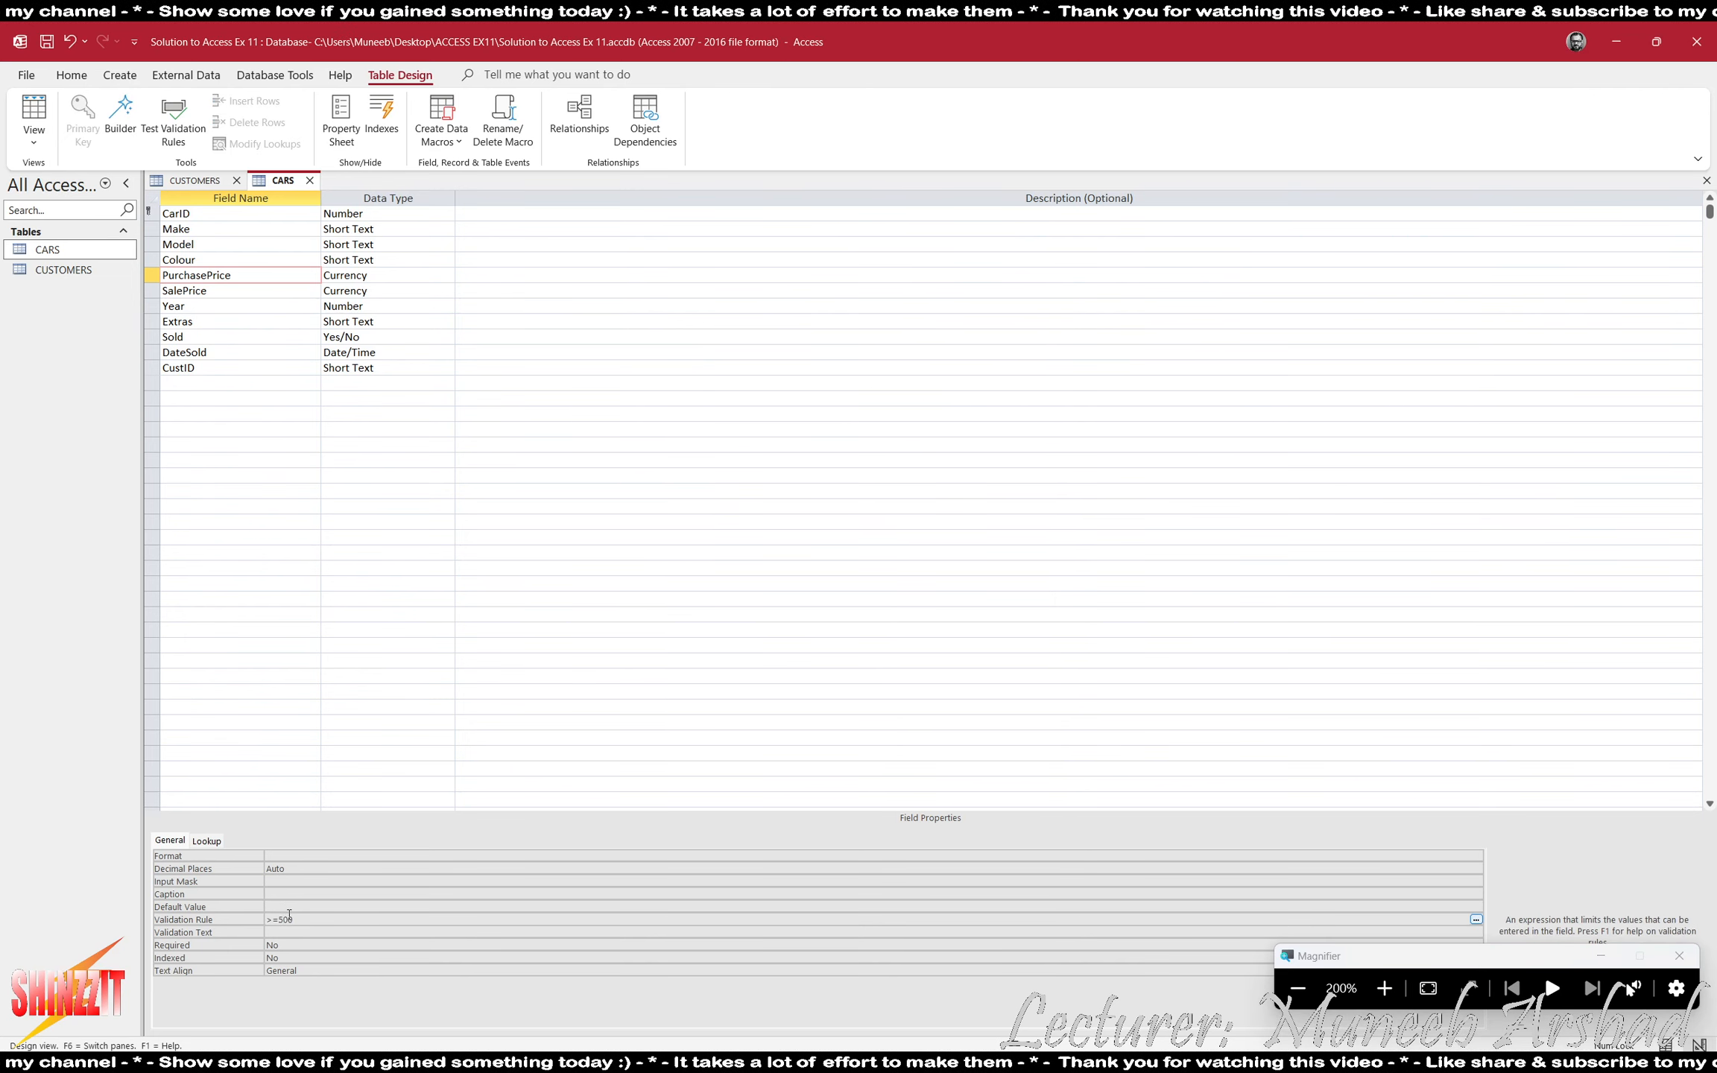
- Set PurchasePrice's validation text to "We only purchase cars for 500 or above"
left_click(349, 931)
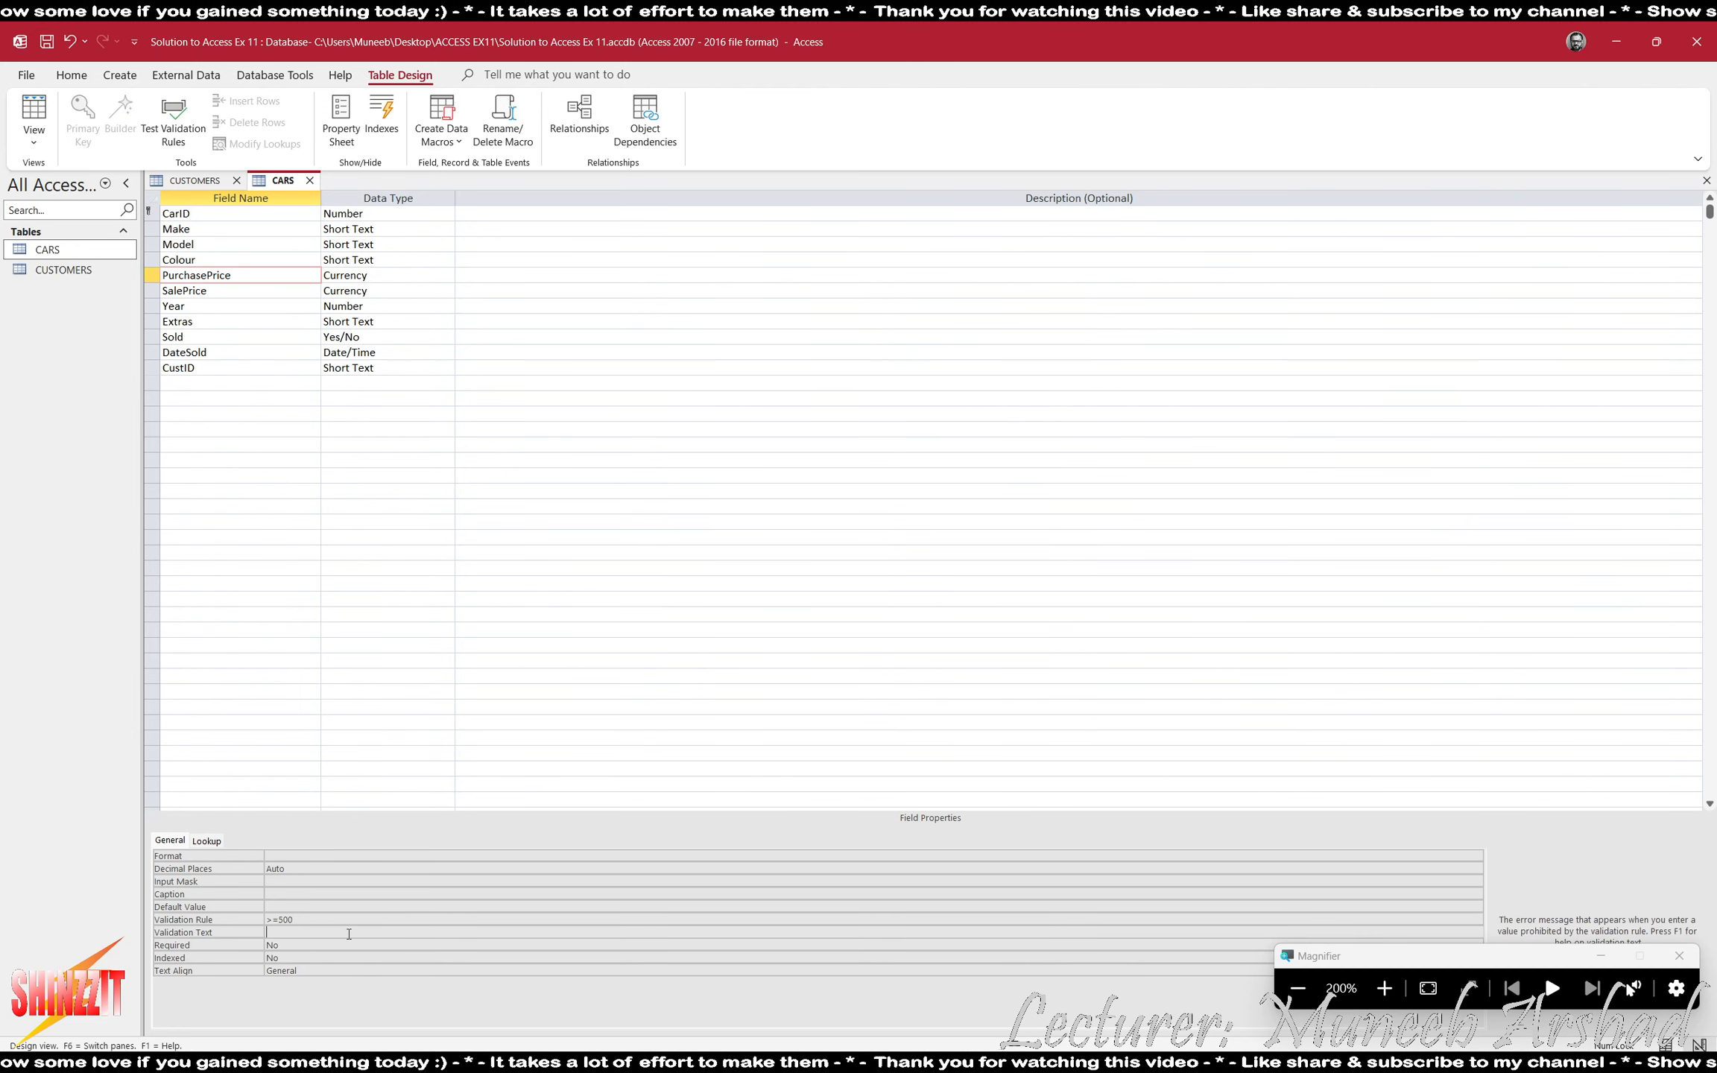
type("We on")
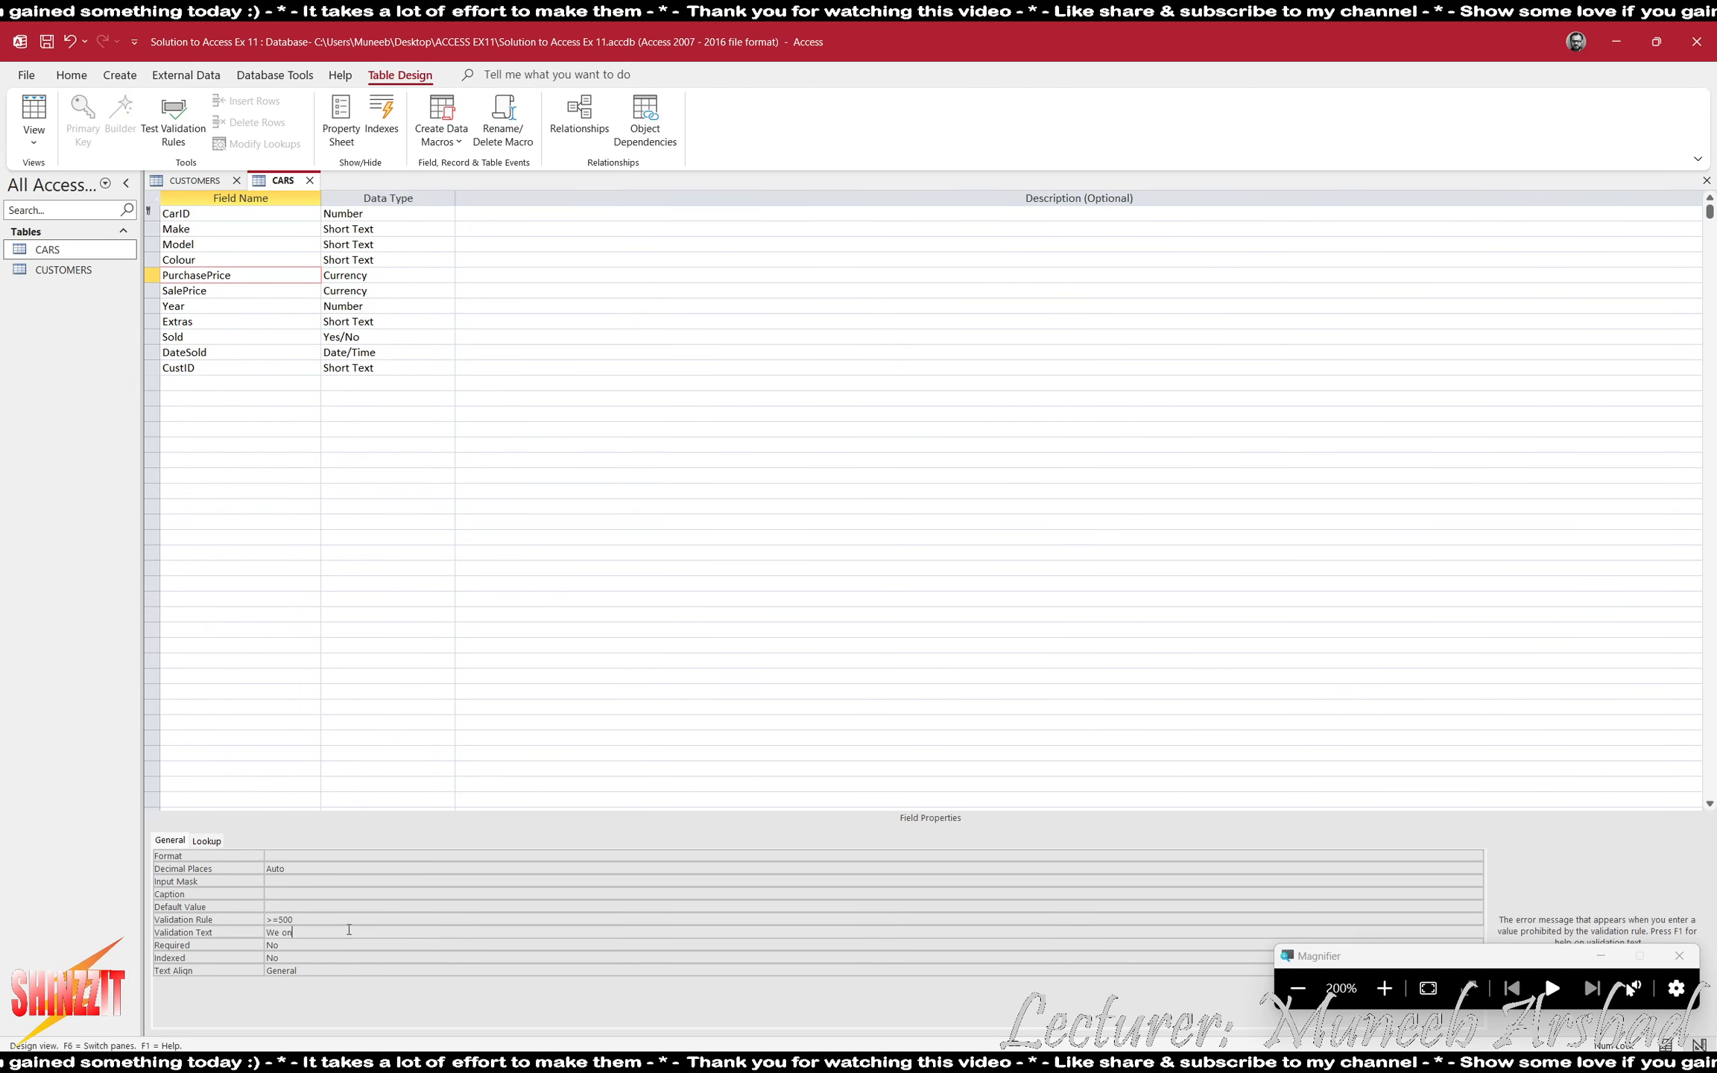
type("ly purchase")
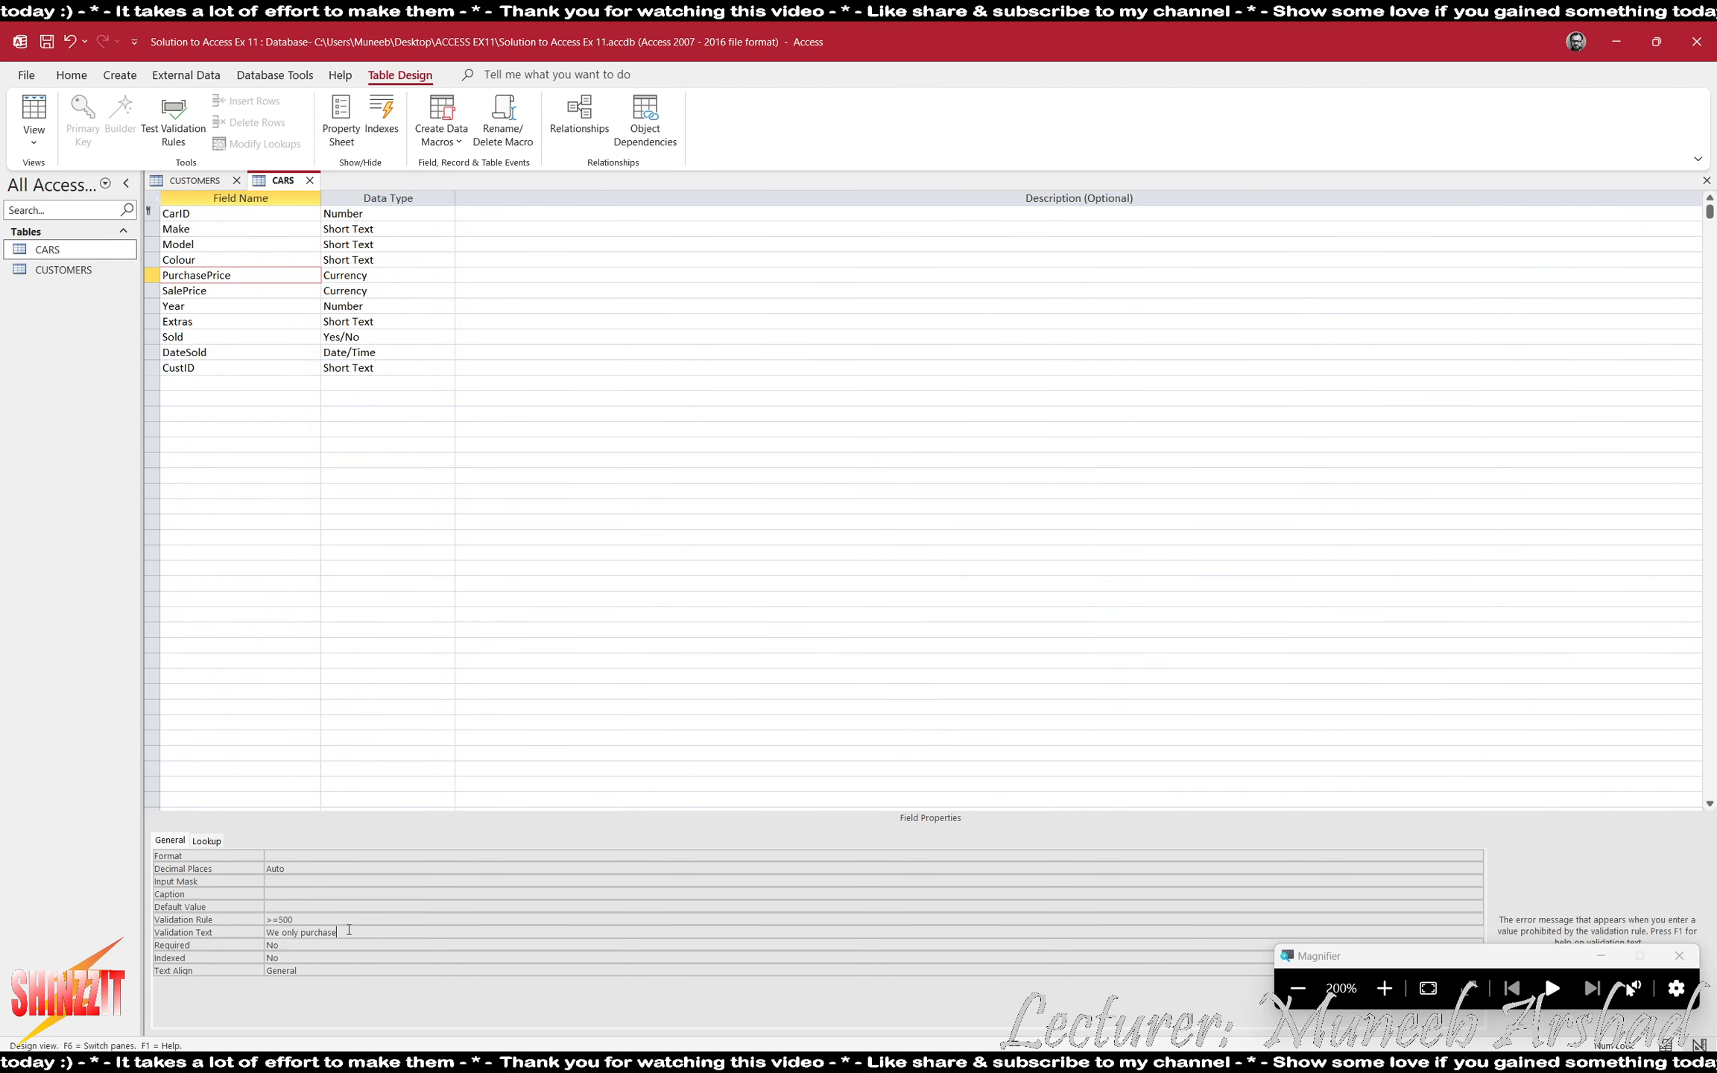
type(" cars for")
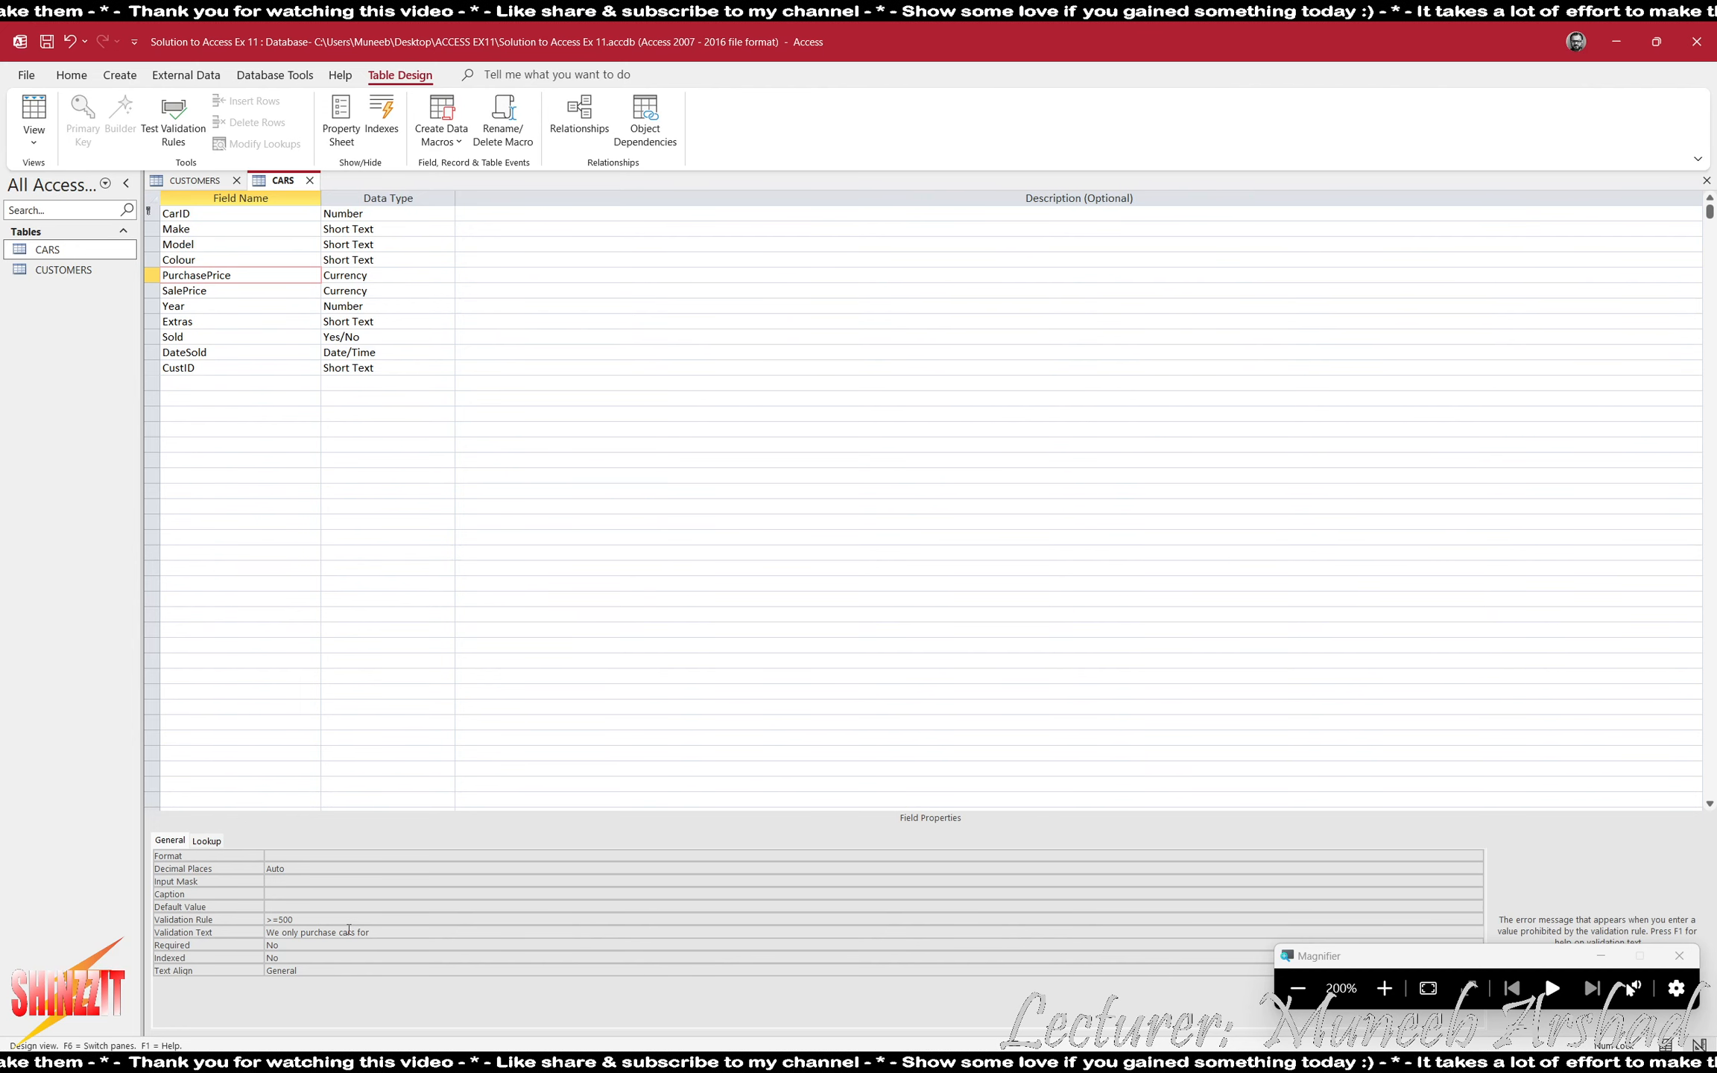
type(" 500")
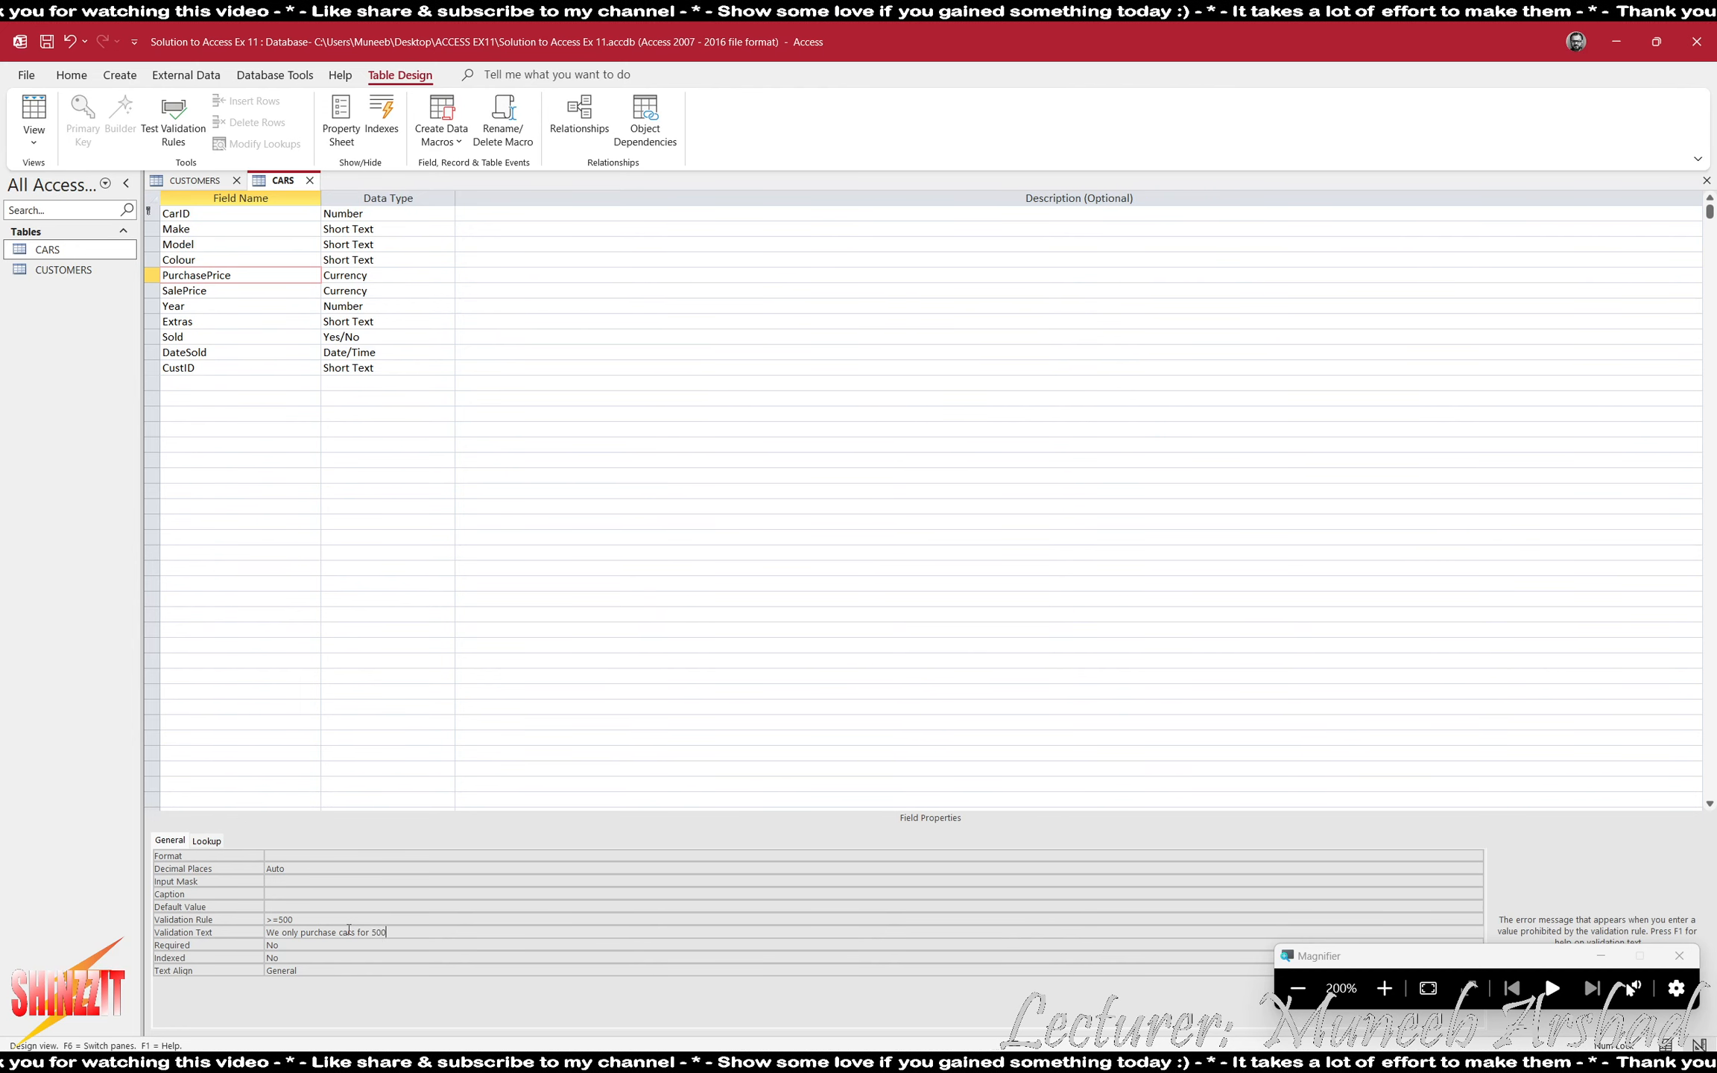
type(" or above")
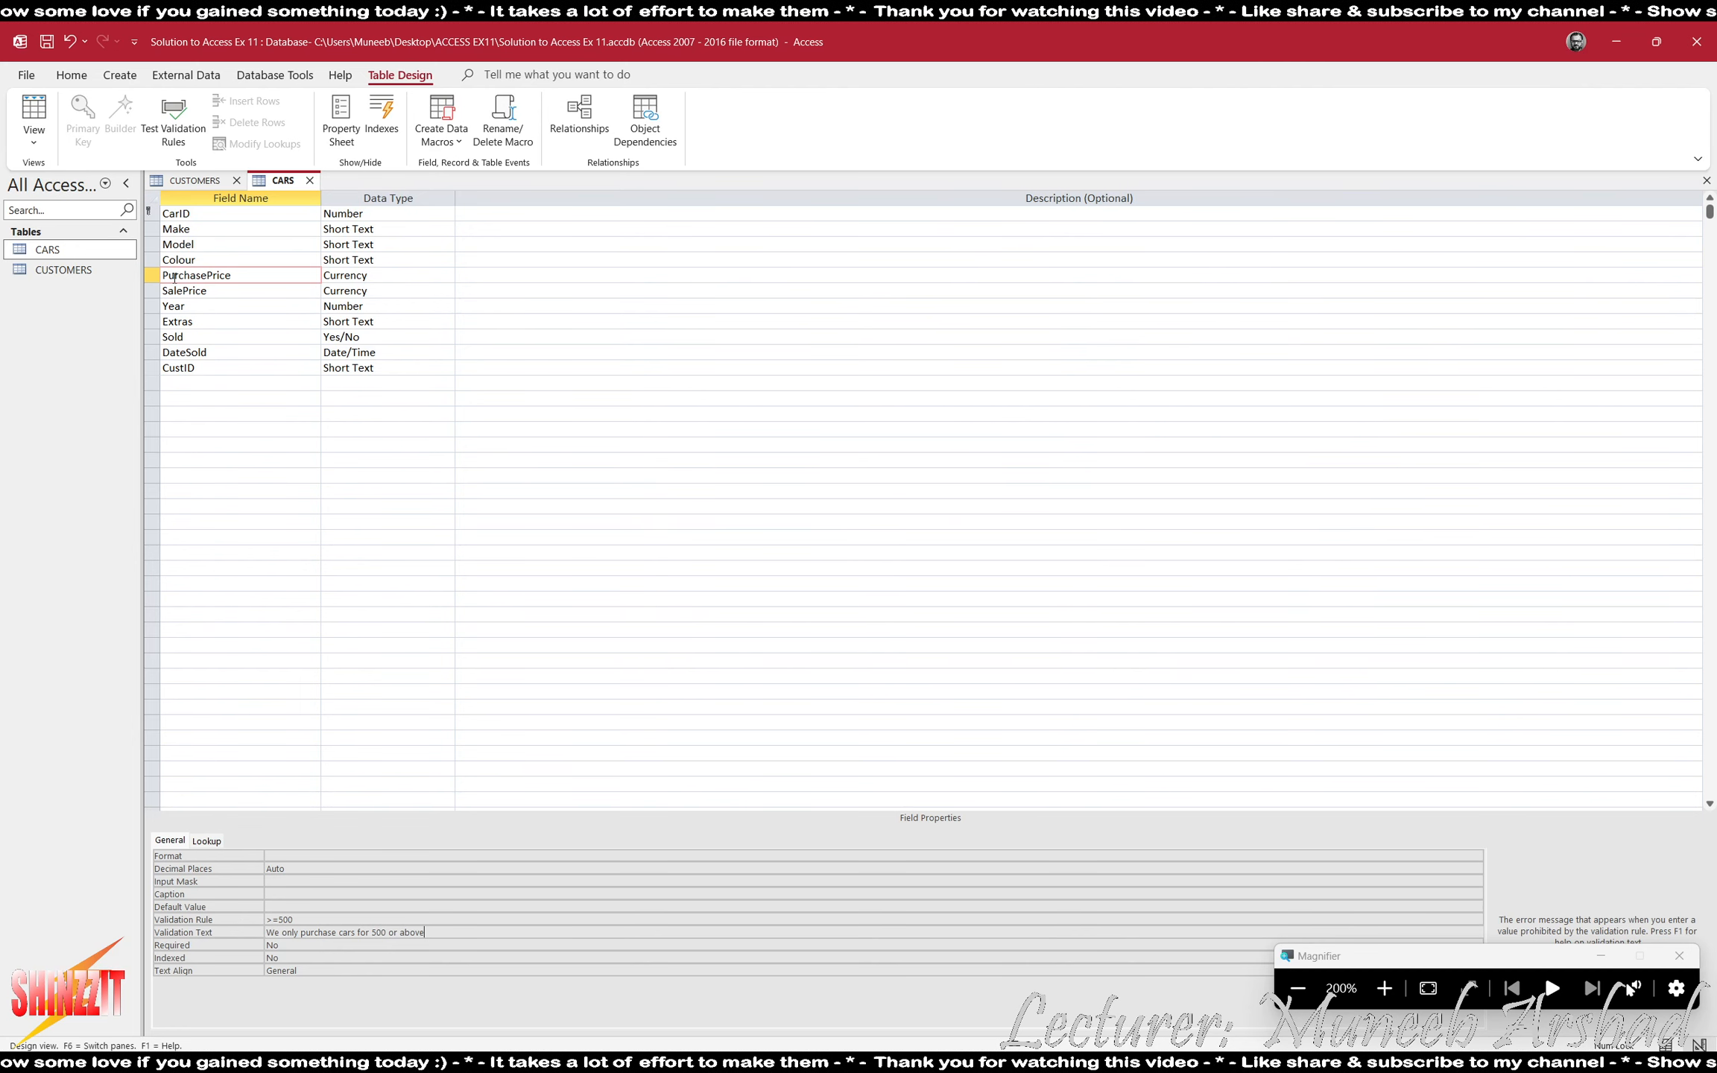
- Set the validation rule of the SalePrice field in CARS to >=1000
left_click(178, 291)
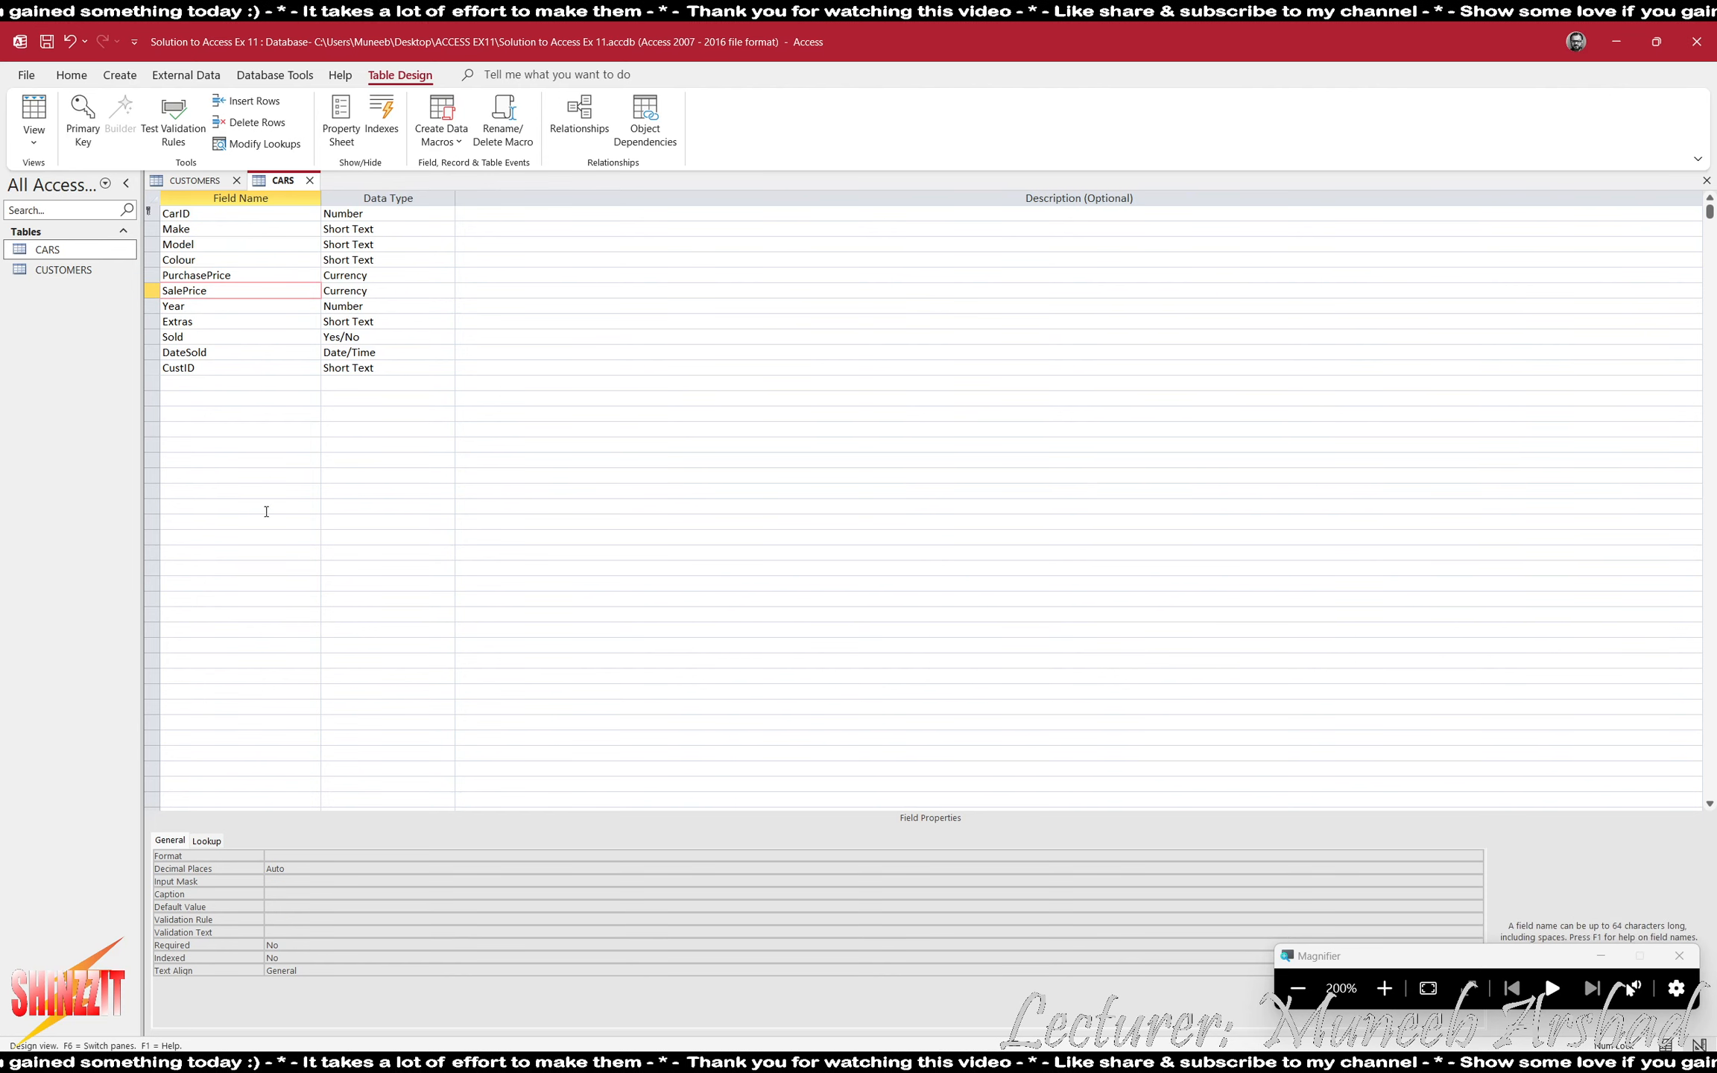
left_click(317, 920)
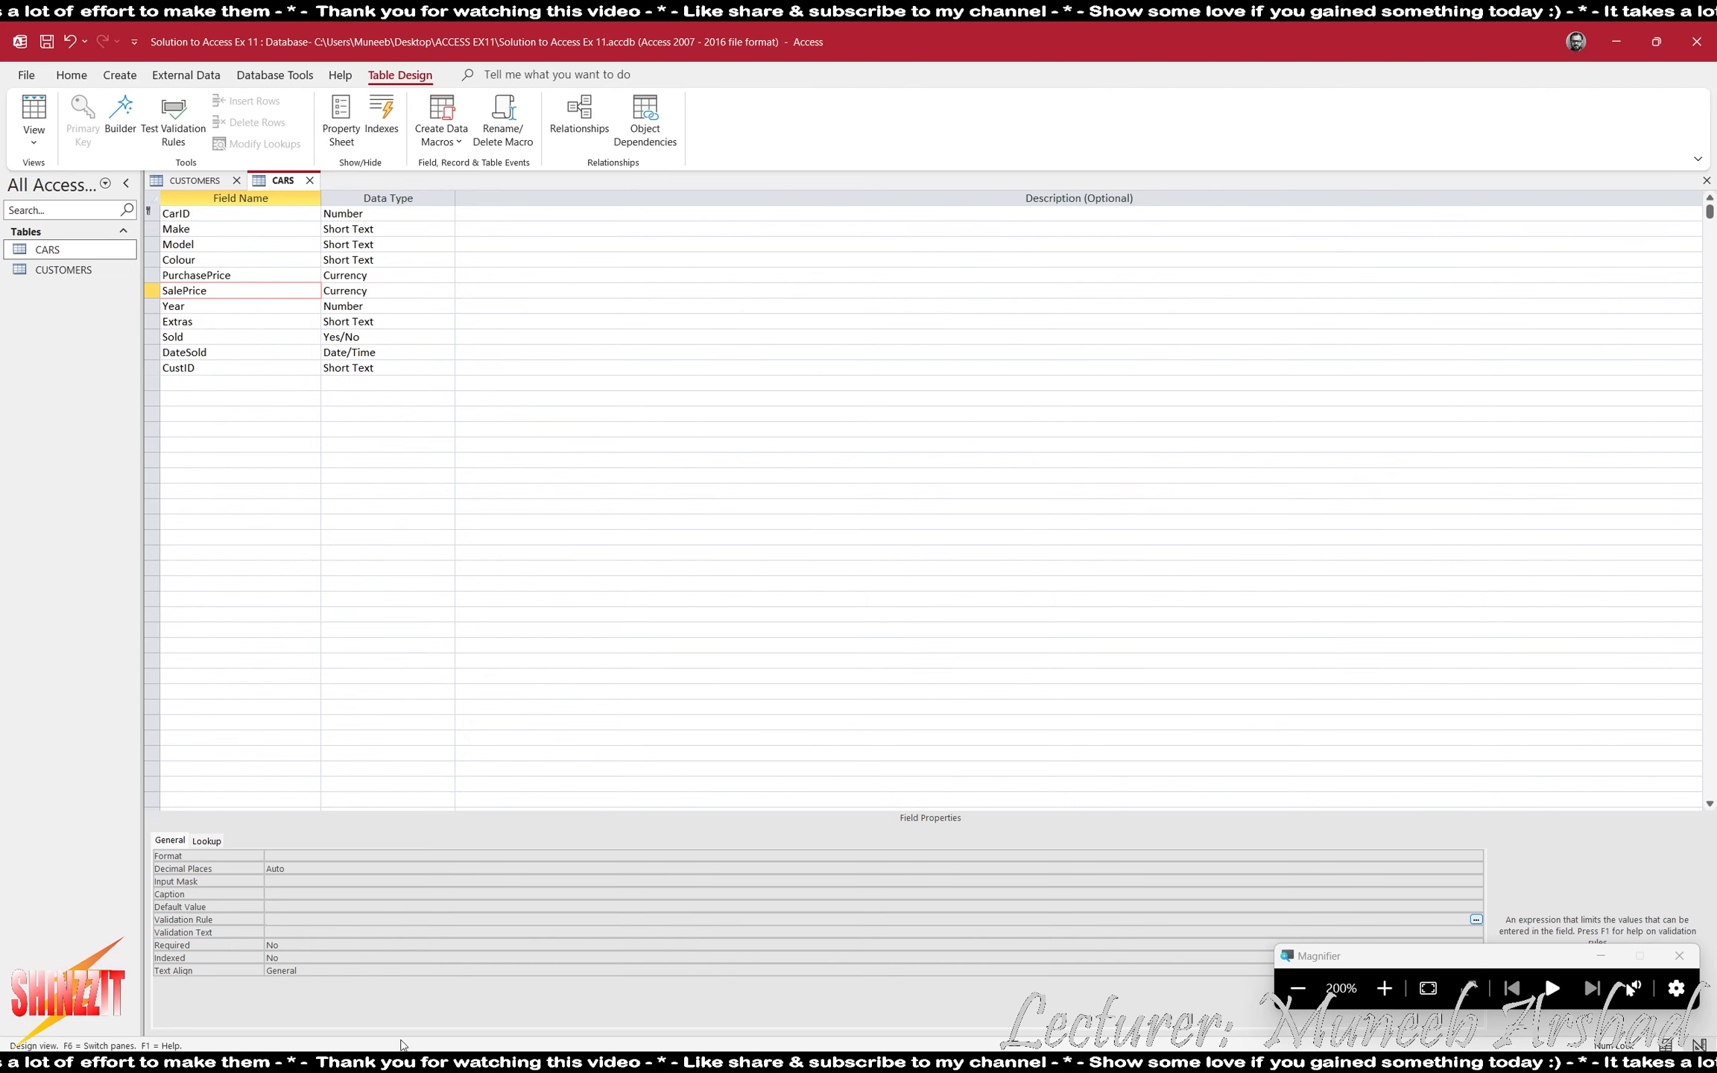
type(">=100")
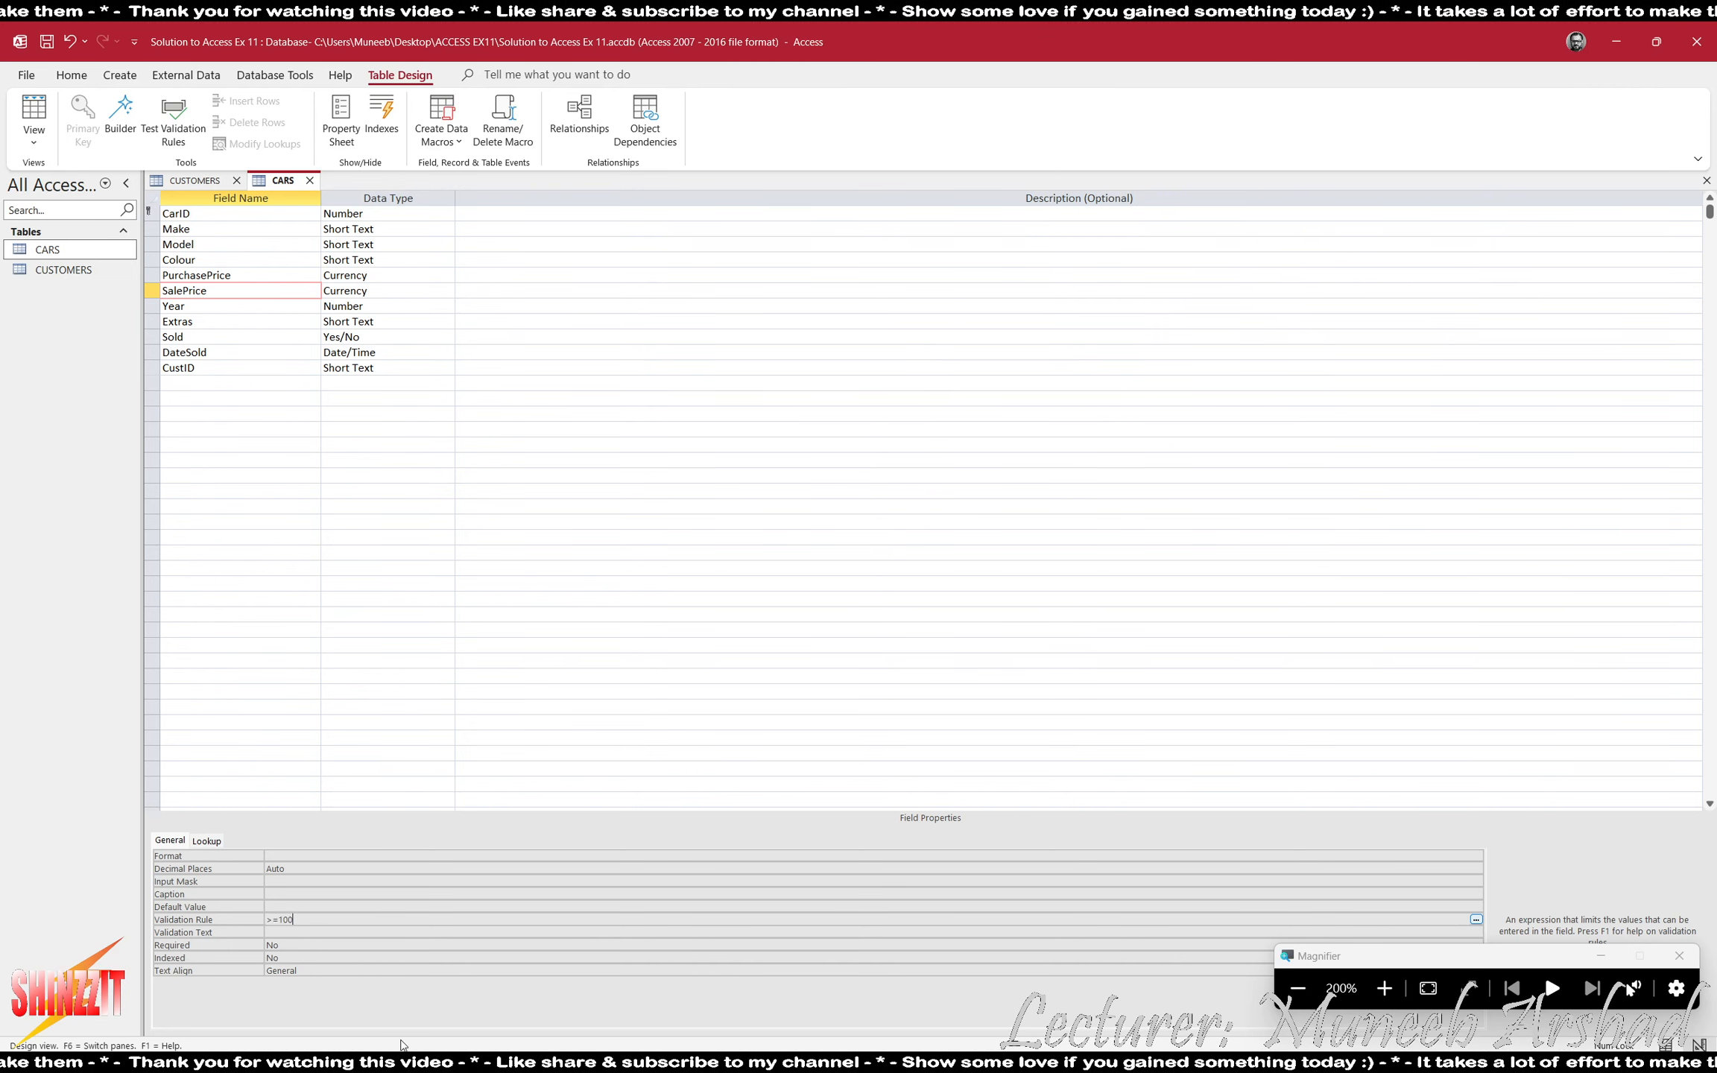
type("0")
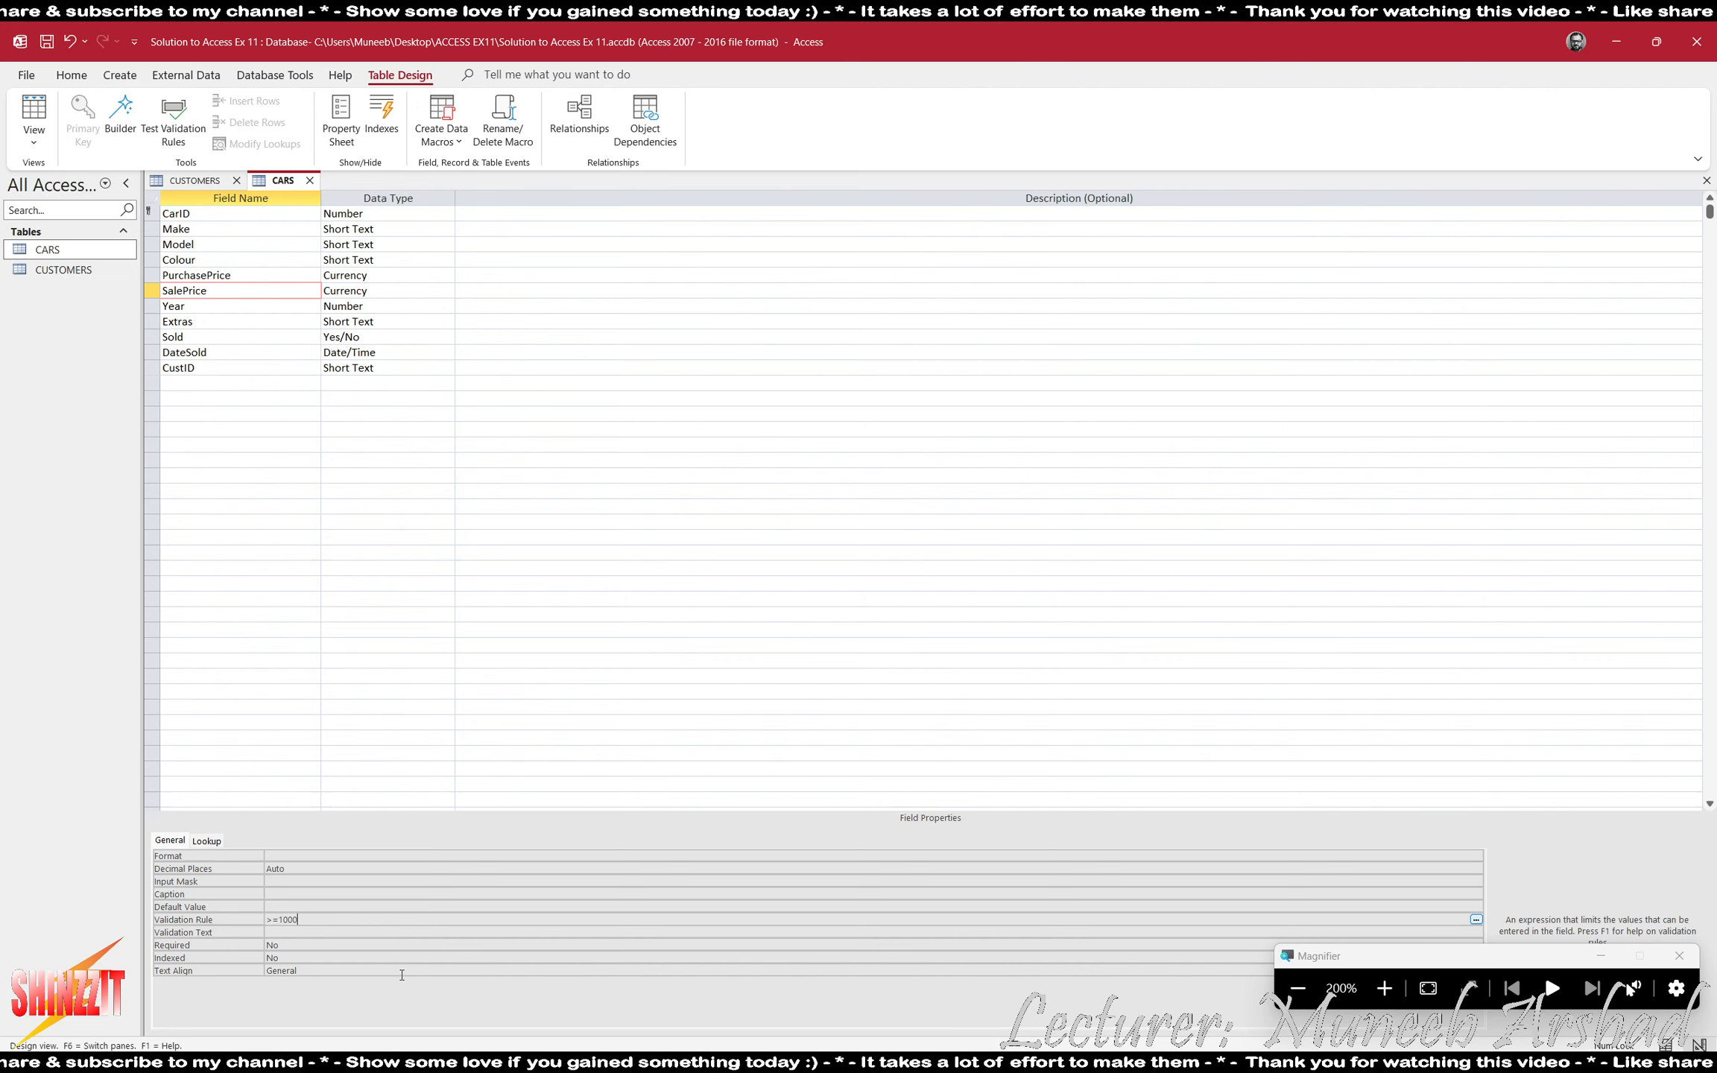
- Set SalePrice's validation text to "we only sell cars for 1000 or above"
left_click(306, 932)
type("we onl")
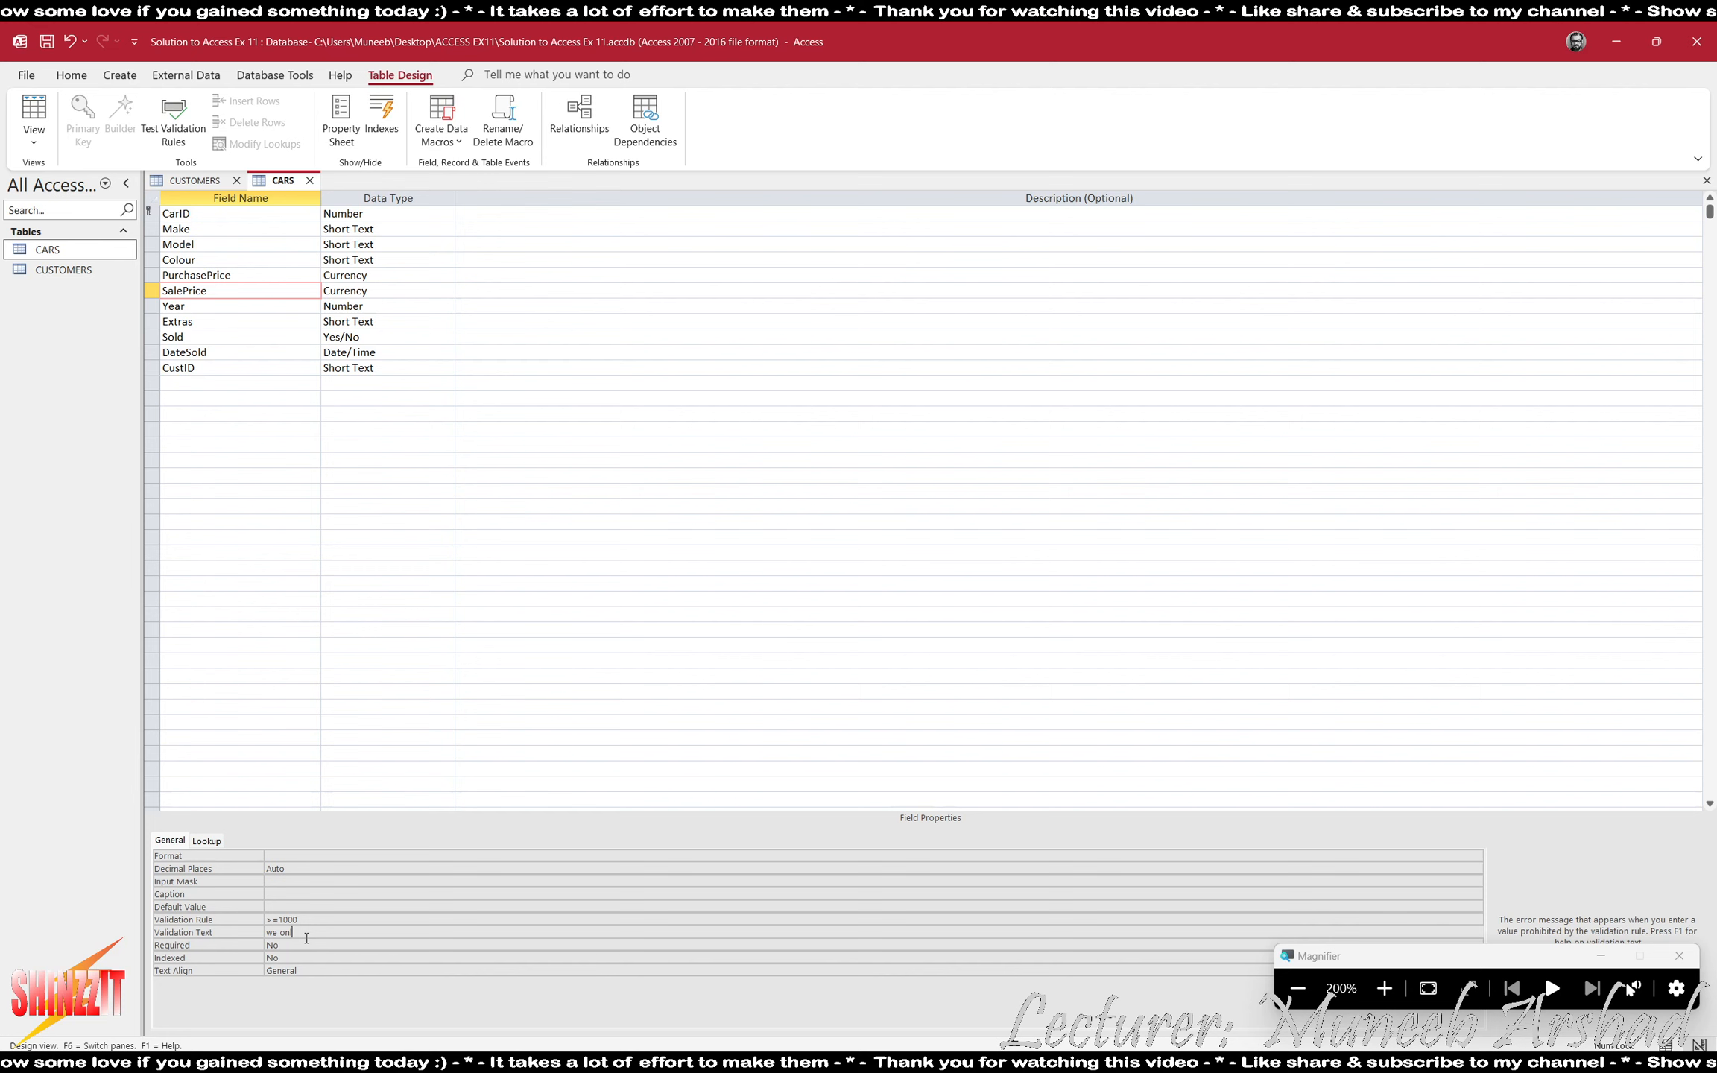
type("y sell ca")
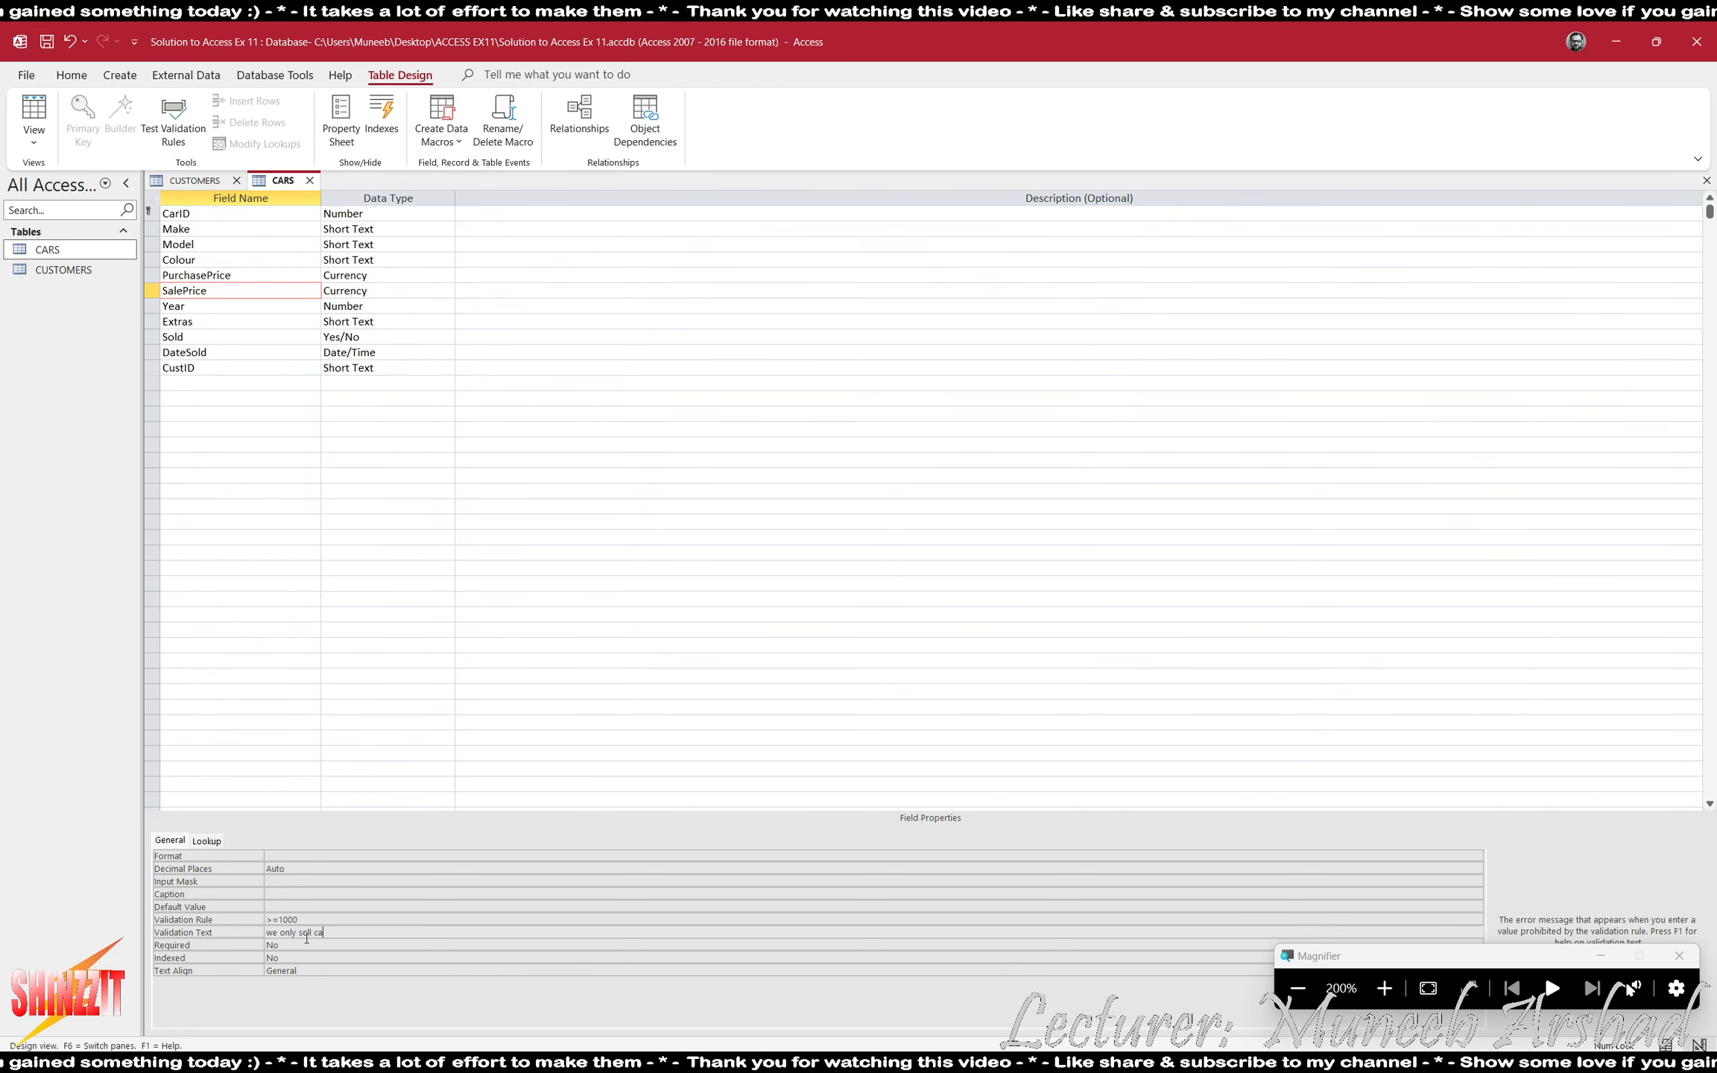
type("rs for 100")
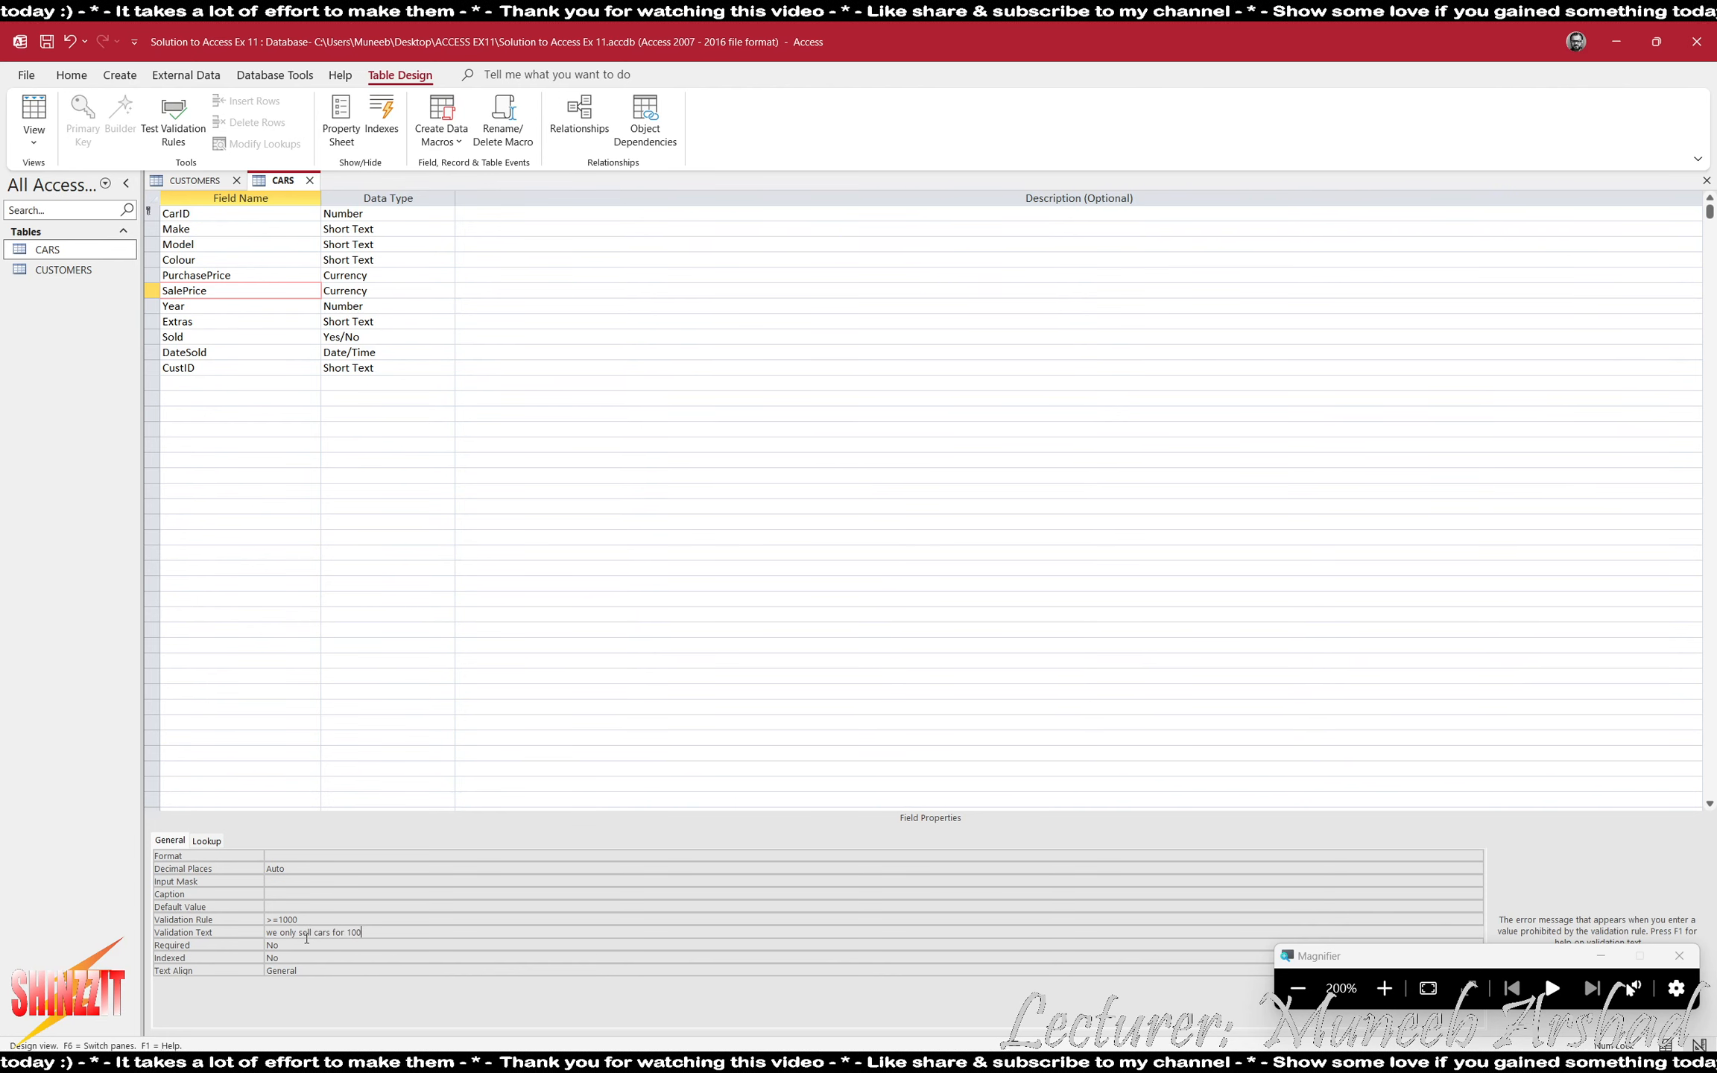
type("0 or above")
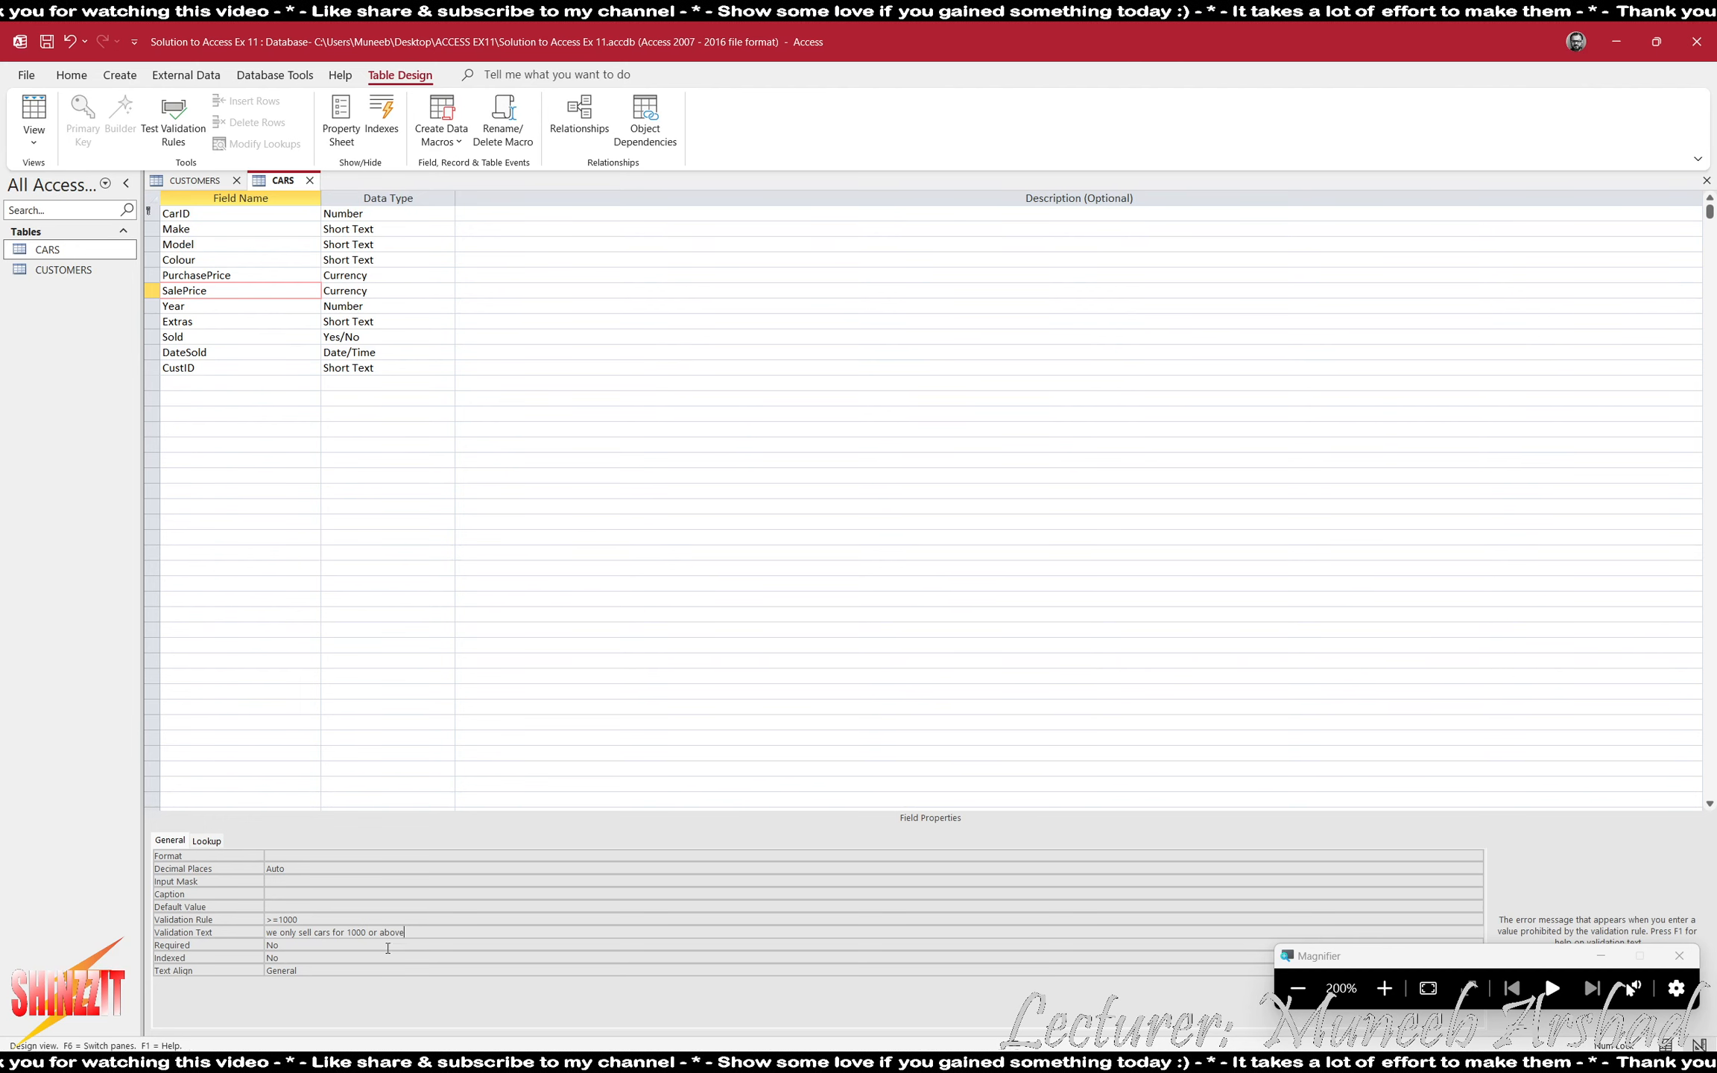
- Check the car age requirement in ACCESS EX11.pdf, and save CARS into Datasheet view, testing existing data against the new rules
key("super+minus")
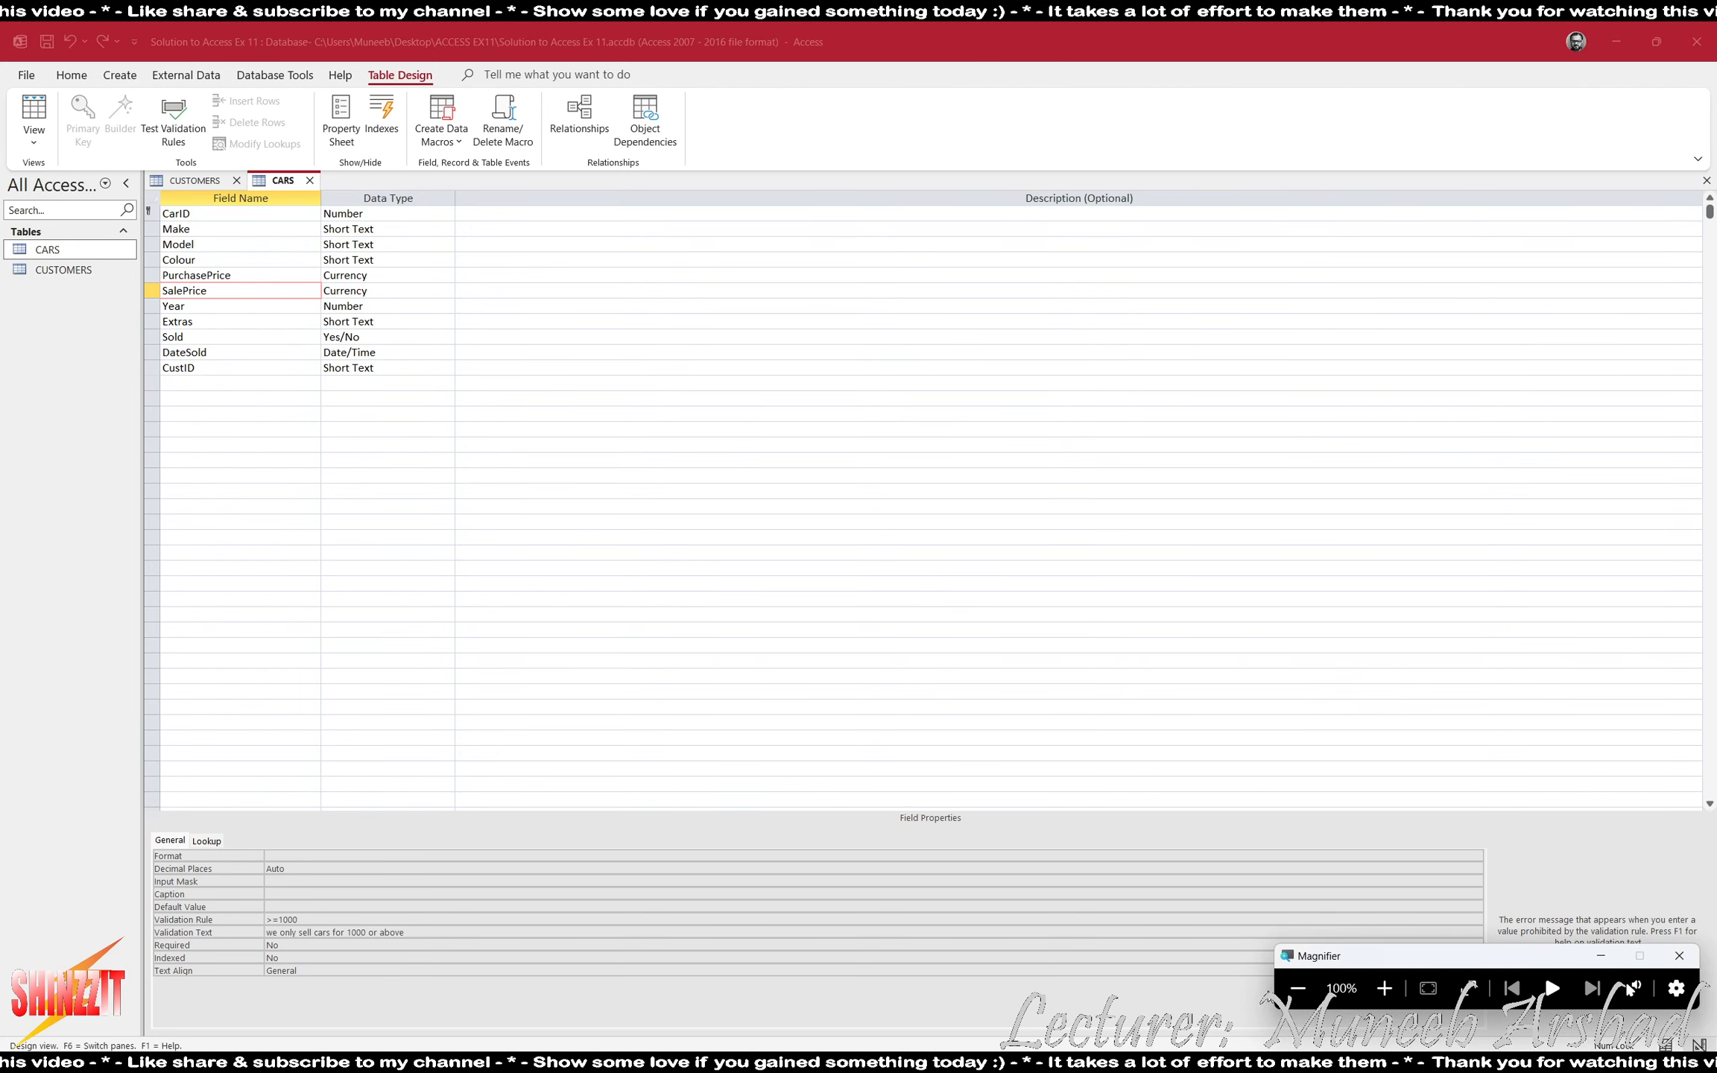
key("alt+Tab")
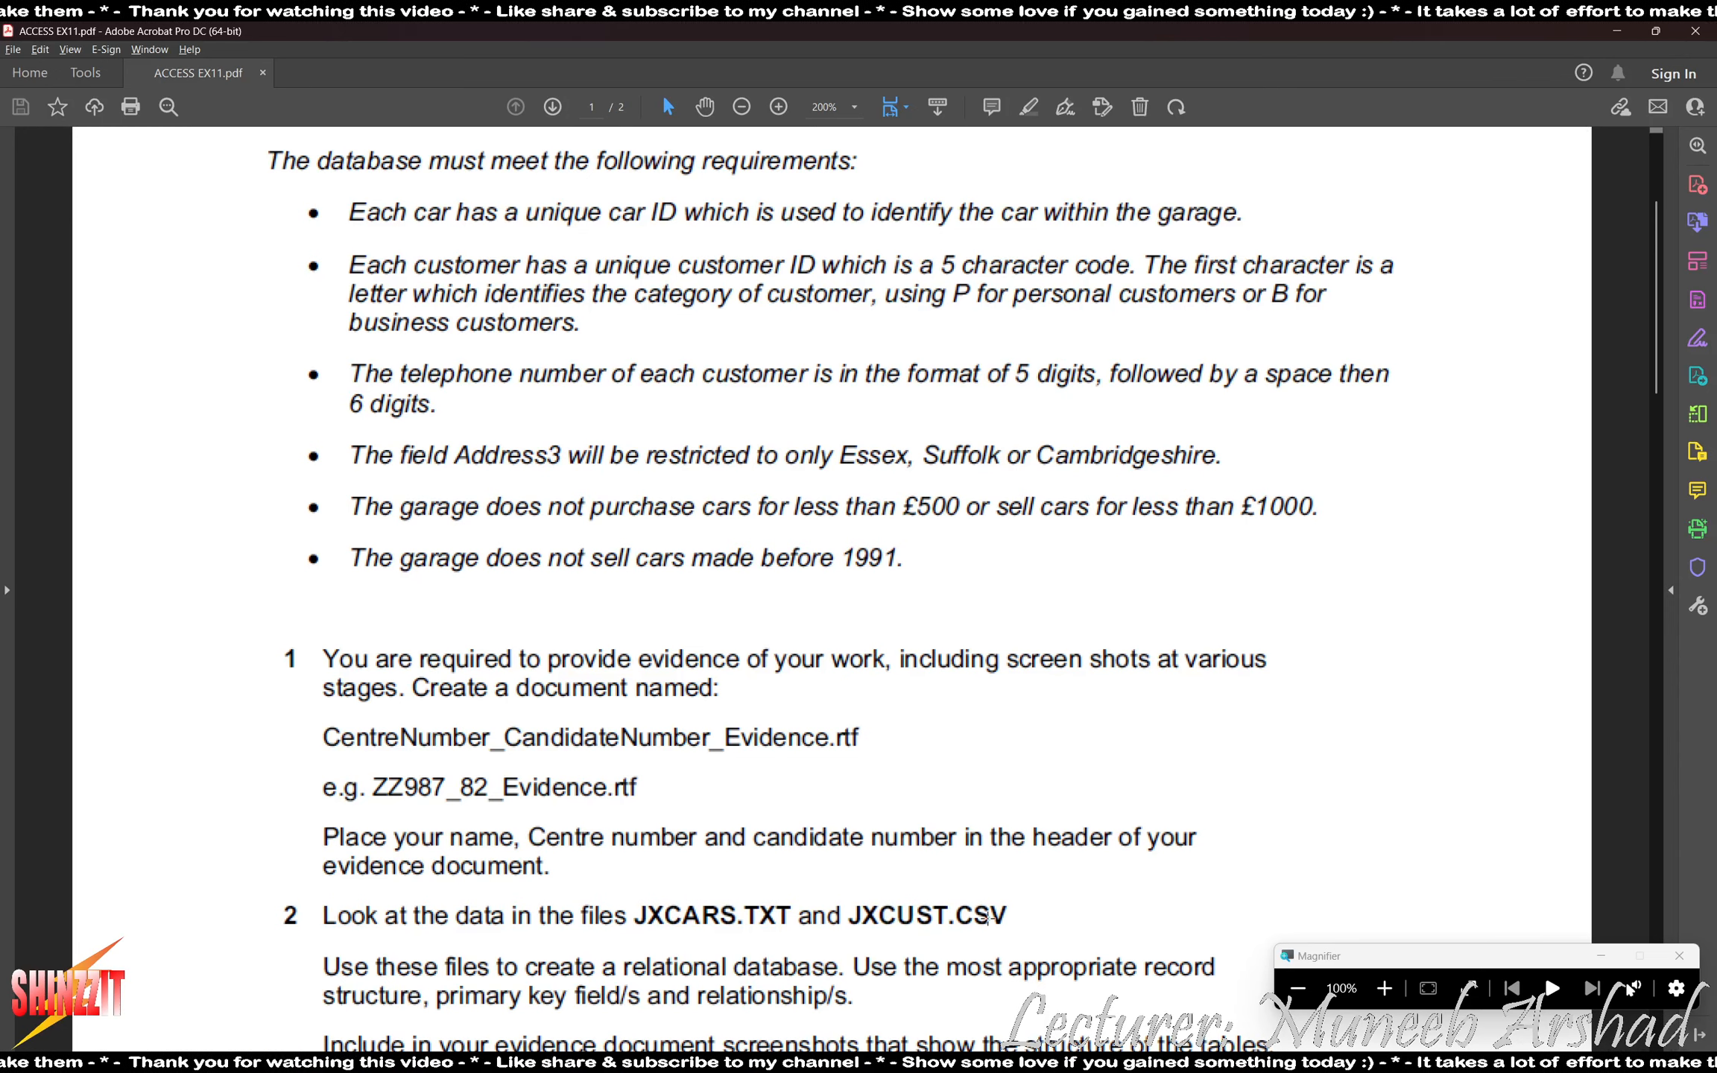
mouse_move(1209, 1062)
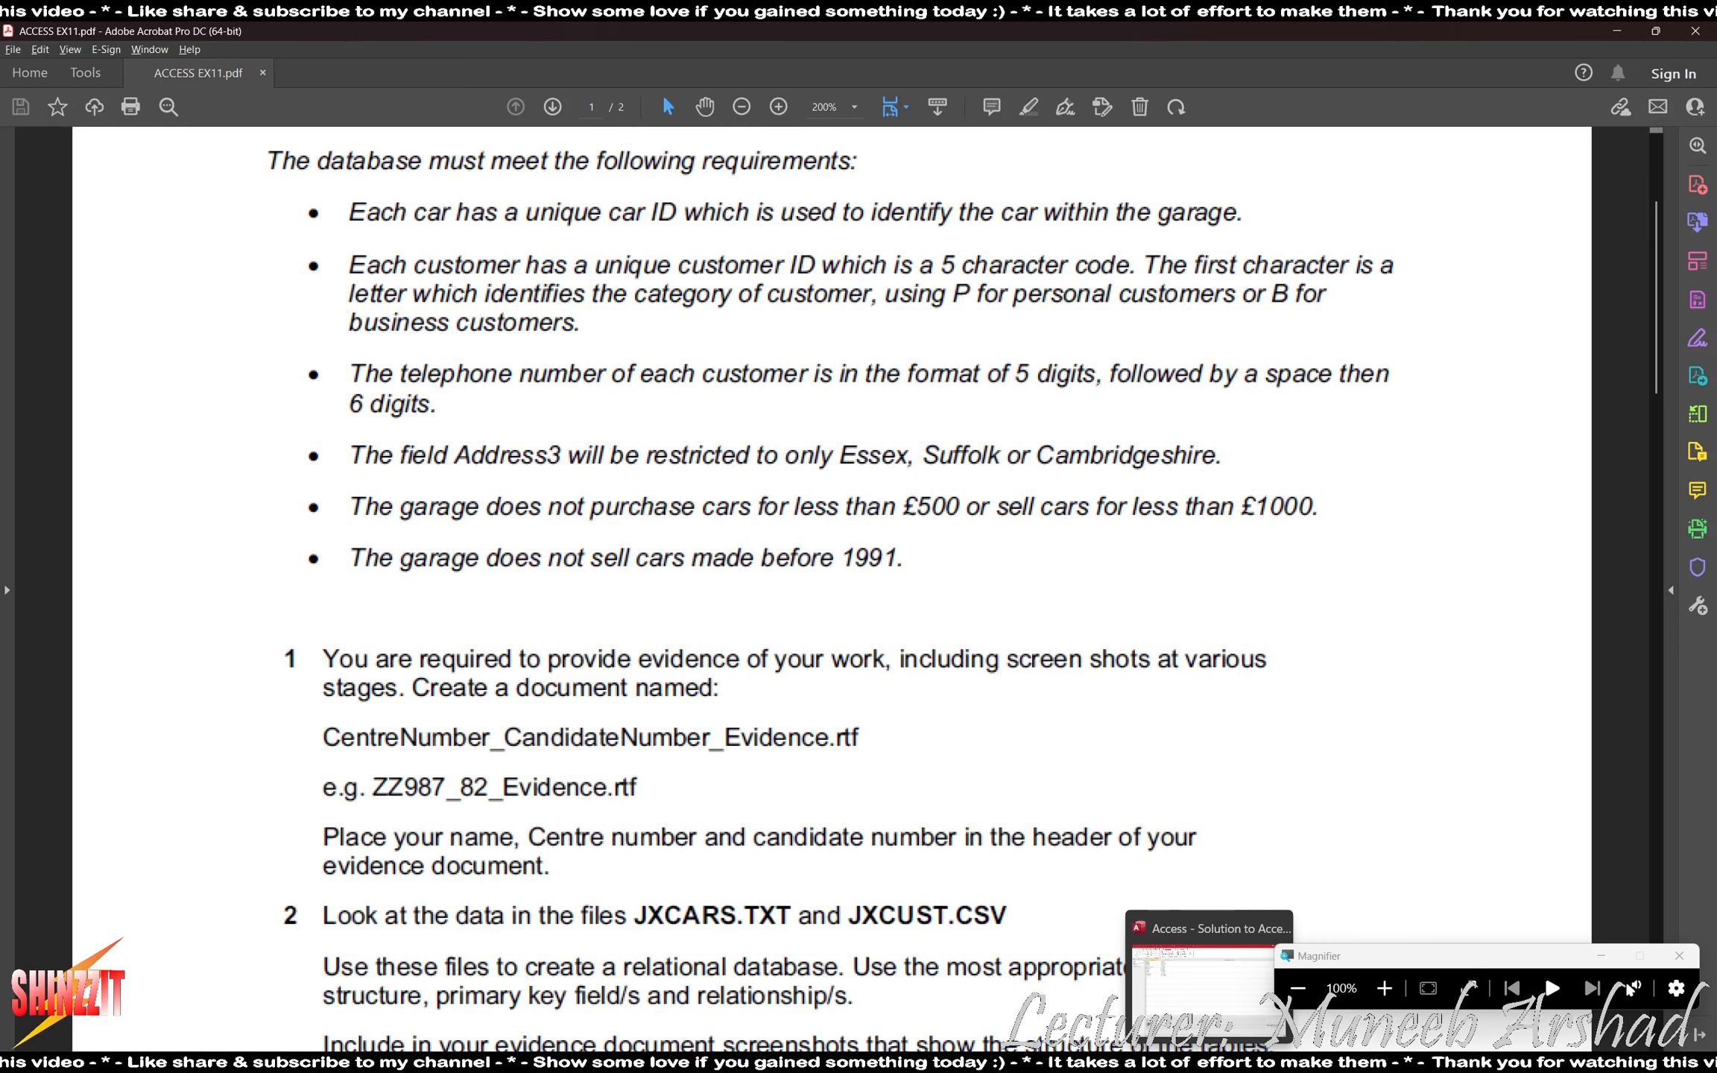
left_click(1202, 984)
left_click(52, 114)
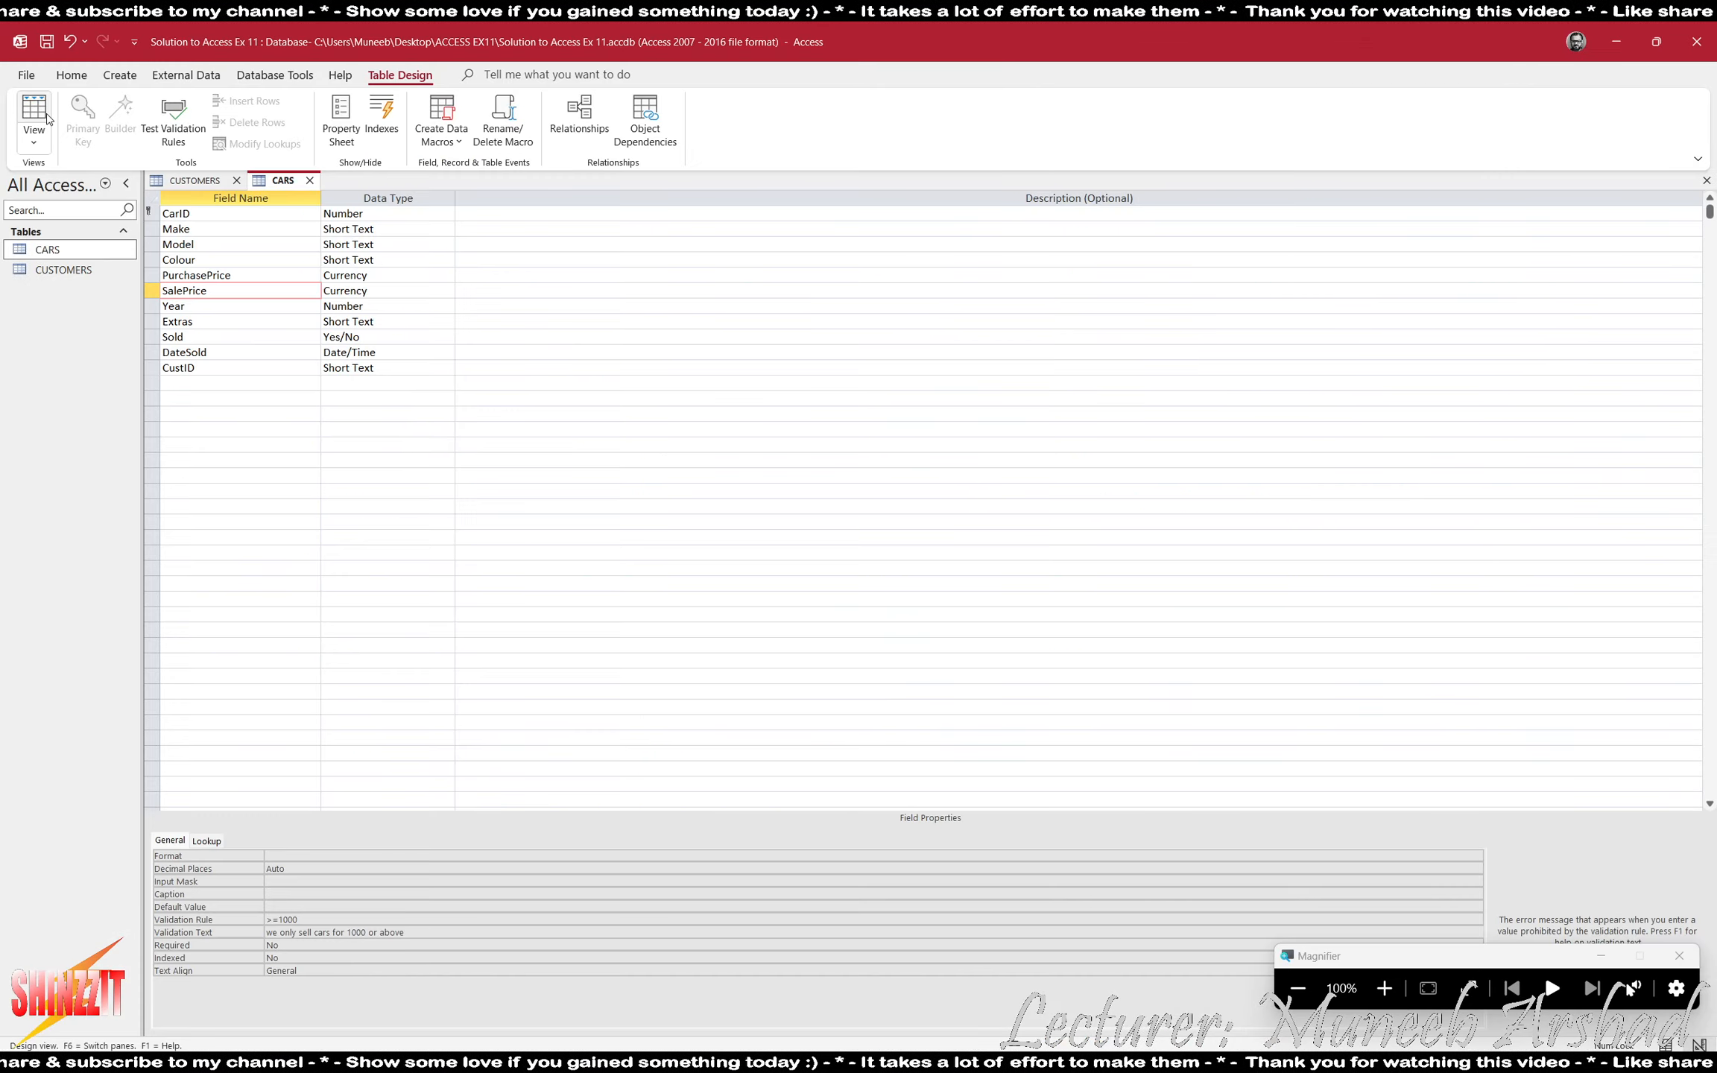
left_click(825, 595)
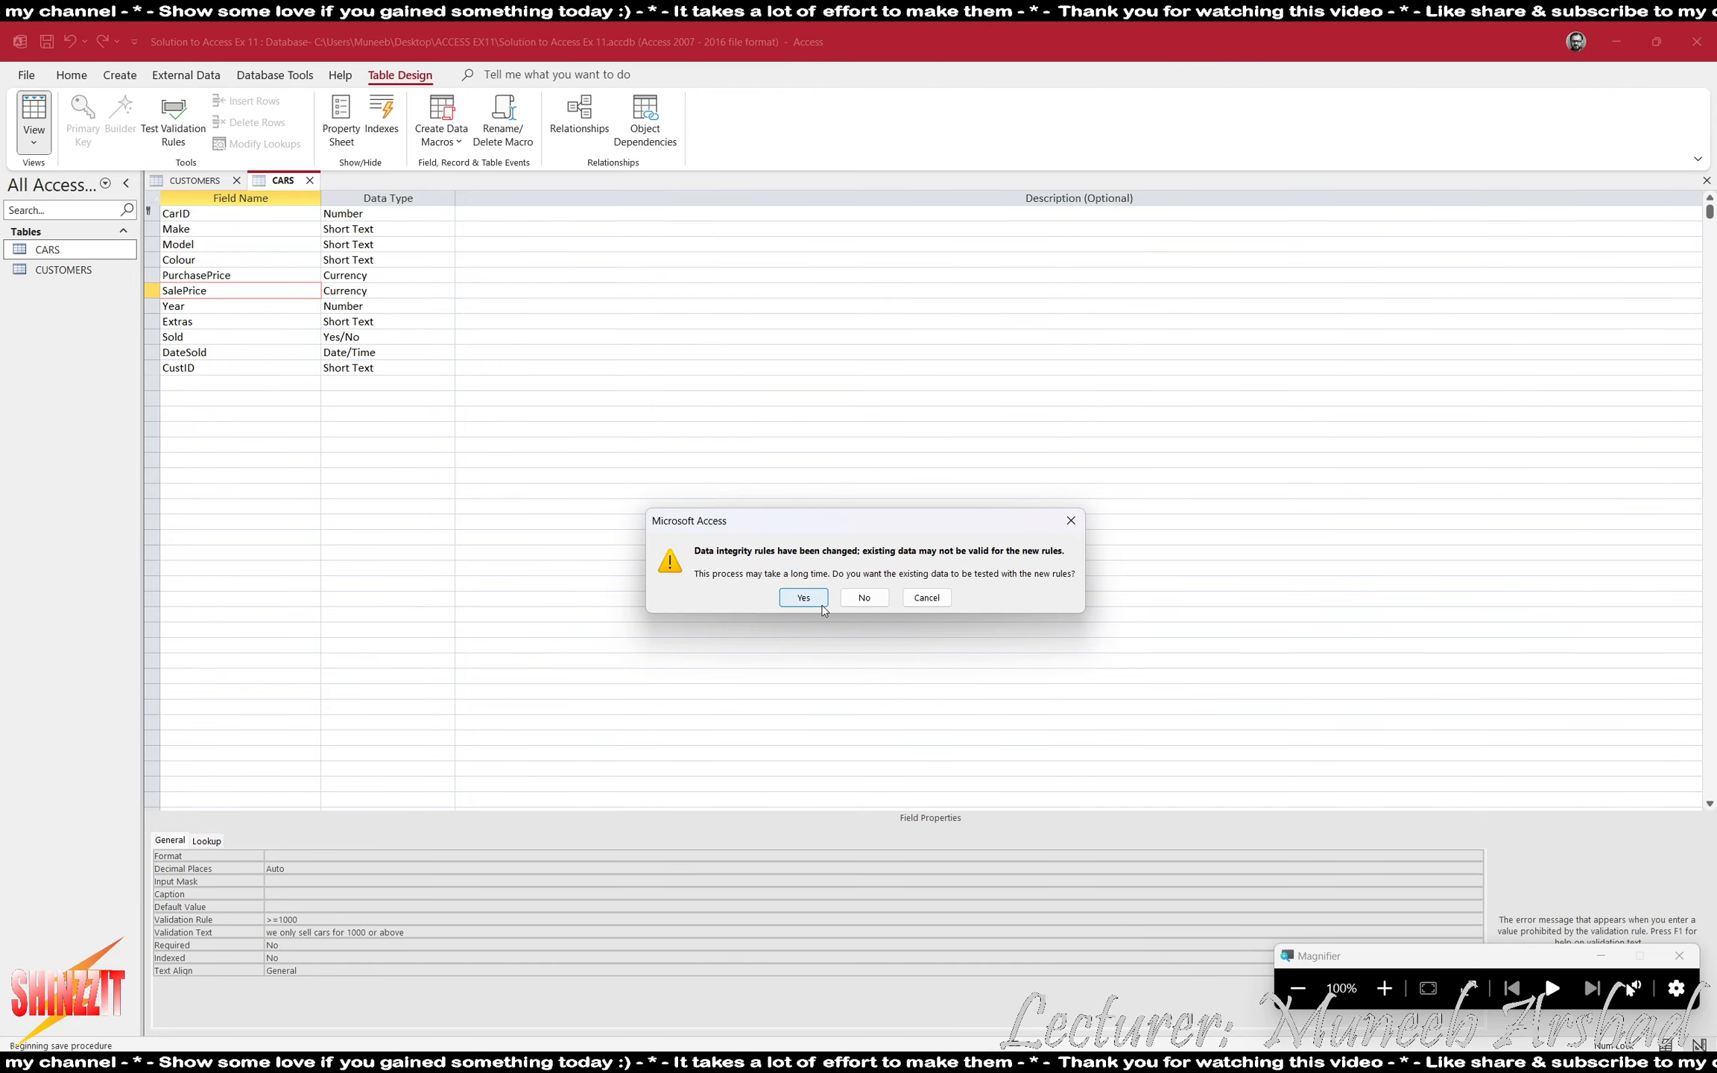
left_click(804, 596)
left_click(802, 608)
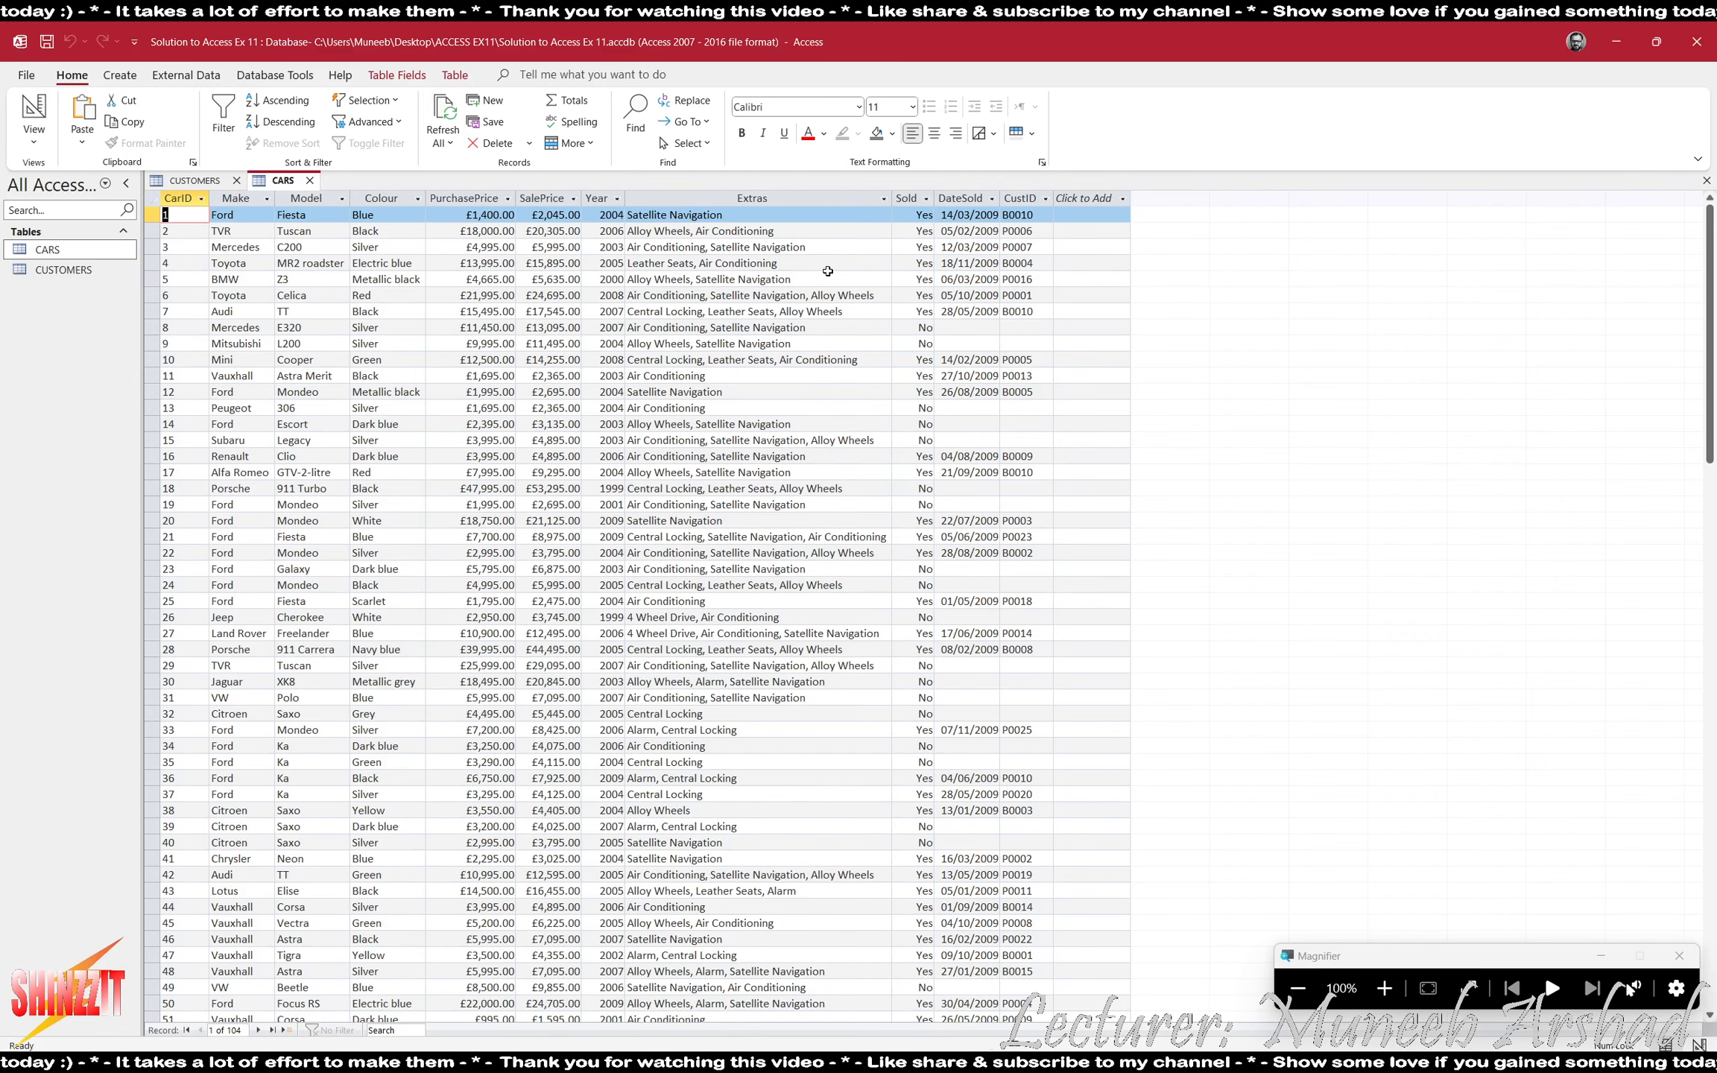
- Return CARS to Design view and set the Year field's validation rule to >=1991
left_click(595, 197)
left_click(33, 108)
left_click(1385, 988)
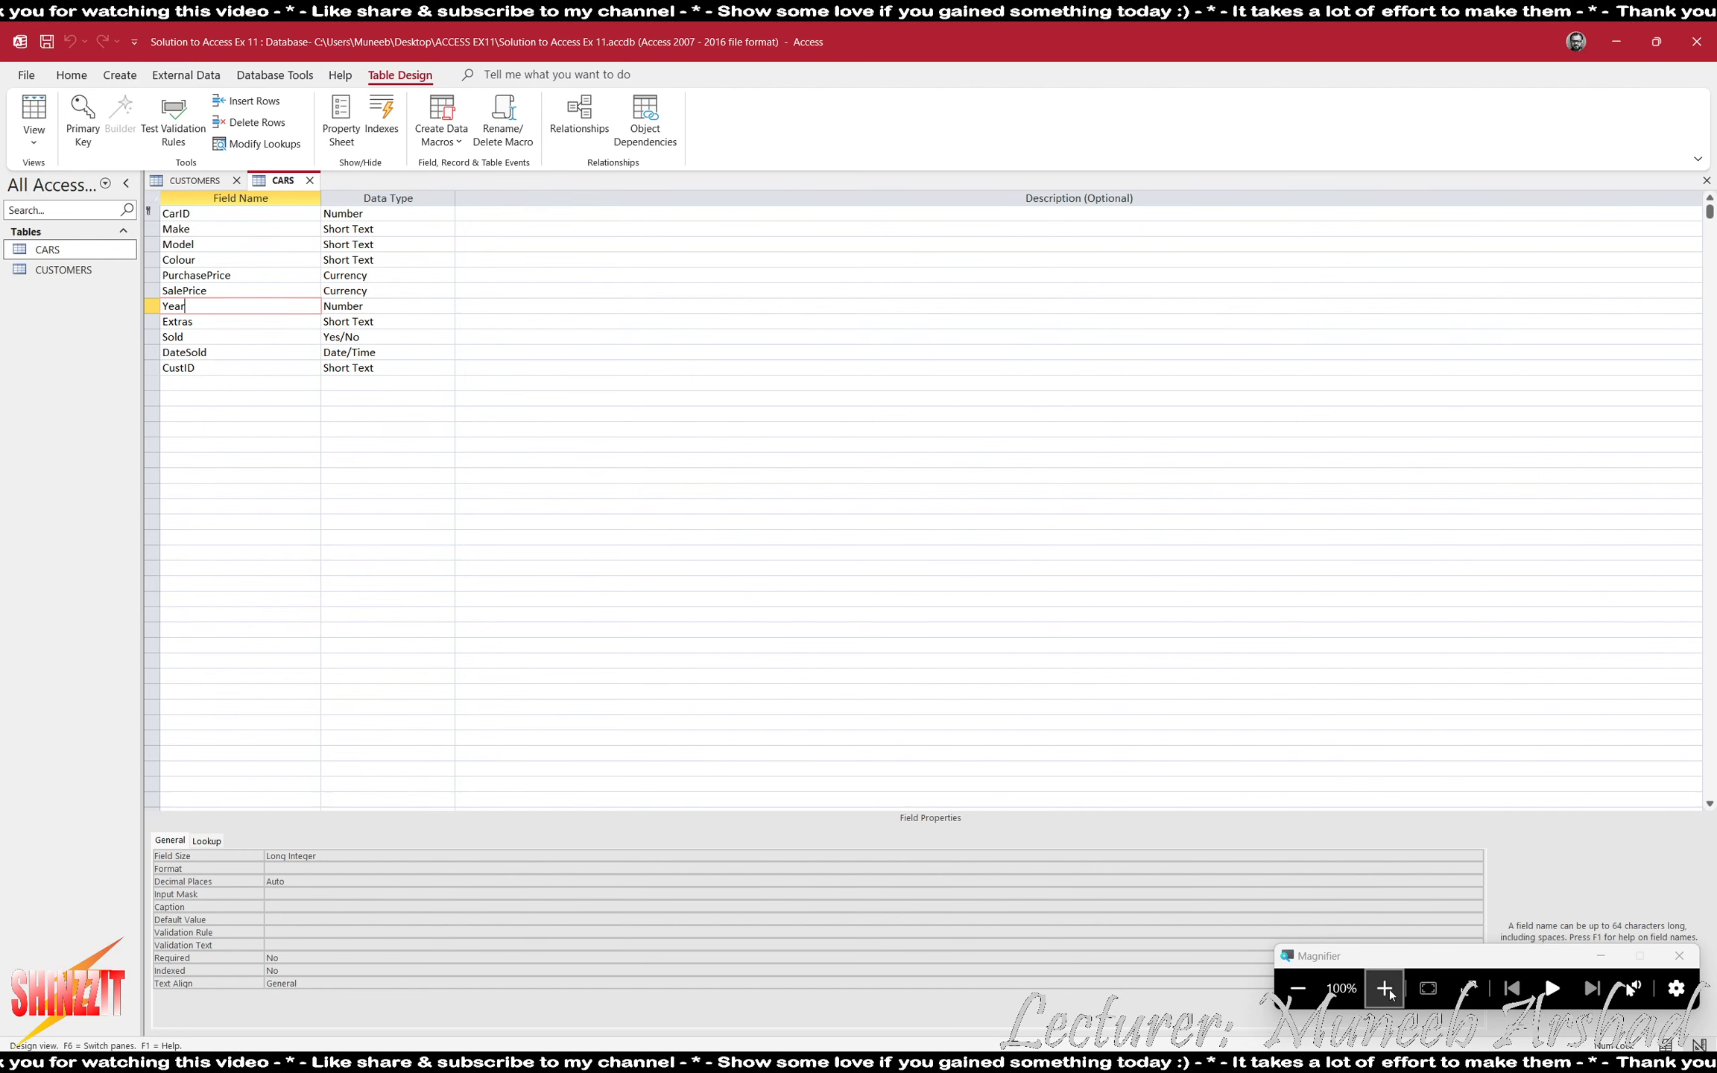
left_click(318, 933)
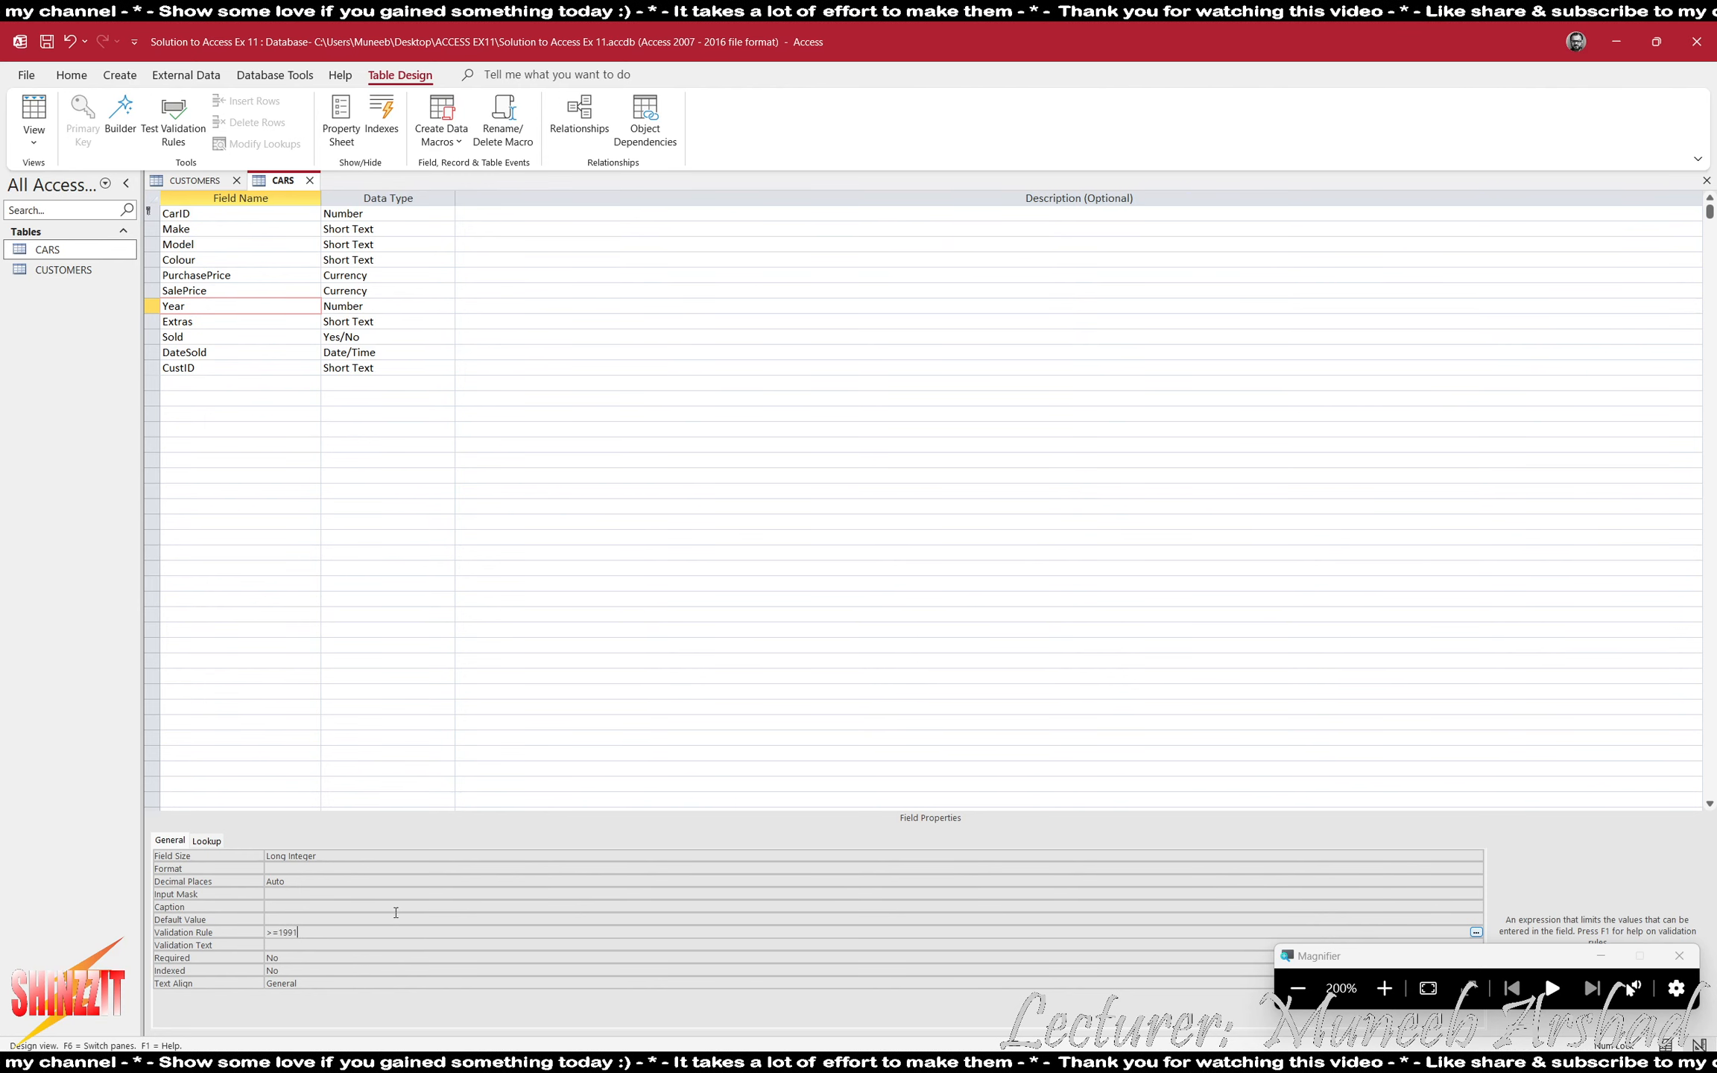
- Set Year's validation text to "We only sell cars made in 1991 or later"
left_click(372, 946)
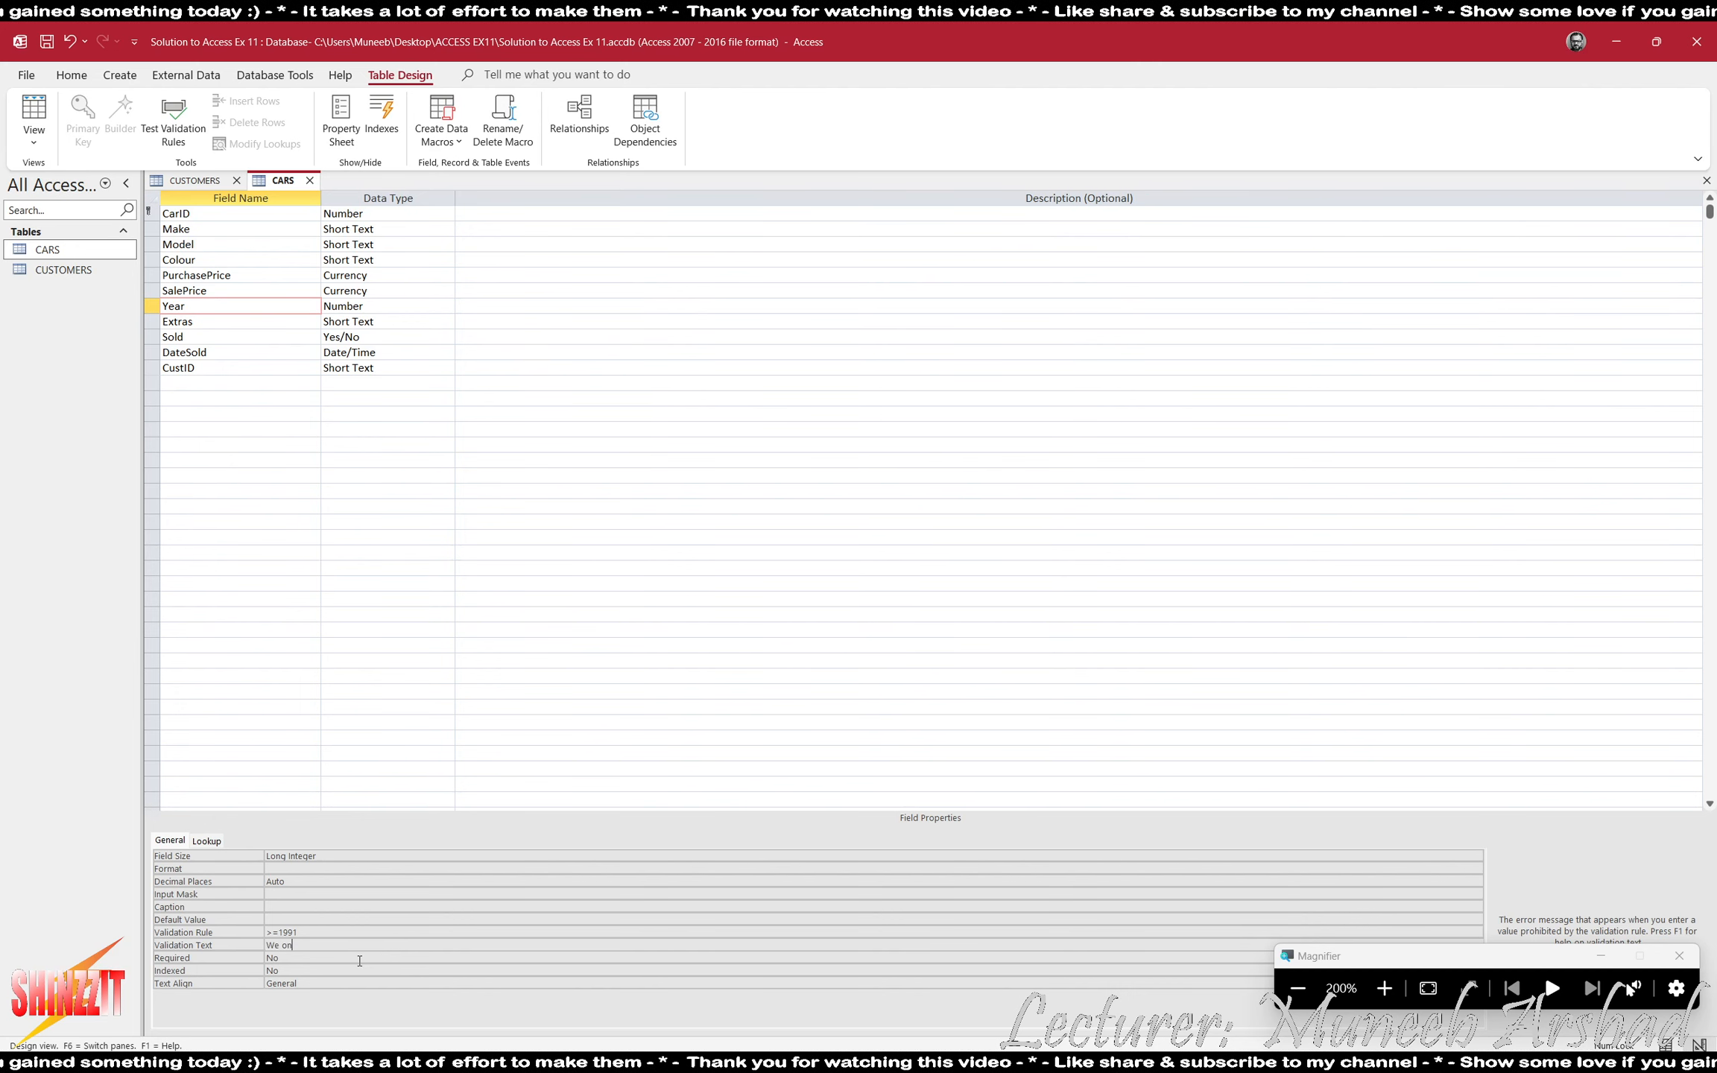
type("We only sell cars made")
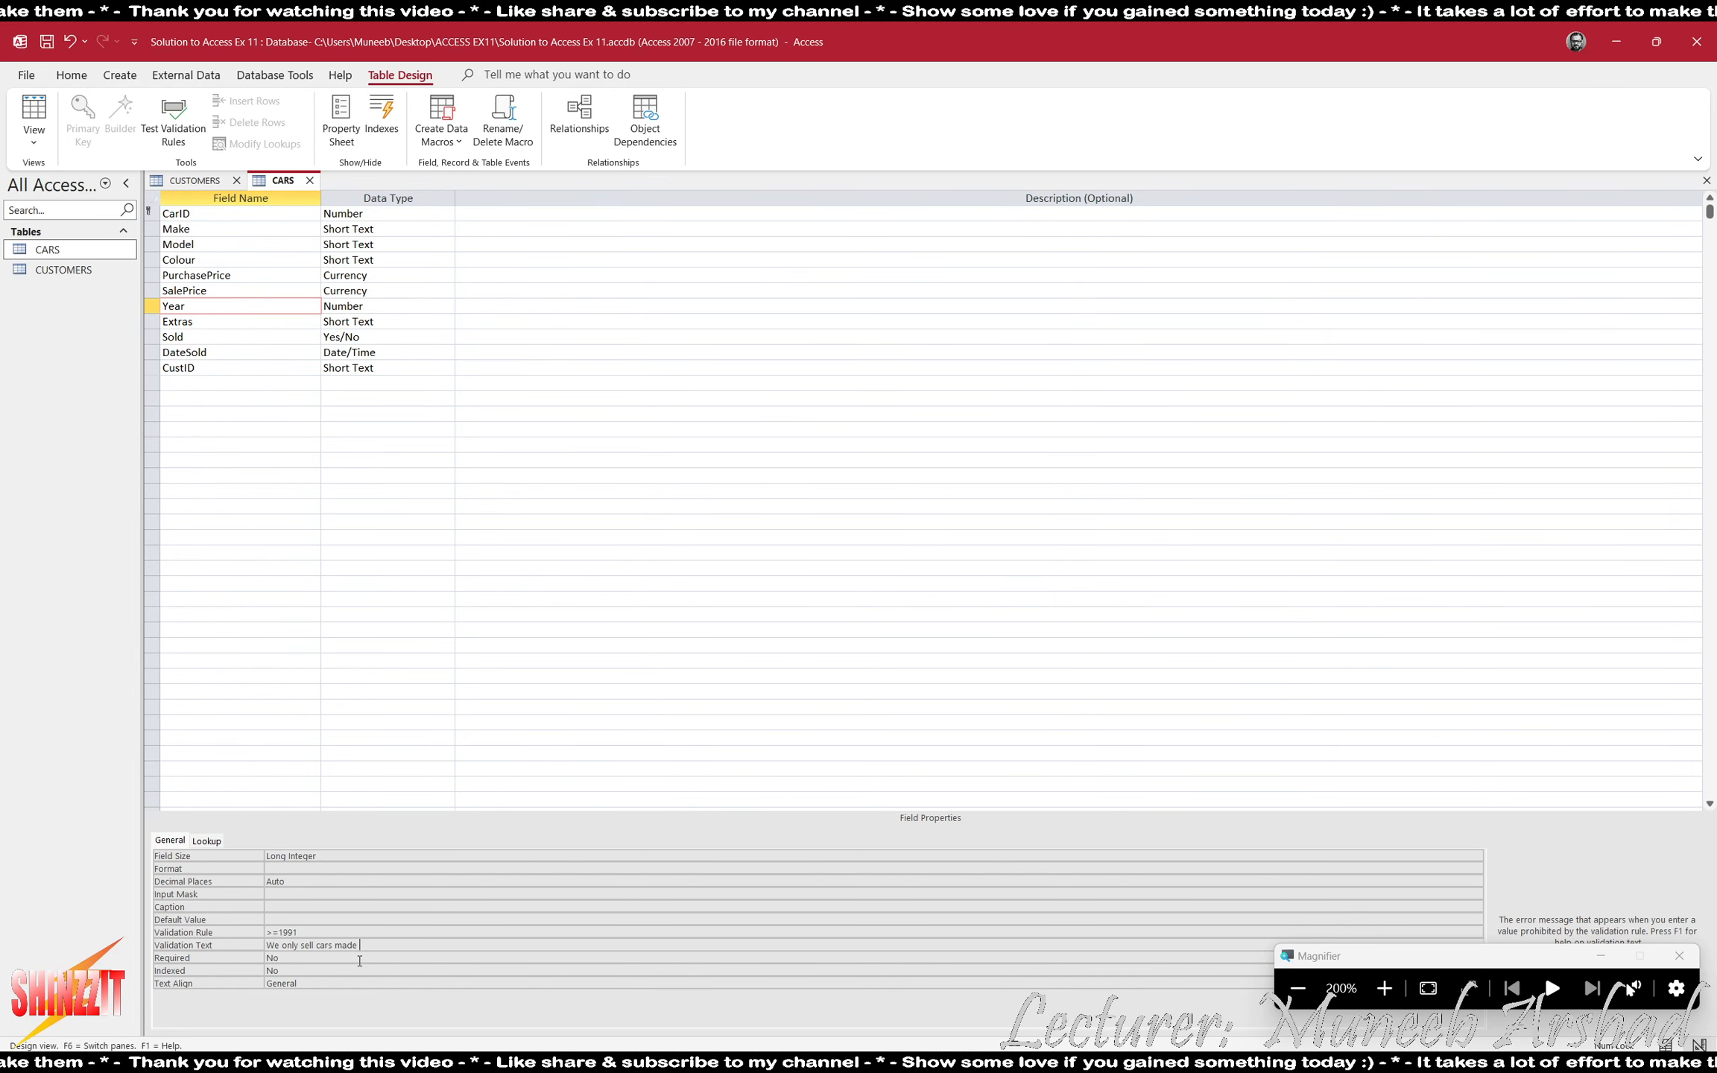
type(" on 1")
key("BackSpace")
key("BackSpace")
key("BackSpace")
key("BackSpace")
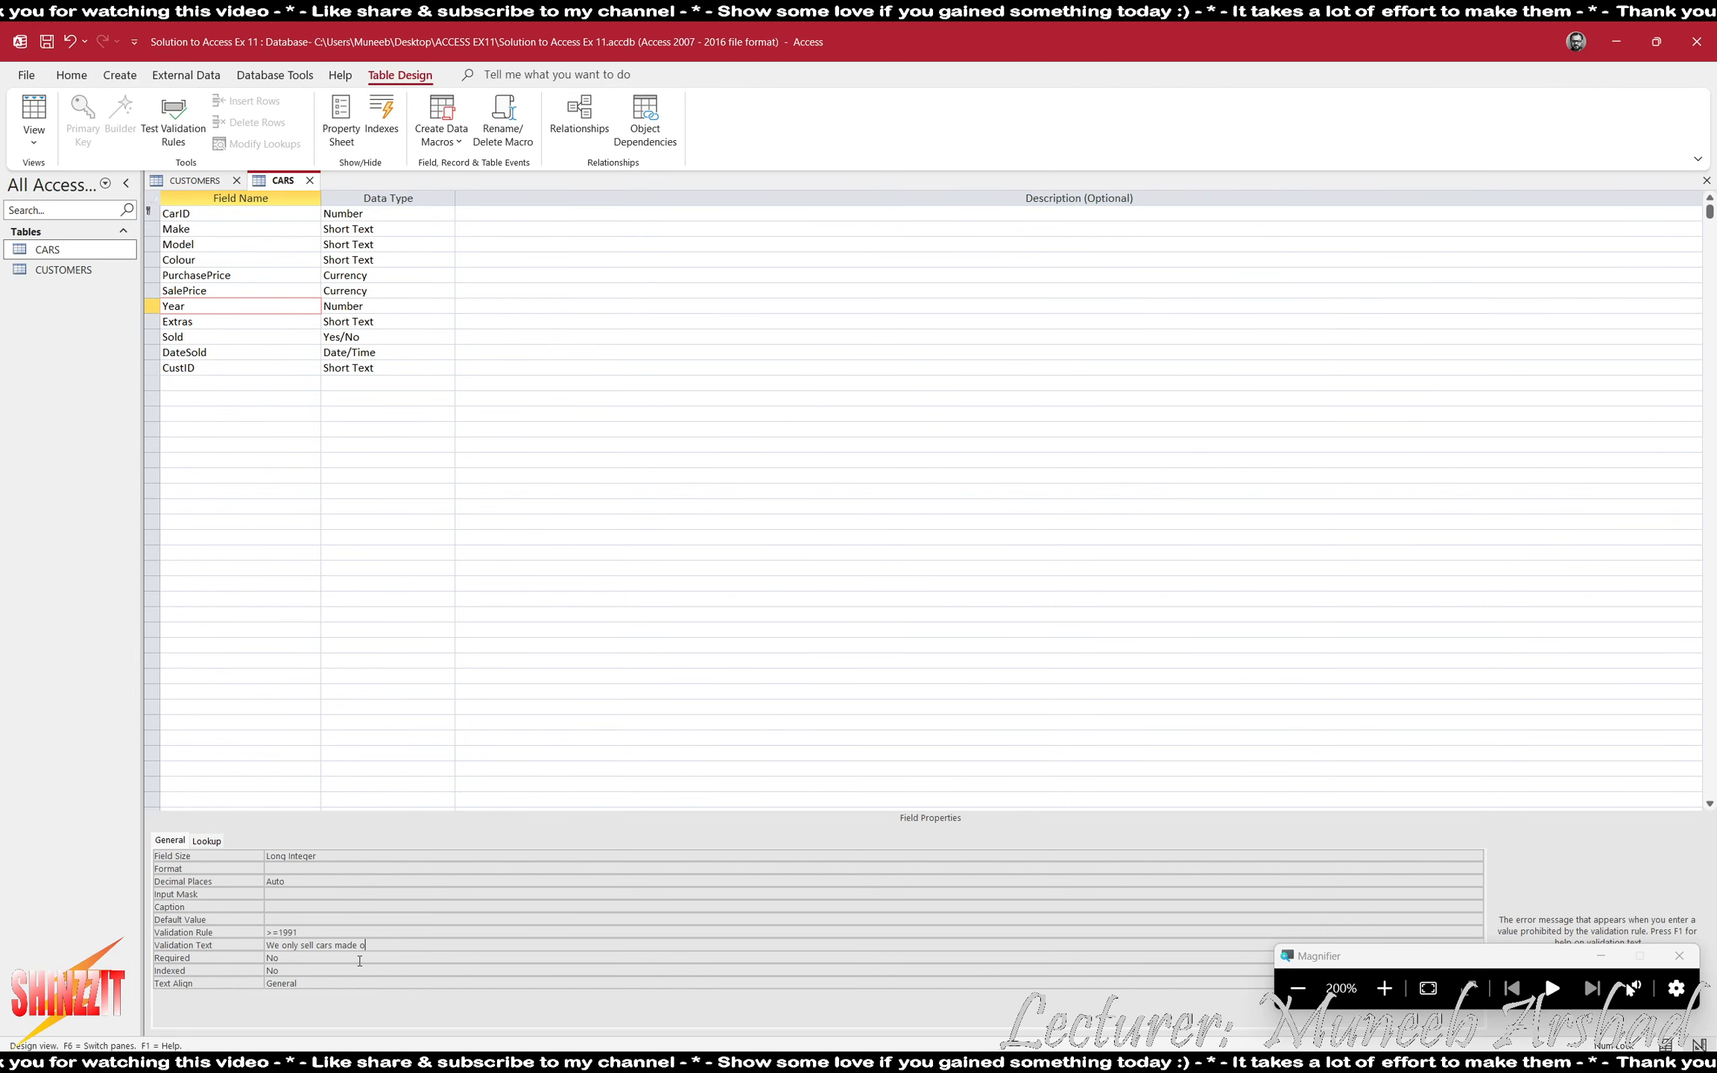
type("in 1991")
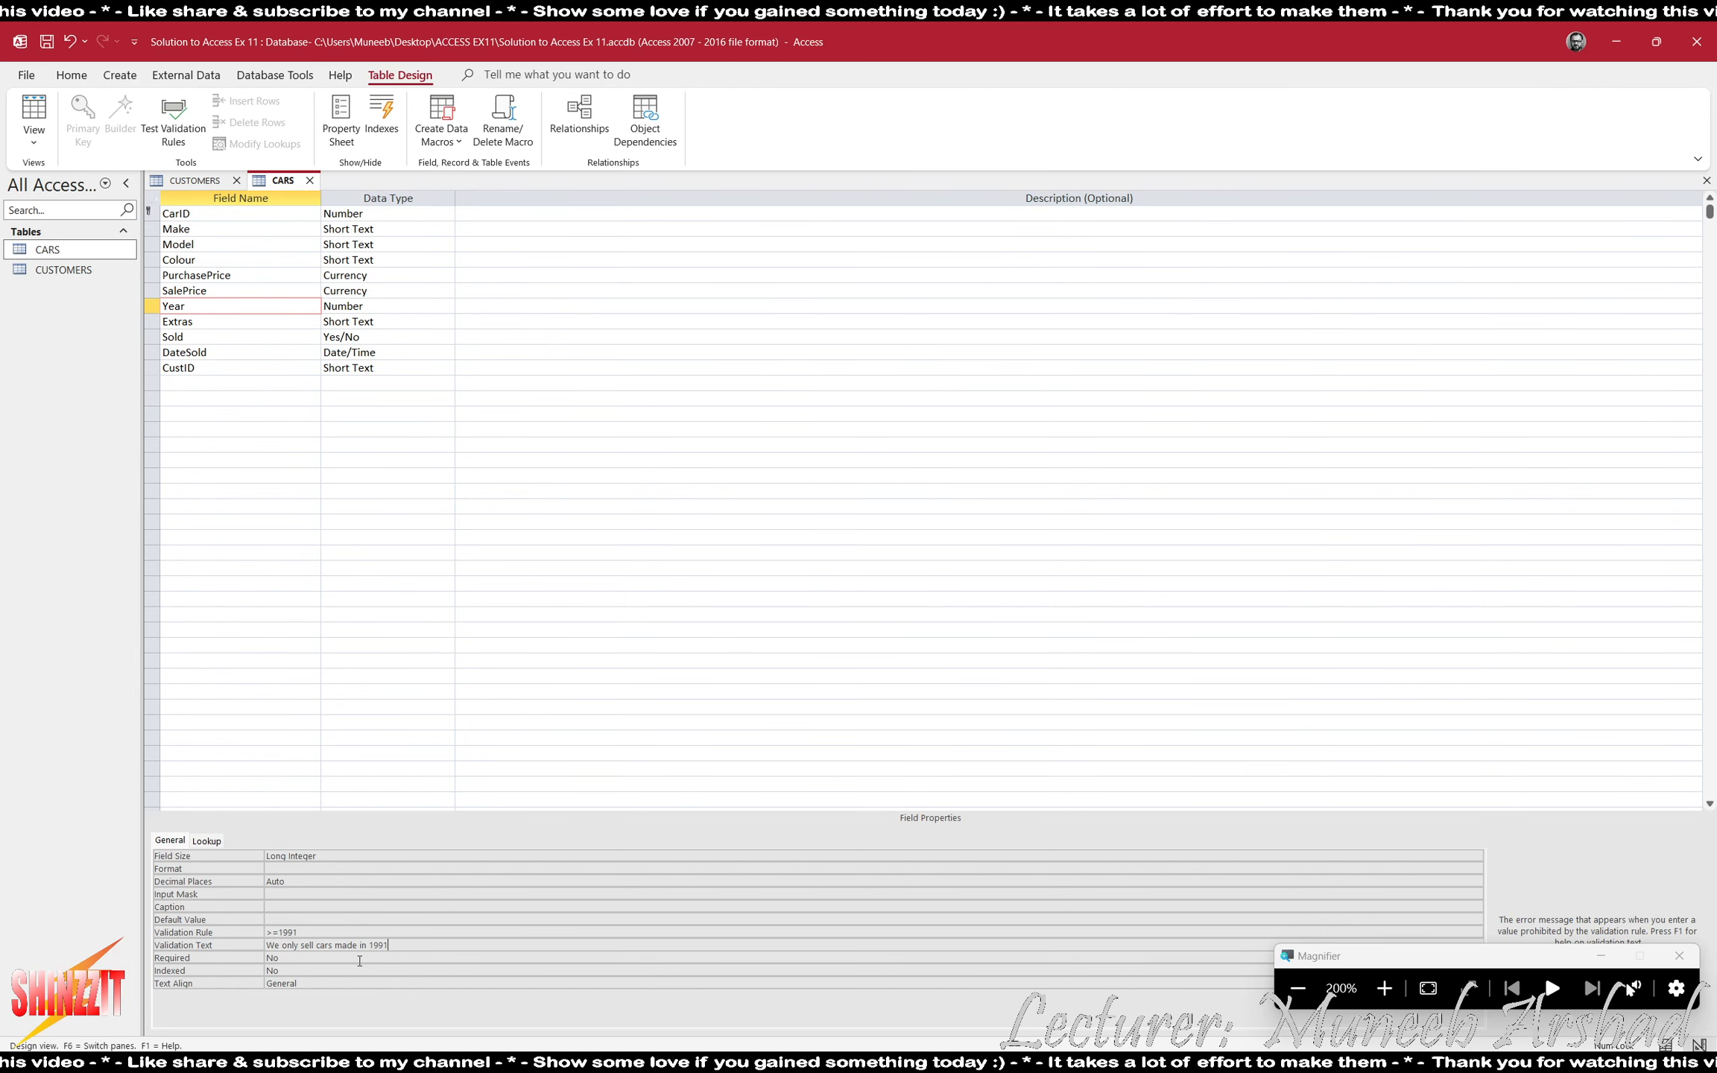
type(" or ab")
key("BackSpace")
key("BackSpace")
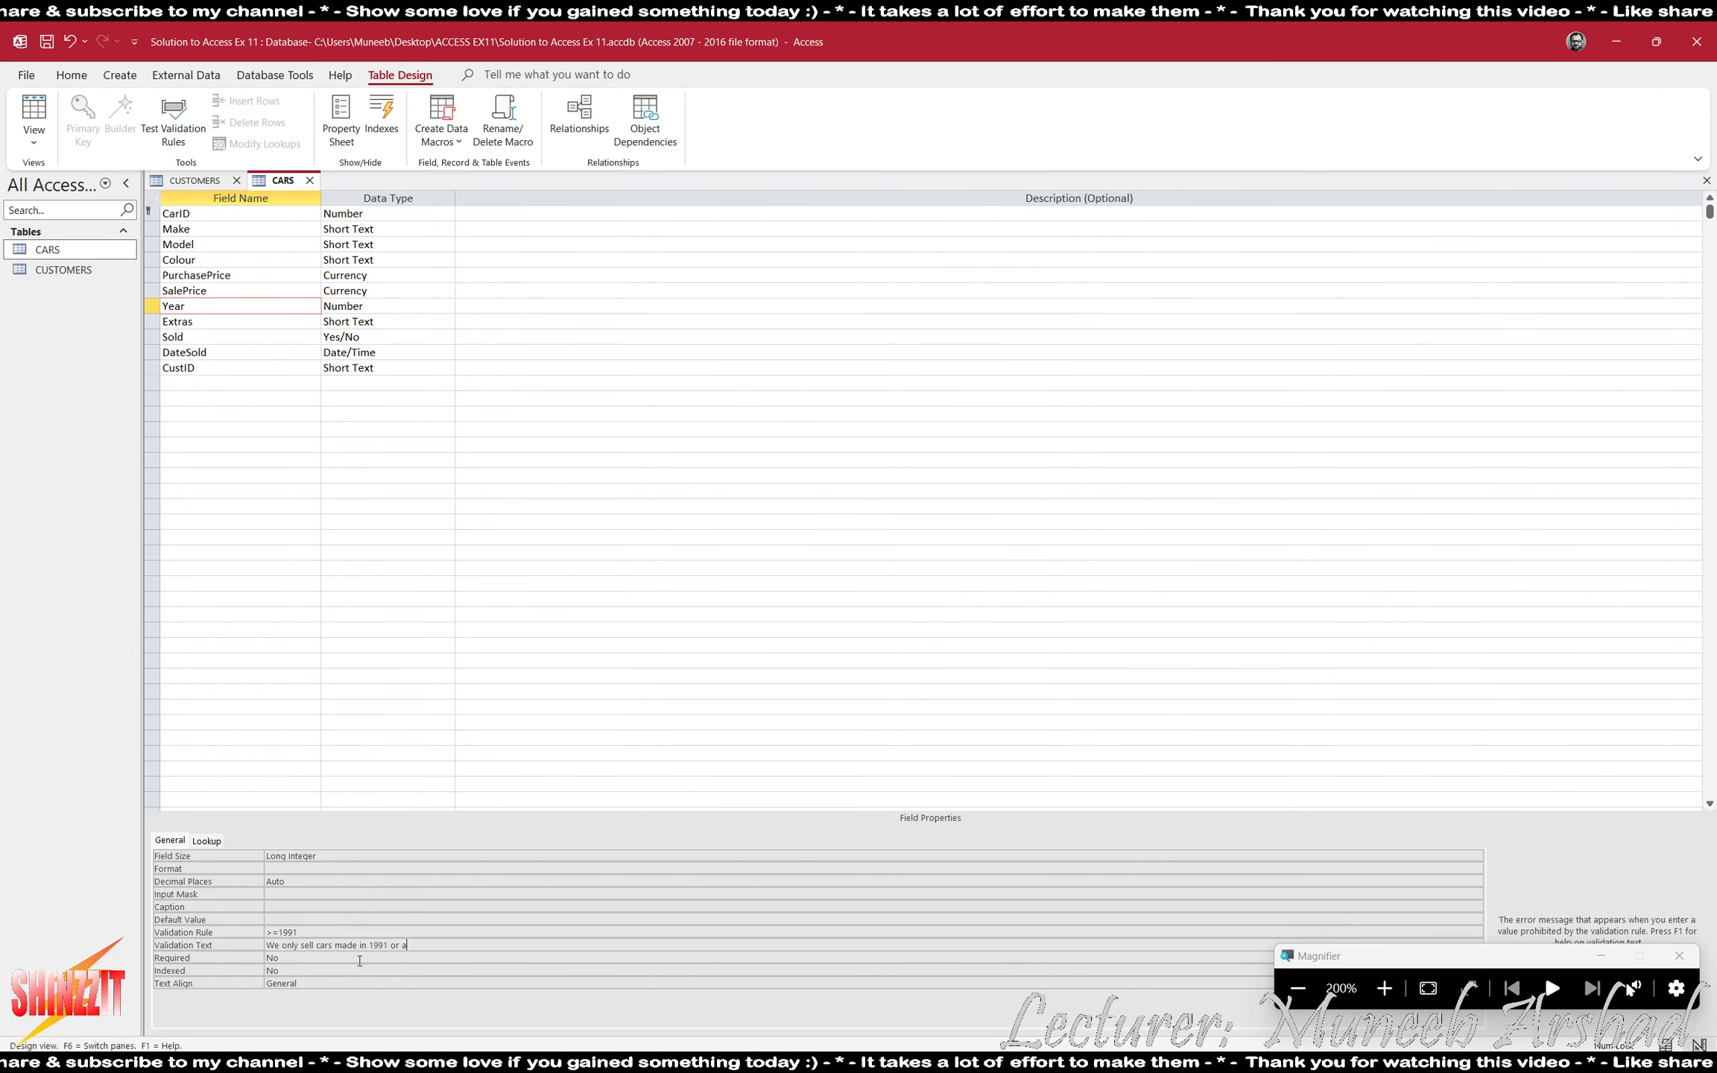
type("later")
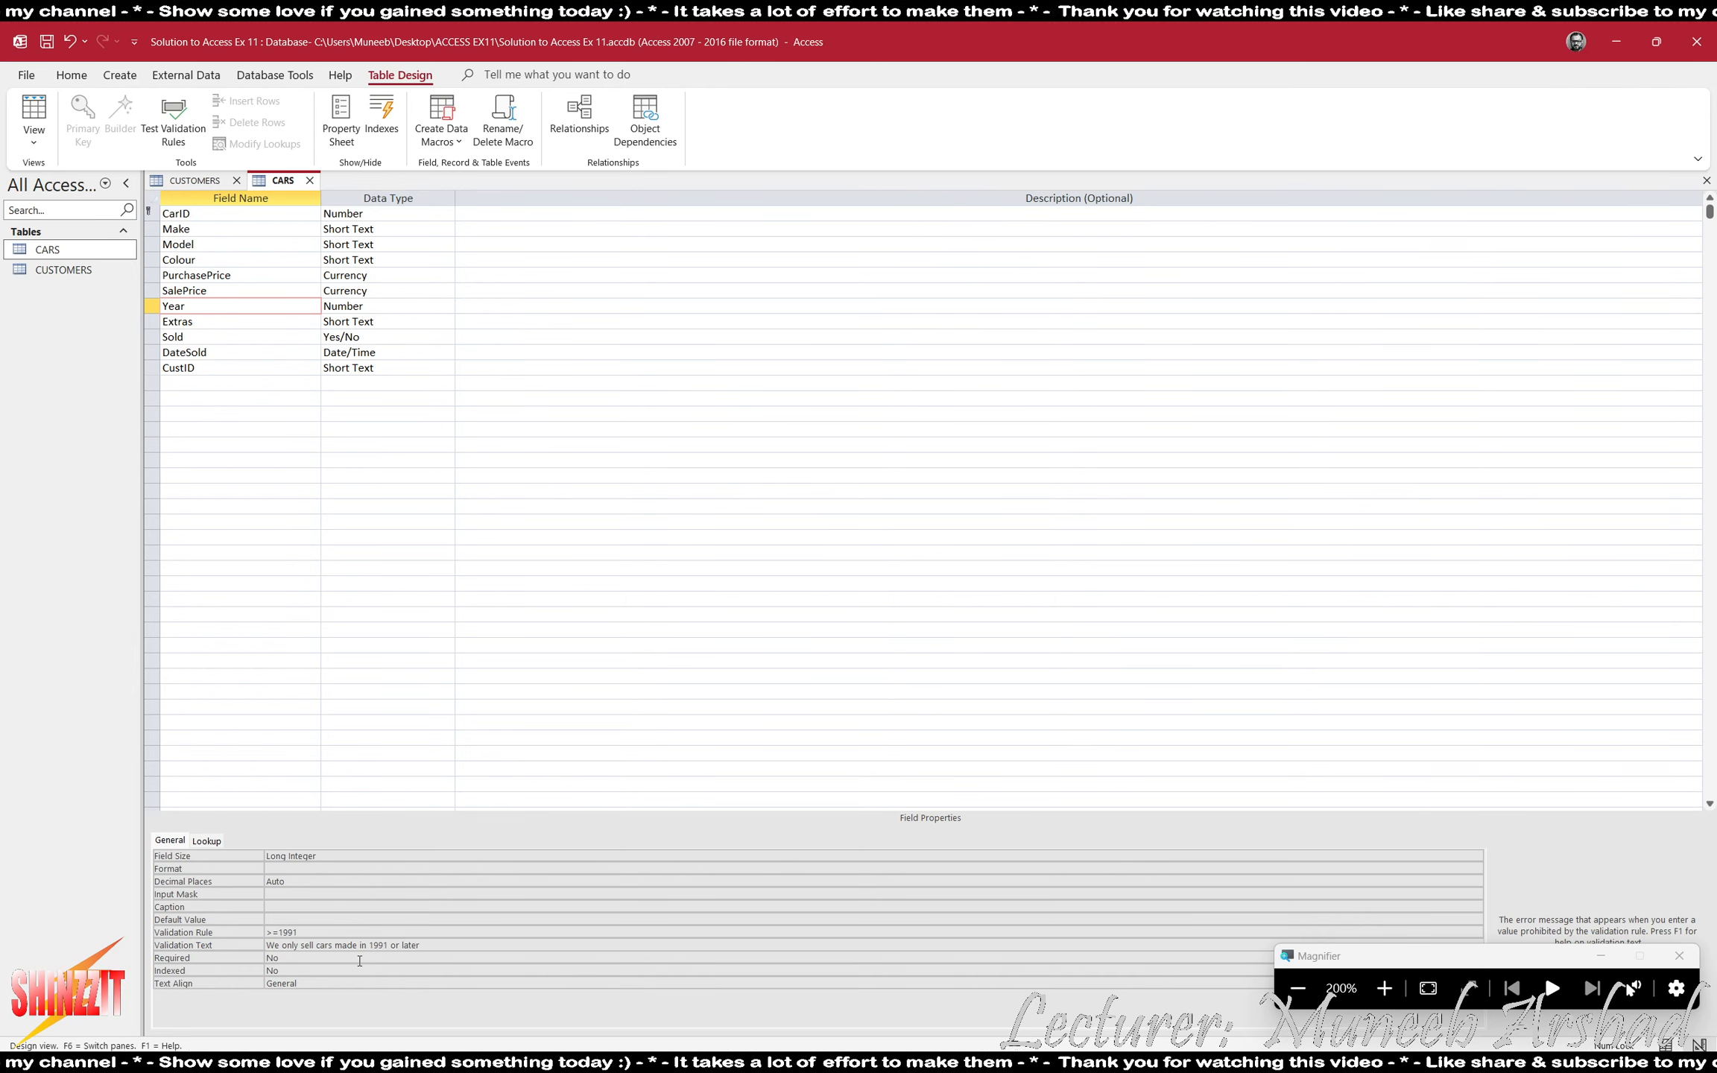
key("Return")
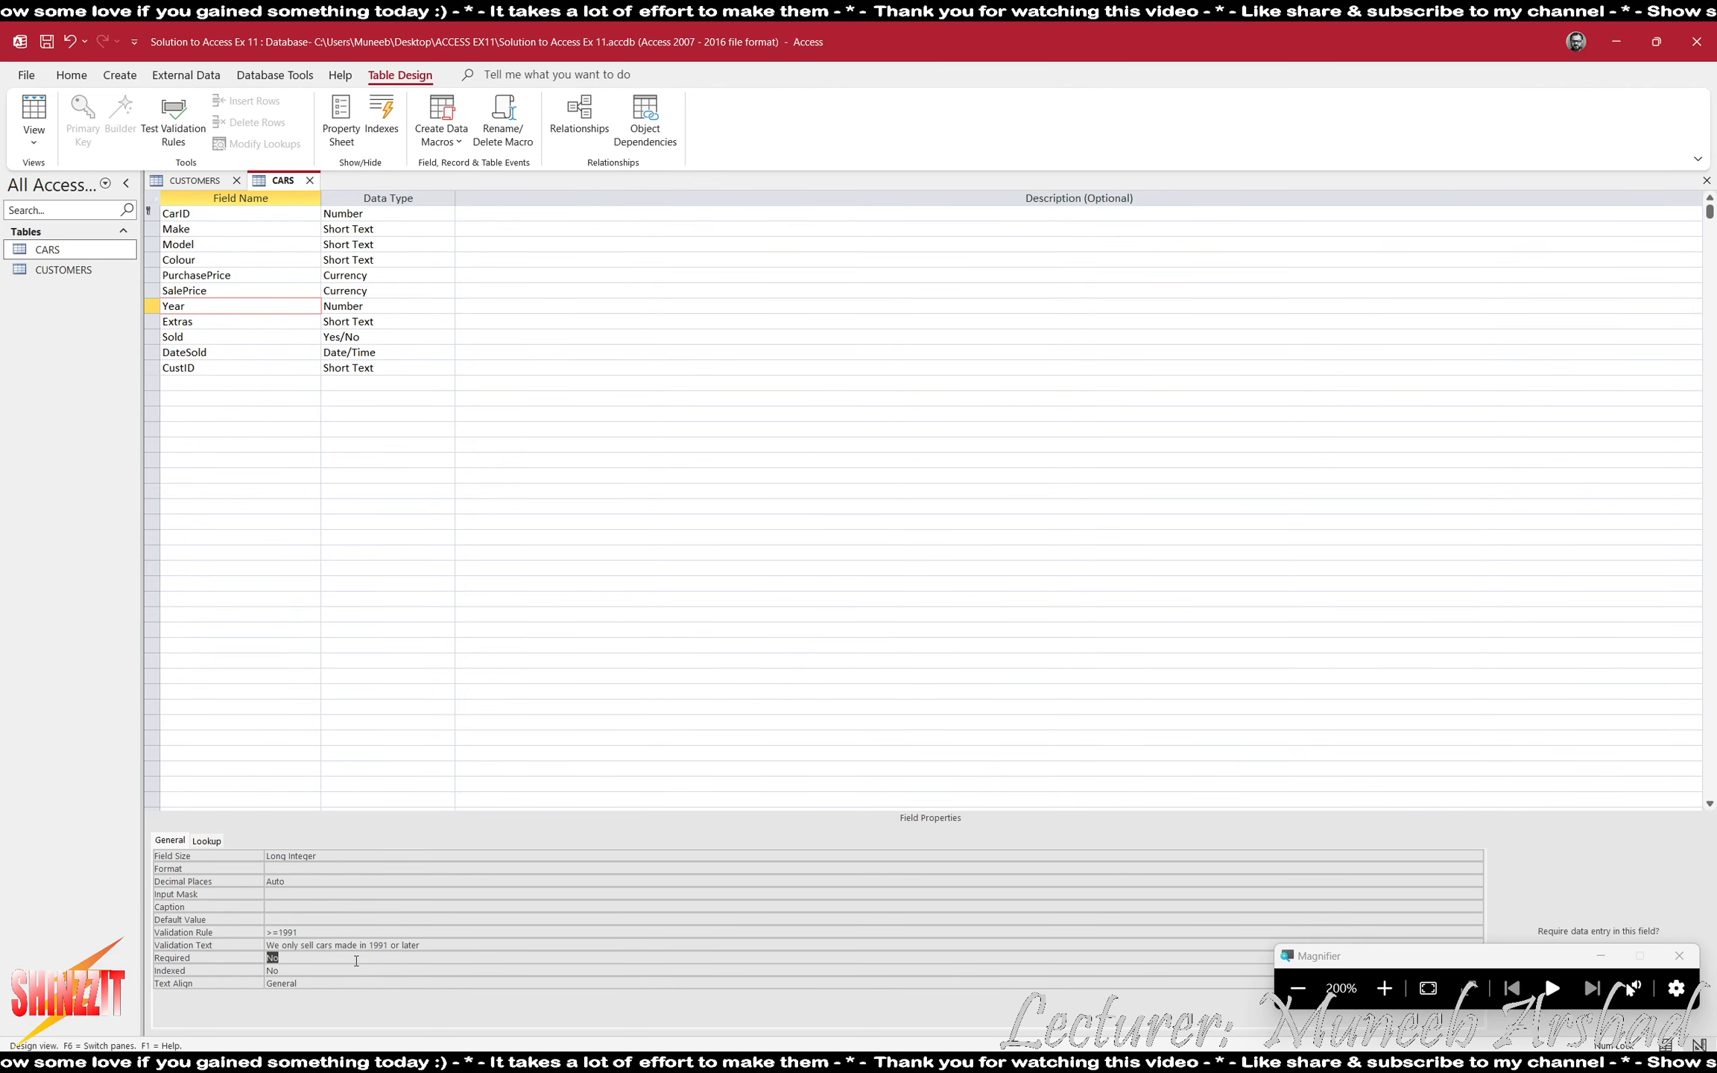
- Save and close the CARS and CUSTOMERS tables, testing existing data against the new validation rules
left_click(1303, 1005)
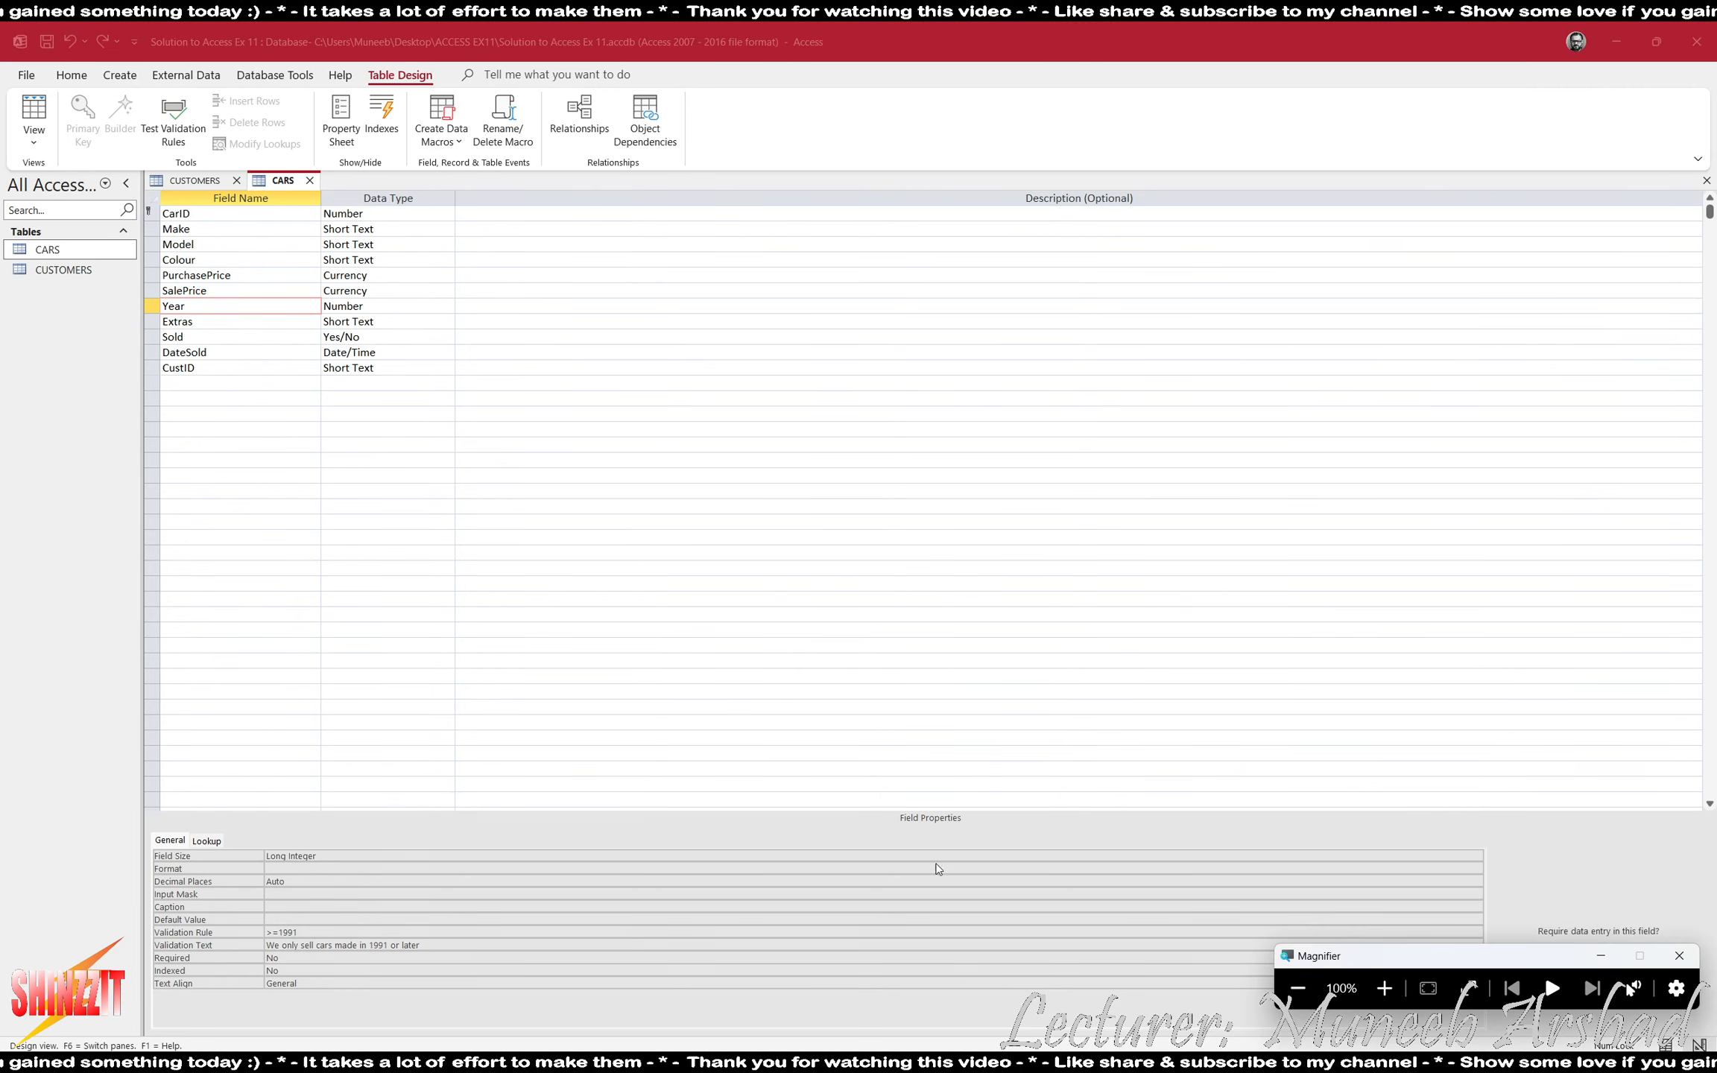
left_click(309, 181)
left_click(802, 593)
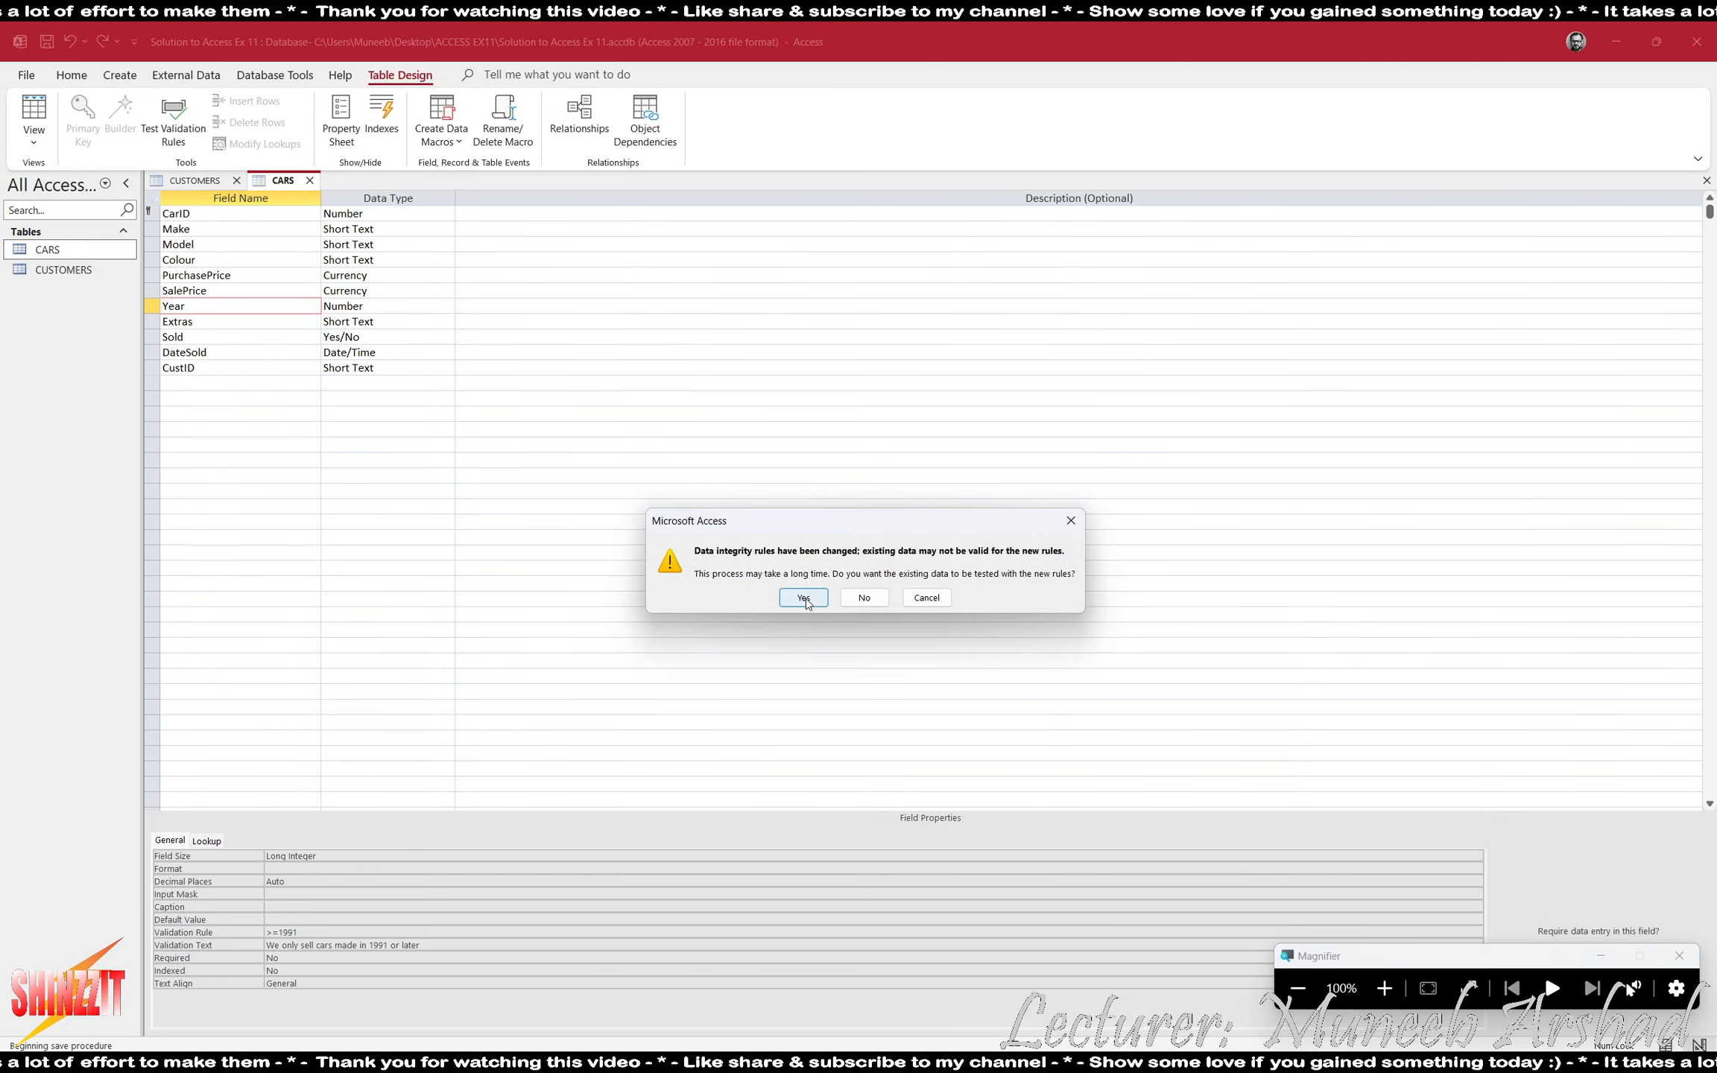
left_click(799, 652)
left_click(237, 180)
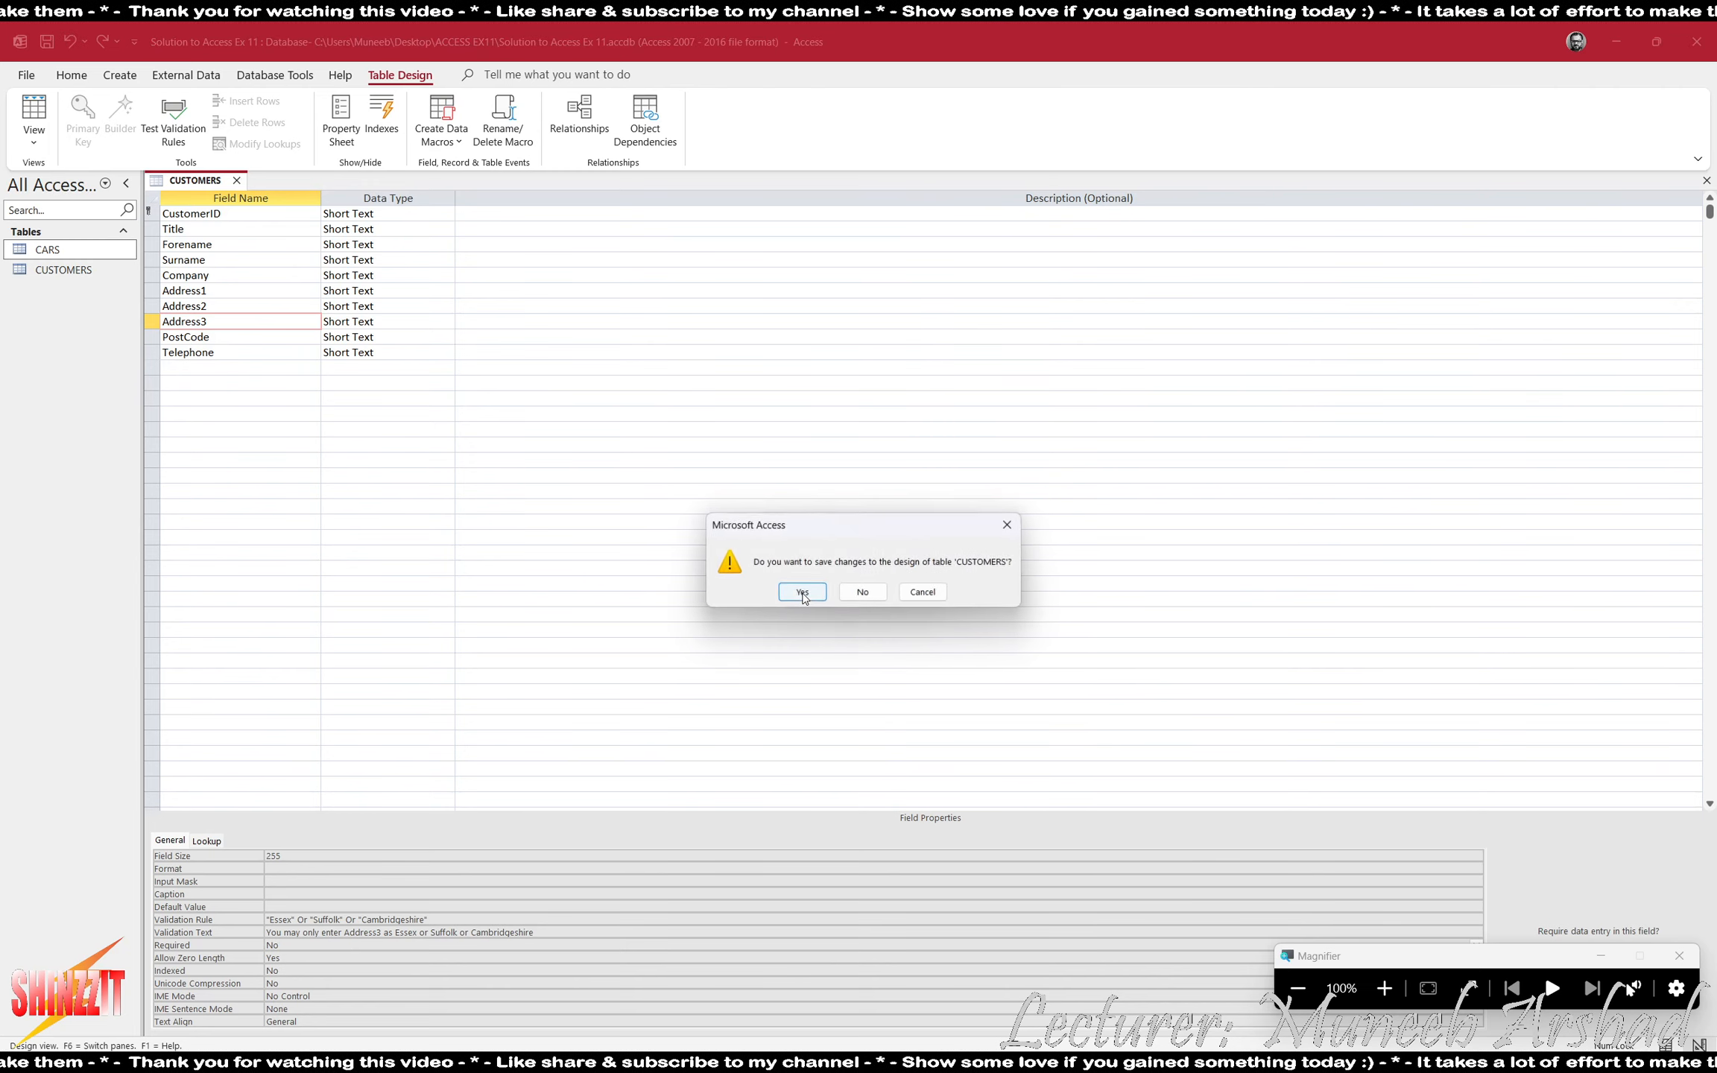
left_click(798, 594)
left_click(804, 597)
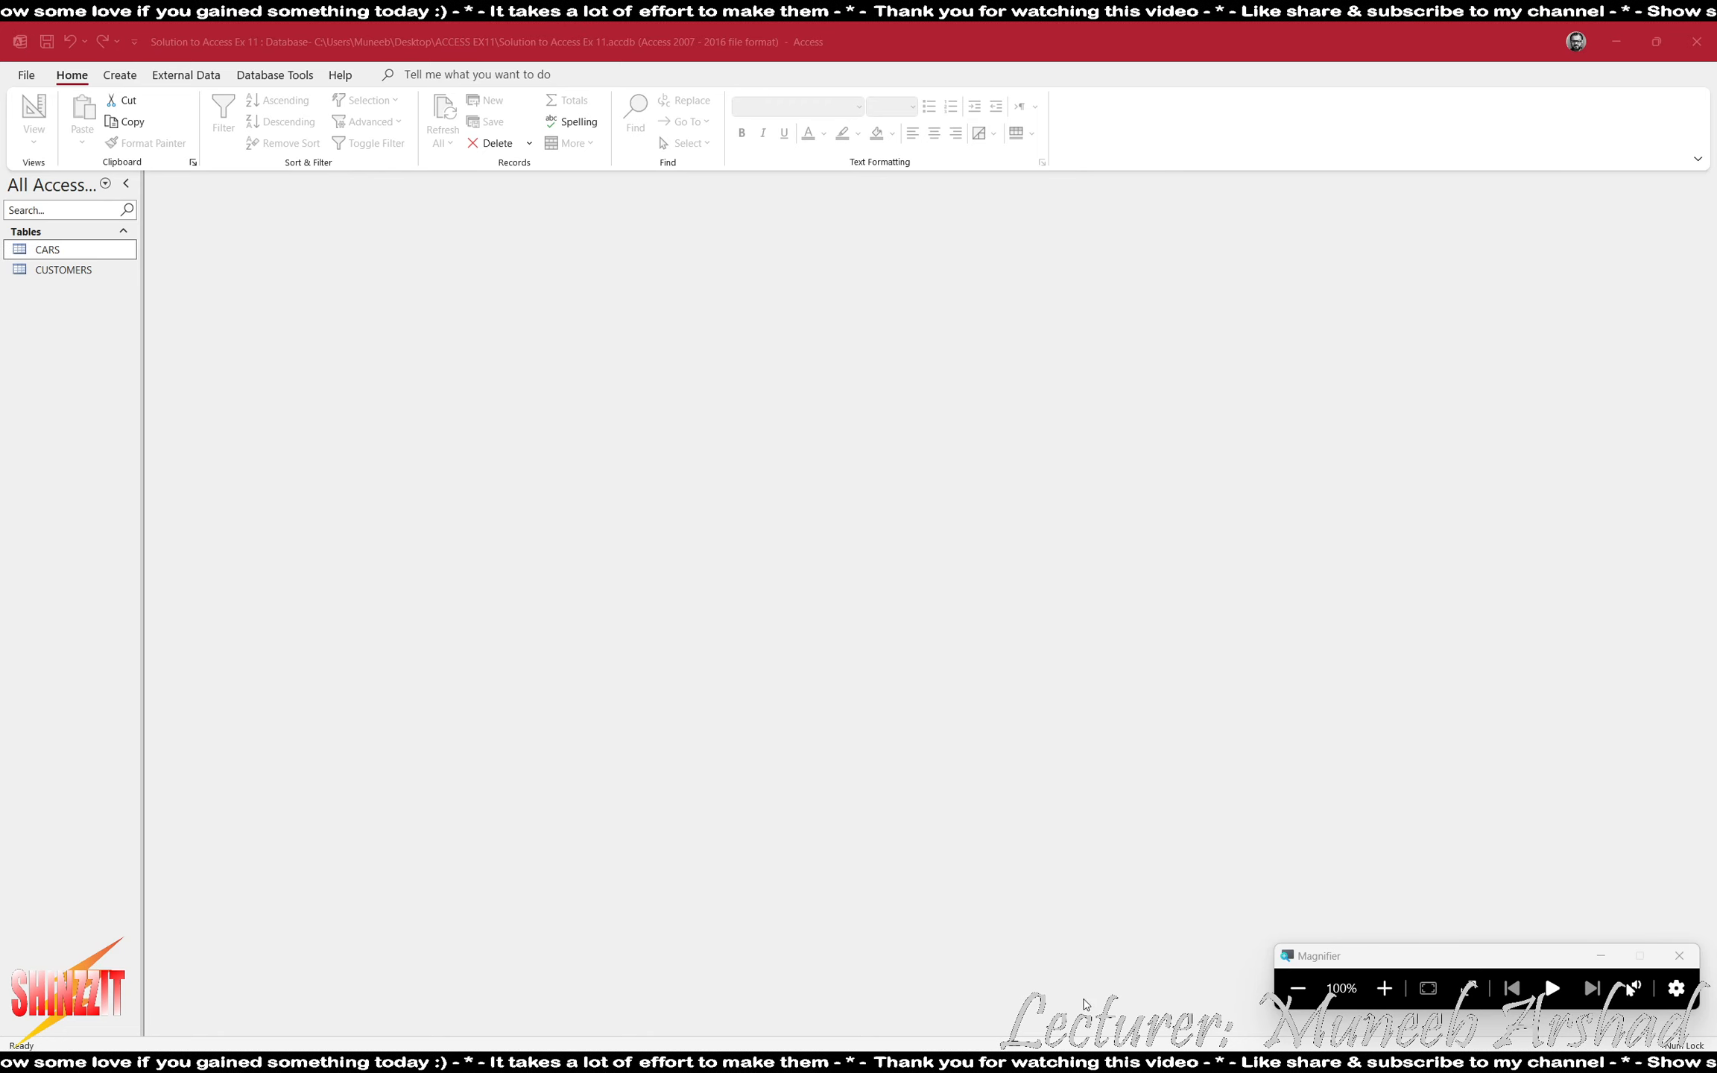
- Switch to ACCESS EX11.pdf and read task 5's requirements for the report on cars sold to business customers
key("alt+Tab")
scroll(229, 748, "down", 6)
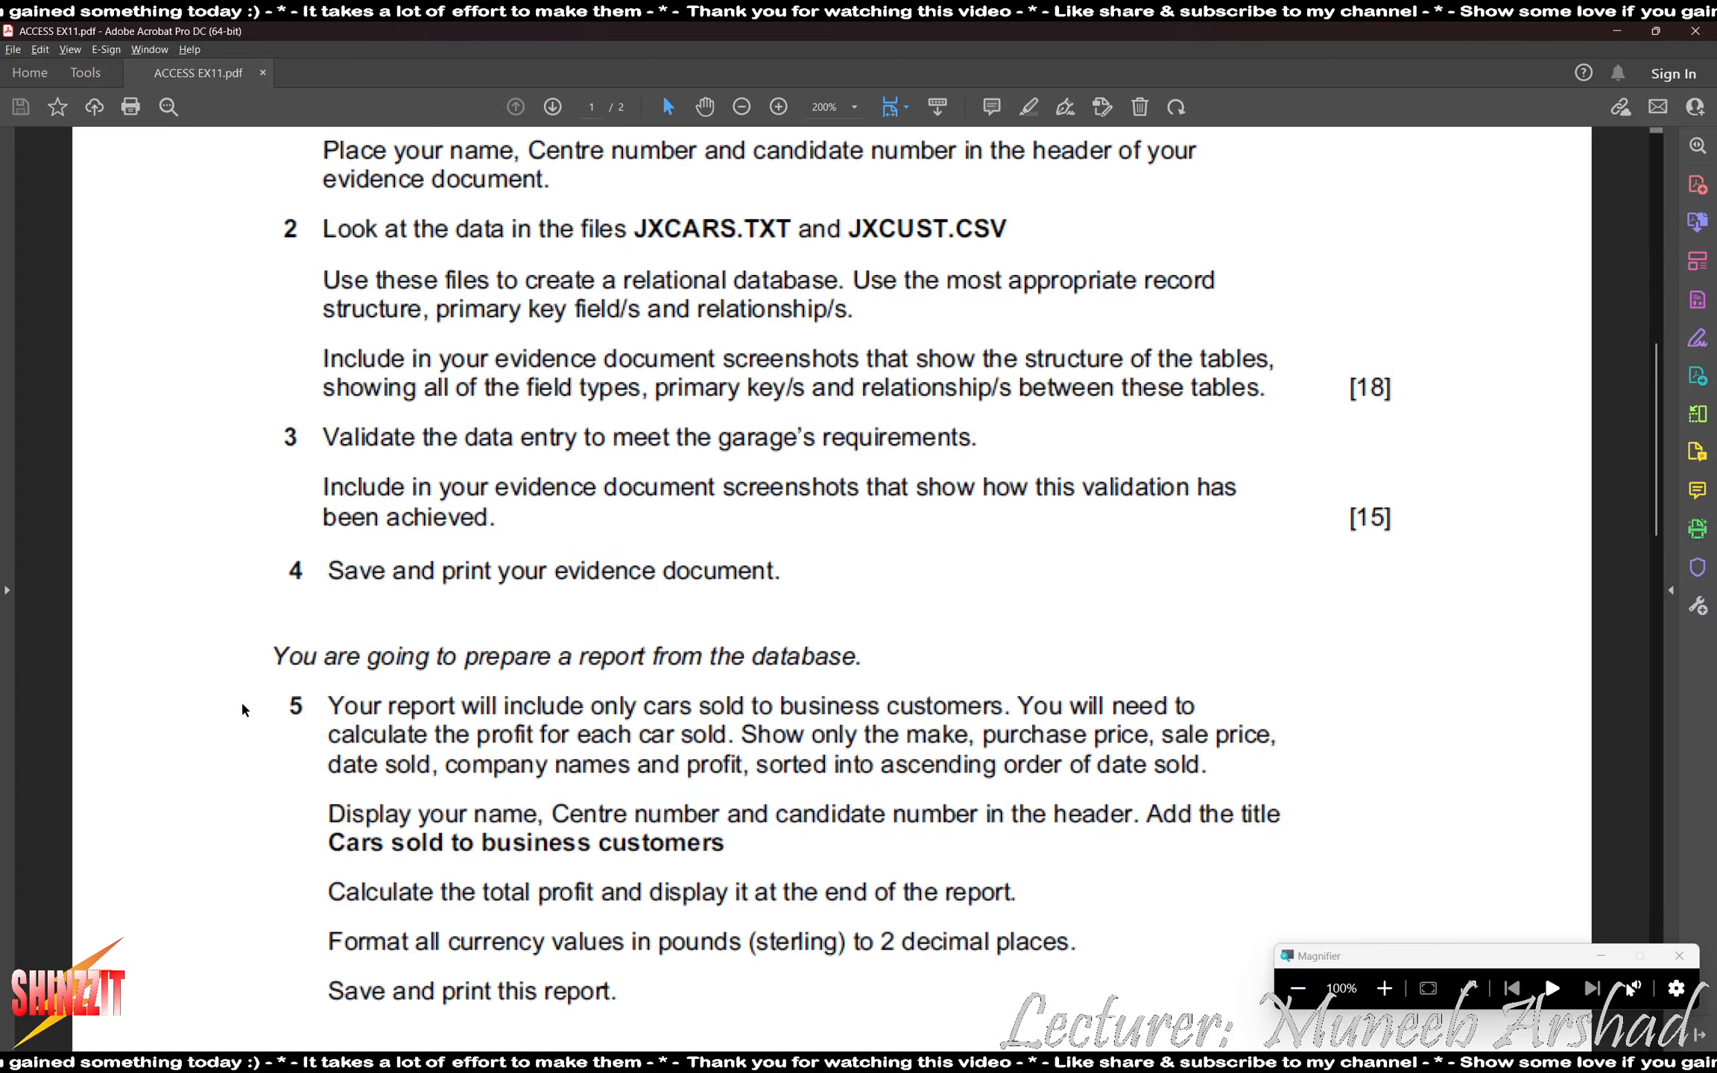
scroll(268, 667, "down", 2)
scroll(271, 667, "down", 1)
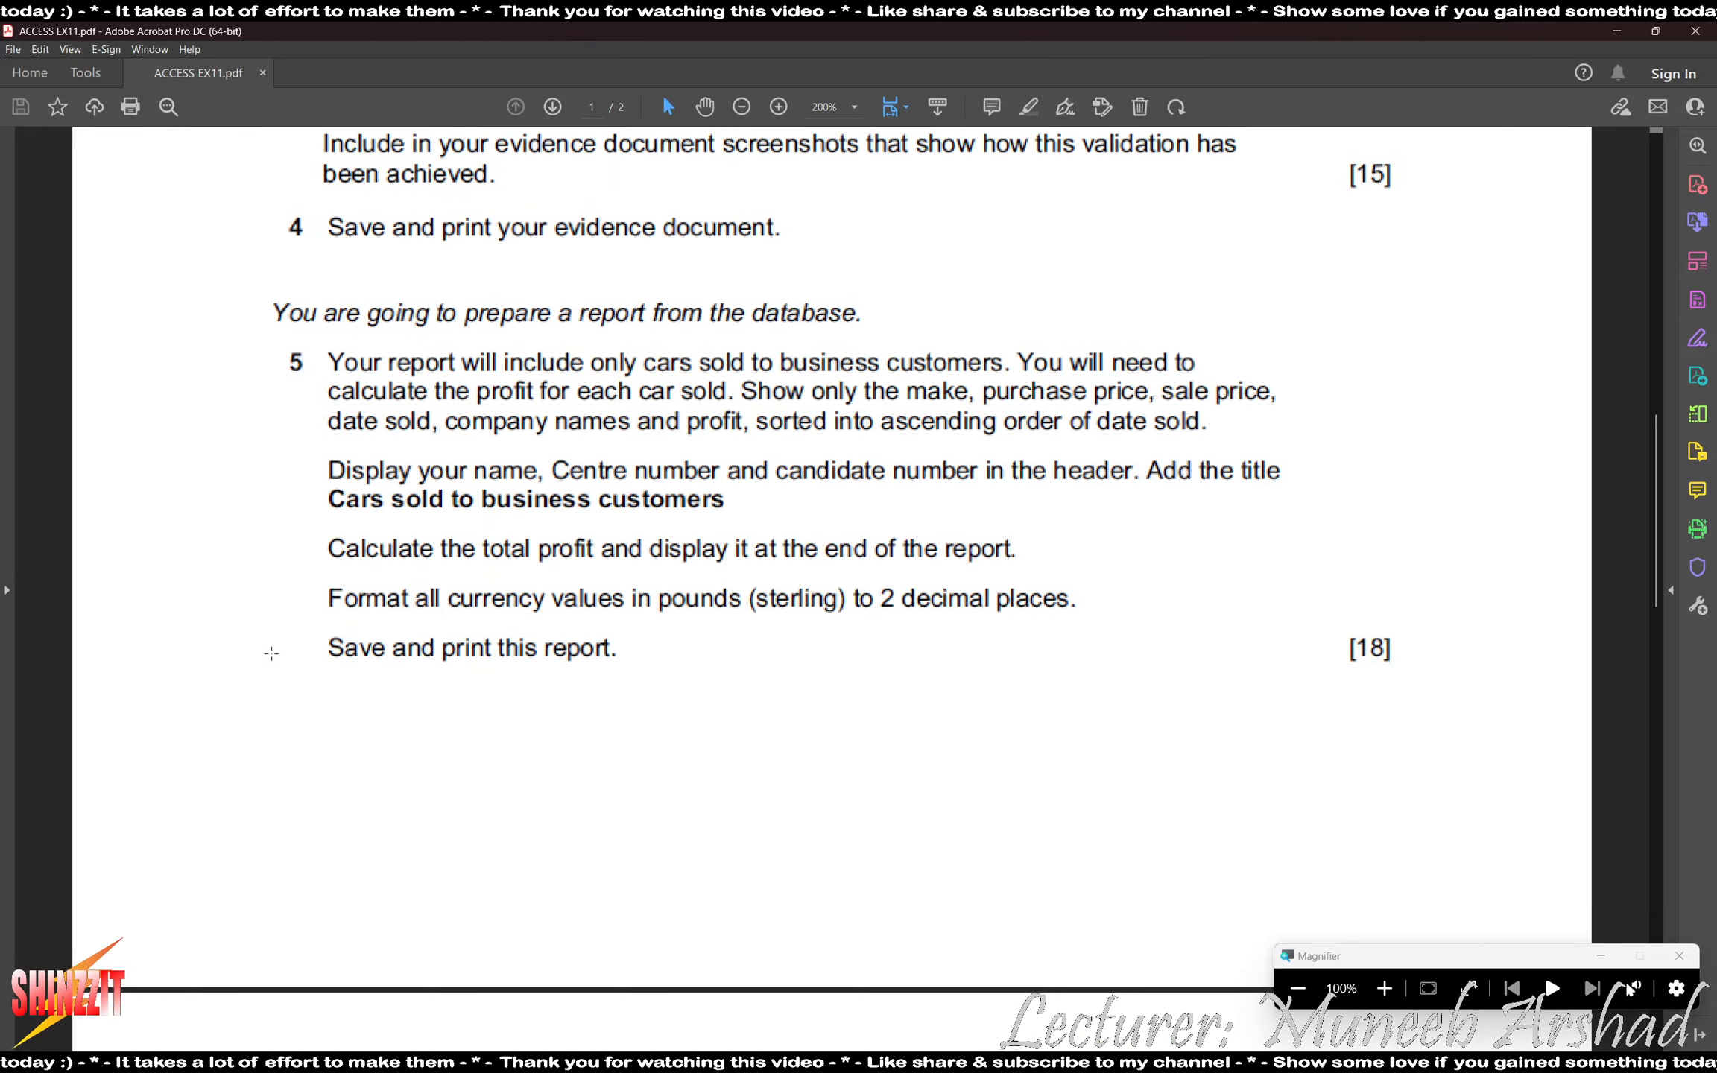
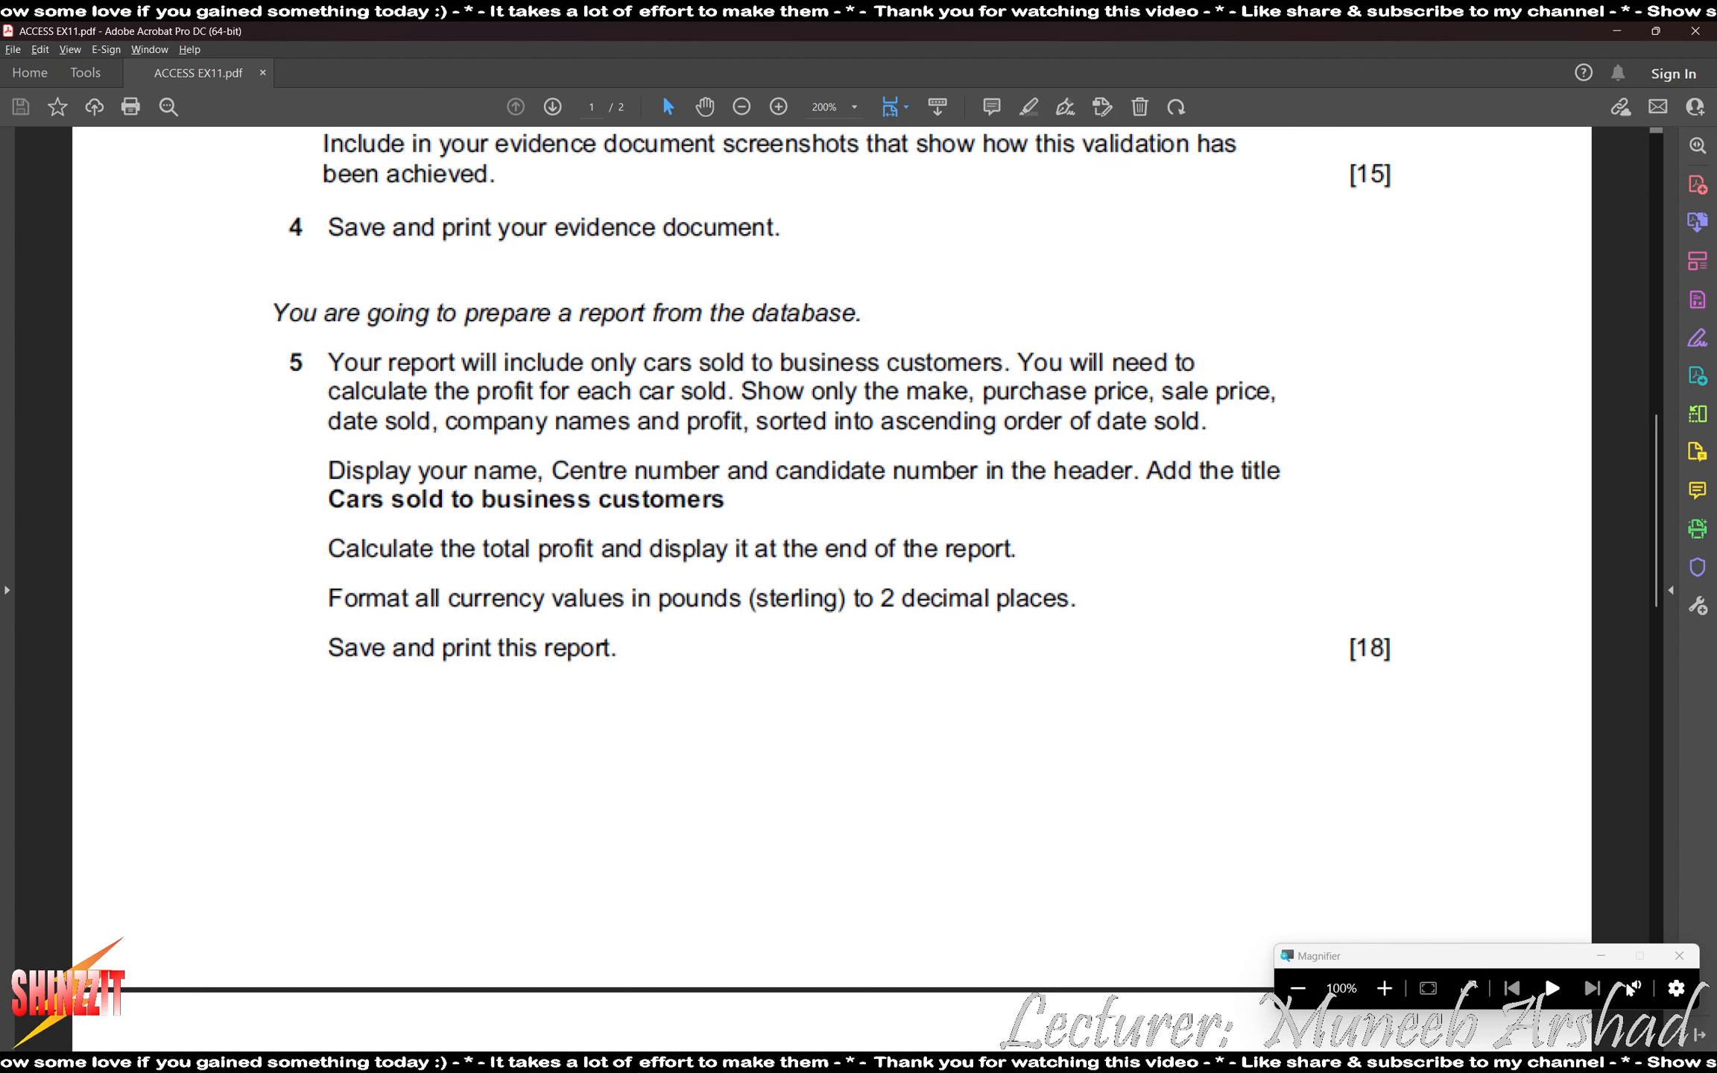
key("alt+Tab")
left_click(122, 76)
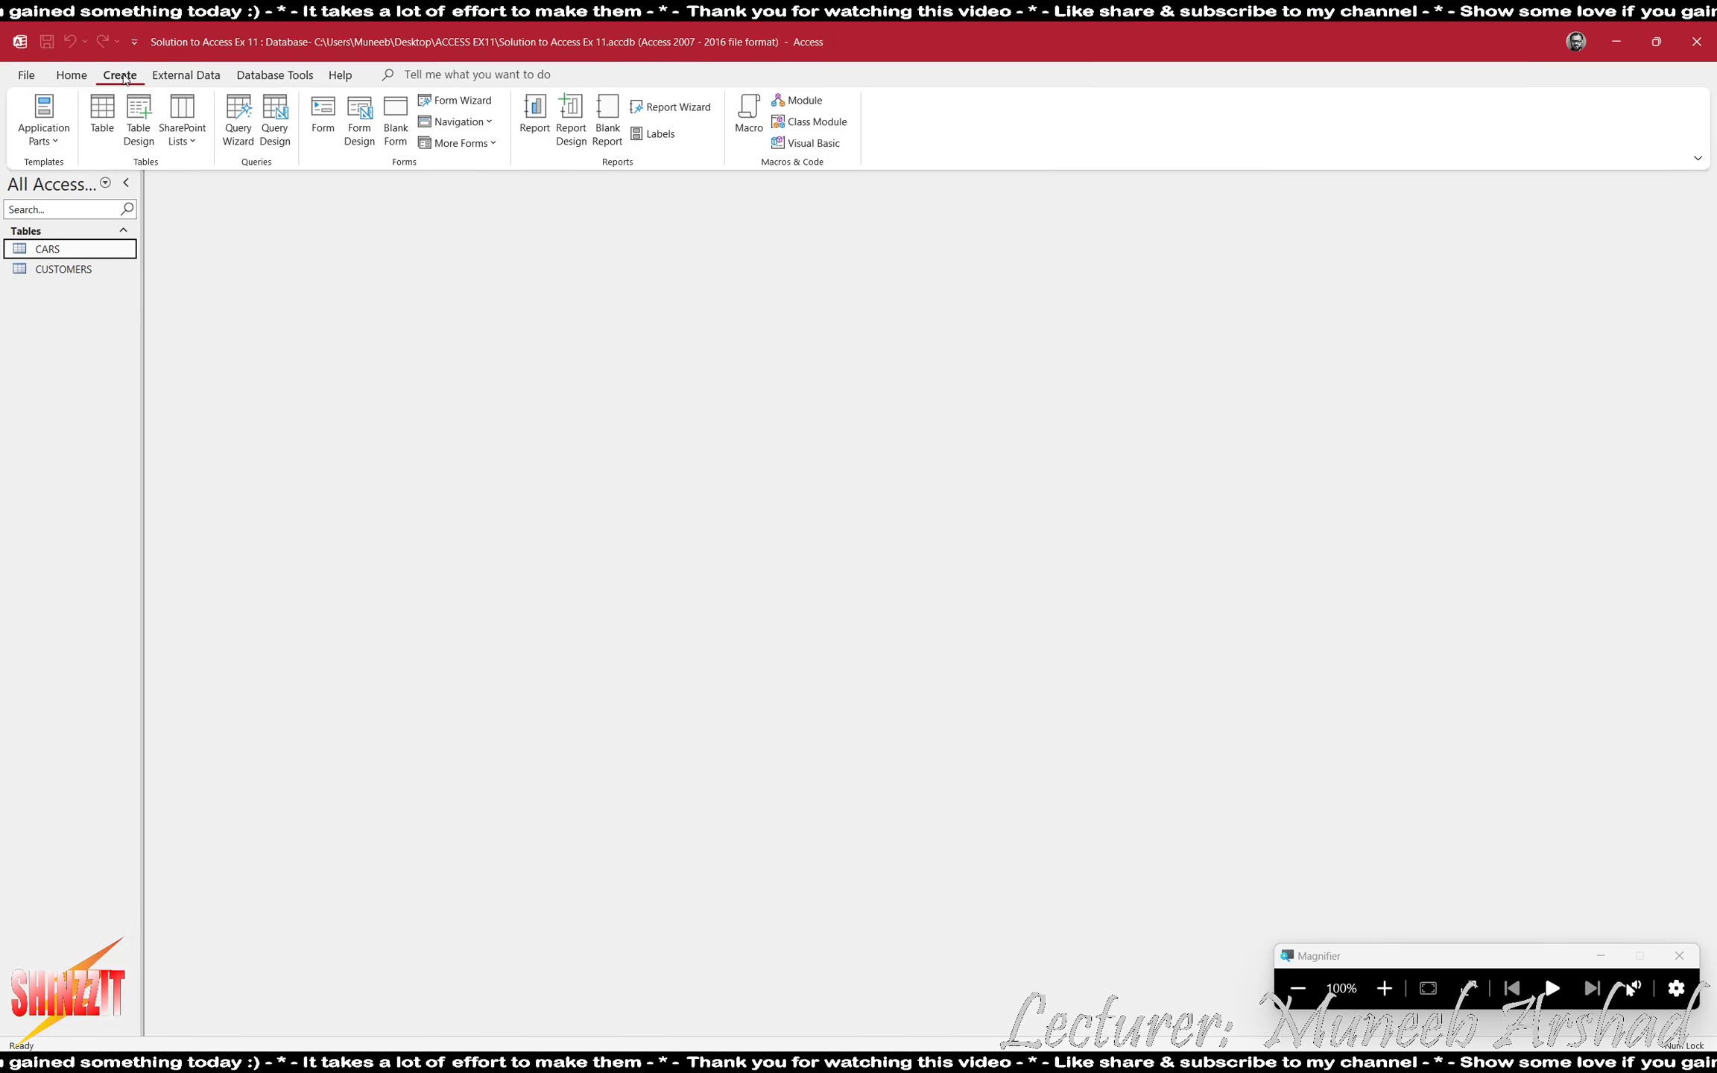
left_click(269, 139)
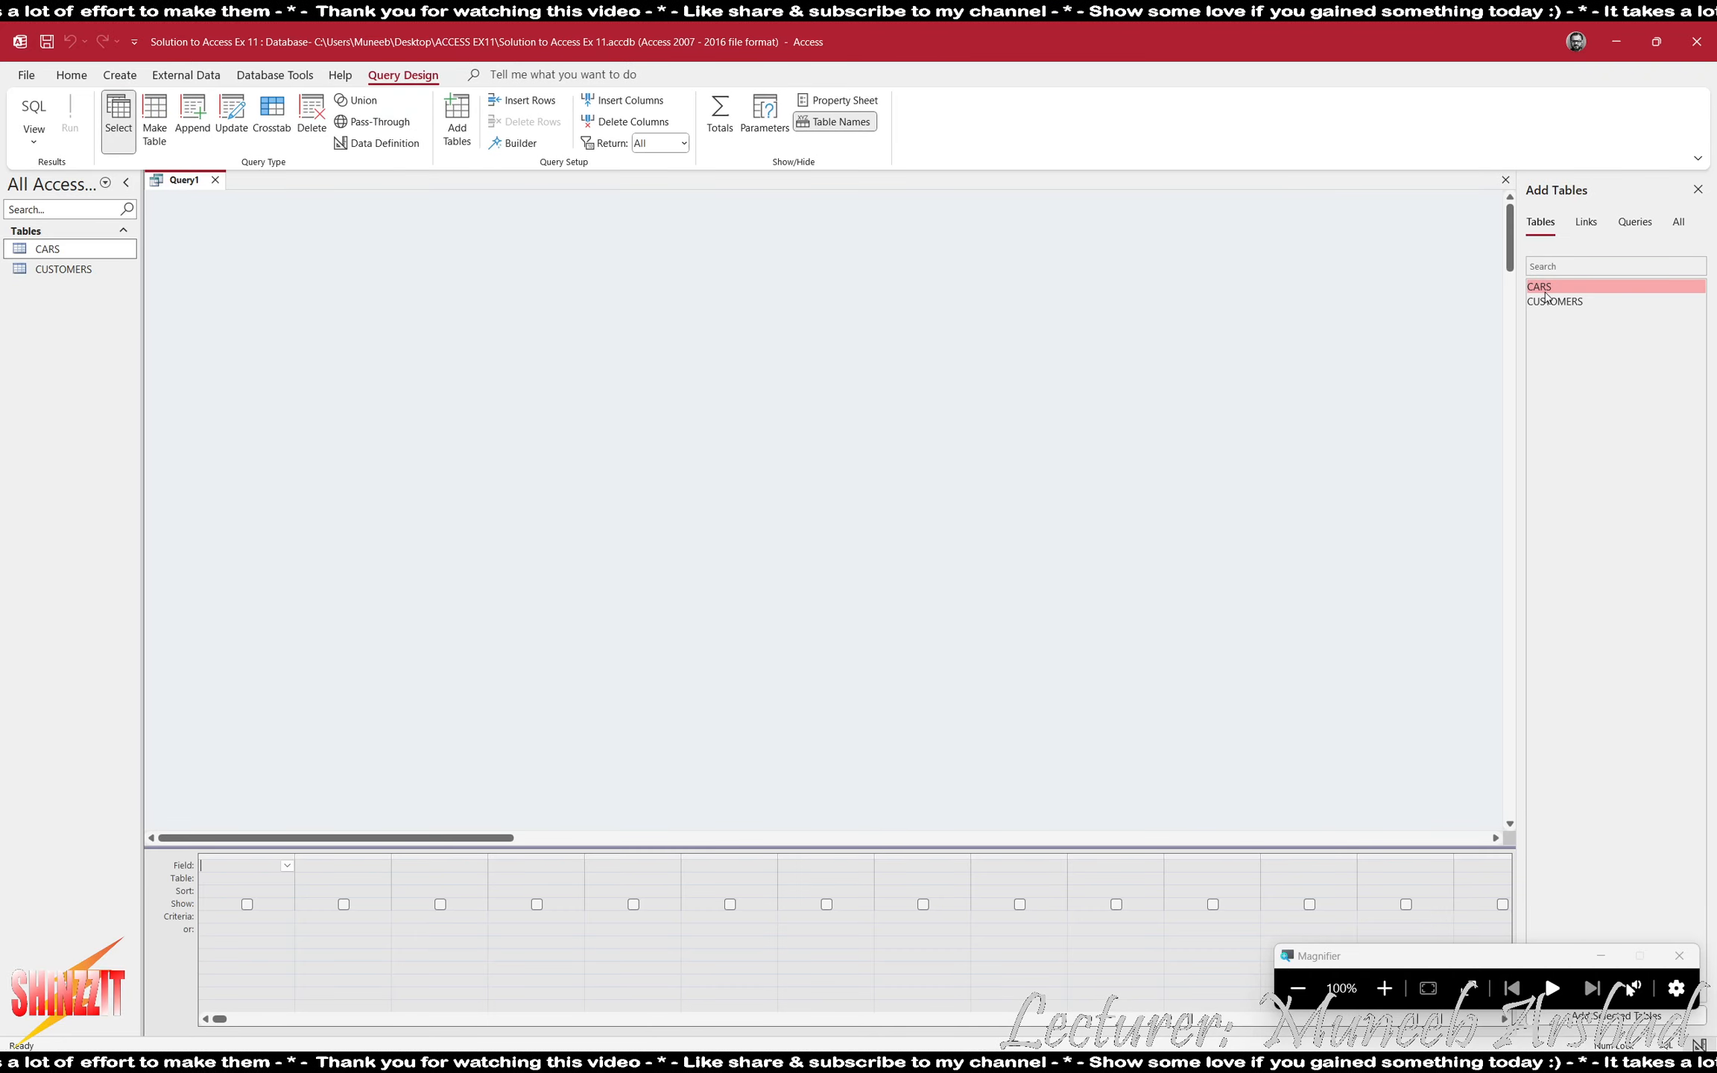
left_click(1506, 181)
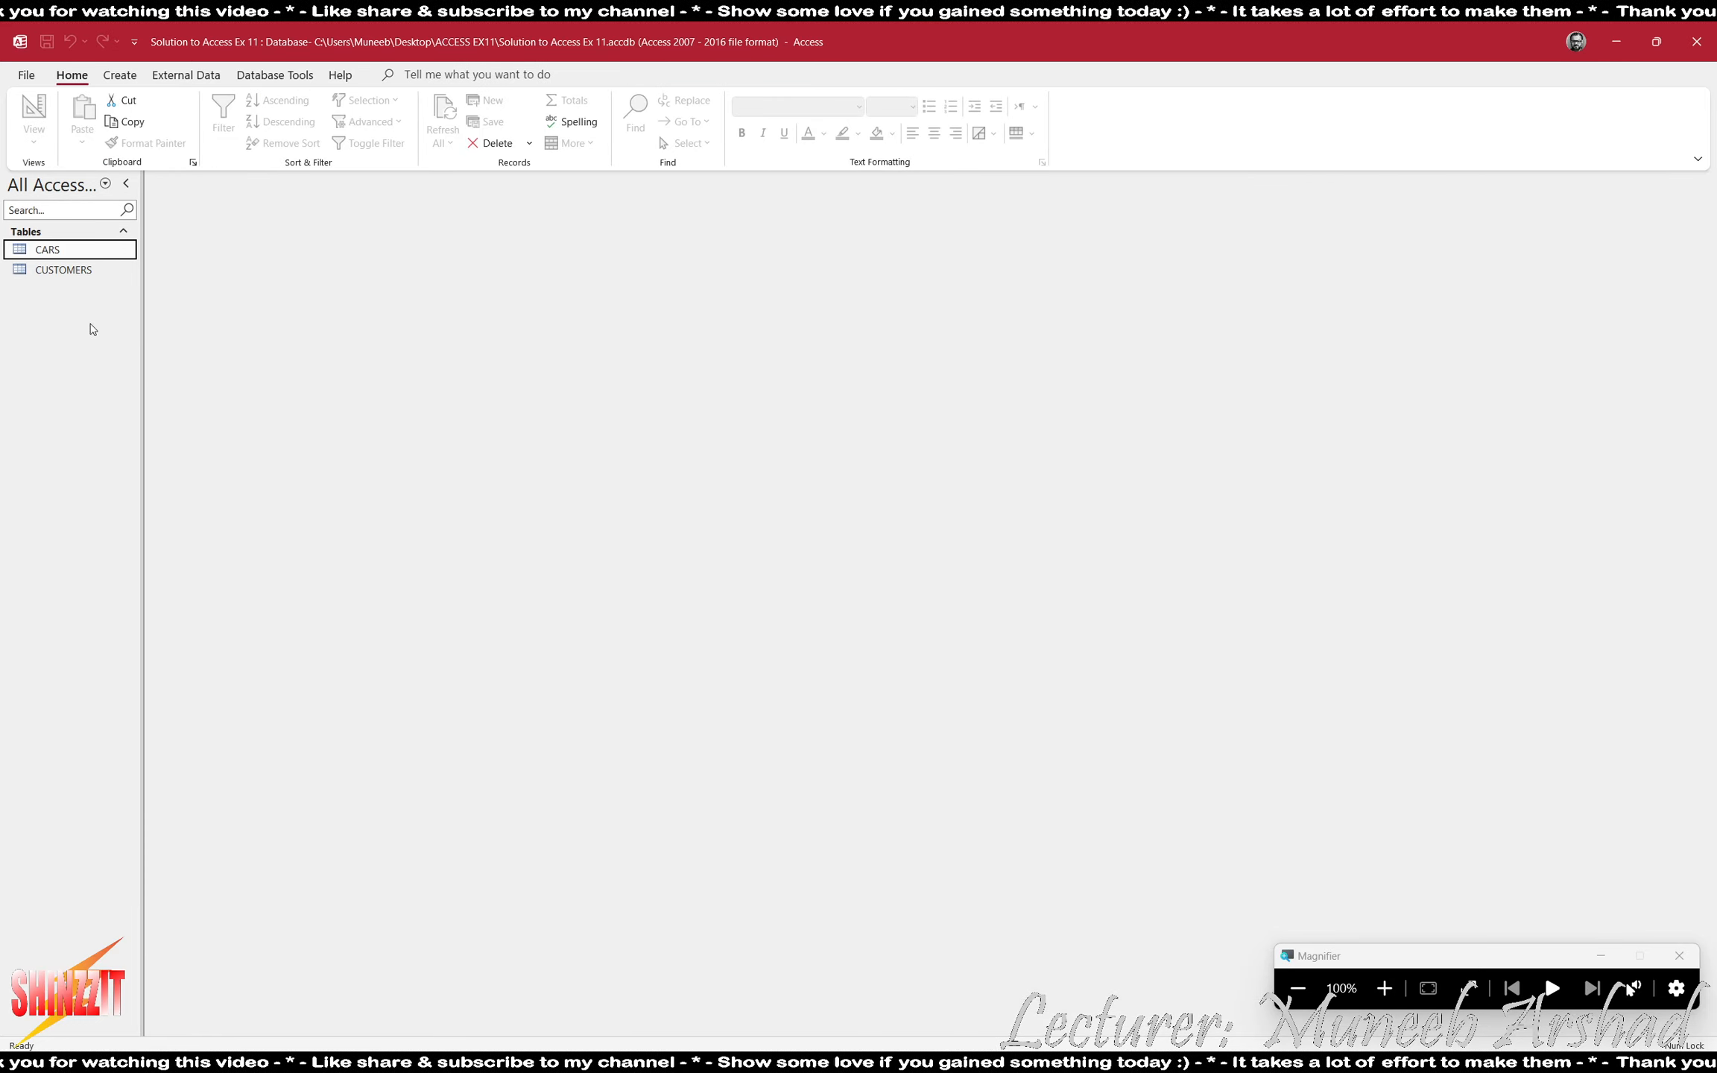
- Compare the CustID field in CARS with the CustomerID field in CUSTOMERS, closing both tables when done
double_click(46, 252)
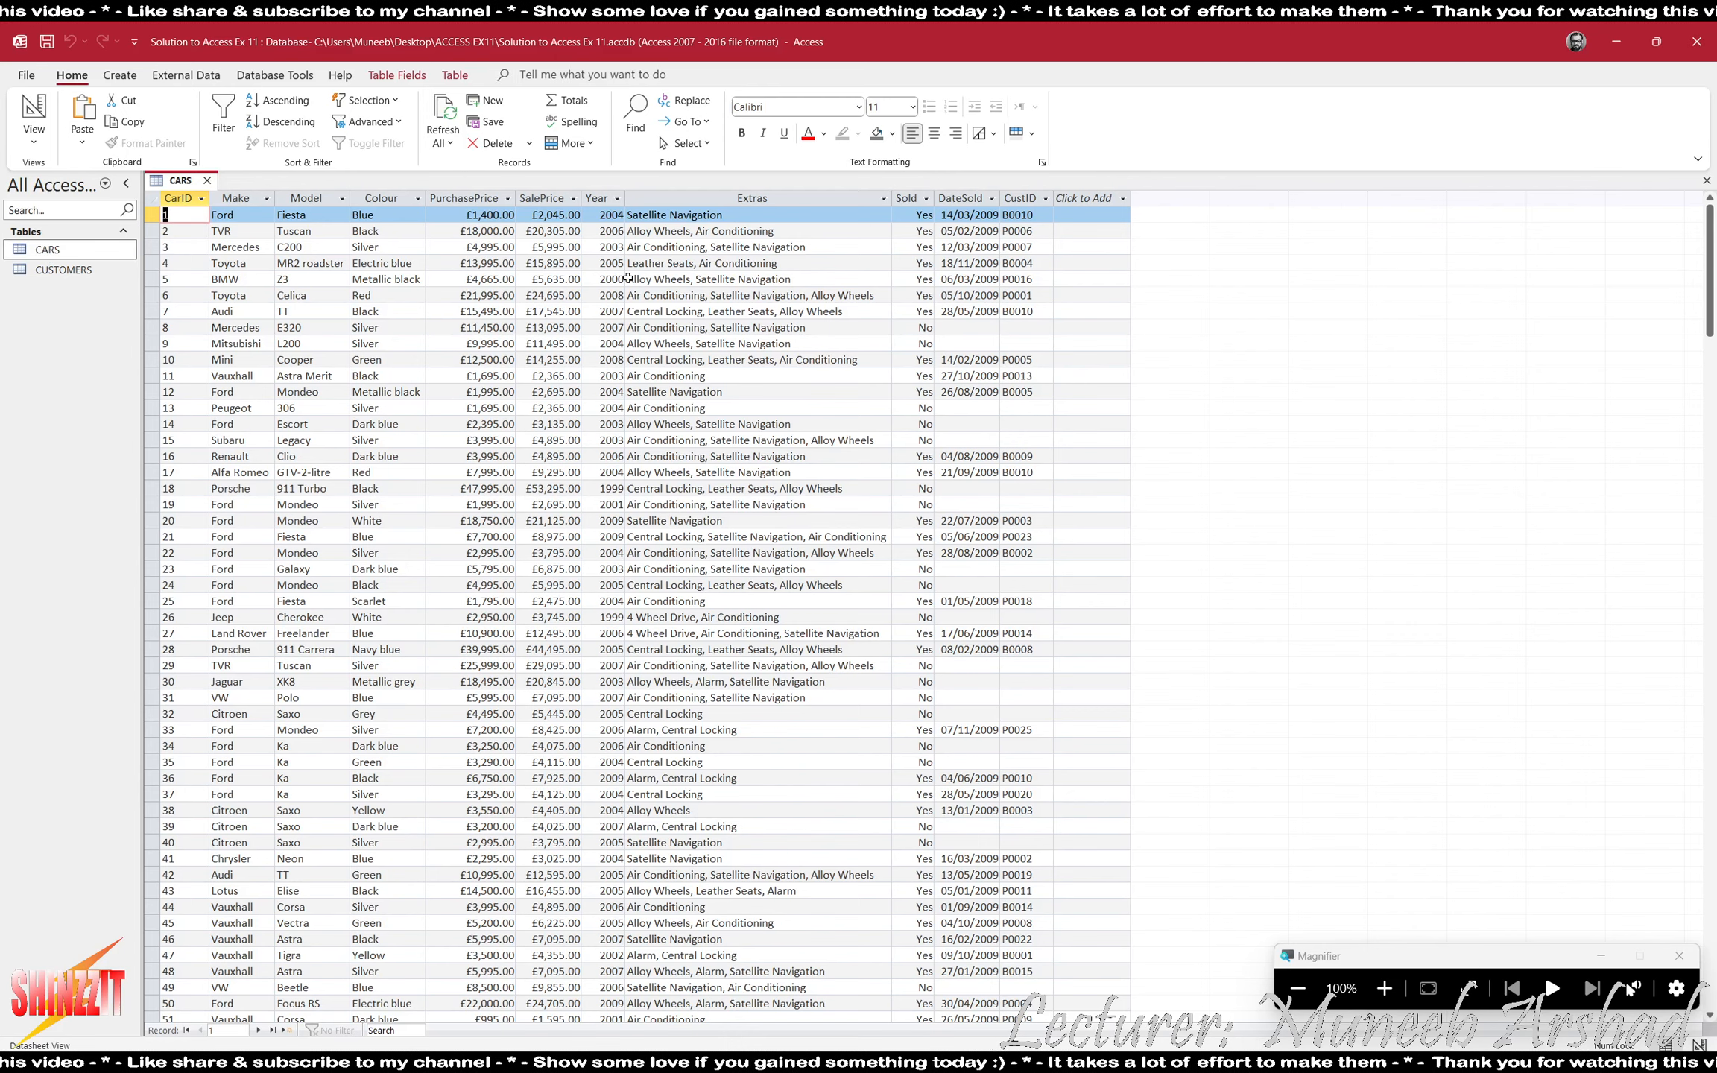
left_click(1020, 199)
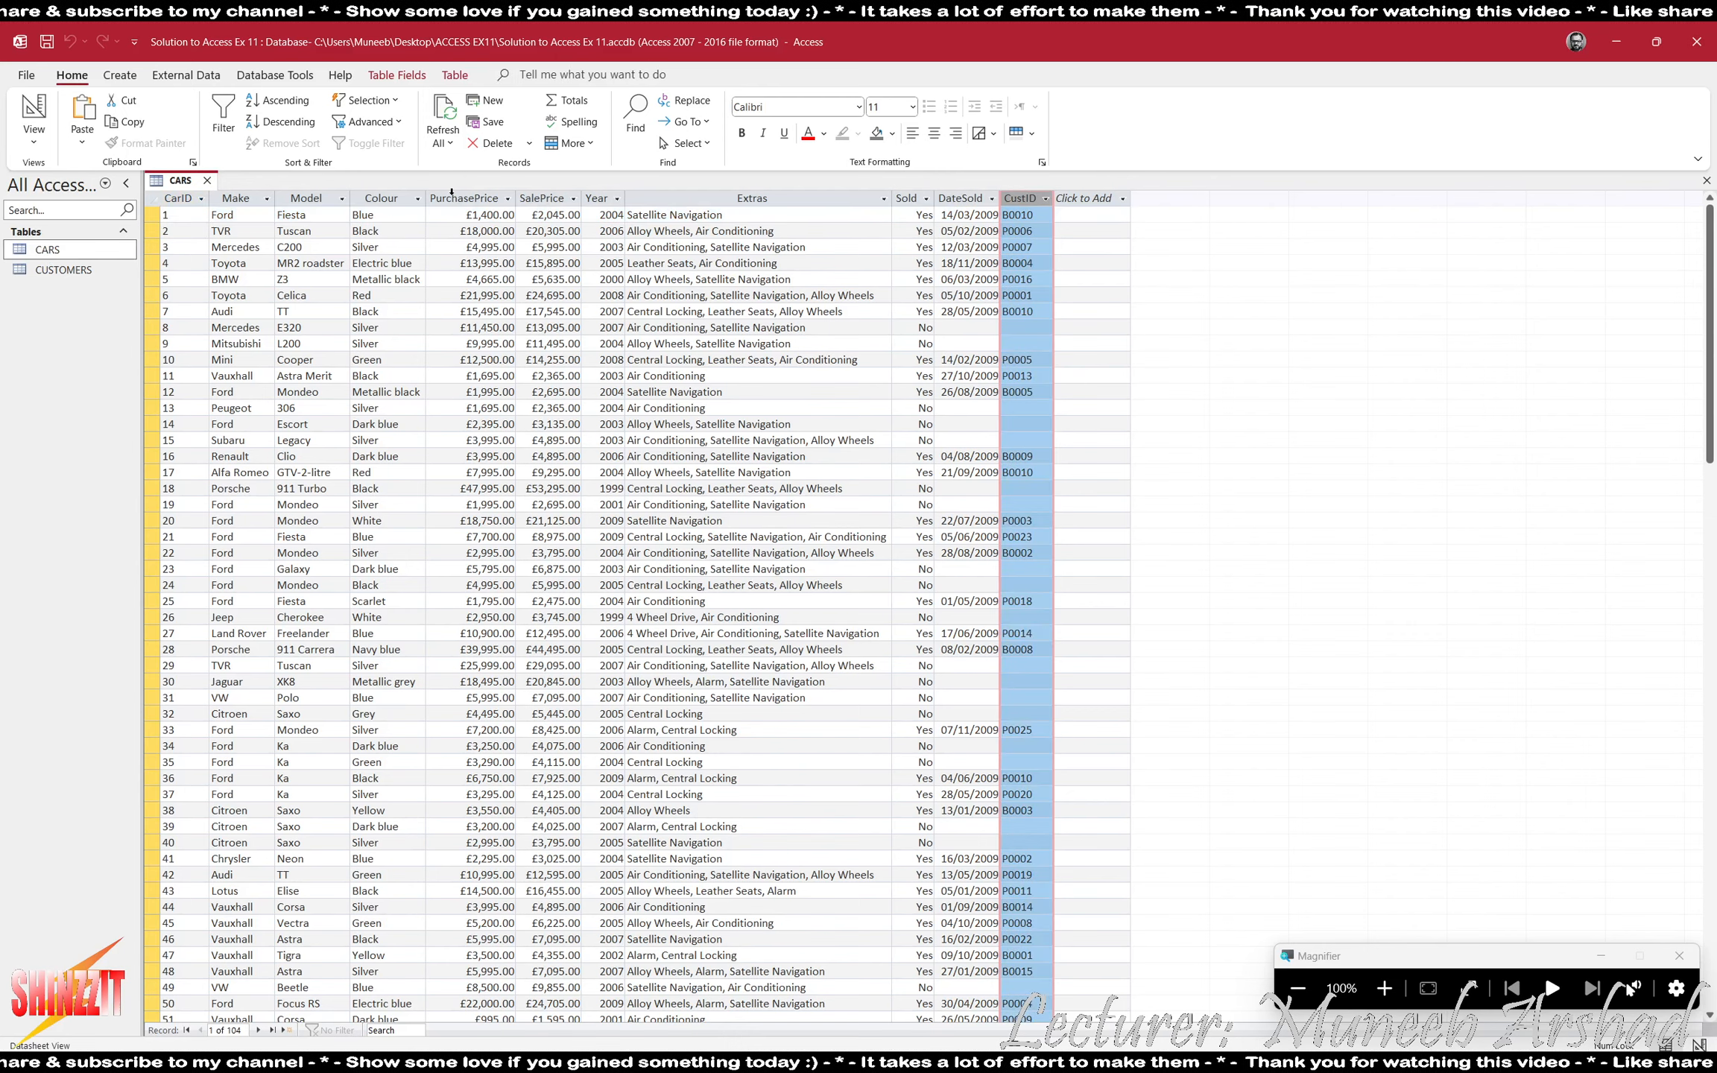
double_click(63, 270)
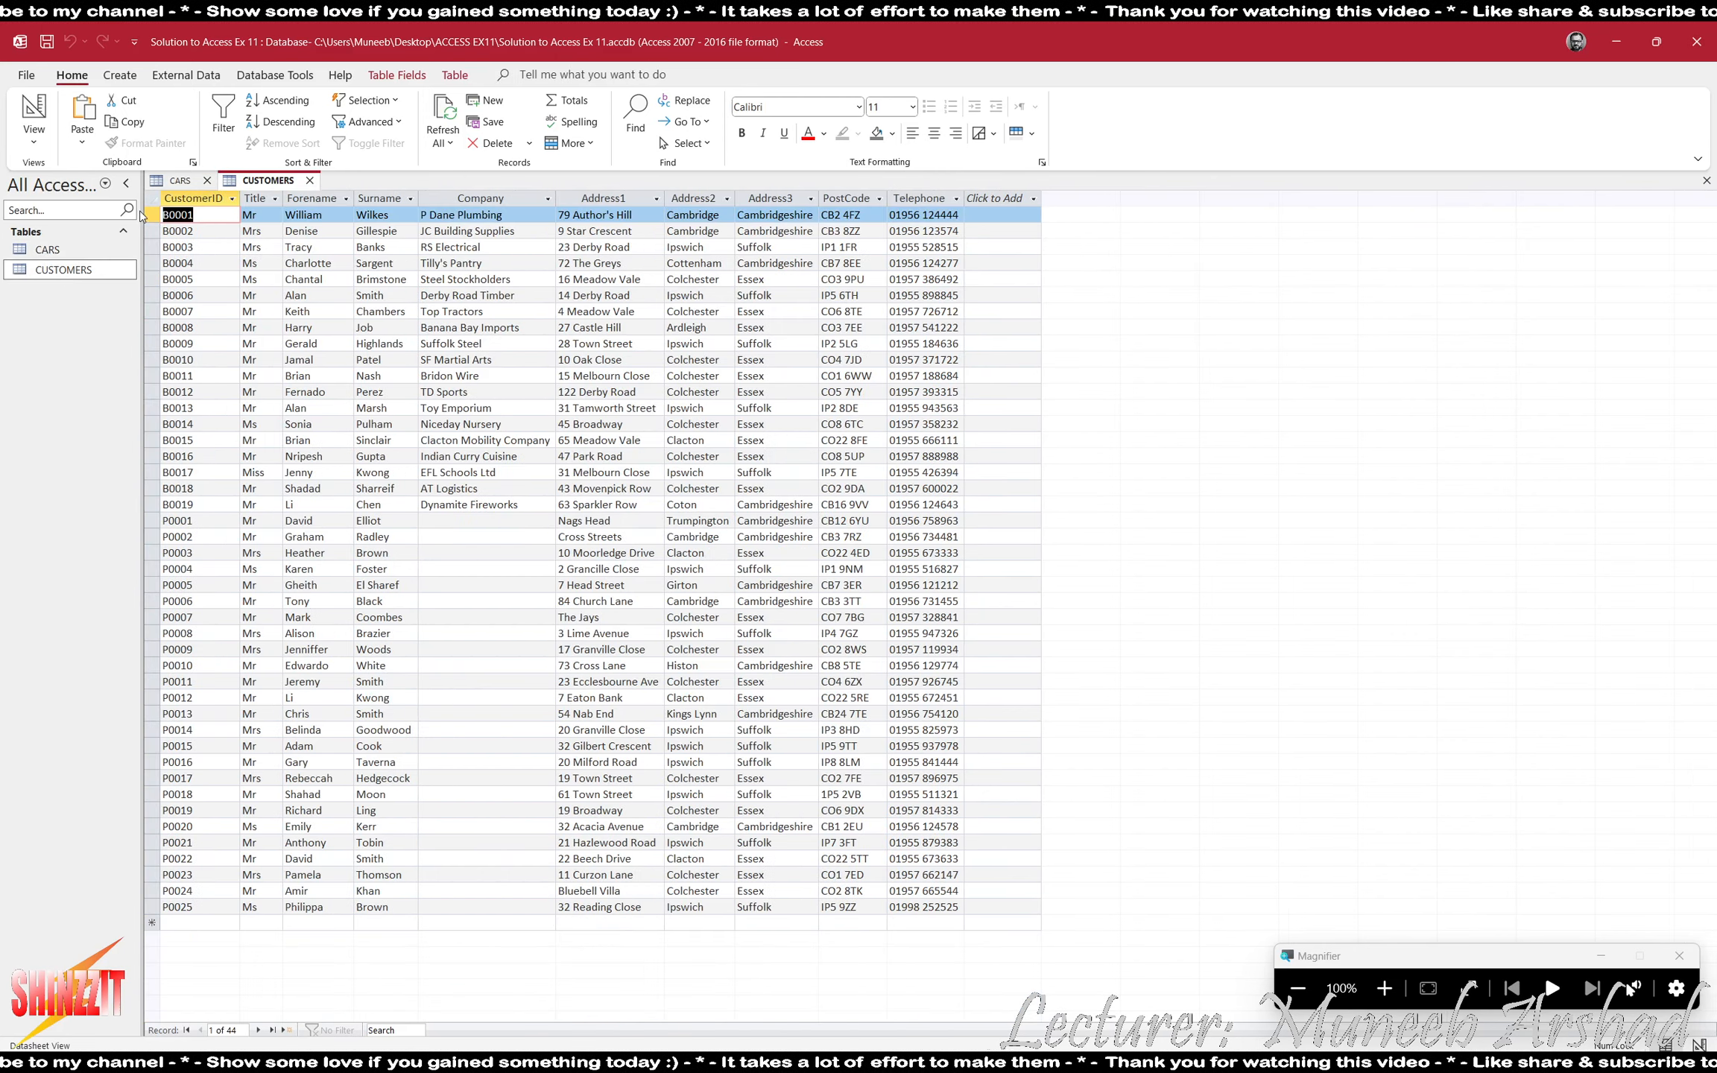
left_click(203, 197)
left_click(206, 181)
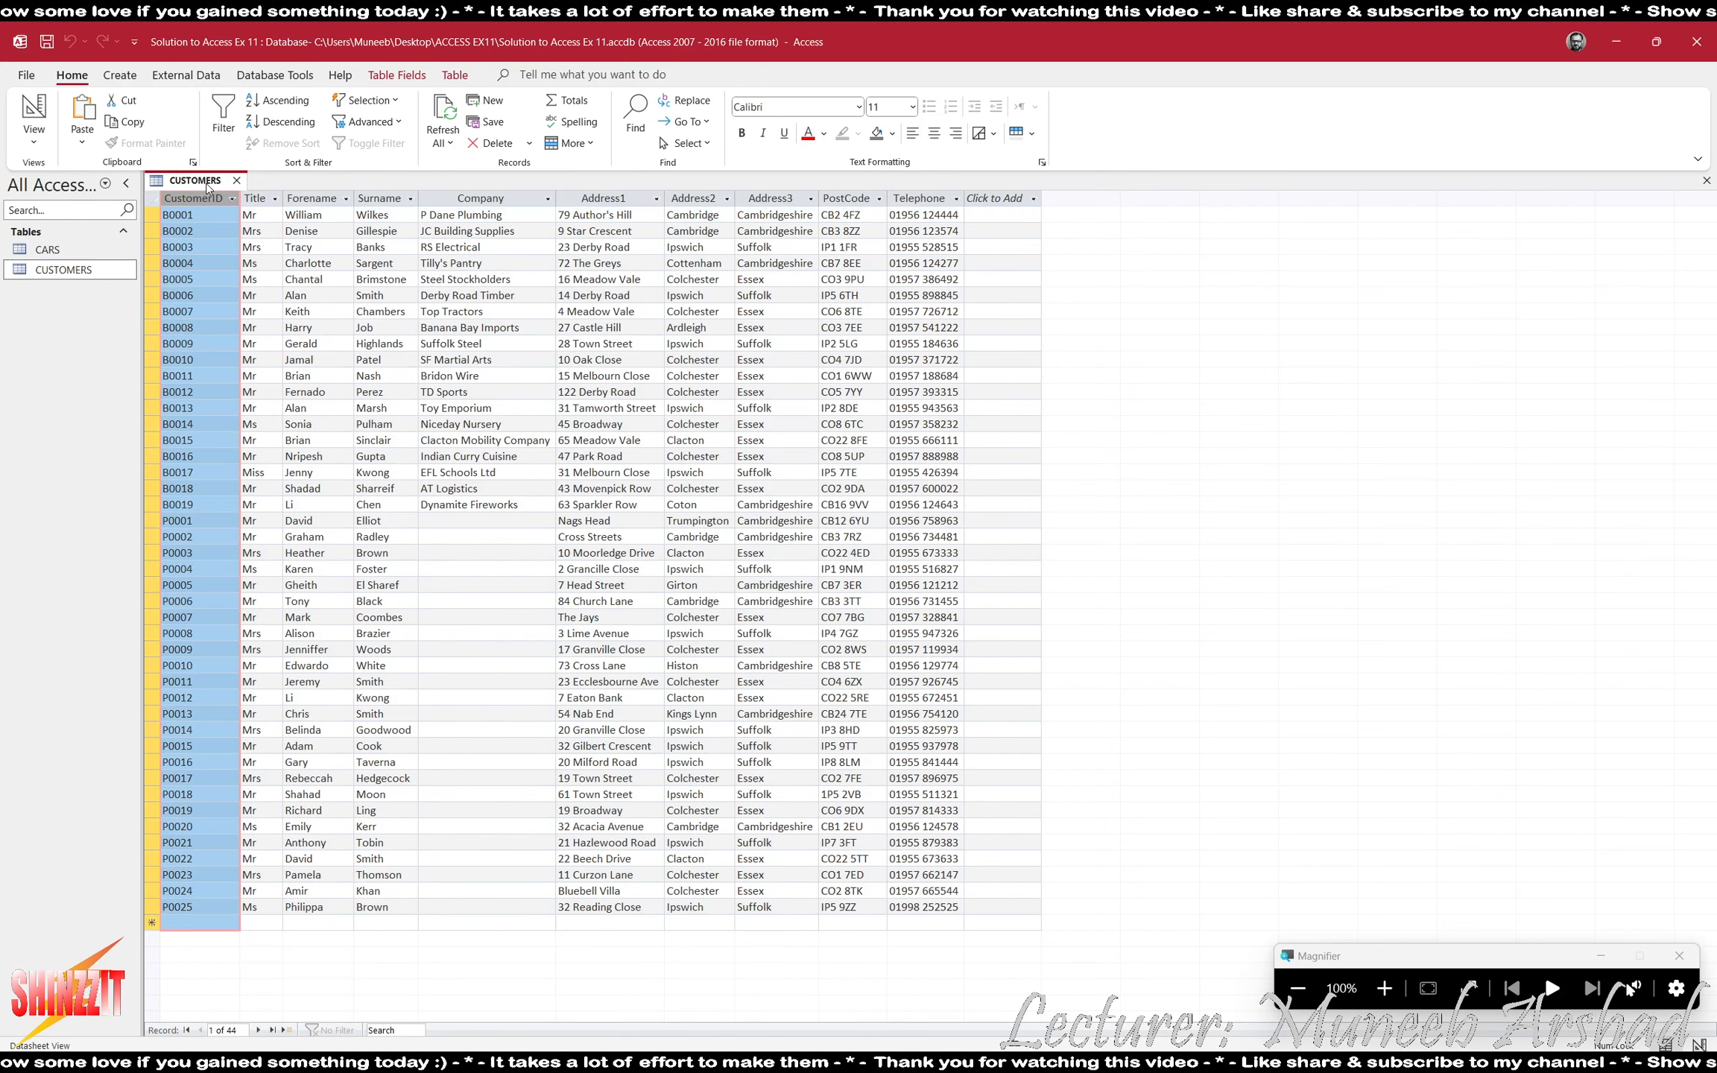
left_click(235, 181)
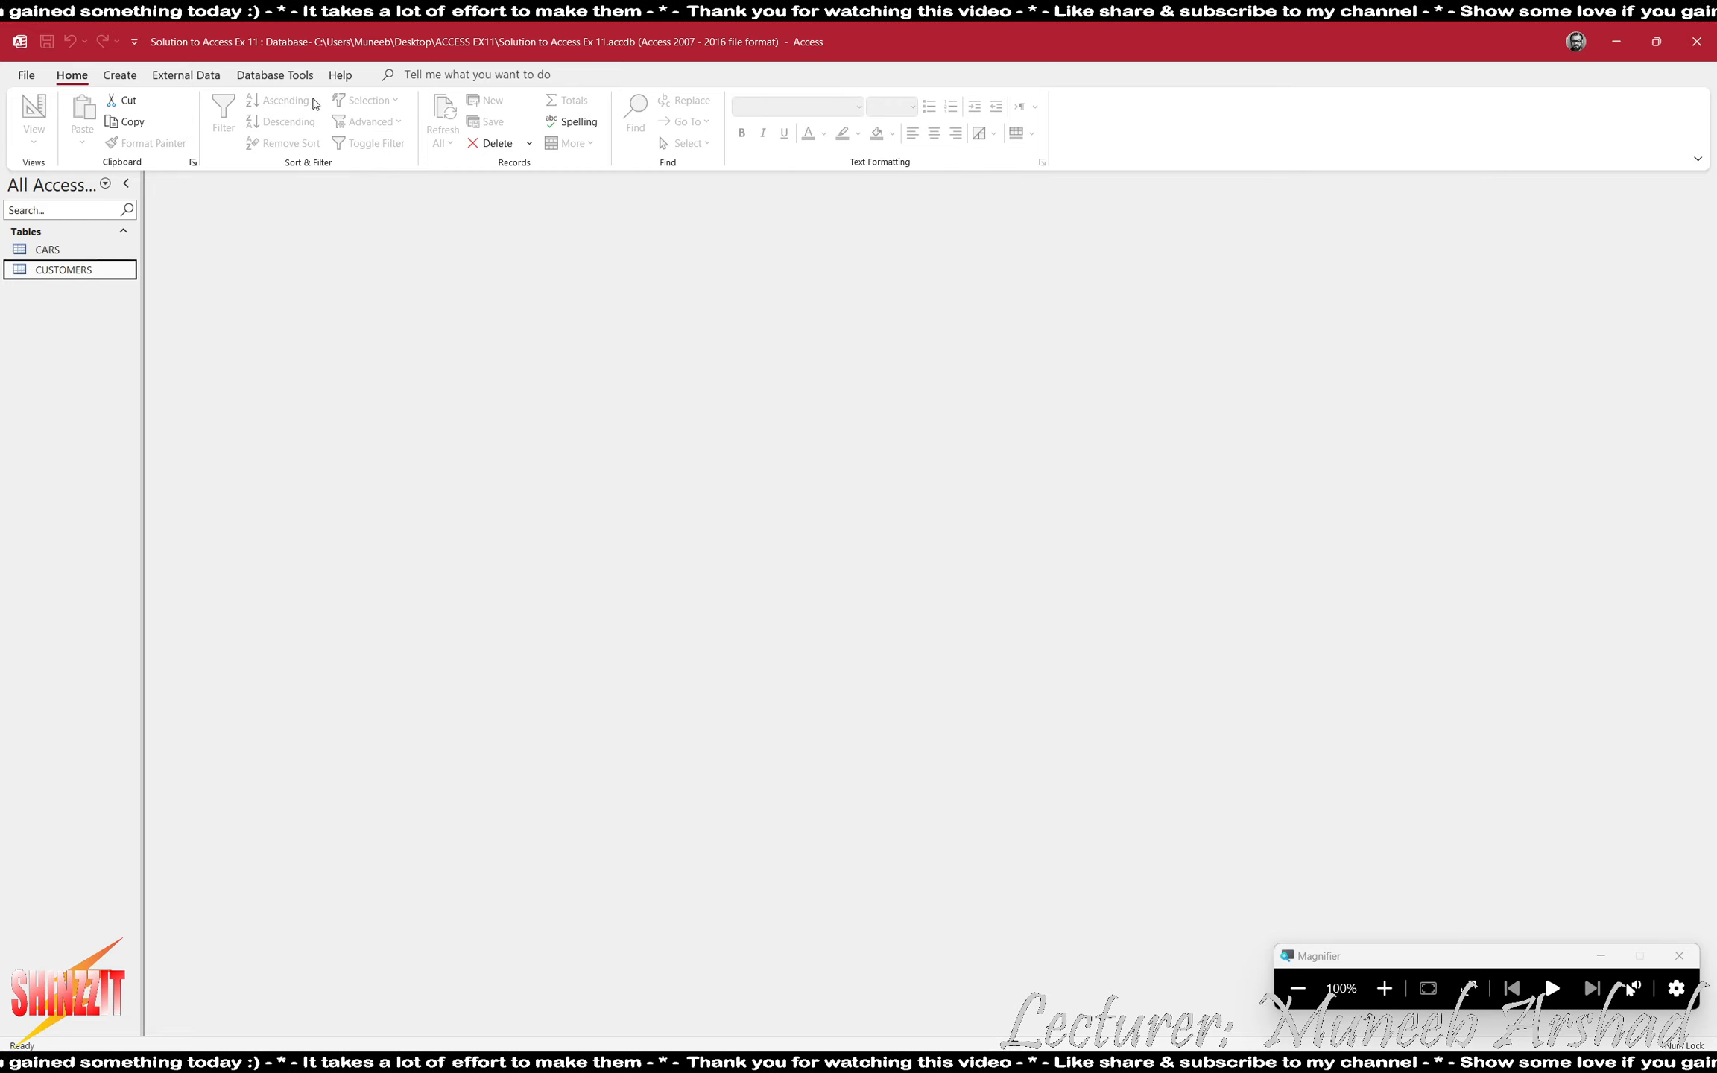
- Add the CARS and CUSTOMERS tables to the Relationships layout and enlarge CARS to show all its fields
left_click(292, 78)
left_click(222, 119)
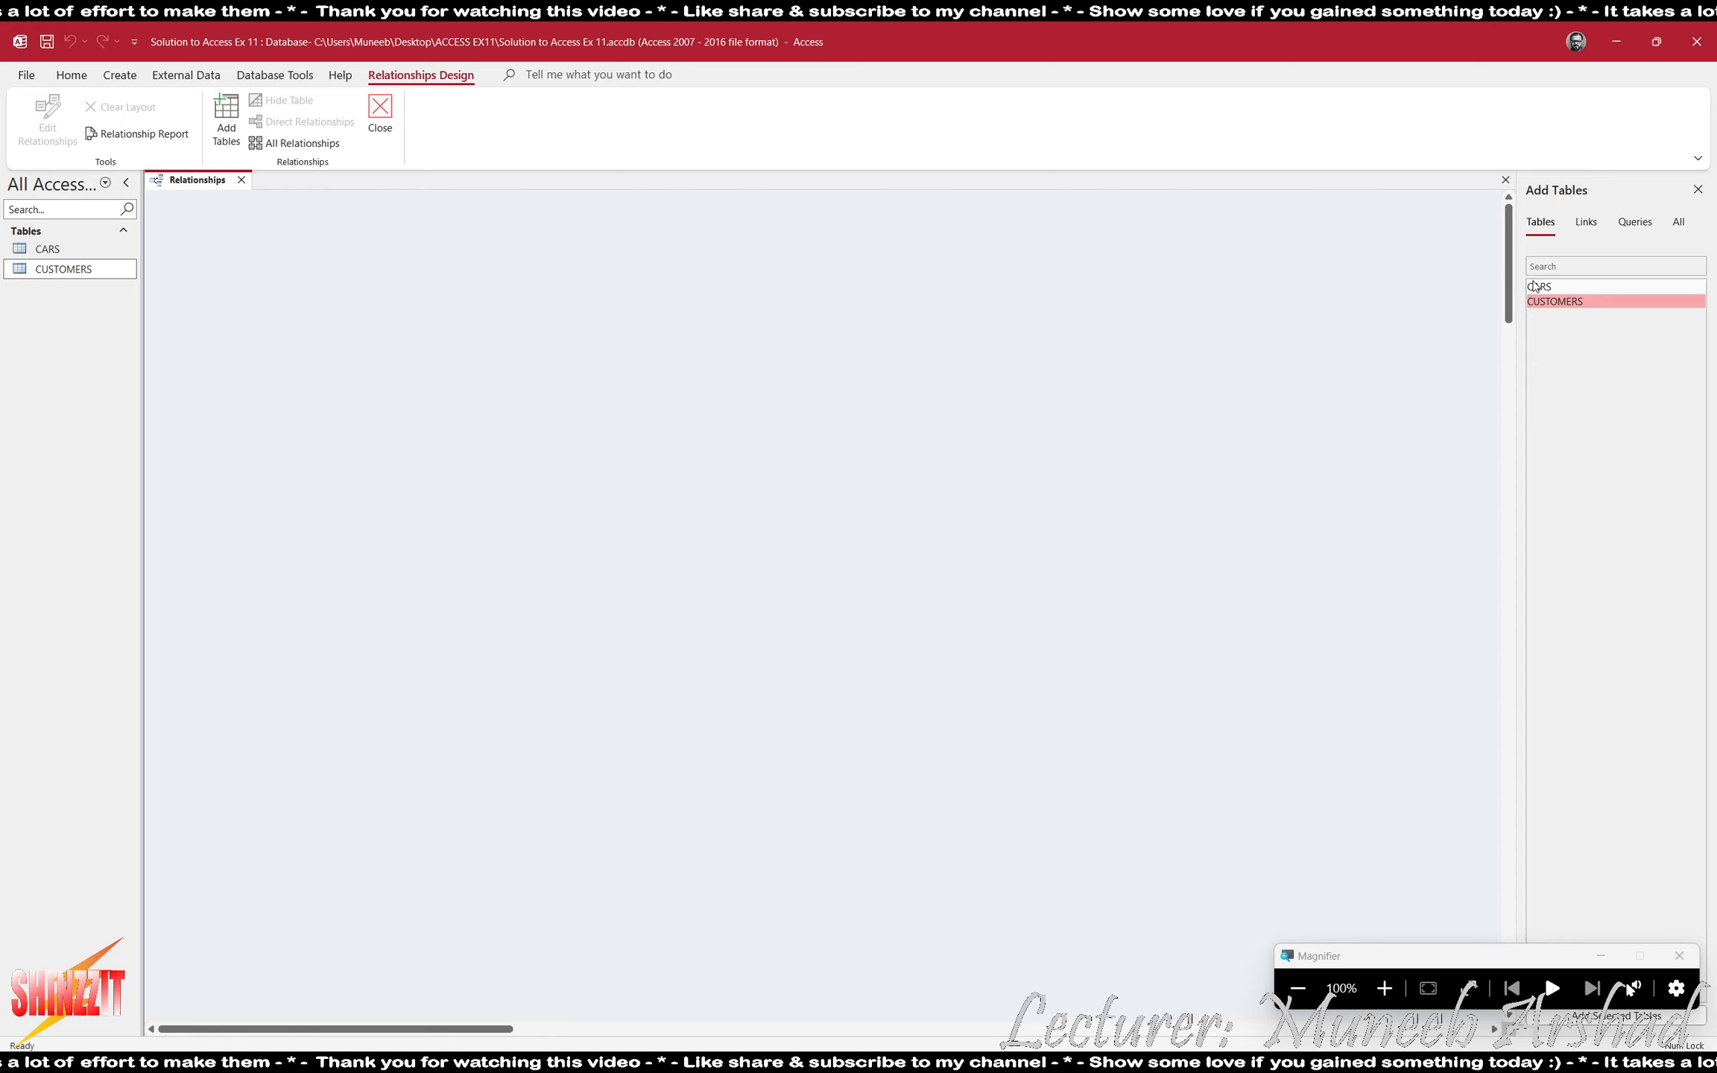
double_click(1539, 286)
double_click(1554, 301)
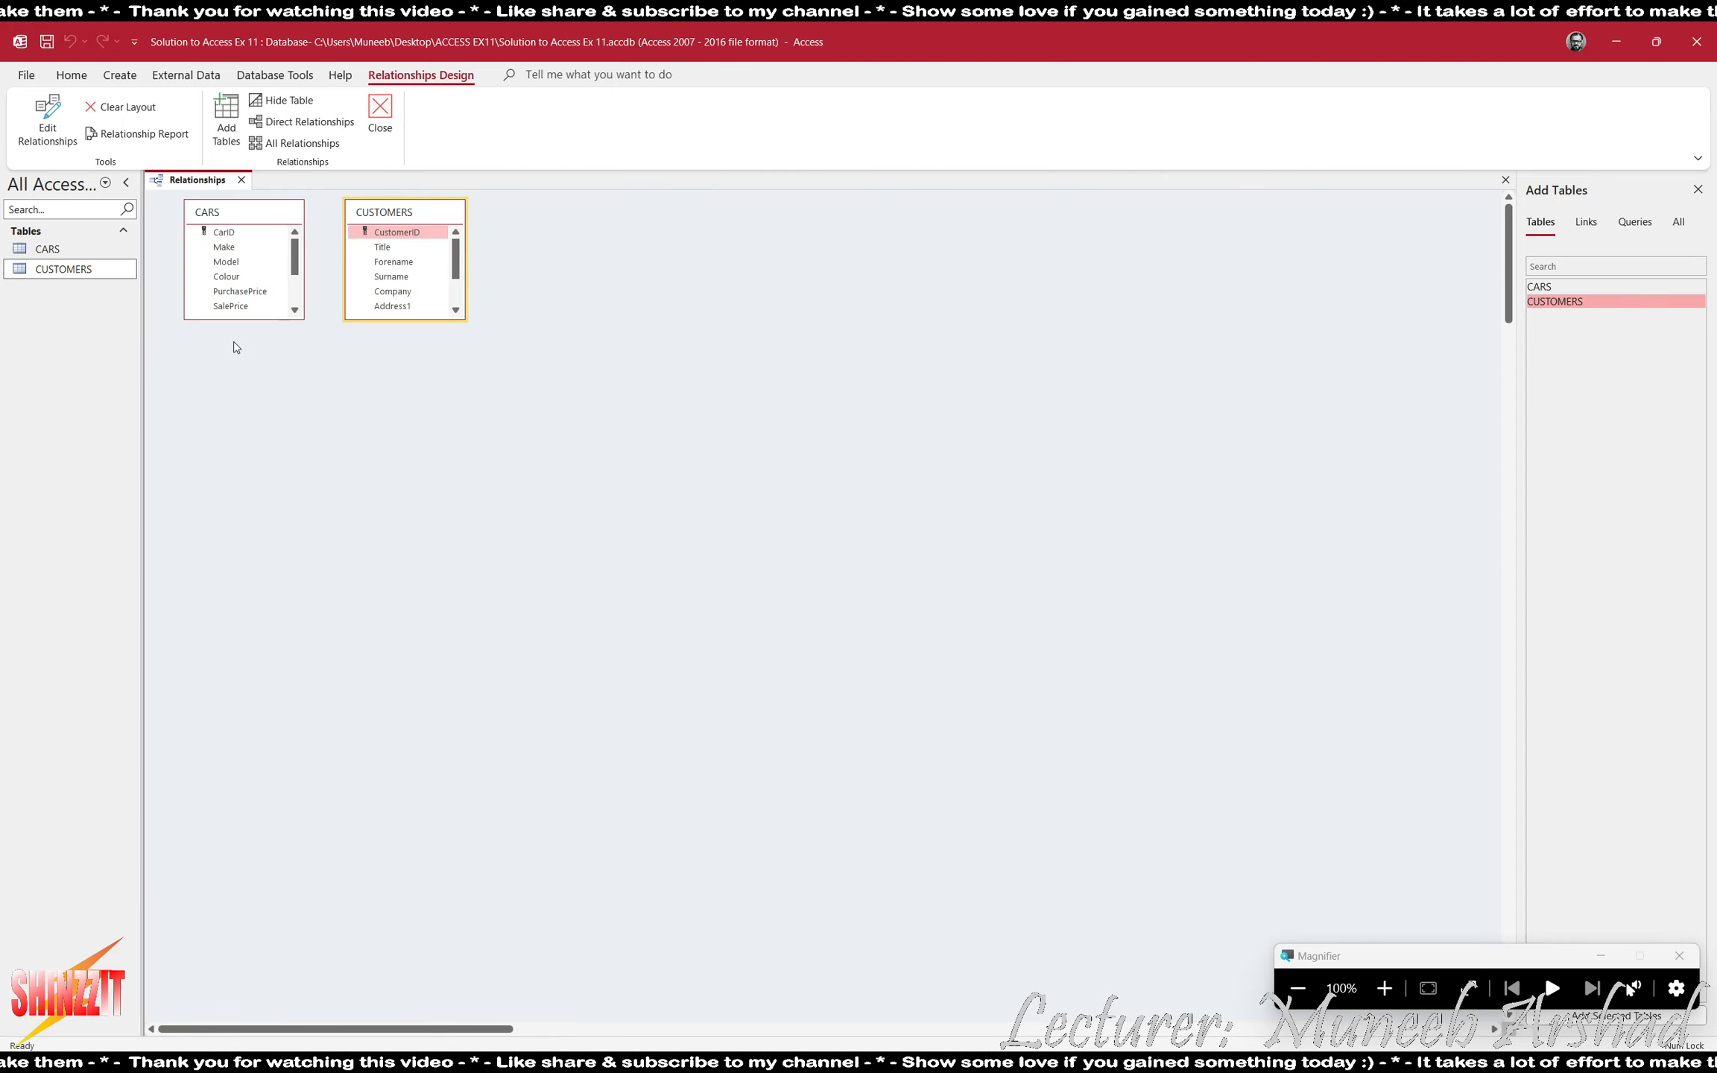
left_click_drag(268, 319, 279, 418)
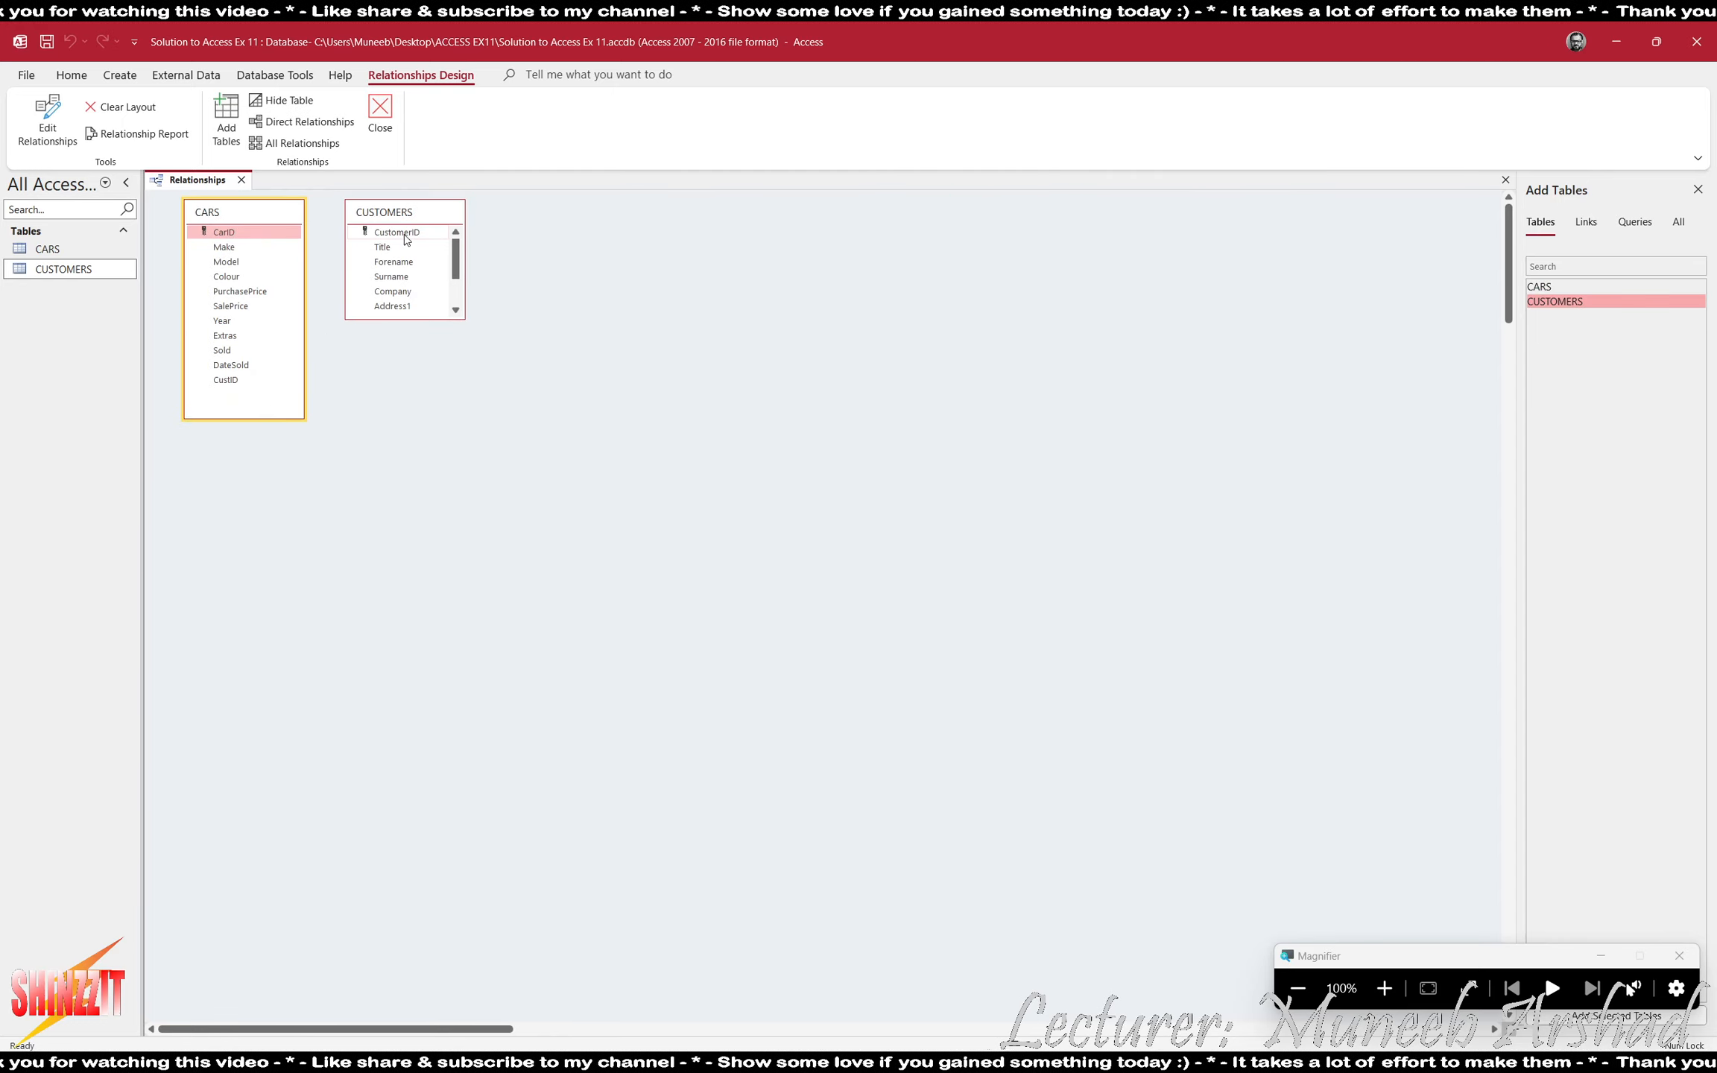
- Create a relationship from CustomerID in CUSTOMERS to CustID in CARS, then save and close the Relationships layout
left_click_drag(397, 231, 226, 381)
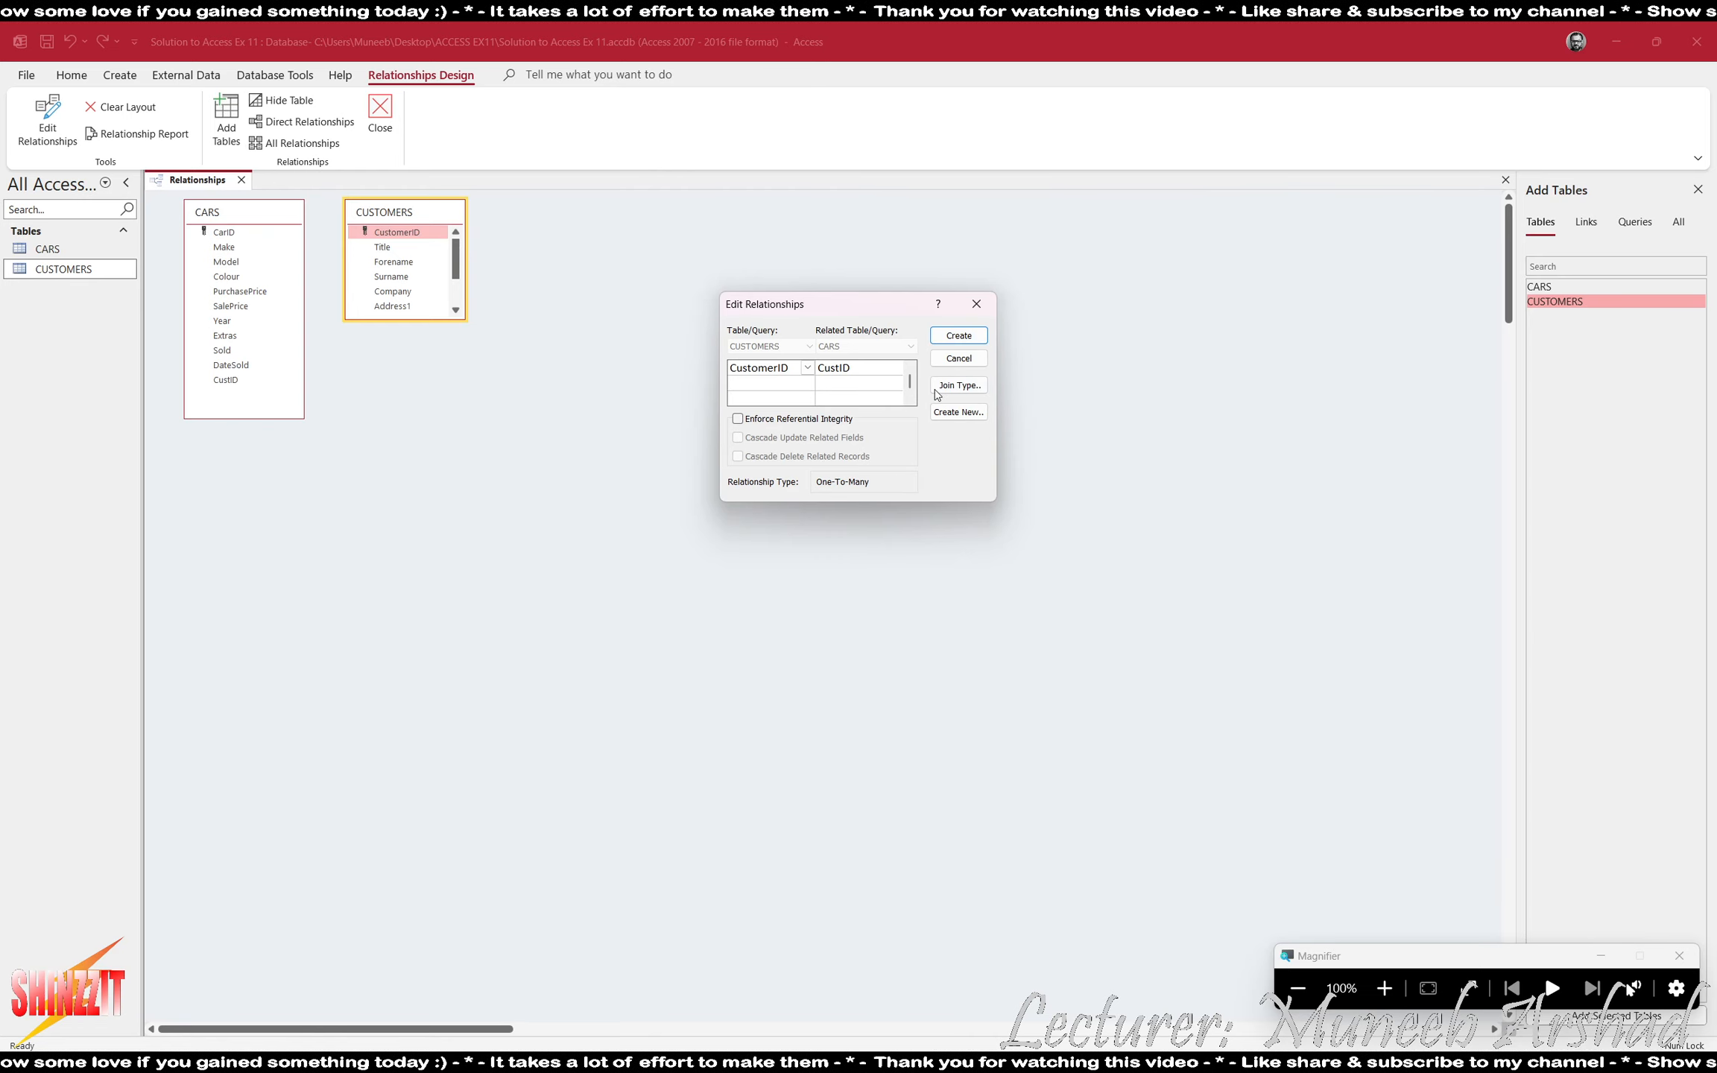
left_click(958, 335)
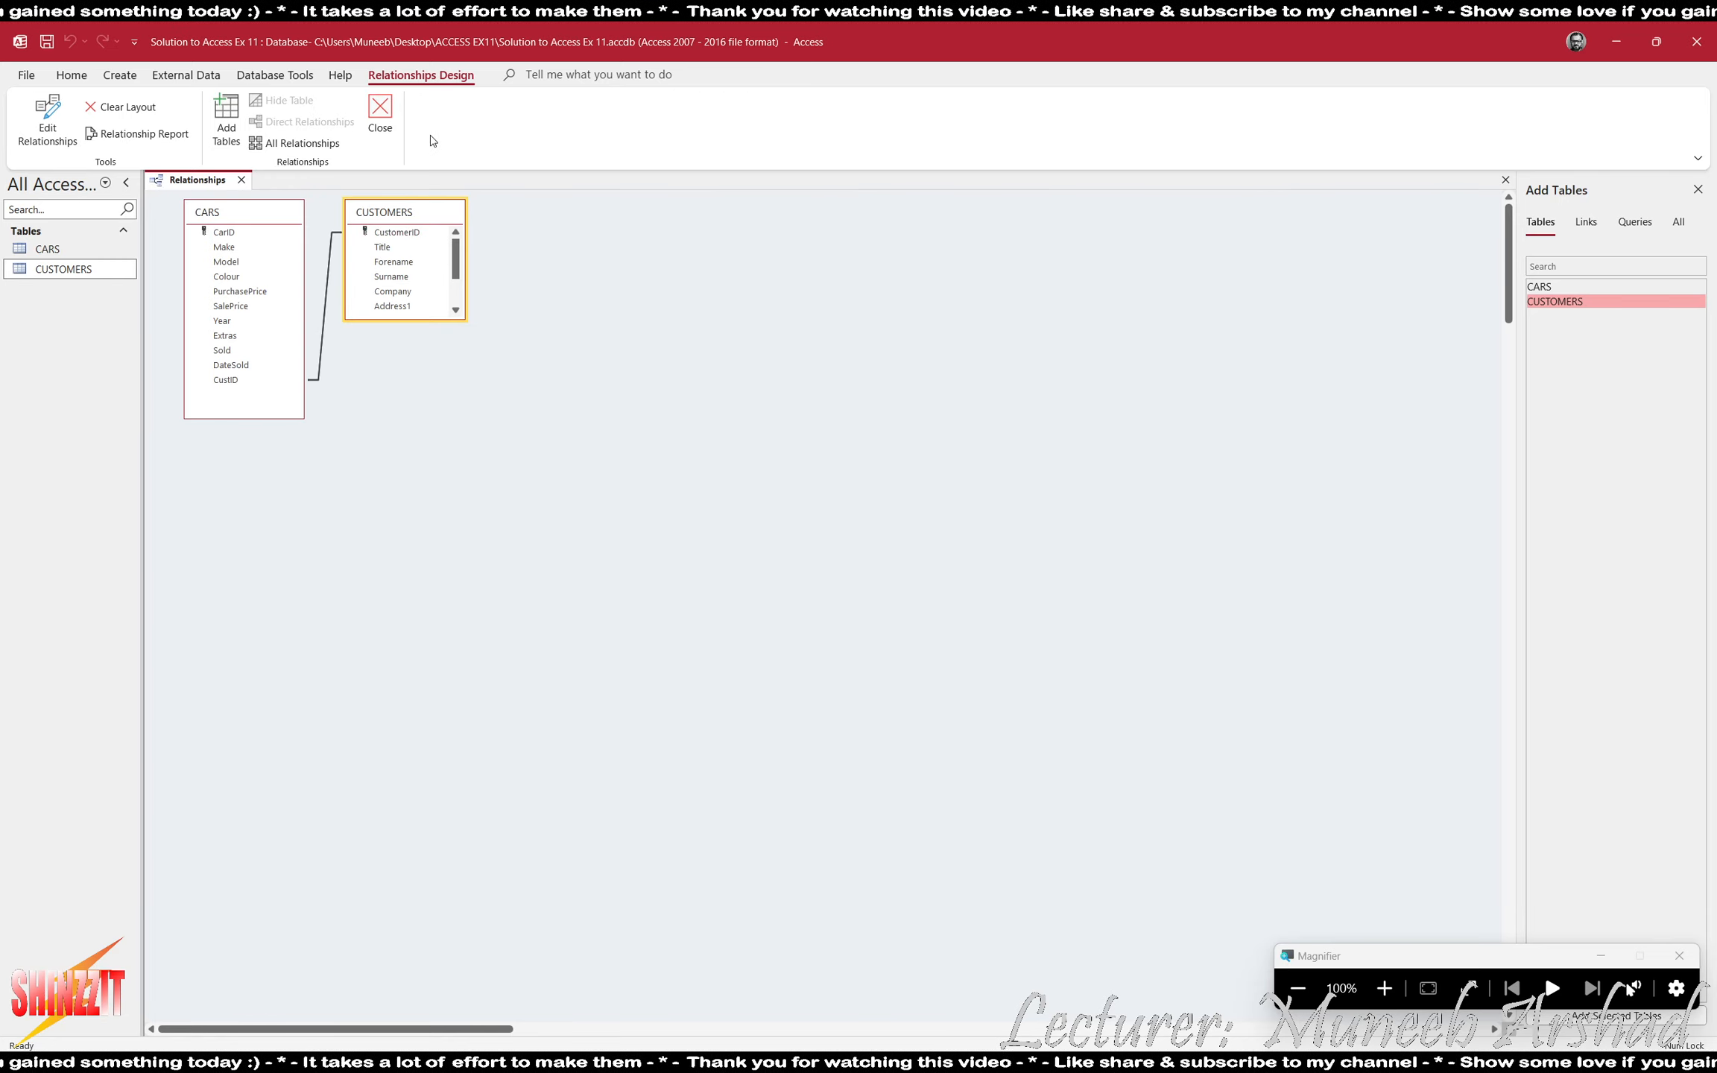
left_click(380, 115)
left_click(803, 598)
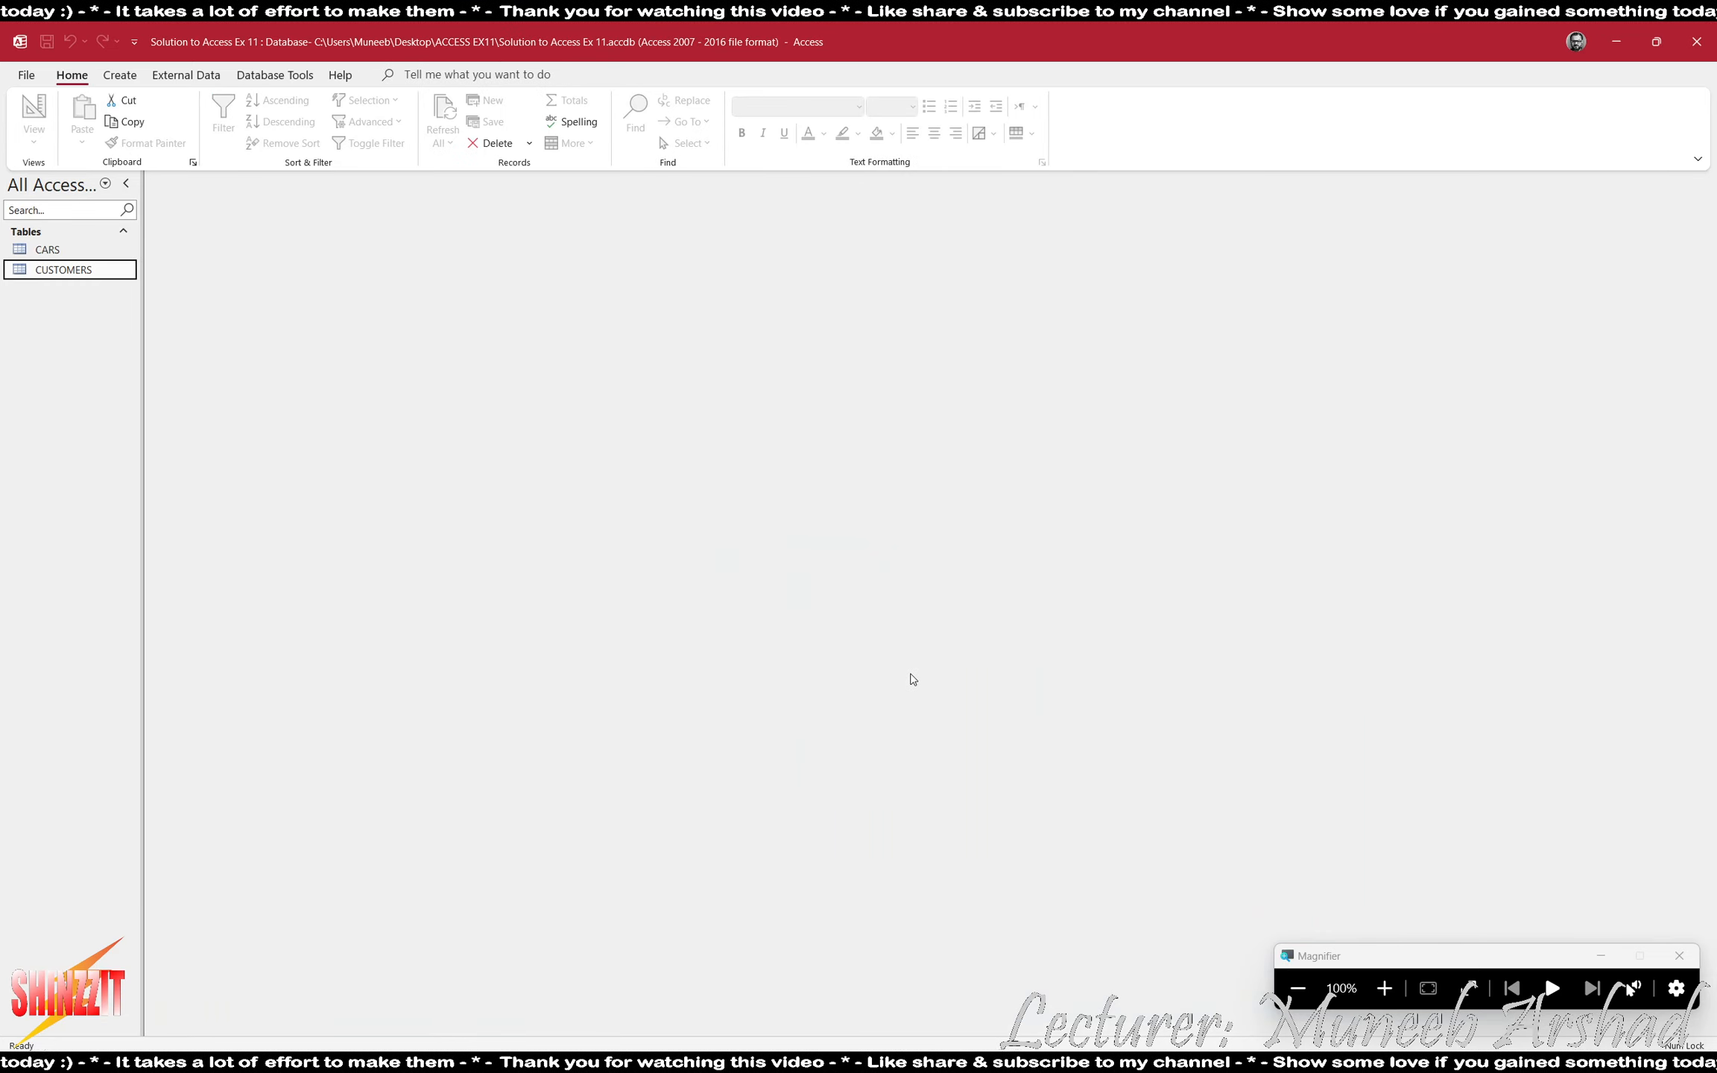
- Create a query in Design view with the CARS and CUSTOMERS tables, enlarging CARS to show all its fields
left_click(119, 75)
left_click(274, 123)
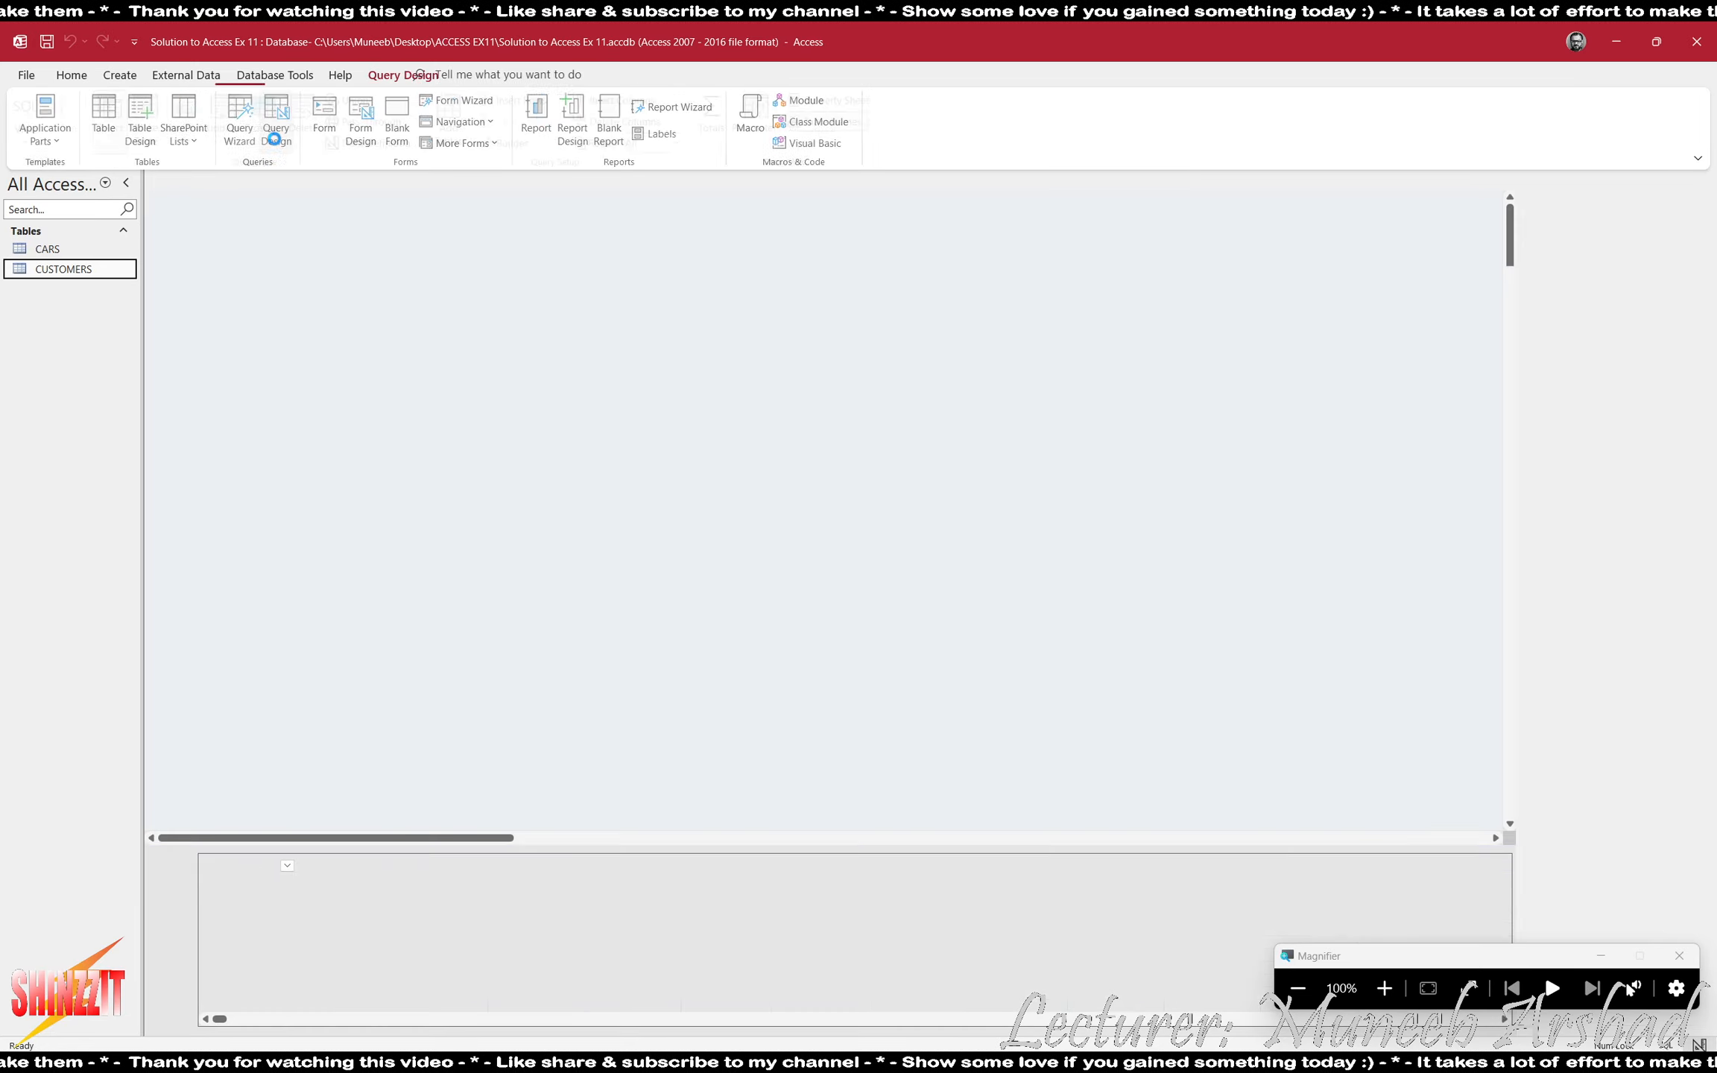
double_click(1538, 287)
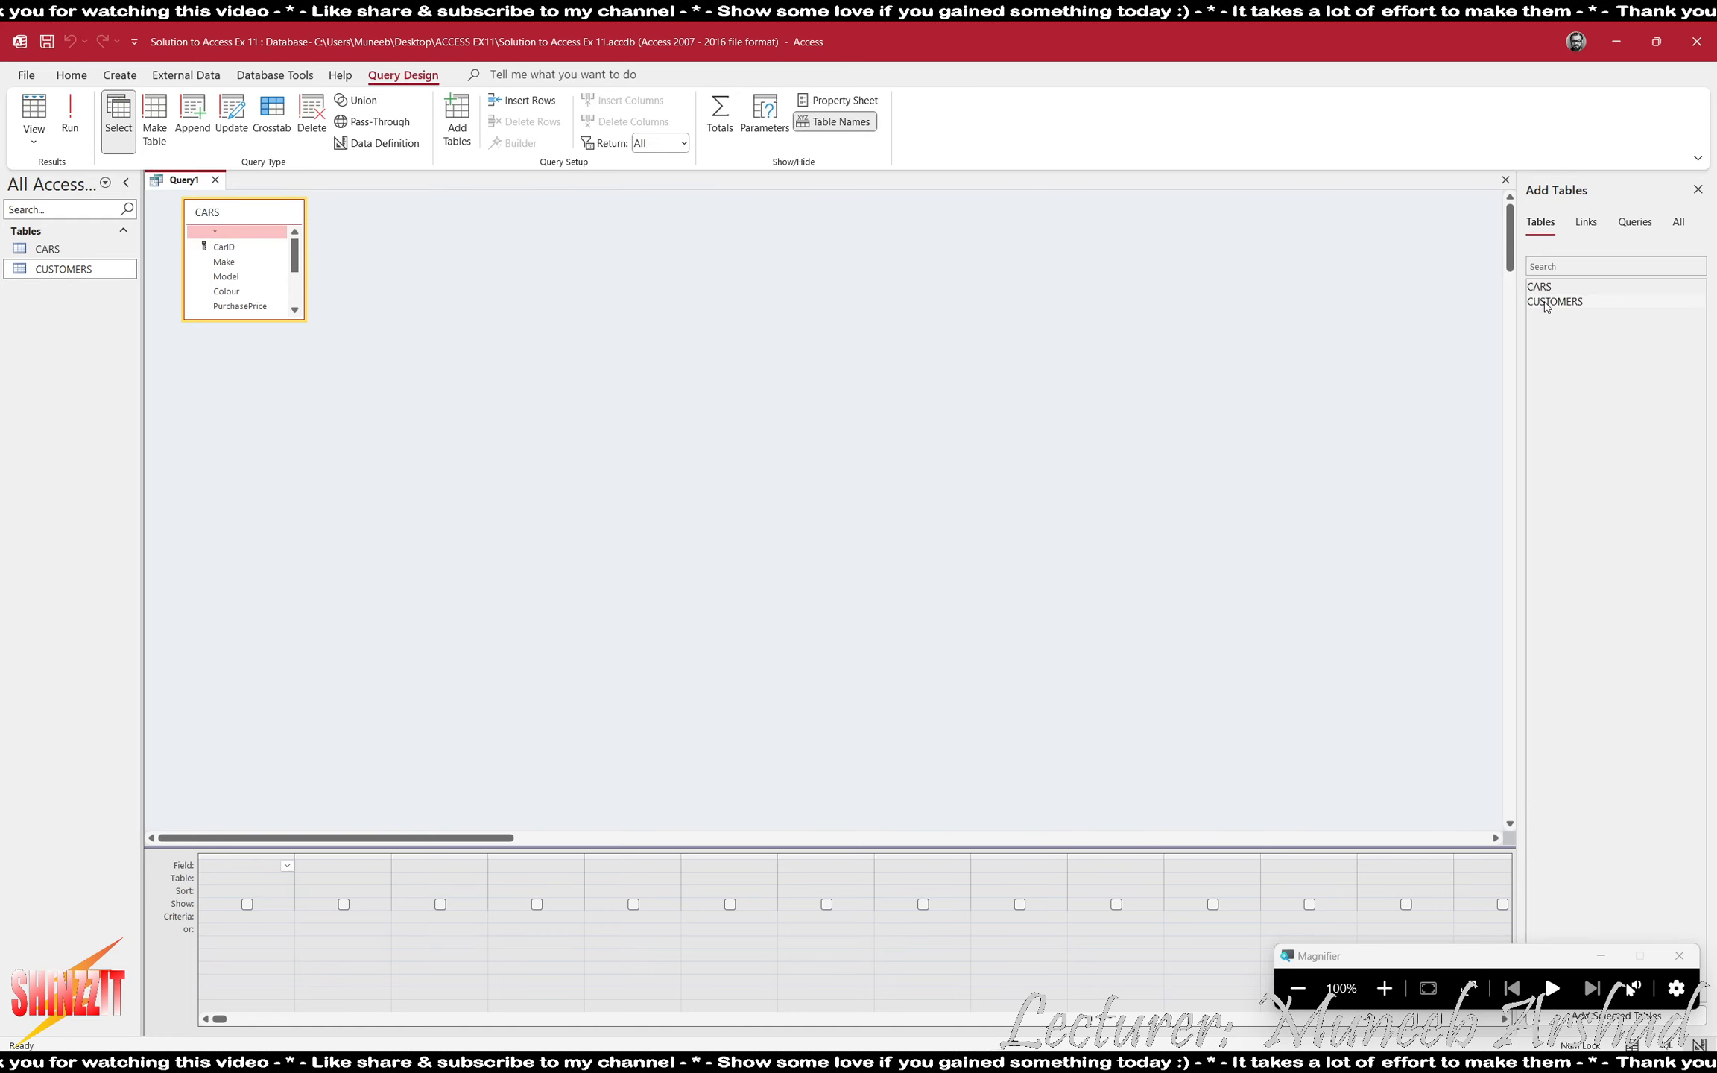
double_click(1554, 301)
left_click_drag(257, 319, 257, 410)
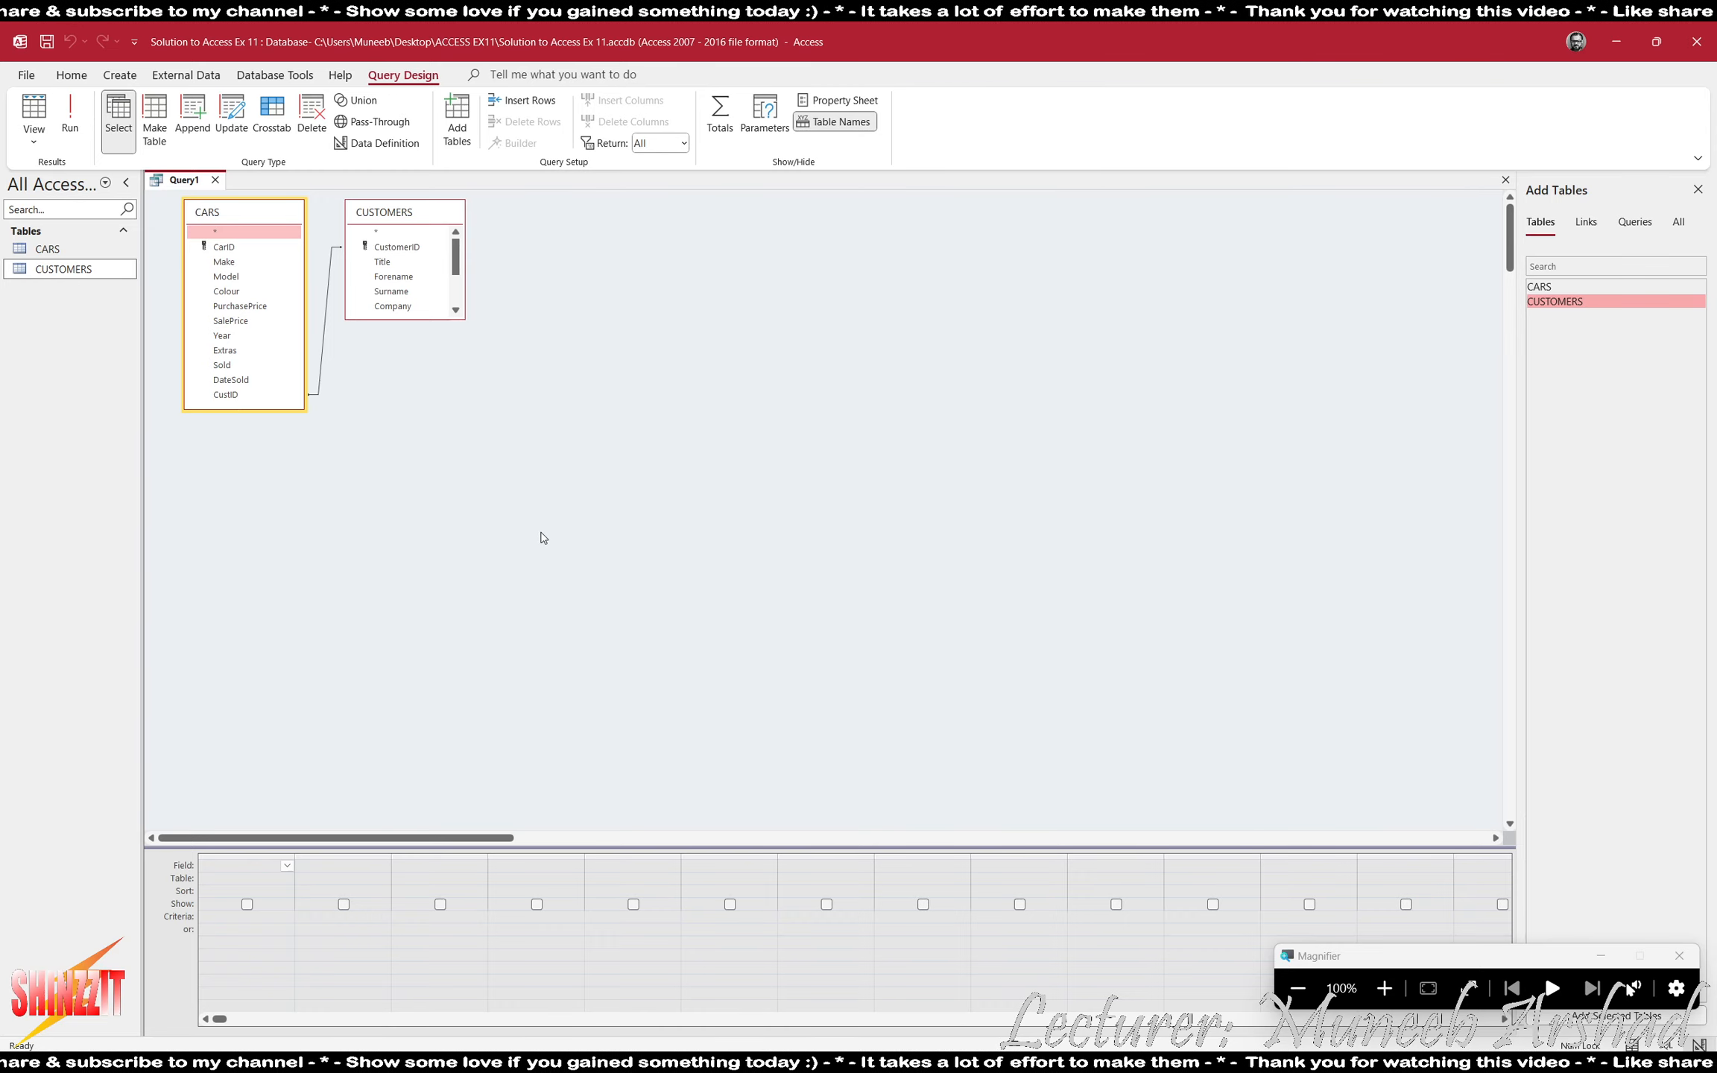
- Check task 5 in ACCESS EX11.pdf, add the Sold field with criterion Yes to the query, and test-run it
key("alt+Tab")
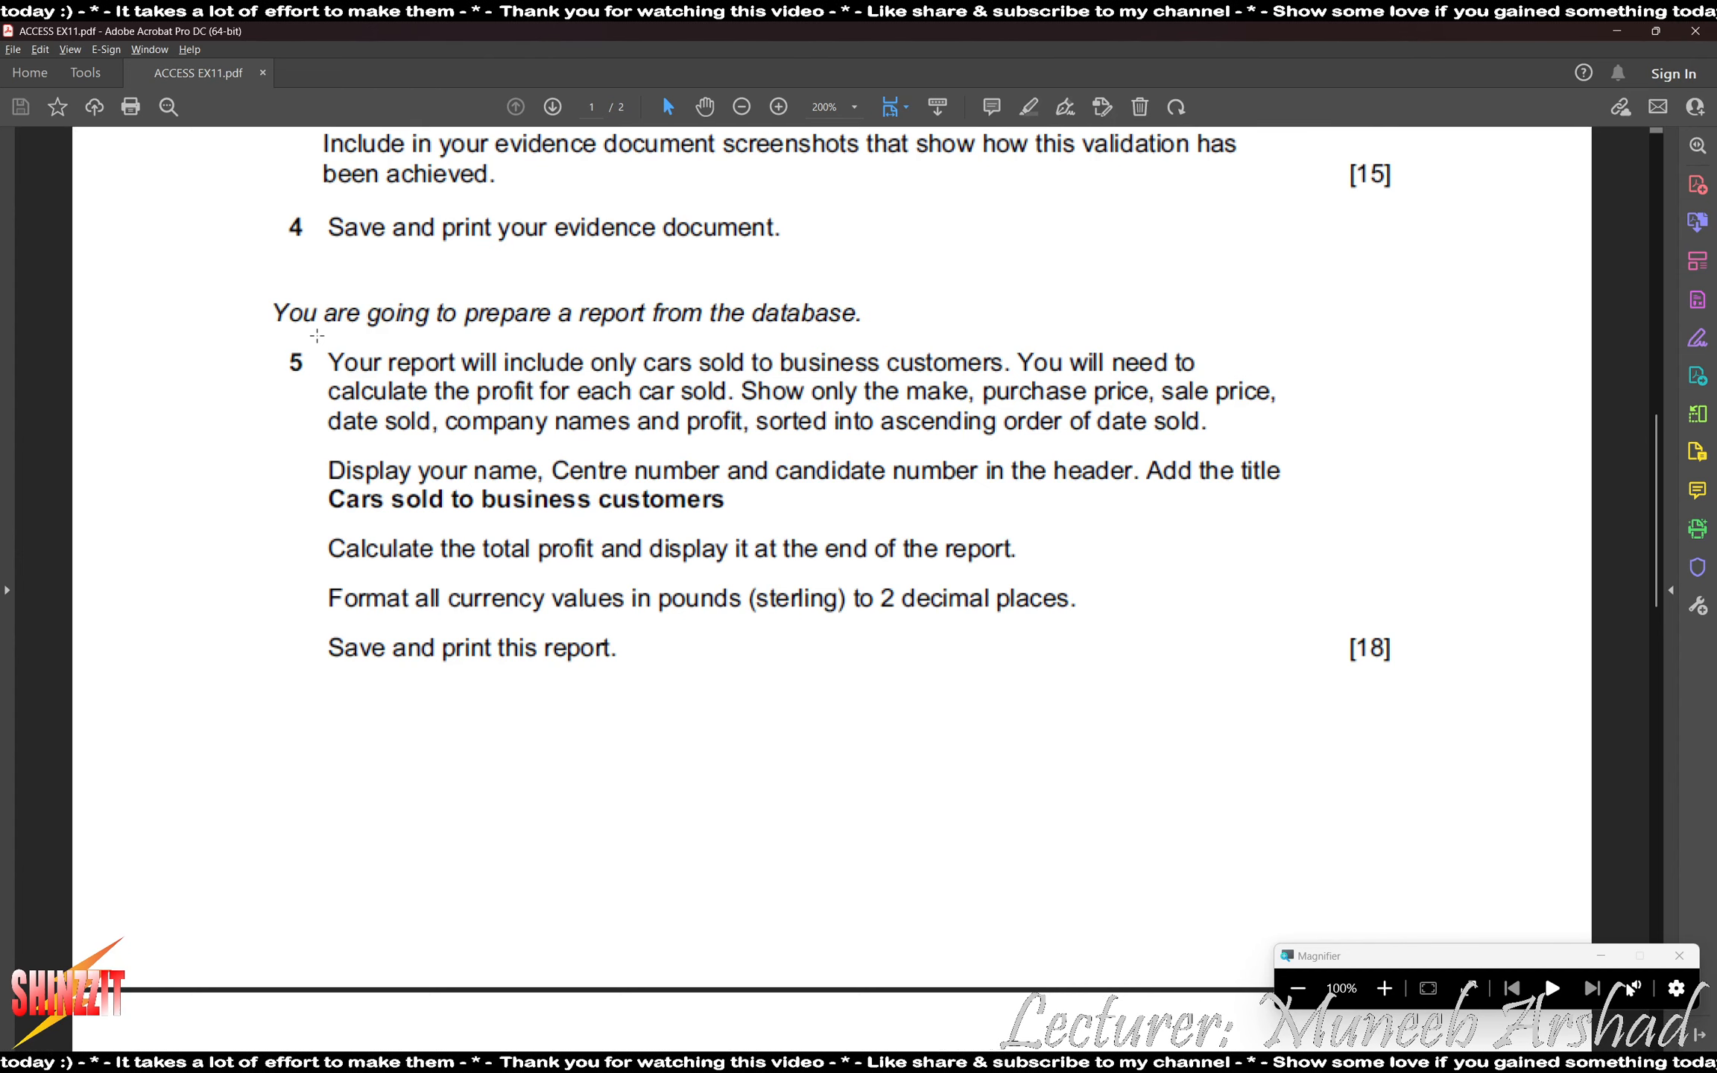
key("alt+Tab")
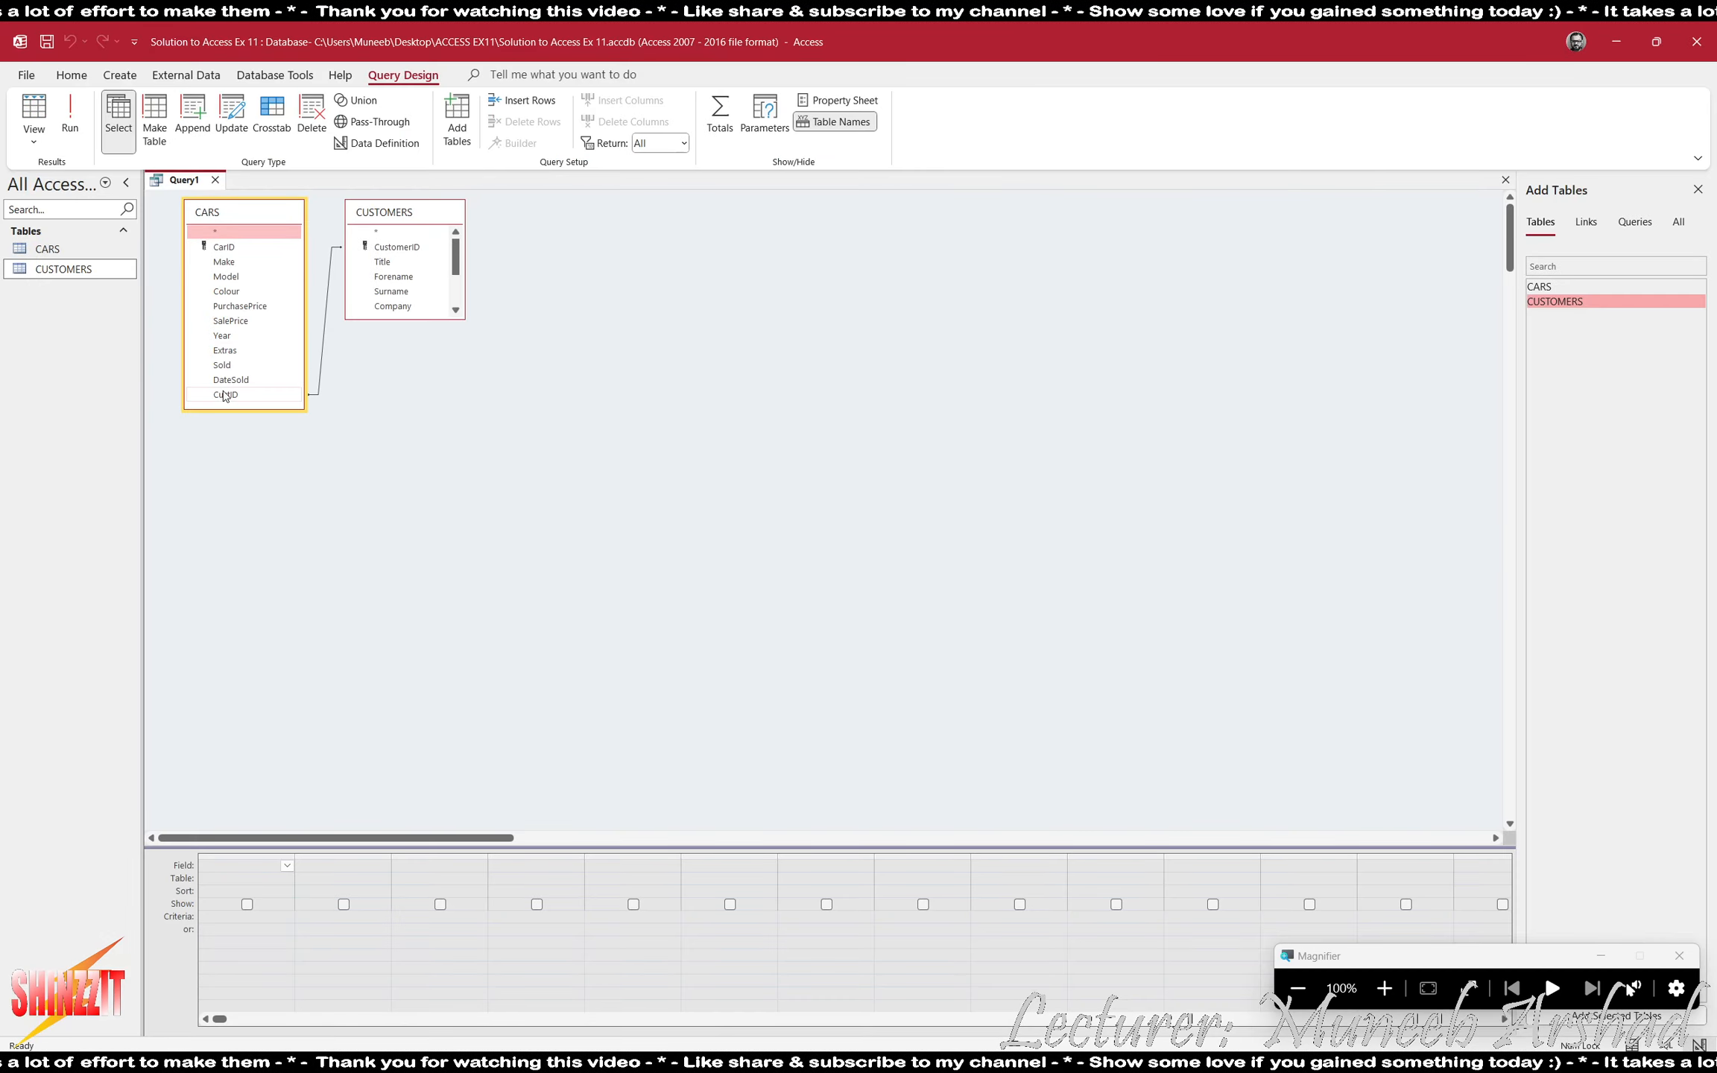
double_click(222, 364)
left_click(70, 114)
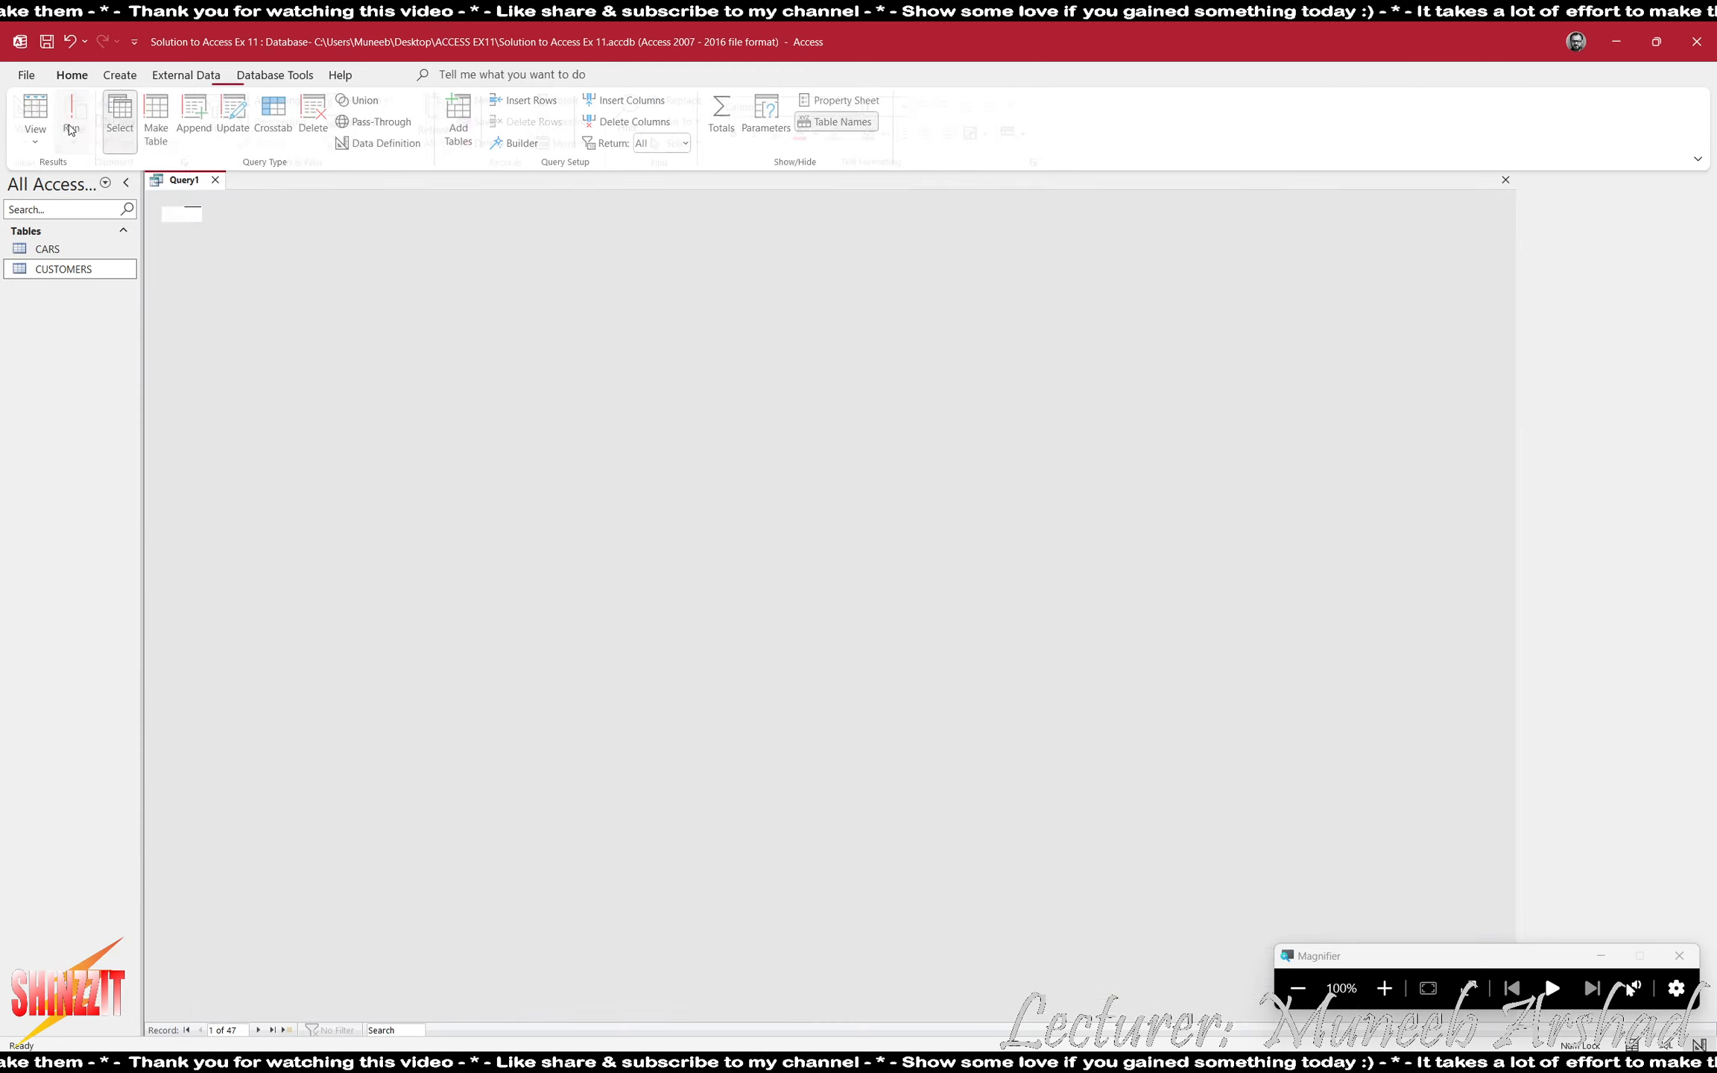
left_click(1384, 988)
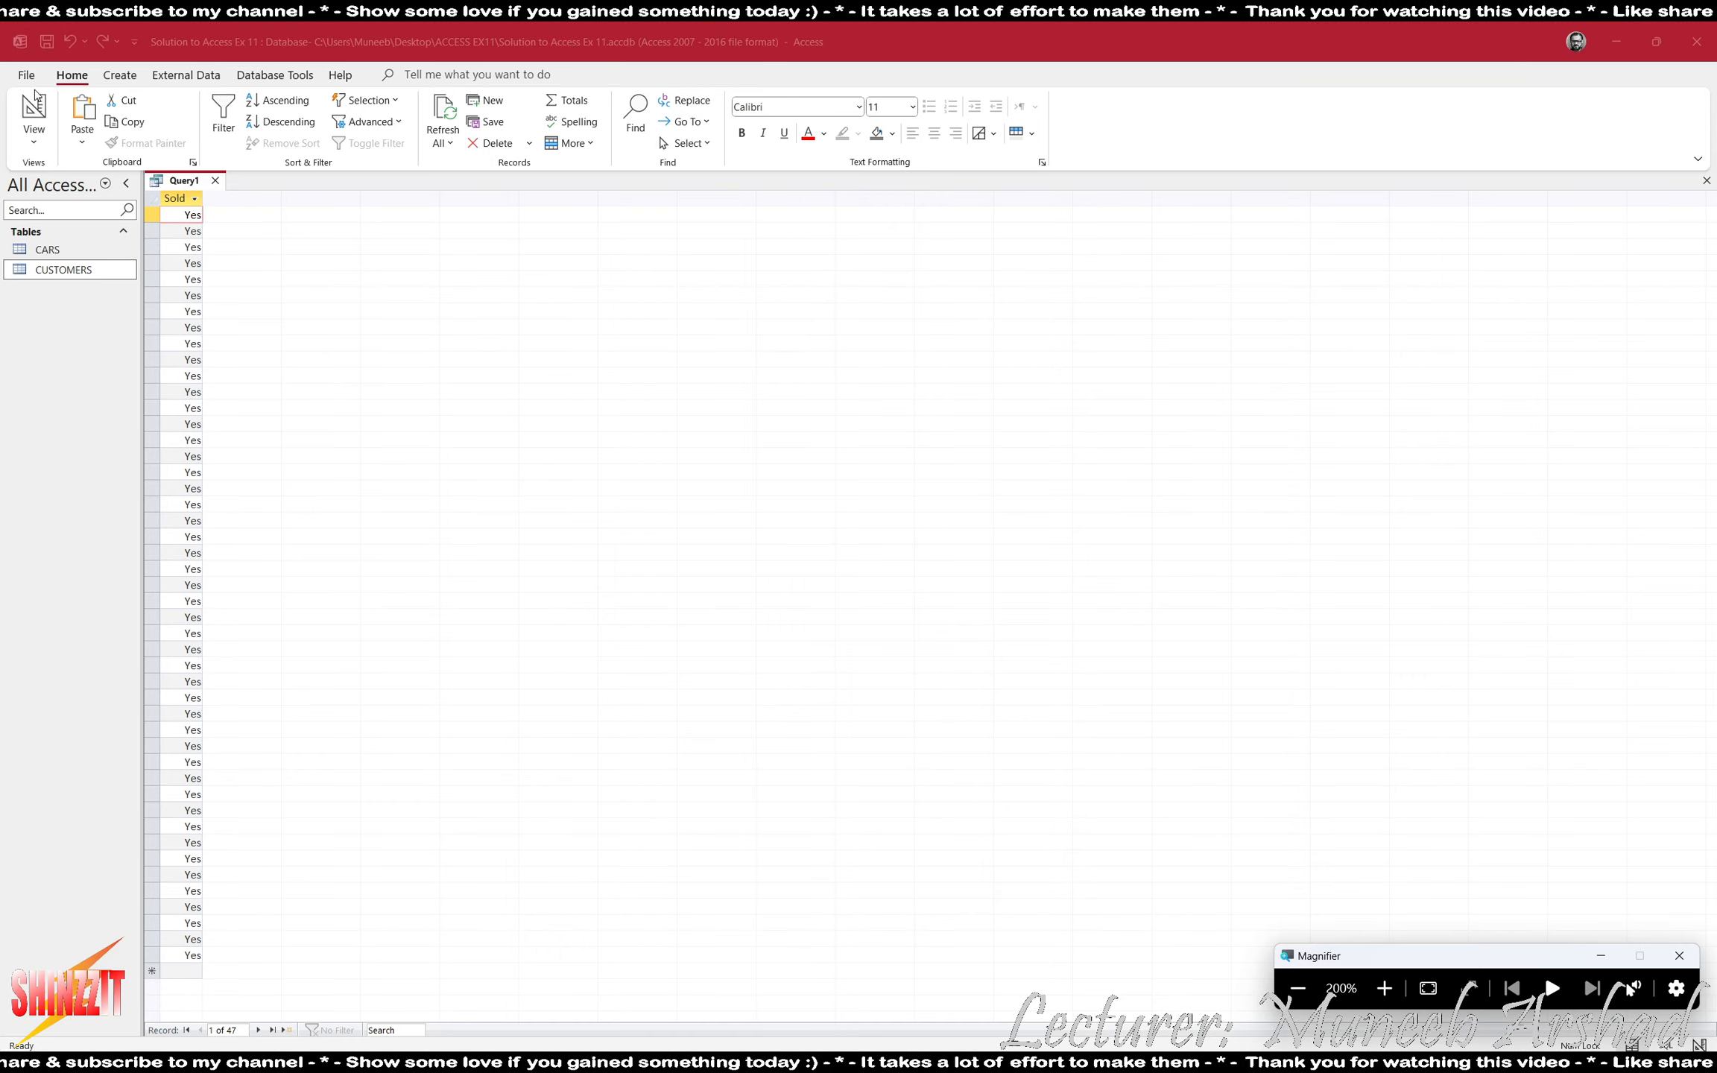
left_click(34, 113)
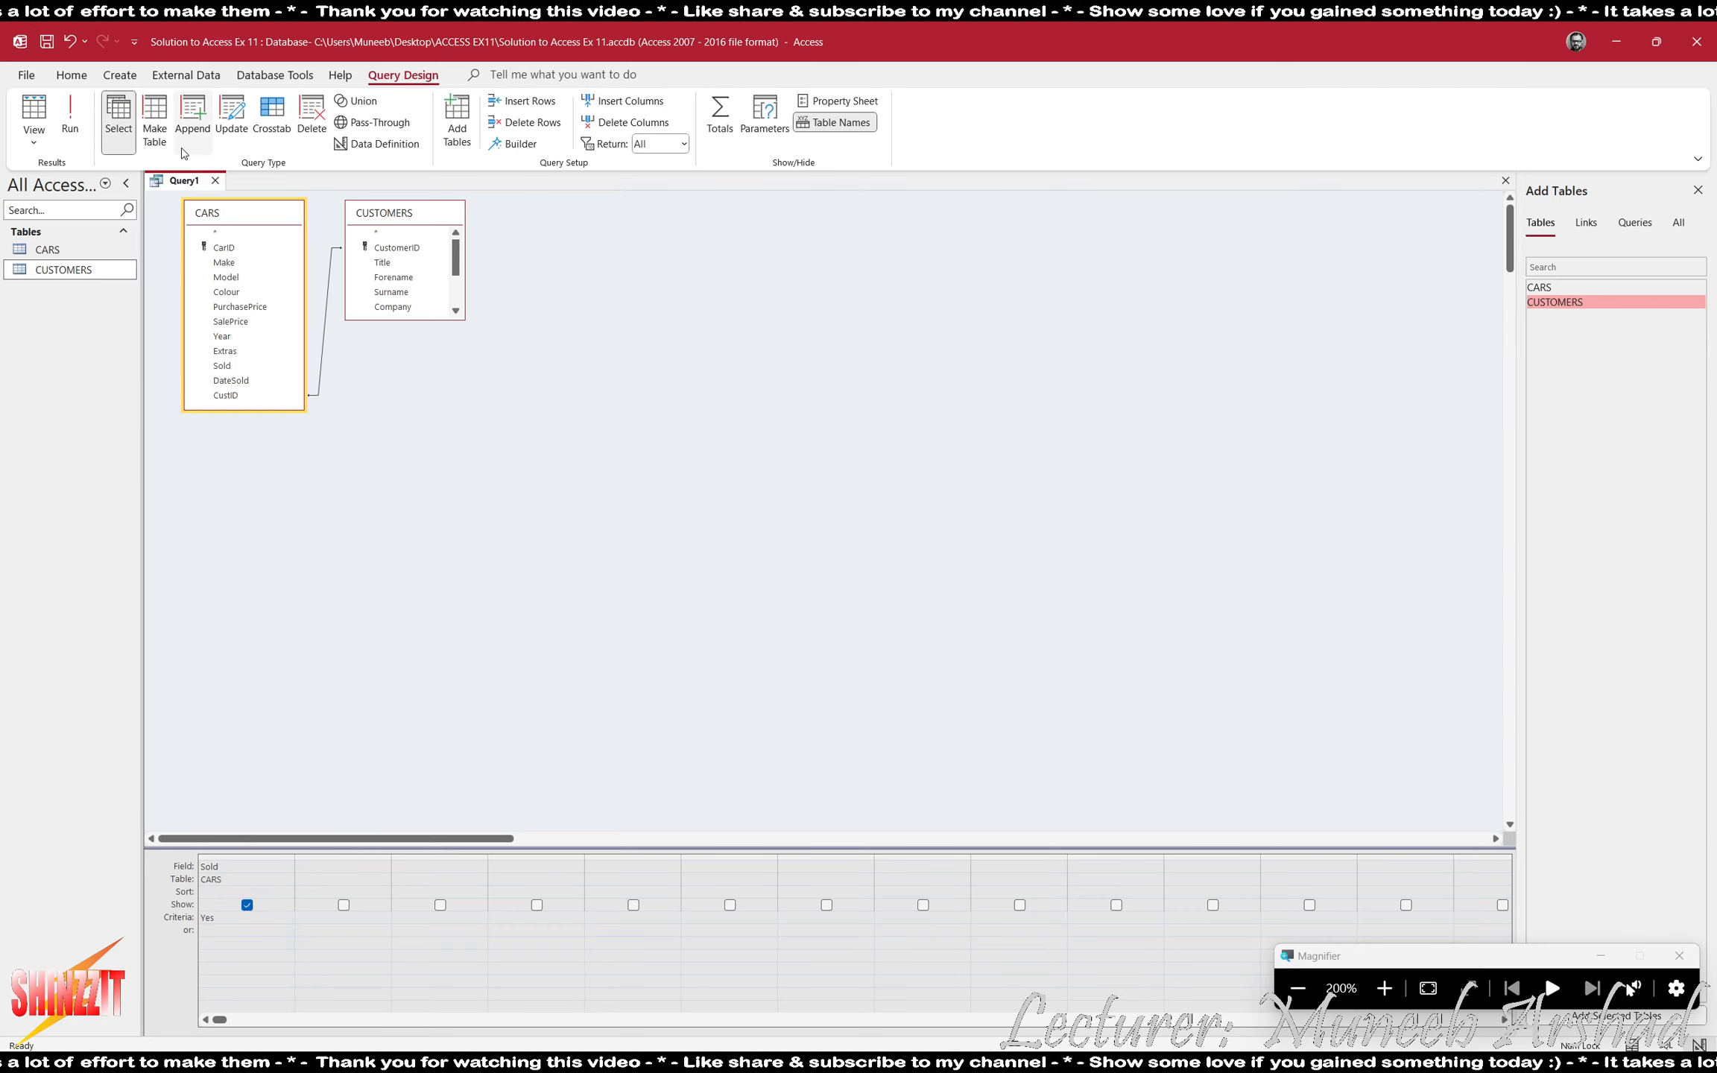
- Add CustomerID from CUSTOMERS to the query, run it and sort the results by CustomerID in ascending order
double_click(403, 255)
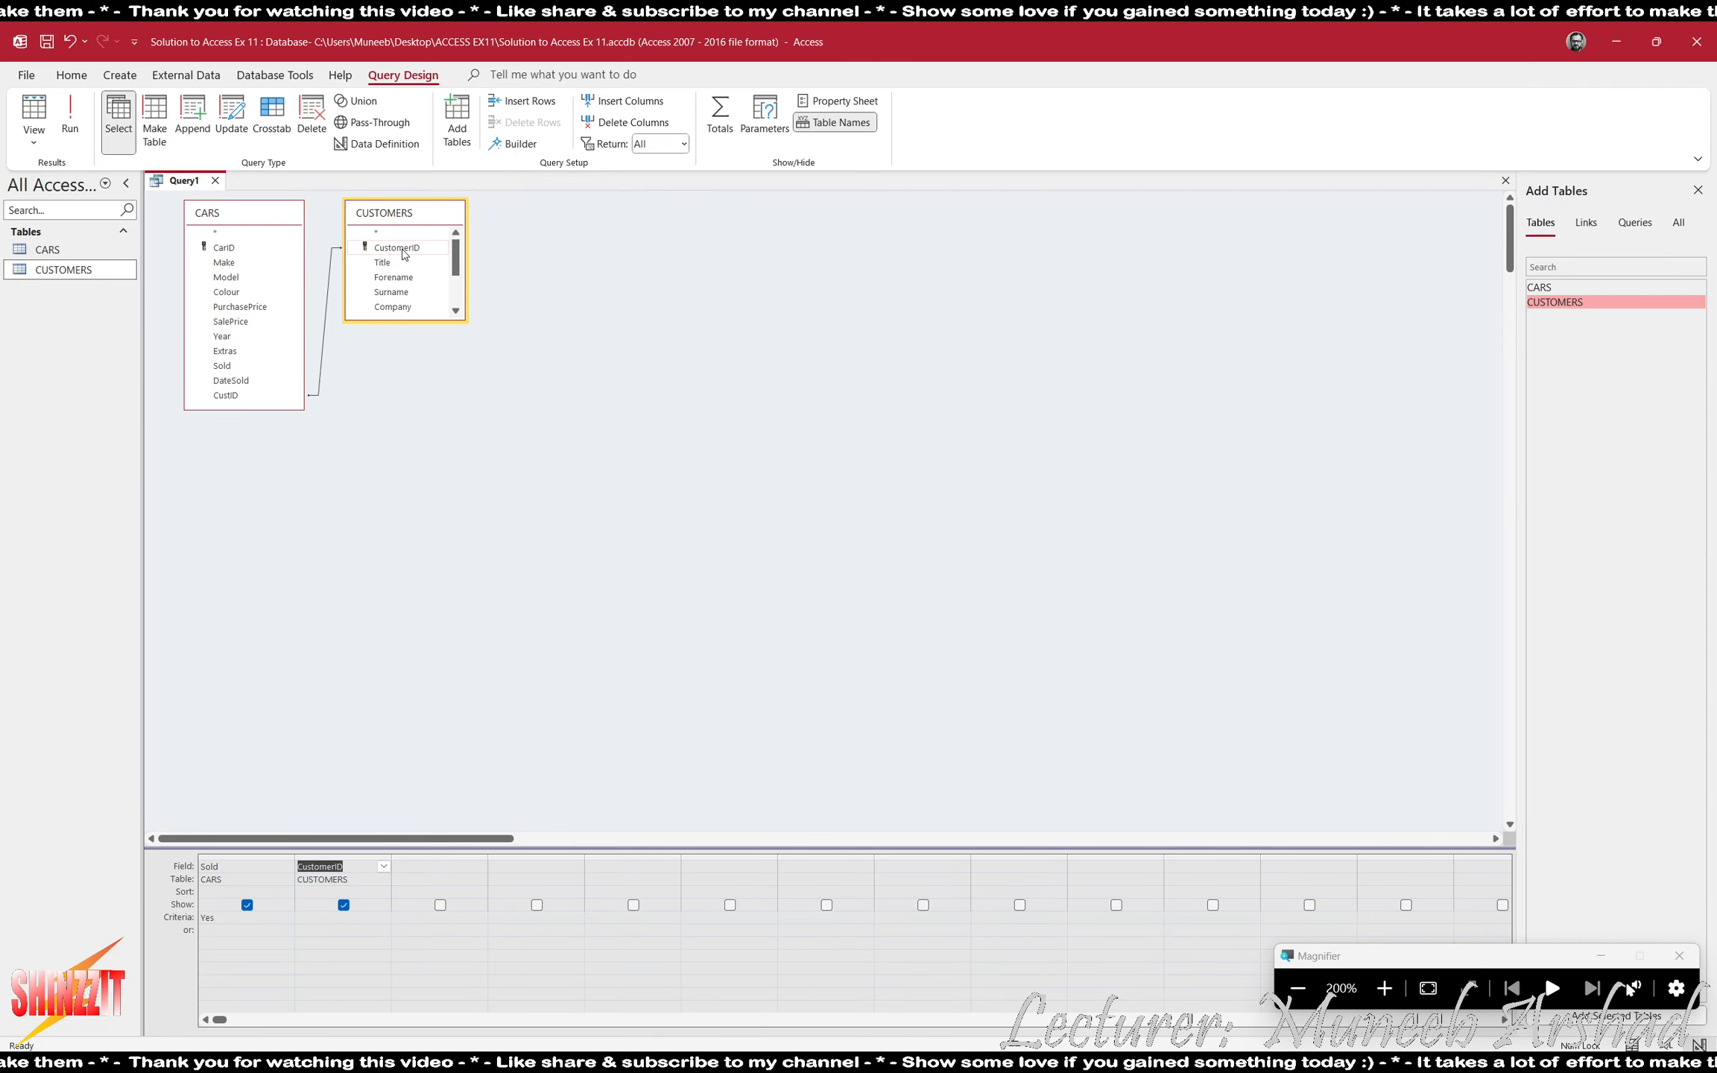
left_click(52, 132)
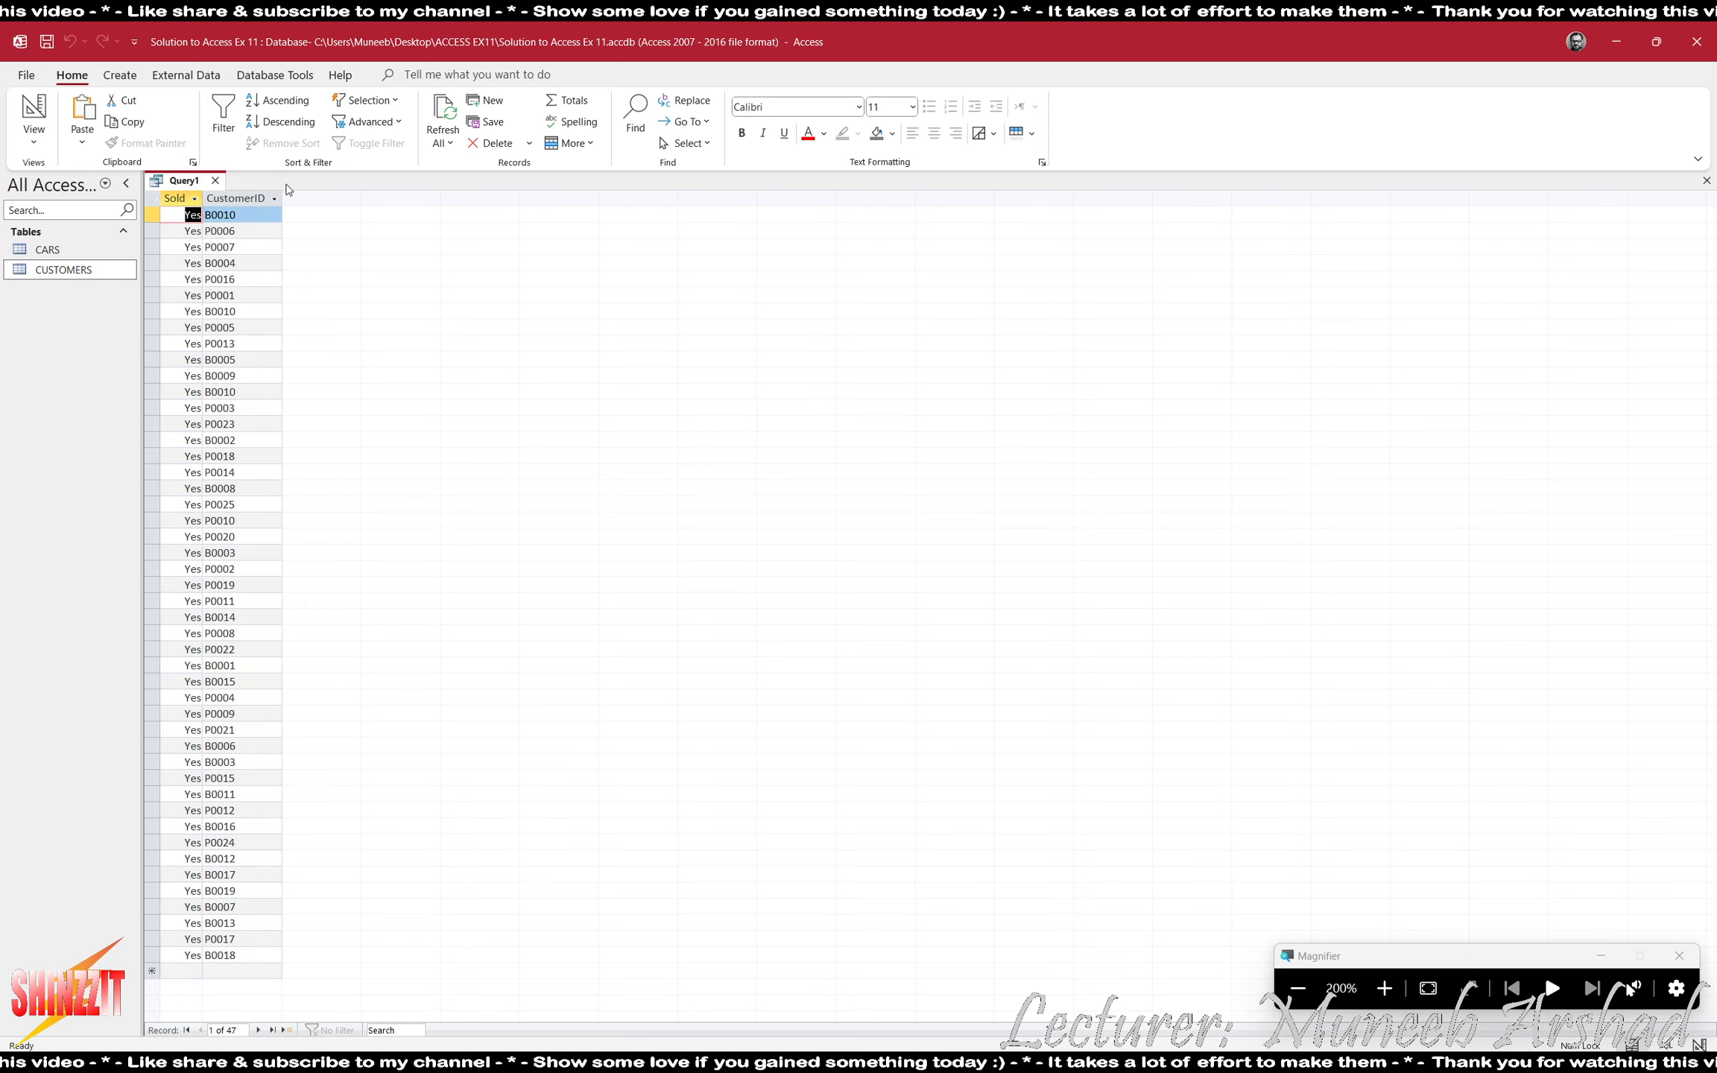
left_click(275, 198)
left_click(302, 223)
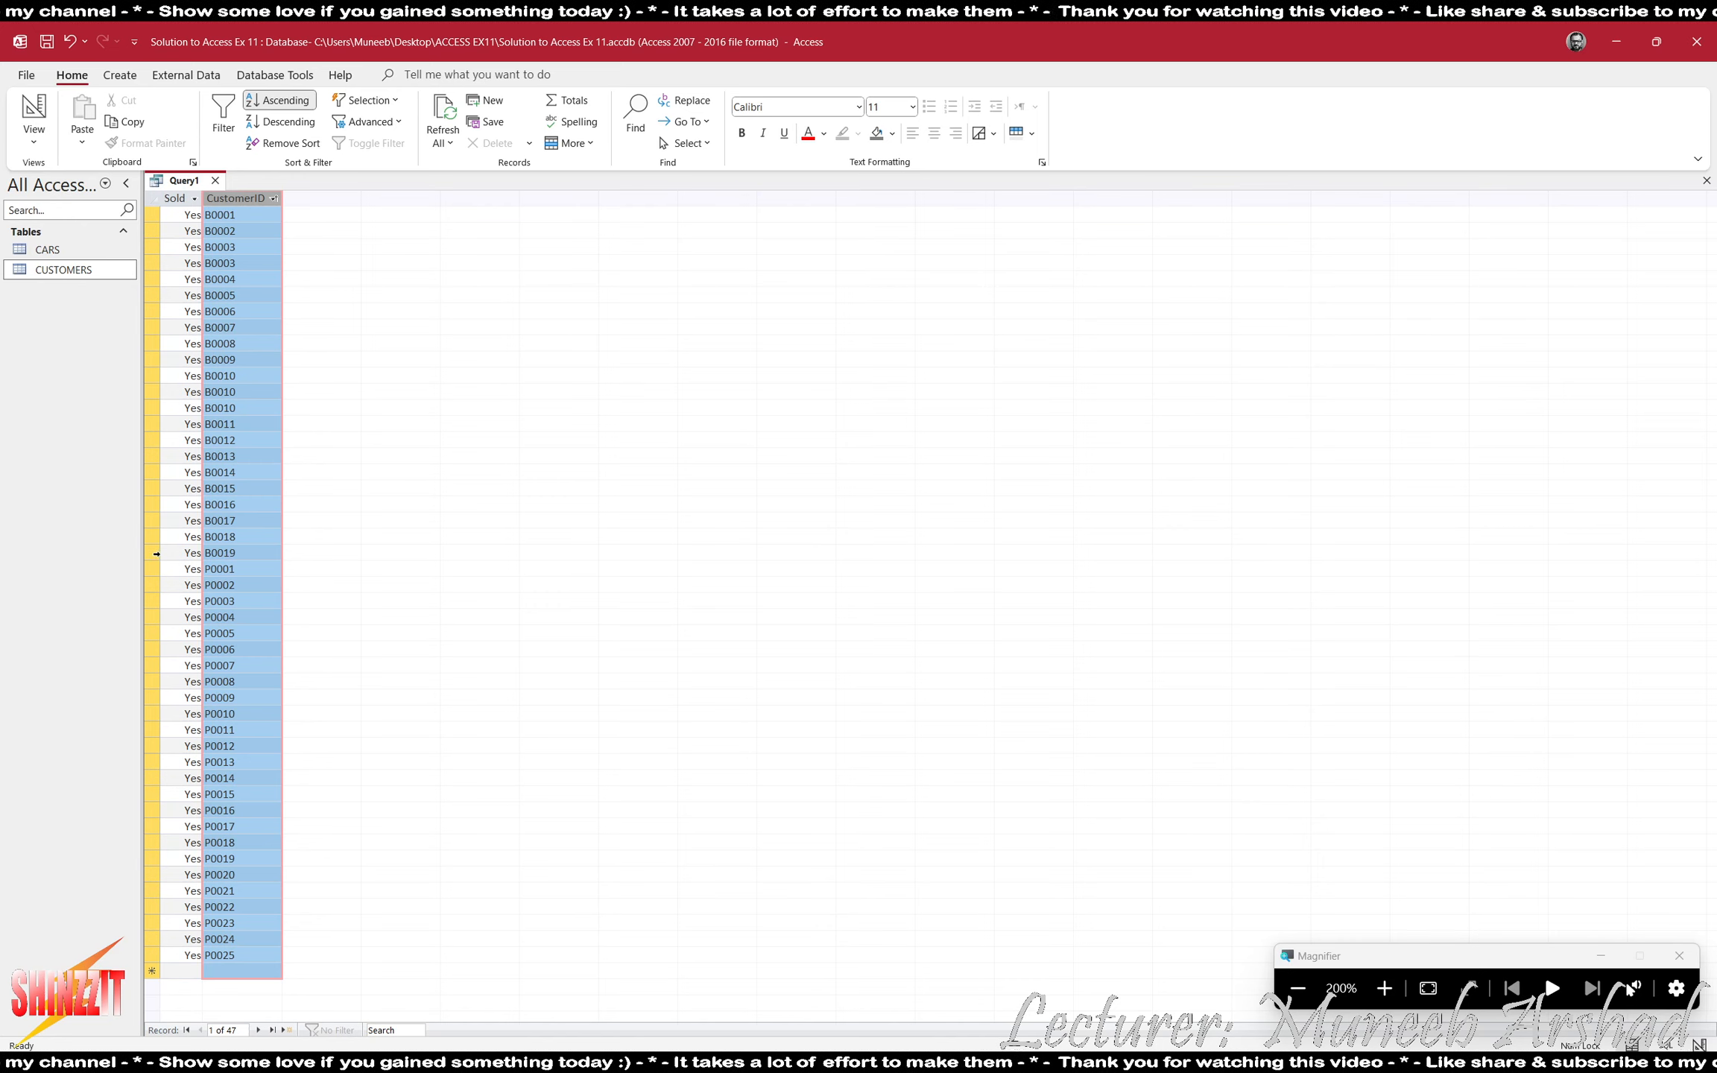
left_click(152, 552)
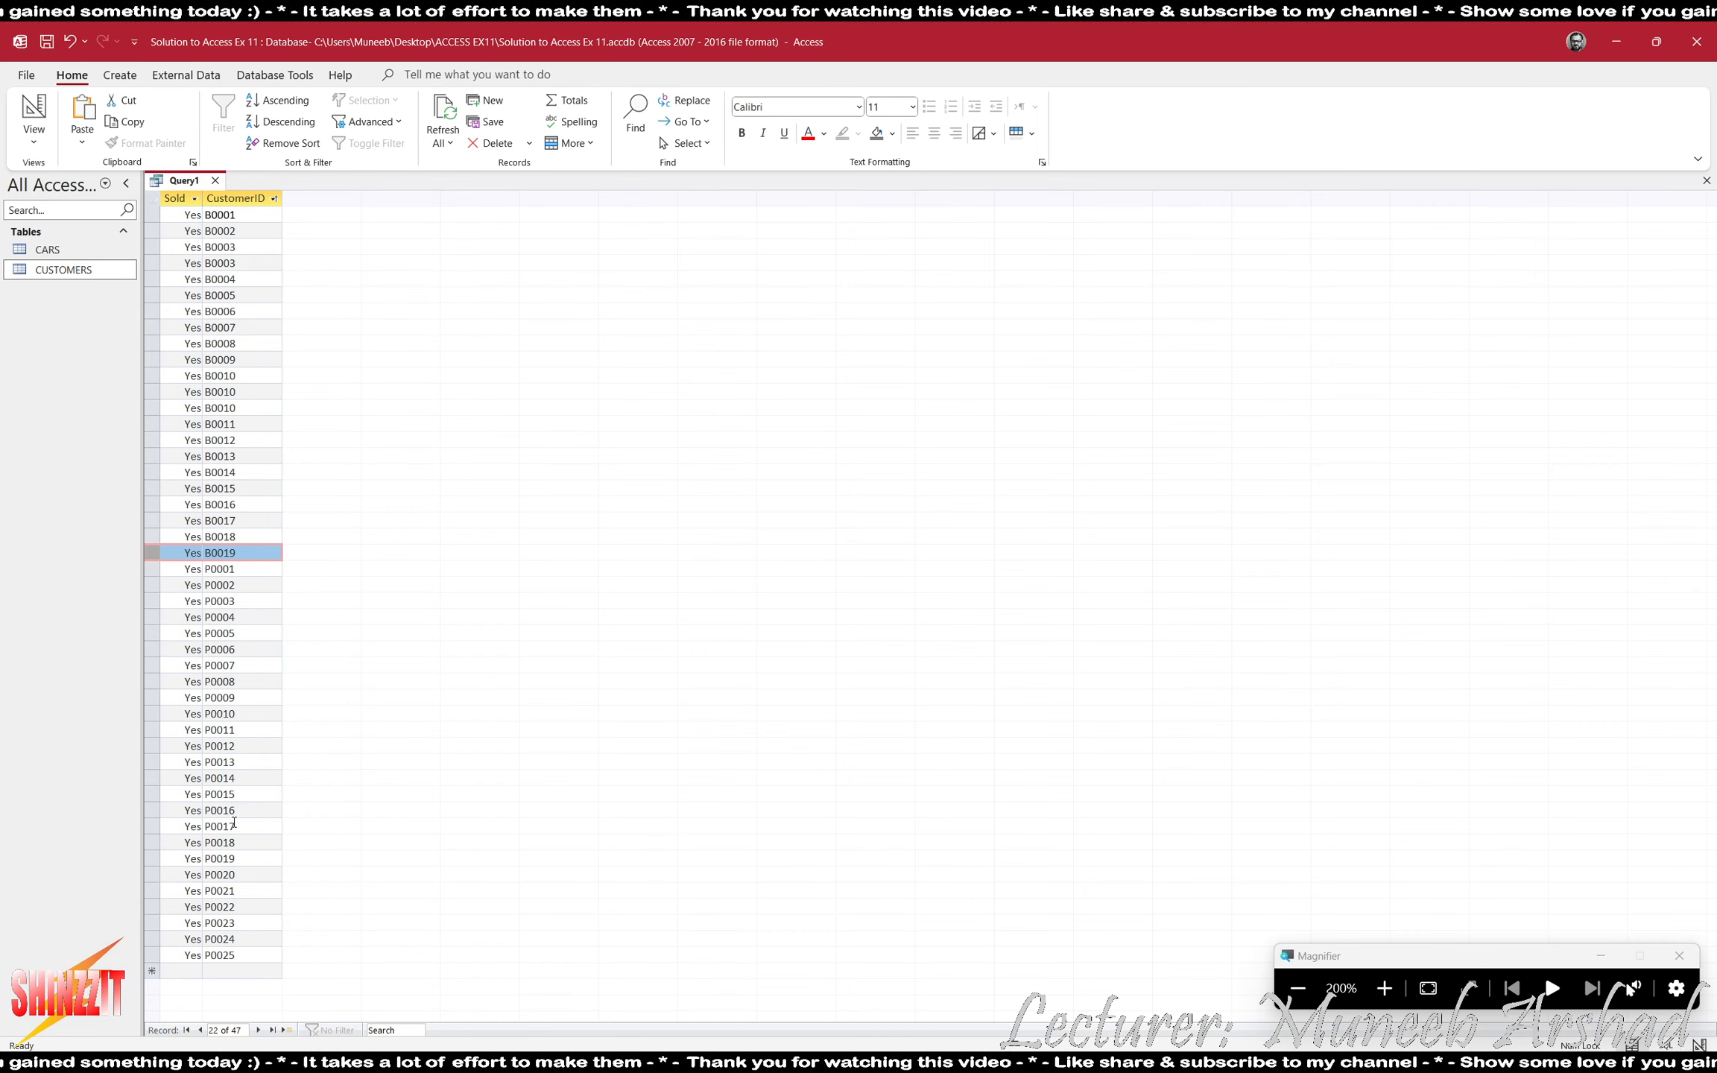
- Return the query to Design view and set the CustomerID criterion to B*
left_click(34, 138)
left_click(63, 246)
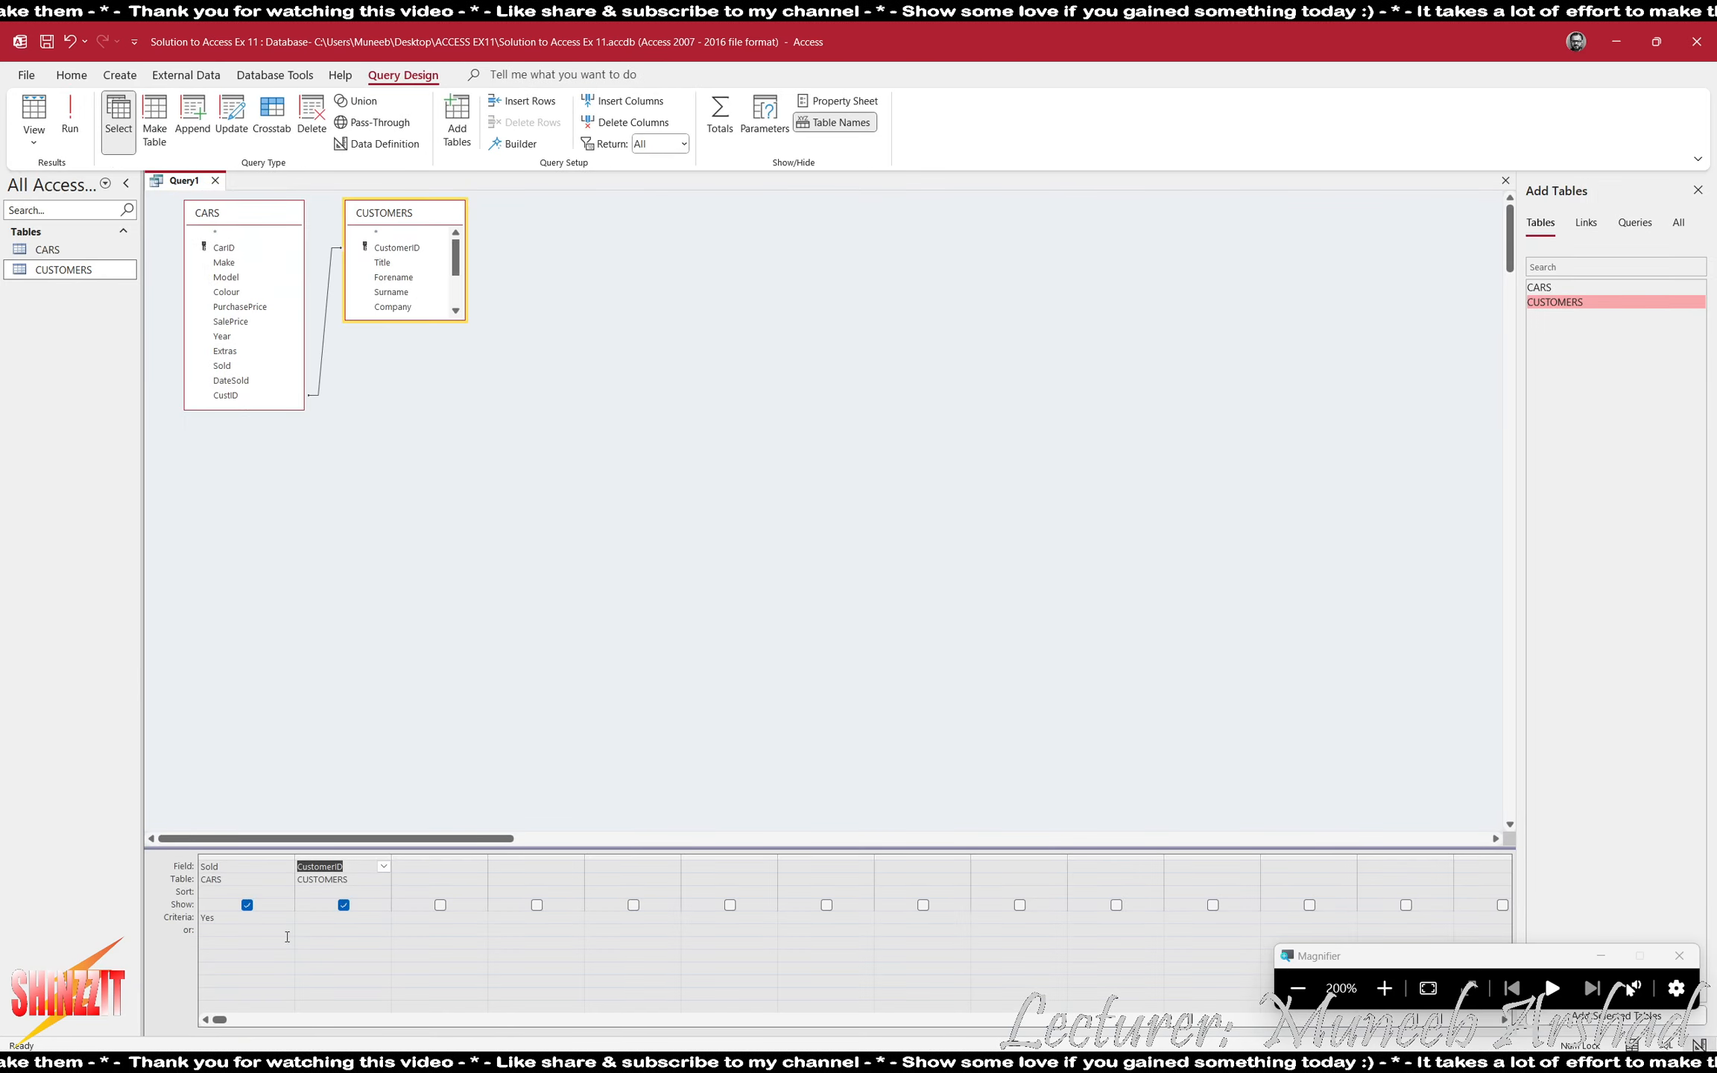
left_click(321, 921)
type("B*")
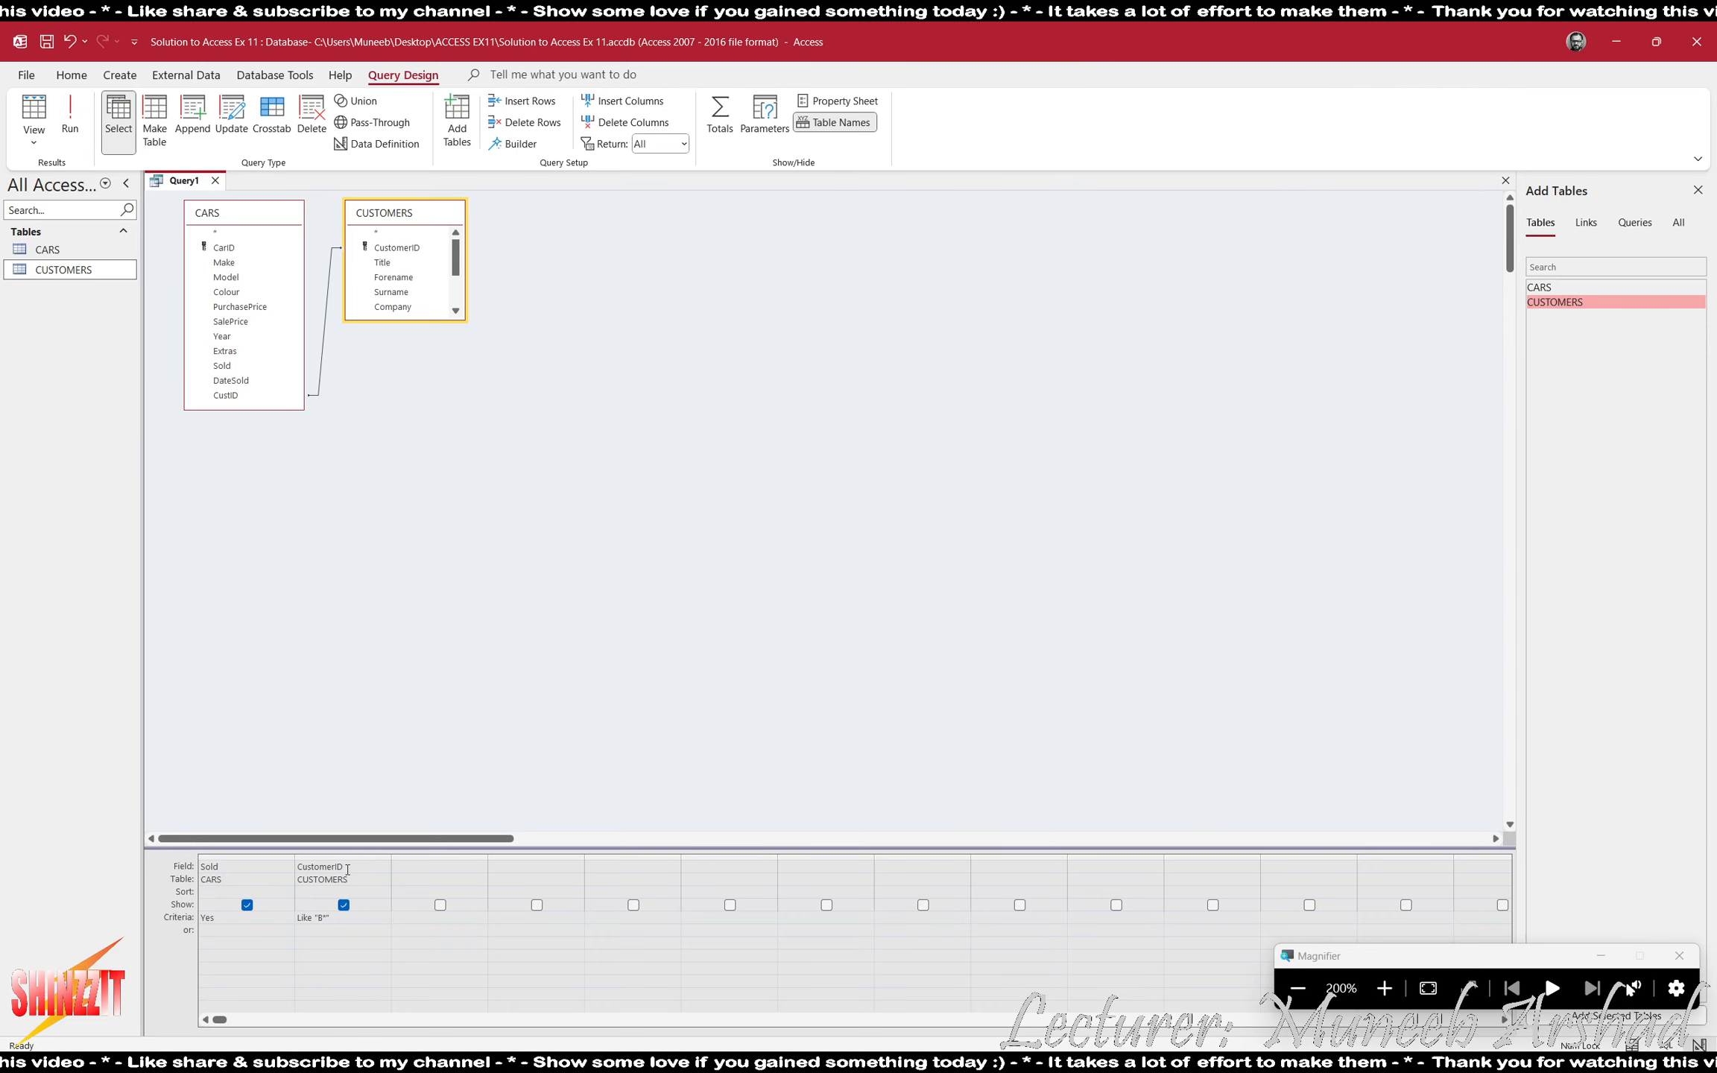
- Add PurchasePrice and SalePrice from CARS to the query, then test-run it and return to Design view
key("super+minus")
key("alt+Tab")
key("alt+Tab")
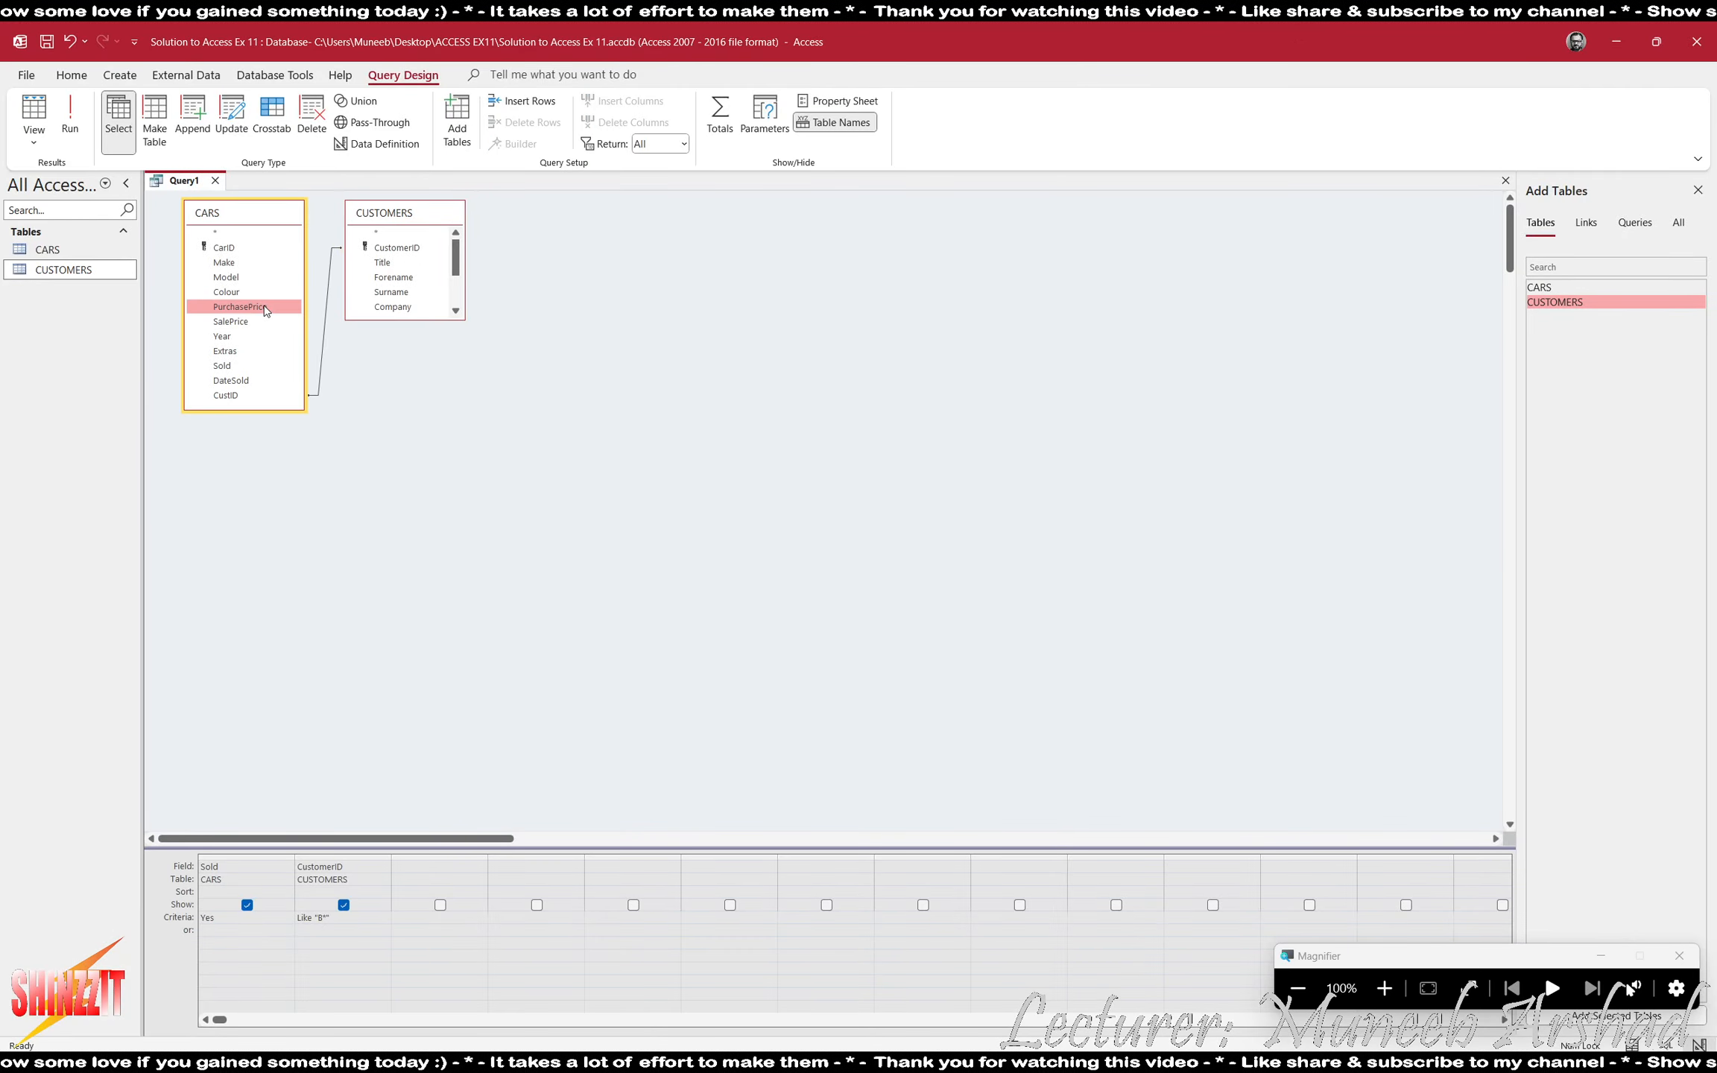
double_click(262, 307)
double_click(240, 322)
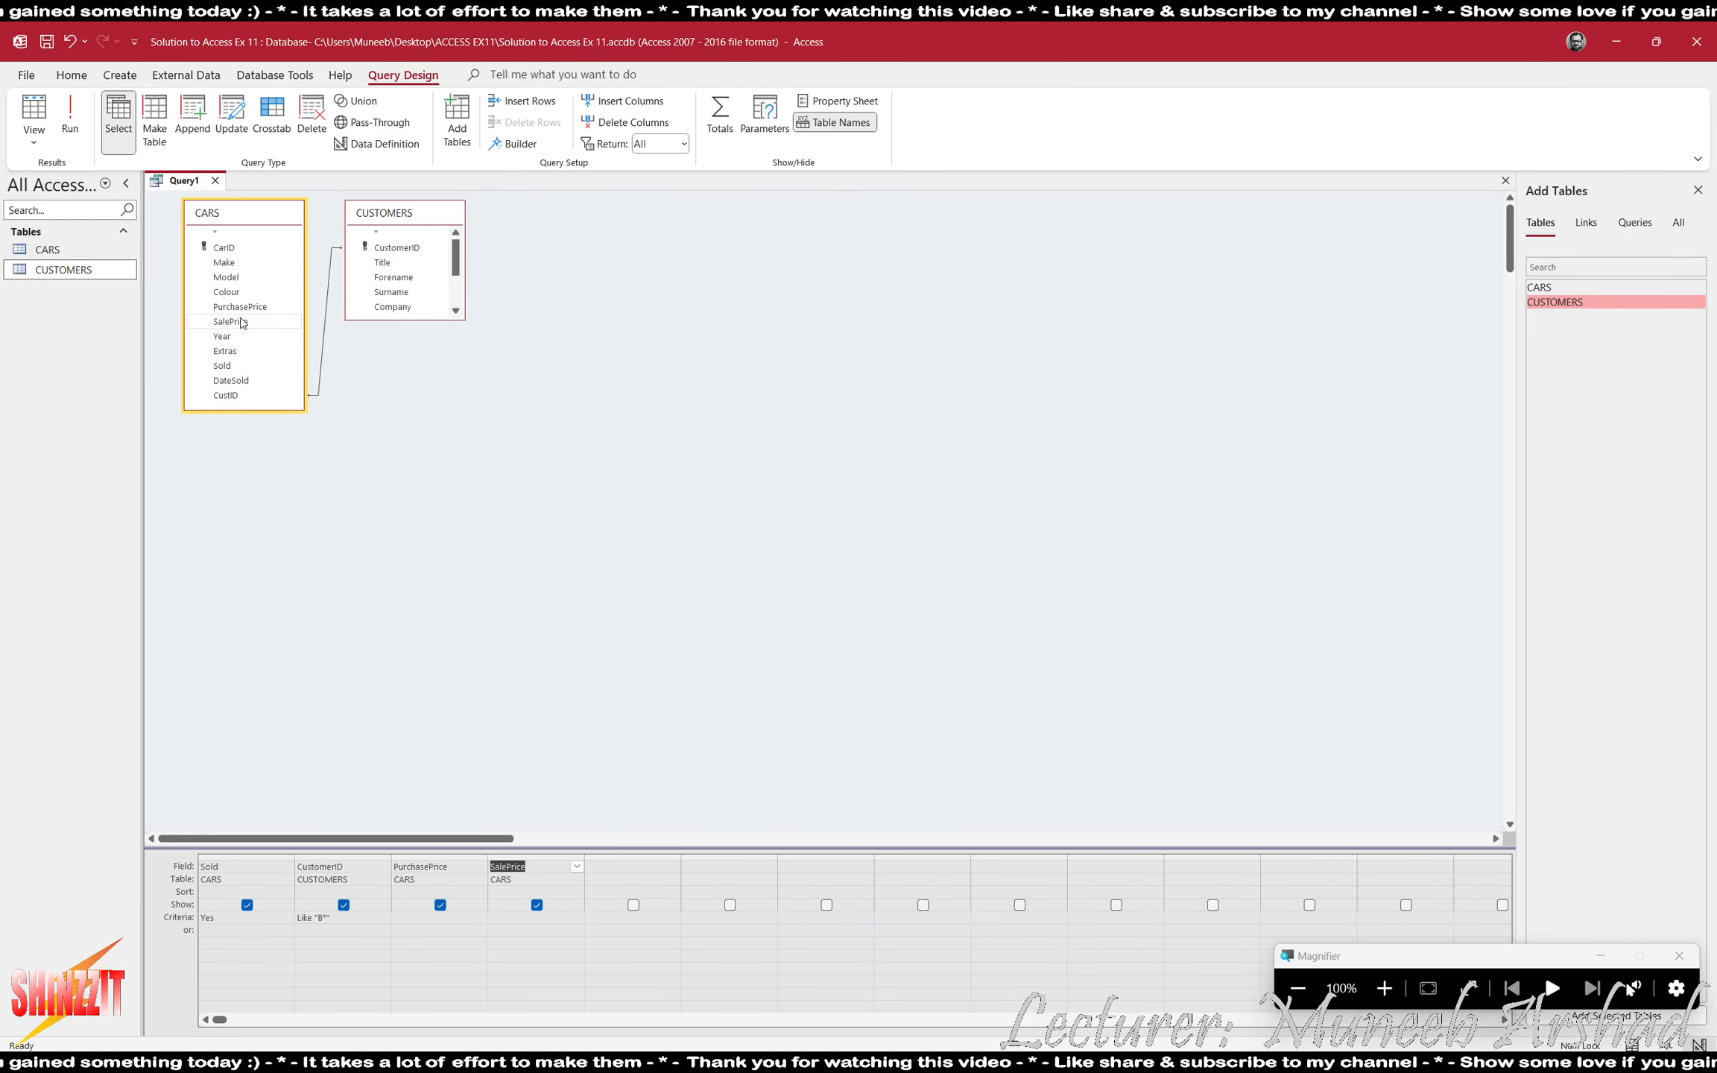
left_click(70, 114)
key("super+plus")
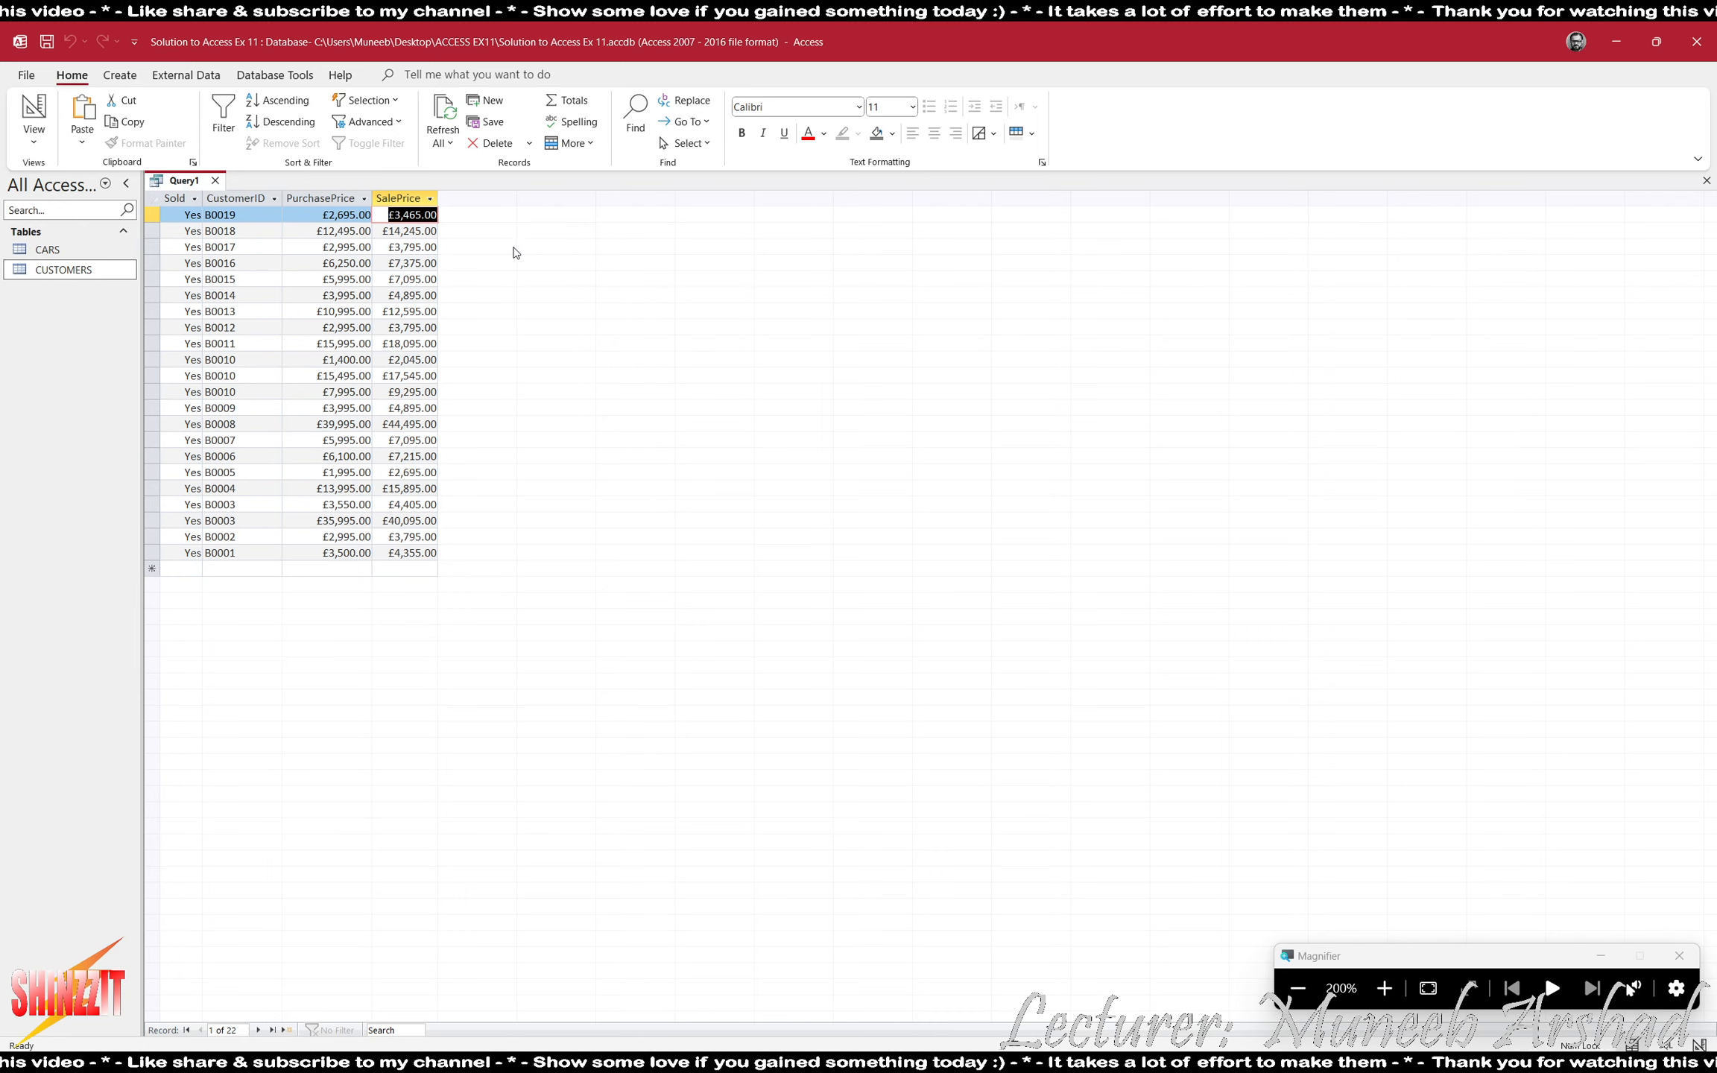
left_click(33, 113)
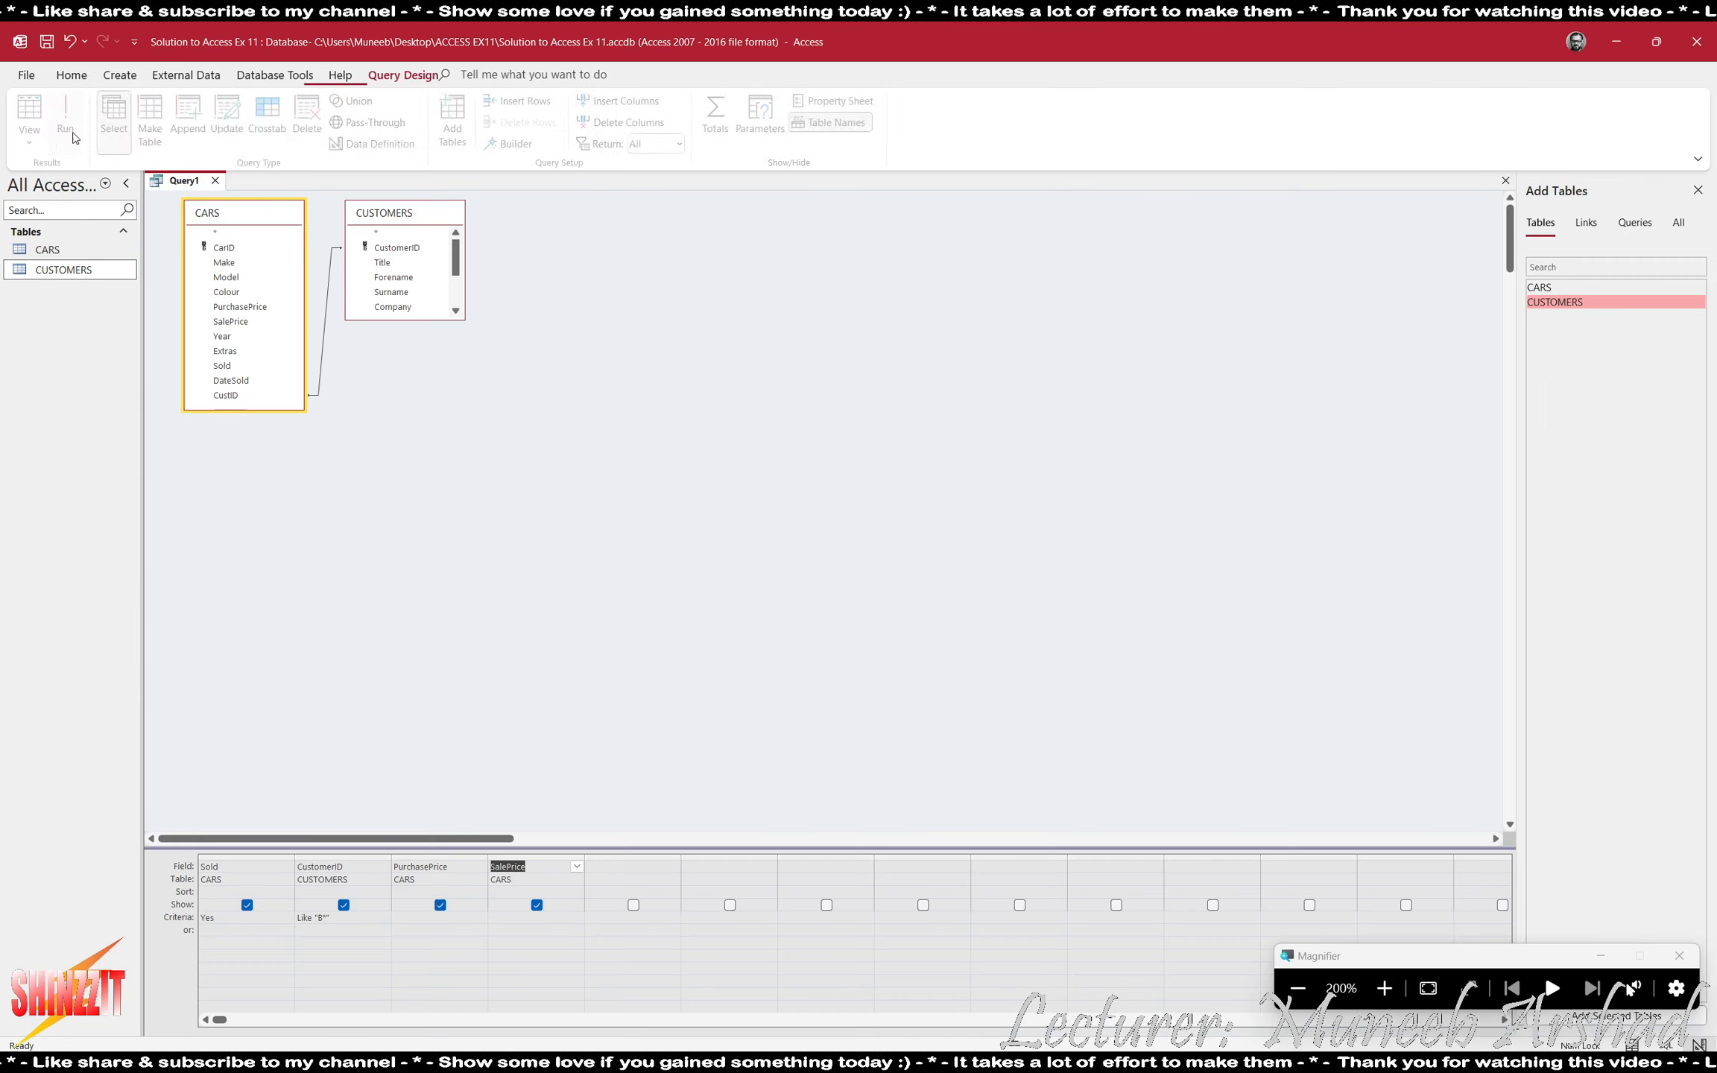
- Add a calculated field that subtracts purchaseprice from saleprice and name it Profit
left_click(660, 868)
type("saleprice-")
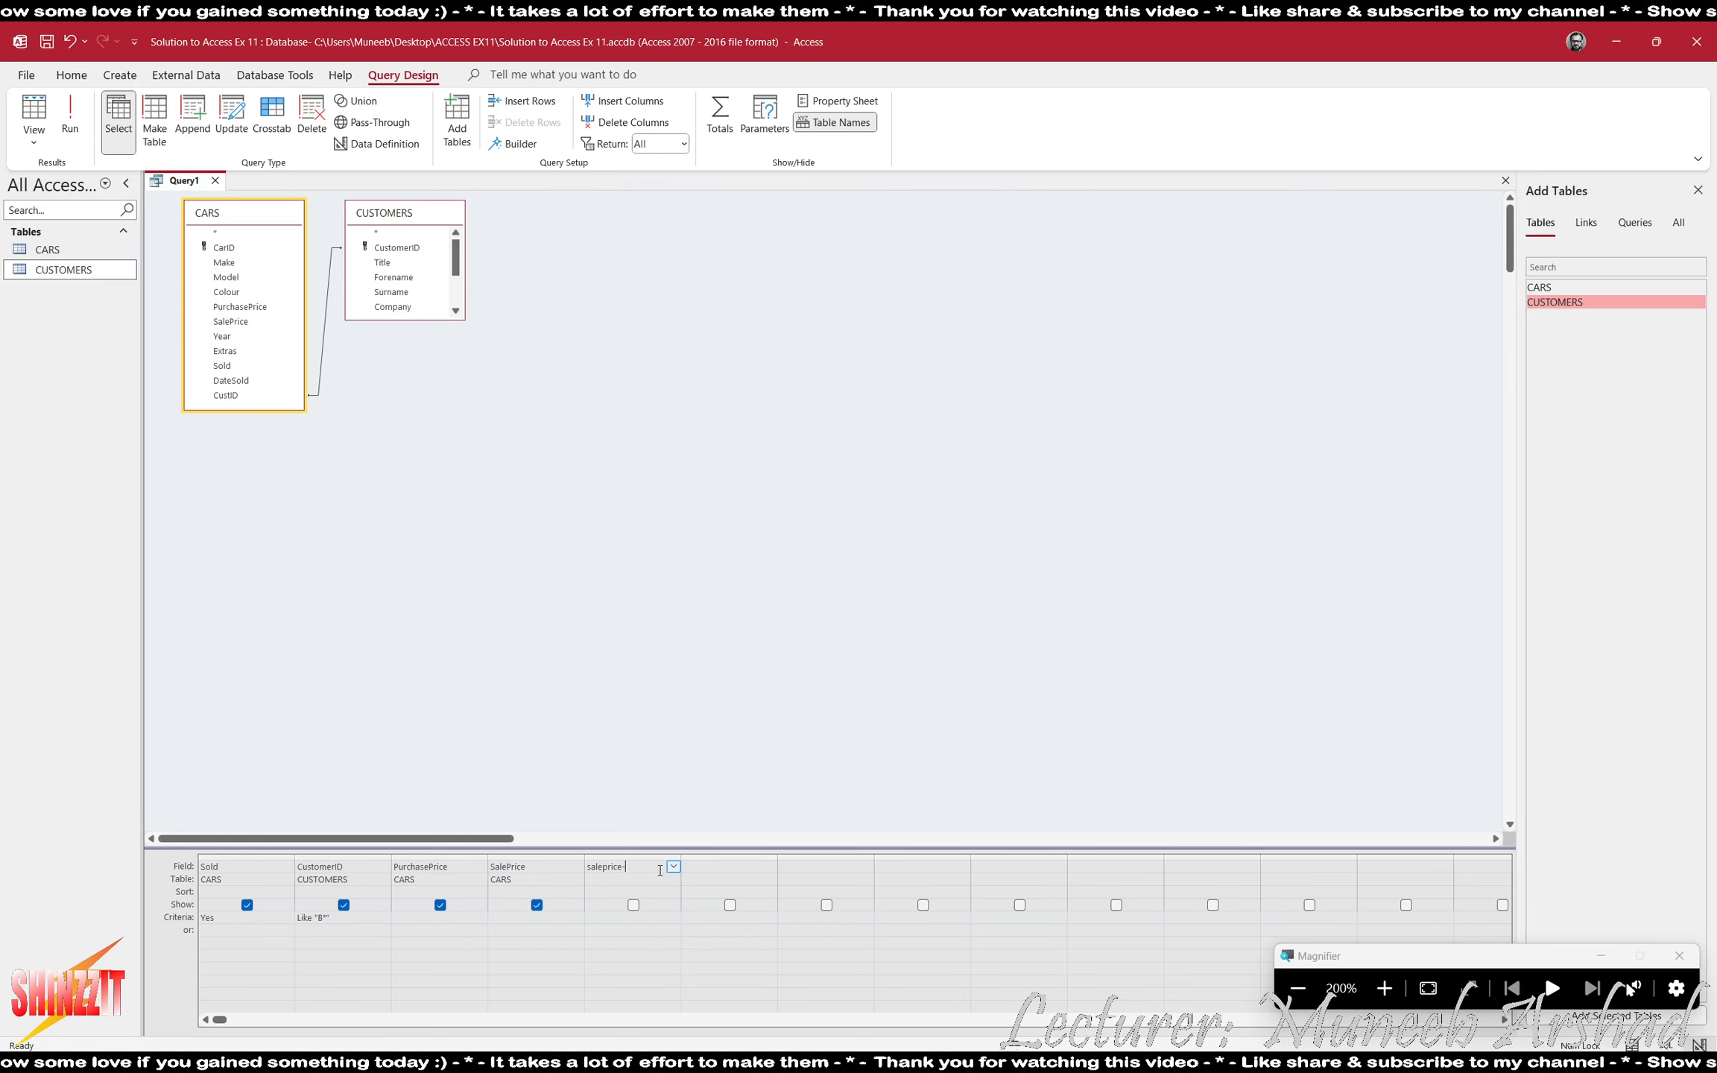
type("purcha")
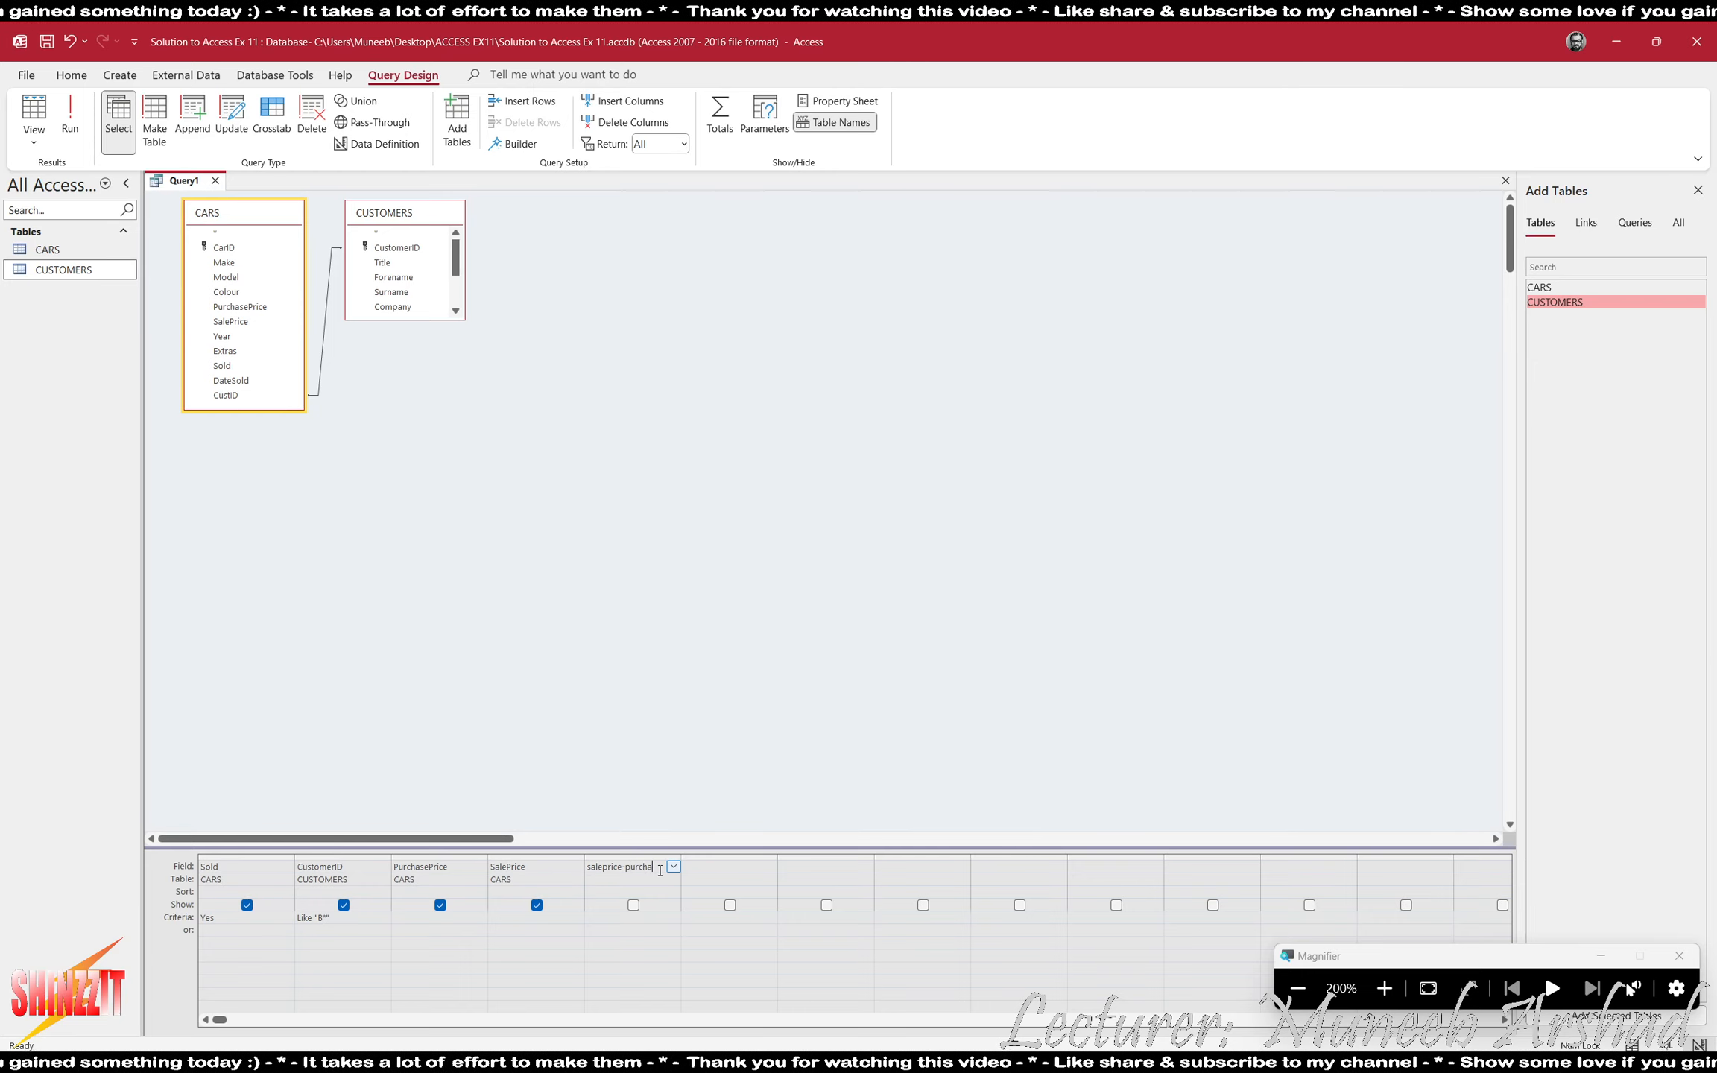
type("seprice")
left_click(695, 870)
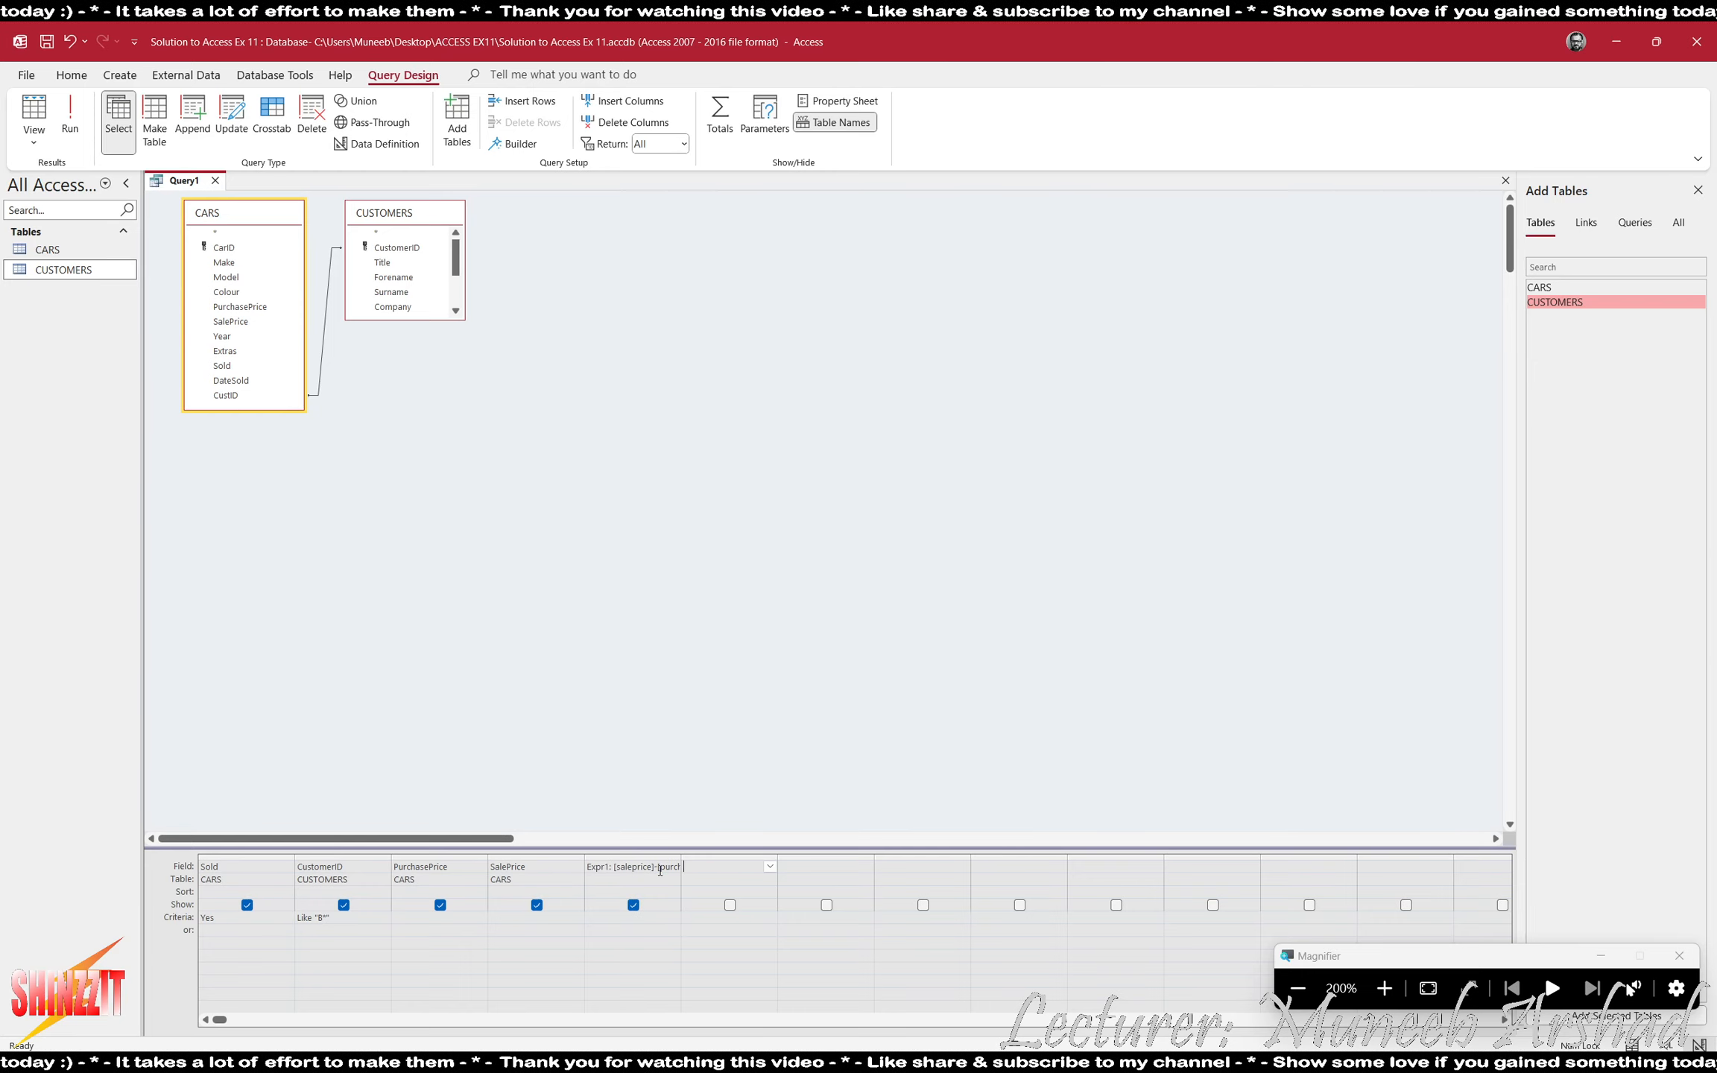
double_click(598, 867)
type("Profit")
left_click(701, 868)
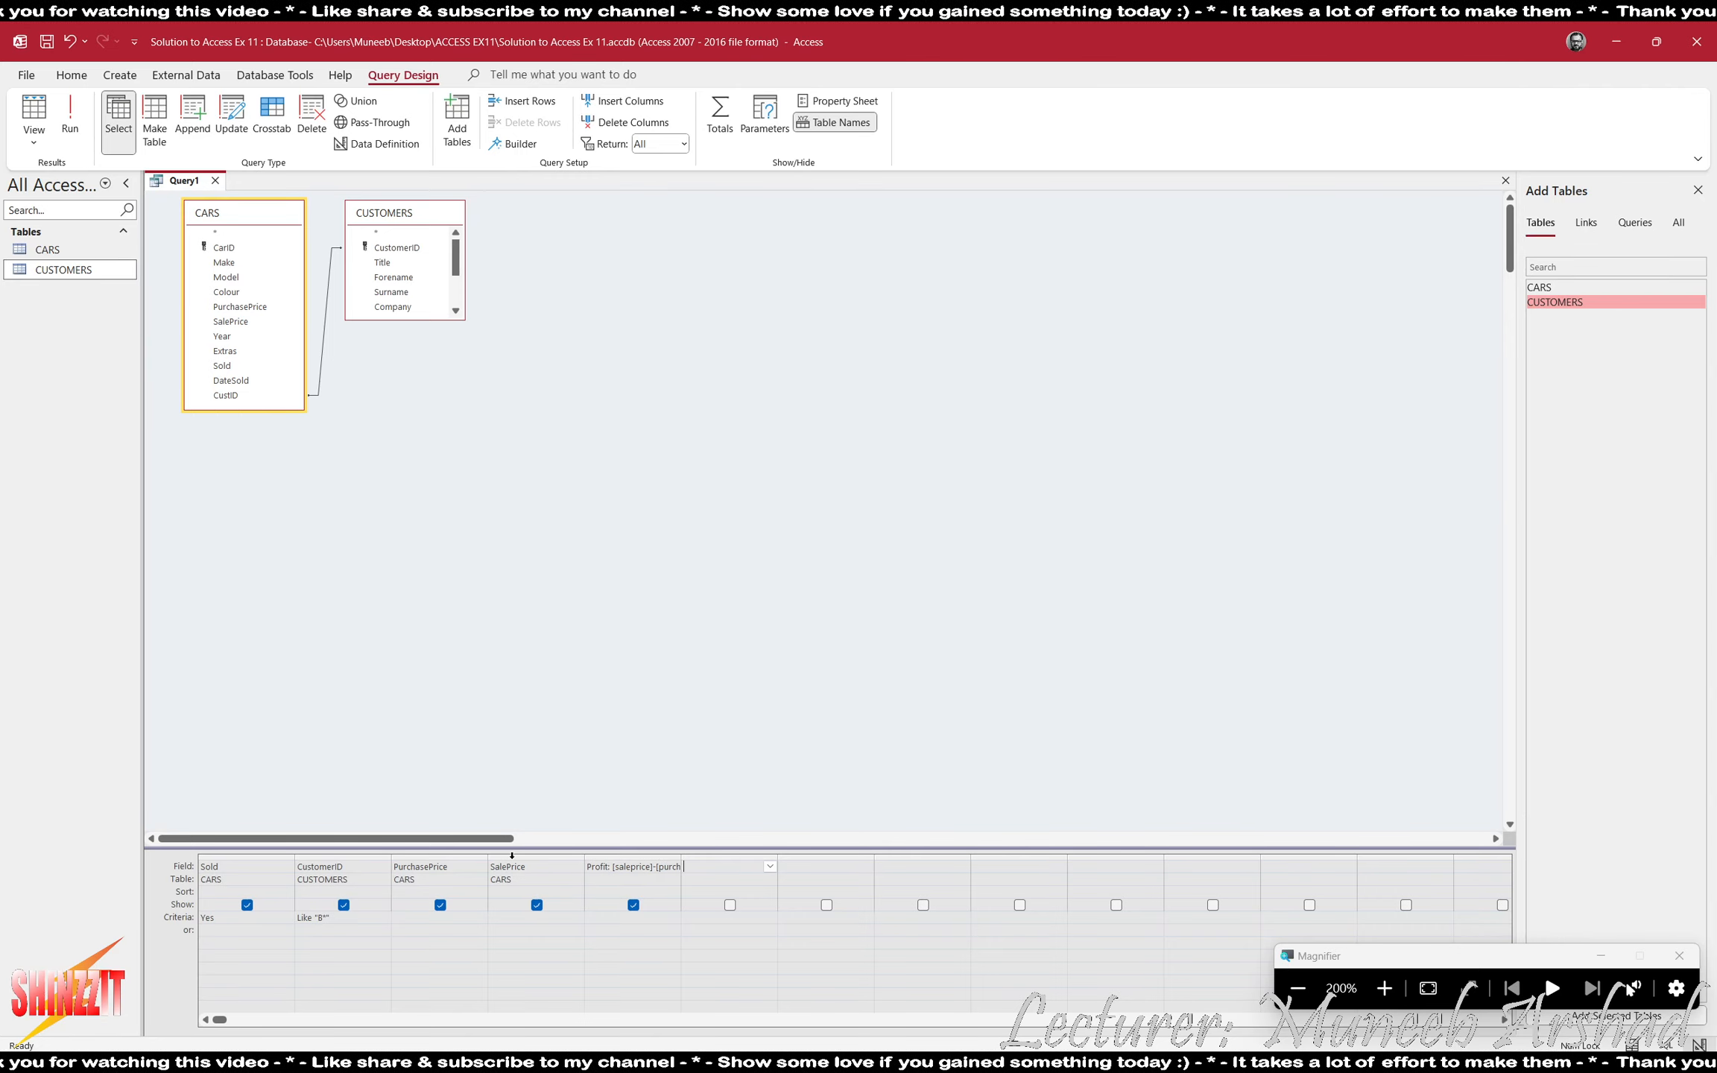
- Run the query and check the calculated Profit value of each sold car
left_click(69, 111)
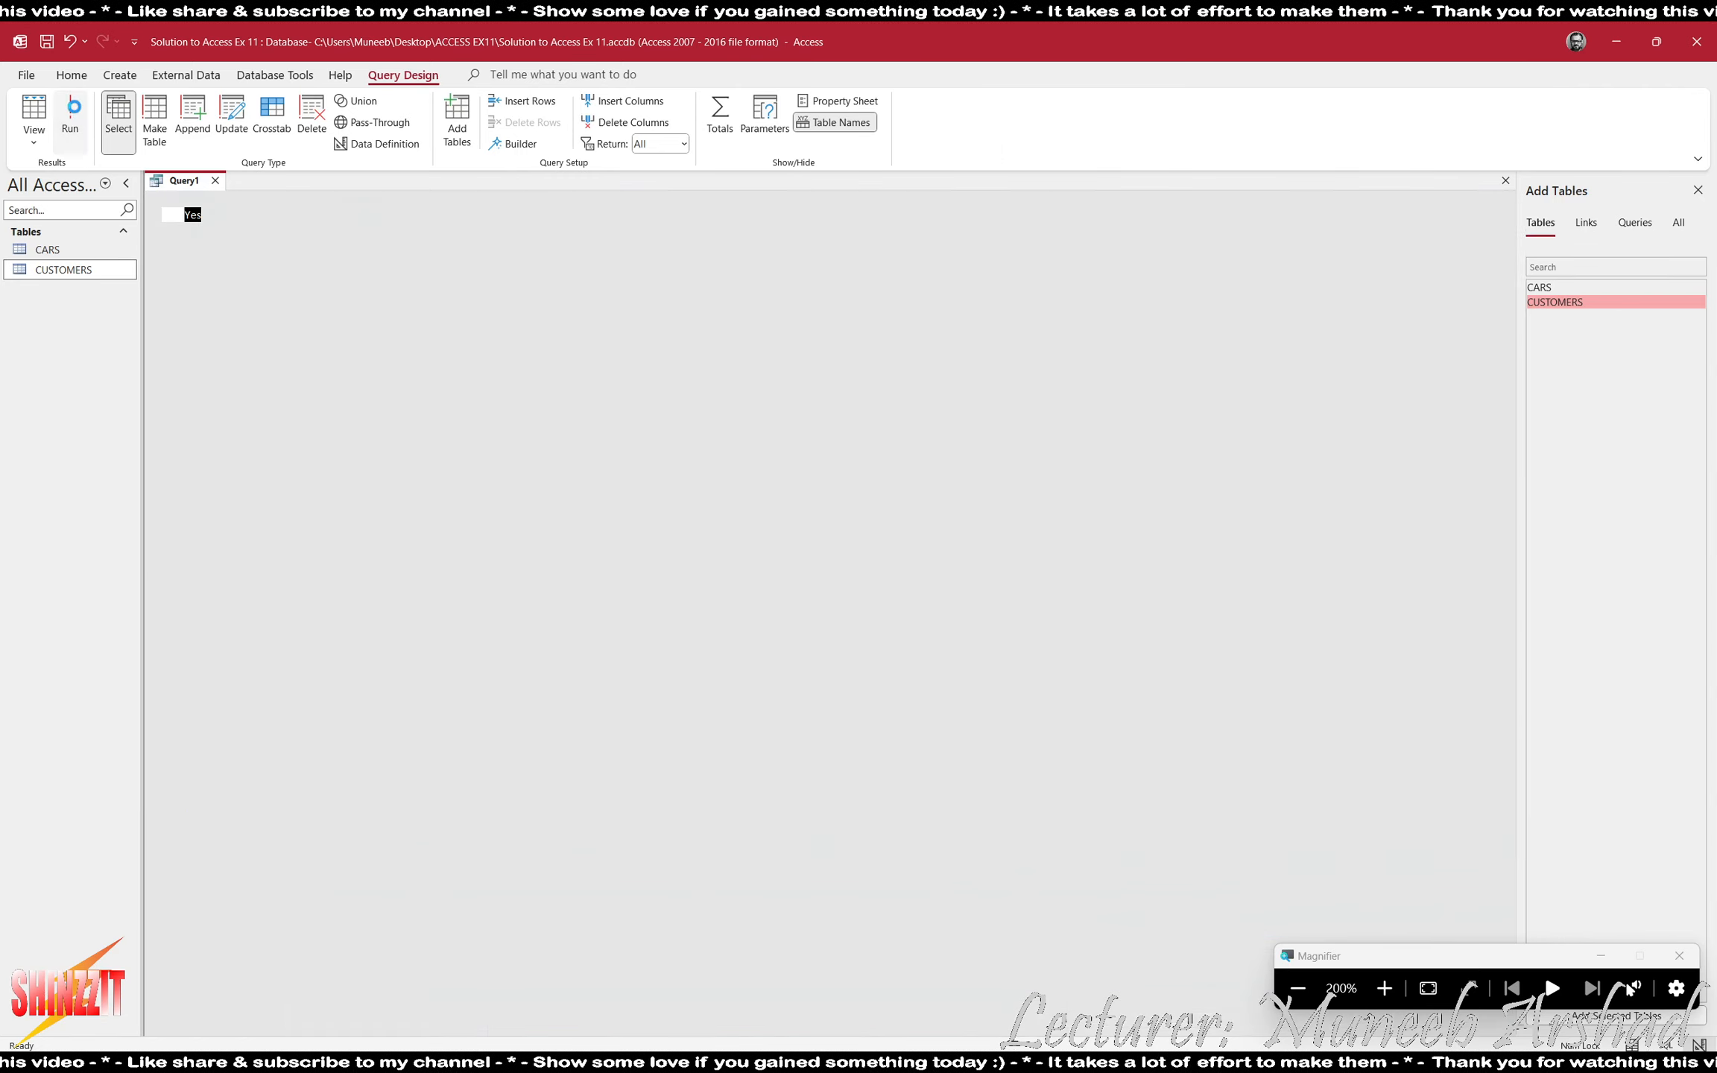
key("Tab")
key("Tab")
key("Tab")
key("Tab")
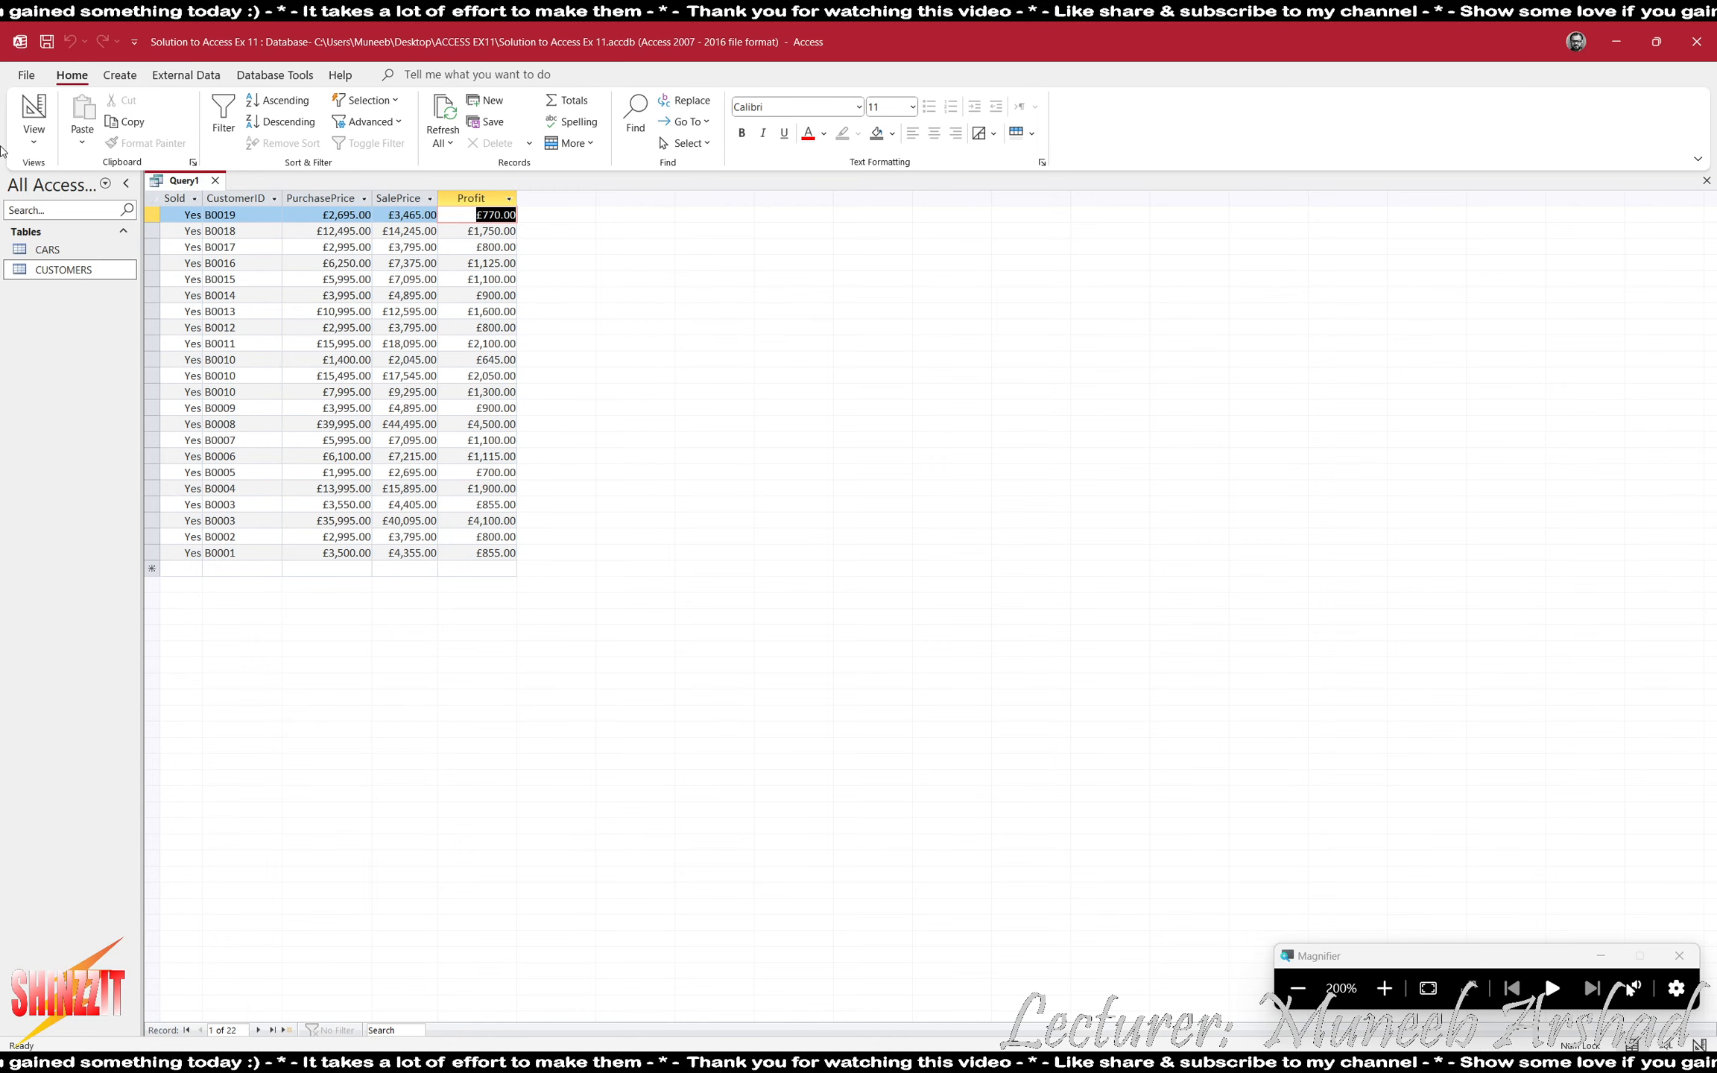
- Return the query to Design view and switch to ACCESS EX11.pdf to read which fields the report needs
left_click(33, 109)
left_click(1309, 982)
key("alt+Tab")
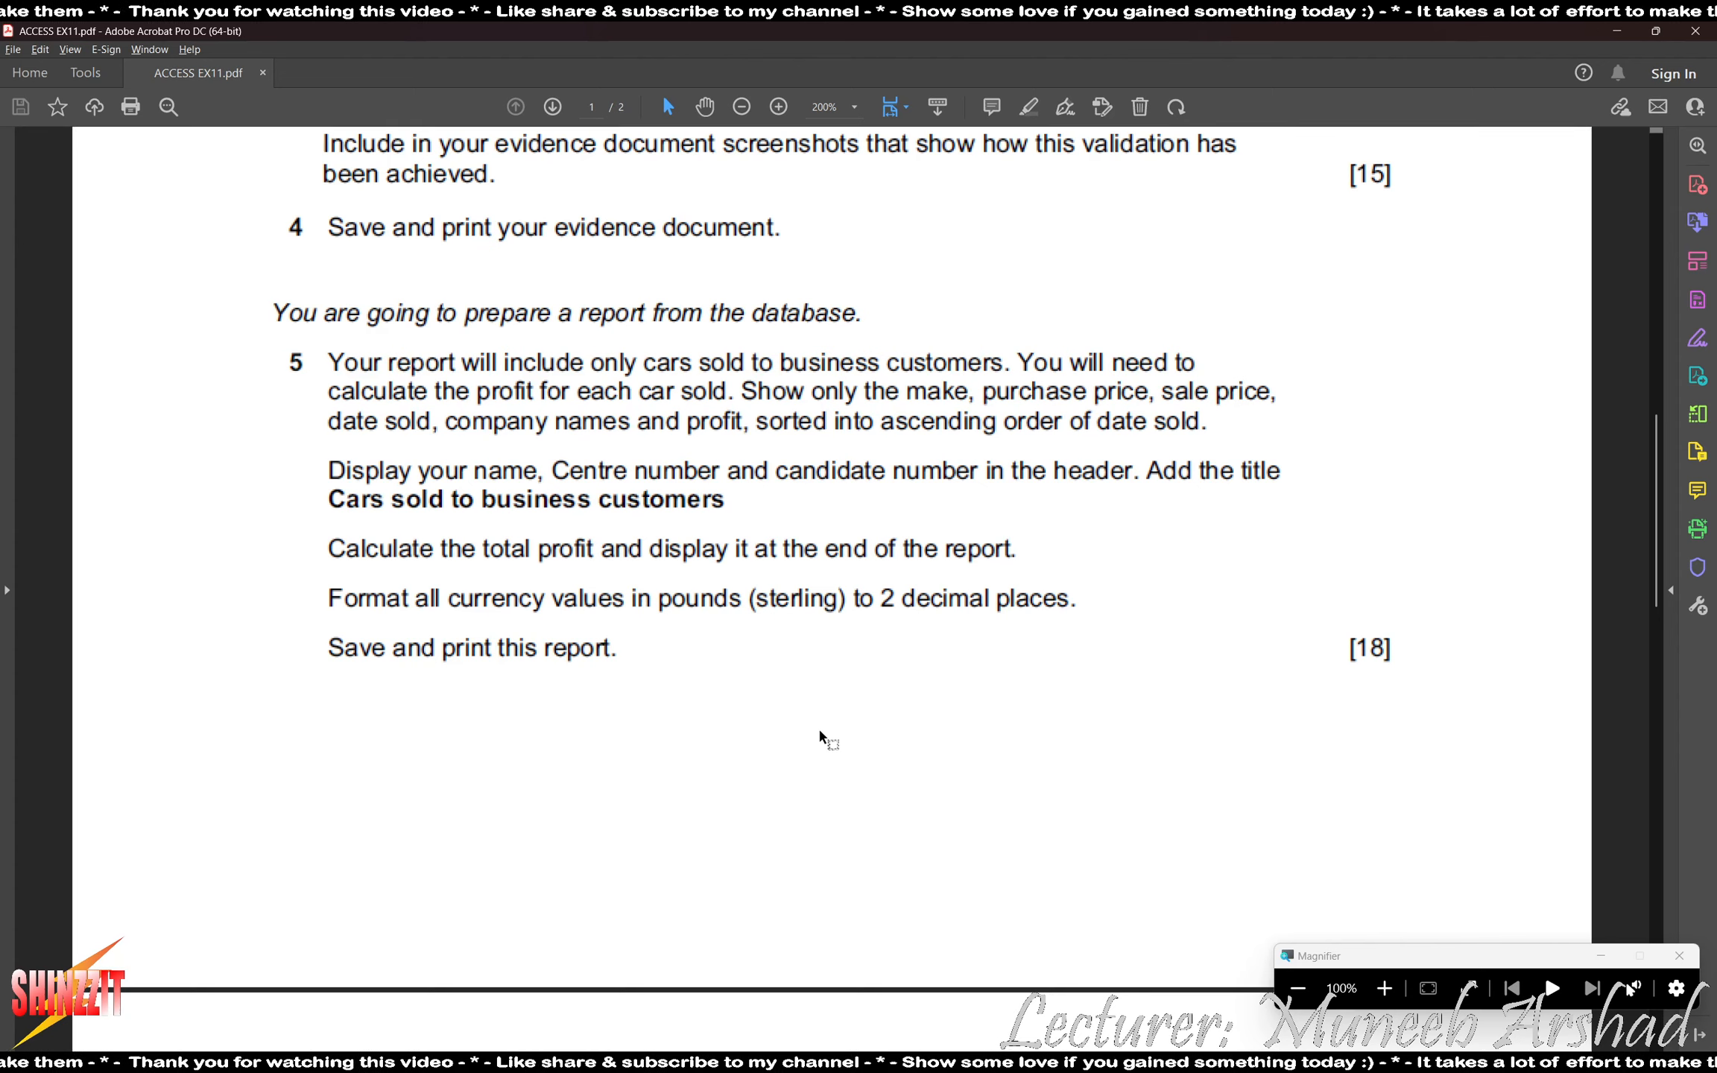
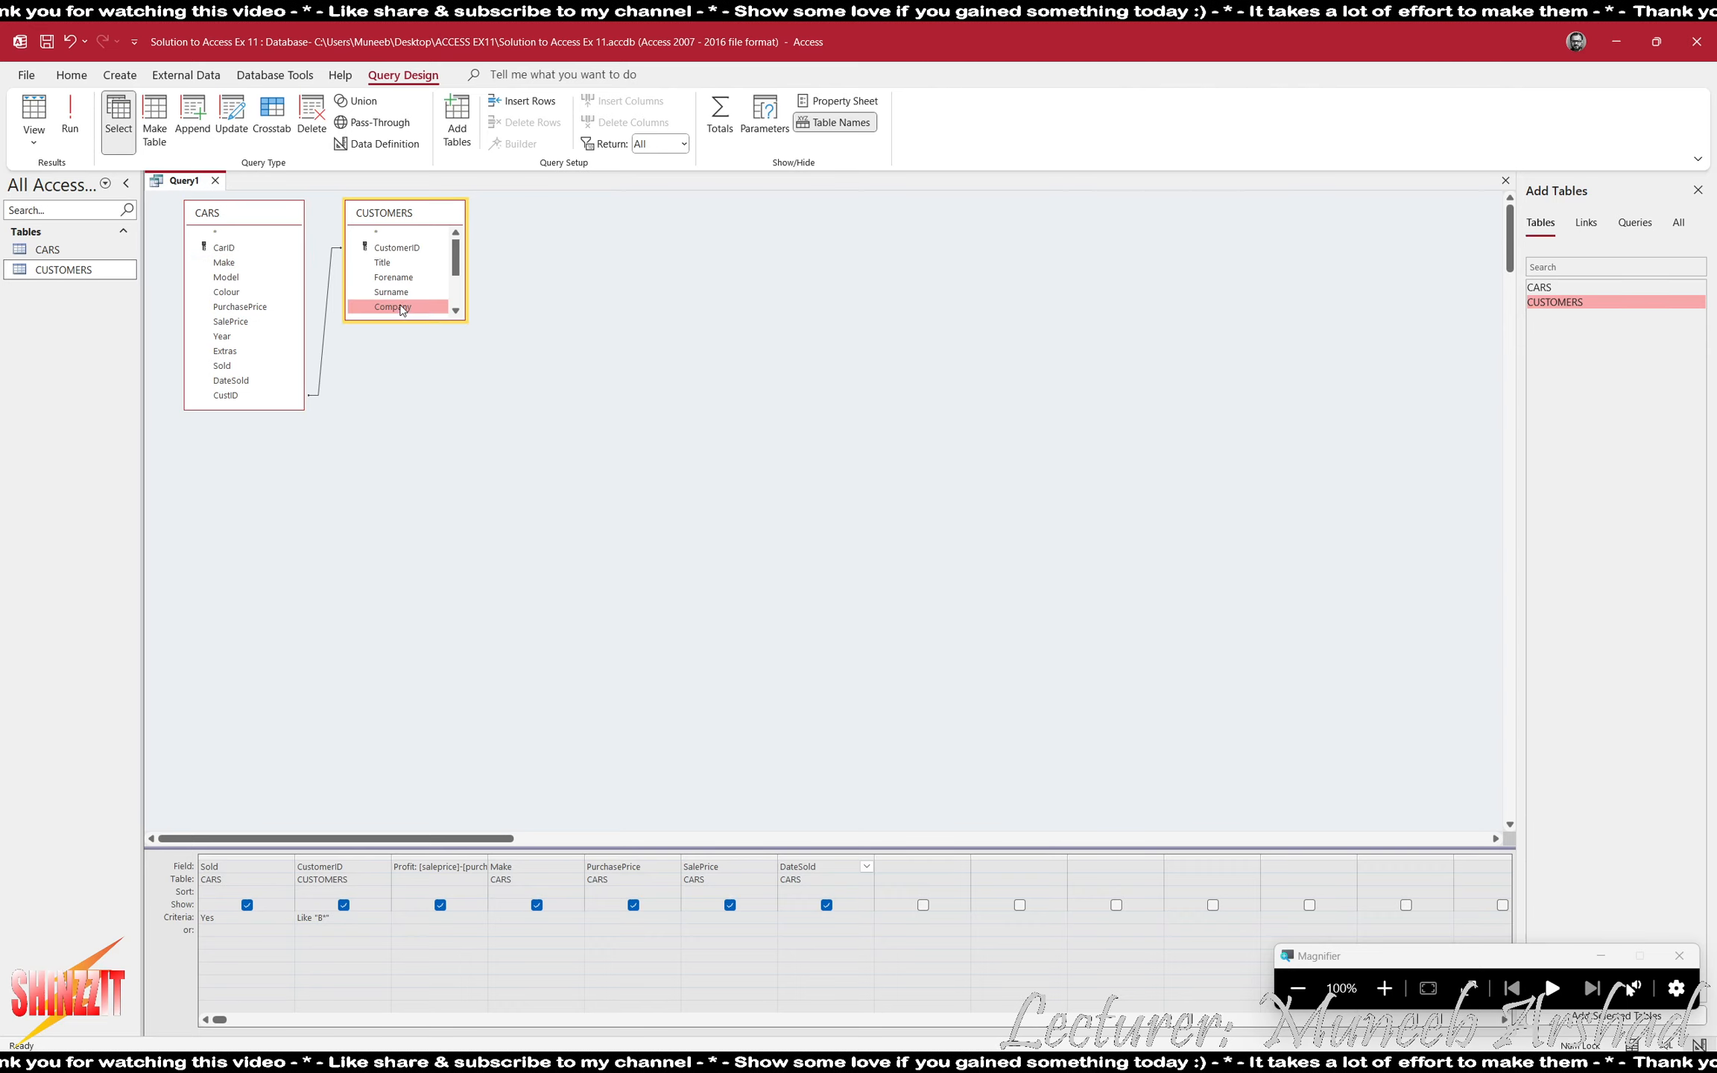
- Add Company from CUSTOMERS to the query, check the required fields in ACCESS EX11.pdf, and move the Profit column to the end
left_click_drag(410, 320, 430, 395)
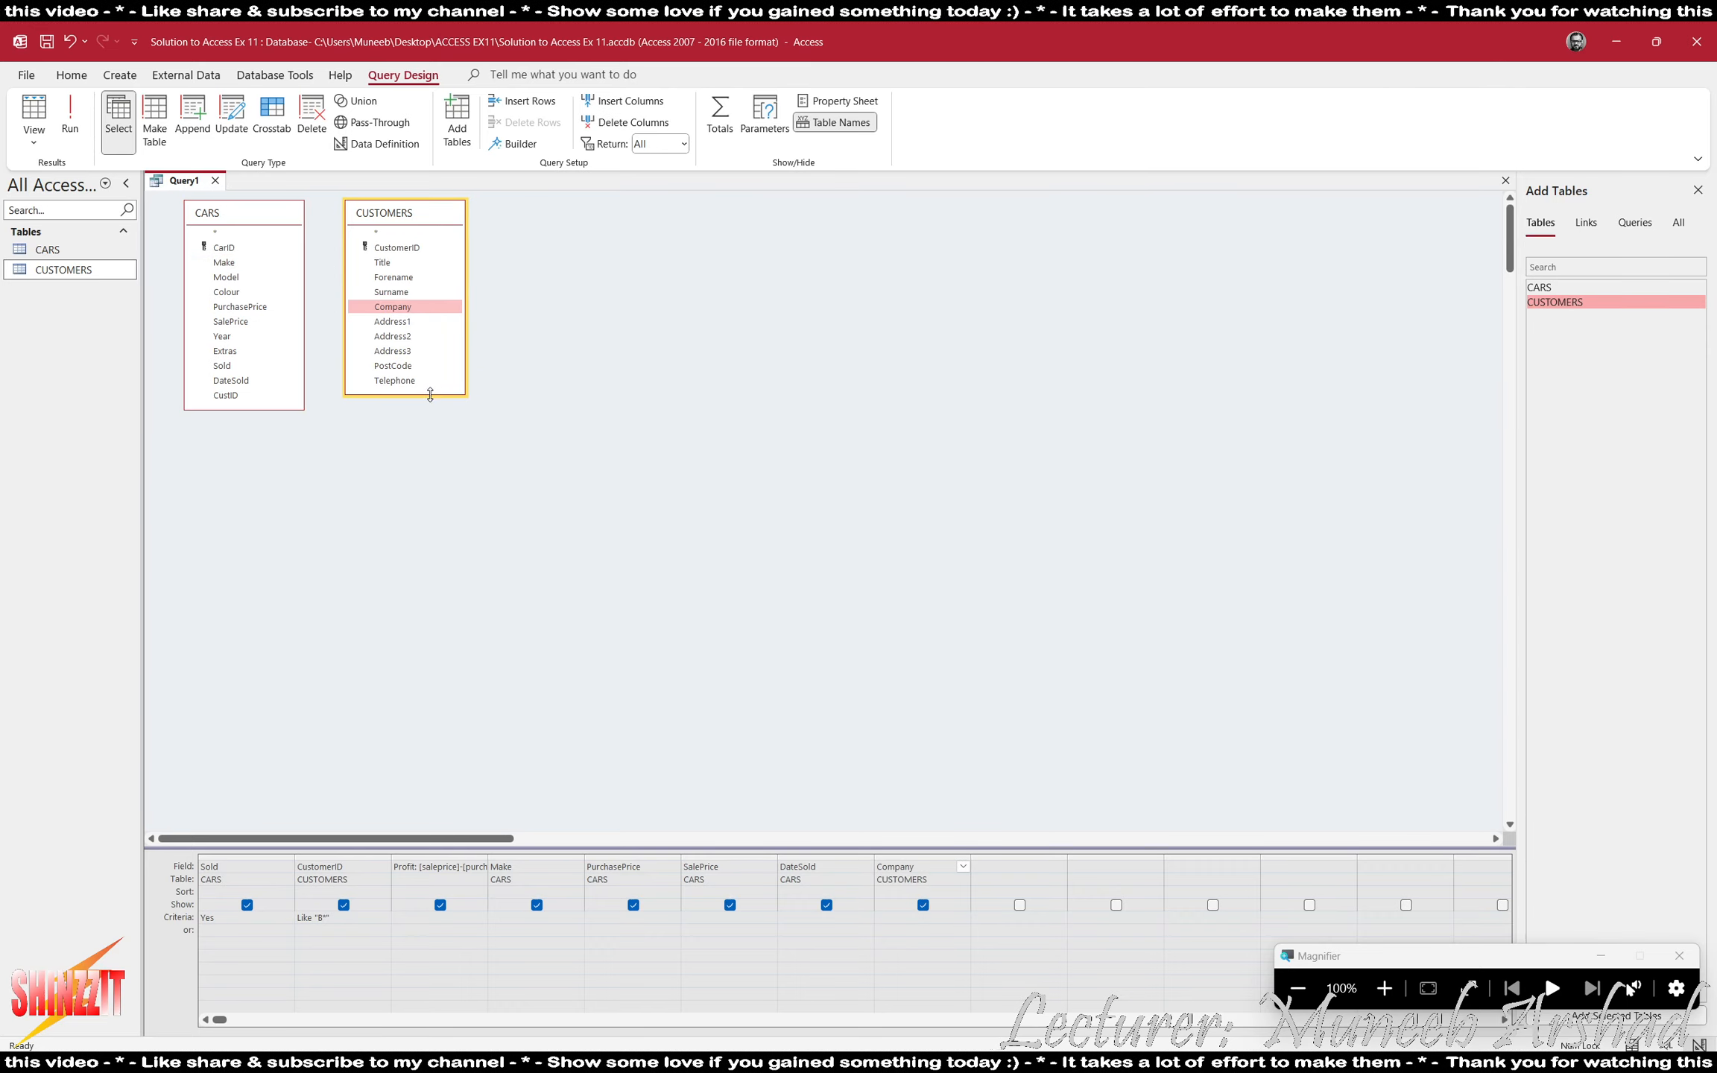
key("alt+Tab")
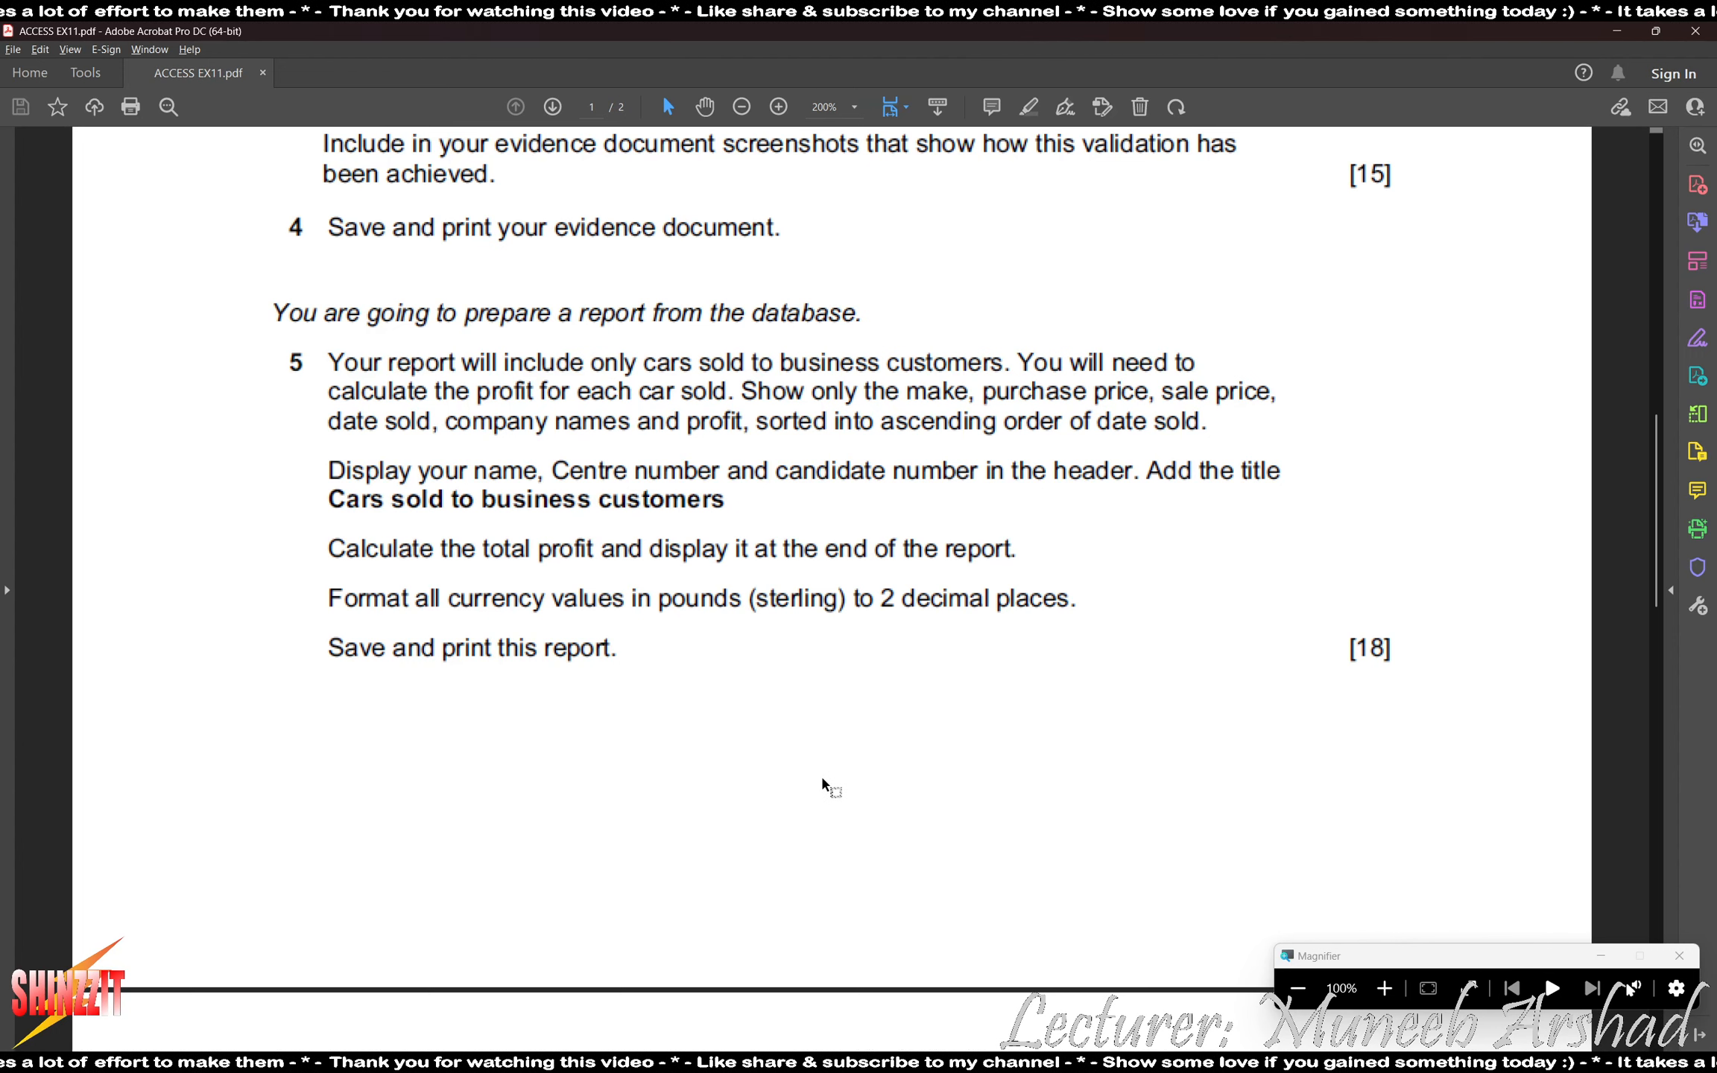
key("alt+Tab")
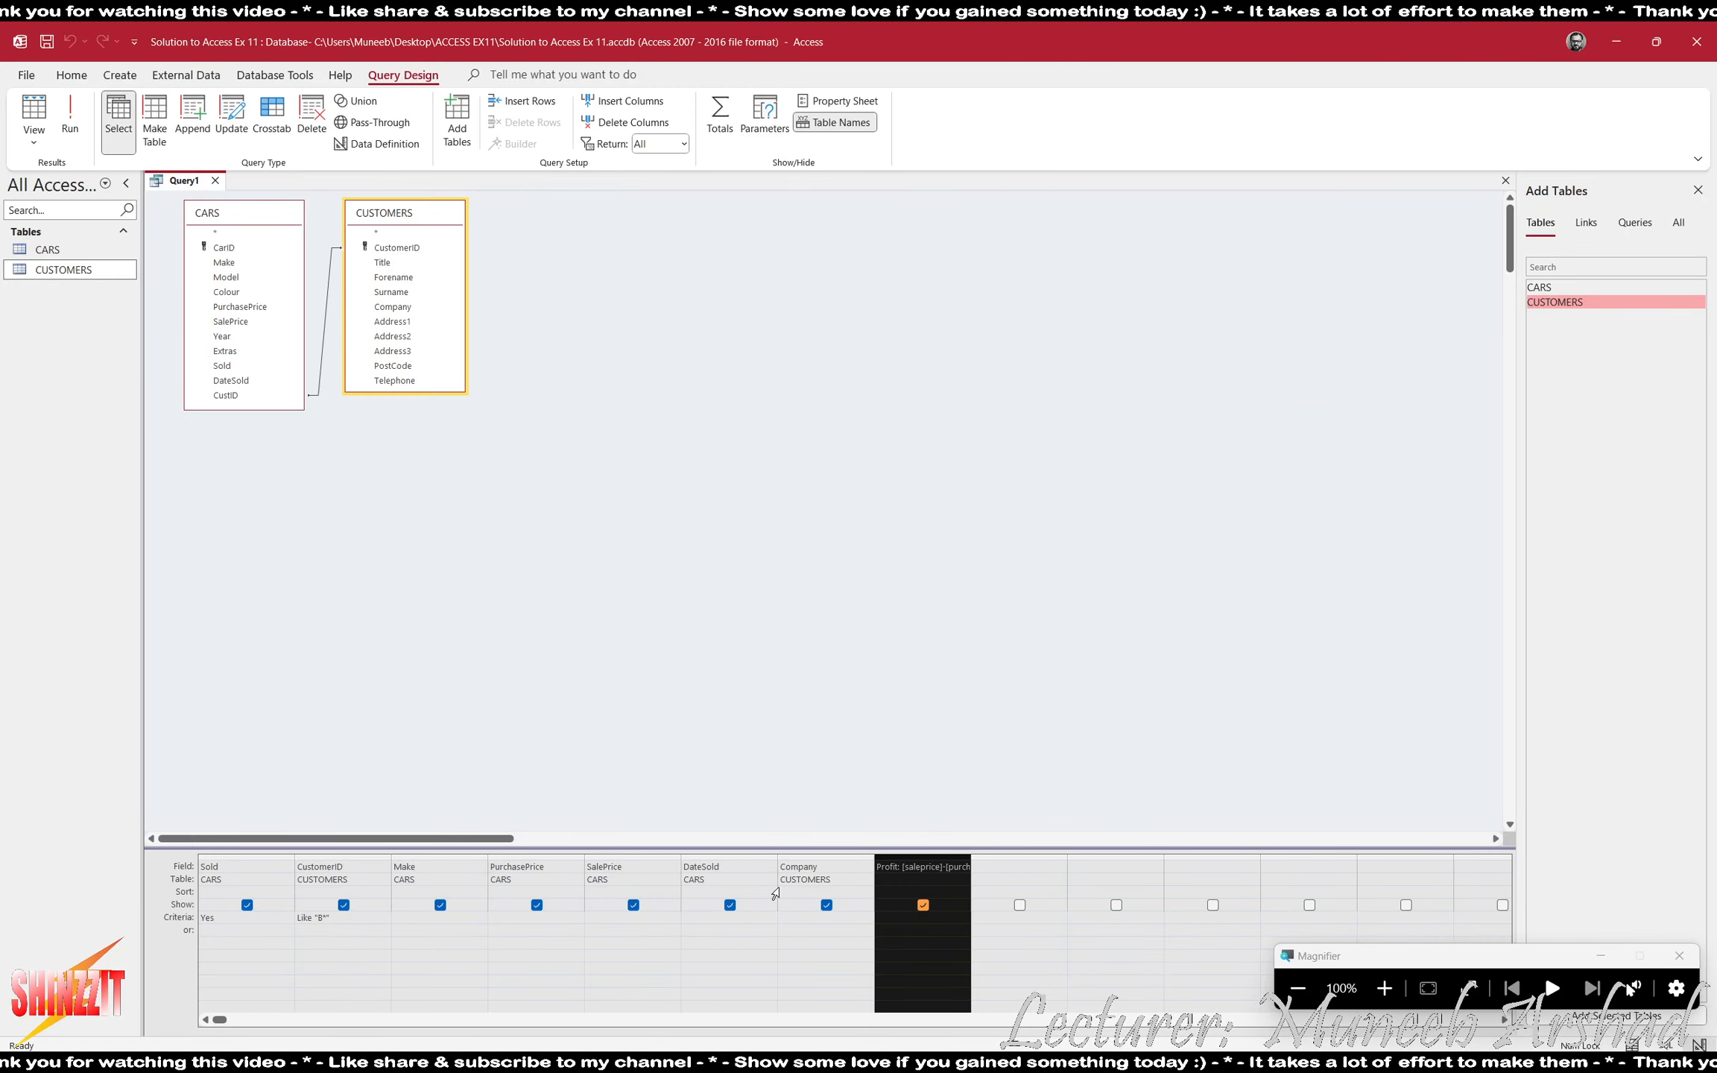
- Sort the query by DateSold in ascending order and hide the Sold and CustomerID columns from the results
left_click(772, 889)
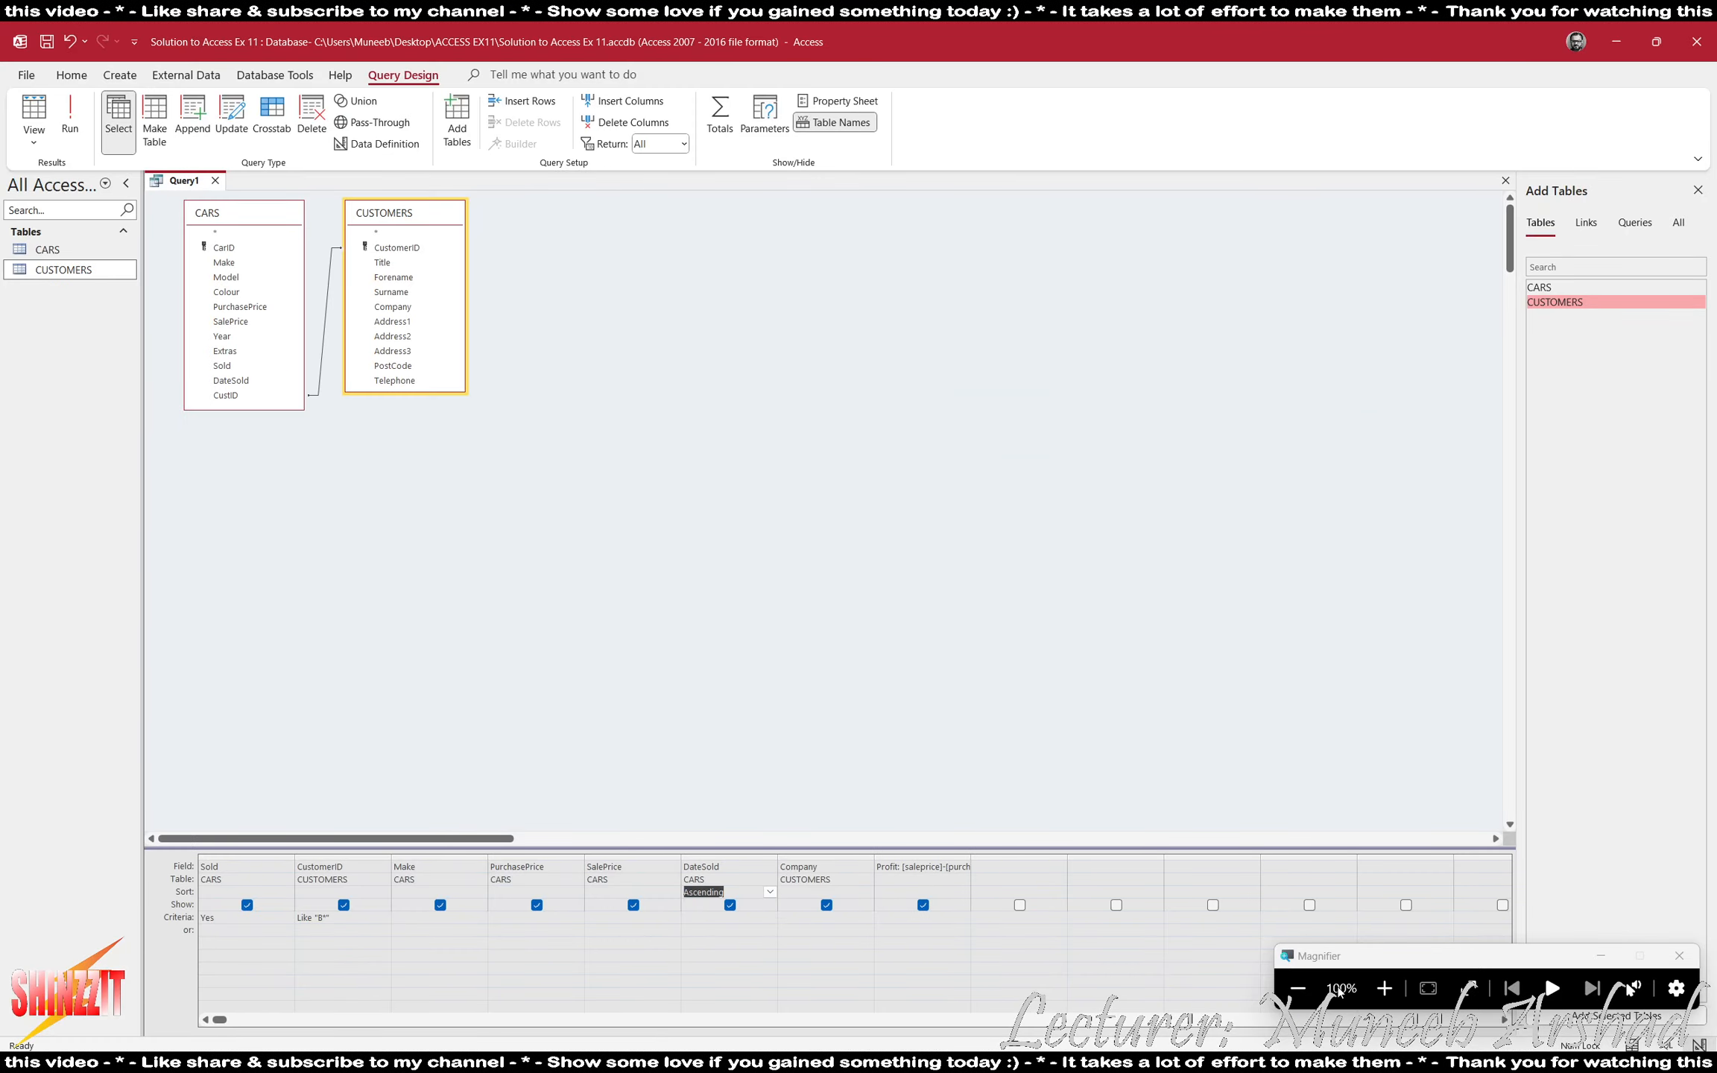
left_click(1385, 996)
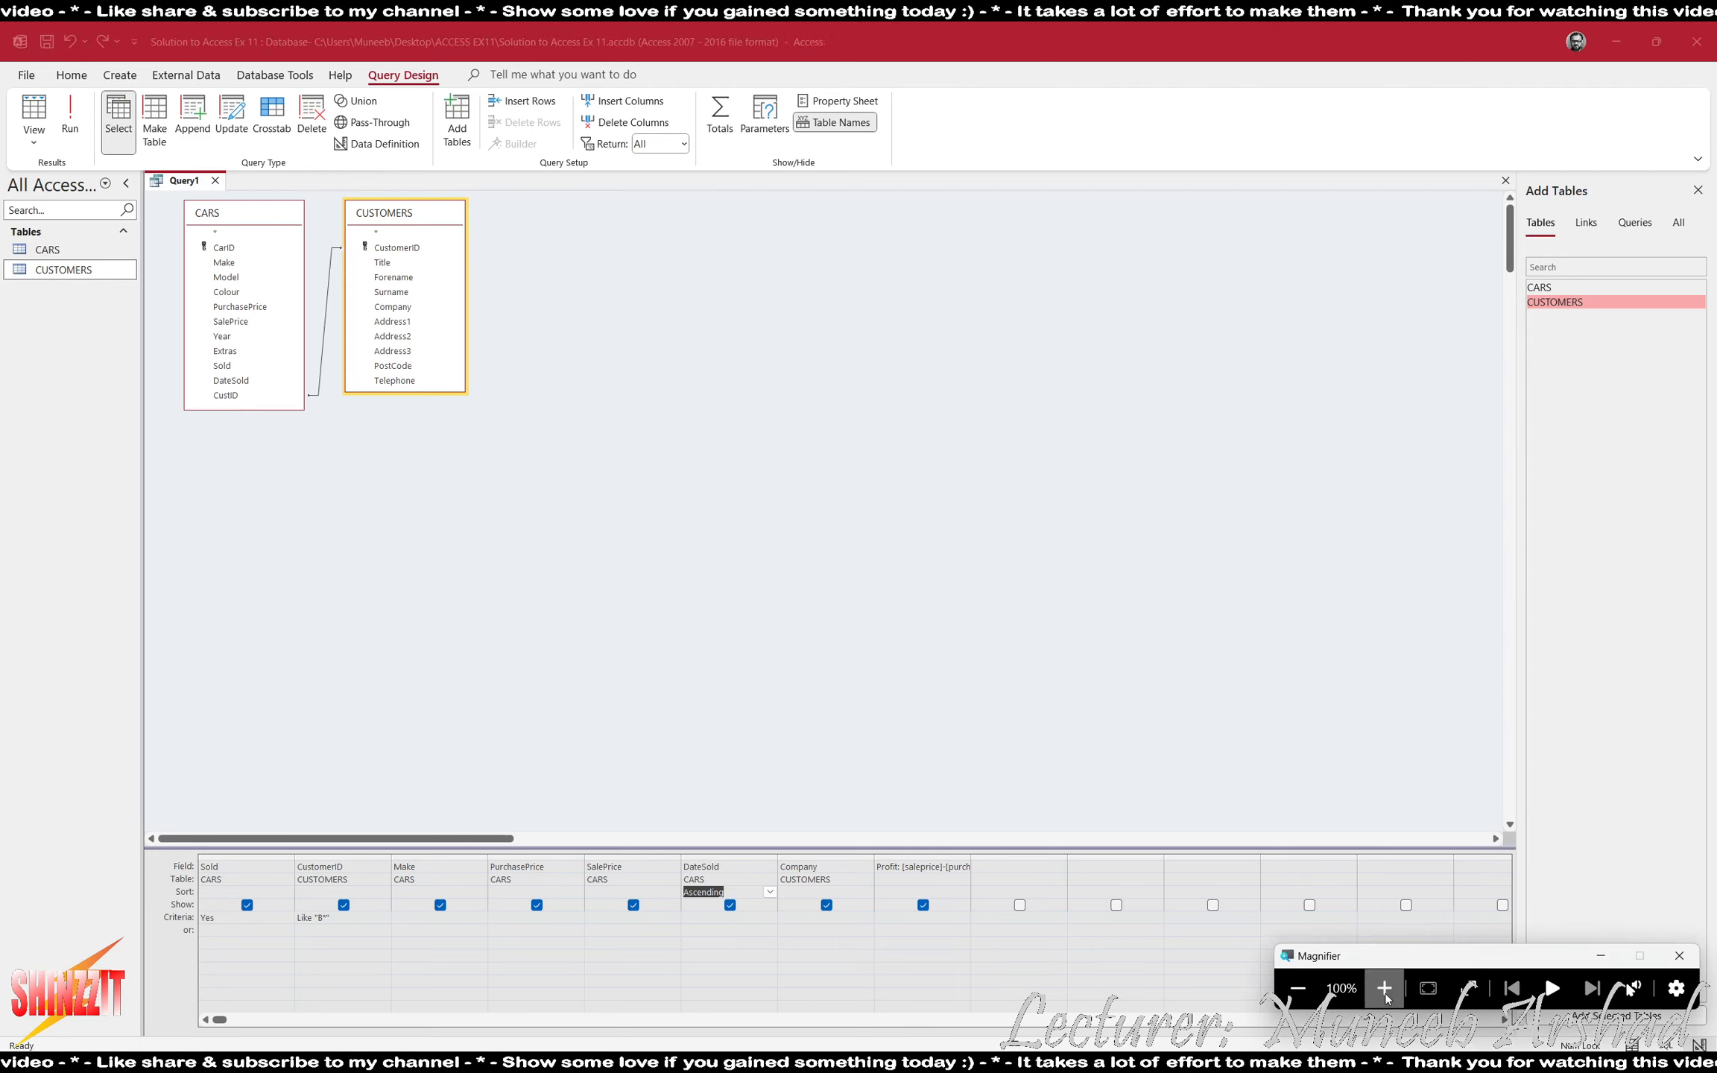
left_click(249, 906)
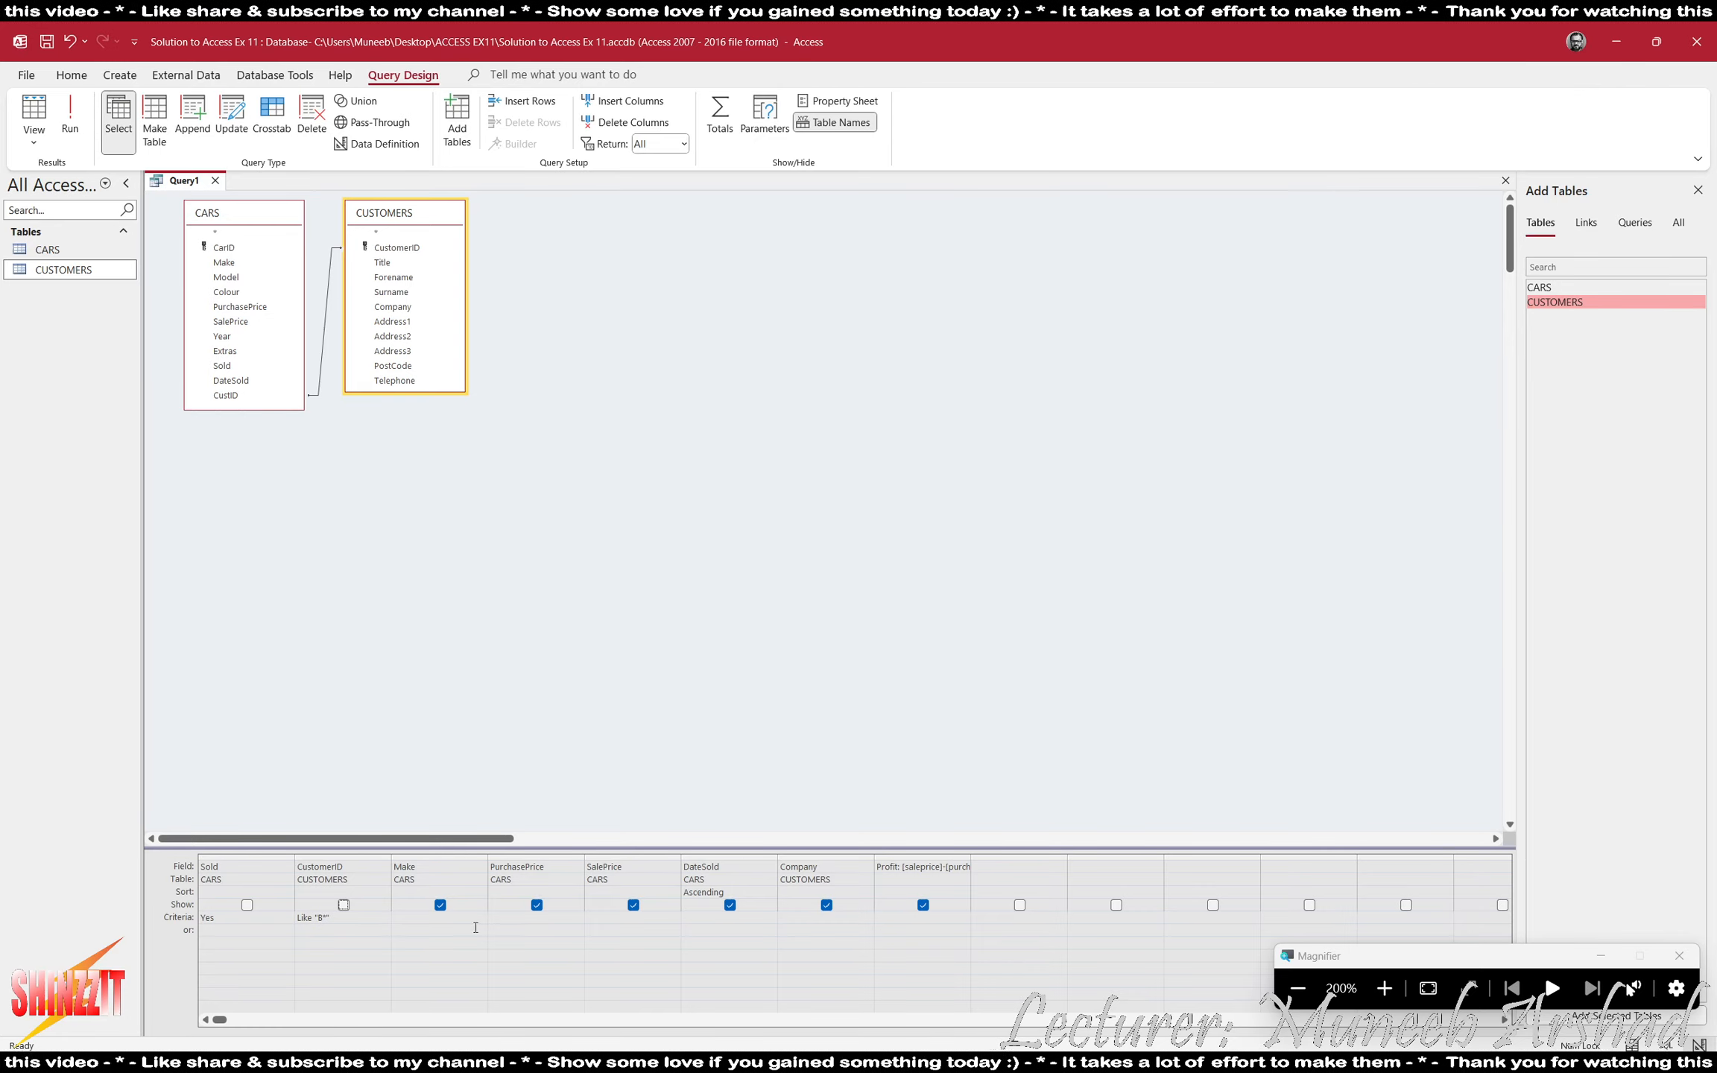
- Run the query and fit the width of all datasheet columns to their contents
left_click(70, 119)
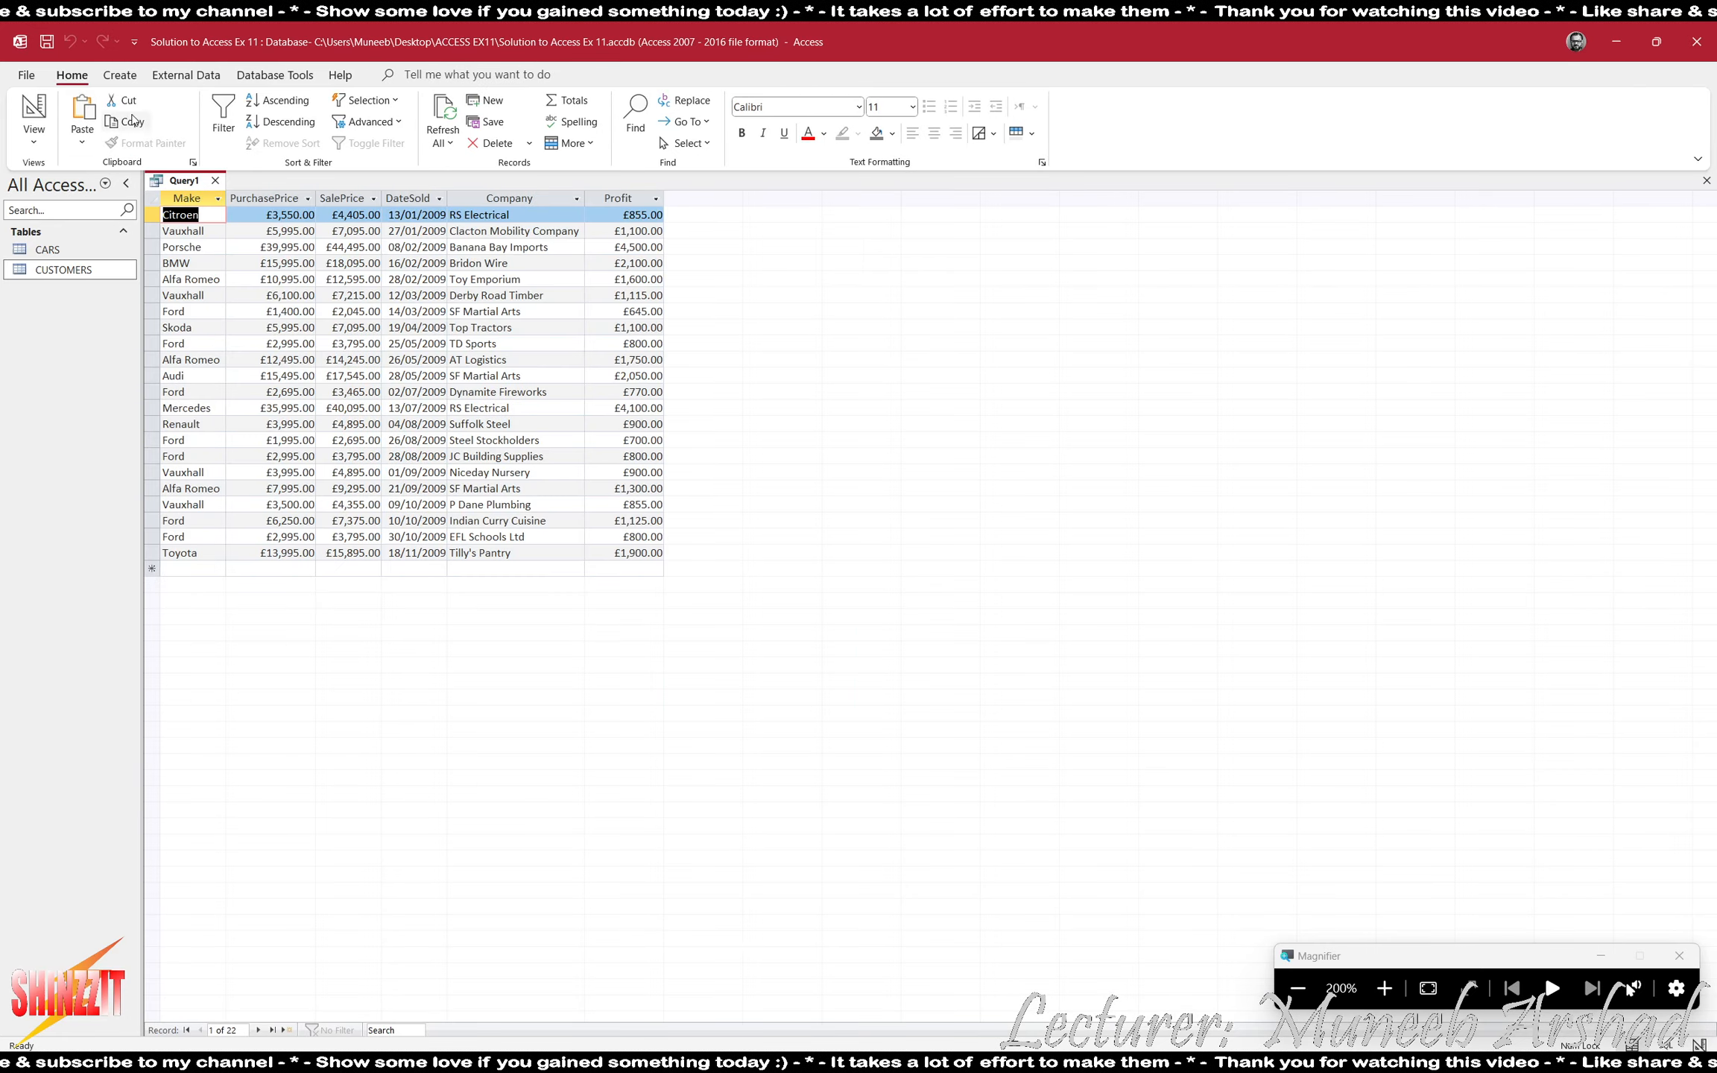
left_click(151, 198)
left_click_drag(225, 196, 228, 195)
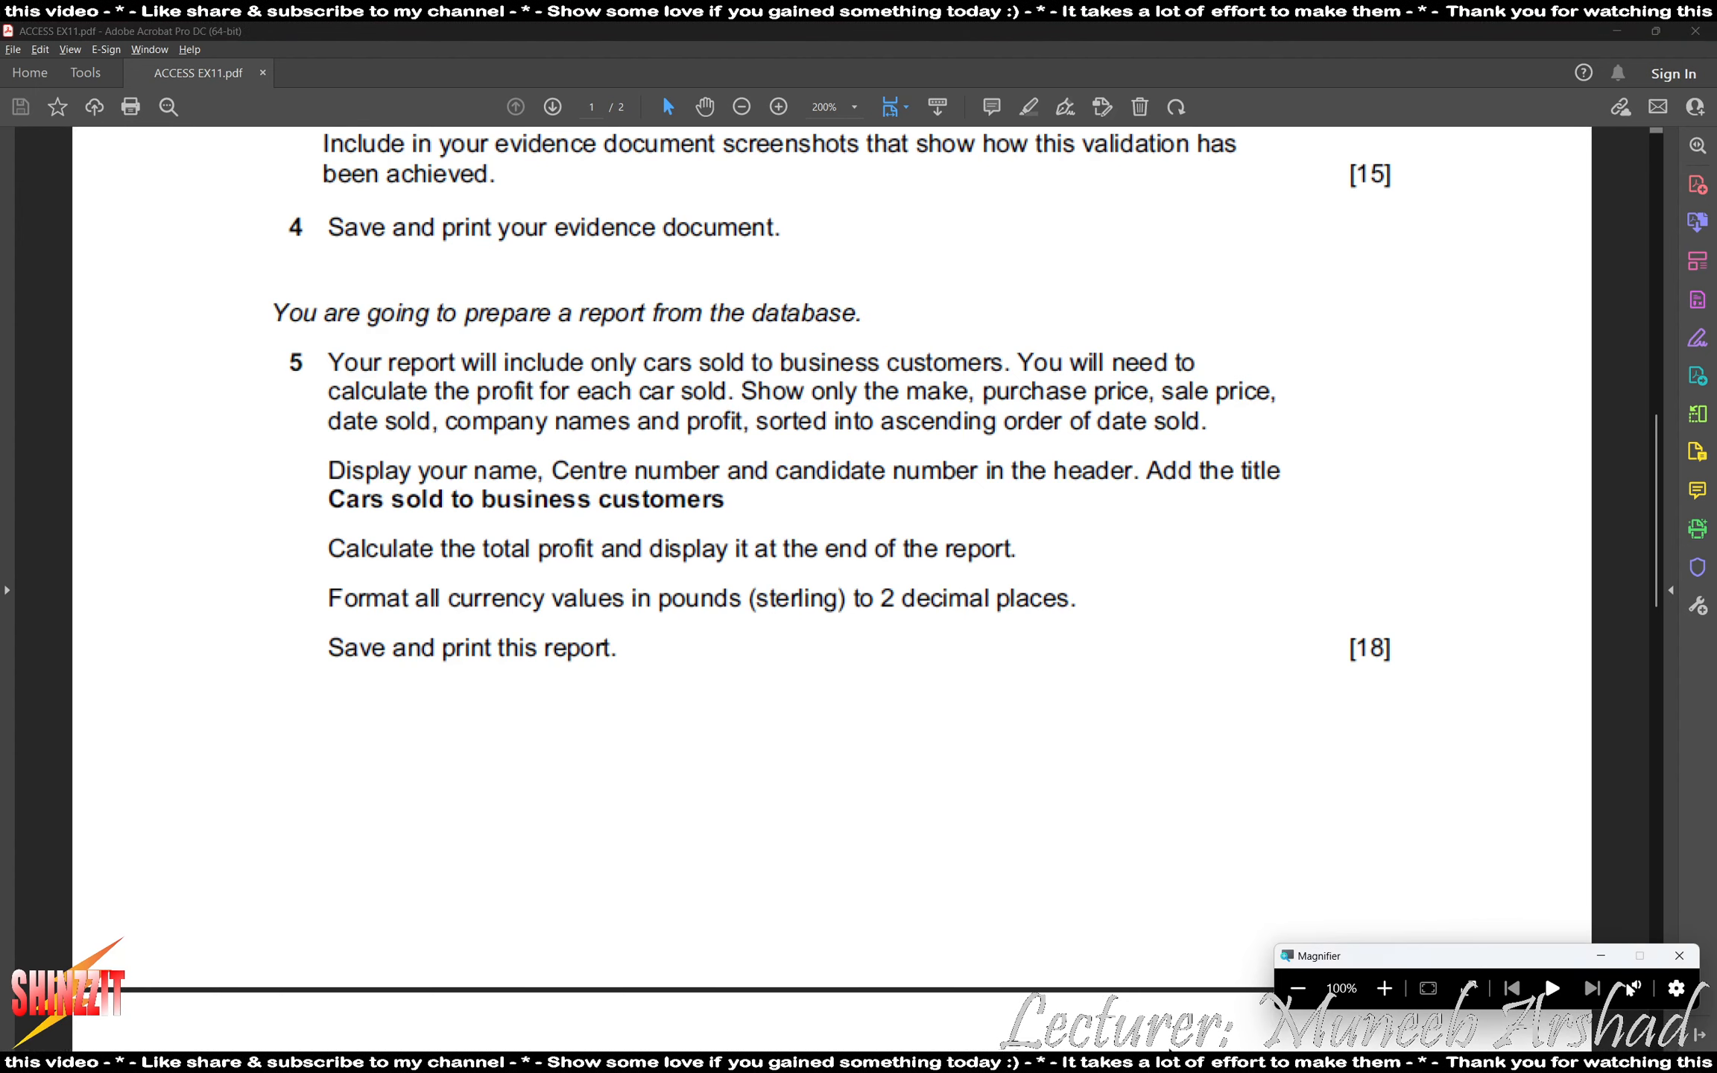
key("alt+Tab")
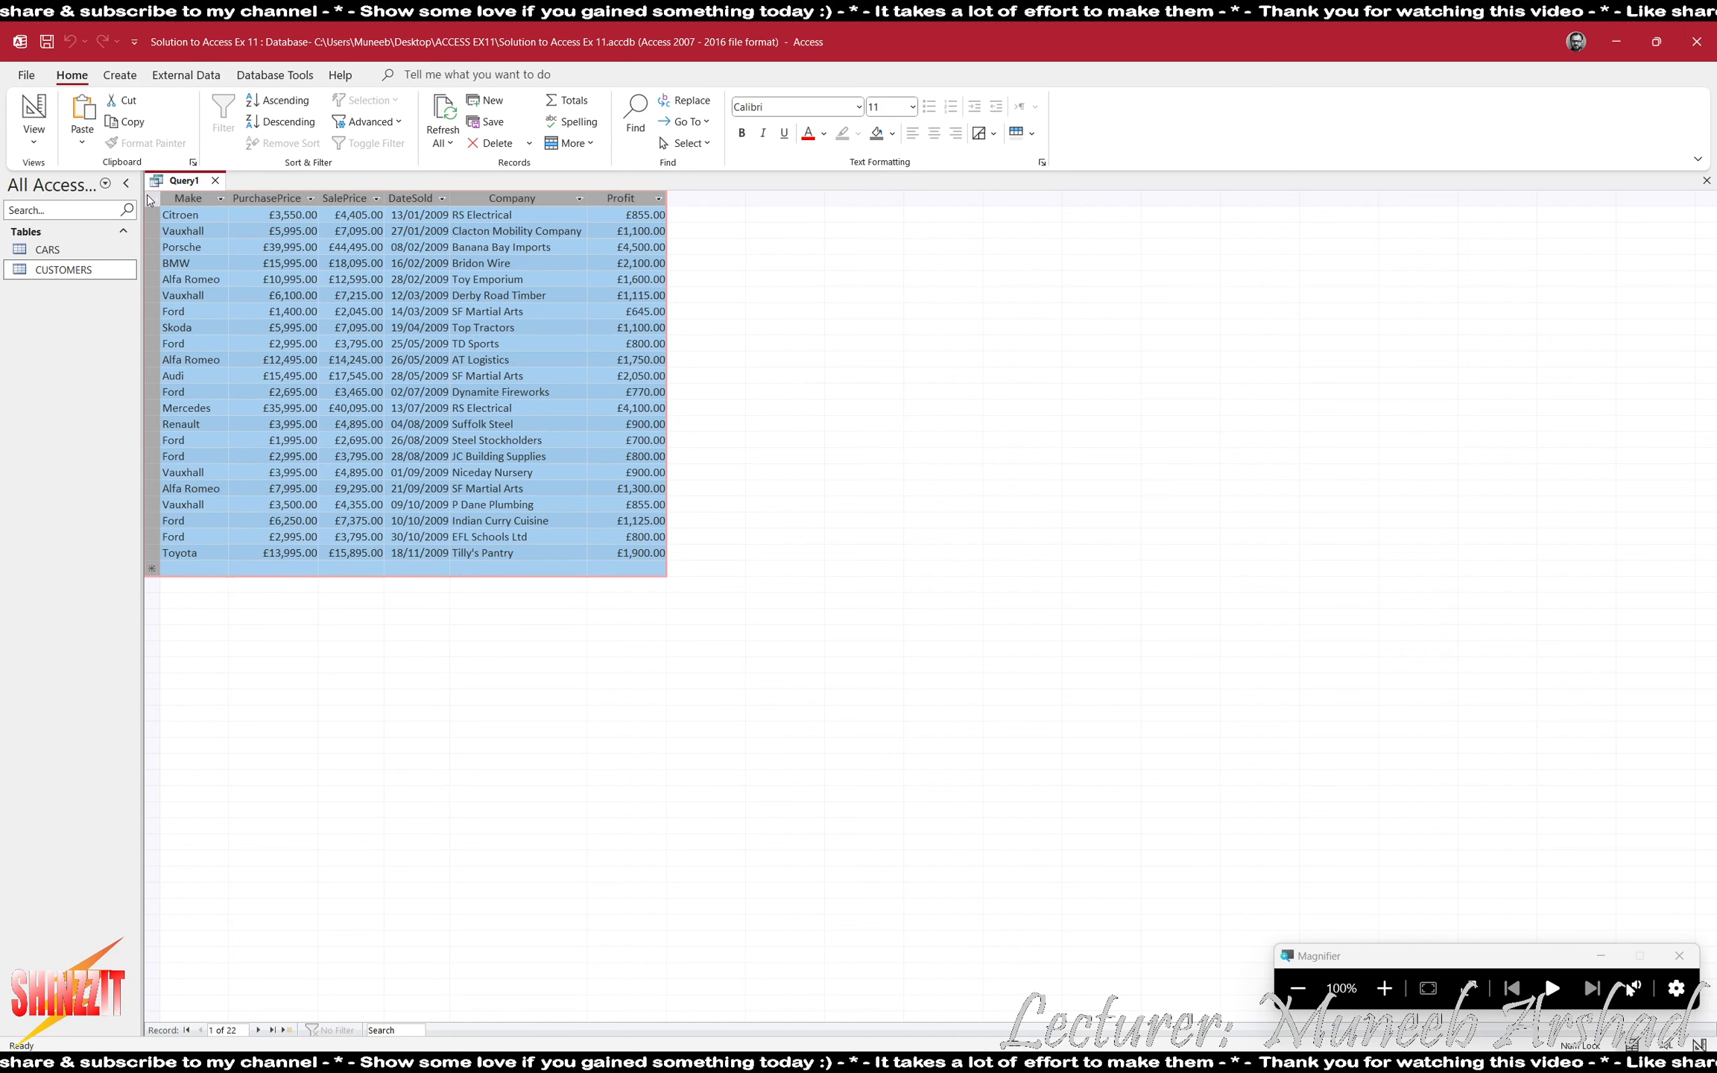
double_click(228, 198)
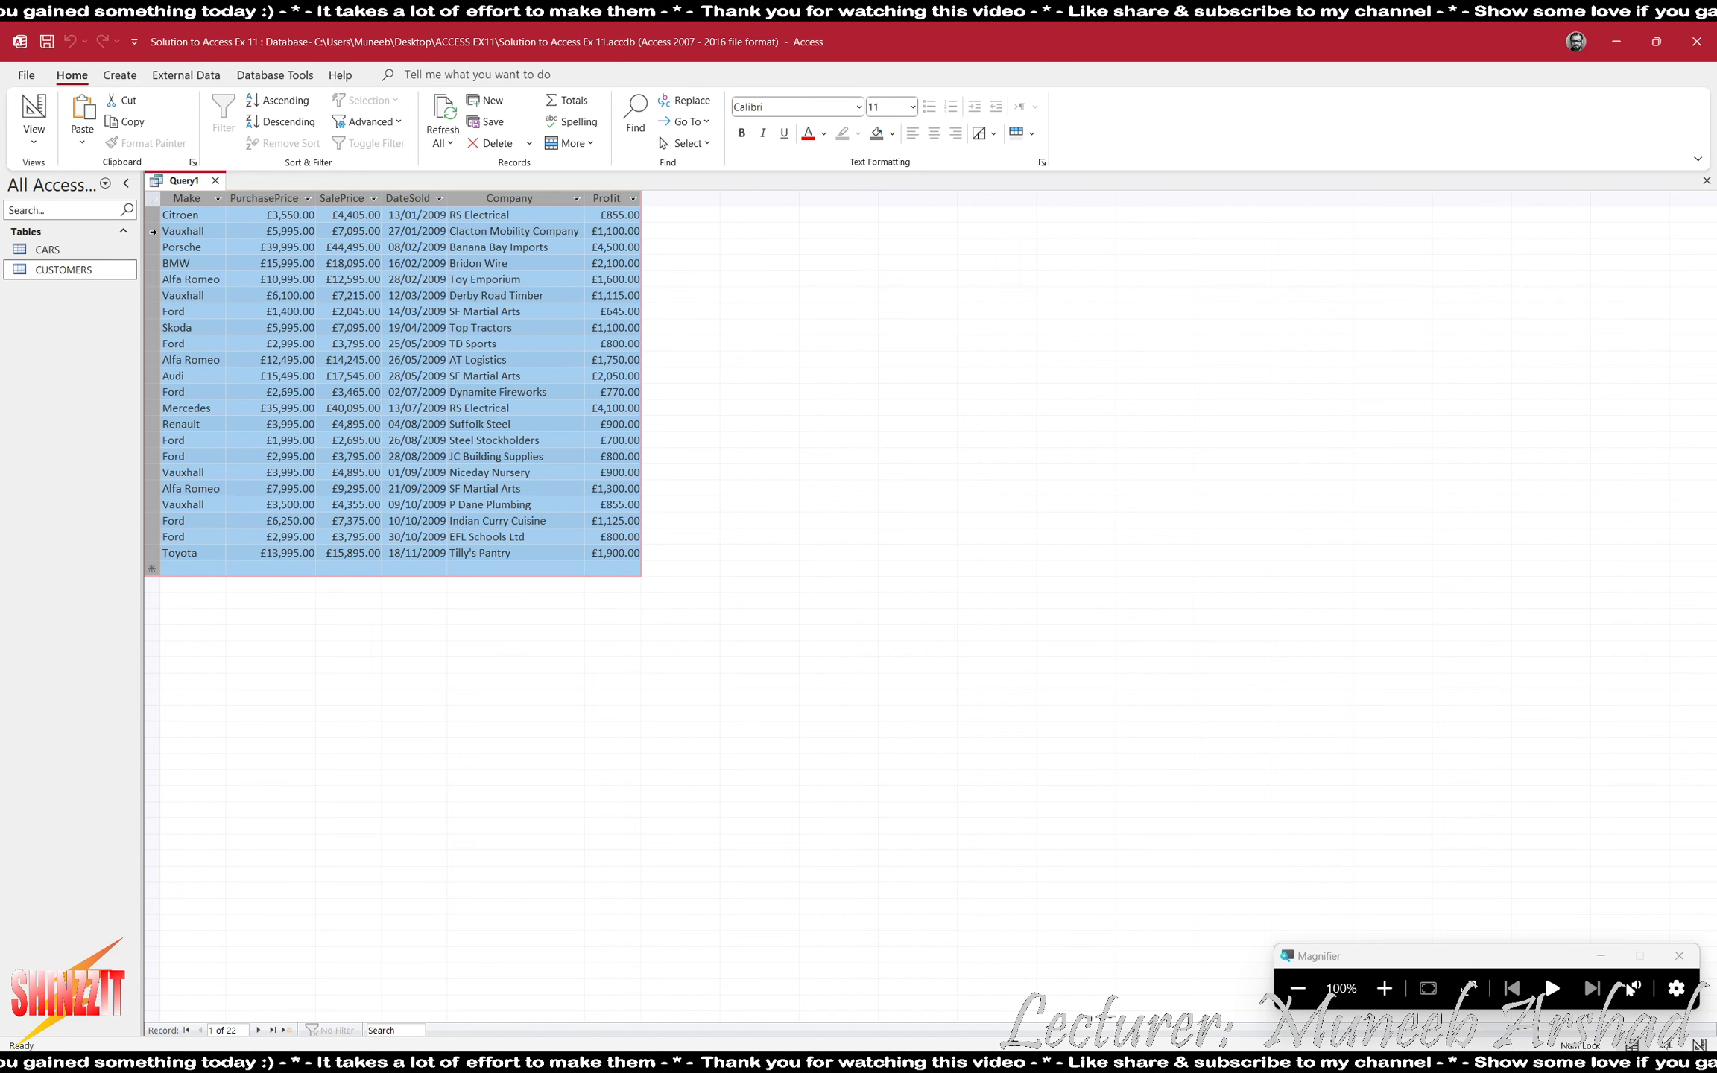
left_click(125, 268)
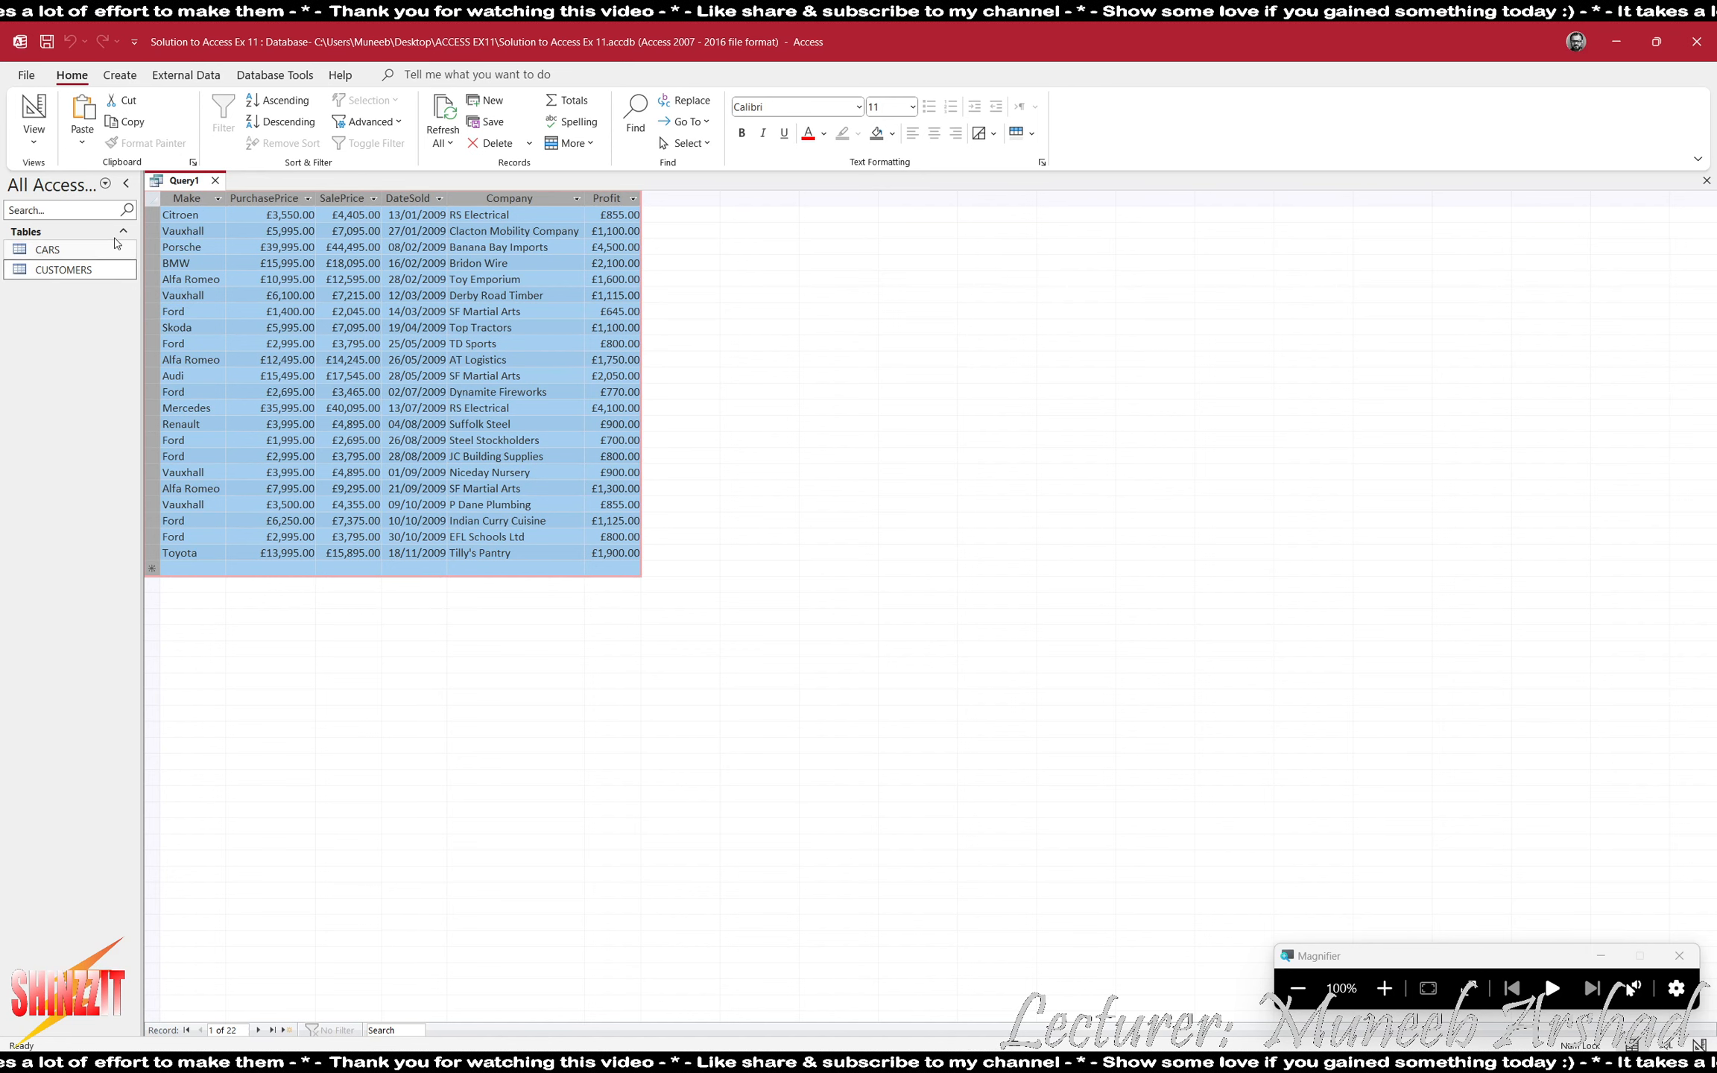
- Close the query and save it under the name Cars sold to Business Customers
left_click(215, 180)
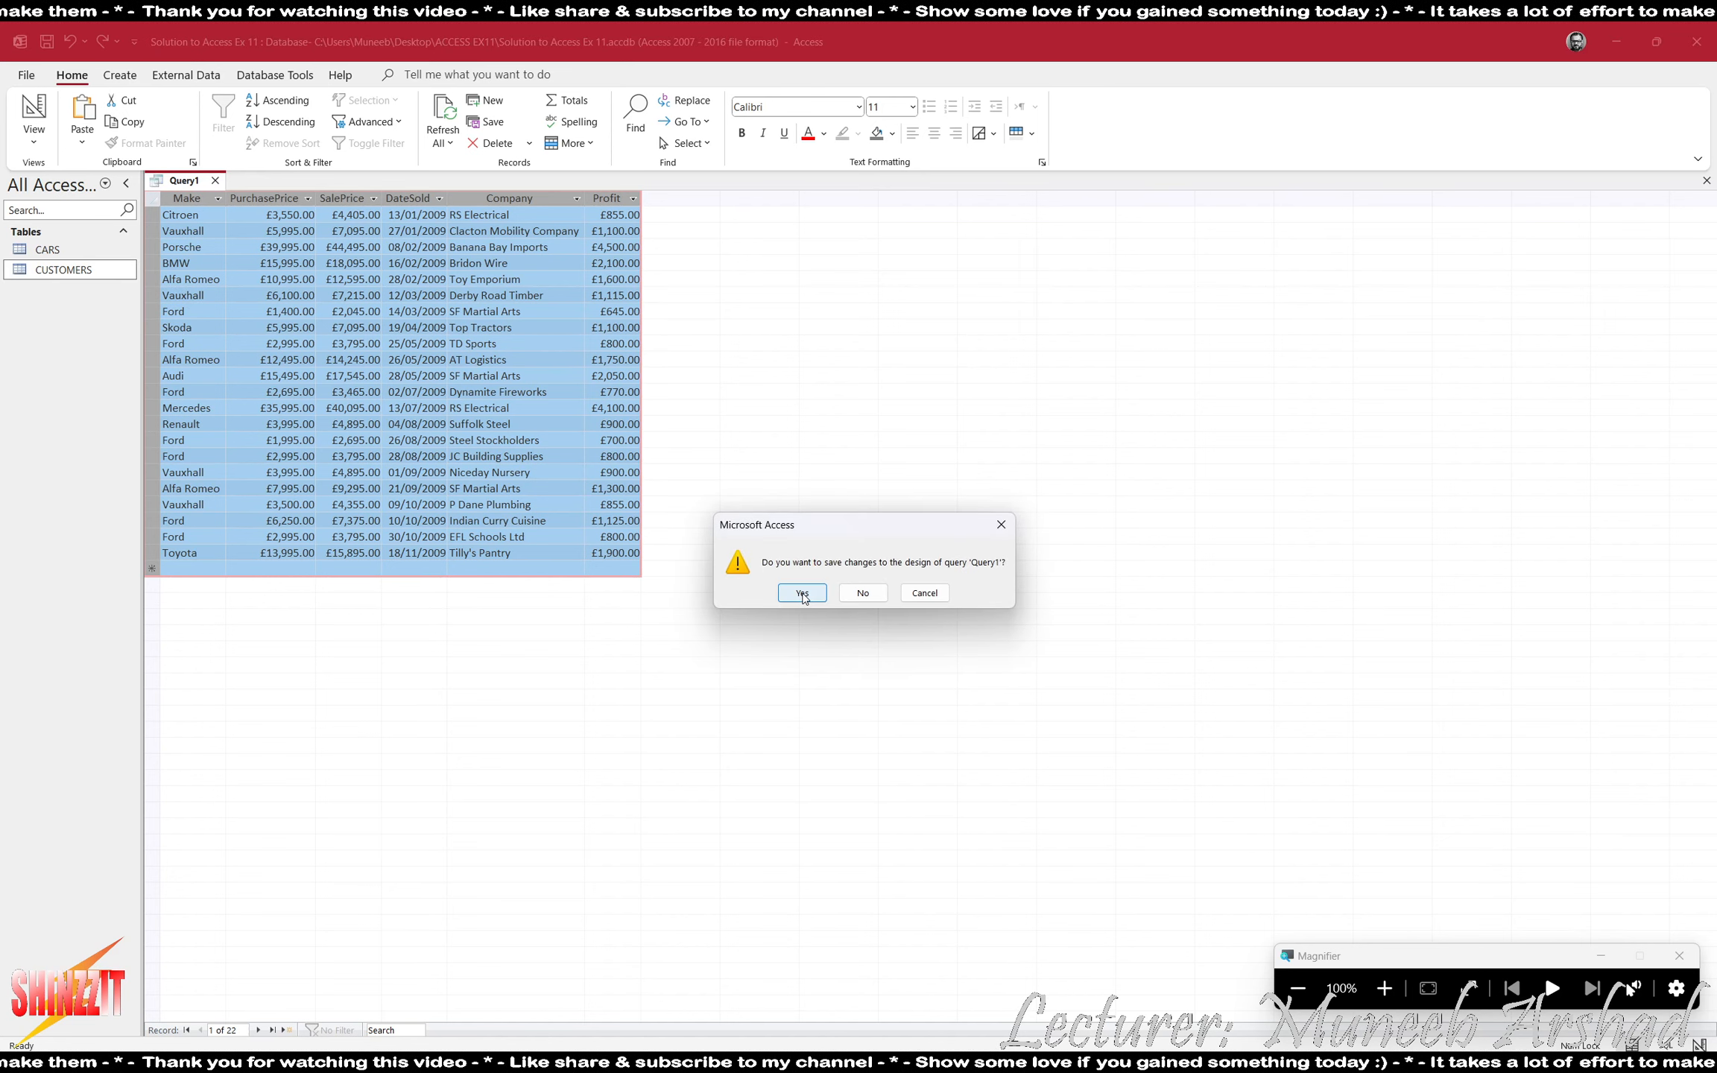
left_click(802, 594)
key("alt+Tab")
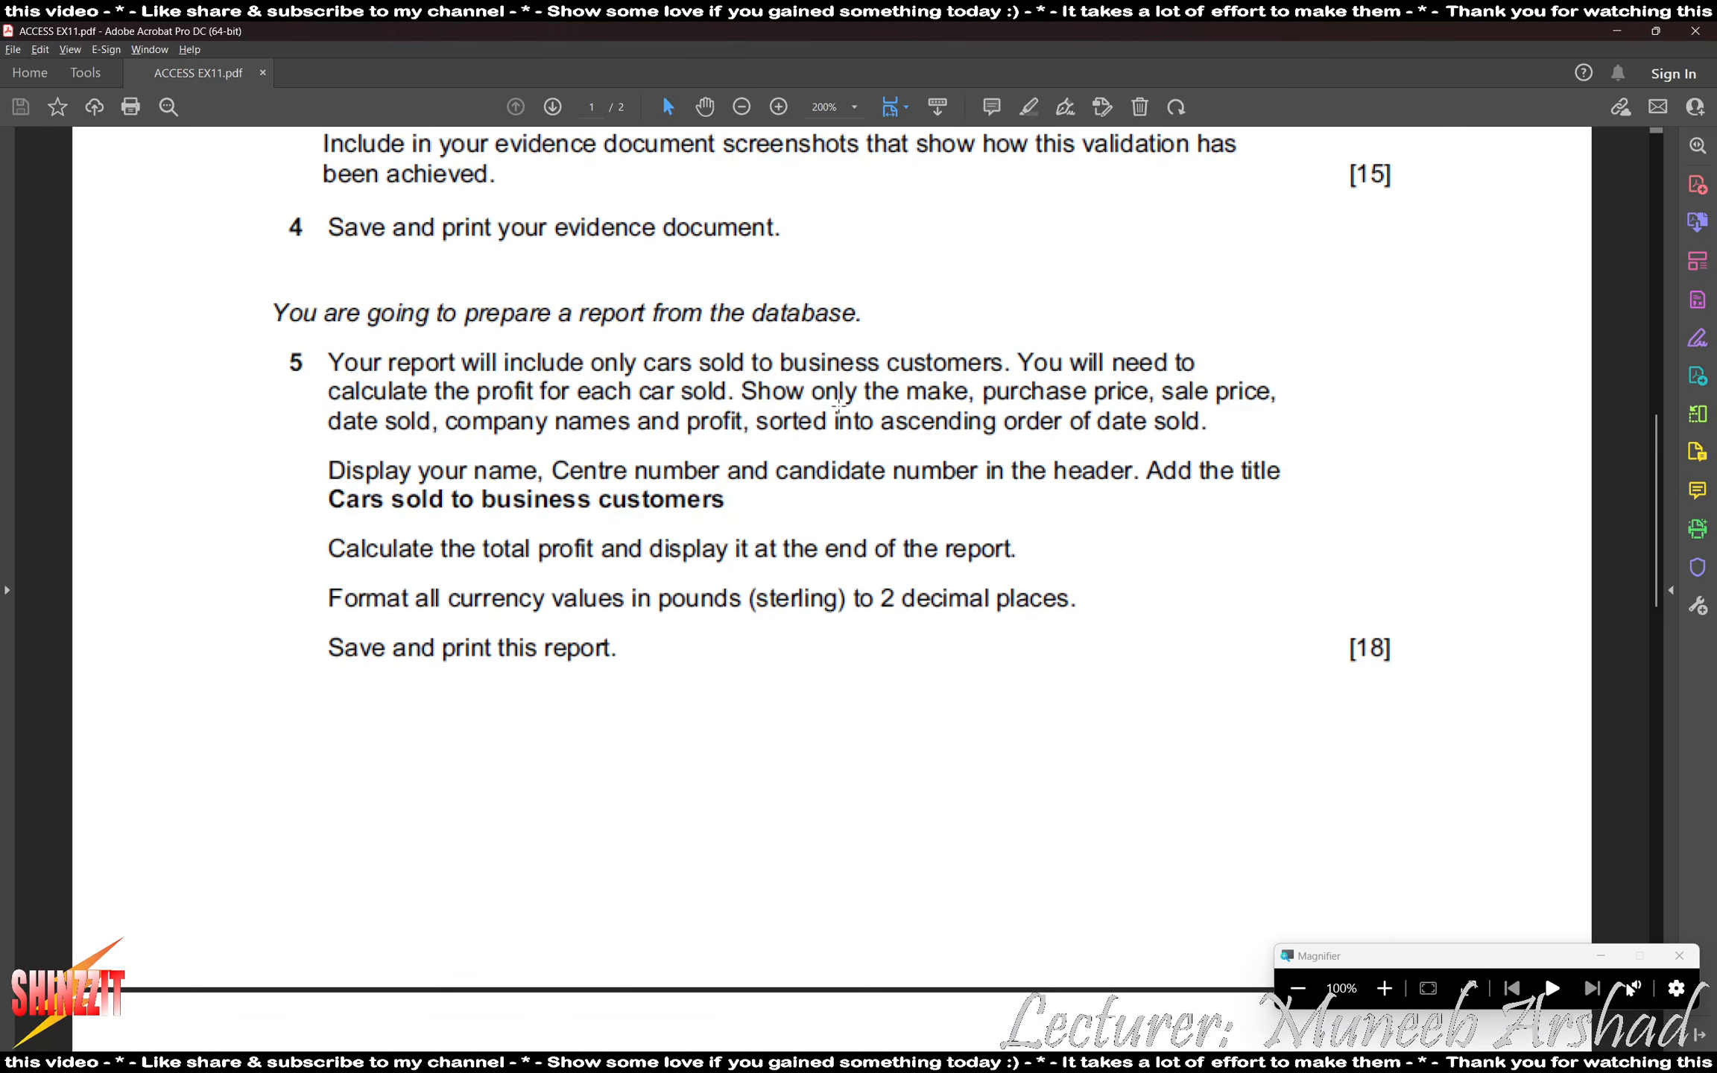
key("alt+Tab")
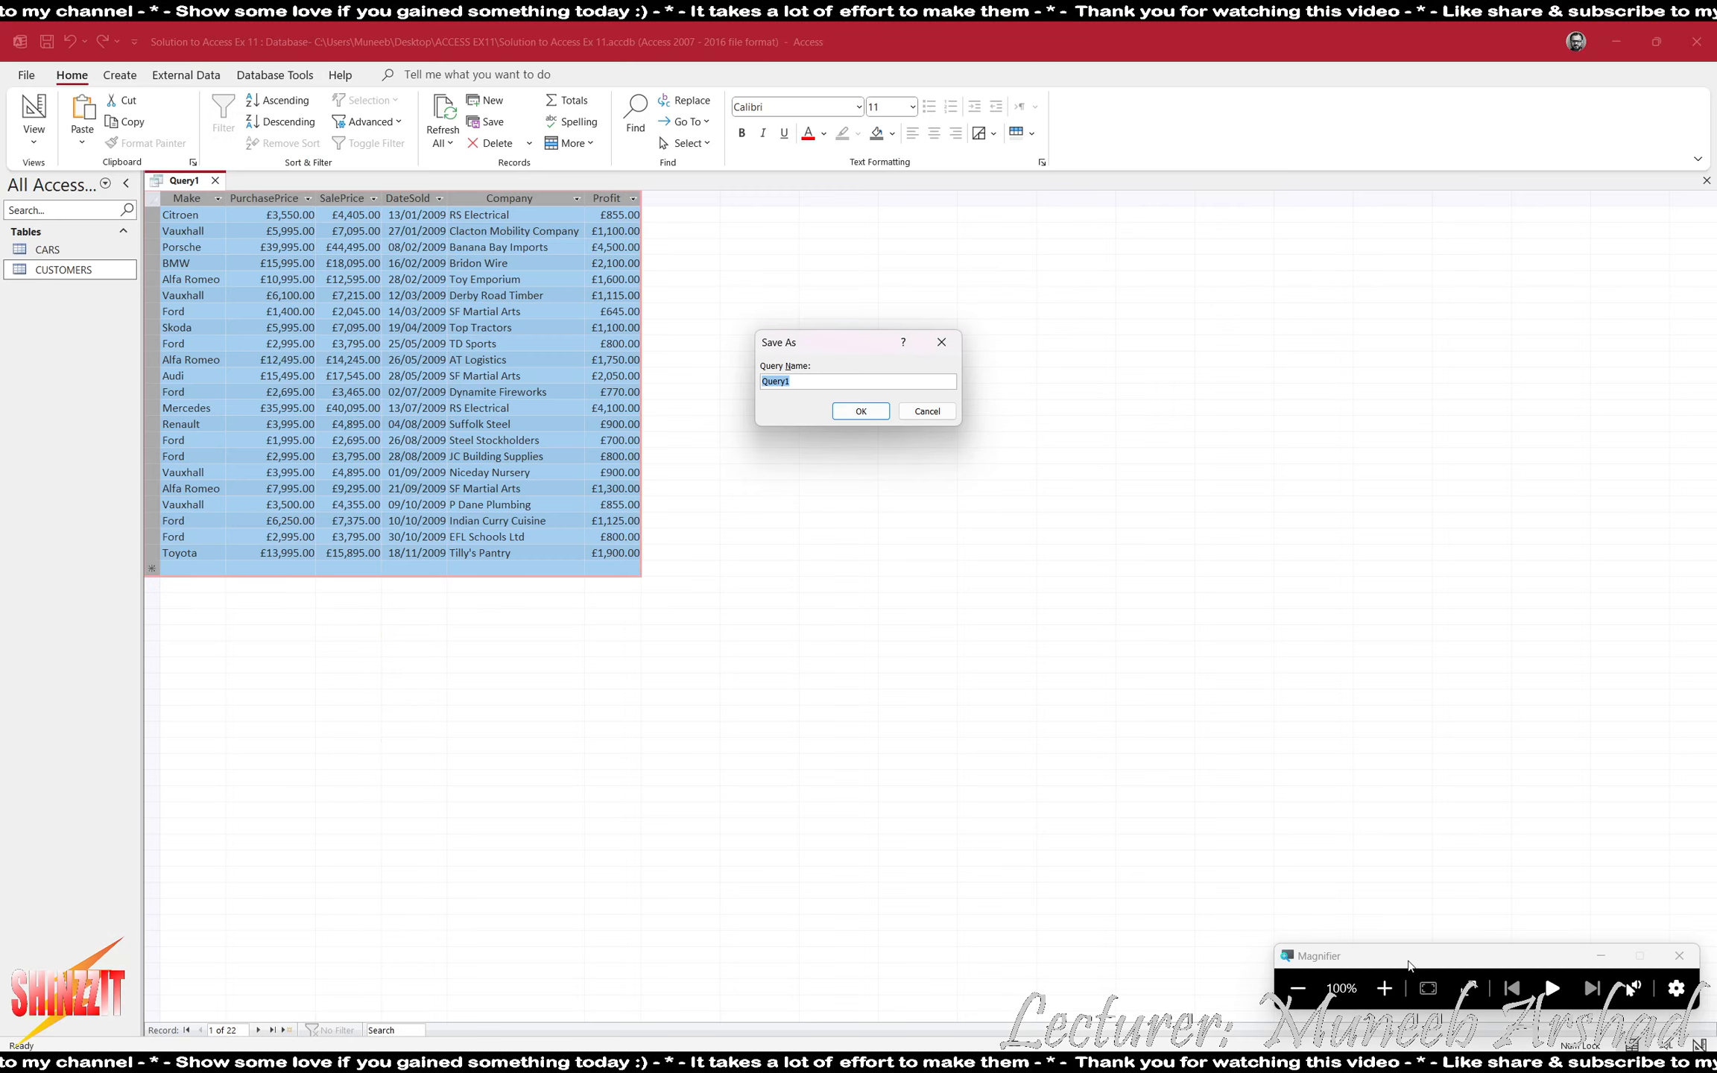
left_click(1383, 988)
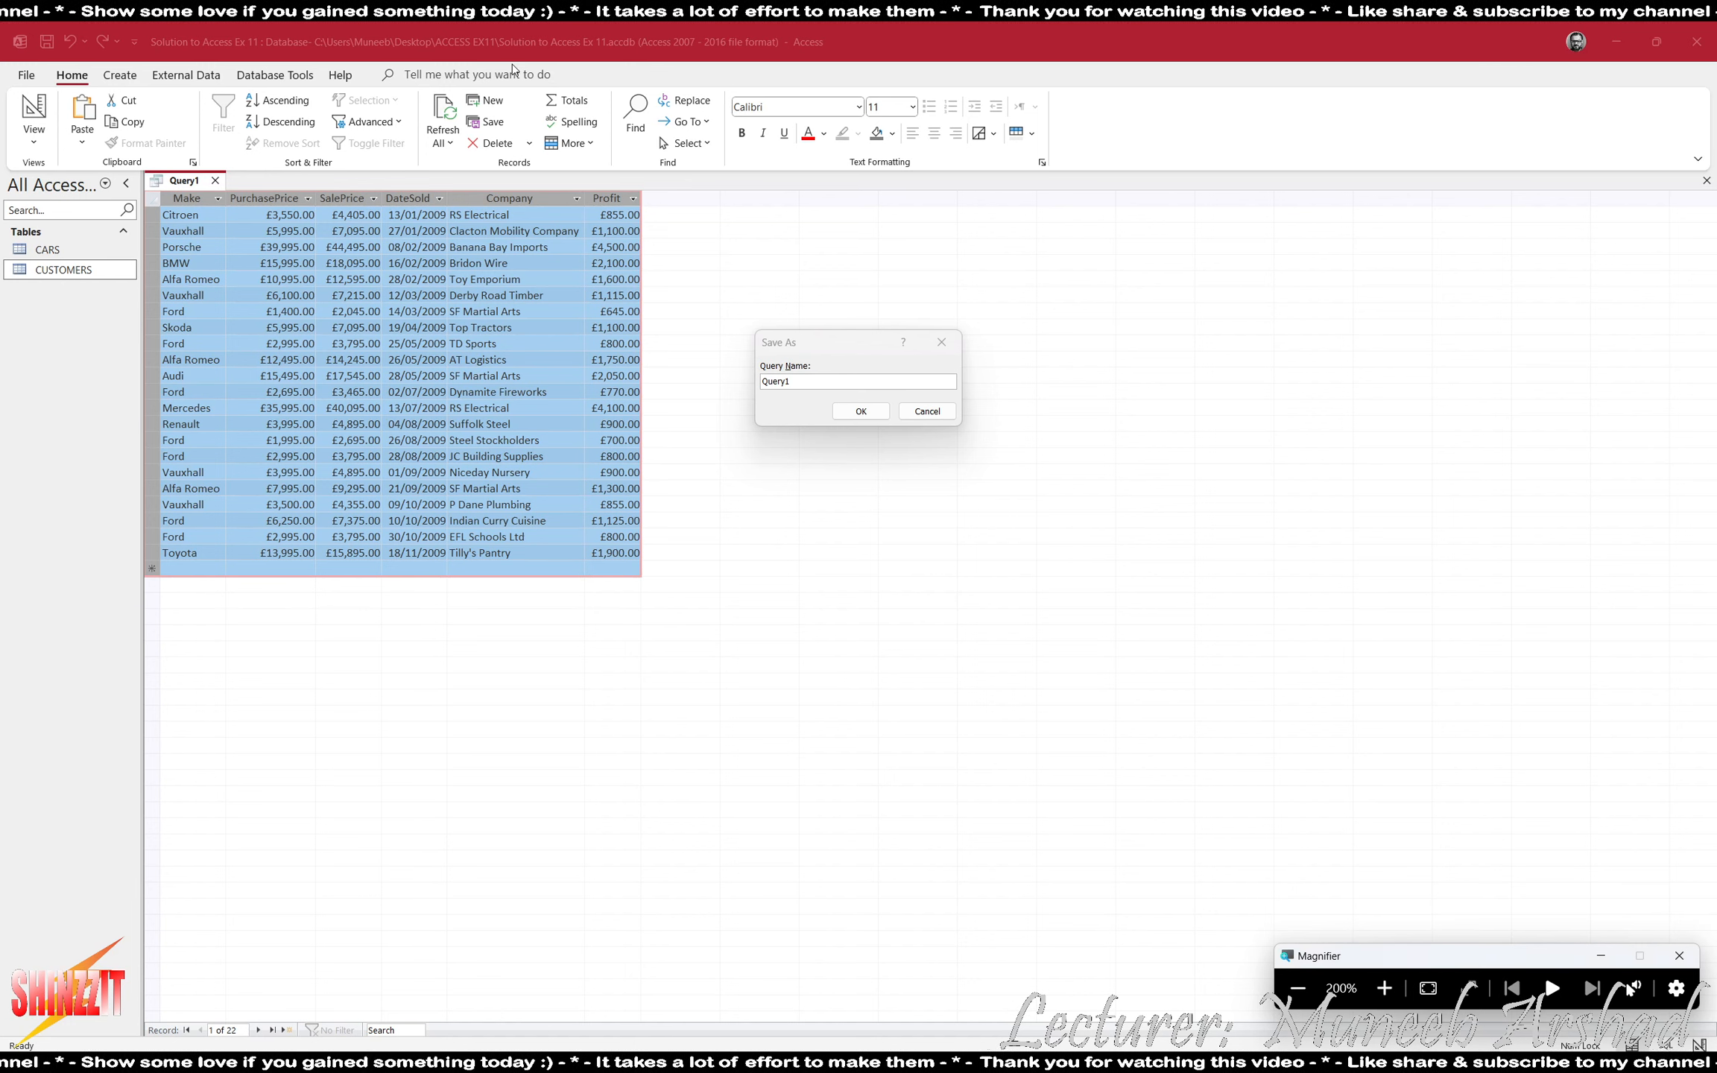
left_click(832, 380)
type("Cars")
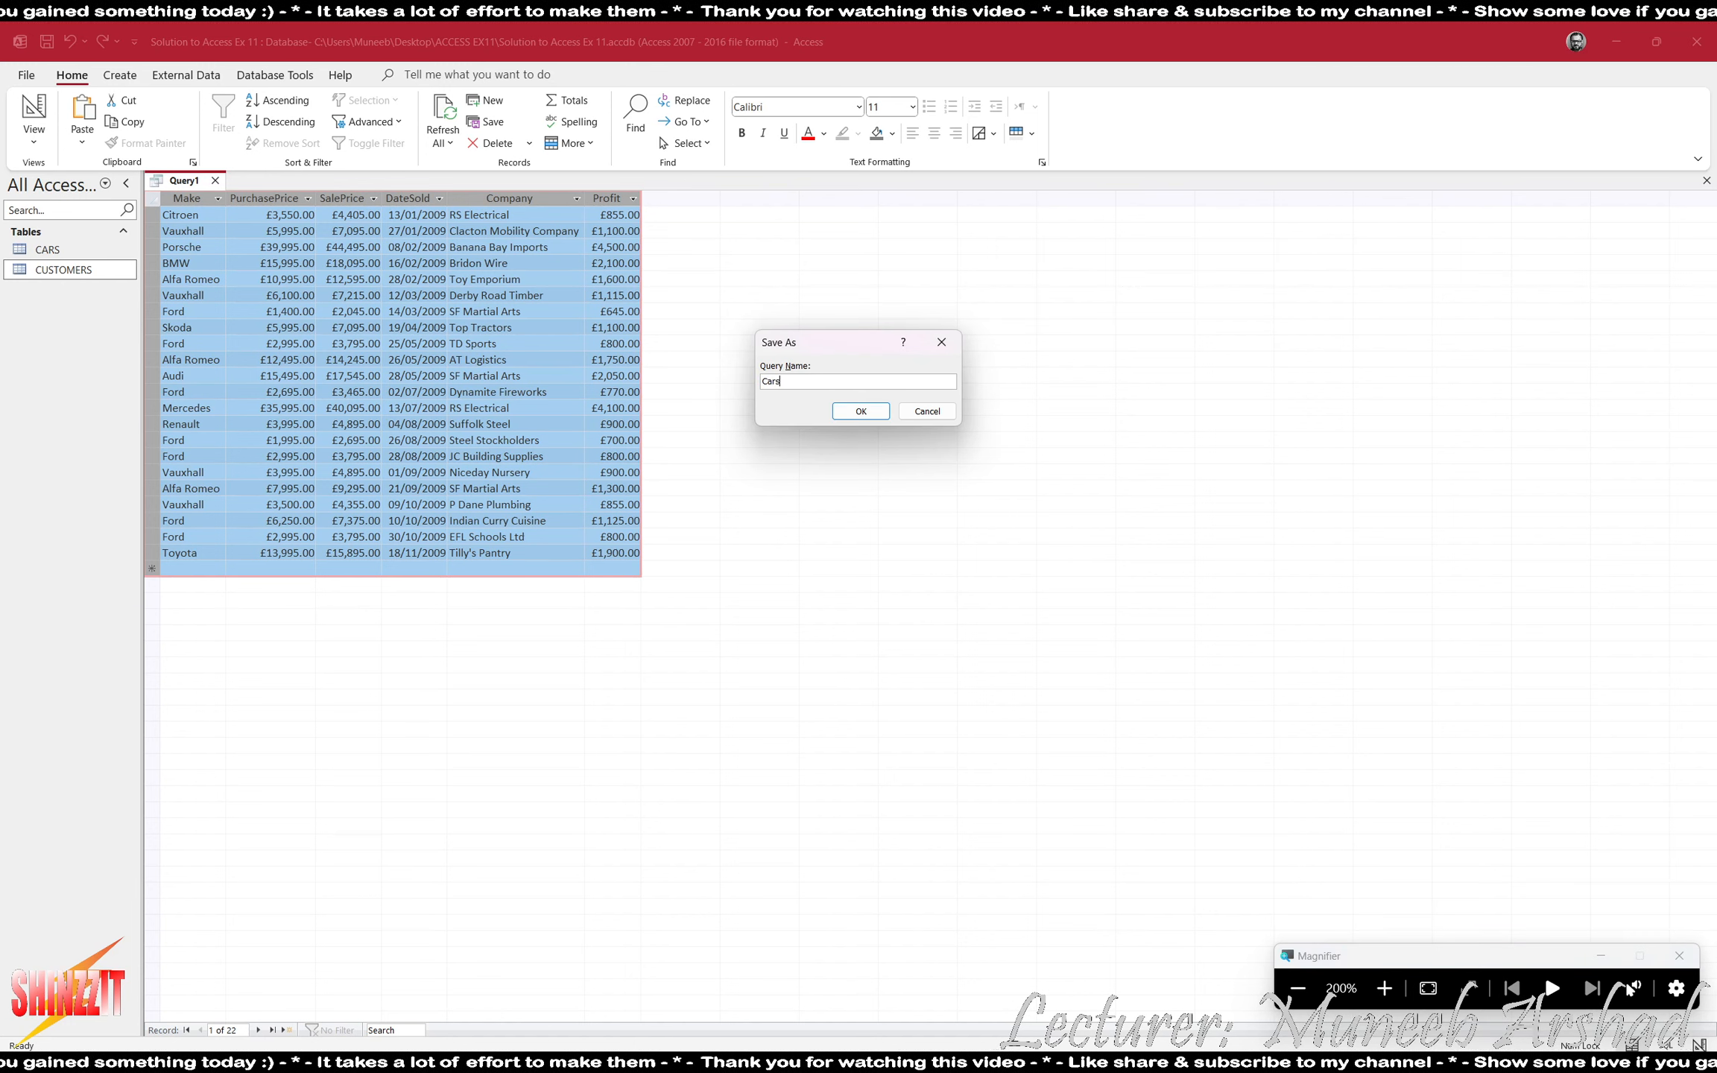
type(" sold to Business Customers")
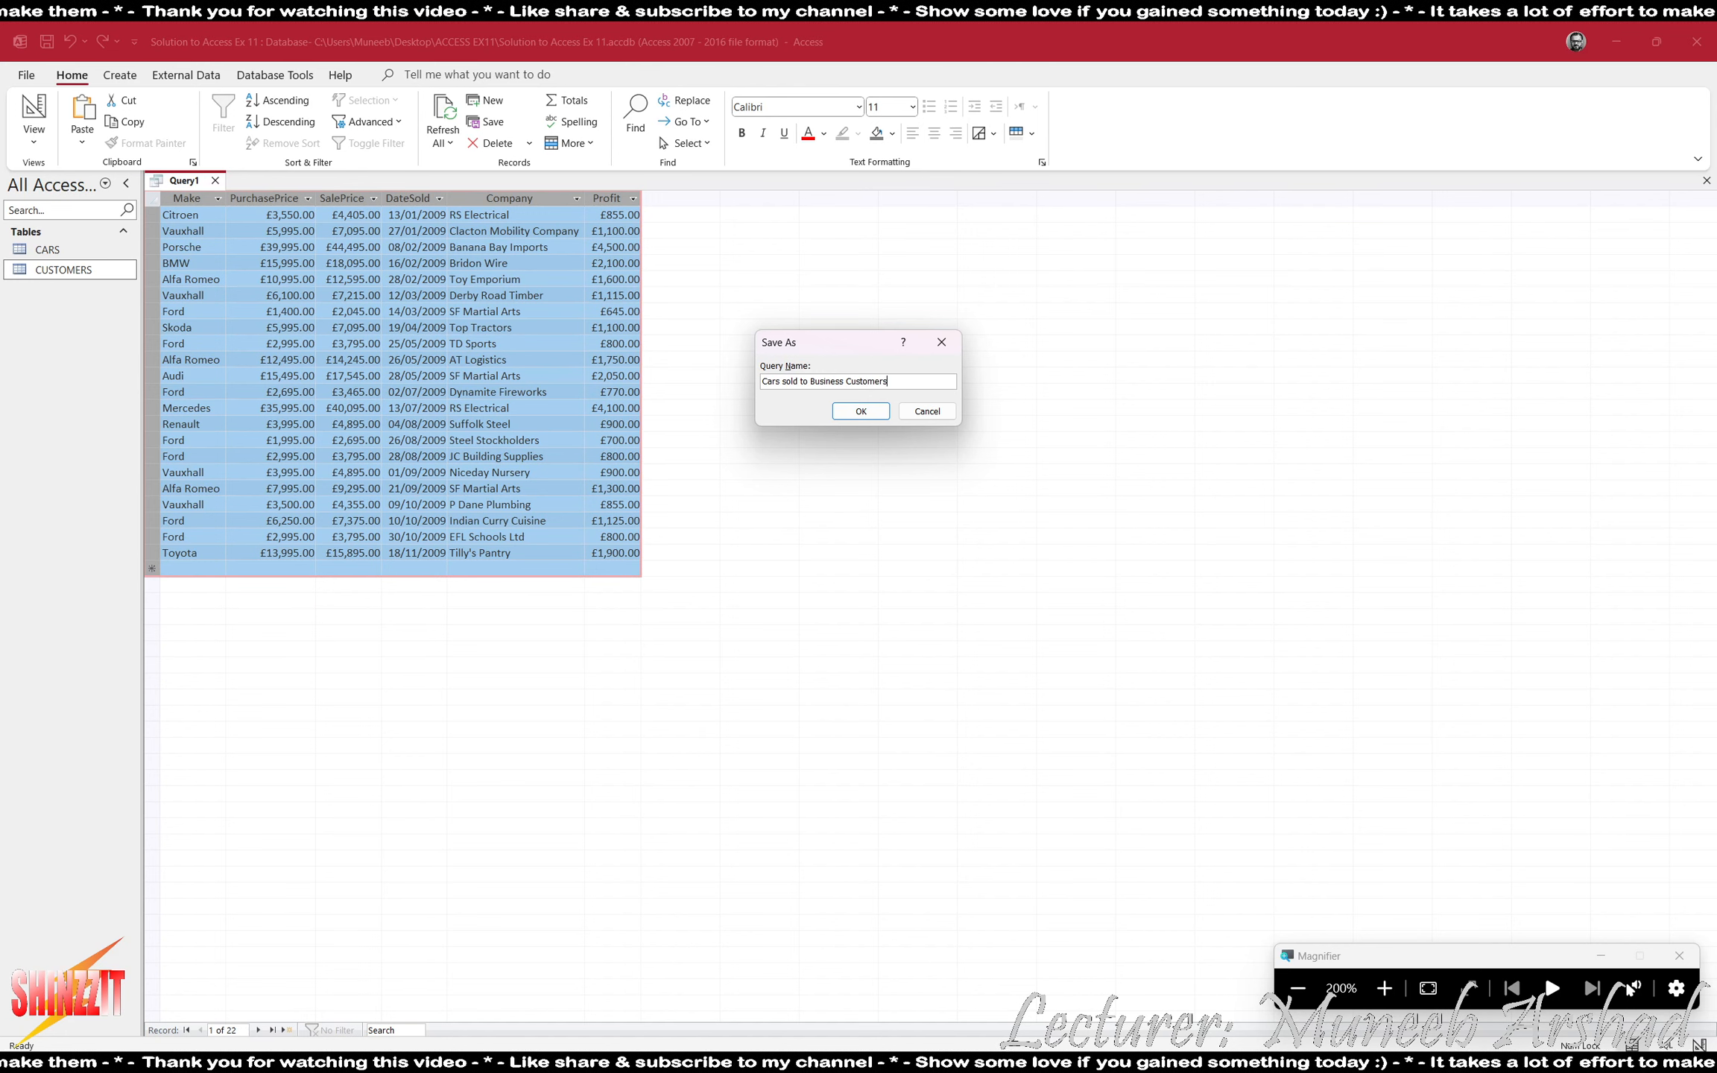
key("Return")
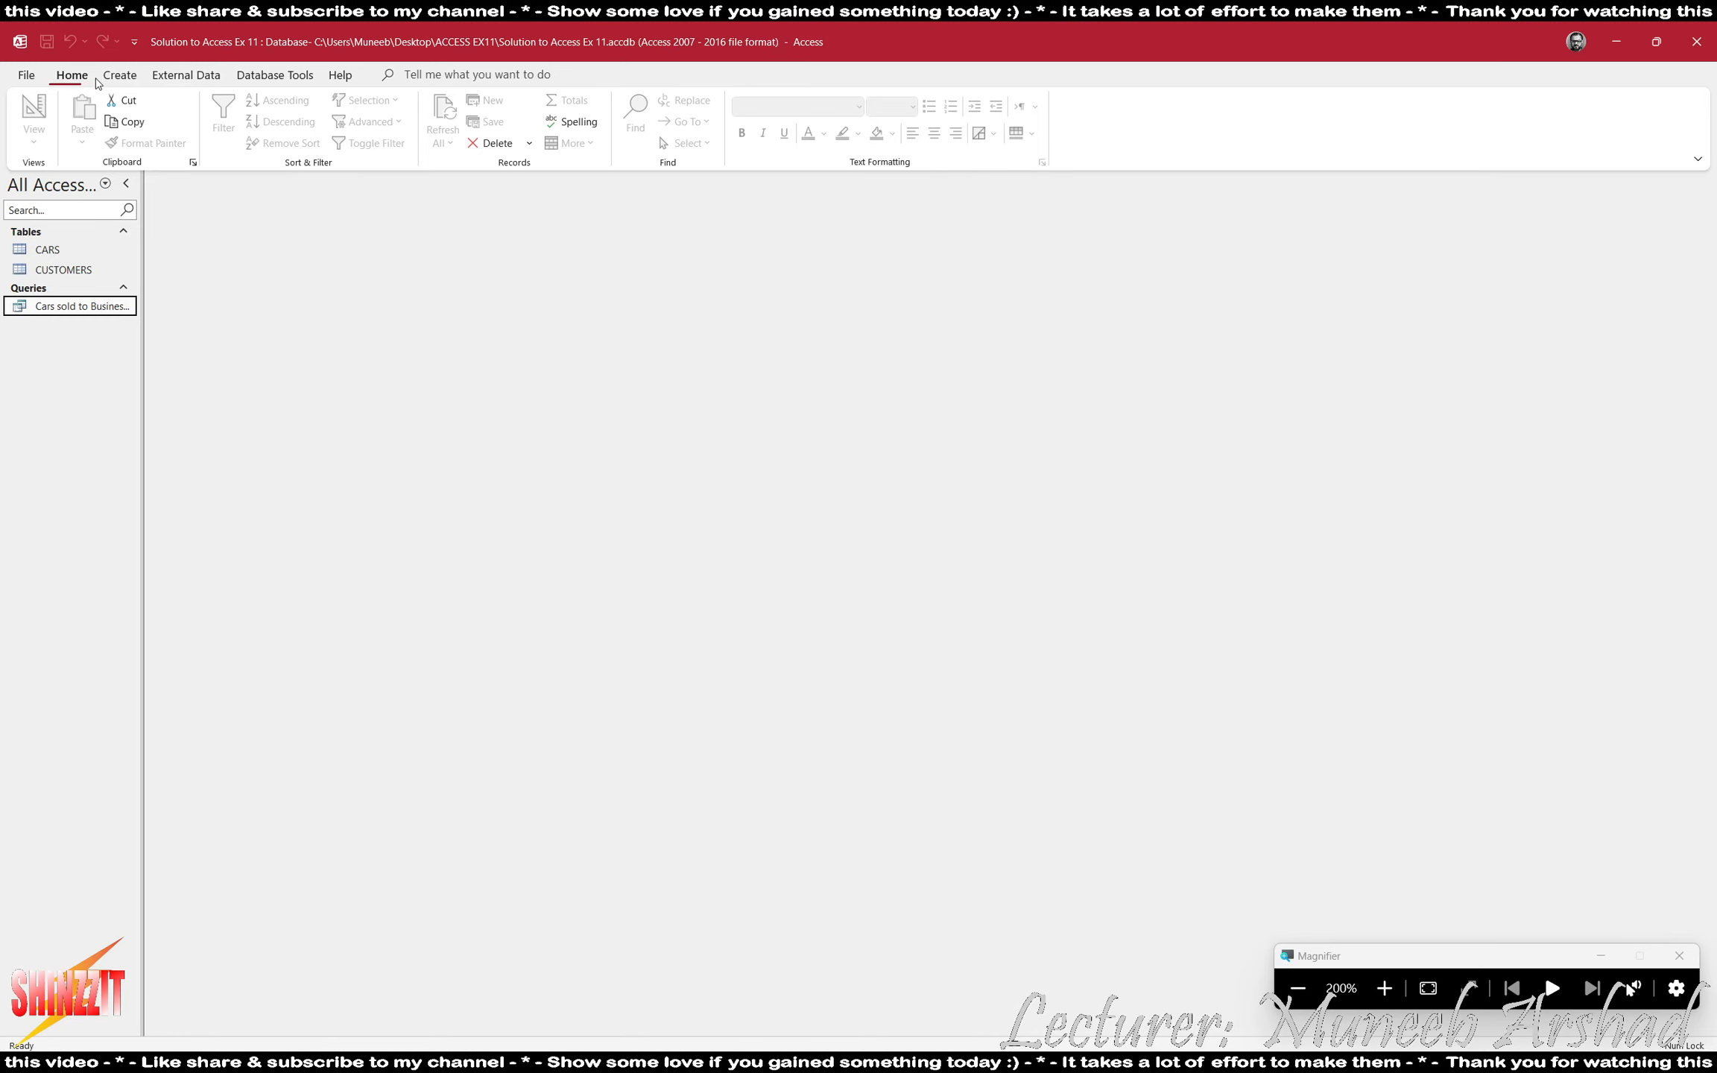
- Start a report with the Report Wizard and include all fields of the query Cars sold to Business Customers
left_click(119, 75)
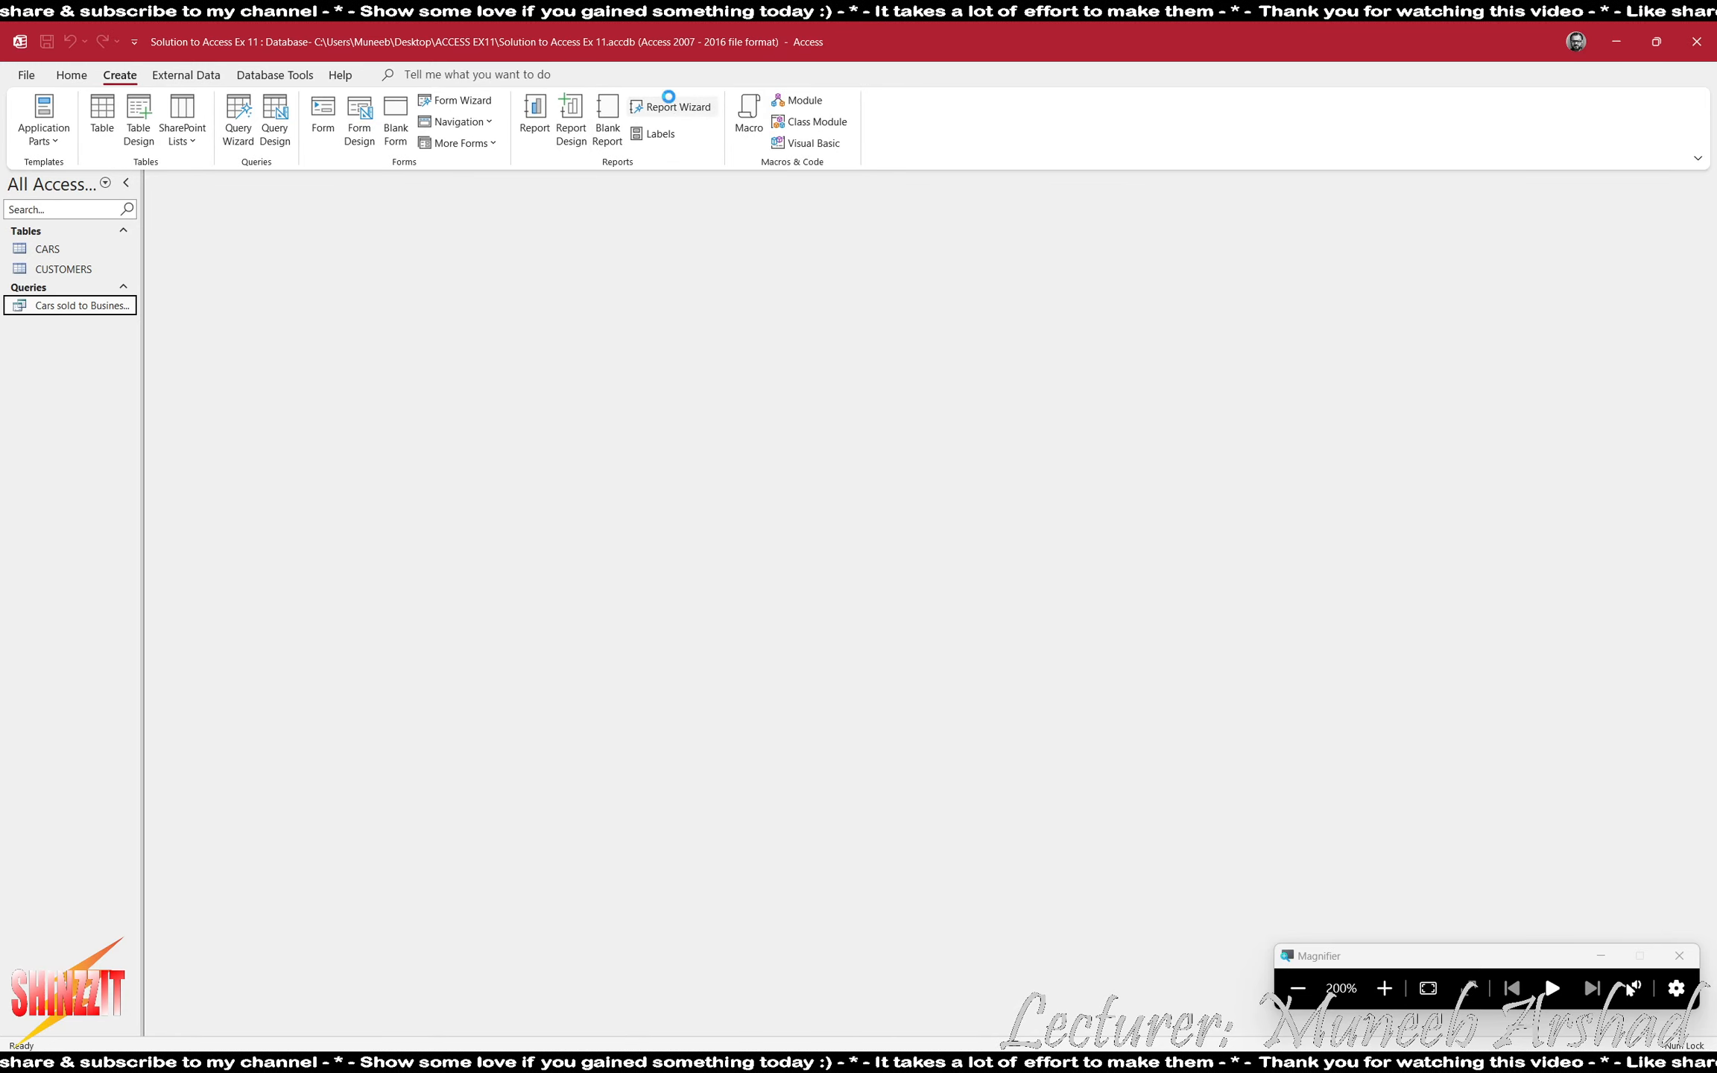
left_click(669, 101)
left_click(828, 452)
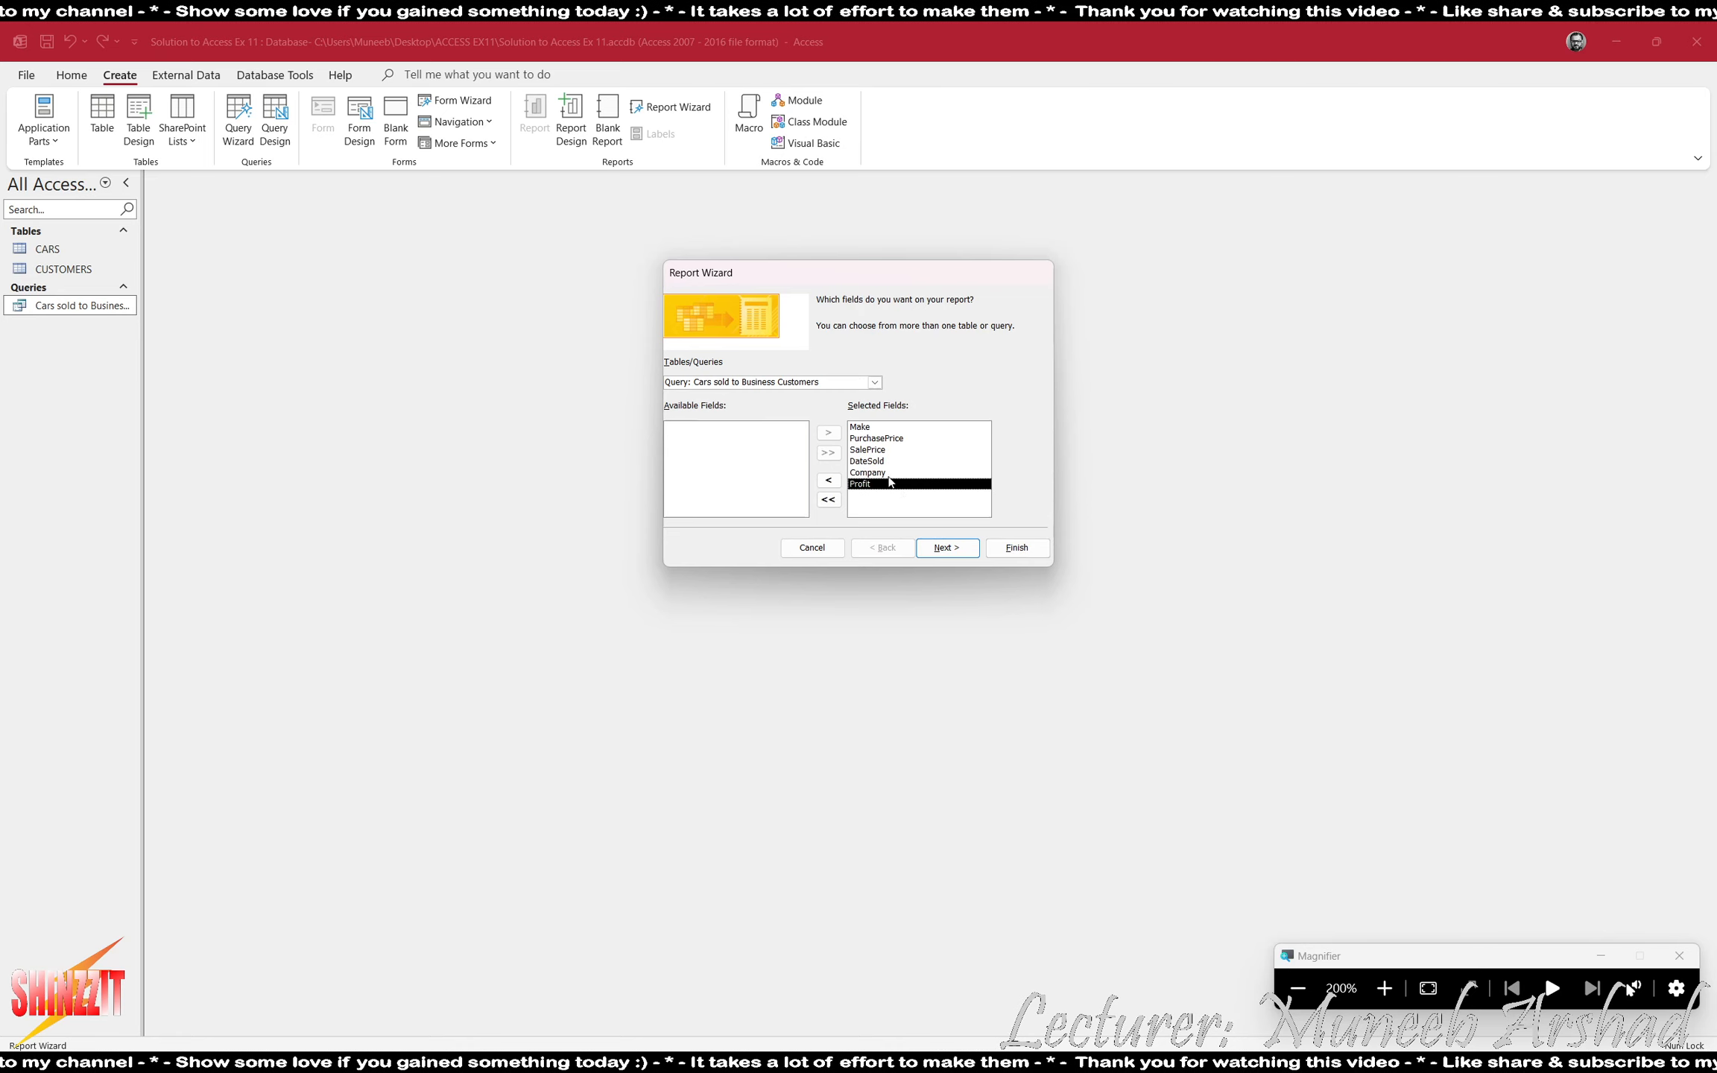
left_click(947, 547)
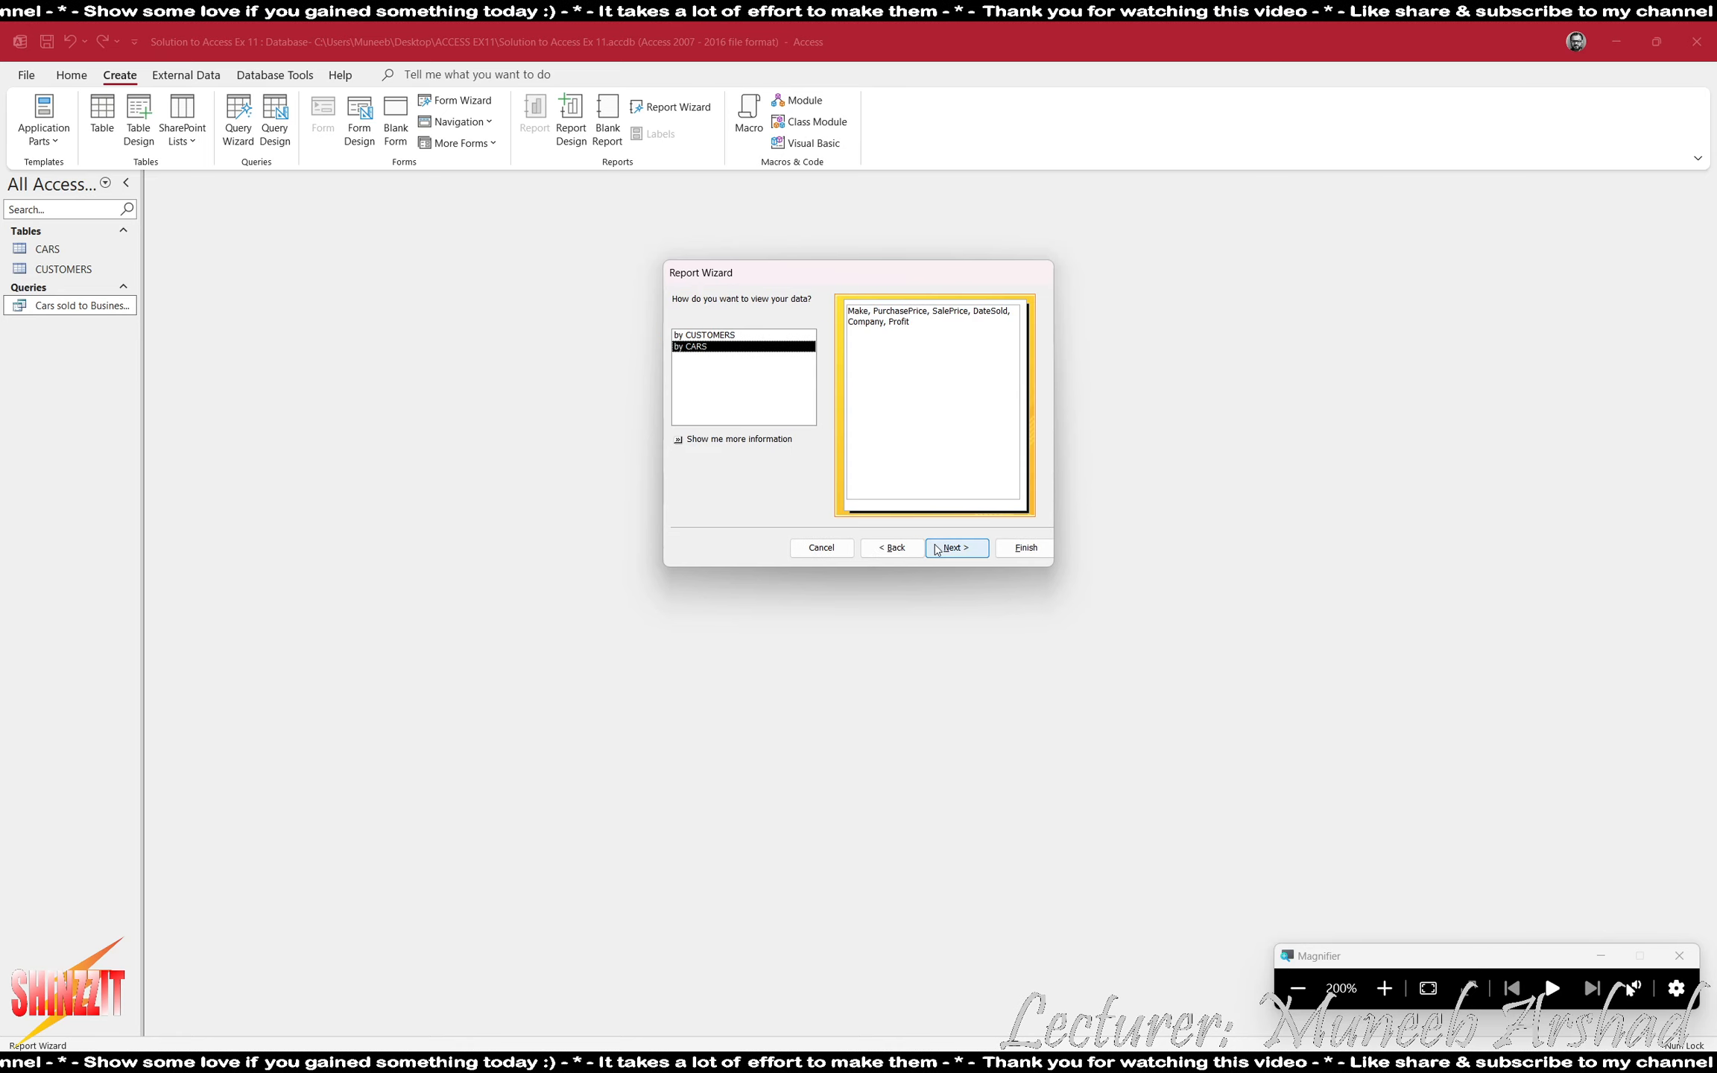
- Compare viewing the report data by CUSTOMERS and by CARS, and choose by CARS
left_click(715, 334)
left_click(715, 346)
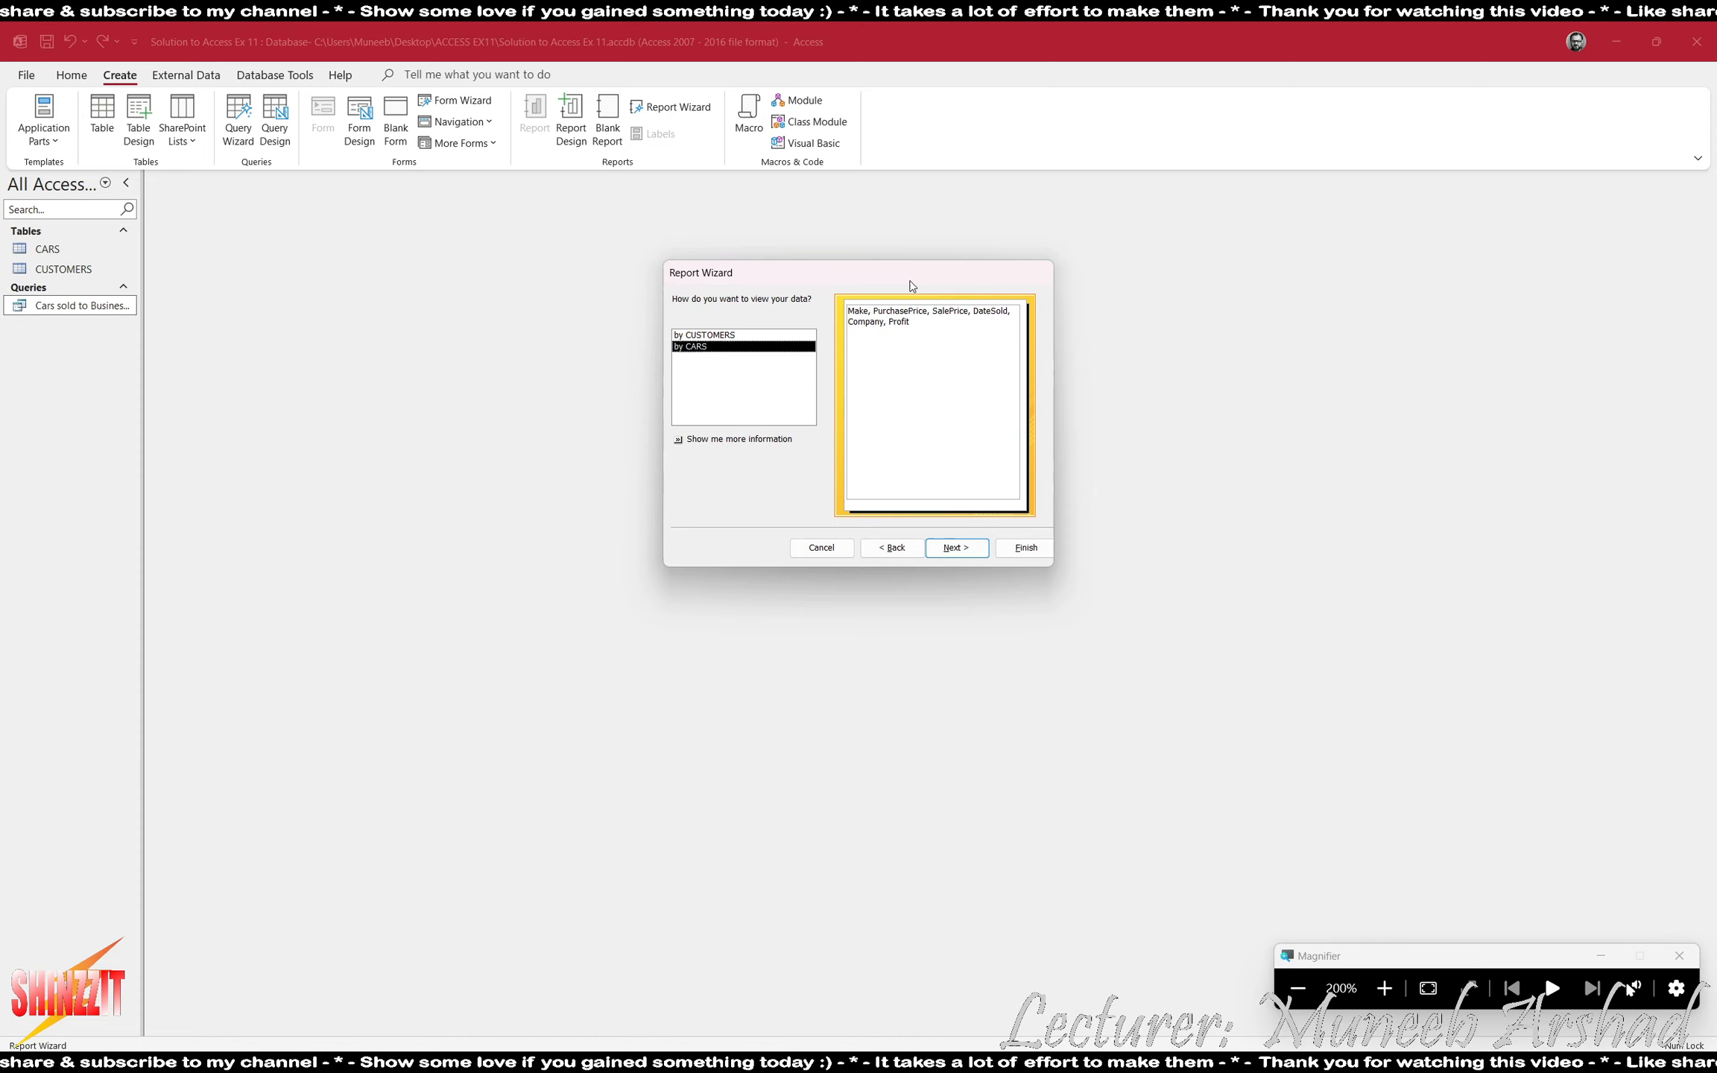
left_click(736, 336)
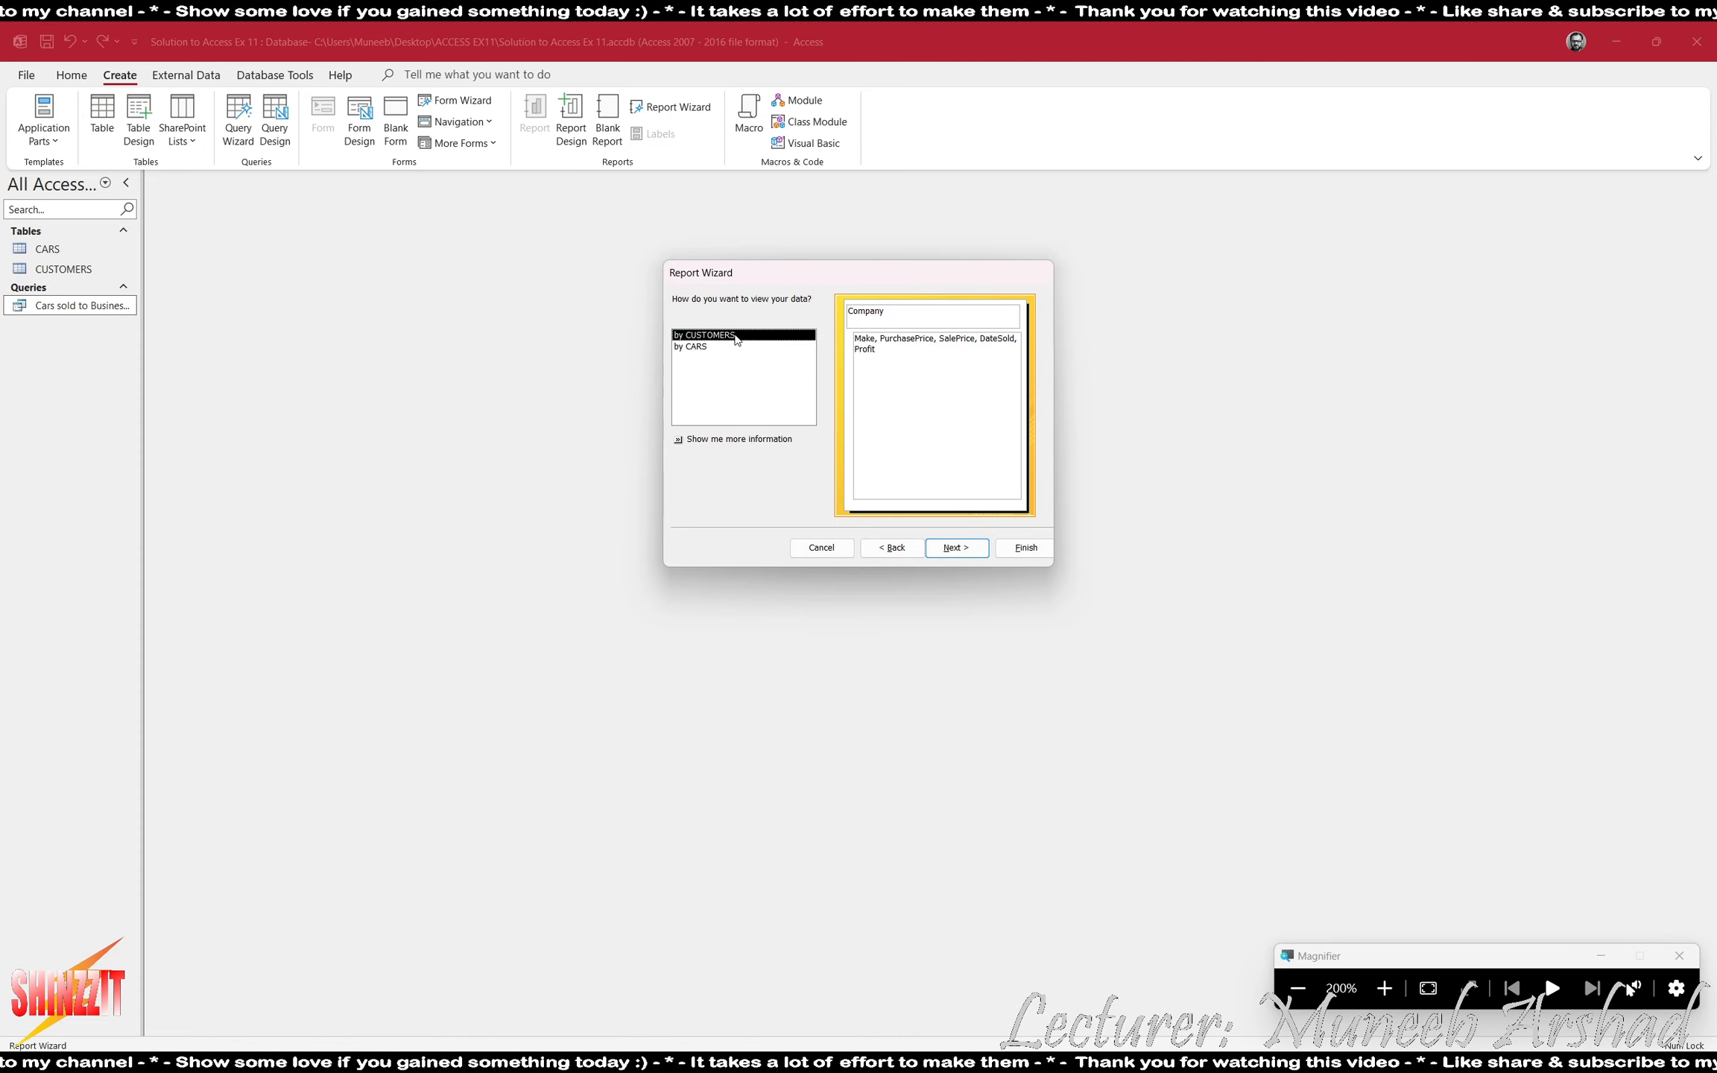
left_click(704, 347)
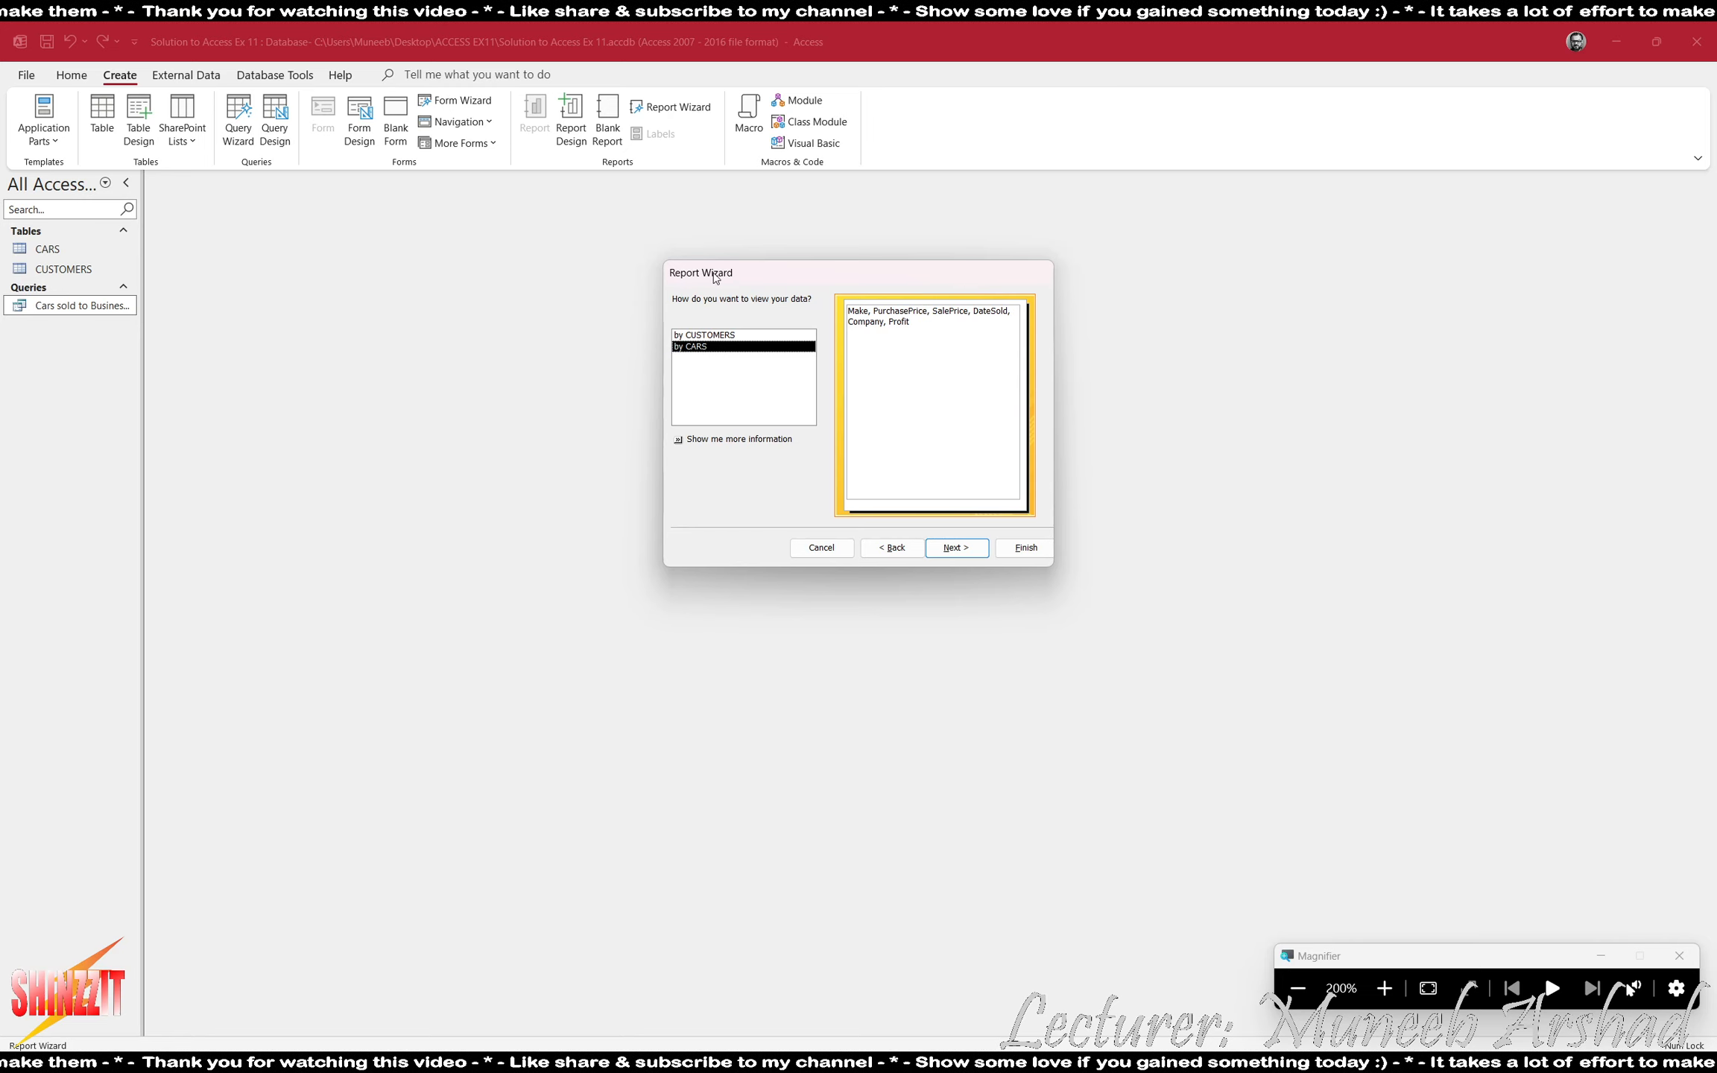
left_click(704, 335)
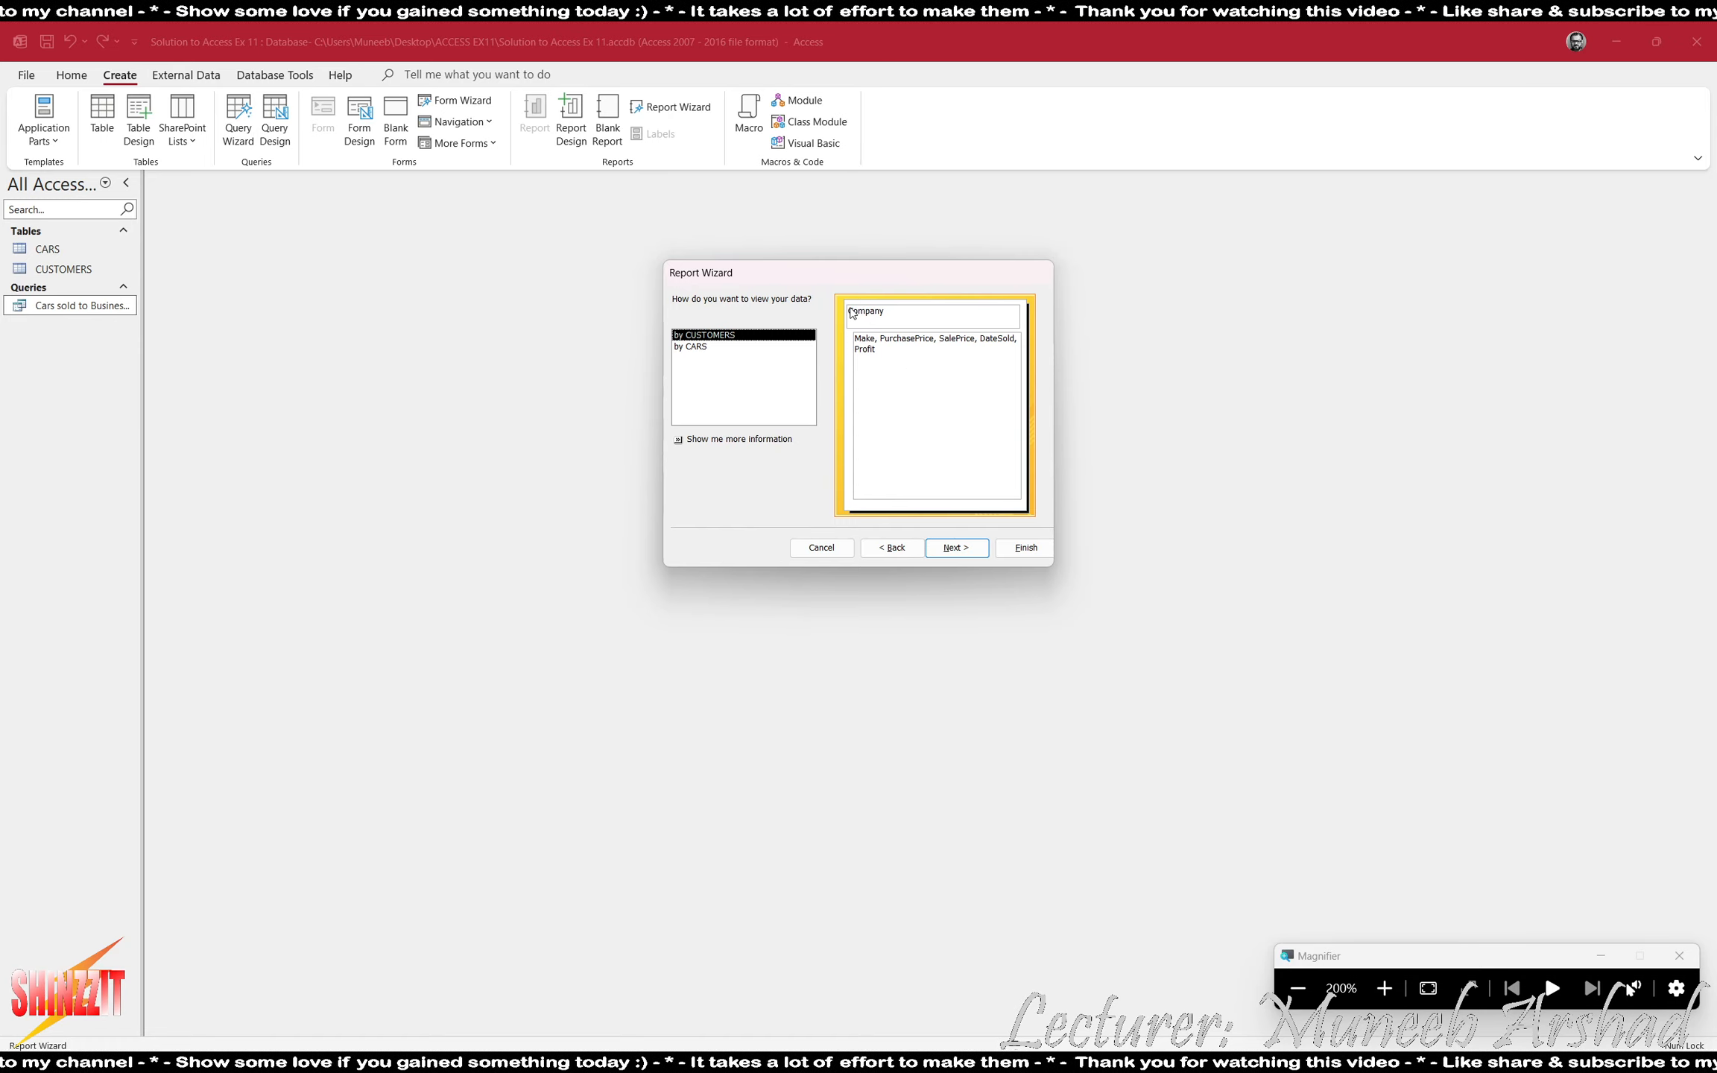
left_click(697, 347)
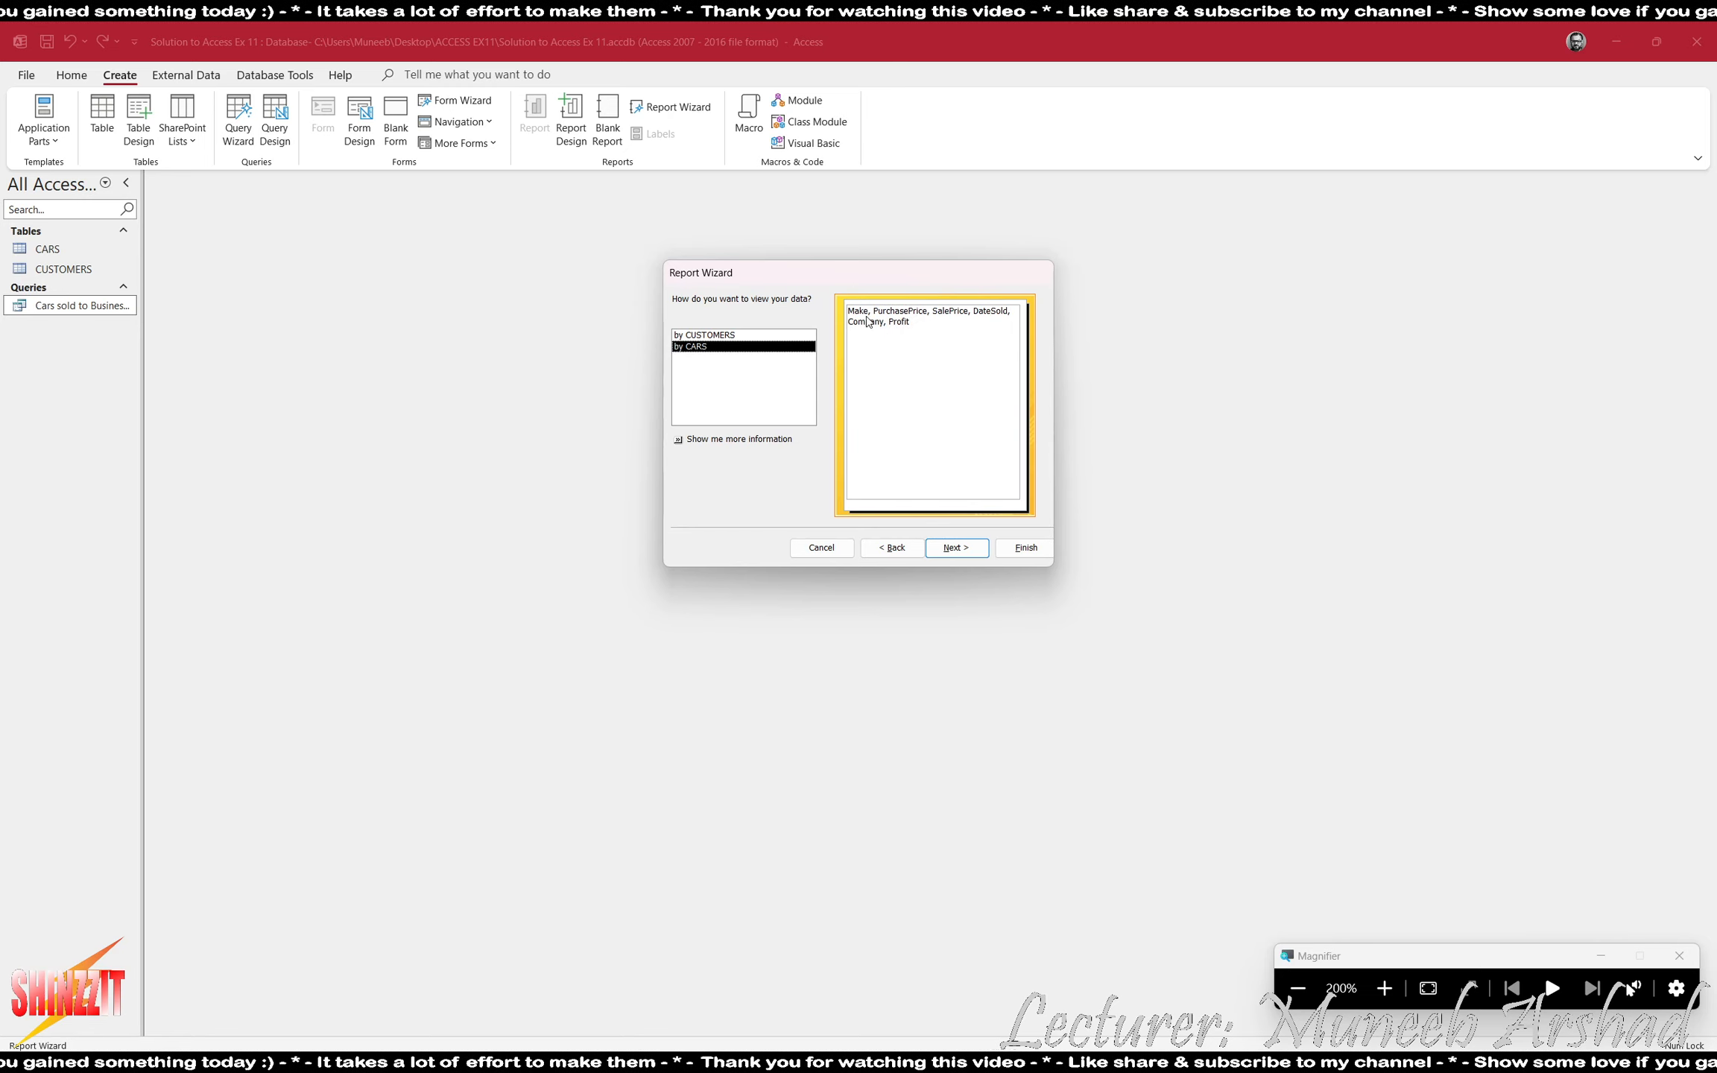
left_click(954, 548)
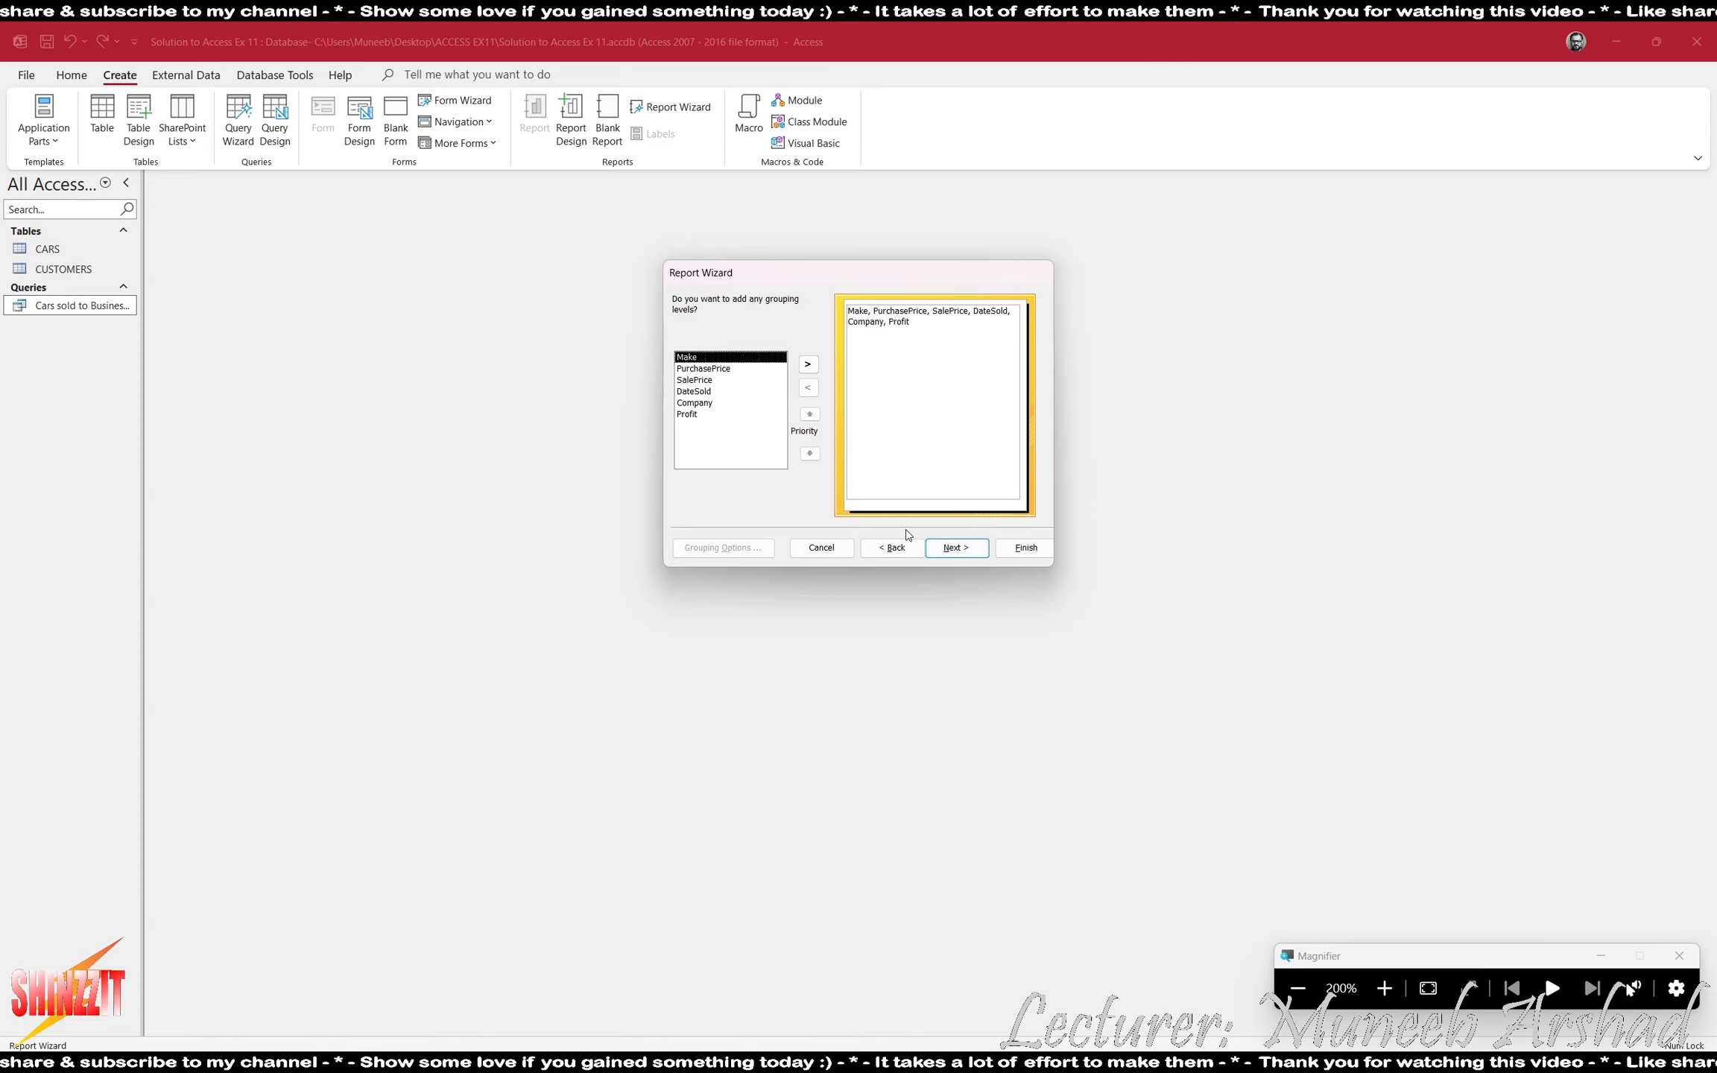
- Leave the report without grouping levels or wizard sorting and keep the Tabular layout in Portrait orientation
left_click(960, 549)
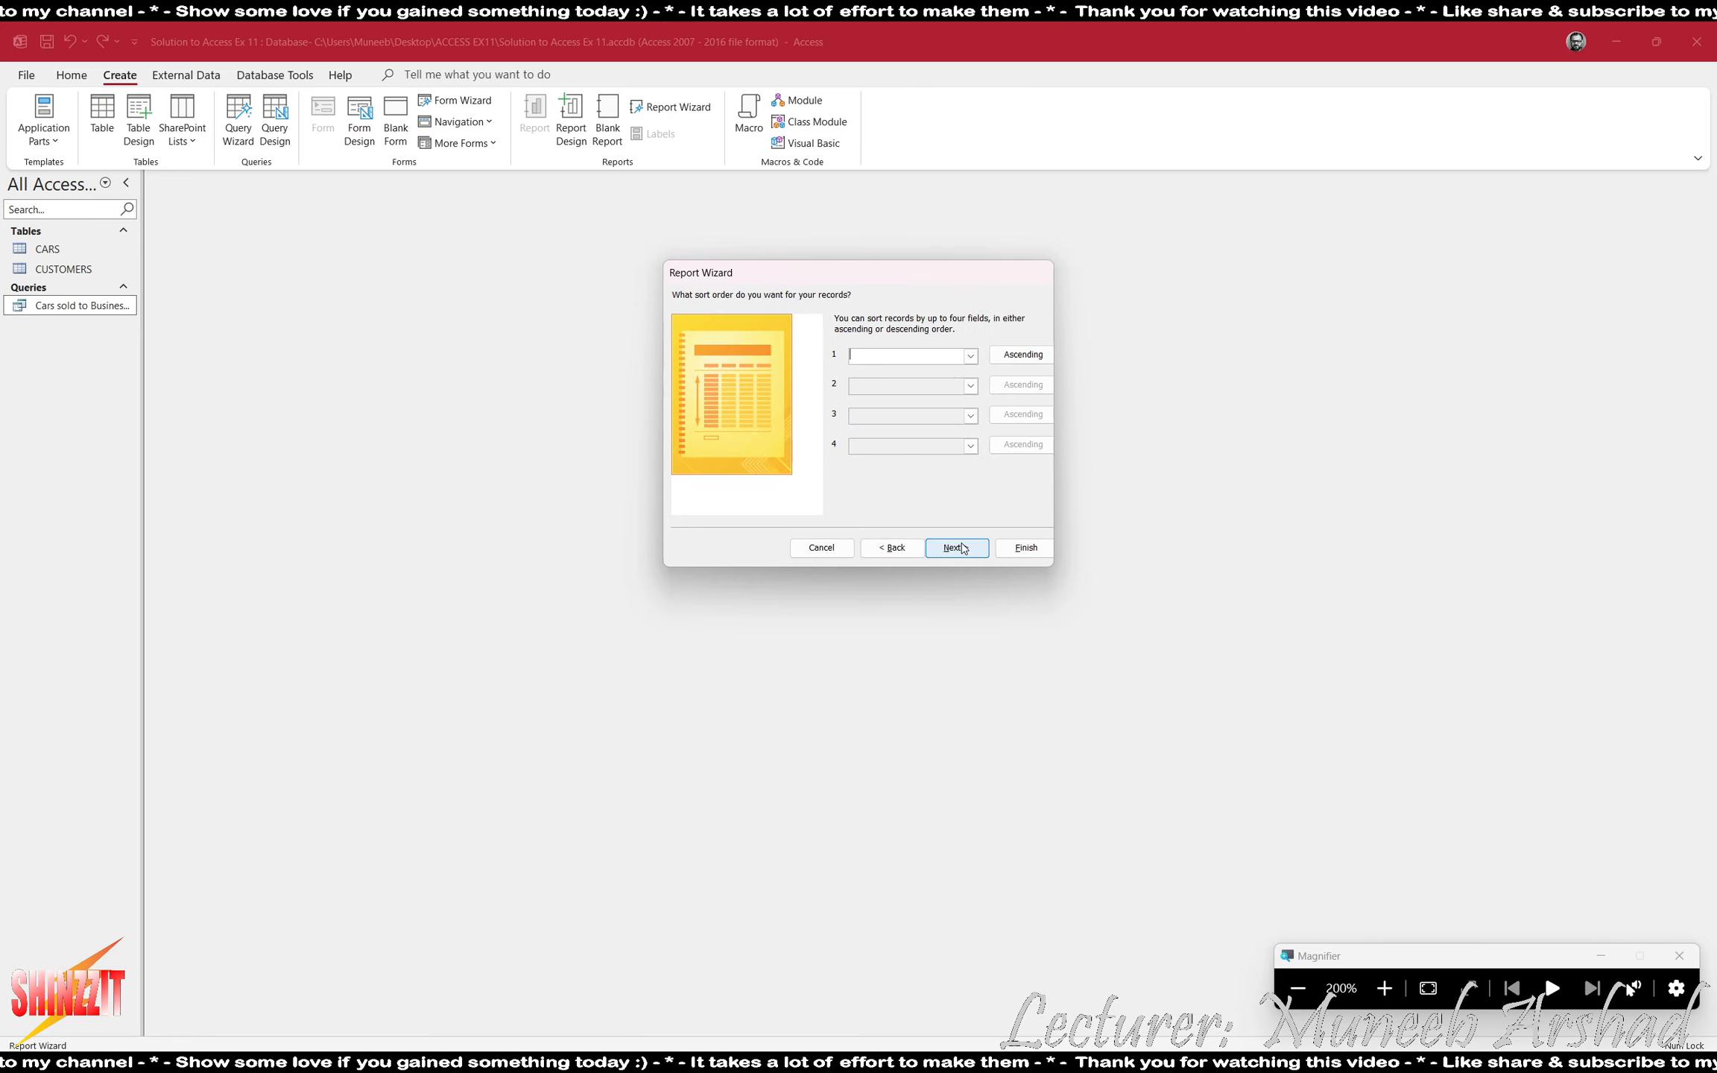
left_click(955, 549)
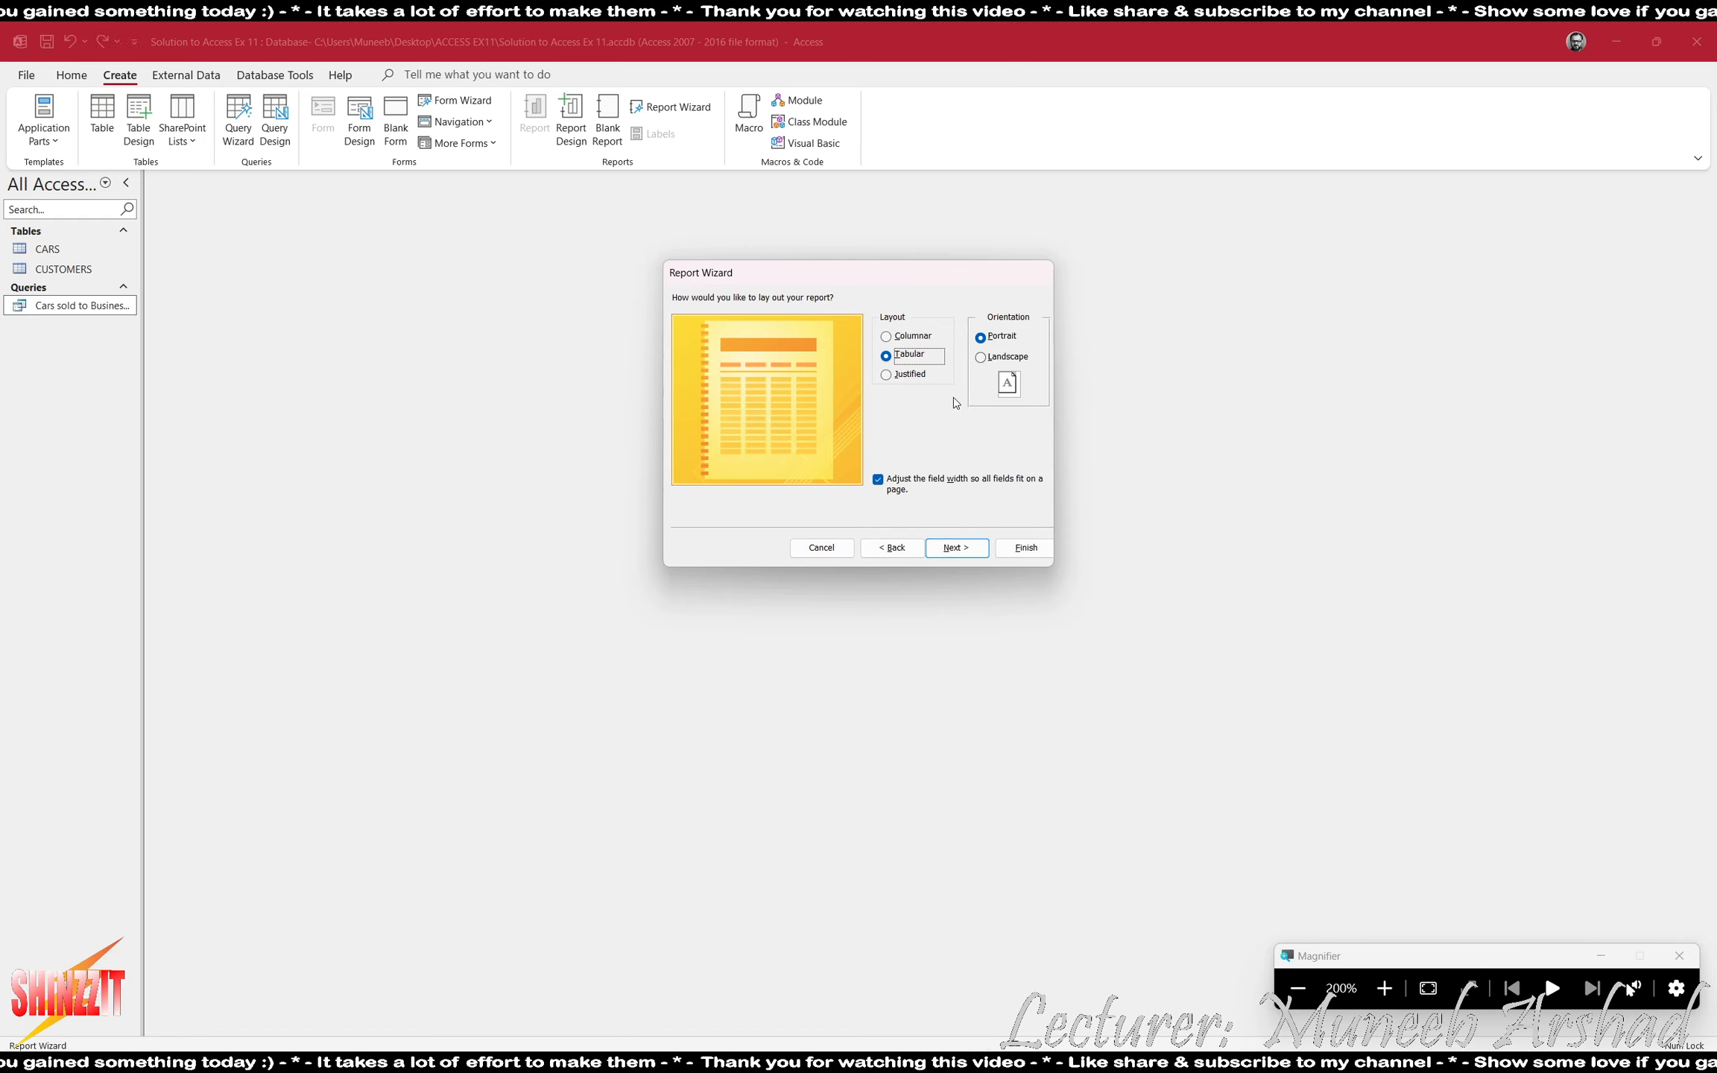
left_click(1007, 358)
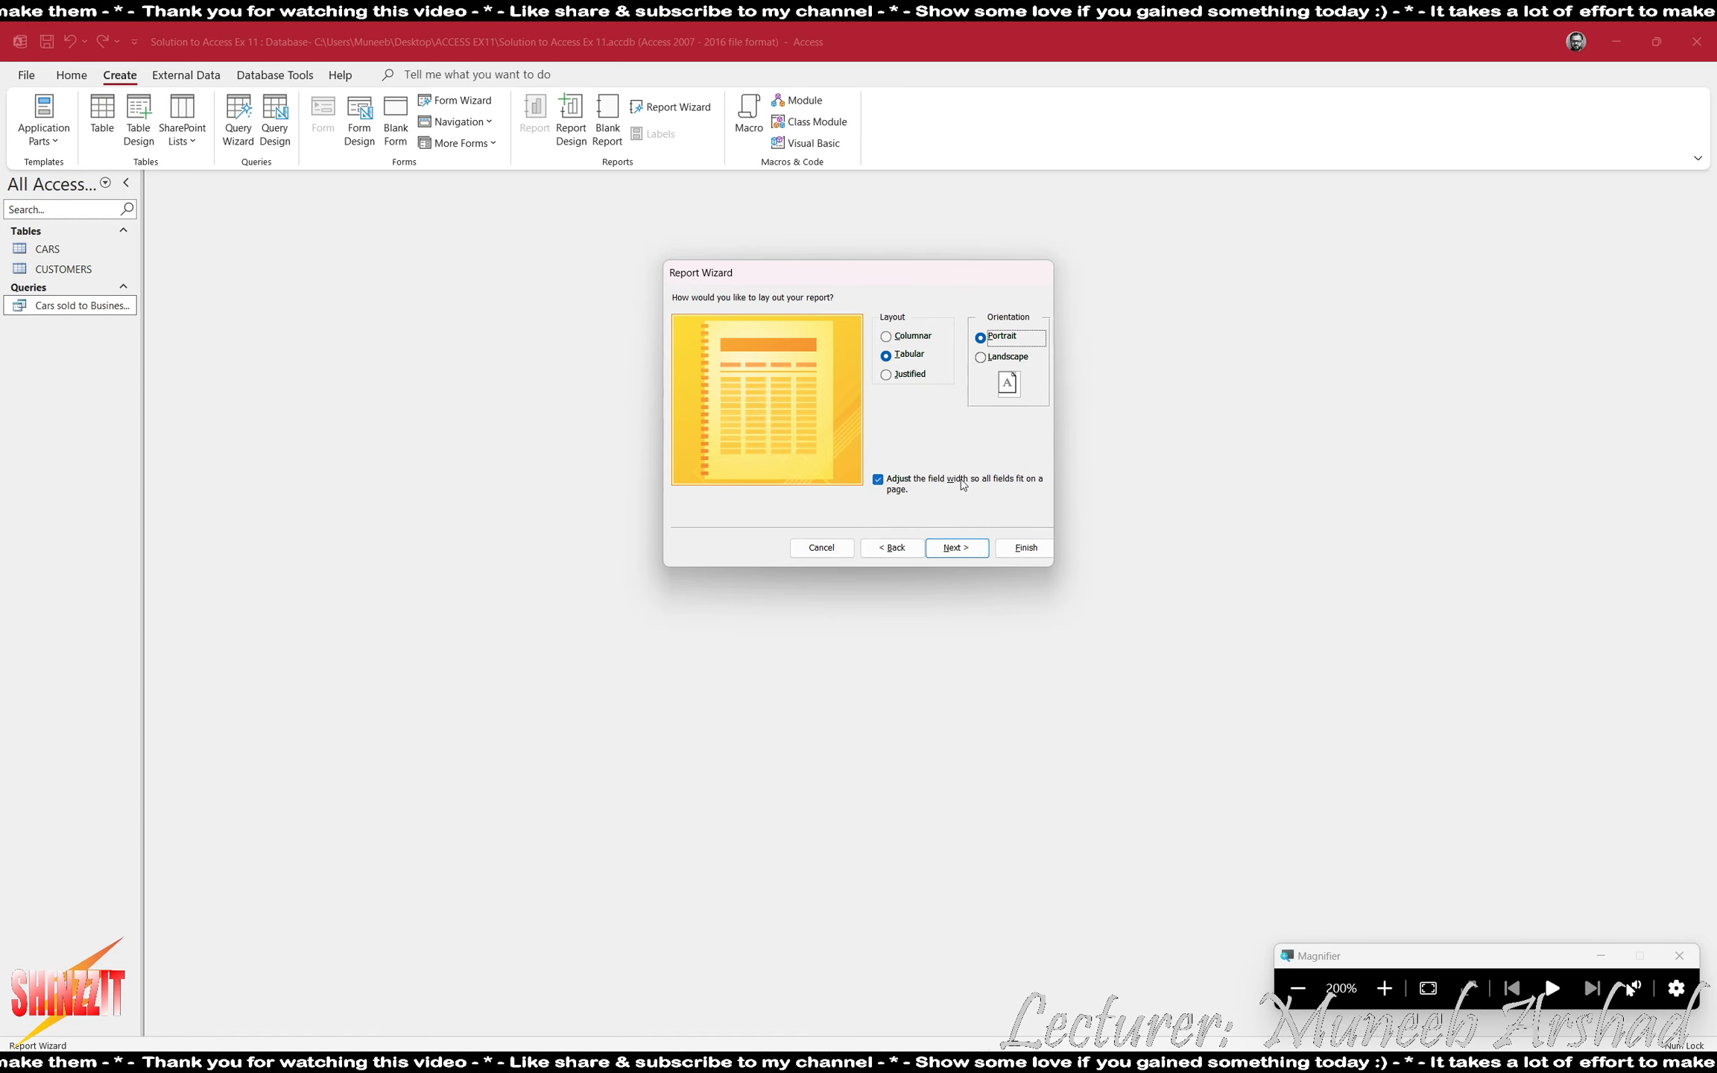
left_click(956, 547)
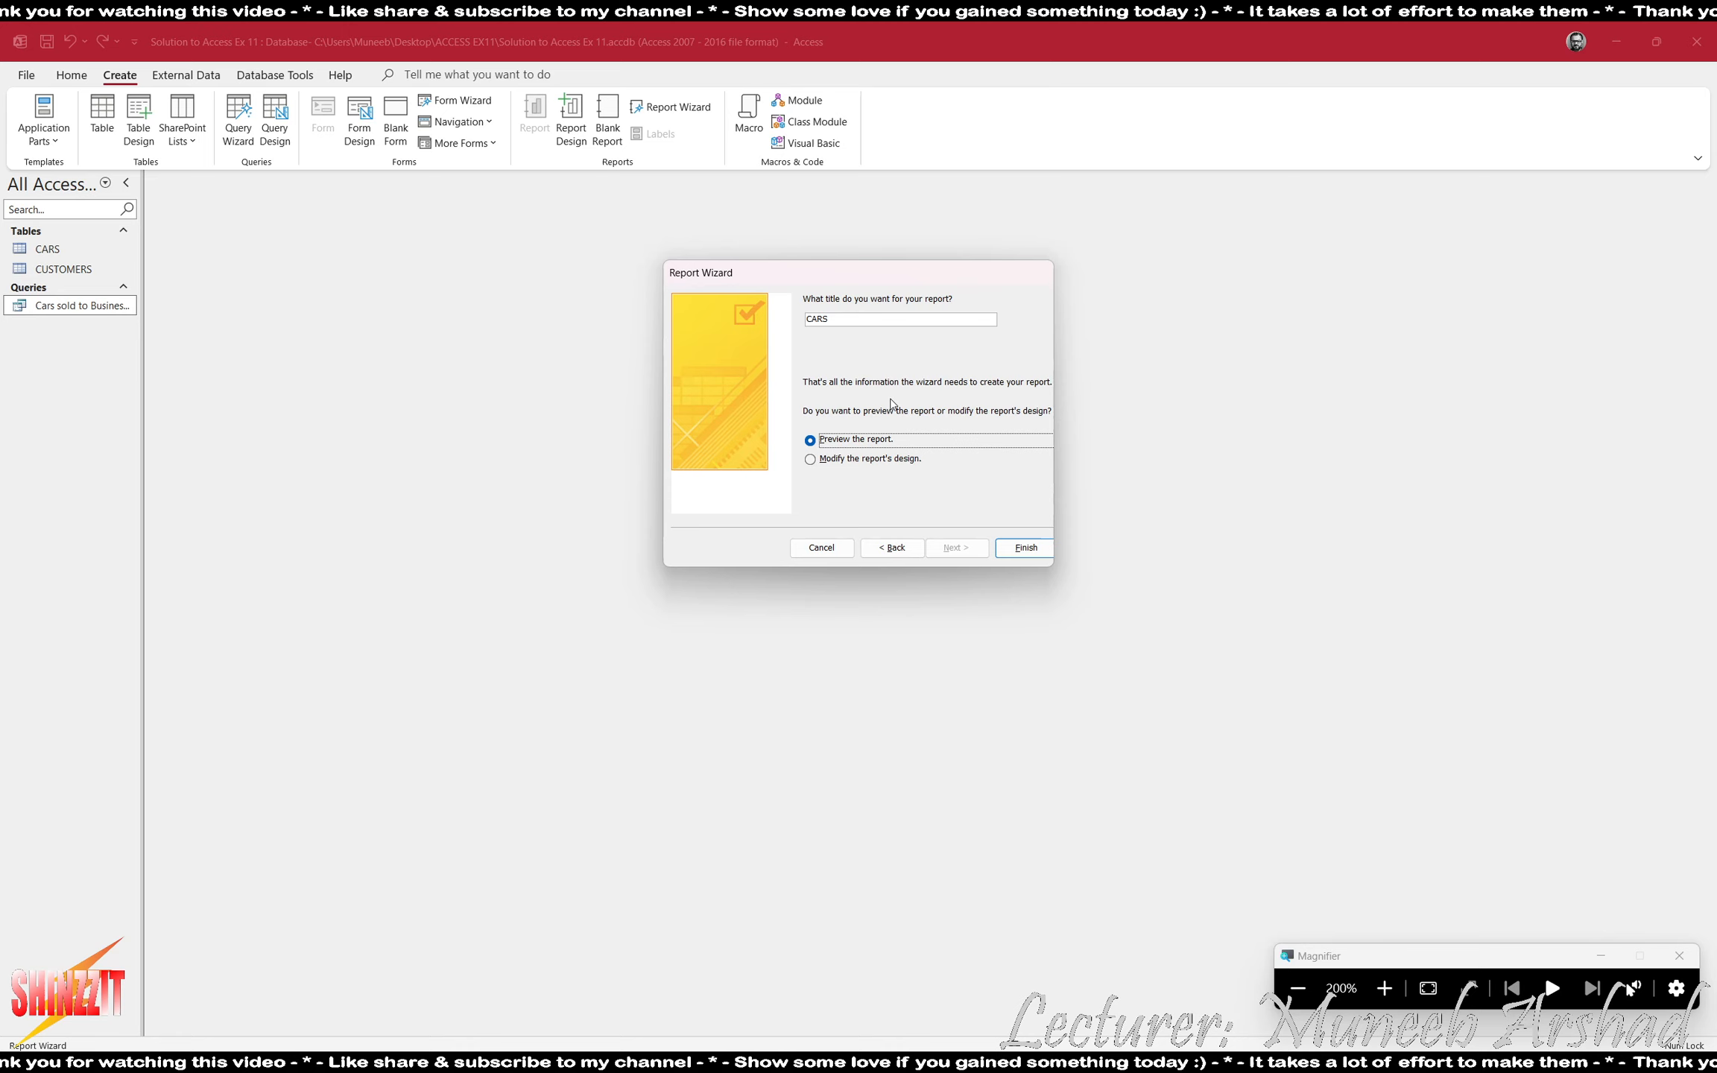
- Replace the report title with Cars sold to Business Customers
left_click(838, 319)
key("BackSpace")
key("BackSpace")
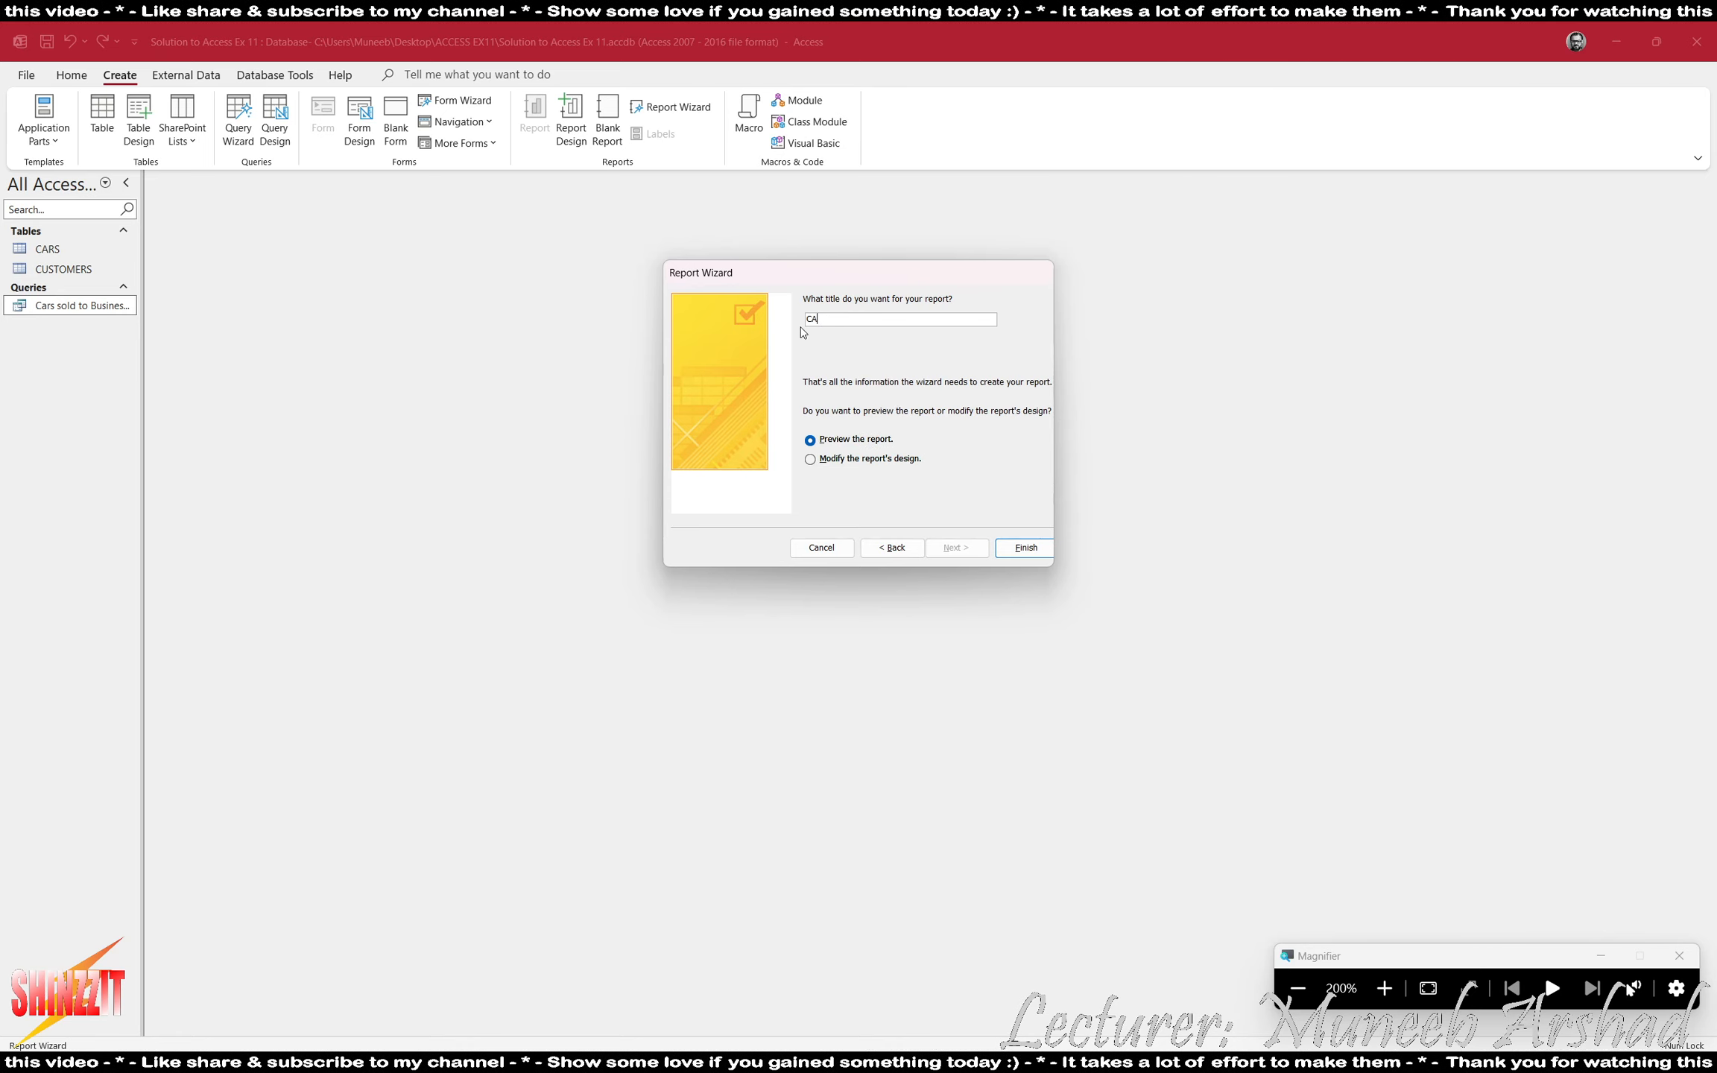
key("BackSpace")
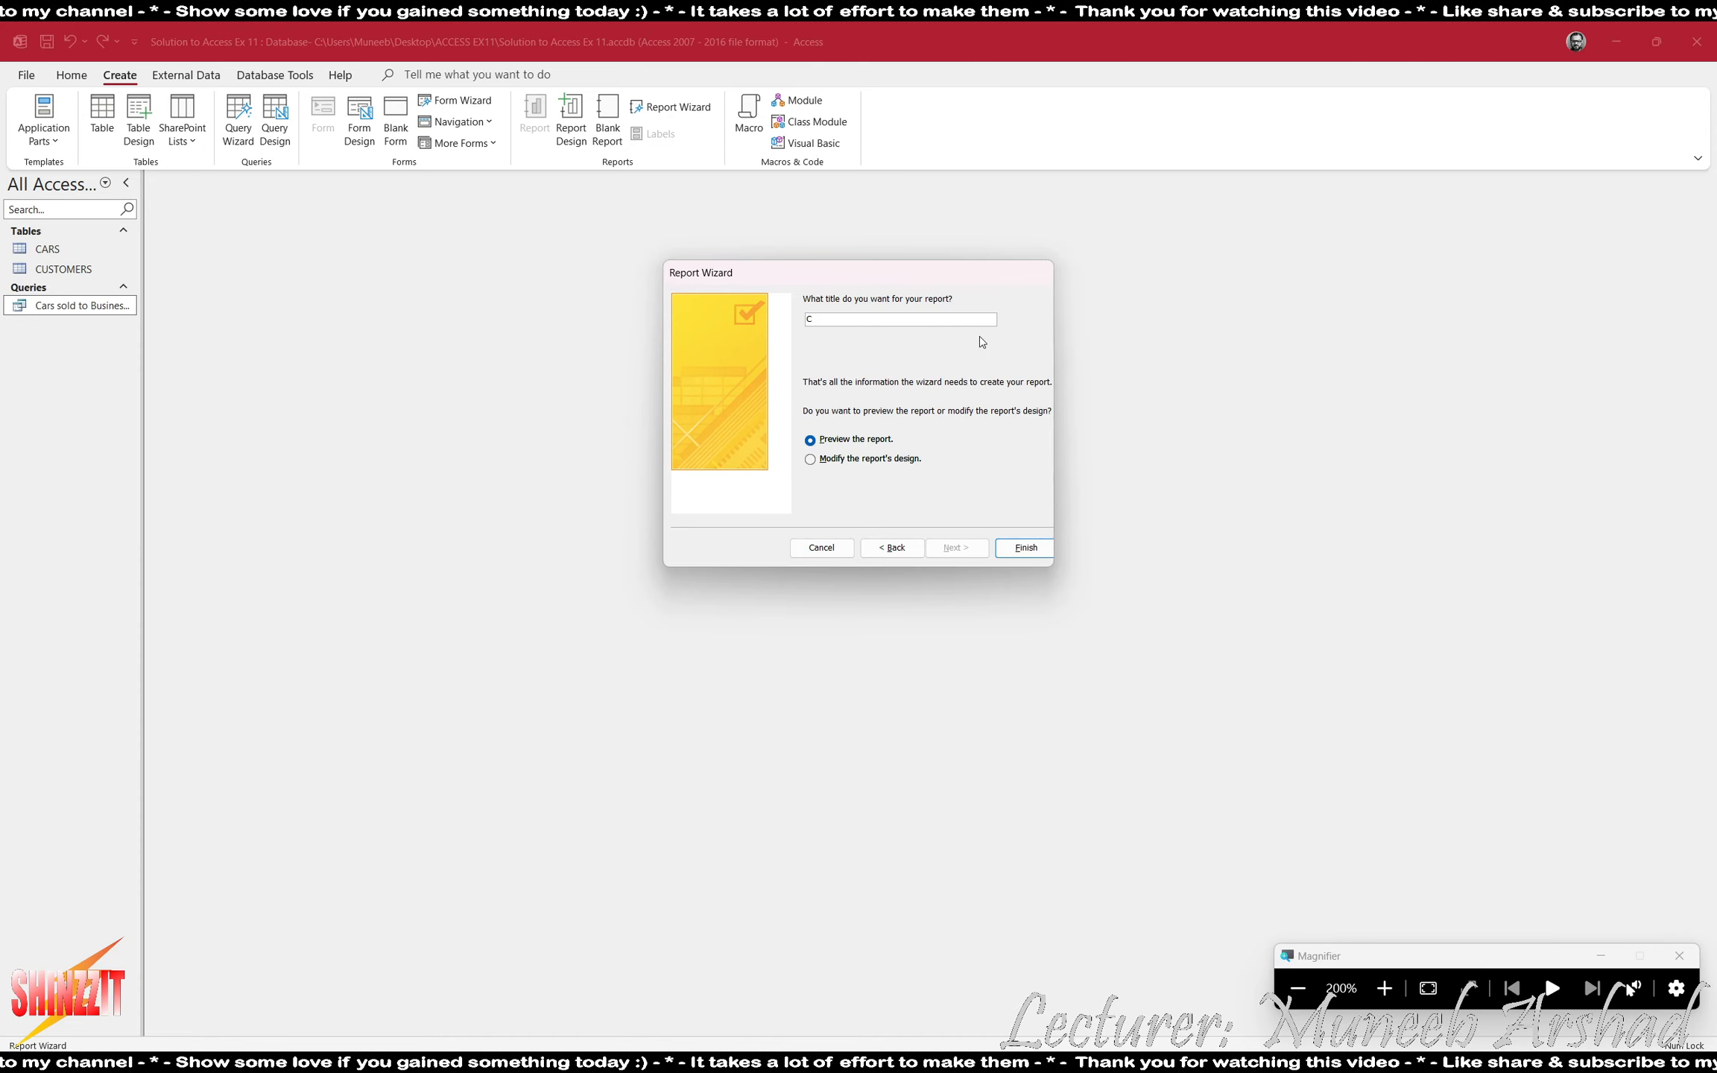
type("ars sol")
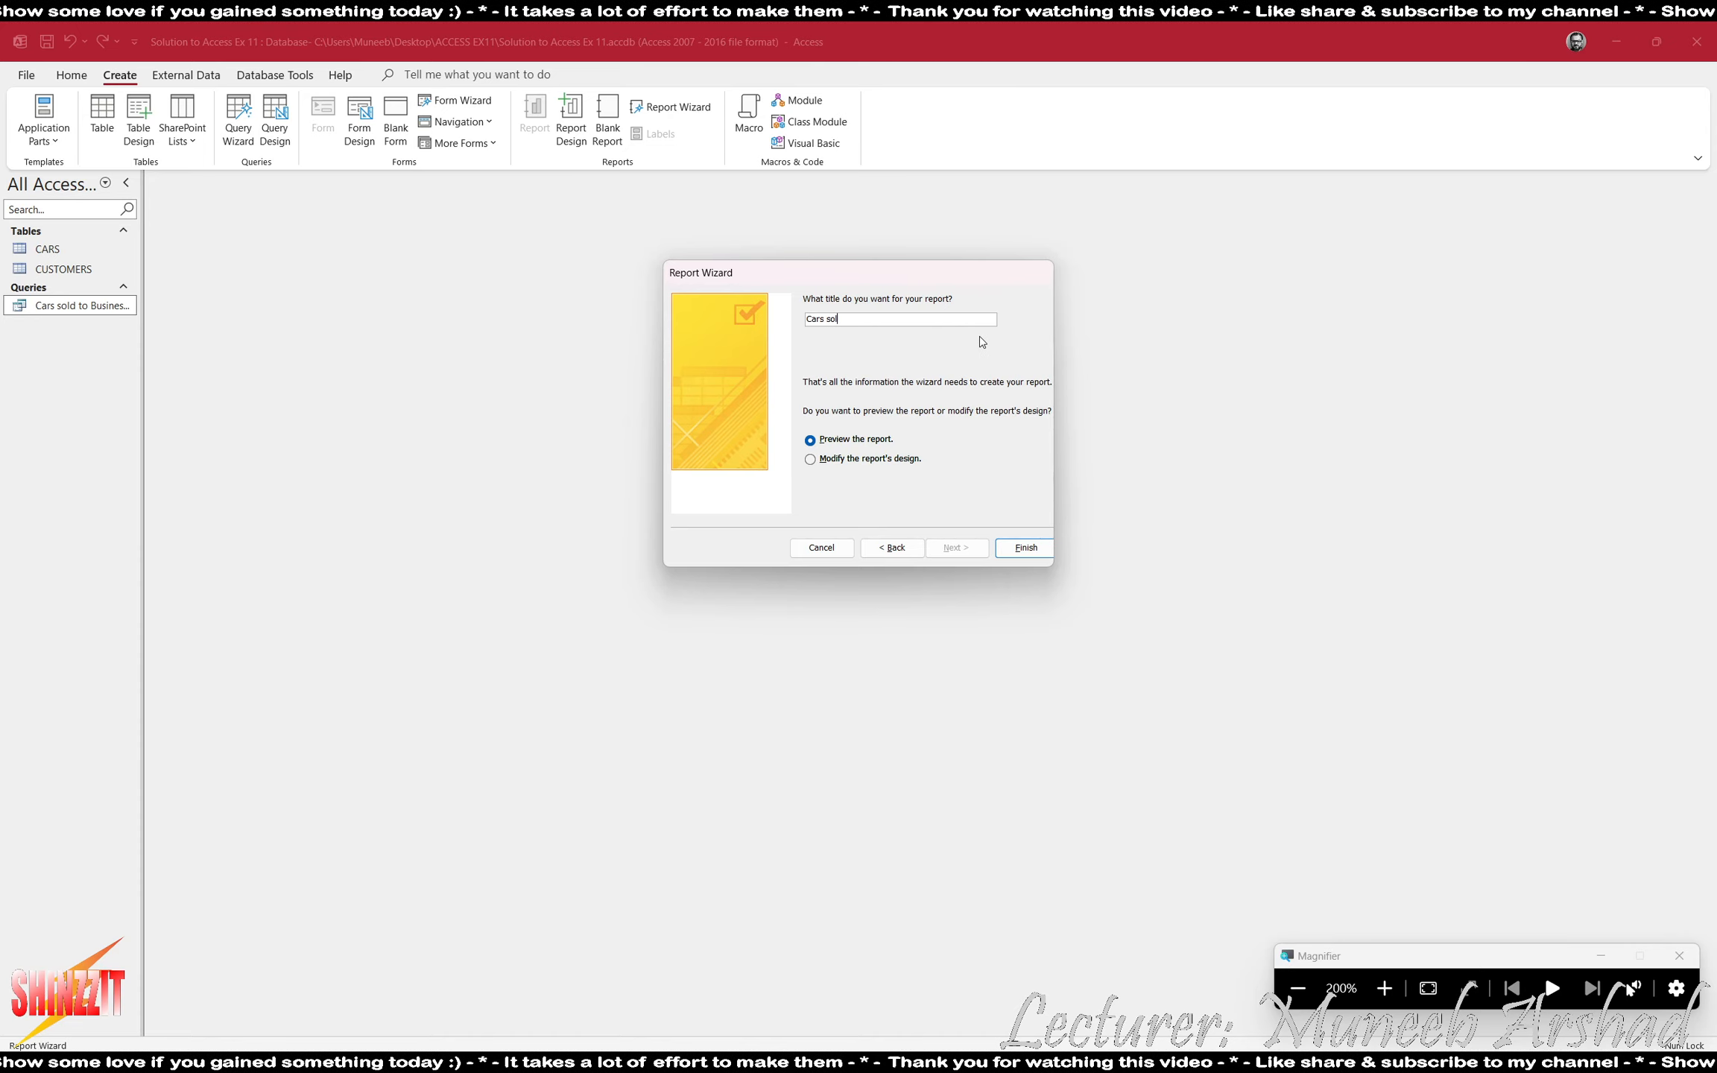
type("d to Business Customers")
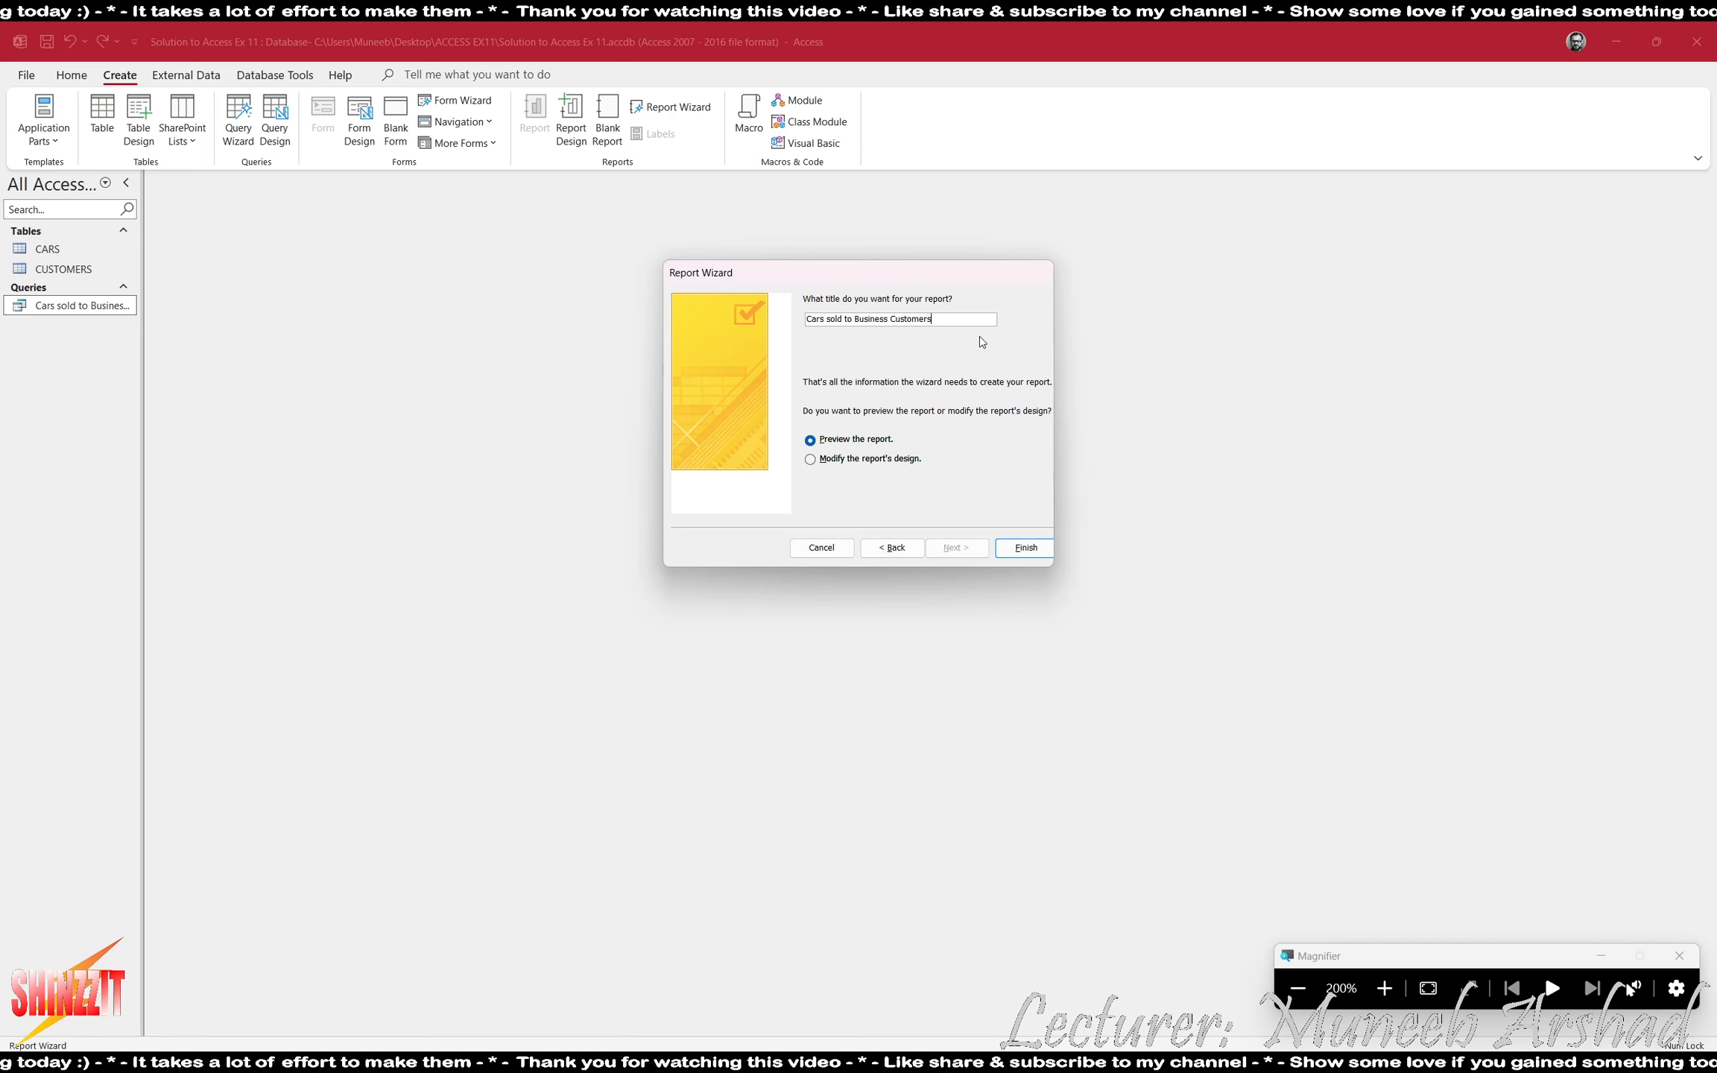
- Finish the report wizard with the report previewed, close the print preview and switch the report to Layout View
key("Return")
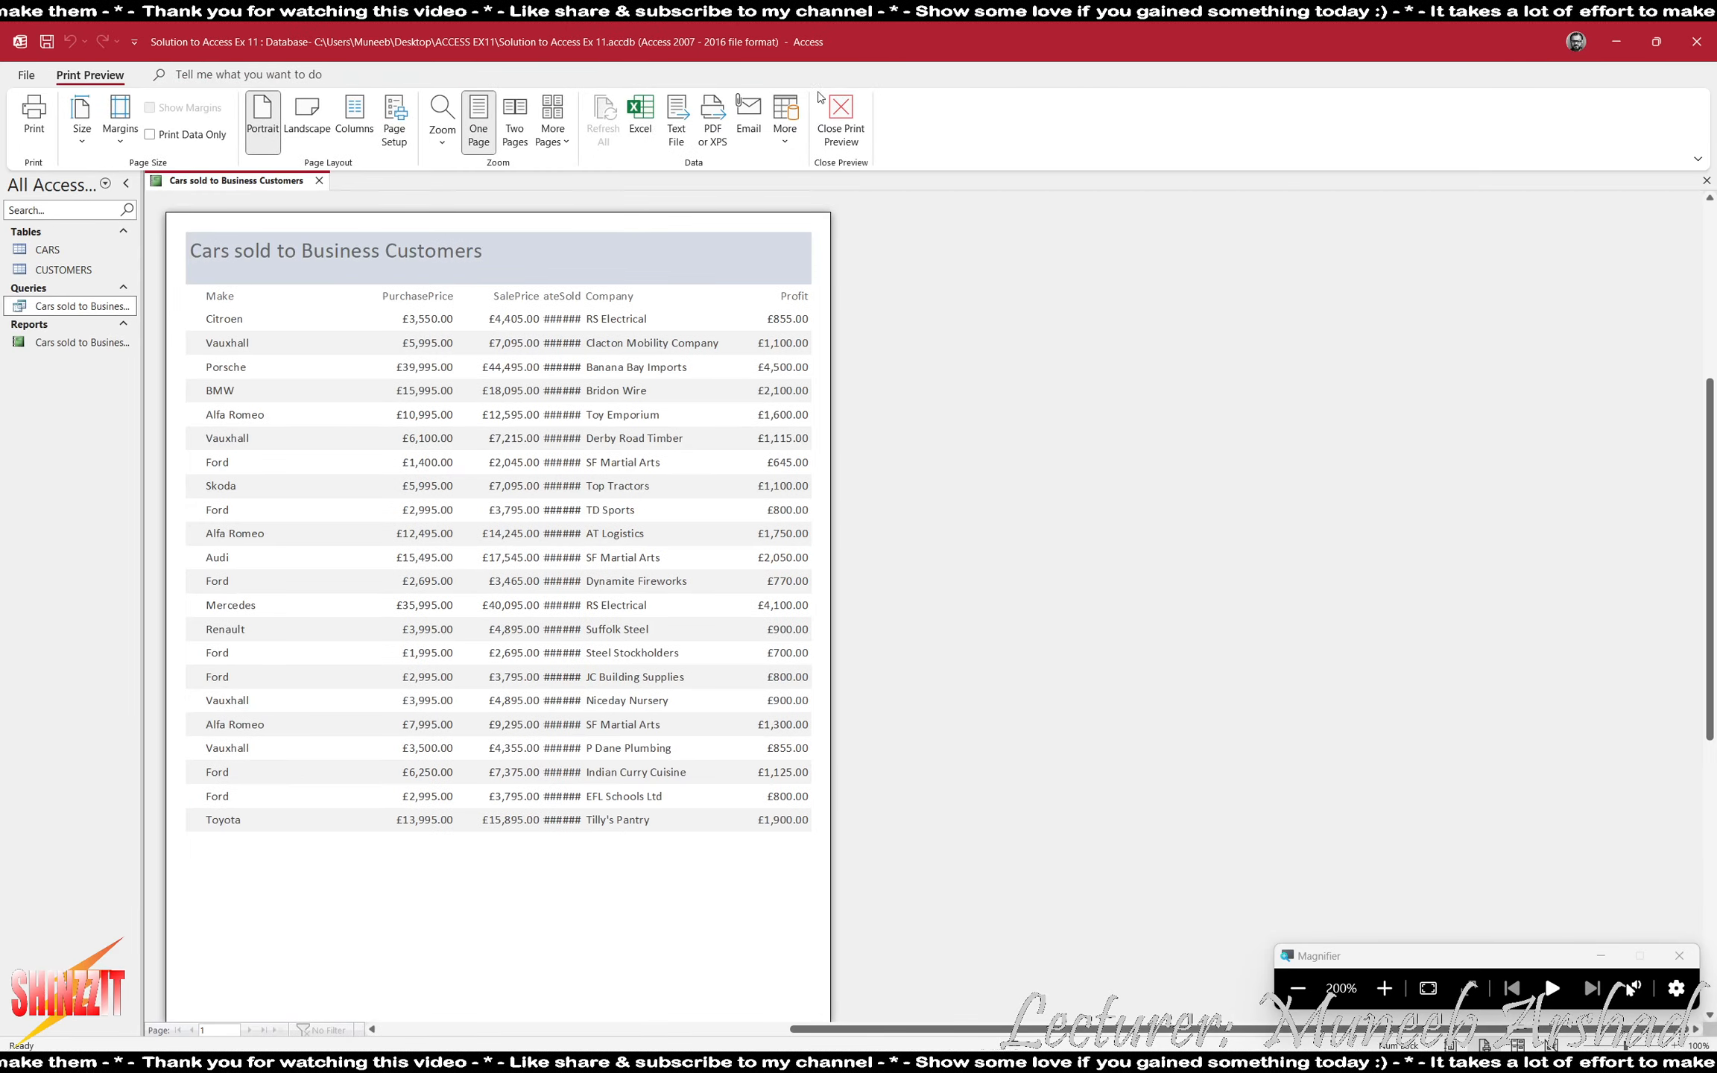
left_click(822, 100)
left_click(41, 140)
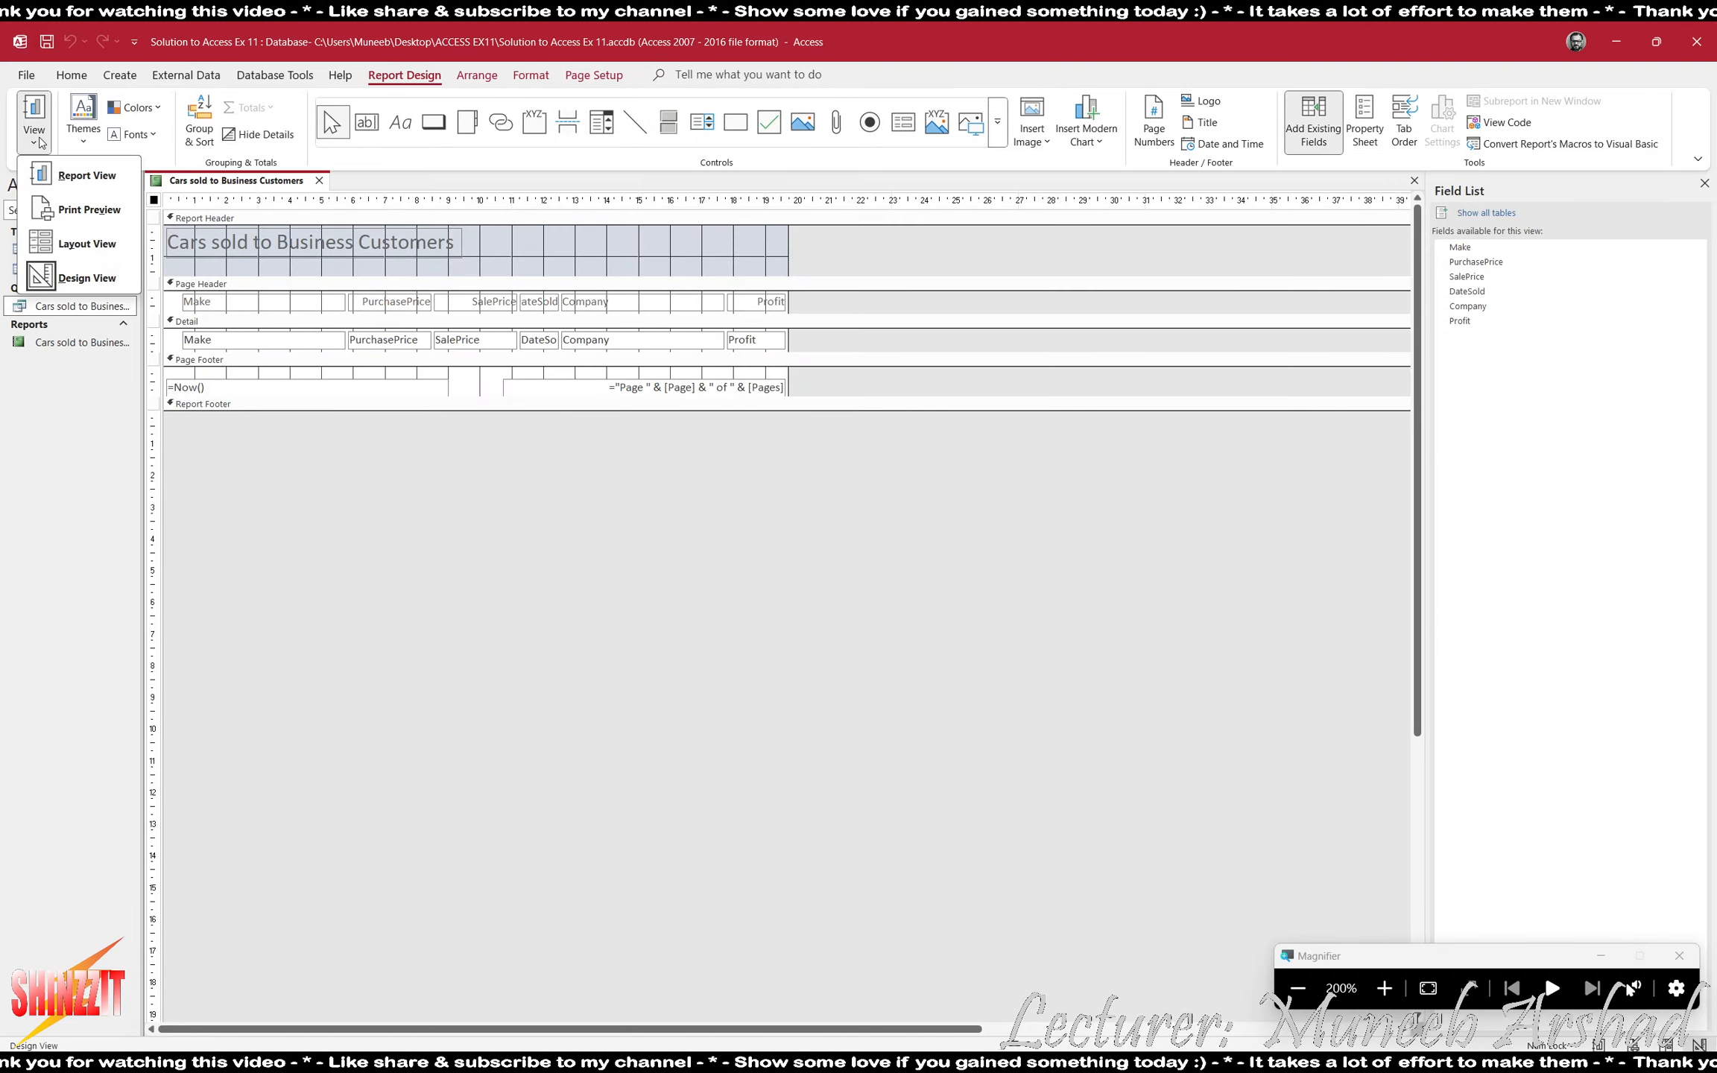
left_click(86, 244)
- Narrow the report's Make column, heading and values together, to just fit the longest make
left_click(208, 275)
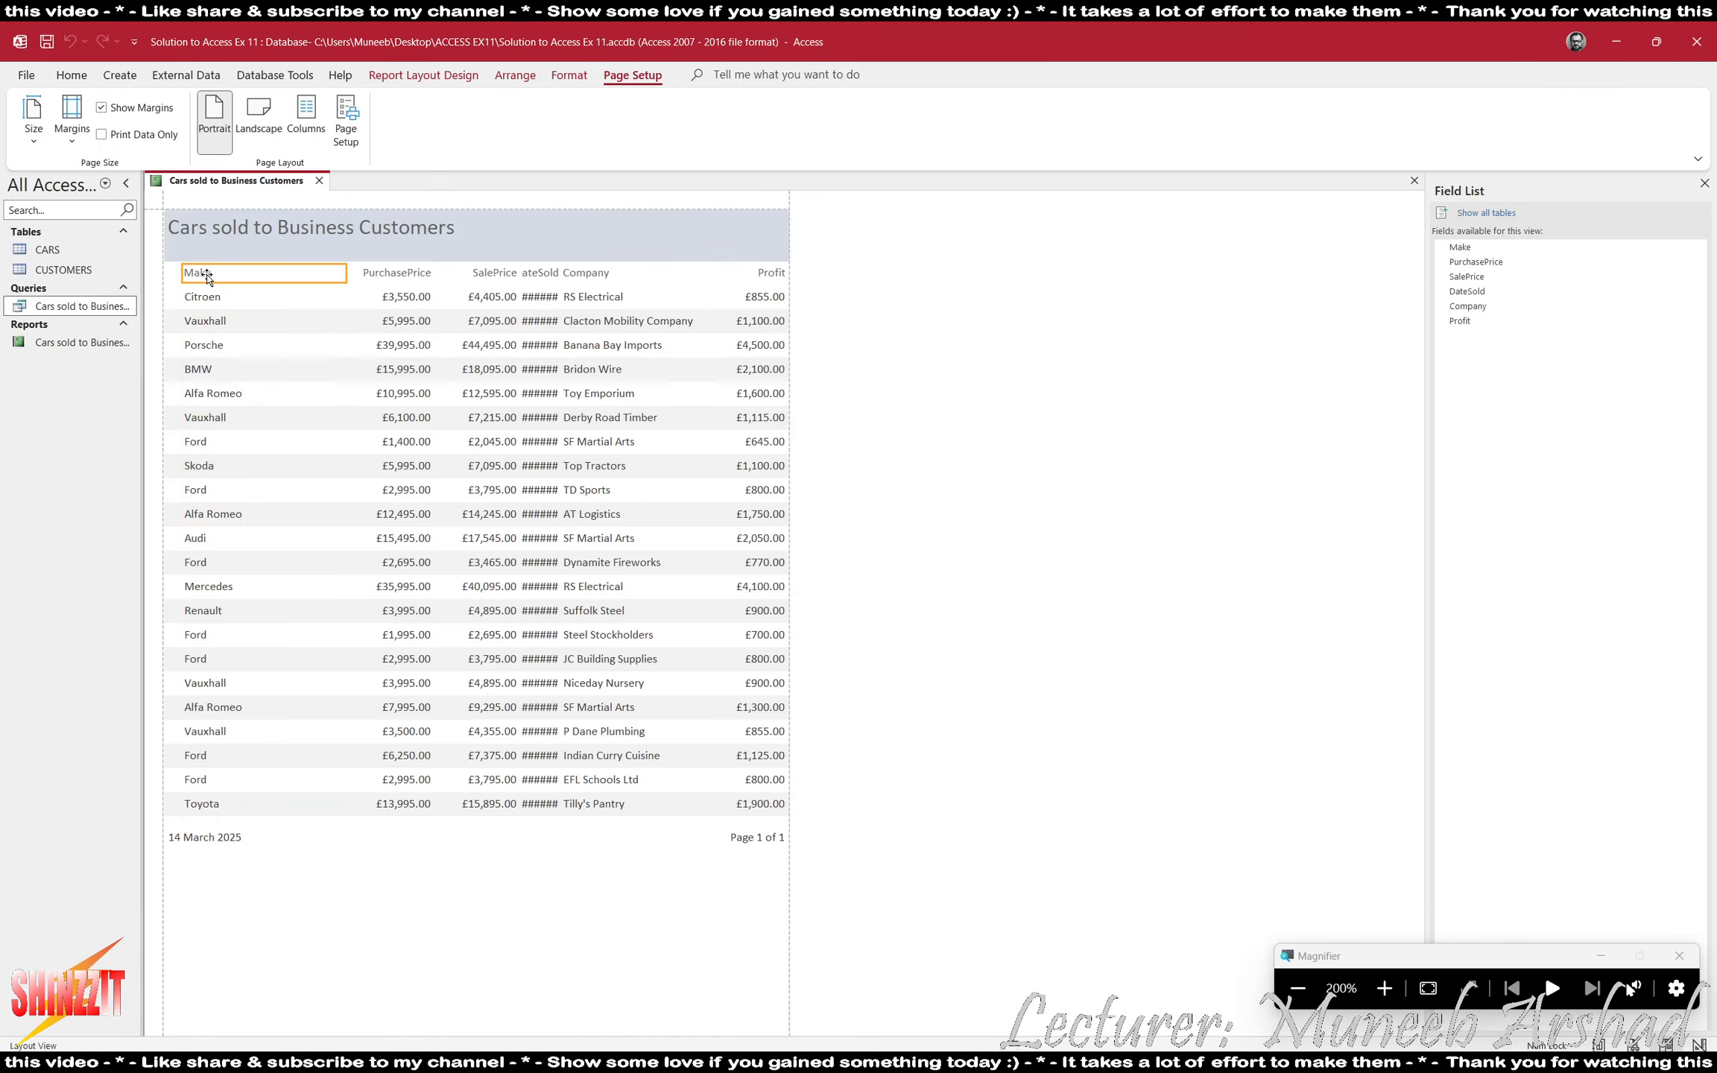
left_click(210, 297, "shift")
left_click_drag(271, 289, 250, 289)
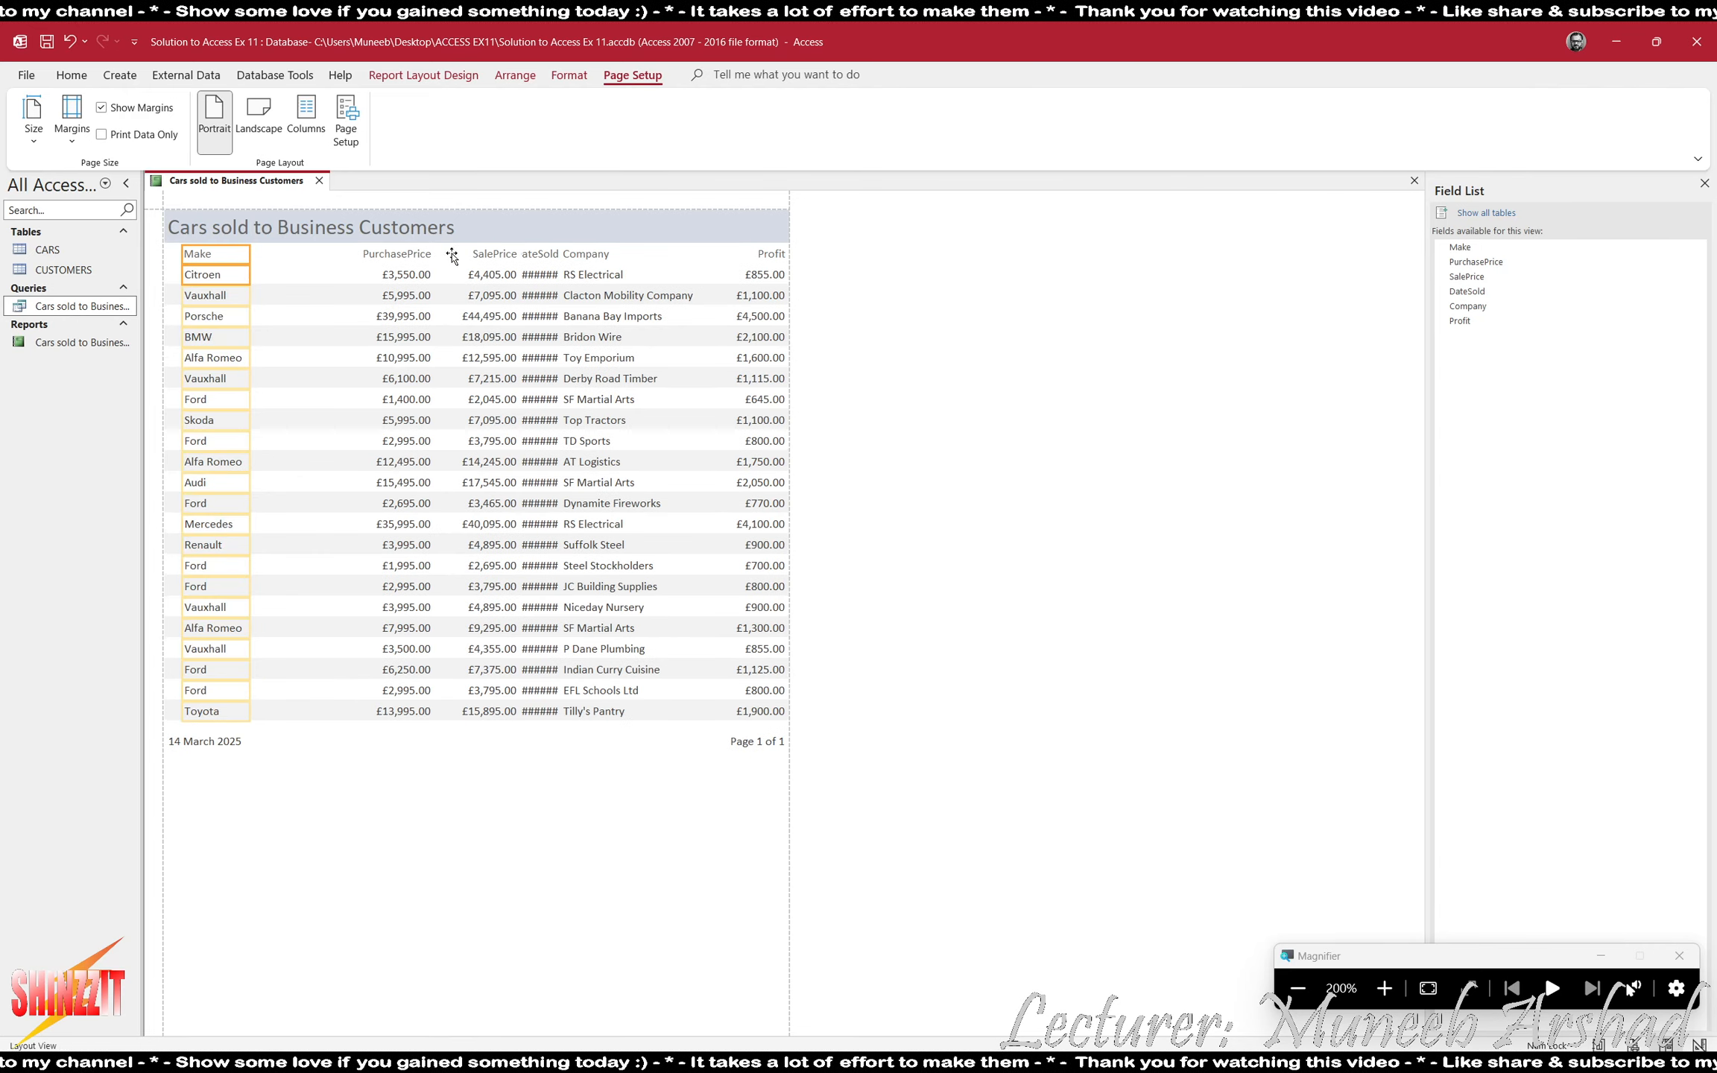
- Move the PurchasePrice heading and values left, close to the Make column
left_click(399, 275)
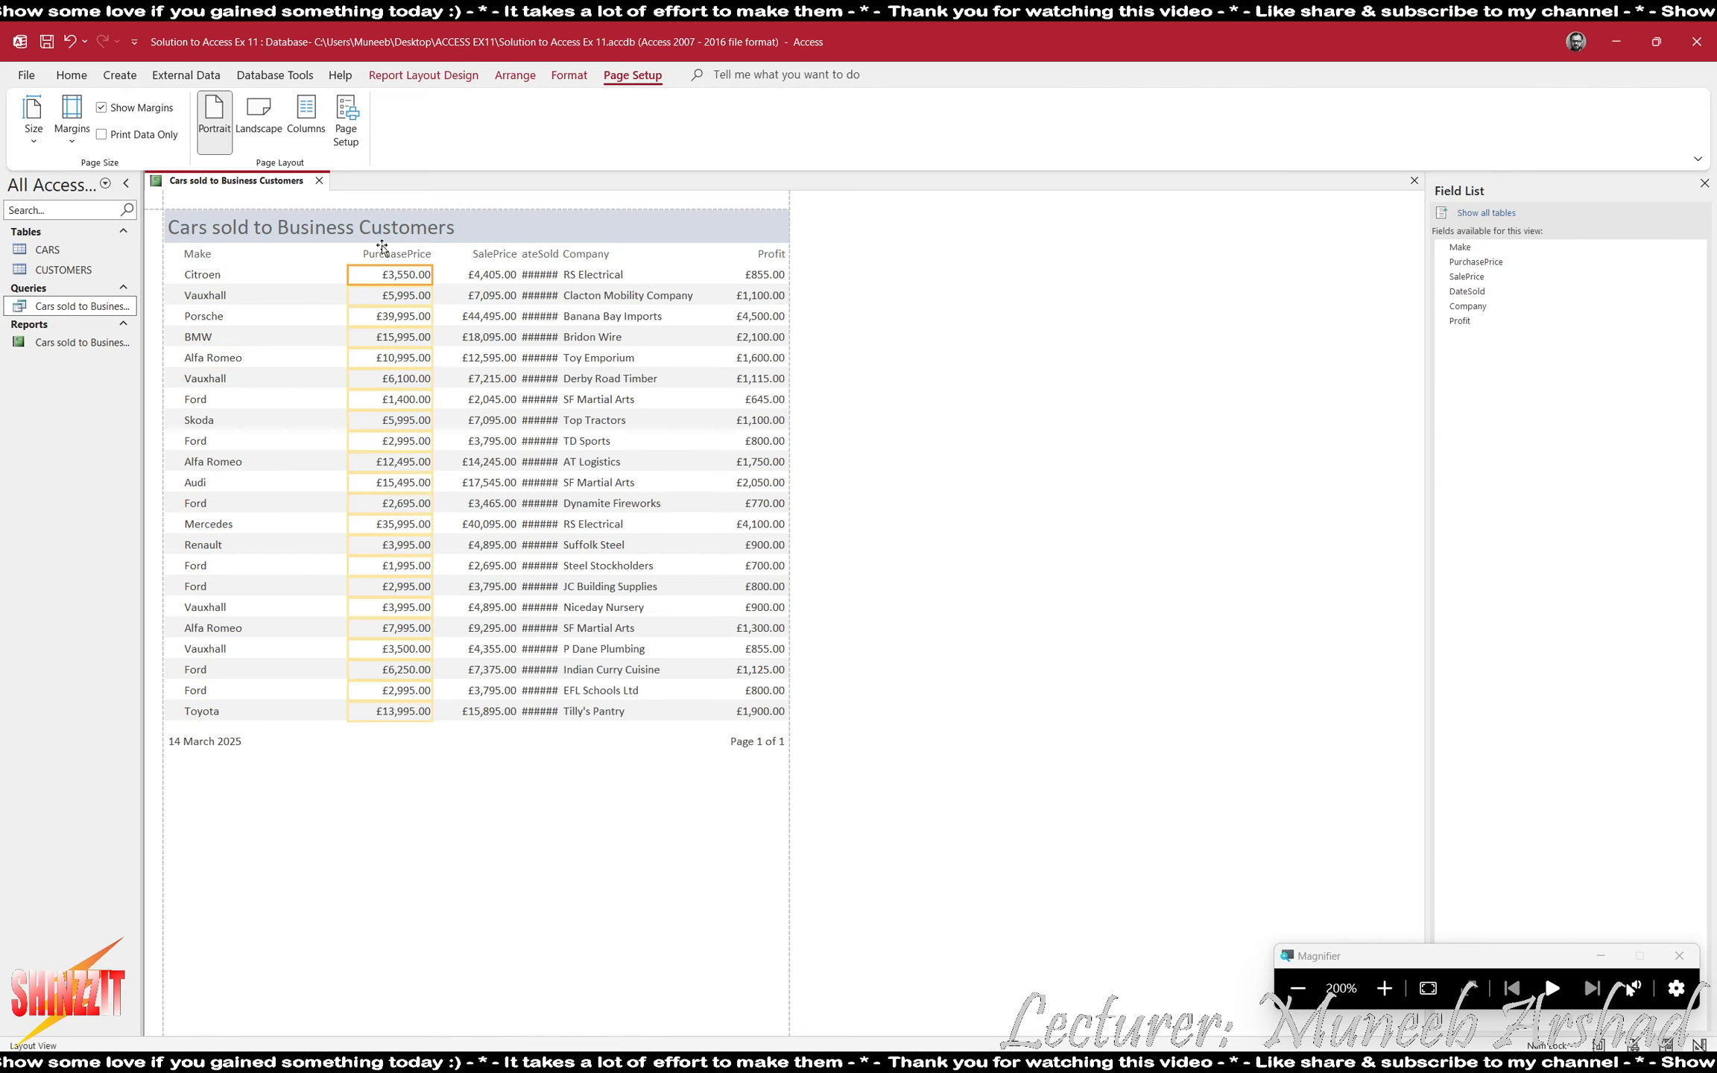
left_click(399, 255, "shift")
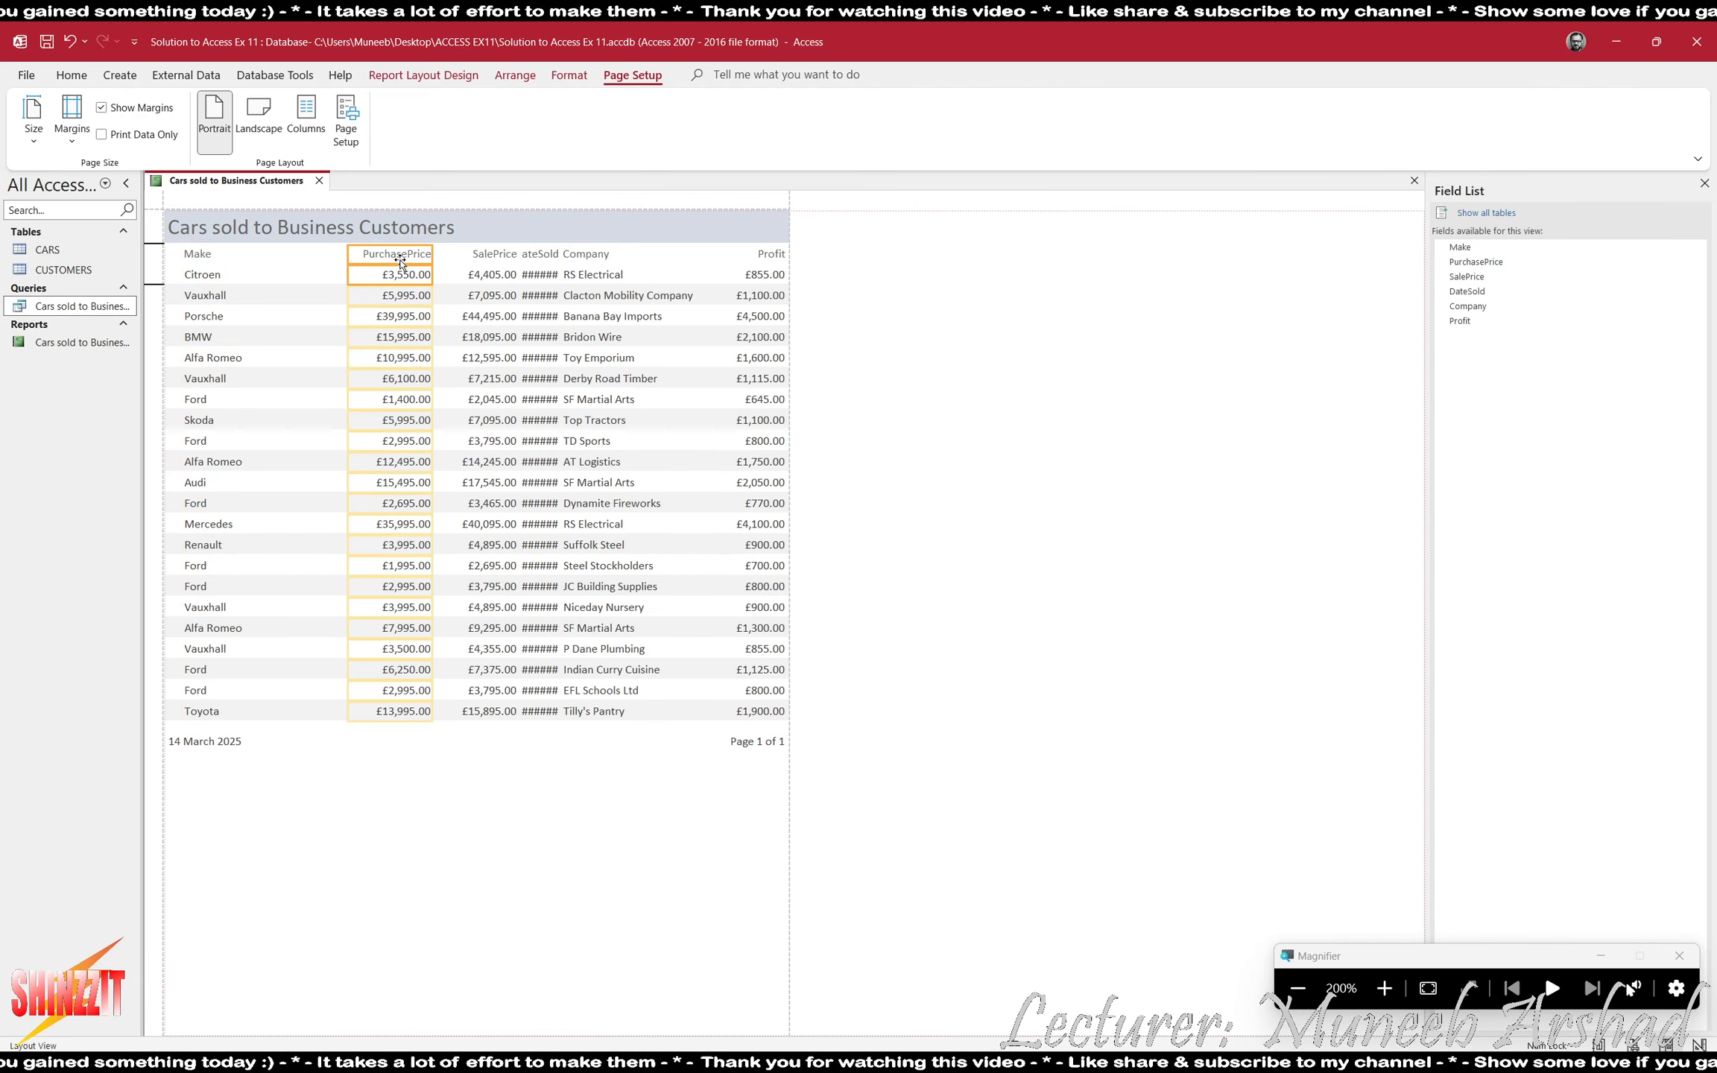
key("Left")
key("Left")
key("Left")
key("Left")
key("Left")
key("Left")
key("Left")
key("Left")
key("Left")
key("Left")
key("Left")
key("Left")
key("Left")
key("Left")
key("Left")
key("Left")
key("Left")
key("Left")
key("Left")
key("Left")
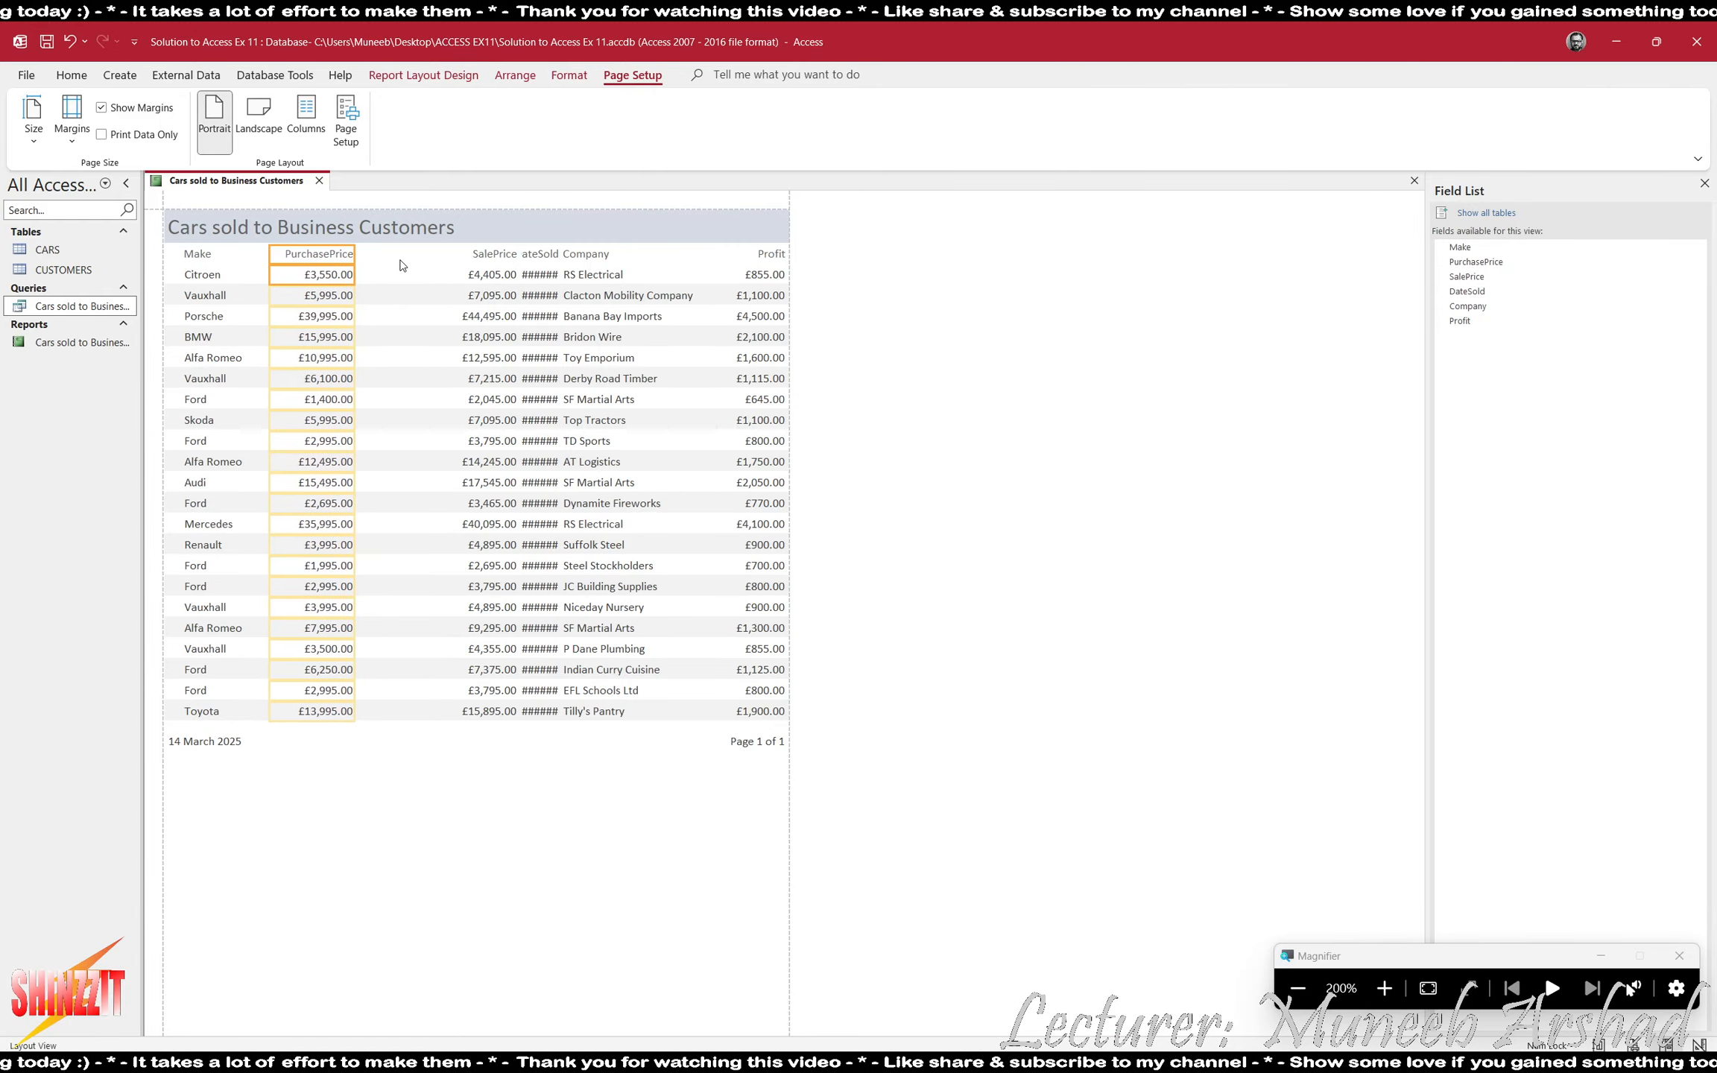
key("Left")
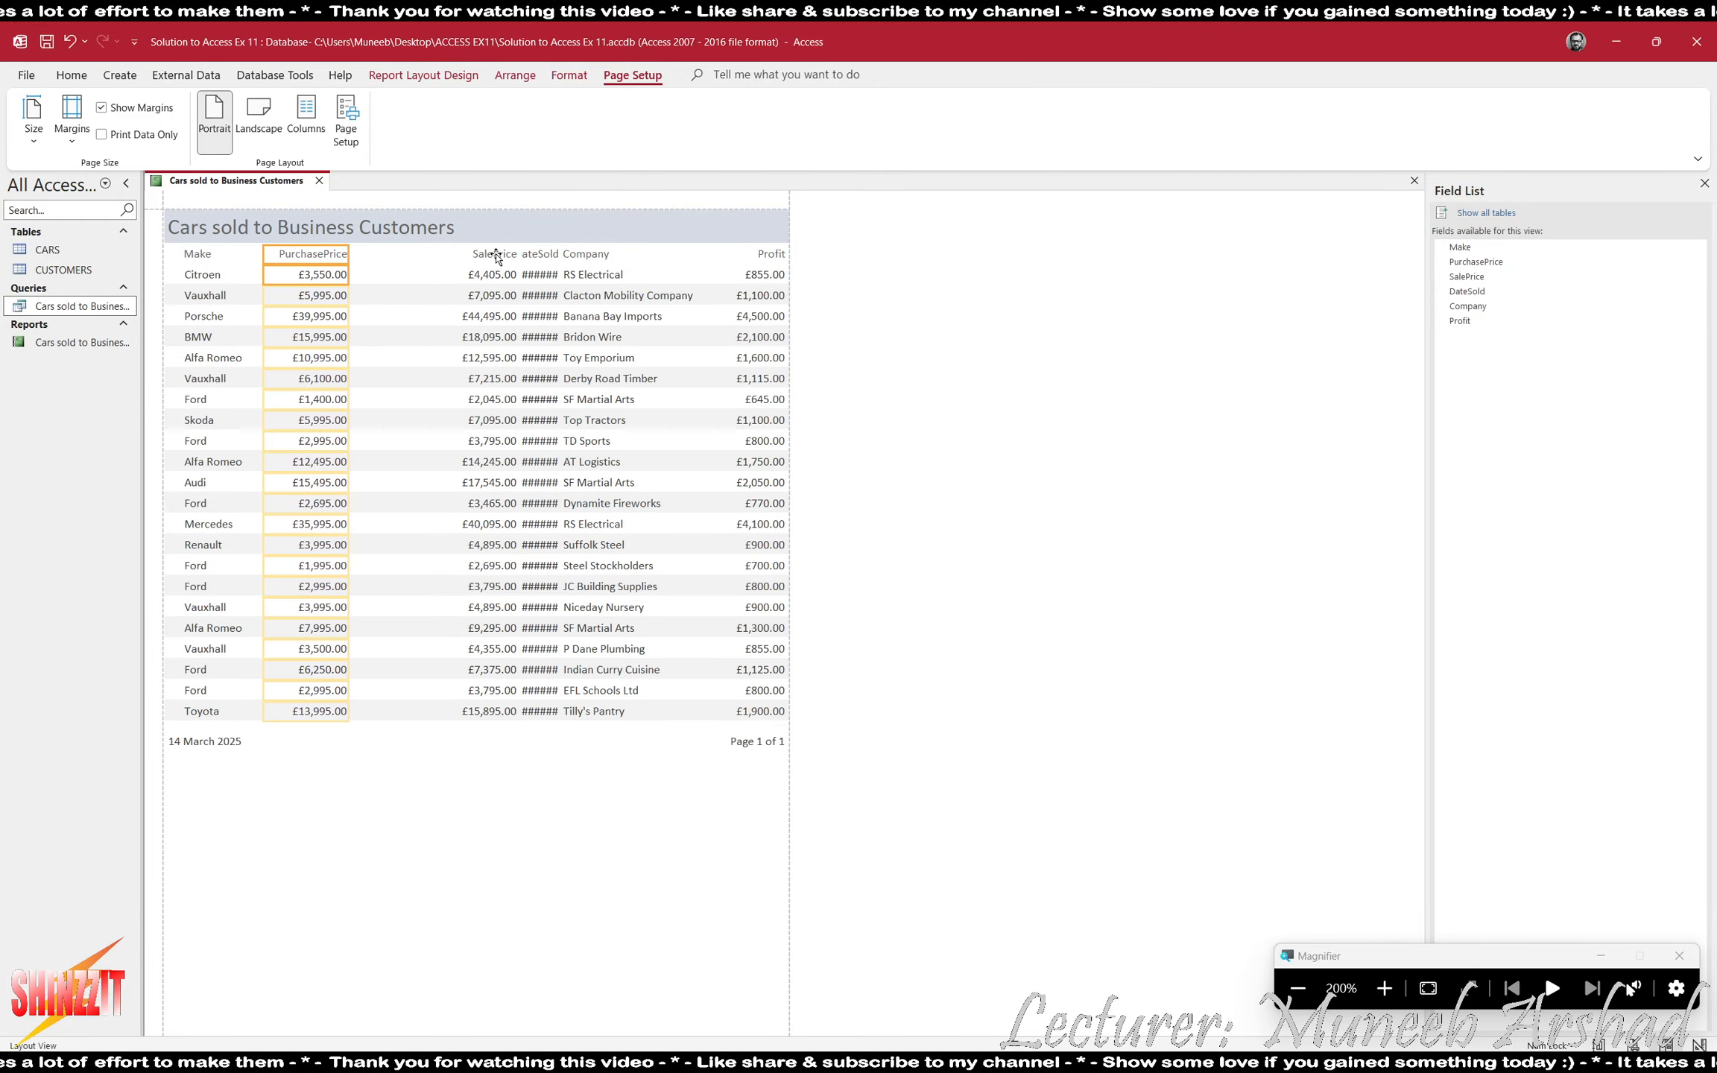
- Move the SalePrice heading and values left together to close the gap beside PurchasePrice
left_click(492, 274)
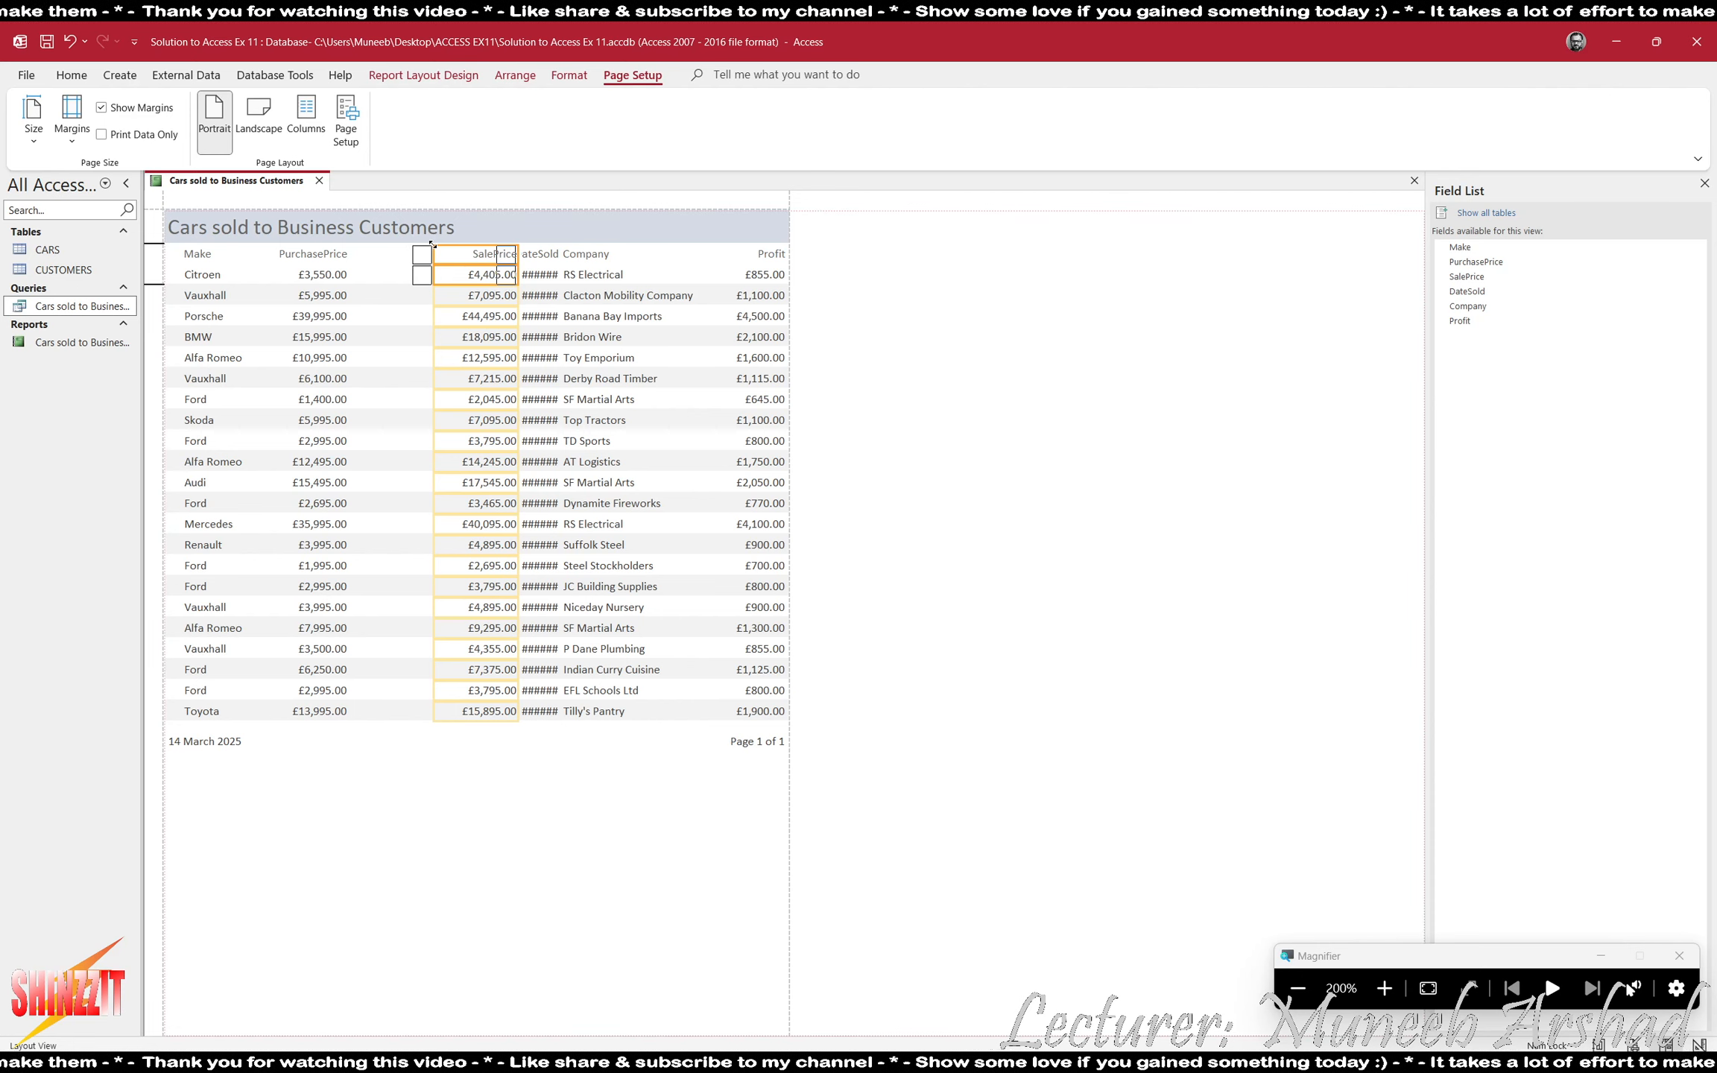
key("Left")
key("Left")
key("Left")
key("Left")
key("Left")
key("Left")
key("Left")
key("Left")
key("Left")
key("Left")
- Widen the DateSold values leftward so the full dates fit, and adjust the DateSold heading to match
left_click(542, 254)
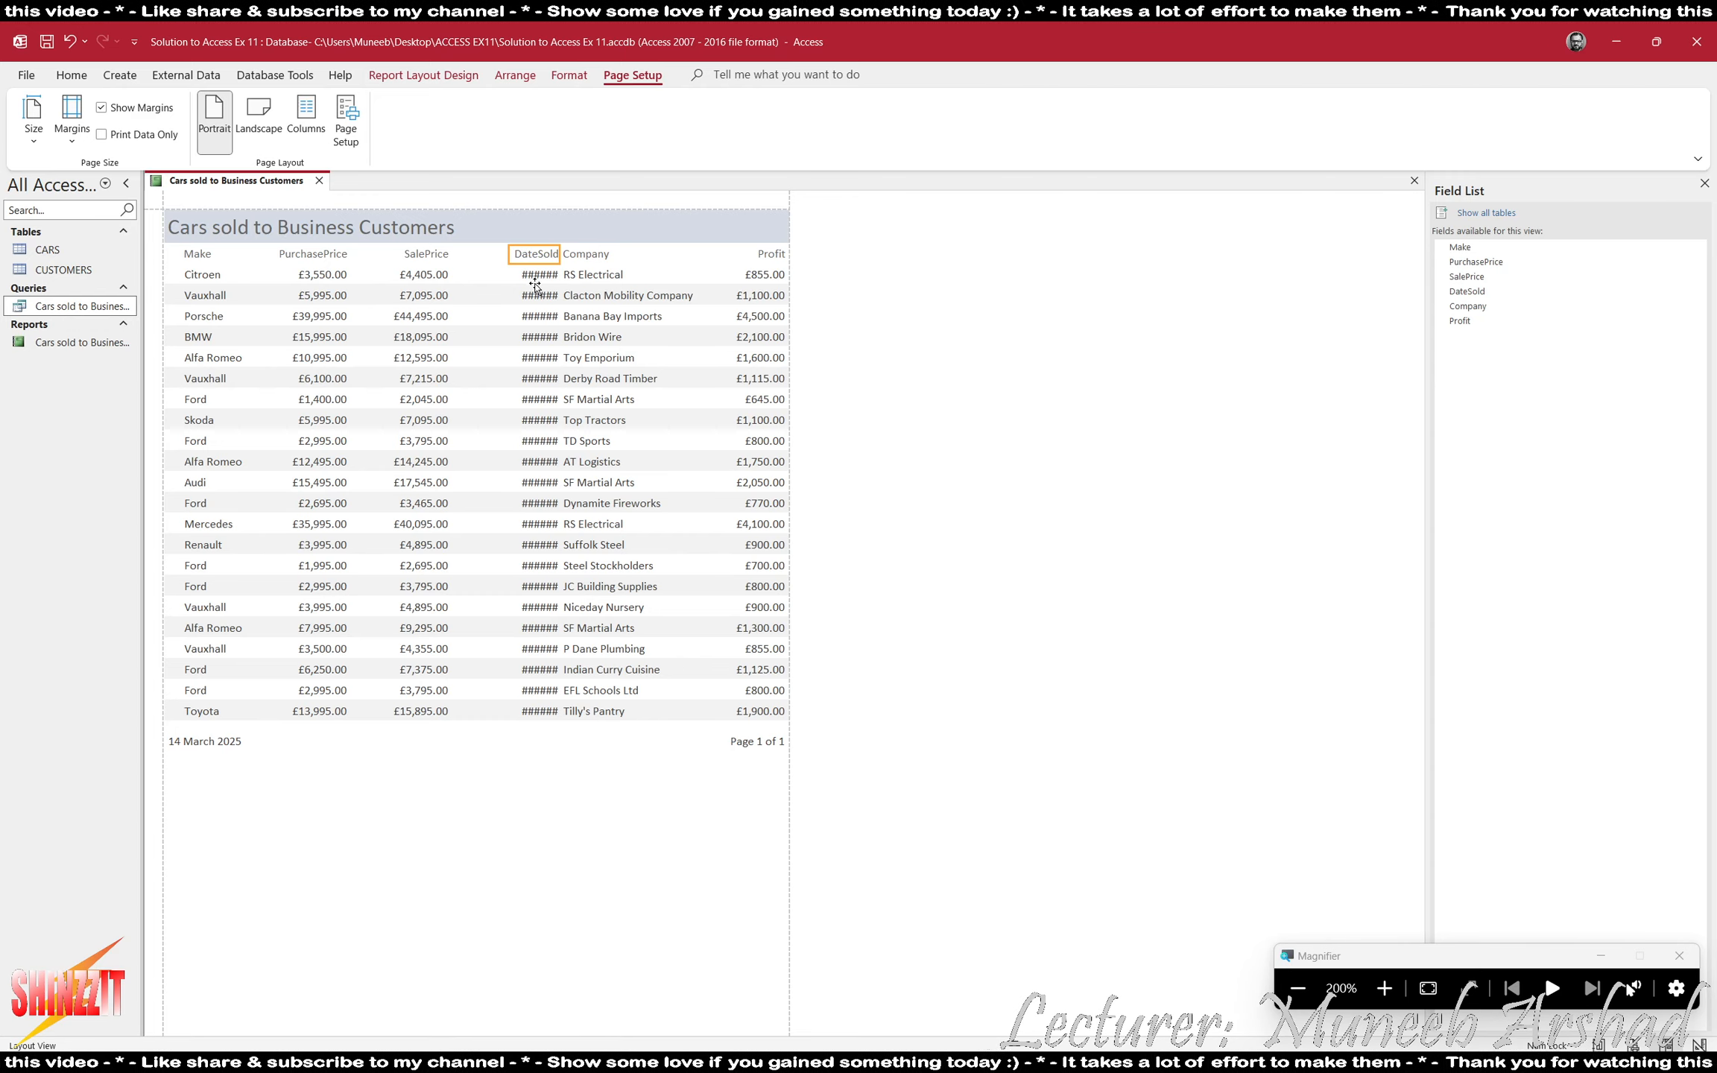
left_click(531, 274)
mouse_move(520, 275)
left_mouse_down()
mouse_move(479, 276)
mouse_move(497, 276)
left_mouse_up()
left_click(530, 254)
key("Left")
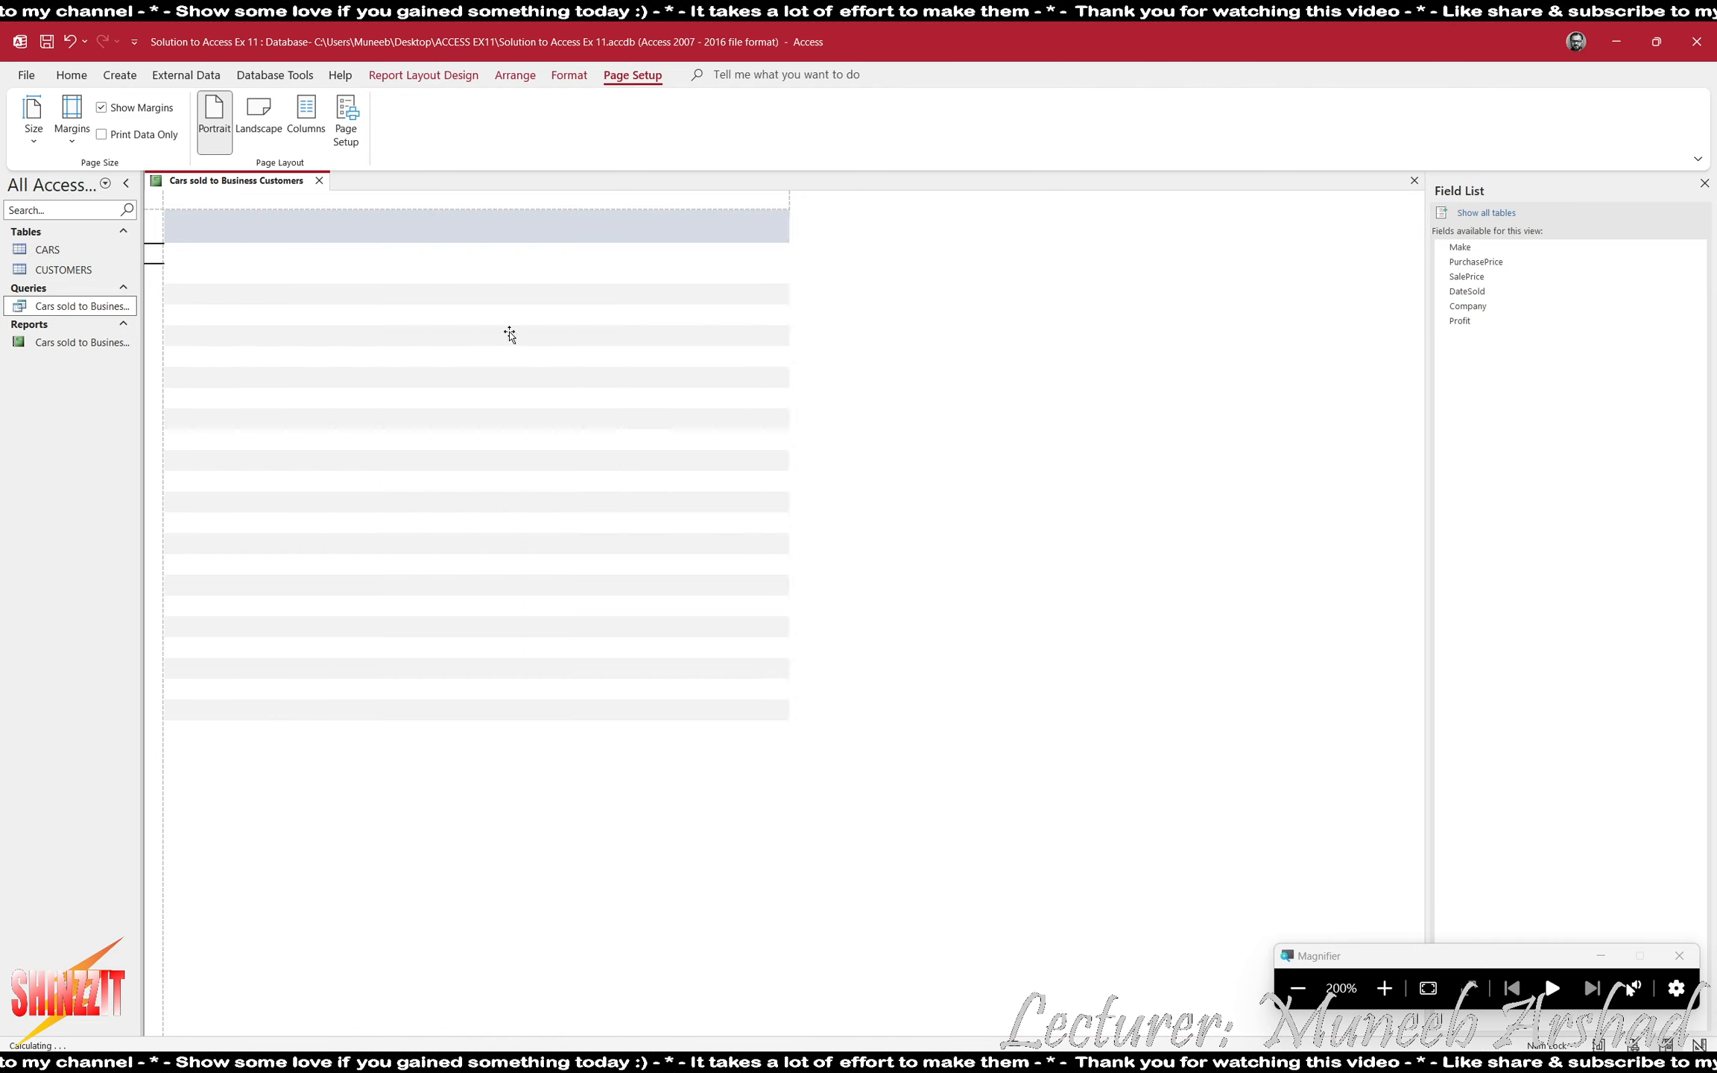
- Shift the DateSold heading and values left together to leave a gap before the Company column
left_click(512, 276)
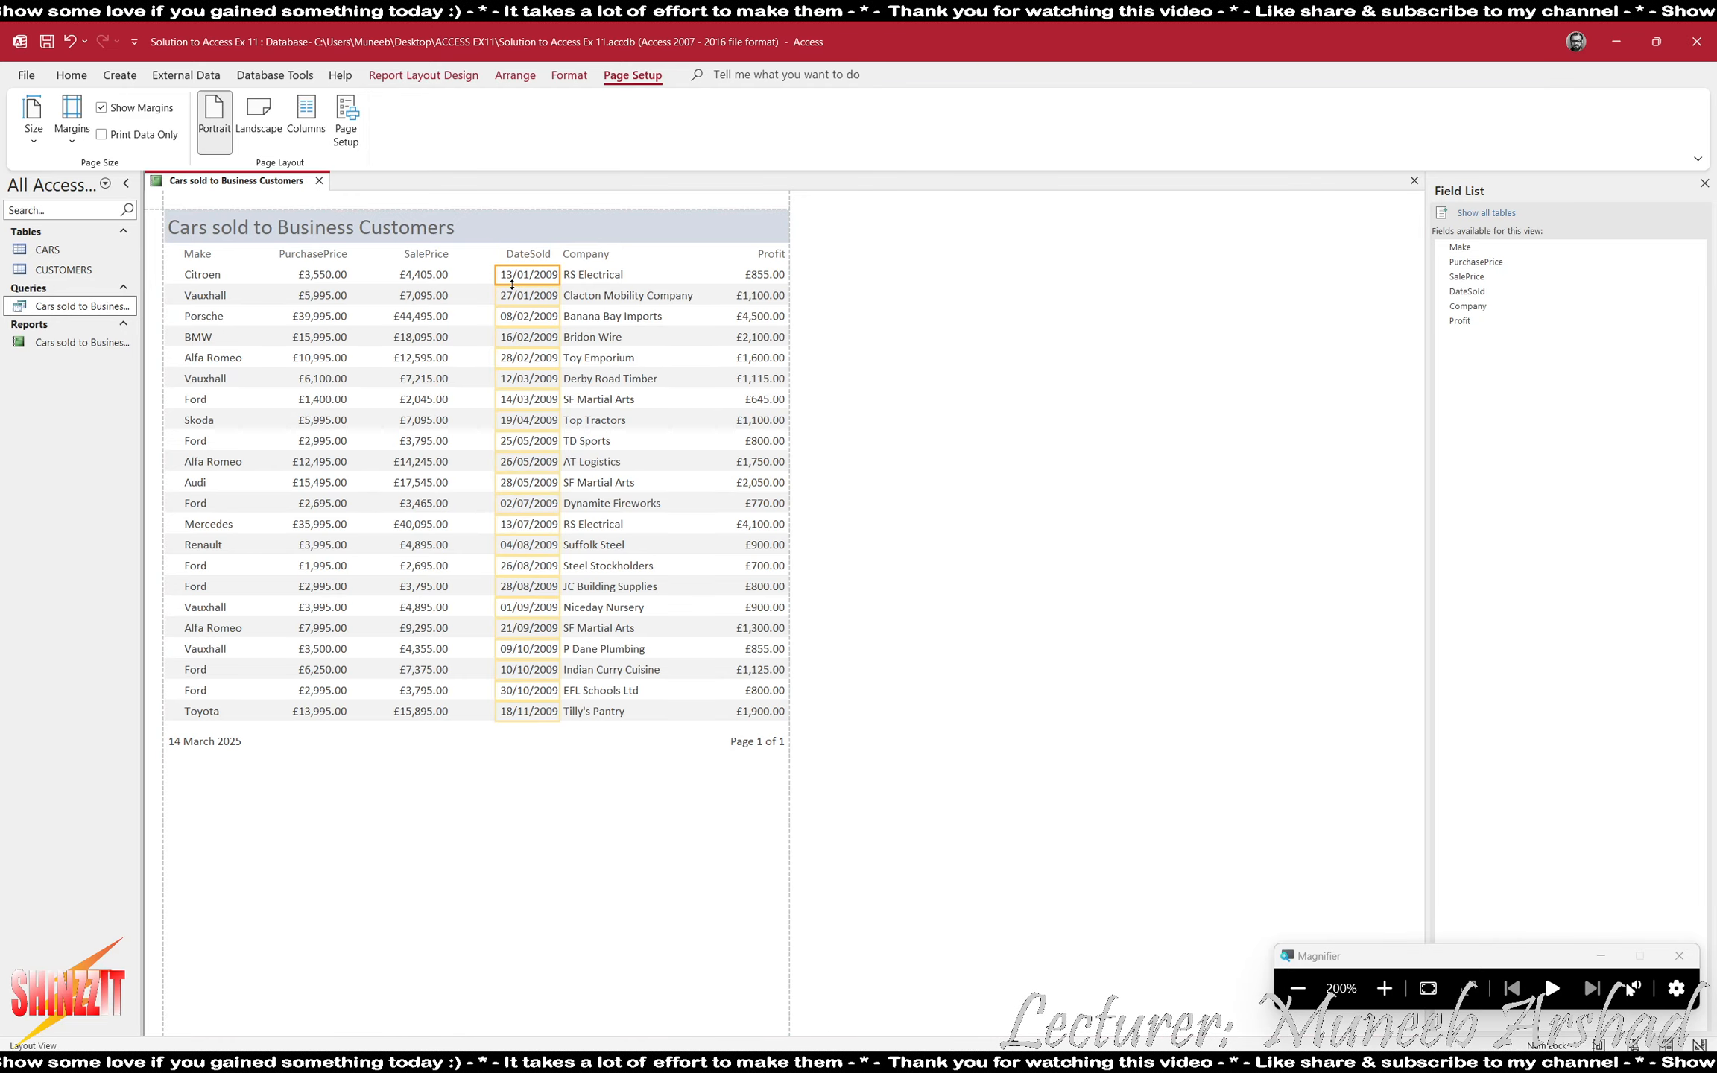
left_click(544, 251, "ctrl")
key("Left")
key("Left")
key("Left")
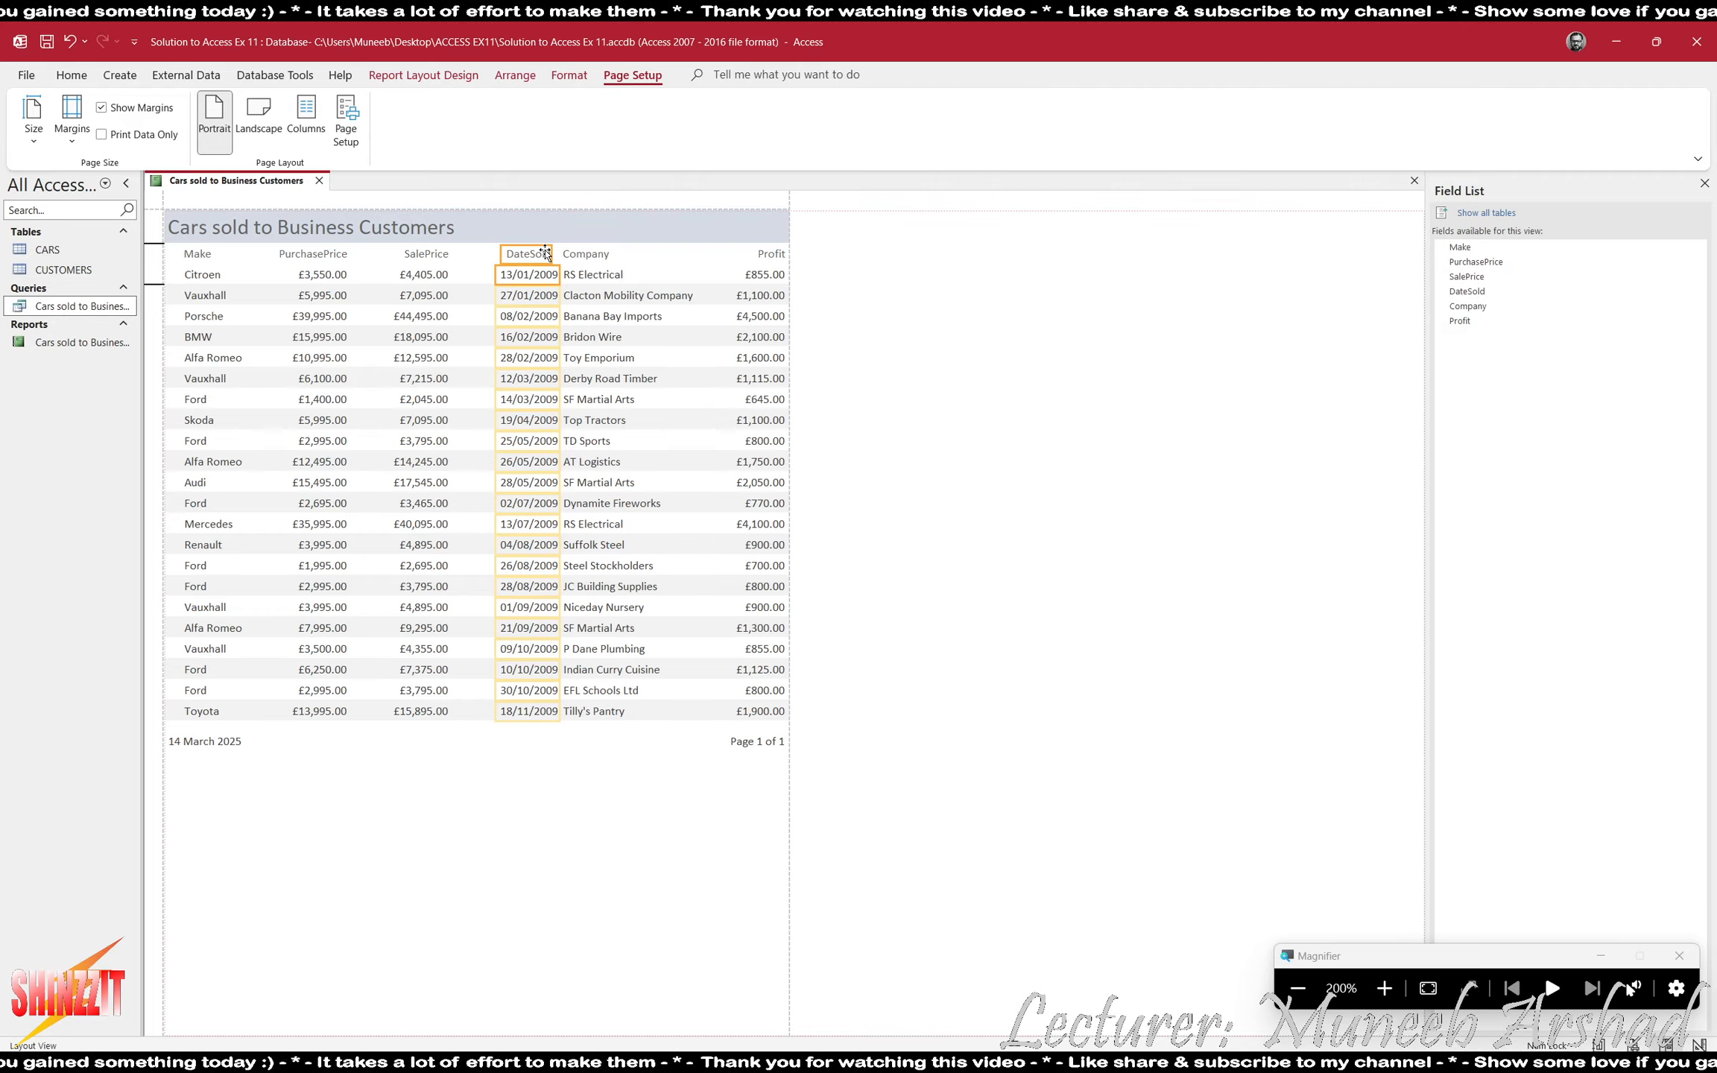
- Narrow the Company column, heading and values together, to just fit the longest company name
left_click(608, 257)
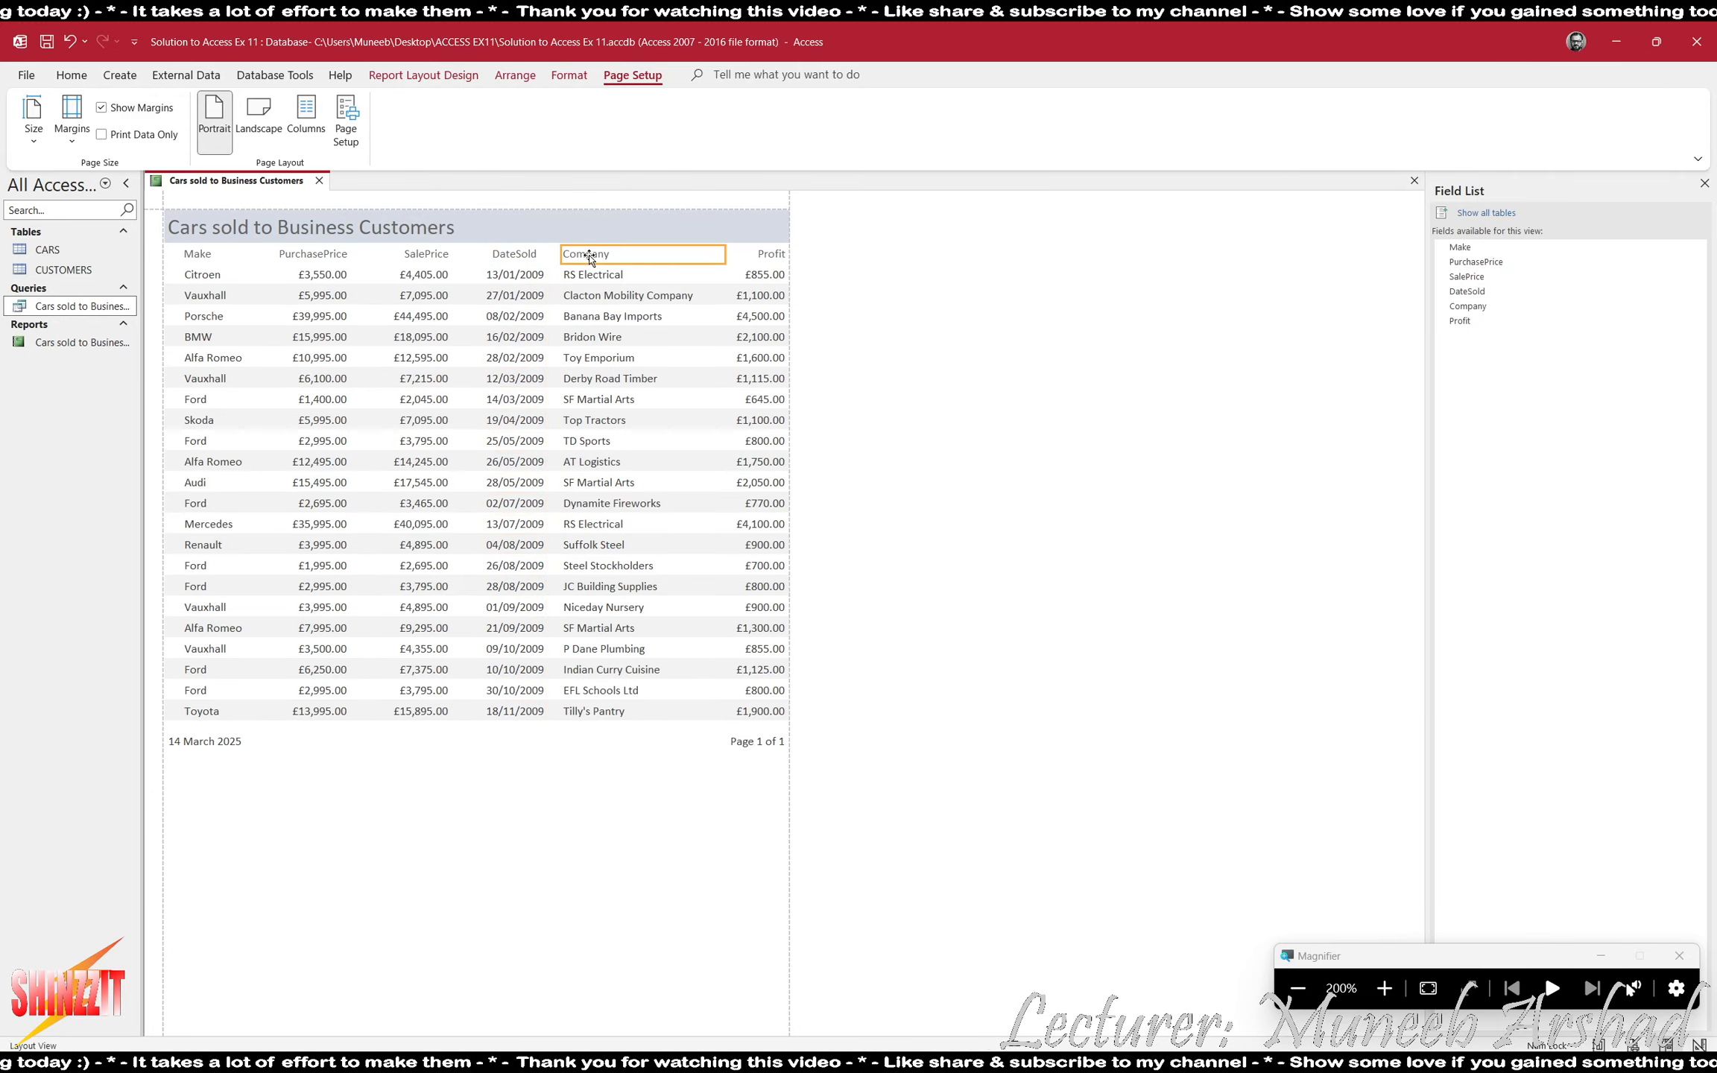
left_click(594, 274, "ctrl")
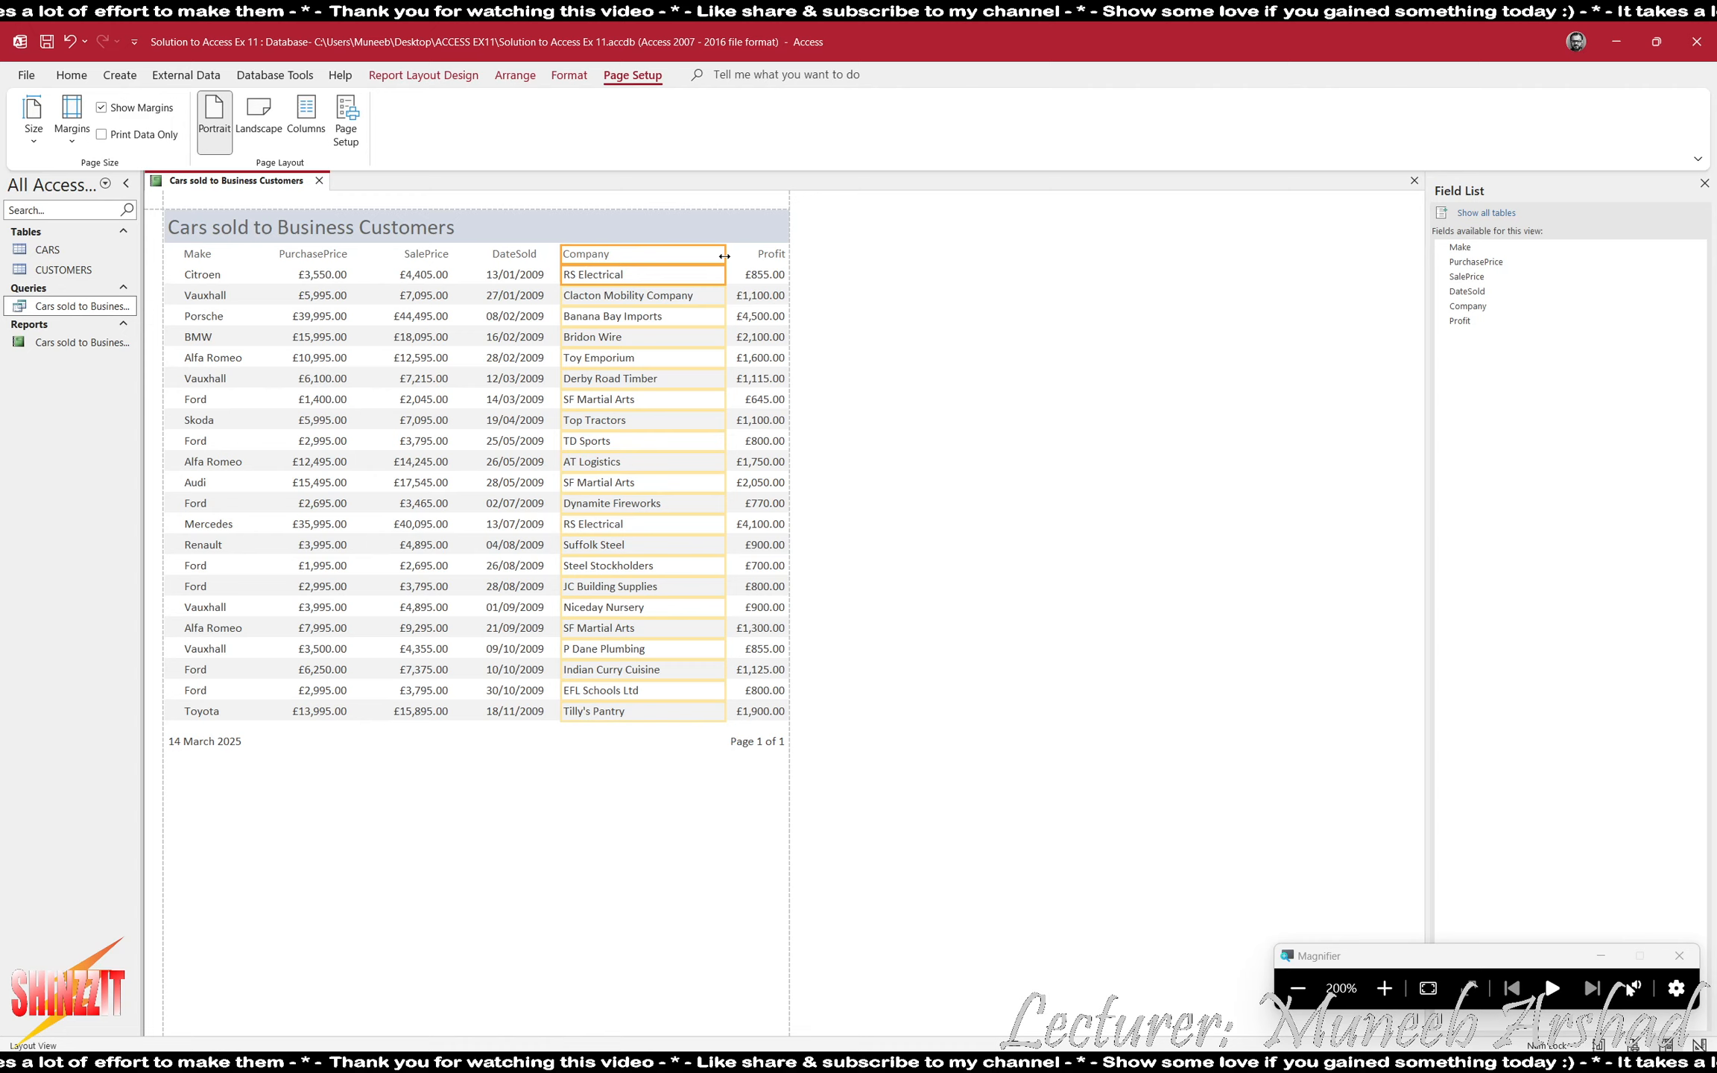
left_click_drag(725, 257, 696, 259)
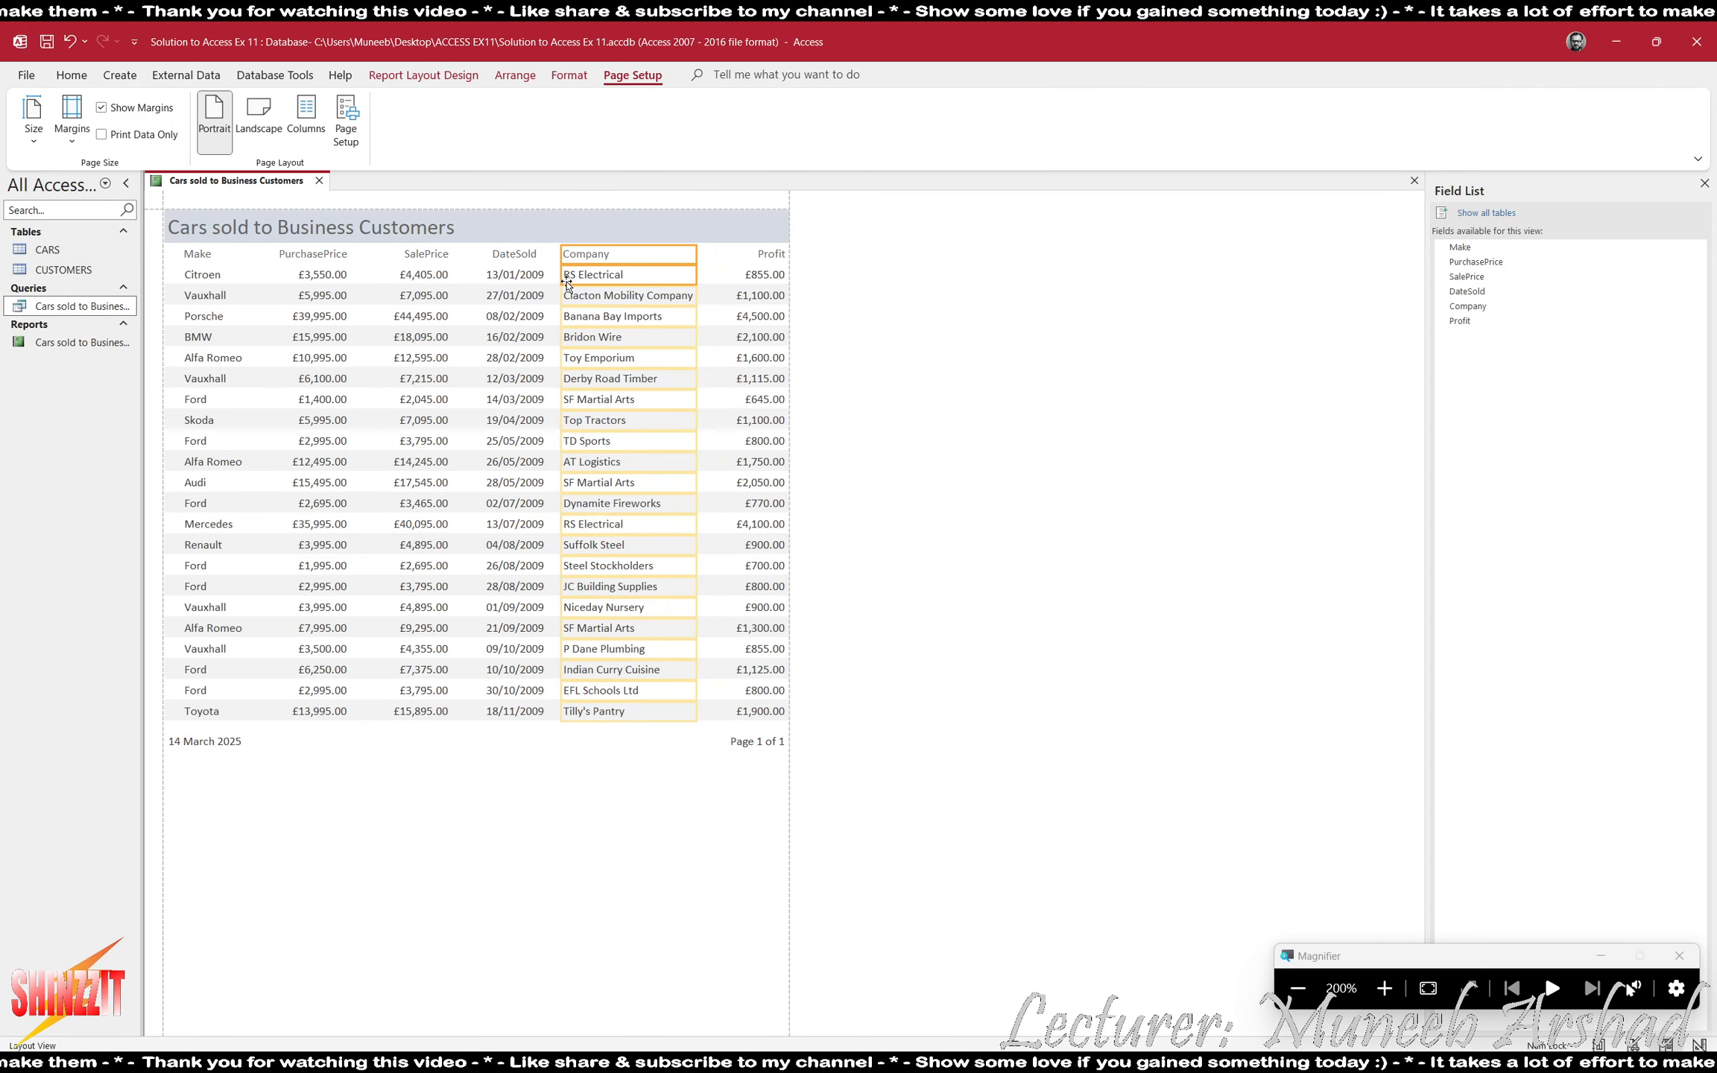
- Move the Profit heading and values slightly left, away from the report's right edge
left_click(764, 255)
left_click(752, 276, "ctrl")
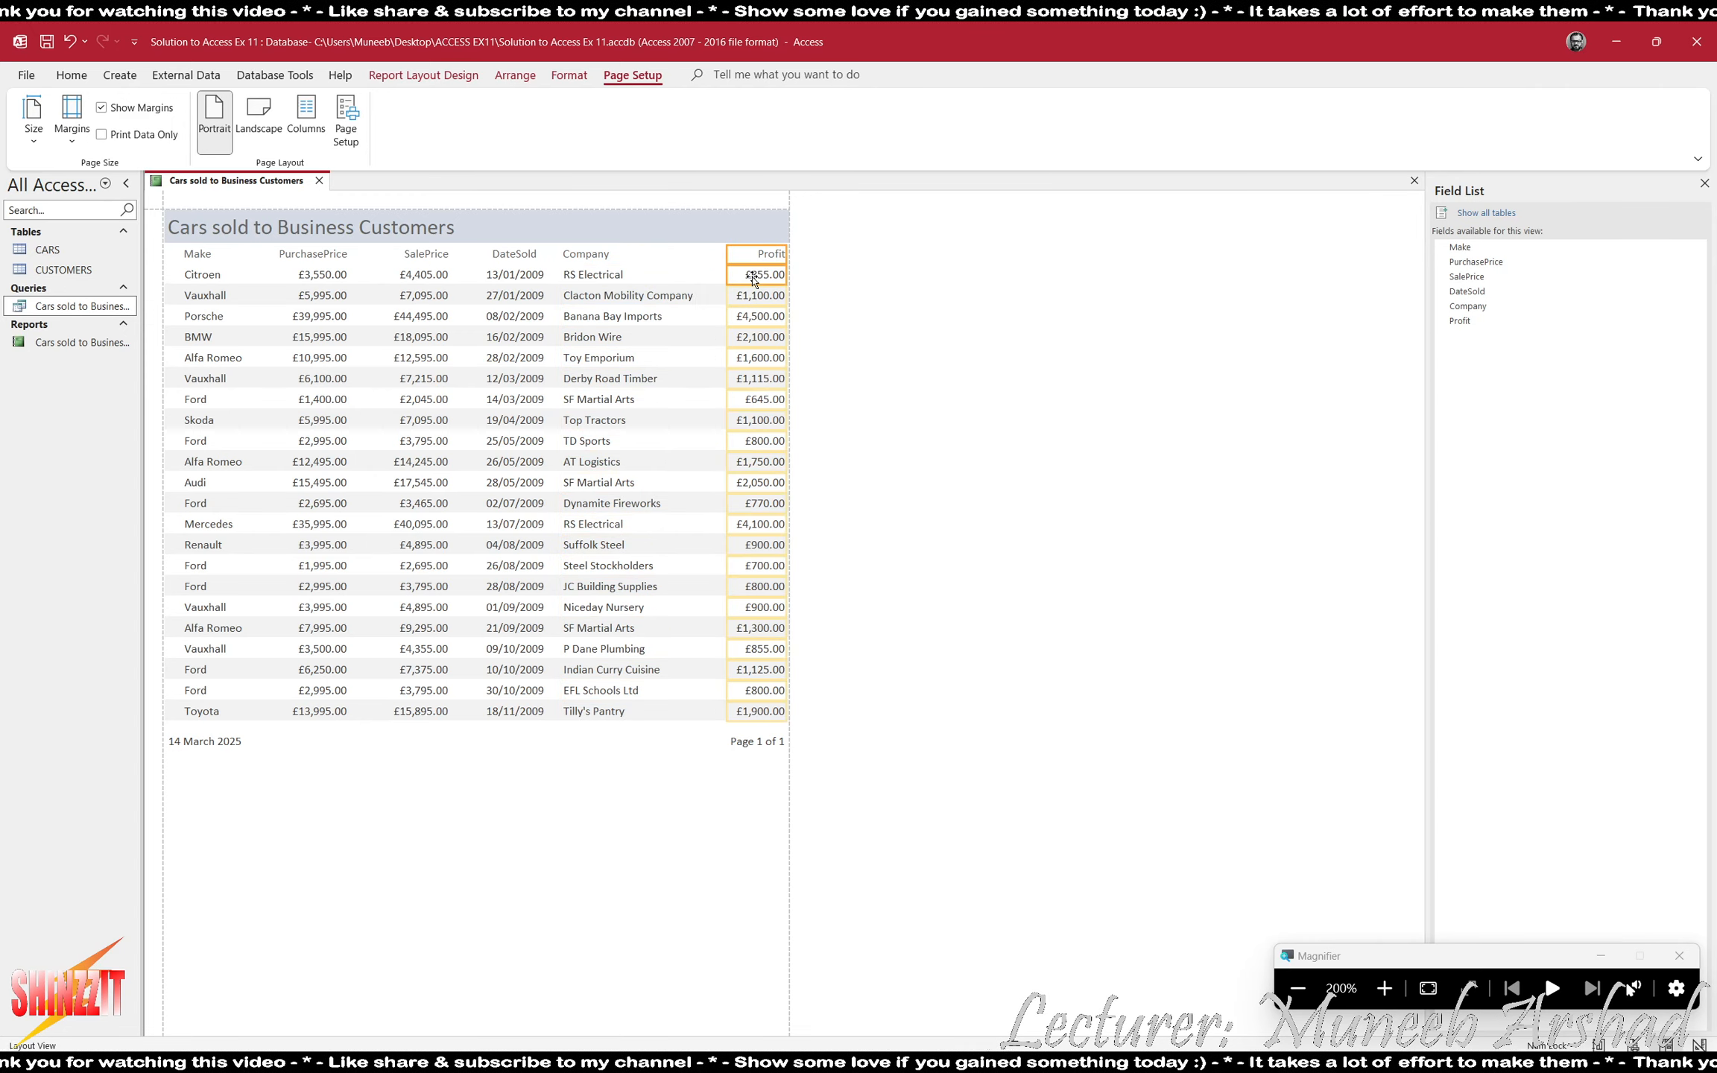
key("Left")
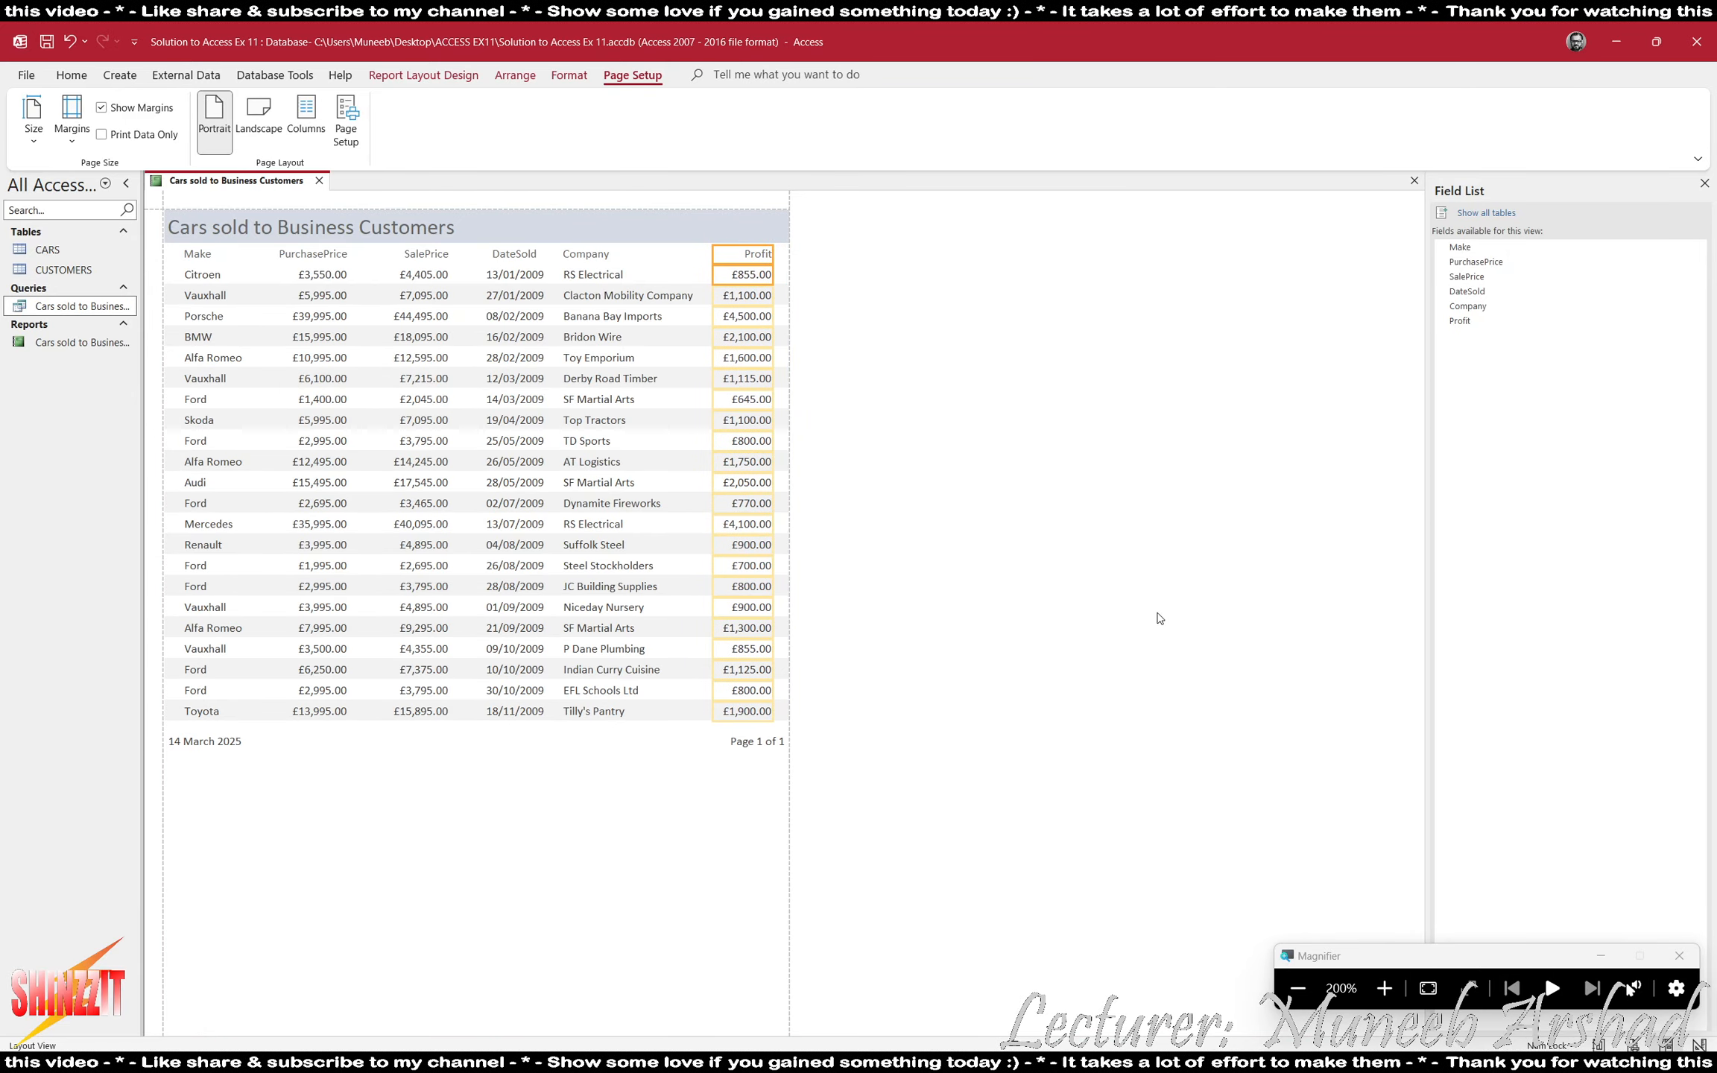
- Switch to ACCESS EX11.pdf to check the remaining report requirements in task 5, and return to the Access report
left_click(1298, 989)
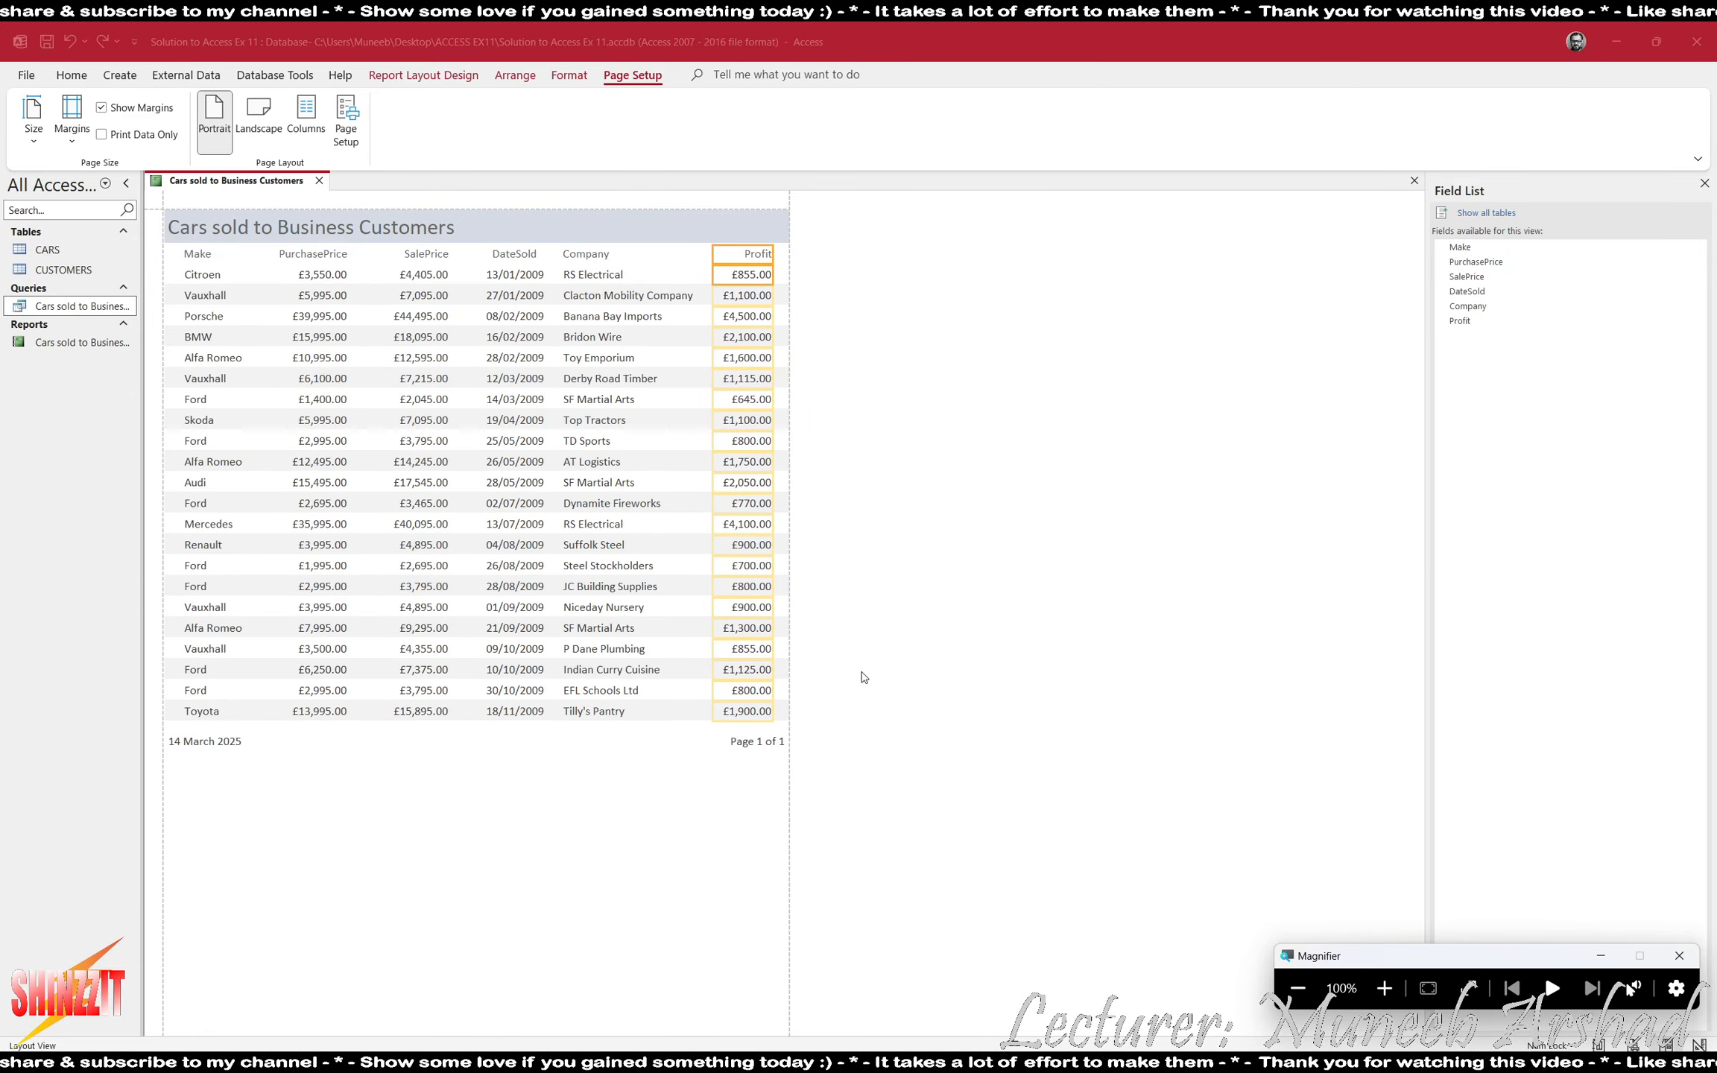
key("alt+Tab")
key("alt+Tab")
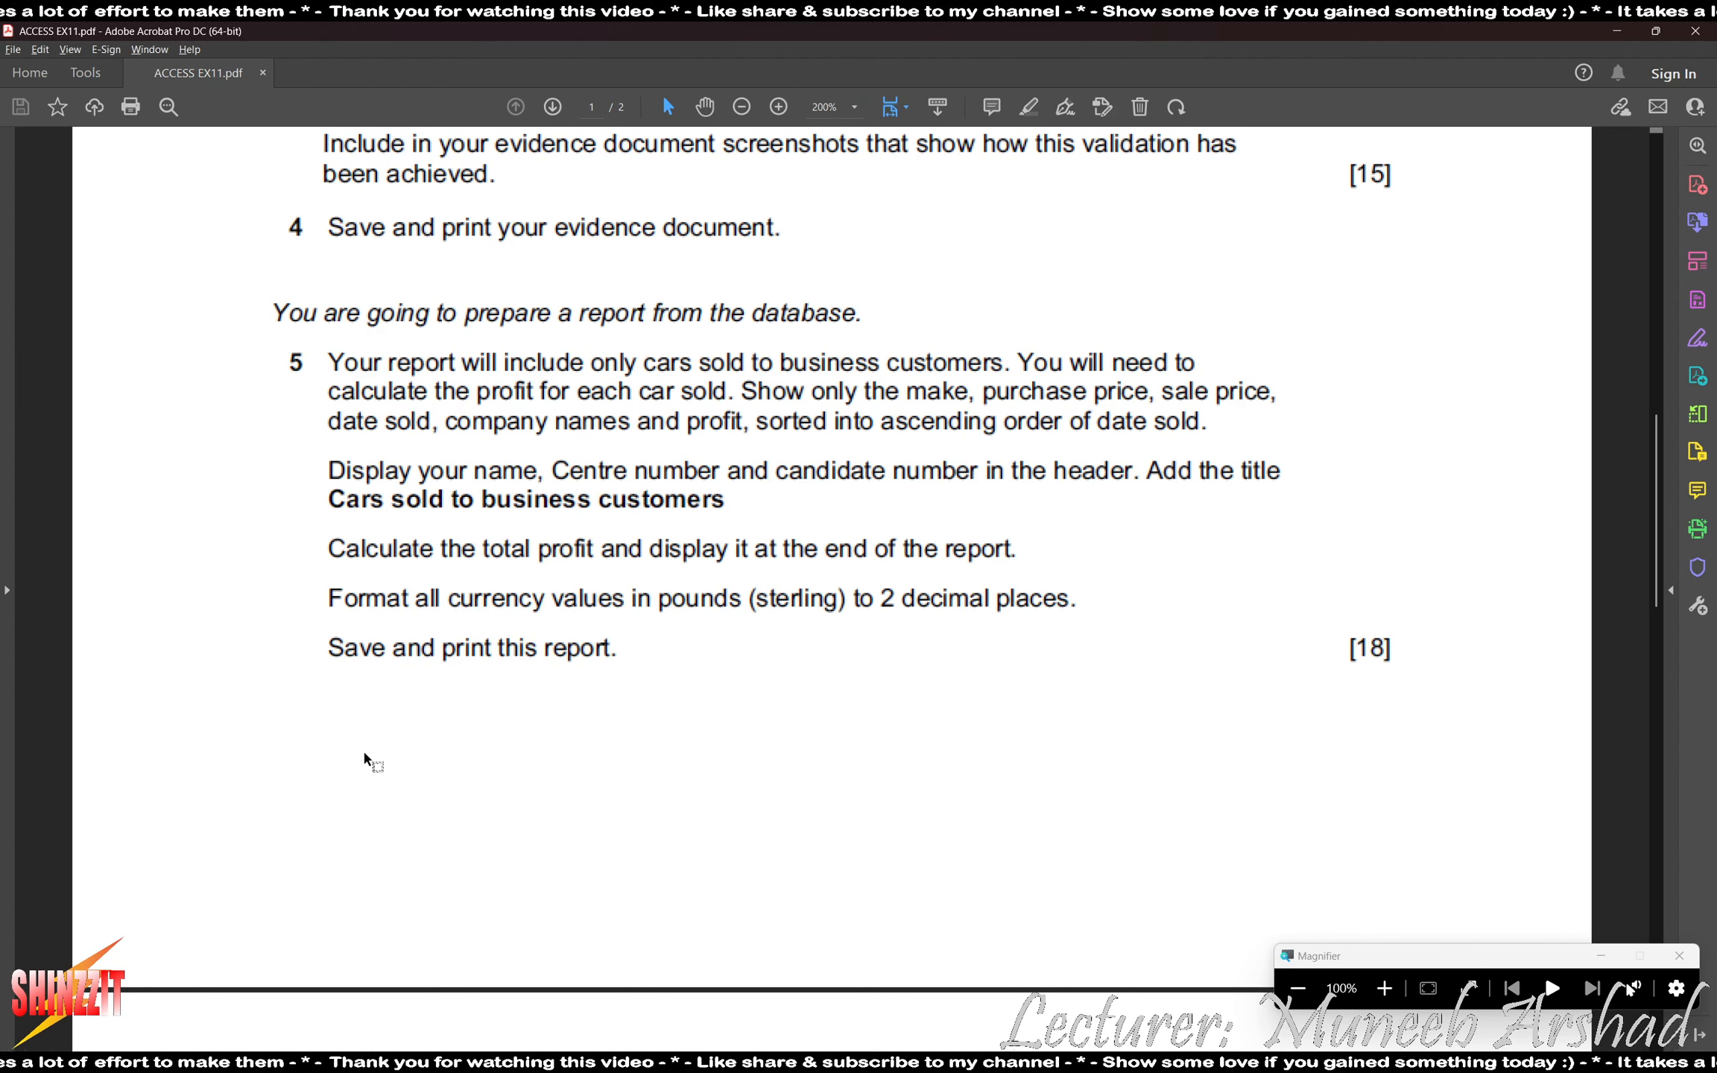
key("alt+Tab")
key("Tab")
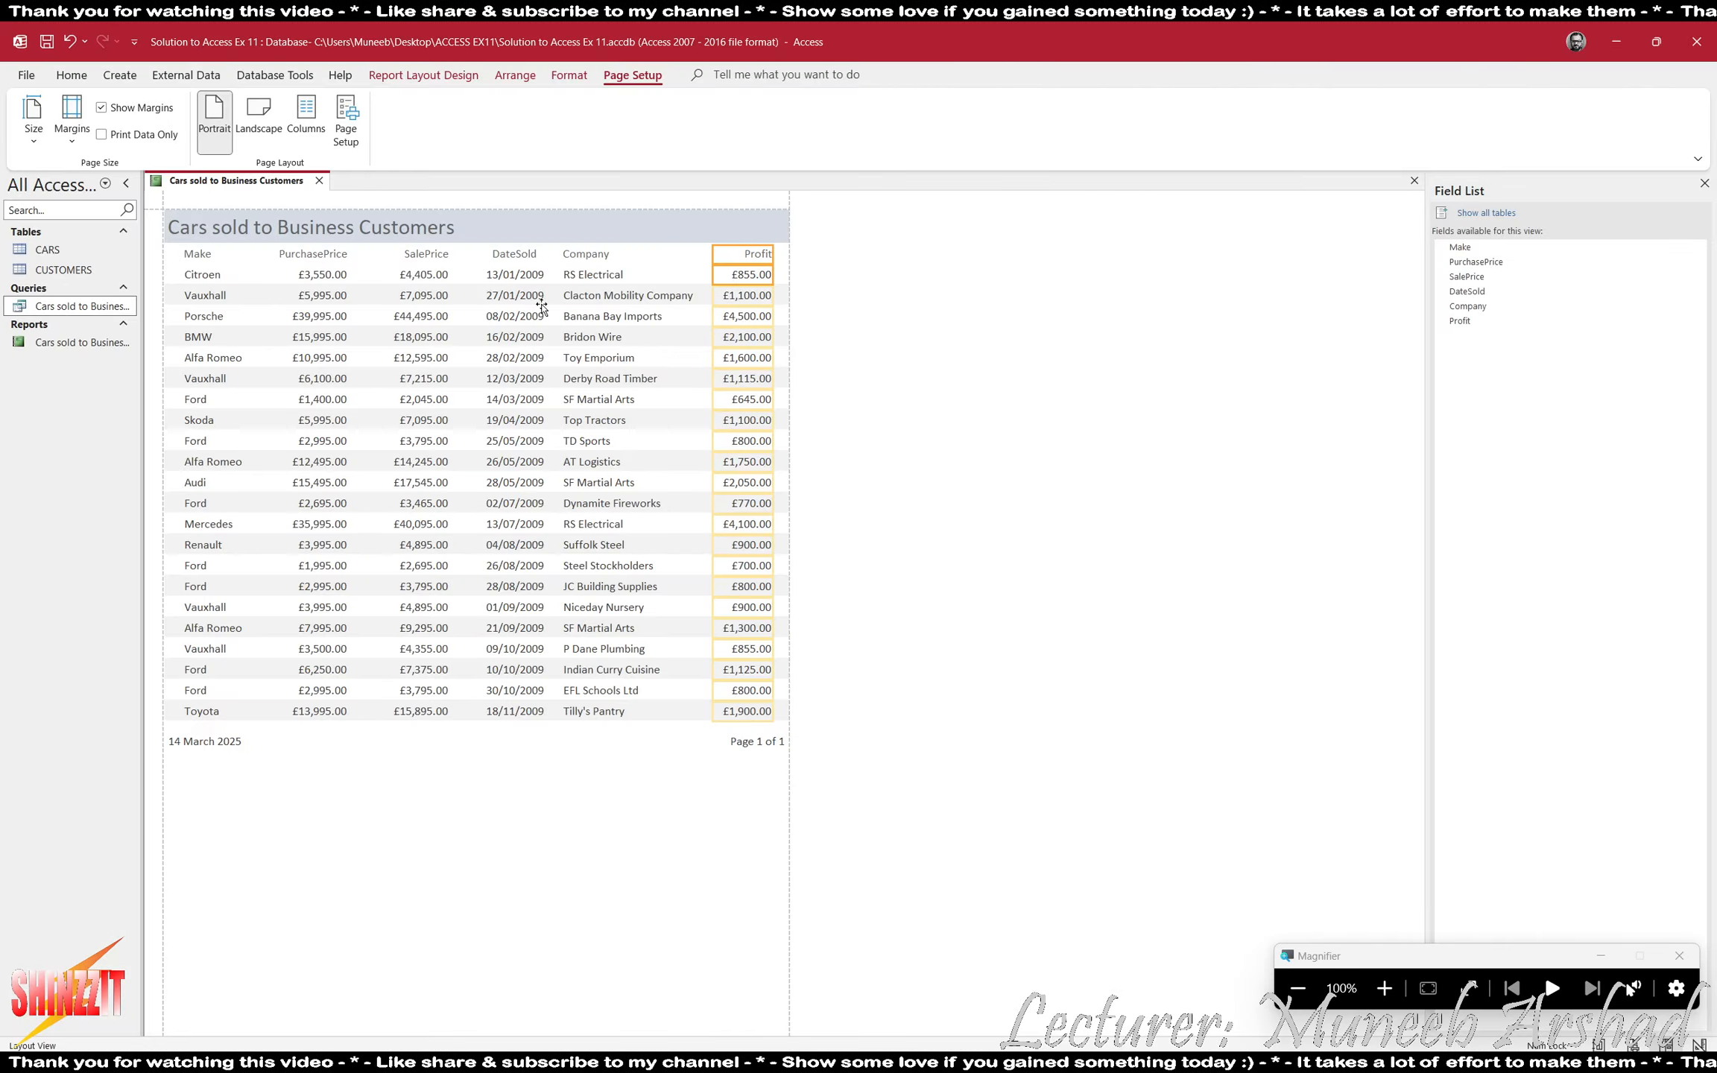
- Add a Sum total of the Profit values at the end of the report
left_click(747, 273)
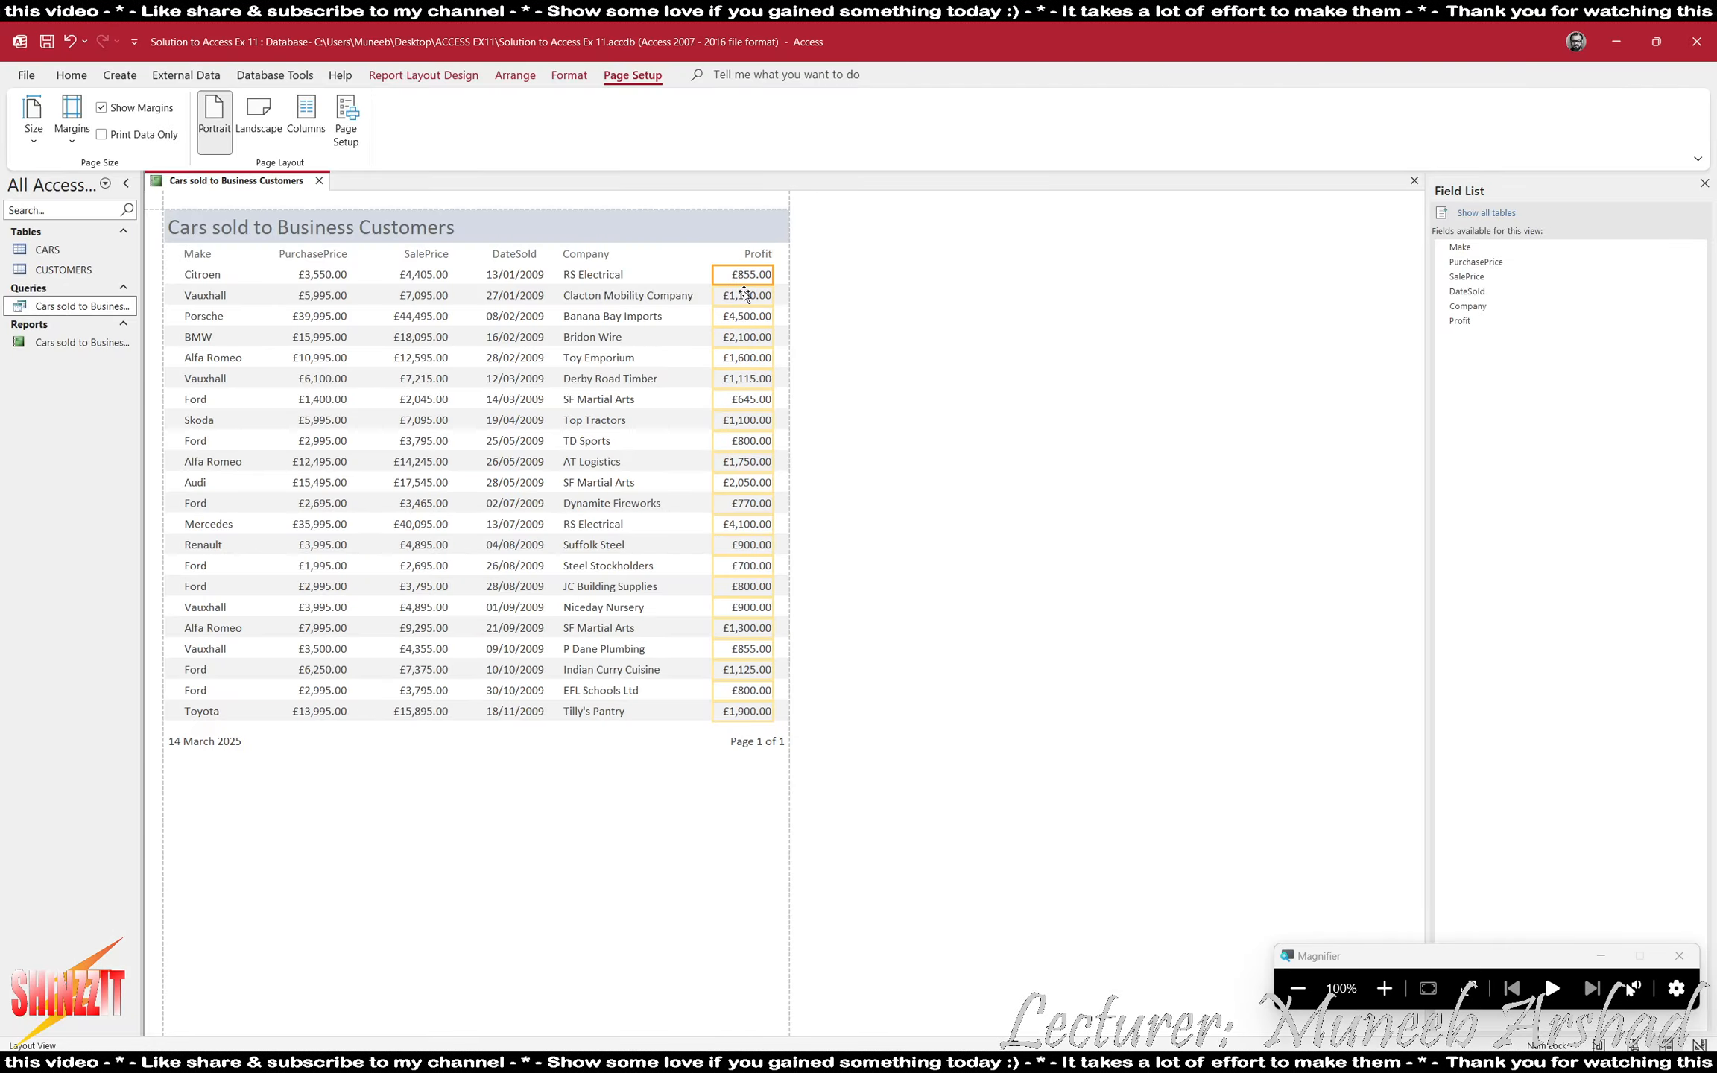
left_click(423, 75)
left_click(249, 106)
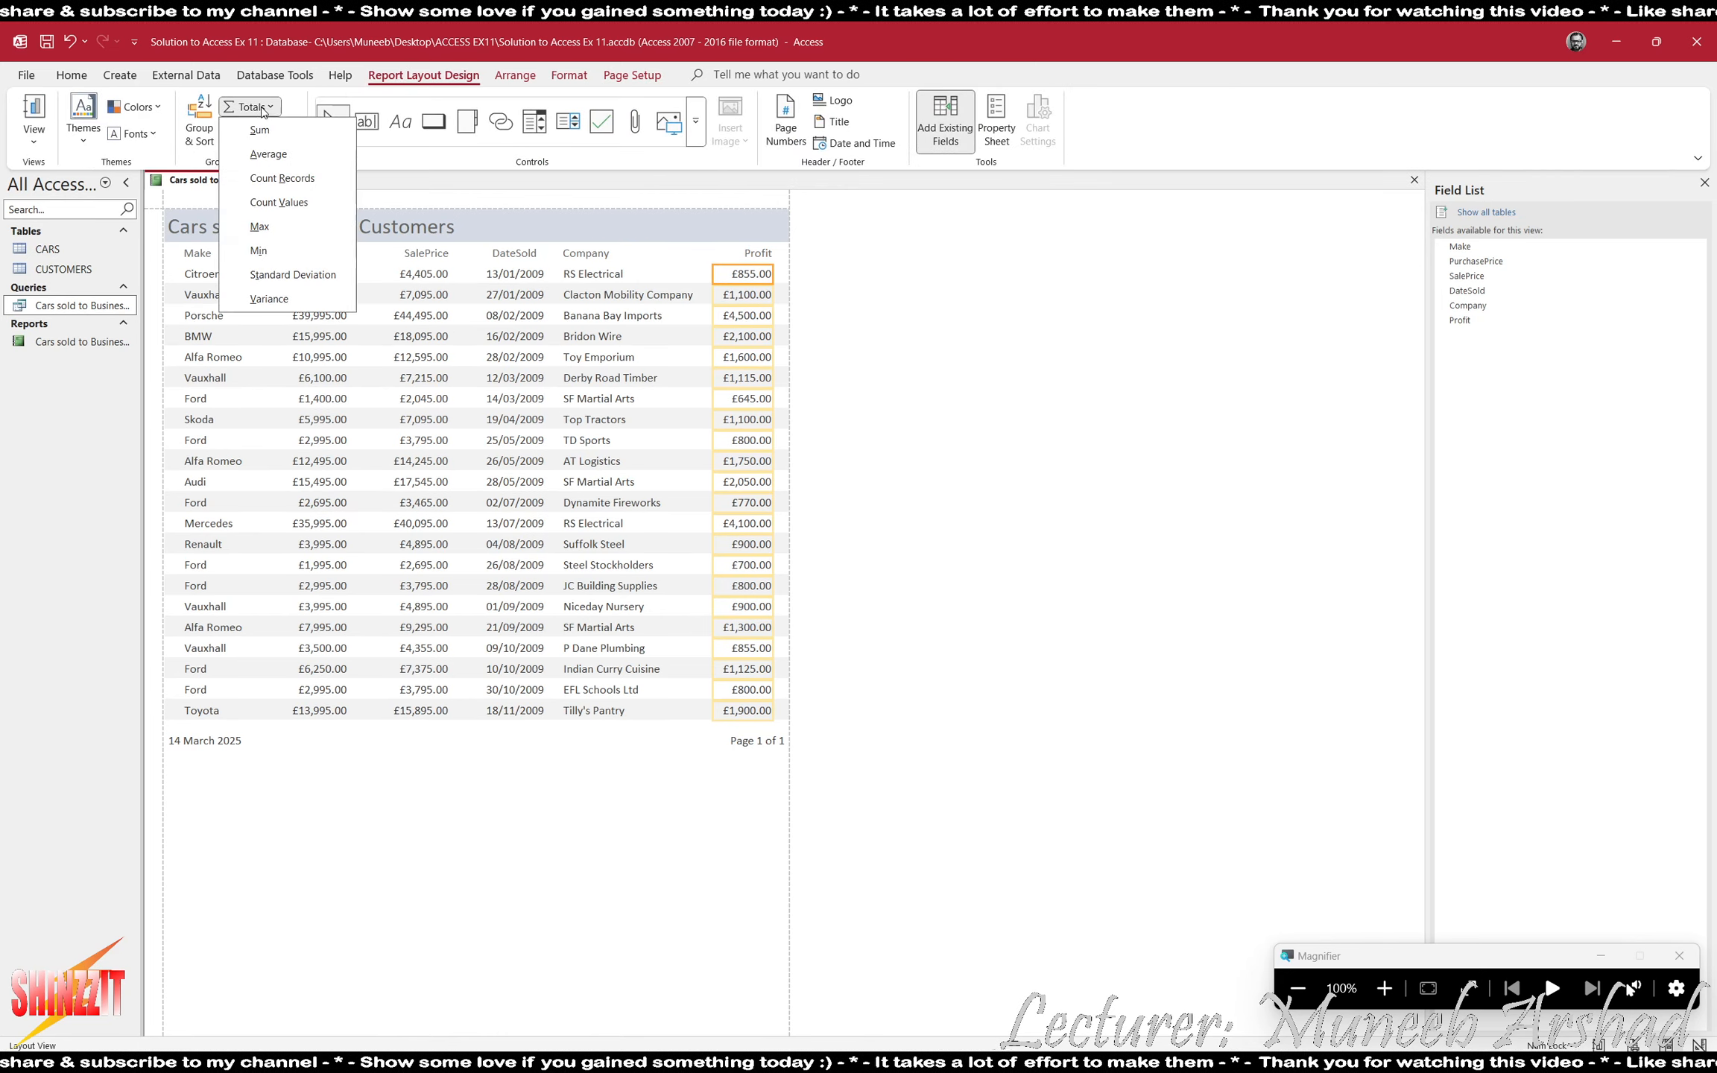
left_click(254, 128)
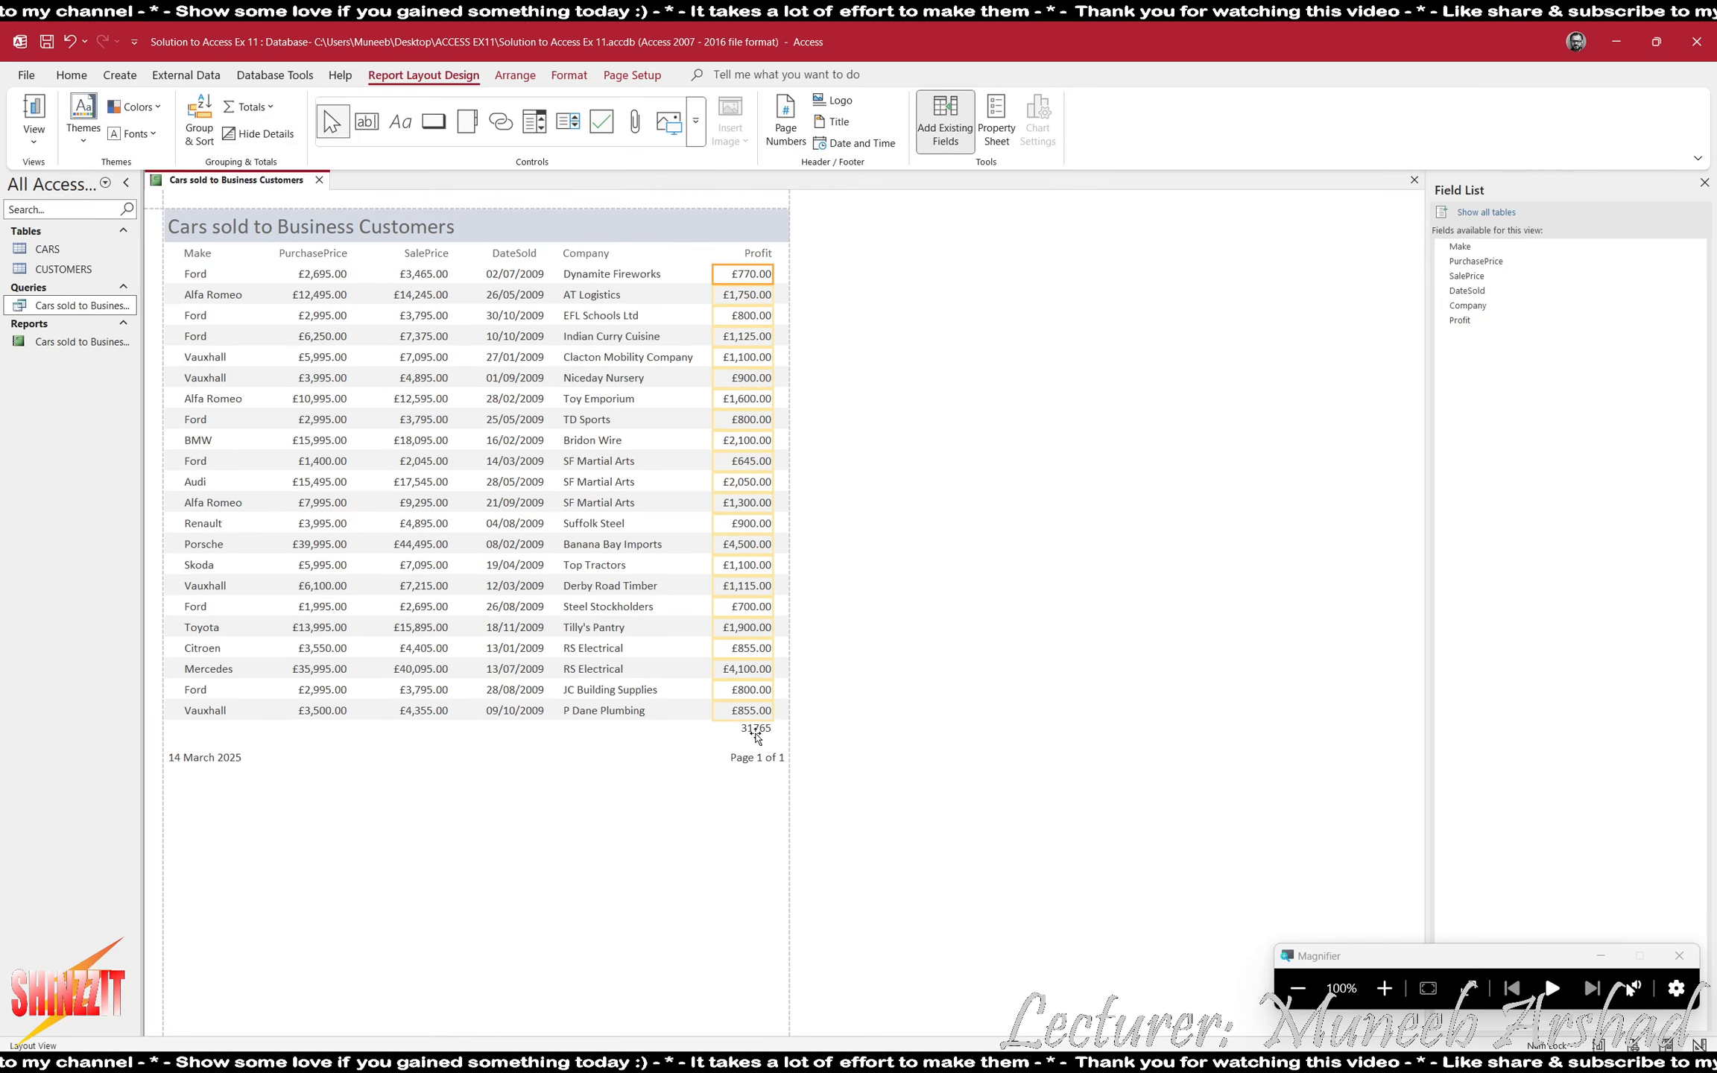
- Format the profit total as Currency with 2 decimal places
left_click(755, 730)
left_click(1317, 995)
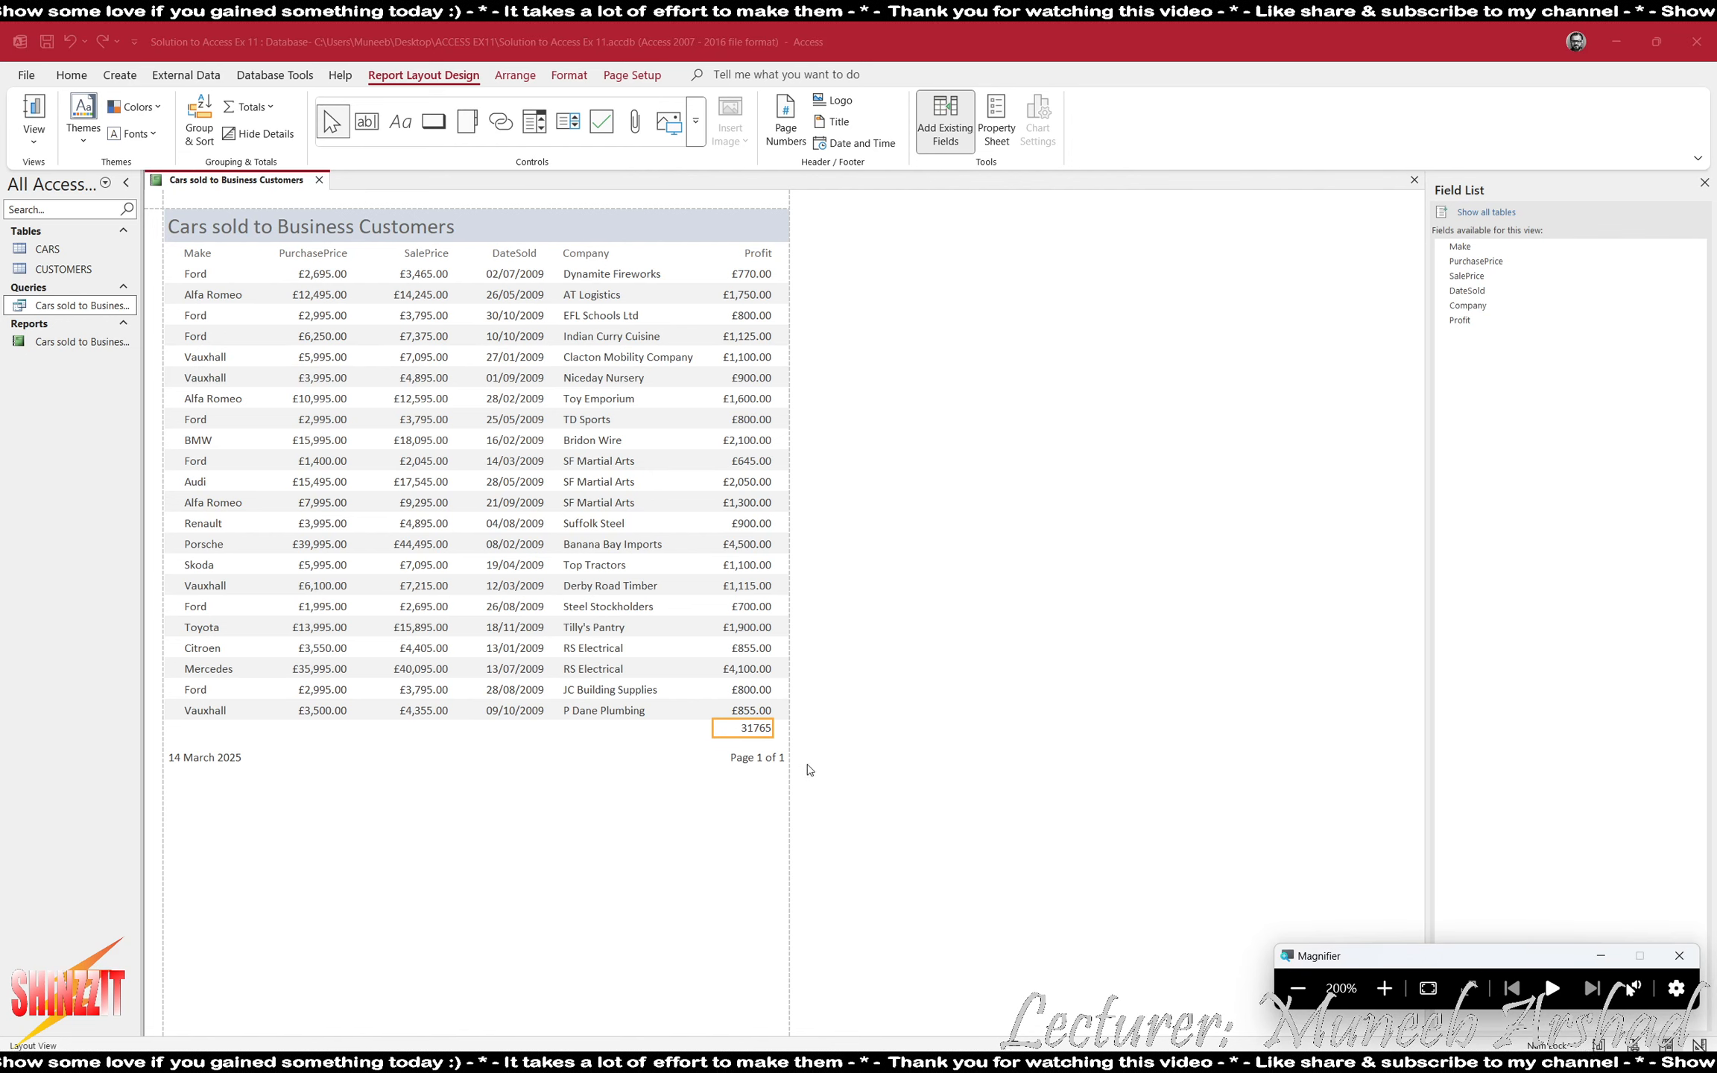
right_click(749, 730)
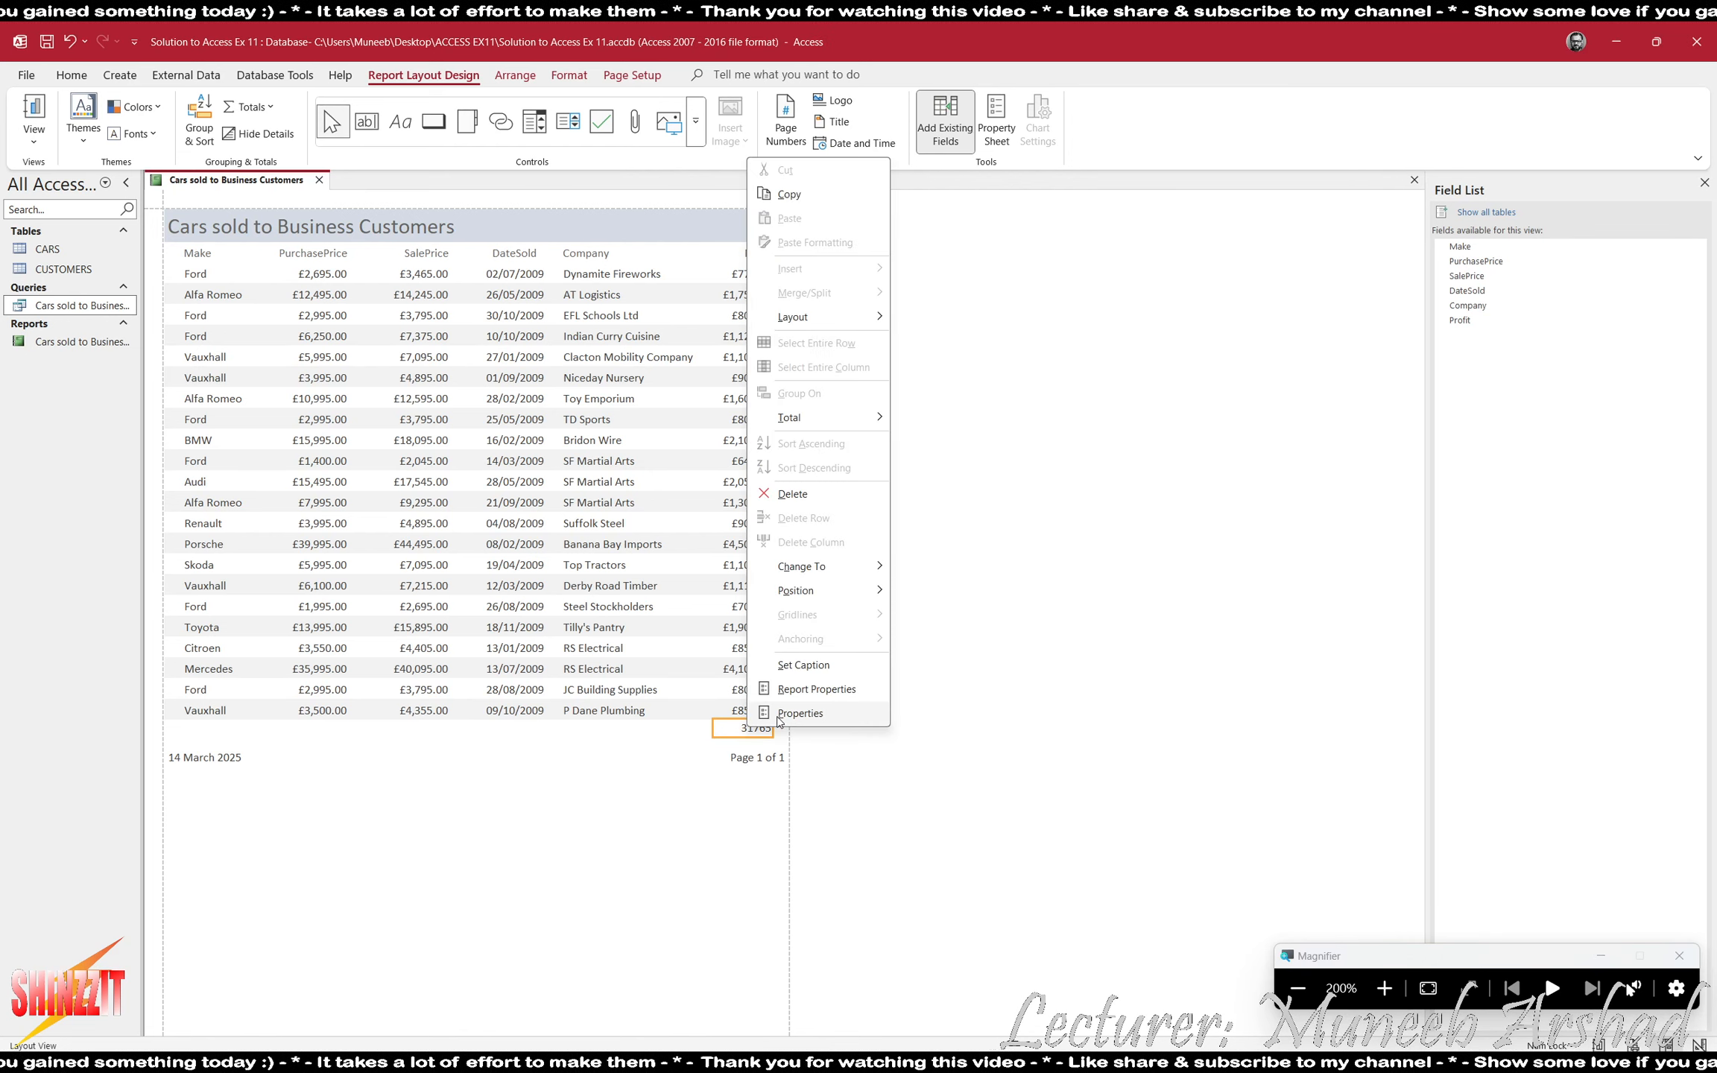
left_click(783, 717)
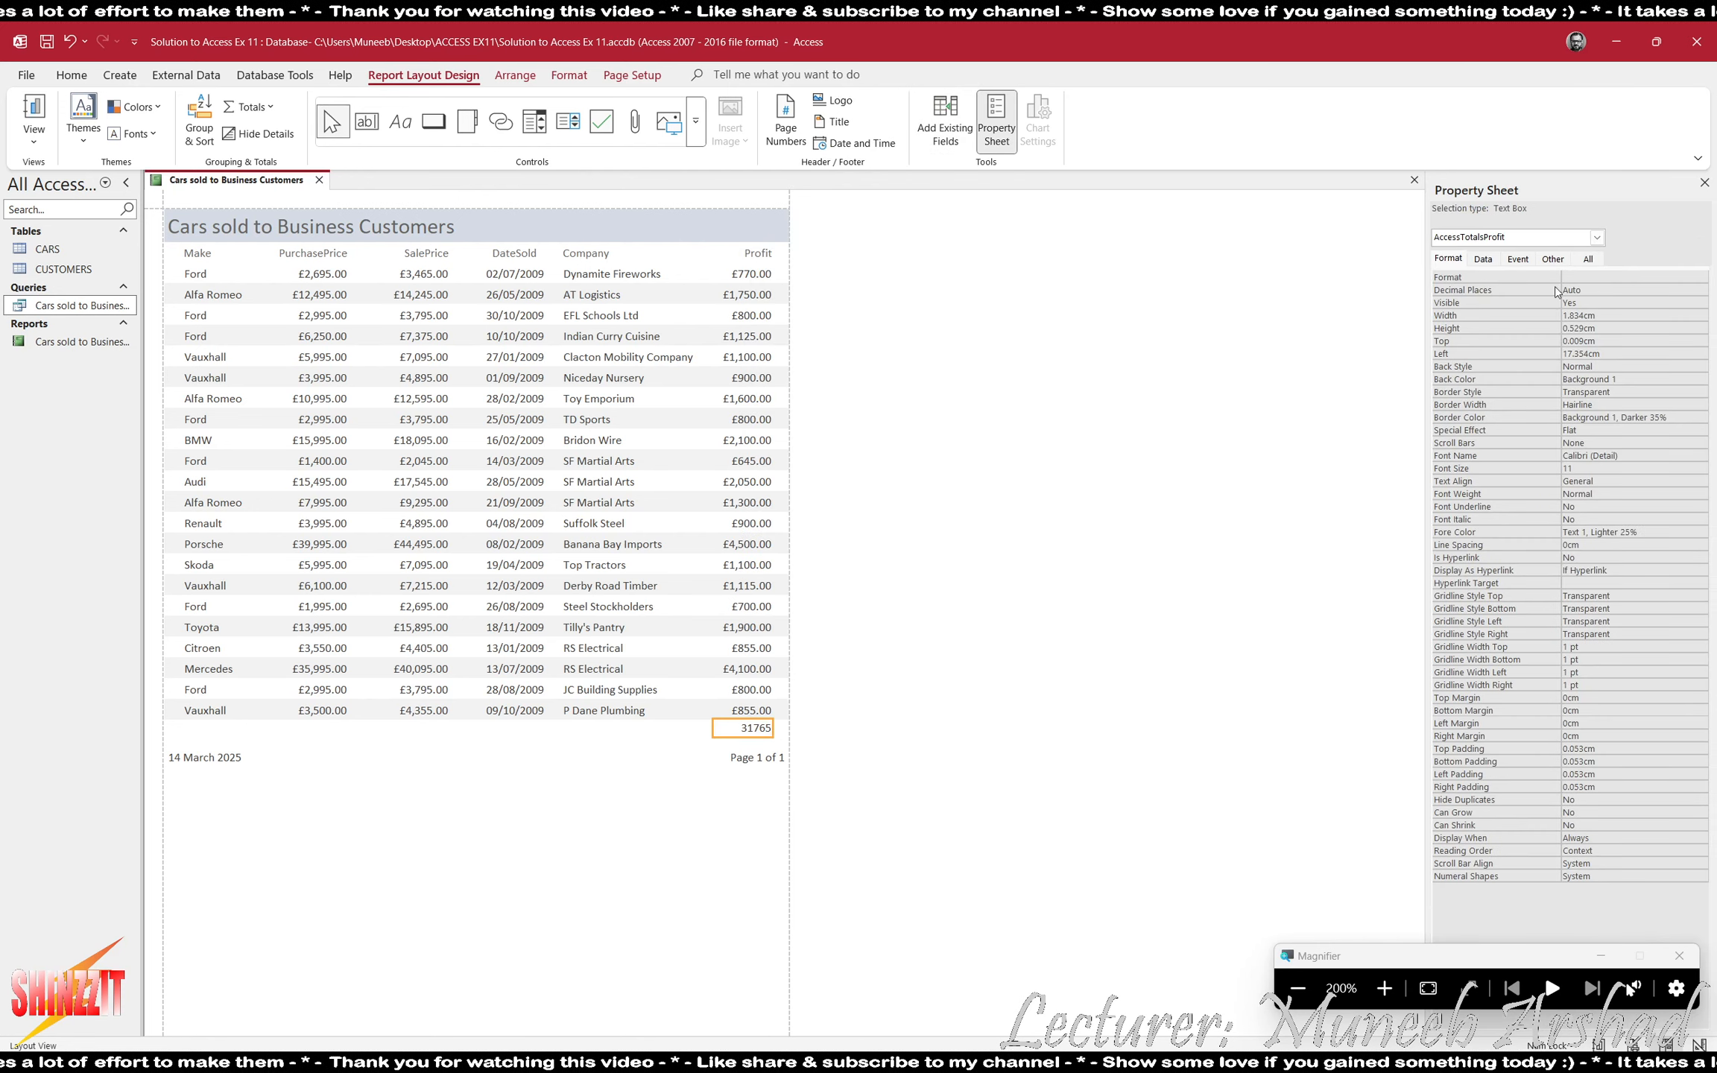
left_click(1669, 278)
left_click(1700, 277)
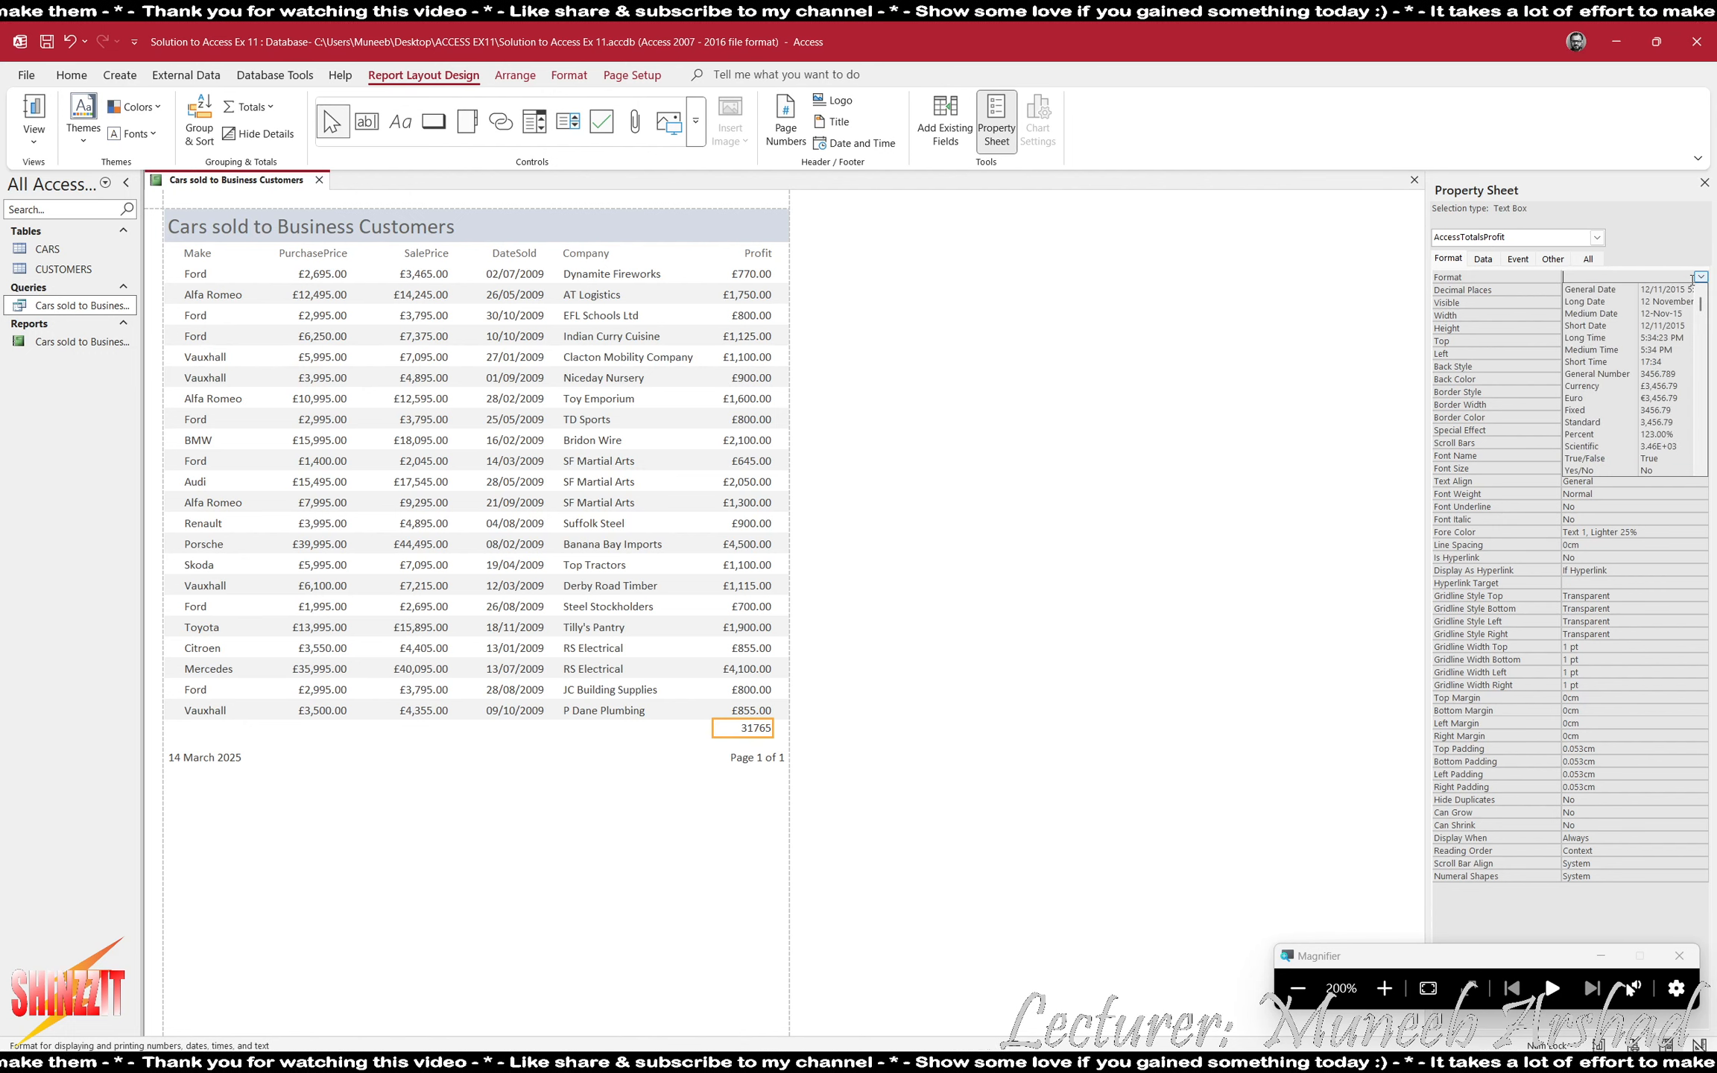
left_click(1631, 386)
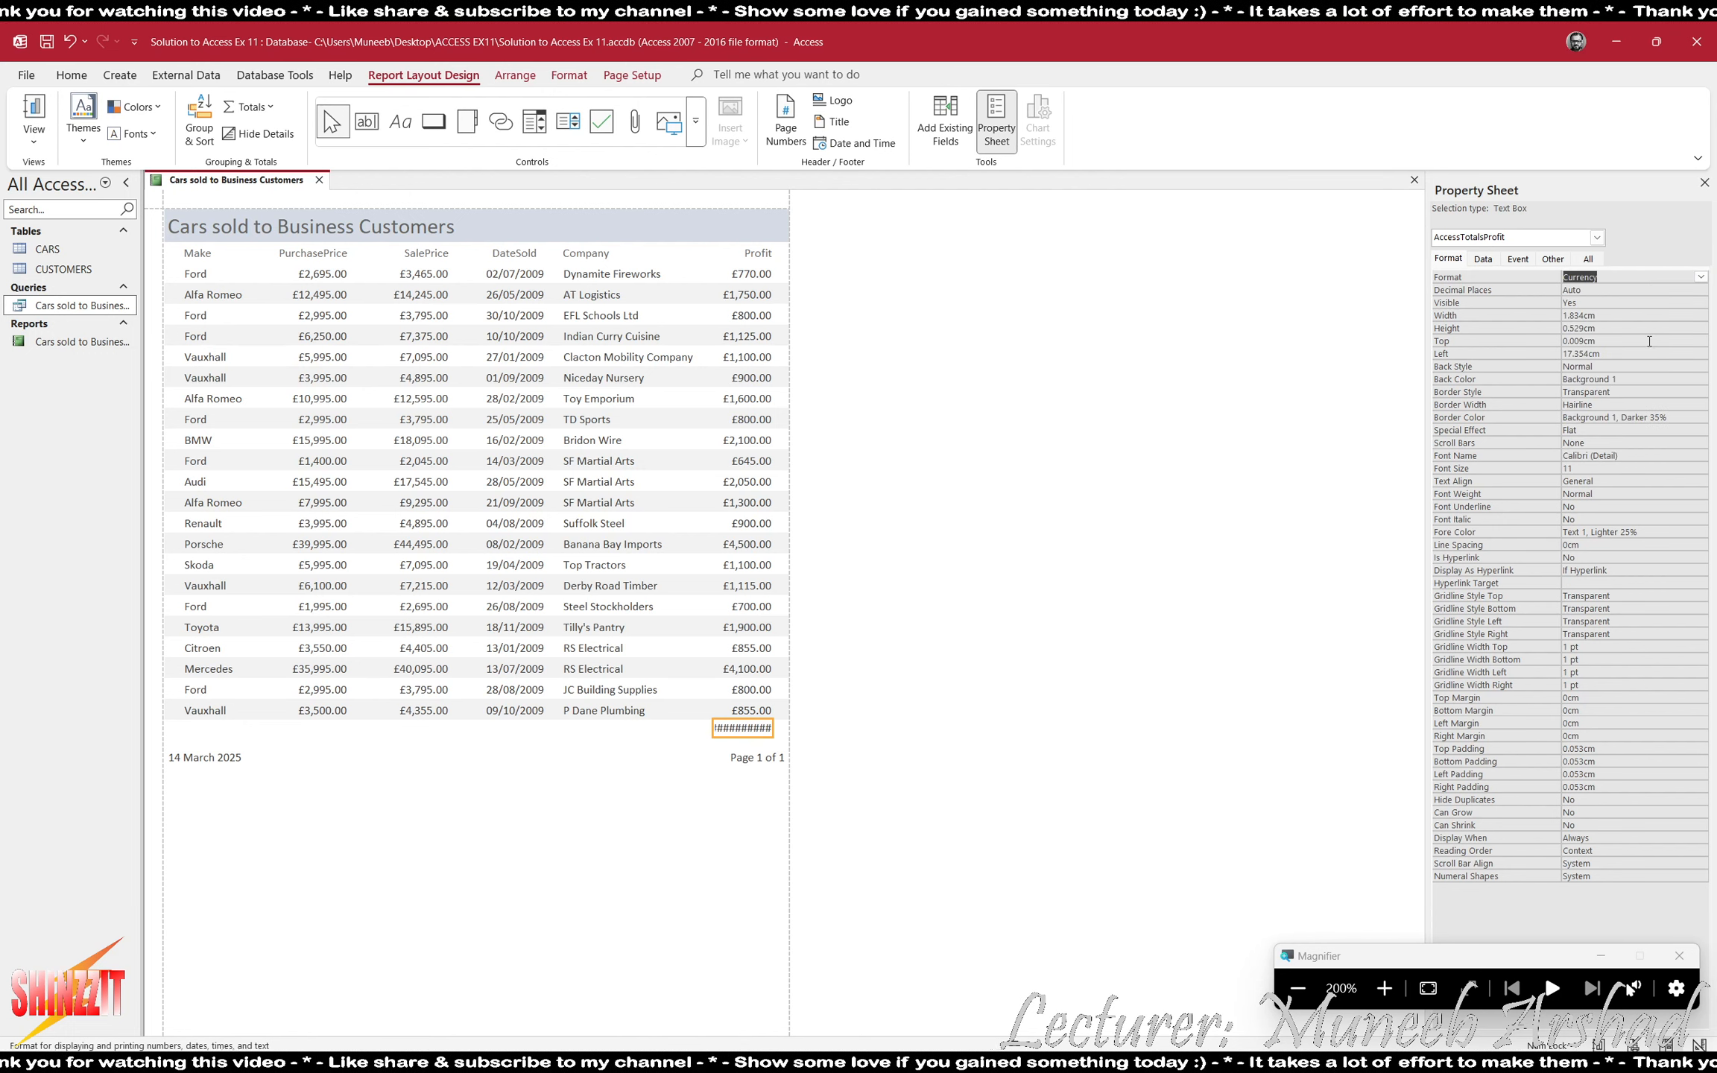
left_click(1701, 290)
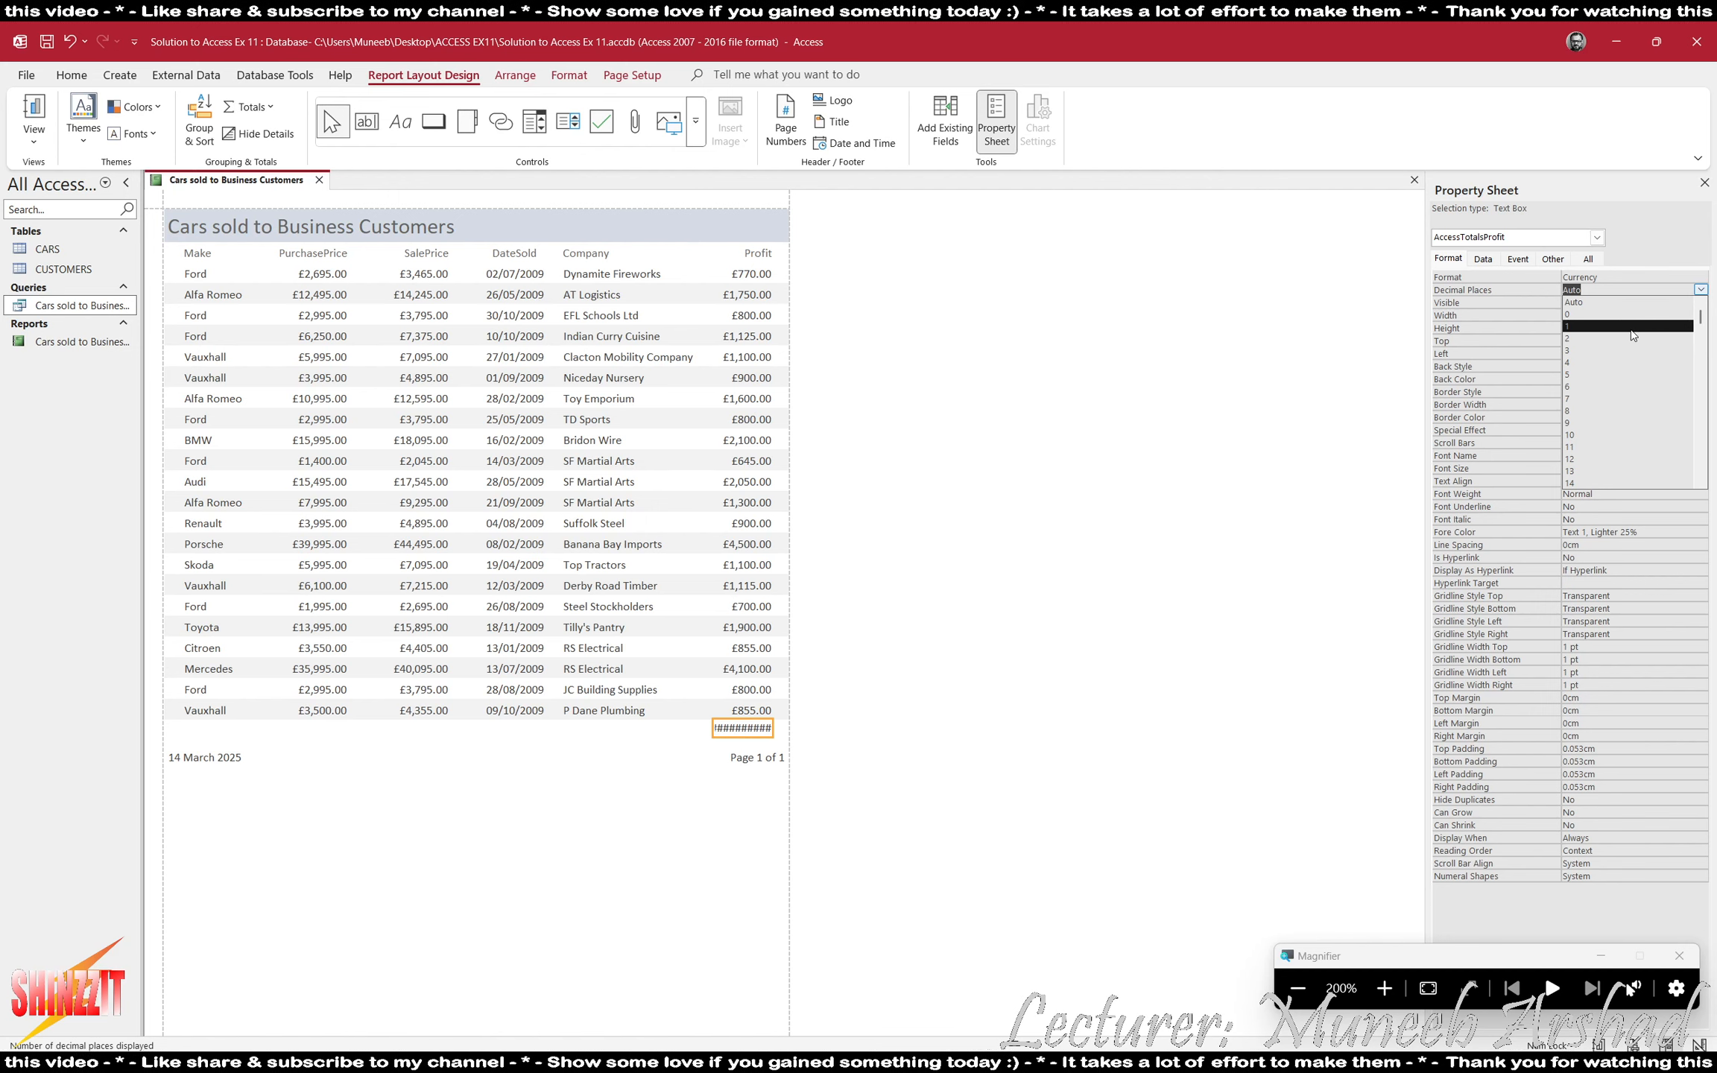
left_click(1632, 339)
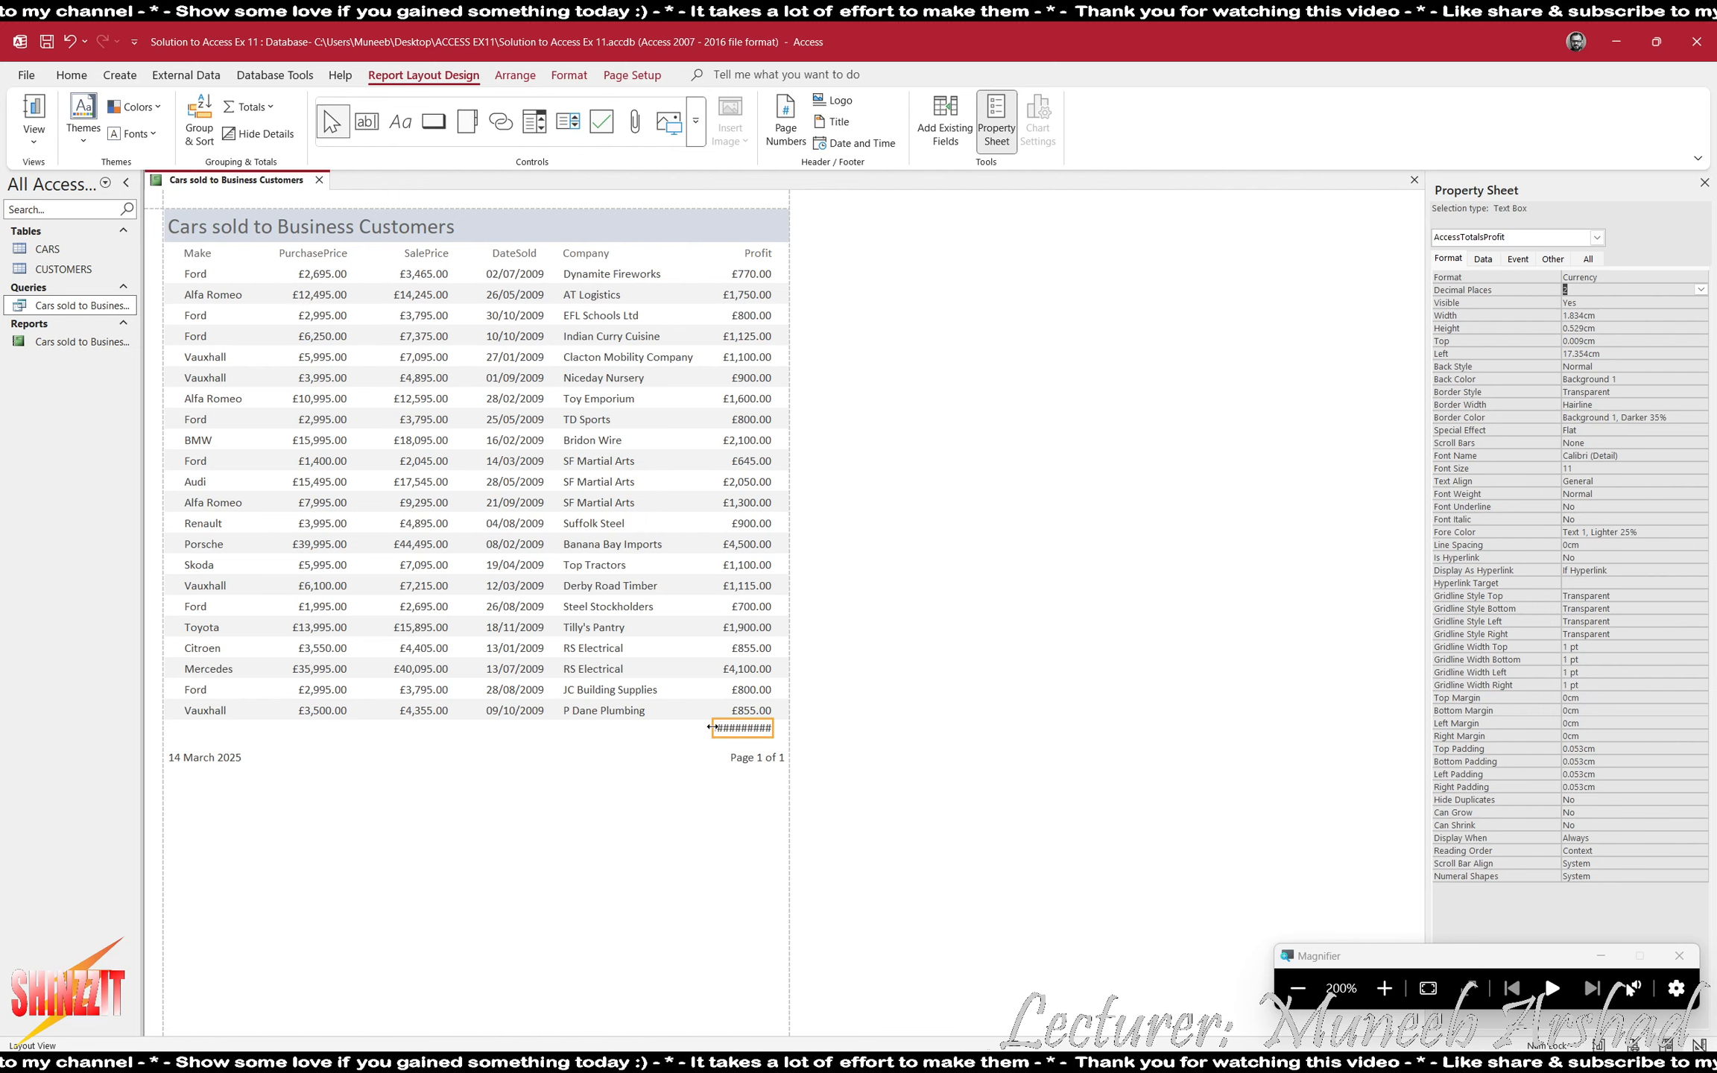
- Resize the profit total box to 1.898 cm wide and place it at 17.27 cm from the left, aligned under the Profit column
left_click_drag(712, 727, 695, 728)
left_click(687, 733)
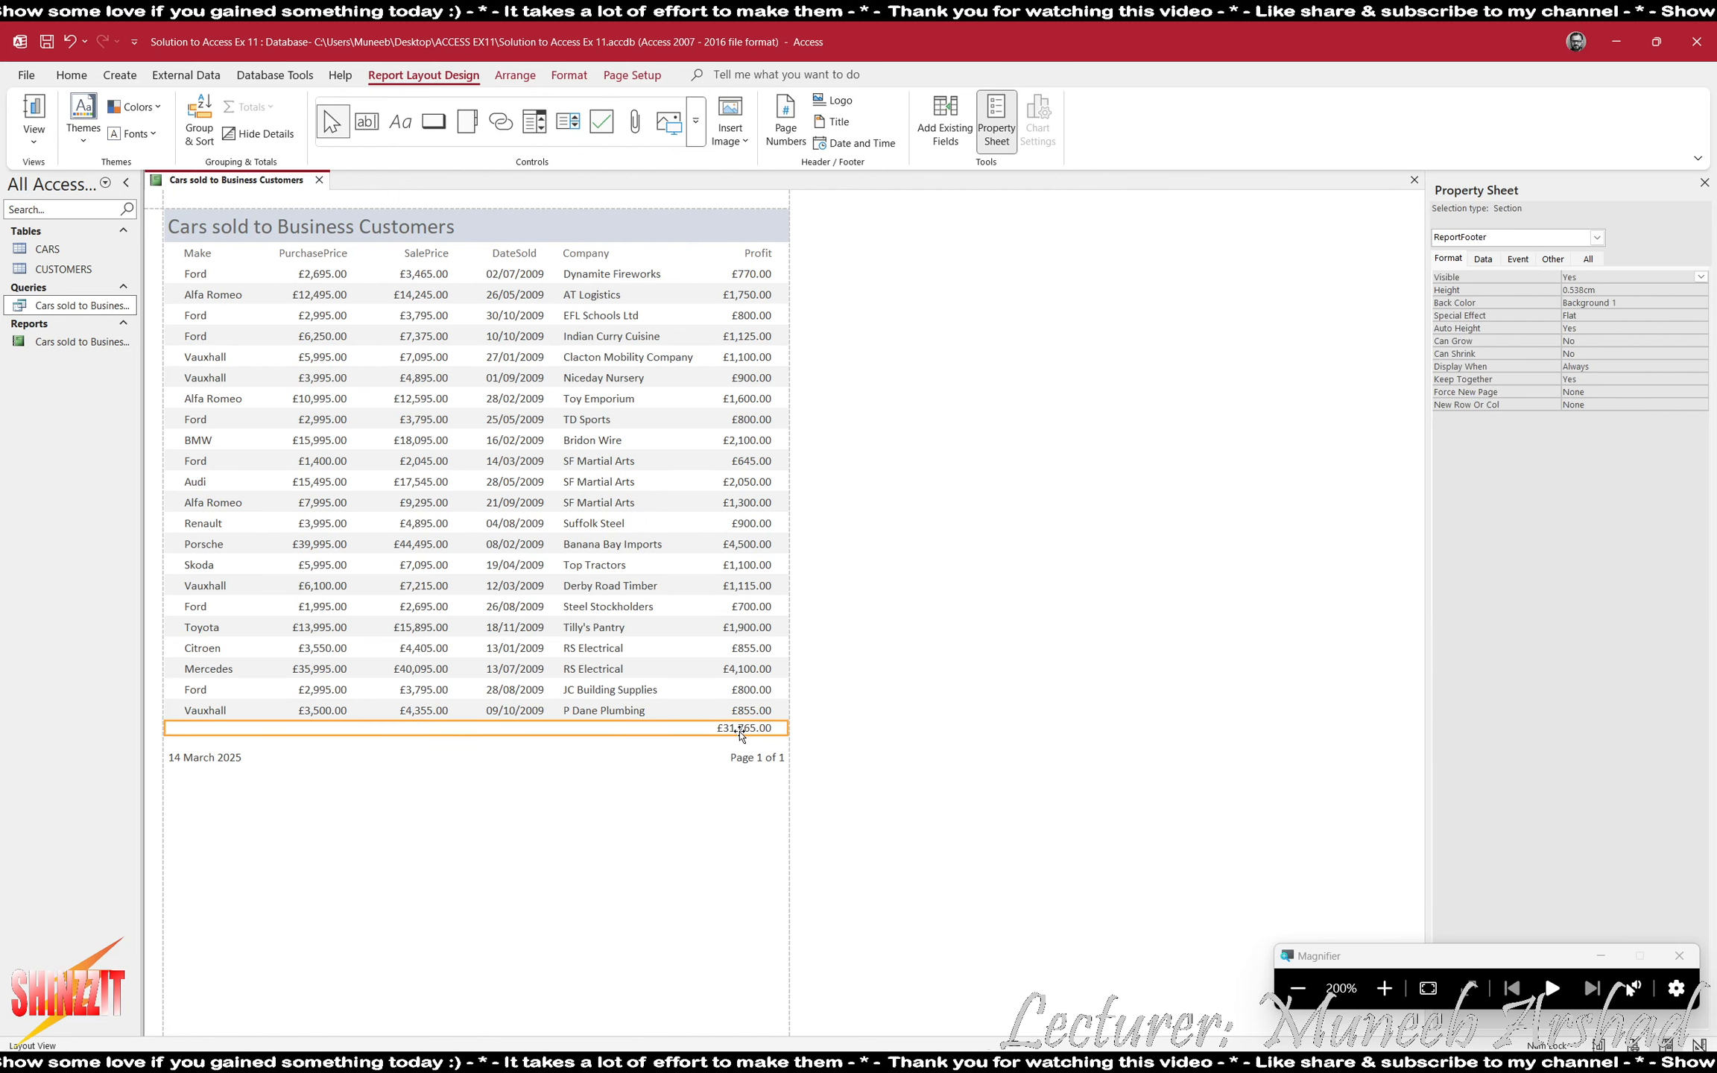
left_click(693, 729)
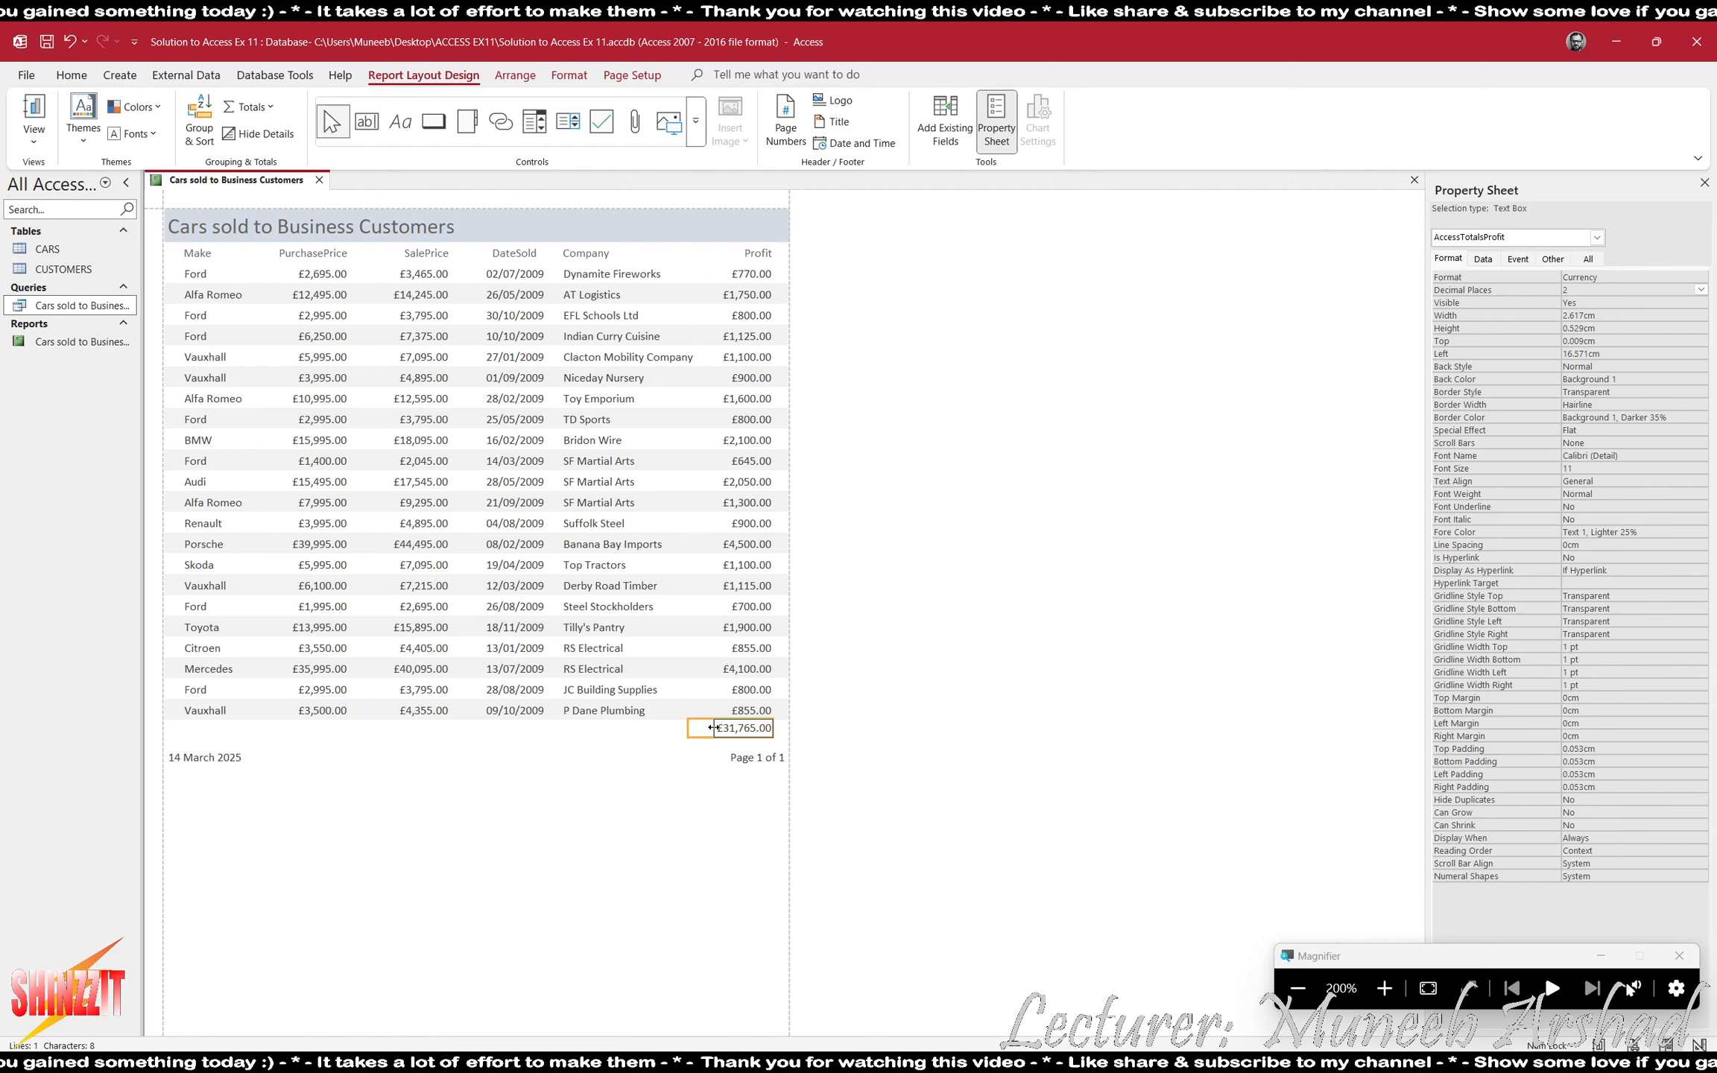
left_click_drag(707, 727, 730, 728)
key("Left")
key("Left")
key("Left")
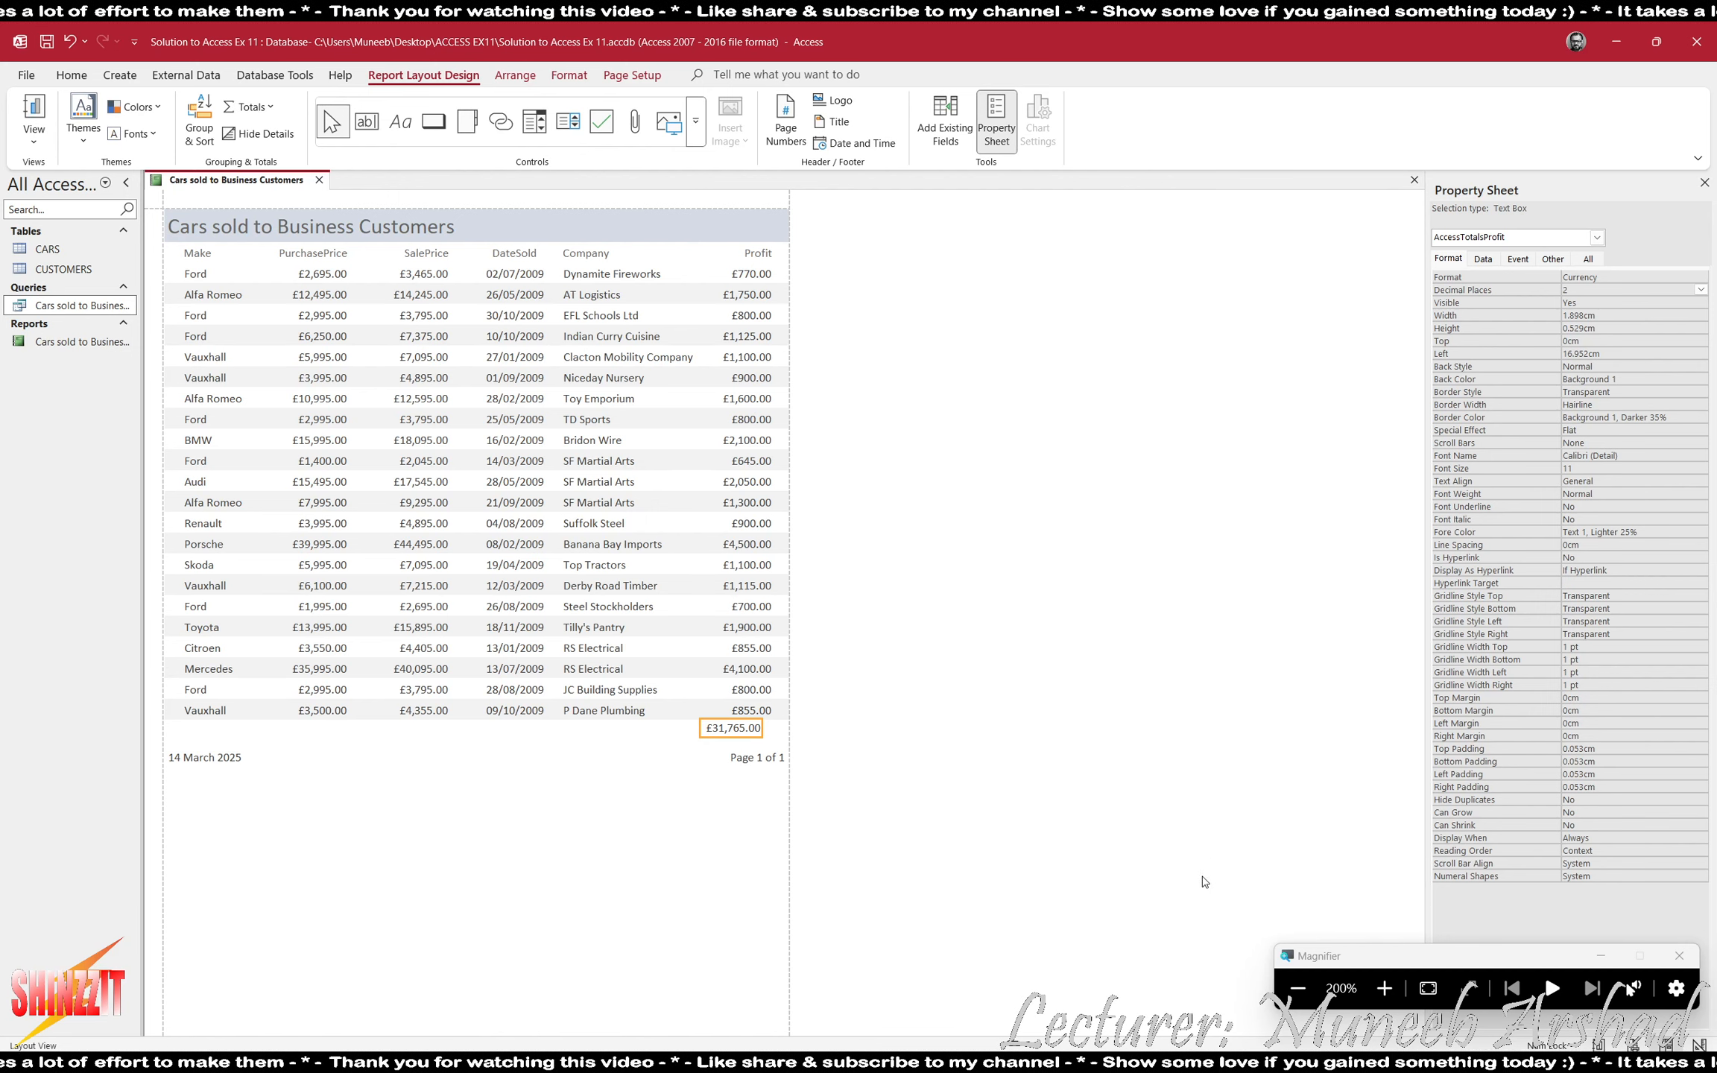
key("Right")
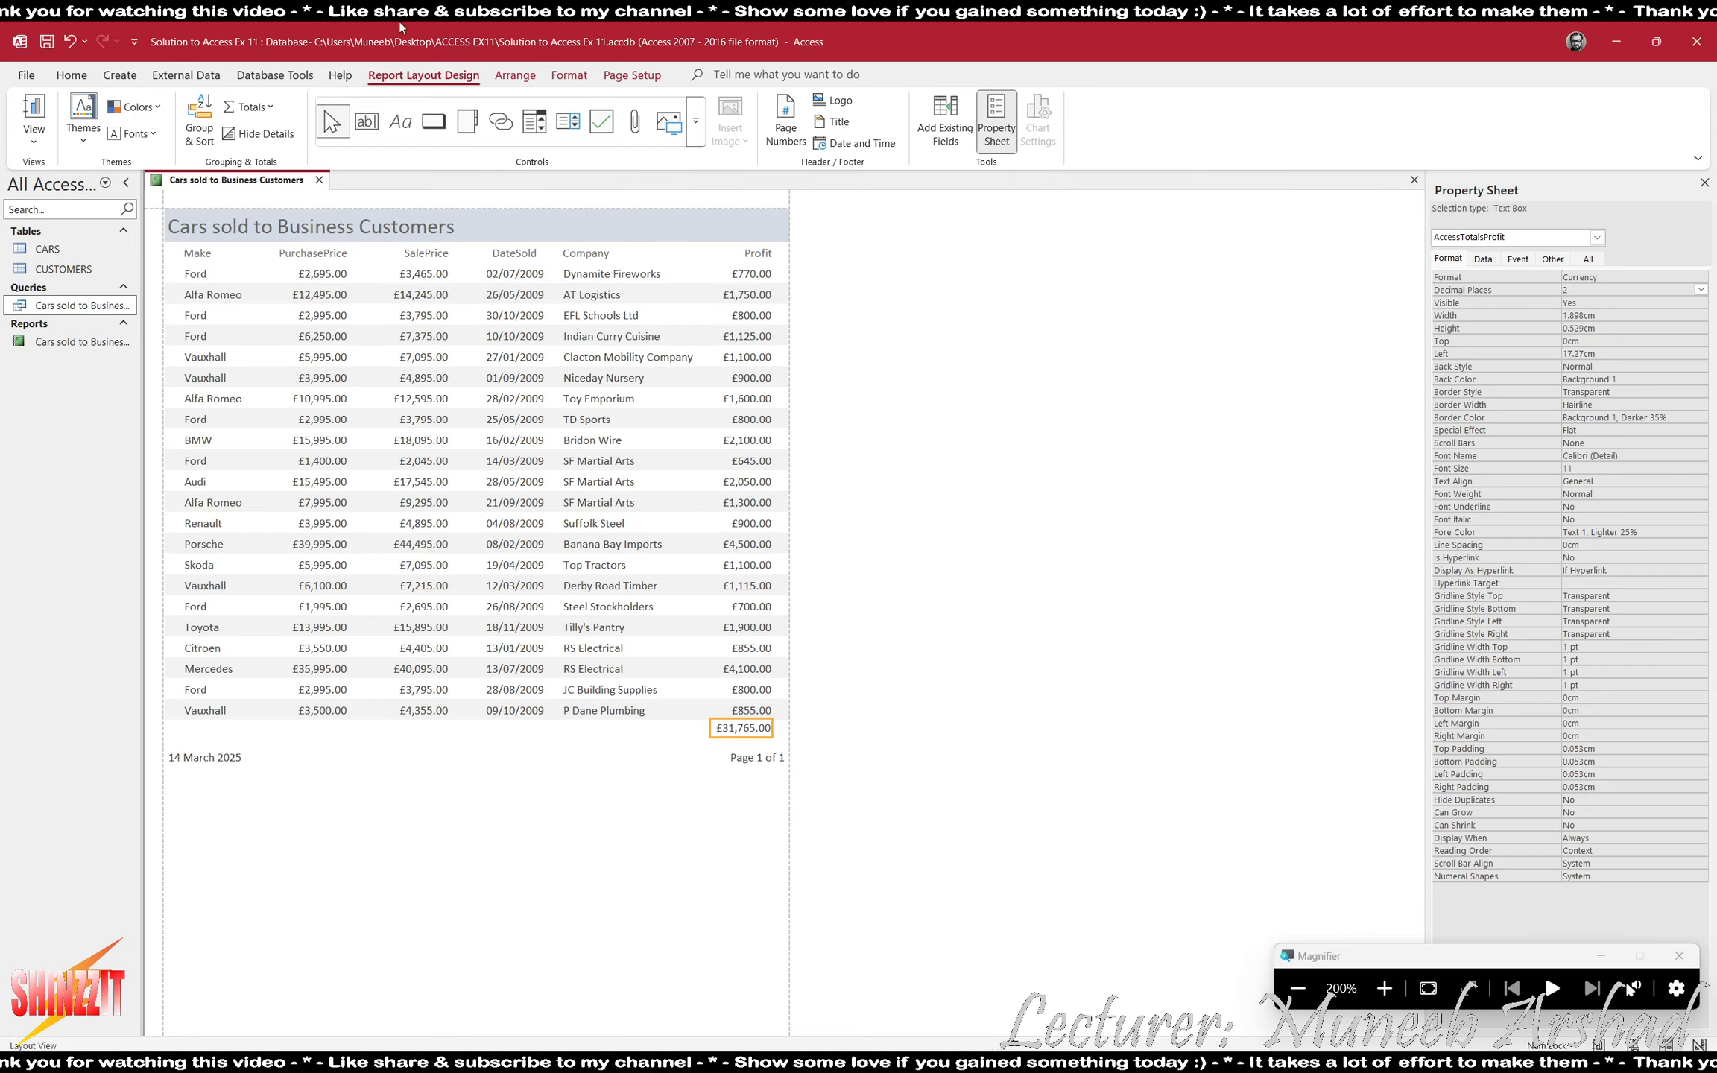
- Make the profit total bold and switch the report to Design View
left_click(569, 74)
left_click(149, 133)
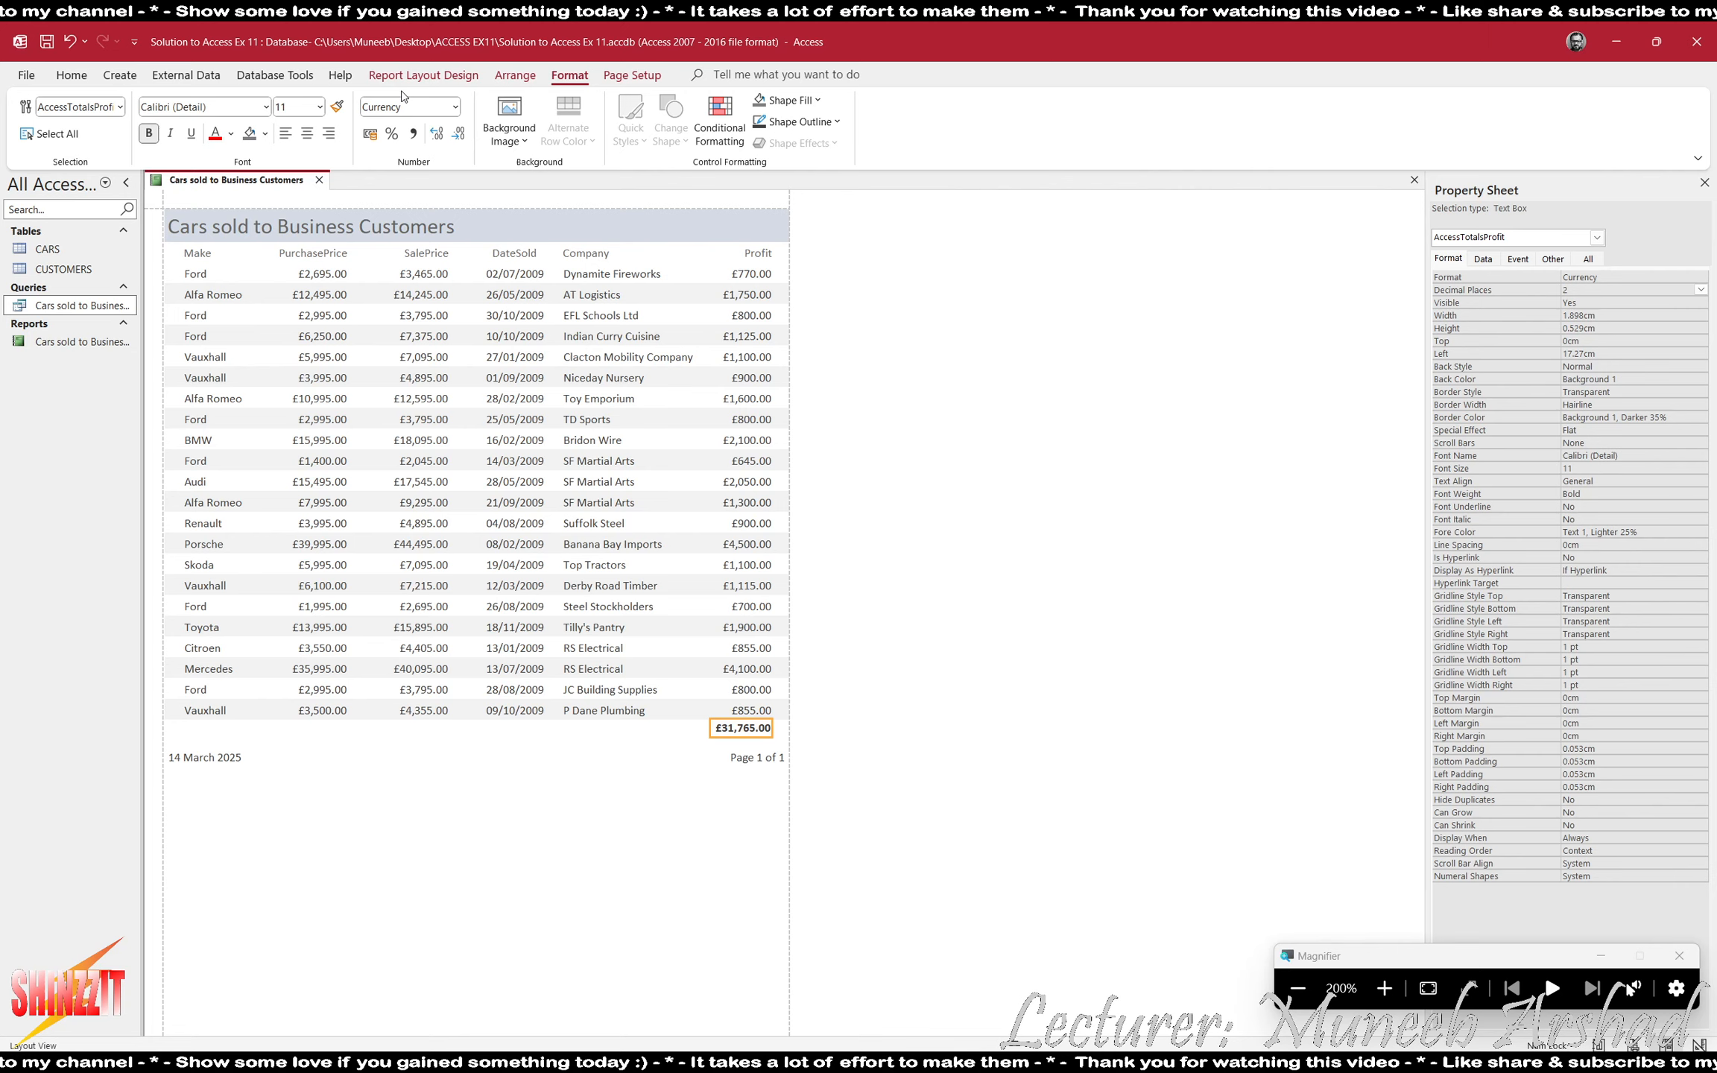
left_click(423, 75)
left_click(33, 130)
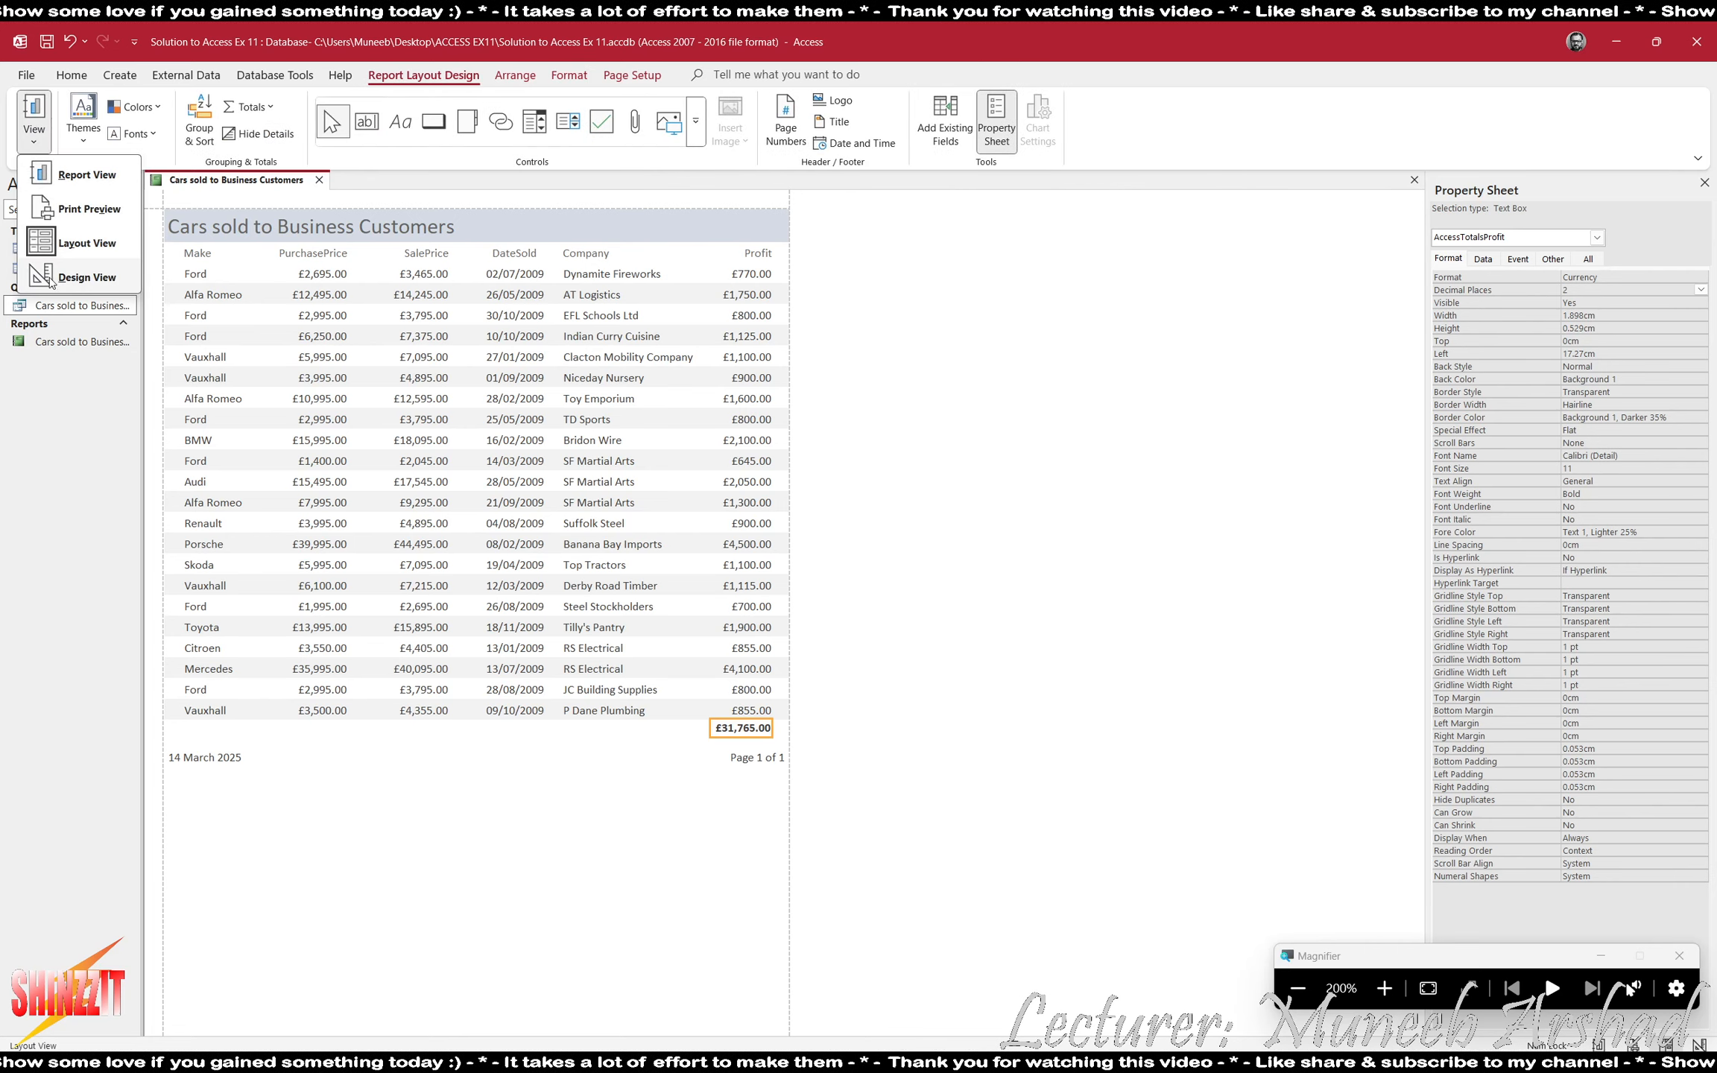
left_click(52, 277)
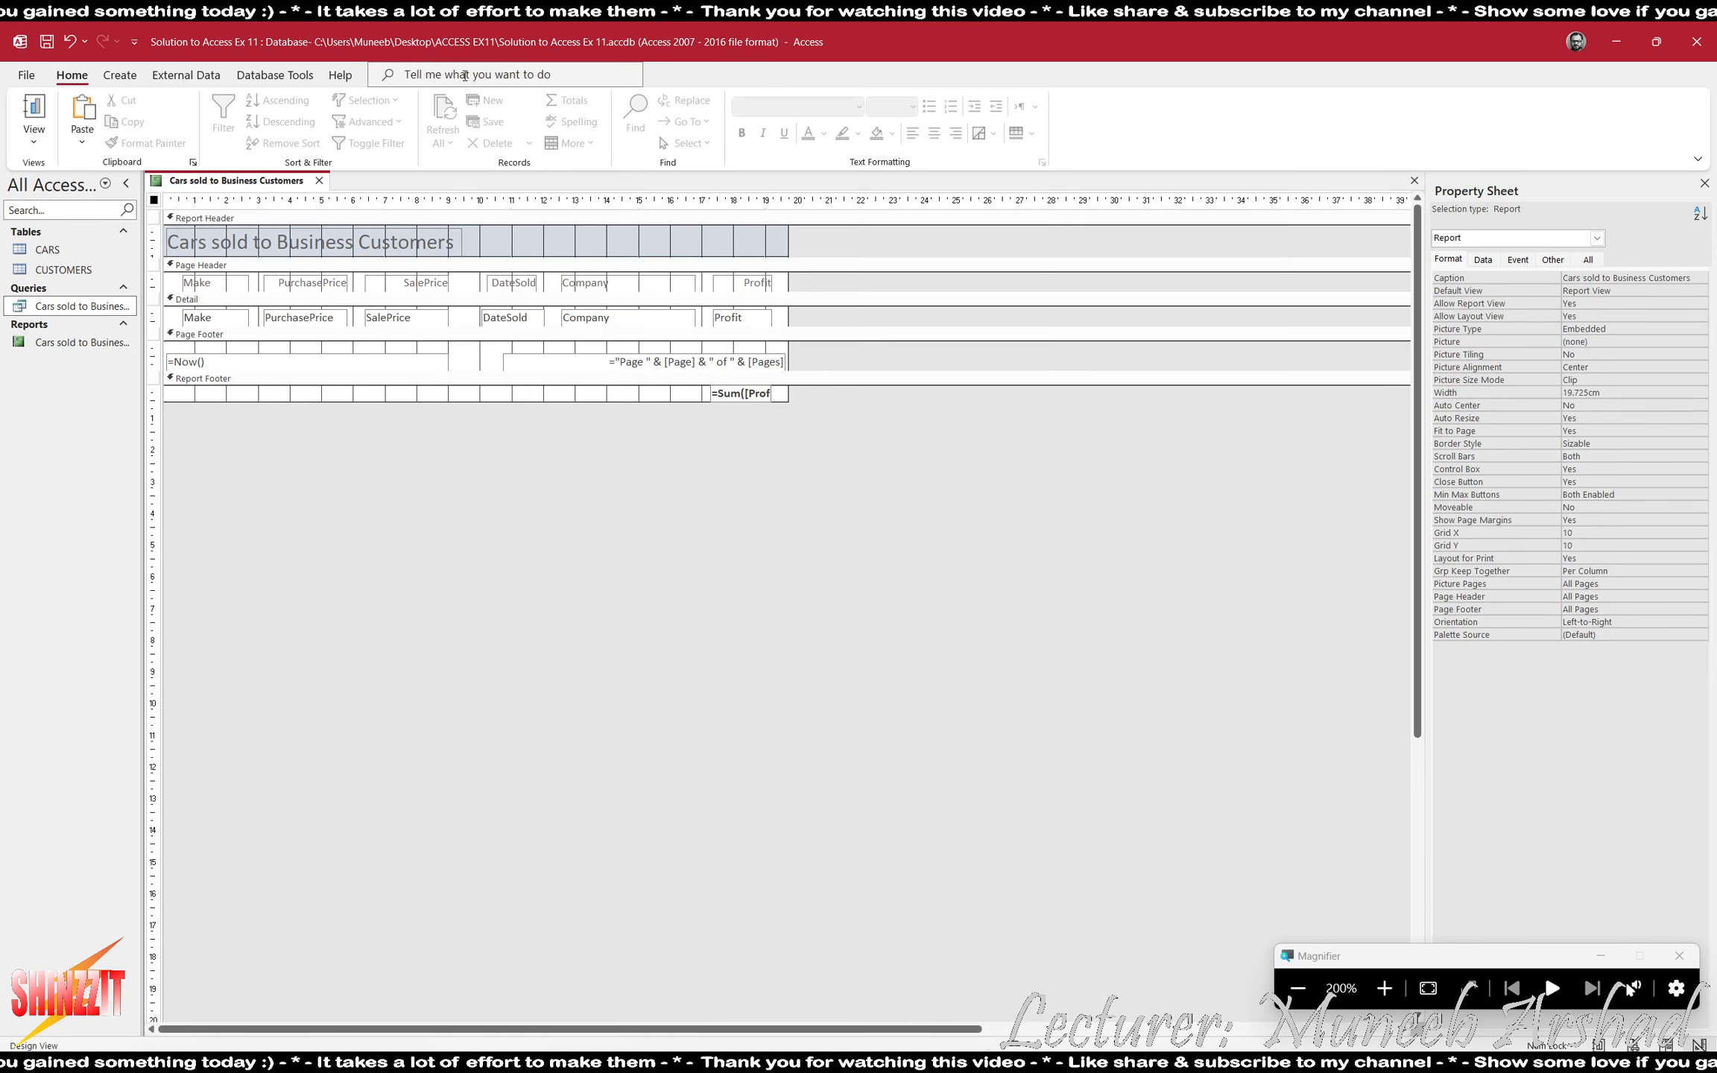
- Add a label reading "Total Profit" in the Report Footer, directly before the profit sum box
left_click(644, 399)
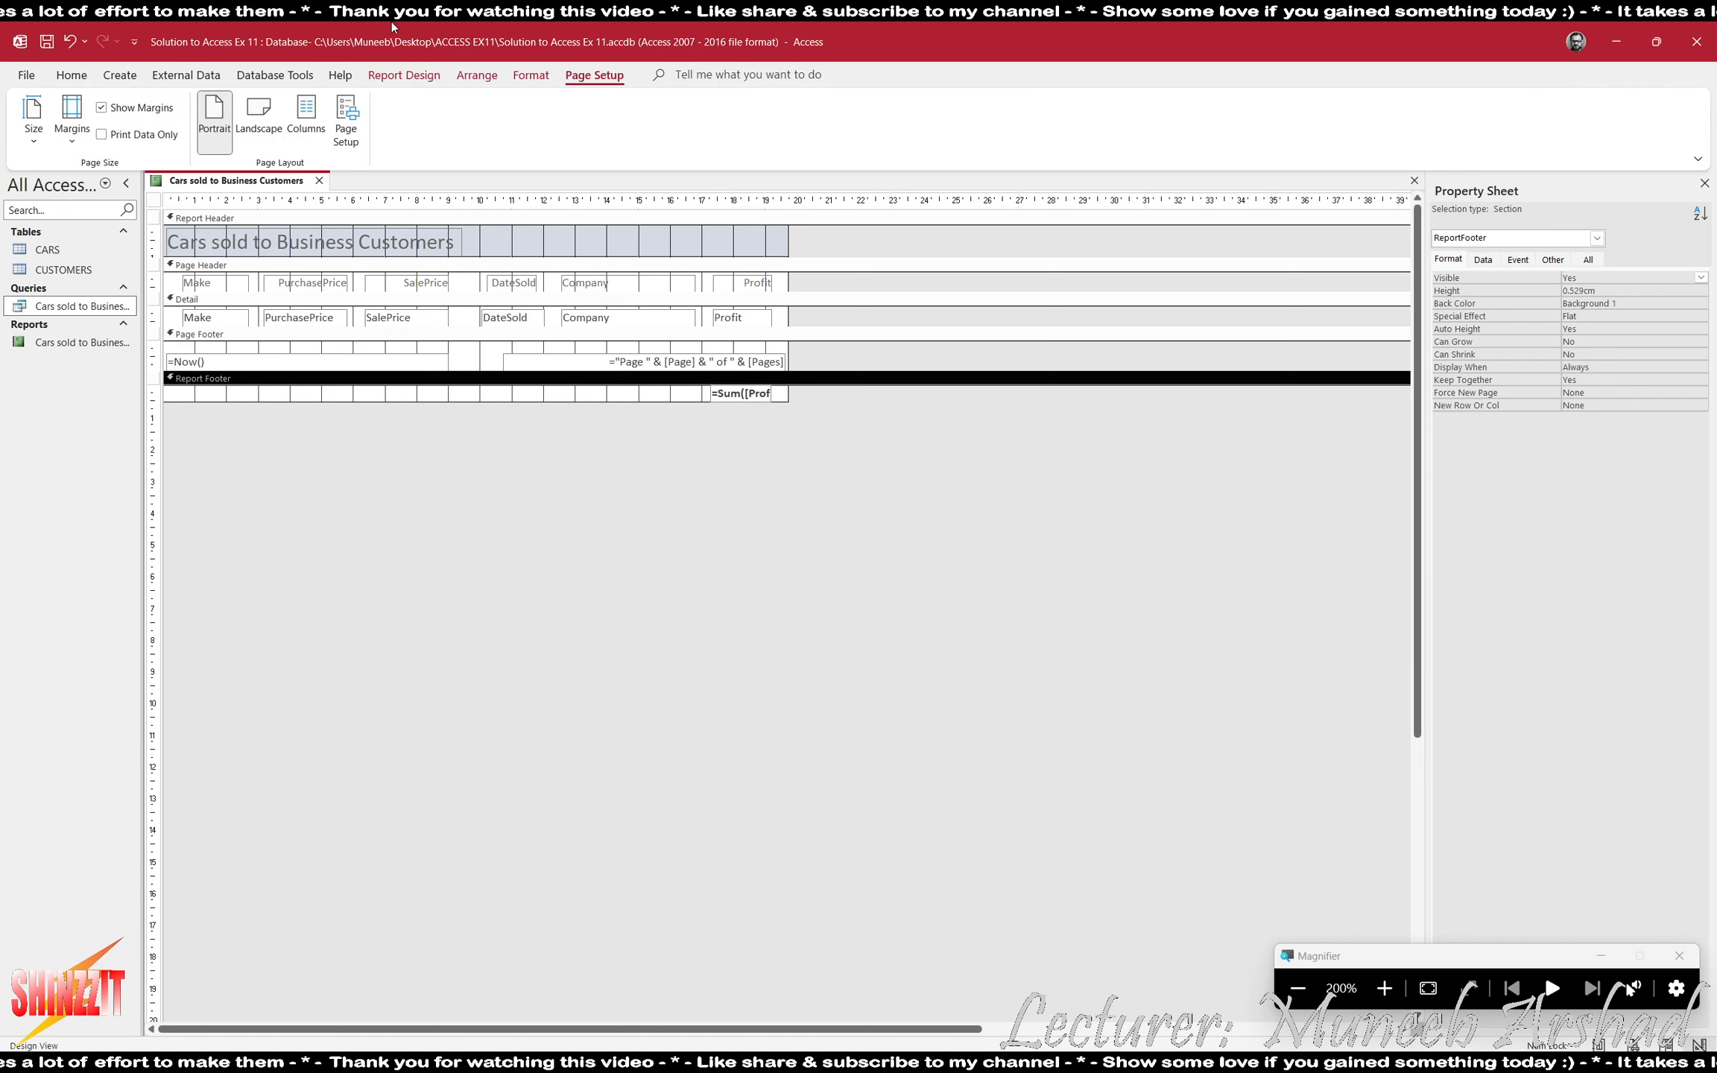
left_click(404, 74)
left_click(424, 121)
left_click(400, 122)
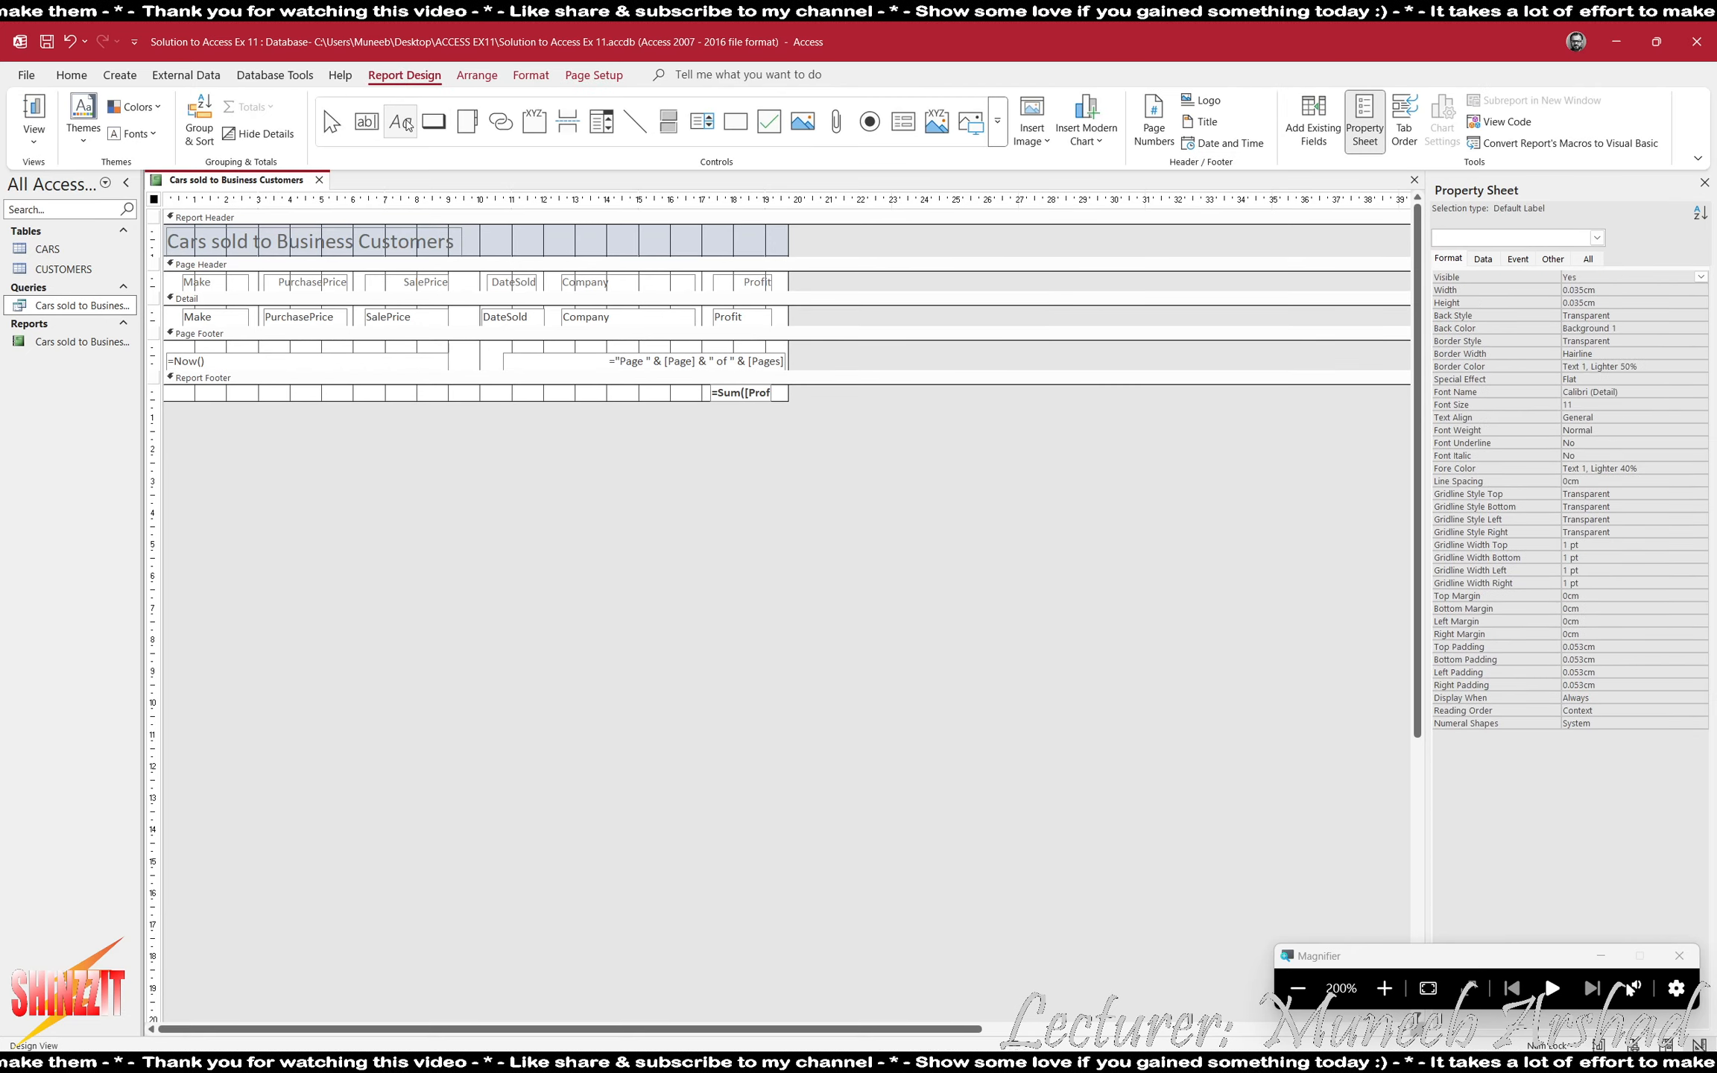
left_click_drag(573, 385, 699, 400)
type("Total Pr")
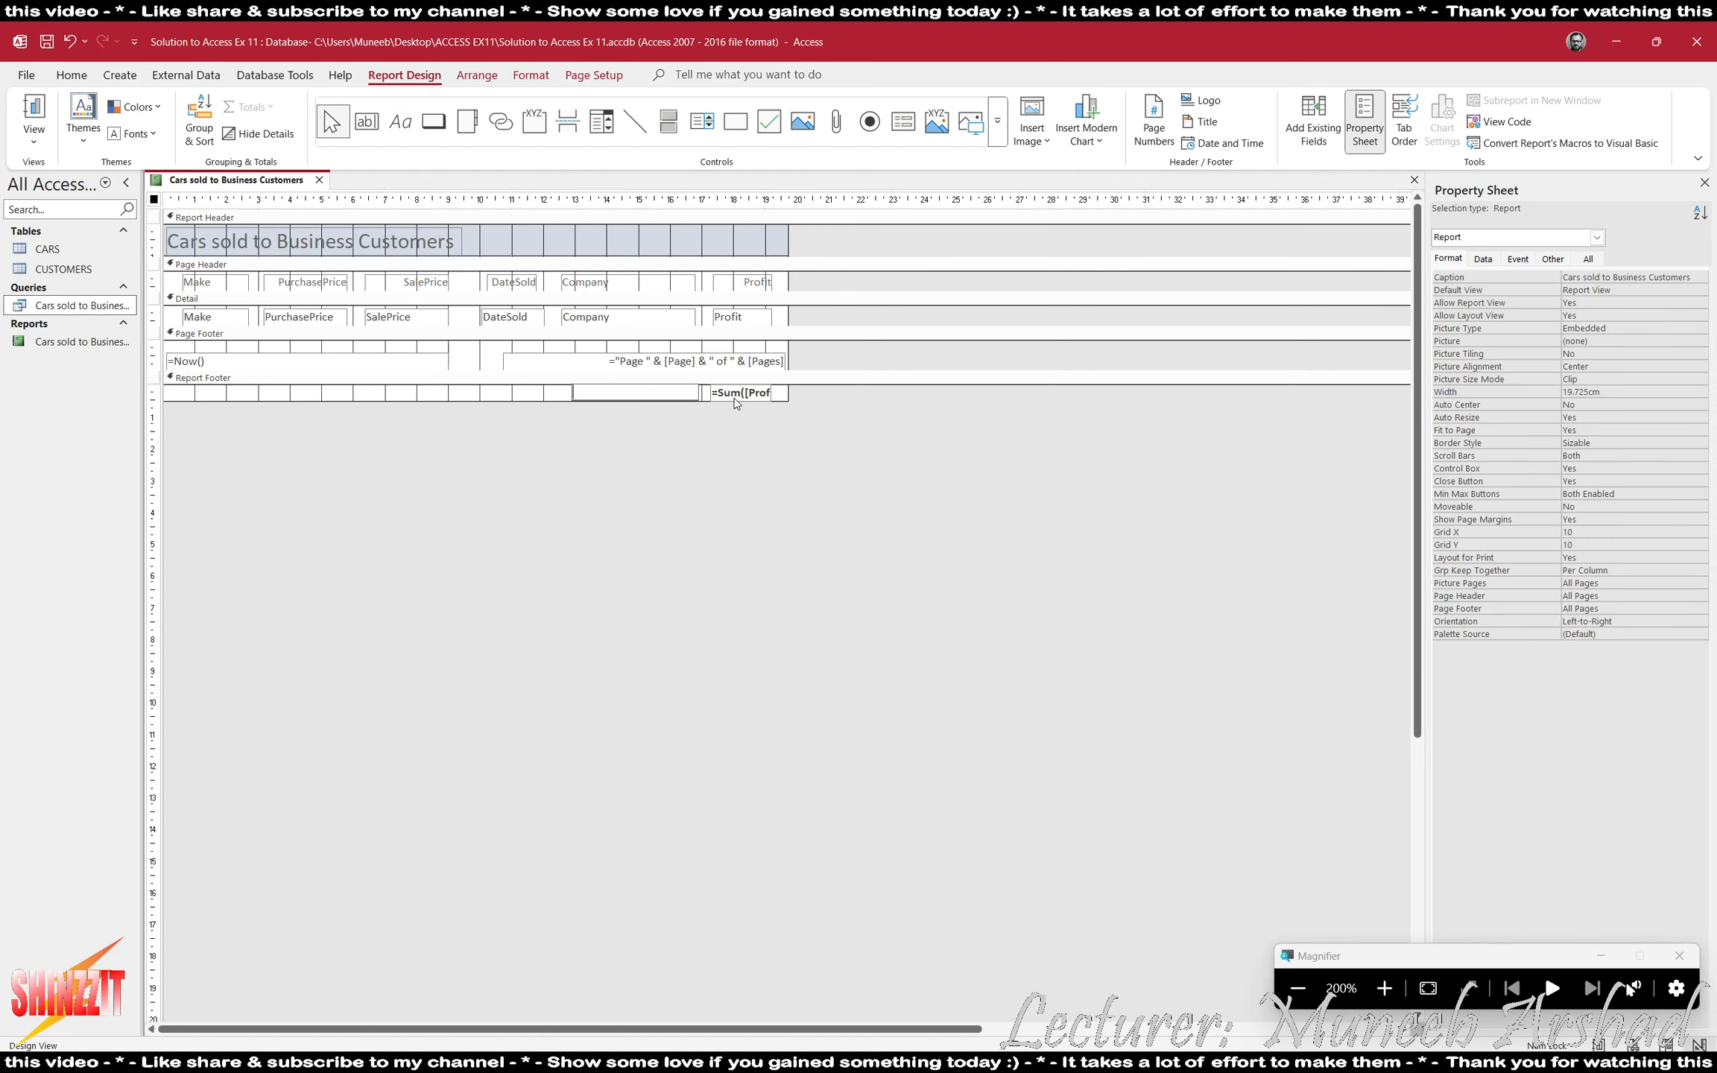
type("ofit")
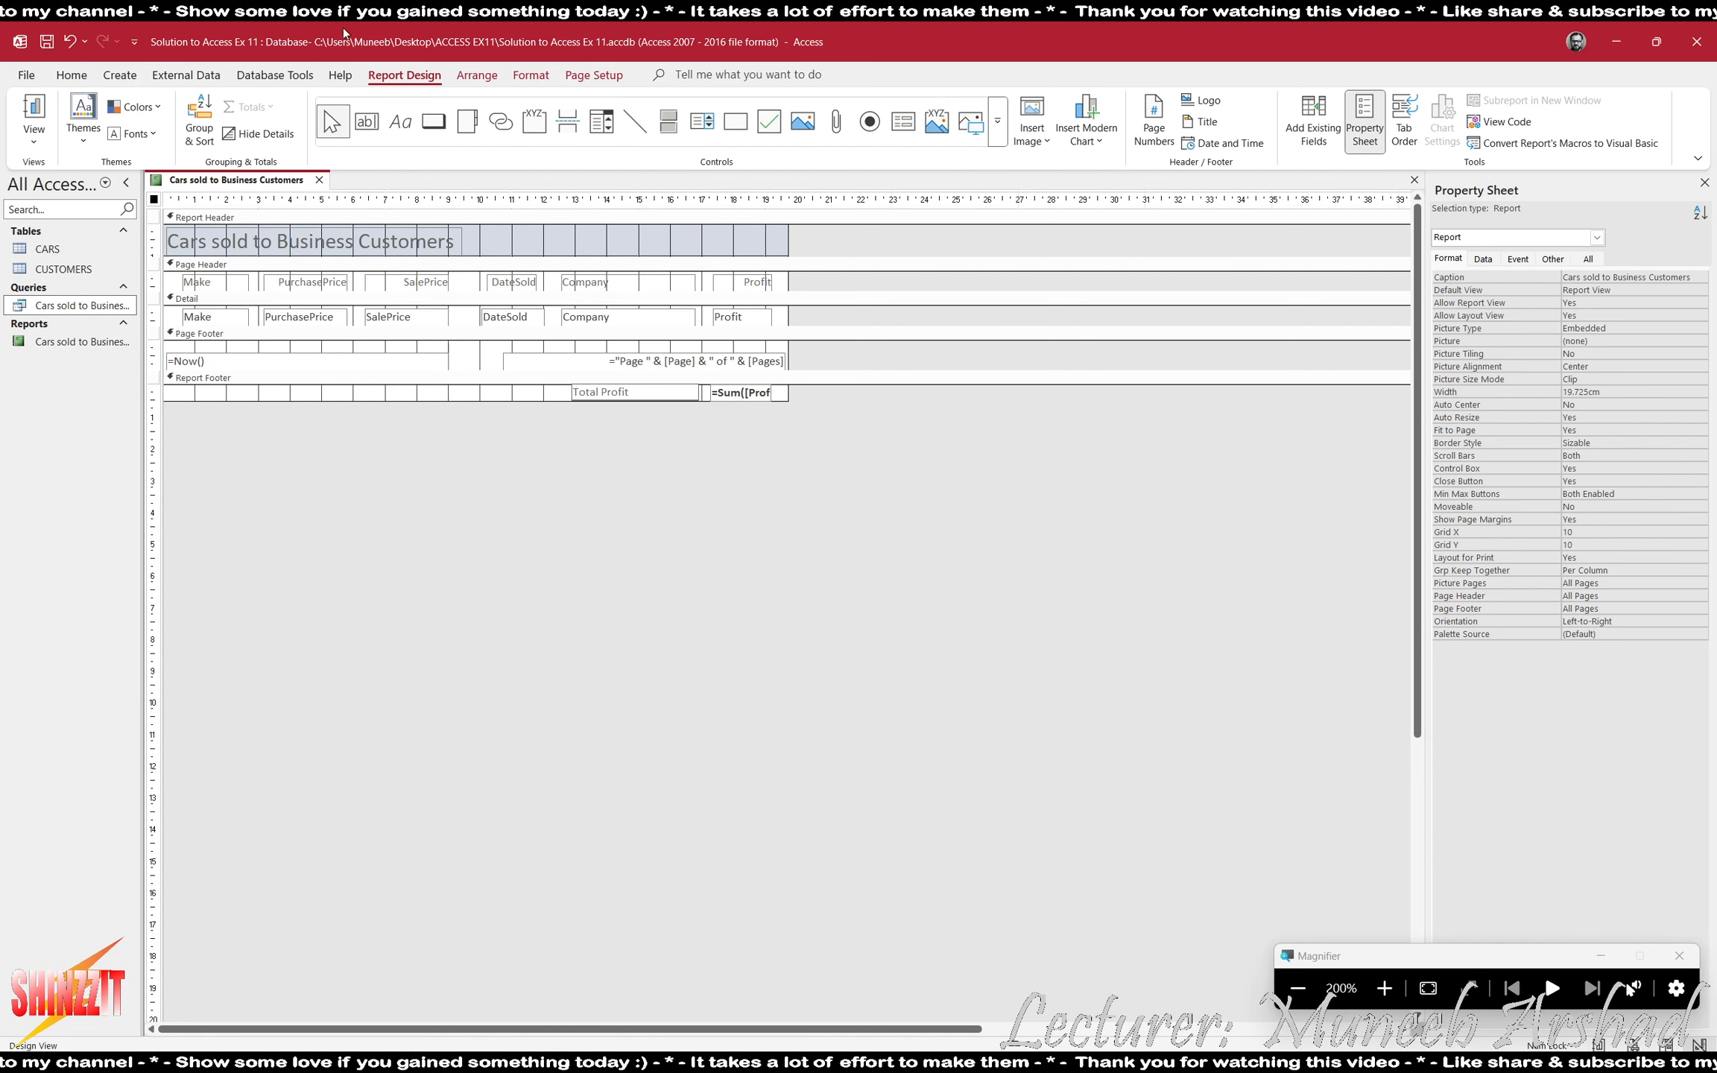
left_click(711, 402)
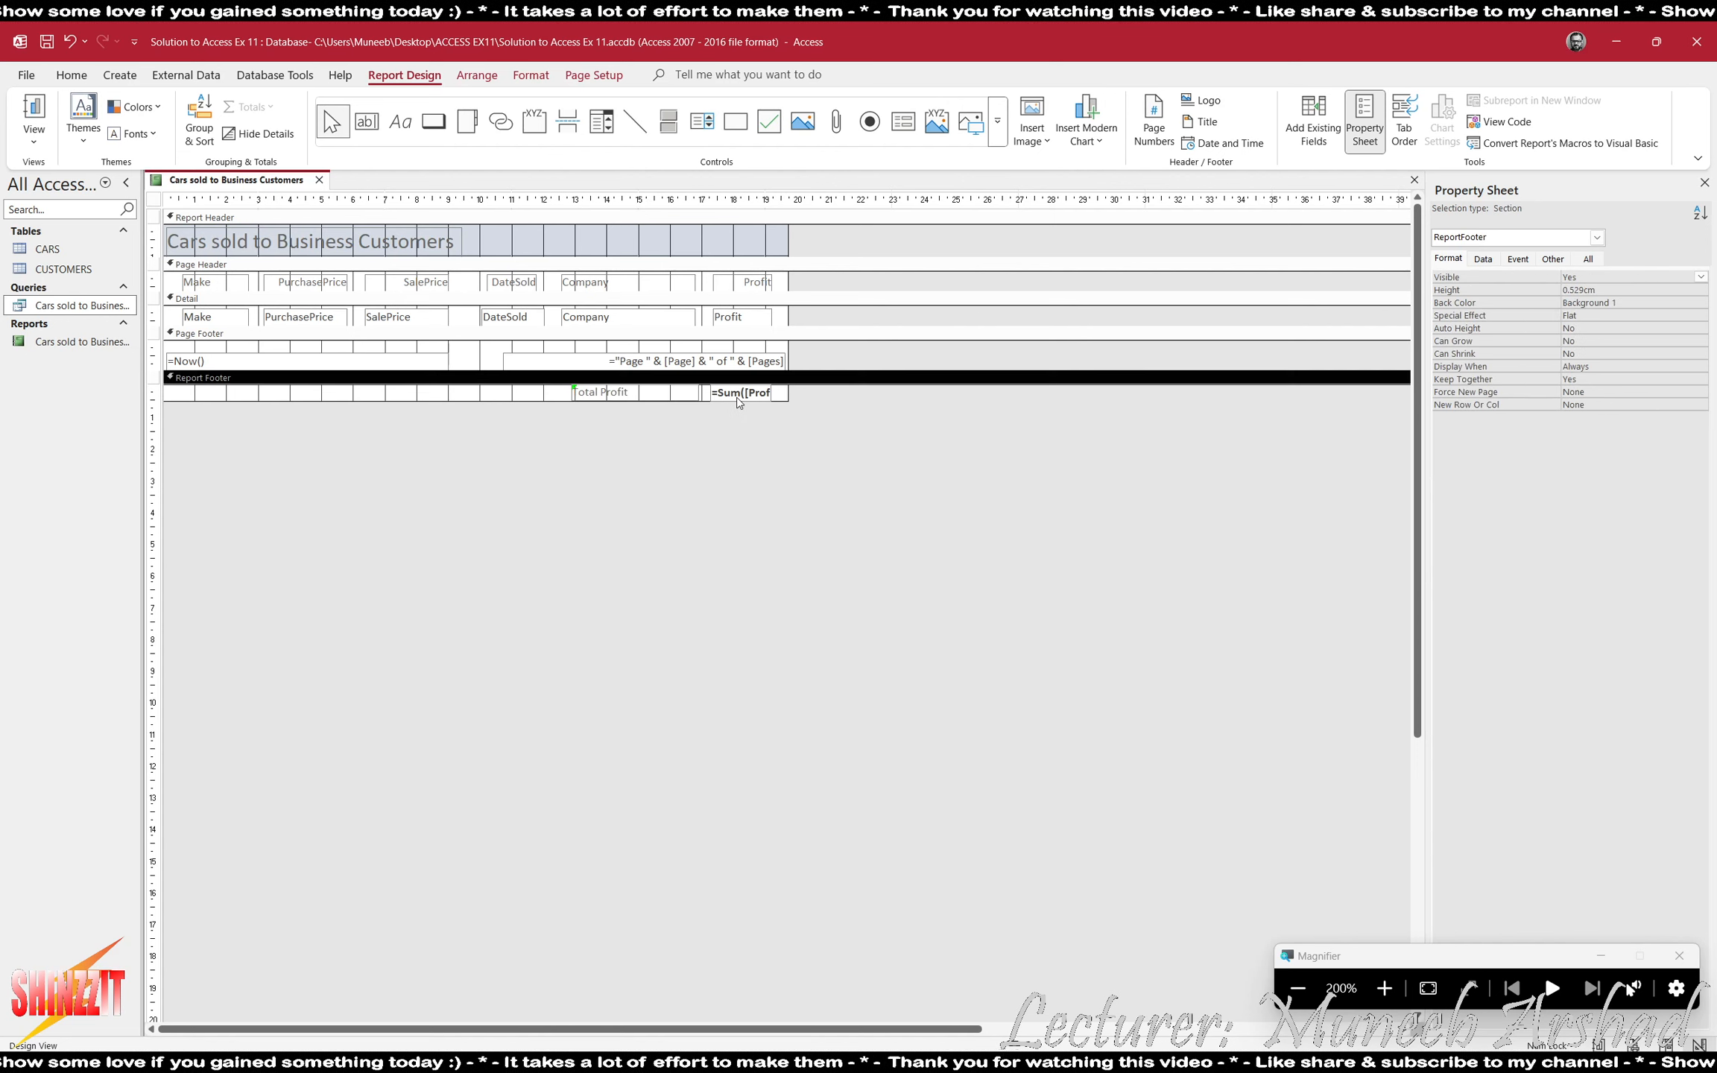
- Copy the profit sum box's formatting onto the Total Profit label with Format Painter
left_click(535, 77)
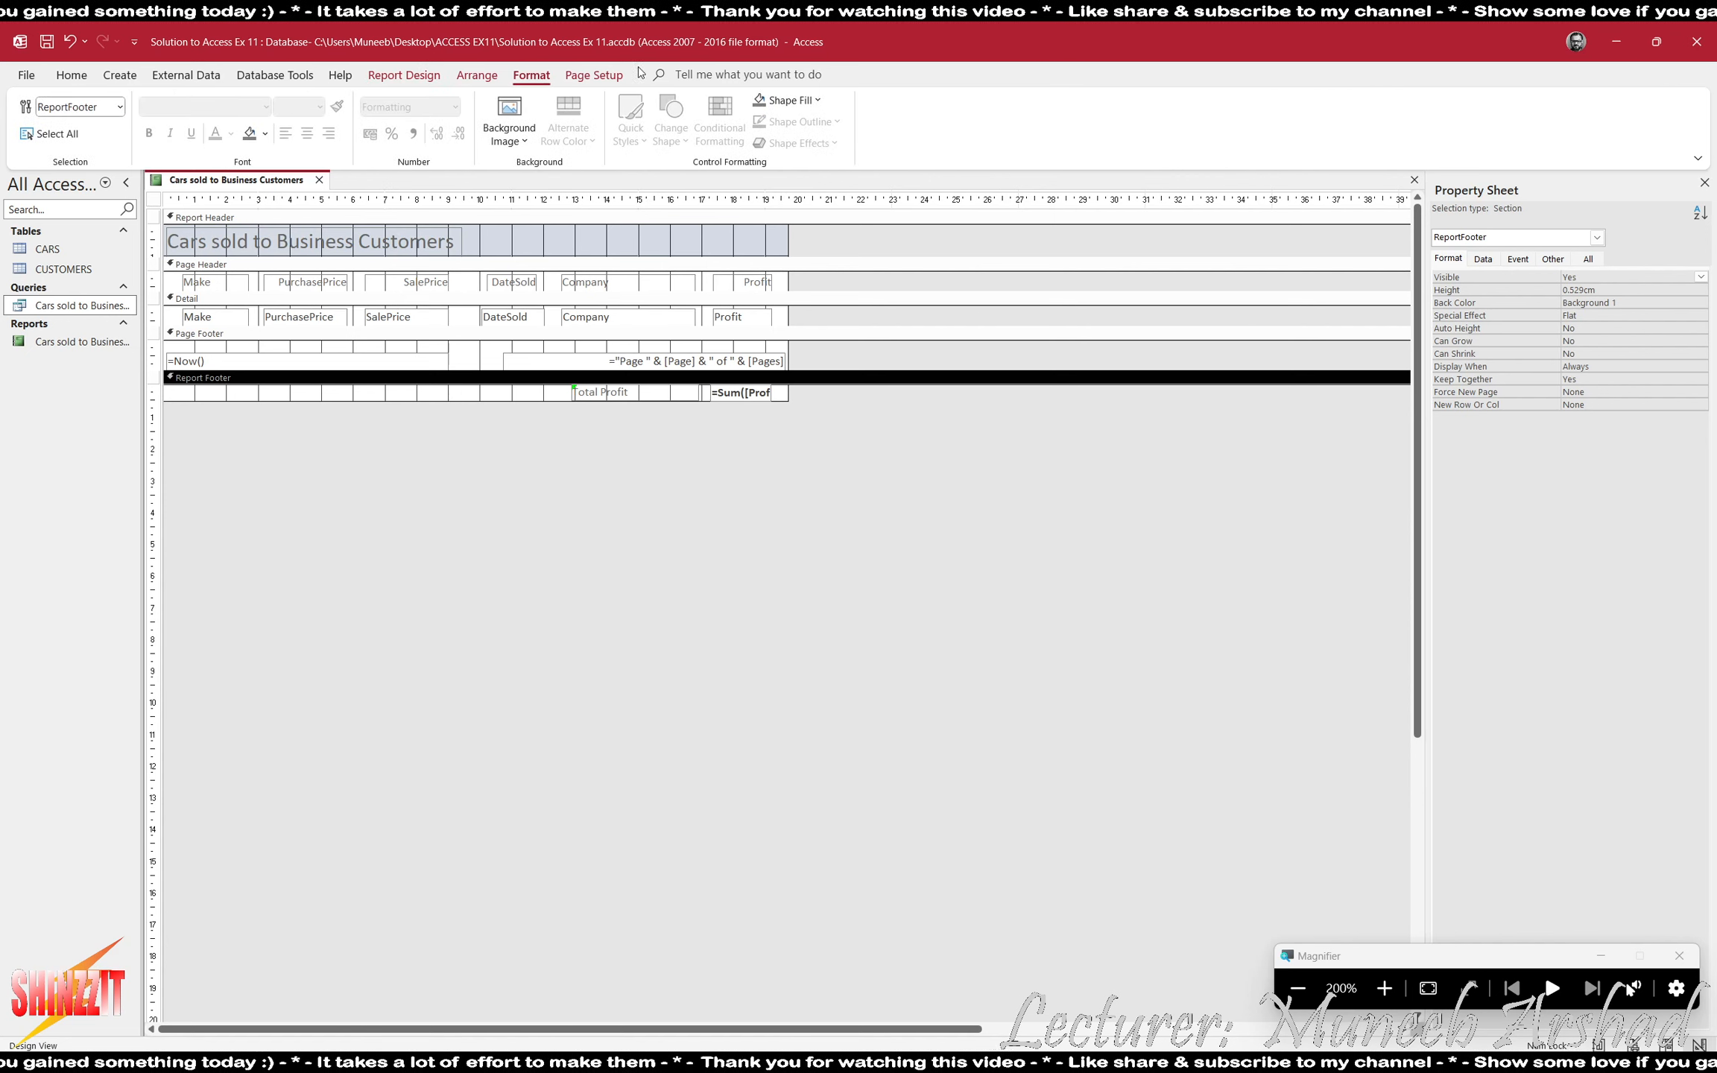
left_click(740, 392)
left_click(337, 107)
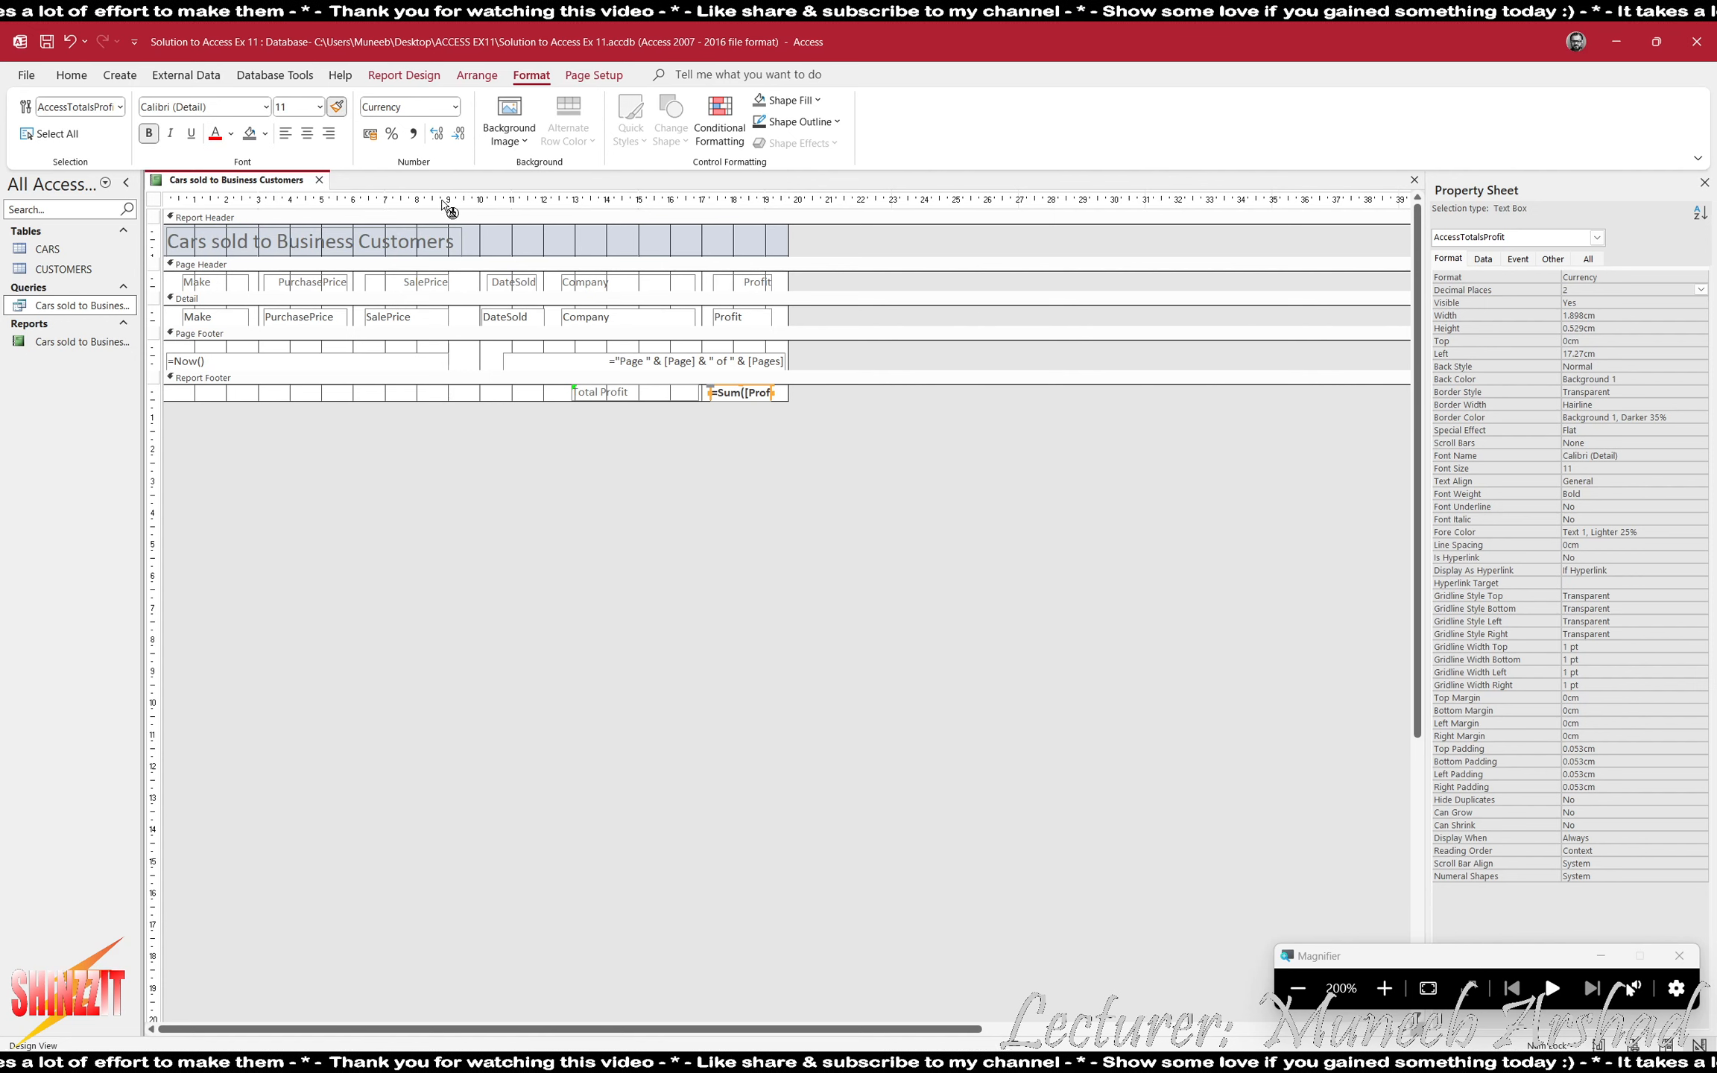
left_click(618, 393)
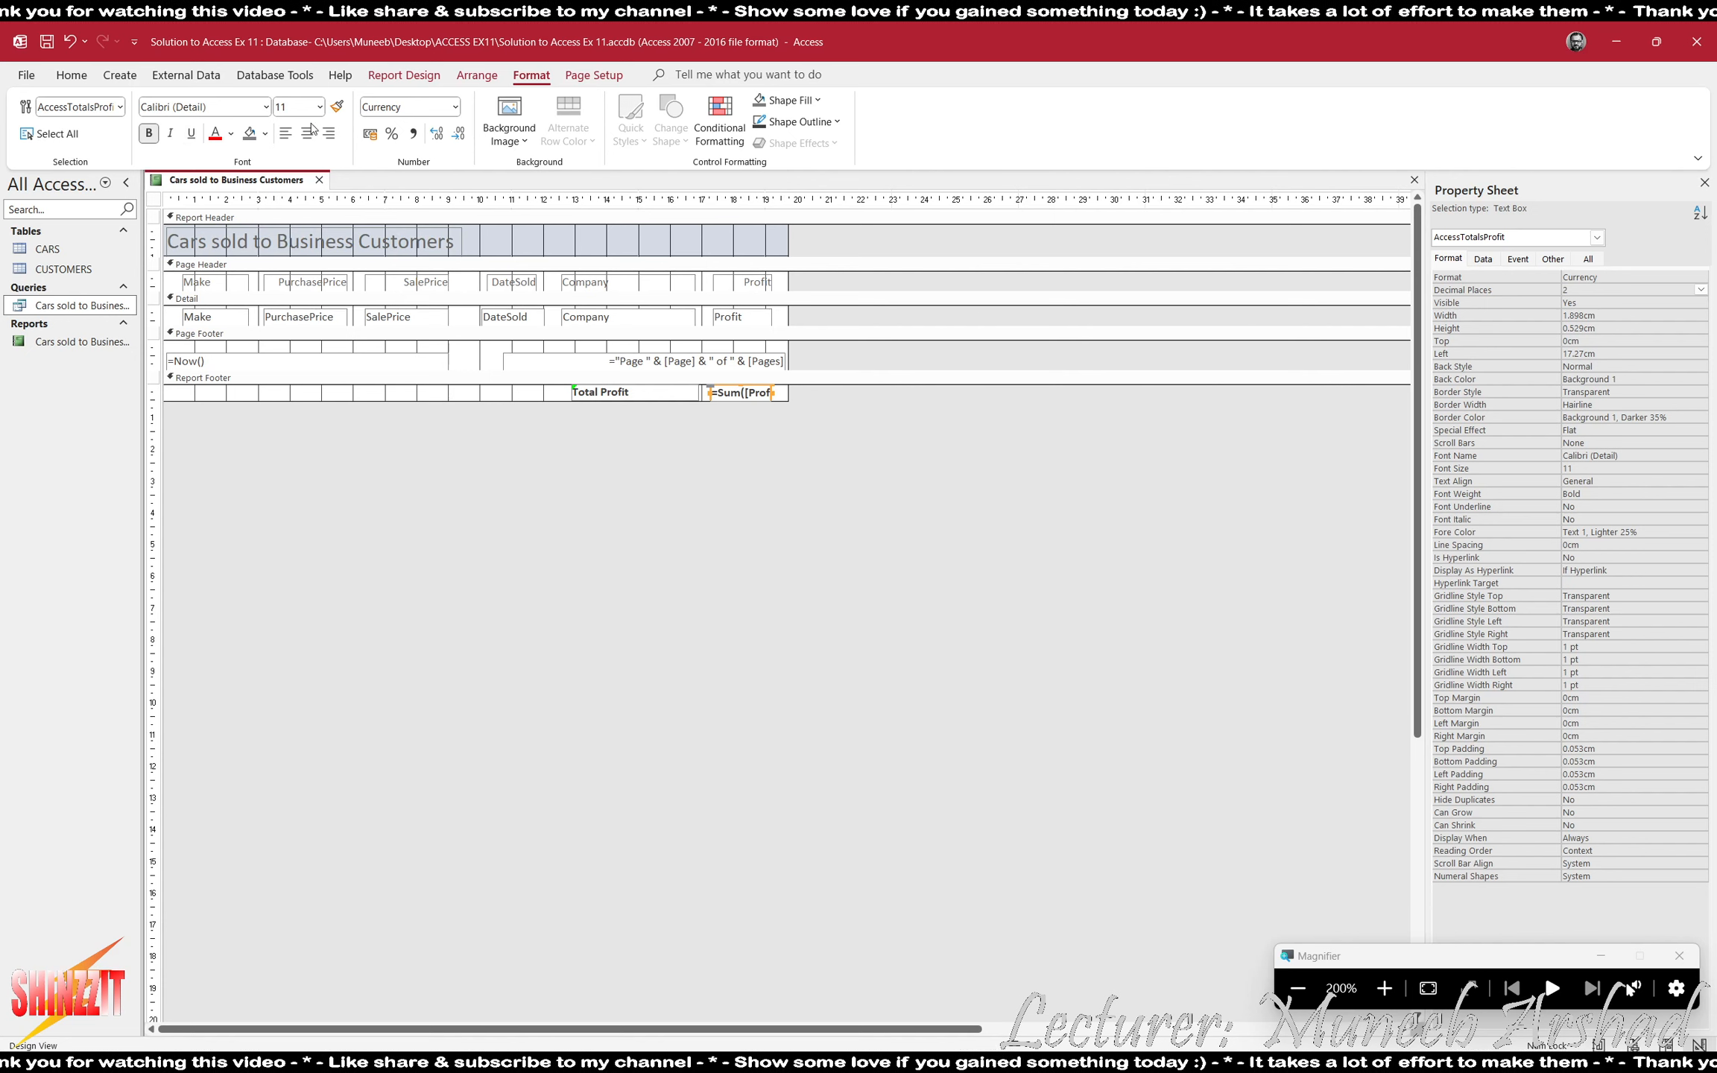
- Check the Total Profit label and the column contents in Print Preview, and return to Design View
left_click(404, 75)
left_click(32, 146)
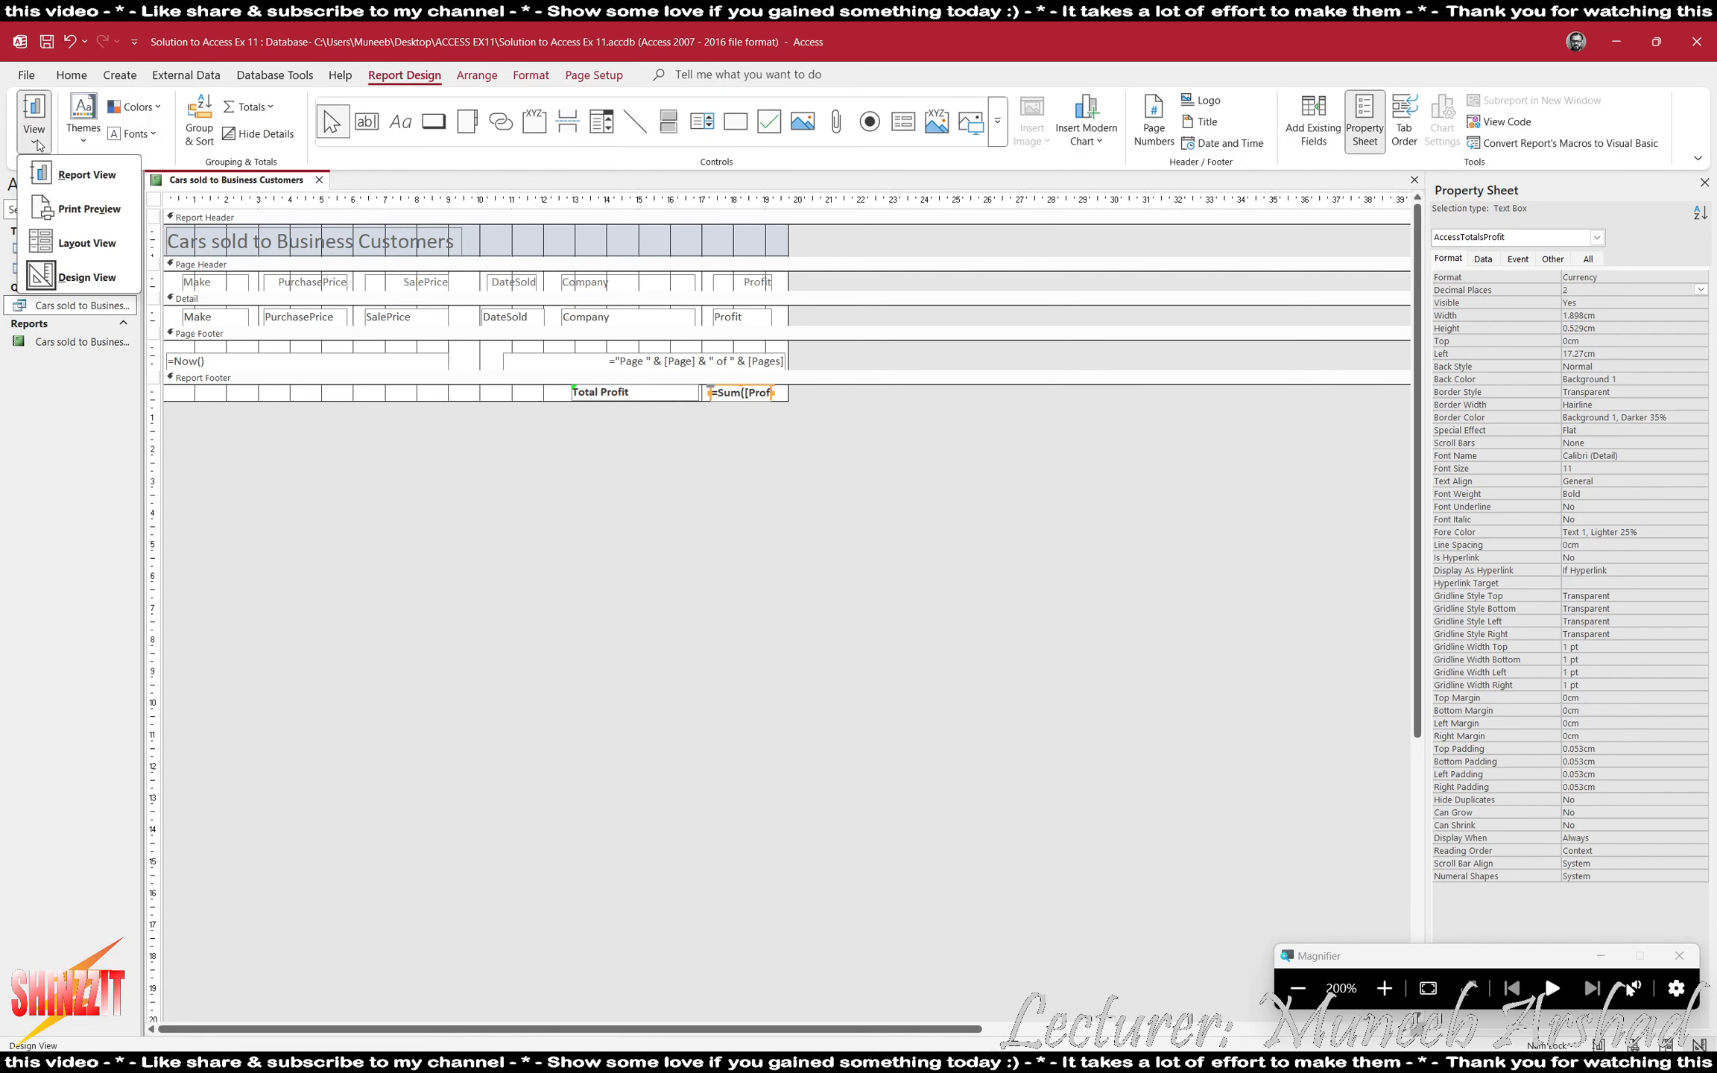
left_click(89, 209)
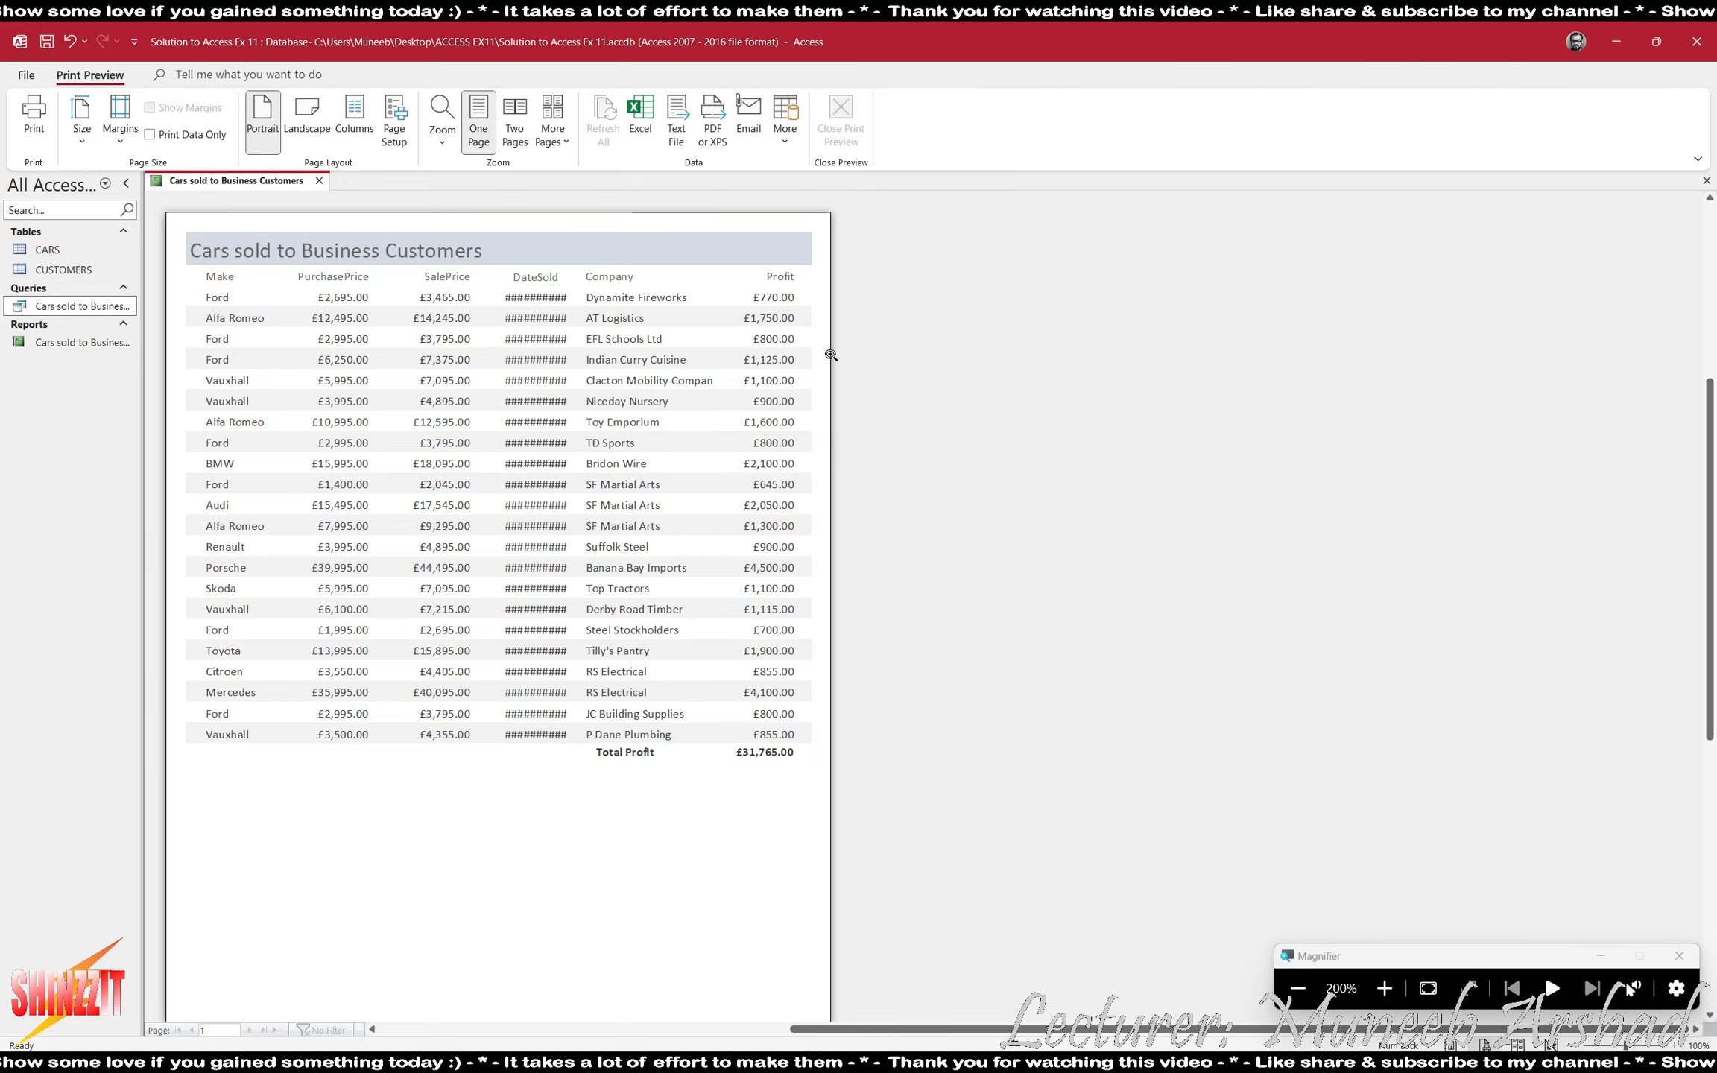
left_click(827, 352)
left_click(840, 120)
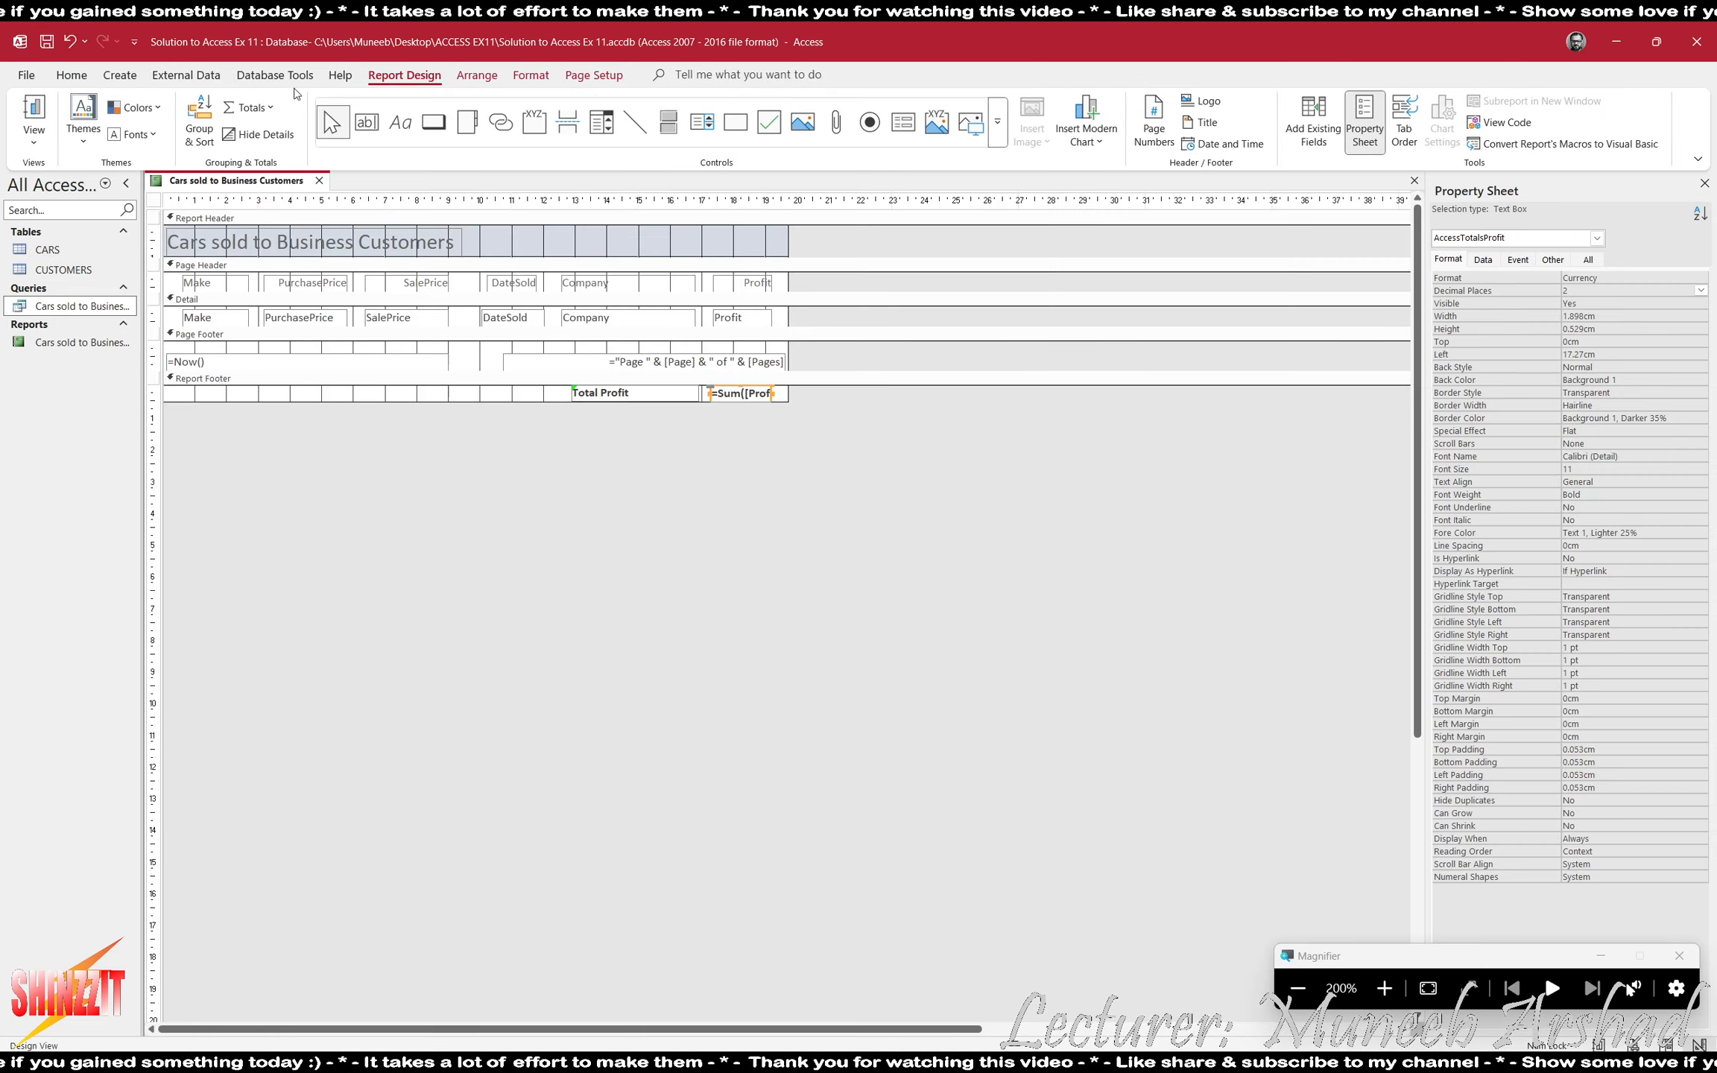
- In Layout View, narrow the SalePrice and PurchasePrice values from their left edges, making PurchasePrice about 1.894 cm wide
left_click(33, 135)
left_click(75, 242)
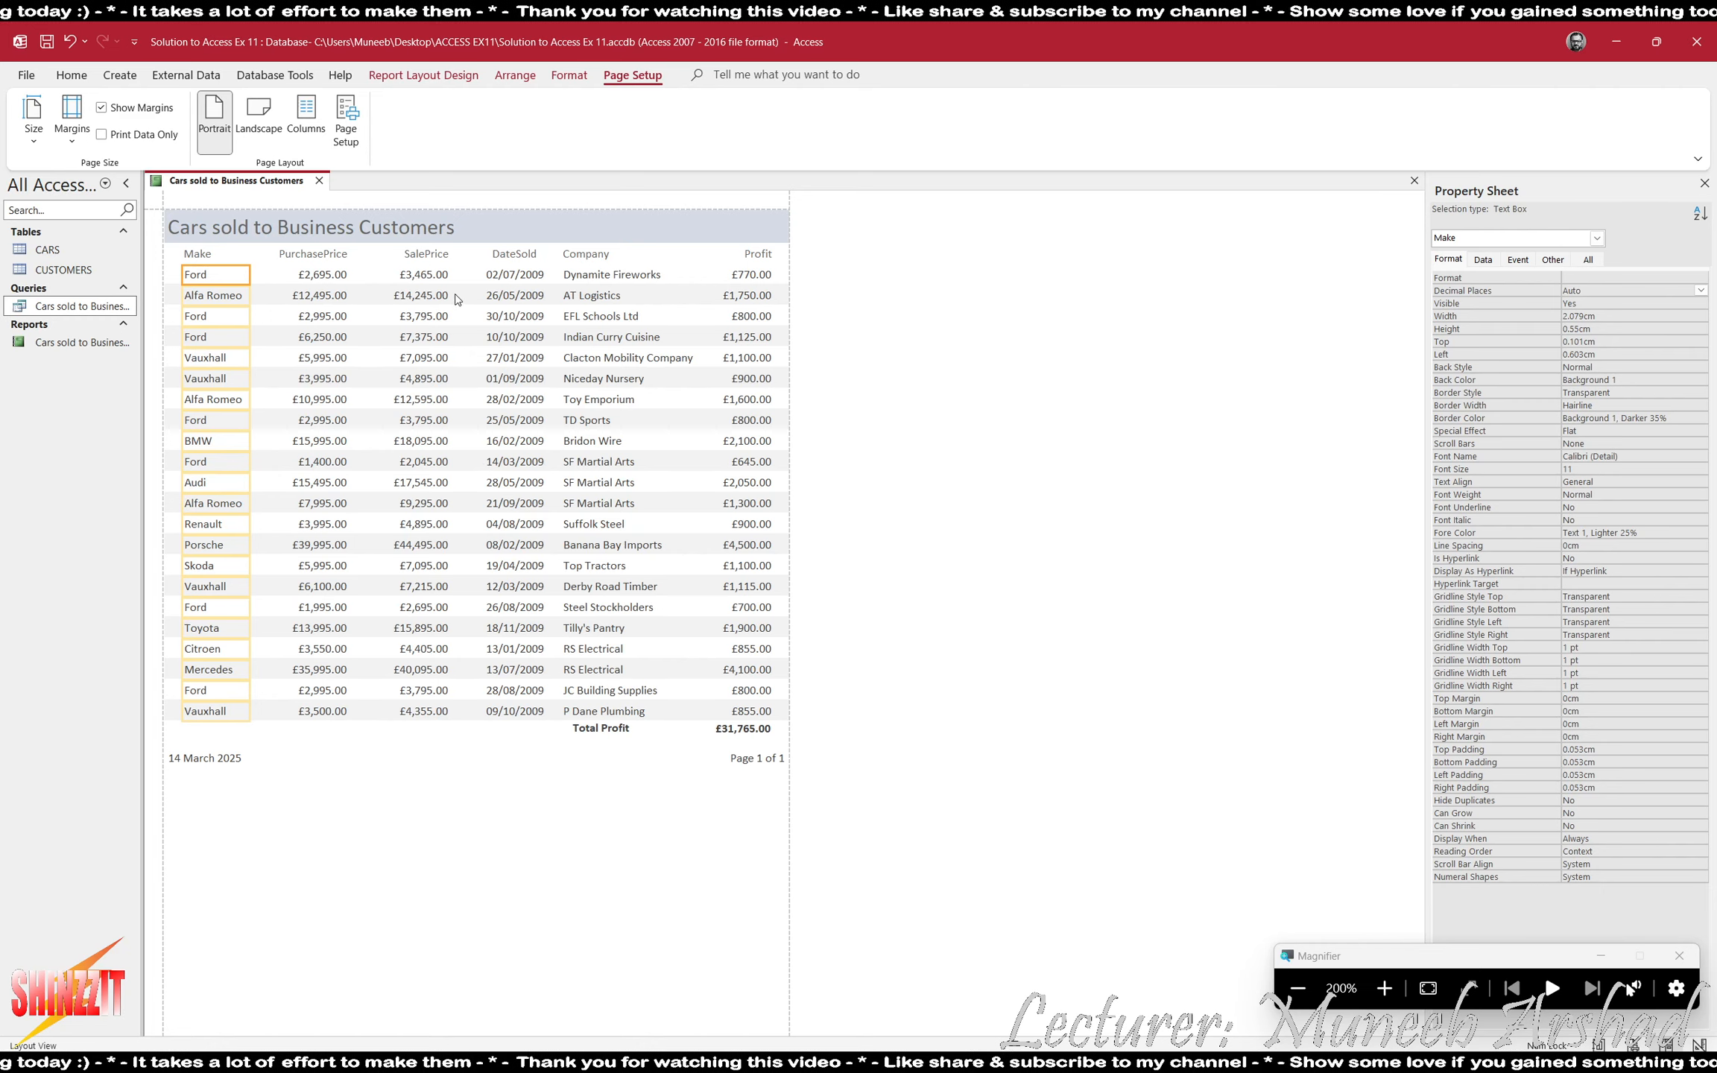
left_click(437, 276)
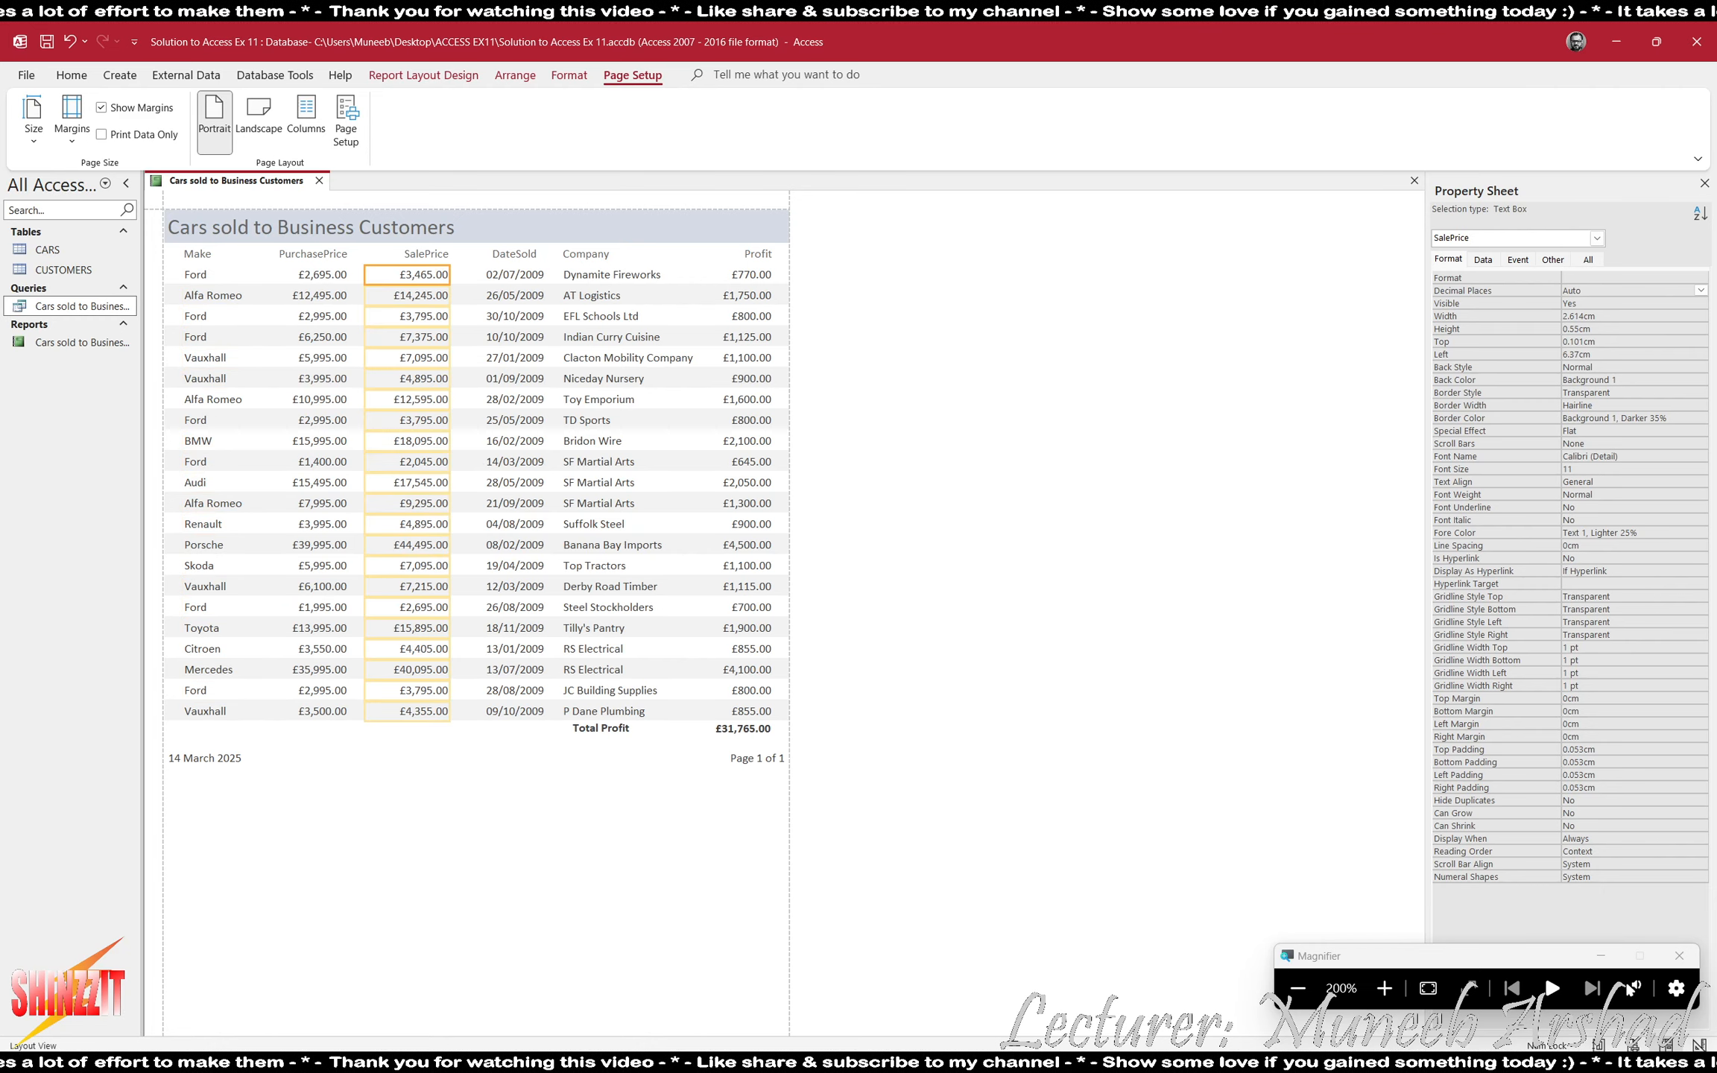
left_click(1297, 988)
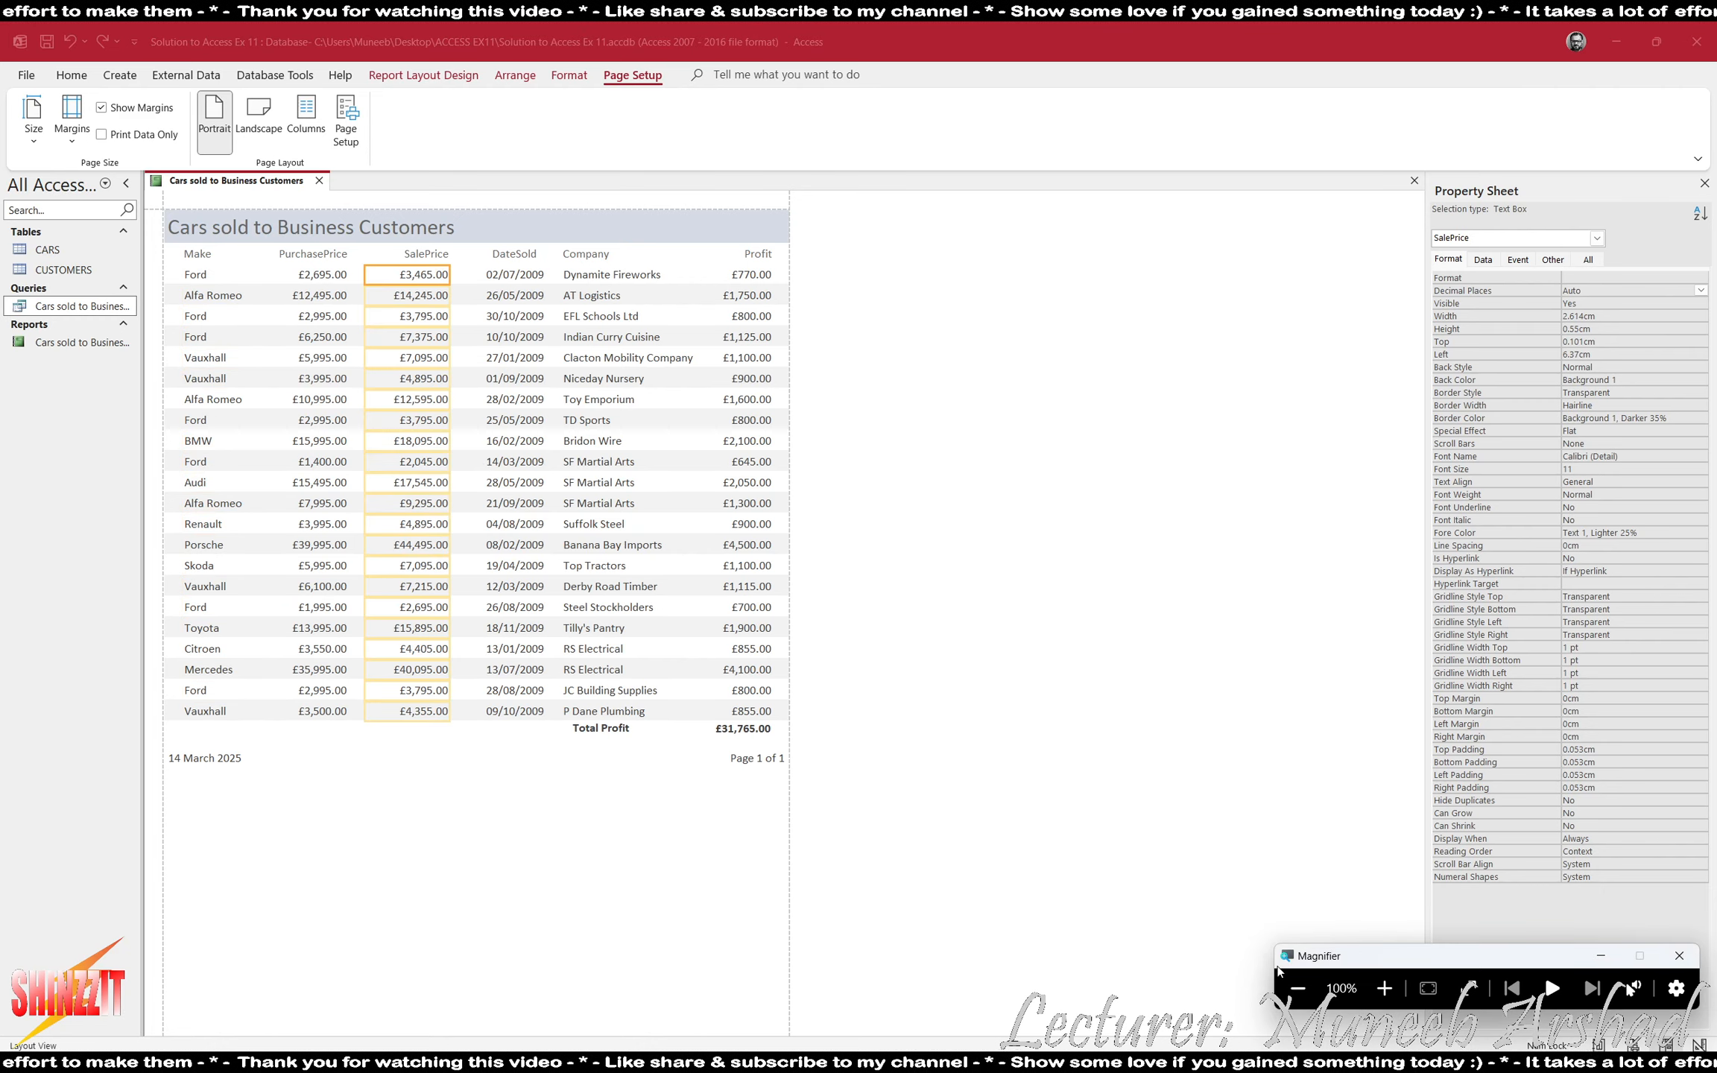
left_click(495, 274)
left_click_drag(426, 275, 387, 277)
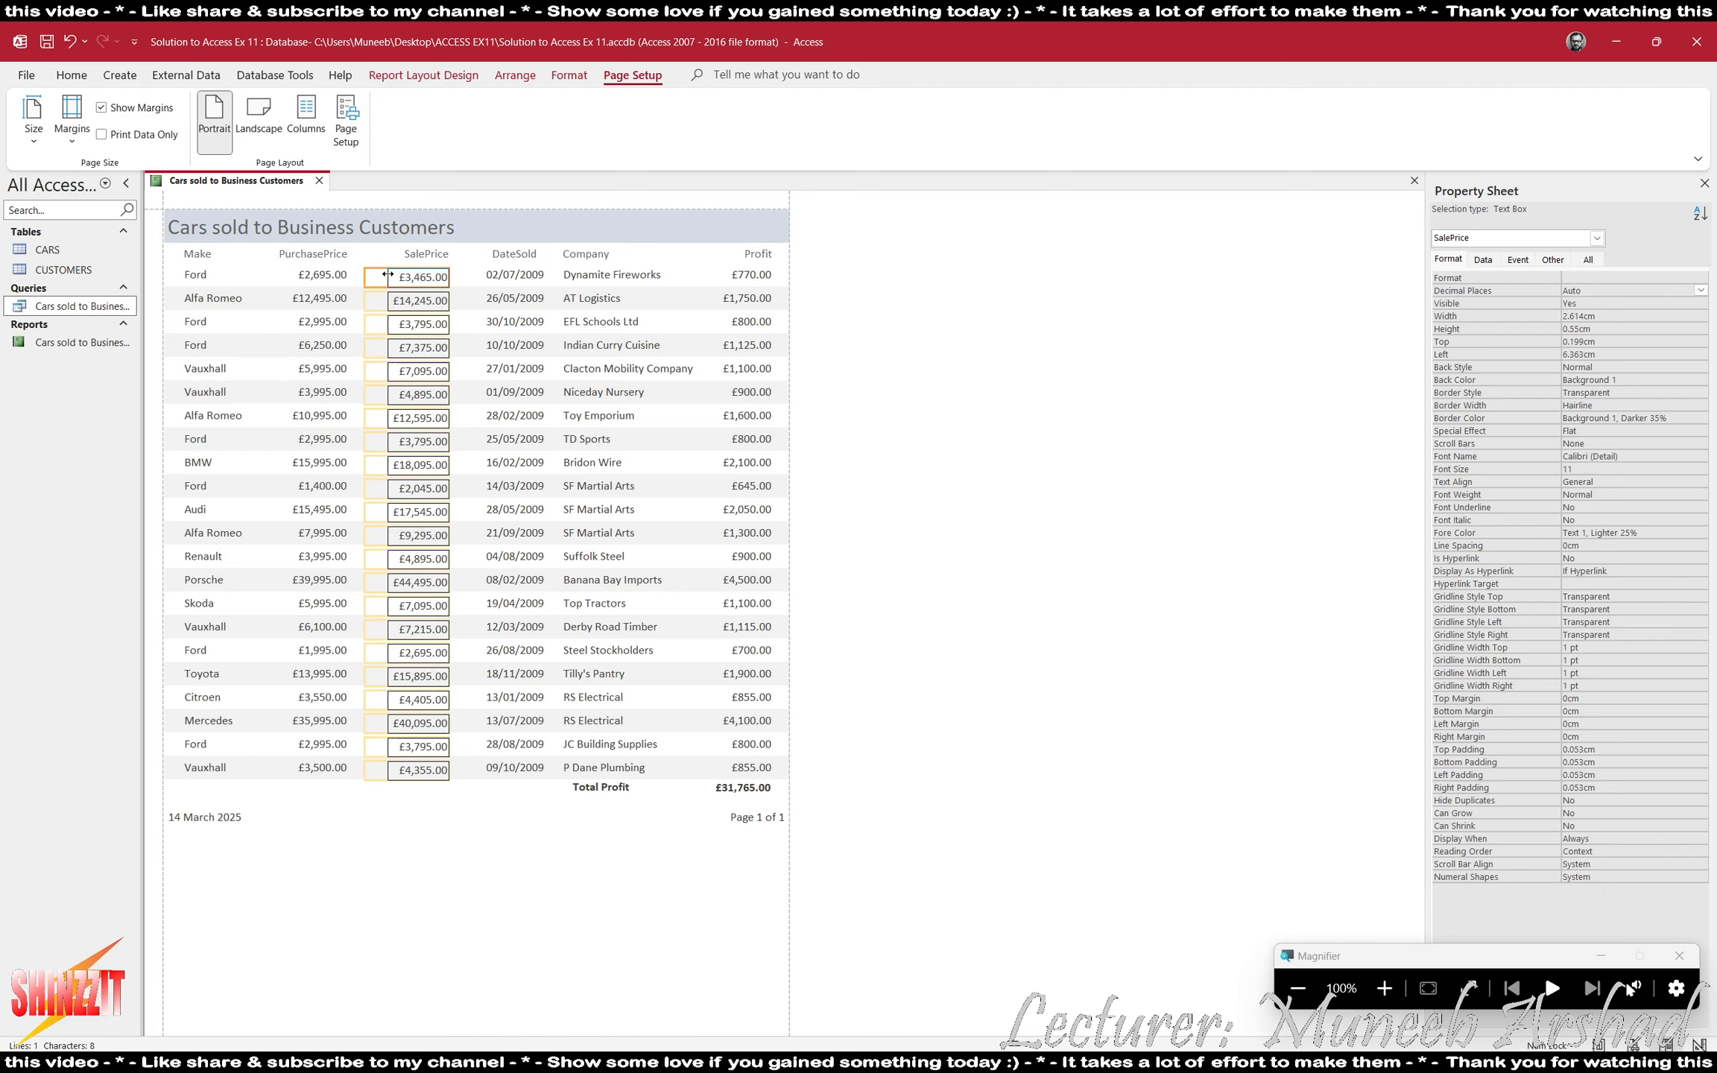
left_click(313, 291)
left_click_drag(263, 277, 285, 279)
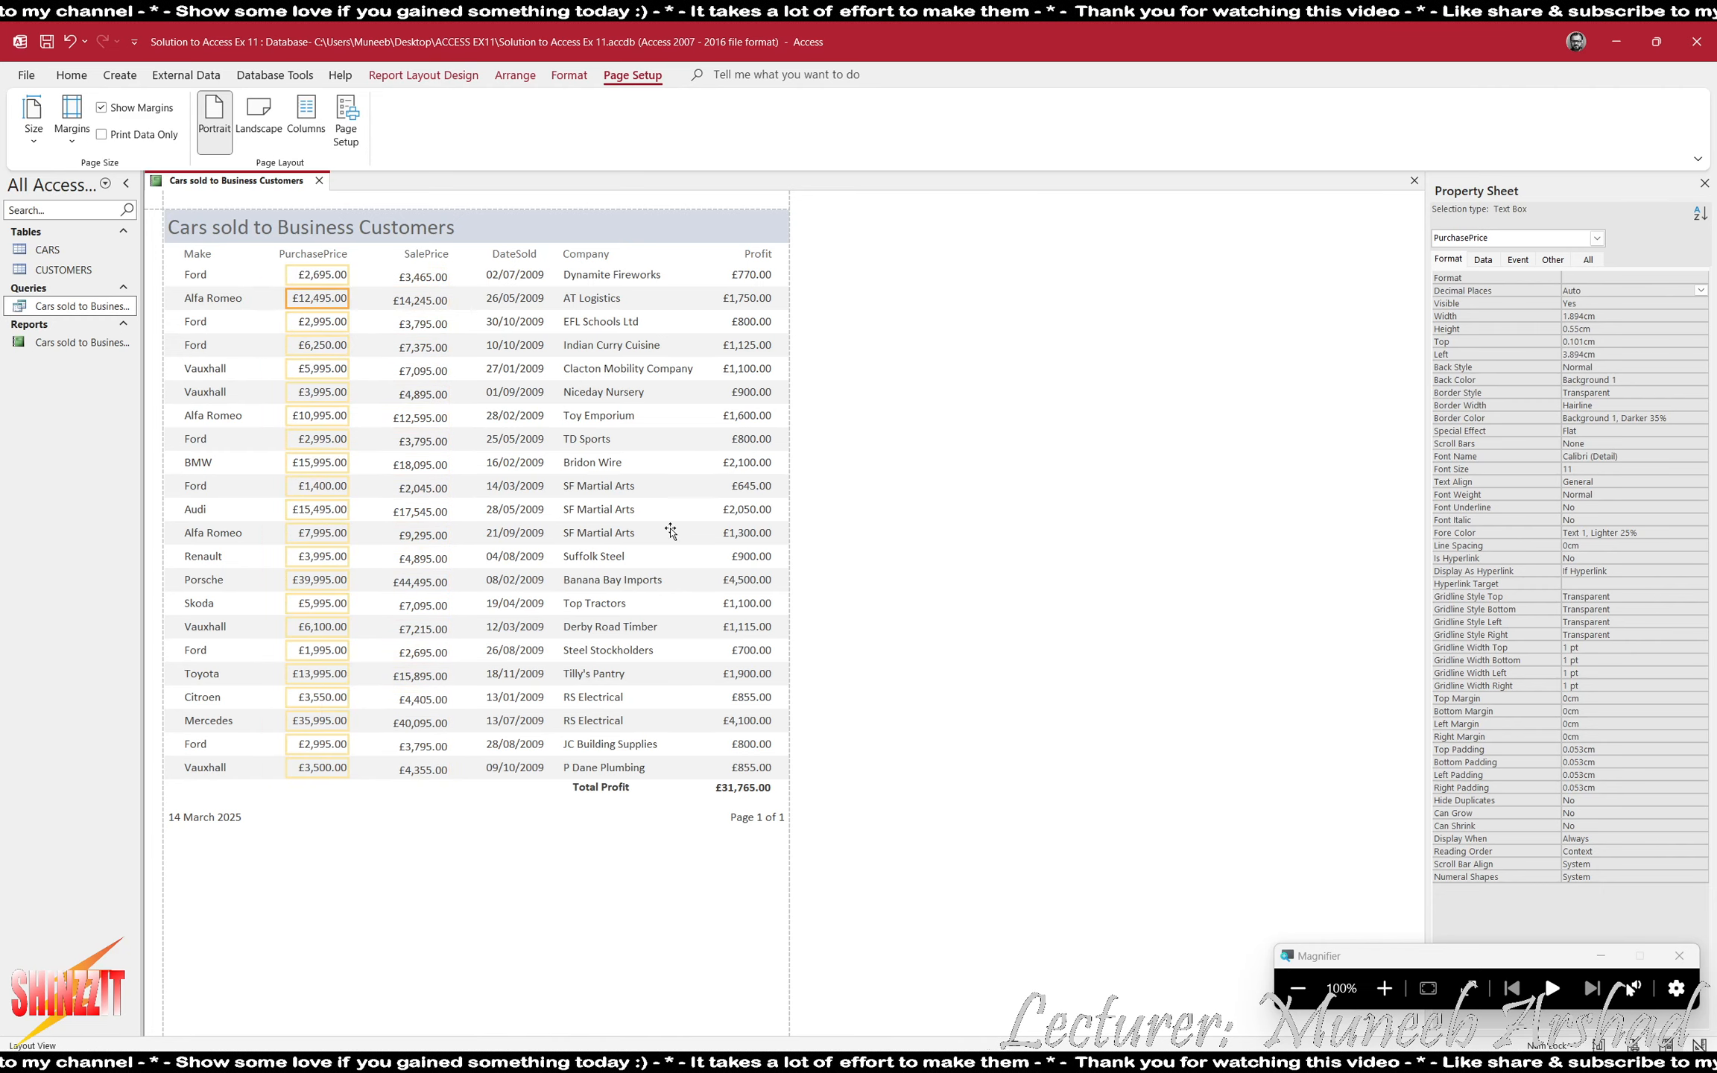
left_click(645, 876)
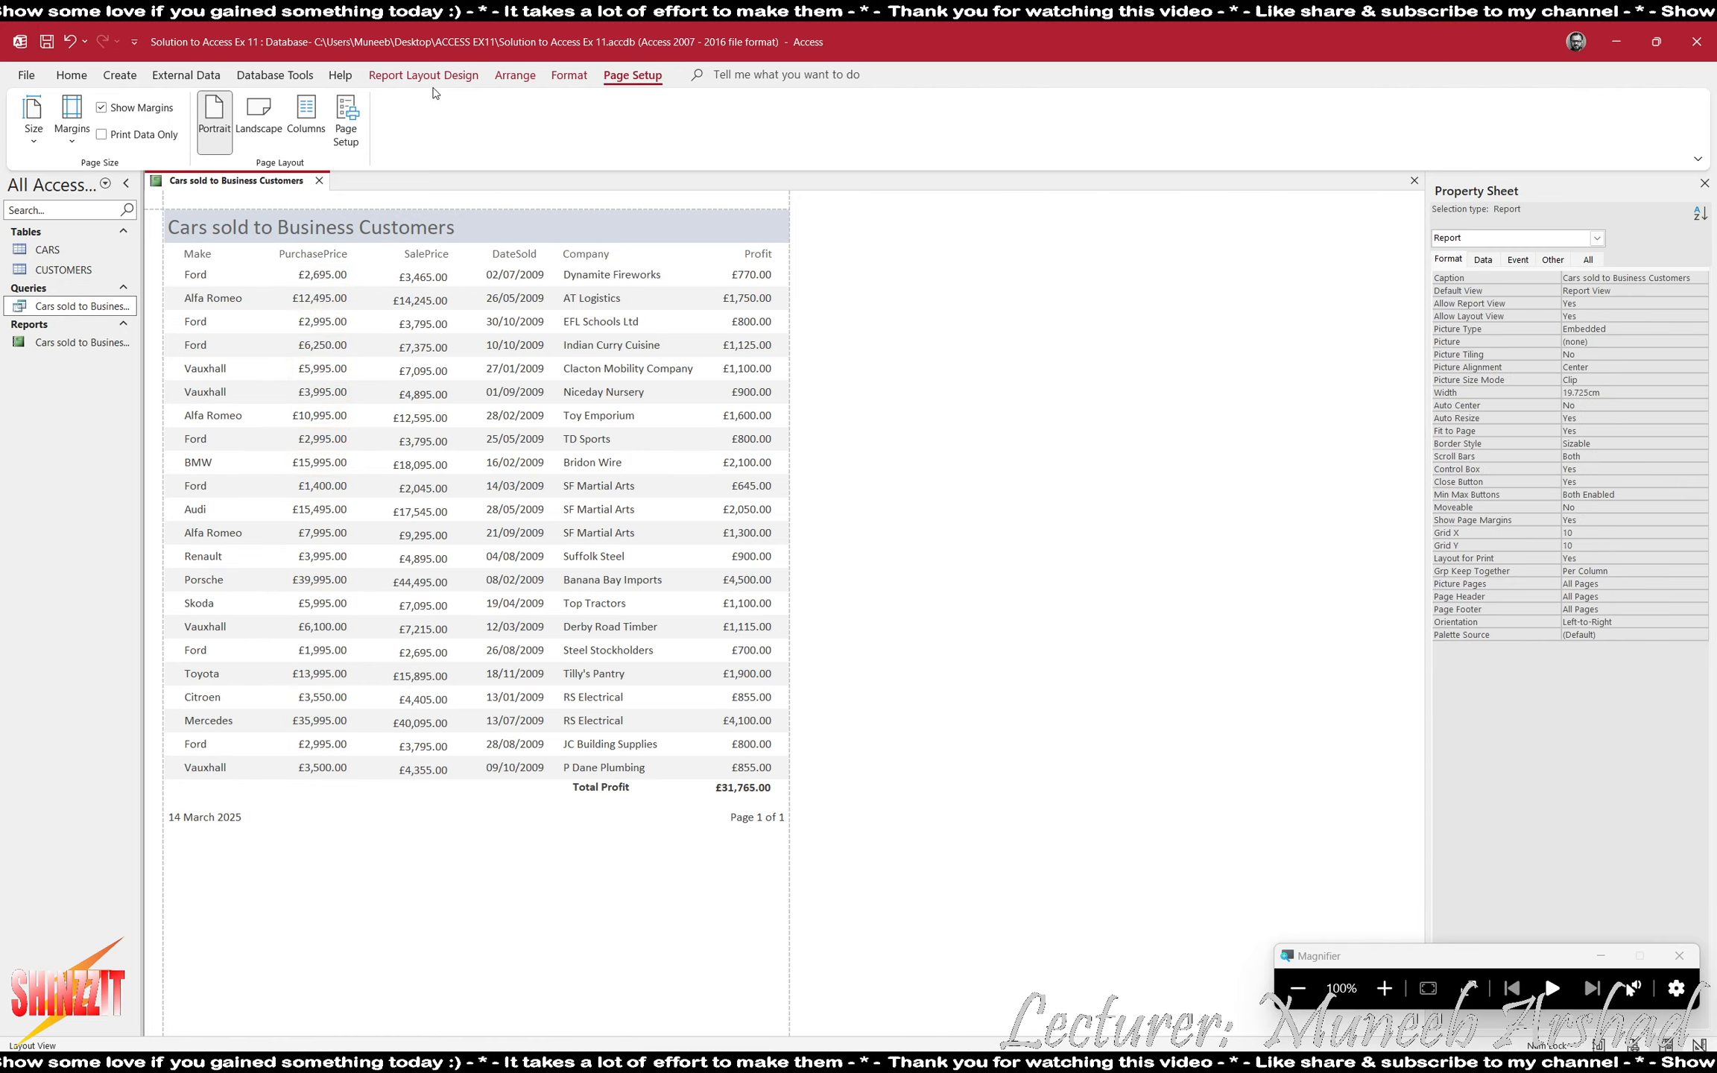
- Check the adjusted price columns and the DateSold values in Print Preview, and return to Layout View
left_click(423, 75)
left_click(34, 134)
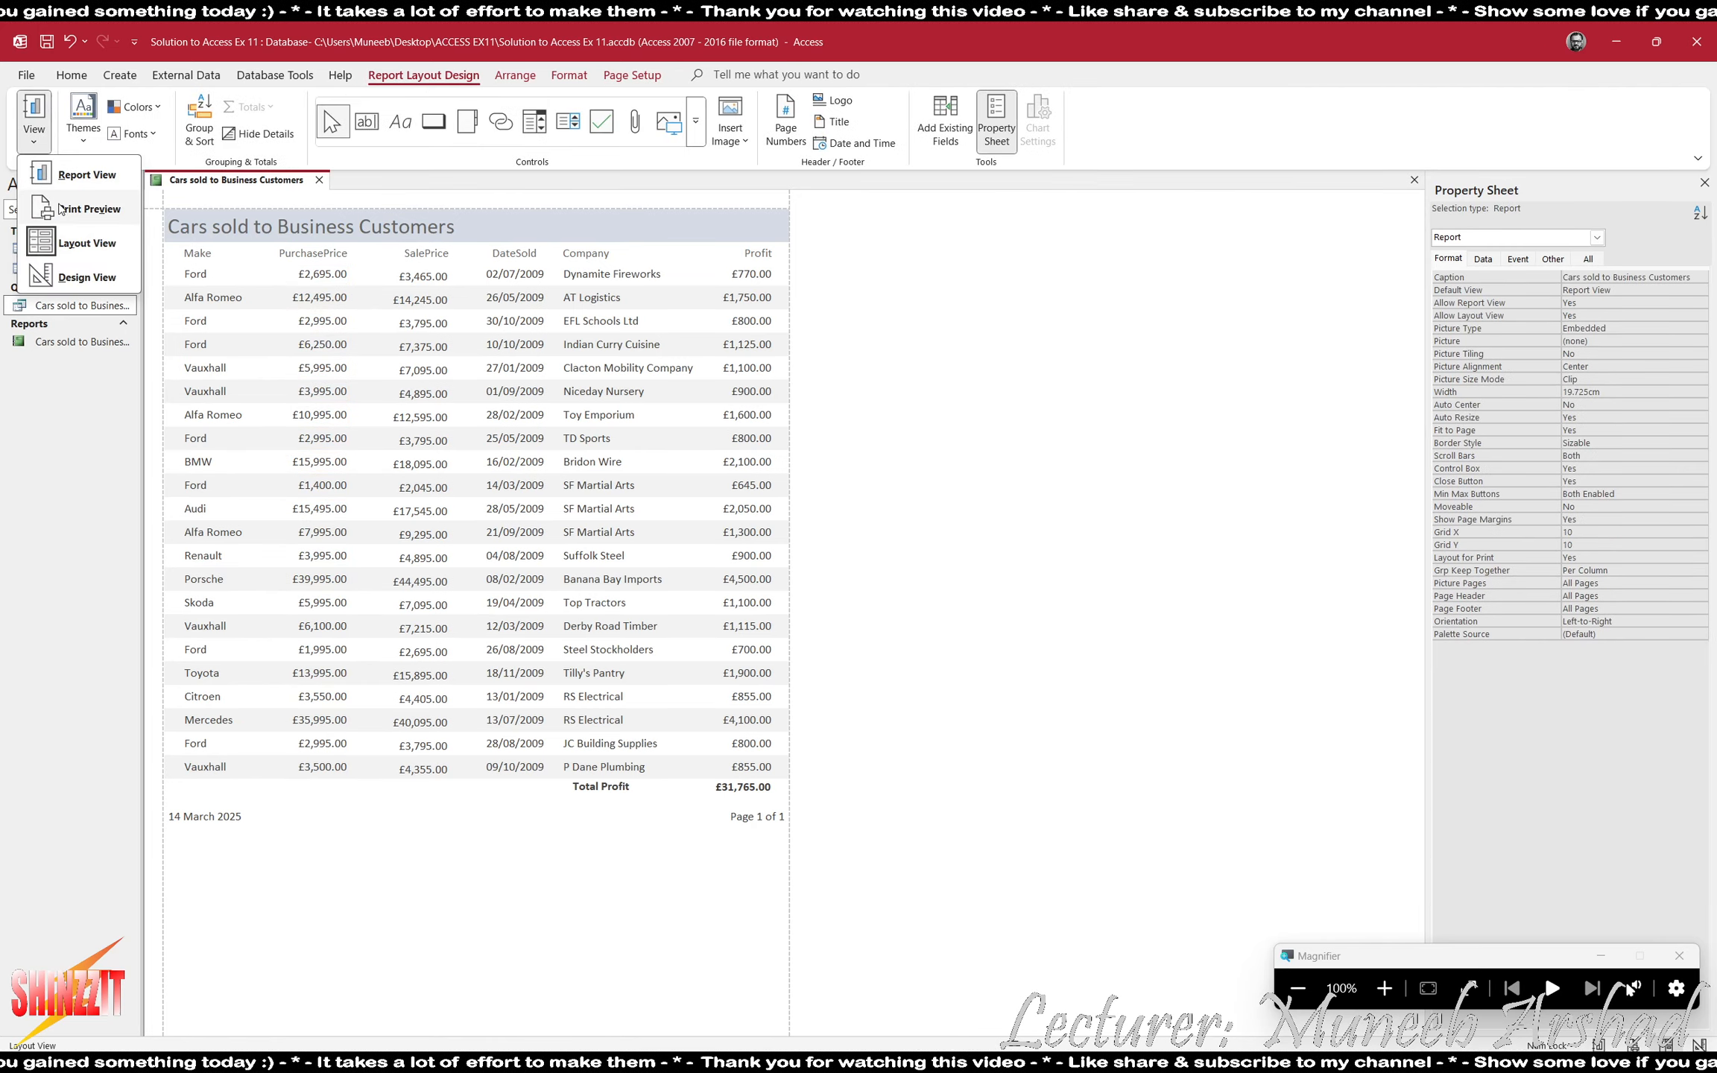
left_click(88, 208)
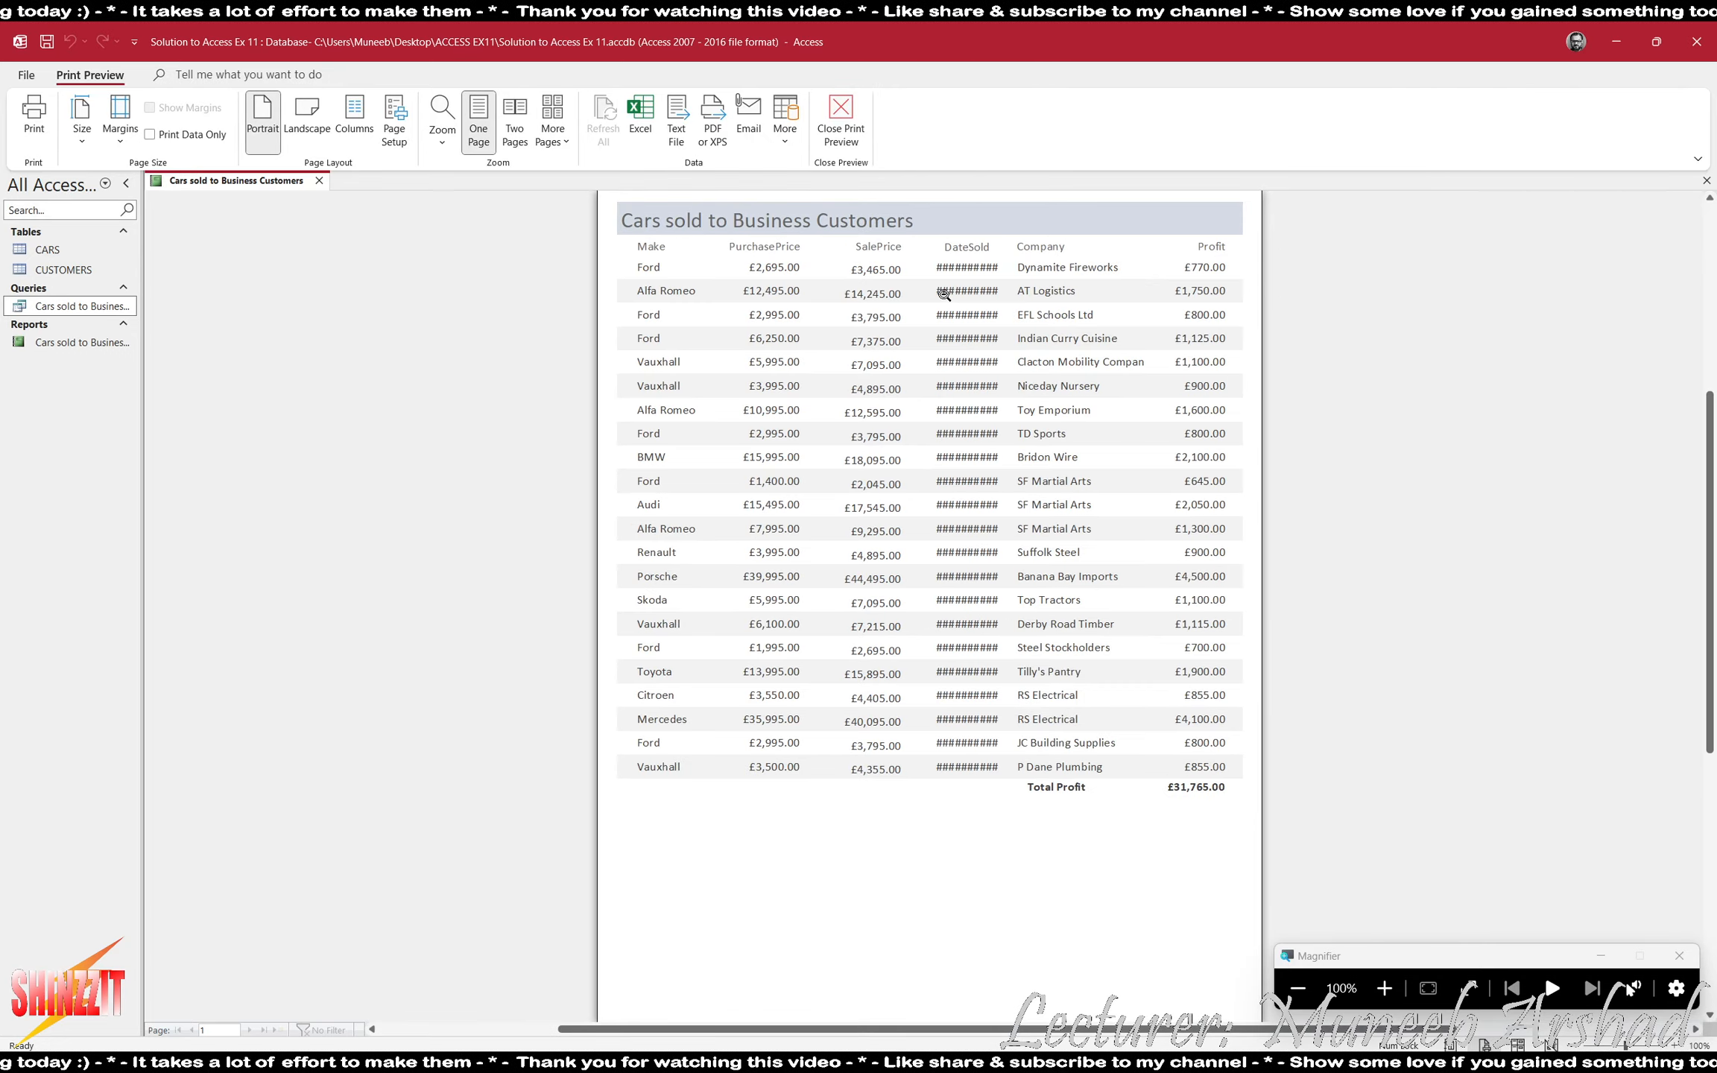
left_click(840, 119)
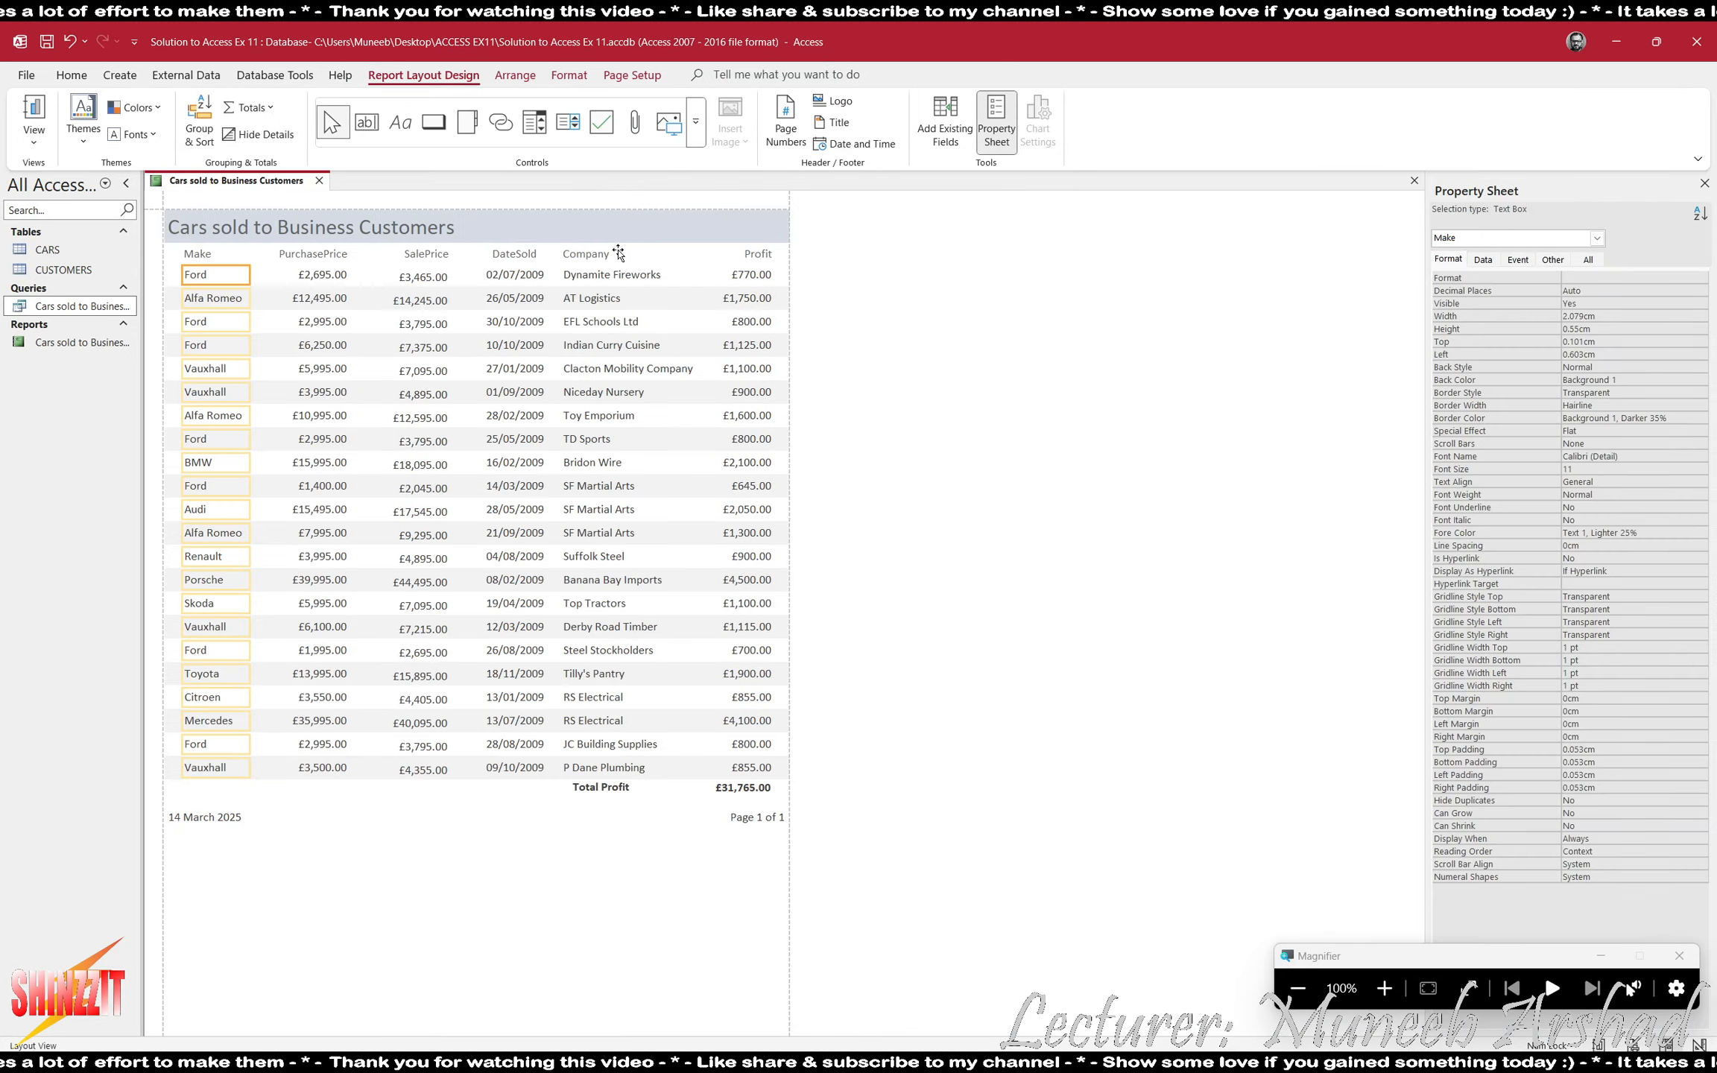
- Shift the Company heading and its values right so they start at 13.056 cm
left_click(589, 254)
left_click(656, 275, "shift")
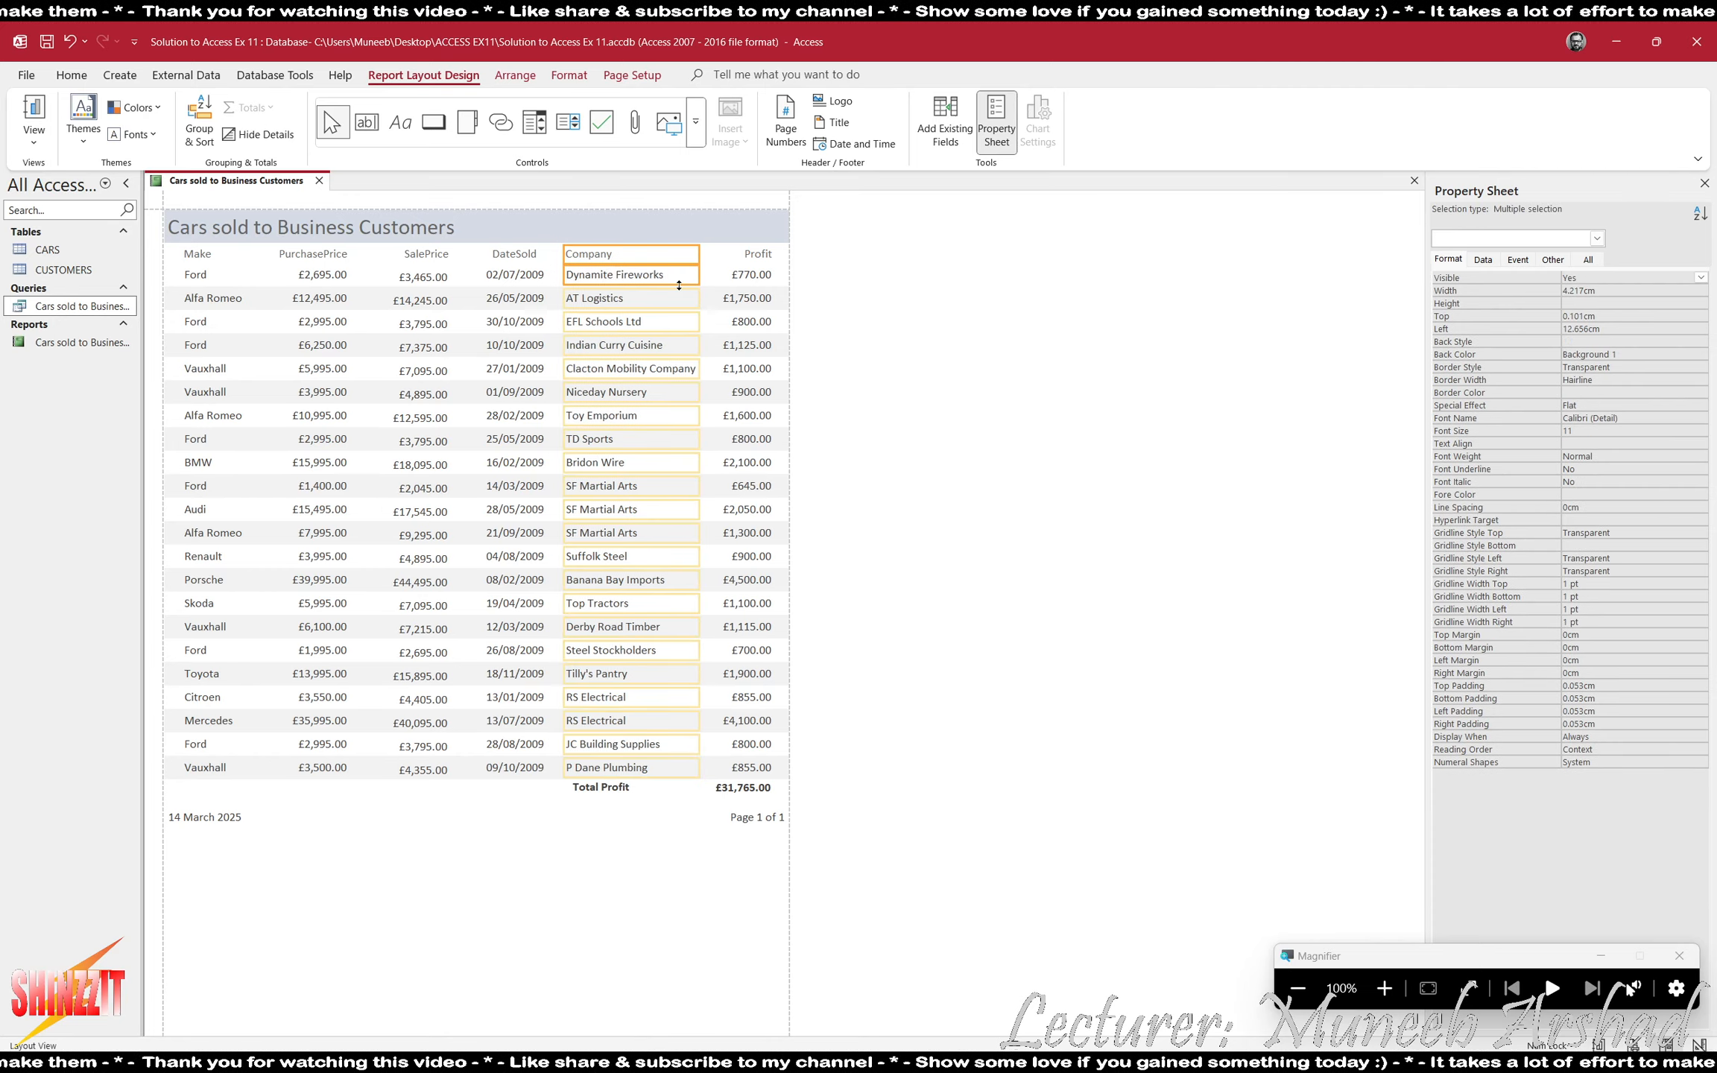
key("Right")
key("Right")
key("Right")
key("Right")
key("Right")
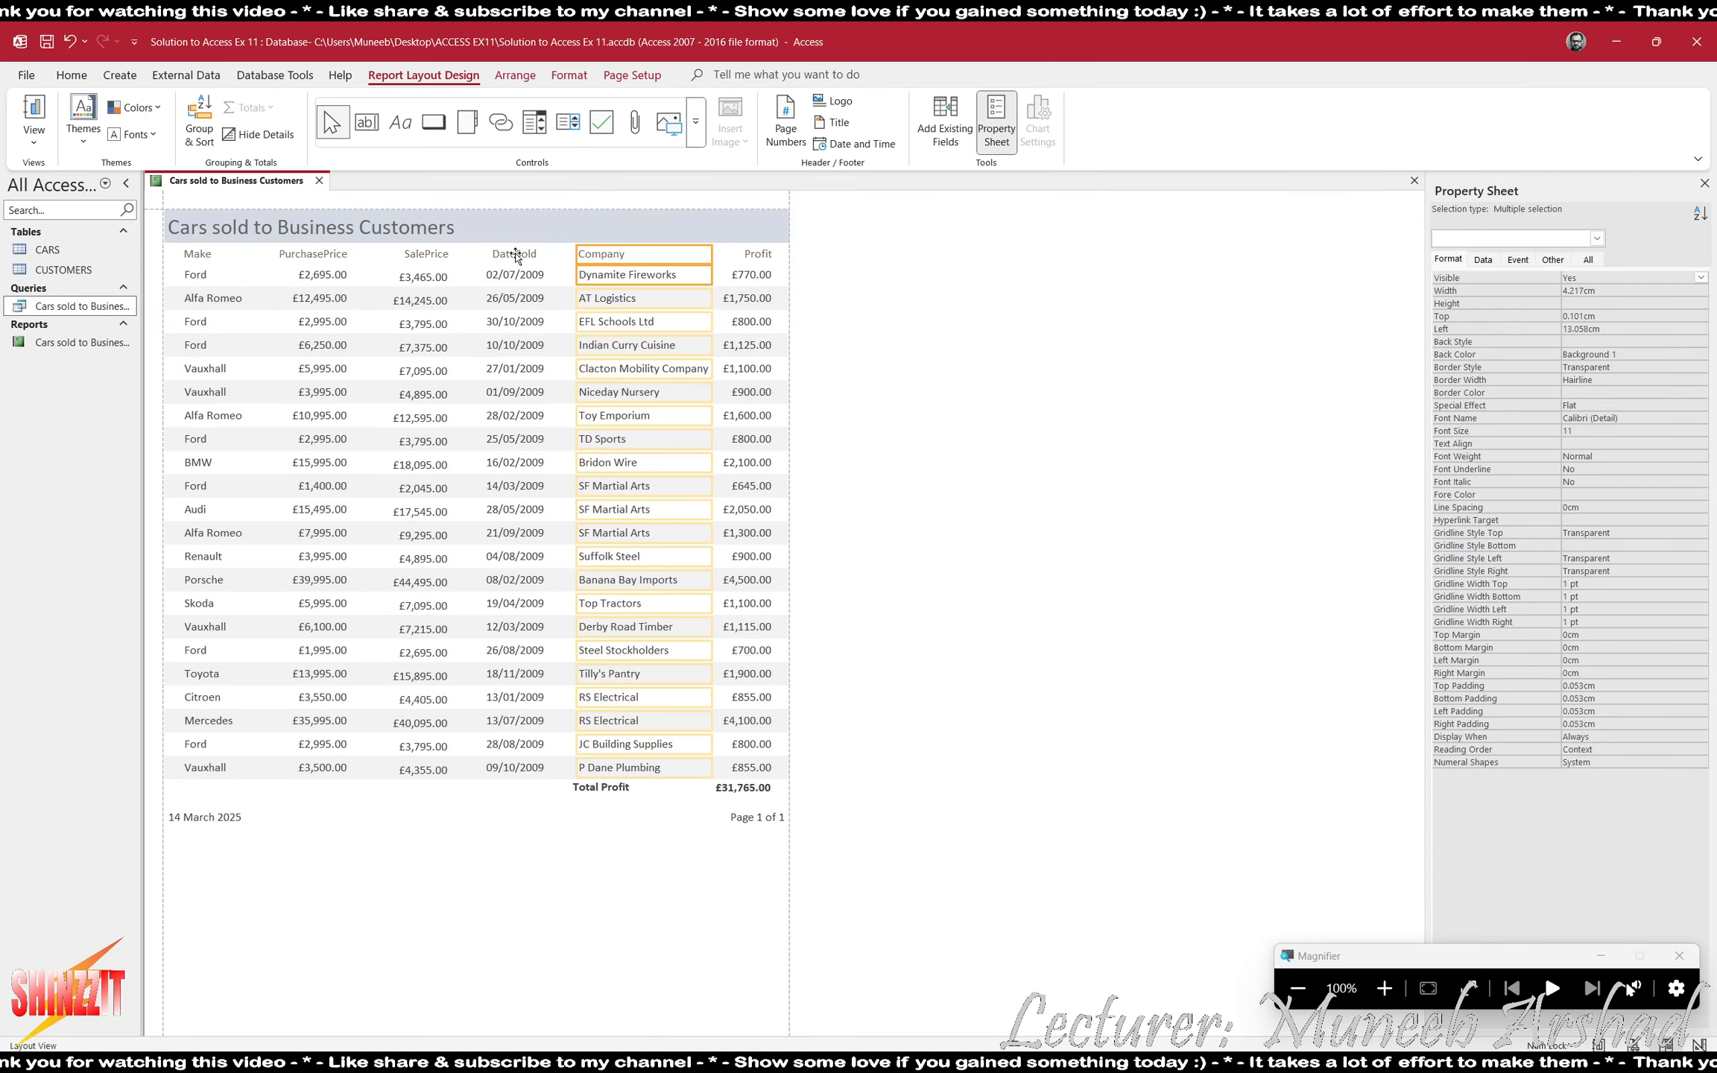
- Shift the DateSold heading and values right, and widen the date values leftward to 2.265 cm
left_click(512, 255)
left_click(528, 277, "shift")
key("Right")
key("Right")
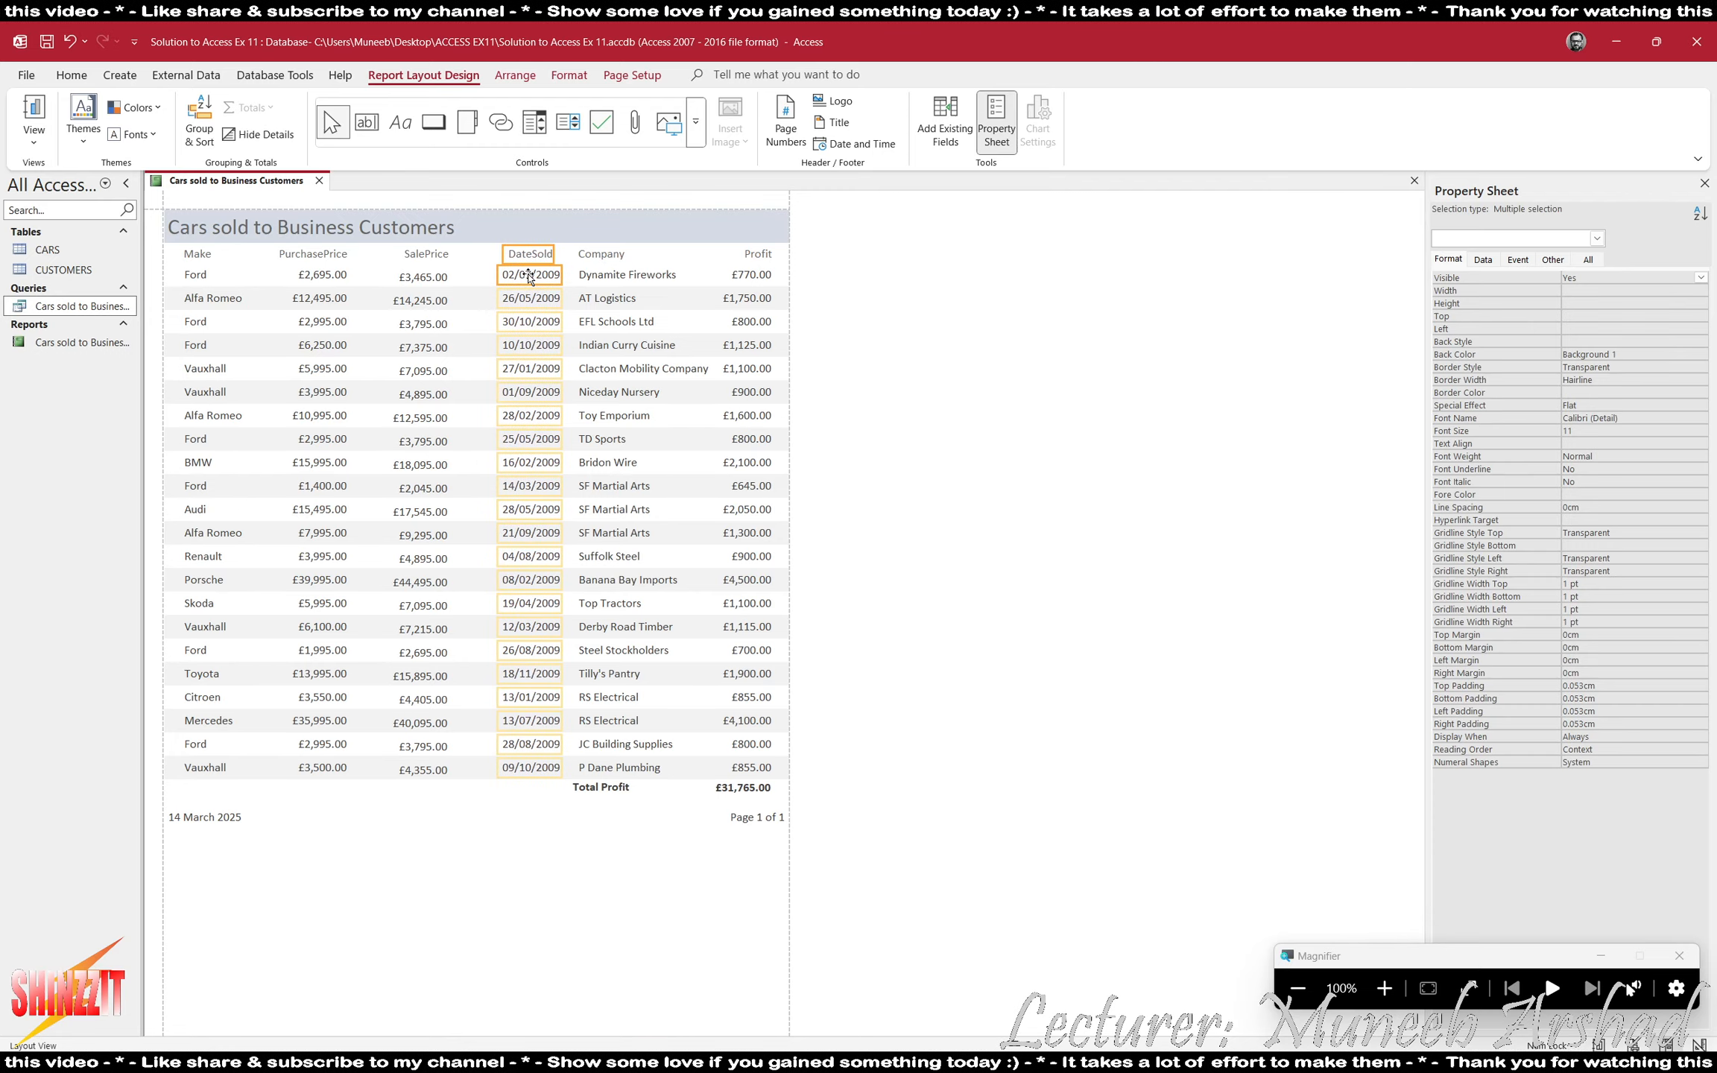
left_click(531, 277)
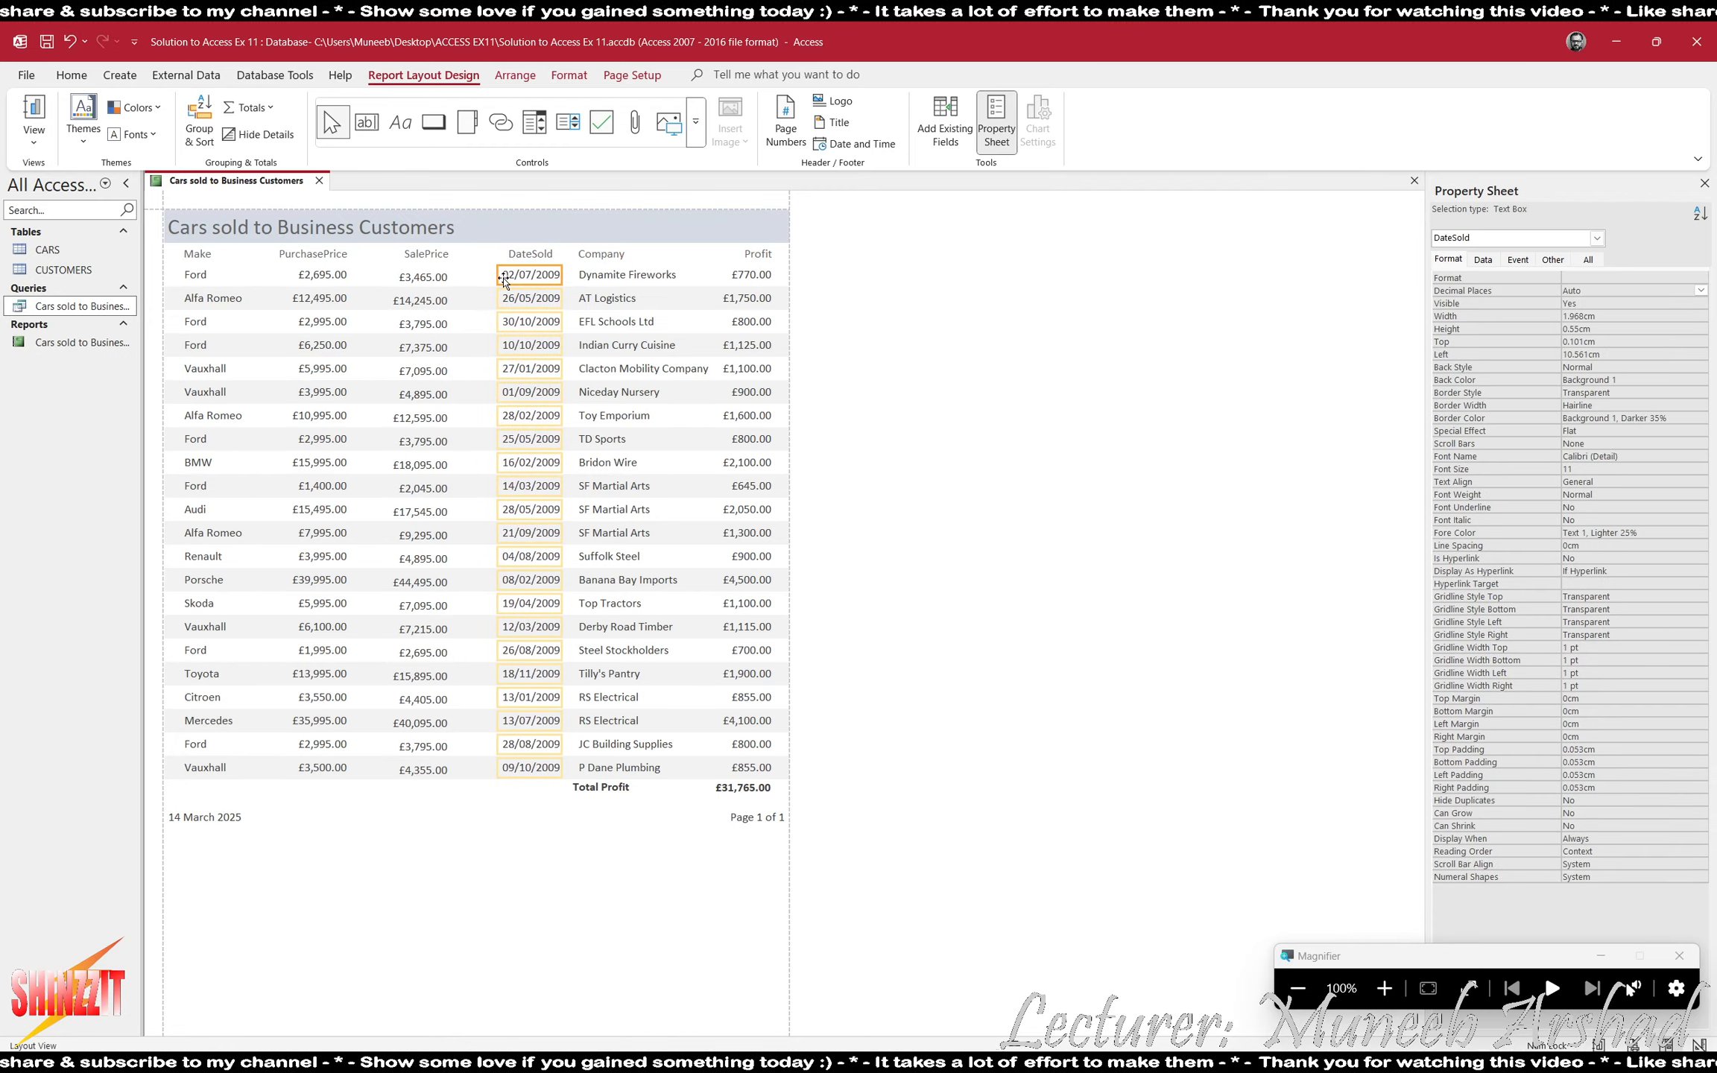
left_click_drag(497, 277, 488, 278)
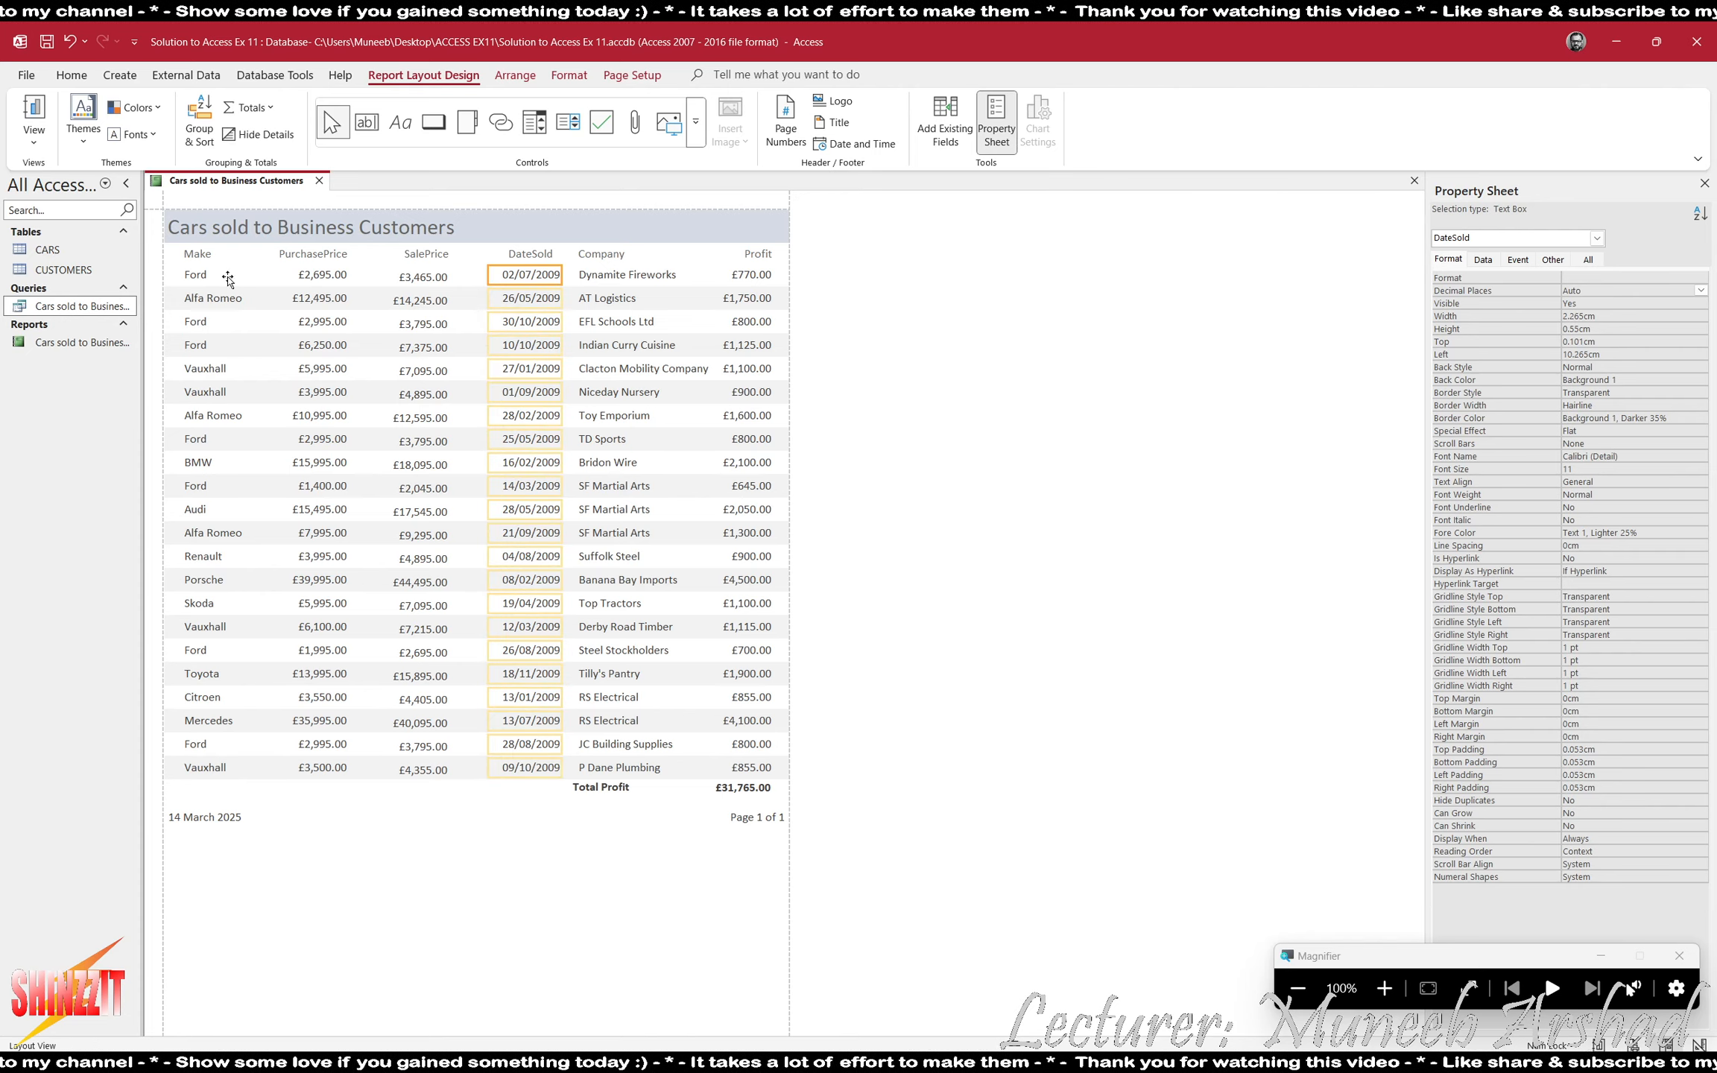
- Review the whole report page in Print Preview, and save and close the report
left_click(33, 135)
left_click(71, 213)
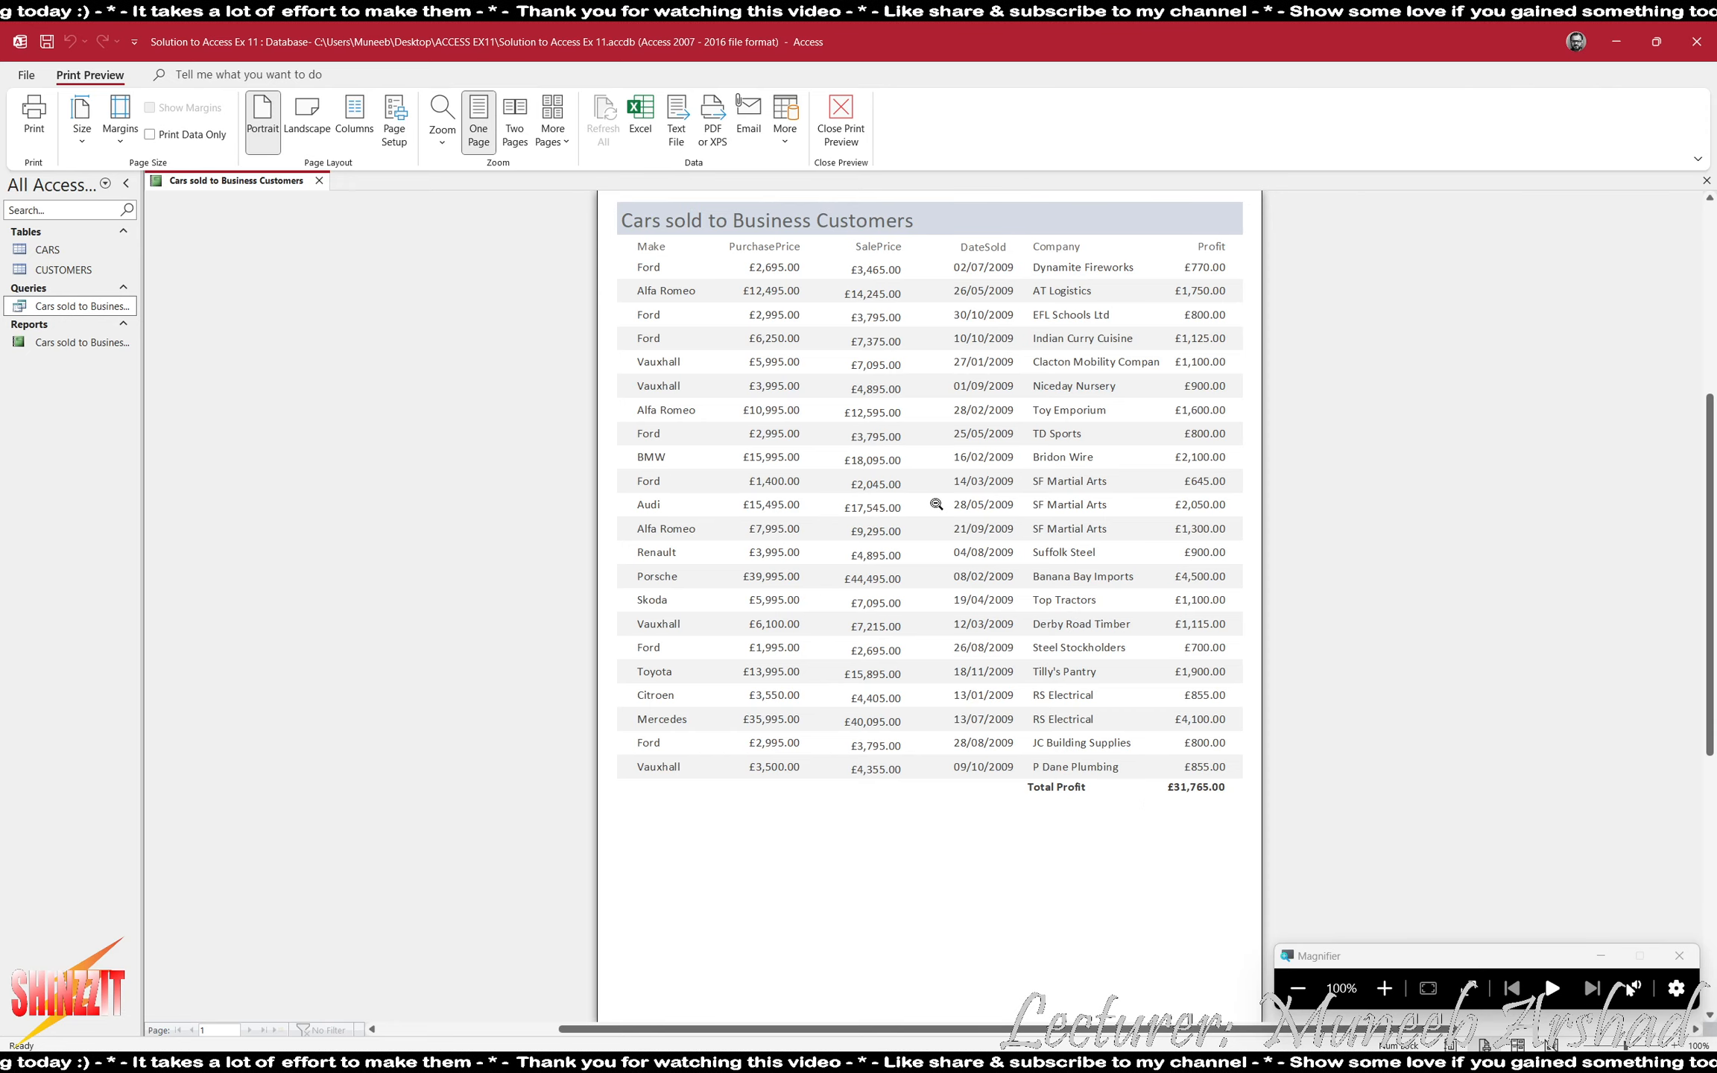
scroll(871, 743, "down", 3)
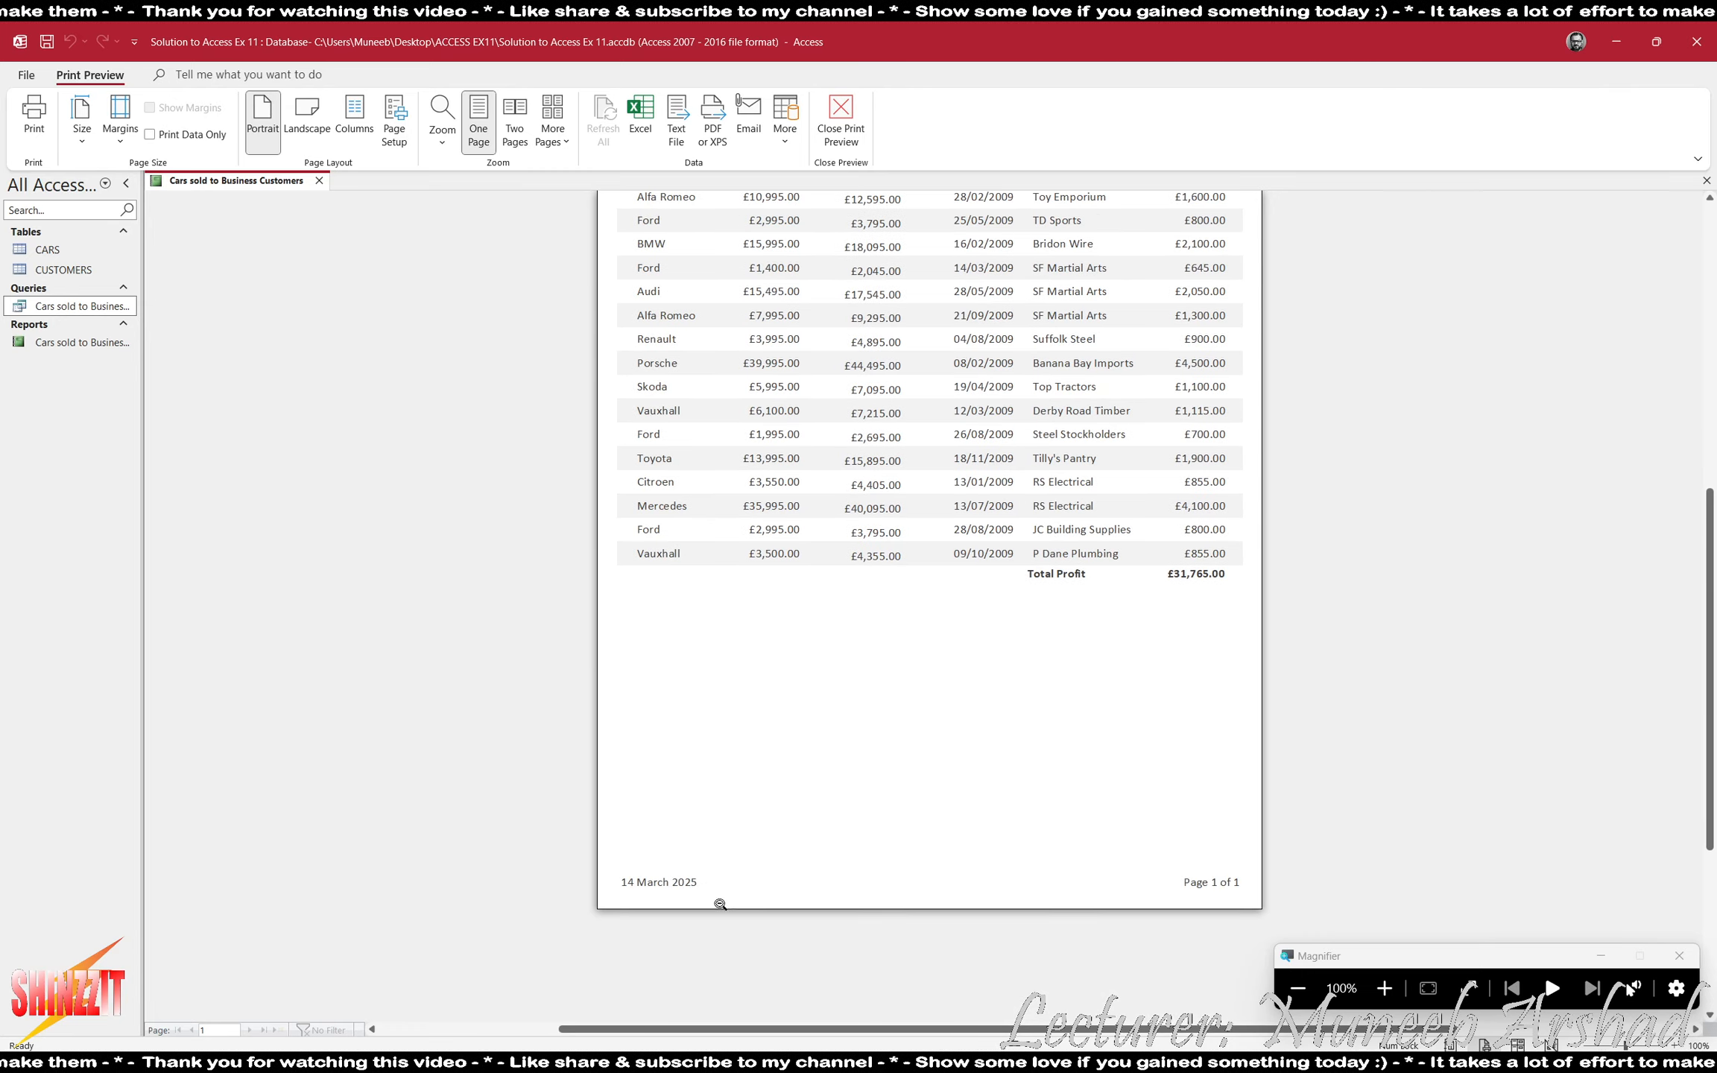
left_click(863, 123)
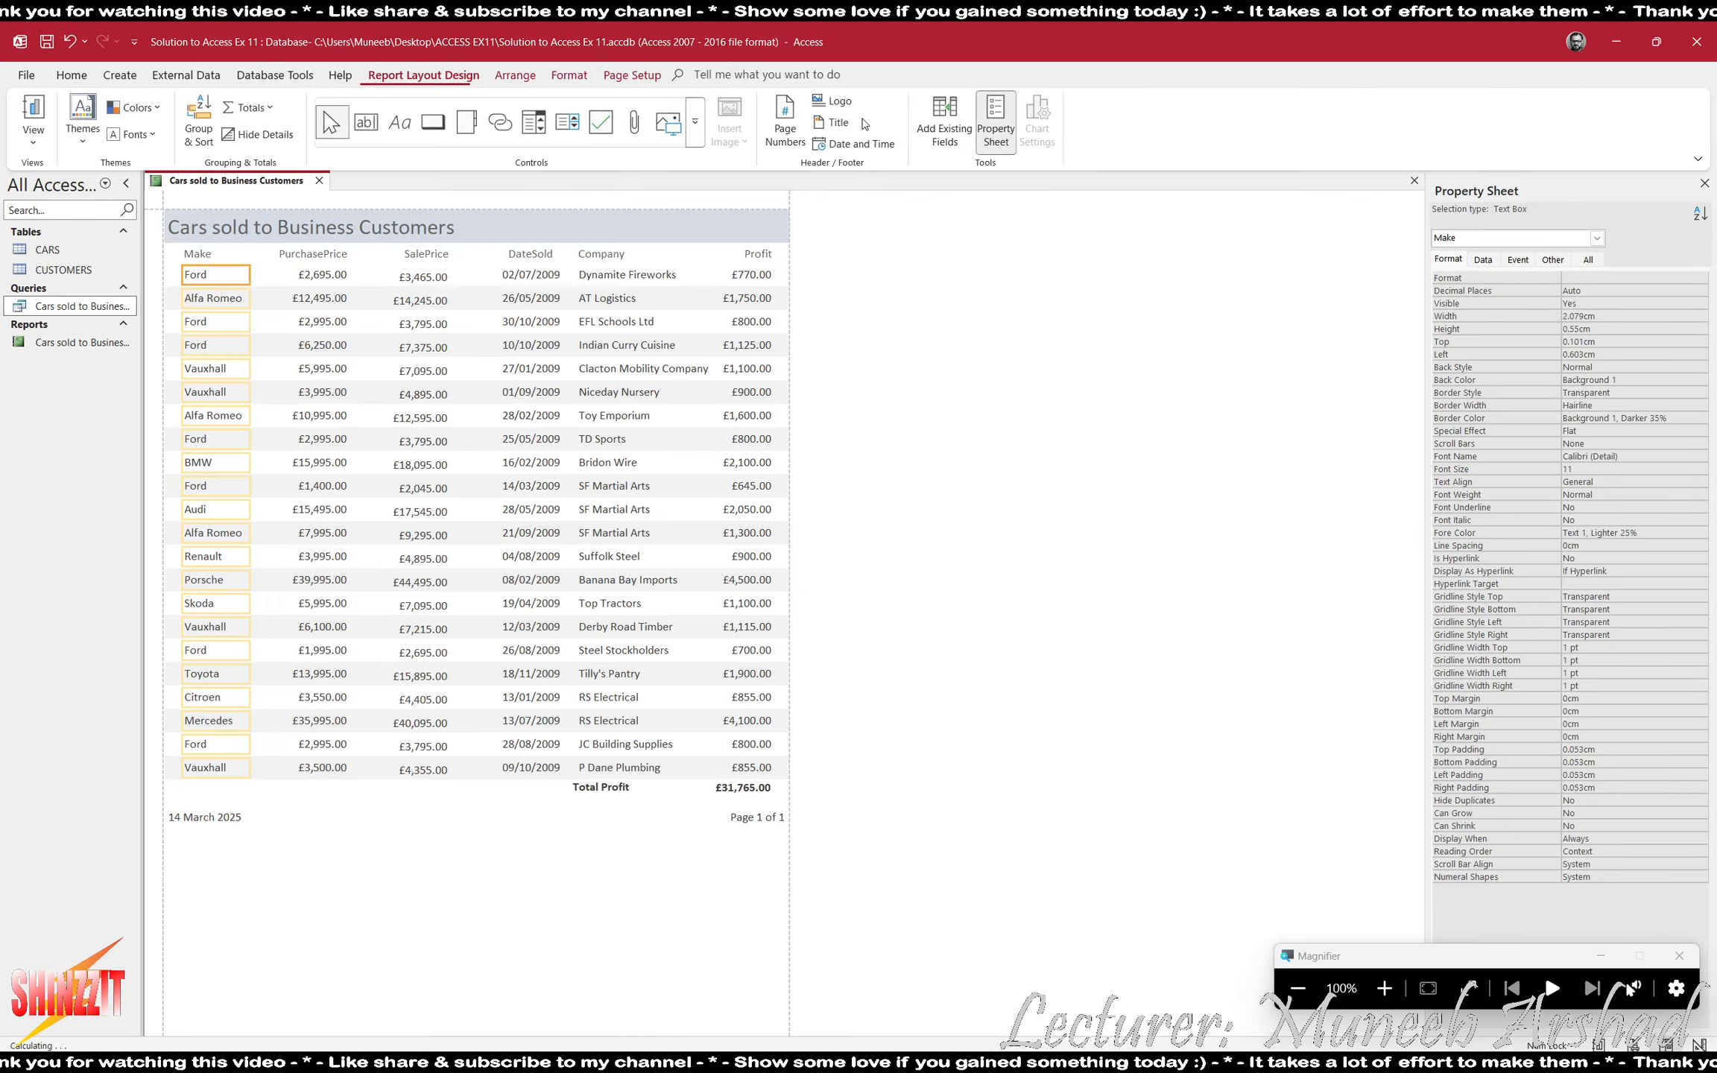
left_click(319, 181)
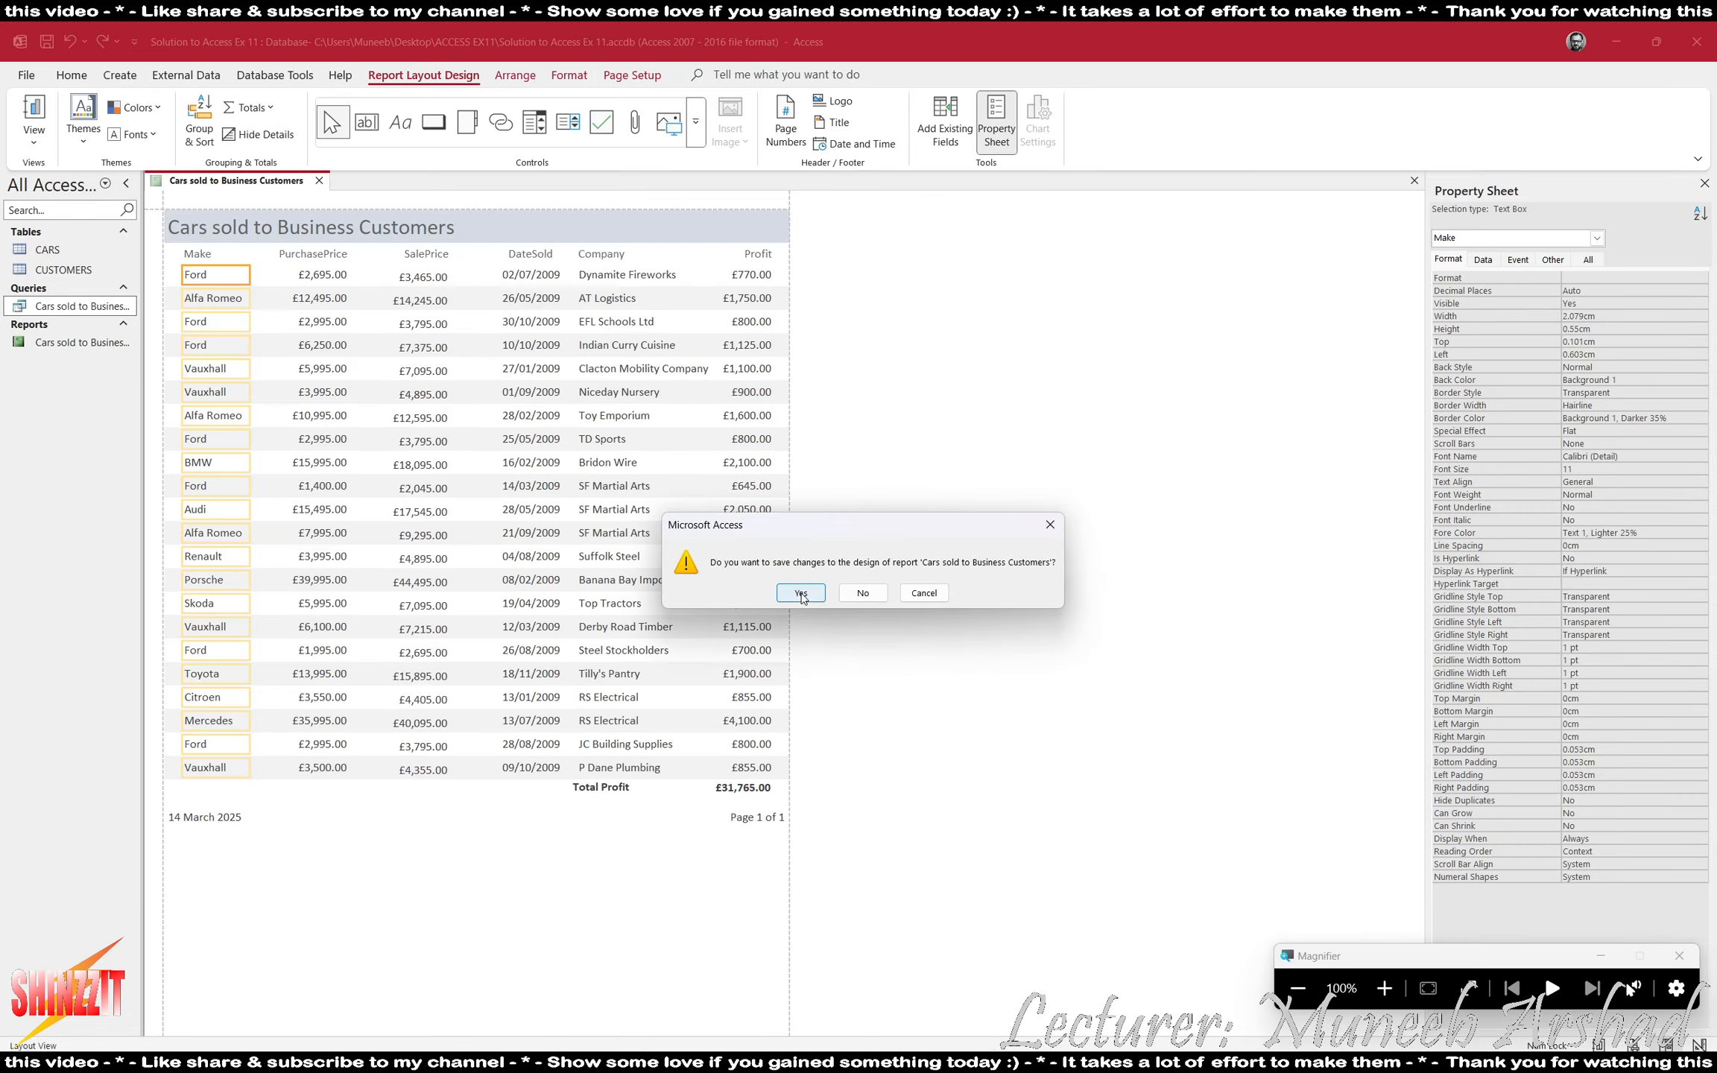
left_click(801, 590)
- Switch to ACCESS EX11.pdf to read tasks 6 to 9 on the remaining reports and chart, and return to the Access database
key("alt+Tab")
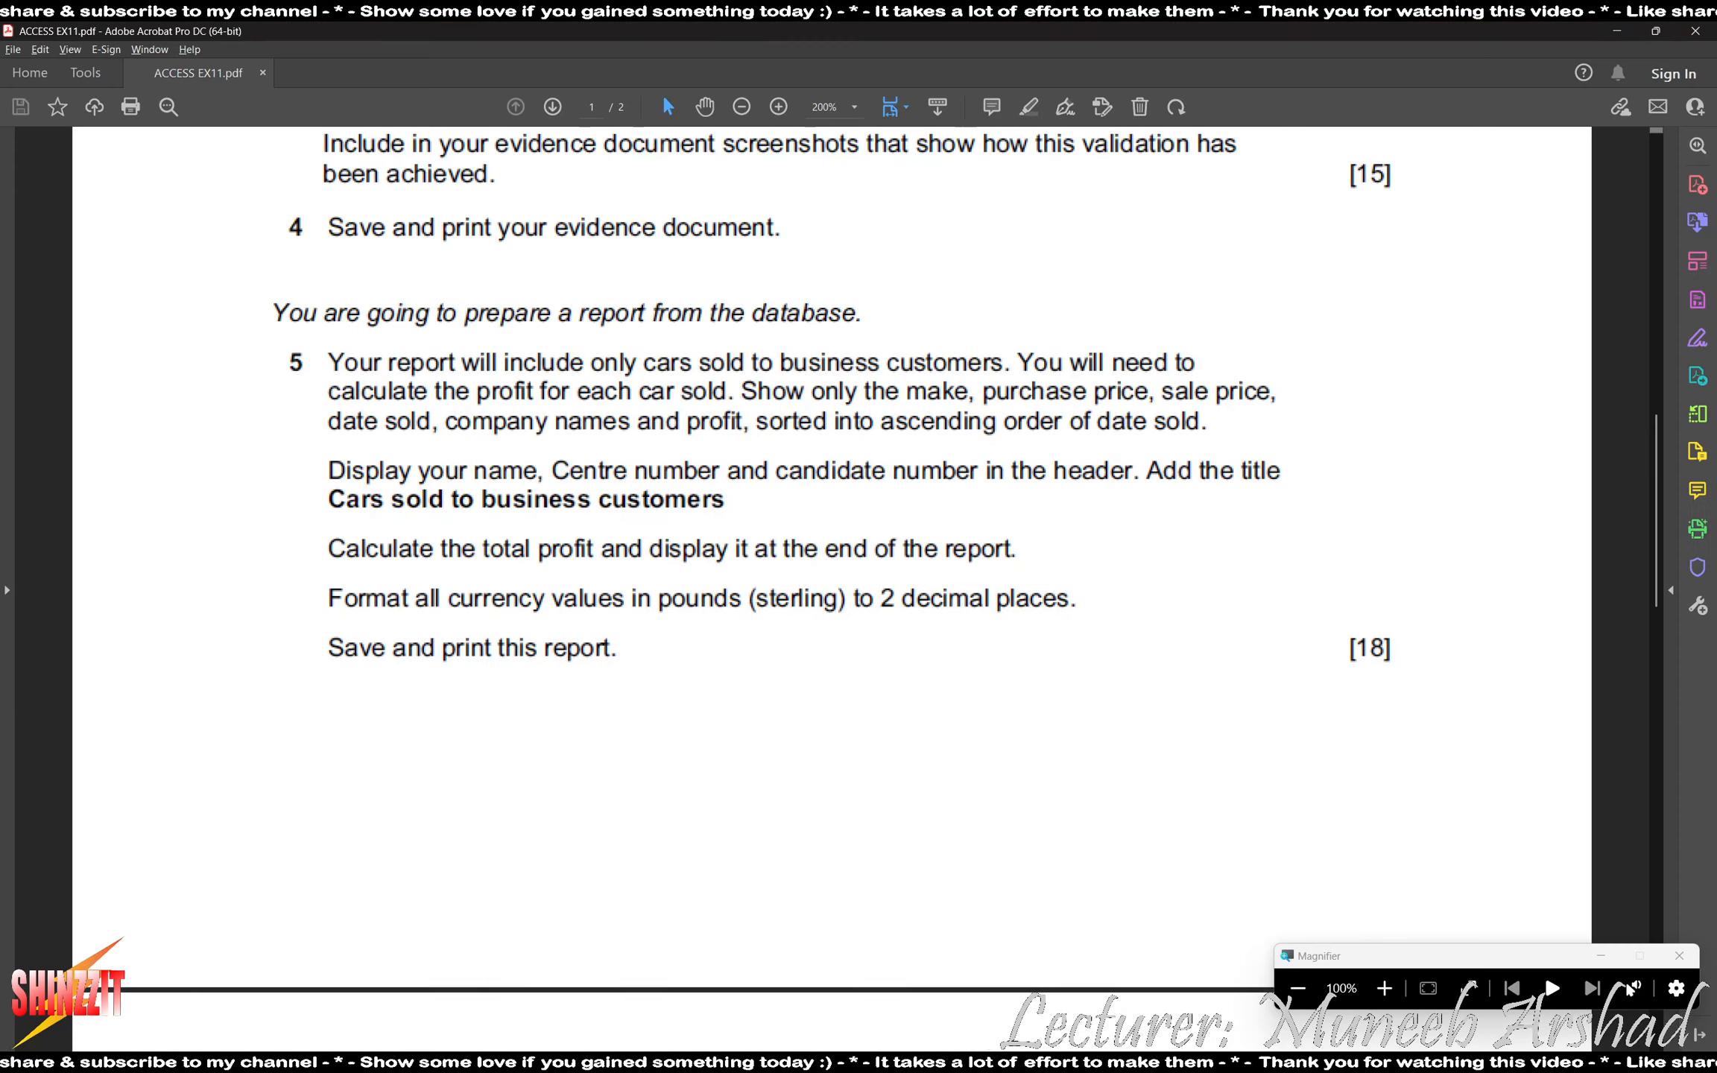
scroll(775, 789, "down", 10)
scroll(771, 779, "up", 1)
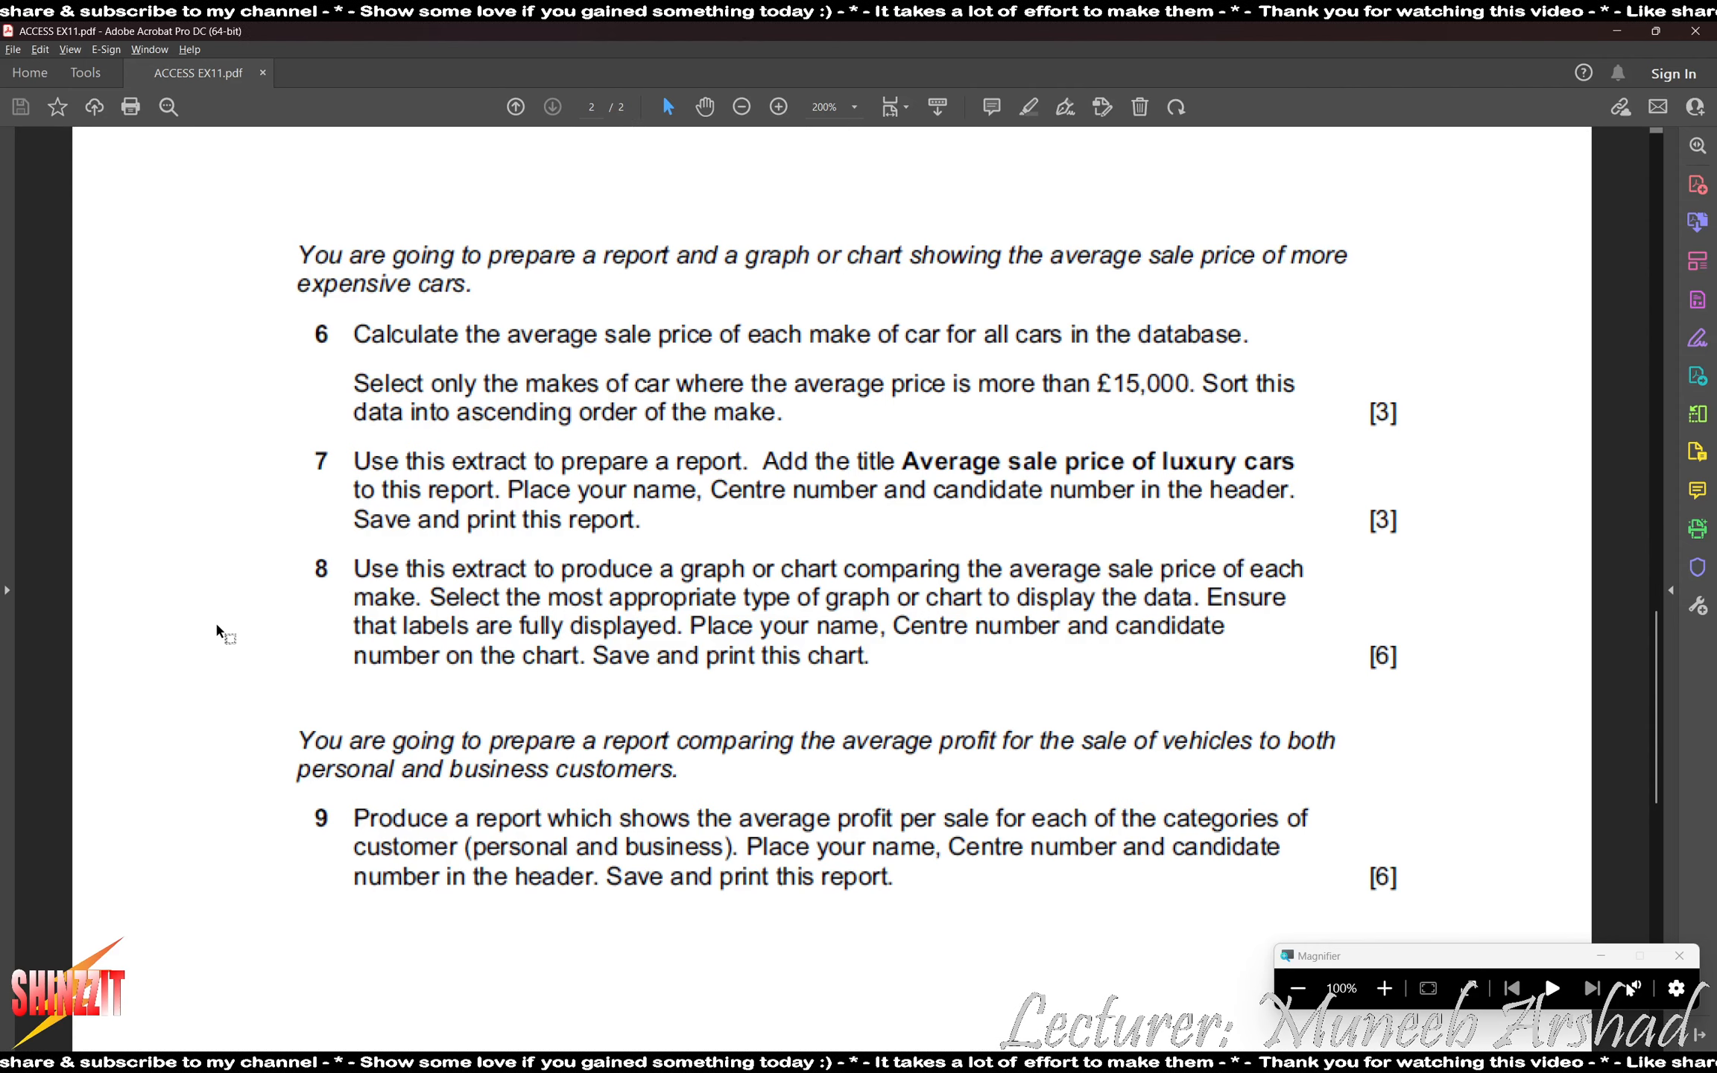
key("alt+Tab")
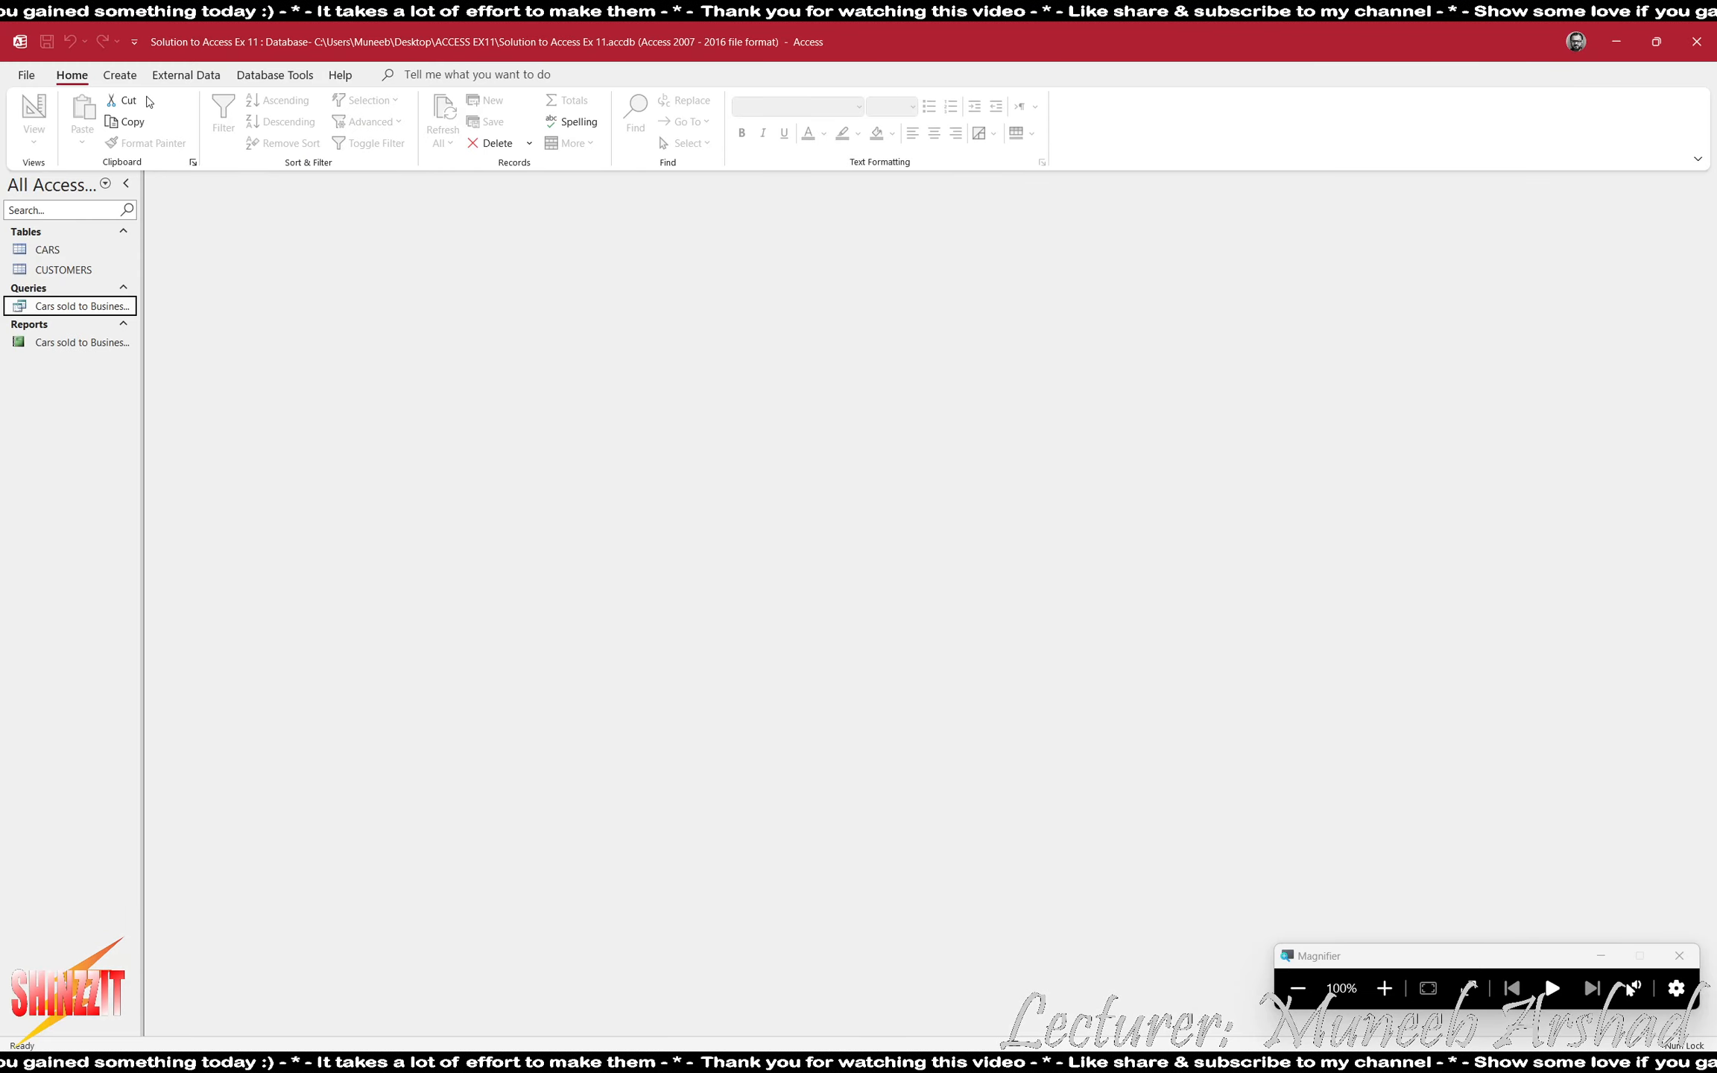
- Create a new query in Design View with the CARS and CUSTOMERS tables, and enlarge the CARS field list to show all its fields
left_click(185, 75)
left_click(140, 80)
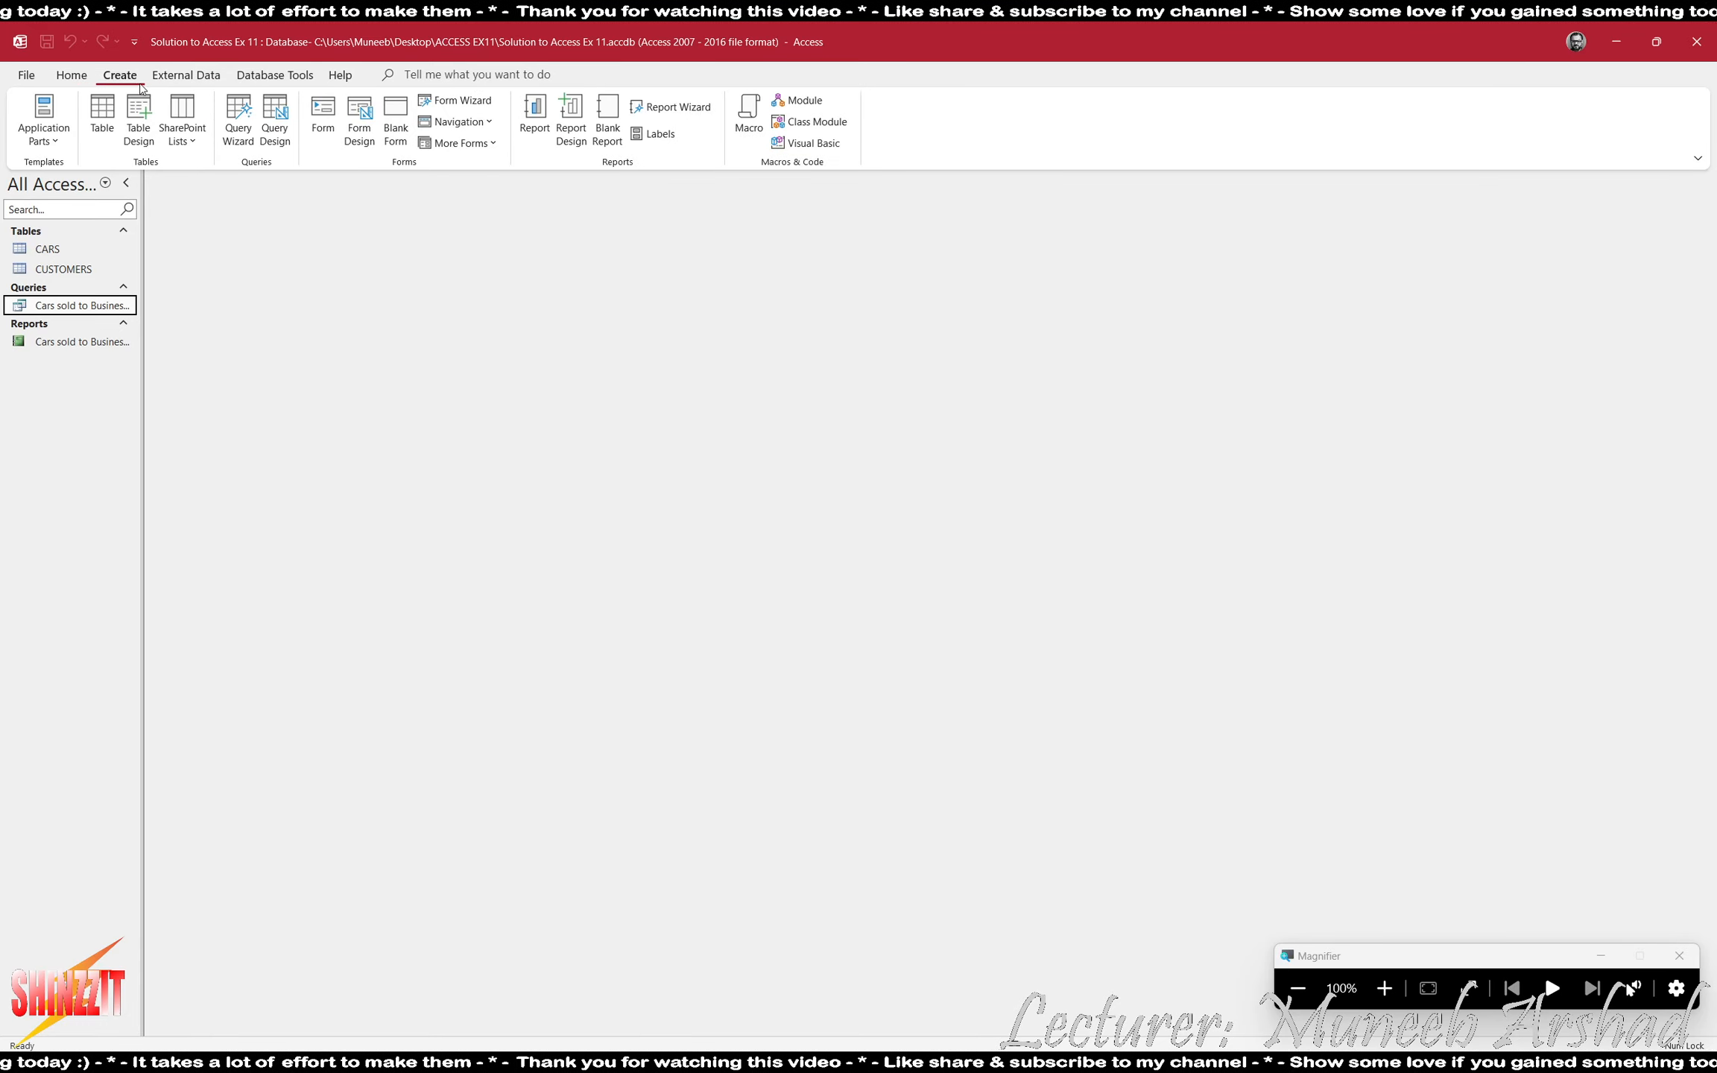
left_click(275, 129)
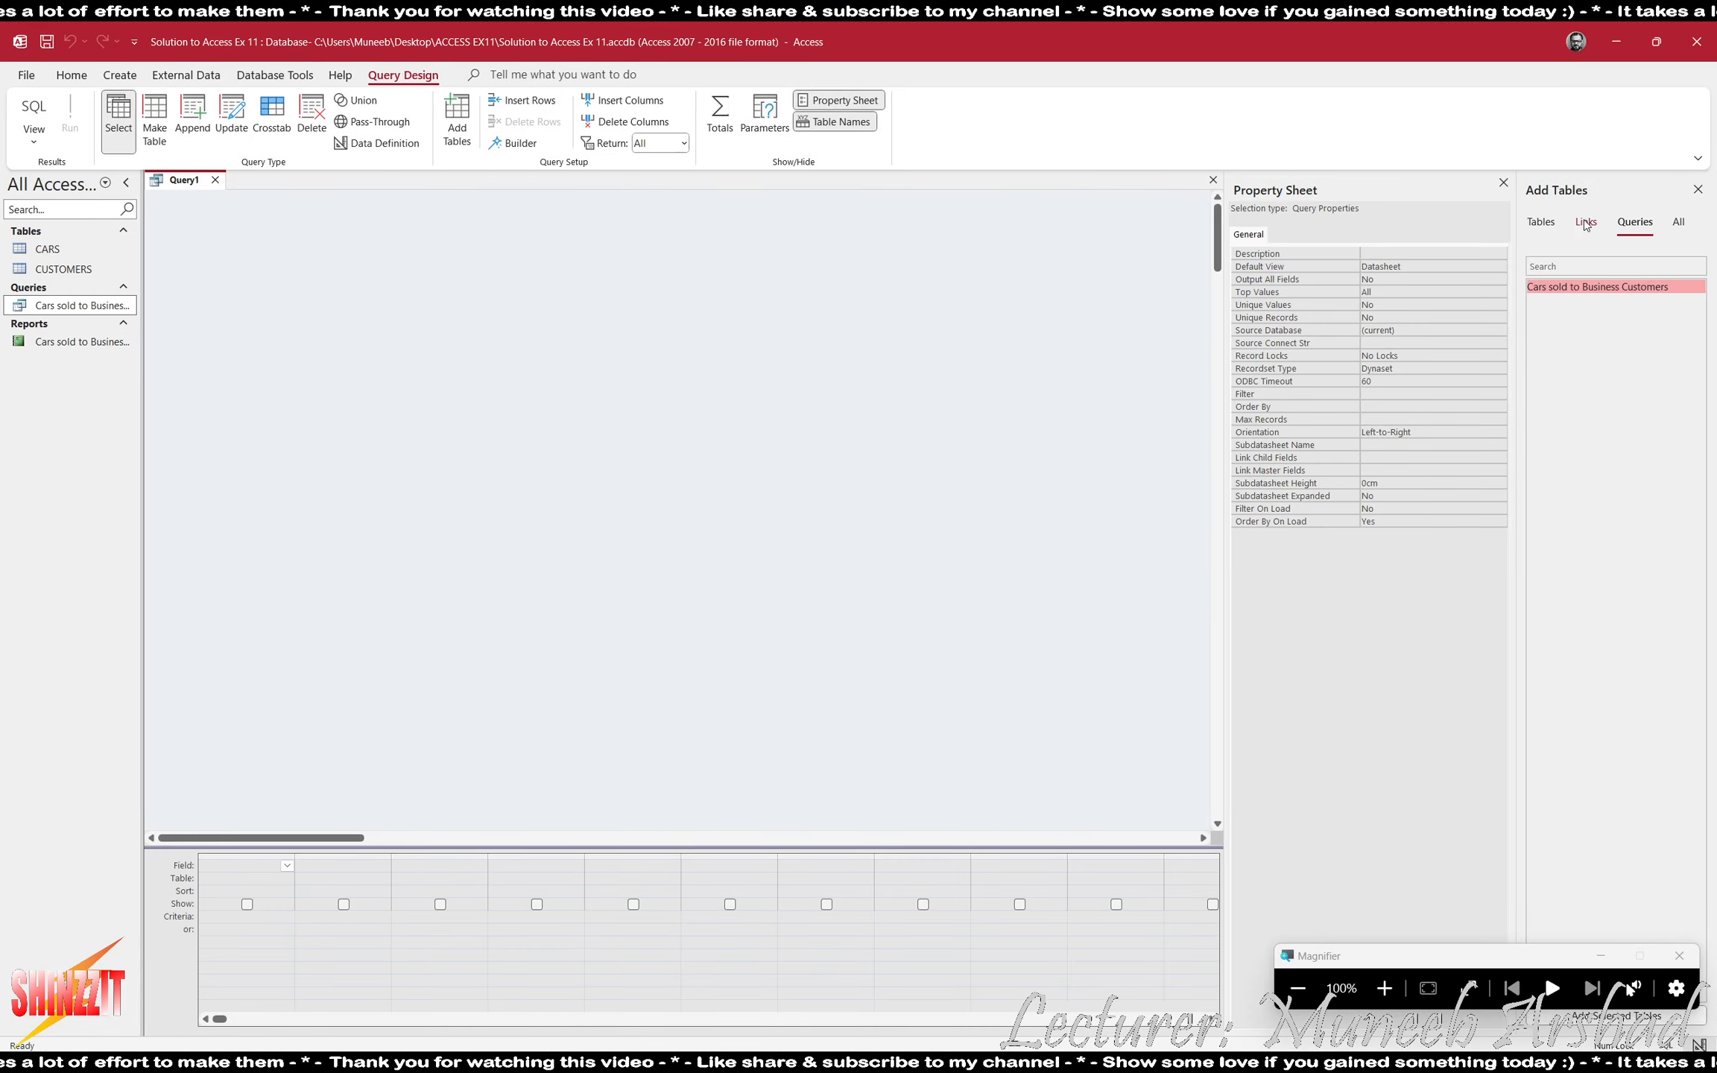
left_click(1540, 221)
double_click(1539, 286)
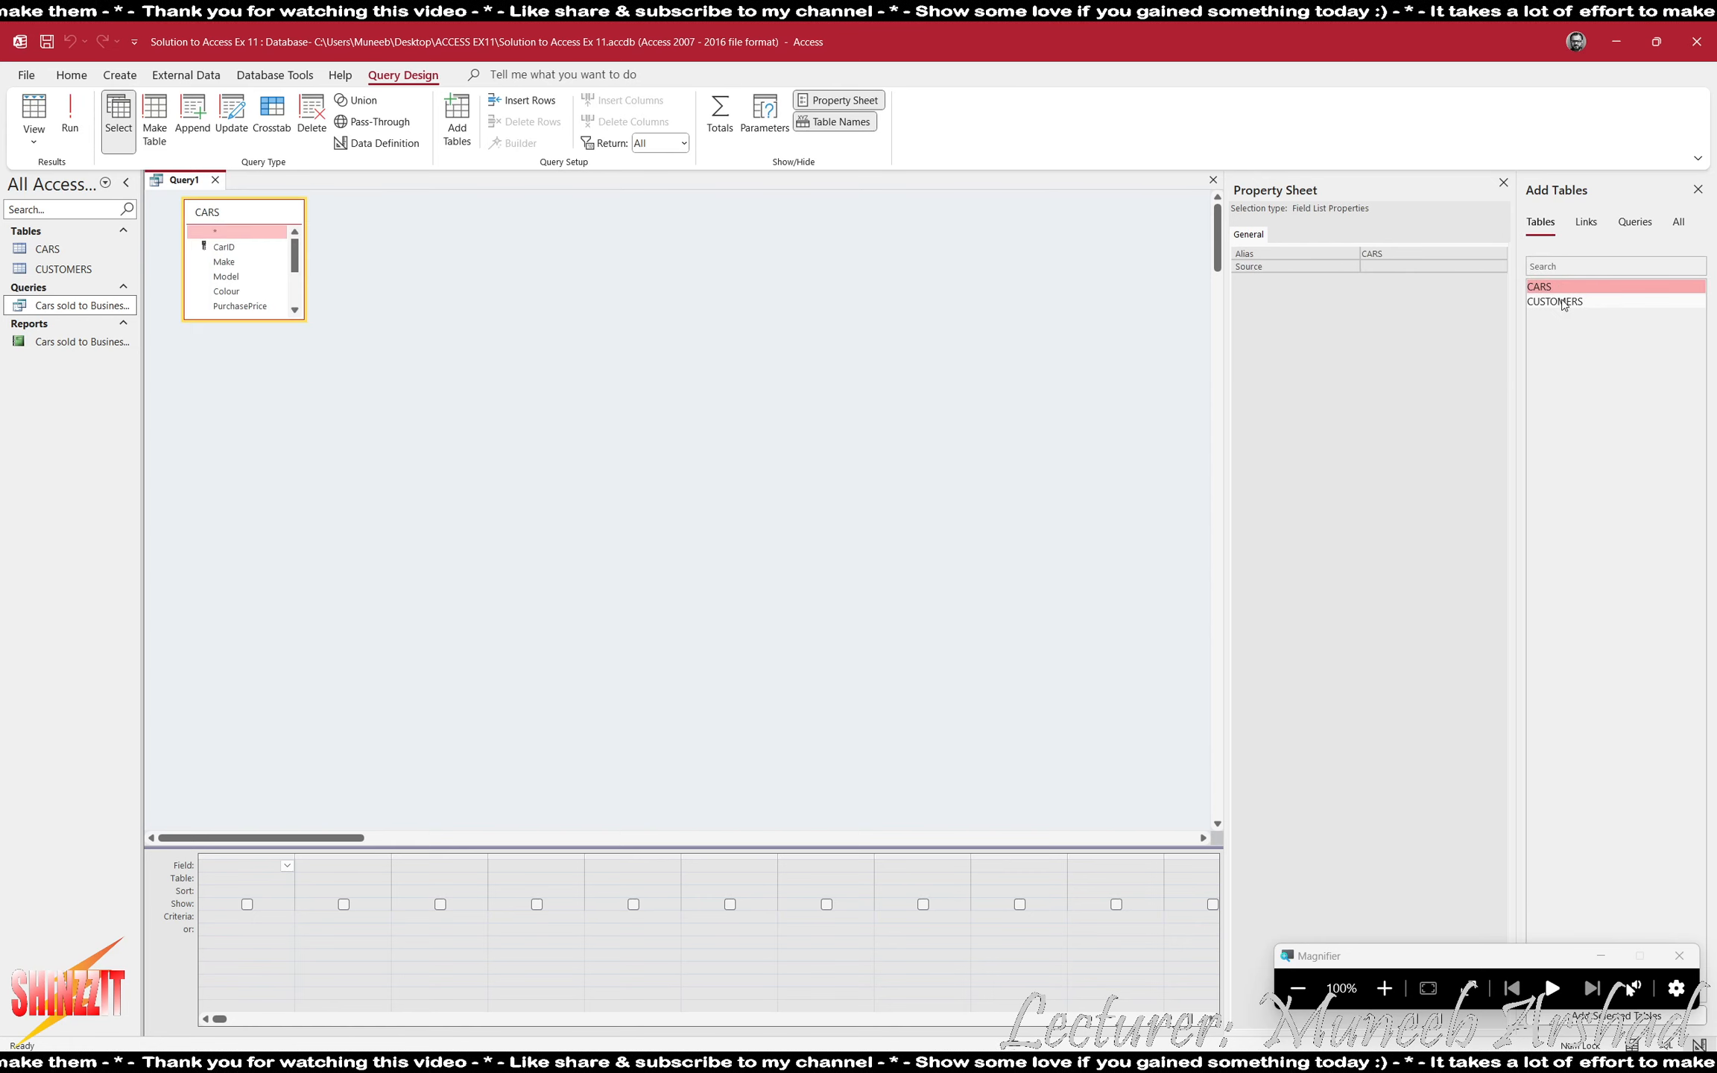
double_click(1562, 303)
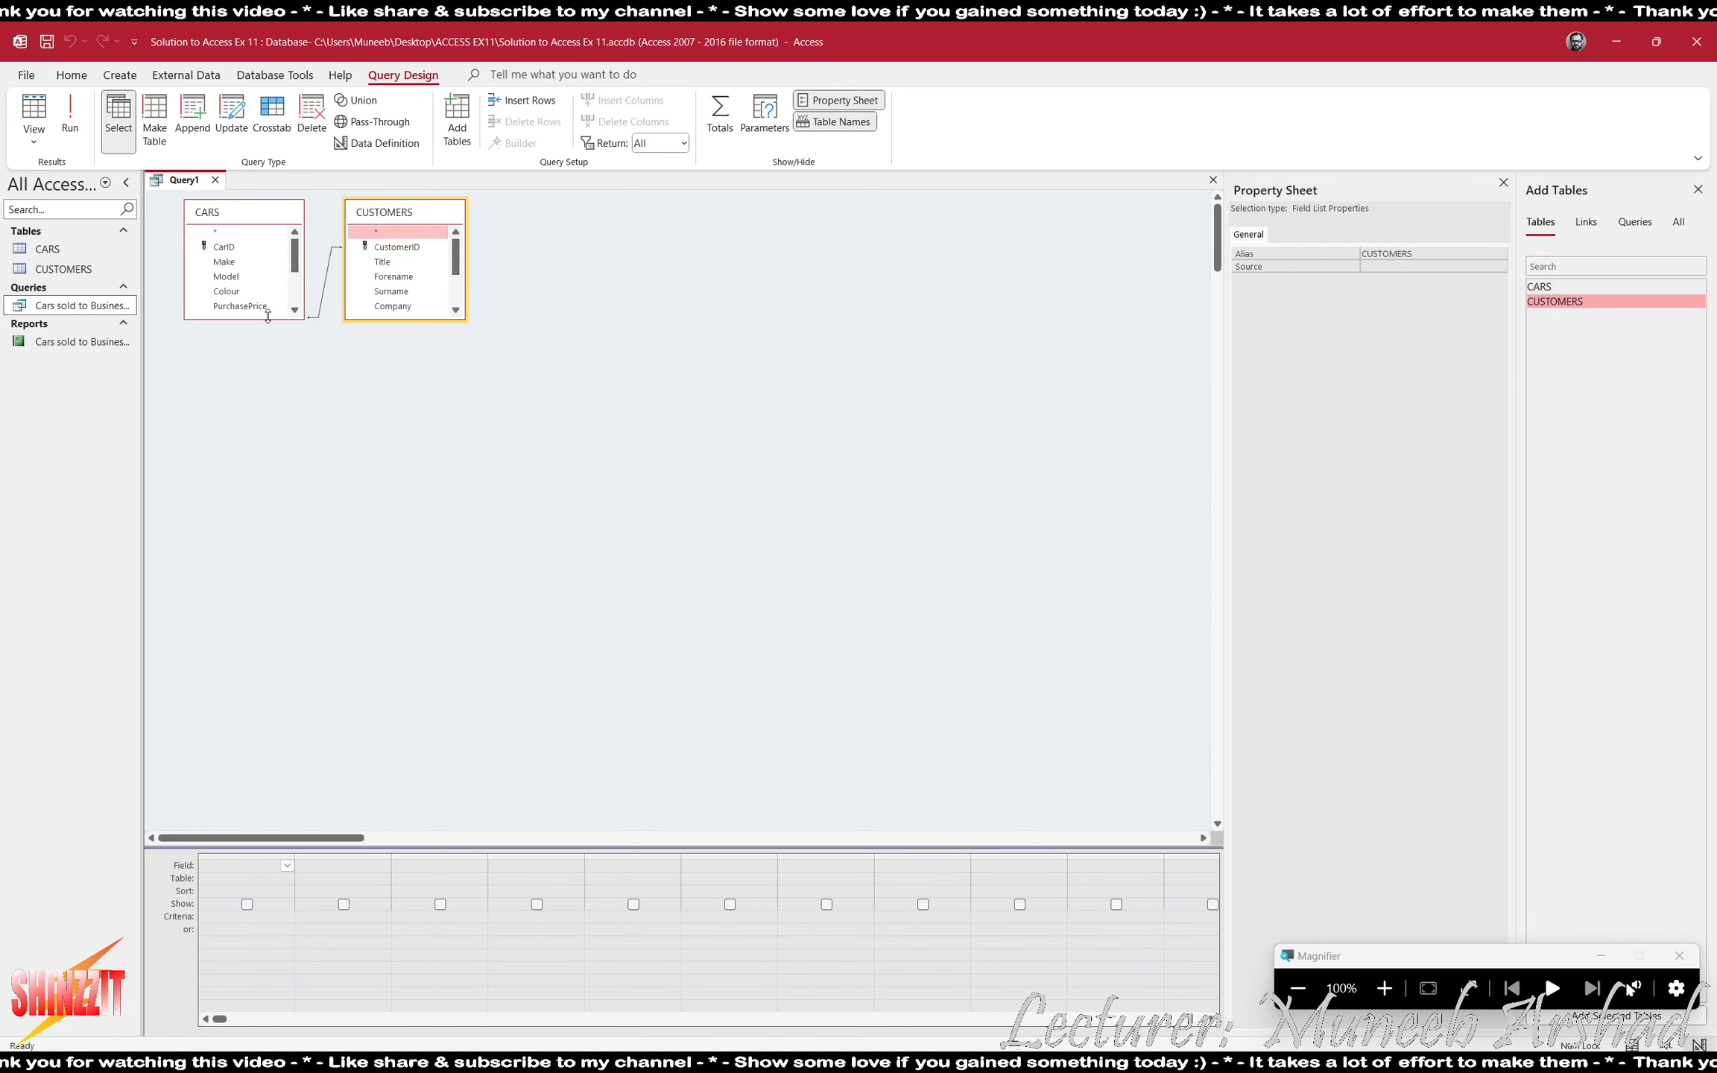
left_click_drag(267, 316, 257, 419)
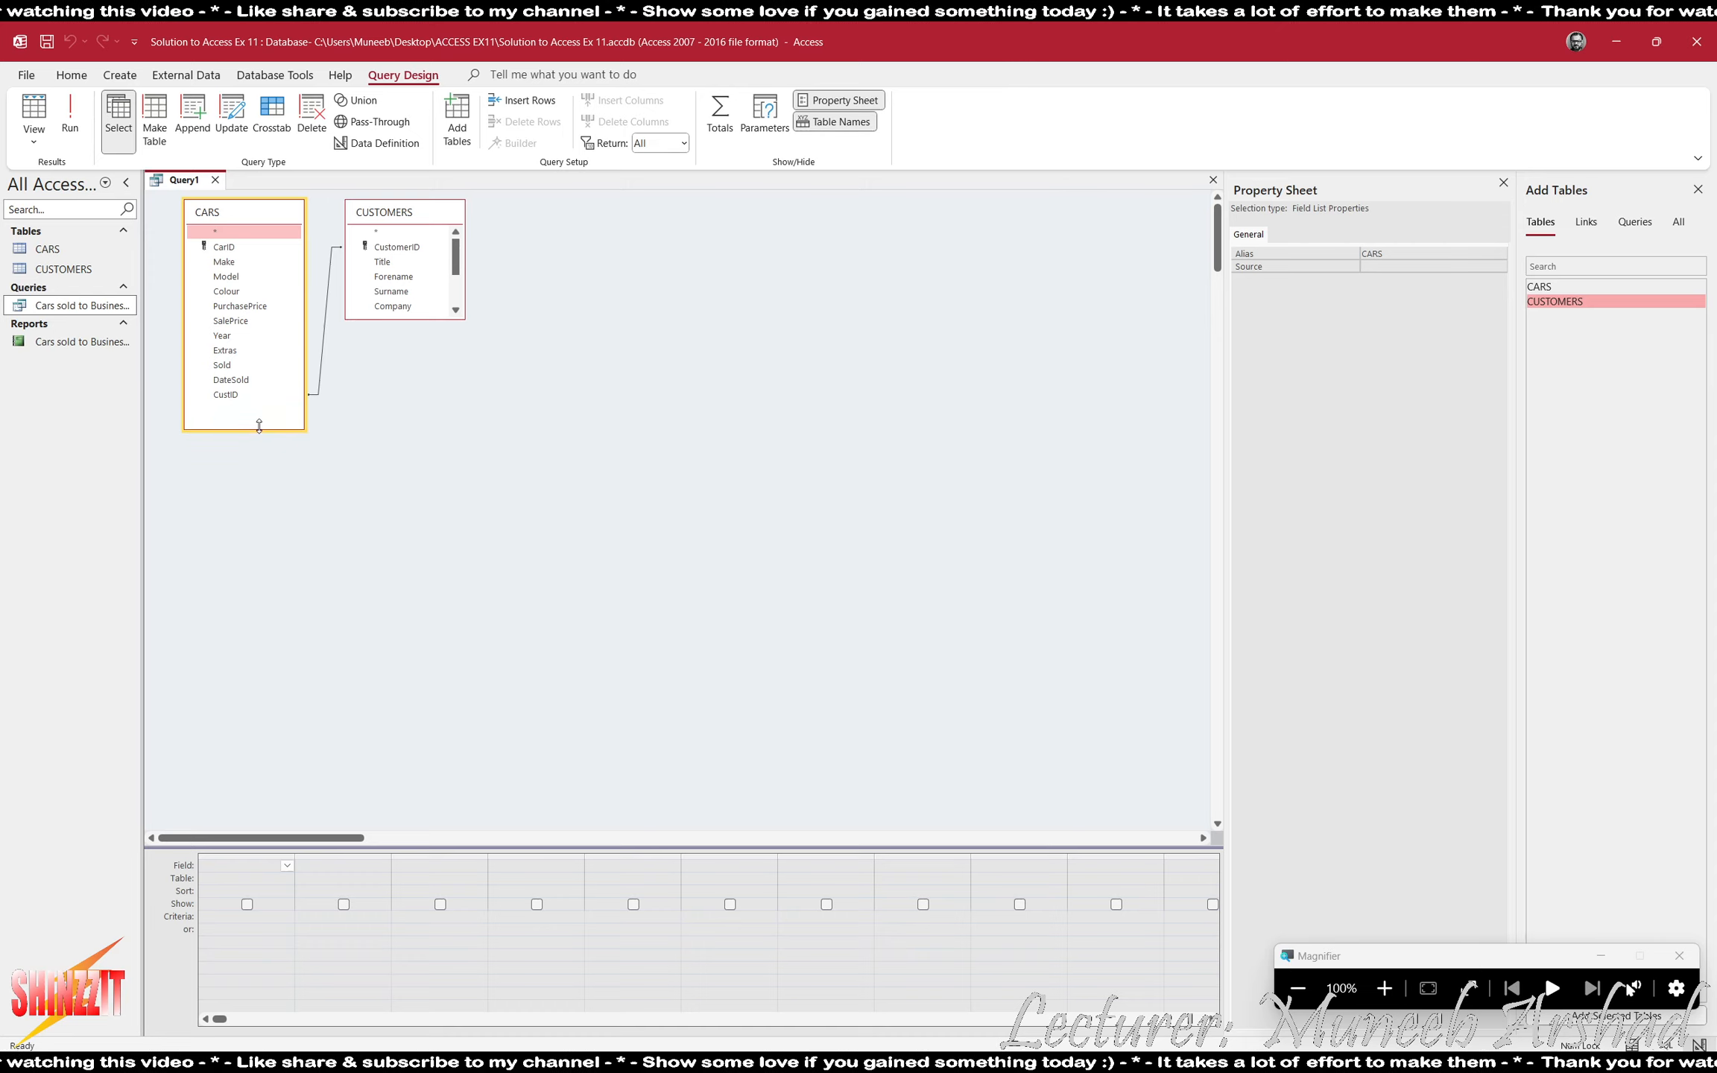
- Add the Make and SalePrice fields from CARS to the query grid, checking task 6 in ACCESS EX11.pdf
double_click(223, 261)
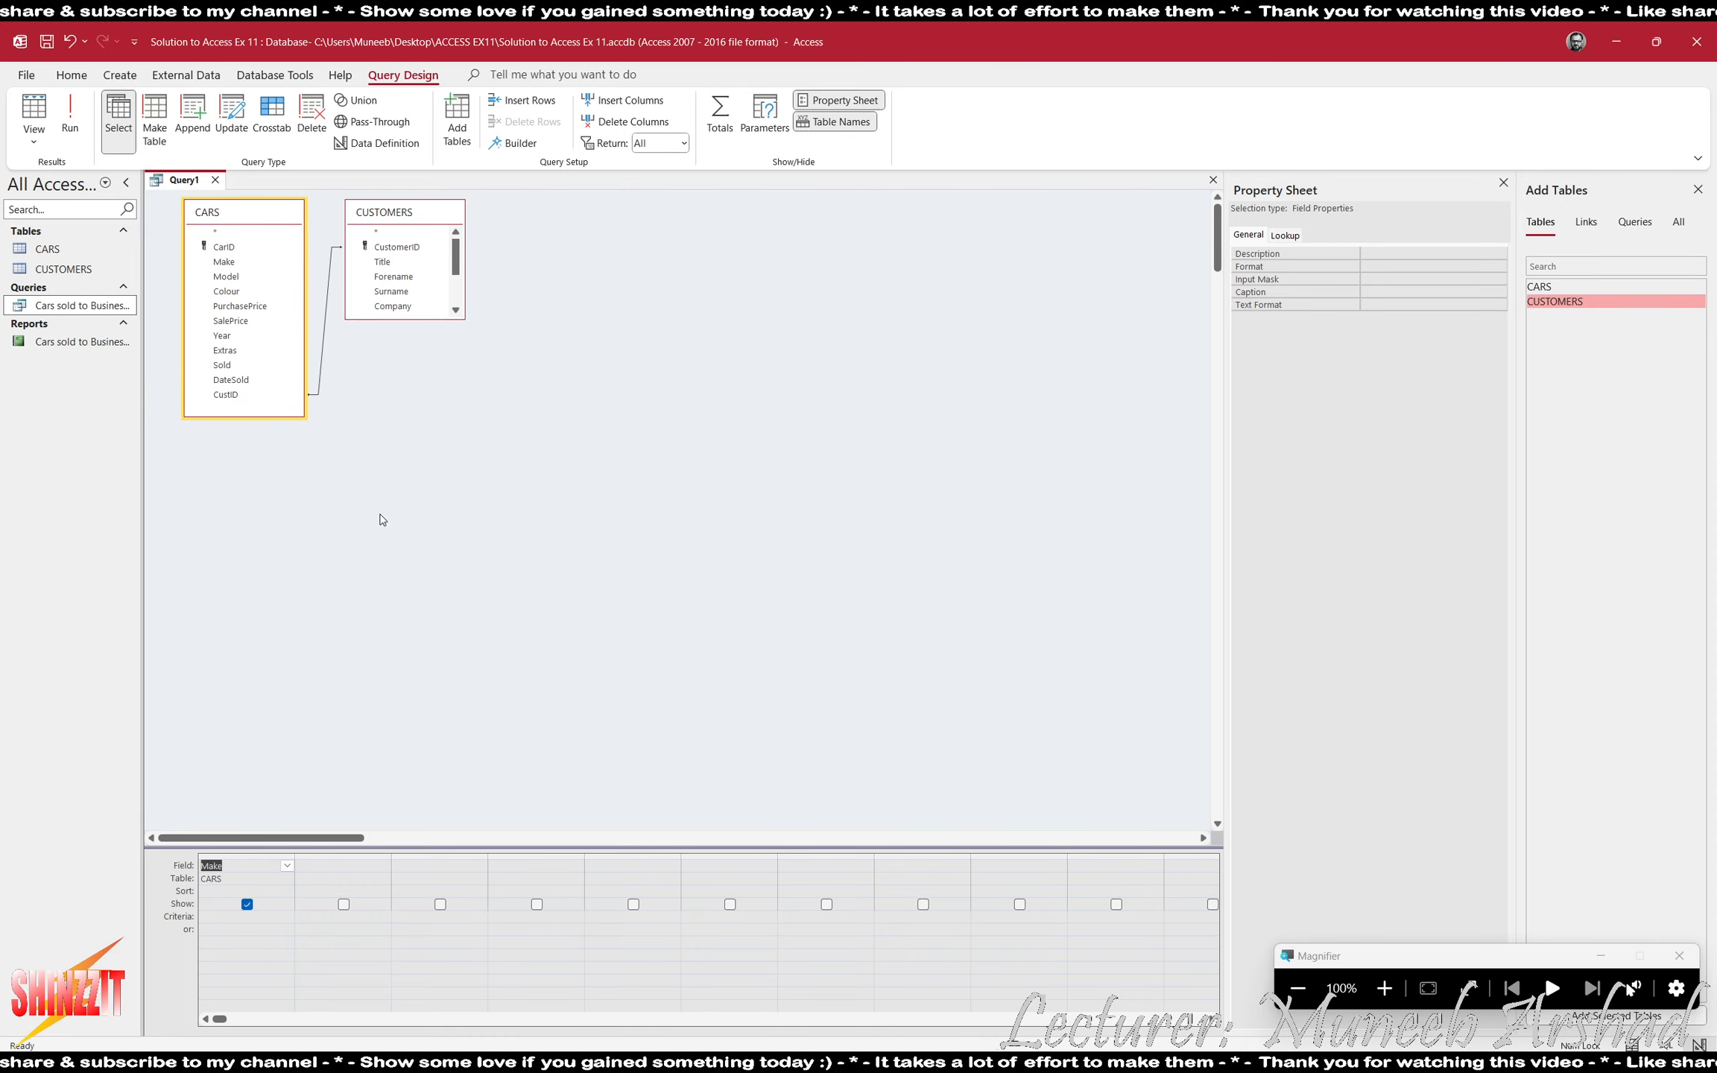
key("alt+Tab")
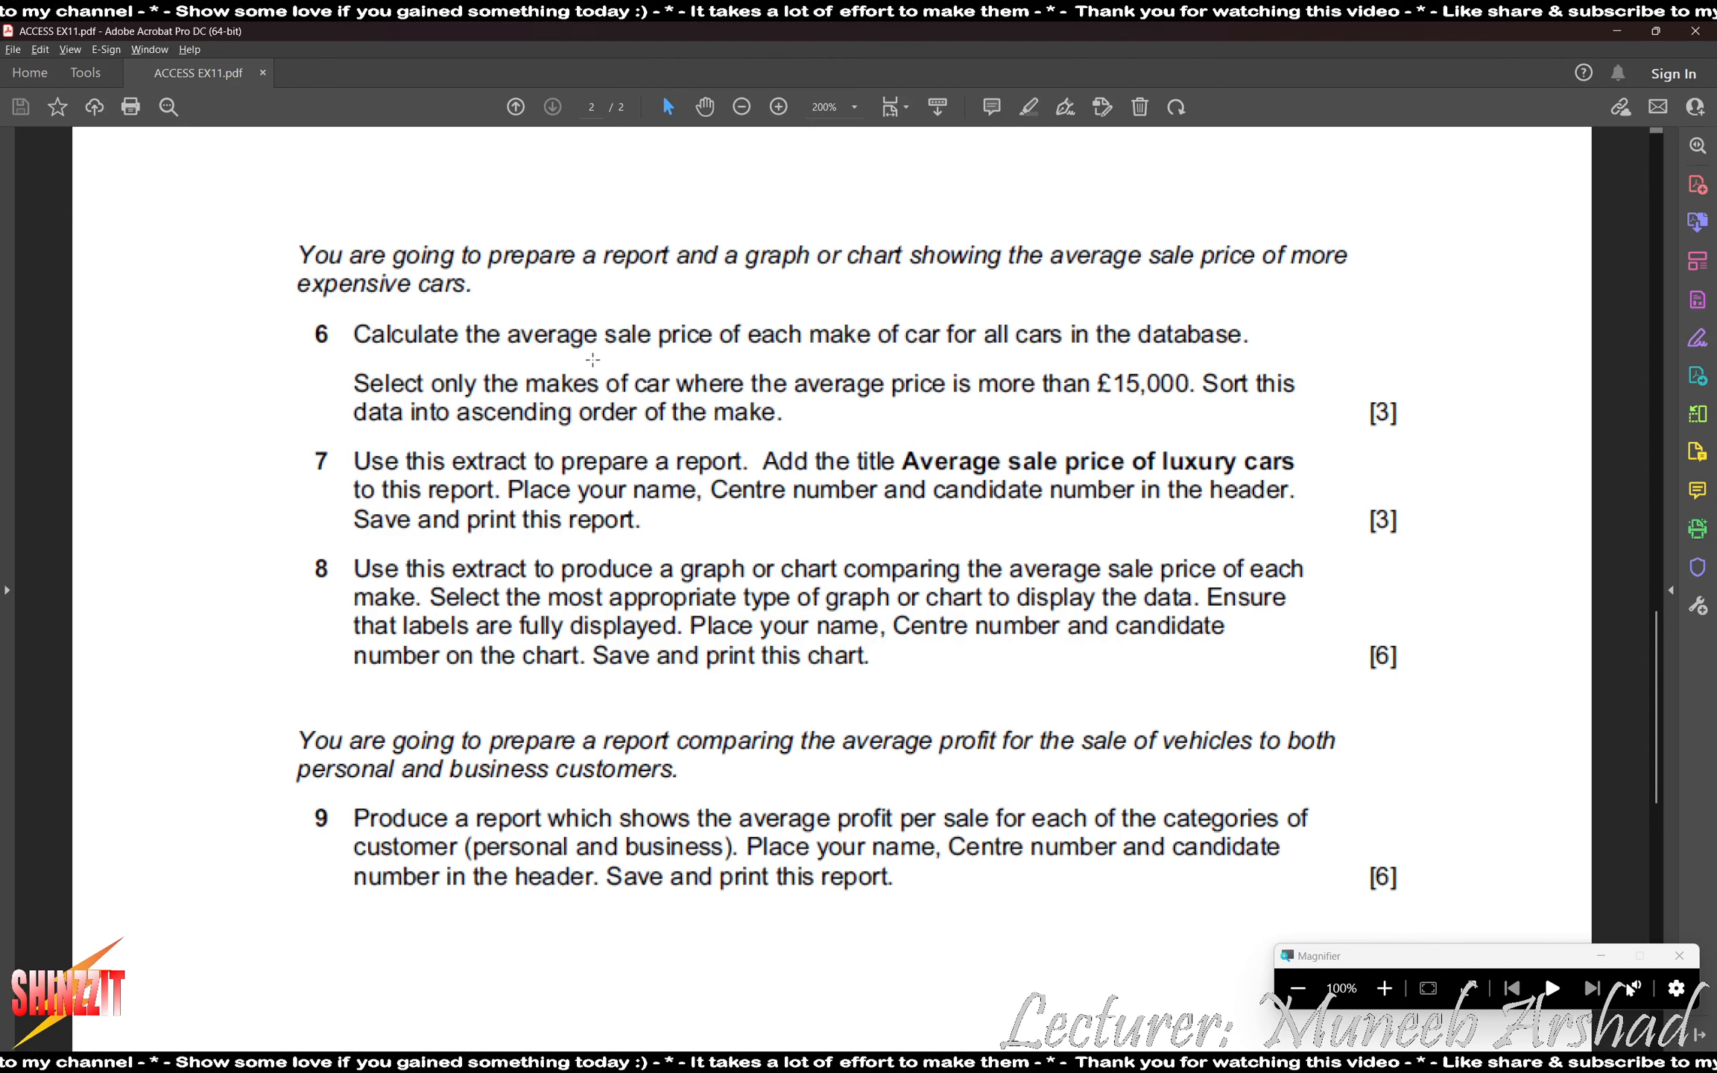
key("alt+Tab")
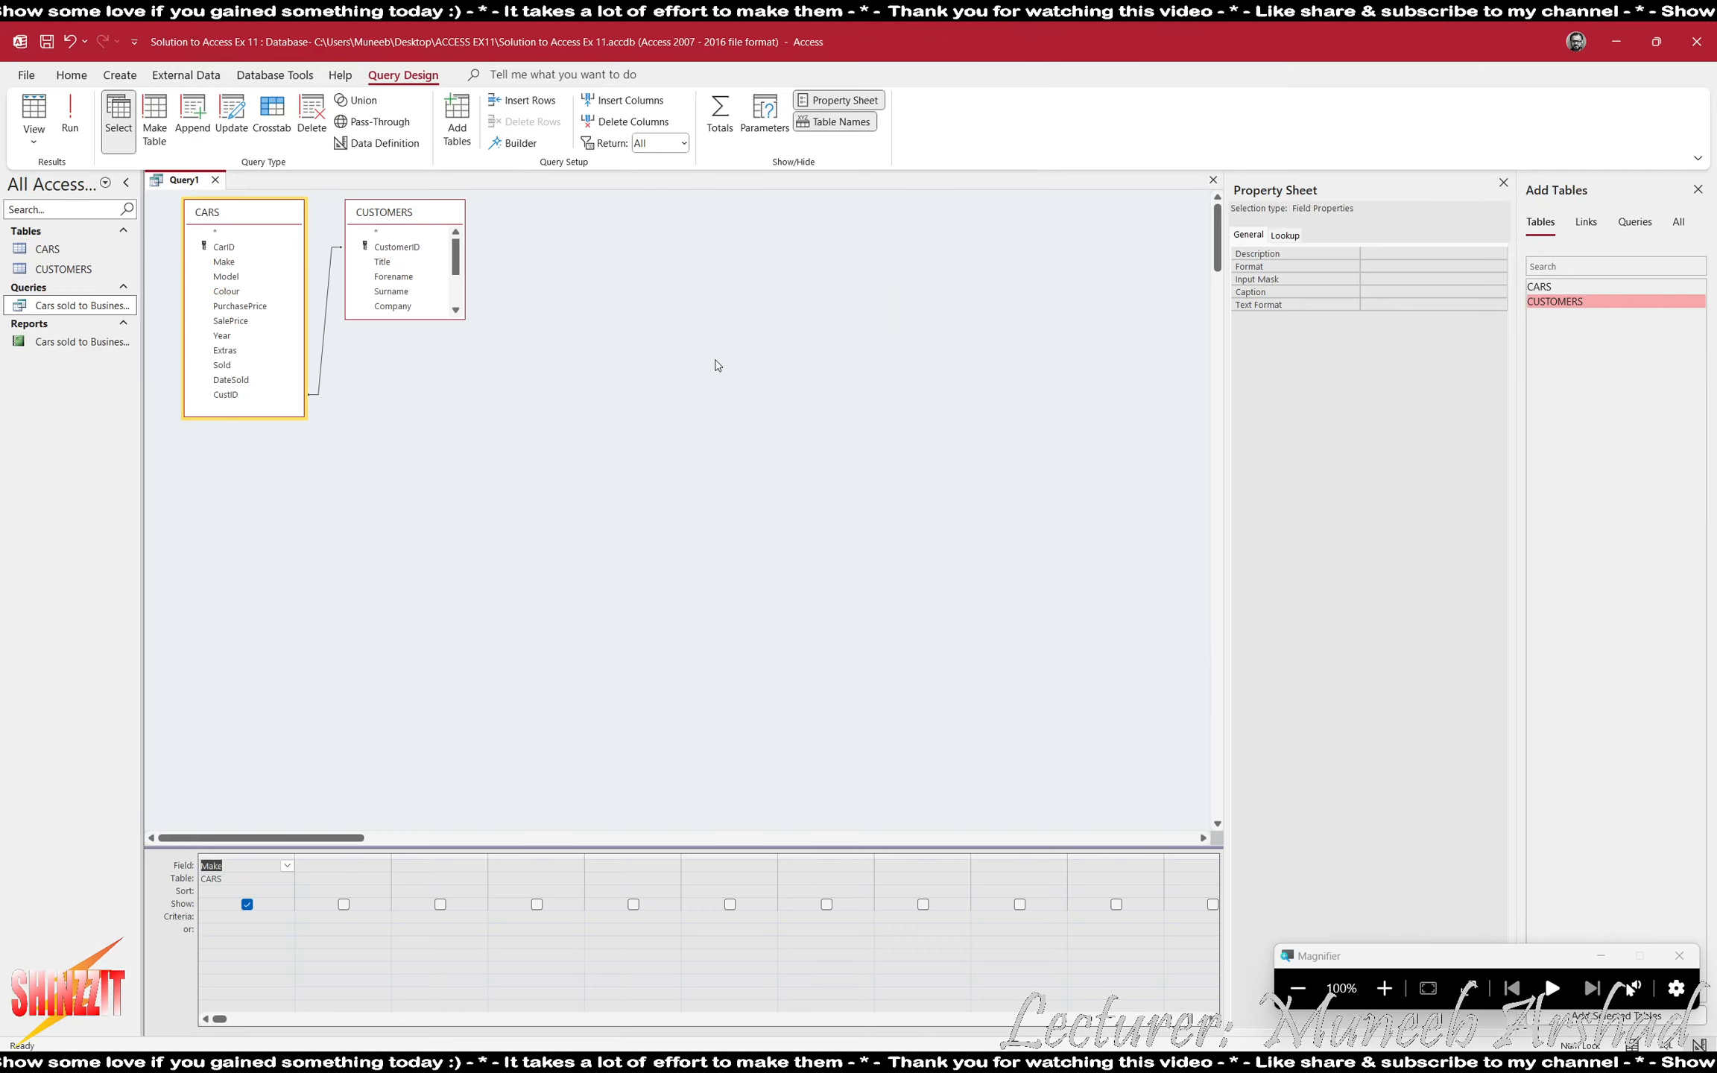
double_click(230, 320)
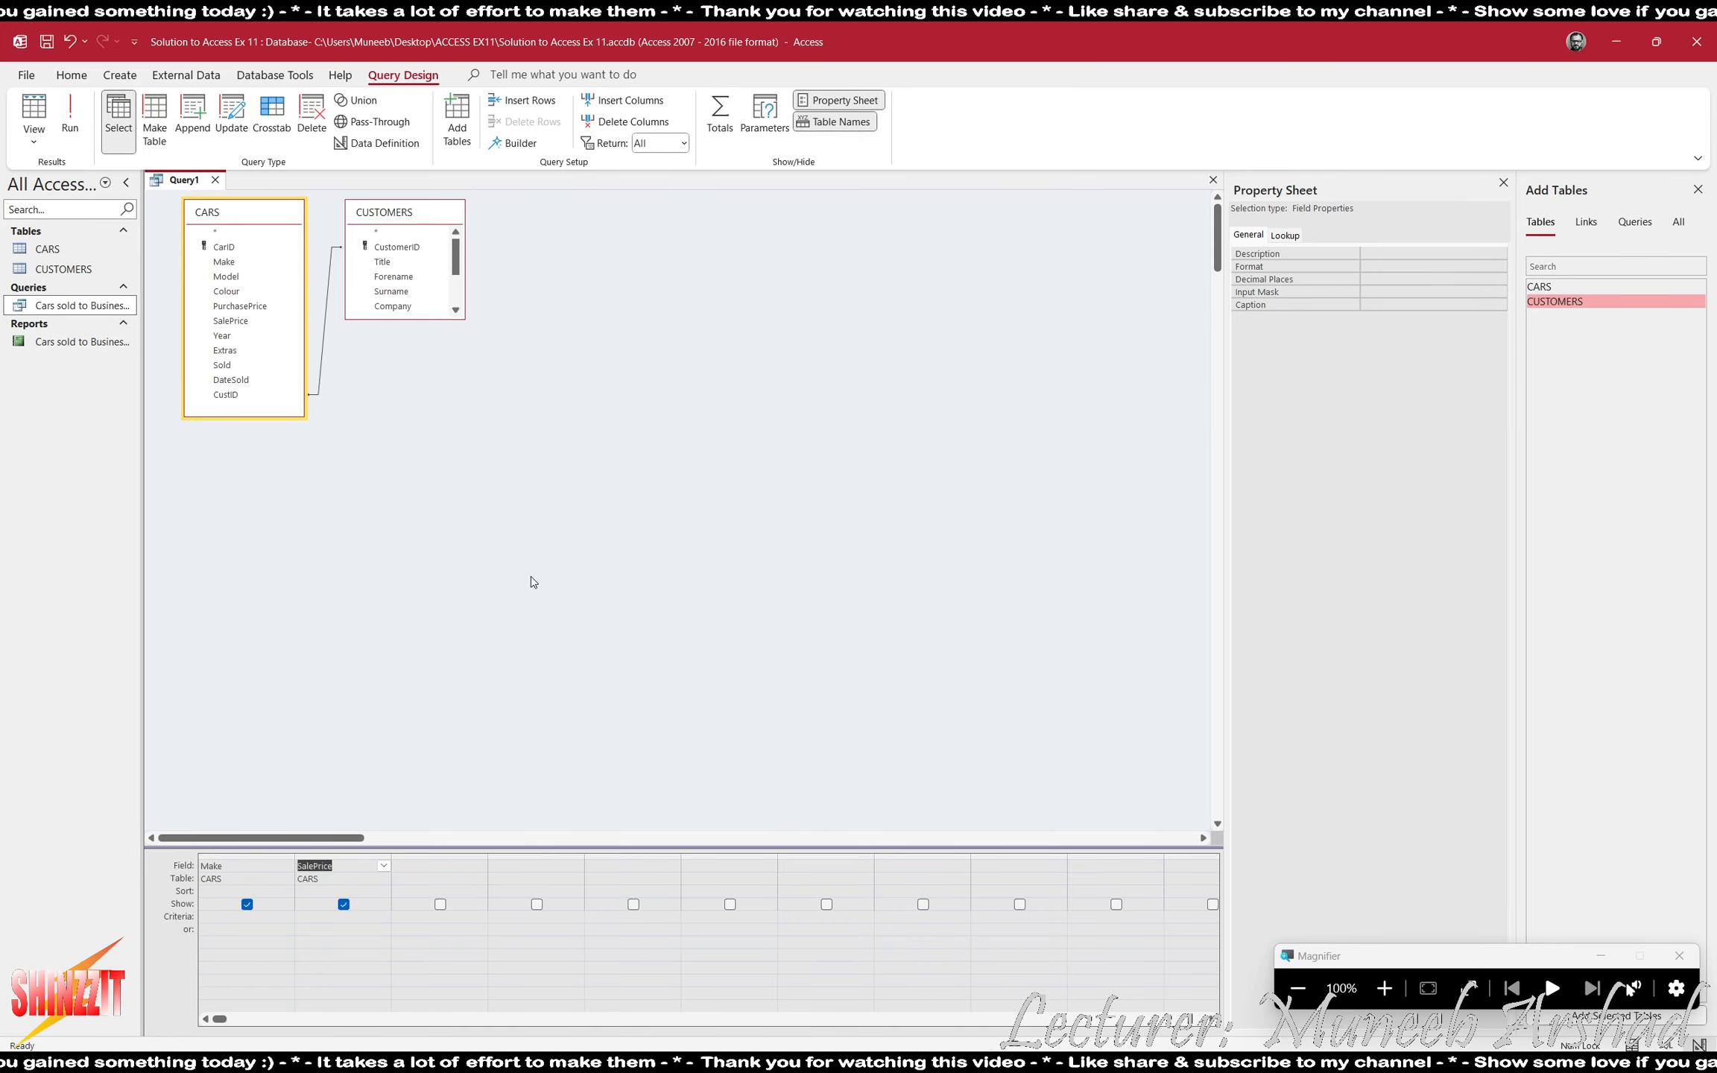
- Run the query and sort its results by Make from A to Z
left_click(70, 120)
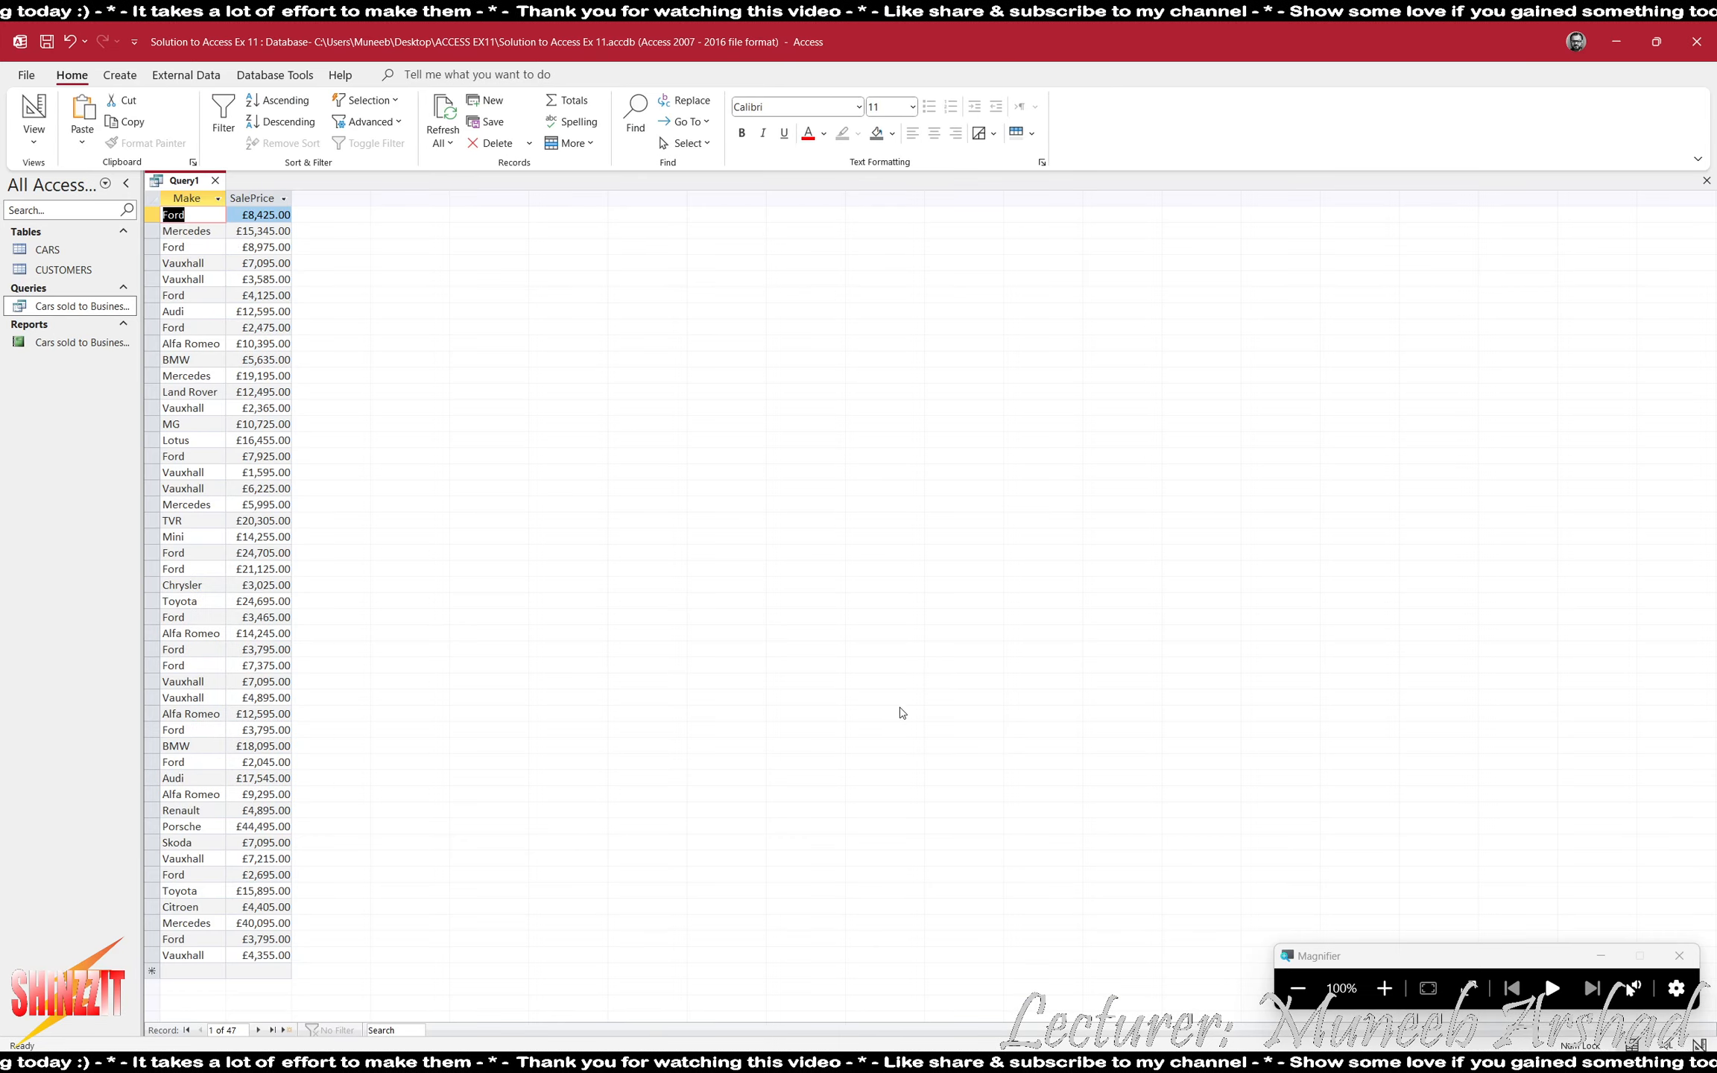
left_click(216, 198)
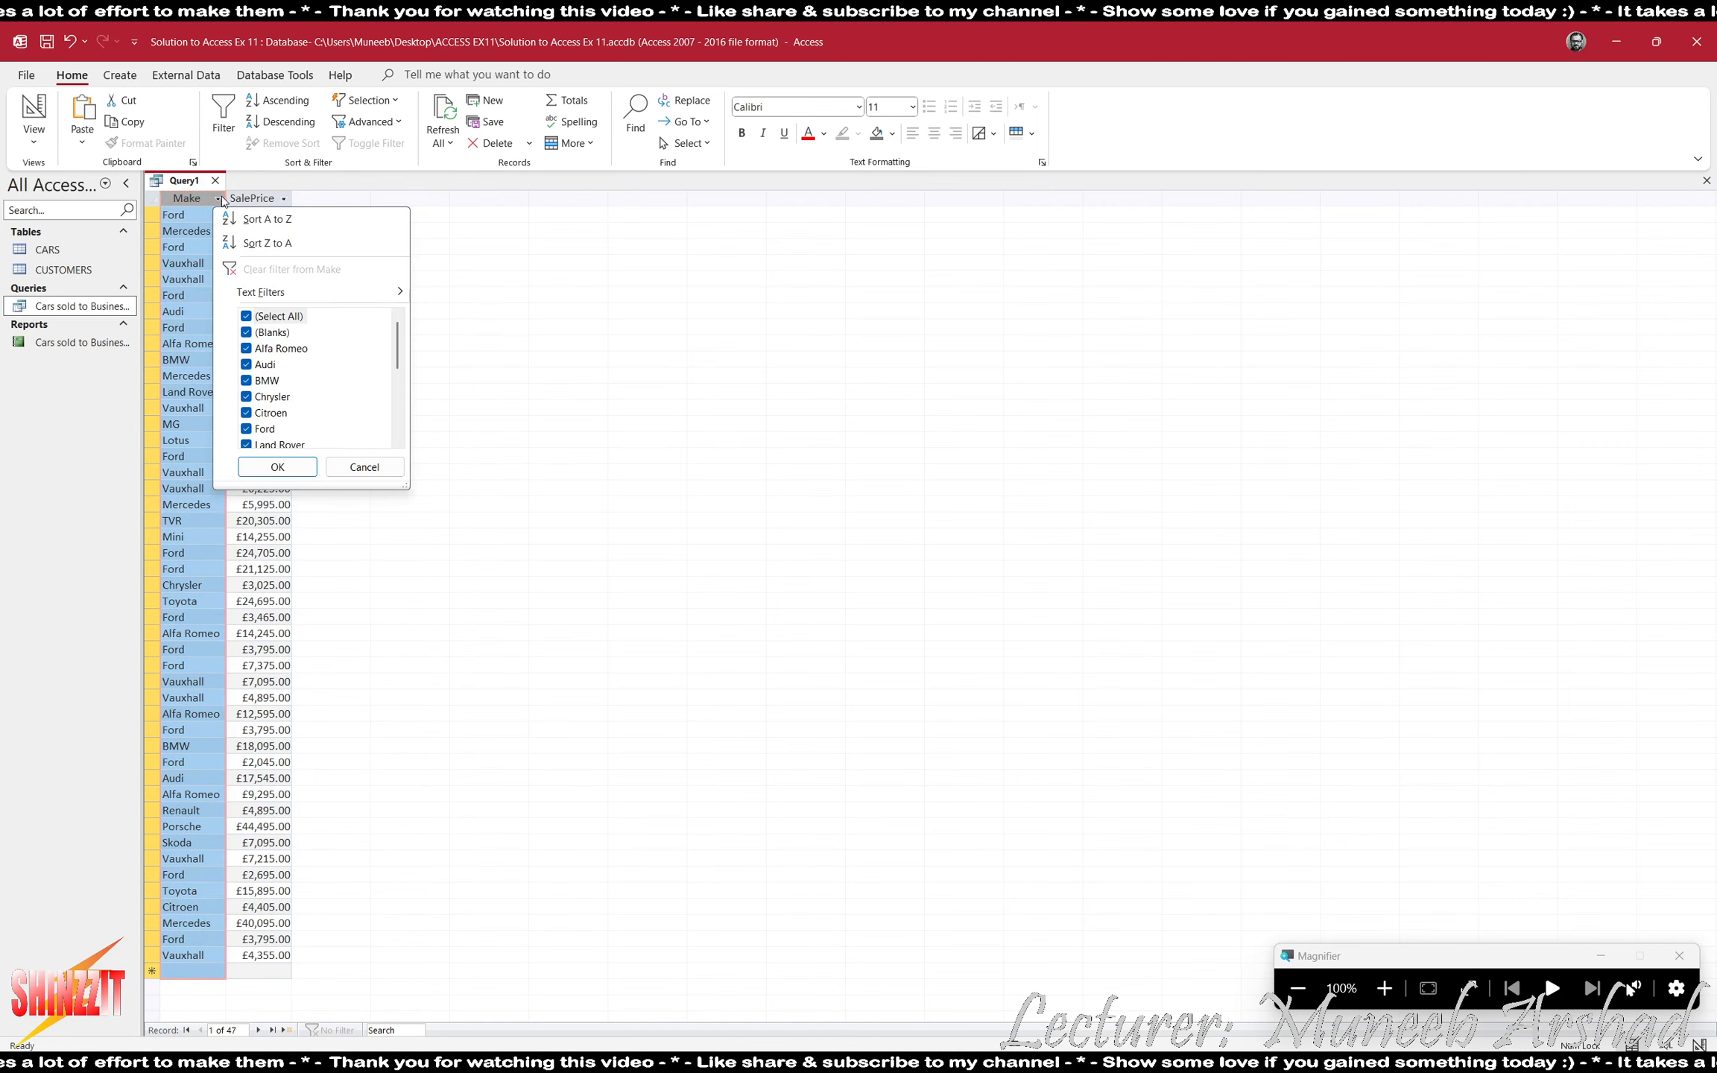
left_click(257, 222)
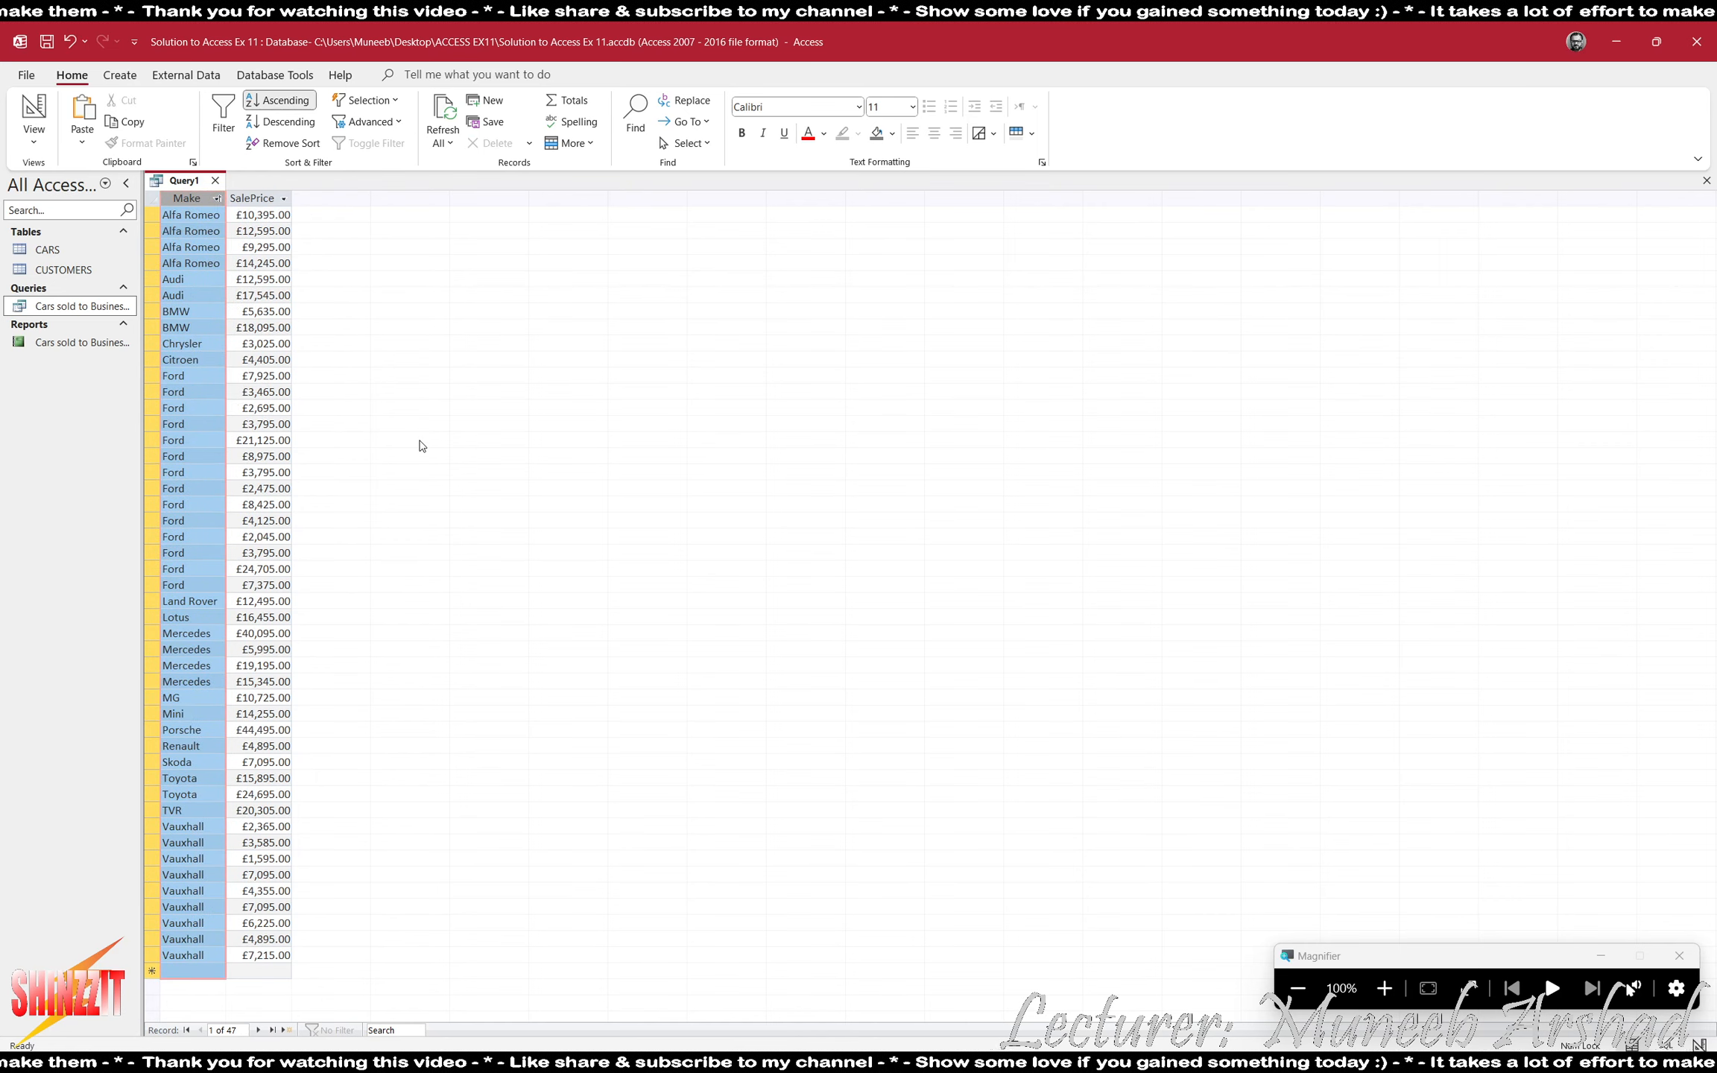
- Highlight all the Ford records in the results to examine their sale prices, and return to the query's Design View
left_click(1384, 988)
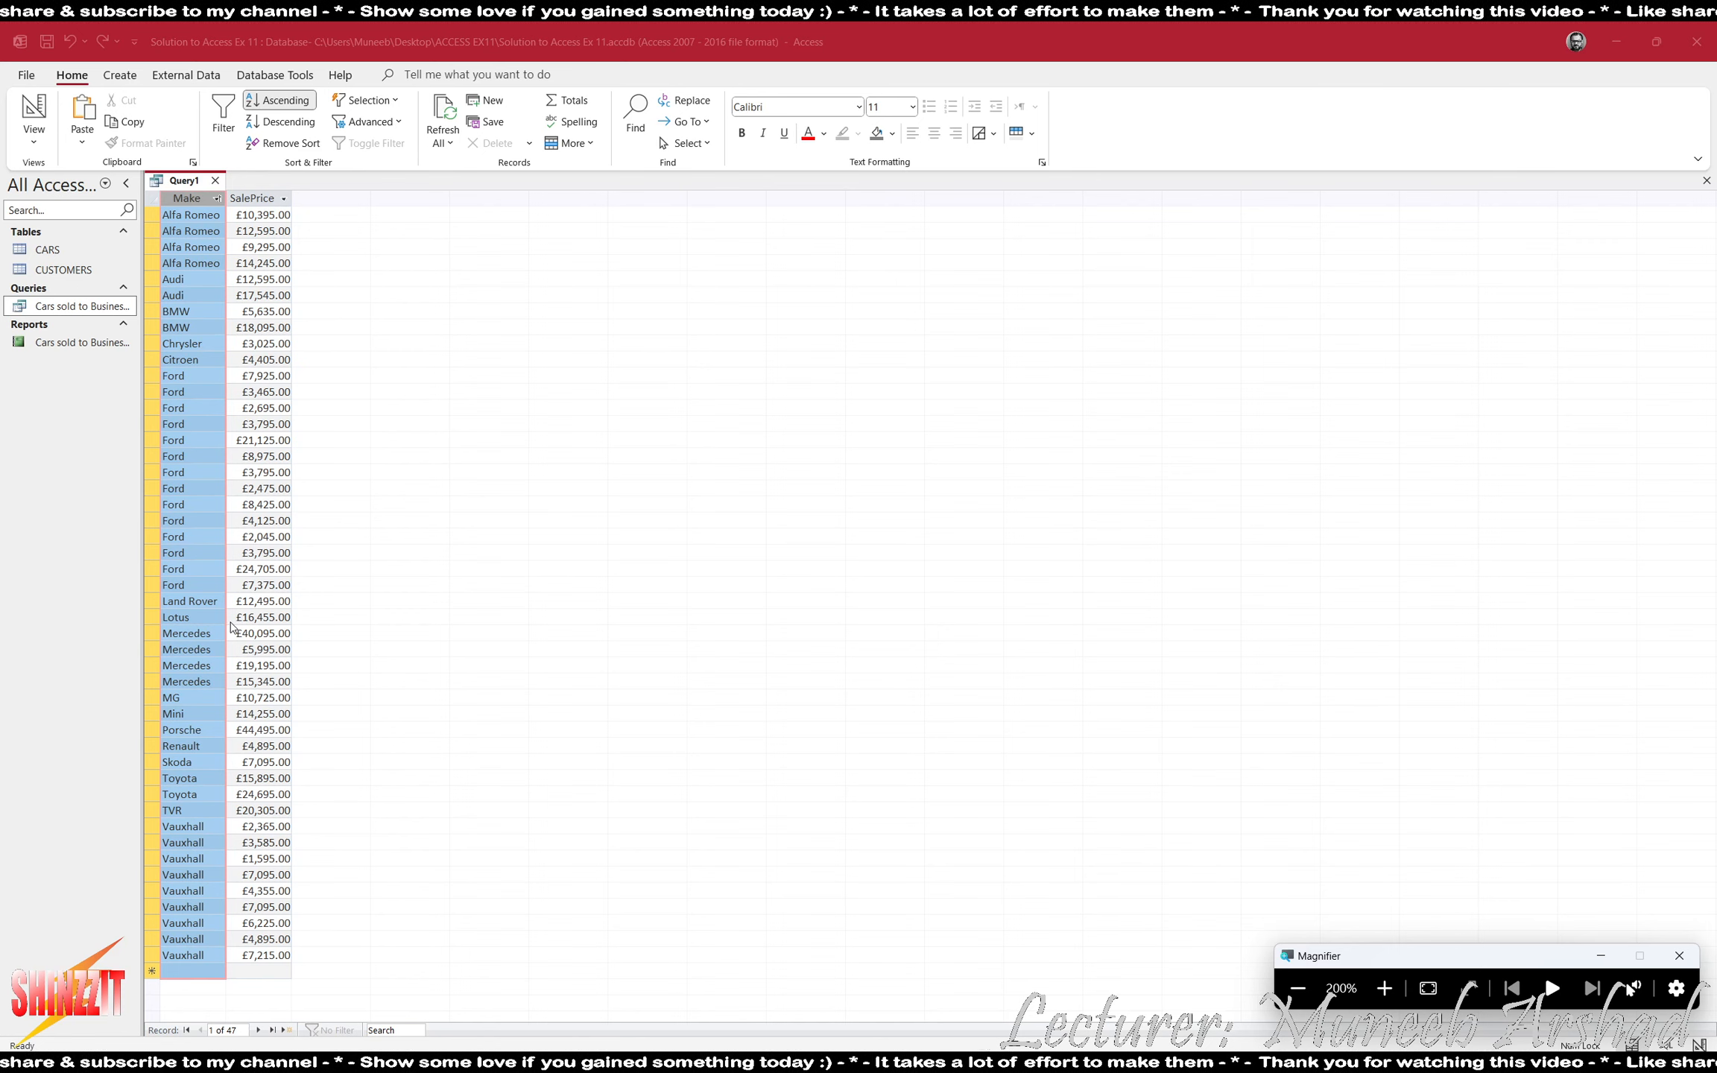
left_click(154, 375)
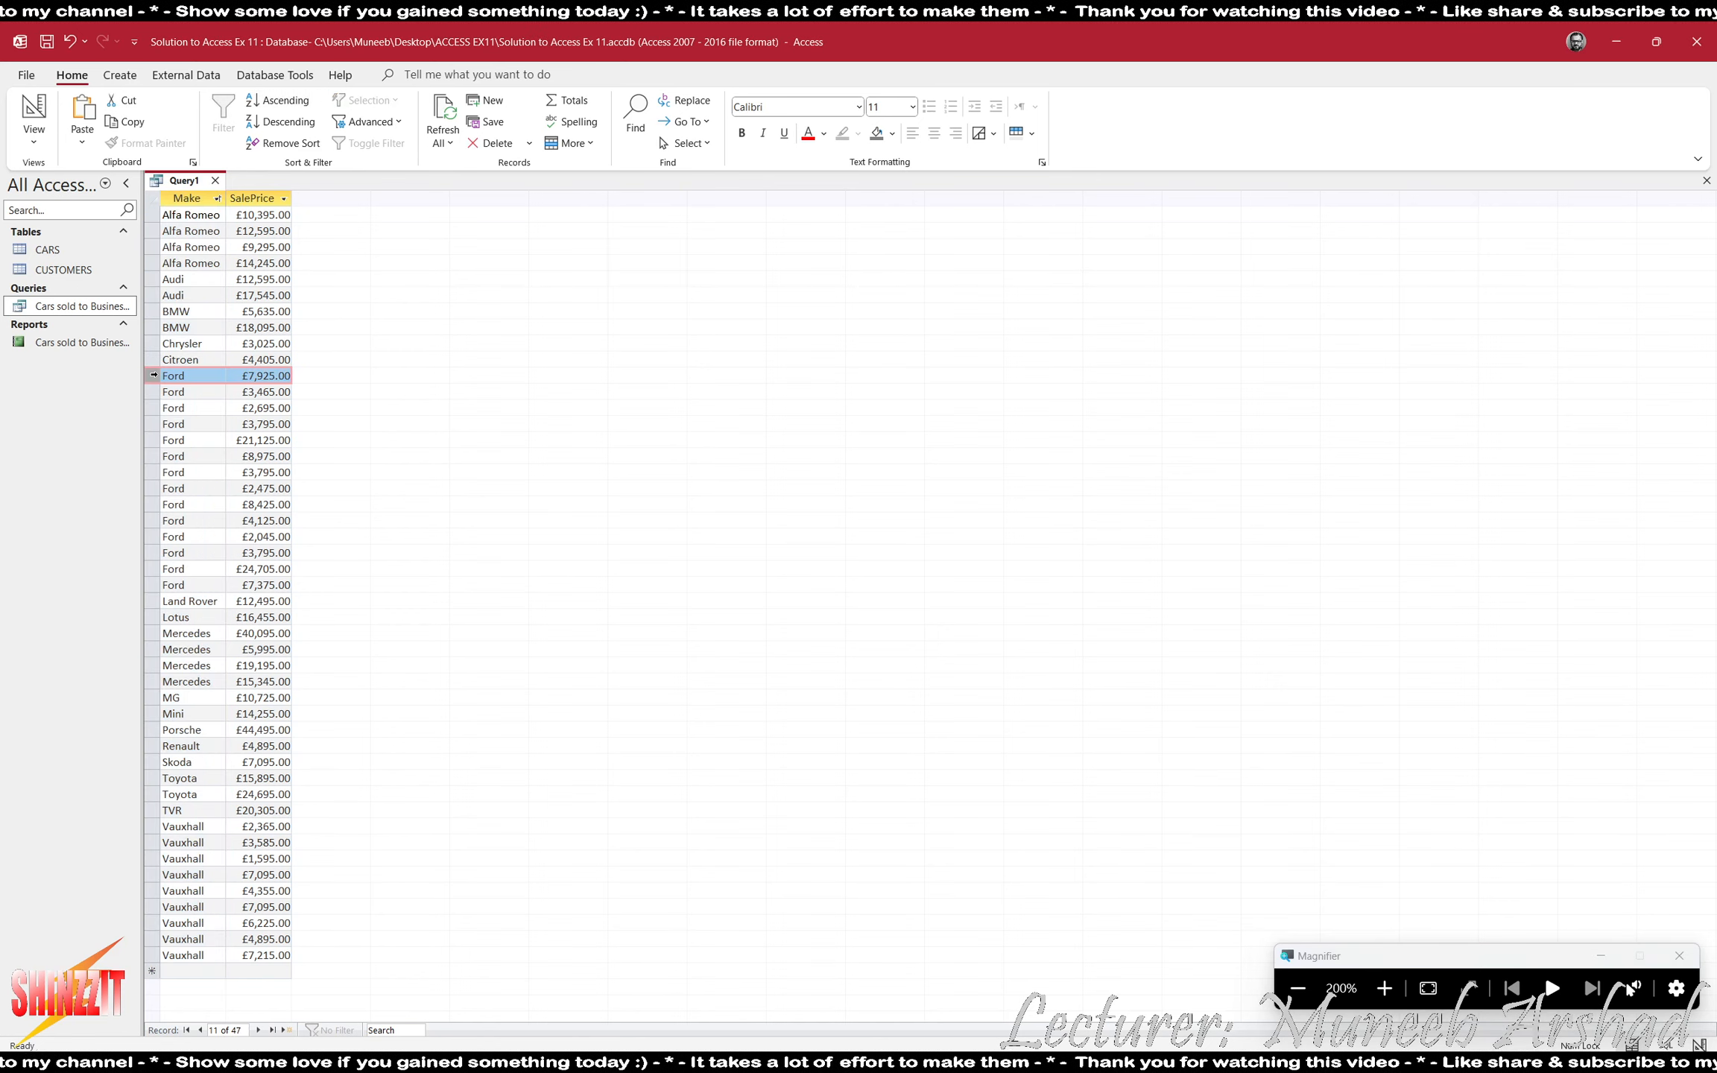
left_click(148, 392)
left_click_drag(154, 375, 149, 584)
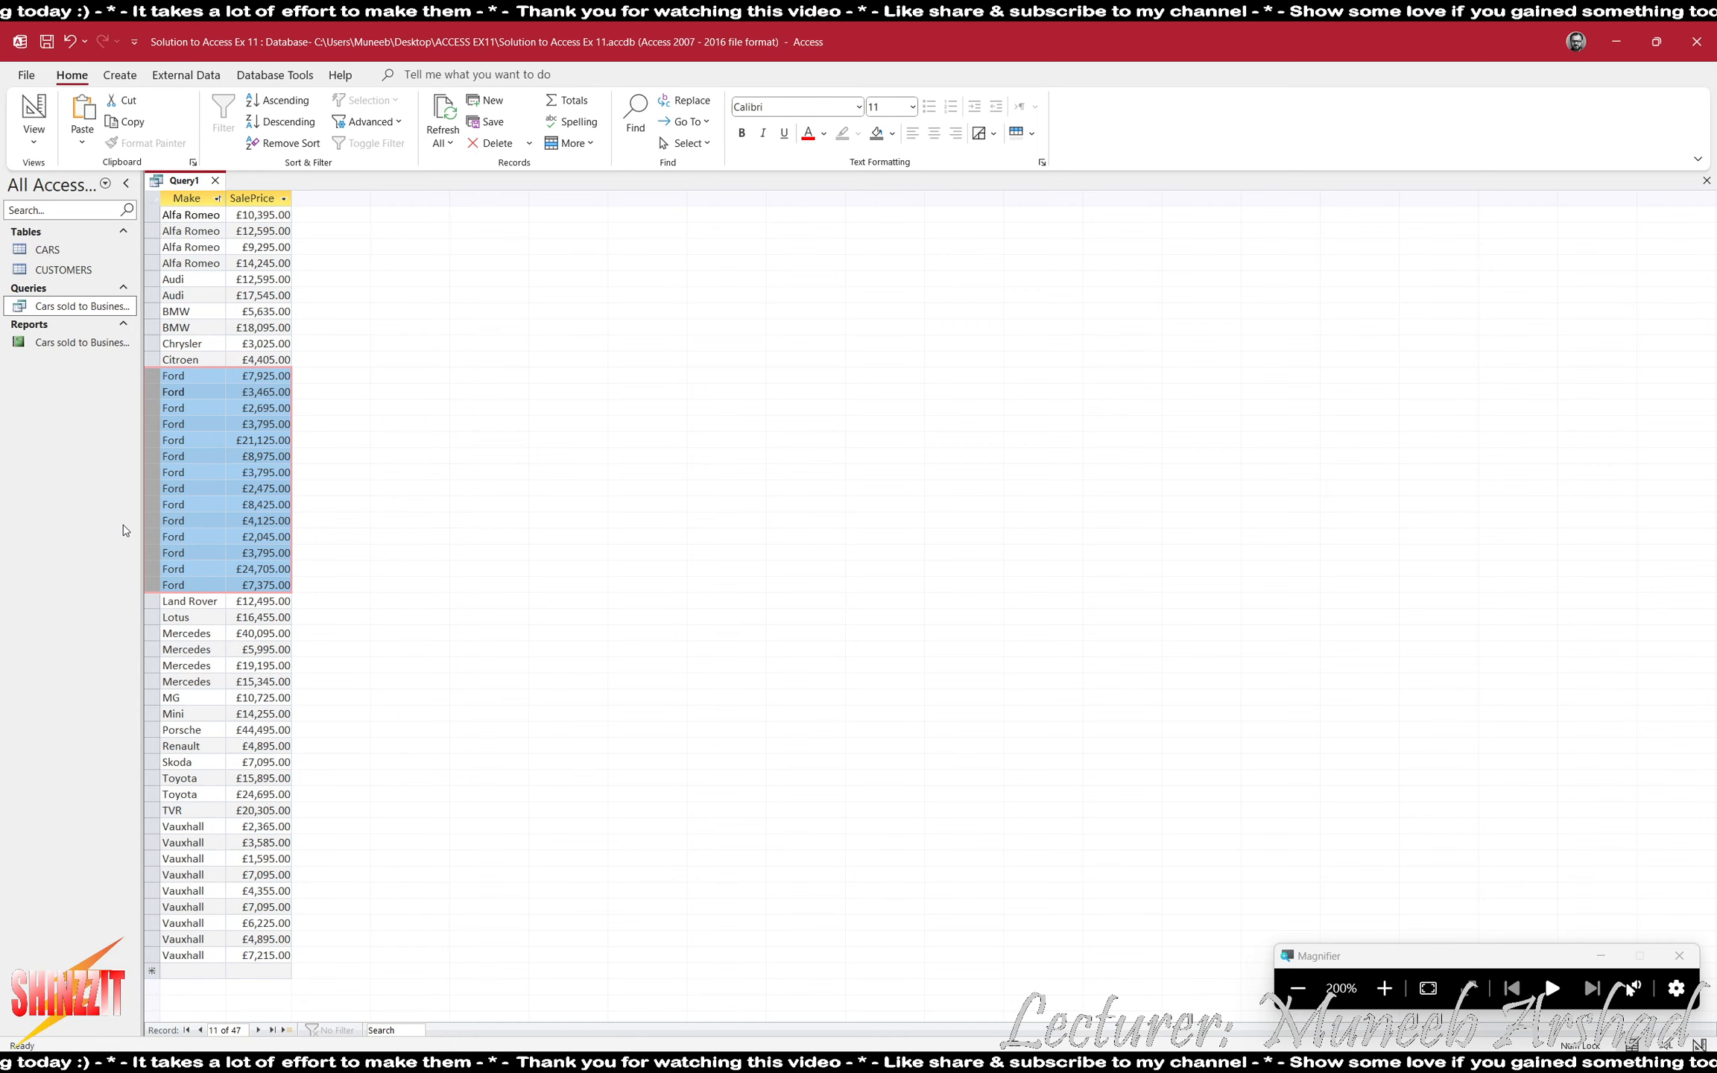
key("super+minus")
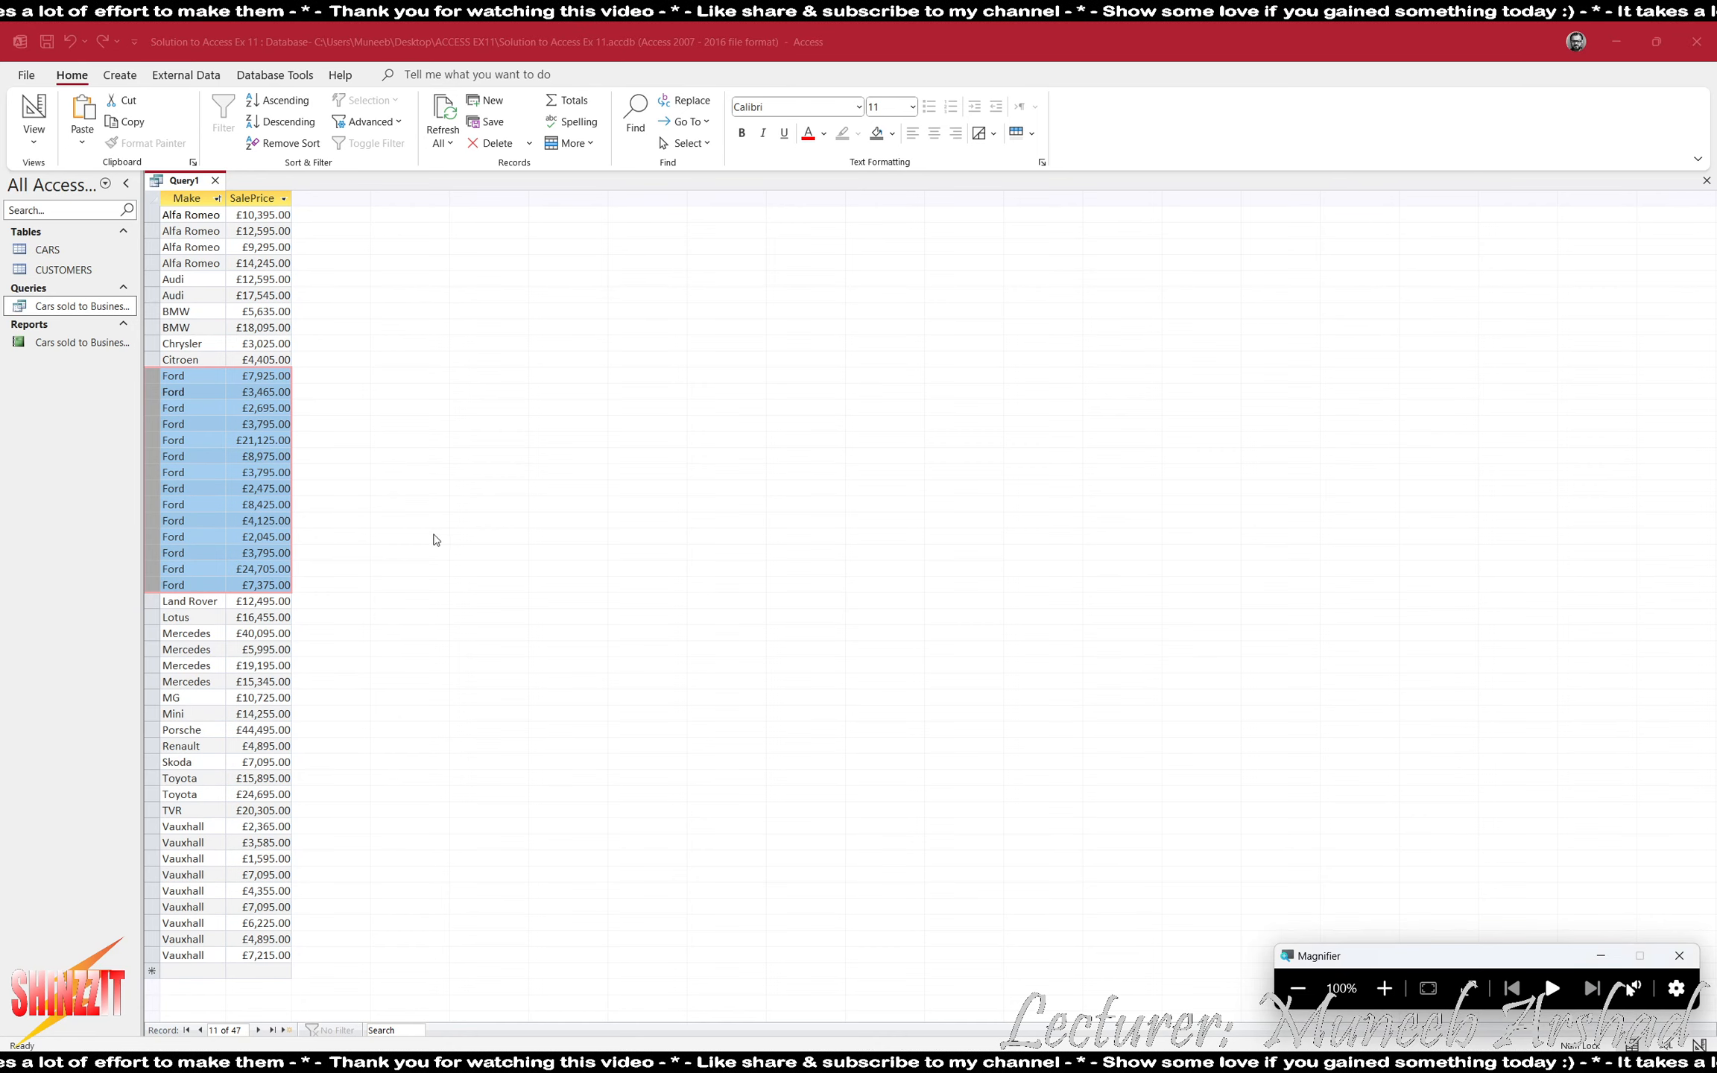
left_click(34, 109)
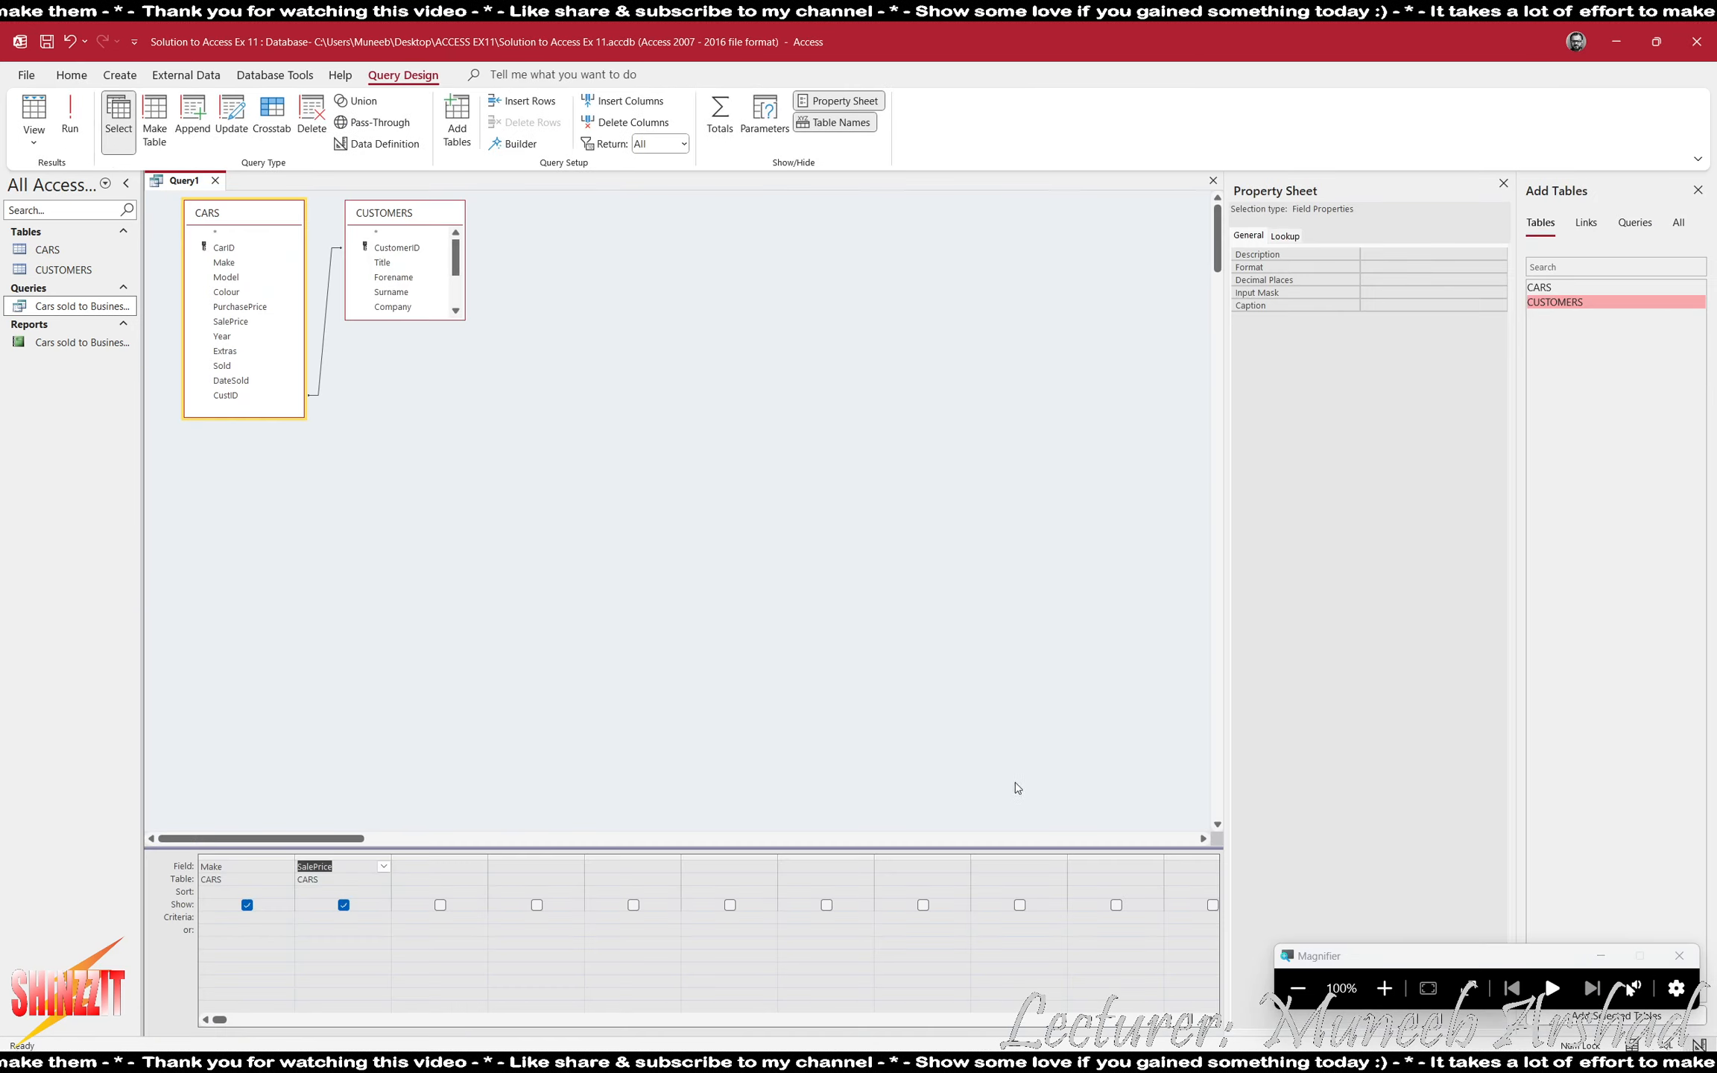
key("super+plus")
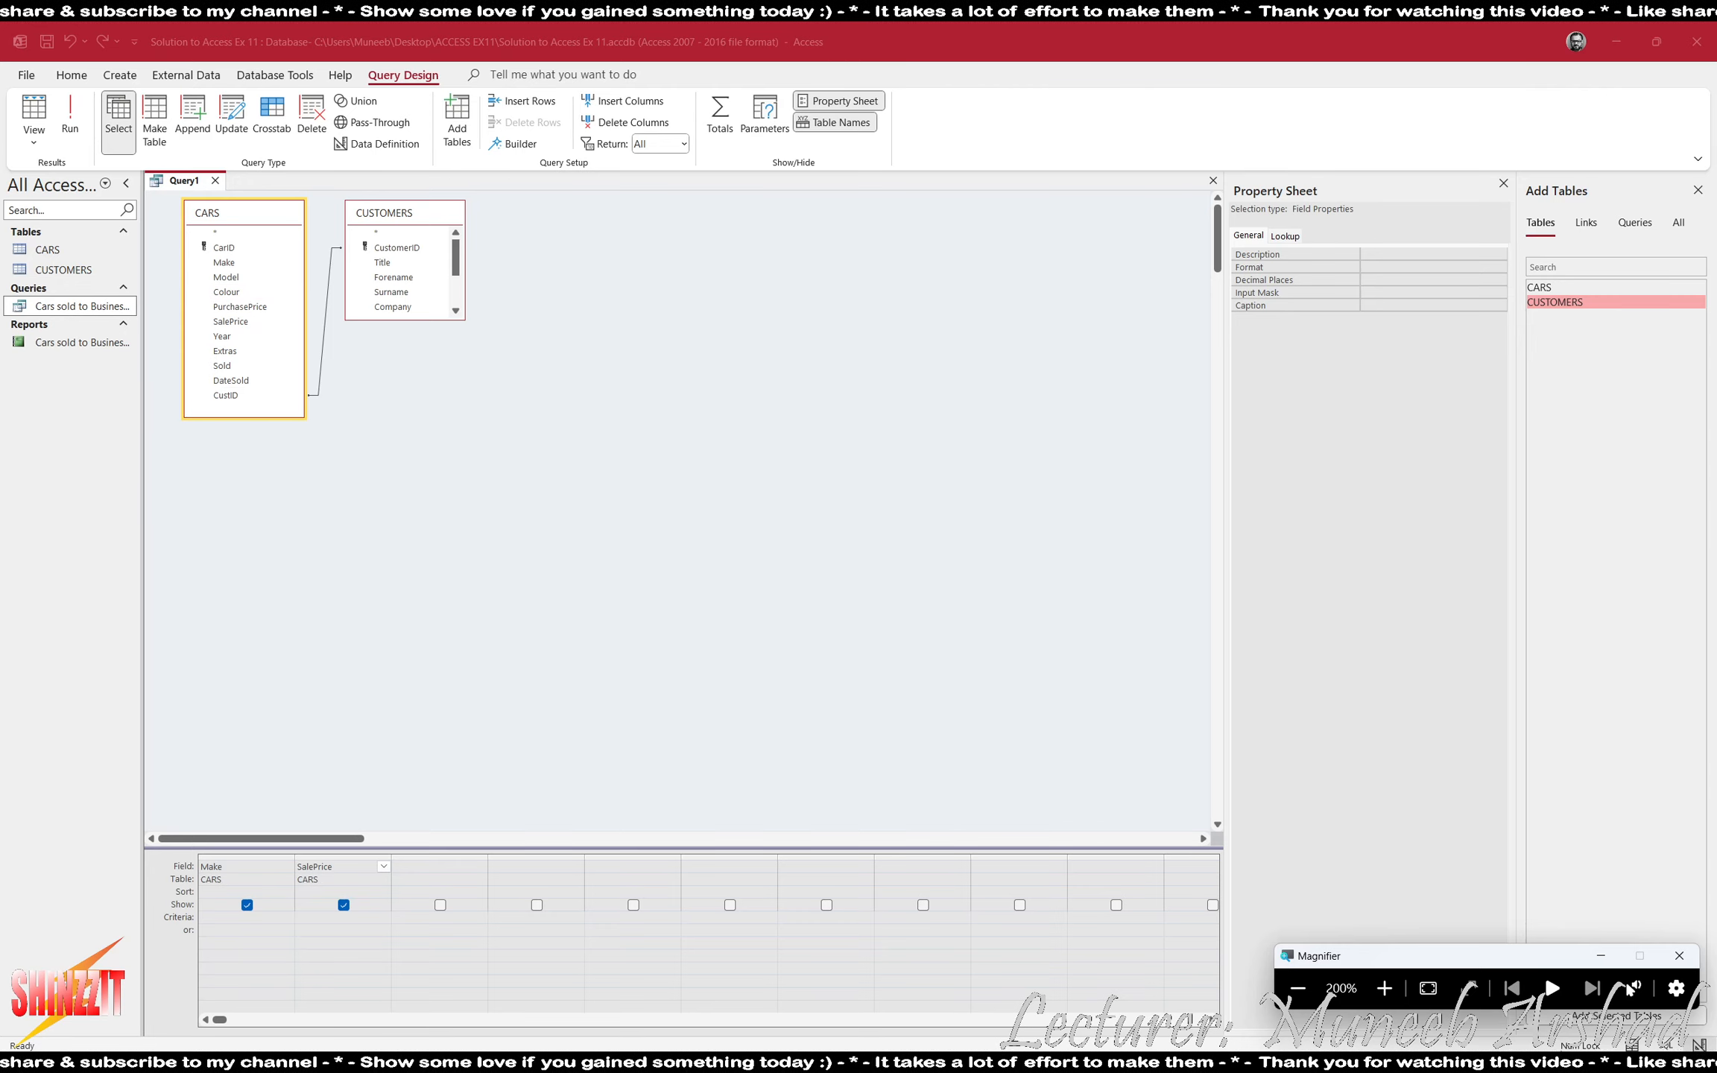
key("super+minus")
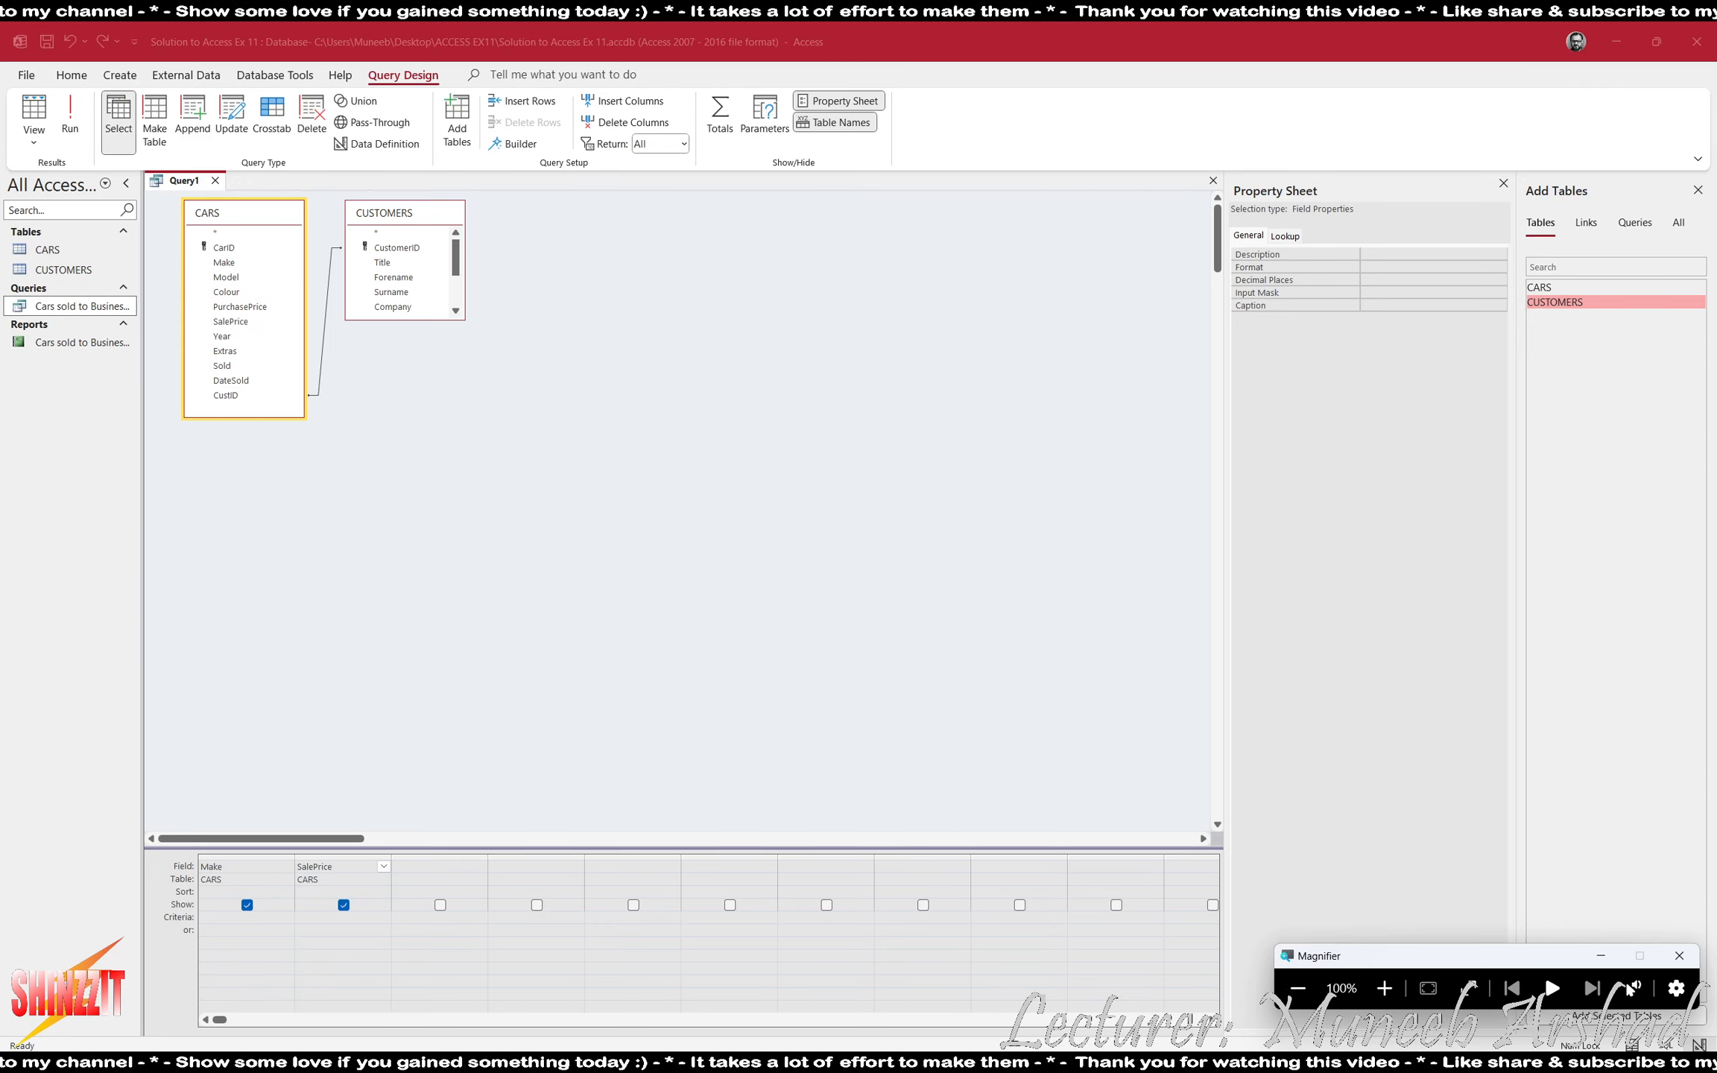
- Reread task 6 in ACCESS EX11.pdf, add the Sold field from CARS to the query, and view its values in the results
key("alt+Tab")
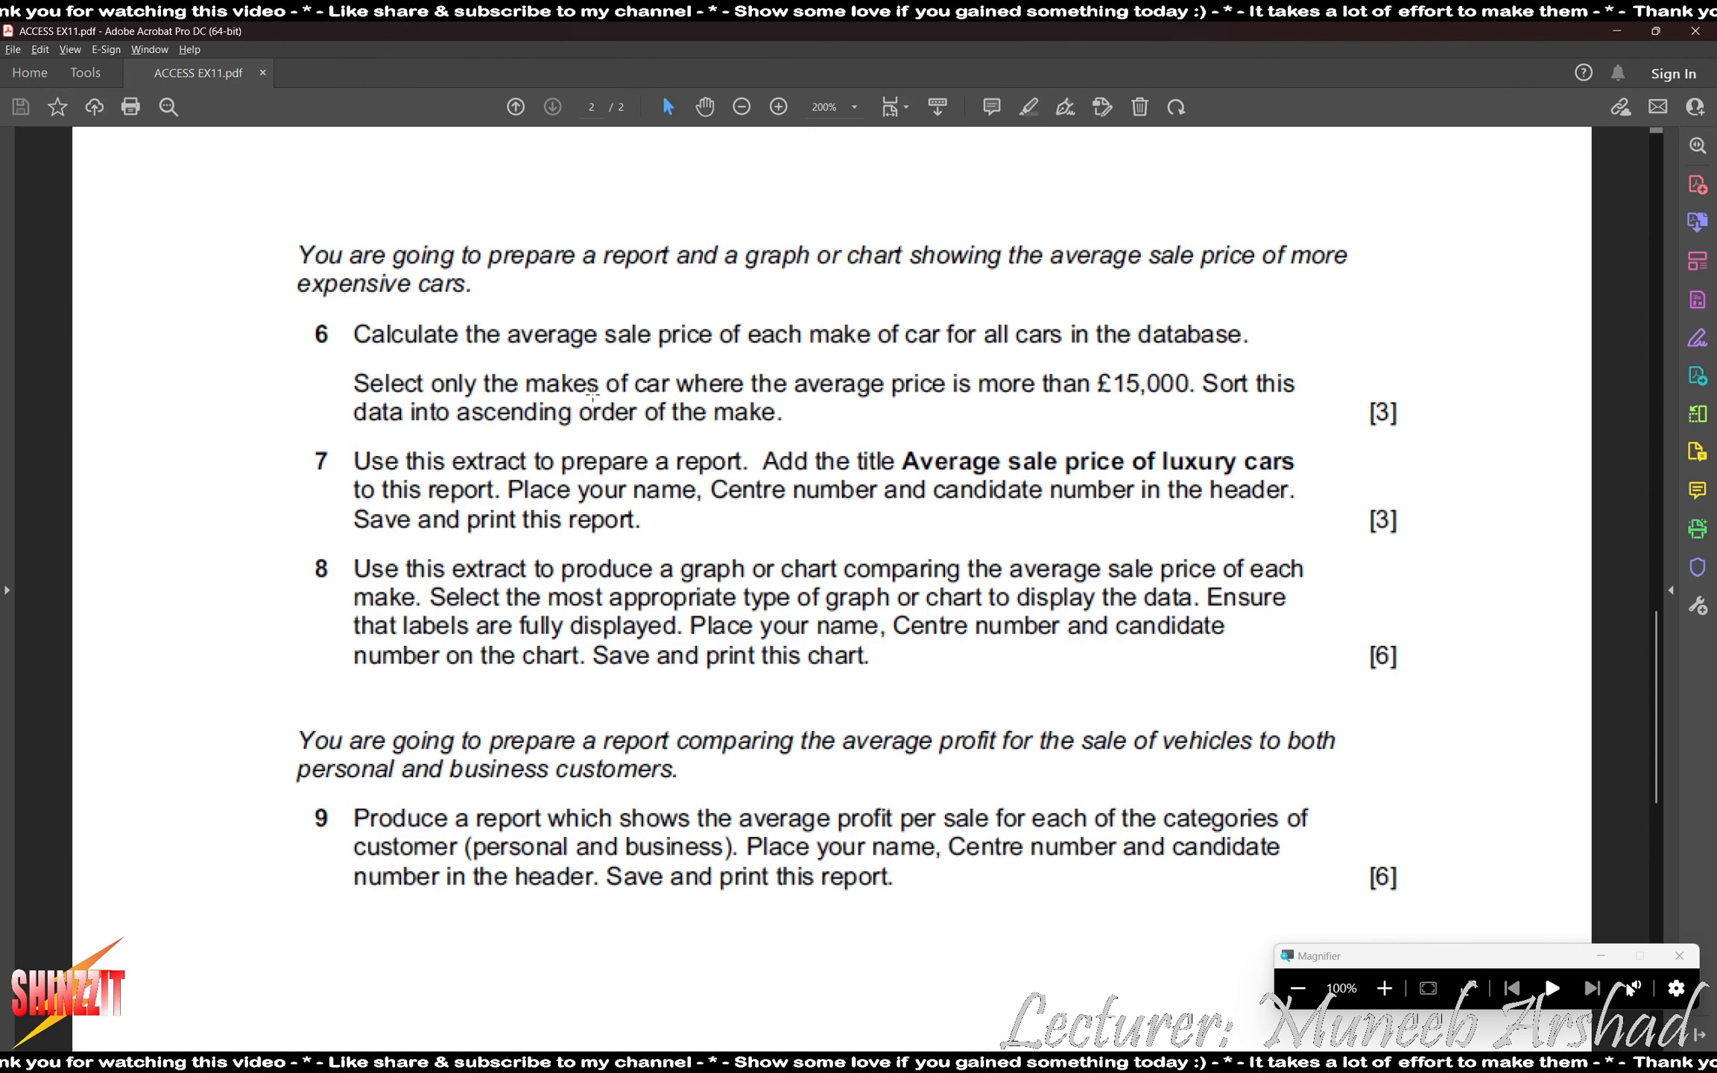
key("alt+Tab")
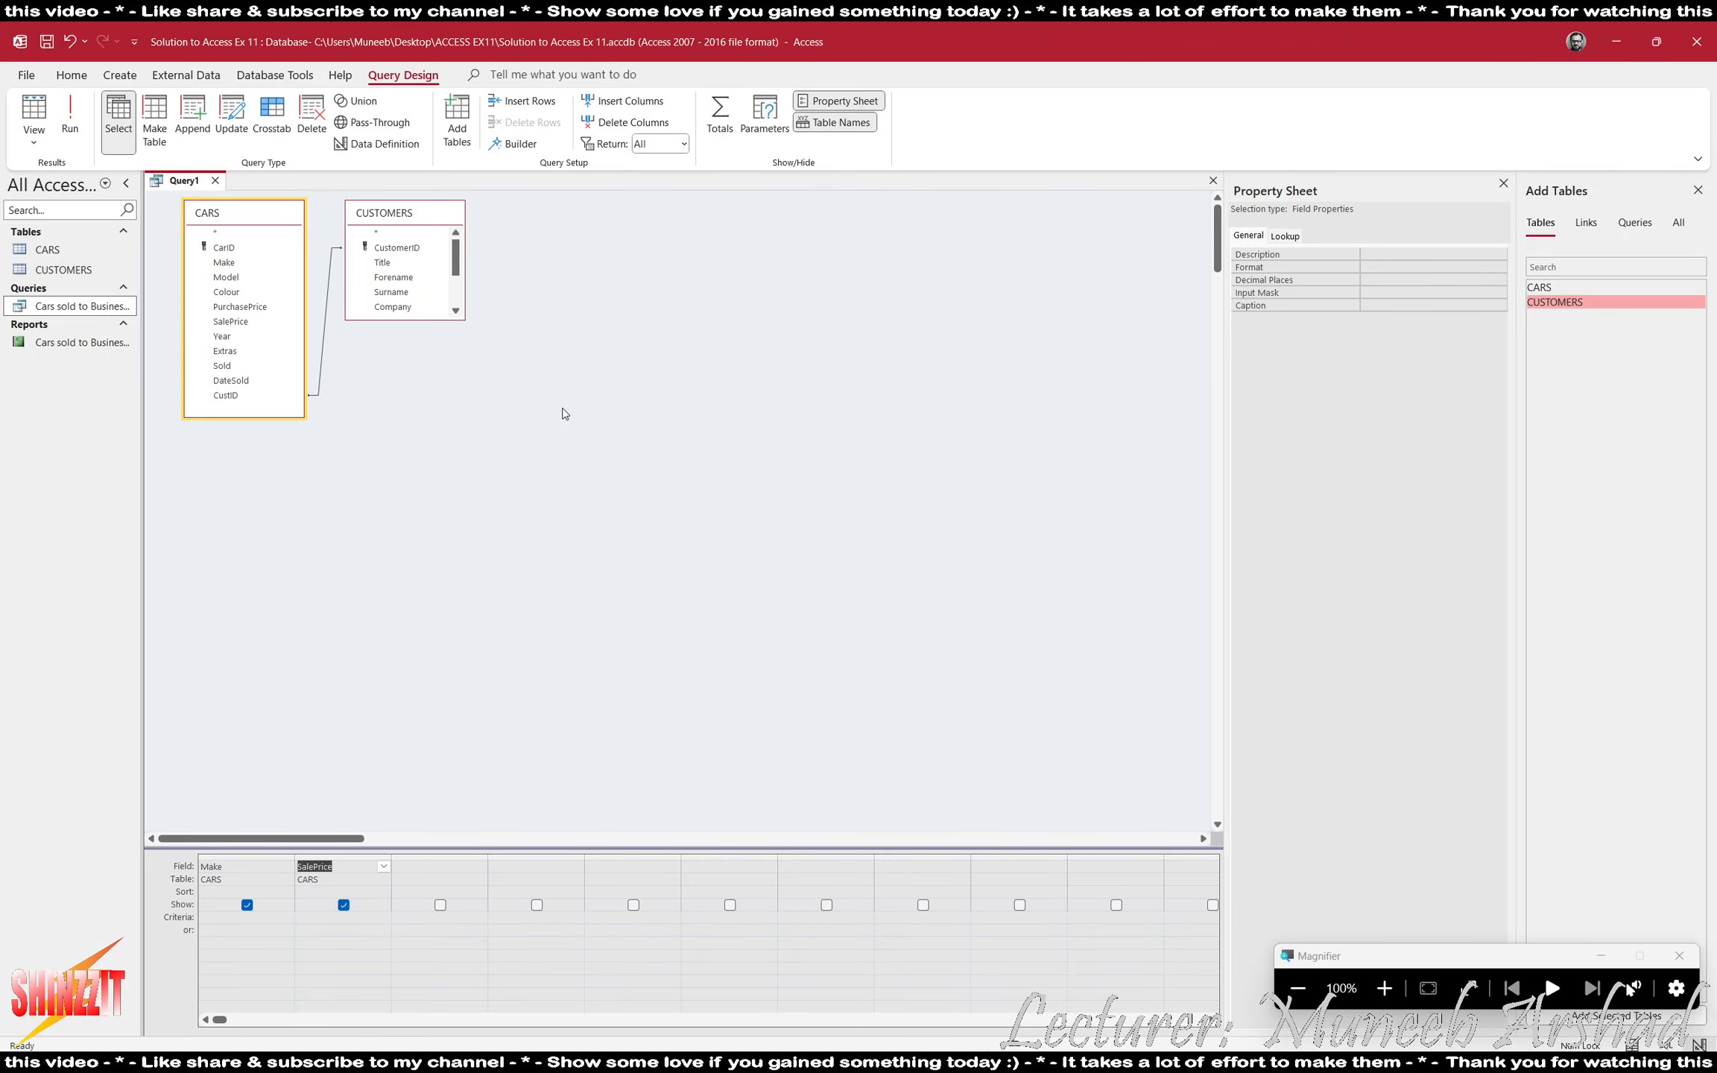
double_click(221, 365)
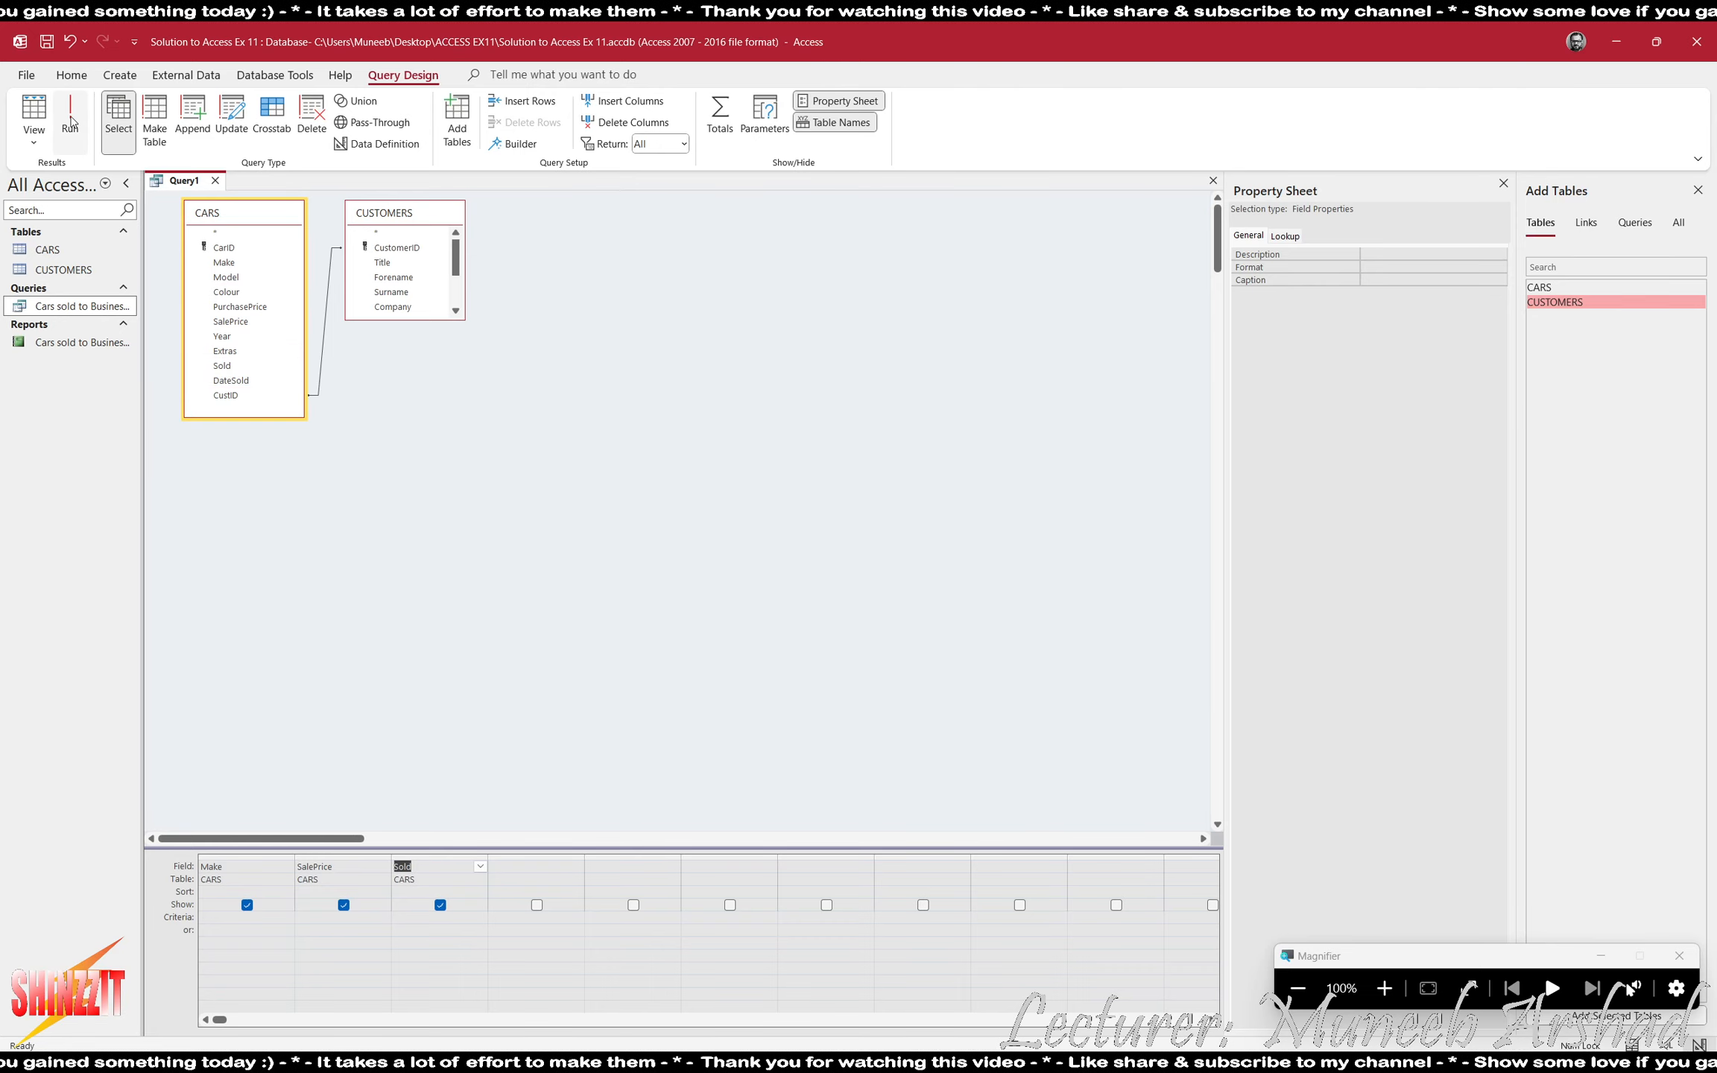
left_click(34, 112)
left_click(1384, 988)
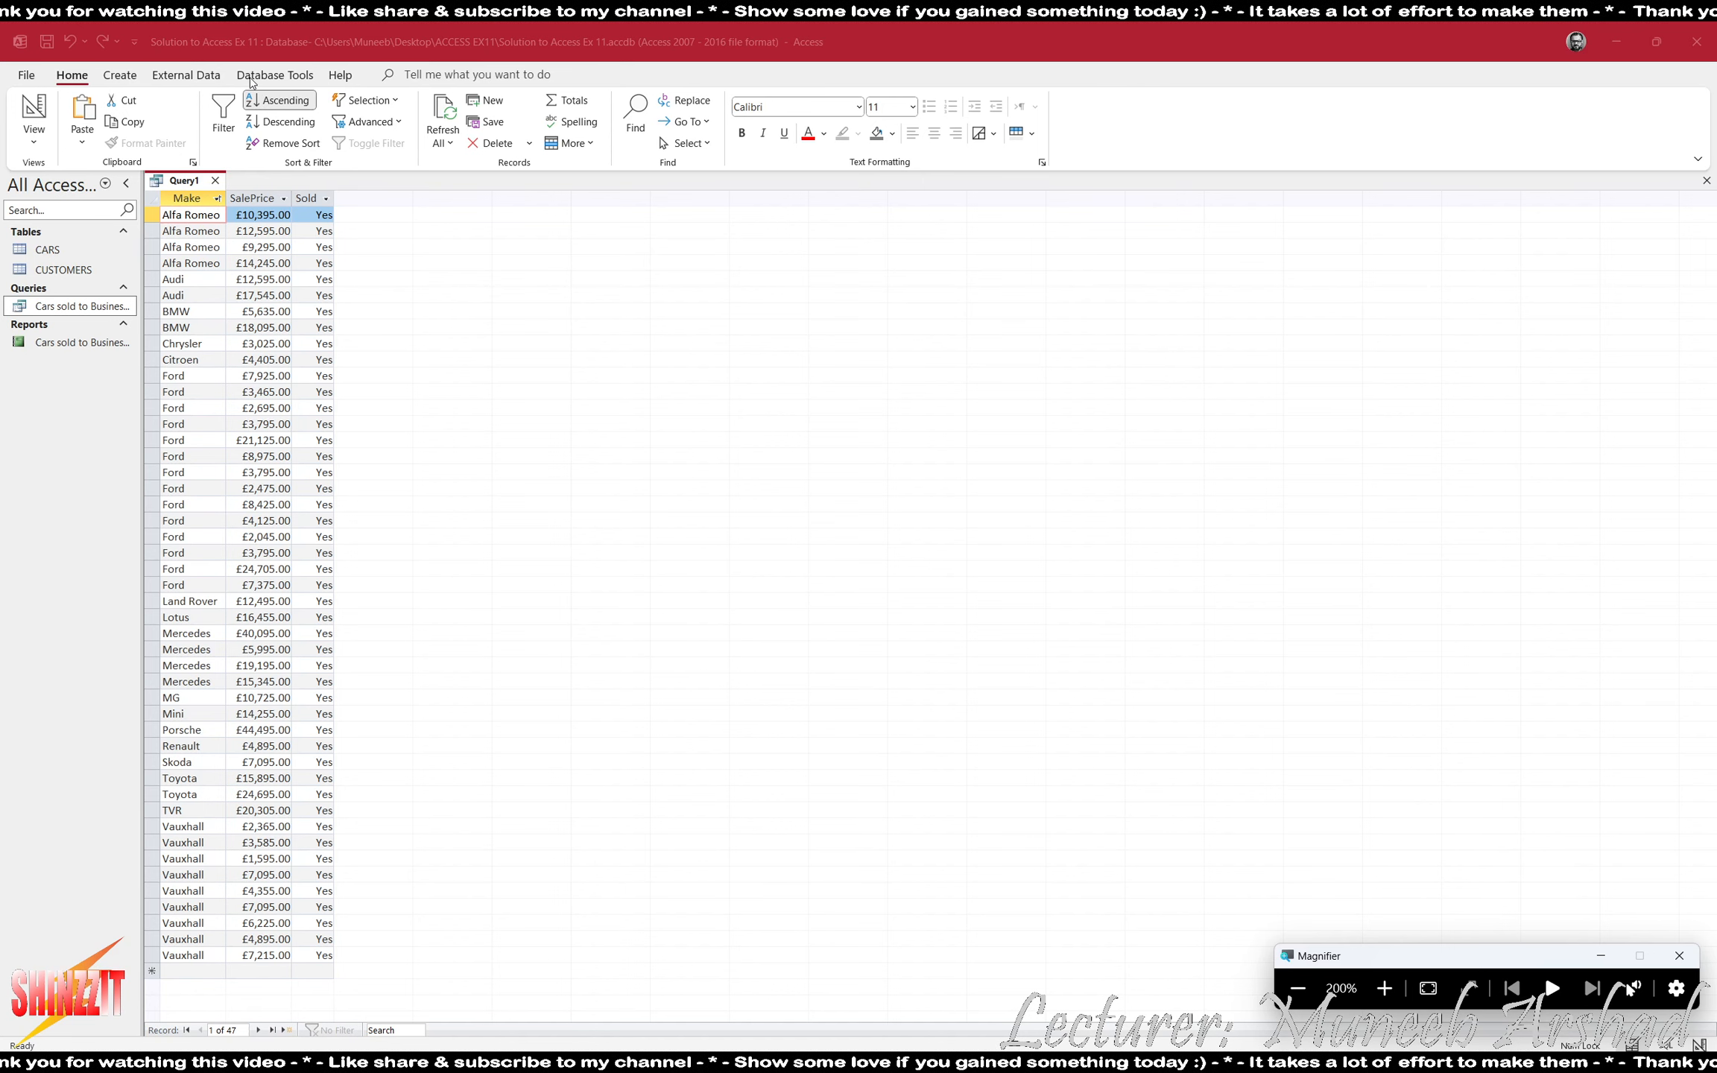
left_click(32, 104)
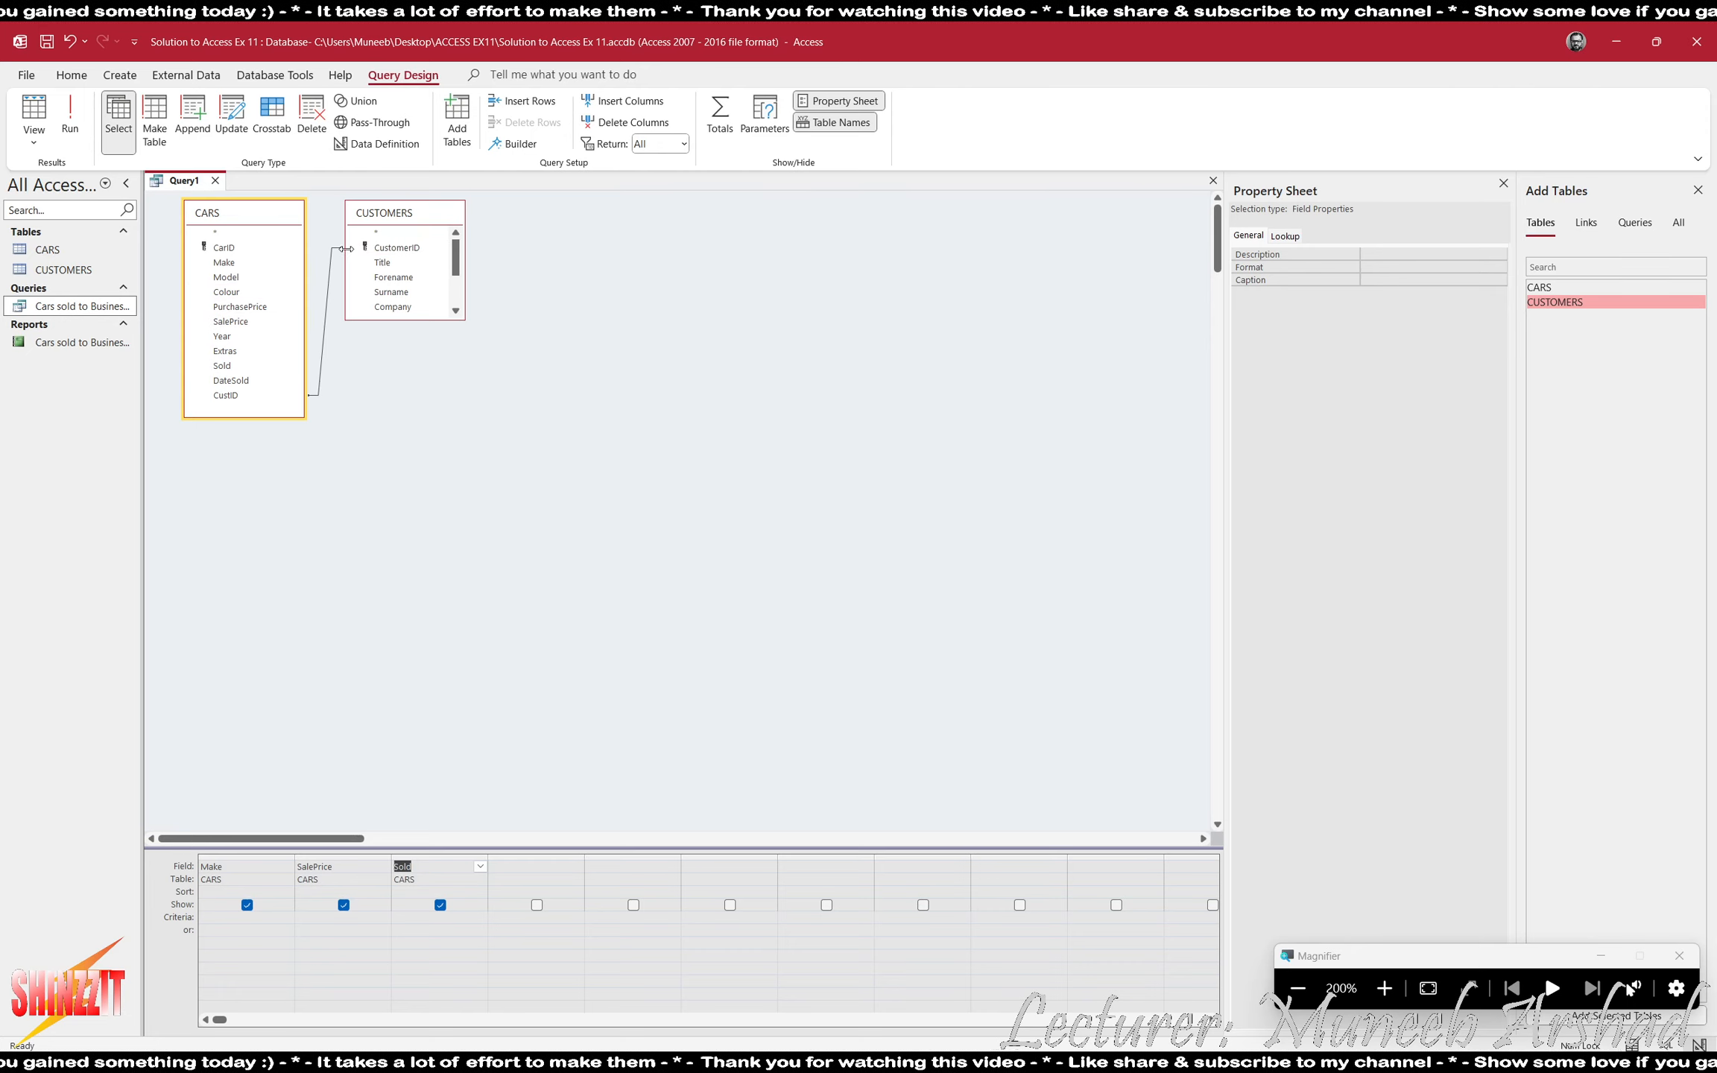
- Open the CUSTOMERS table and expand the first four customers to examine the cars linked to each
double_click(63, 269)
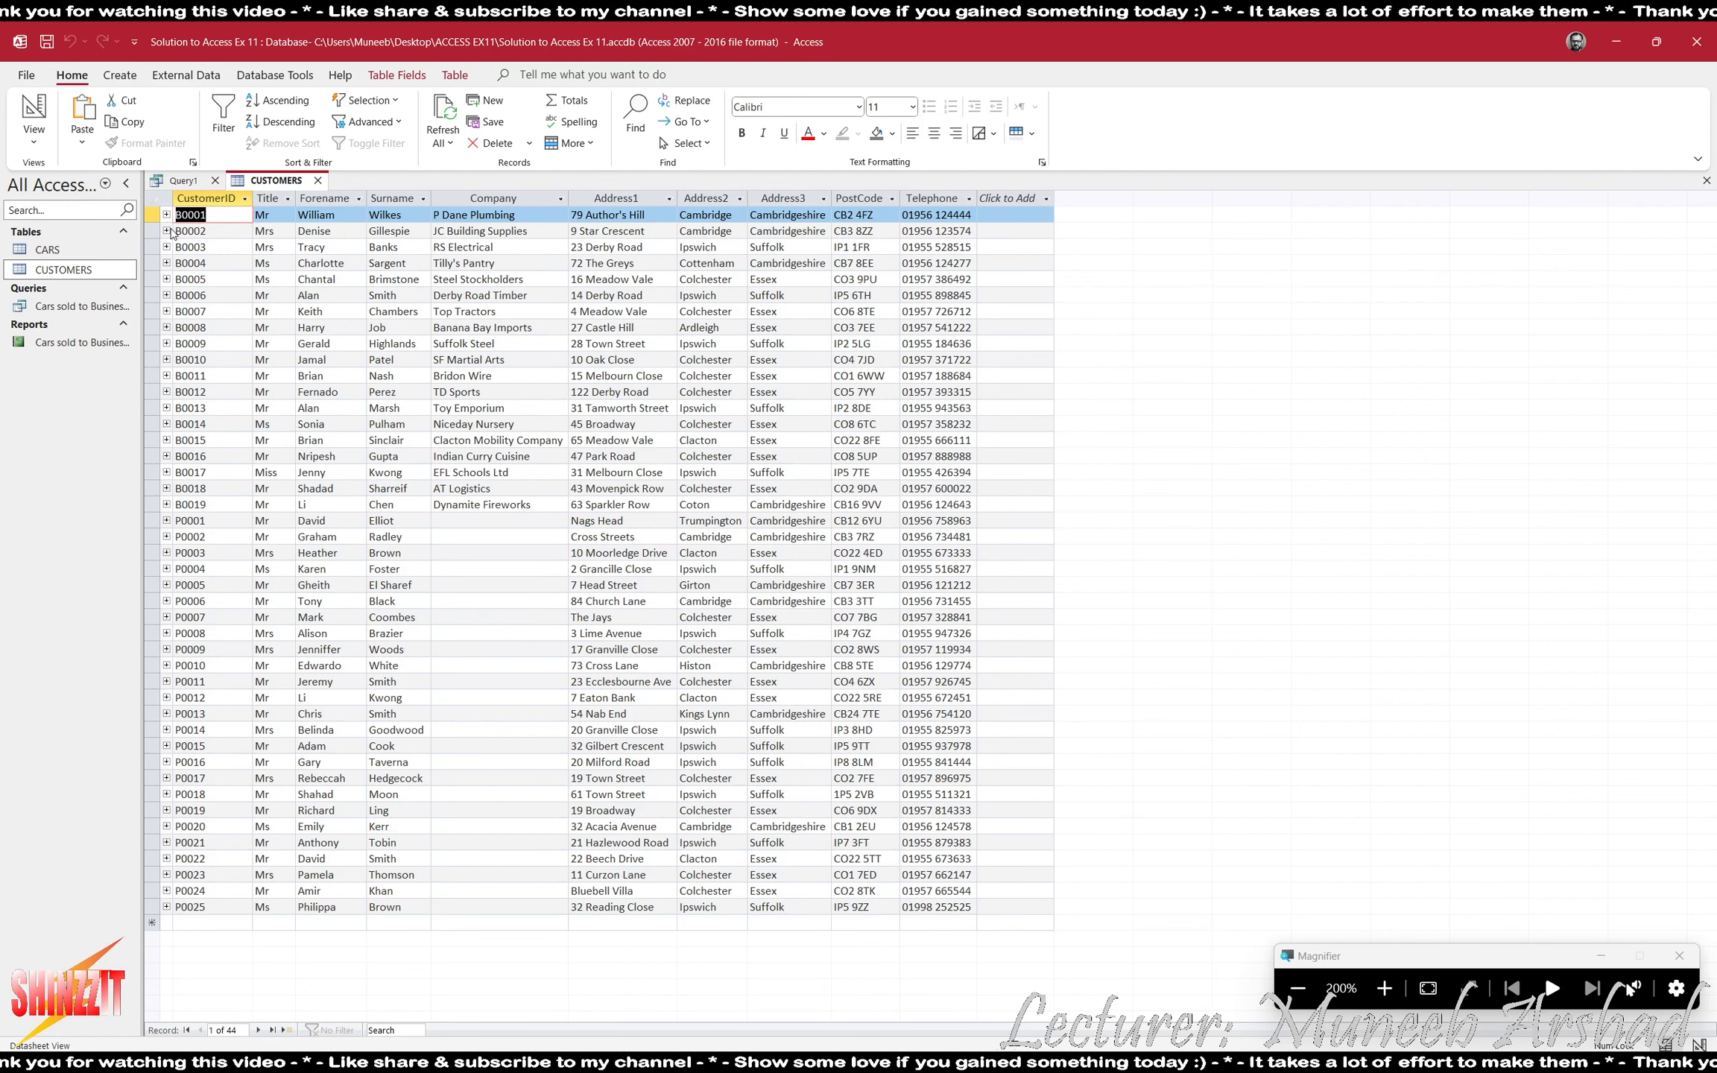
left_click(166, 215)
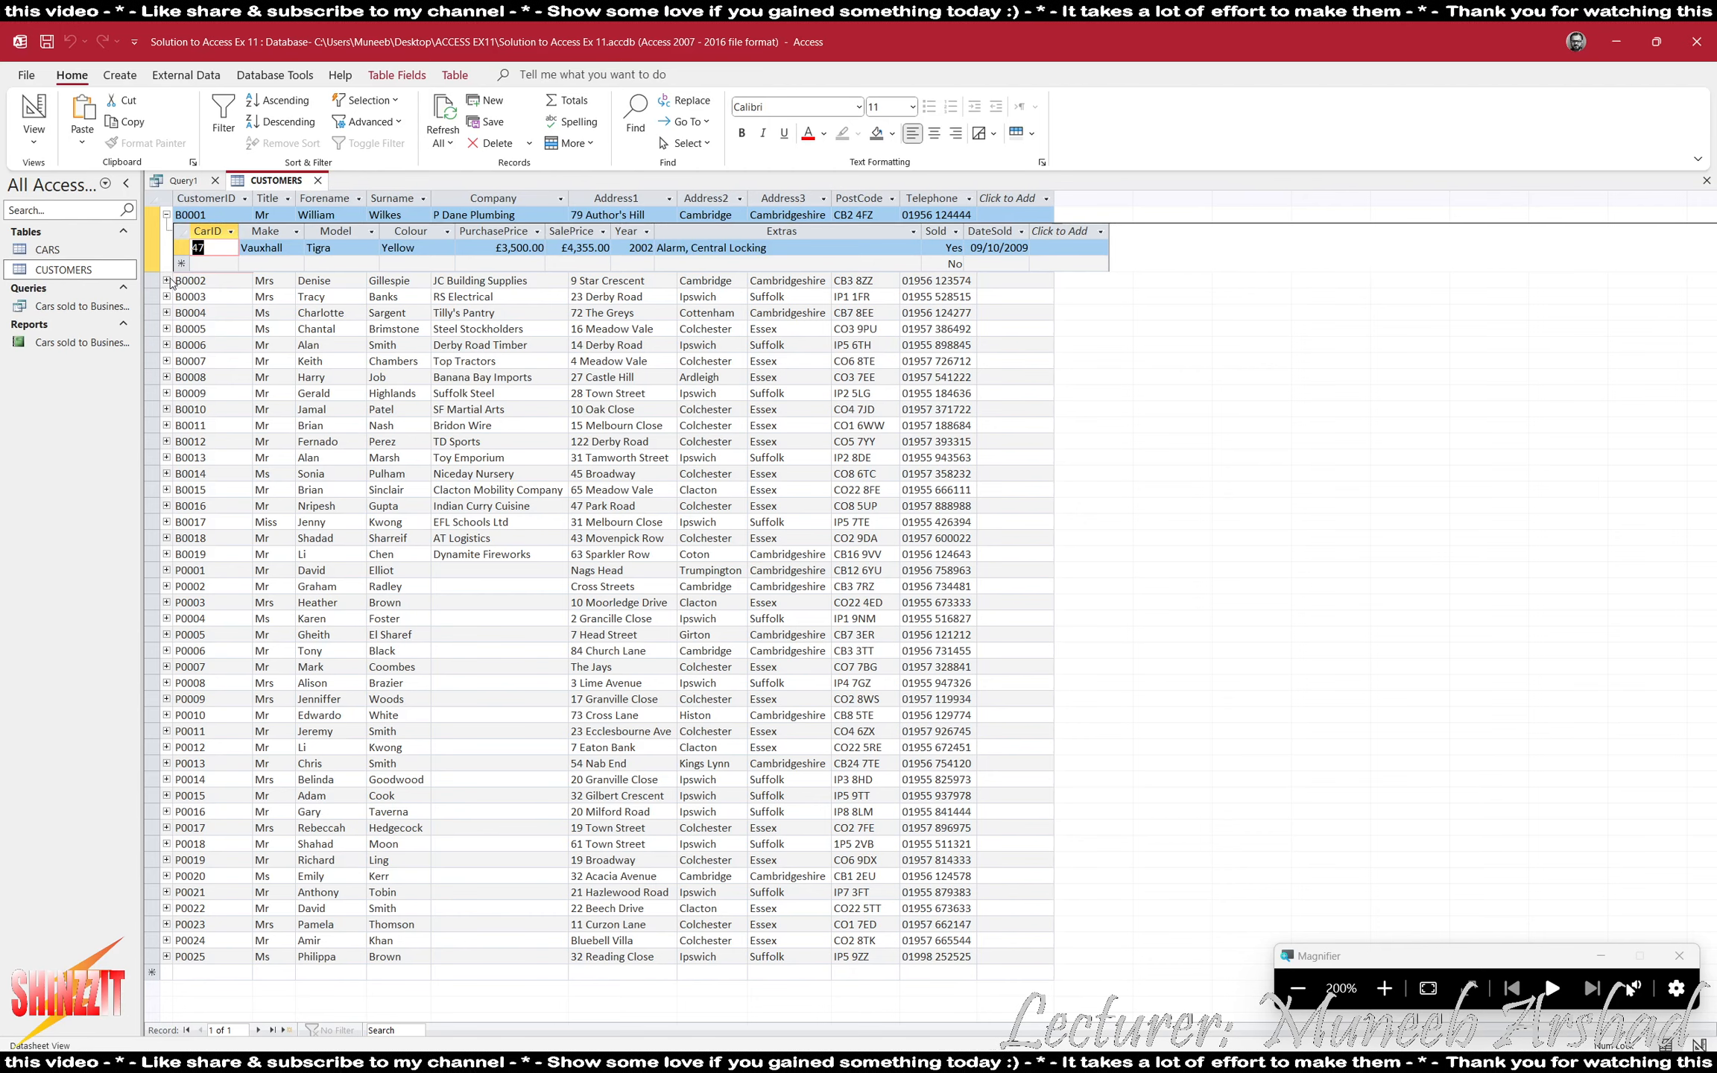
left_click(166, 281)
left_click(166, 346)
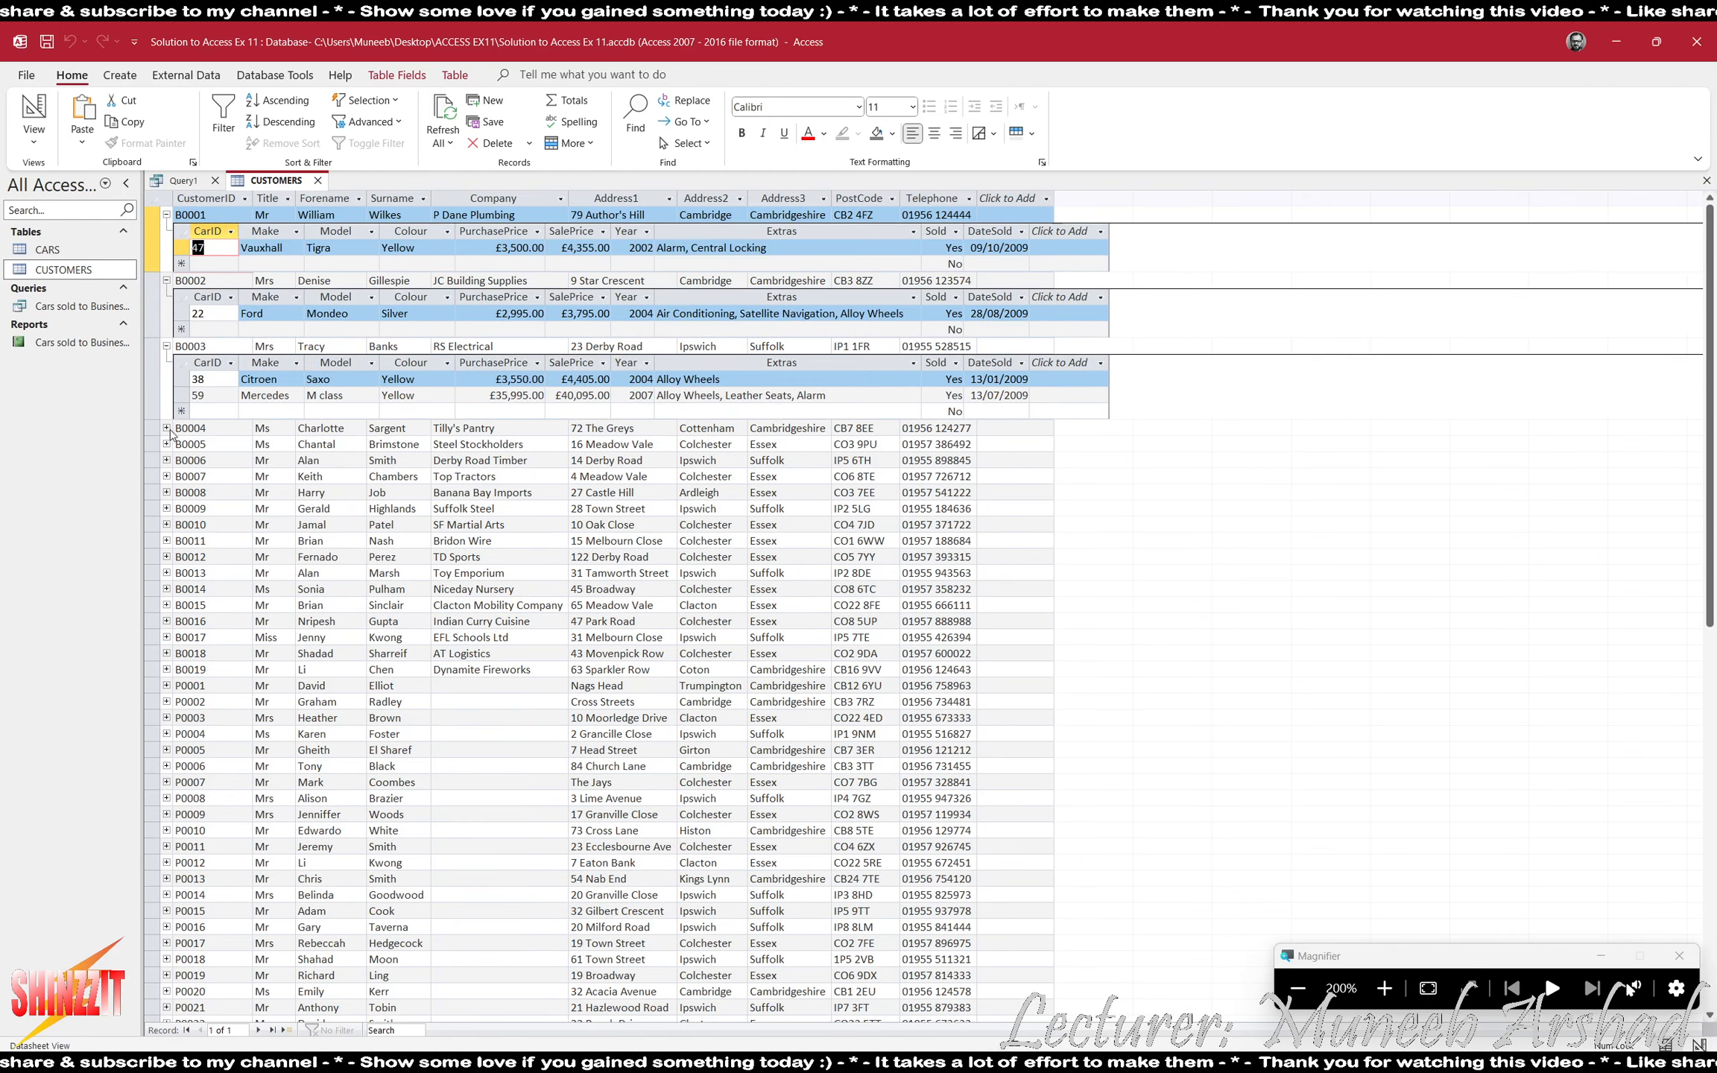
left_click(166, 428)
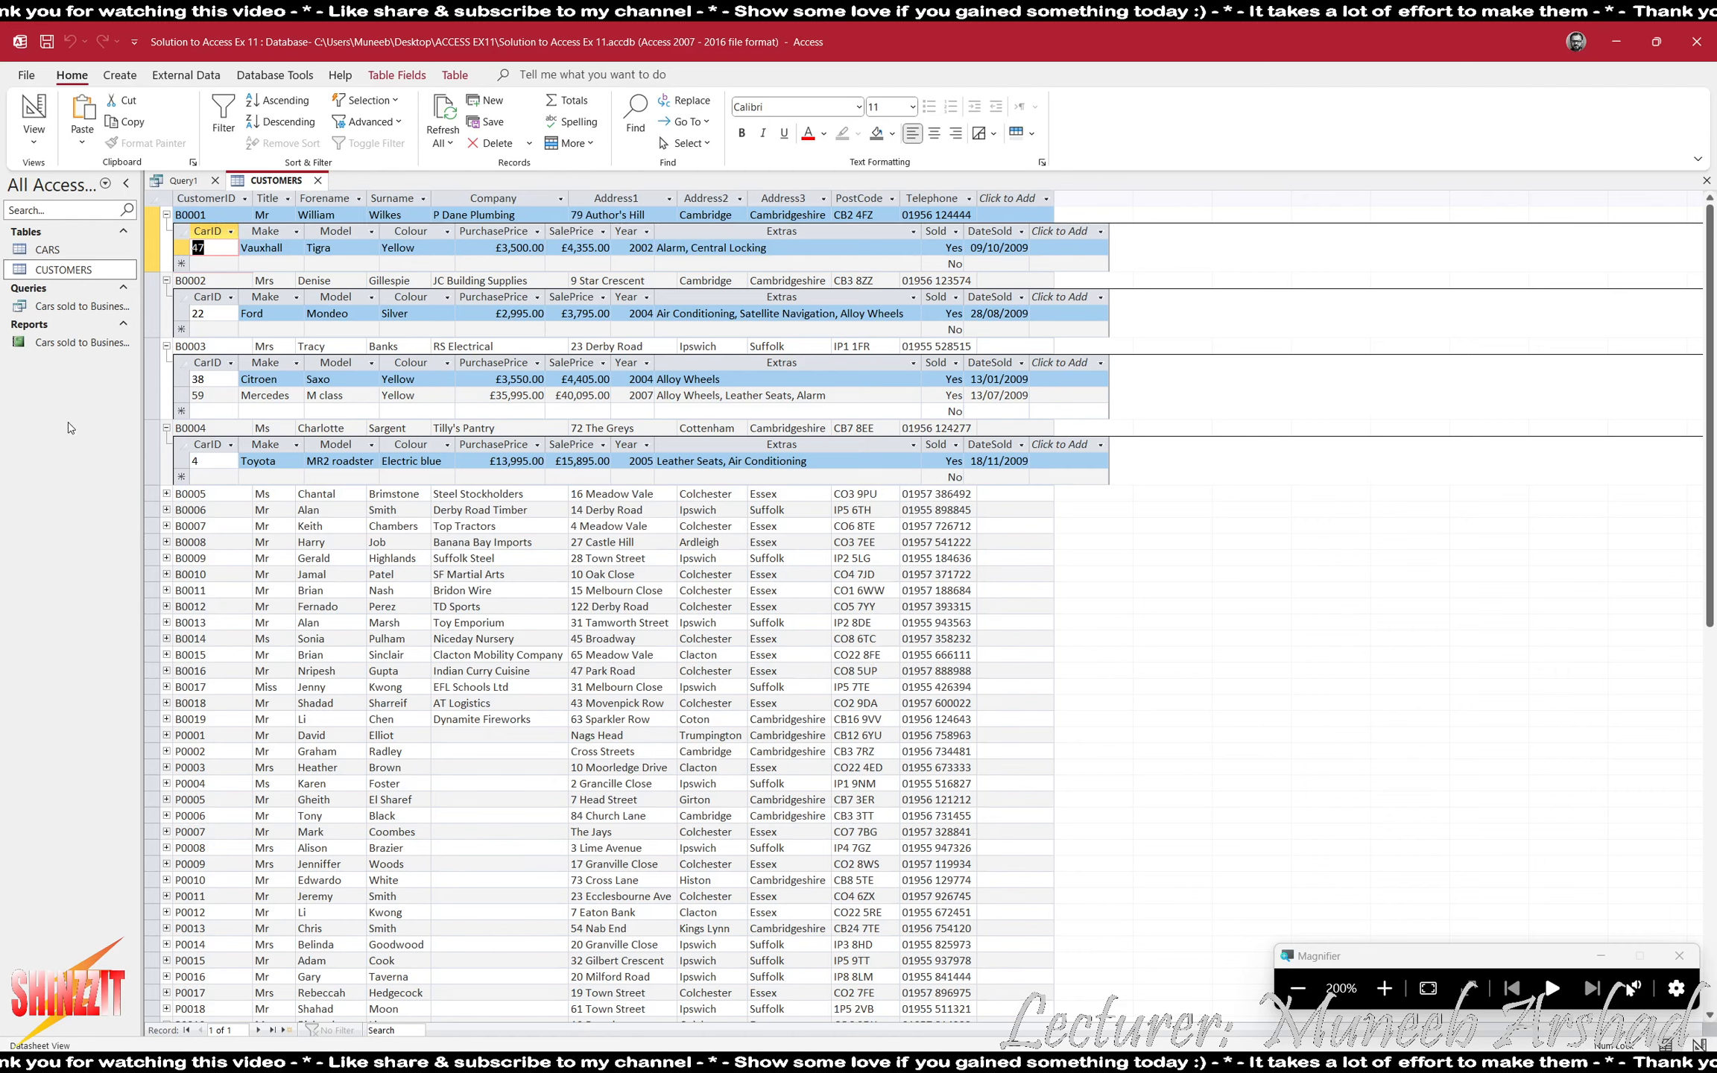
- Open the CARS table to compare Sold and CustID for sold and unsold cars, and close both tables to return to the query
double_click(47, 249)
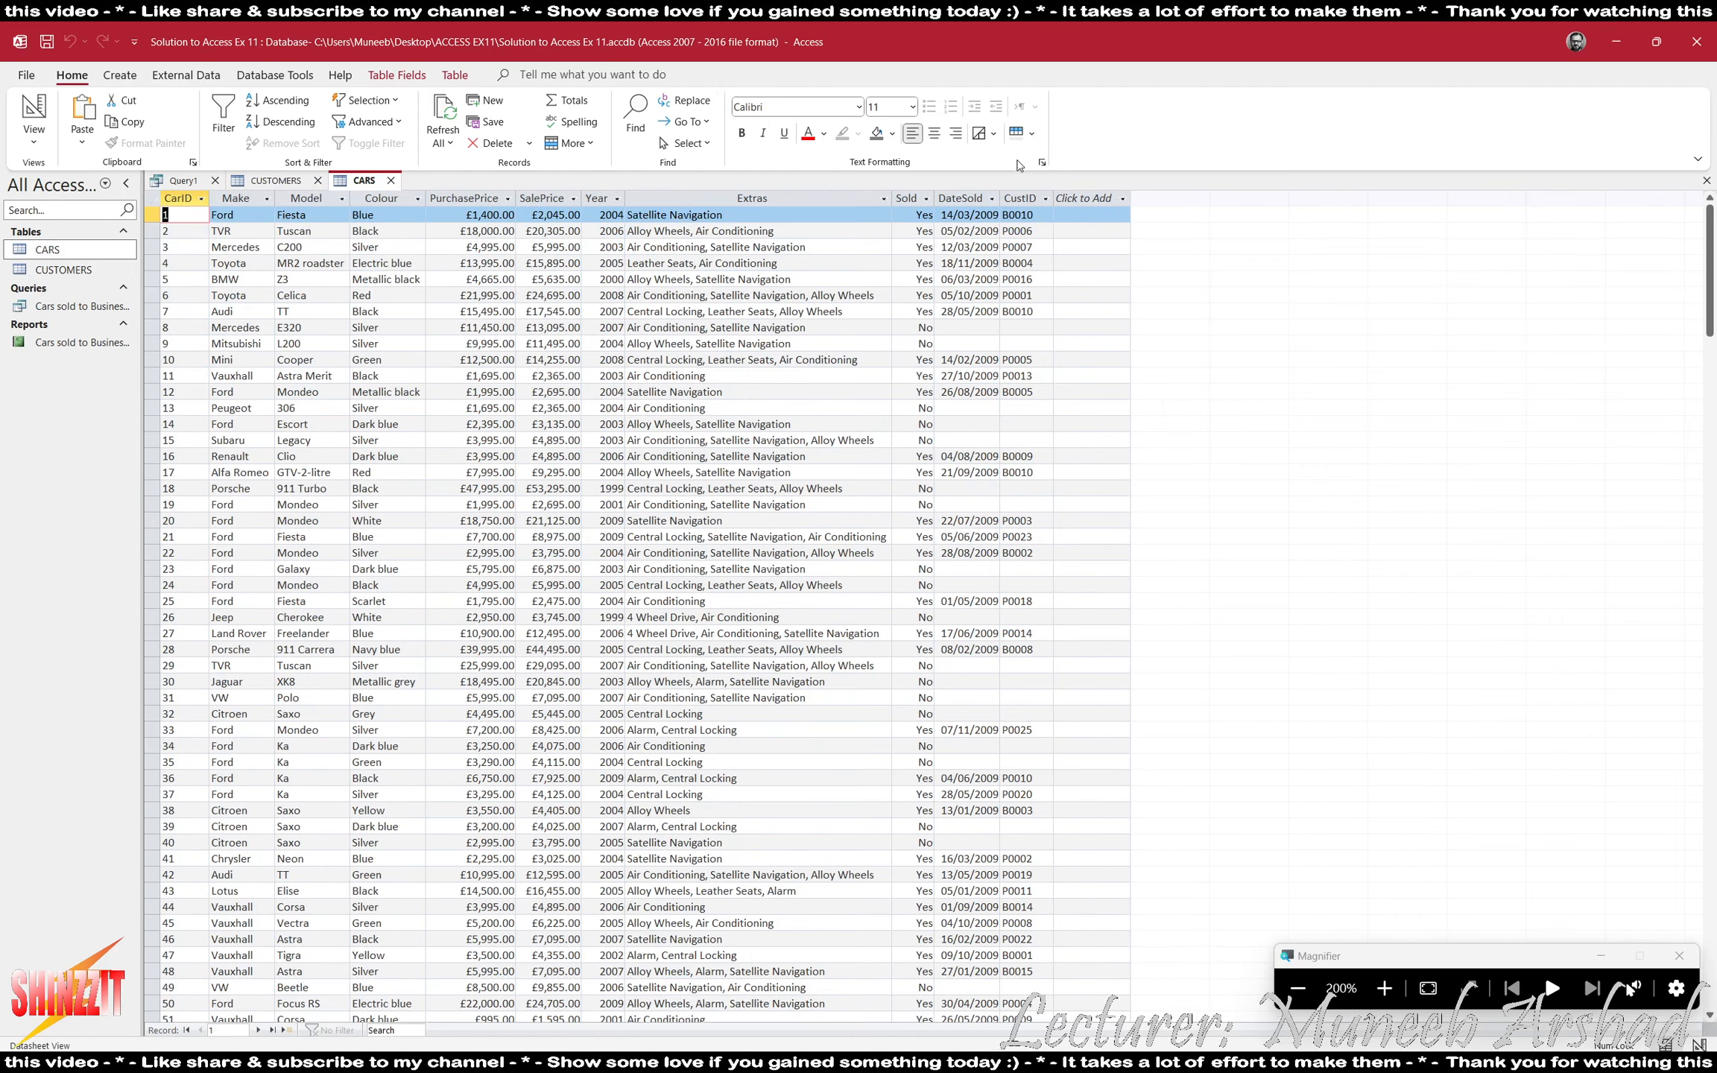
left_click(1038, 198)
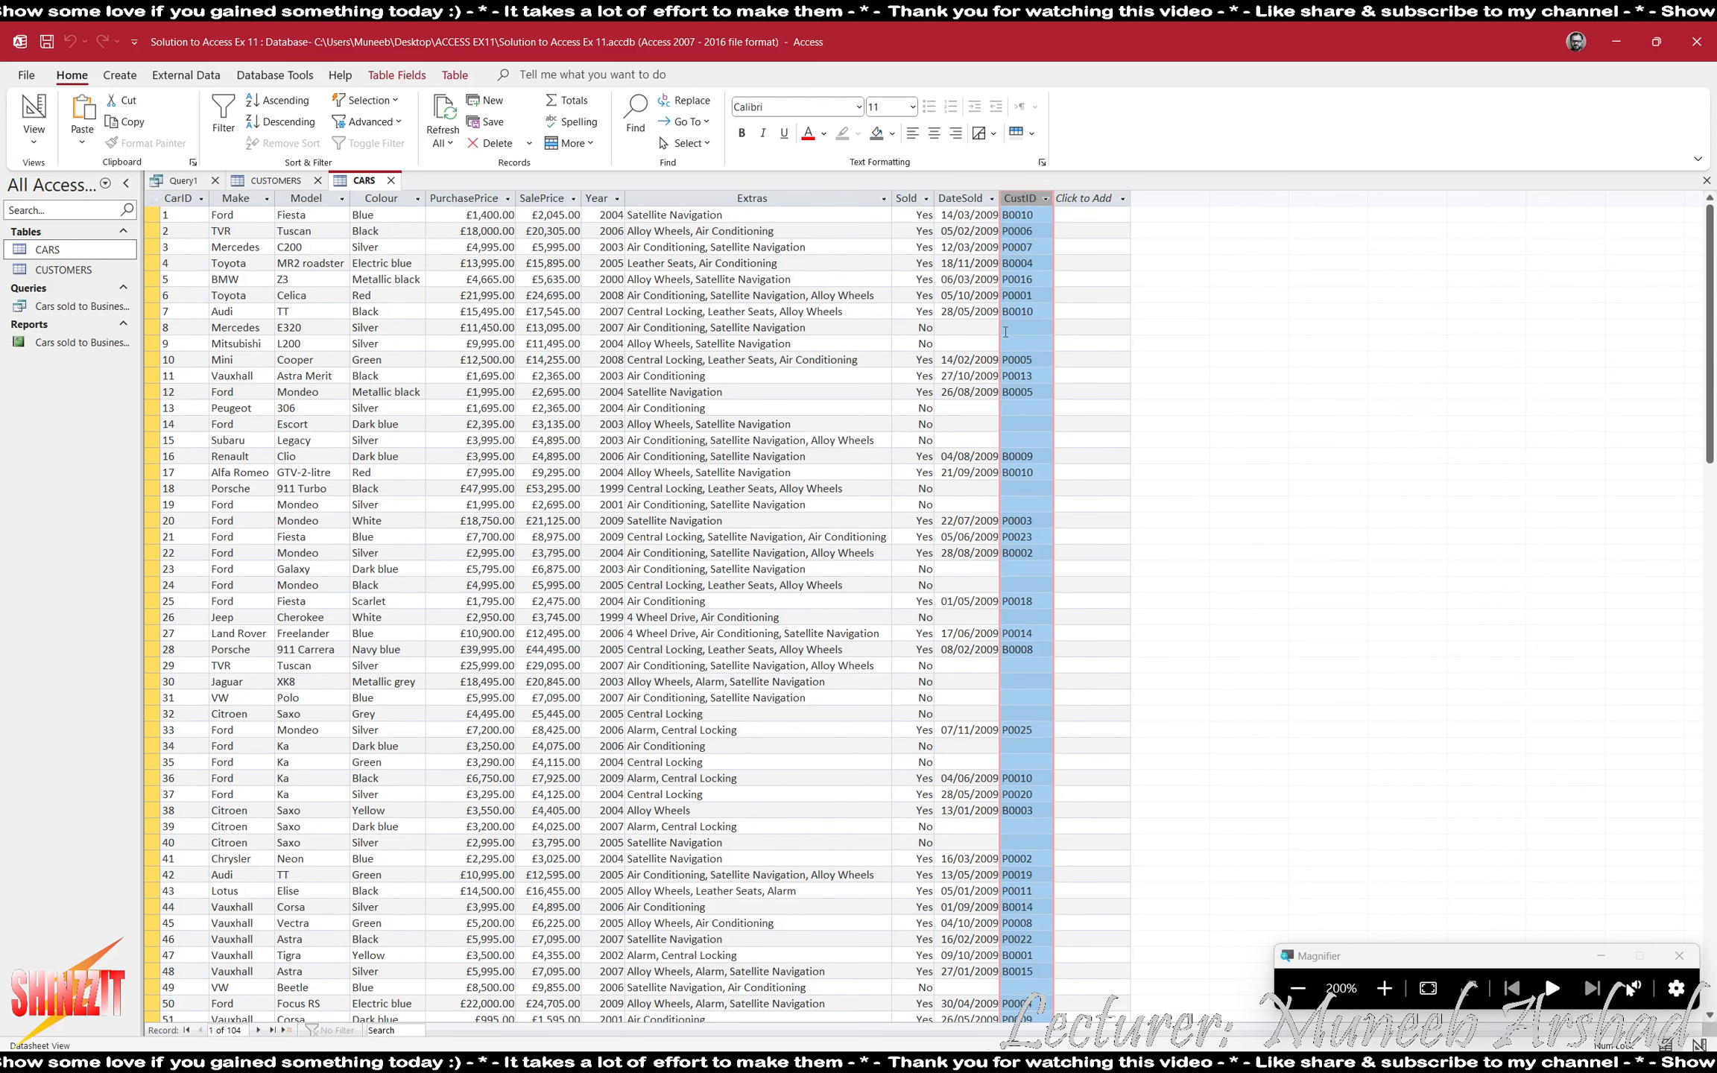
left_click(923, 311)
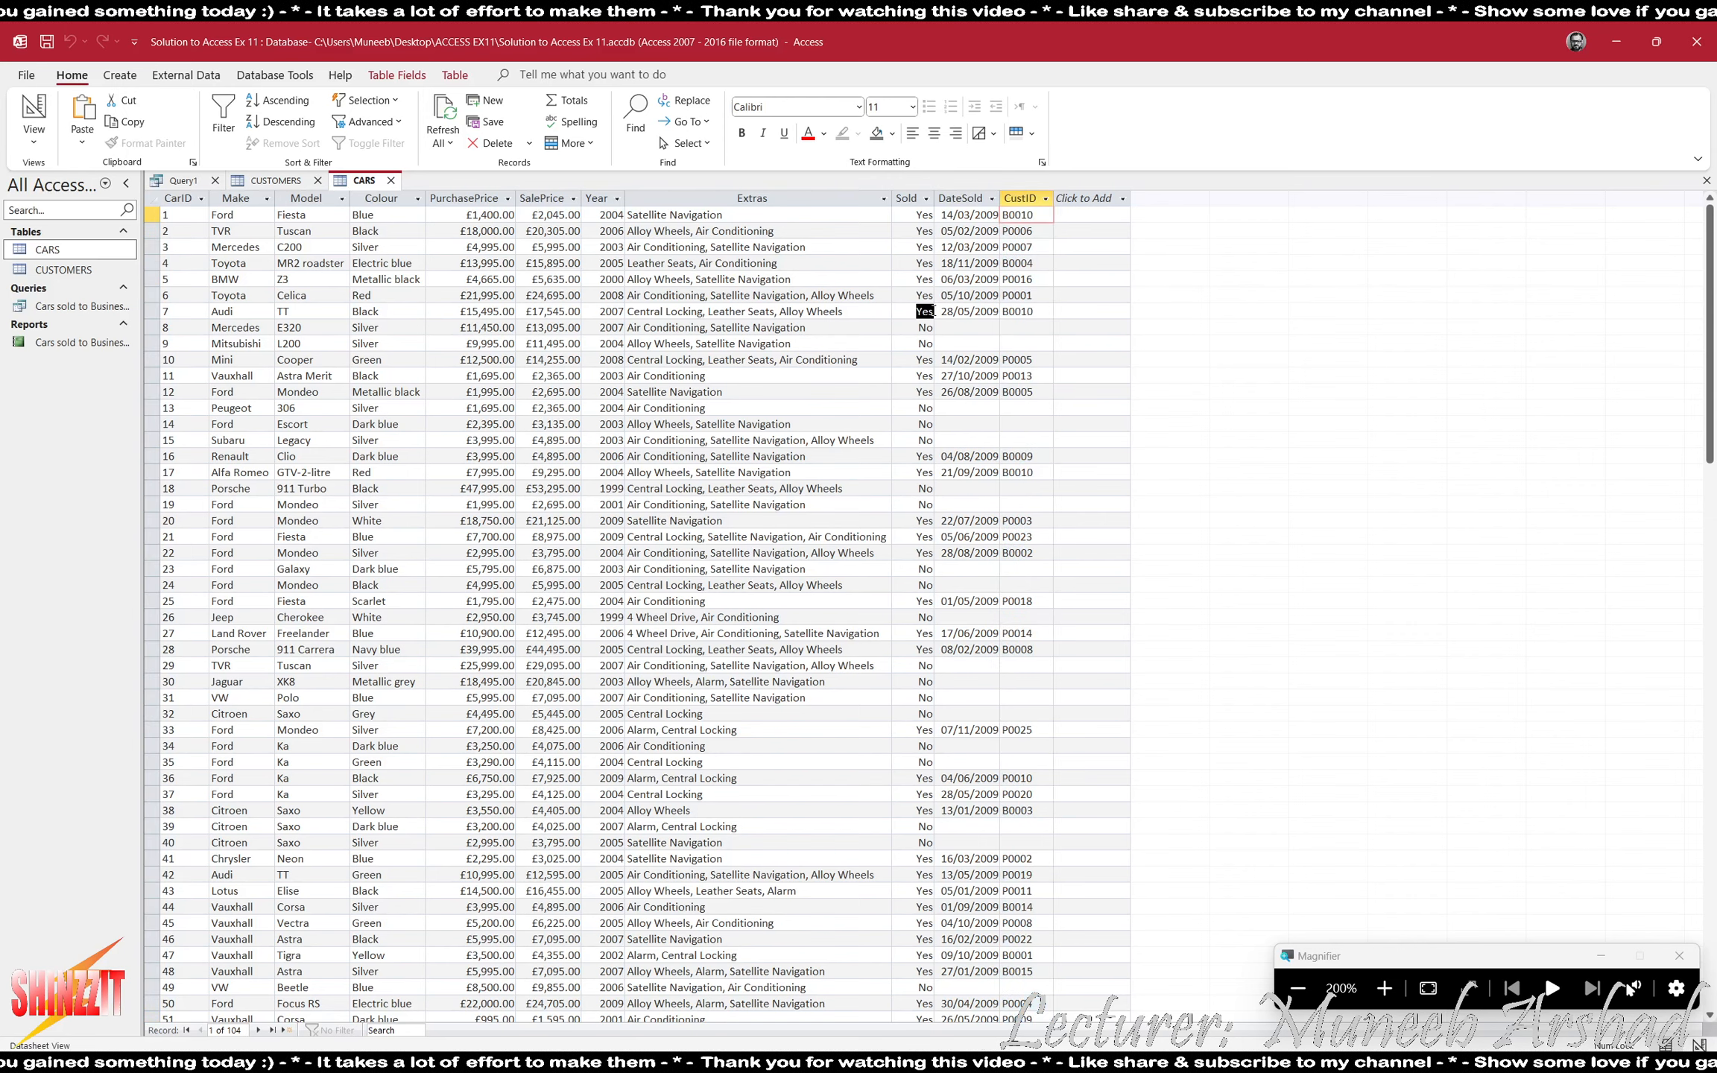
left_click(924, 280)
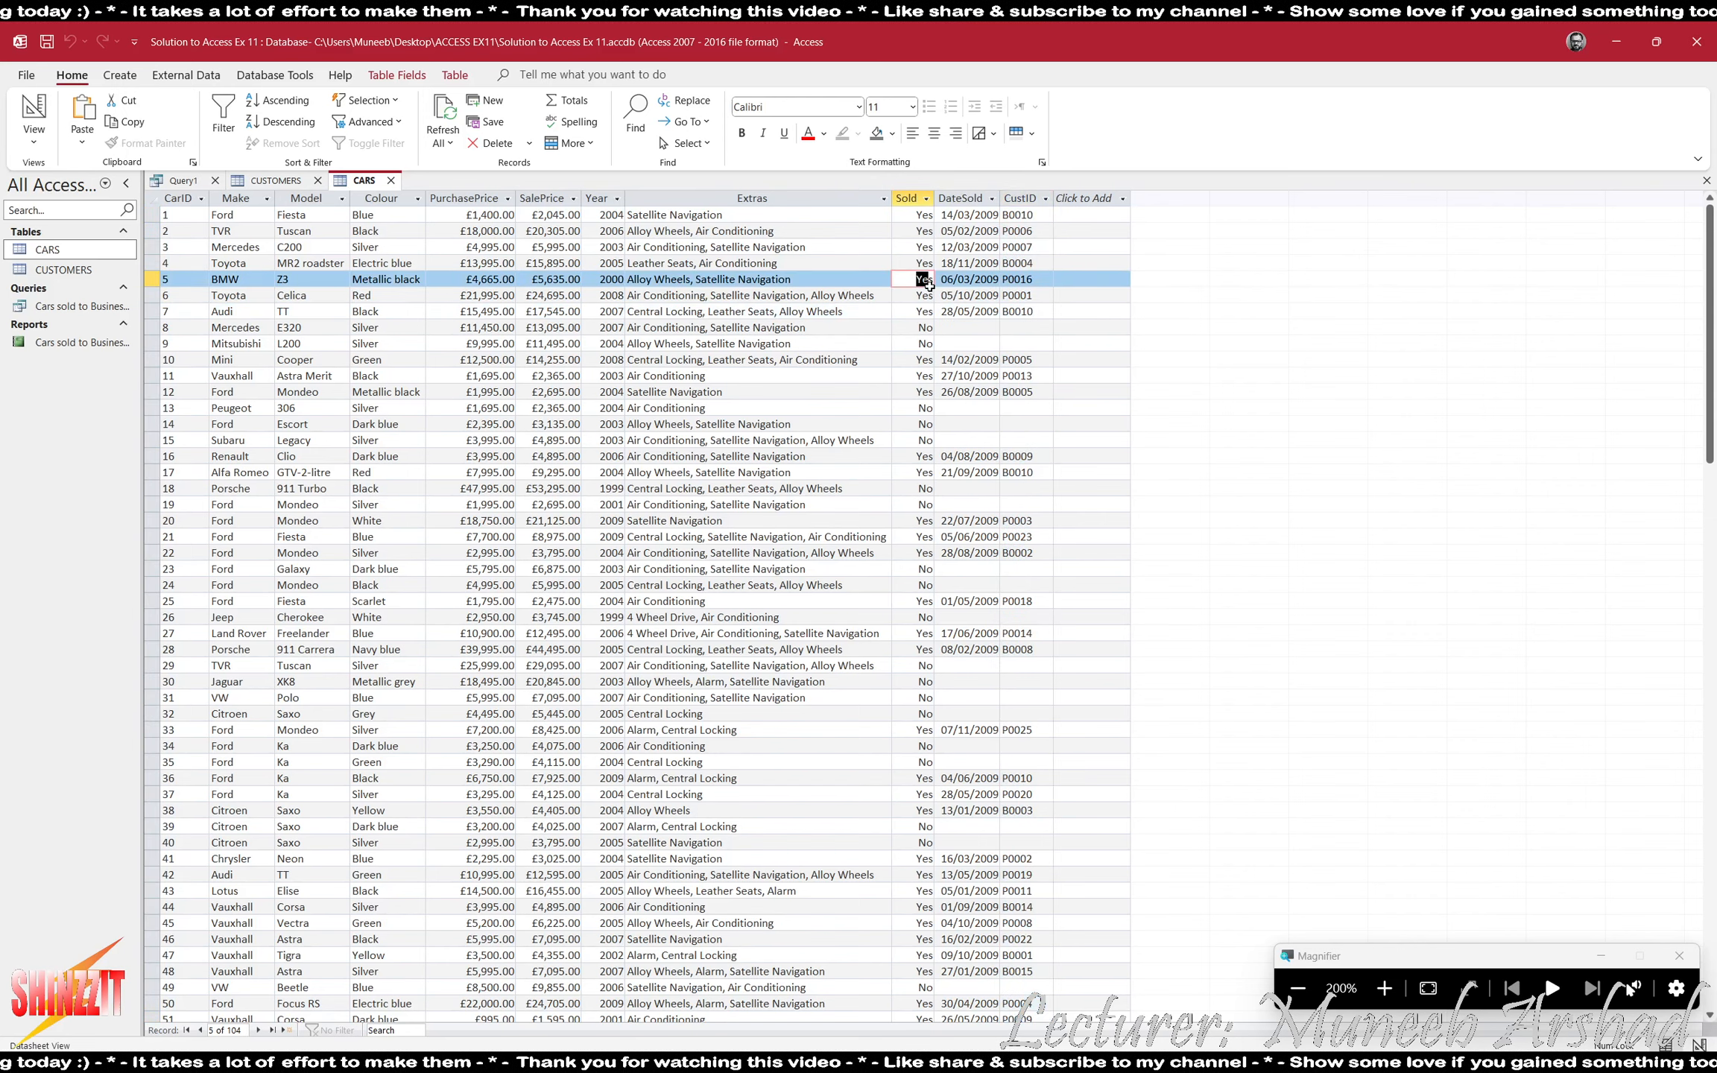
left_click_drag(917, 327, 926, 327)
left_click_drag(1033, 327, 1015, 327)
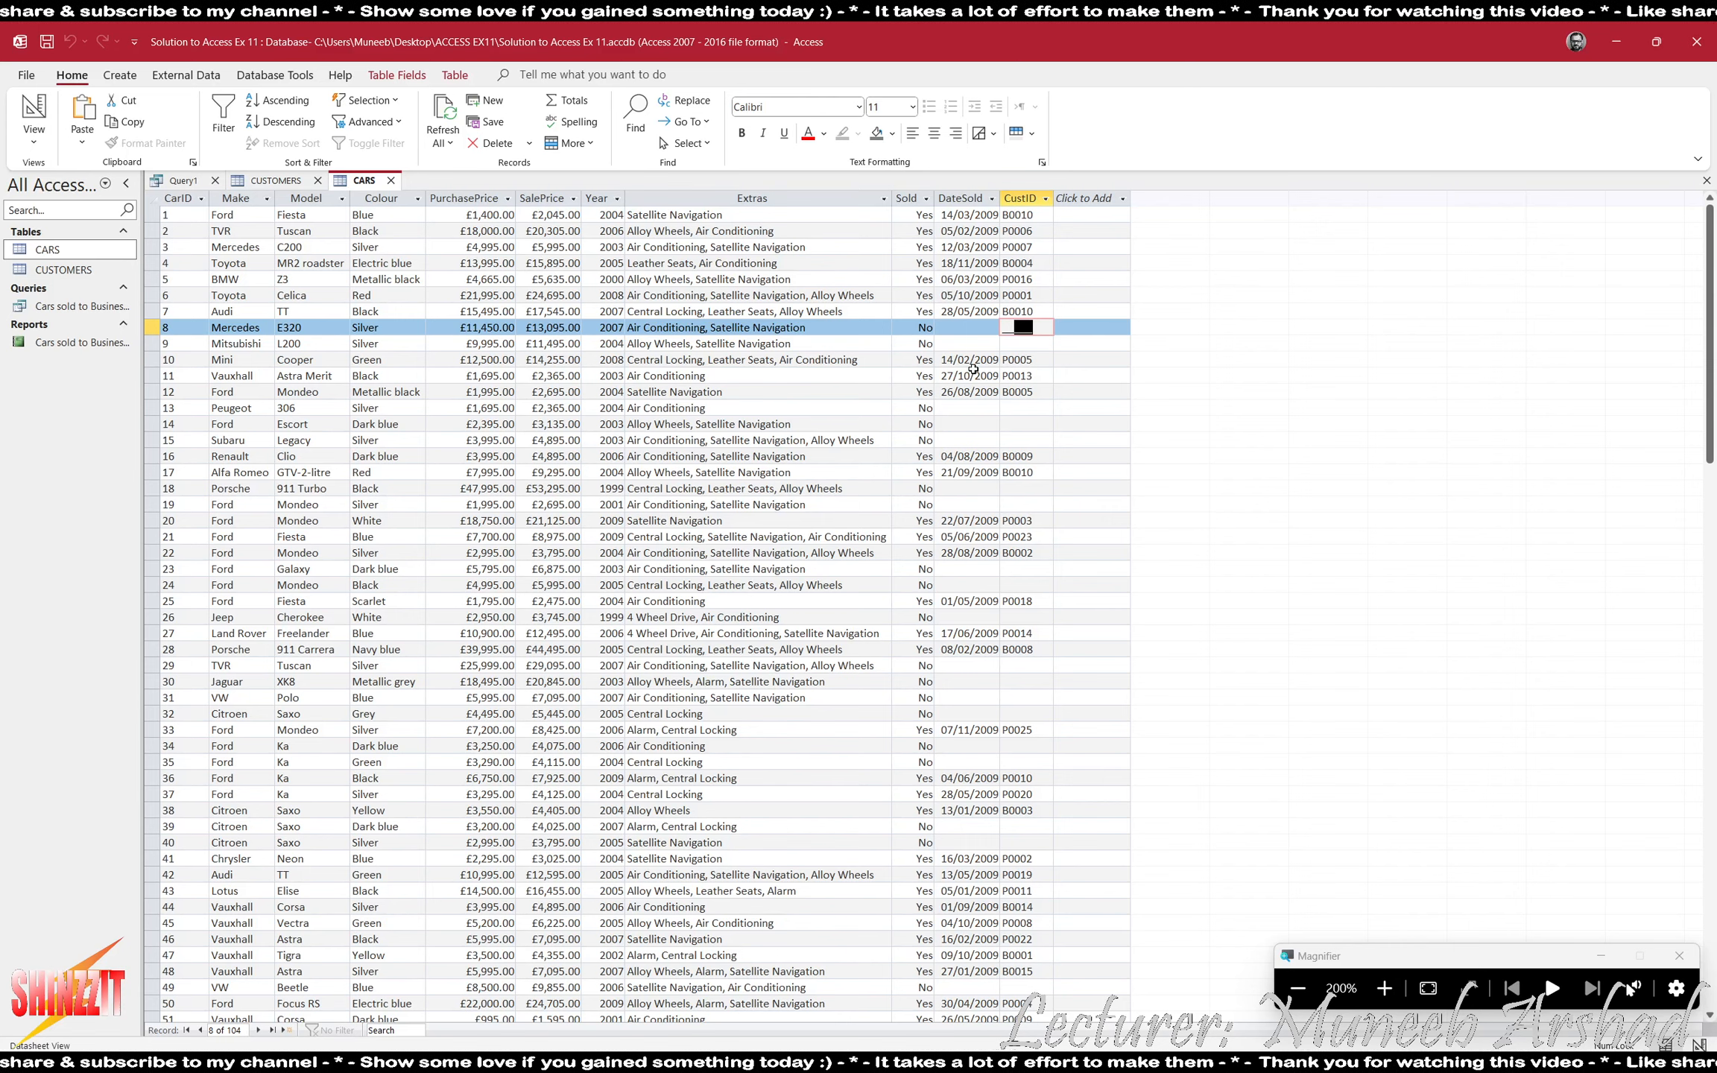
left_click(900, 327)
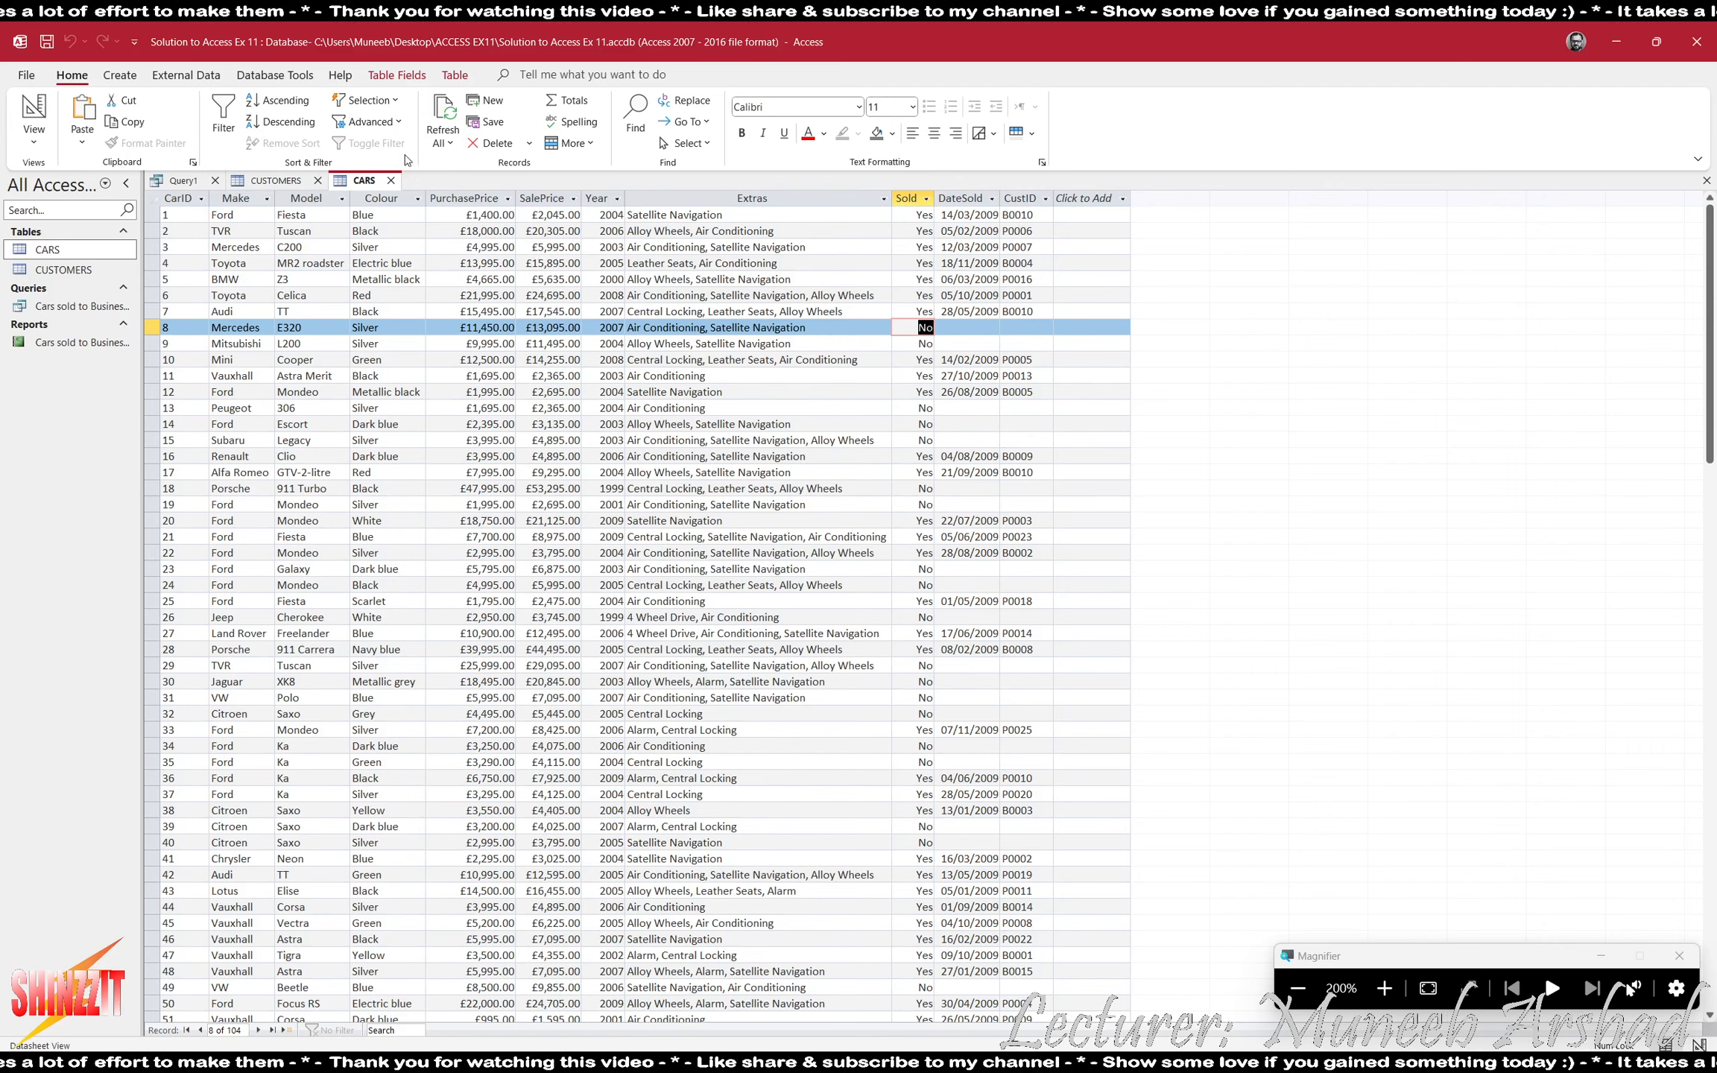
left_click(391, 181)
left_click(318, 181)
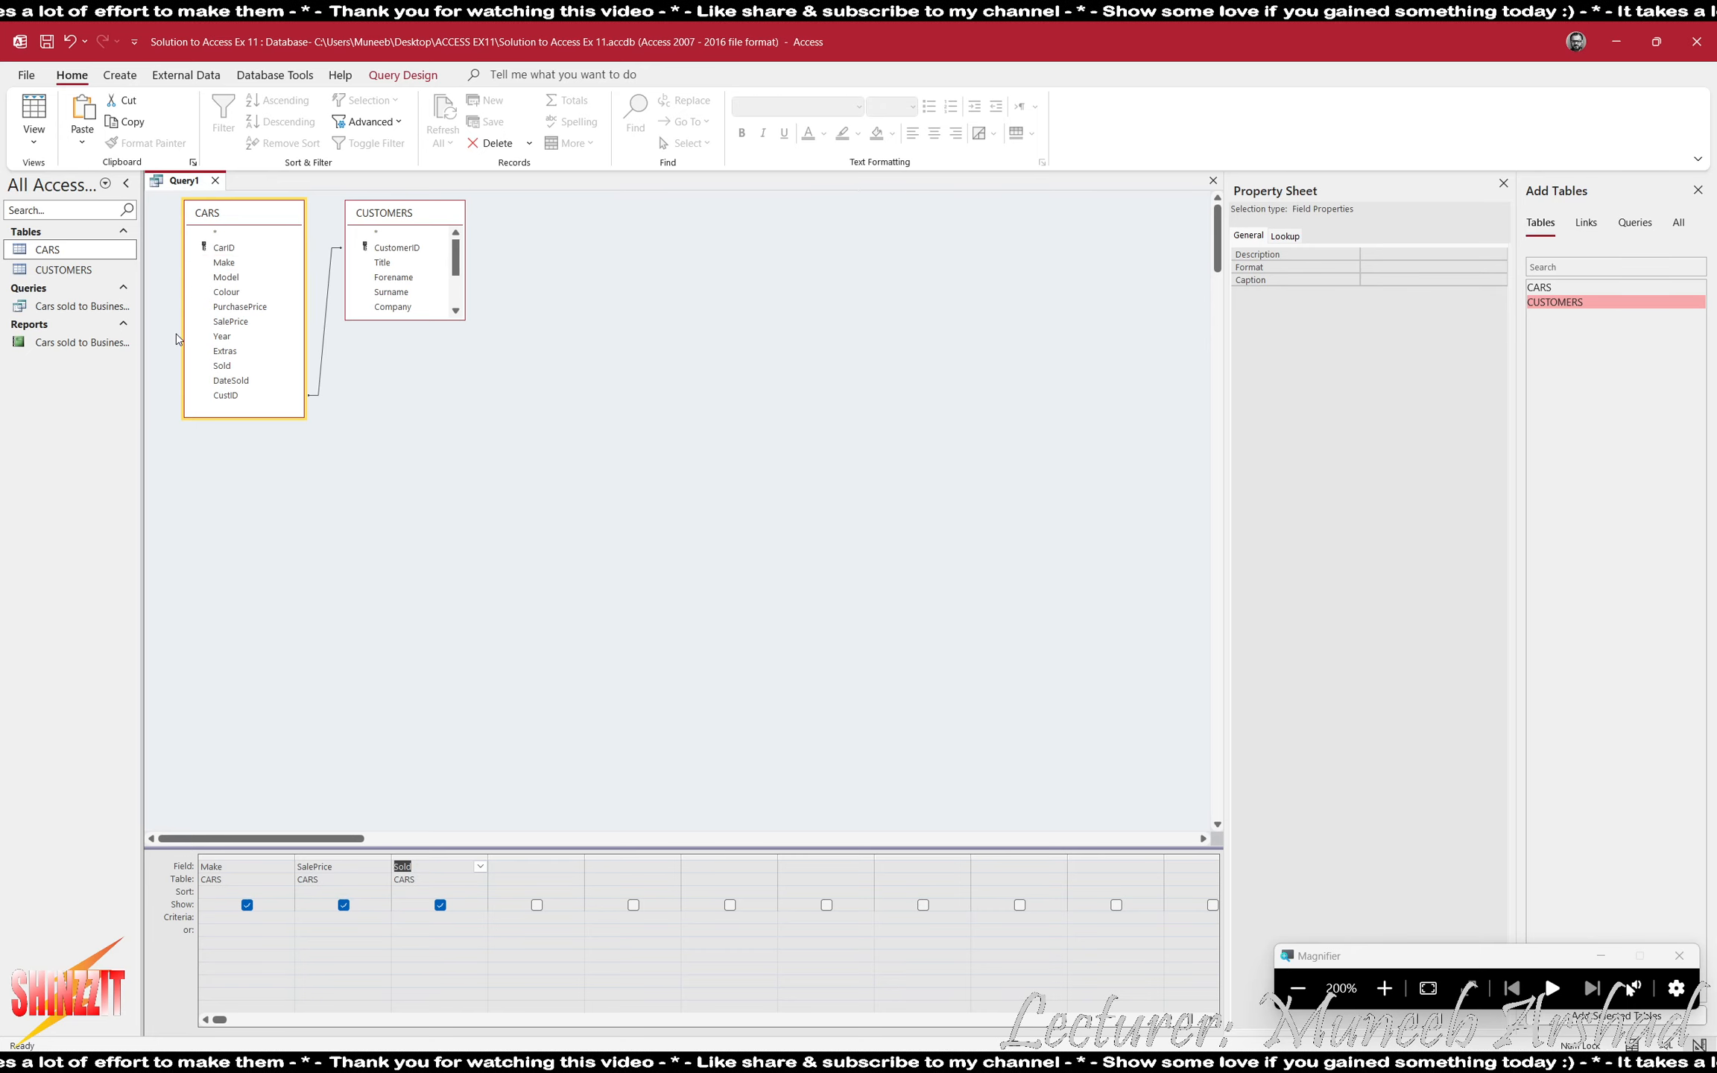
- Remove the CUSTOMERS table from the query and view the query results
left_click(382, 228)
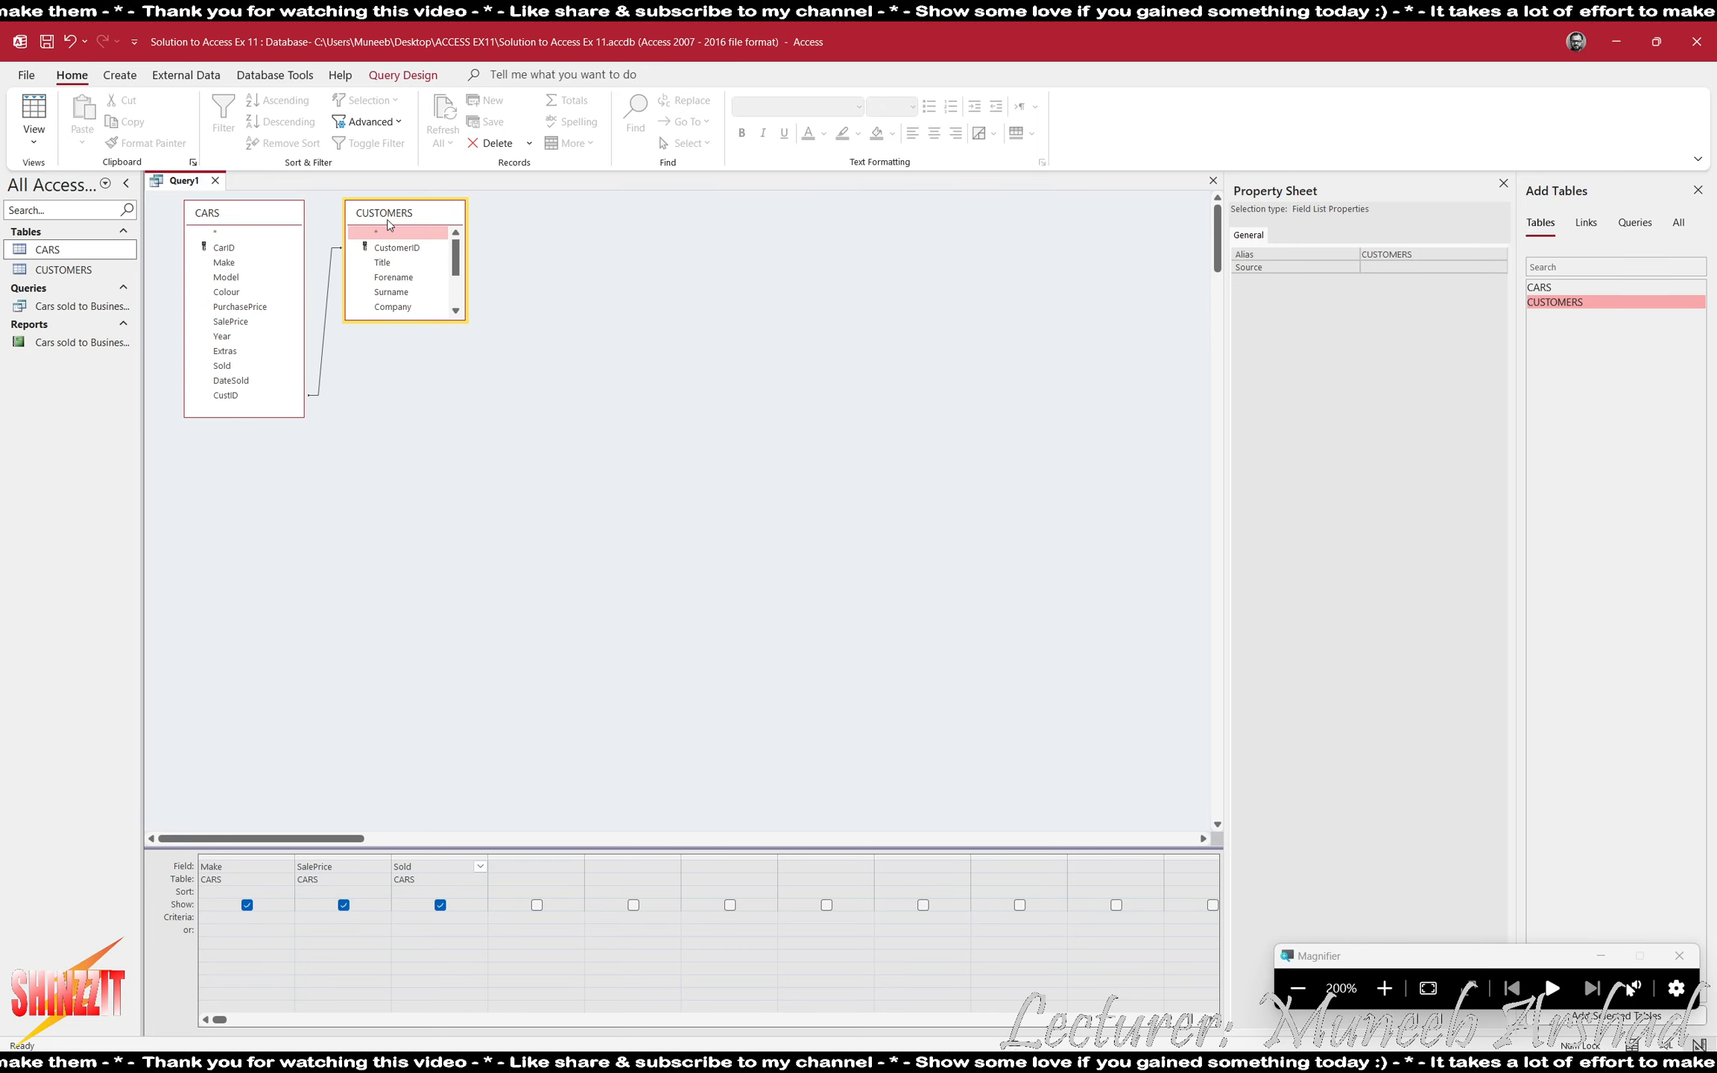
key("Delete")
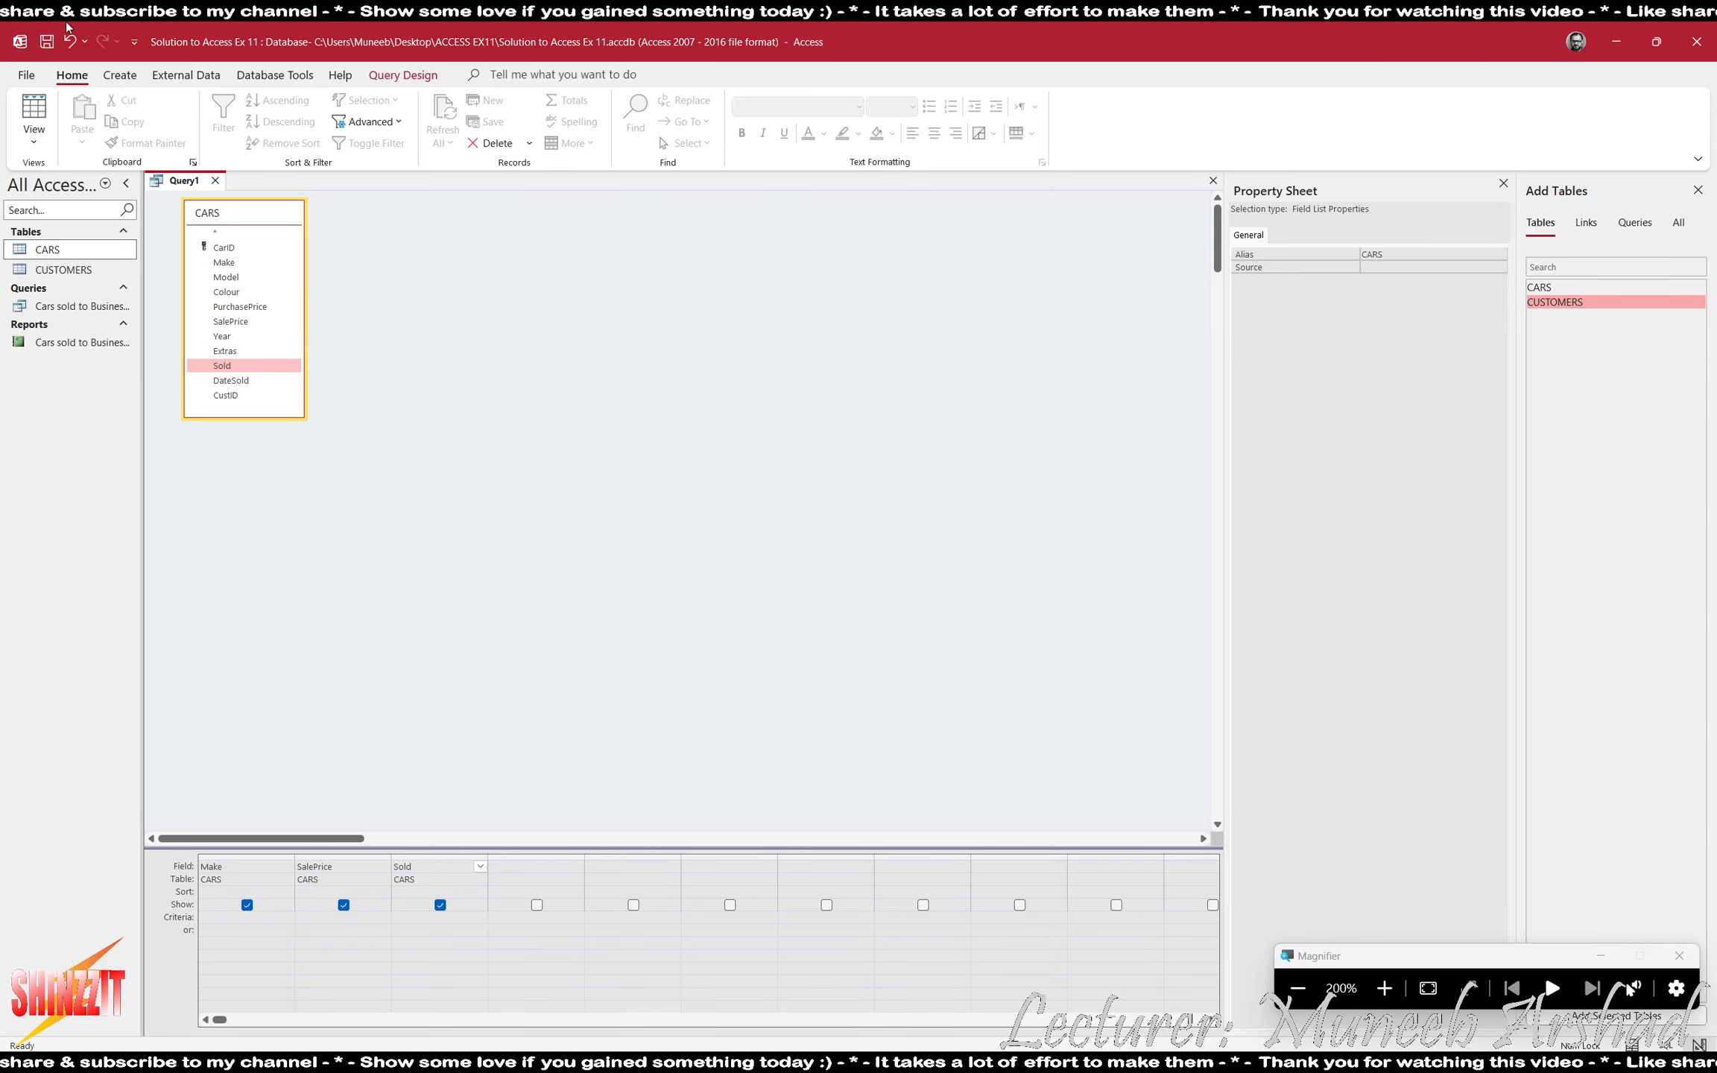
left_click(33, 108)
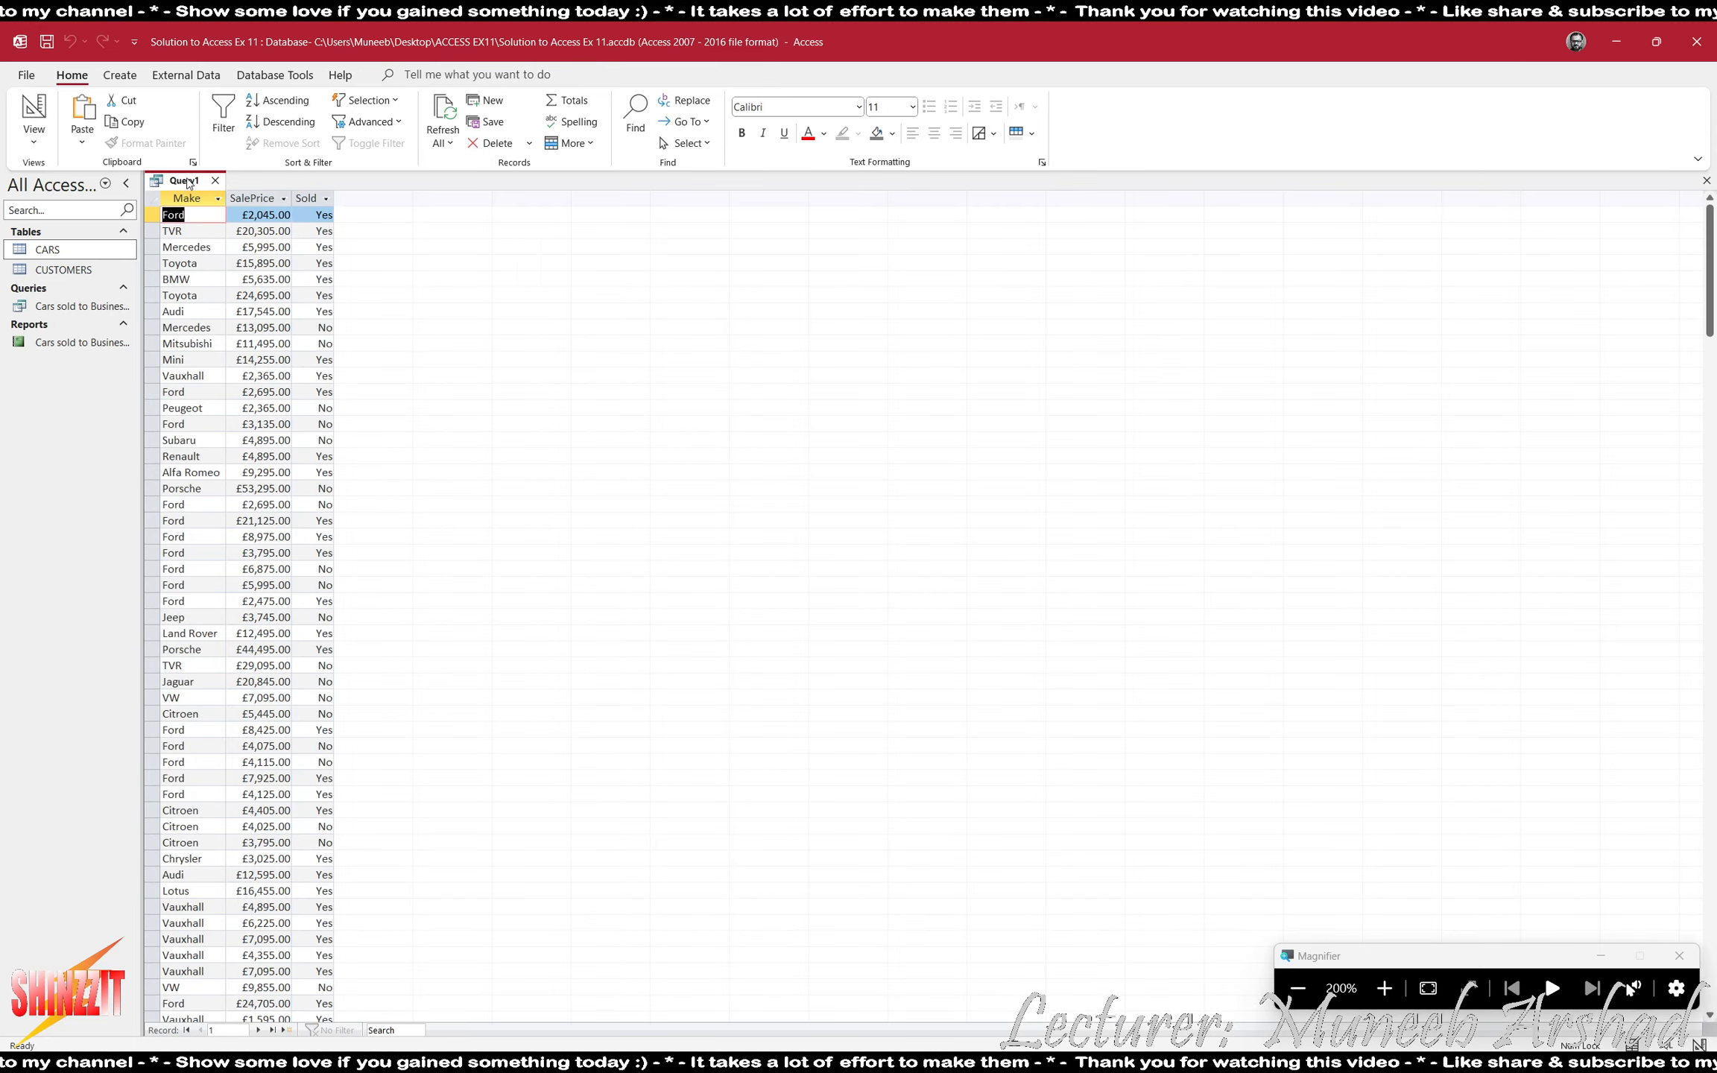
- Sort the query results by Sold from selected to cleared to examine the sold and unsold cars
left_click(326, 198)
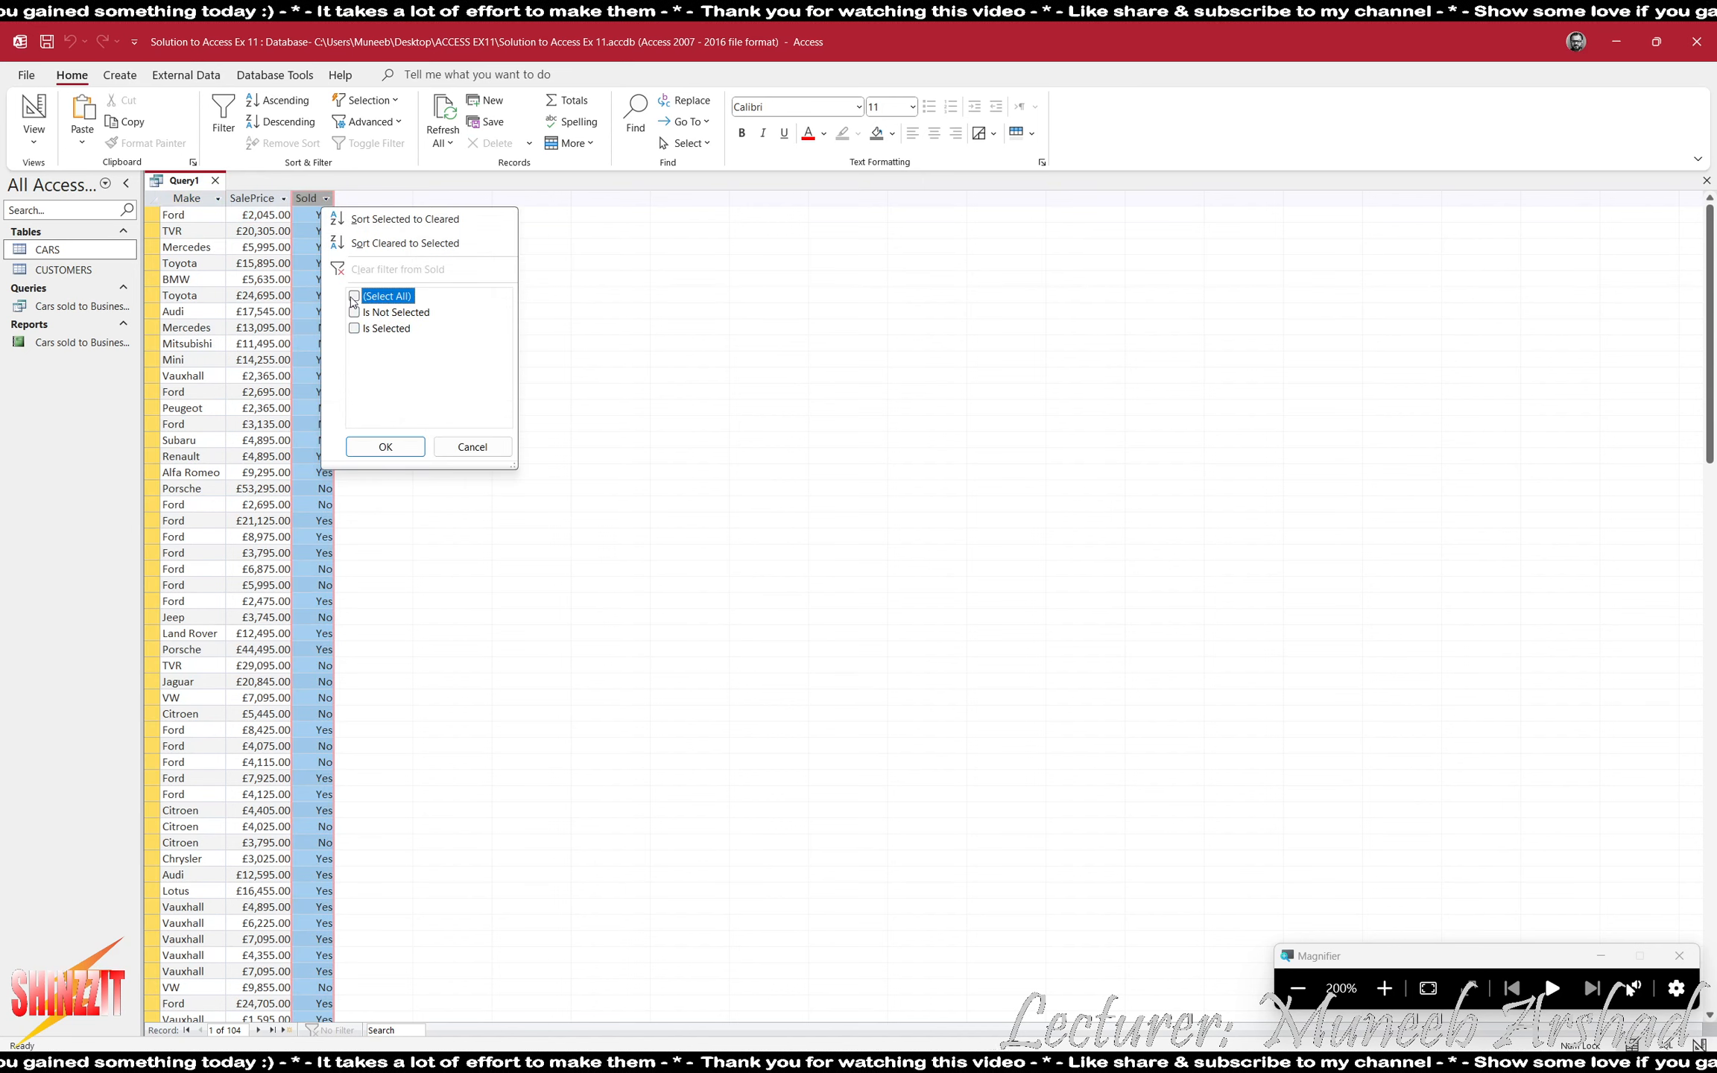
left_click(450, 450)
left_click(326, 199)
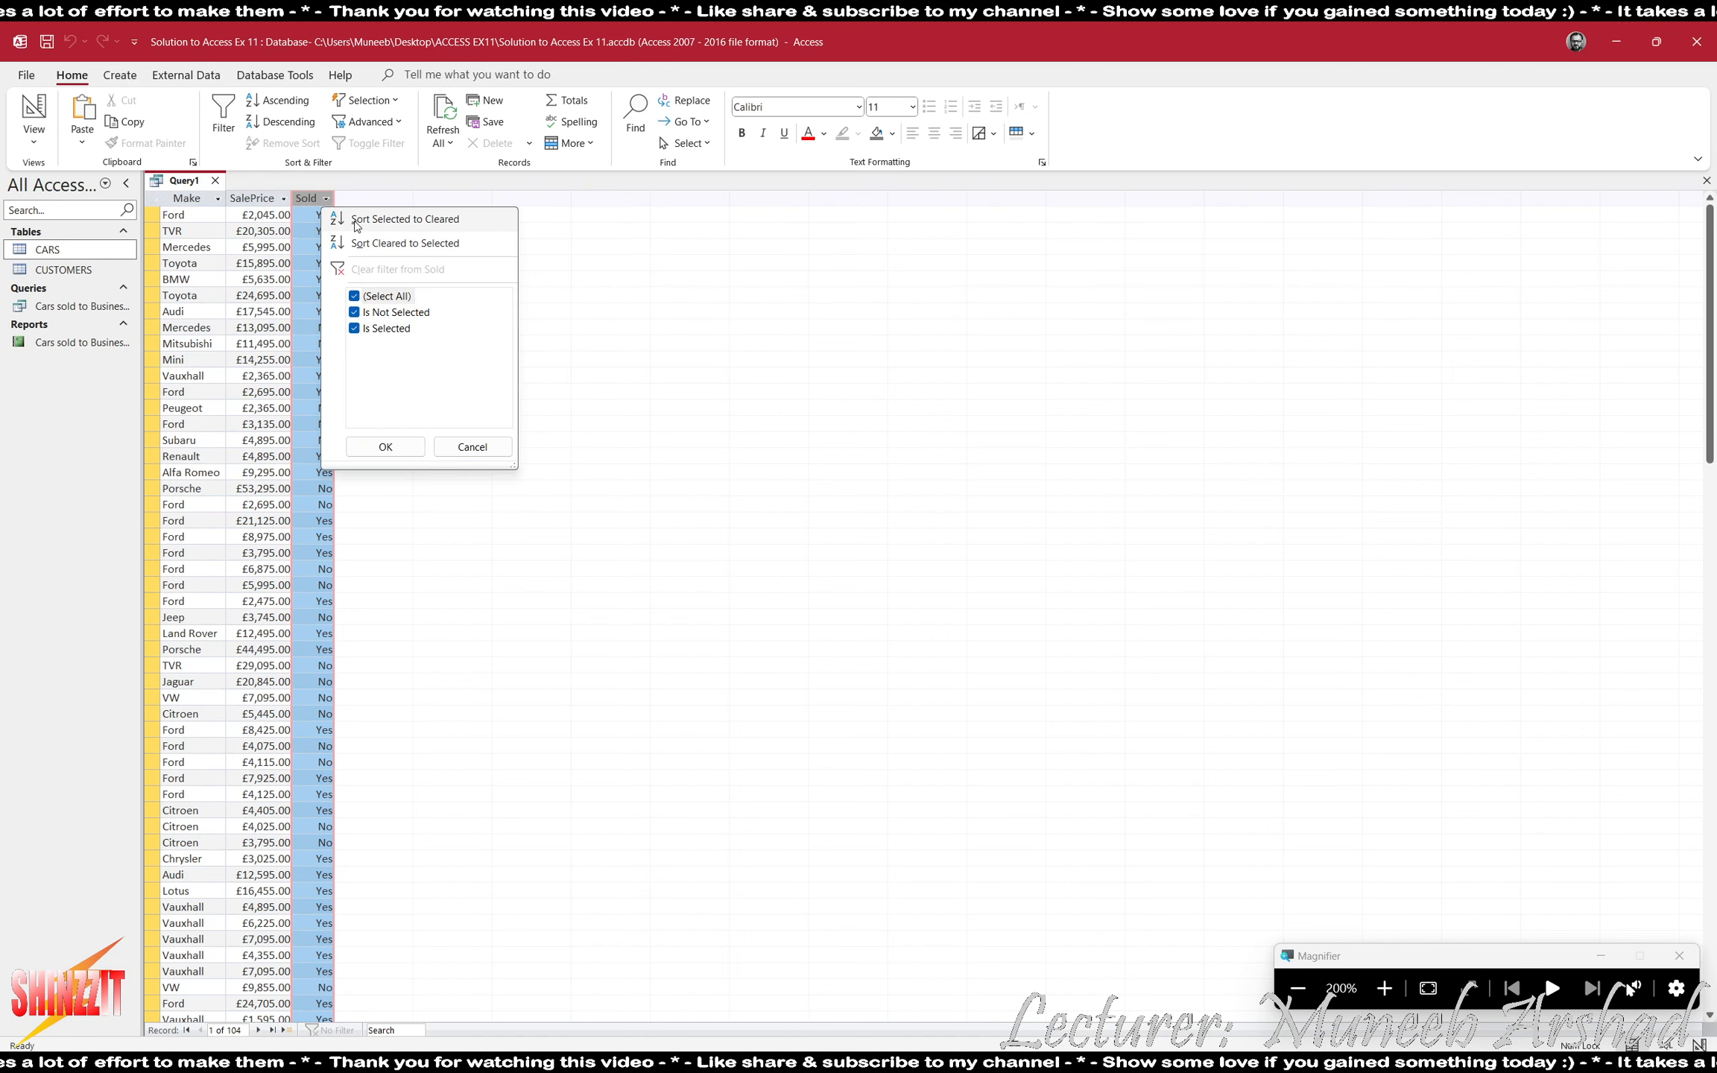
left_click(363, 221)
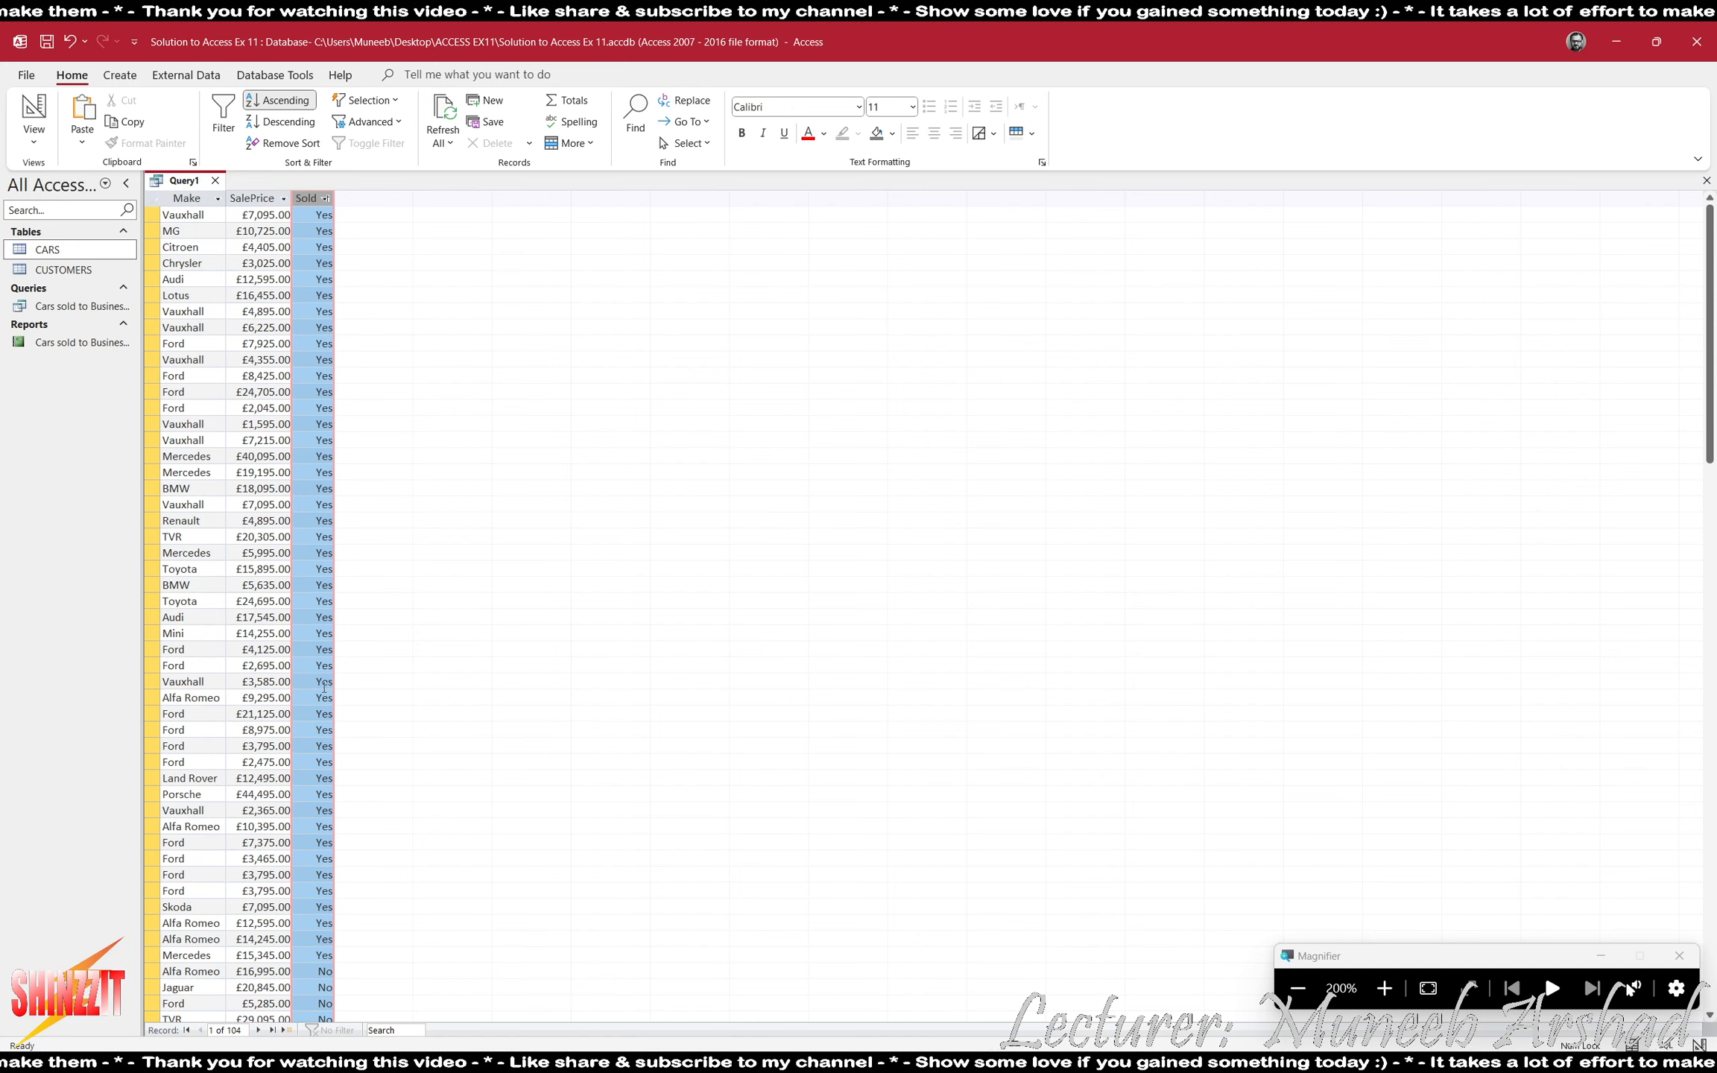
scroll(261, 834, "down", 3)
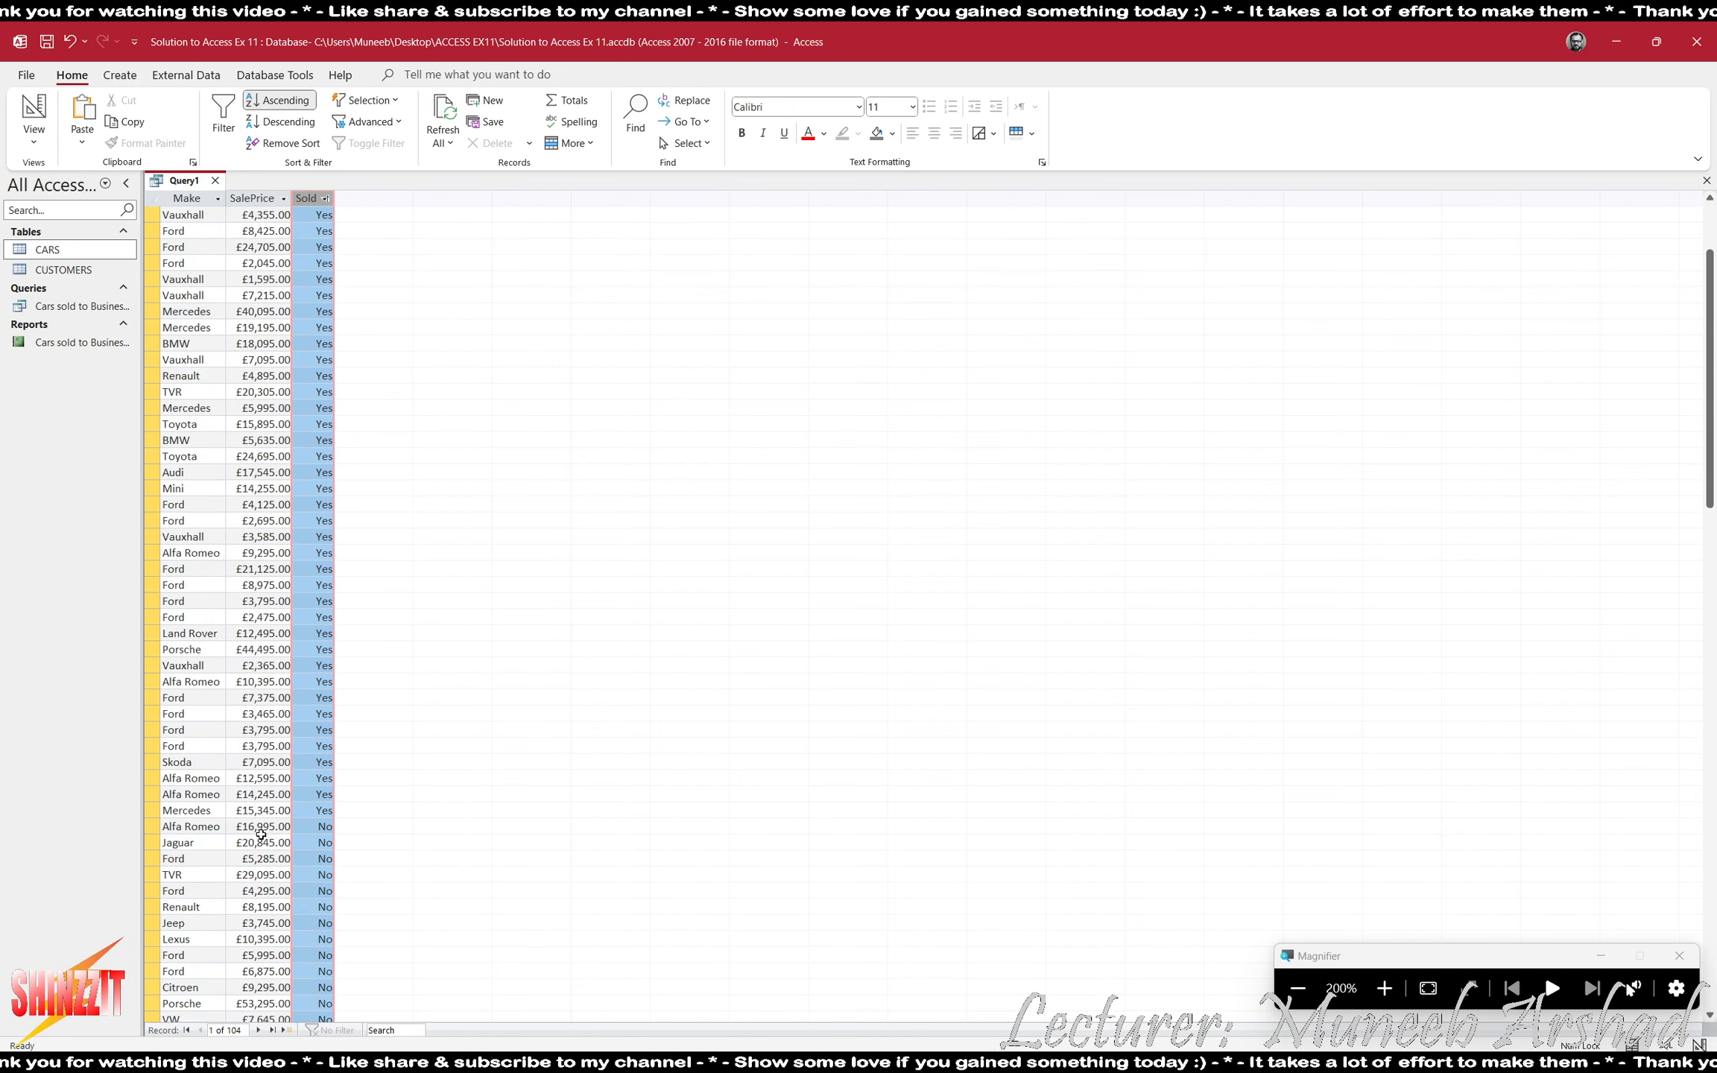
scroll(267, 825, "down", 1)
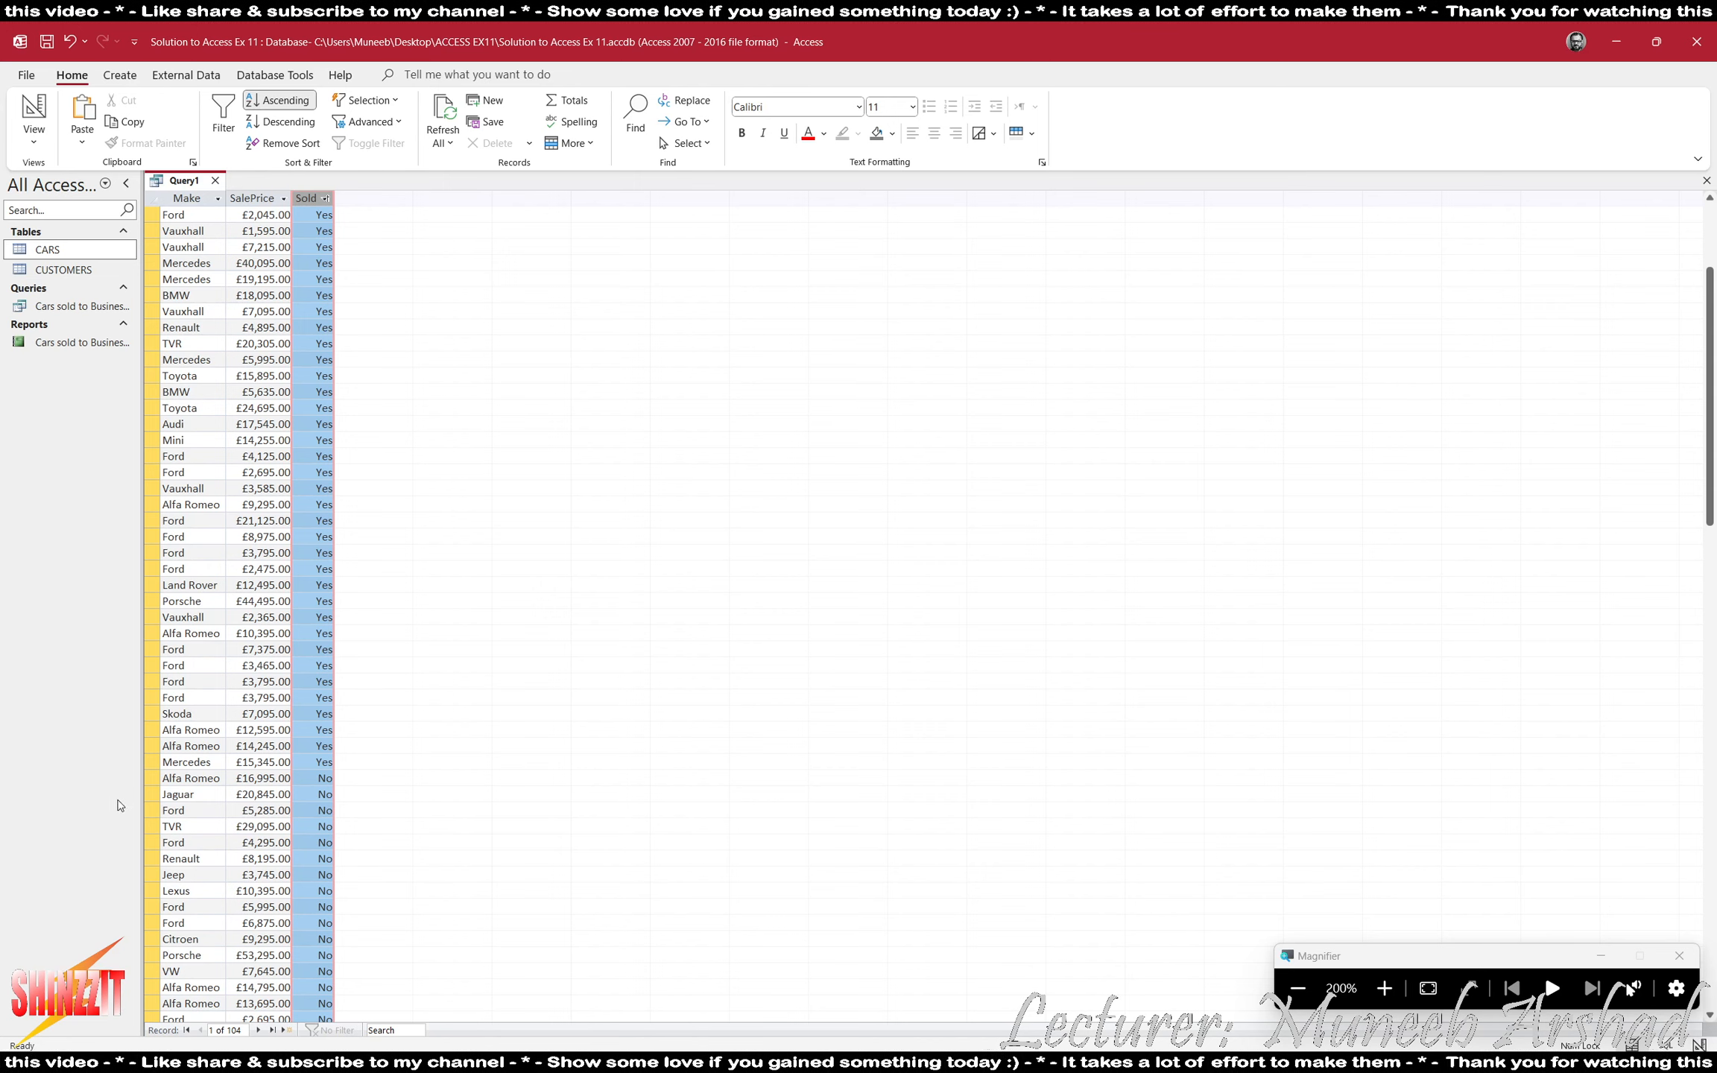
- Highlight all the unsold car records in the results to examine them, and return to the query's Design View
left_click_drag(162, 775, 170, 946)
scroll(380, 535, "up", 10)
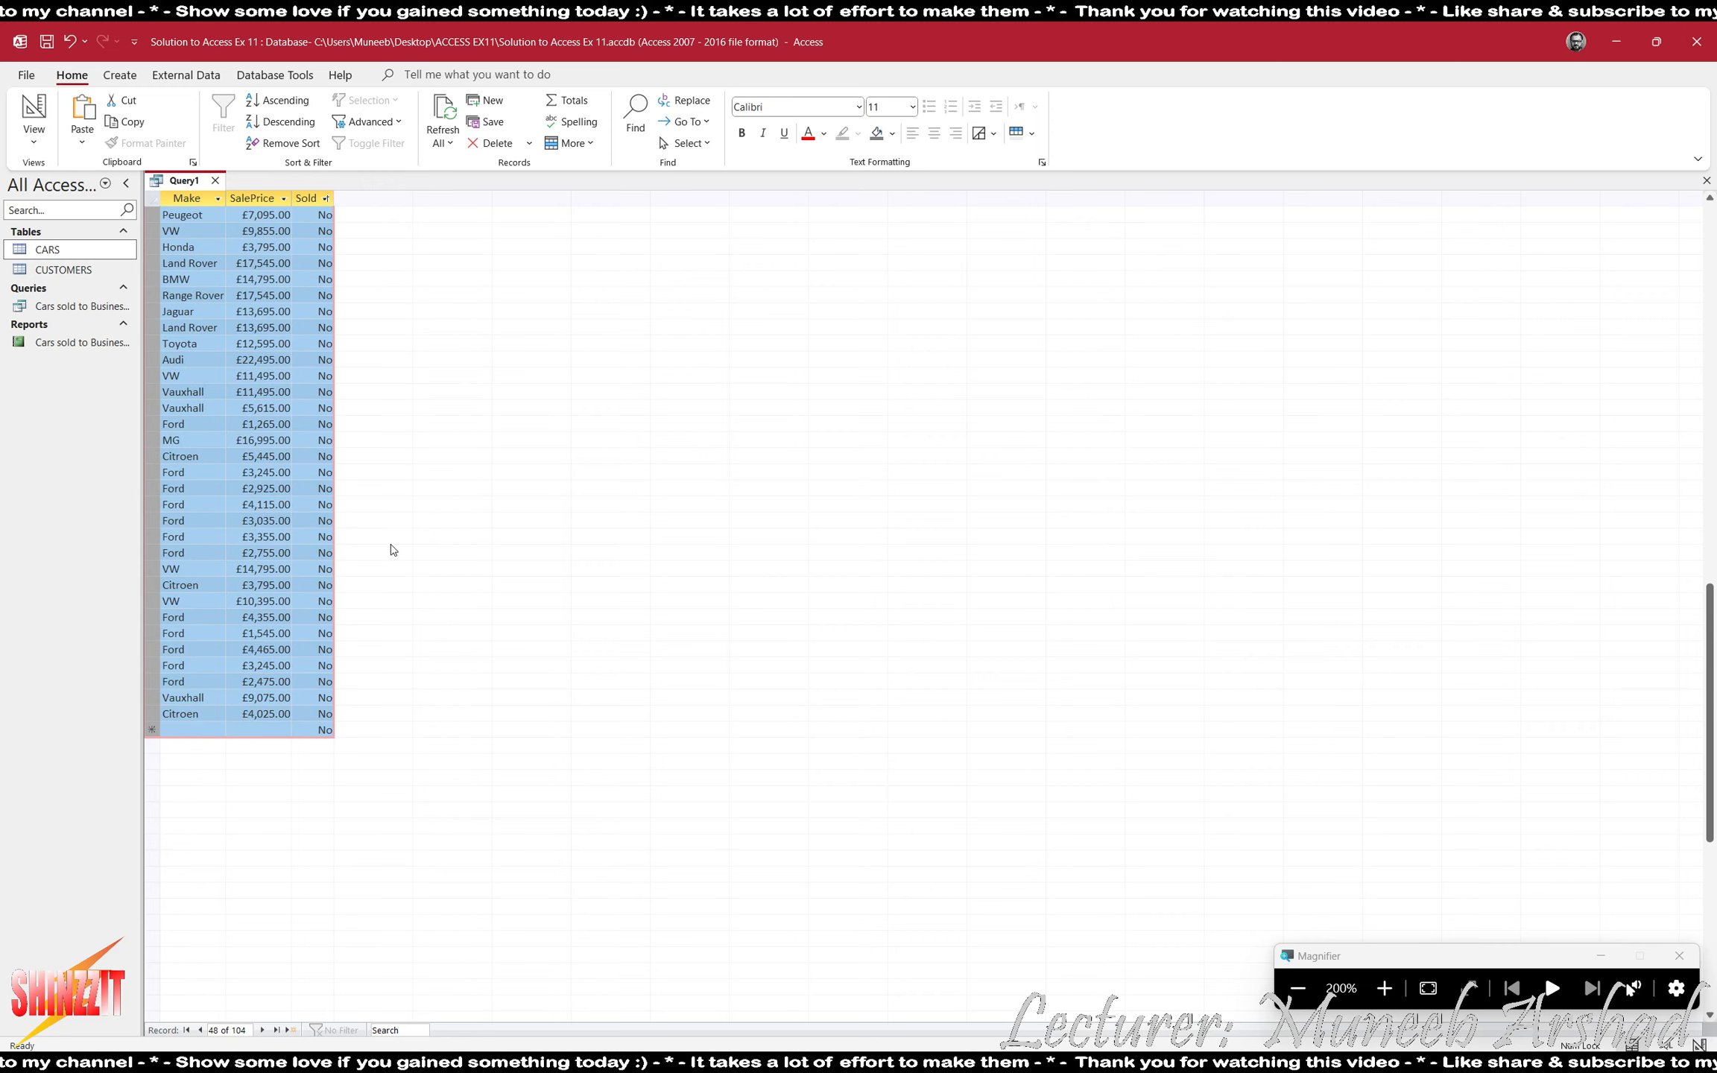
scroll(397, 557, "up", 5)
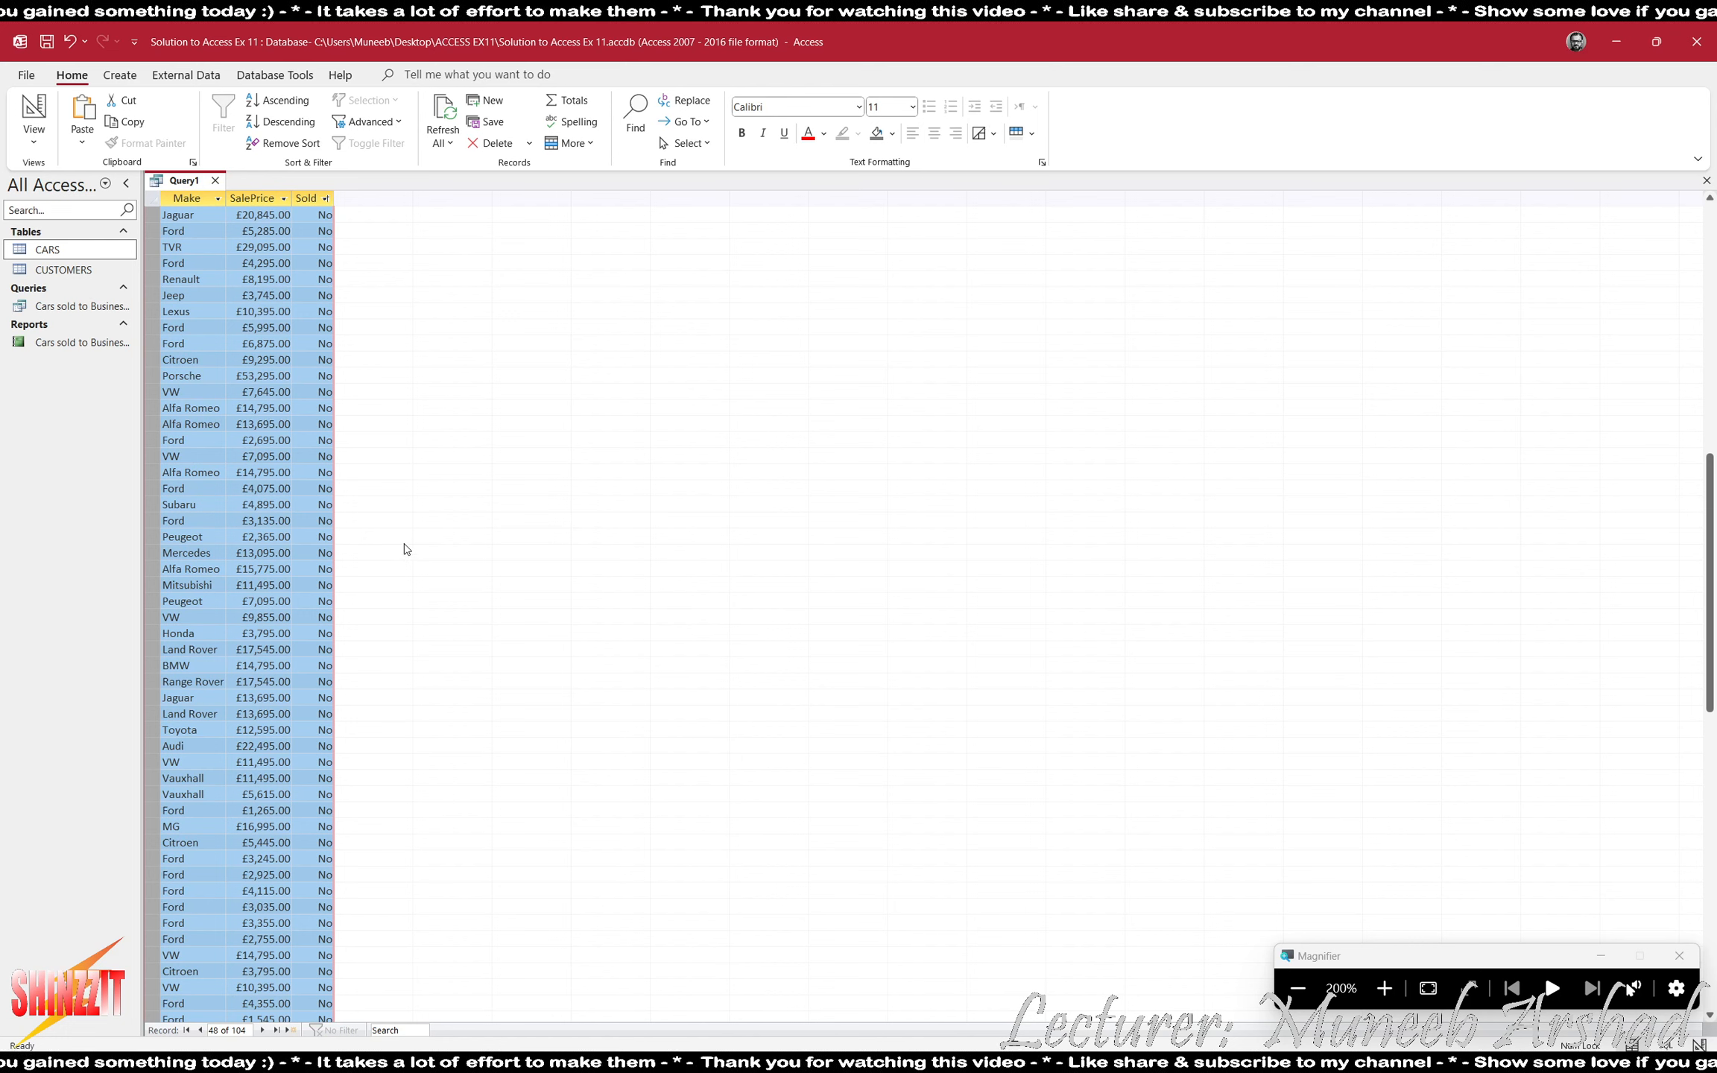
scroll(406, 549, "up", 2)
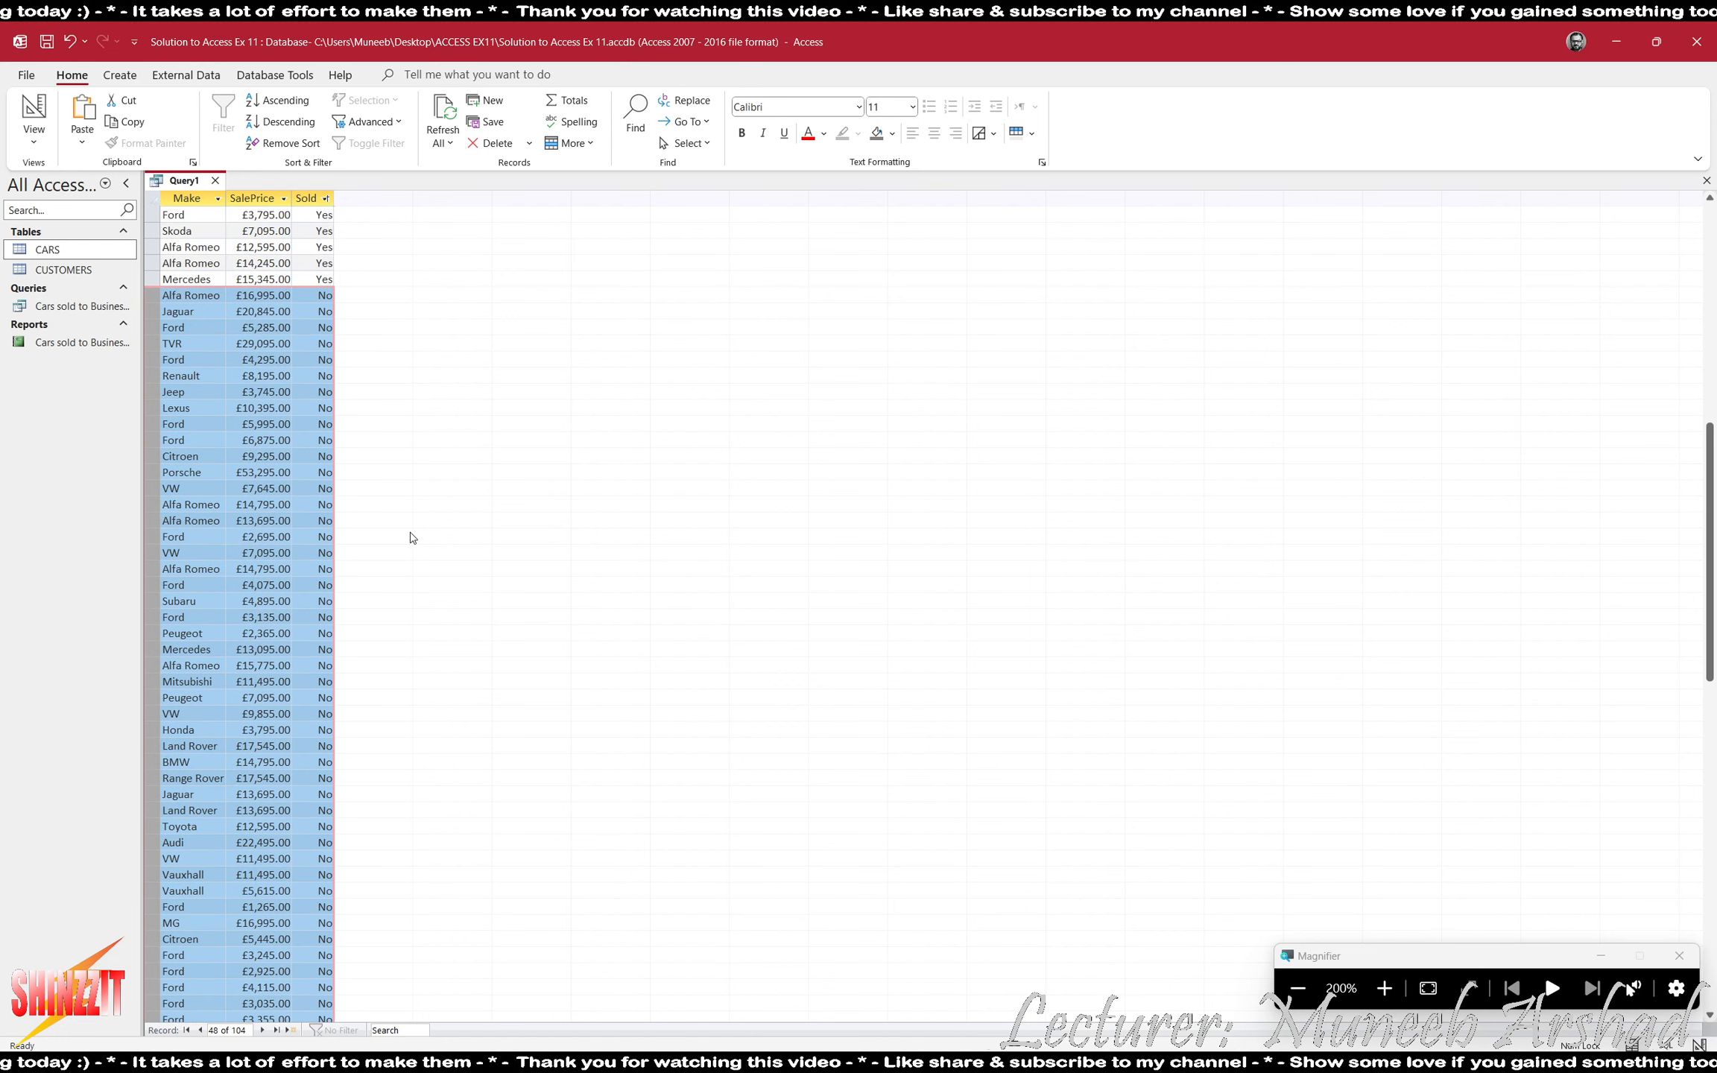
scroll(412, 536, "up", 14)
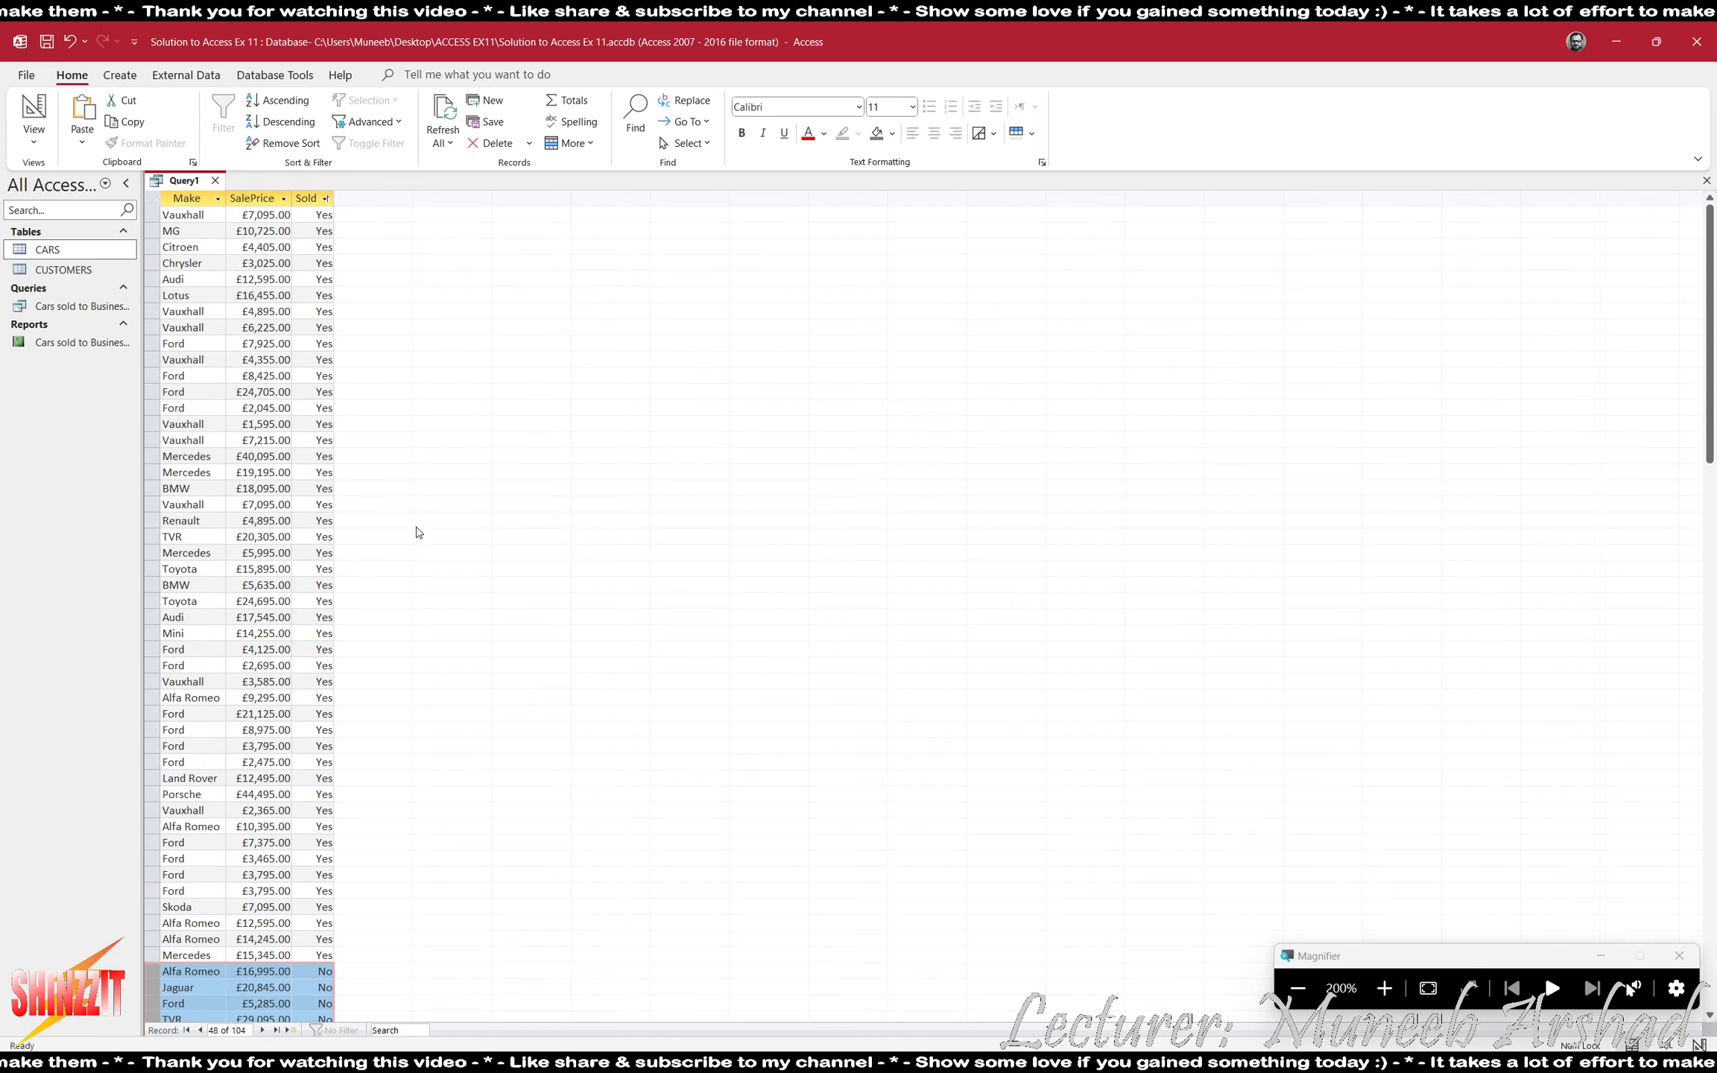
left_click(46, 112)
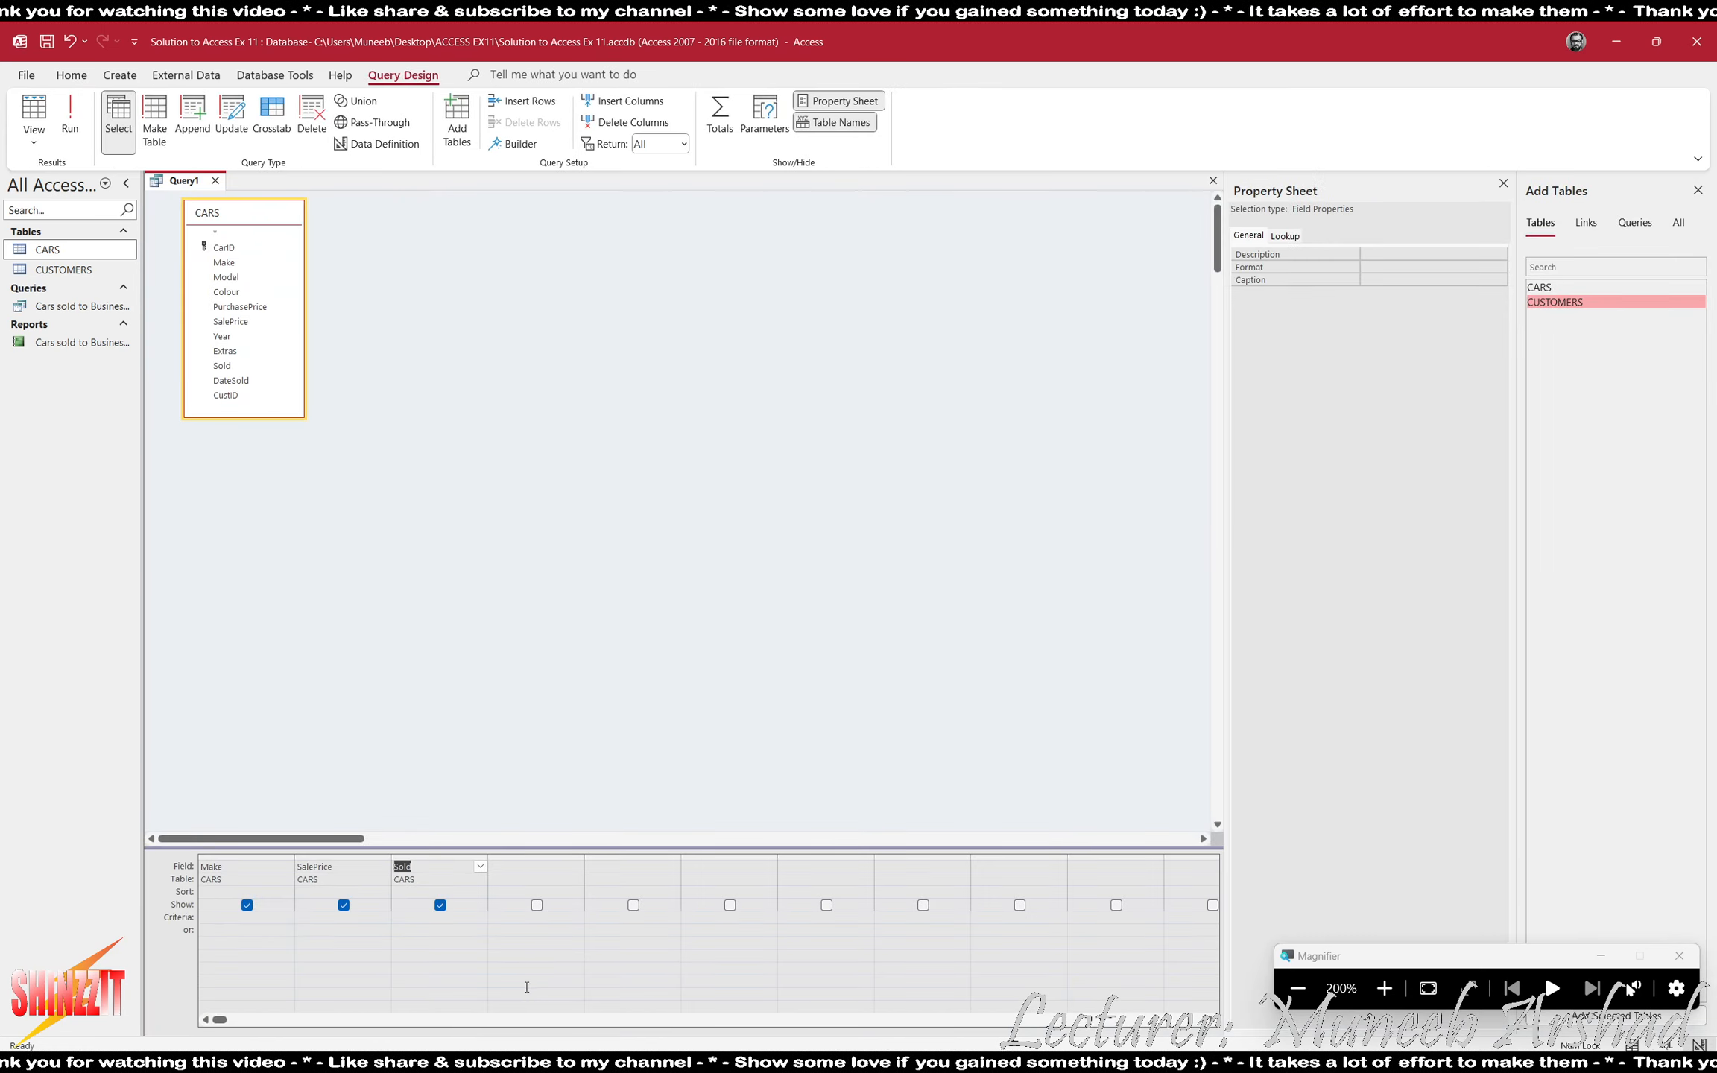
- Remove the Sold field from the query, and run it with totals that group by Make and average SalePrice
left_click(447, 857)
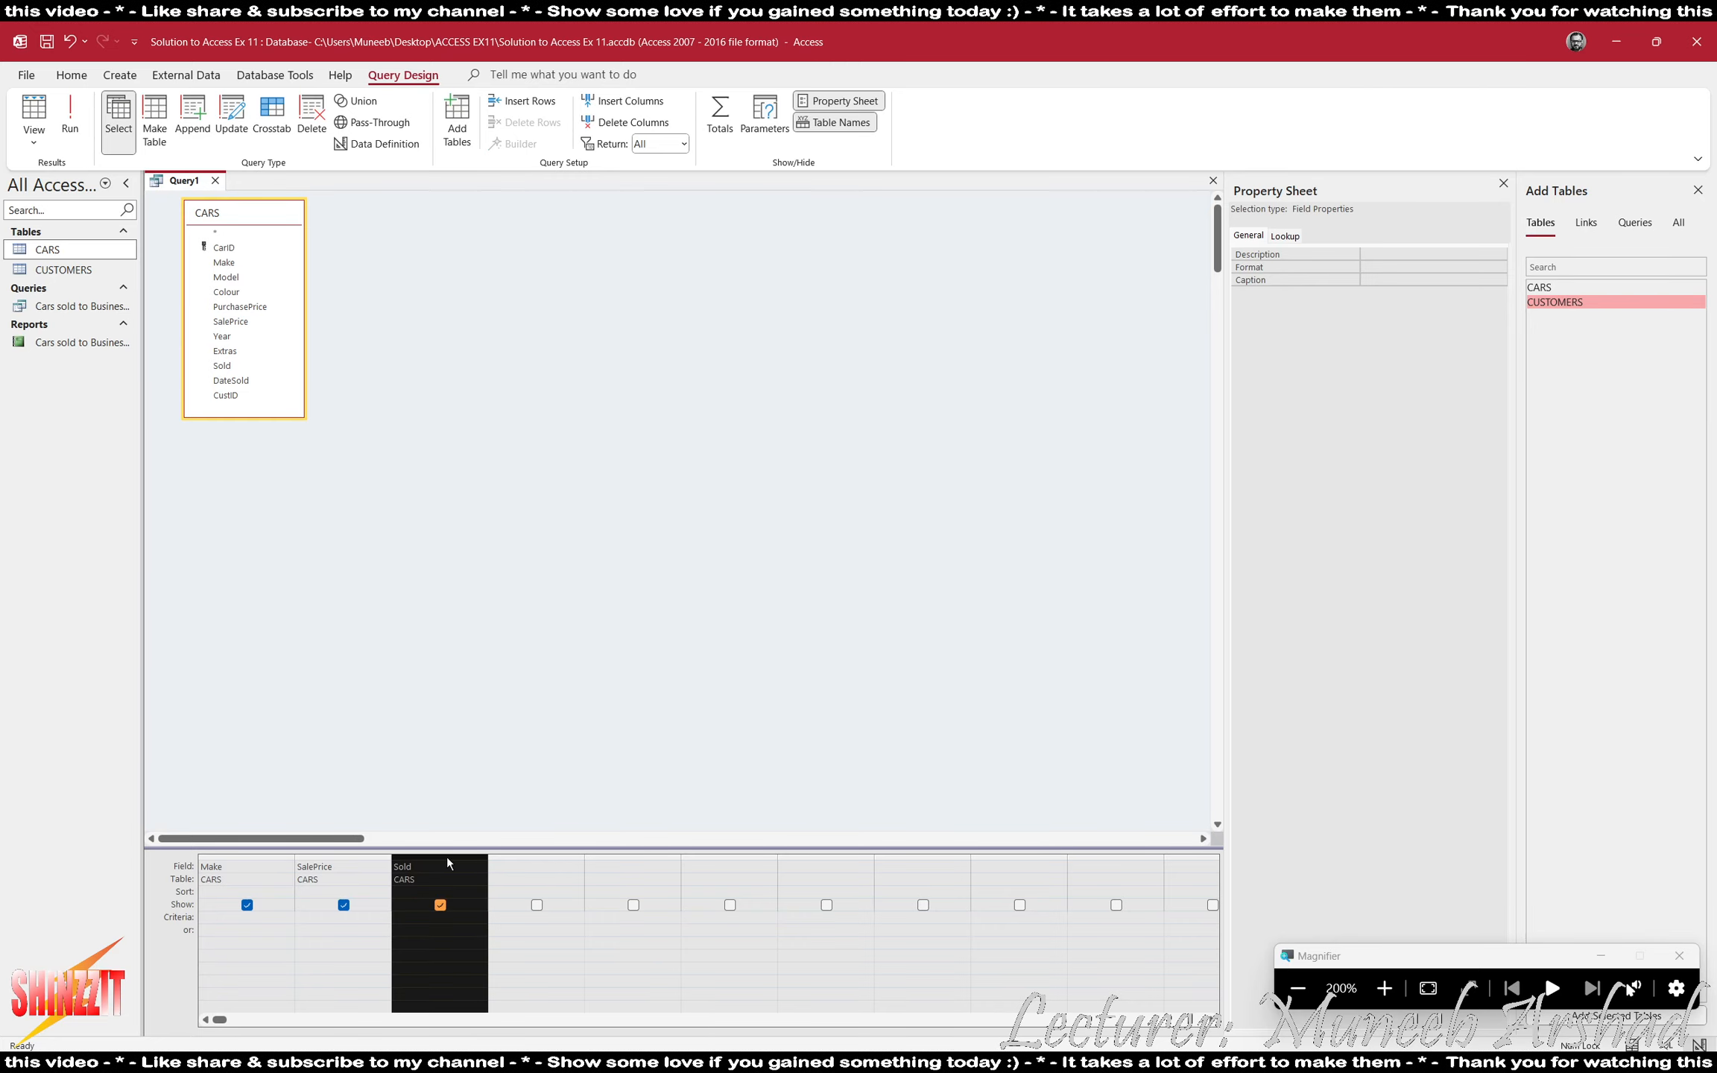
key("Delete")
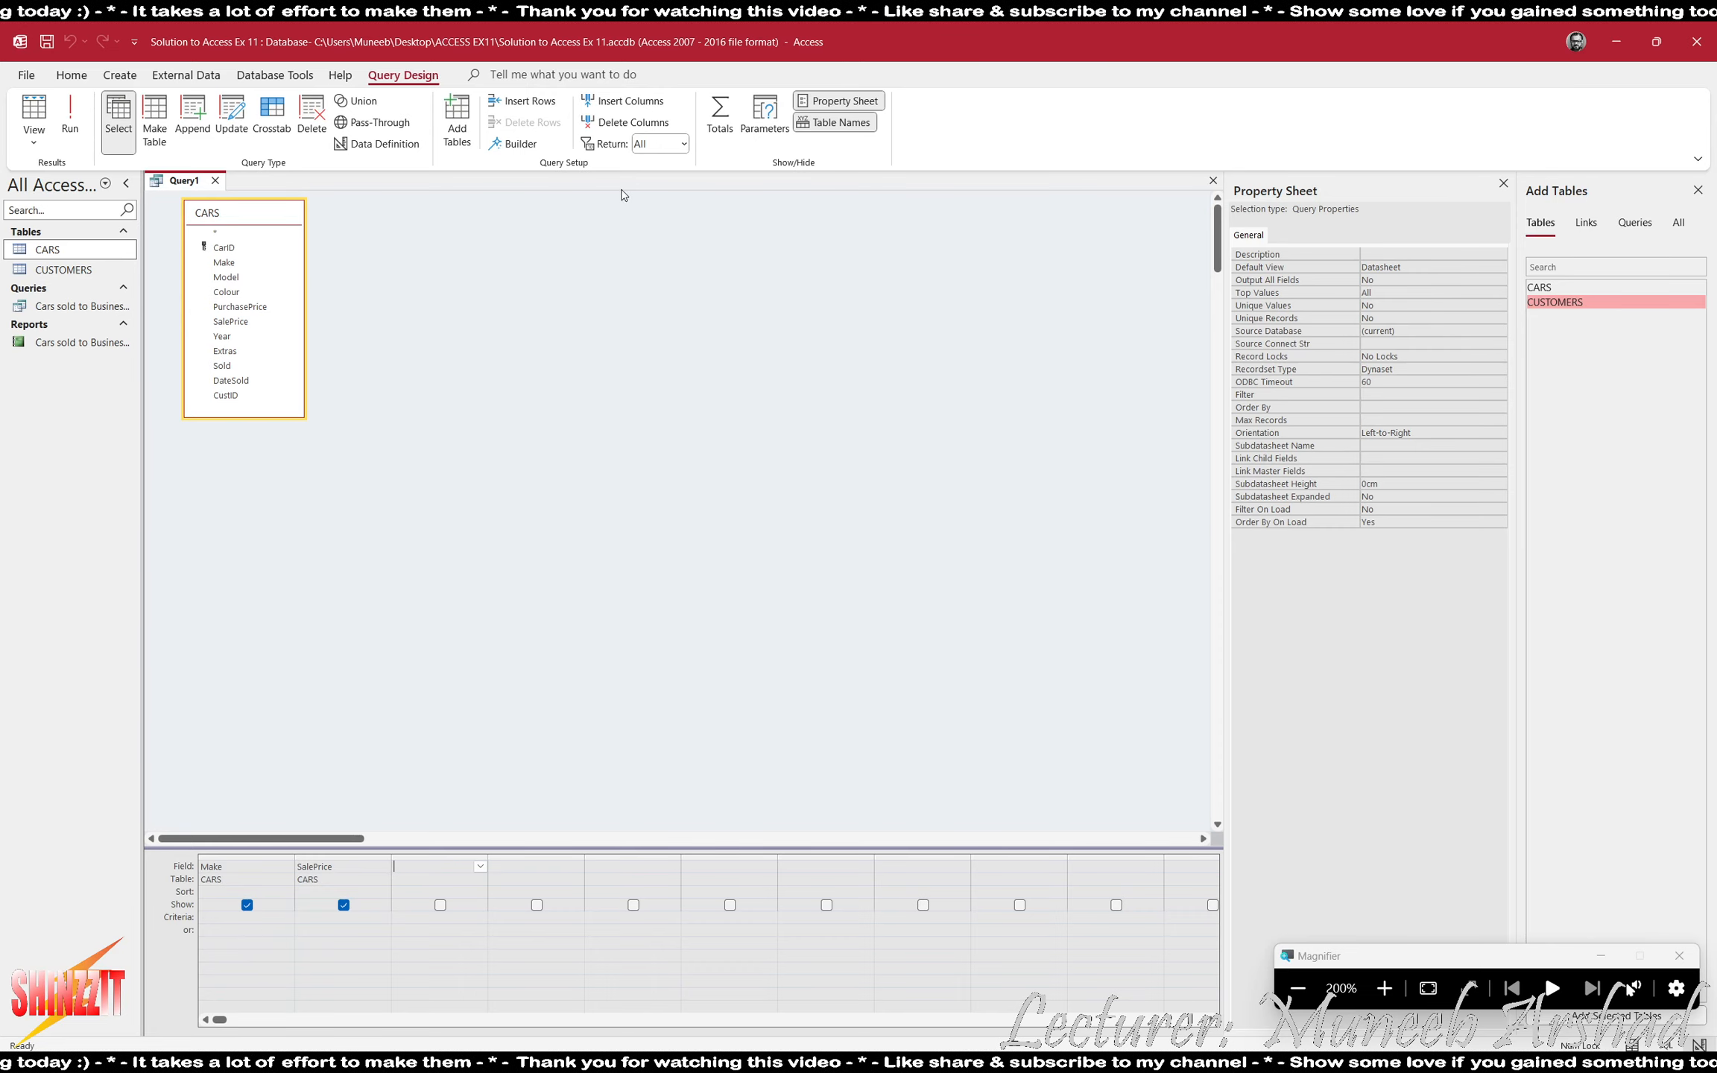
left_click(720, 120)
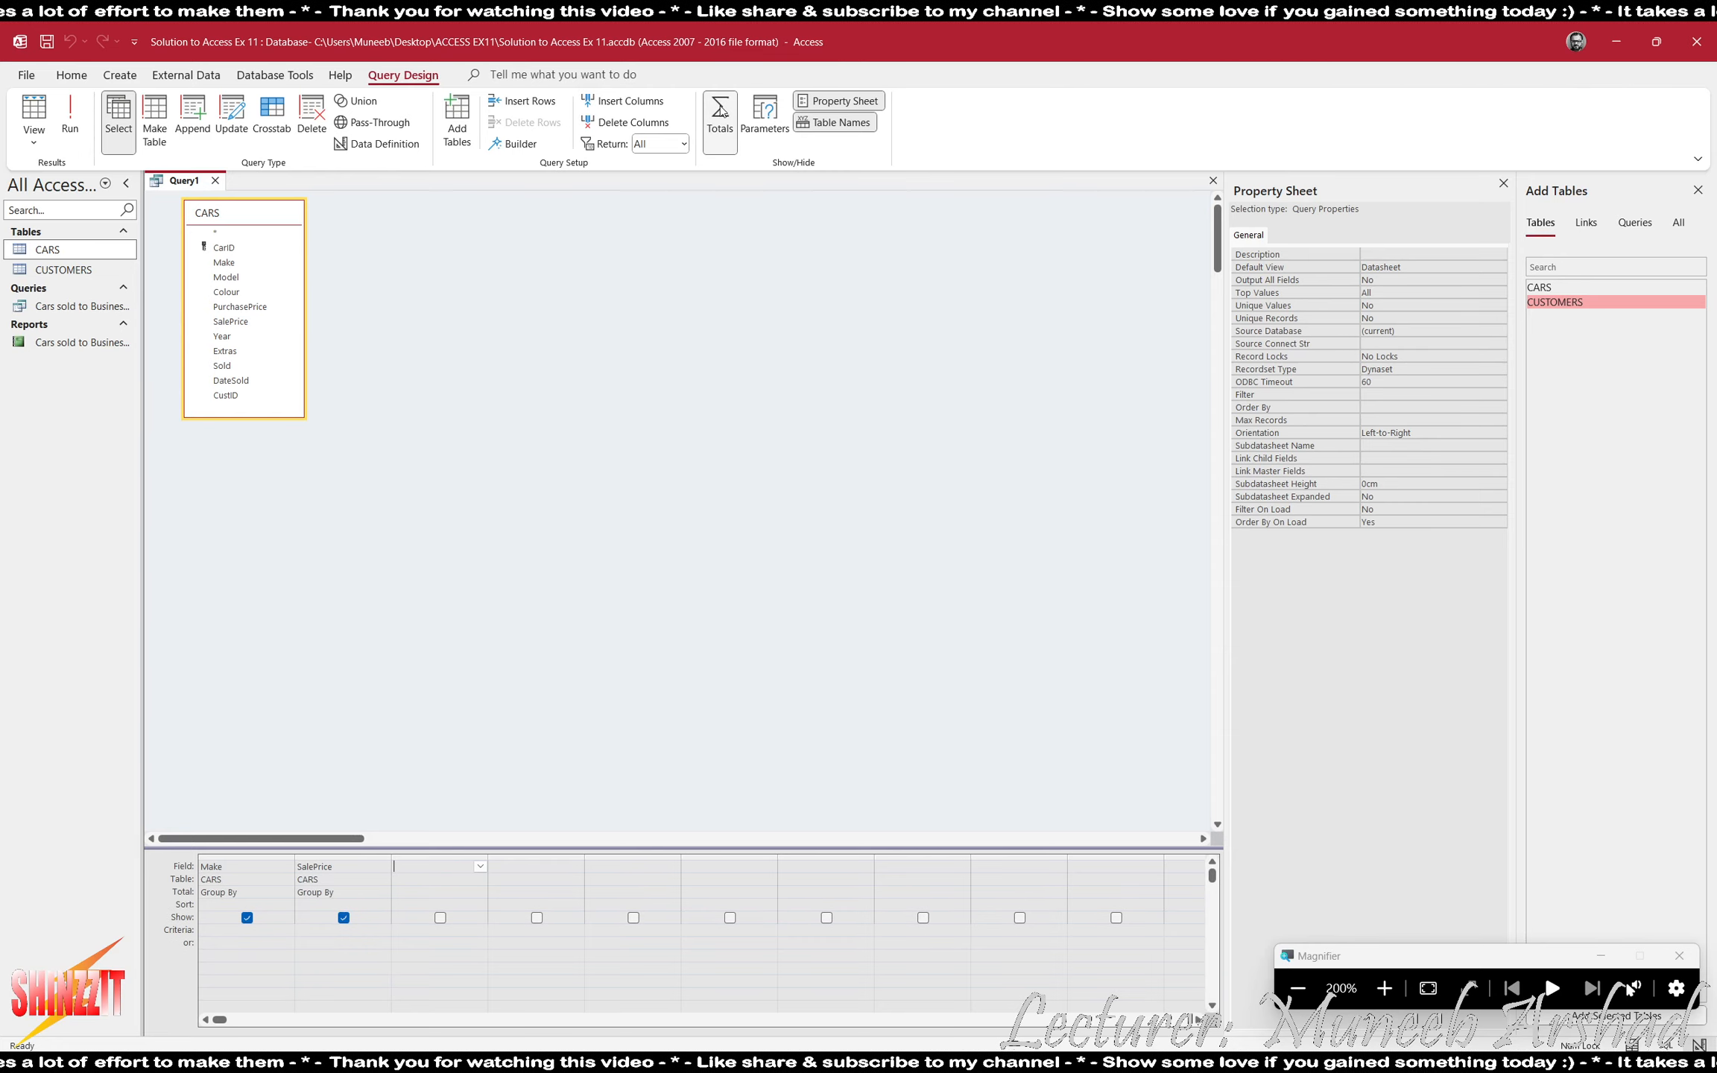
left_click(351, 892)
left_click(383, 892)
left_click(366, 929)
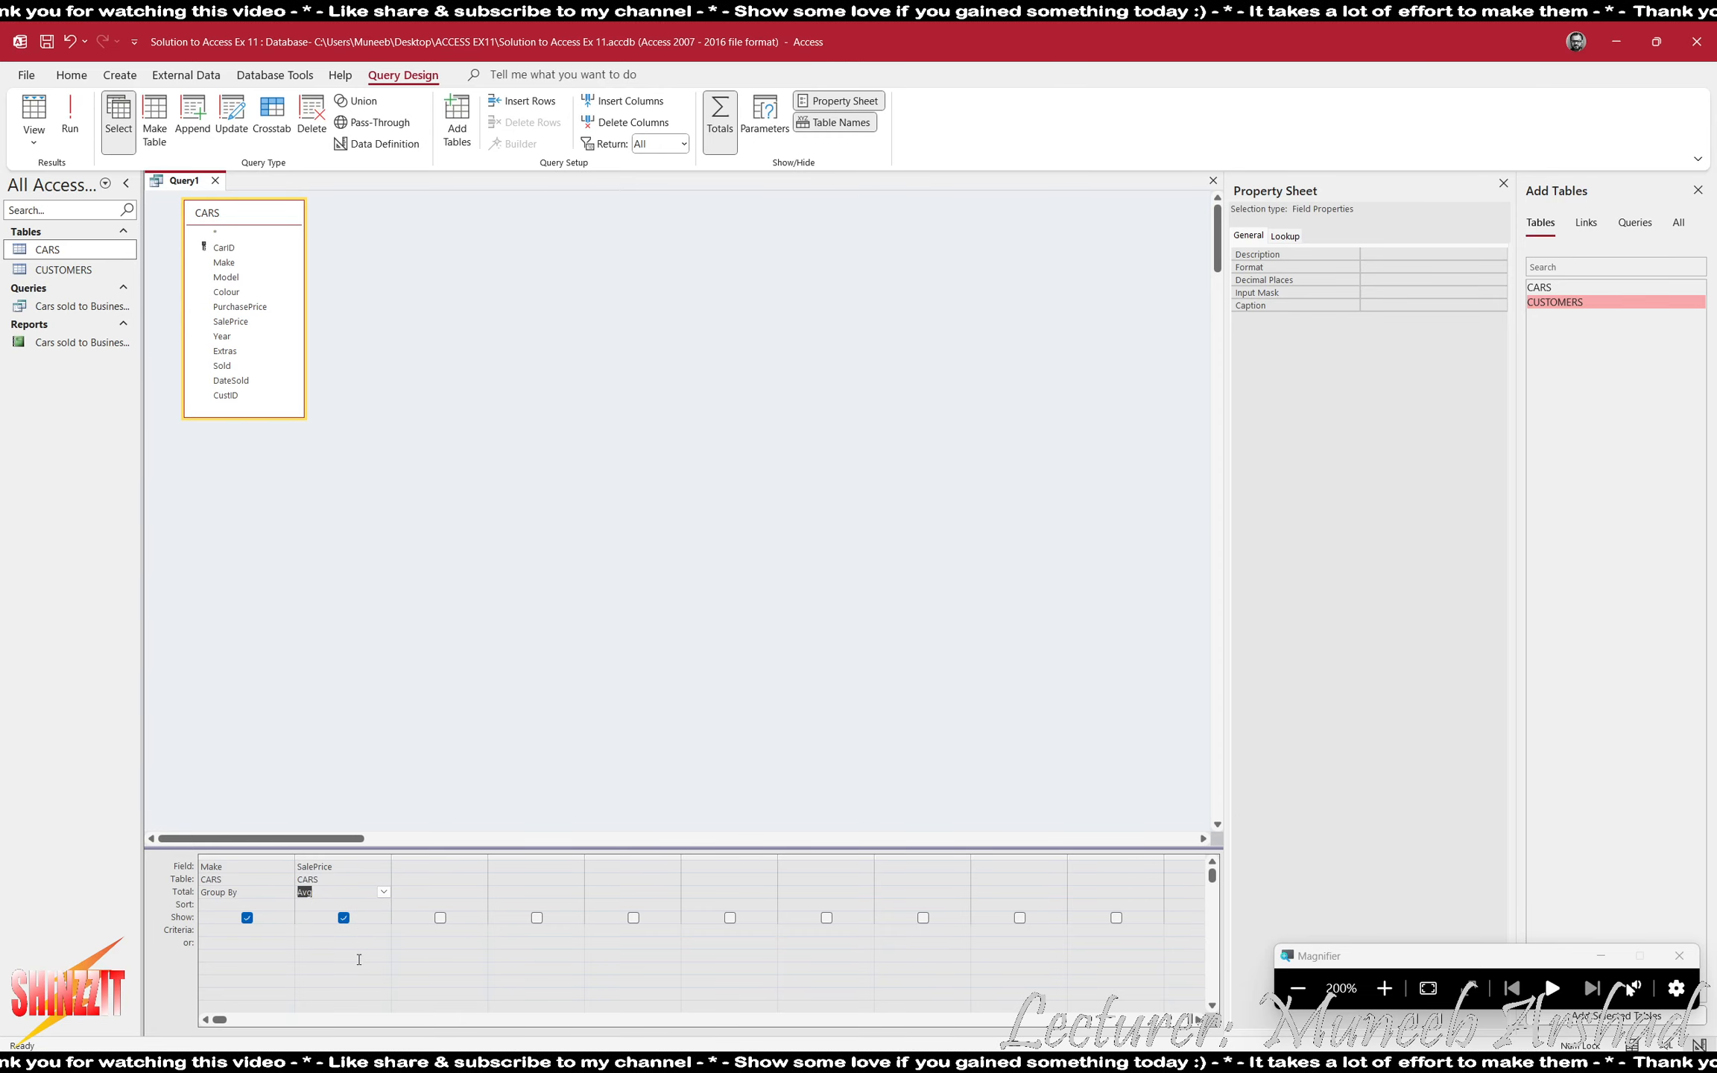
left_click(70, 133)
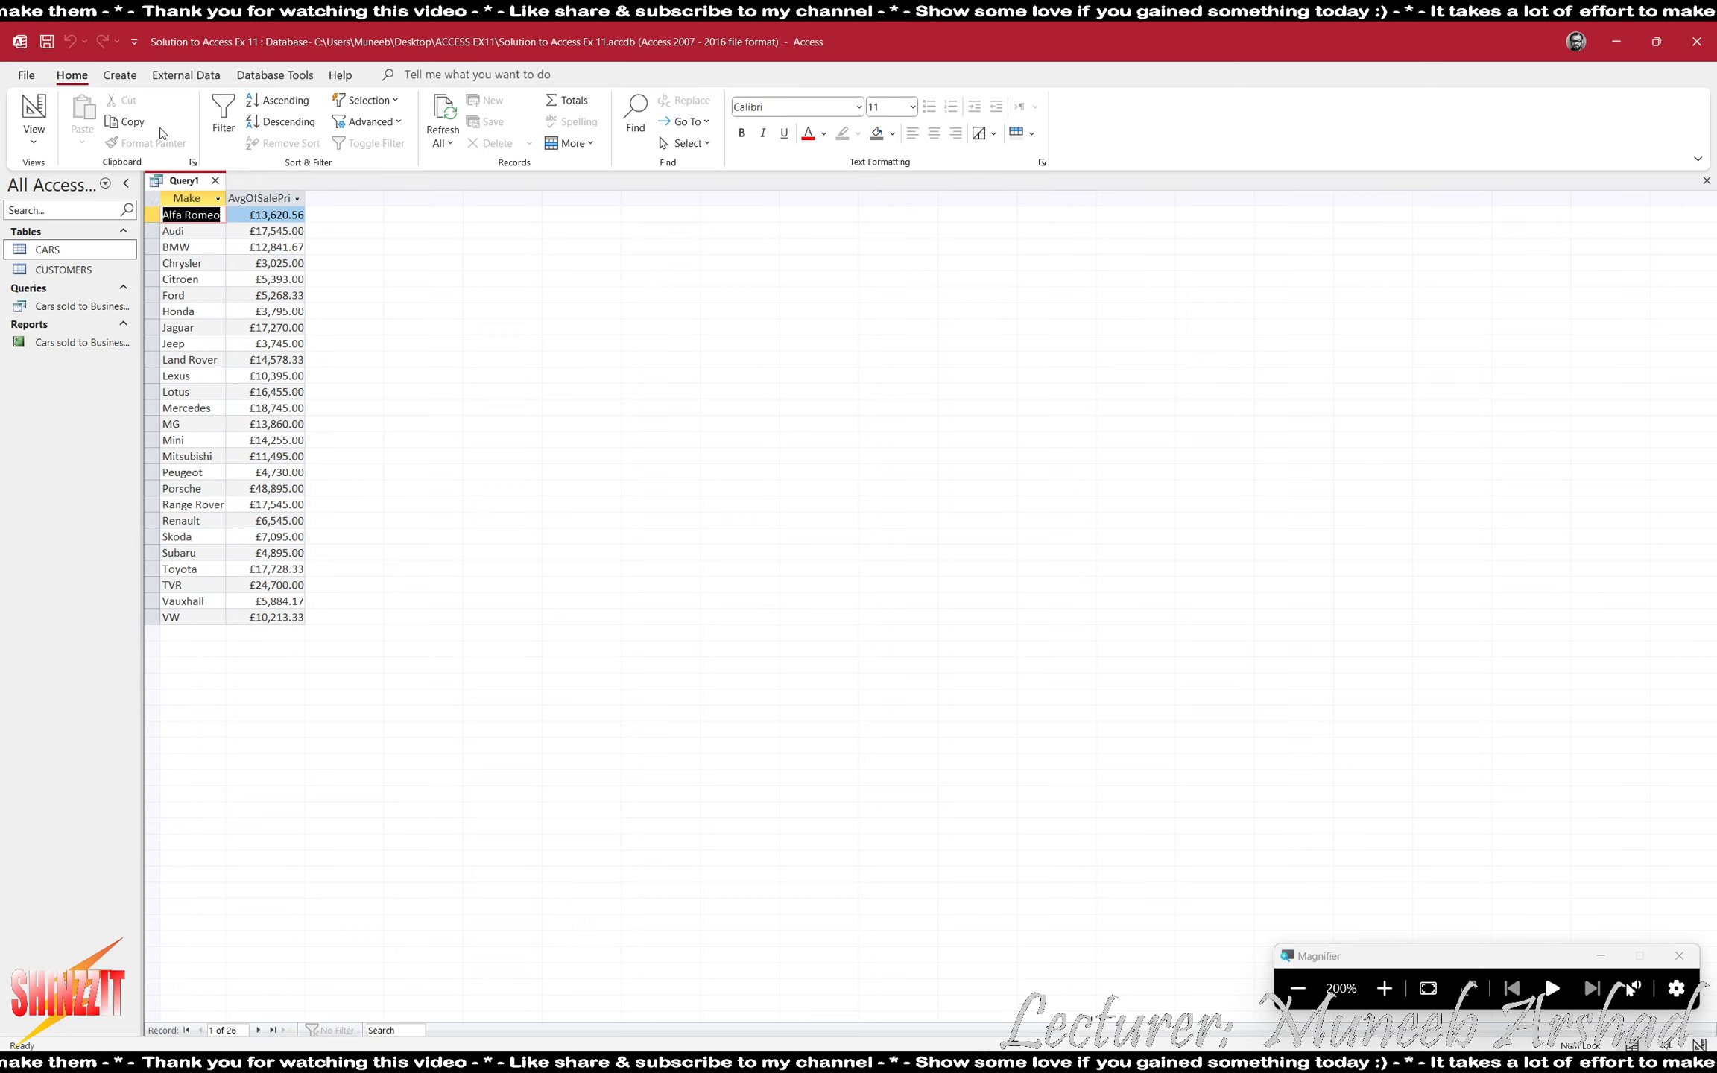
- Restrict the averaged SalePrice with the criterion >15000, and run the query to review all the resulting records
left_click(43, 128)
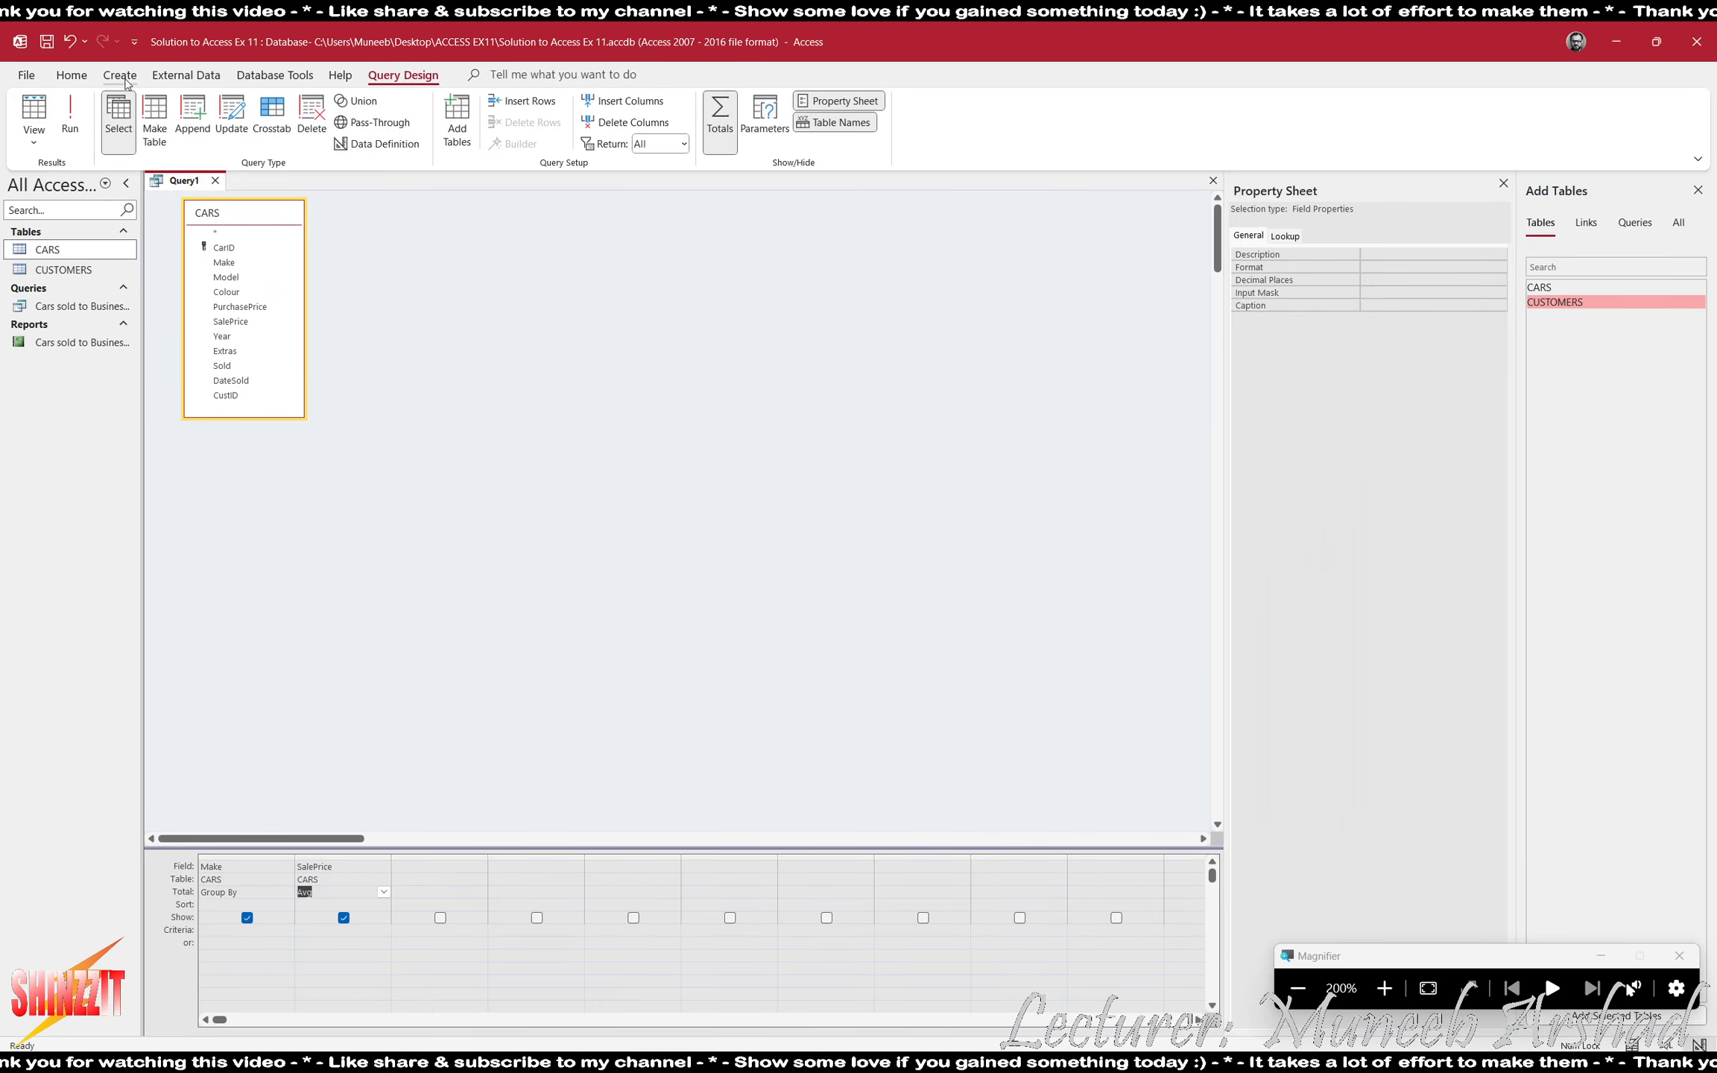
left_click(335, 929)
type(">15000")
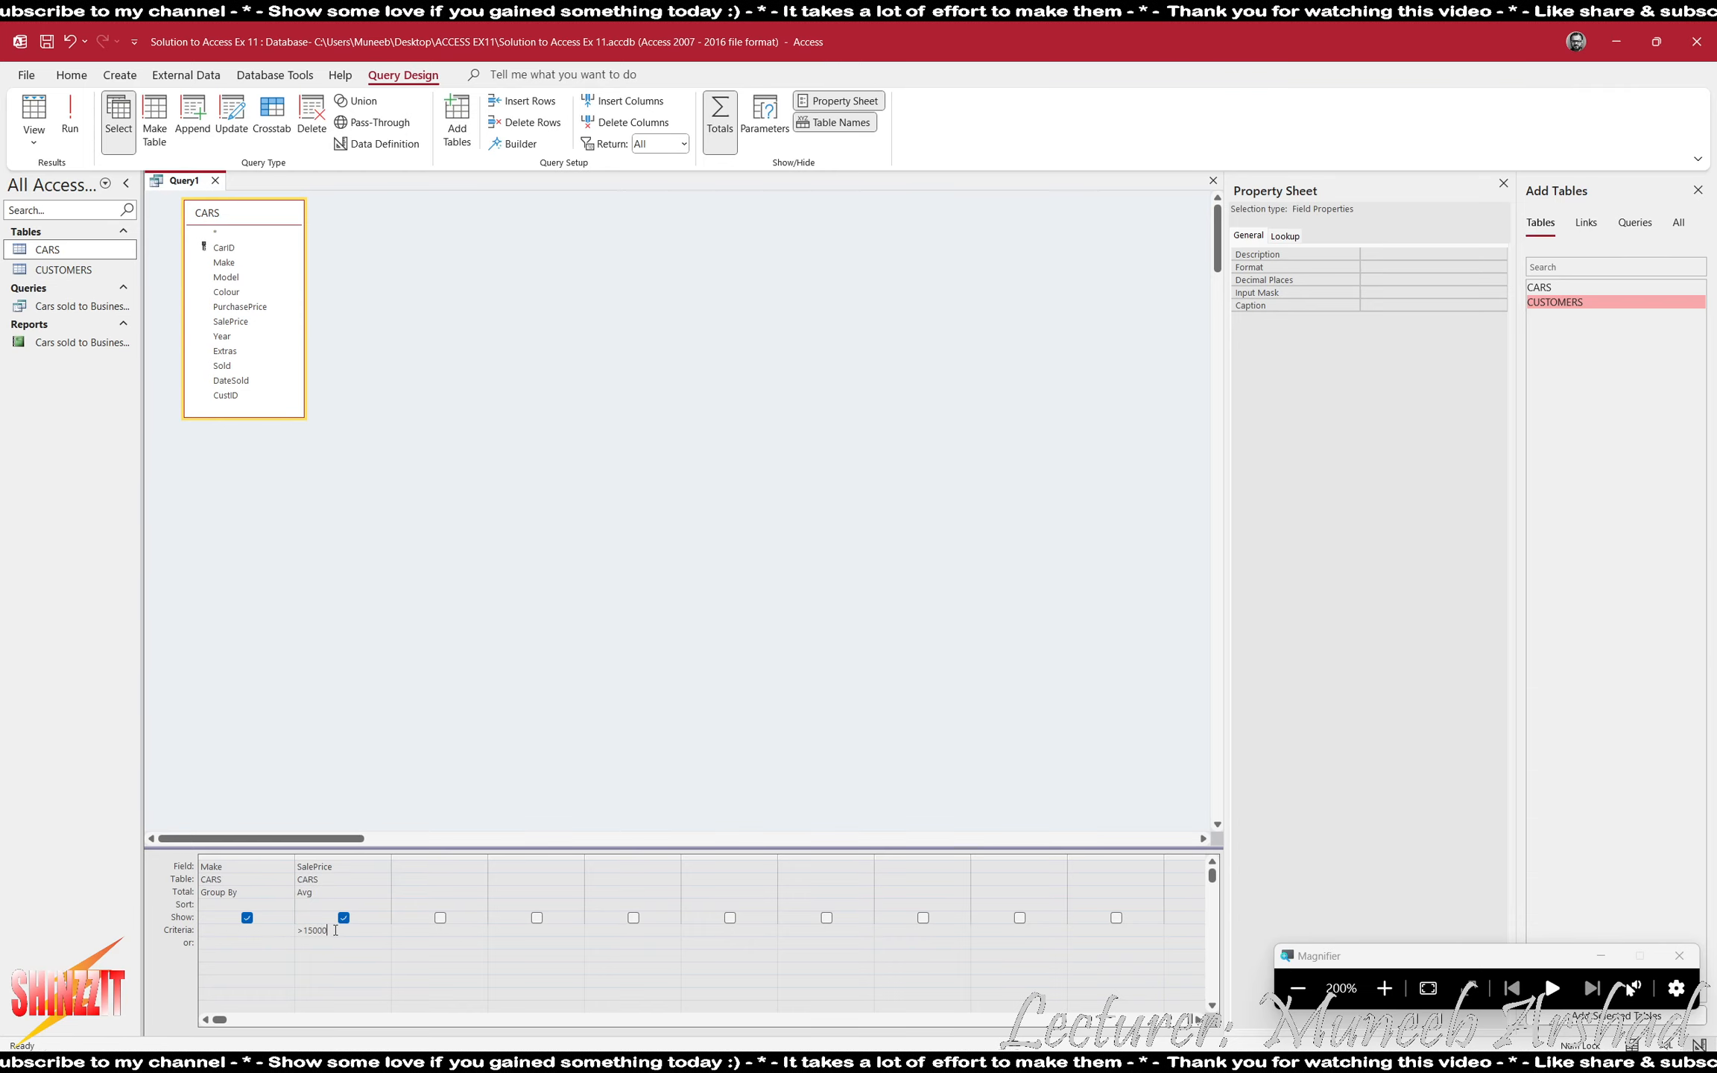
key("Return")
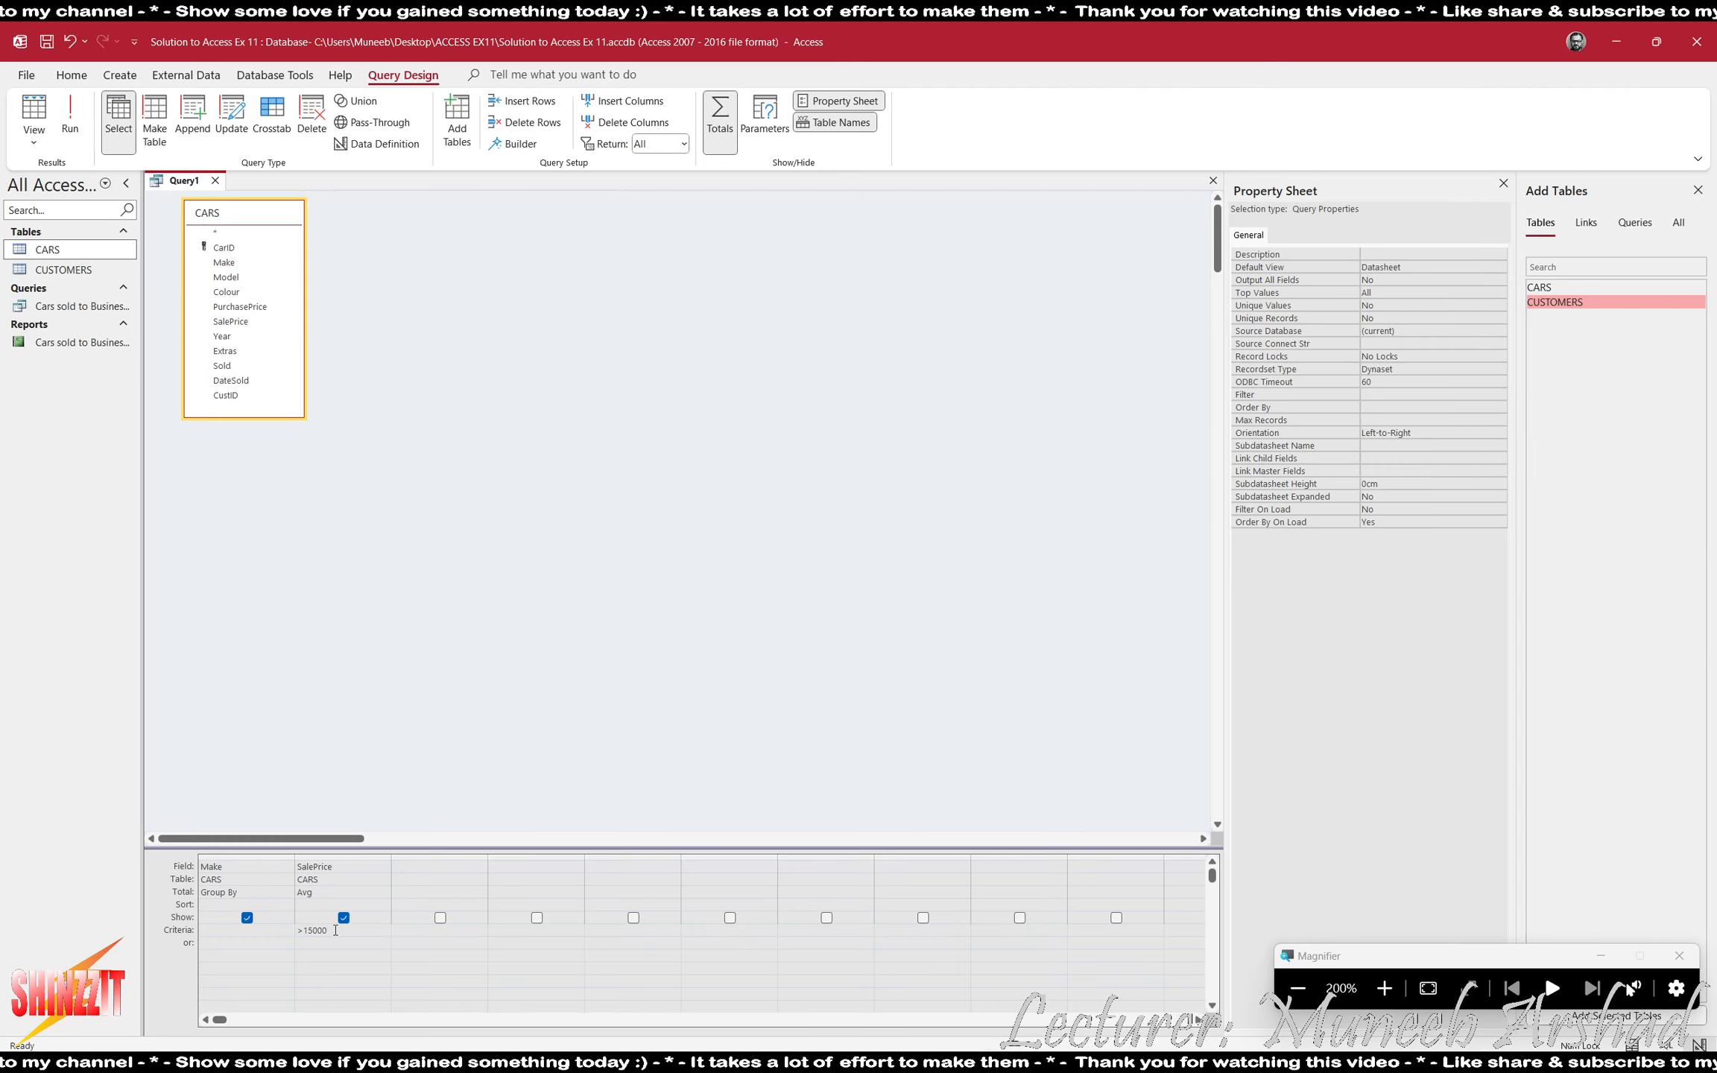
left_click(69, 112)
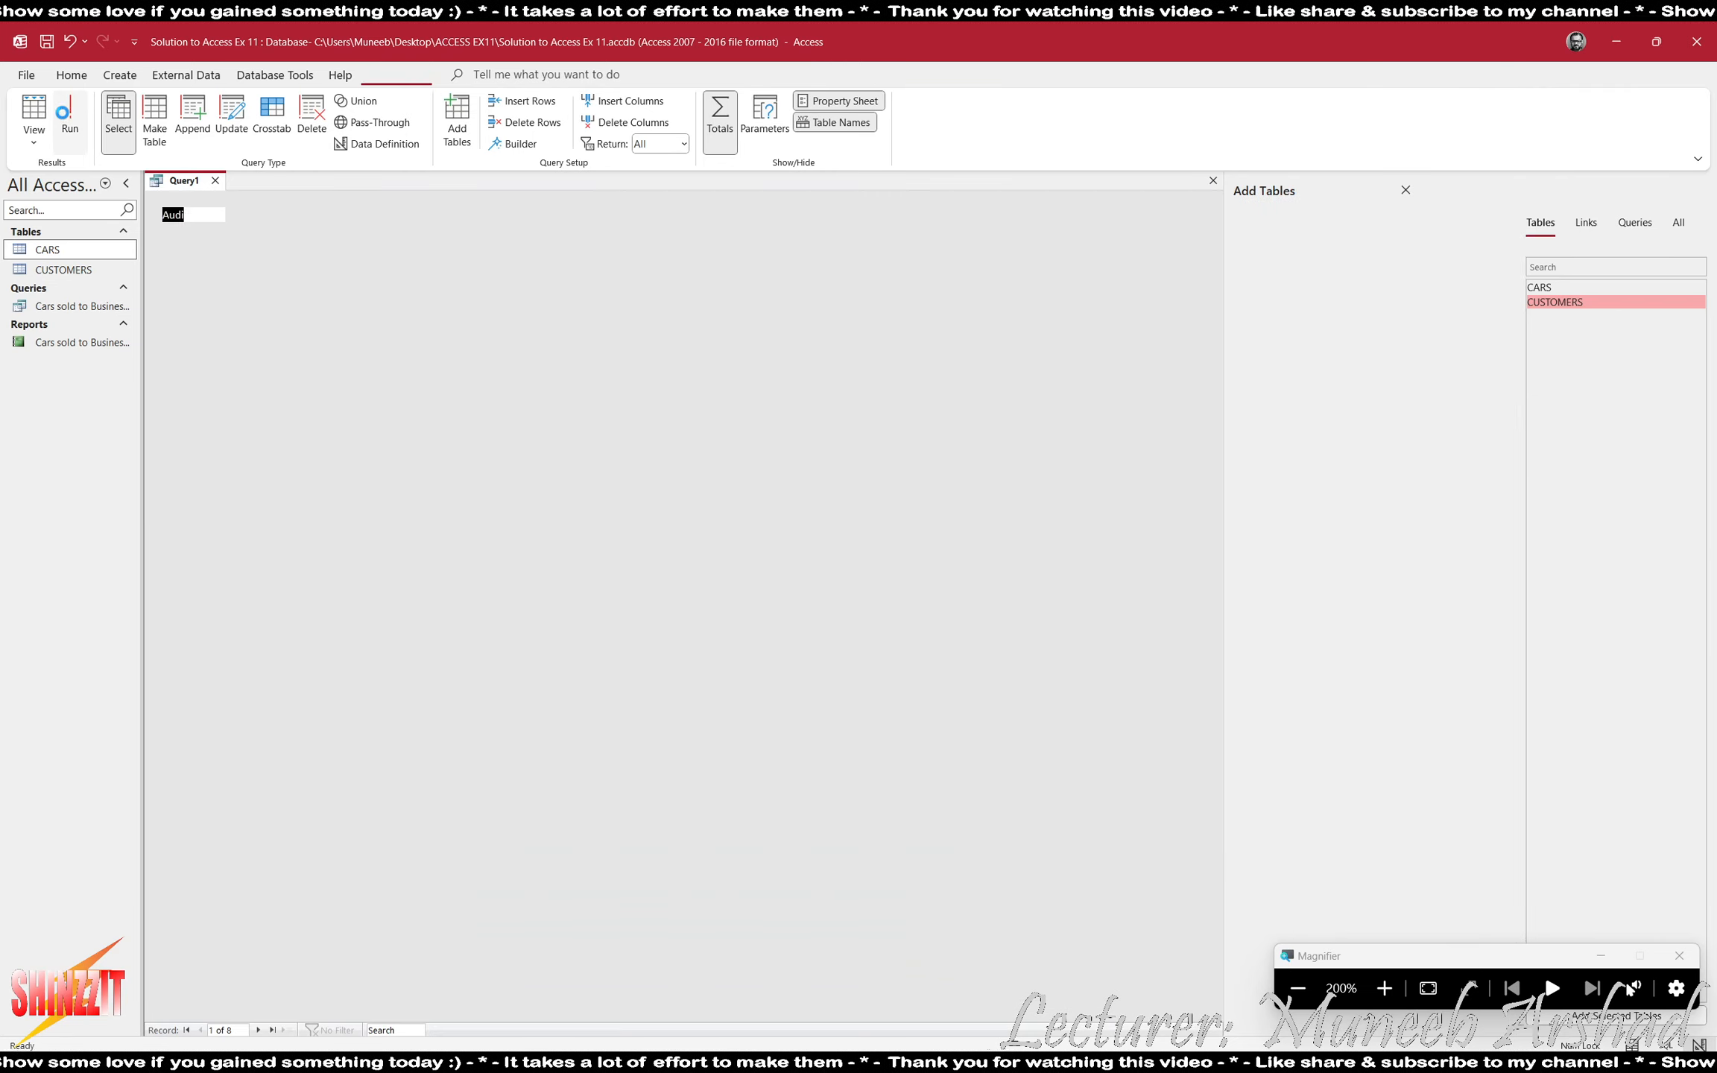
key("ctrl+a")
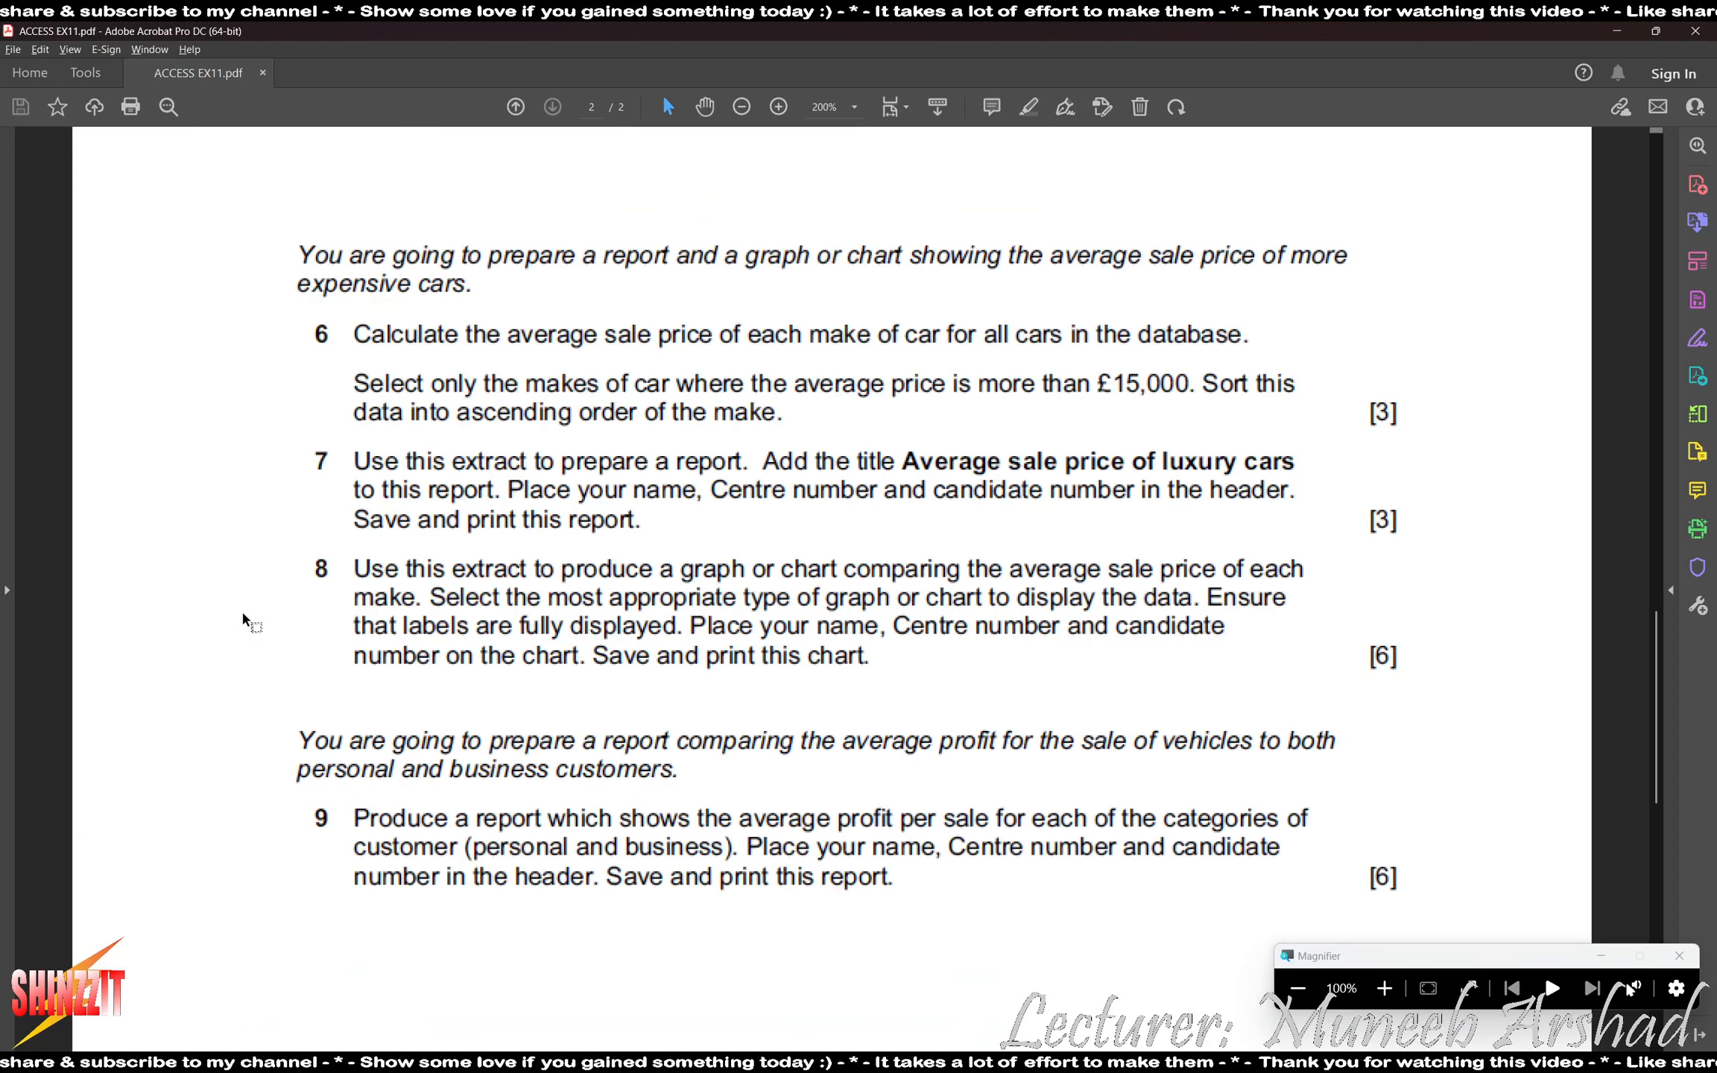
- Sort the query by Make in ascending order, and run it to review all the resulting records
key("alt+Tab")
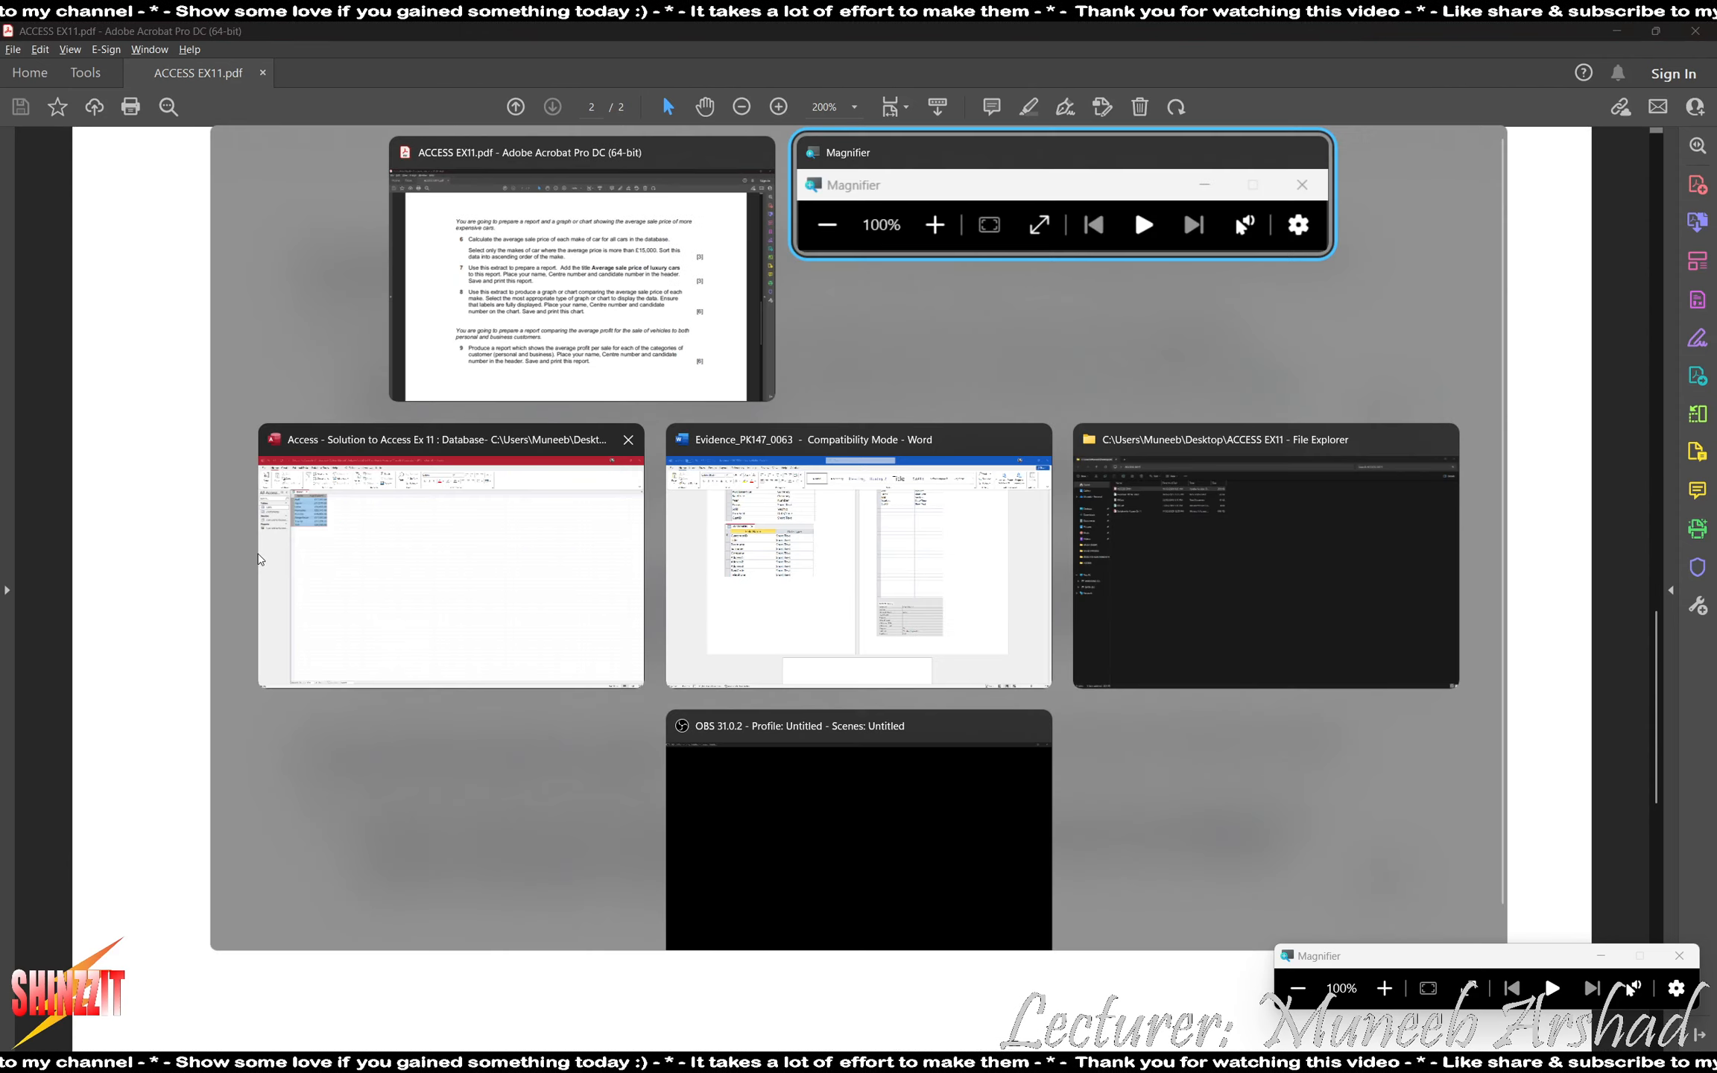
key("alt+Tab")
left_click(34, 110)
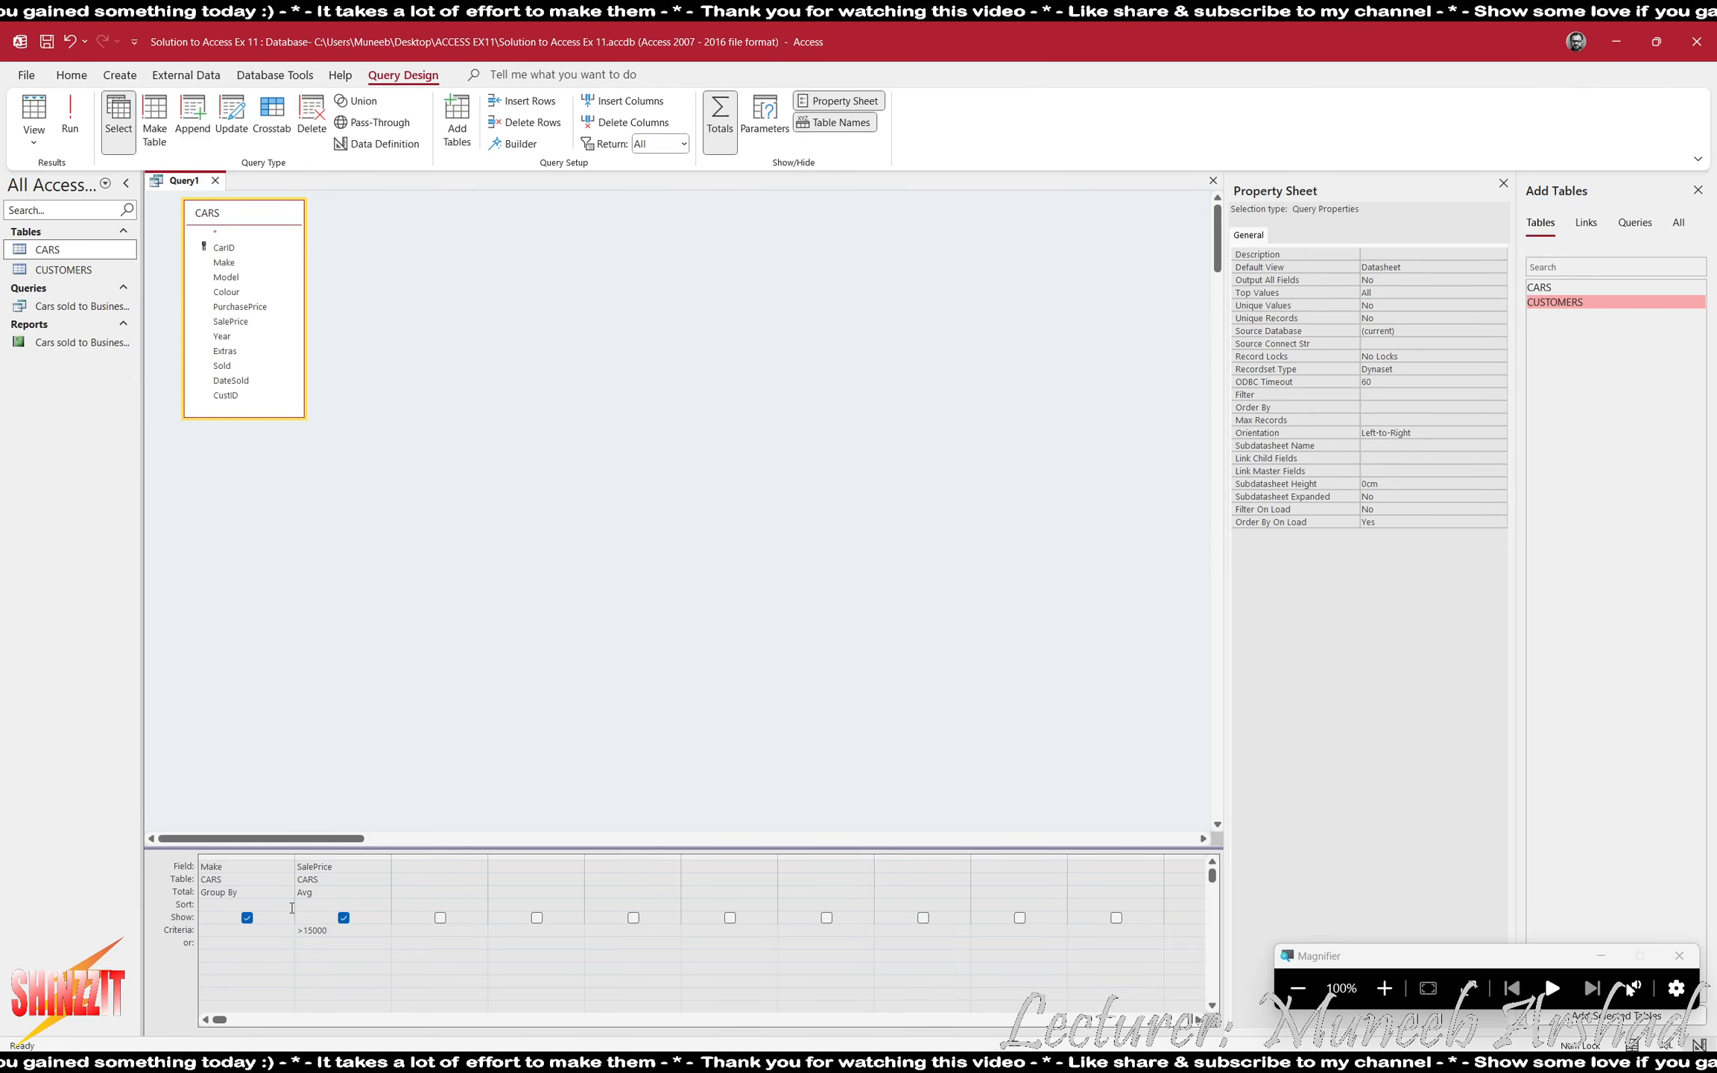
left_click(289, 903)
left_click(224, 917)
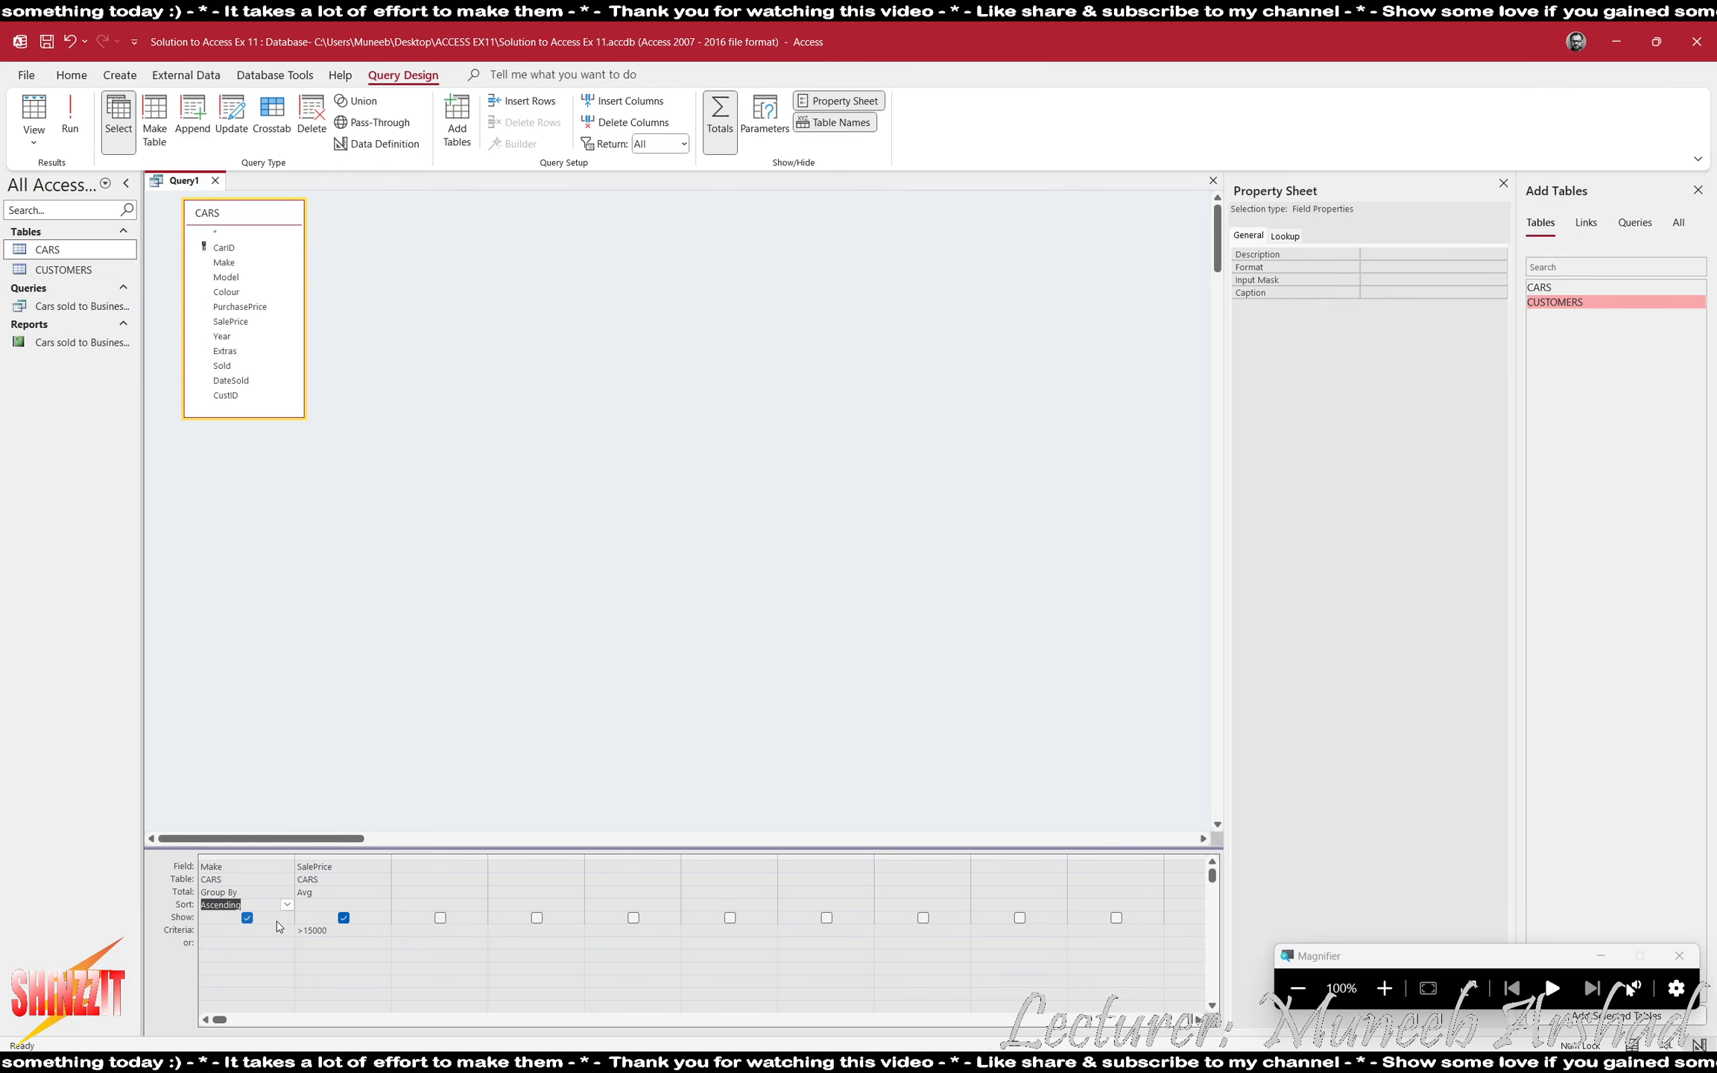
left_click(70, 115)
left_click(155, 216)
key("ctrl+a")
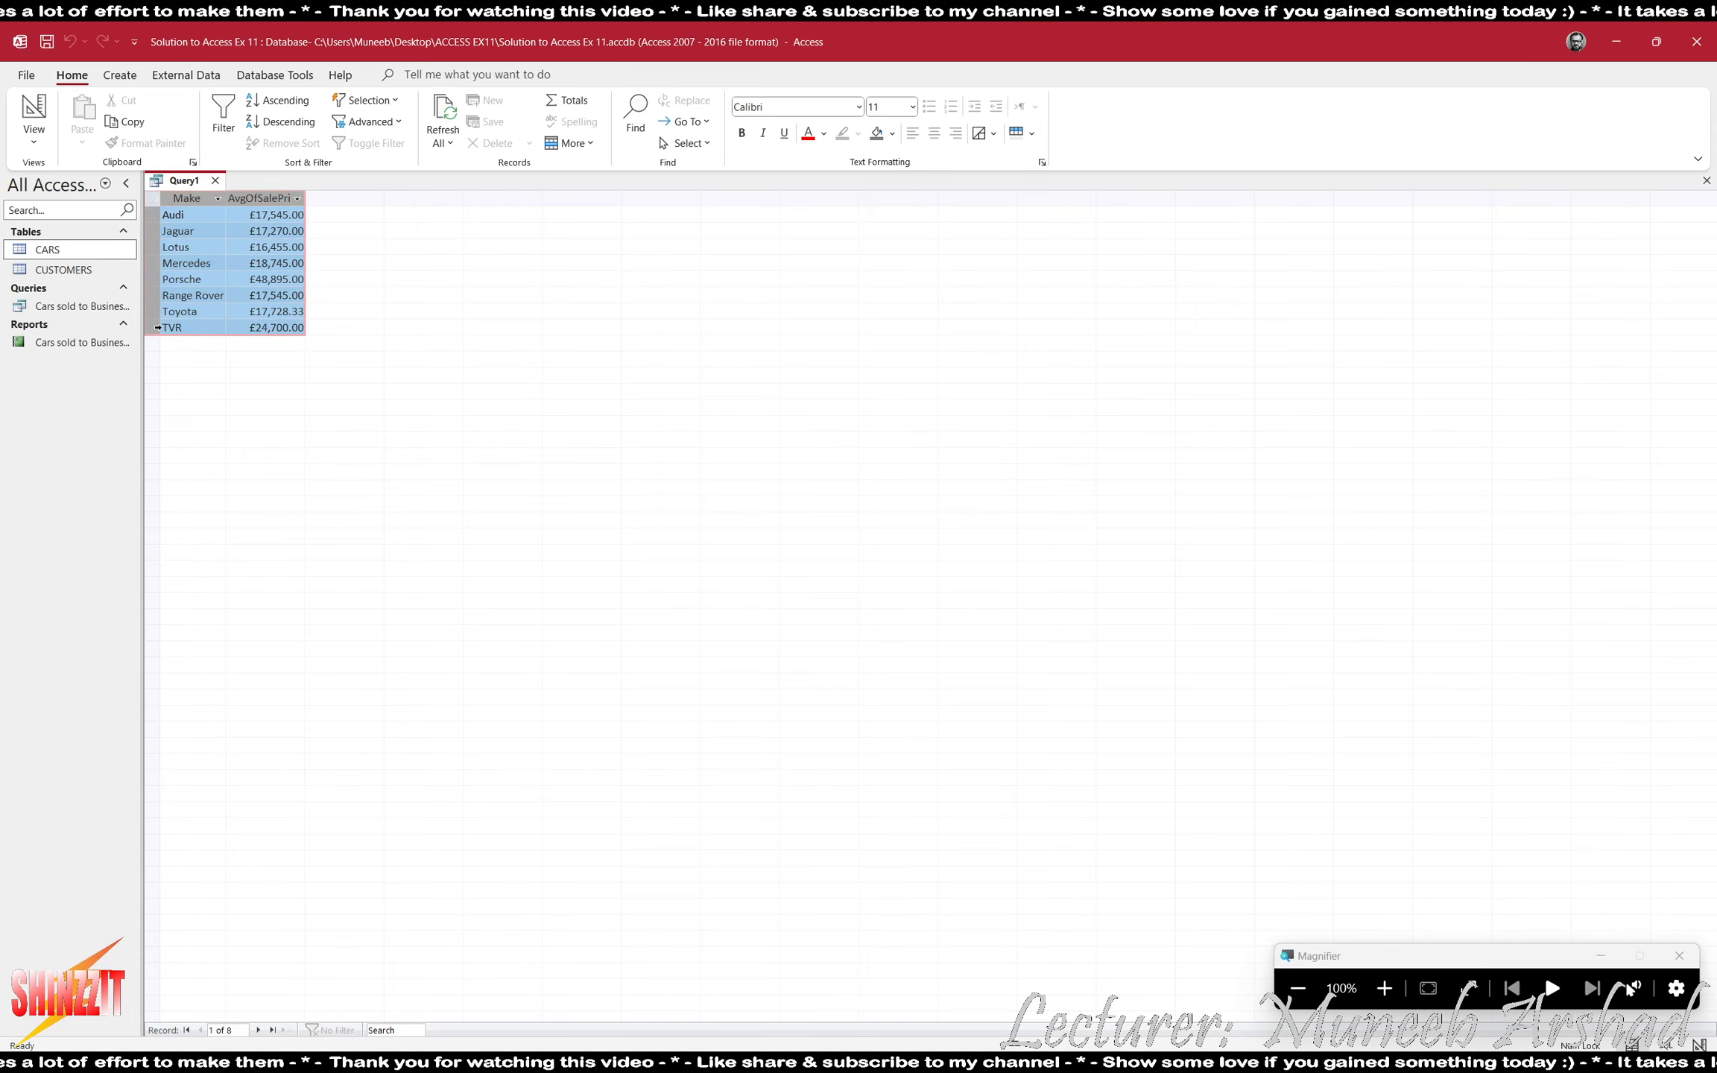
- Check task 7's title in ACCESS EX11.pdf, and save and close the query as "Average sale price of luxury cars"
key("alt+Tab")
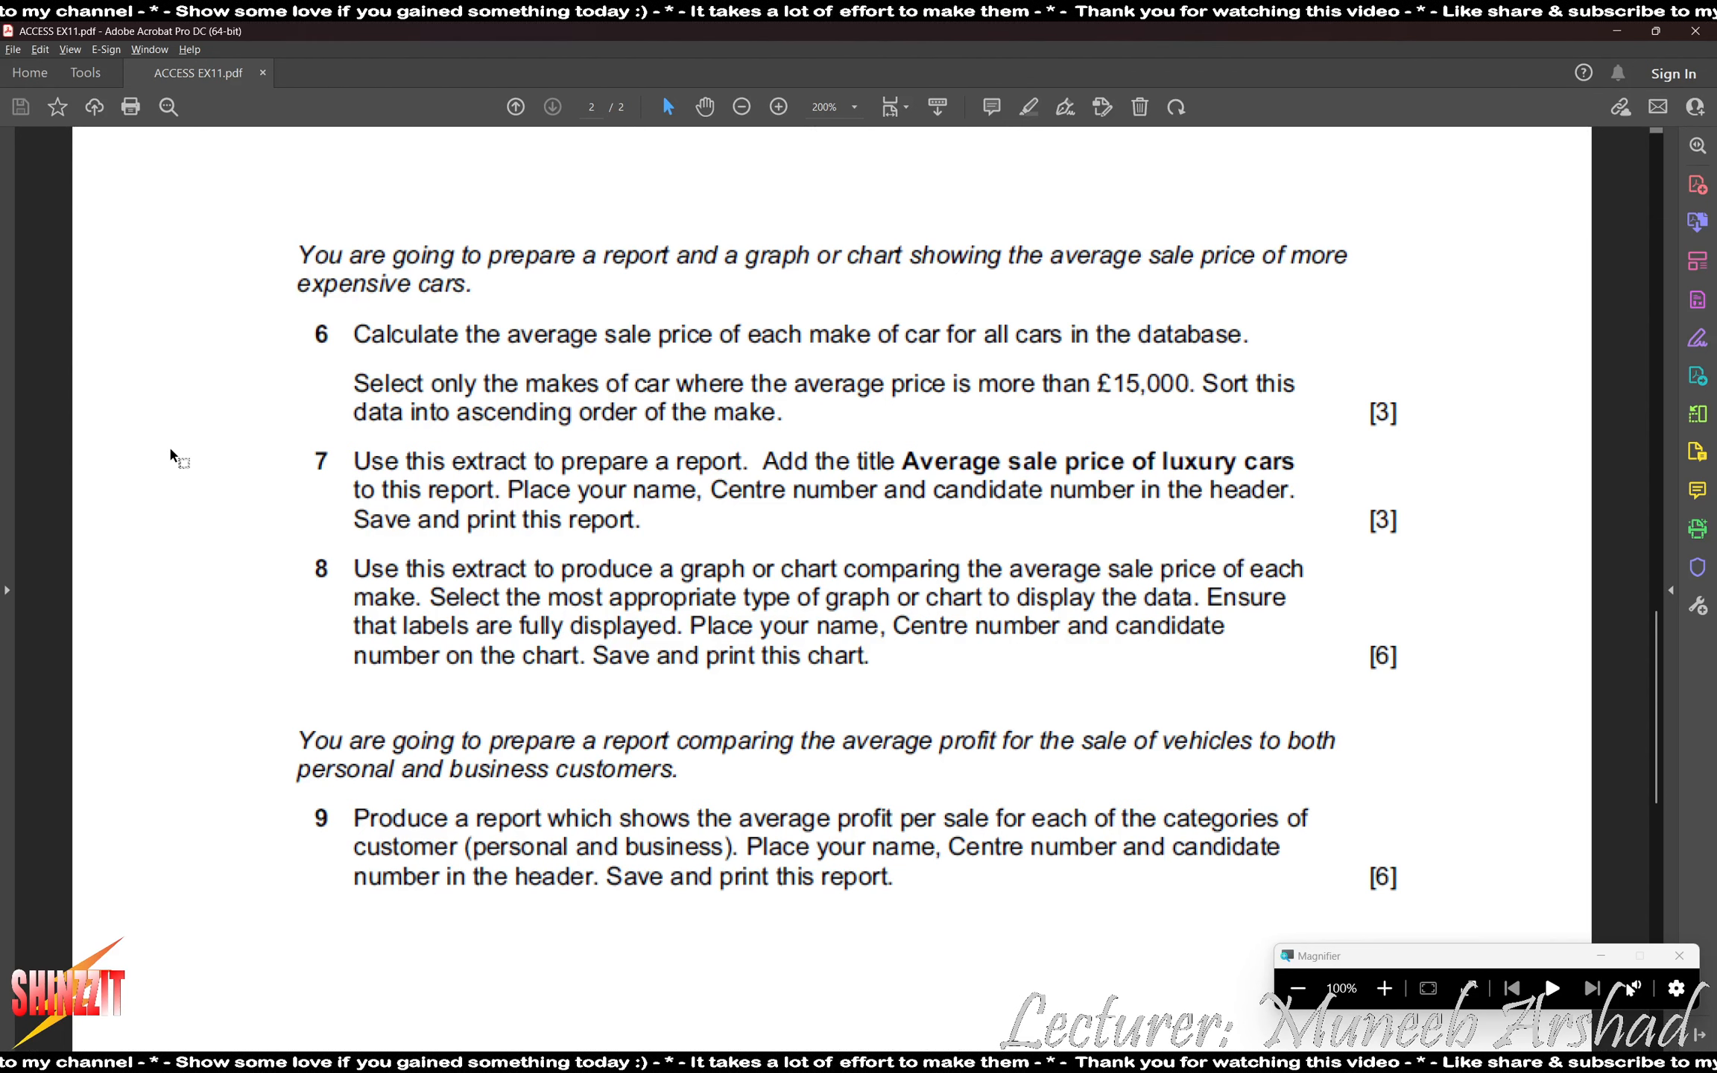
key("alt+Tab")
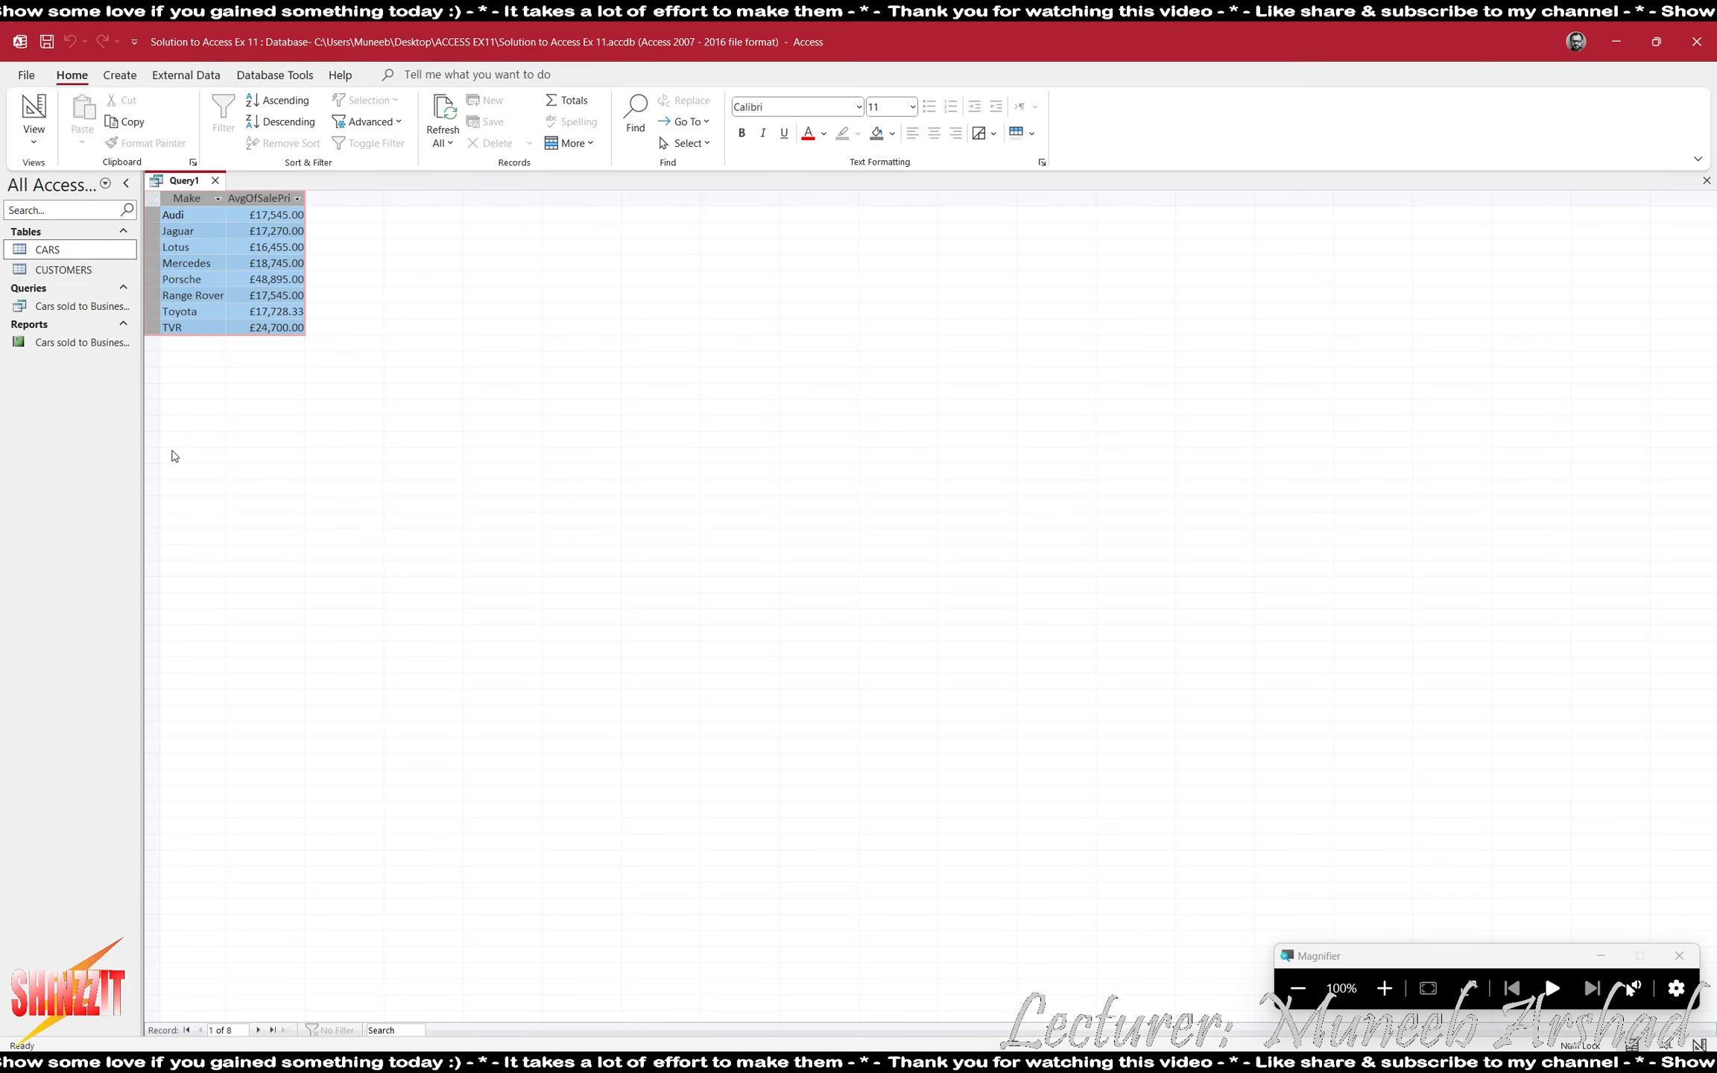
left_click(215, 181)
left_click(803, 589)
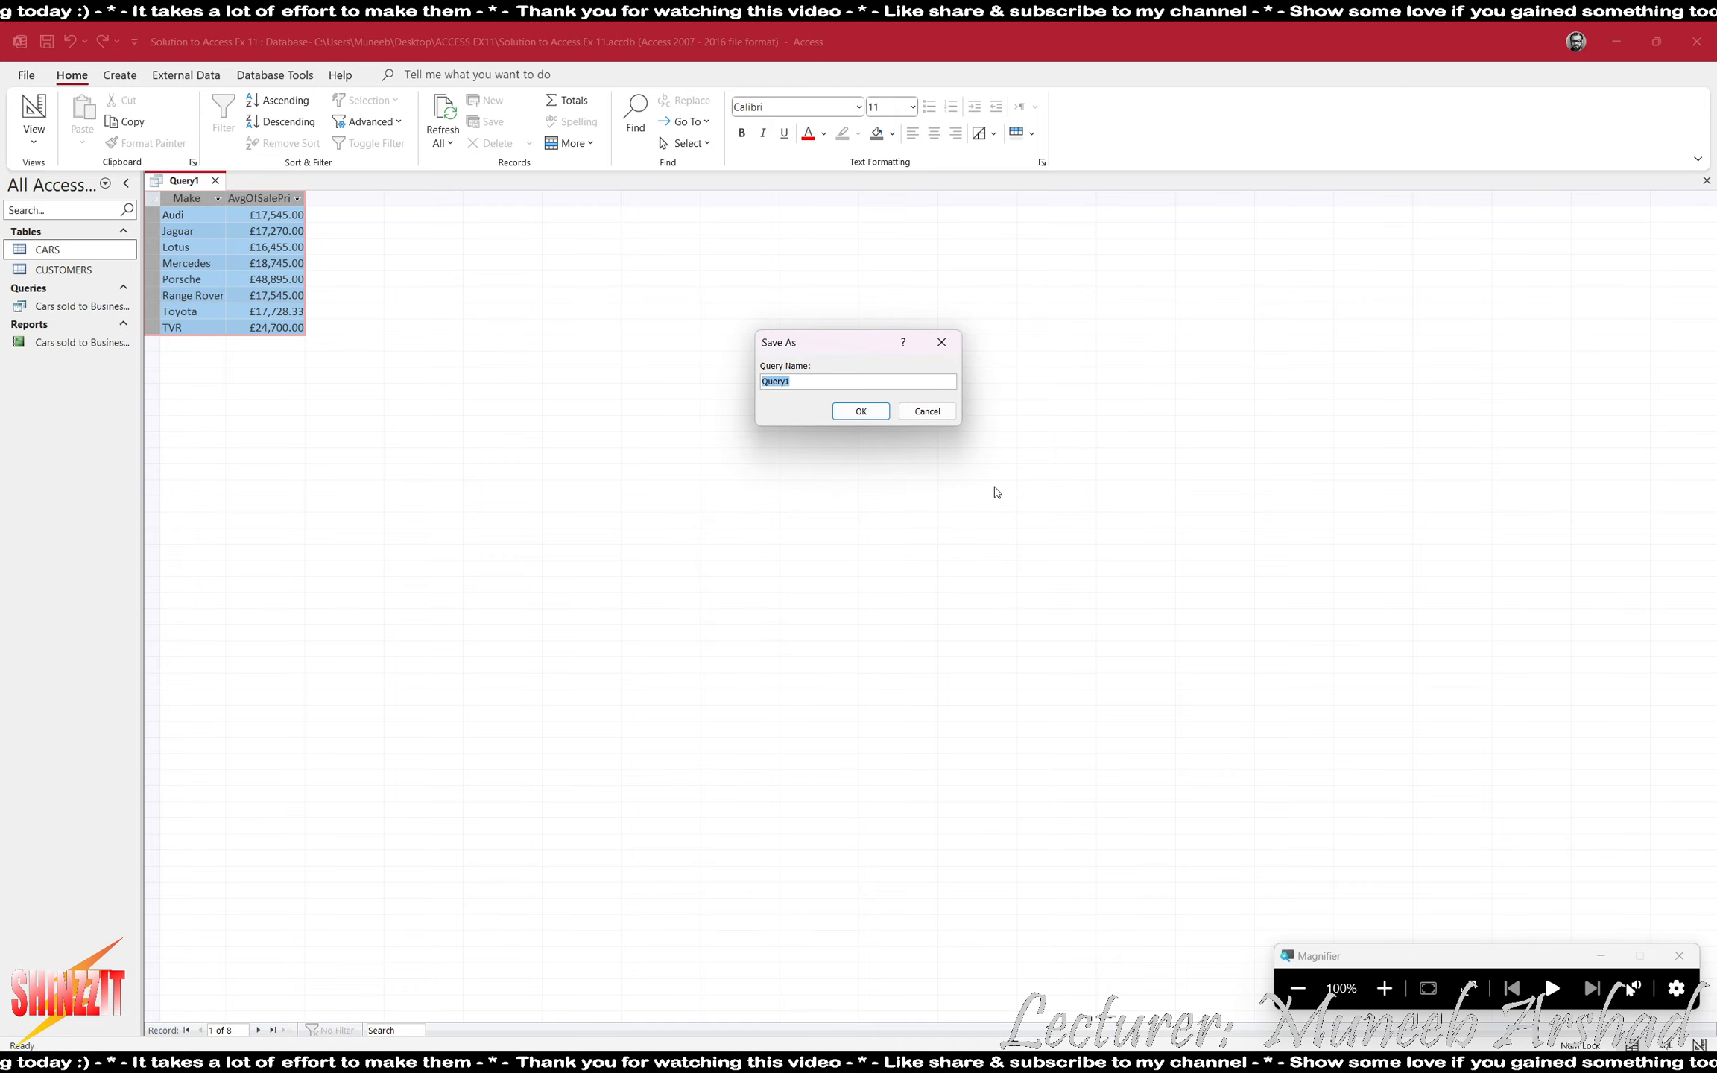
key("Return")
key("alt+Tab")
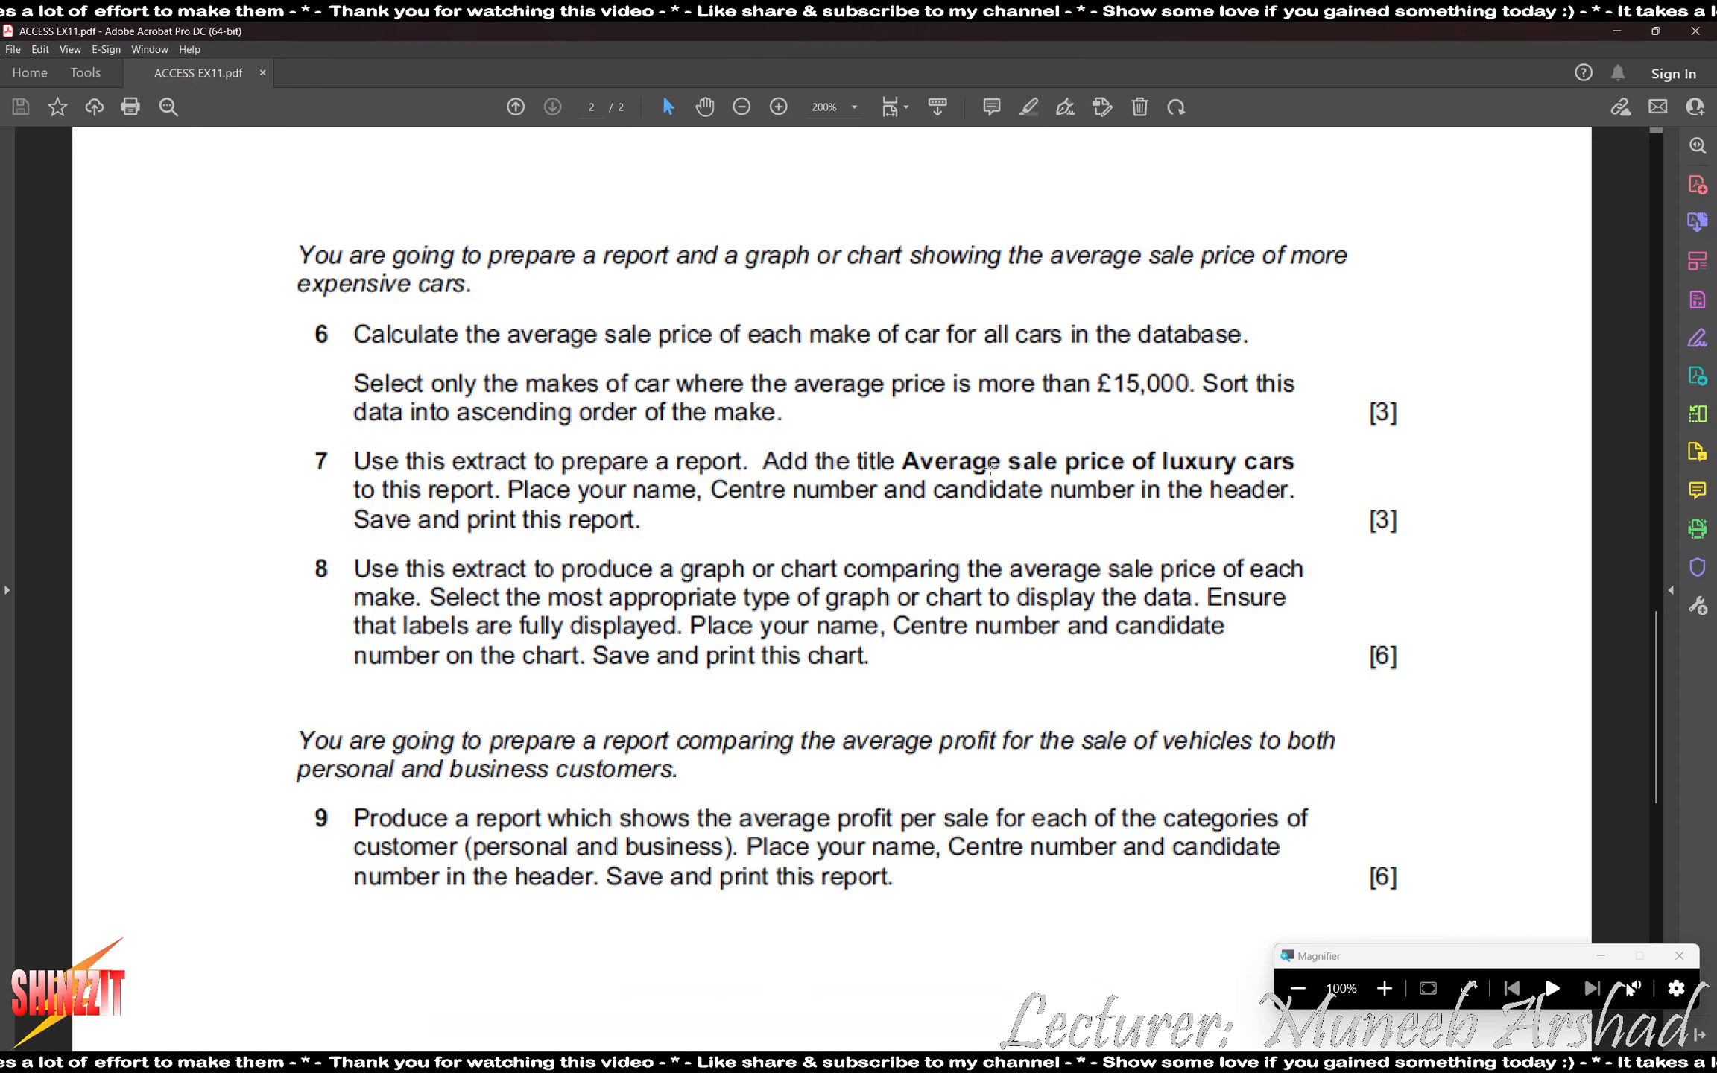
key("alt+Tab")
type("Averag")
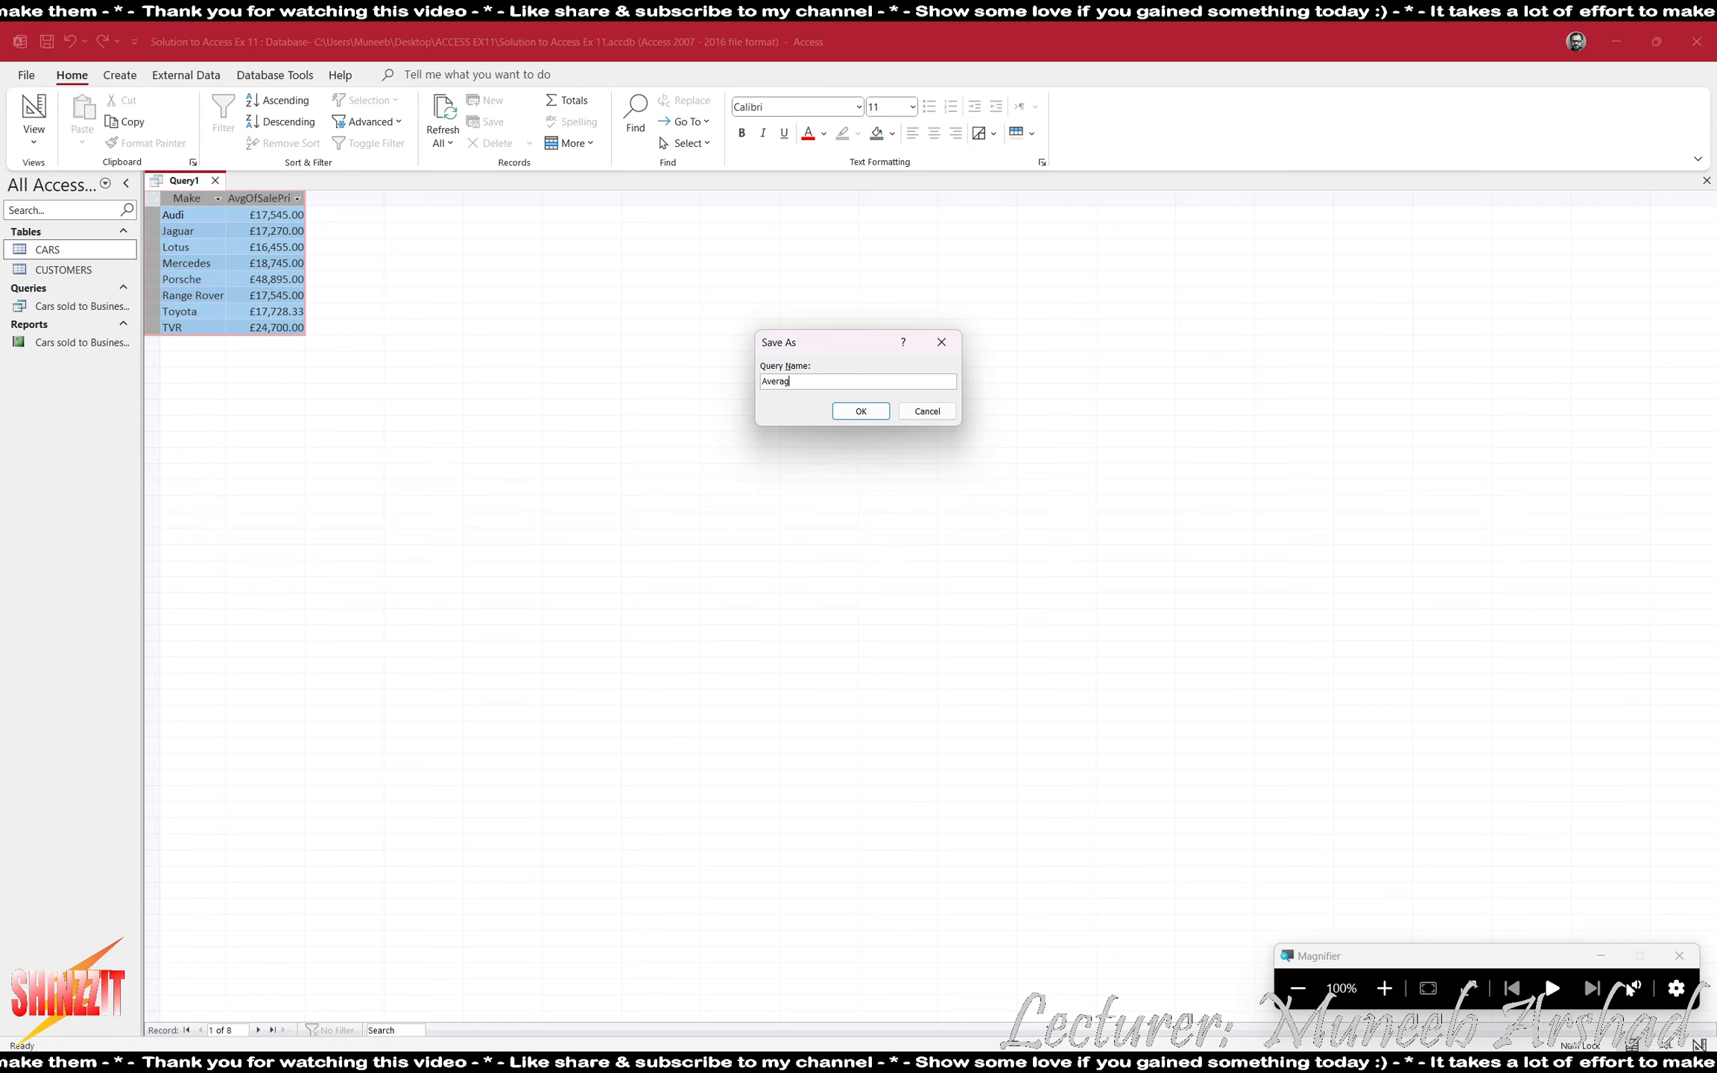
type("e sale pri")
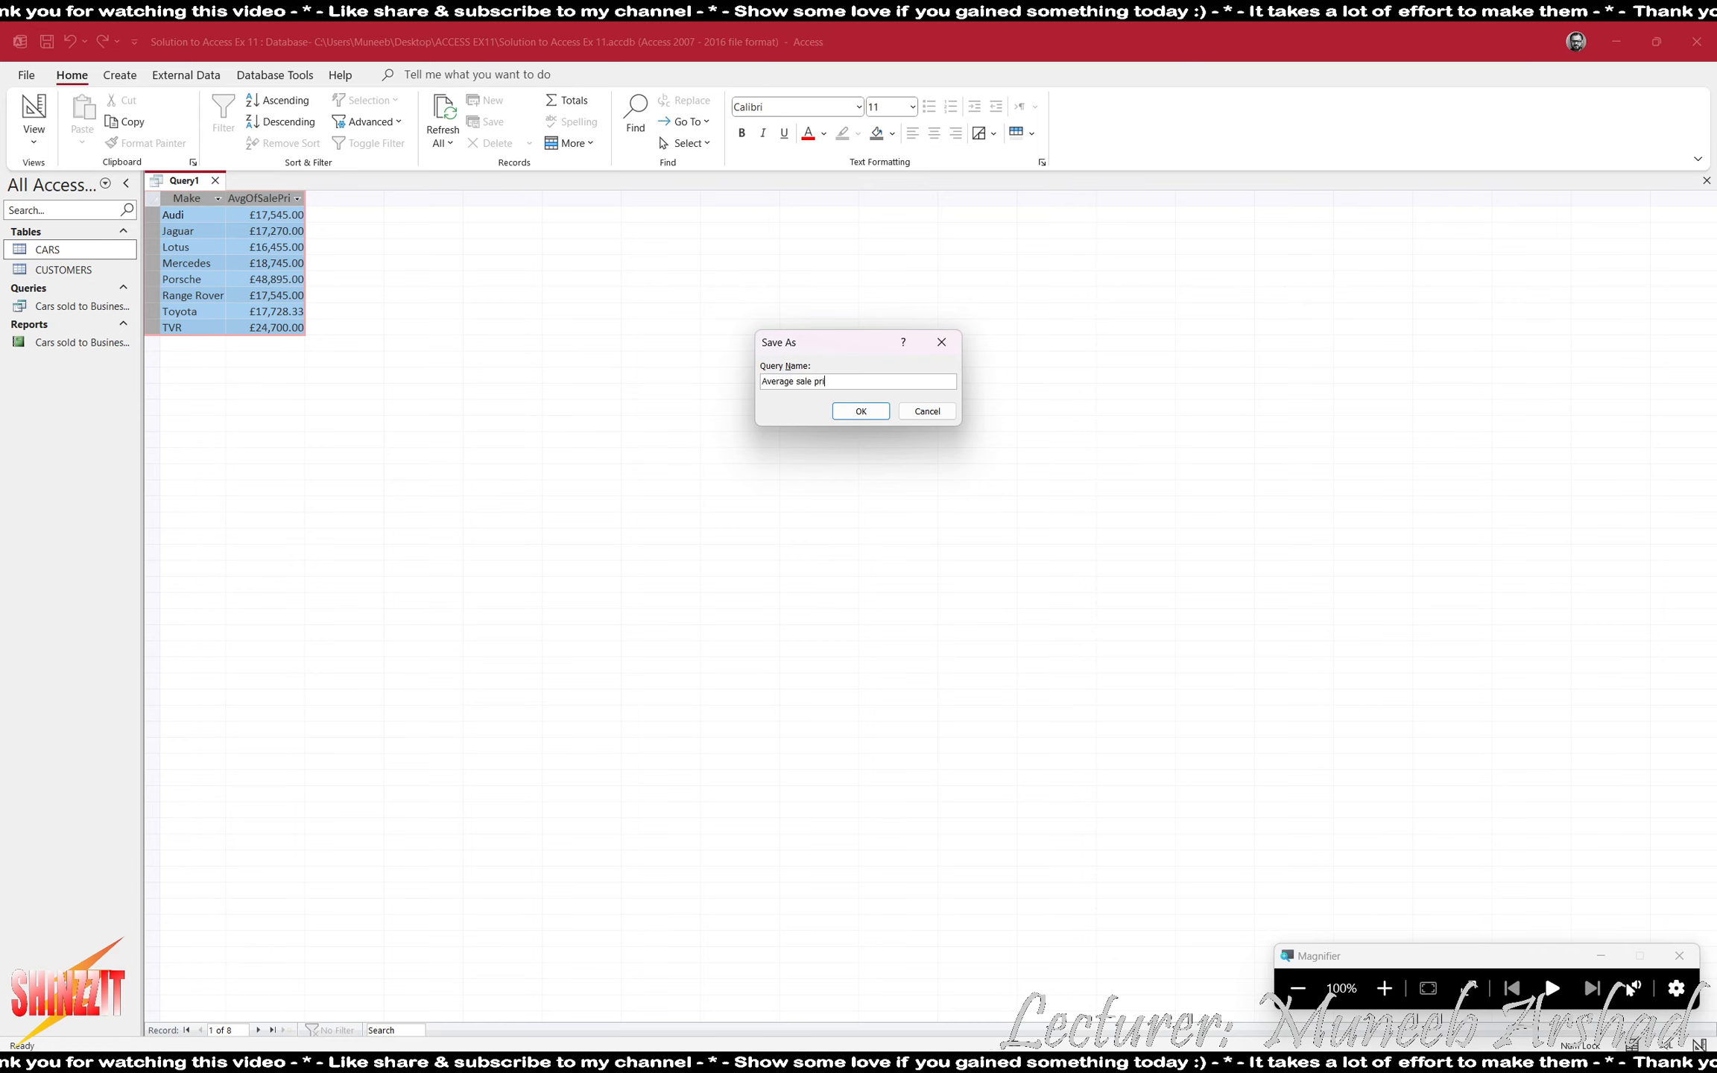
type("ce of luxury cars")
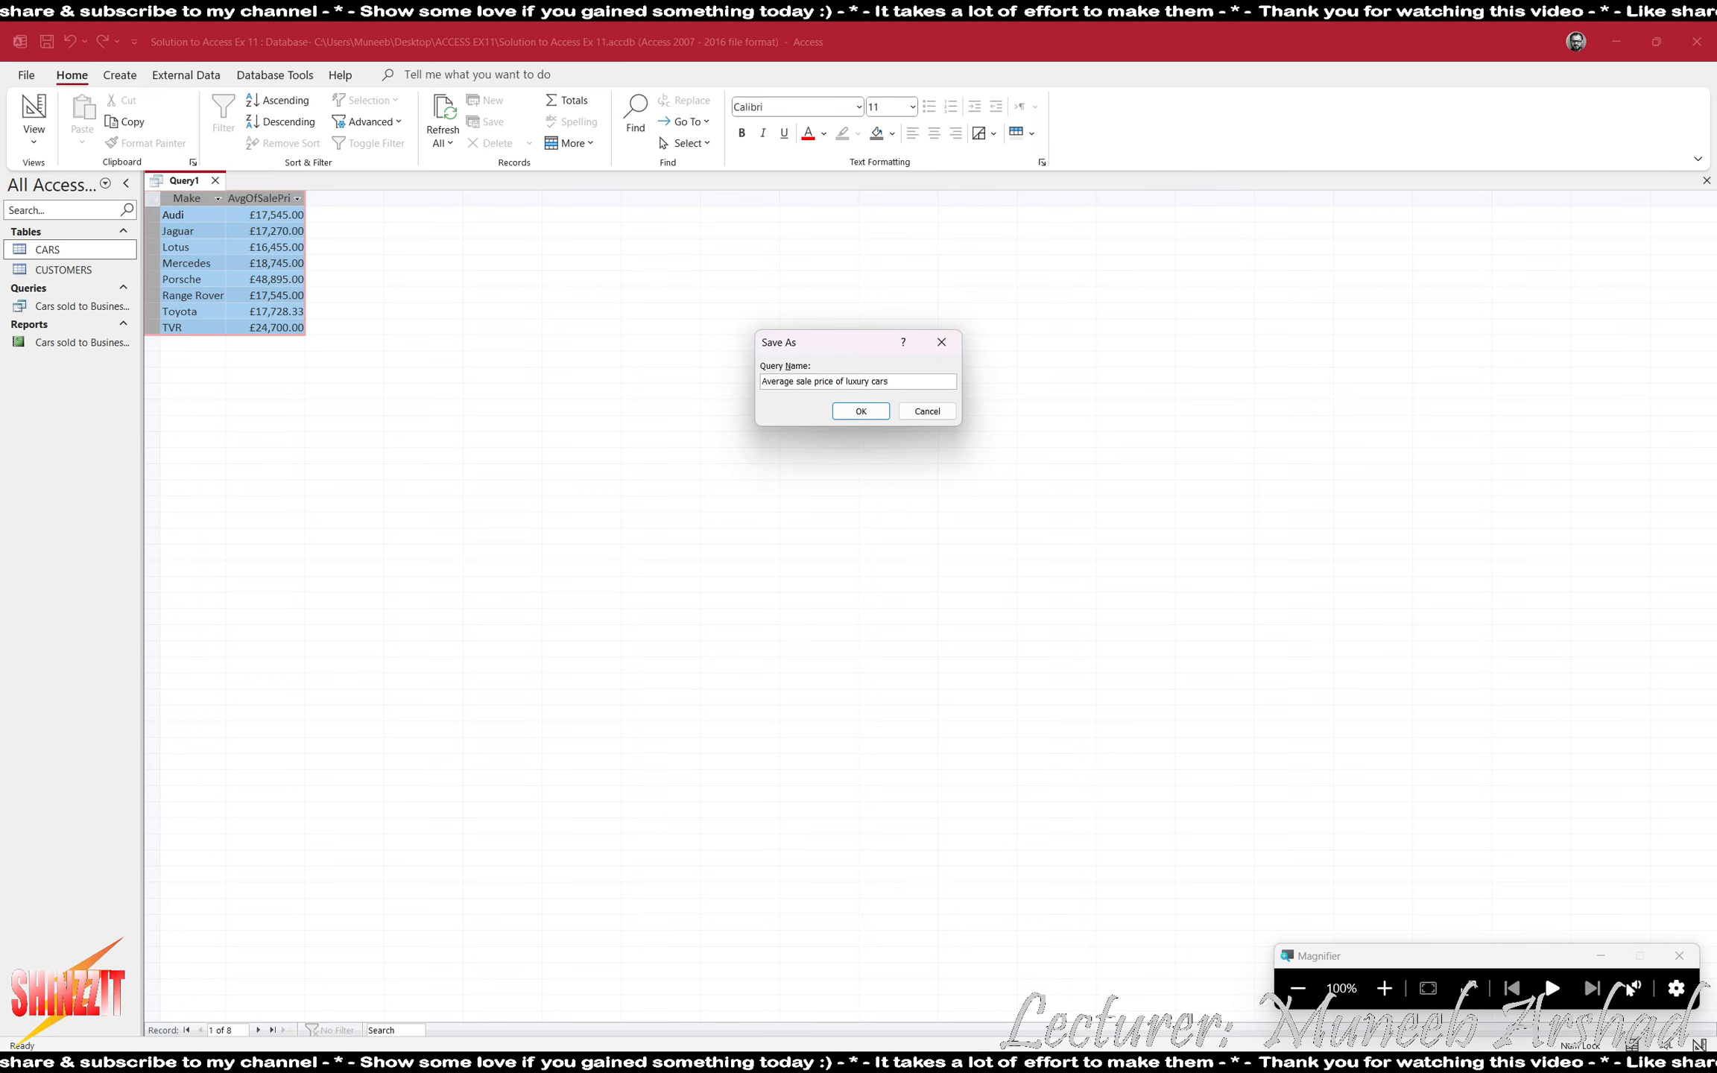
key("Return")
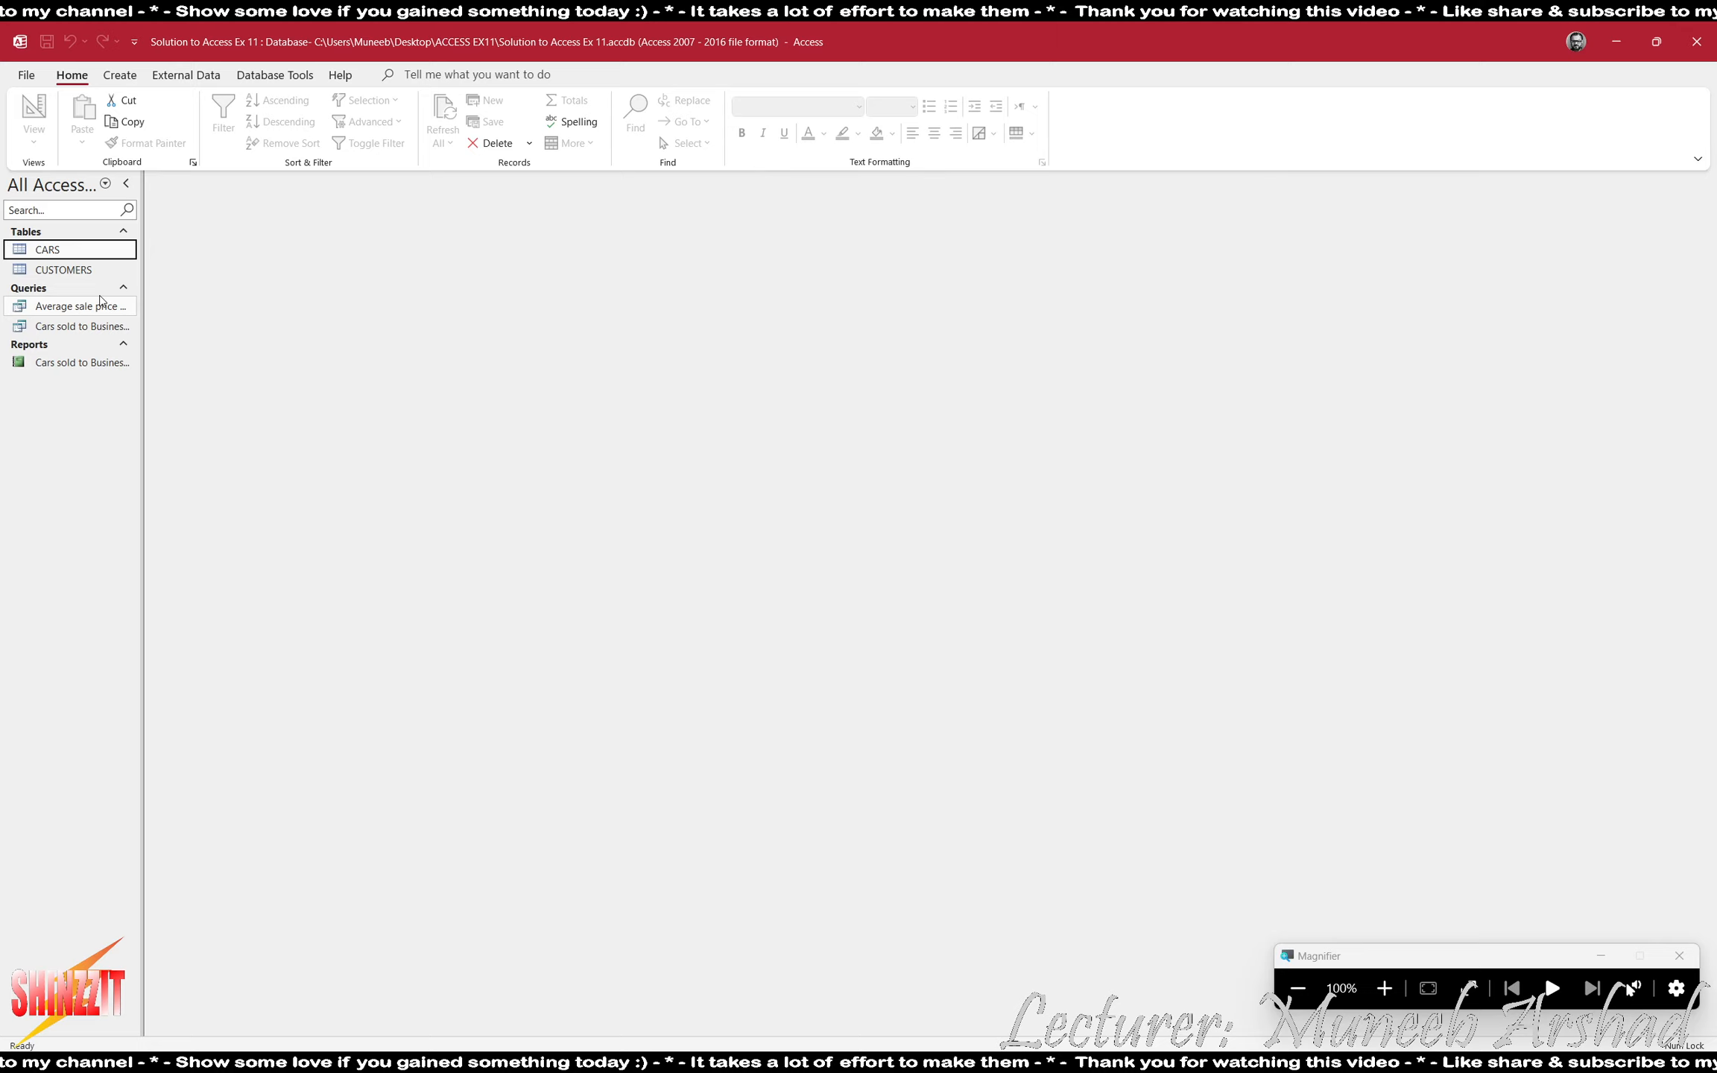
- Create a tabular, portrait report with the Report Wizard using all fields of the "Average sale price of luxury cars" query, and close it
left_click(117, 76)
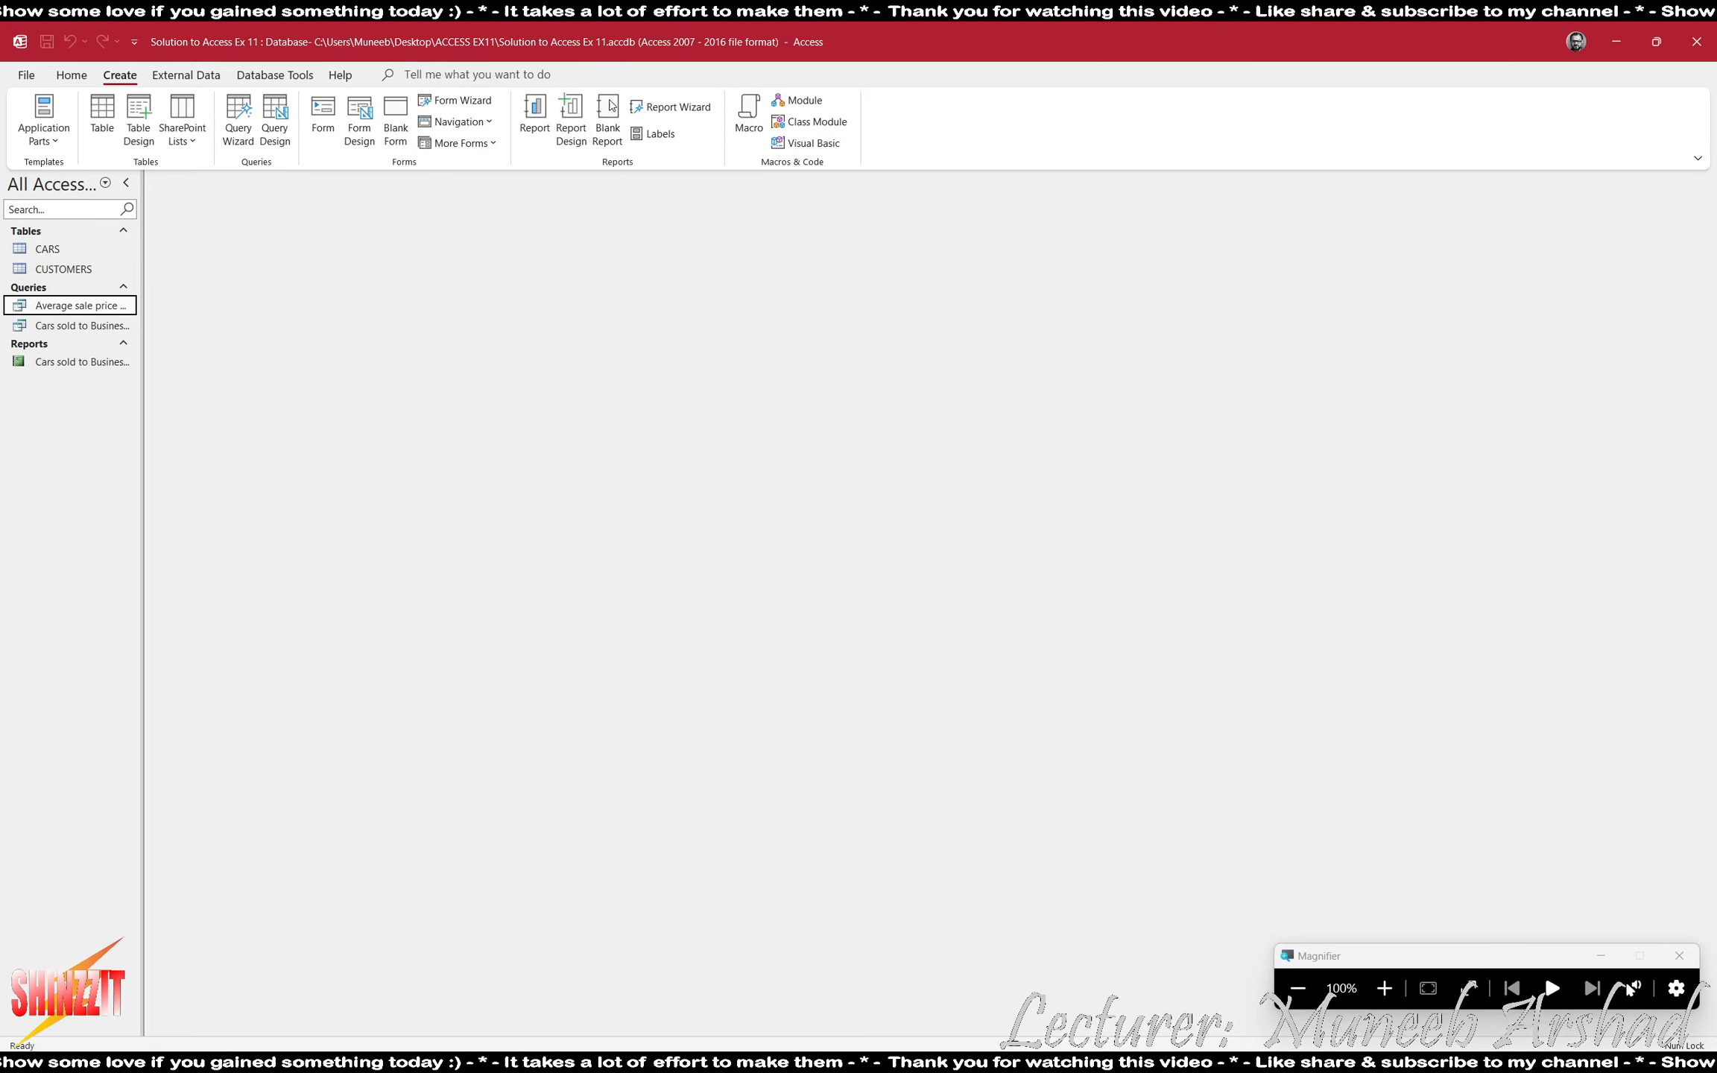
left_click(679, 109)
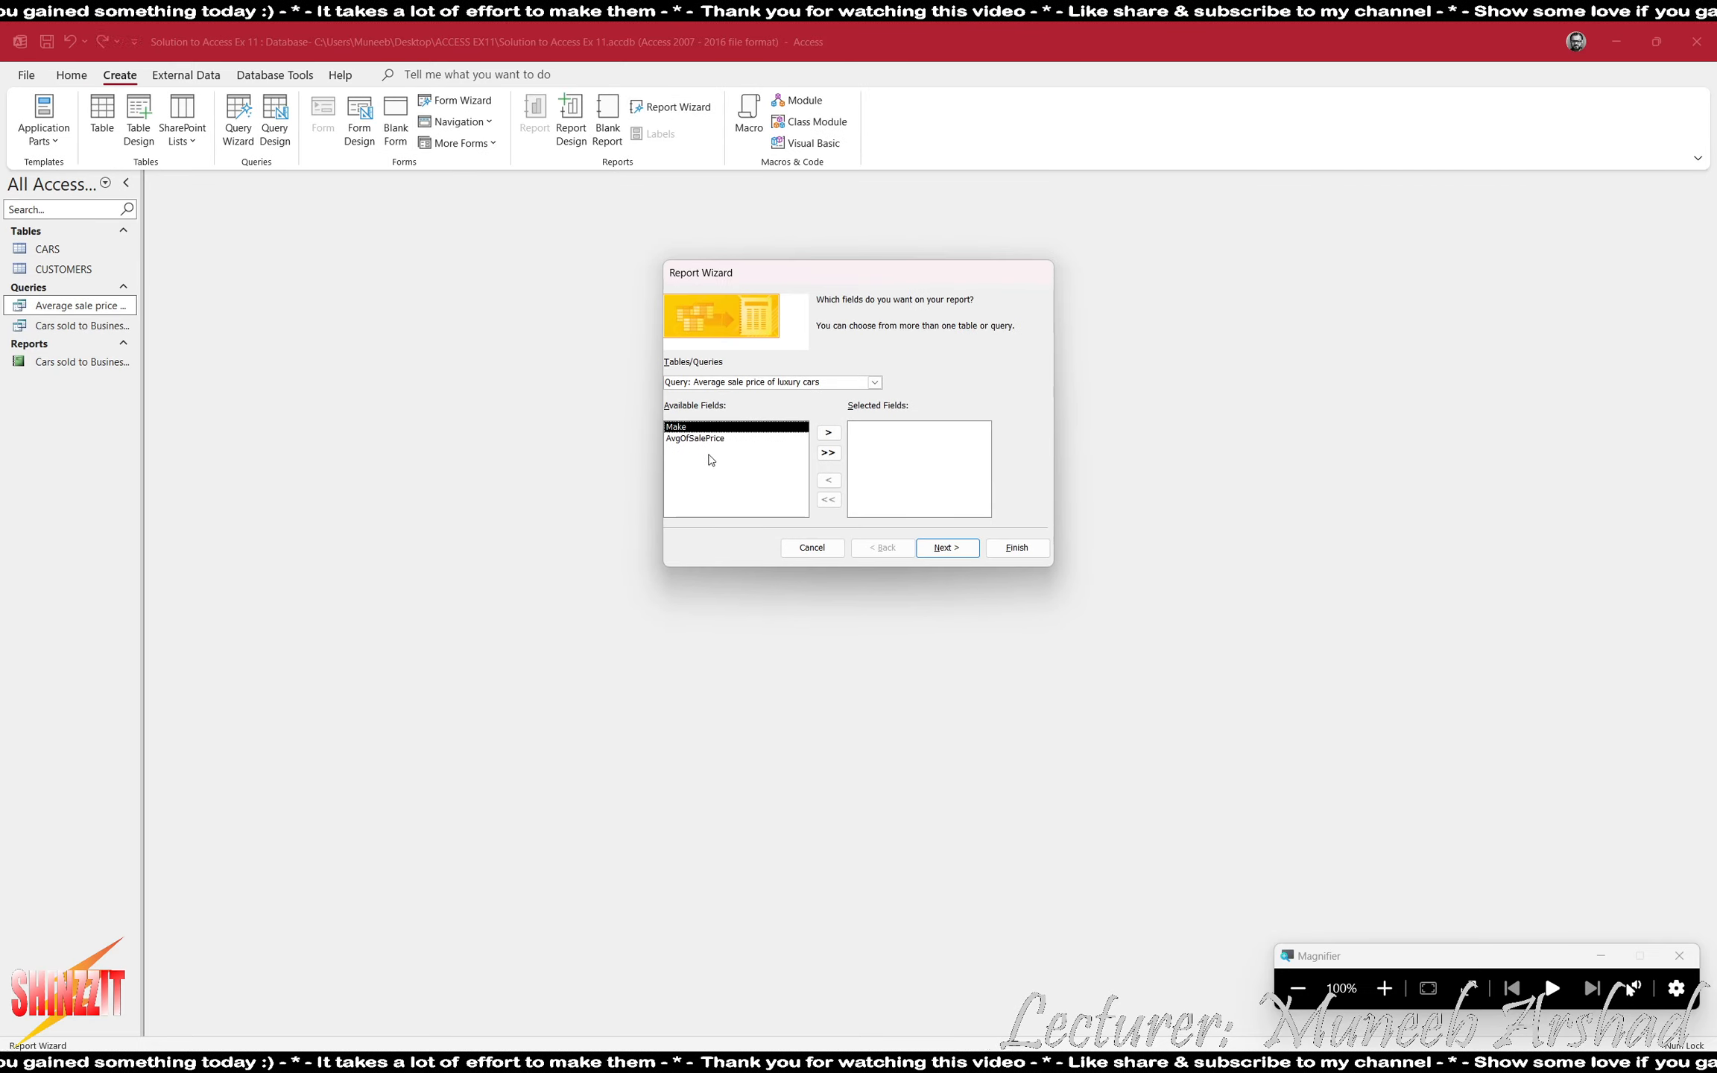
left_click(827, 452)
left_click(942, 549)
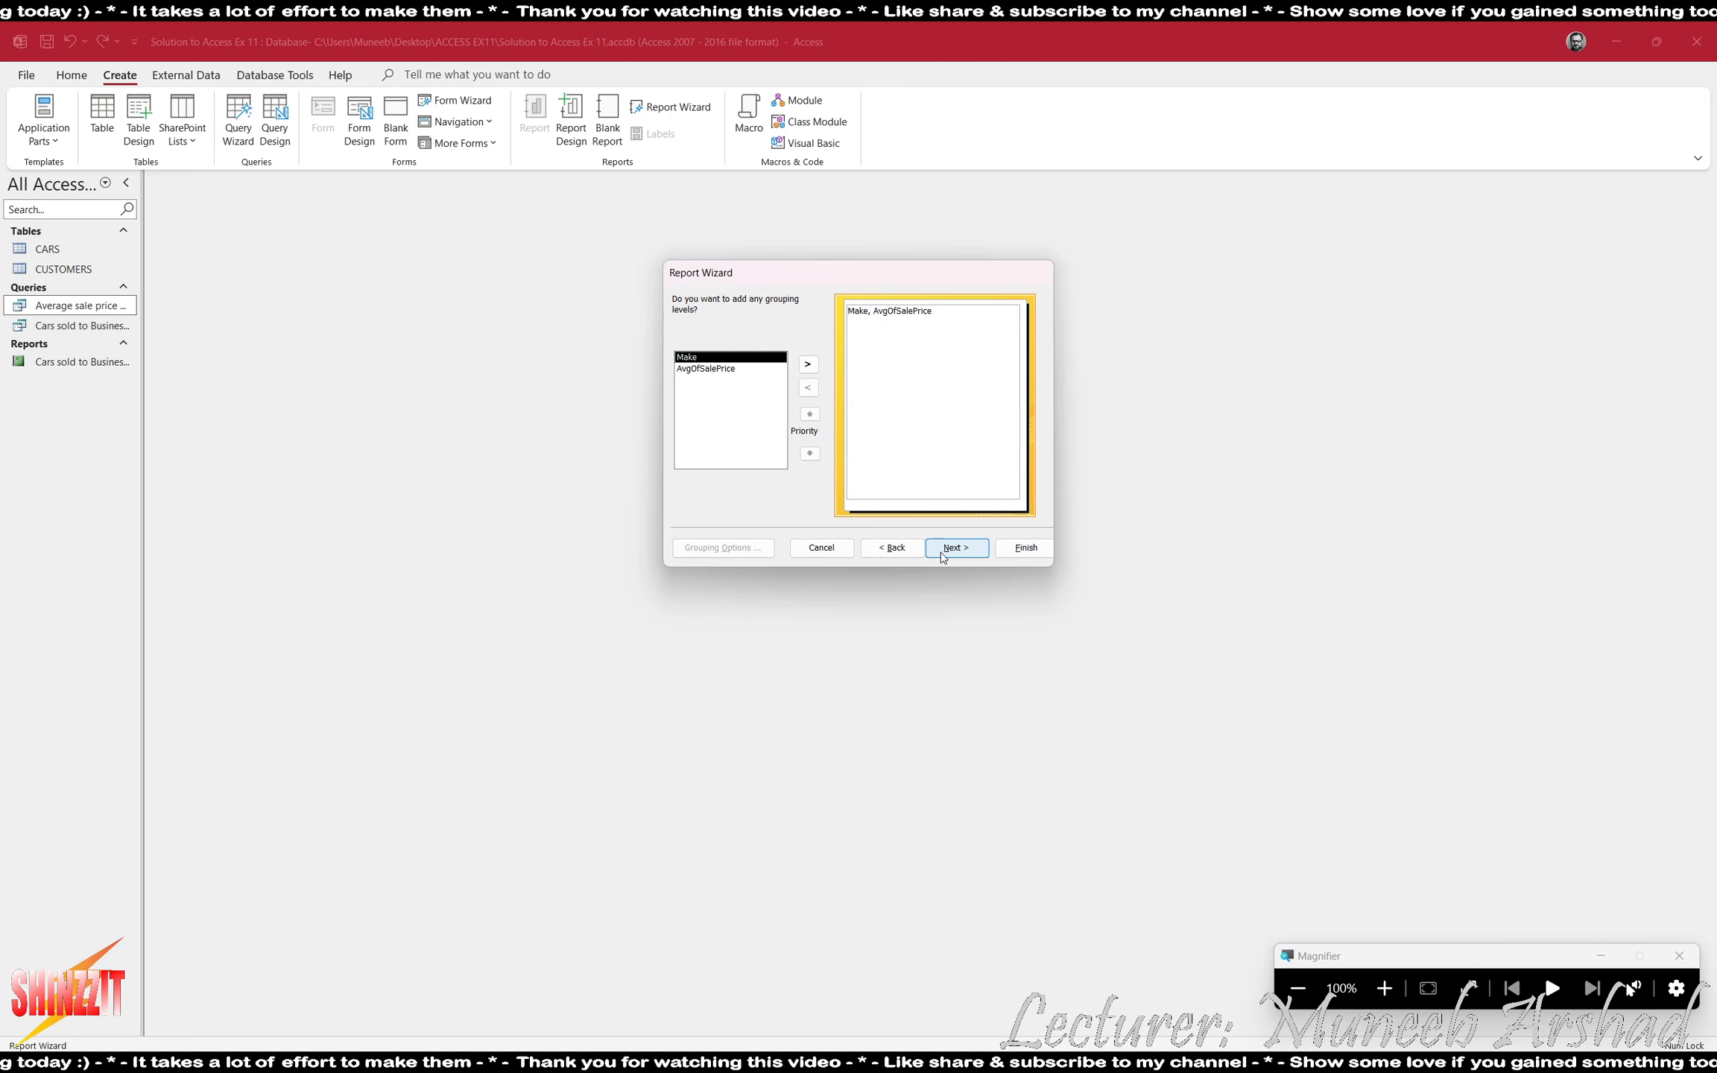
left_click(944, 549)
left_click(955, 550)
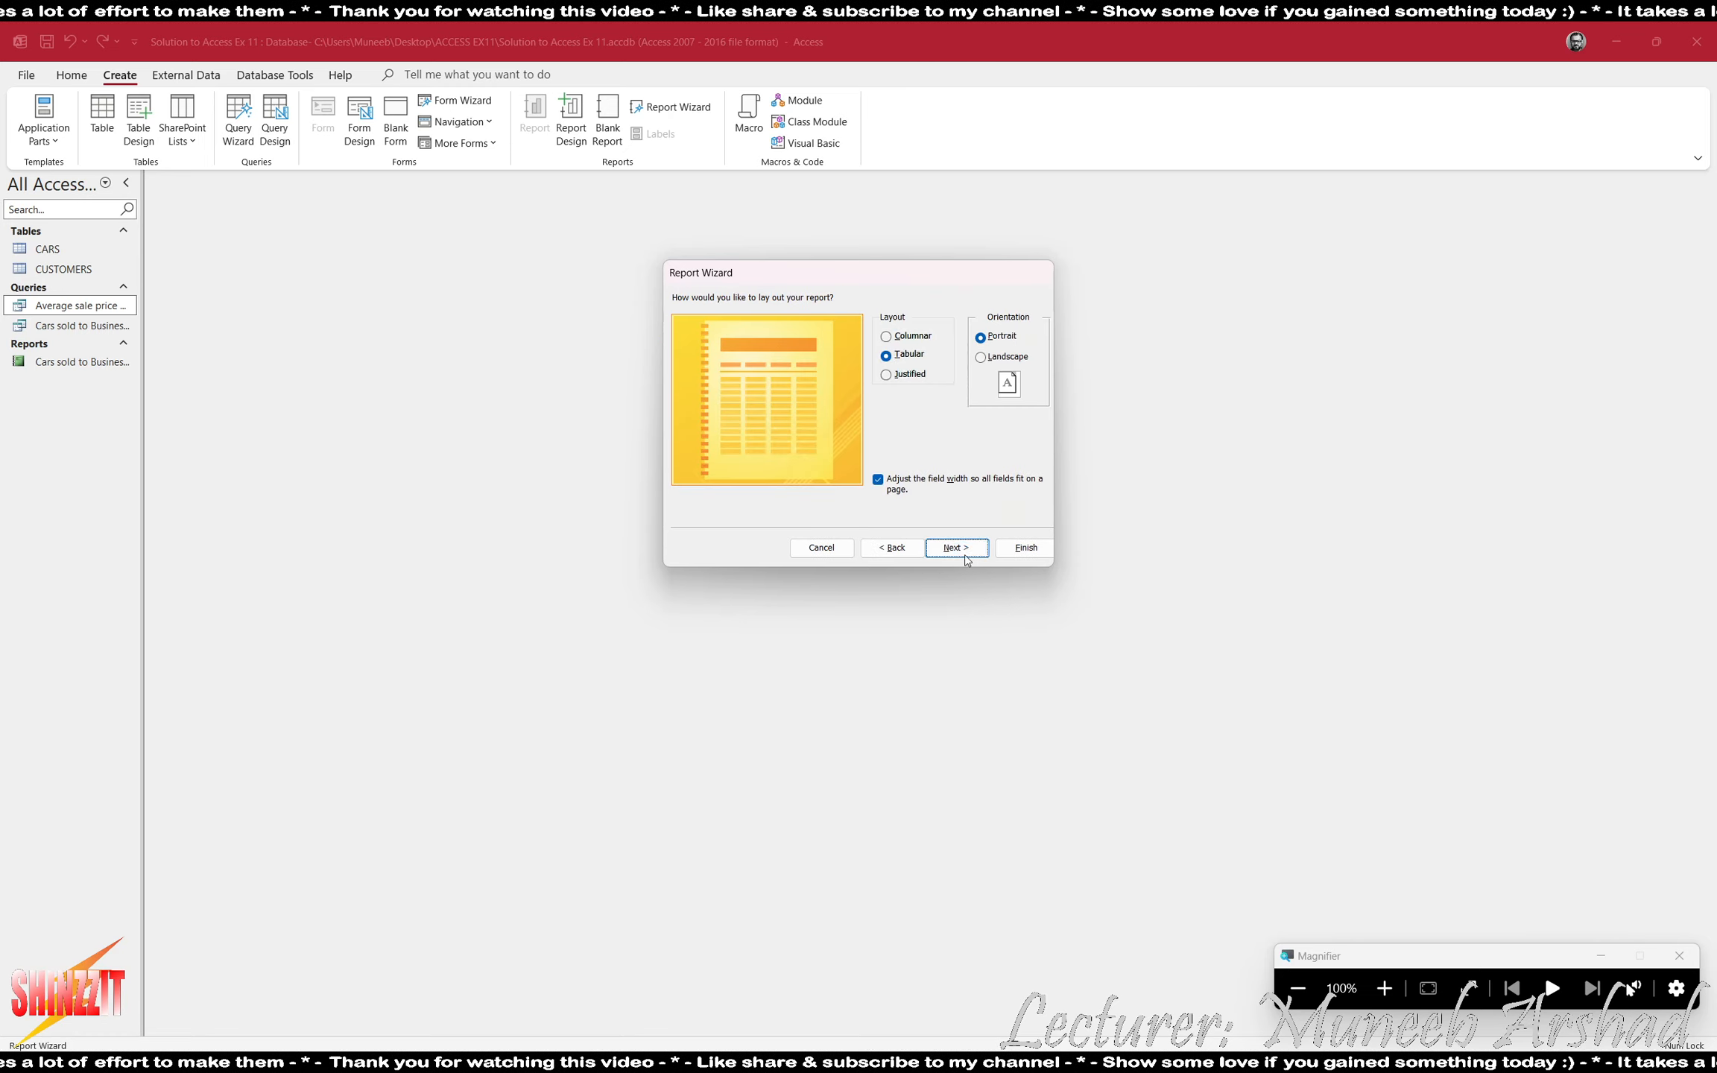
left_click(956, 548)
key("Return")
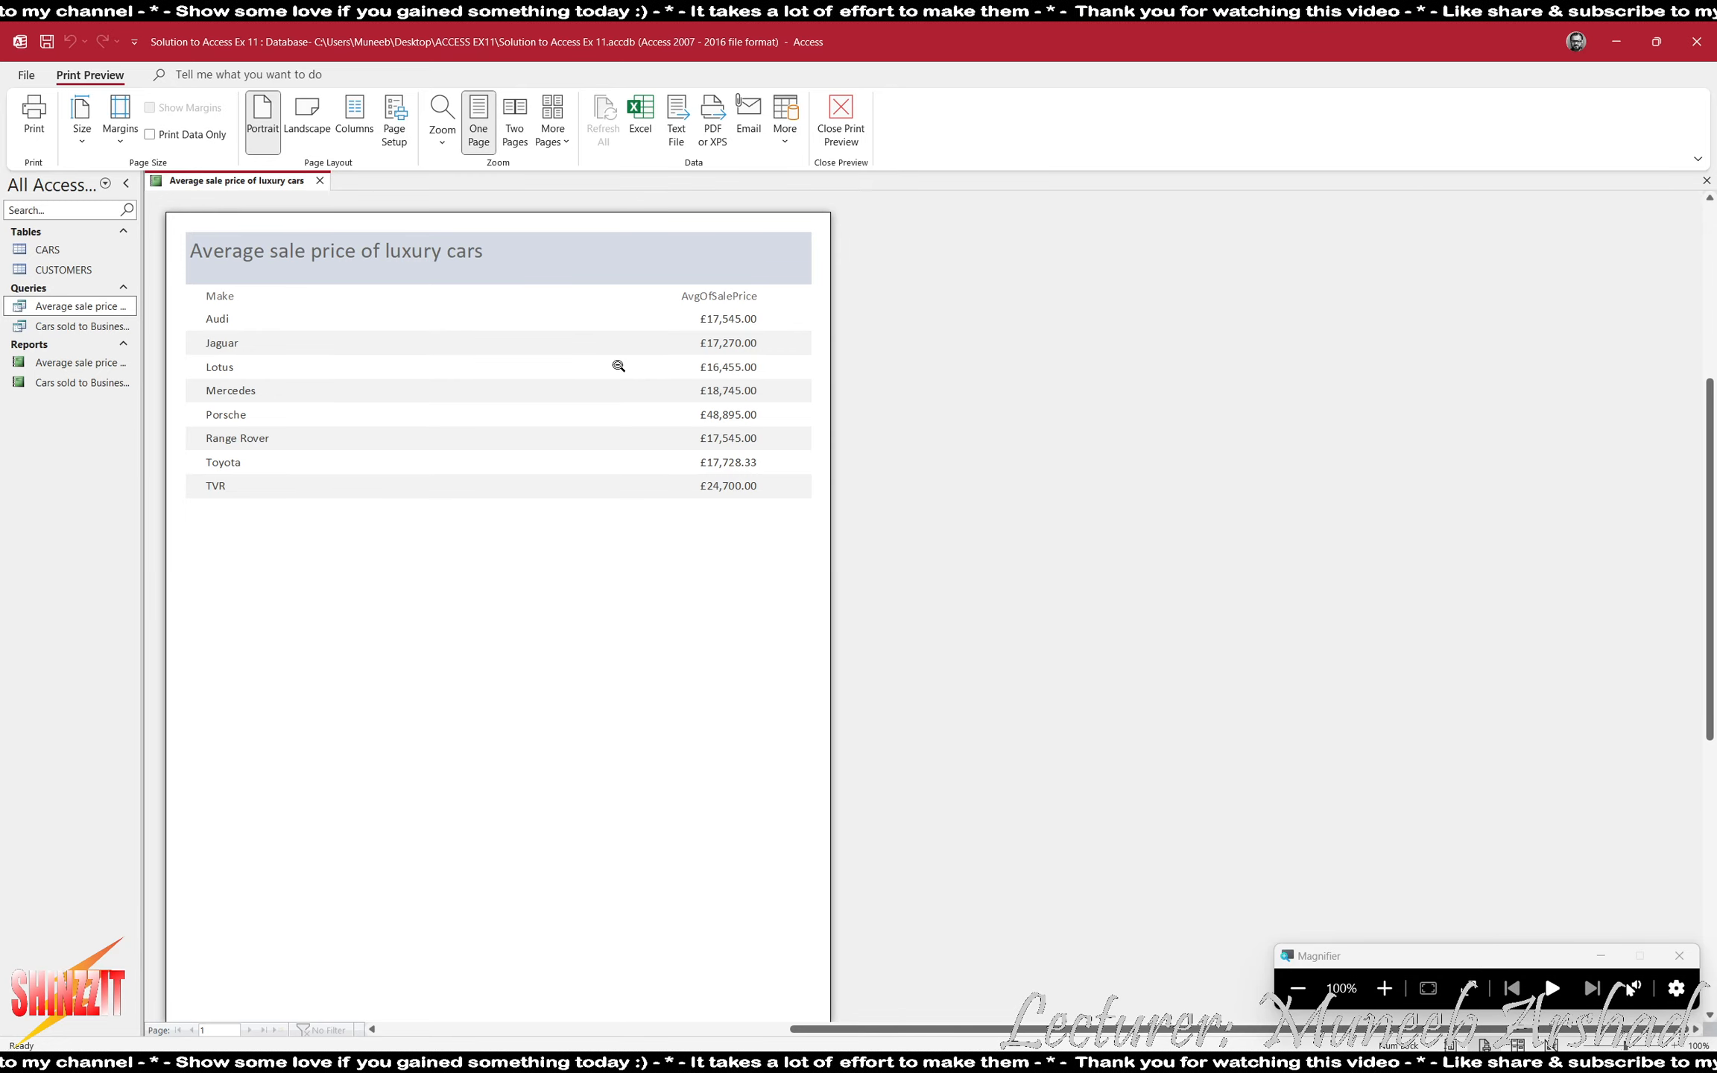
left_click(833, 145)
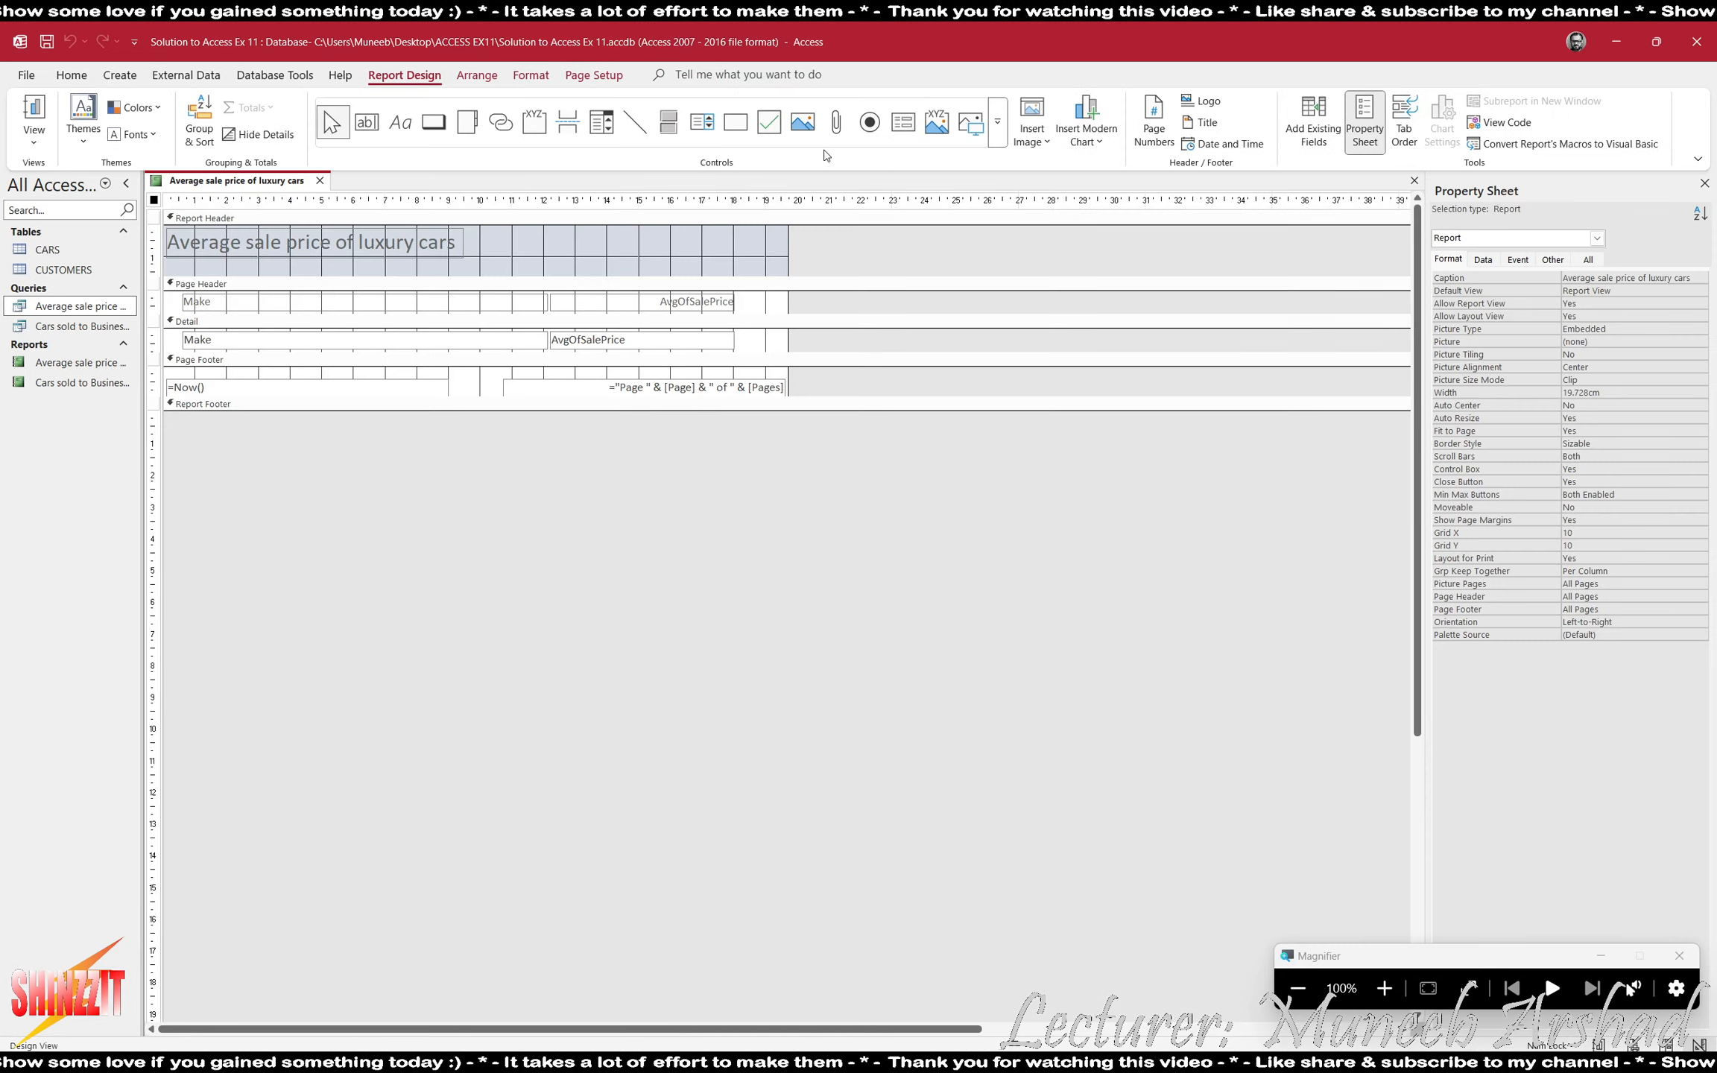
left_click(1413, 182)
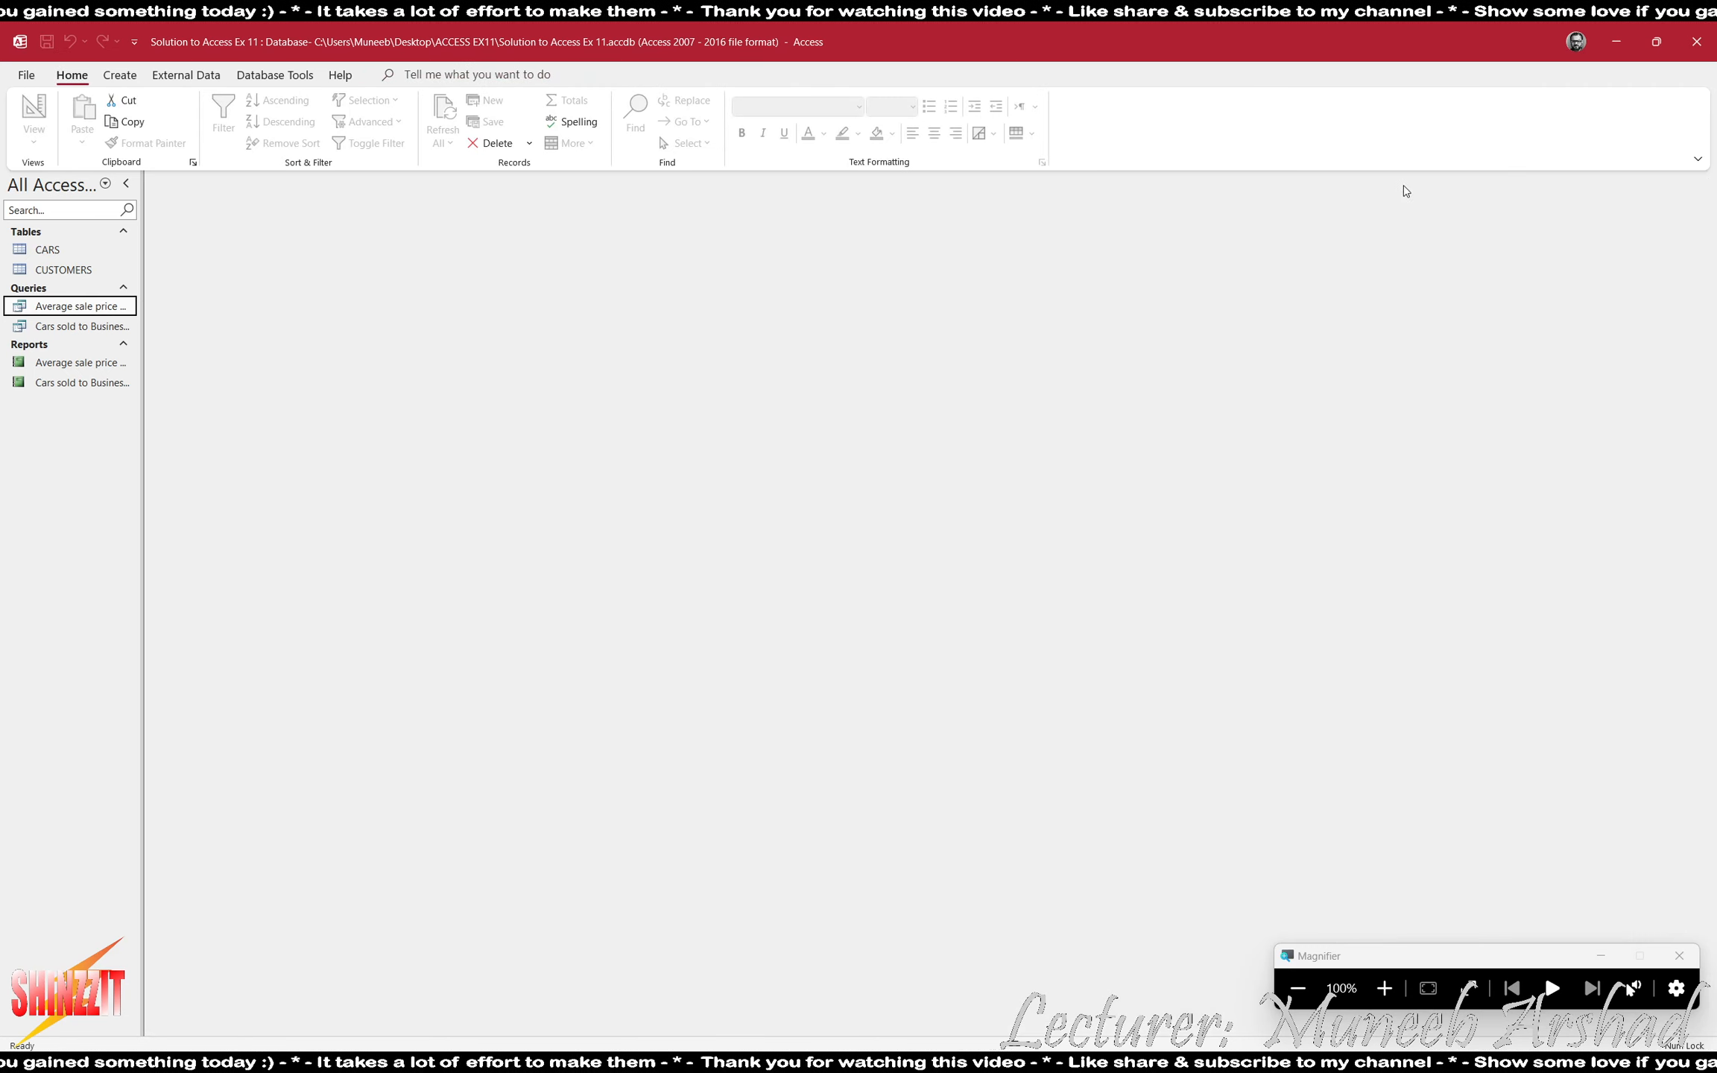
- Check task 8 in ACCESS EX11.pdf, and export the luxury cars query to the Excel workbook "Average sale price of luxury cars.xlsx" in the ACCESS EX11 folder
key("alt+Tab")
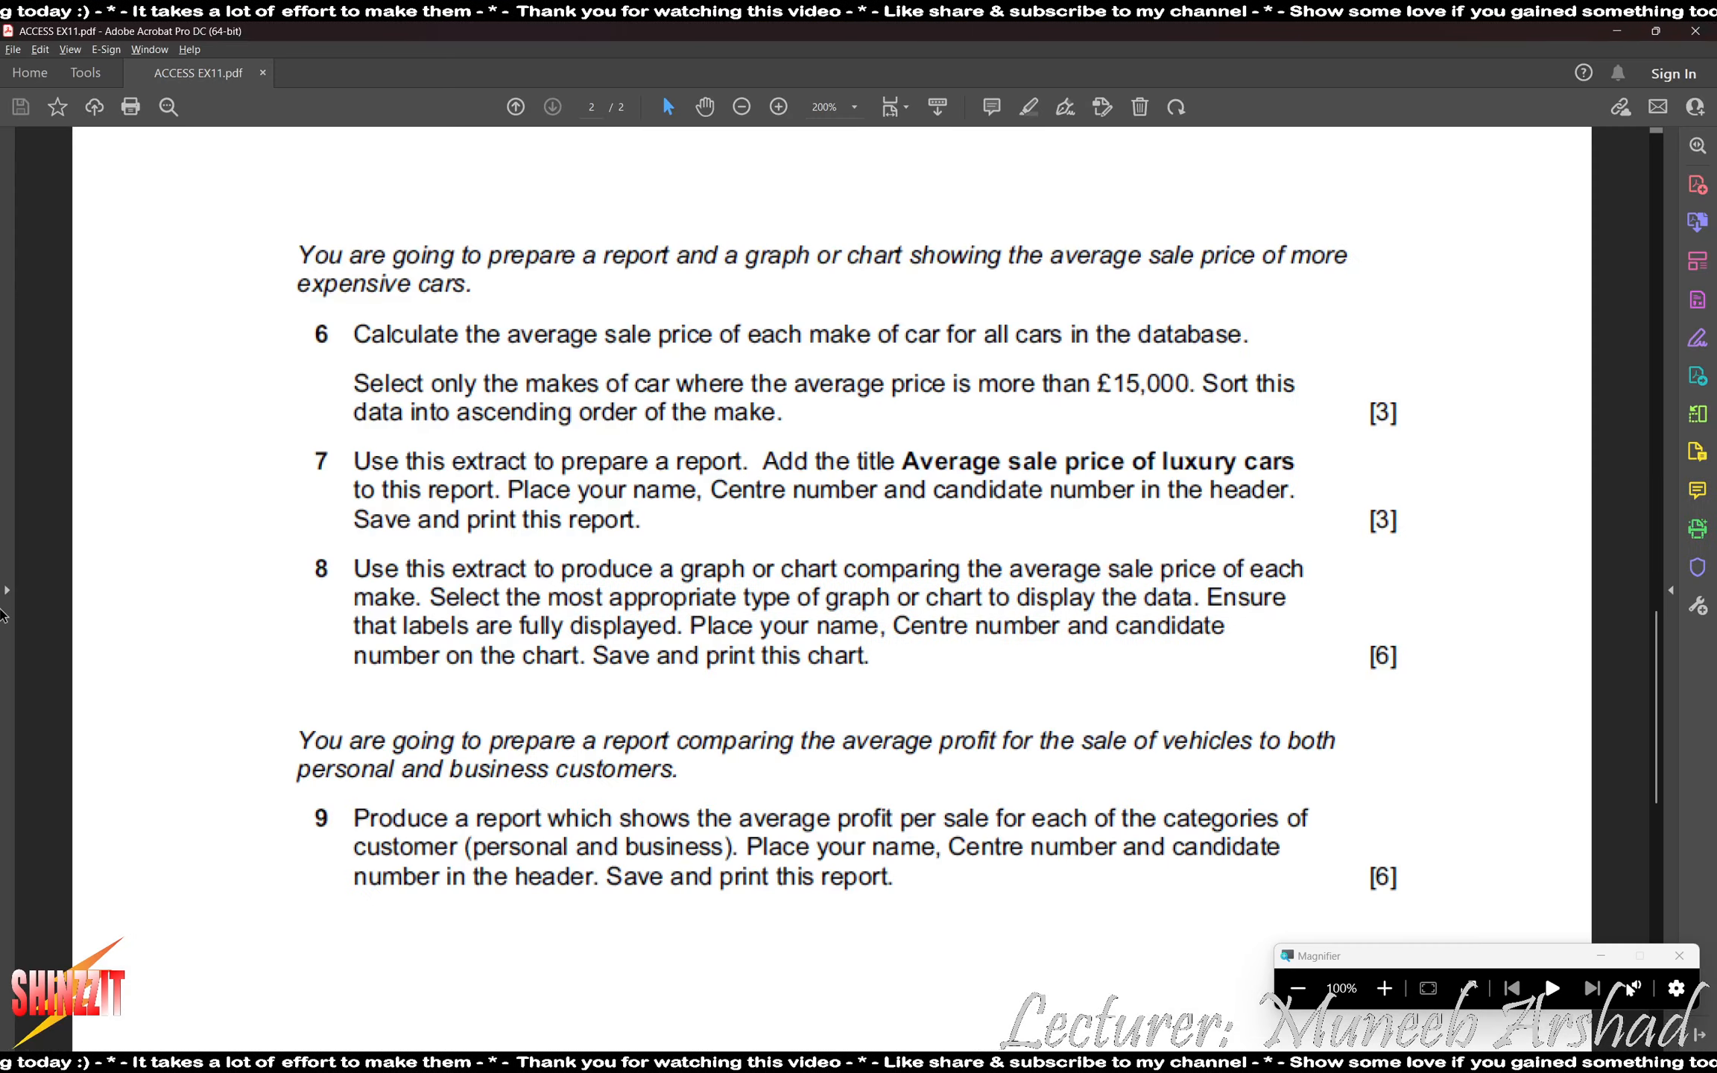
scroll(165, 567, "down", 2)
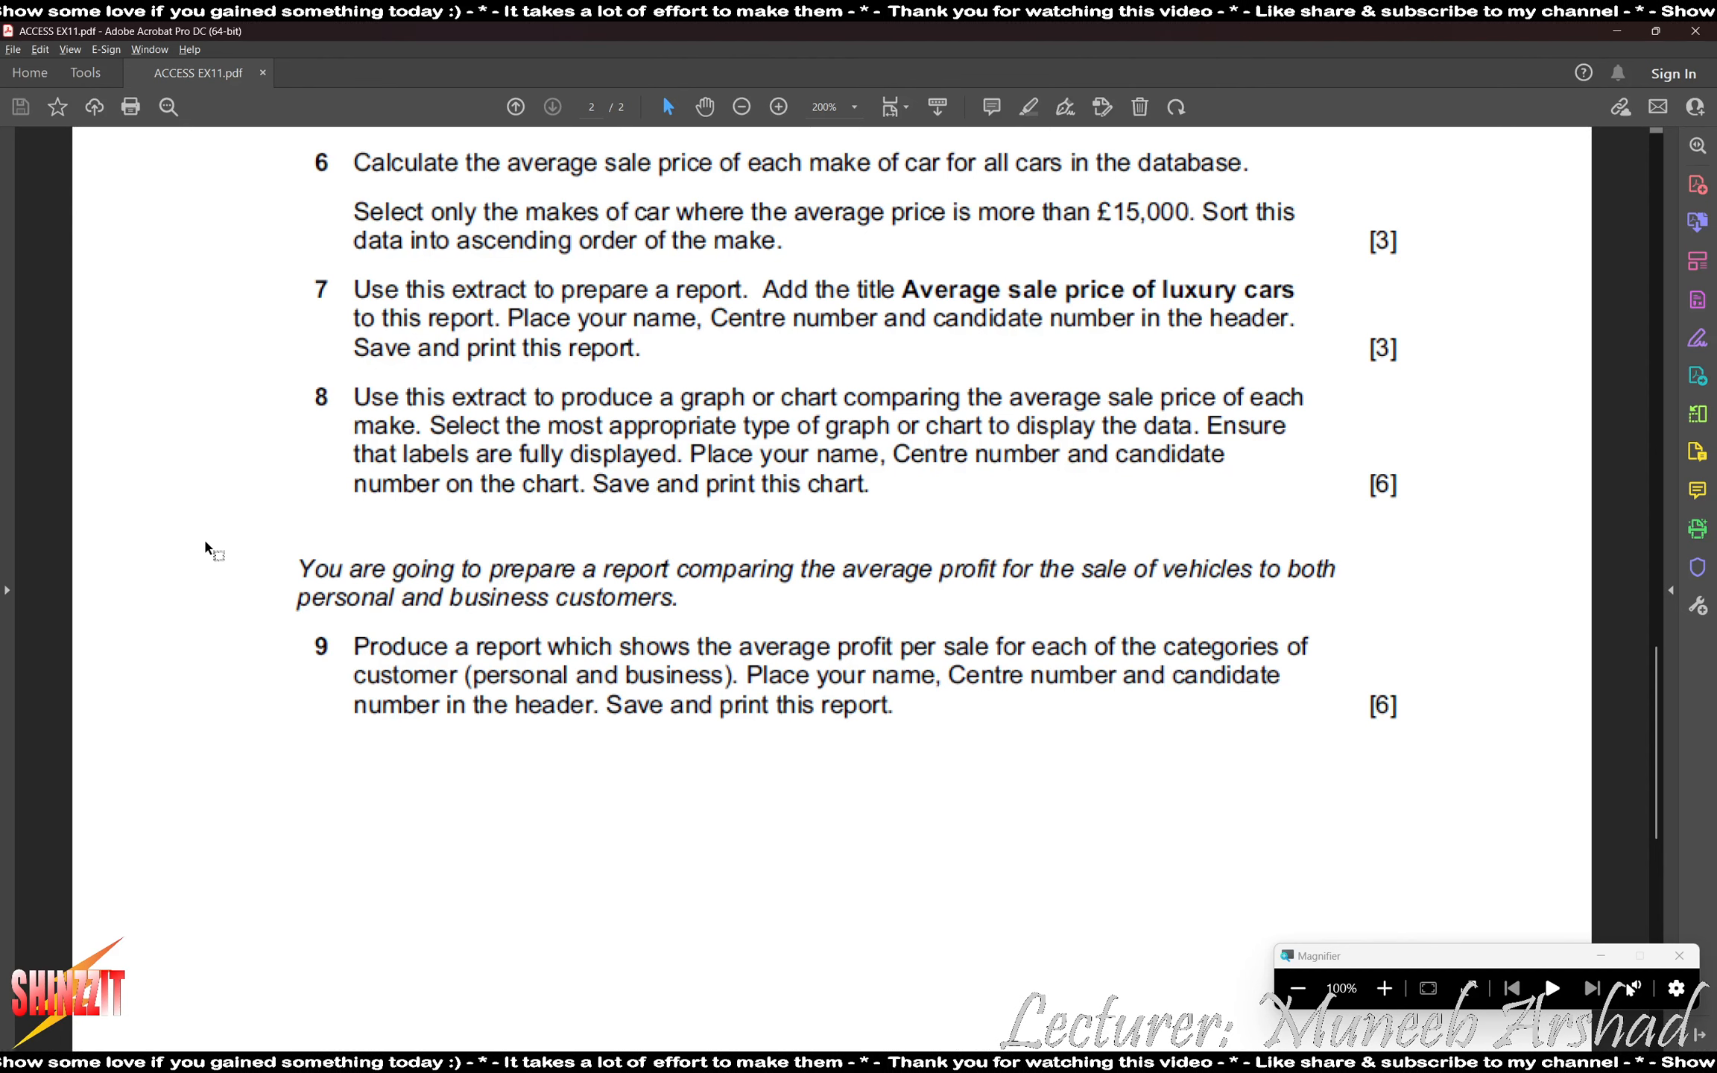
key("alt+Tab")
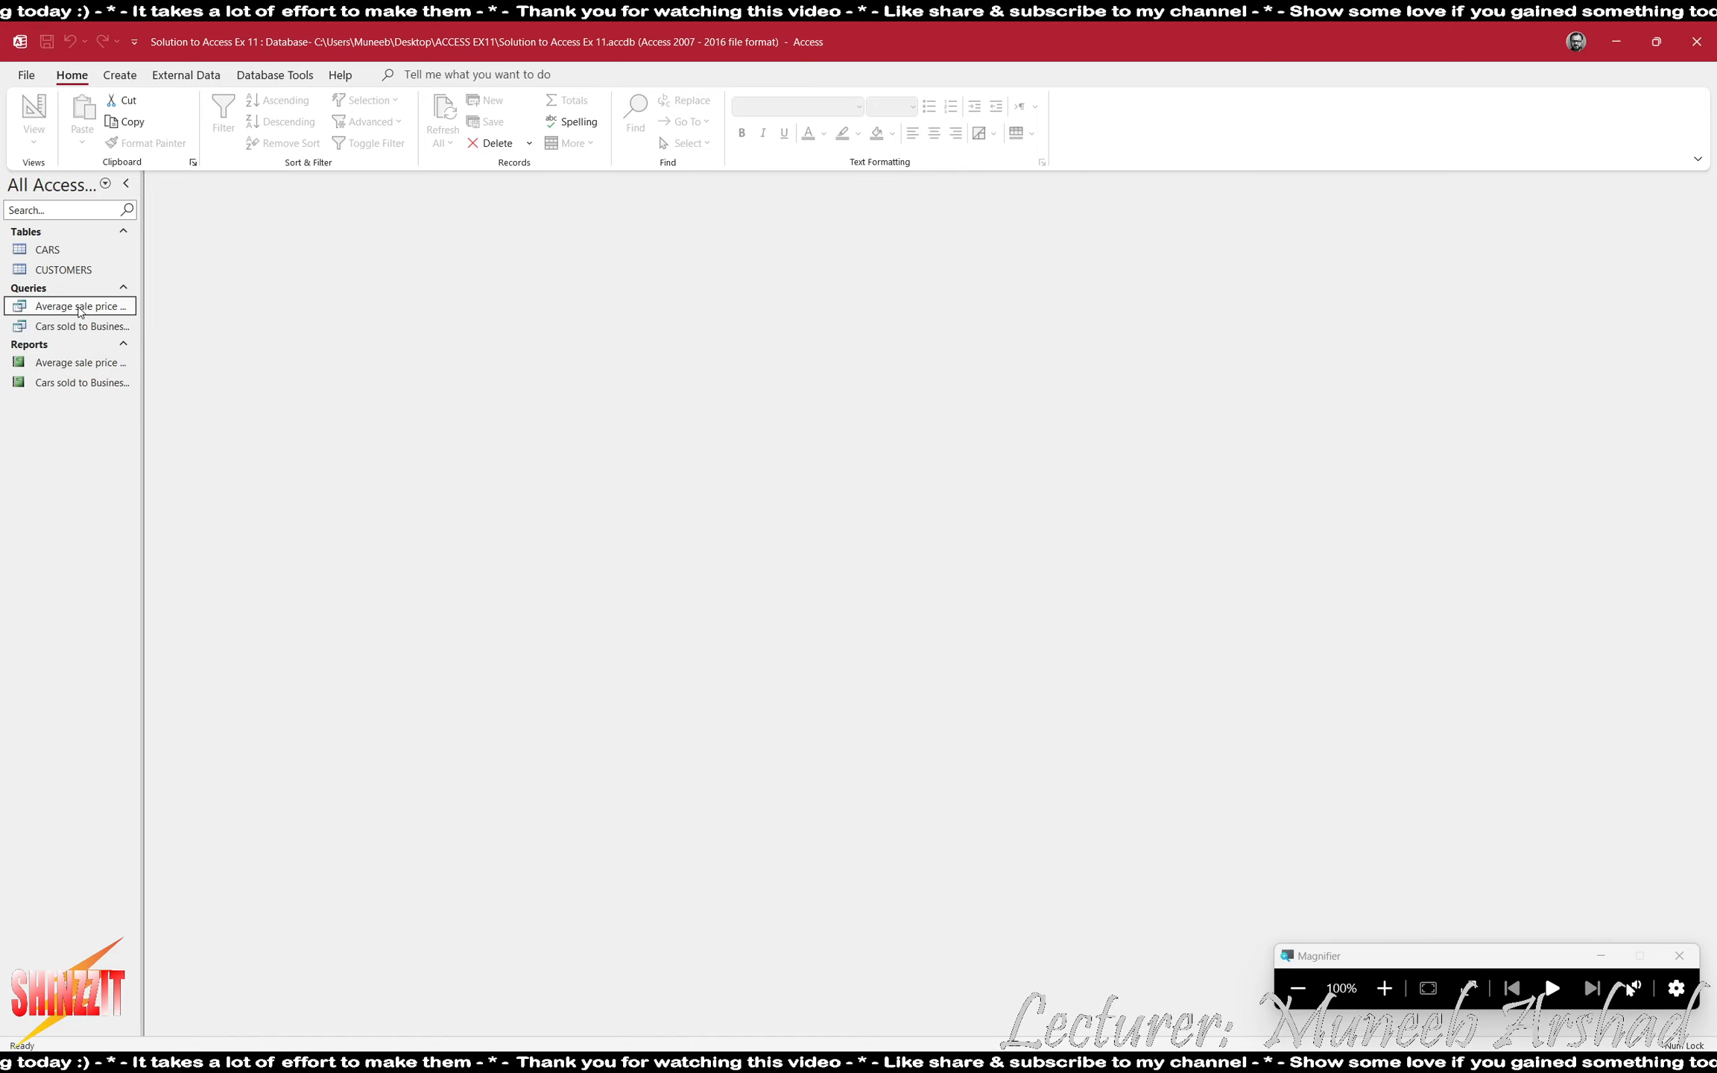
left_click(196, 78)
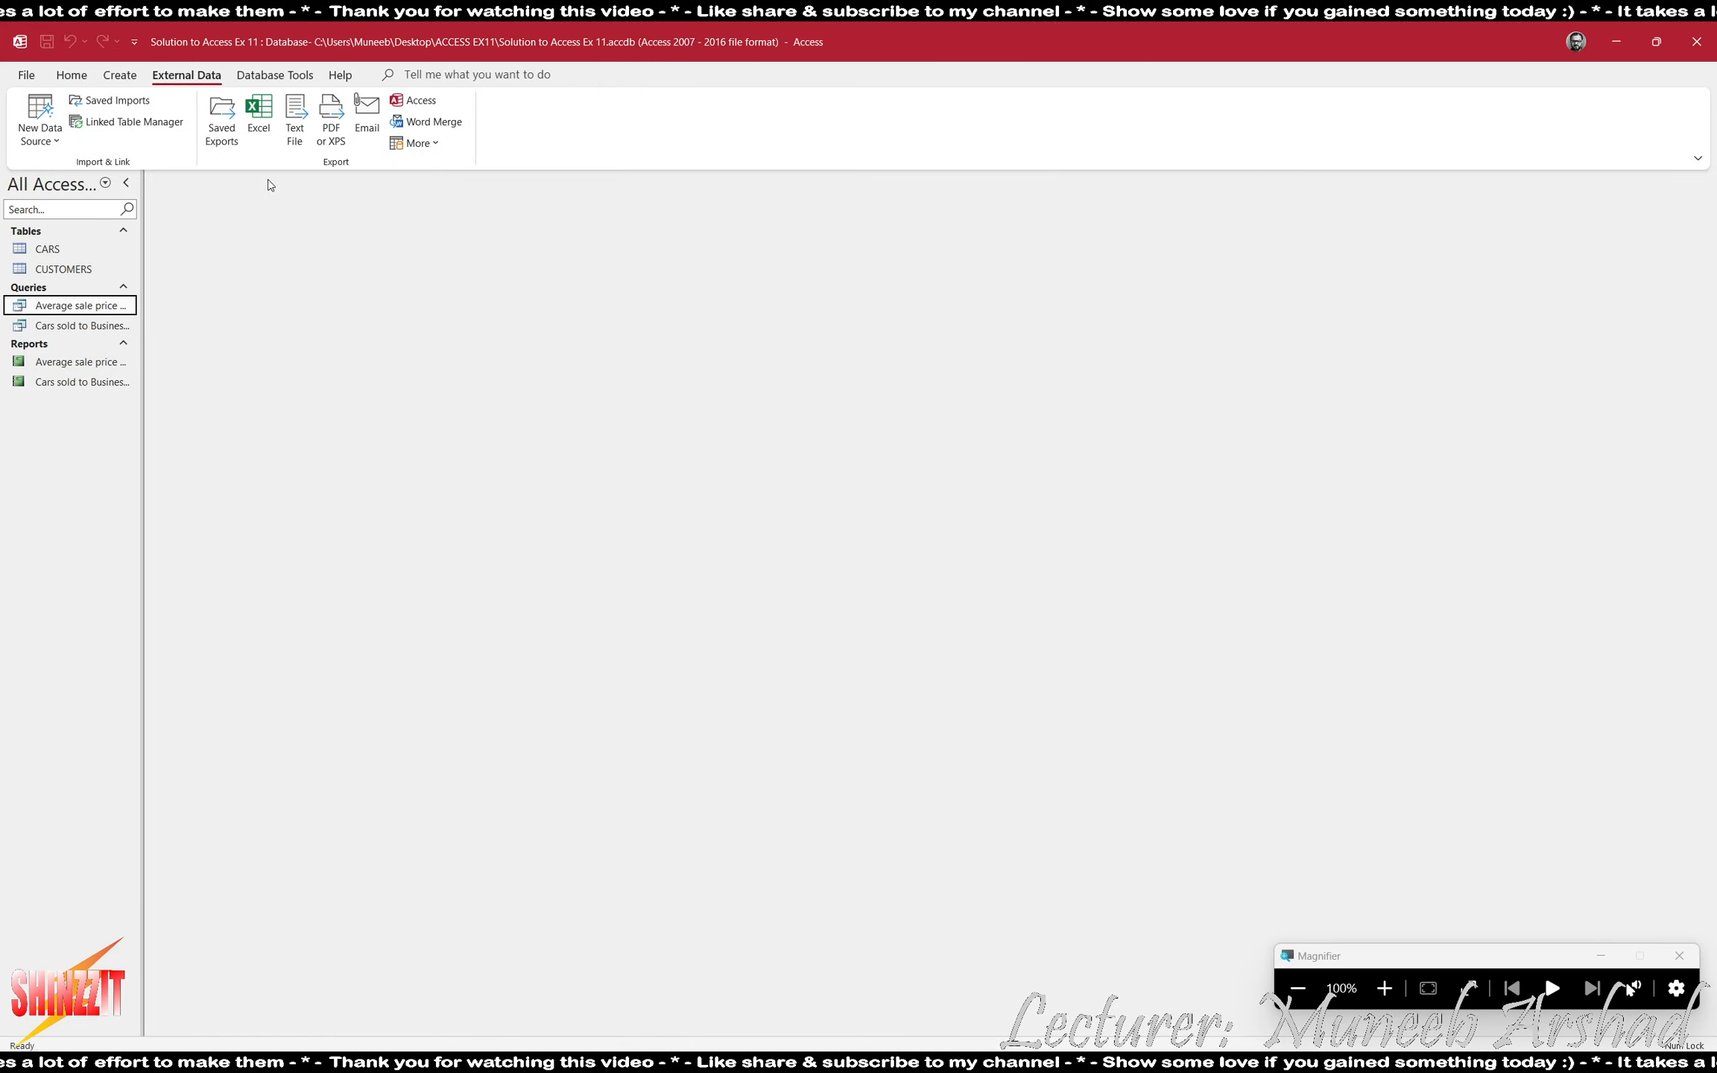
left_click(266, 122)
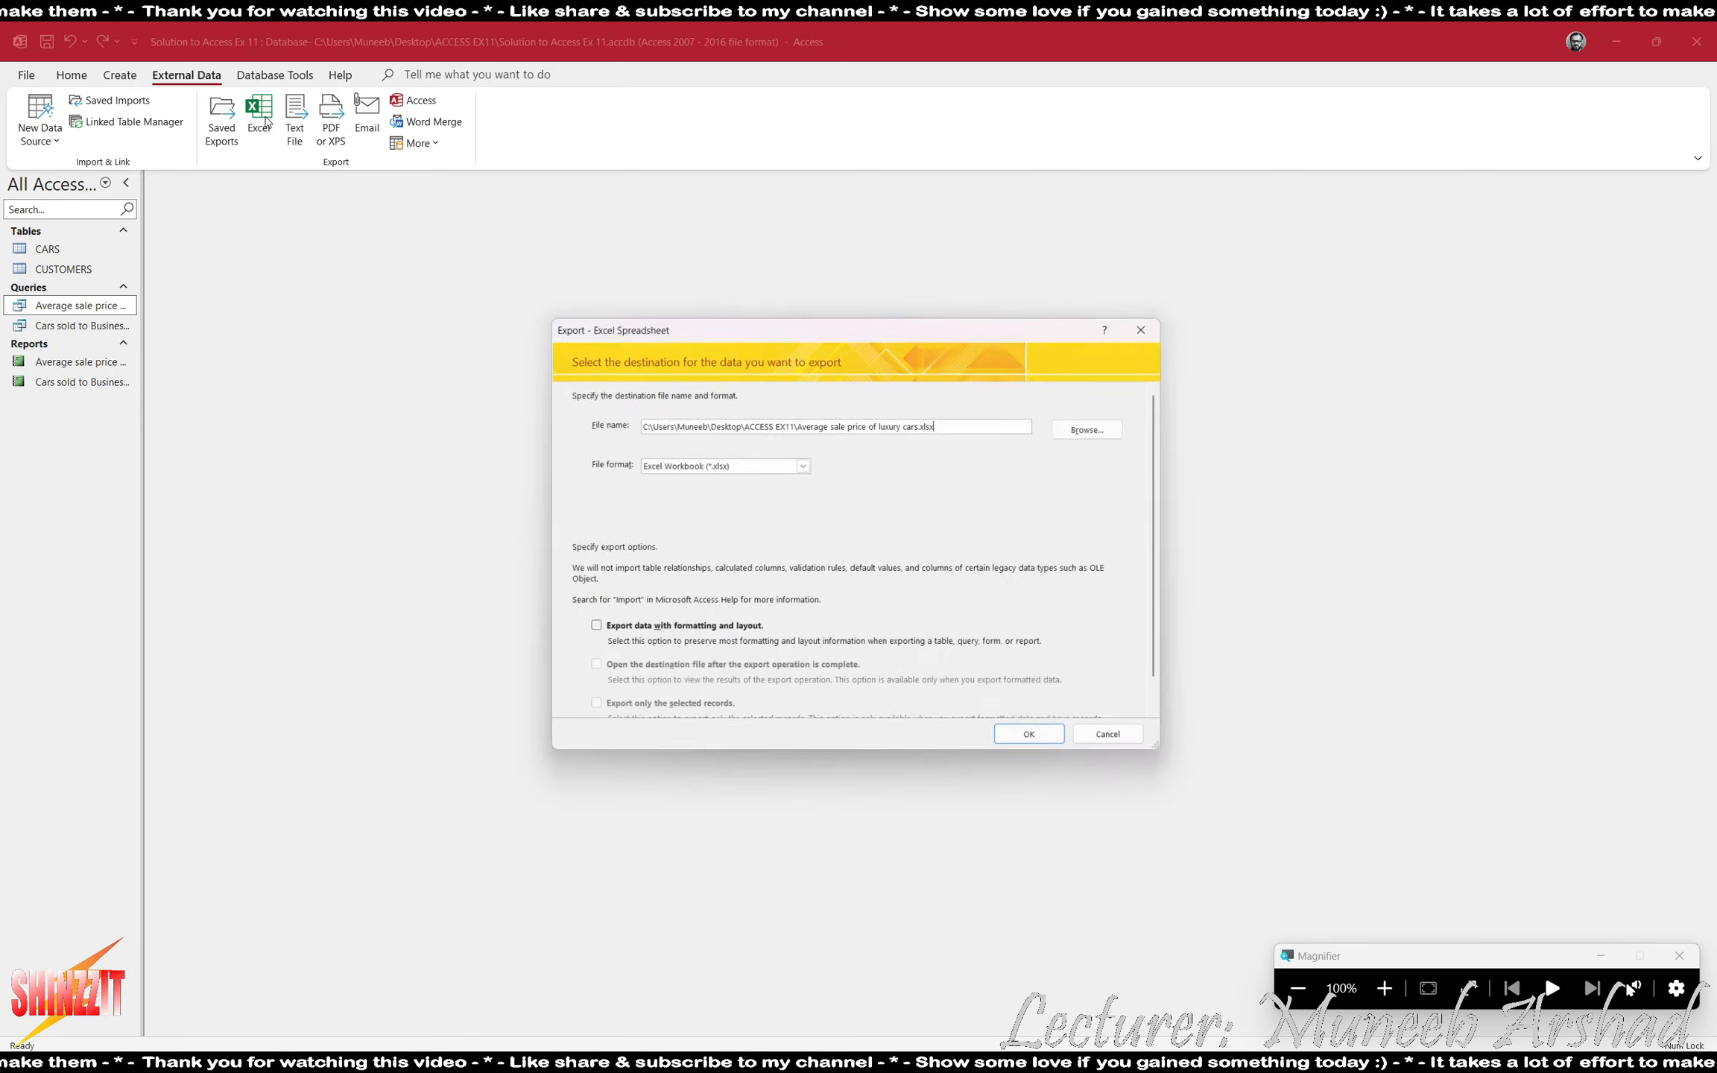
left_click(1102, 425)
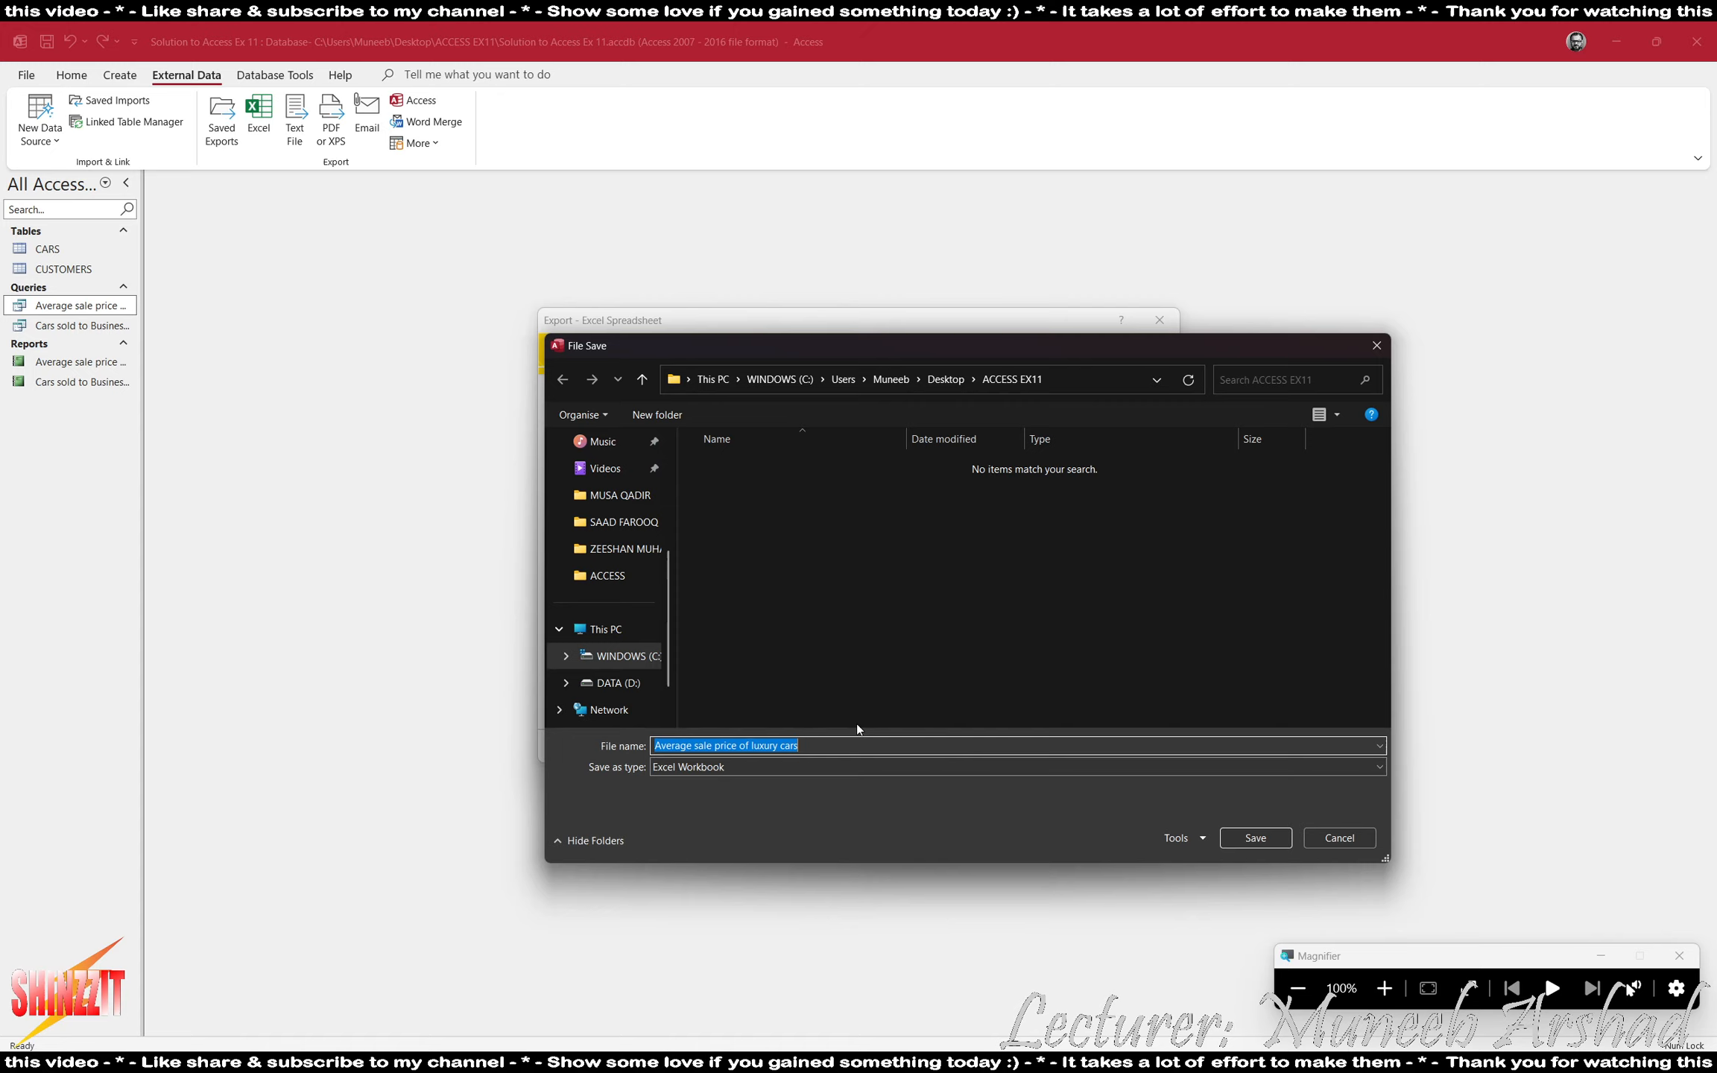
left_click(1256, 838)
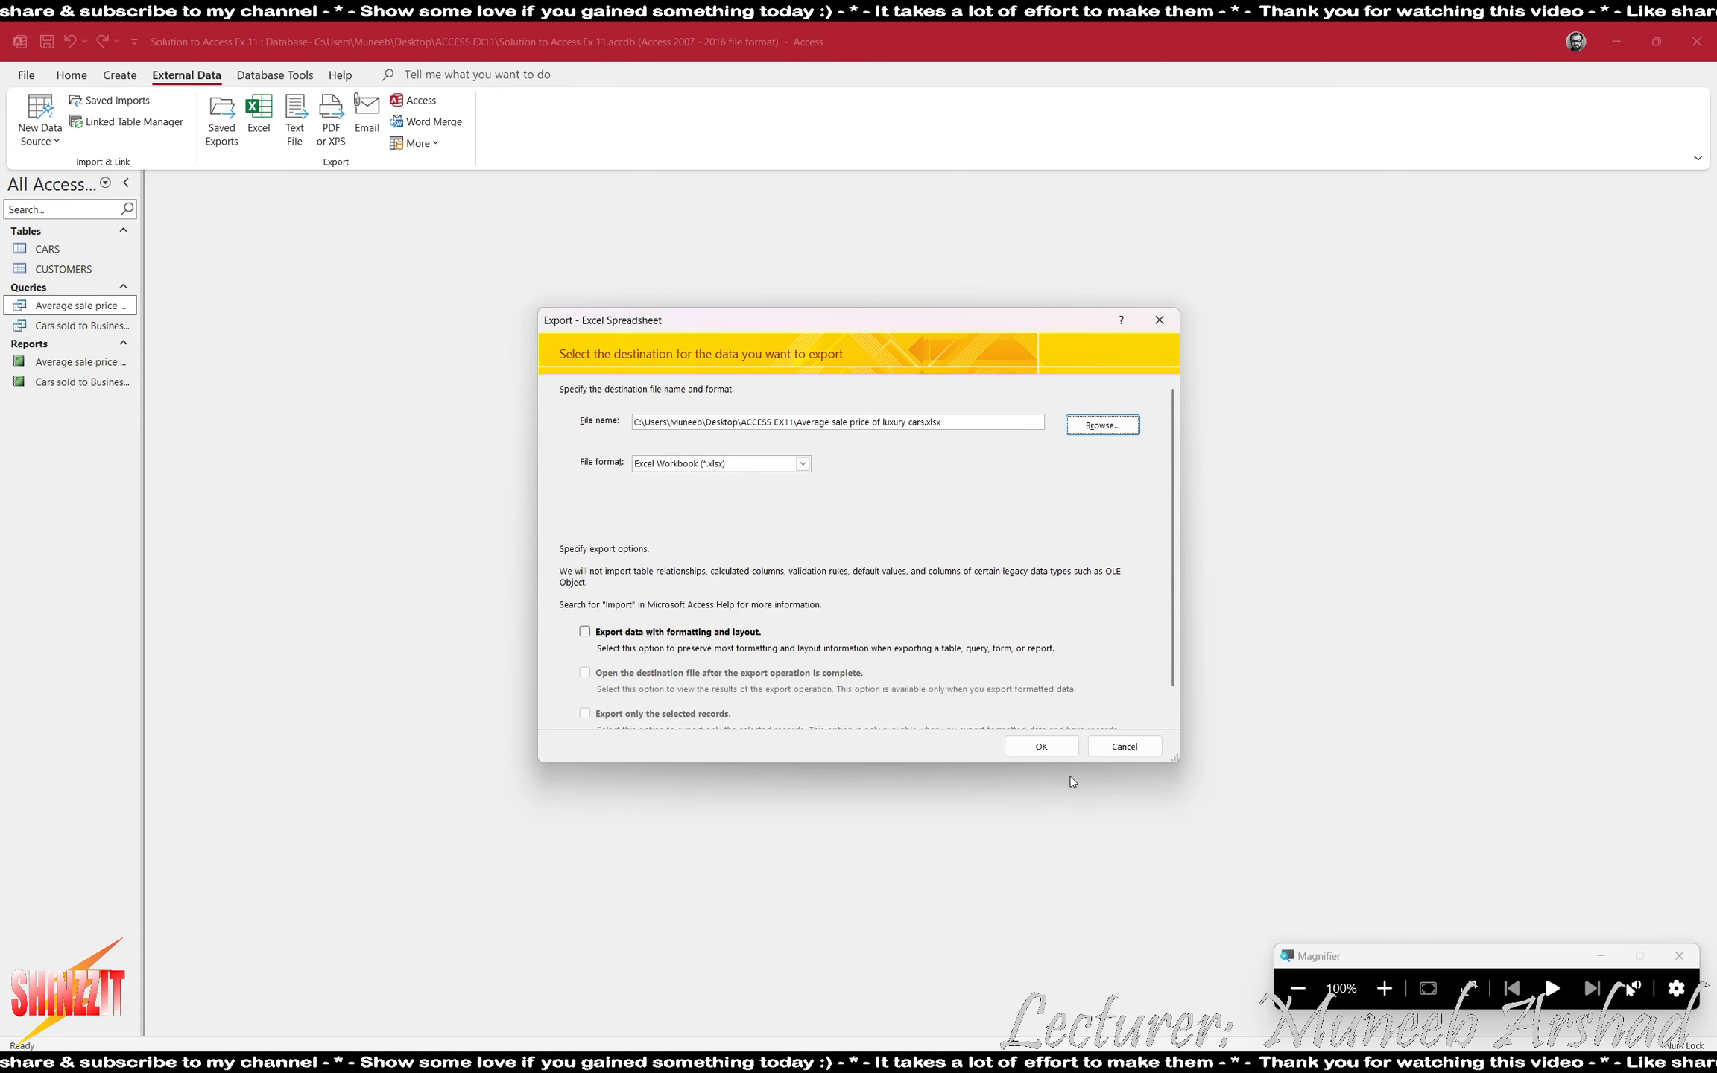
left_click(1032, 748)
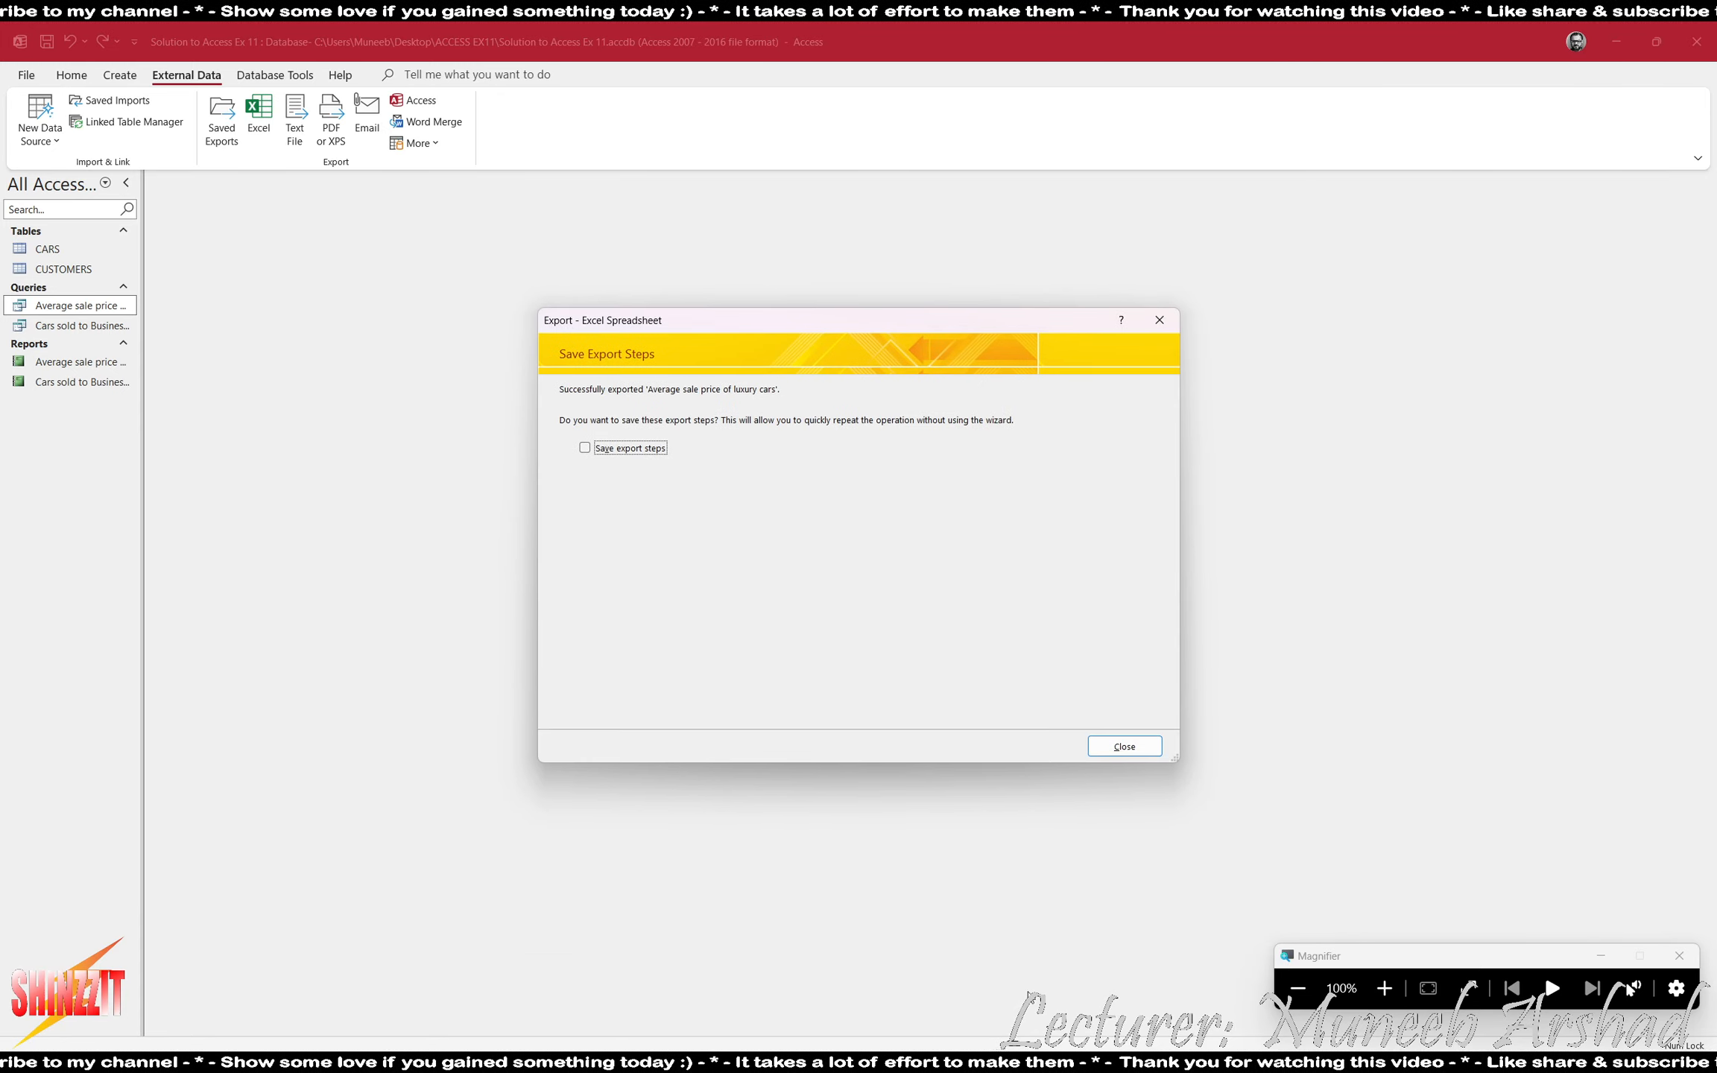
left_click(1119, 751)
- Open the exported "Average sale price of luxury cars" workbook in Excel, and insert a 2-D clustered column chart from A2:B9
key("alt+Tab")
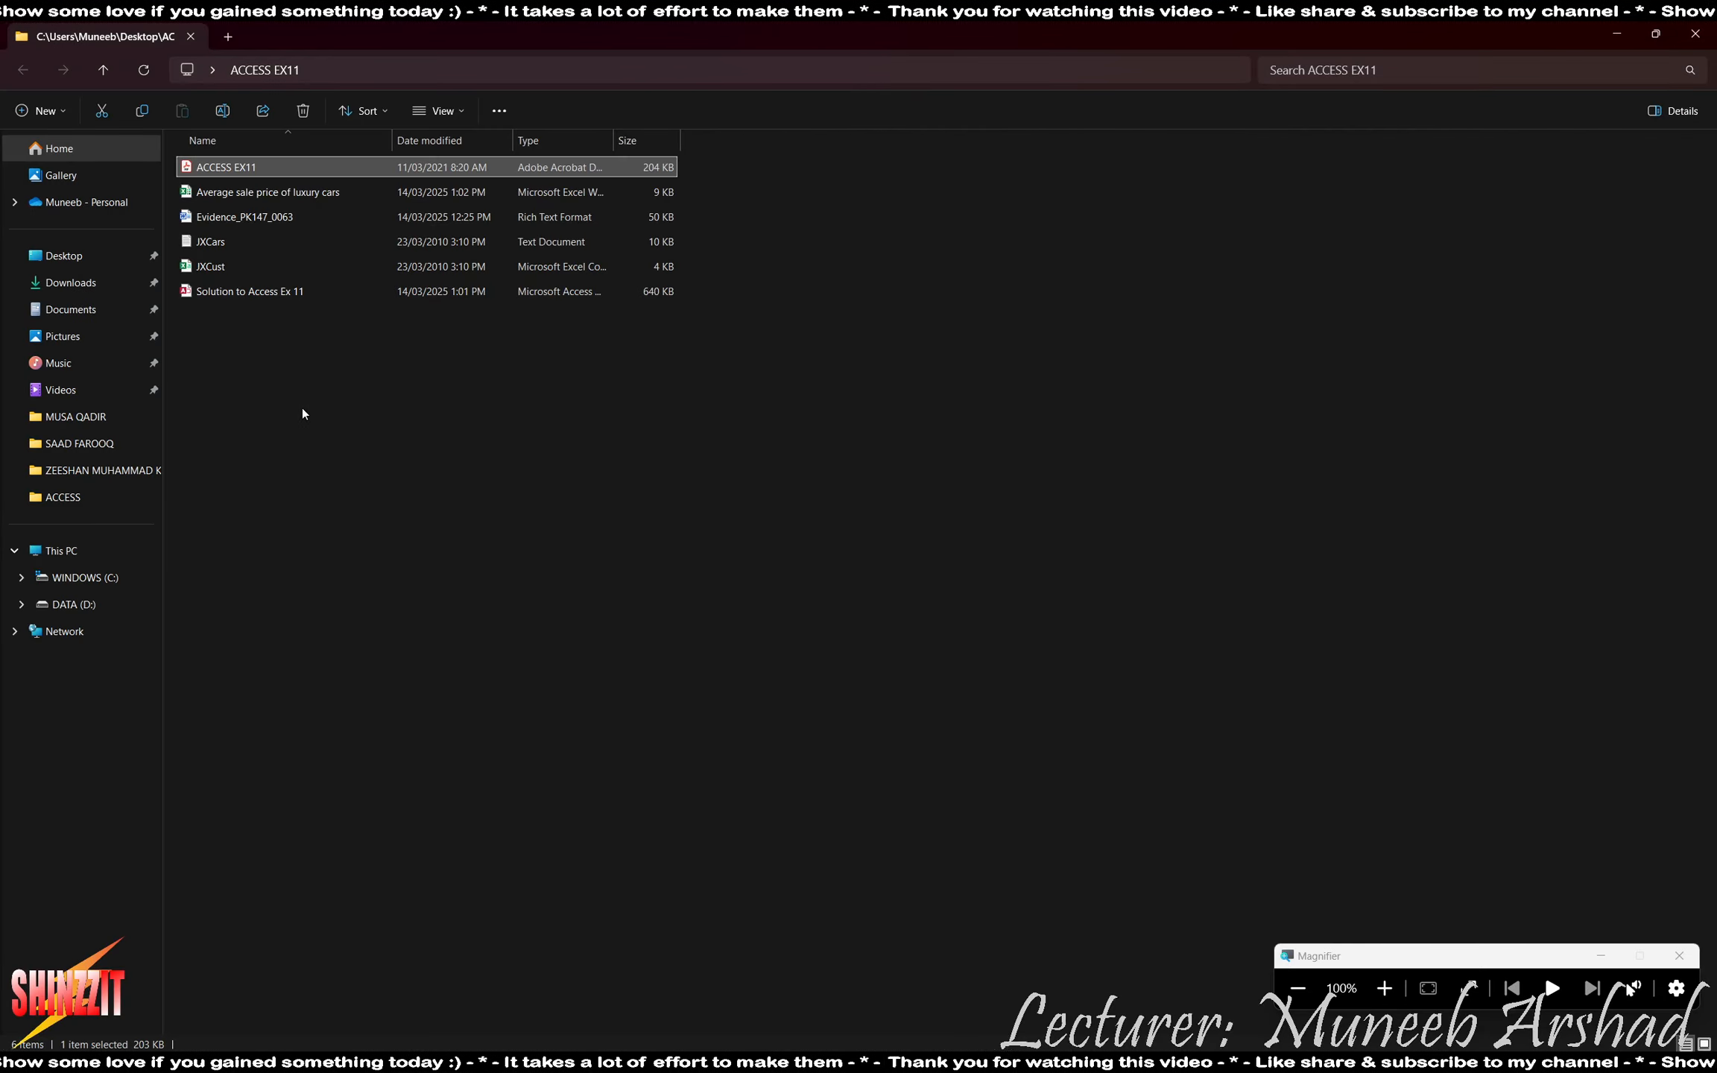
double_click(268, 196)
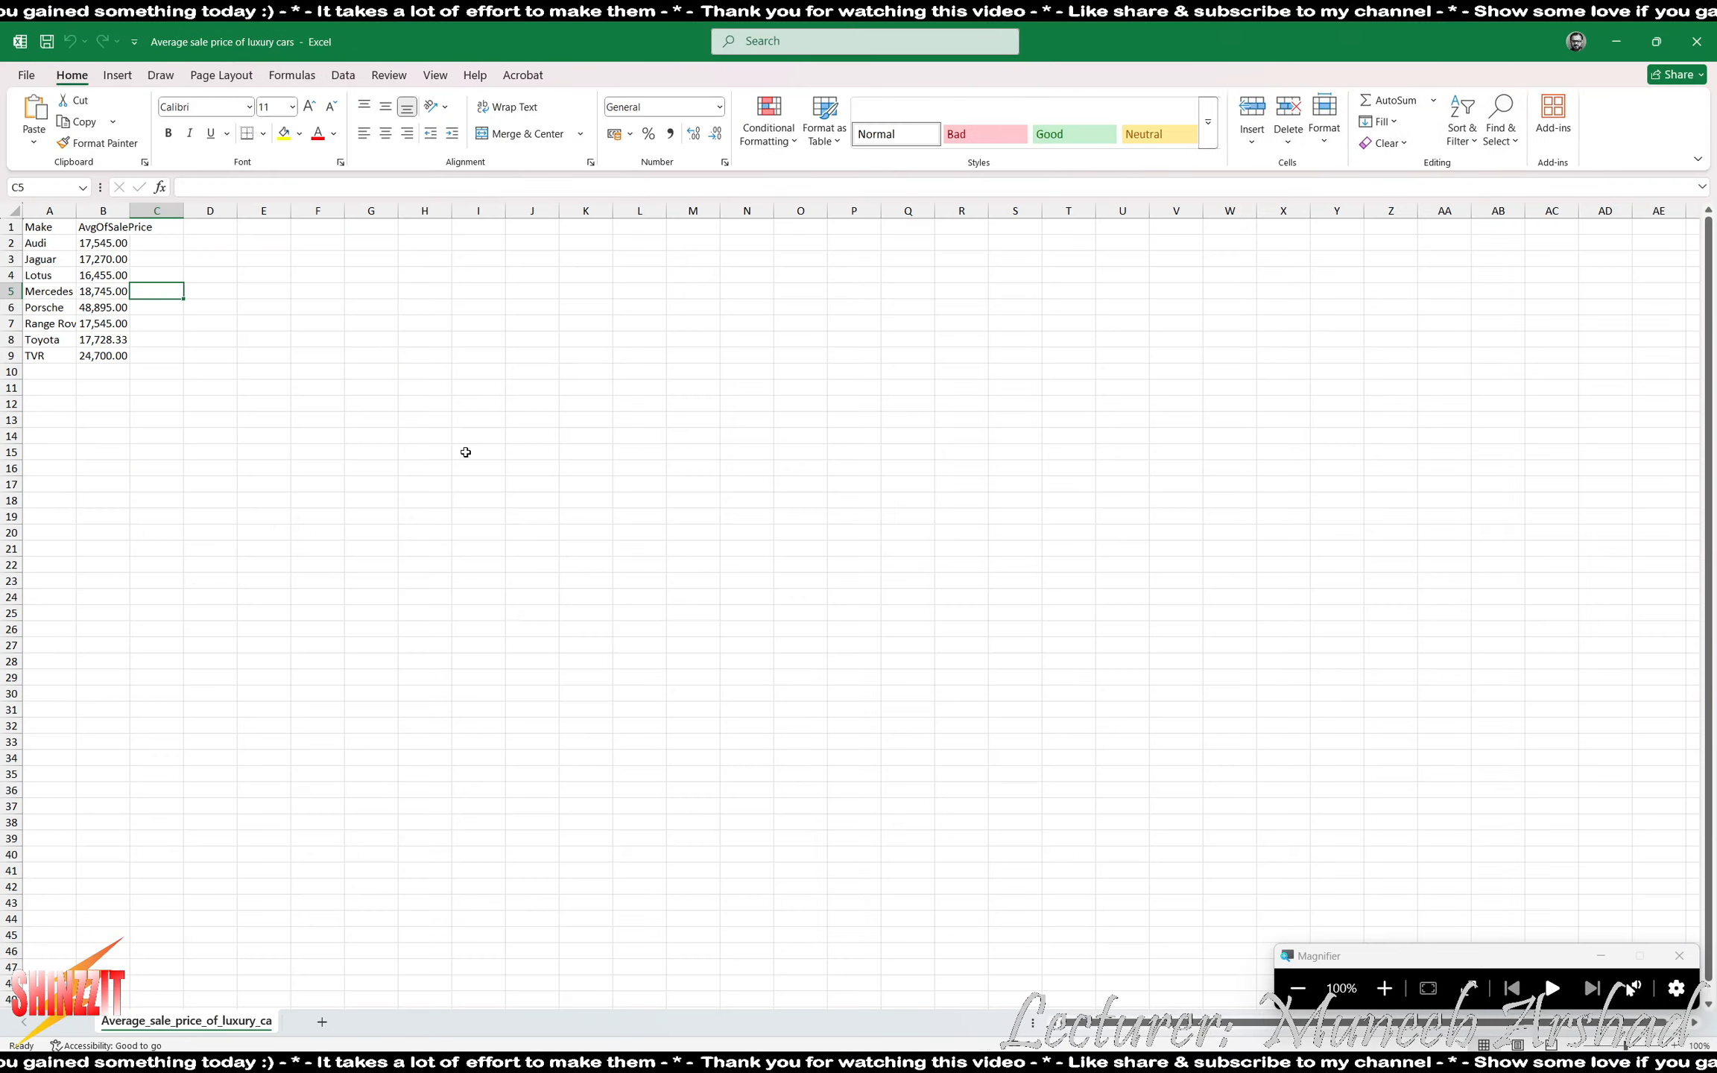
scroll(153, 389, "up", 8)
left_click_drag(97, 290, 292, 556)
left_click_drag(232, 299, 226, 507)
left_click_drag(127, 295, 216, 540)
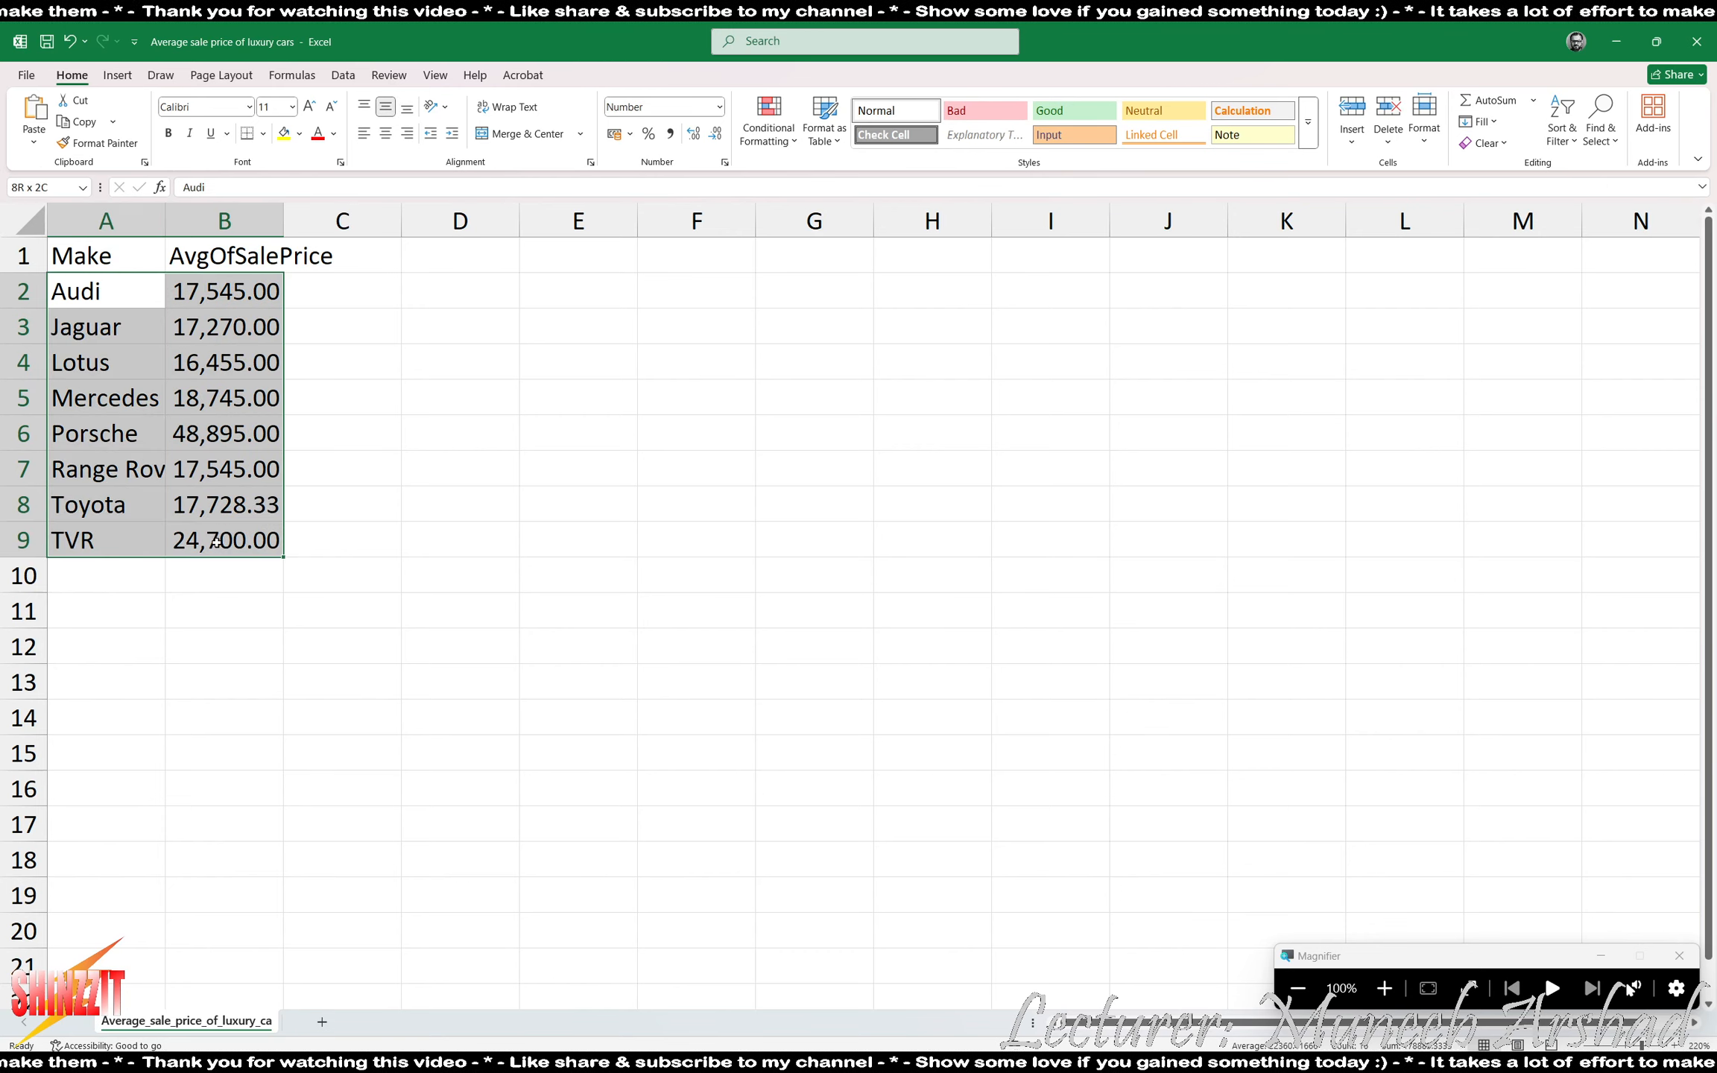
left_click(117, 74)
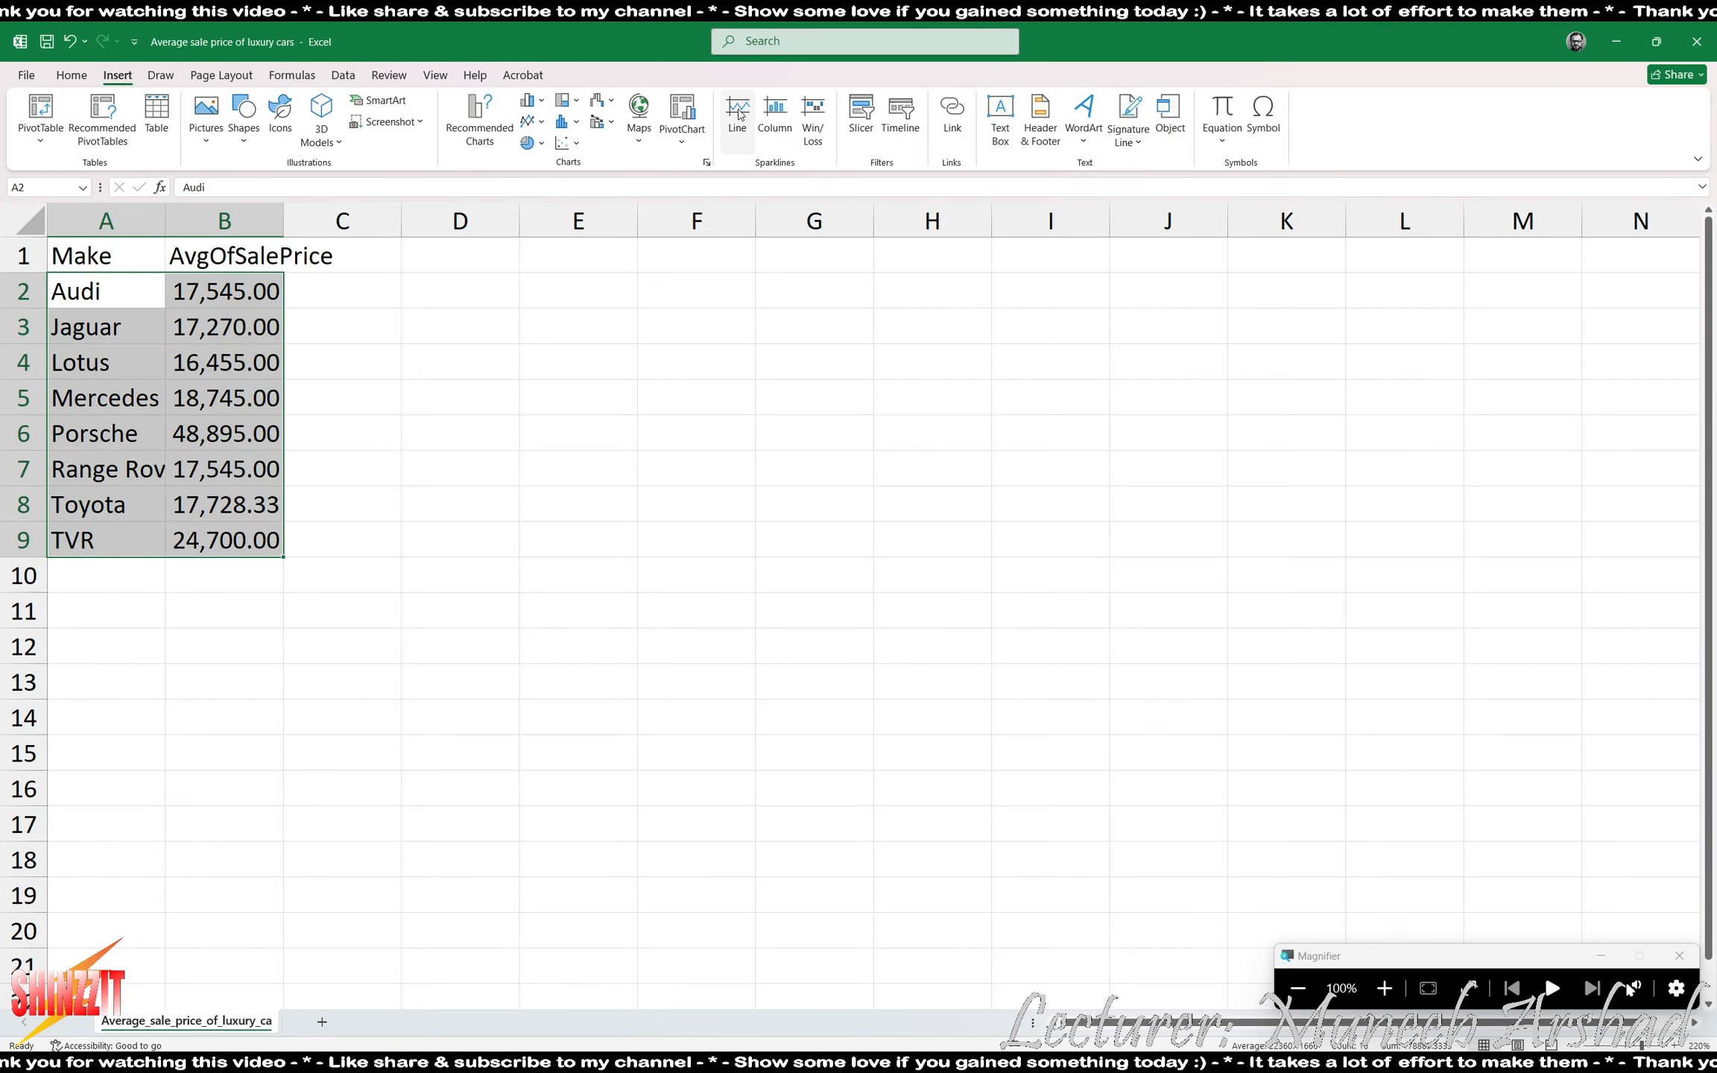
left_click(542, 102)
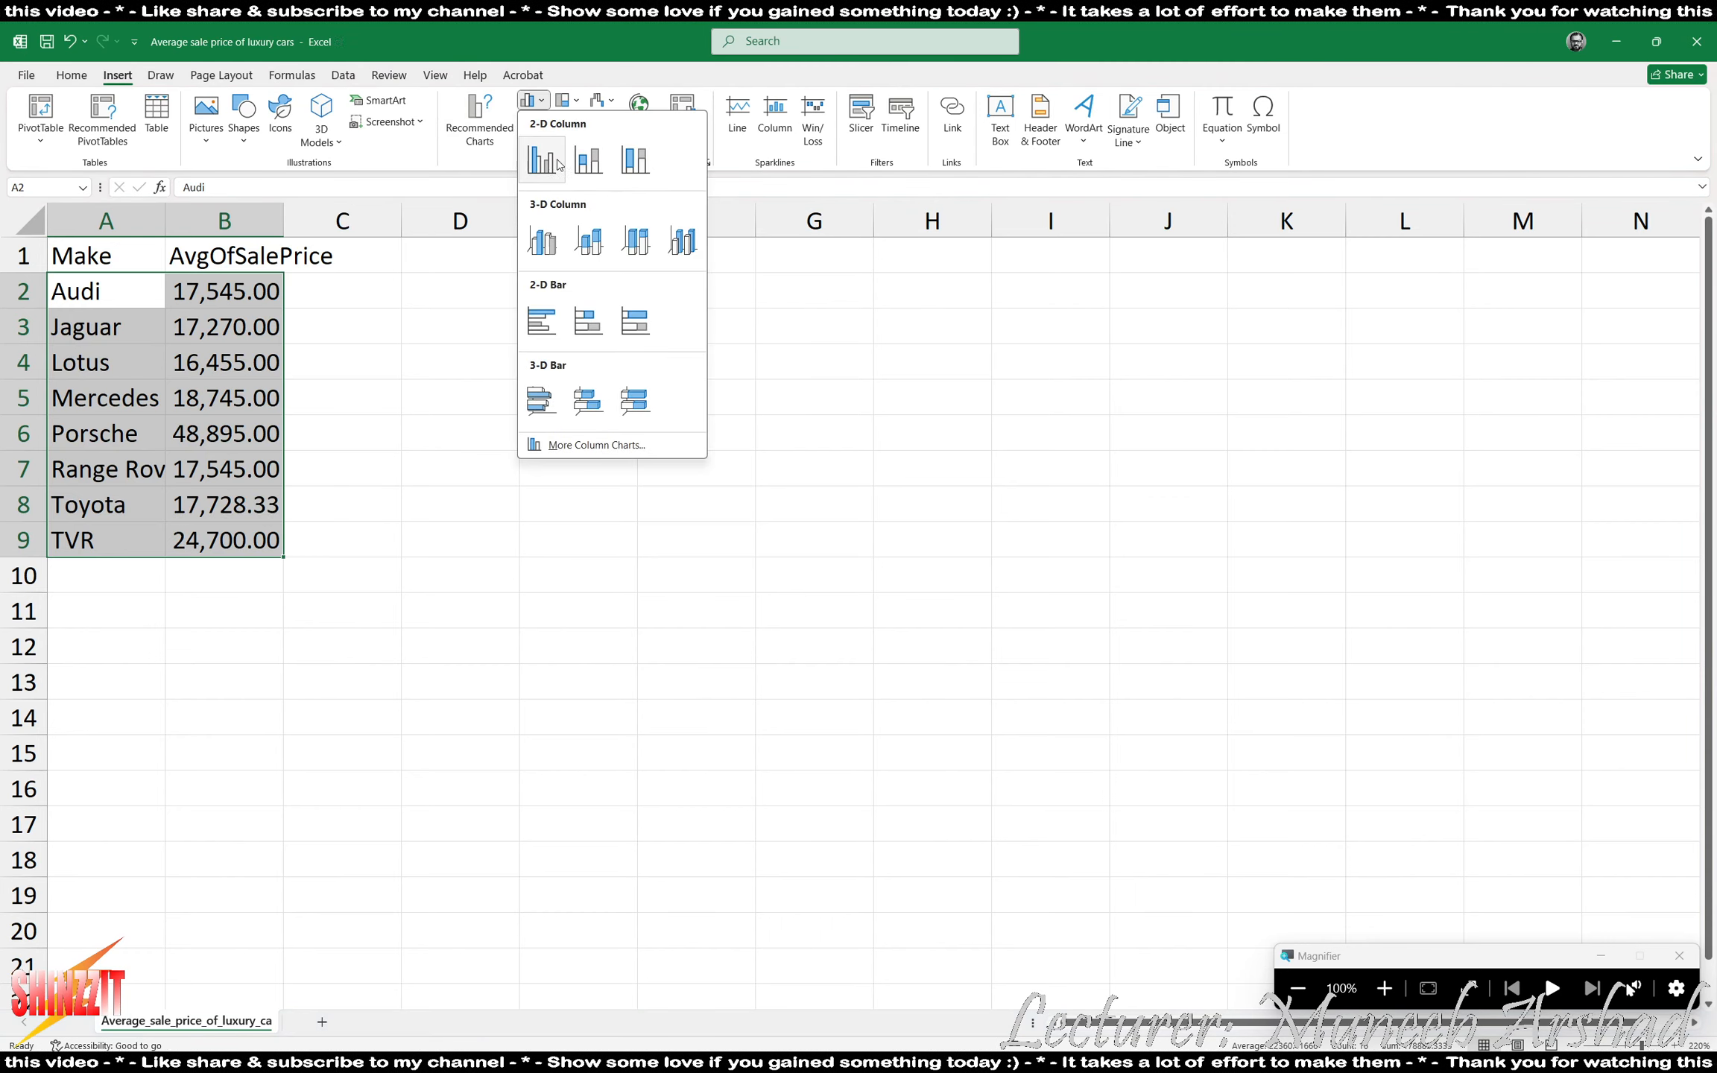
left_click(542, 158)
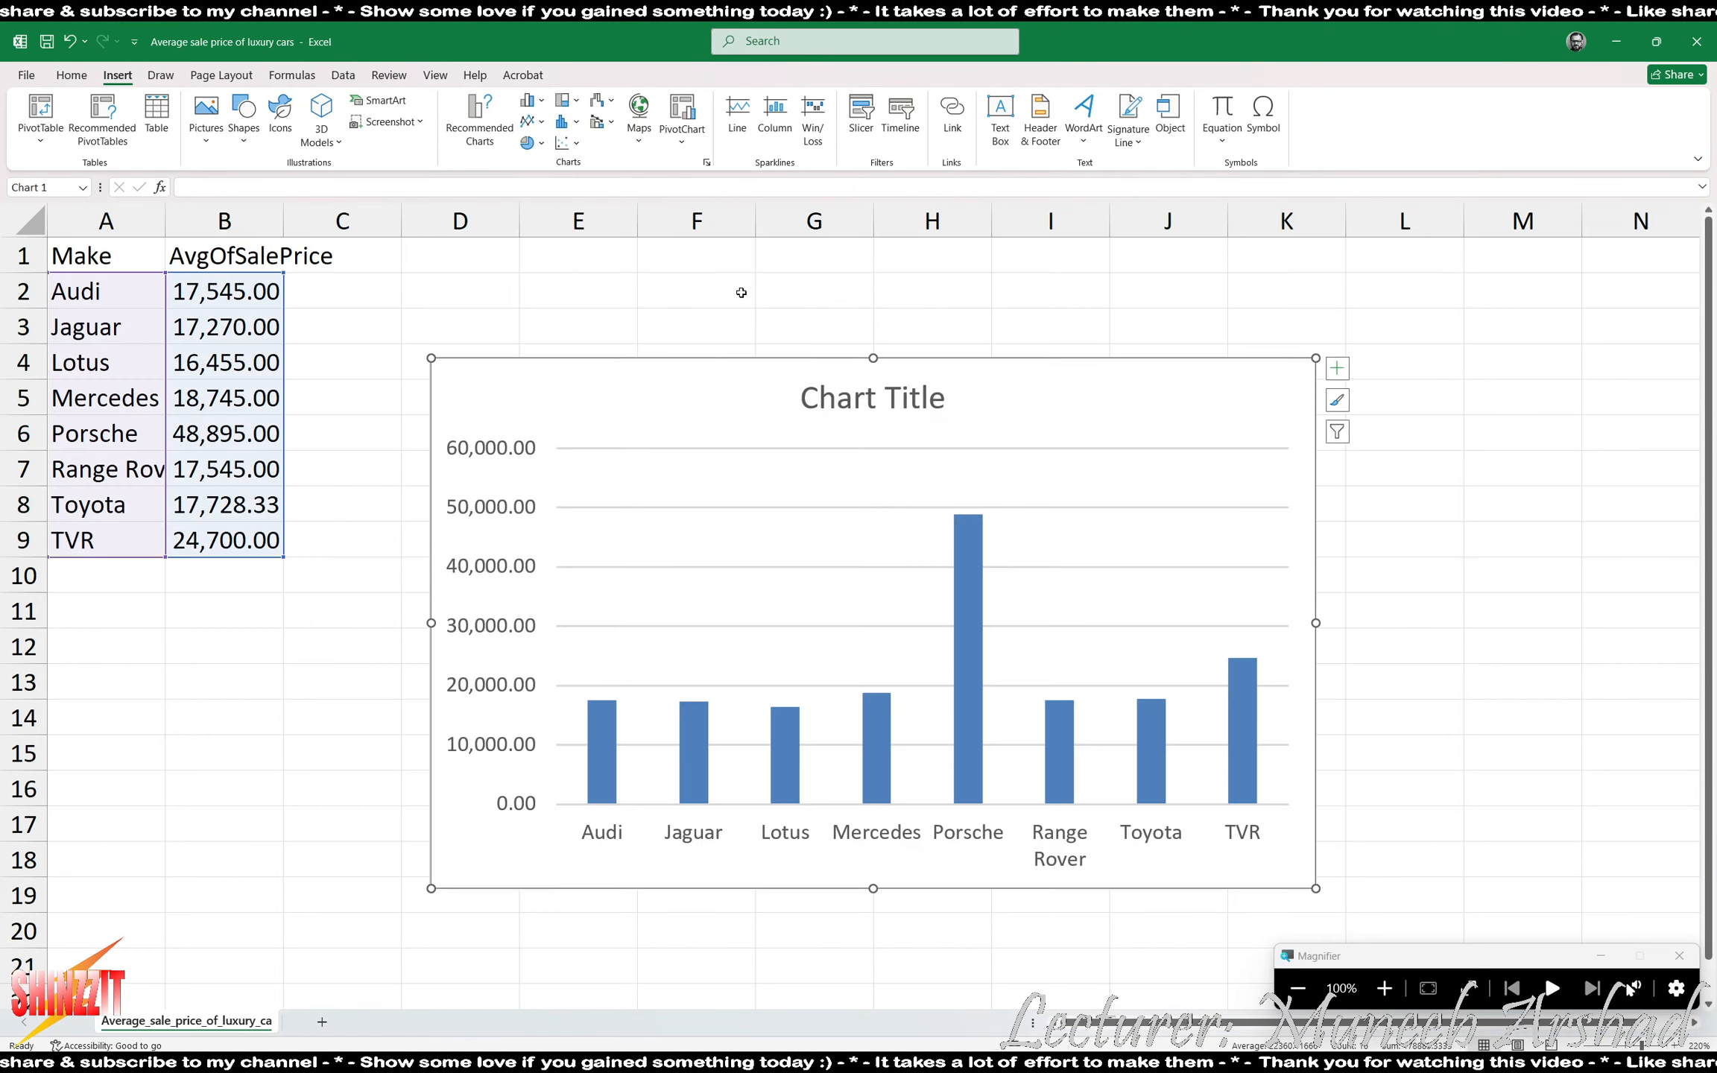
- Replace the chart's placeholder title with "Average Sales Price of Luxury Cars"
double_click(891, 403)
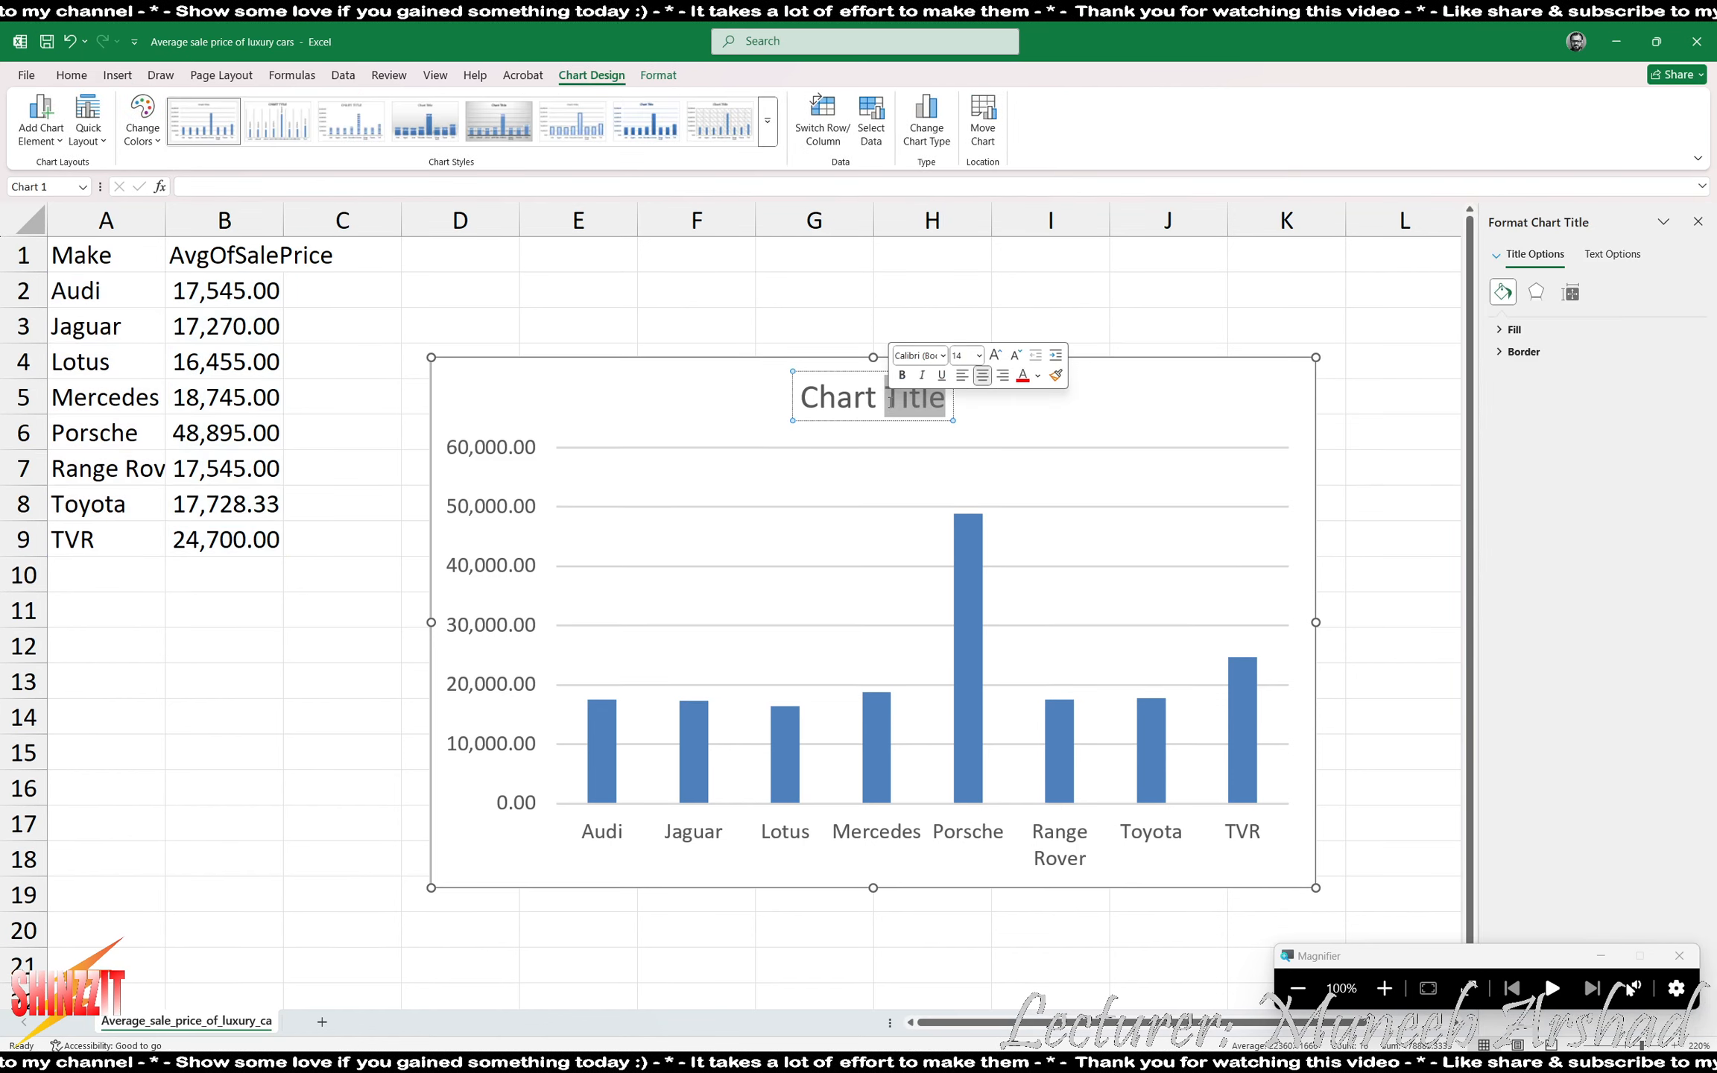
key("BackSpace")
key("BackSpace")
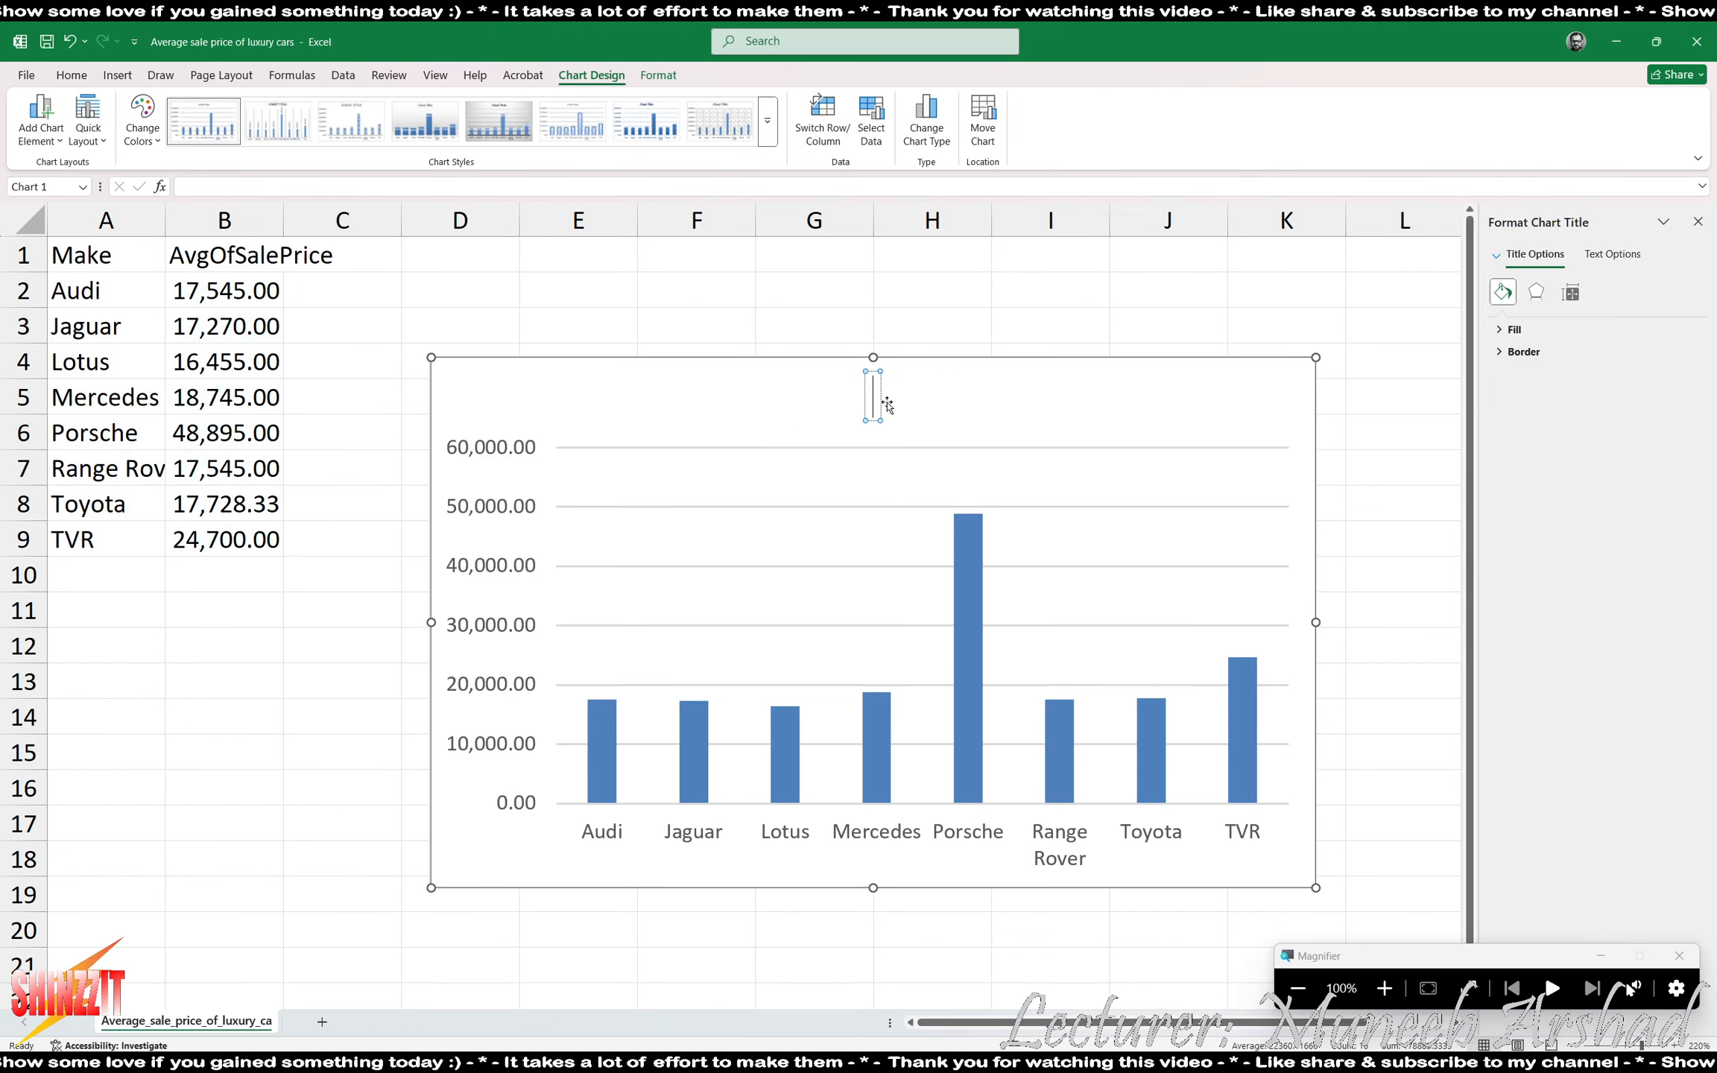
type("Average Sales")
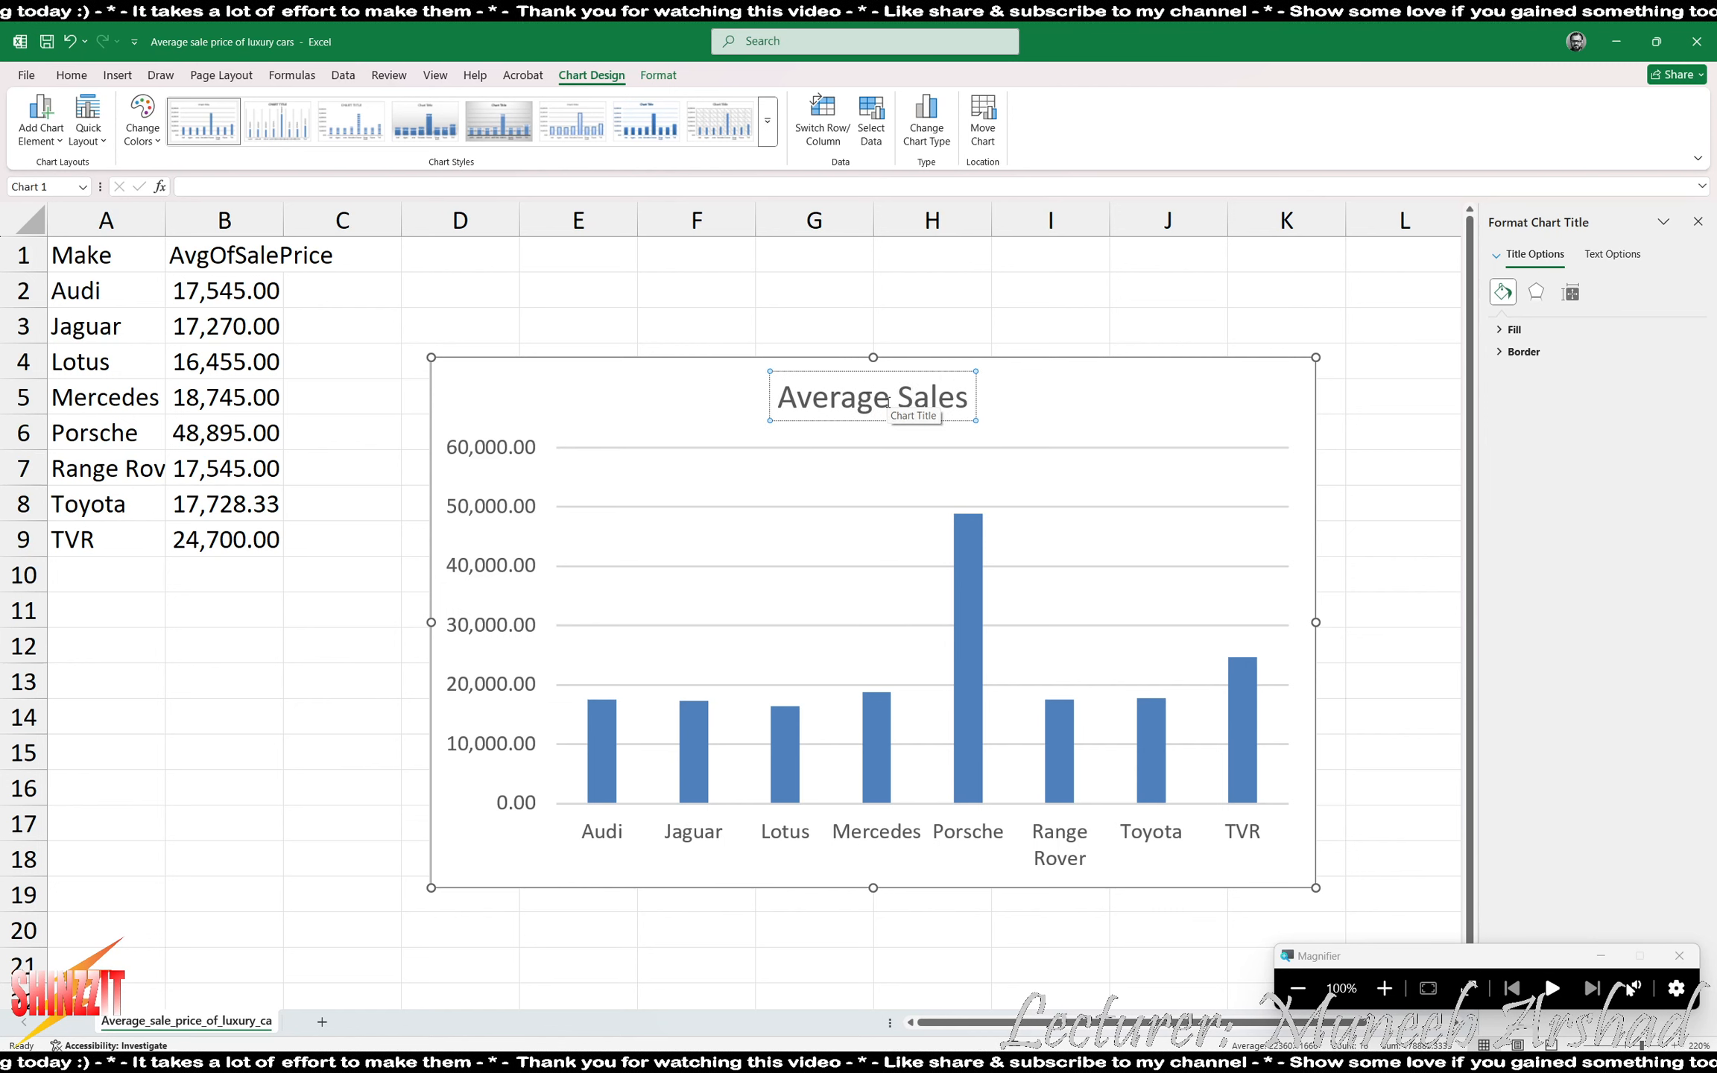
type(" Price of")
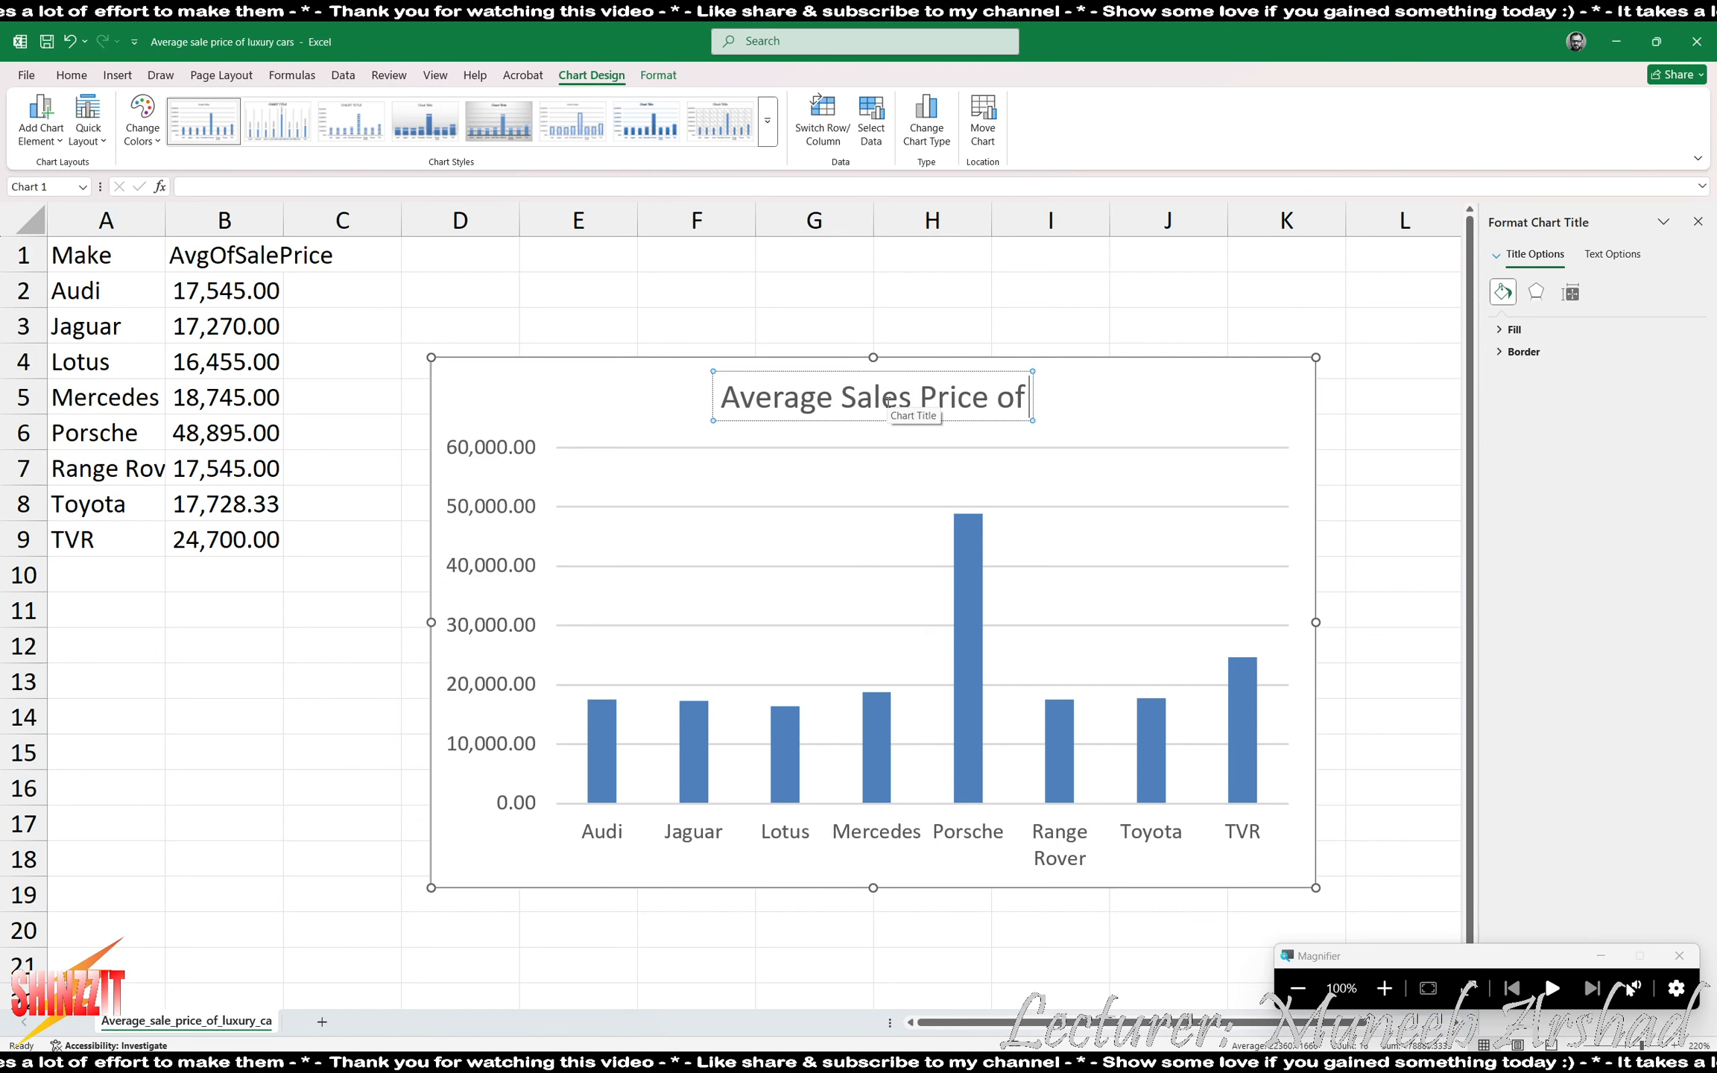
type(" Luxury Cars")
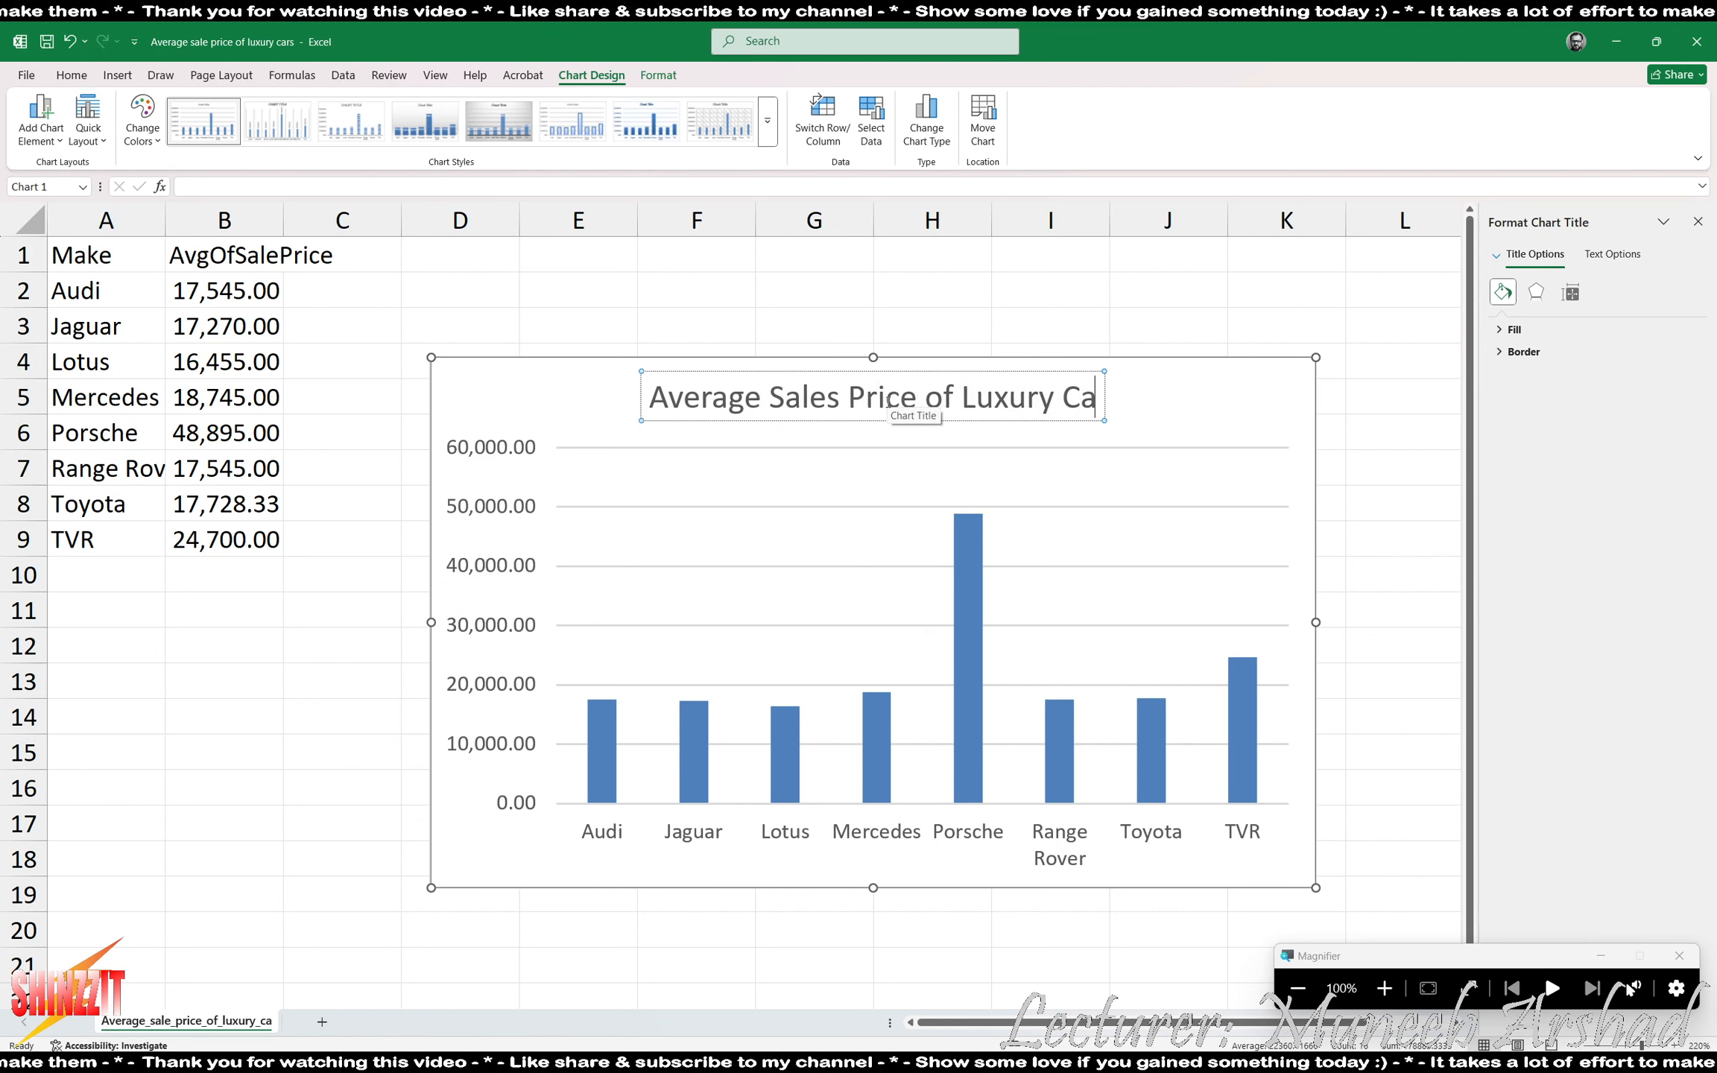
- Add primary horizontal and primary vertical axis titles to the column chart
left_click(535, 864)
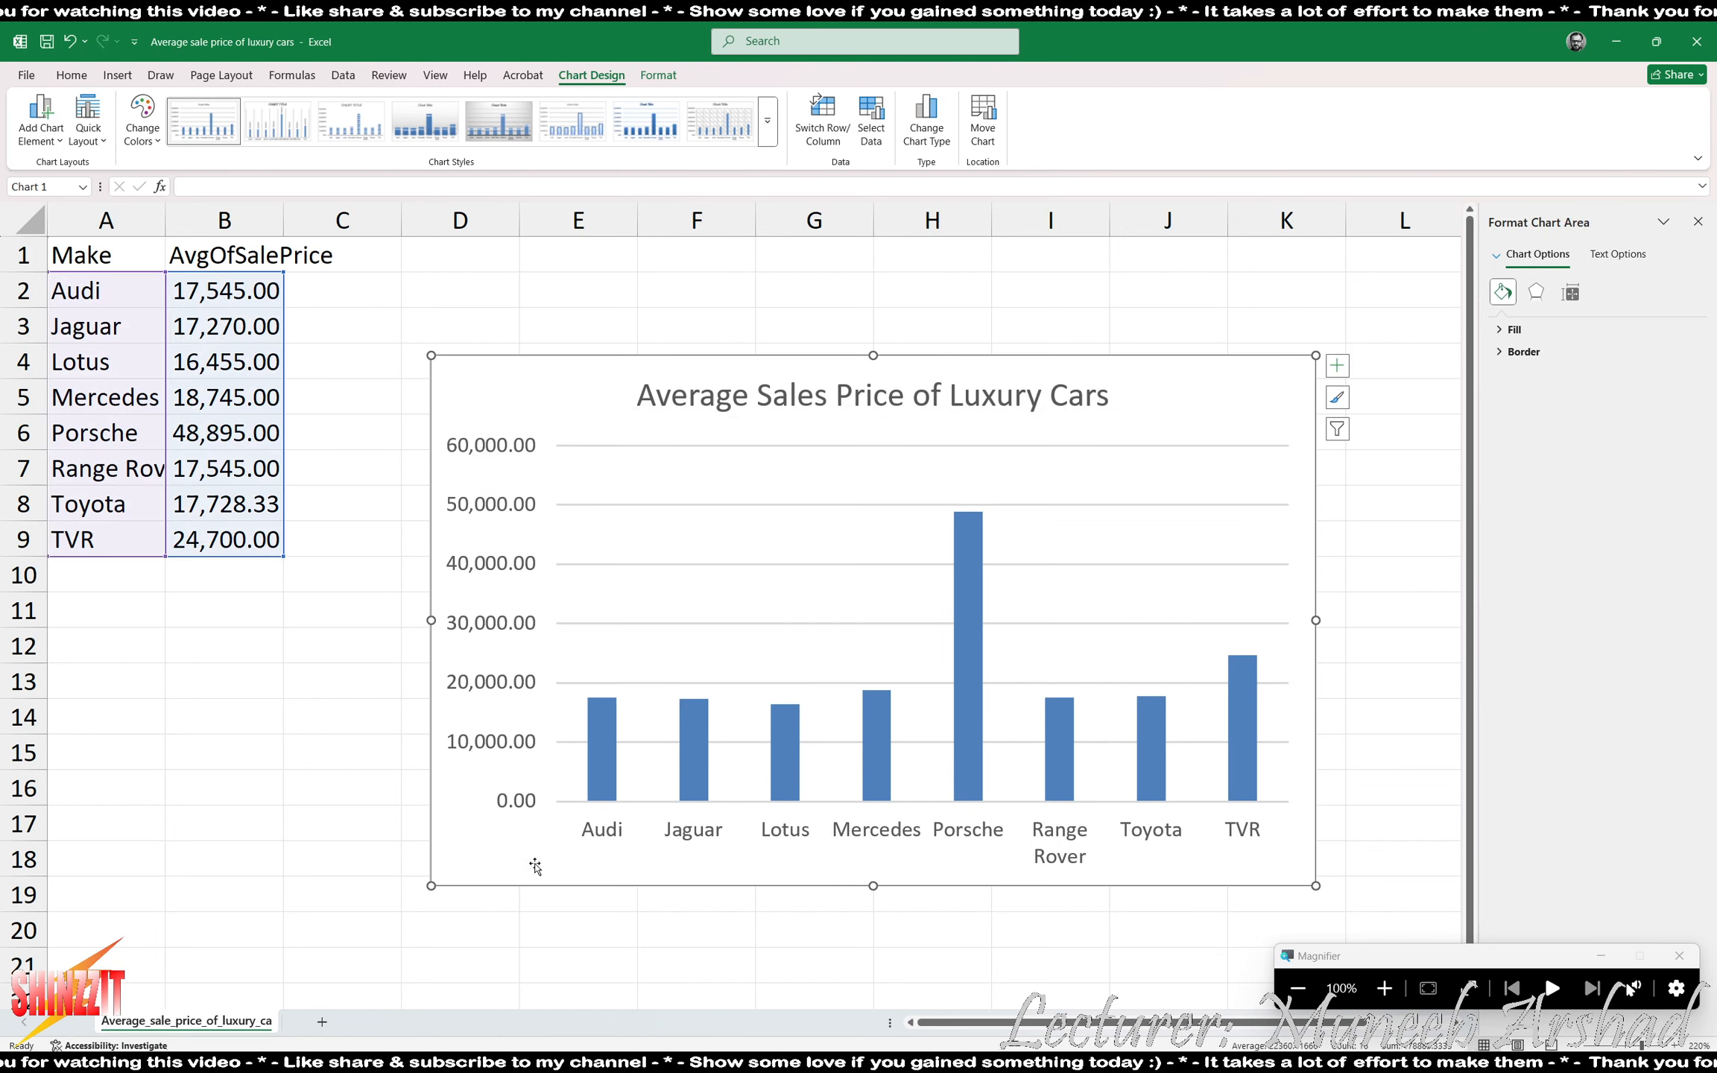
left_click(40, 141)
mouse_move(72, 190)
left_click(201, 198)
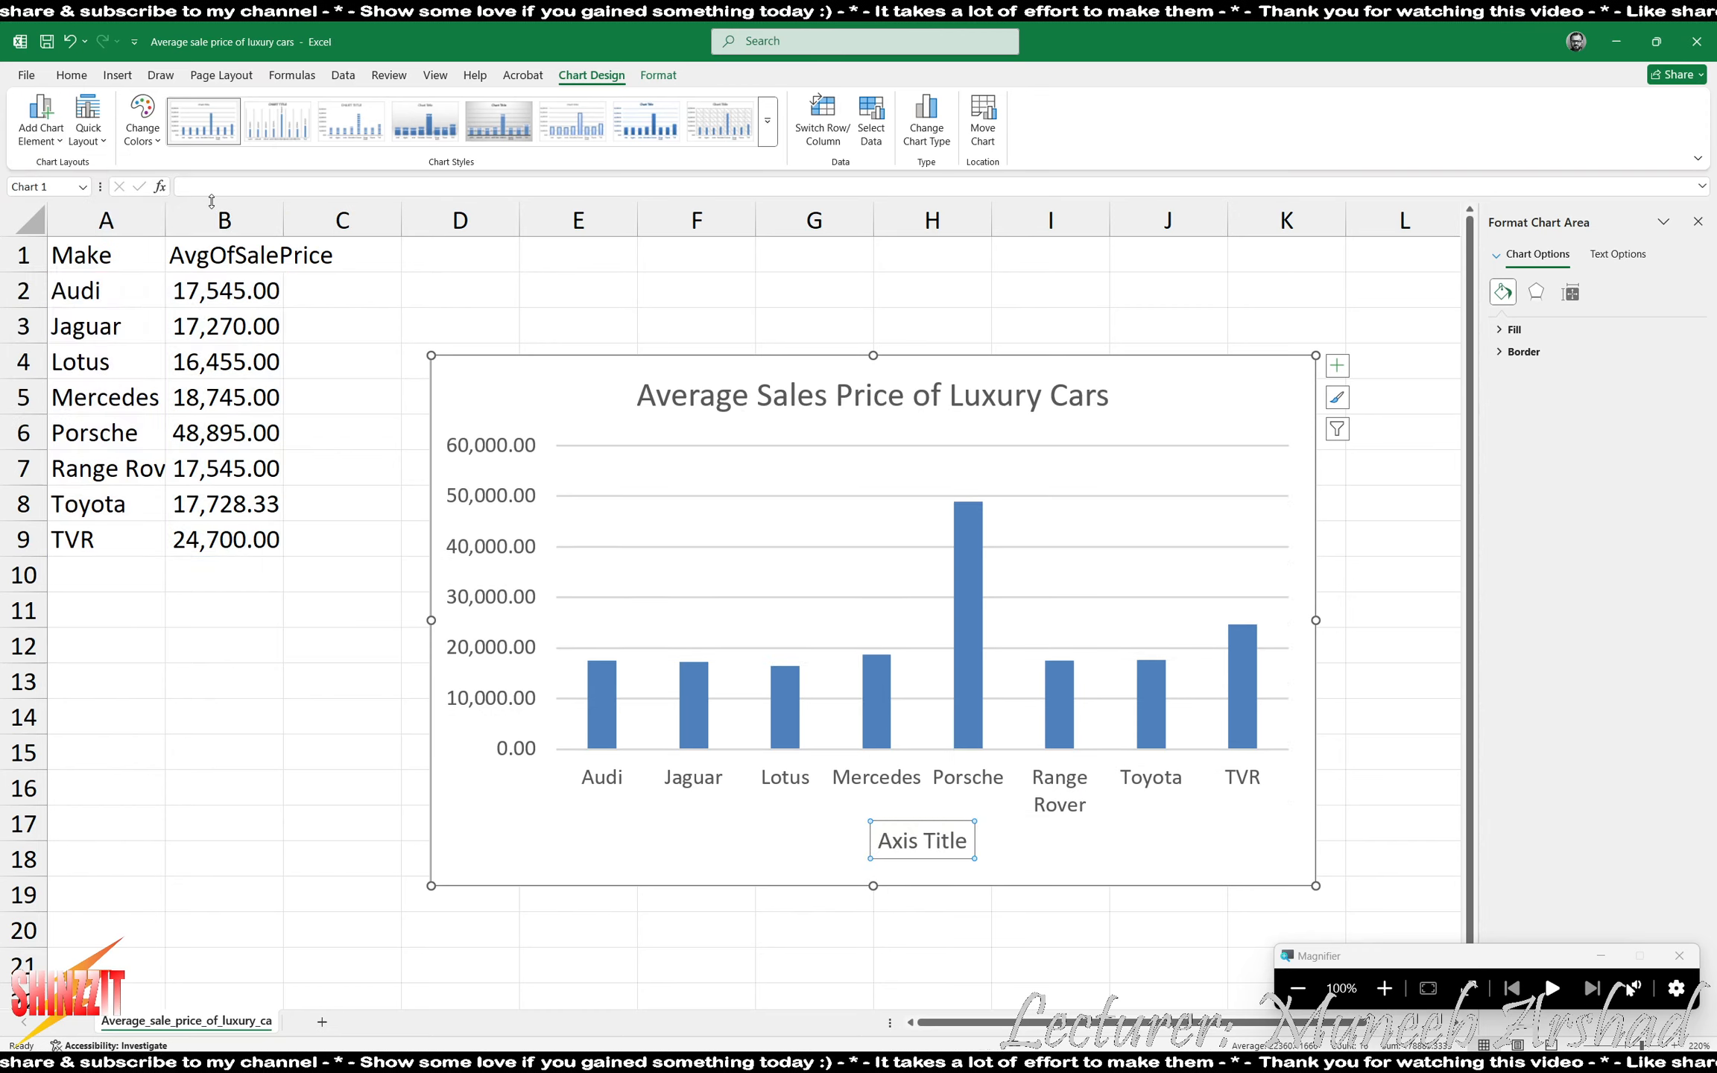
left_click(40, 142)
mouse_move(74, 195)
left_click(208, 238)
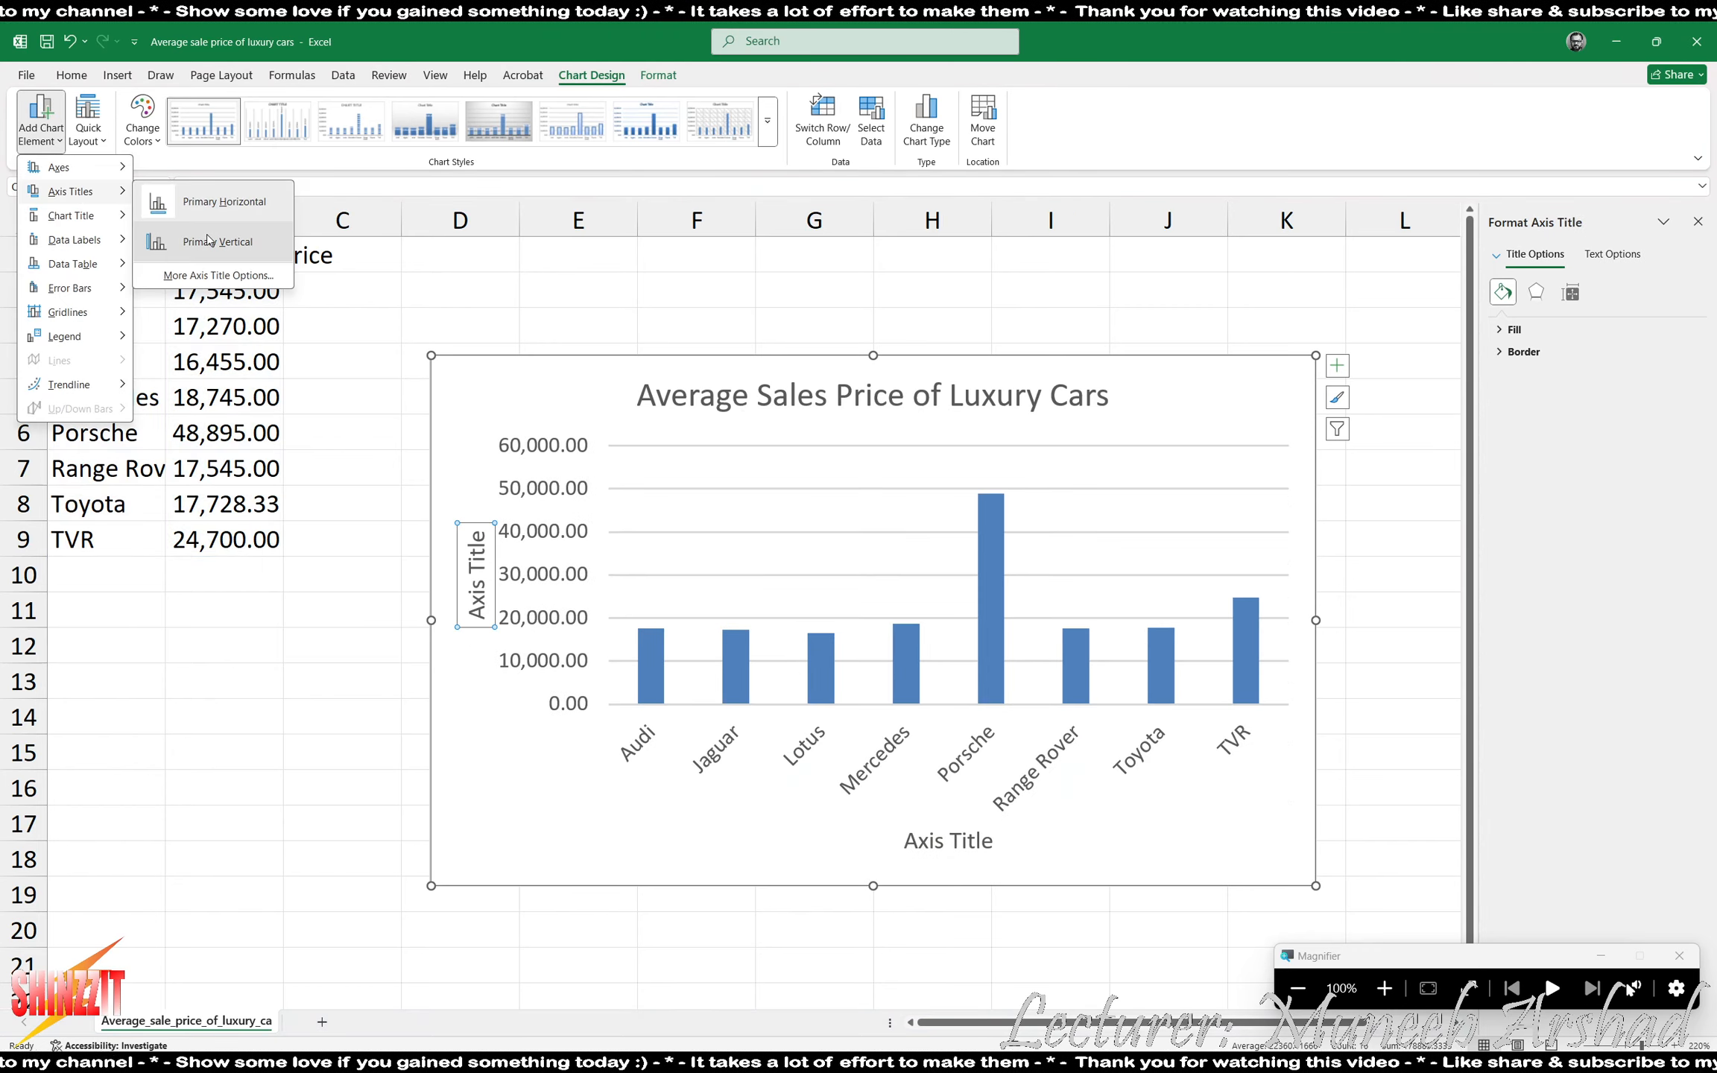
- Add Outside End data labels to the columns, and widen the chart to extend into column N
left_click(53, 142)
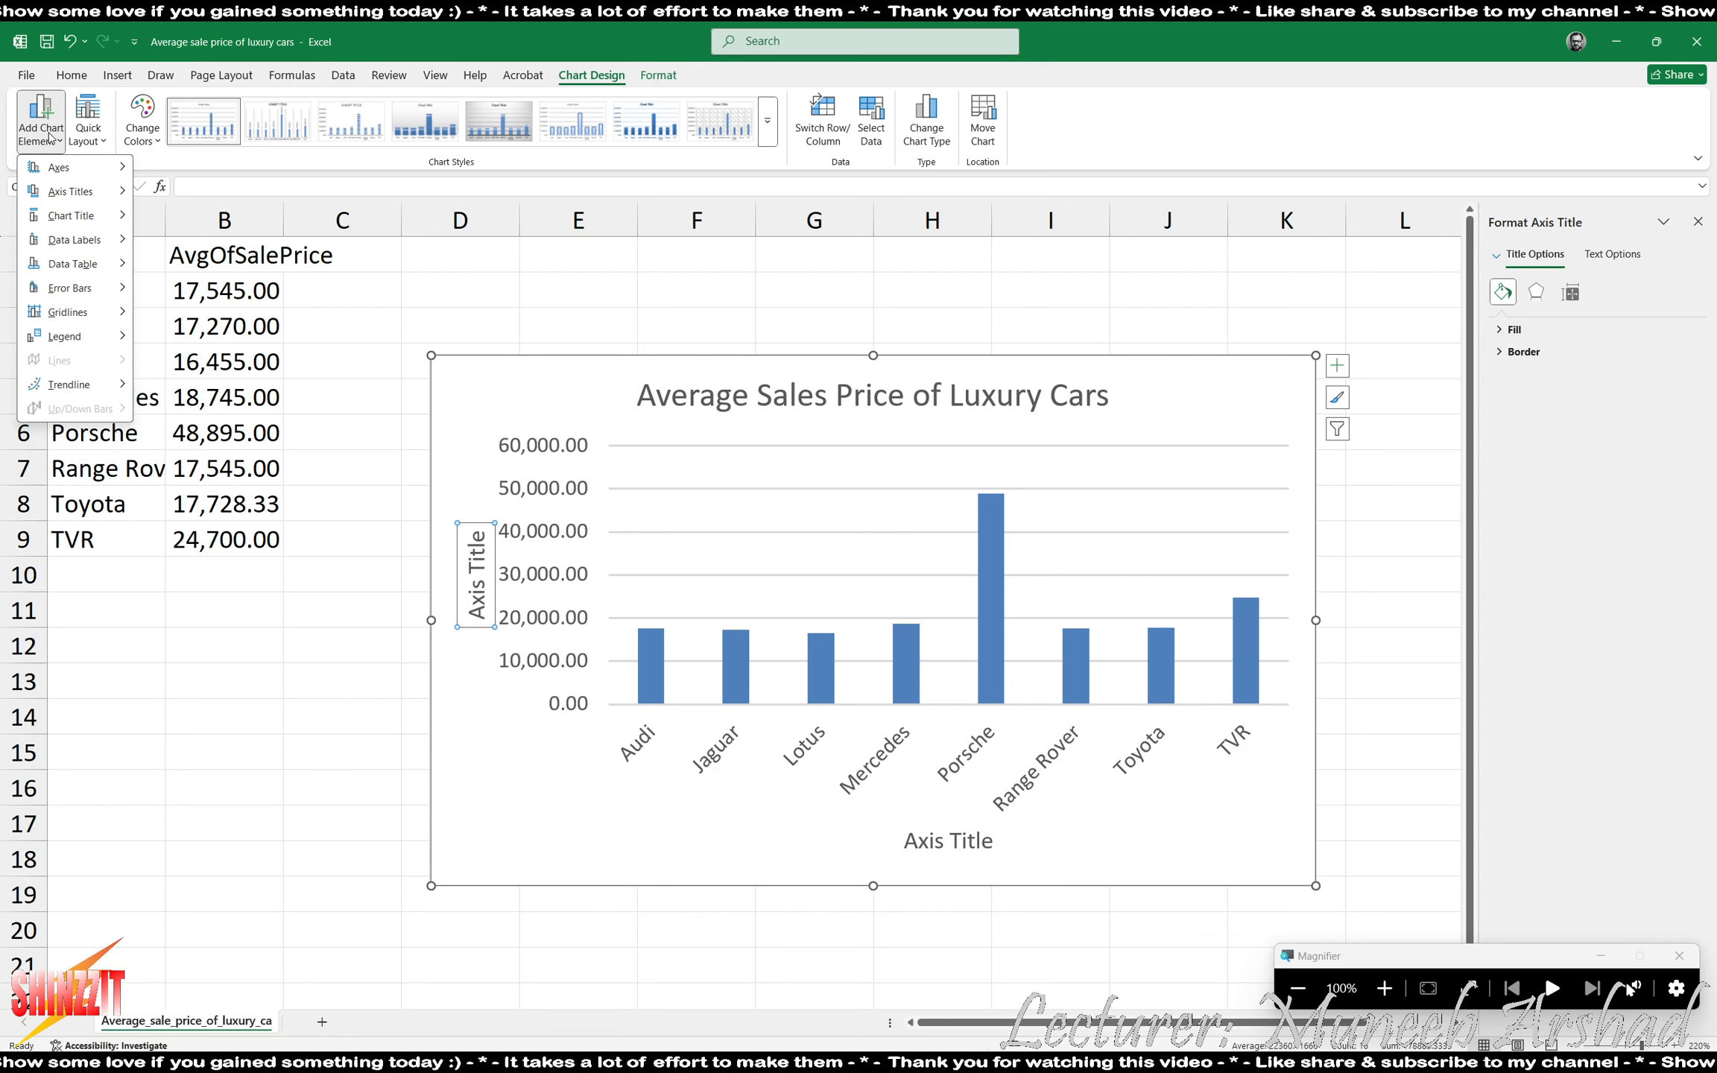
mouse_move(75, 239)
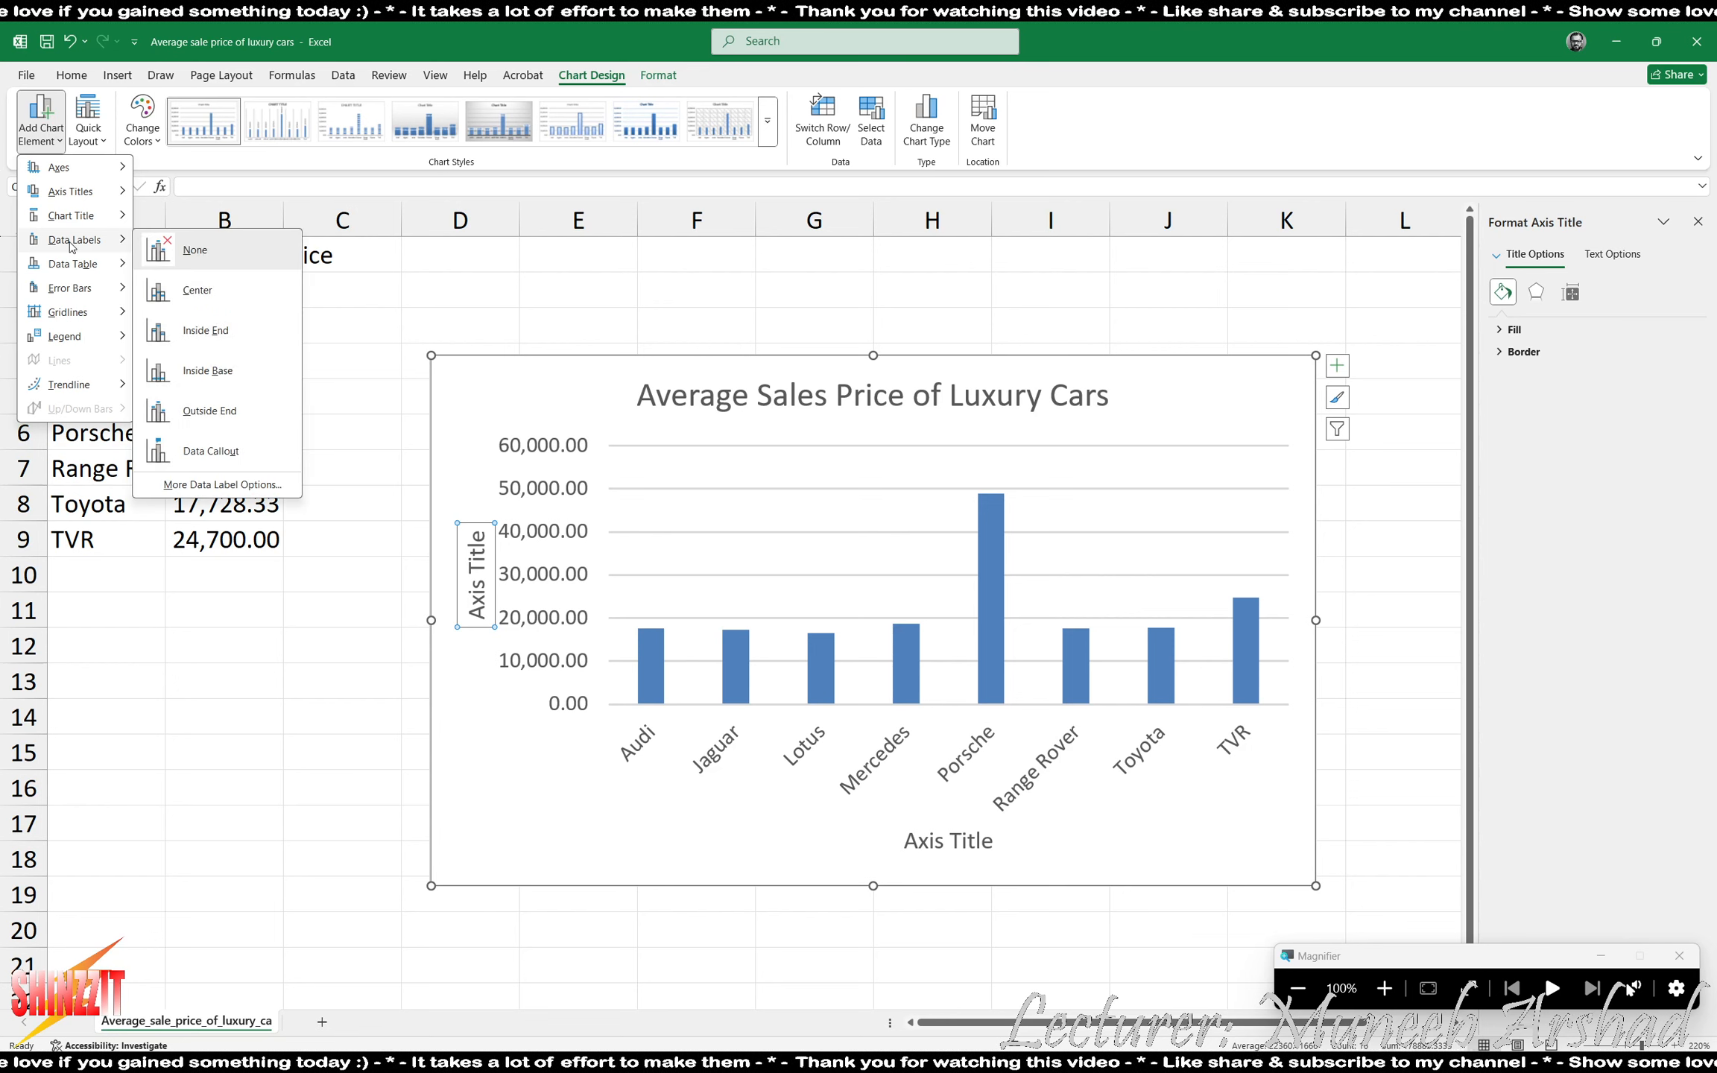
left_click(221, 412)
scroll(1268, 744, "down", 6)
scroll(1268, 744, "up", 6)
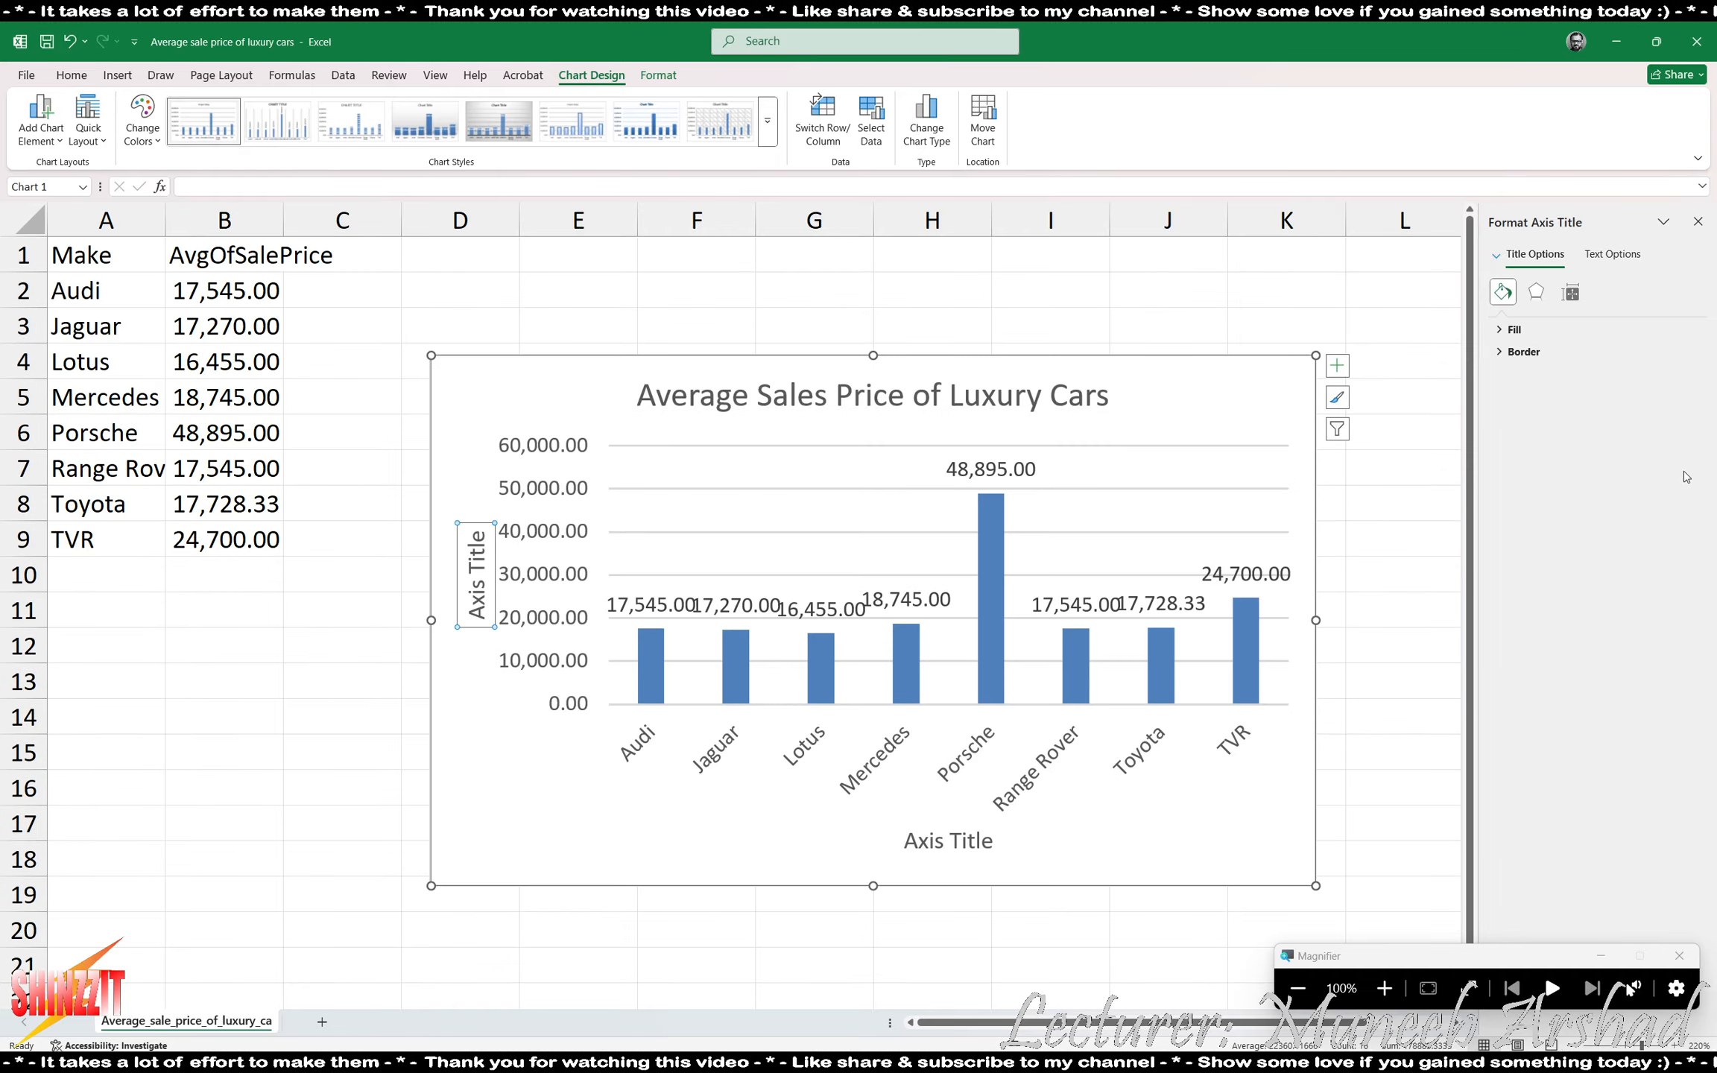
left_click(1694, 220)
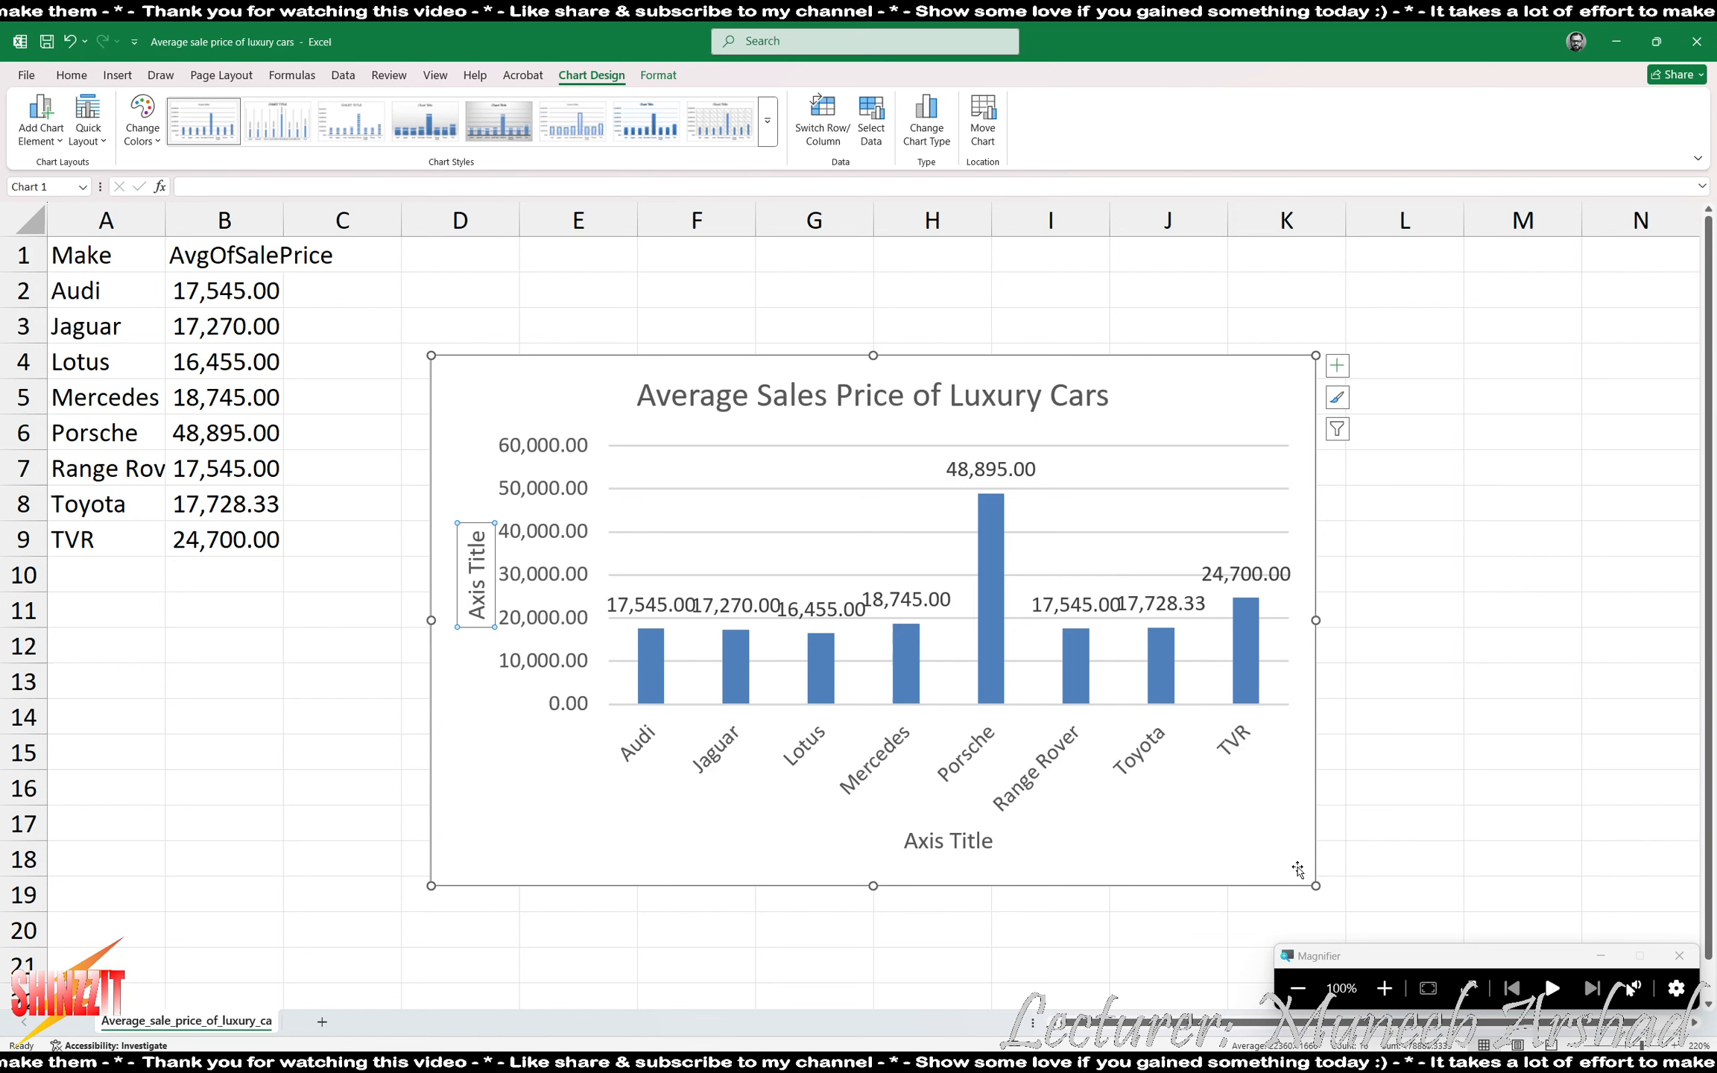
left_click_drag(1313, 620, 1645, 620)
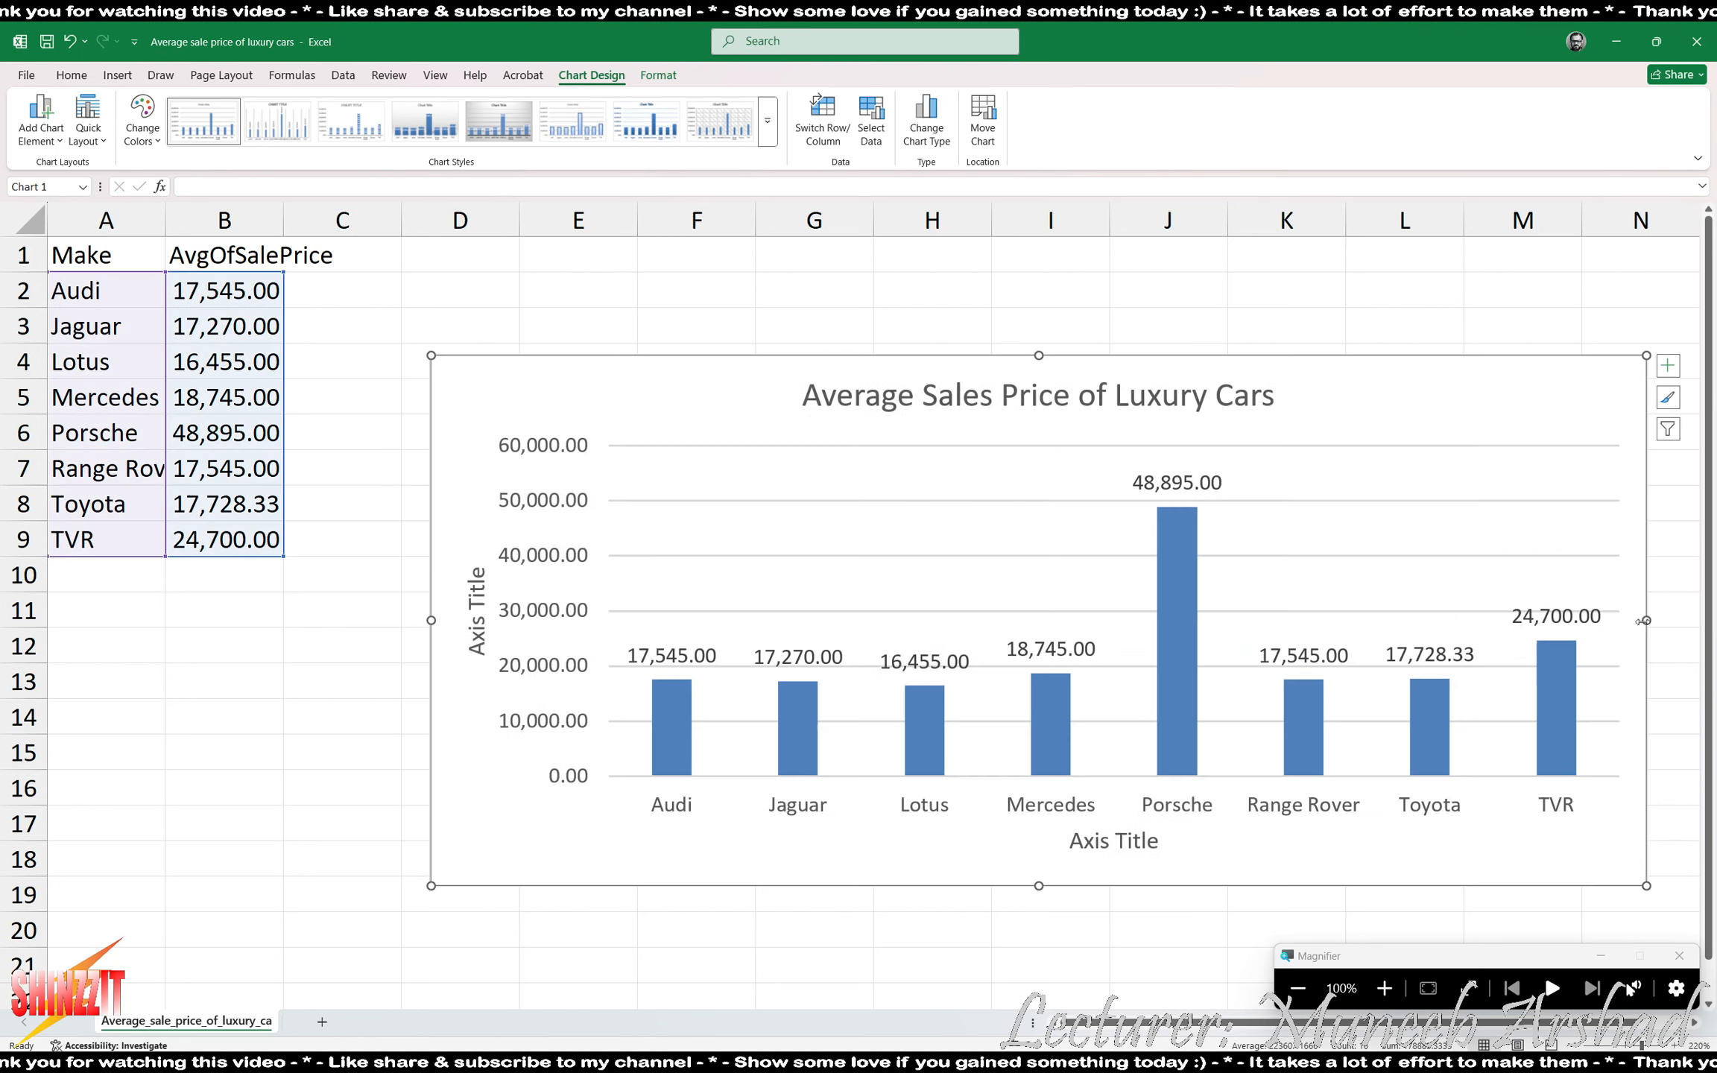
- Replace the vertical axis title's placeholder text with "Average price"
double_click(456, 593)
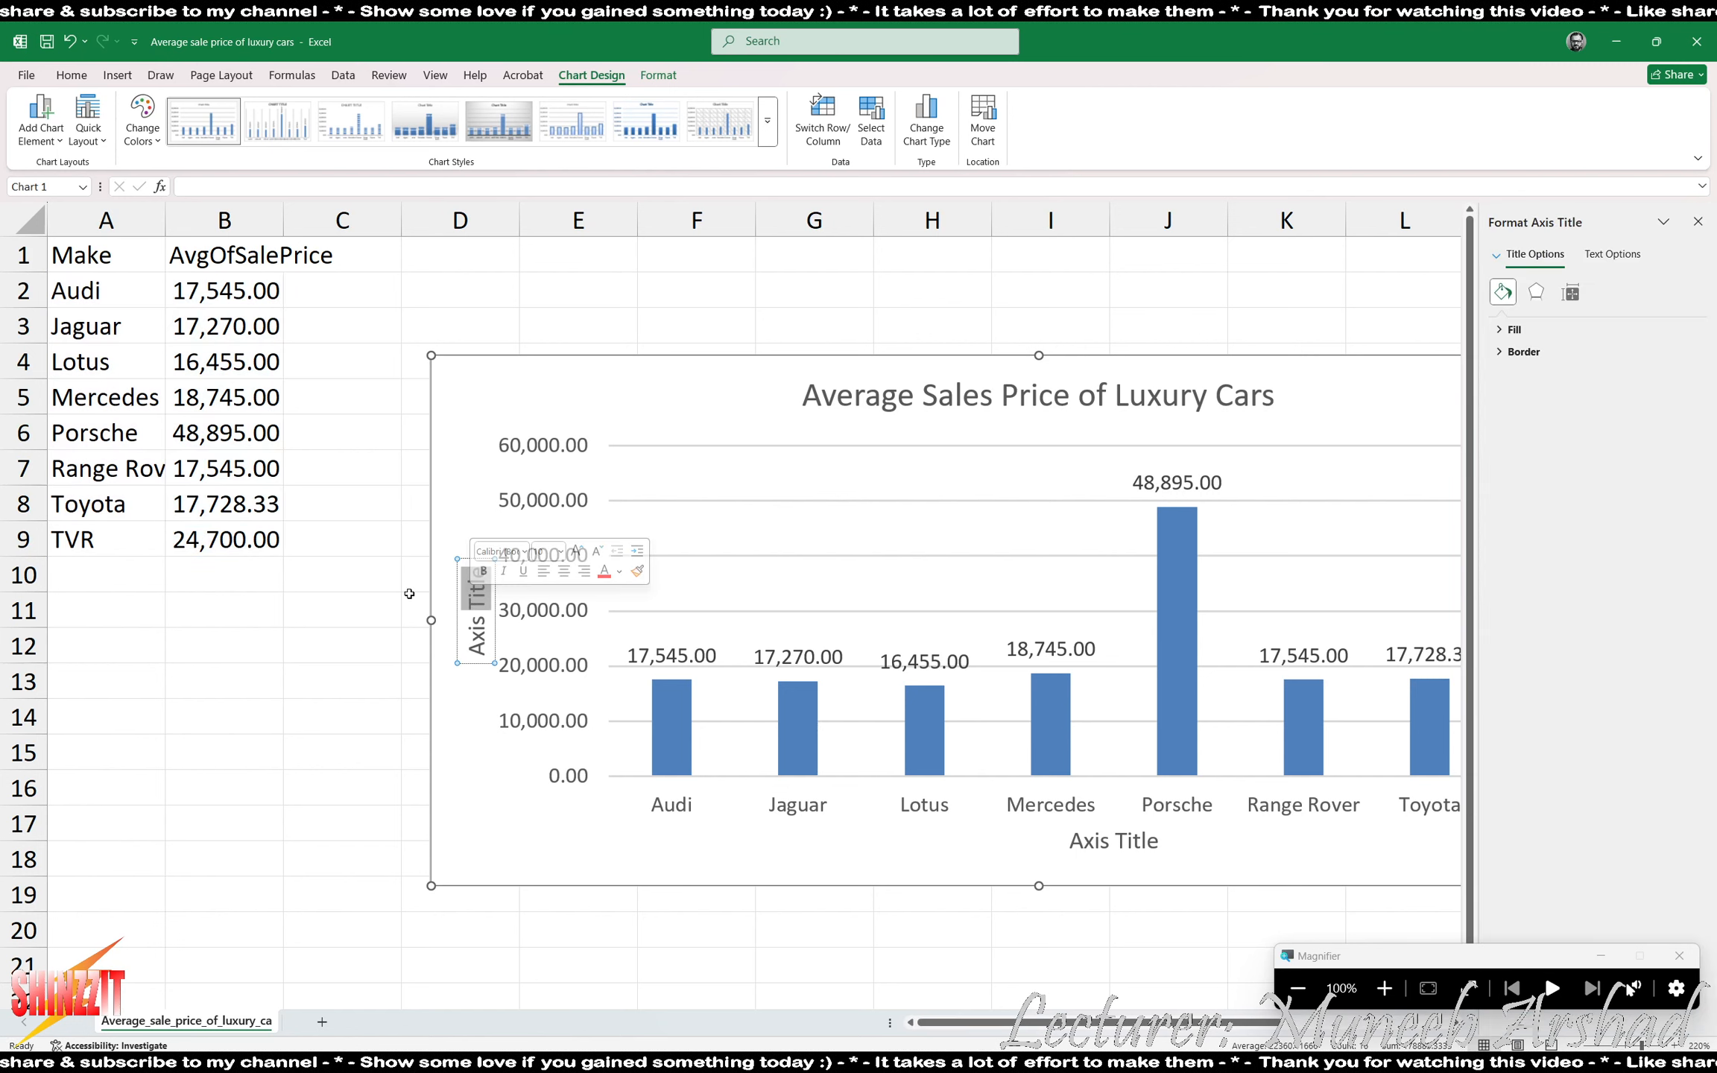
key("BackSpace")
key("BackSpace")
key("BackSpace")
key("BackSpace")
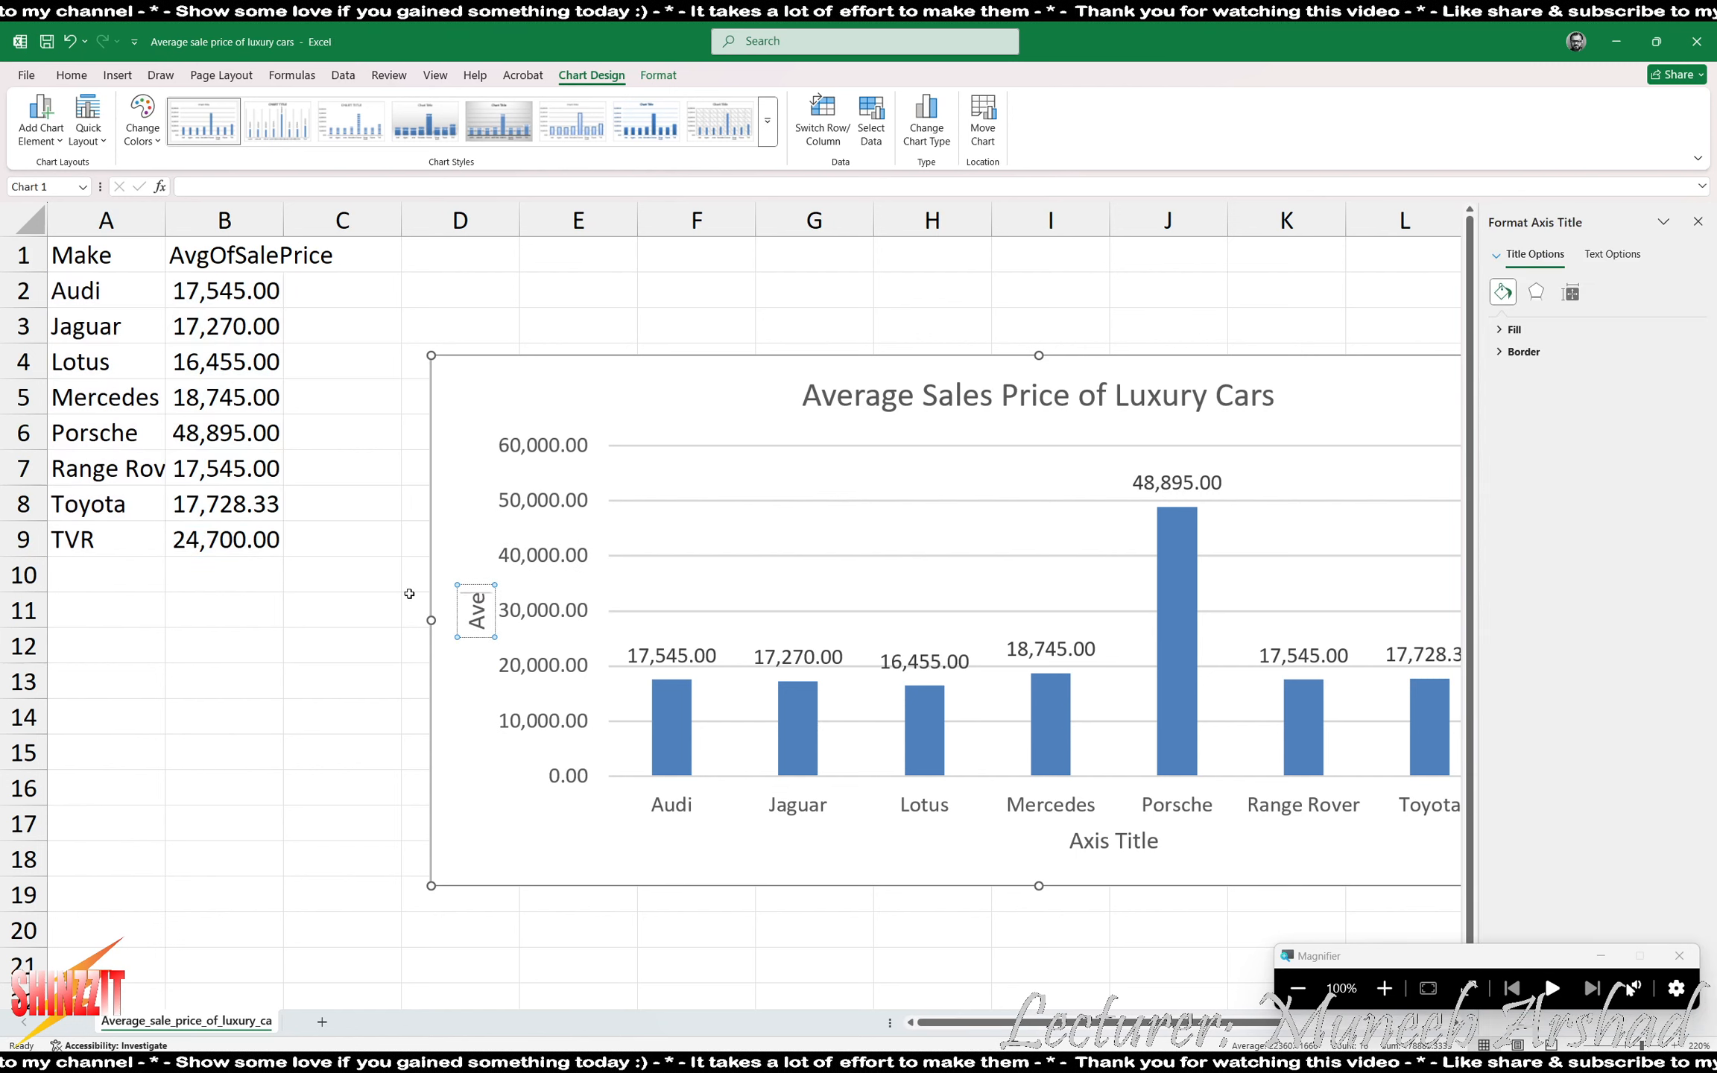
type("verage pri")
key("BackSpace")
key("BackSpace")
type("rice")
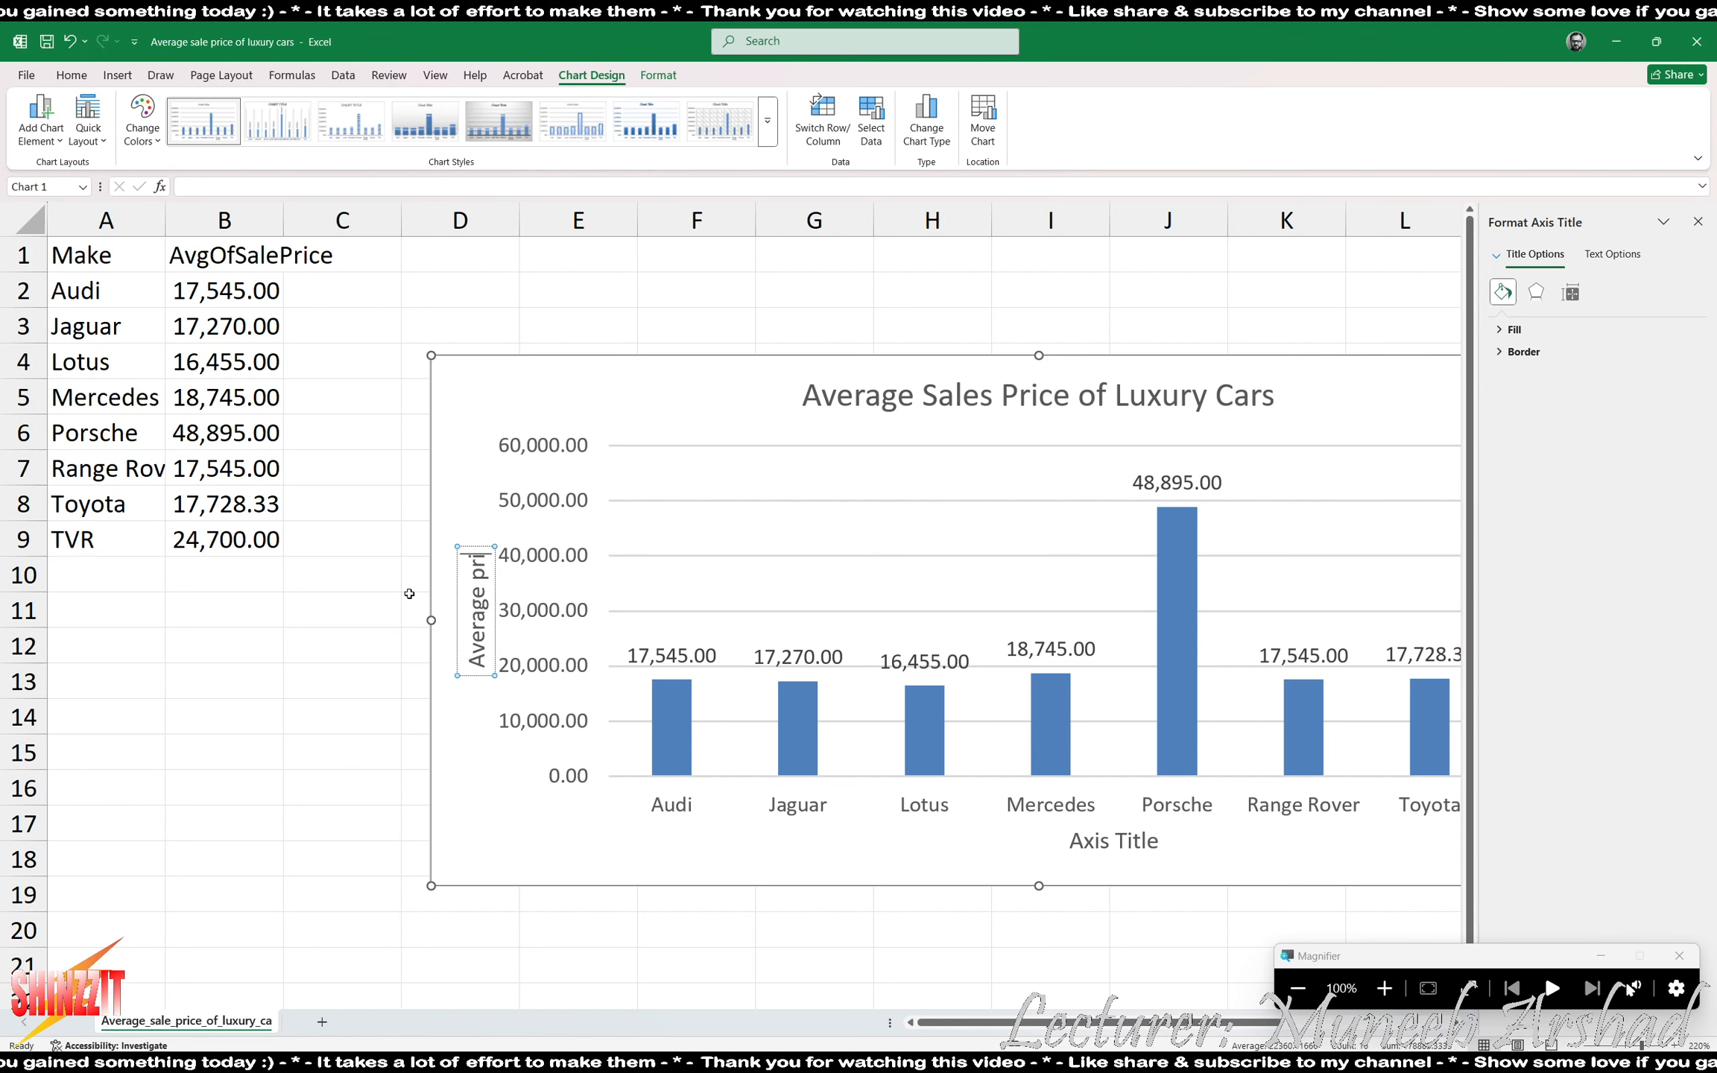
- Set the horizontal axis title to "Make" and close the axis title formatting pane
left_click(1113, 852)
double_click(1115, 847)
type("Make")
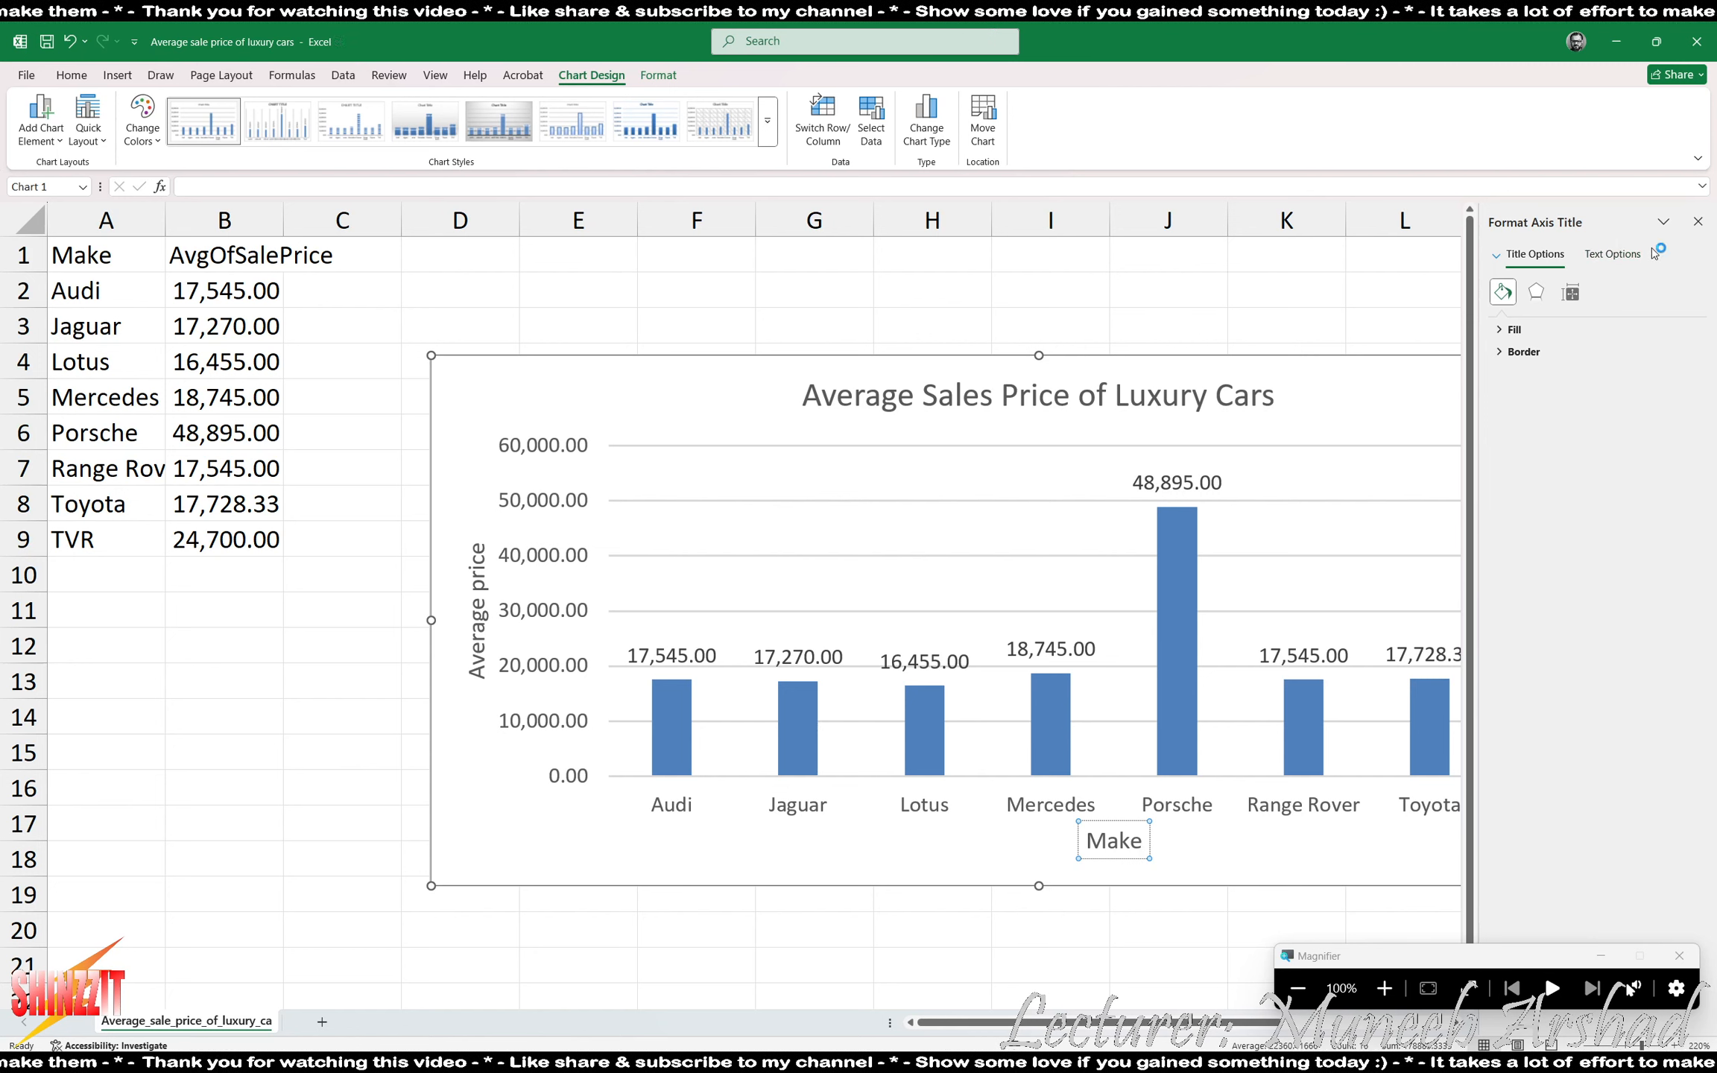
left_click(1697, 221)
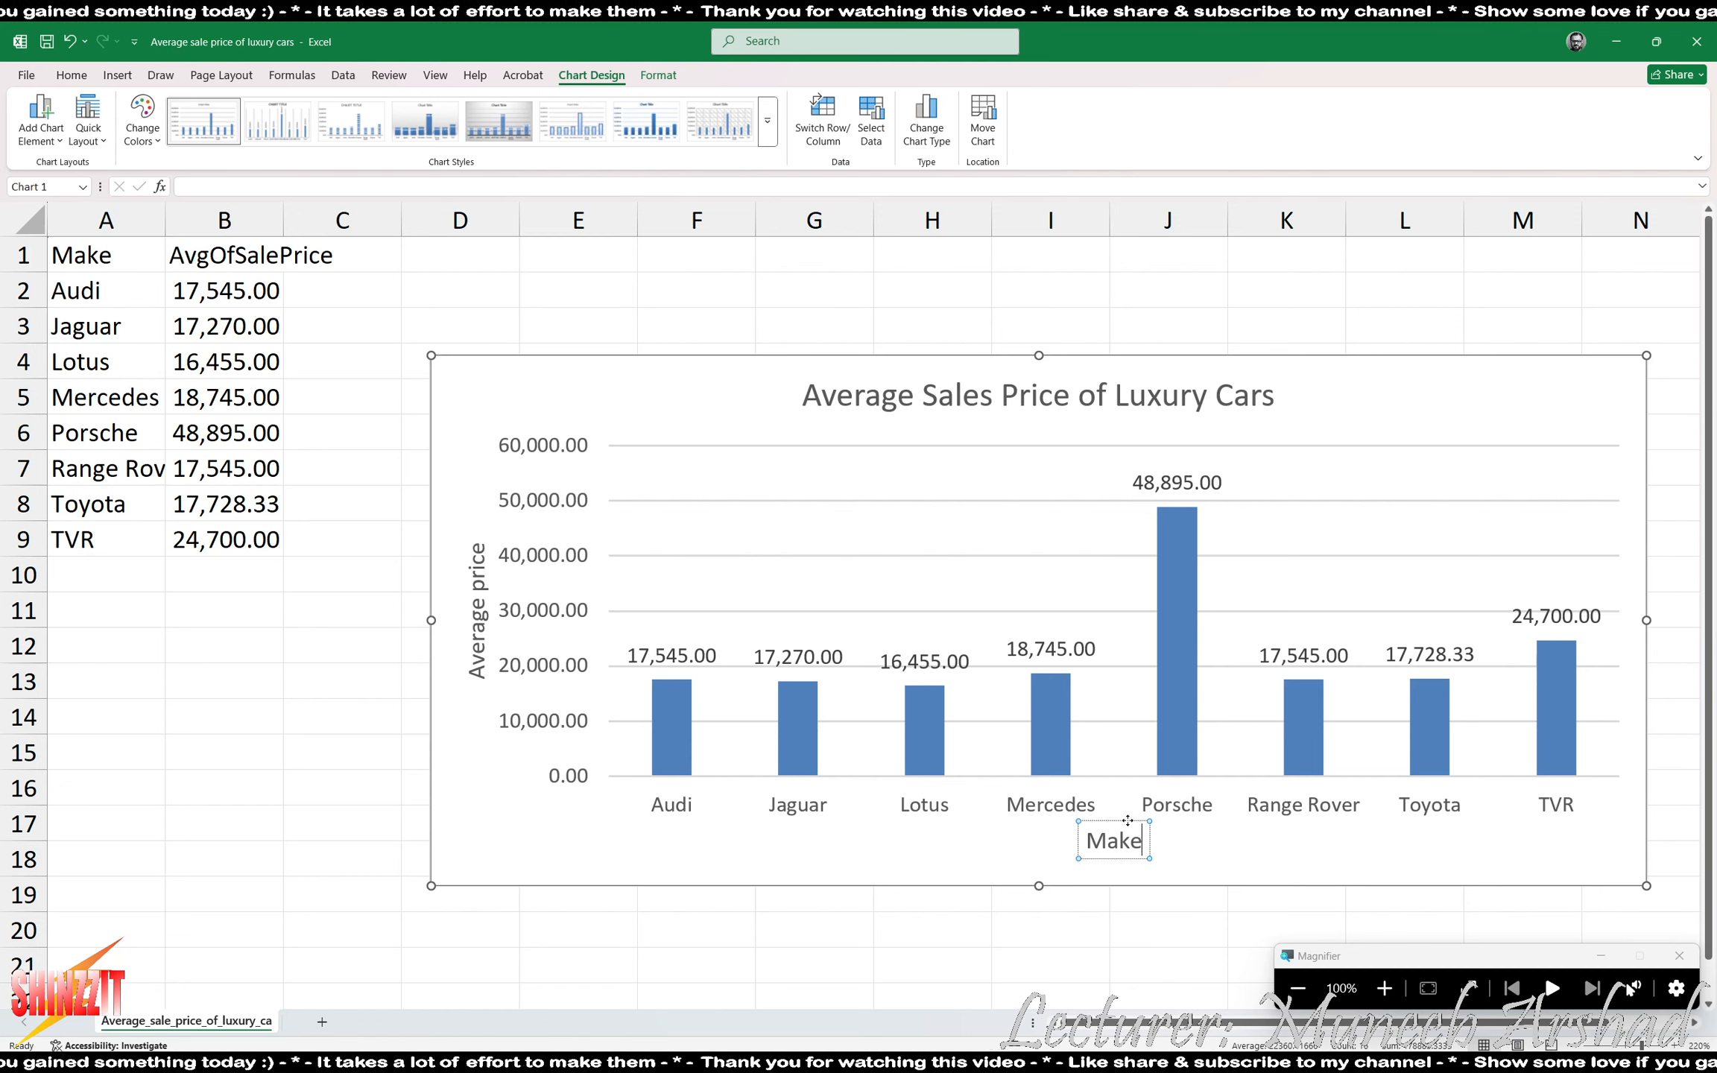
- Close the chart workbook with its changes saved, and switch to Acrobat to read task 9 in ACCESS EX11.pdf
left_click(1705, 47)
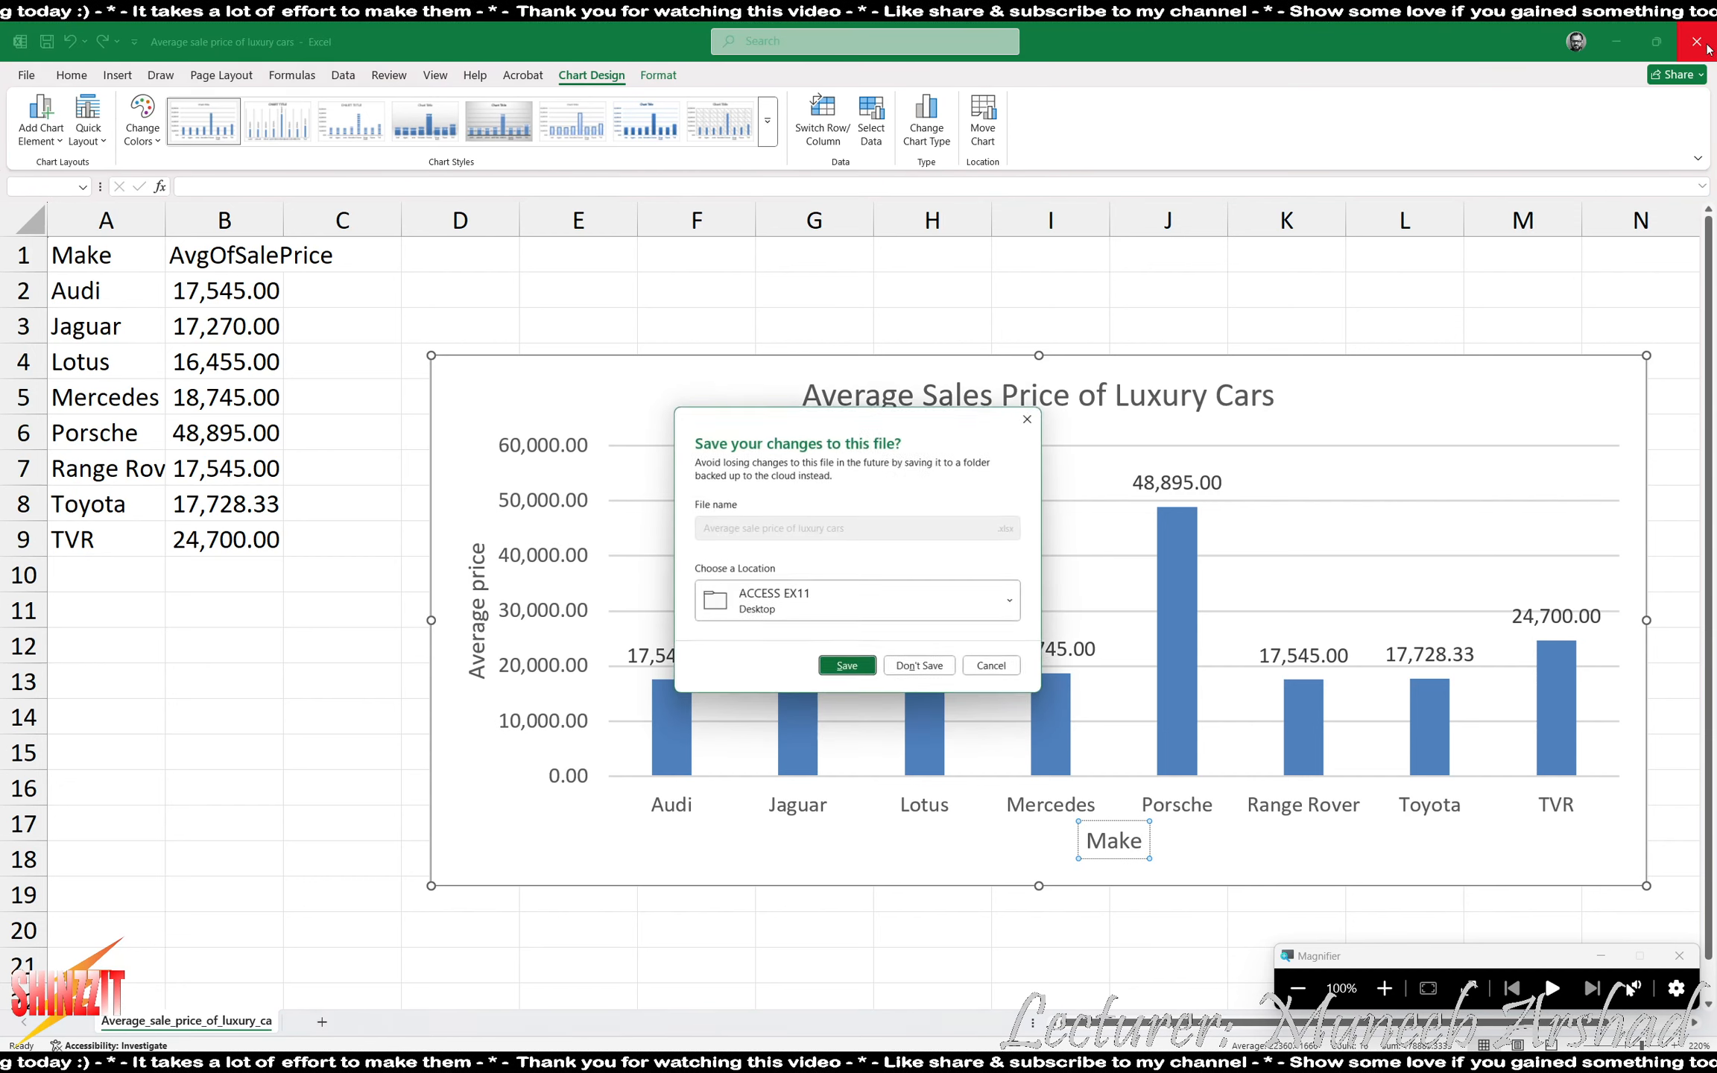
left_click(844, 663)
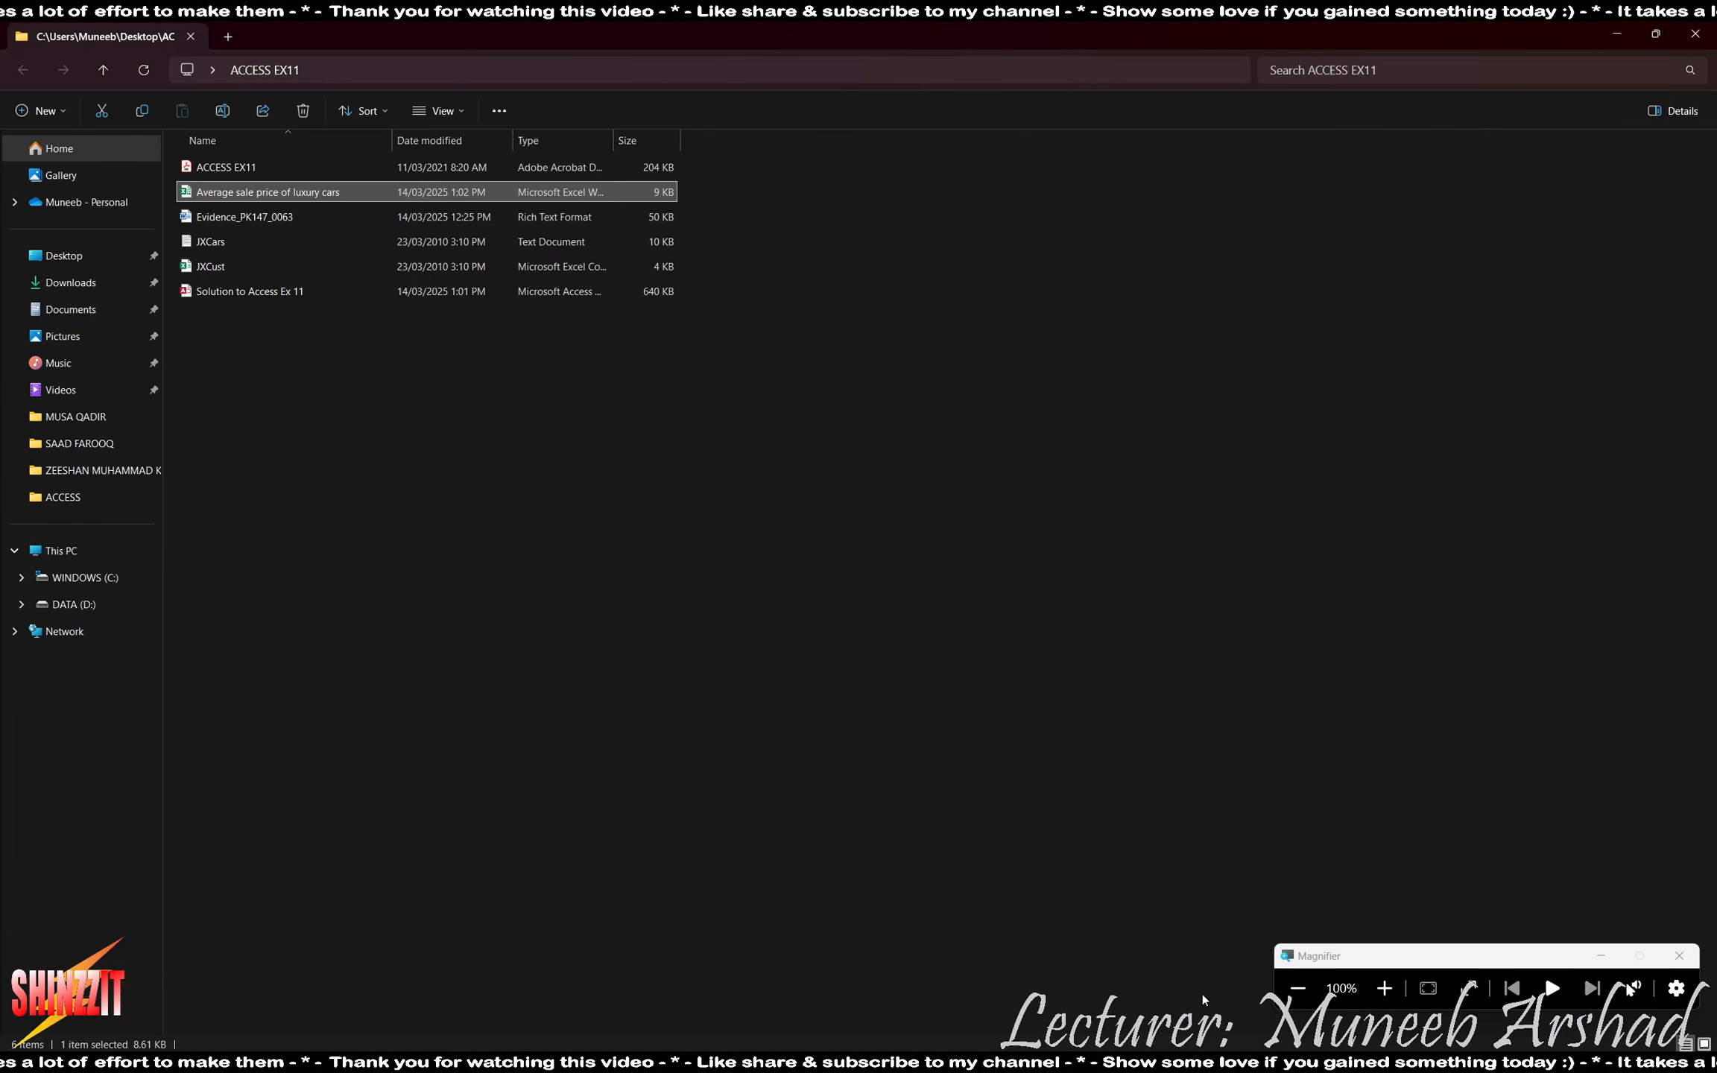
left_click(1136, 1062)
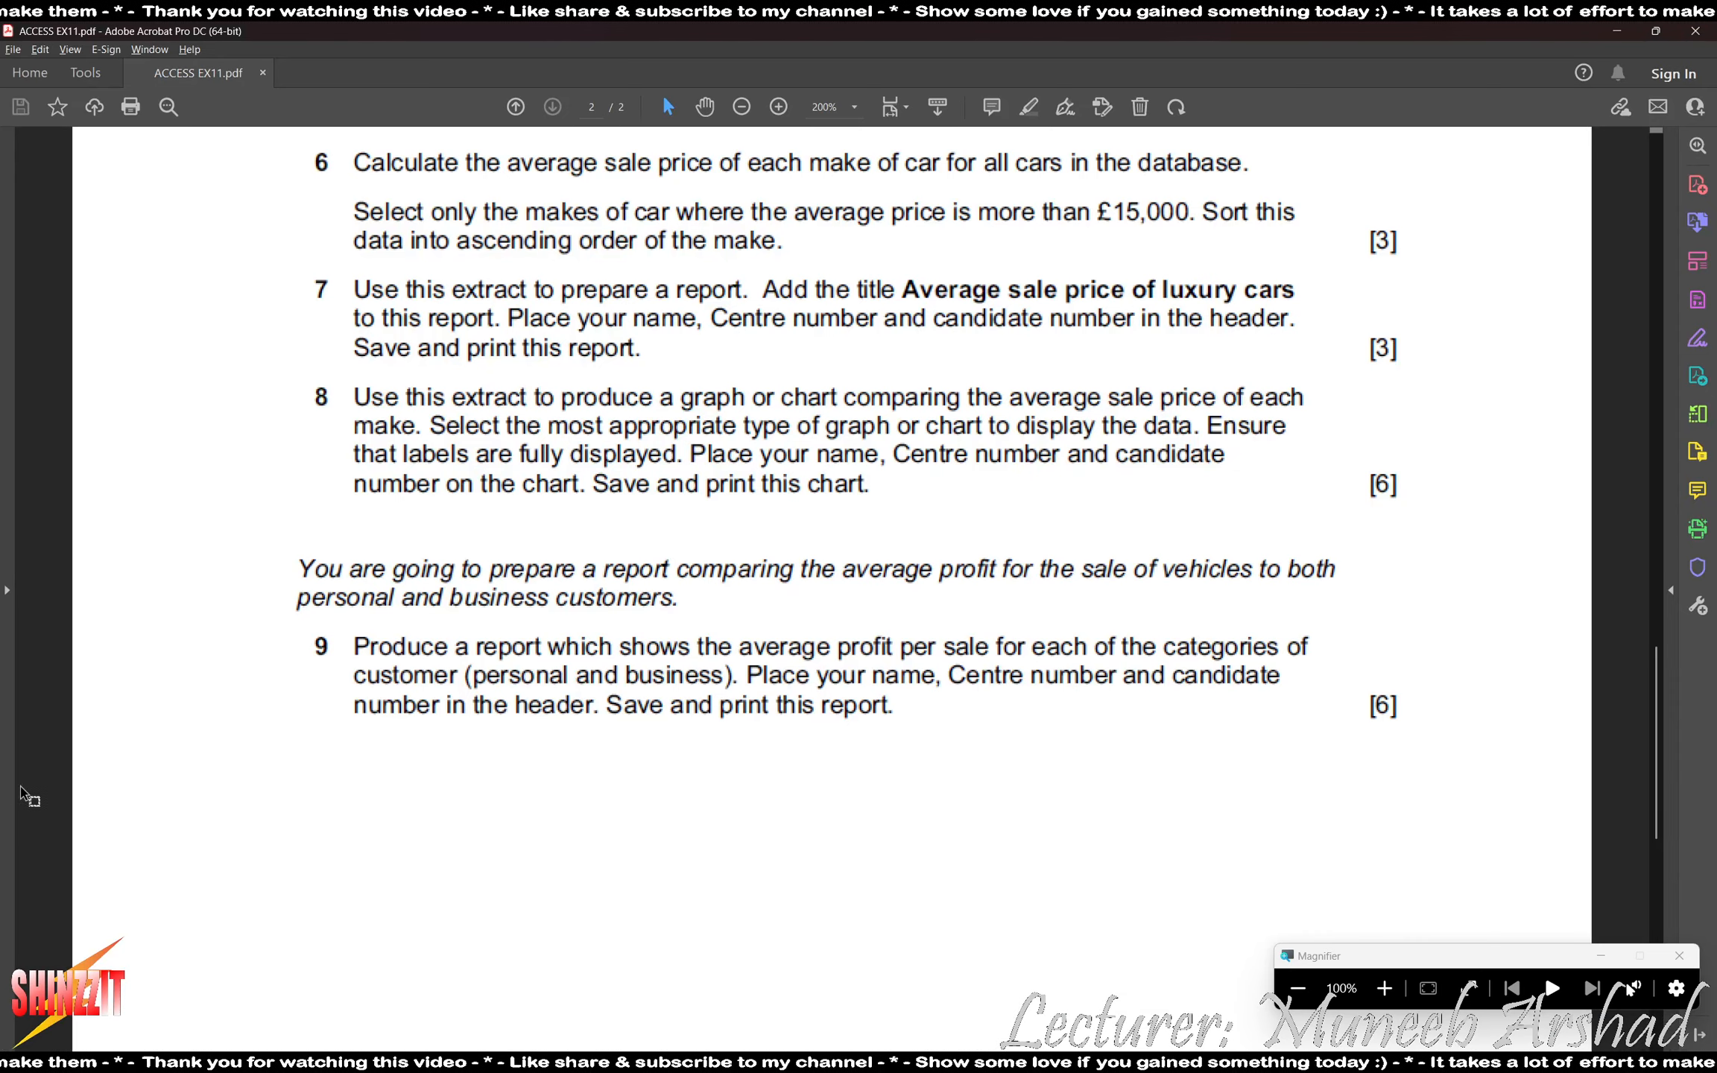
scroll(138, 759, "down", 3)
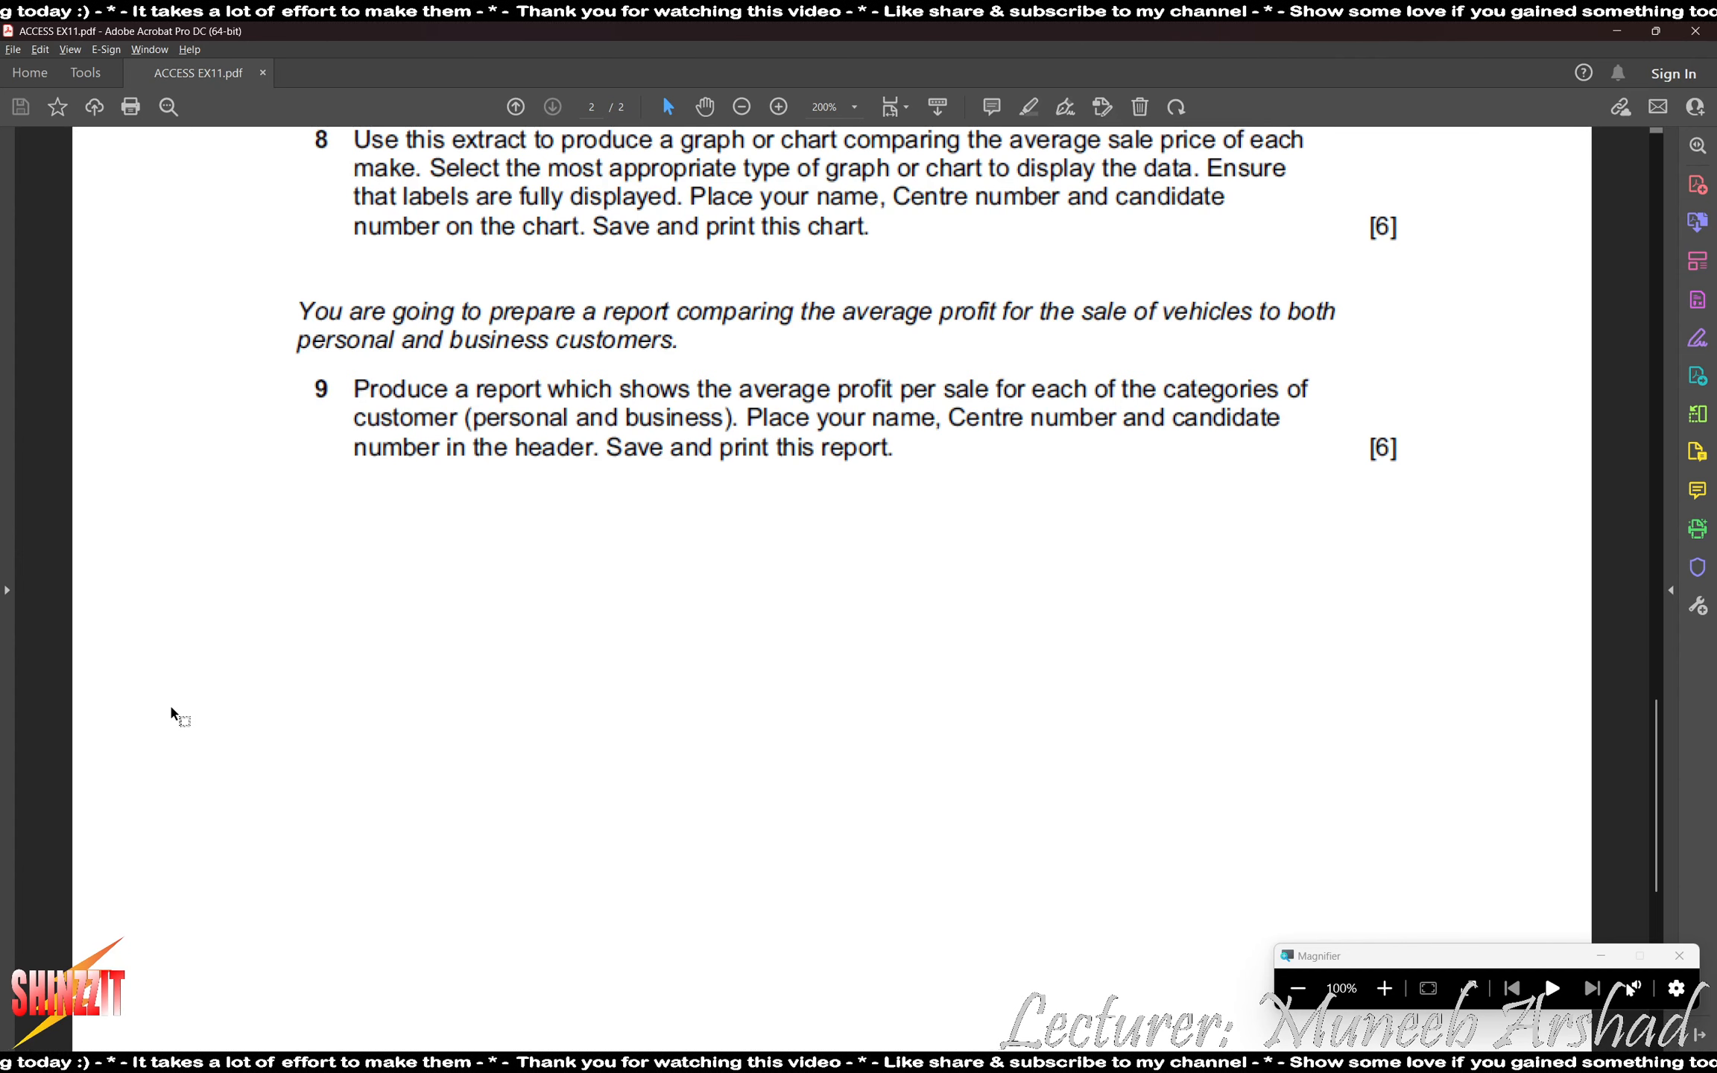
- Switch to the Access database and start a new query design containing the CARS and CUSTOMERS tables
key("alt+Tab")
key("alt+Tab")
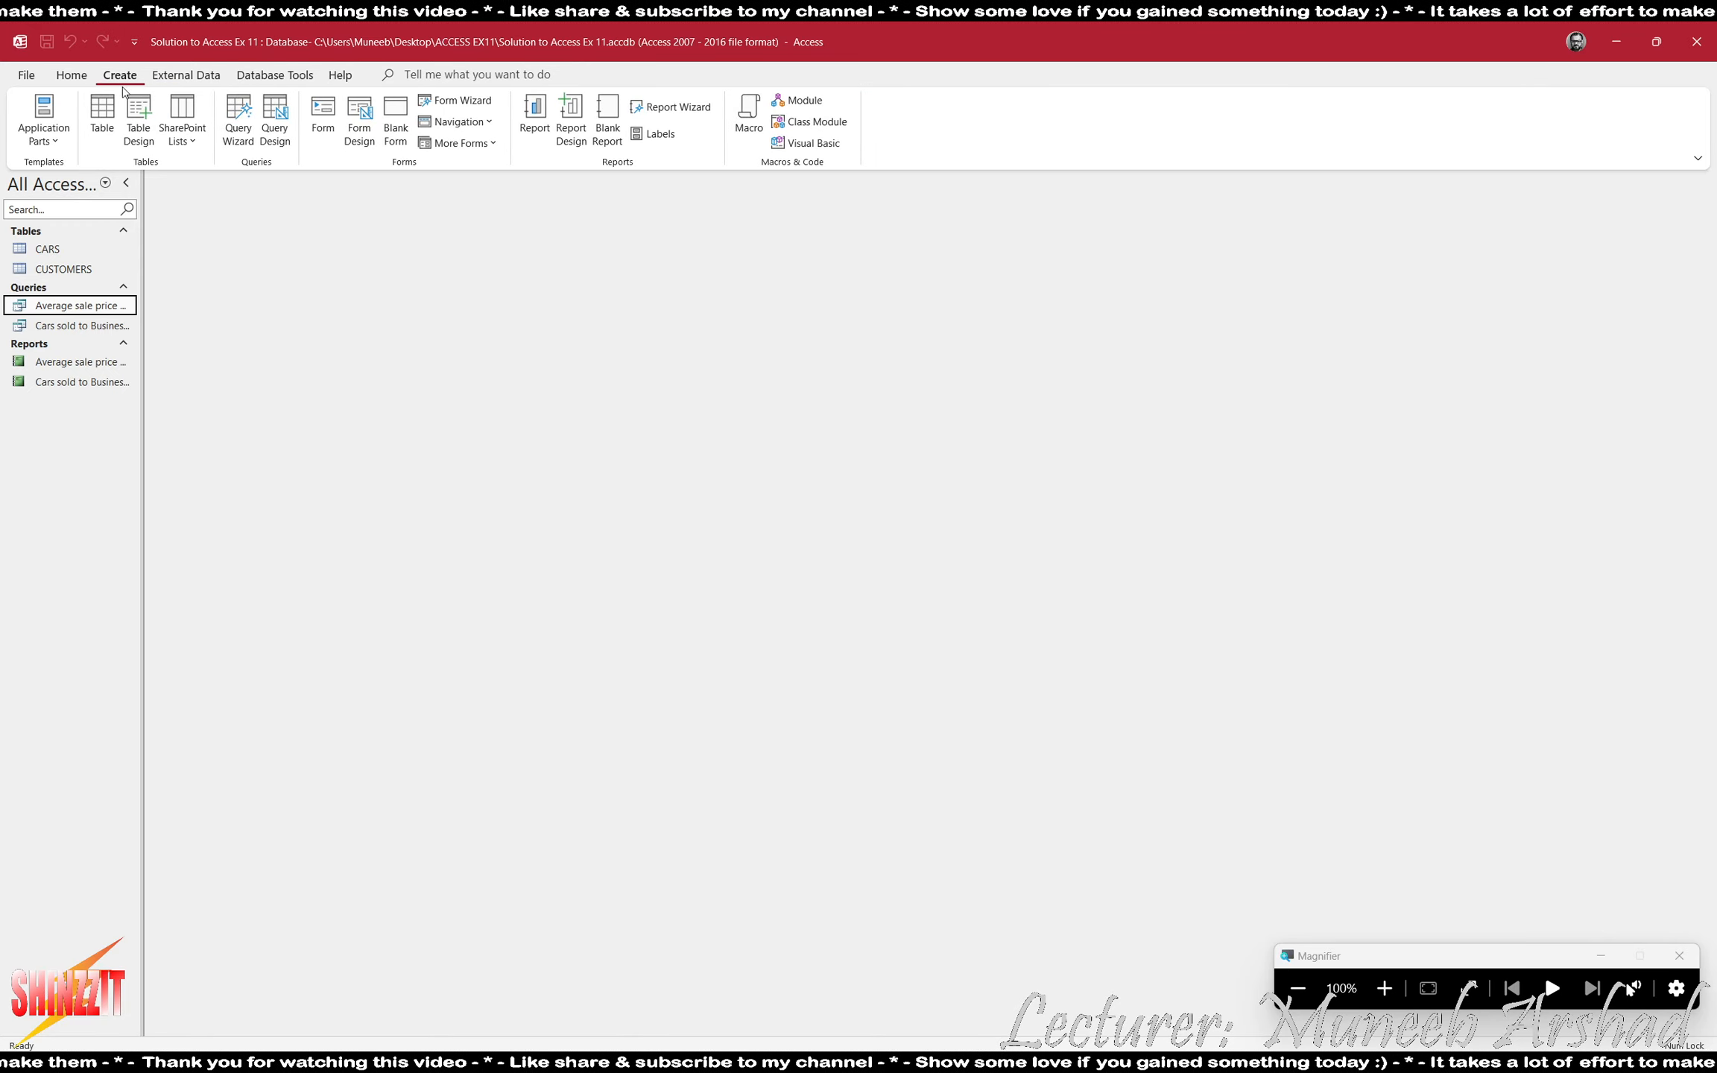
left_click(273, 119)
left_click(1540, 221)
double_click(1541, 288)
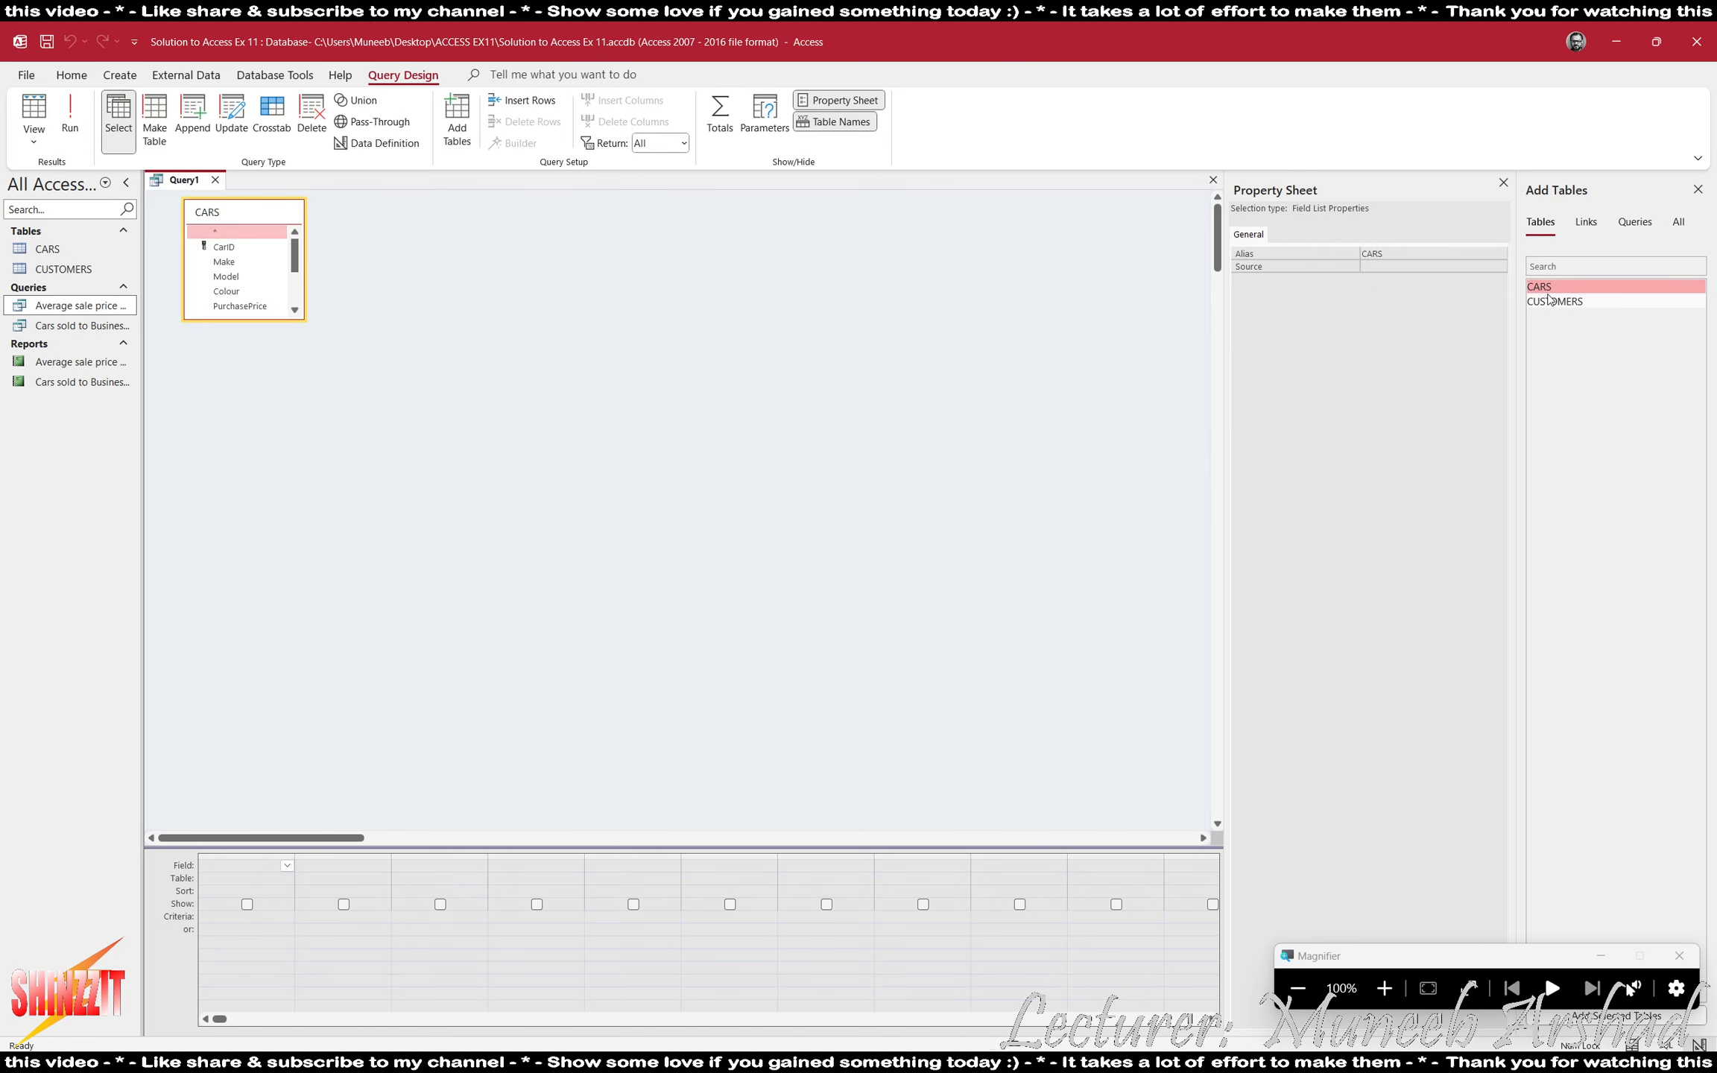
double_click(1553, 302)
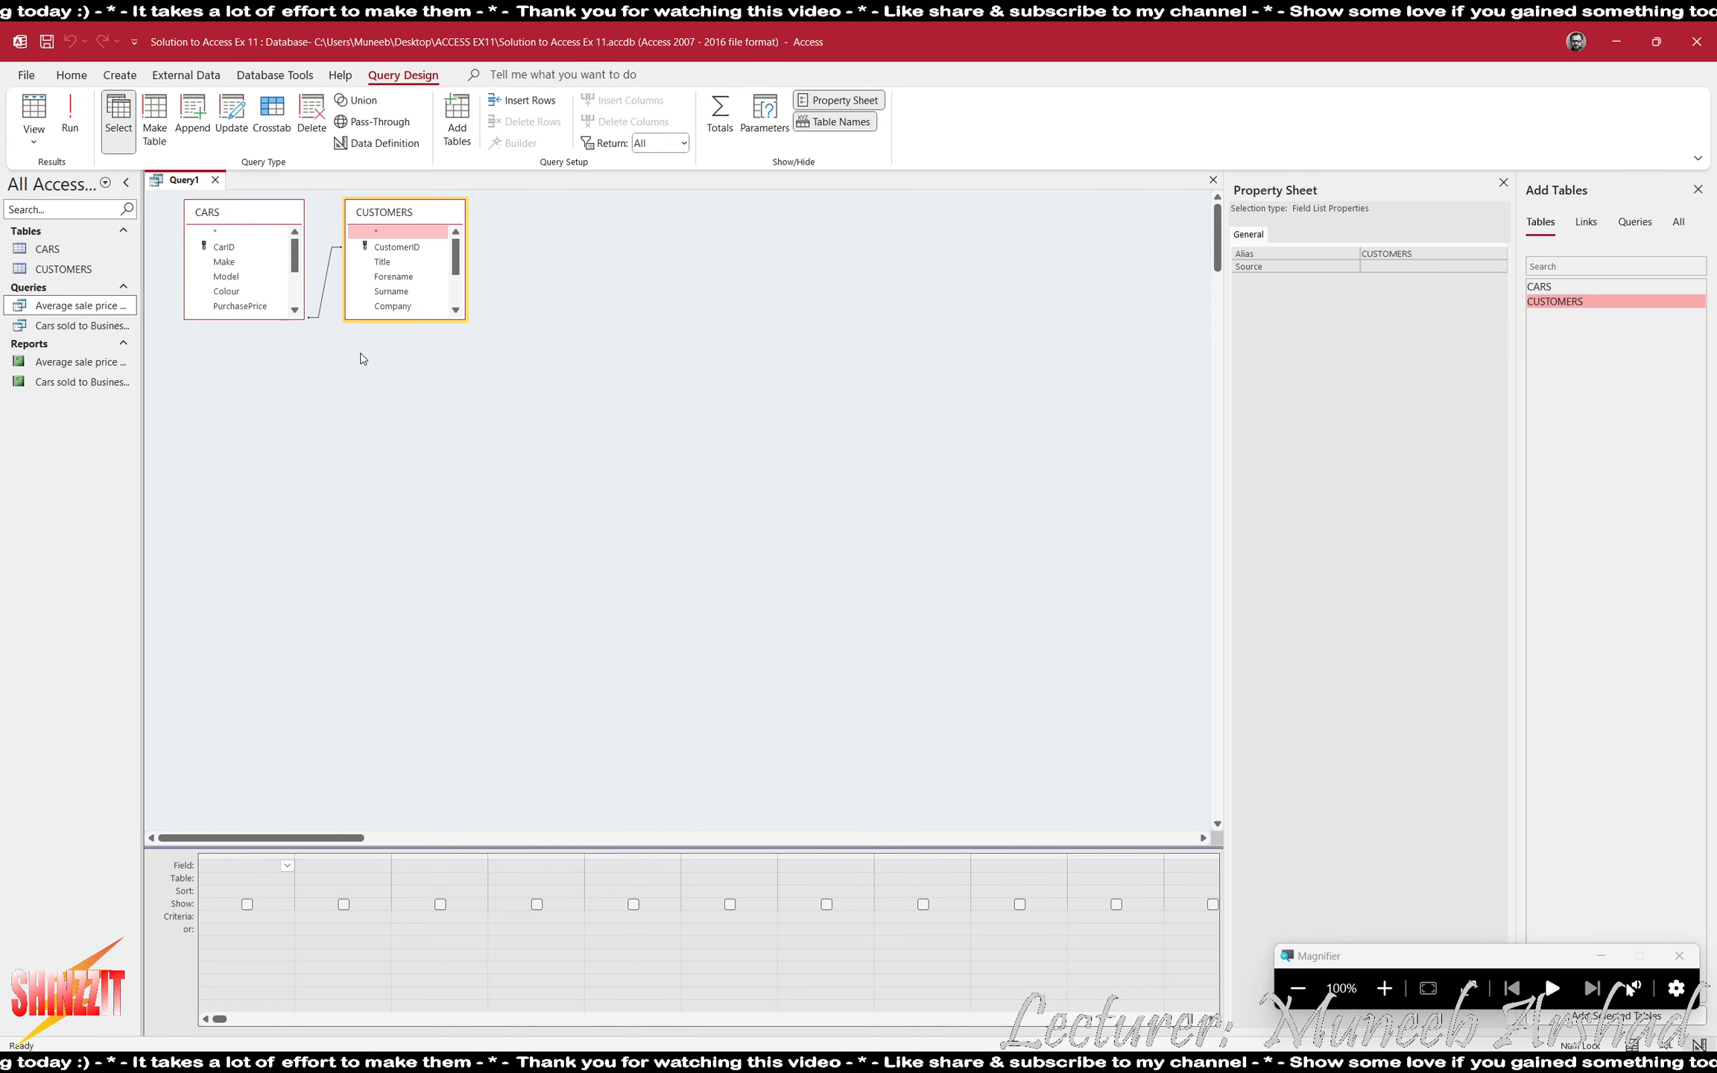
- Enlarge both table boxes to show all fields, close the side panes, and add CUSTOMERS CustomerID as the first query field
left_click_drag(298, 319, 280, 415)
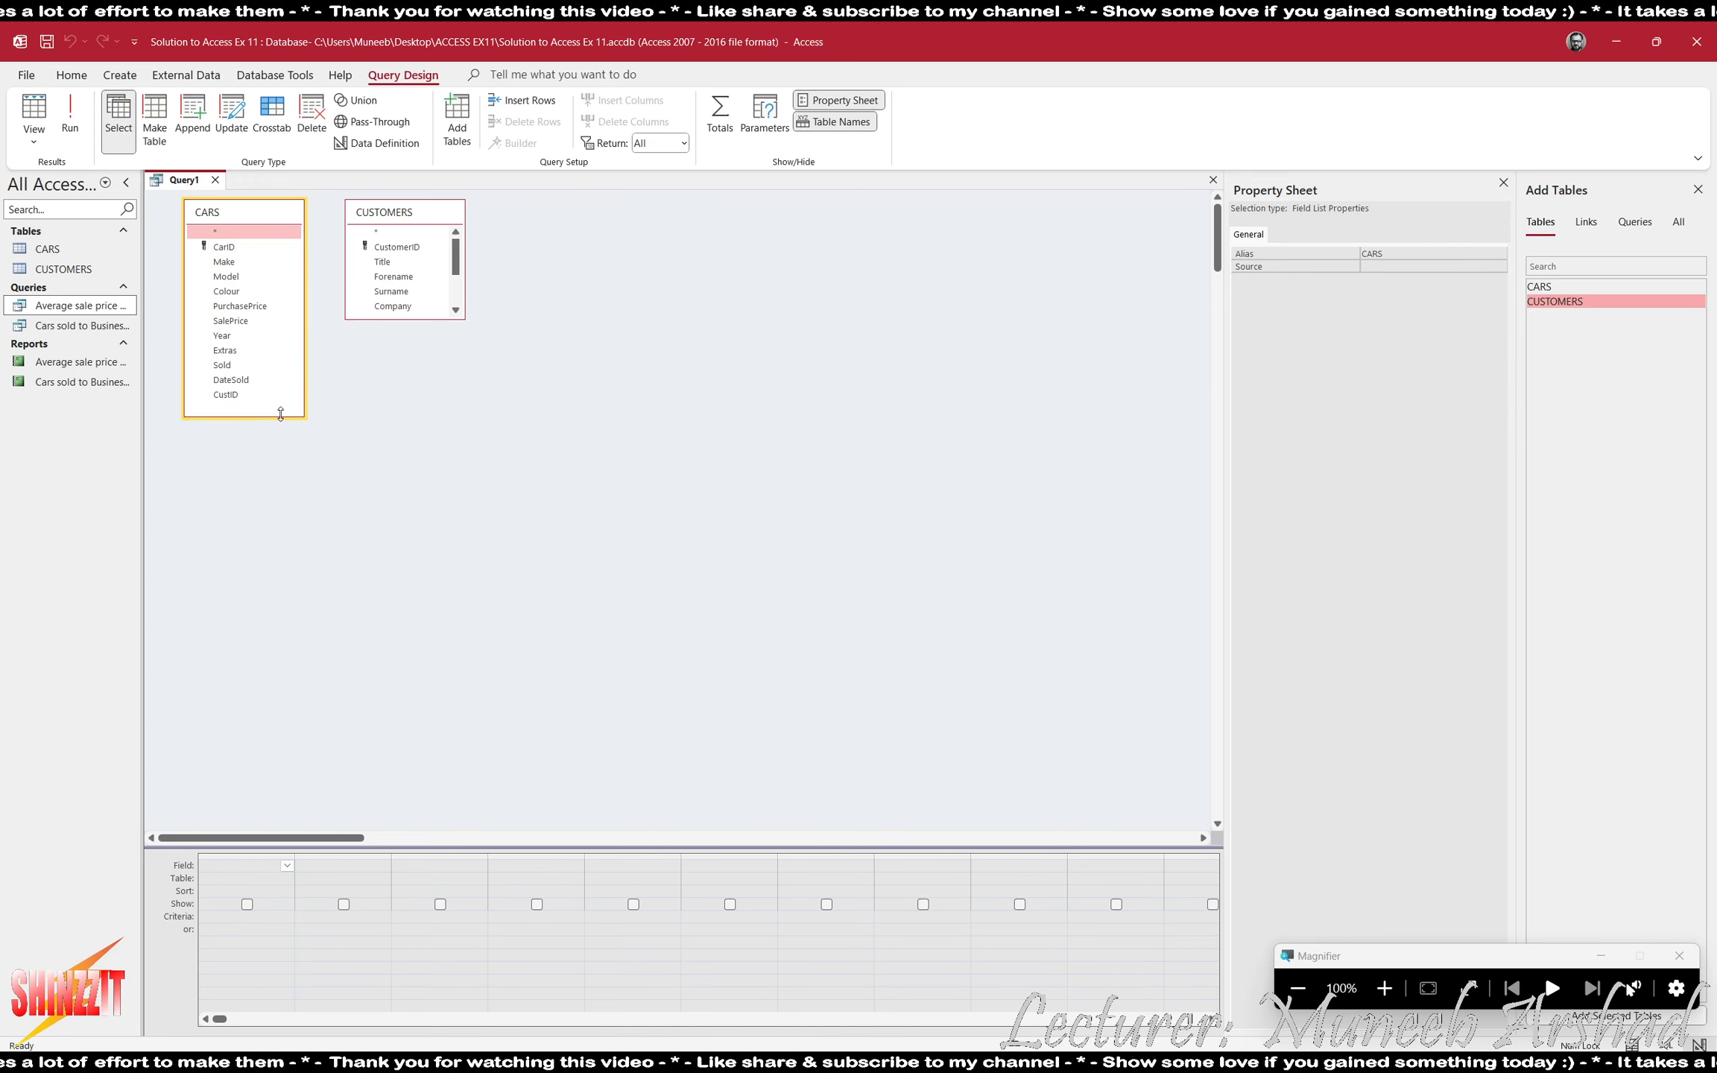
left_click_drag(433, 317, 429, 394)
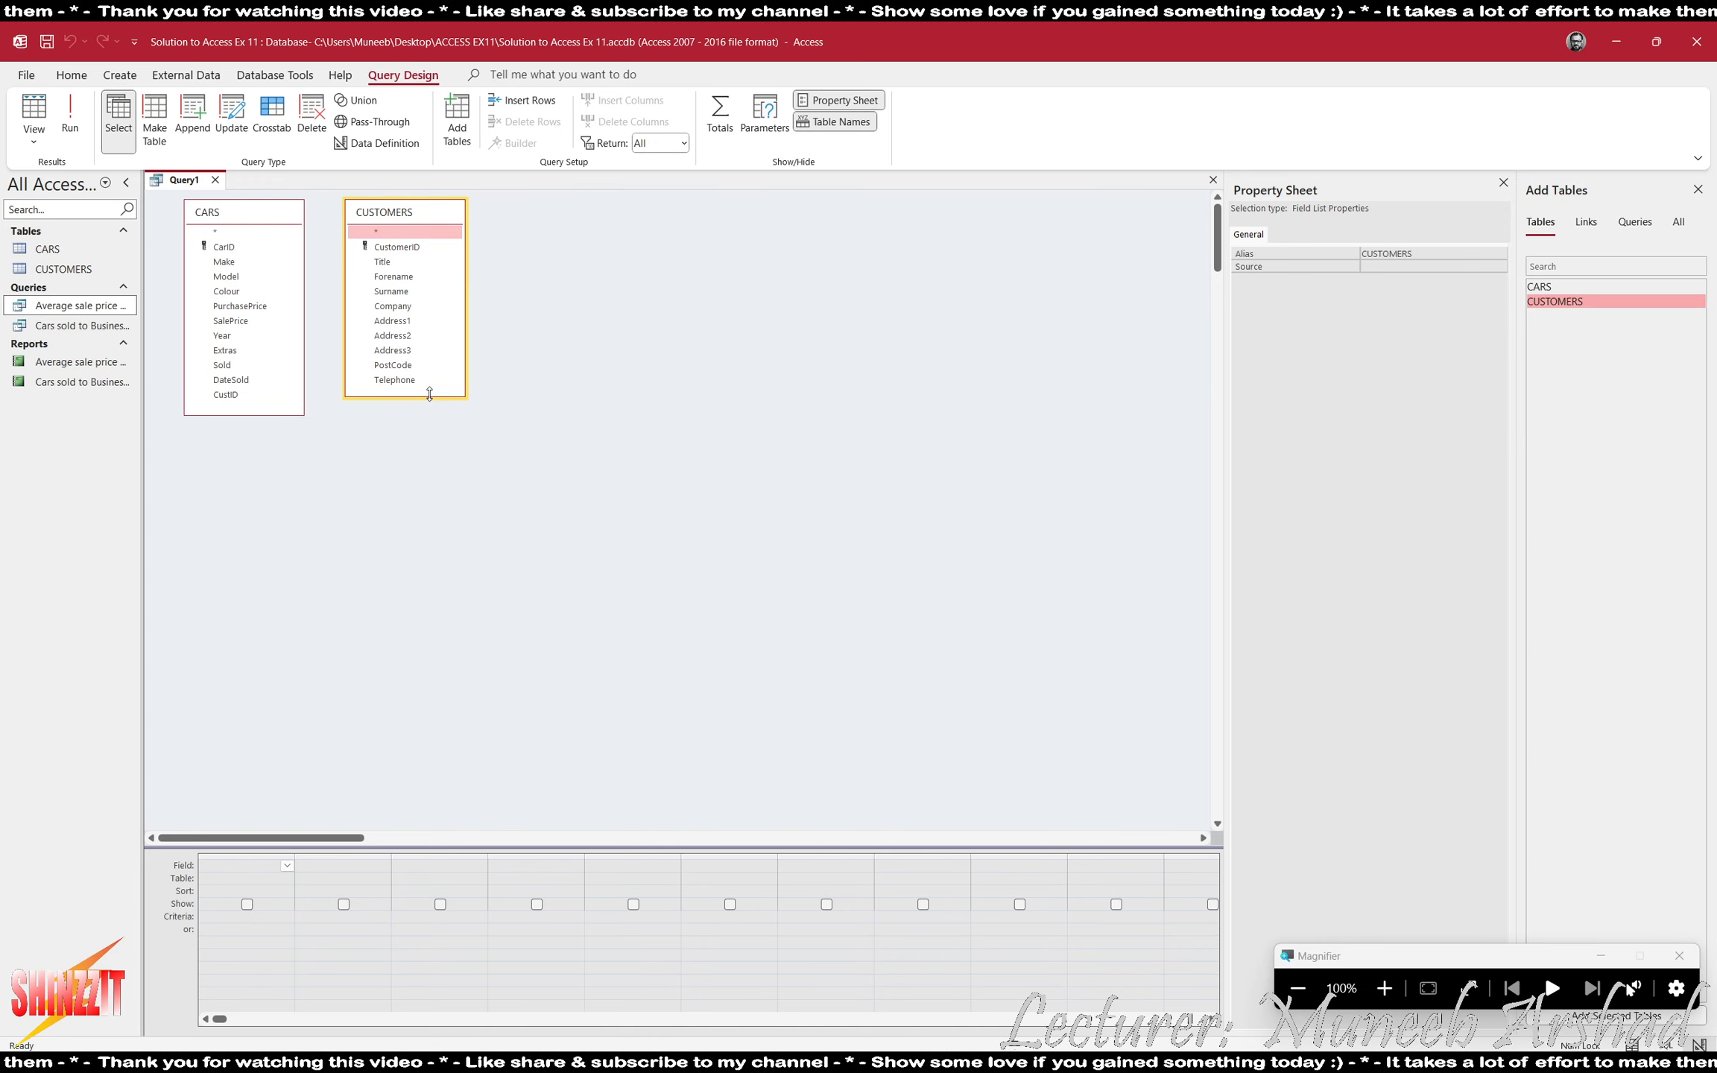
left_click(1504, 182)
left_click(1698, 187)
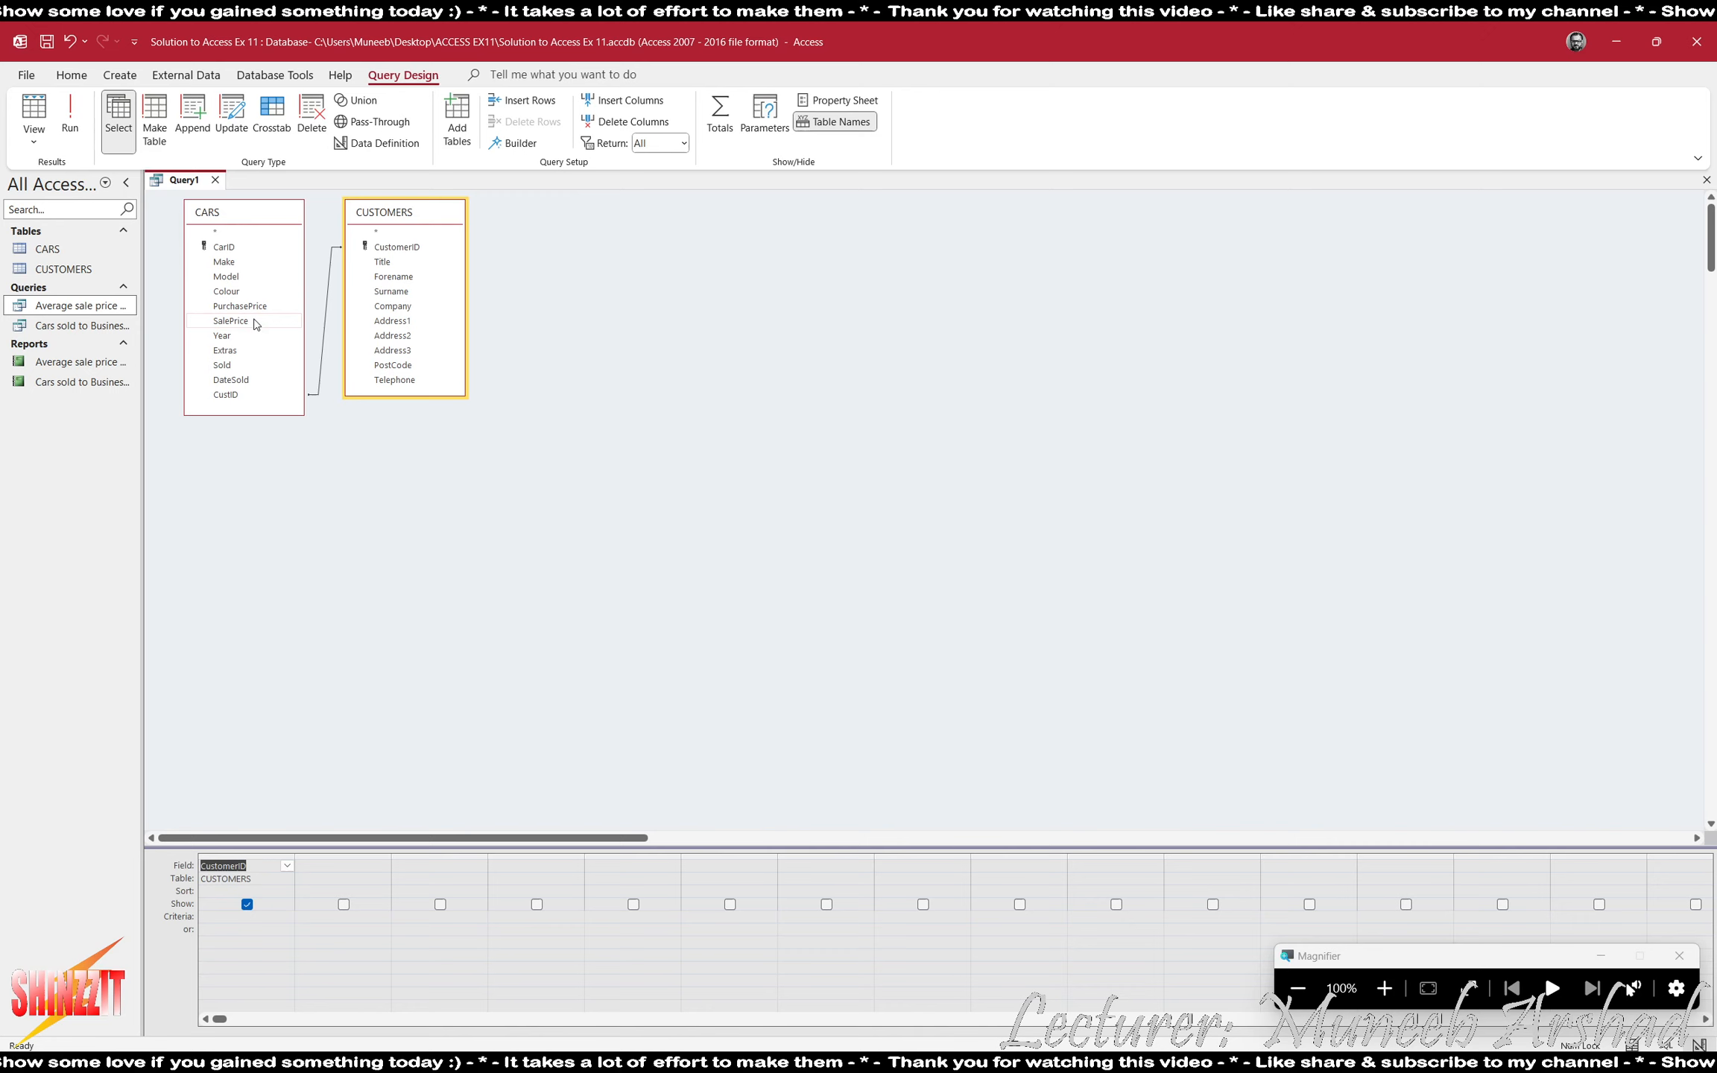
left_click(1382, 990)
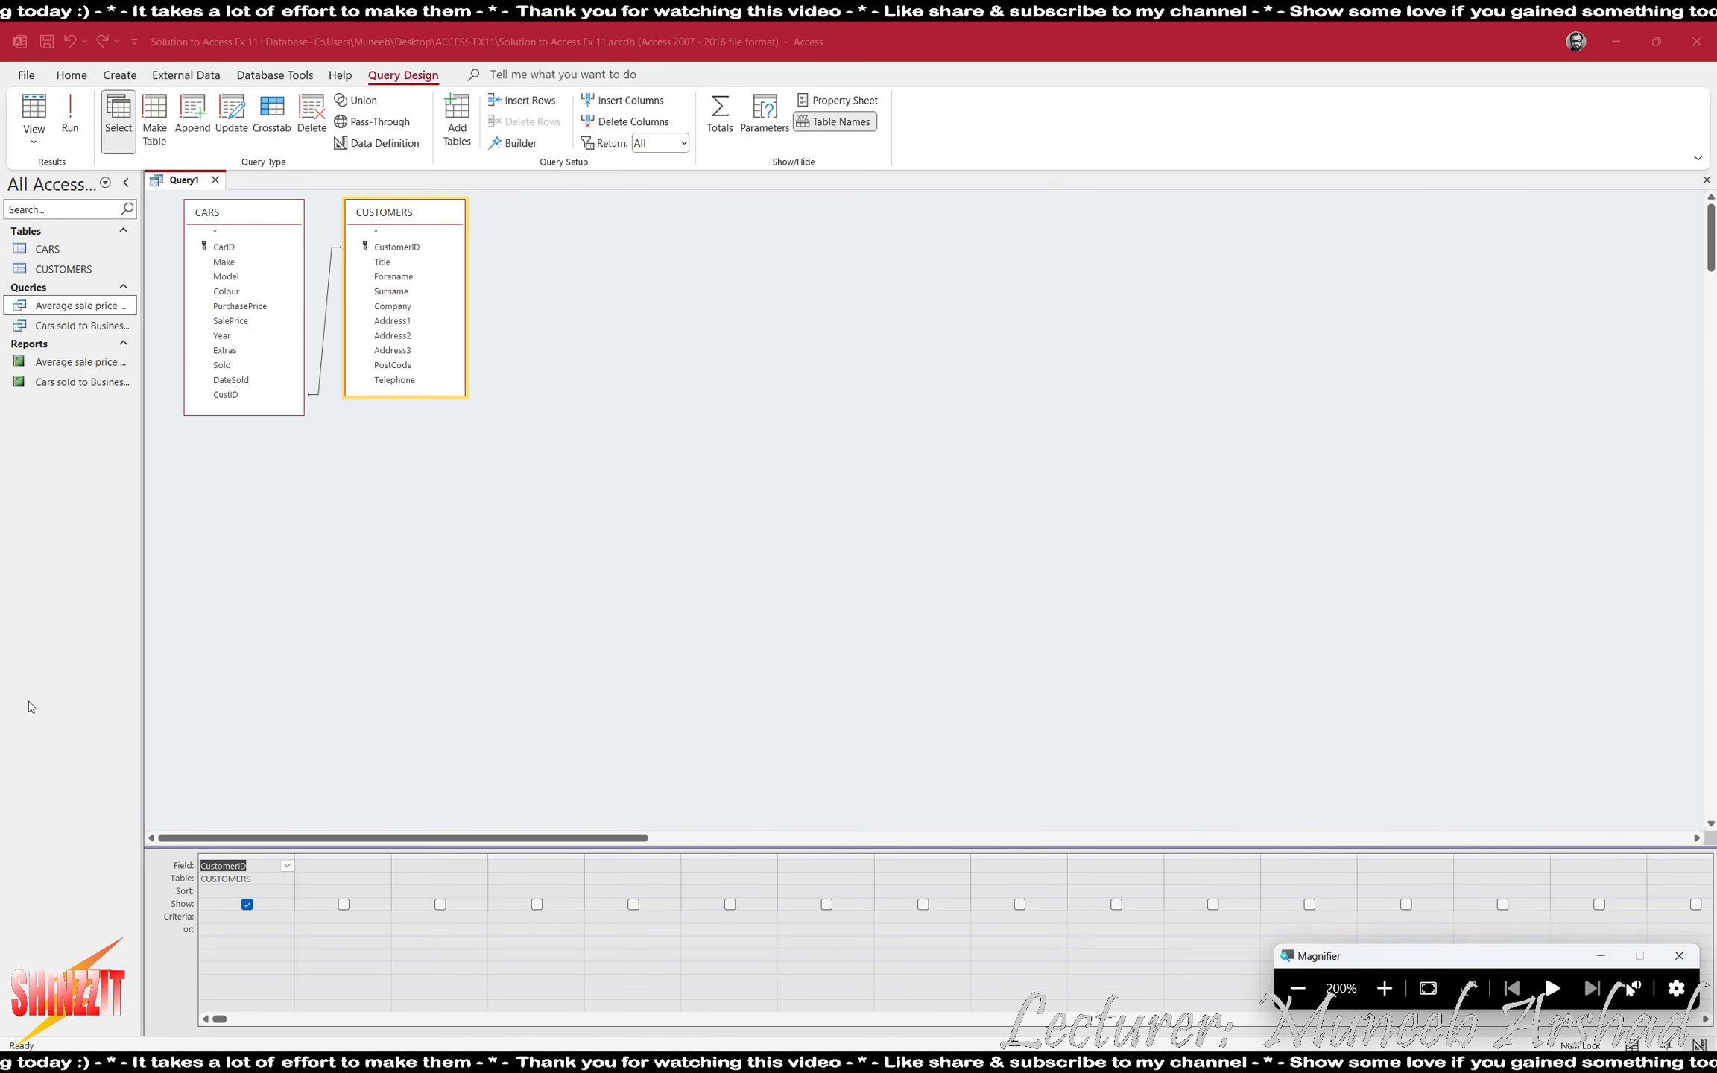
- Try a calculated Profit field that subtracts the sale price from the purchase price, and run the query
left_click(349, 865)
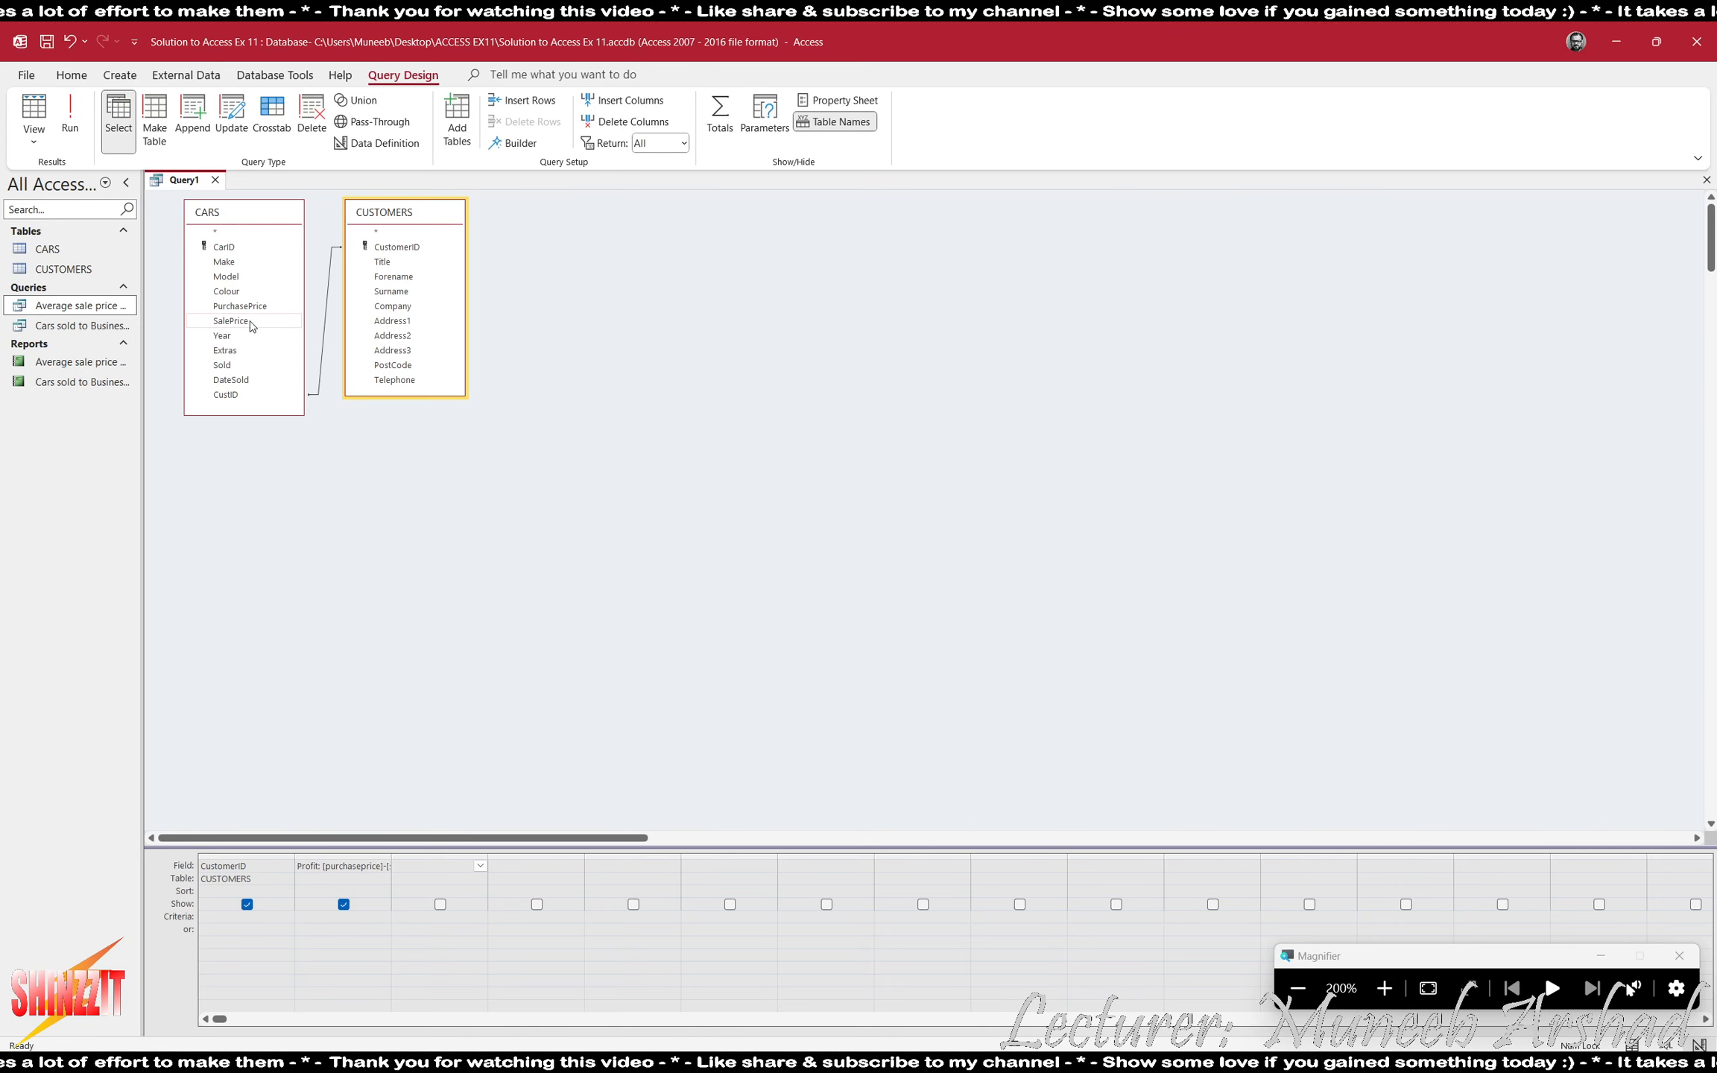
left_click(81, 137)
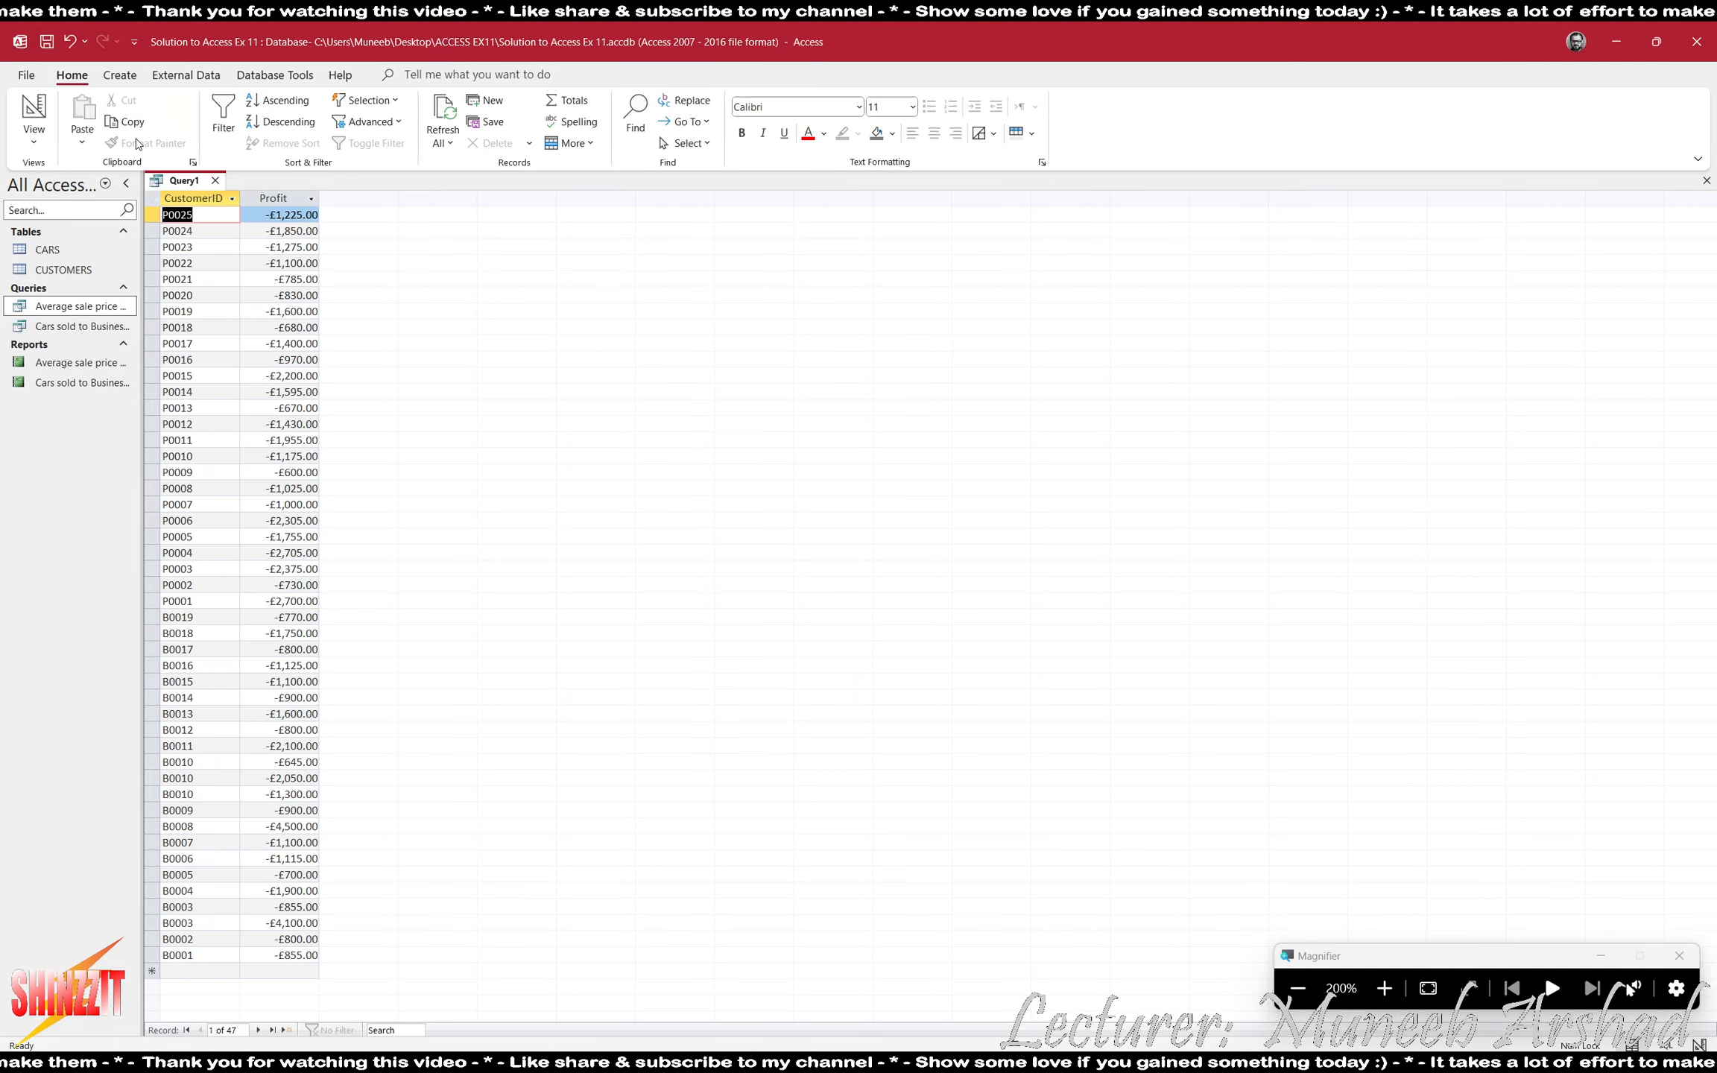
left_click(20, 126)
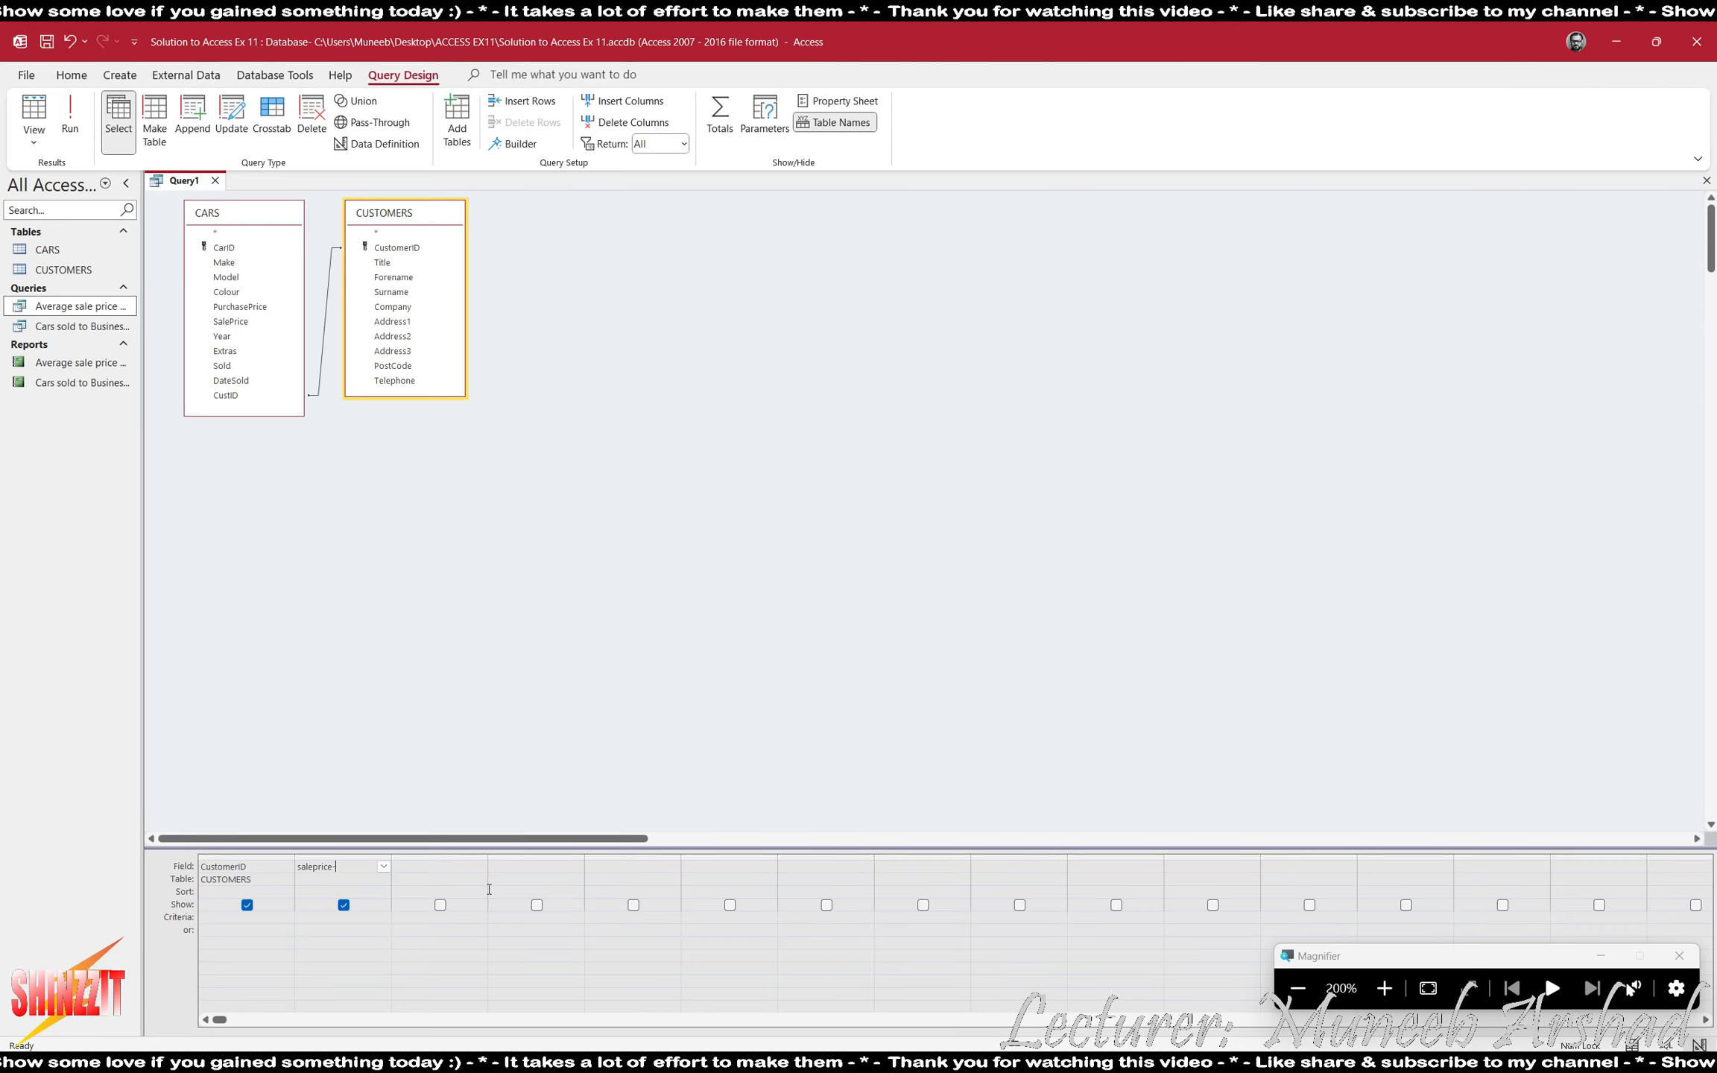
- Redefine the second field as Profit, calculated as saleprice minus purchaseprice, and run the query
type("rice")
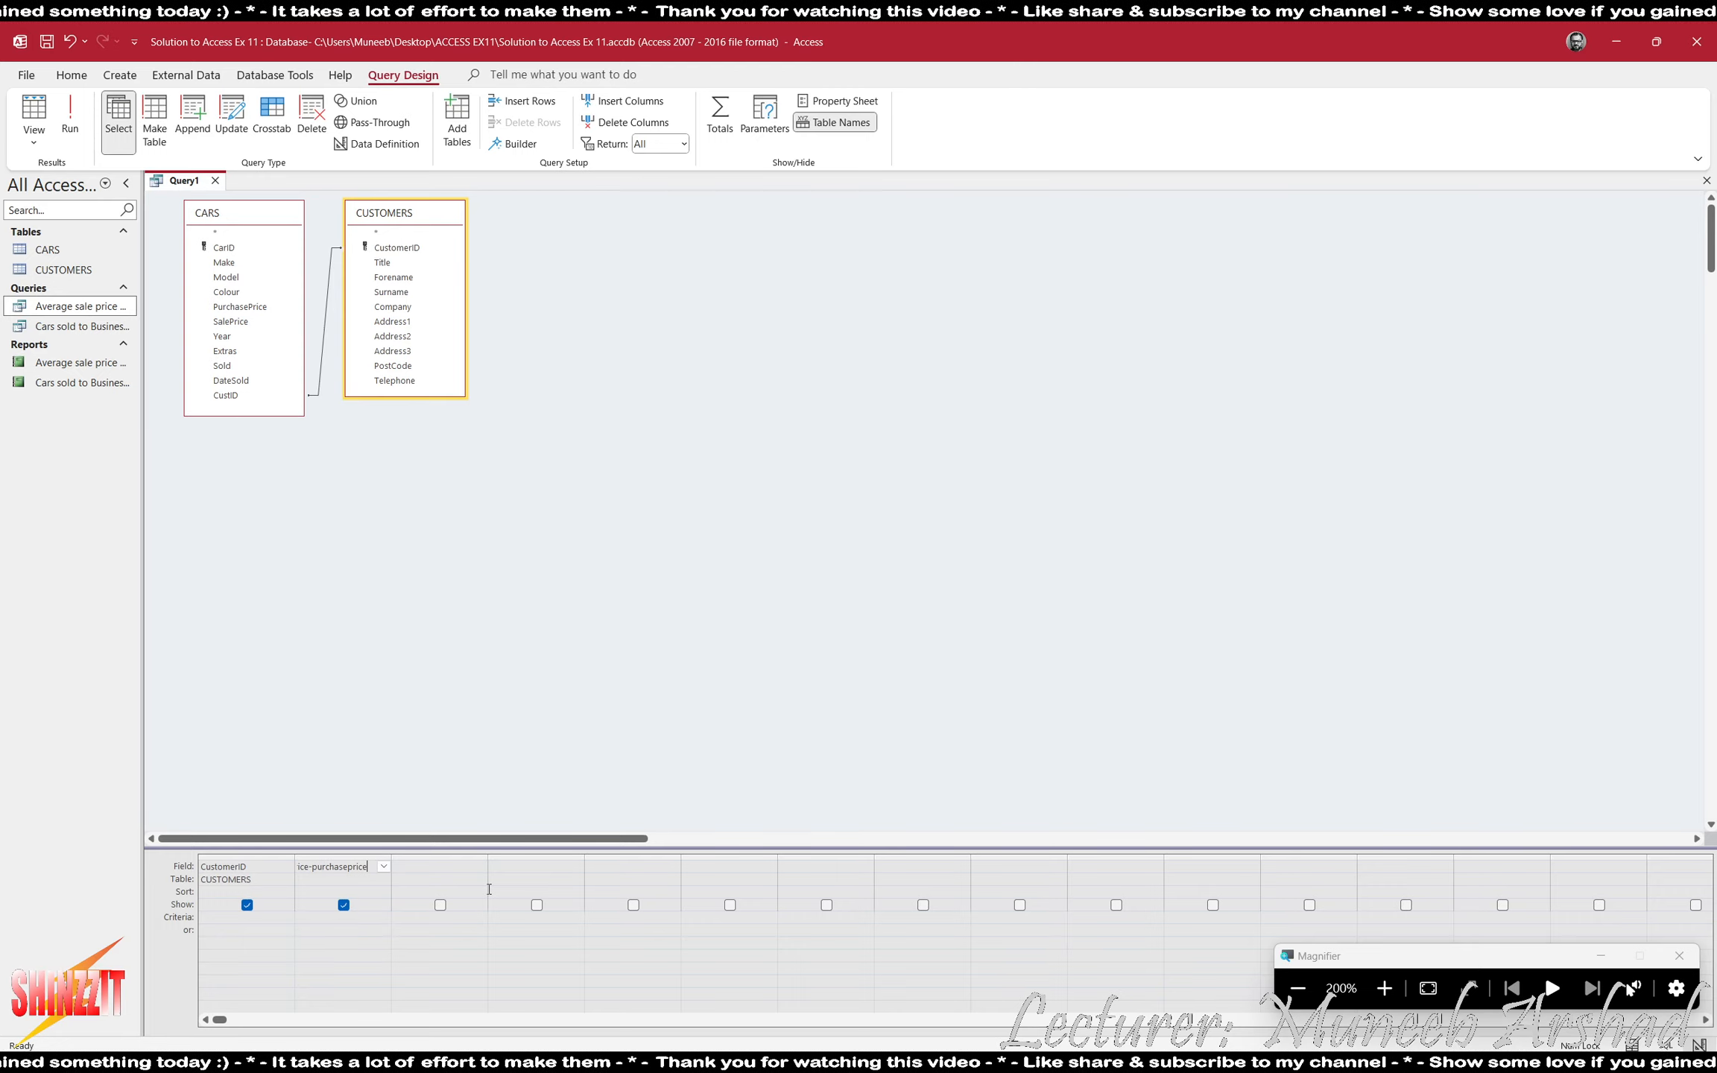
key("Tab")
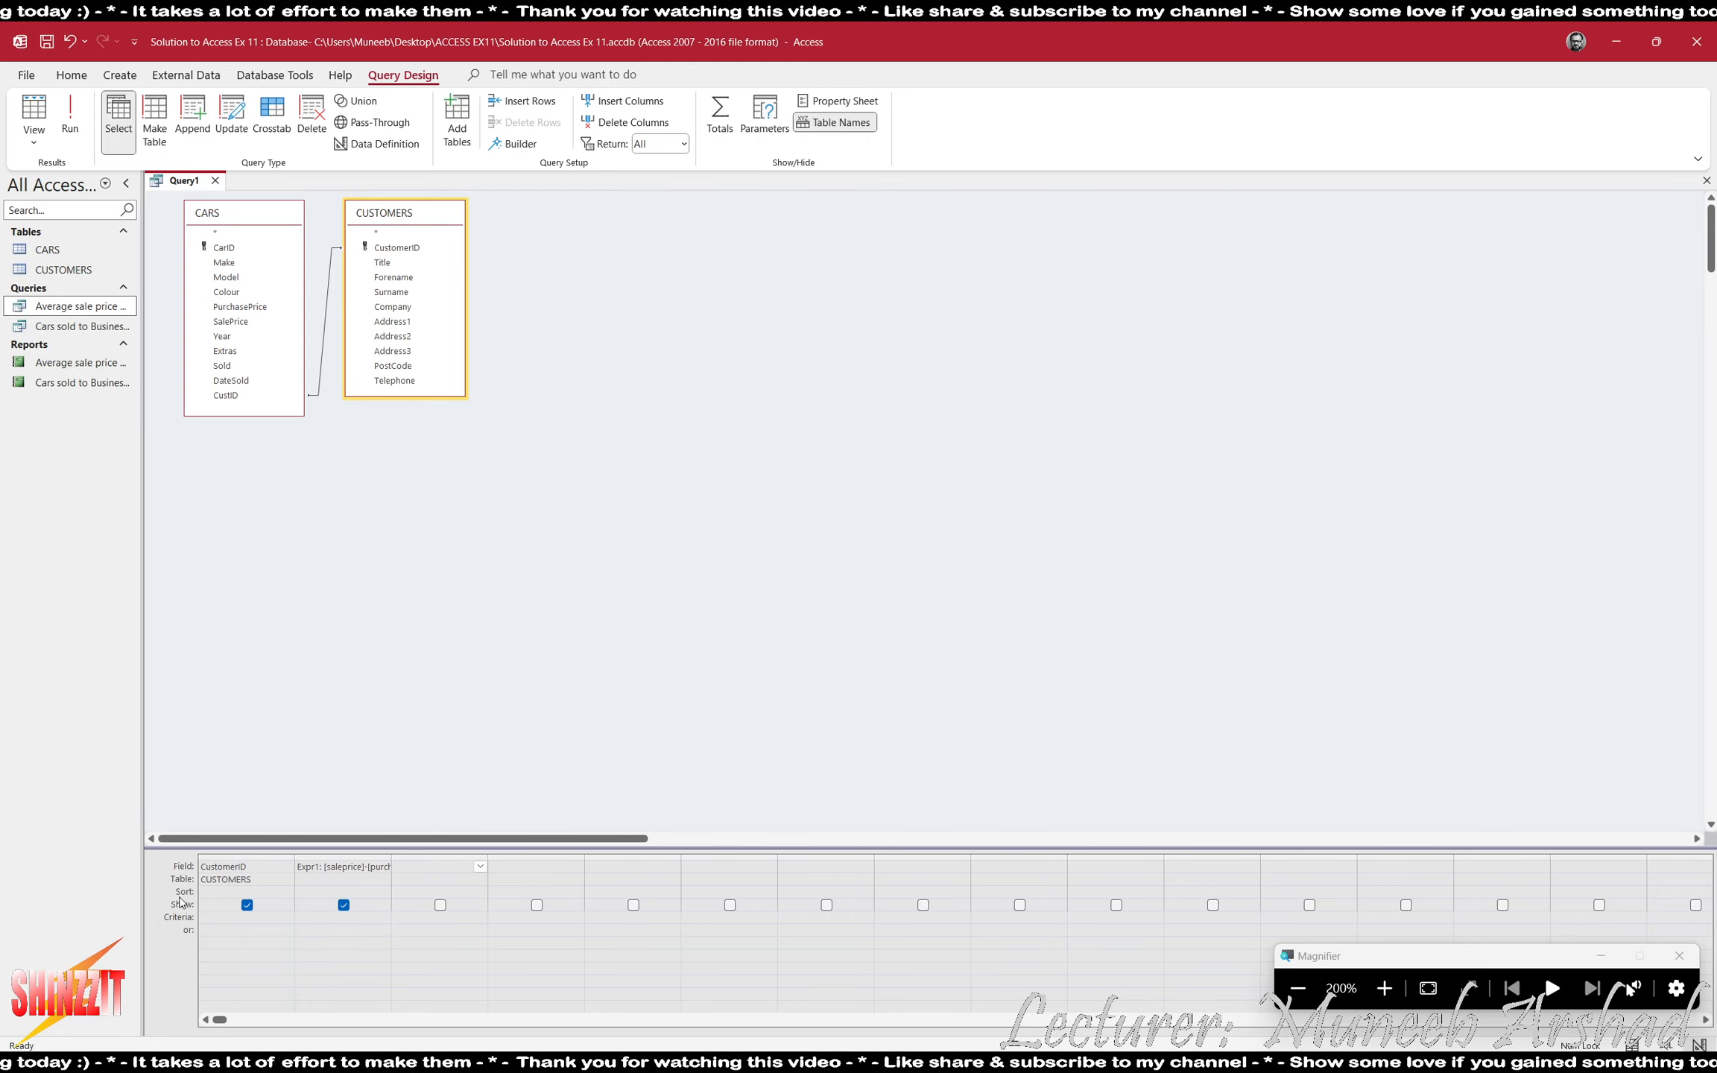
double_click(302, 865)
type("P")
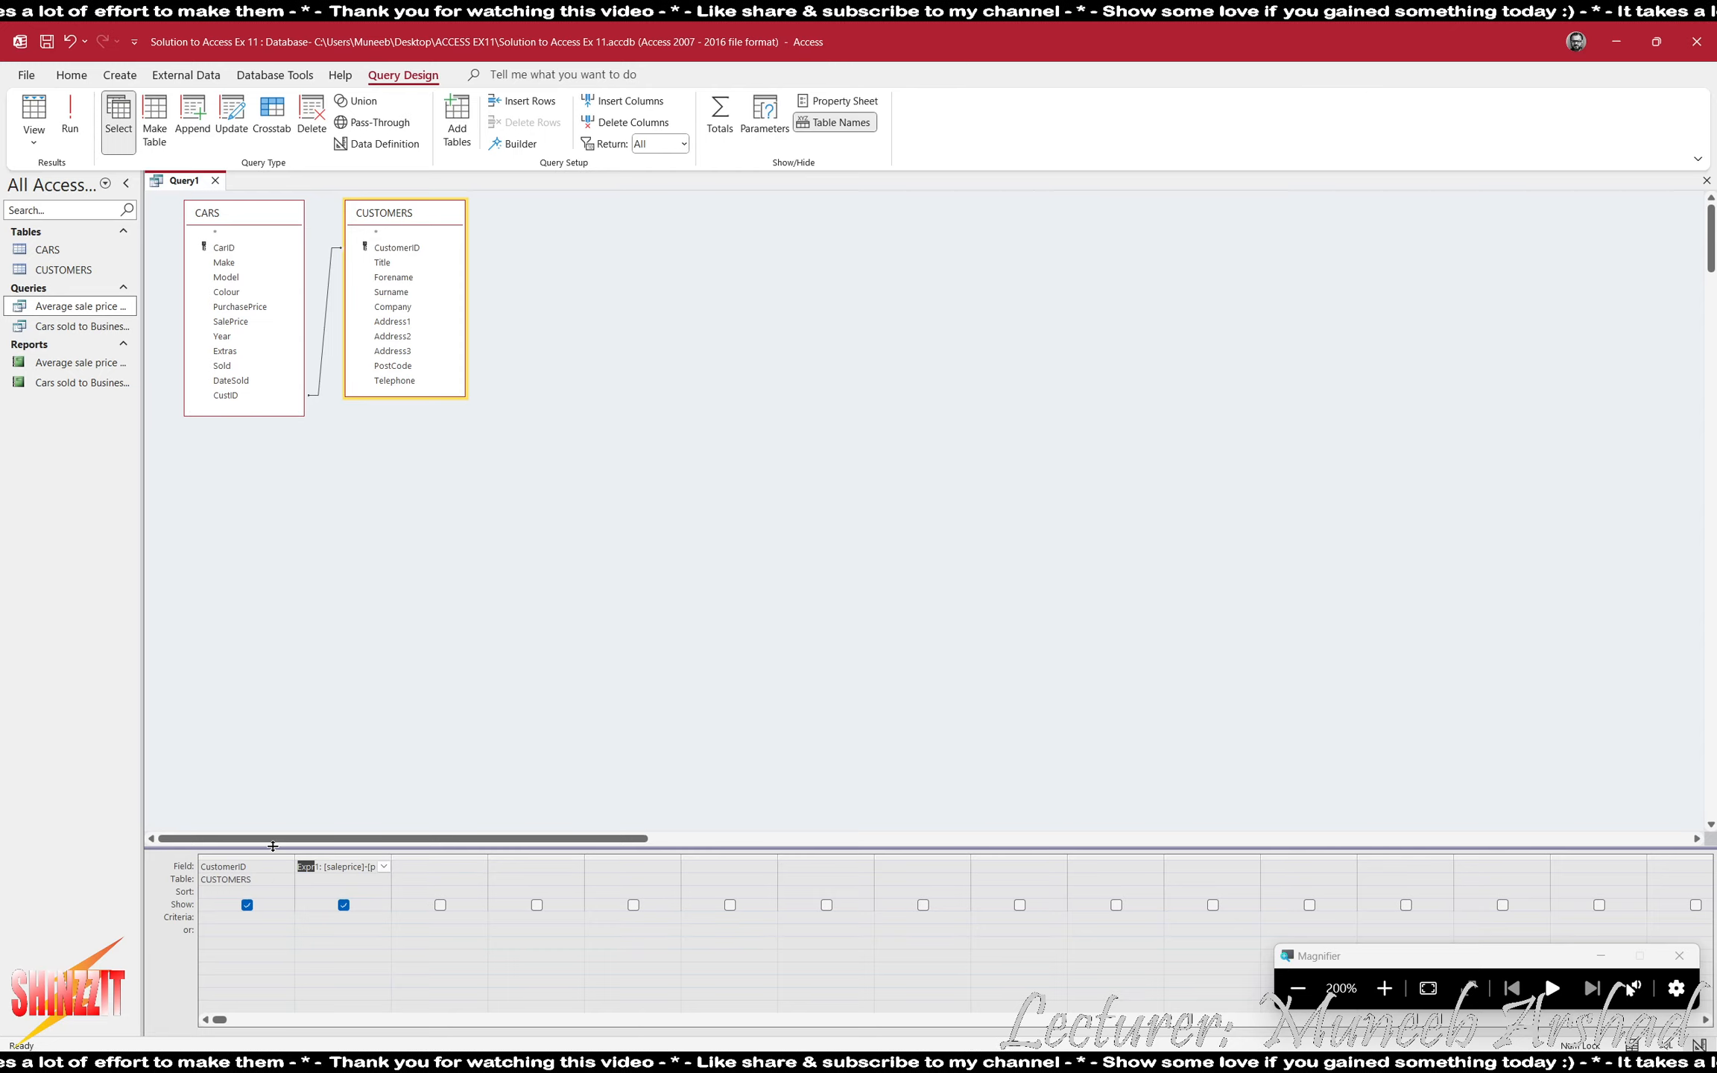
type("rofit")
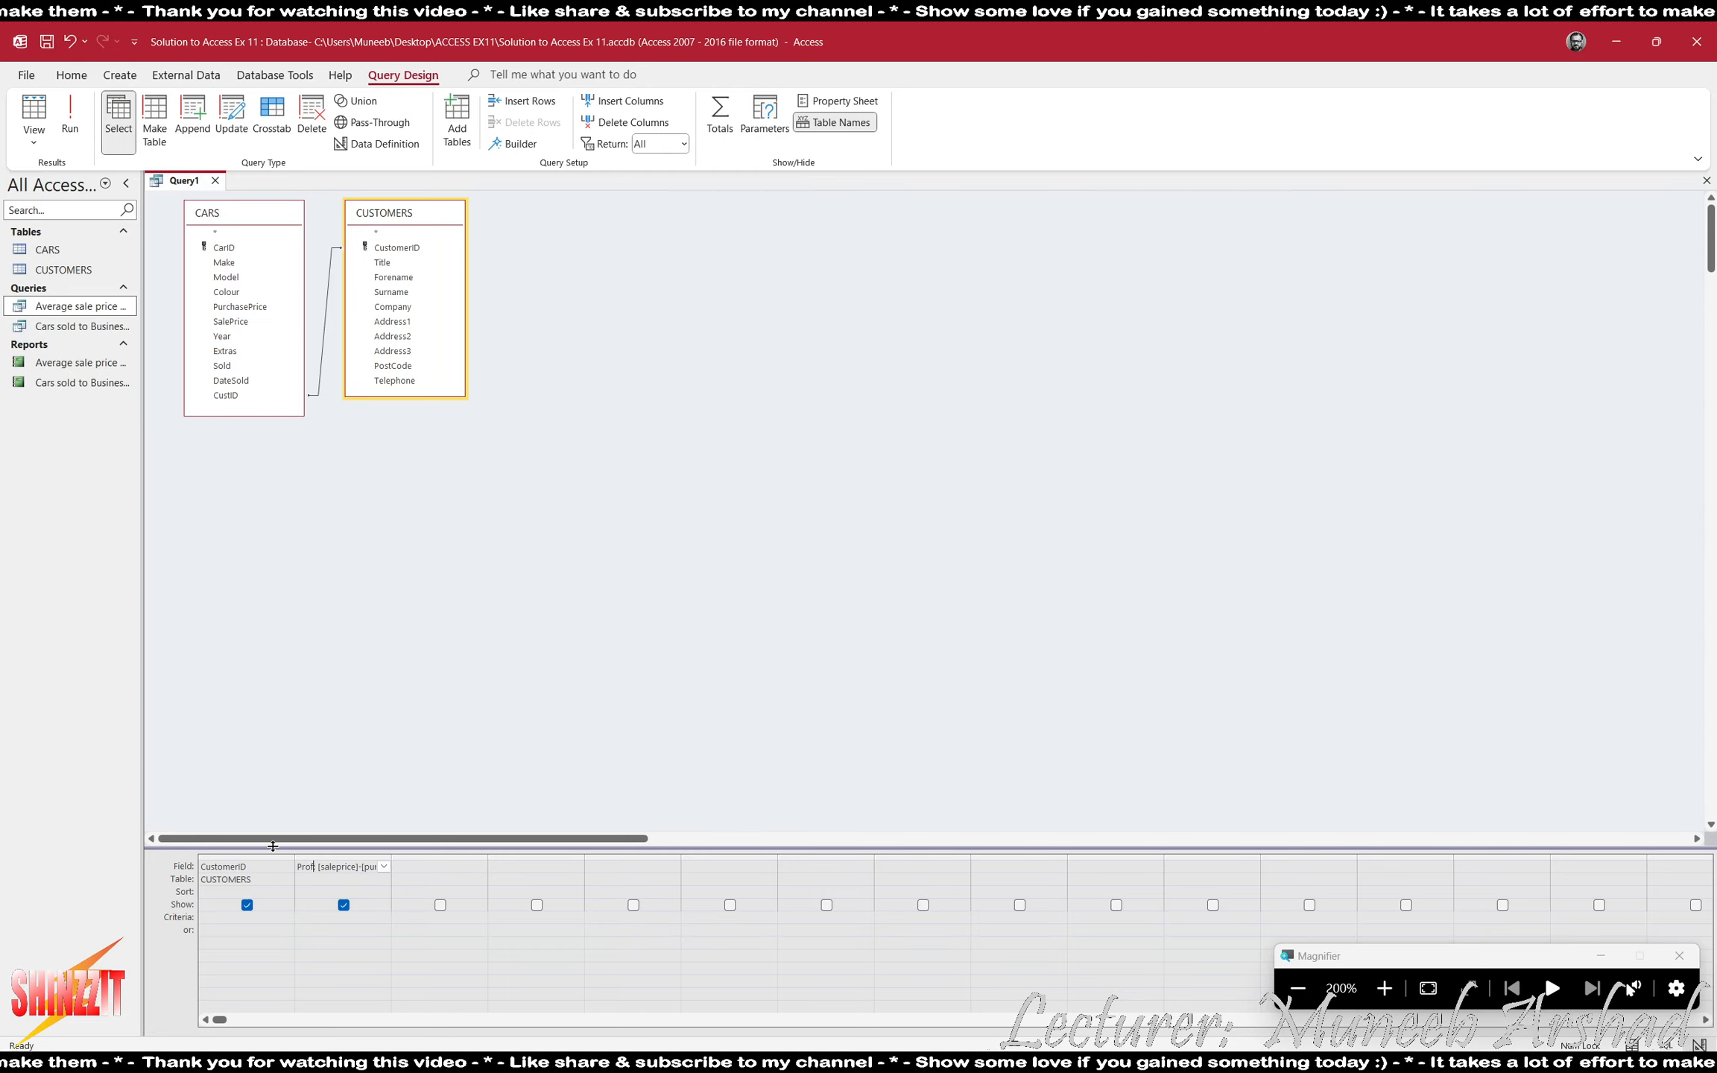
left_click(70, 115)
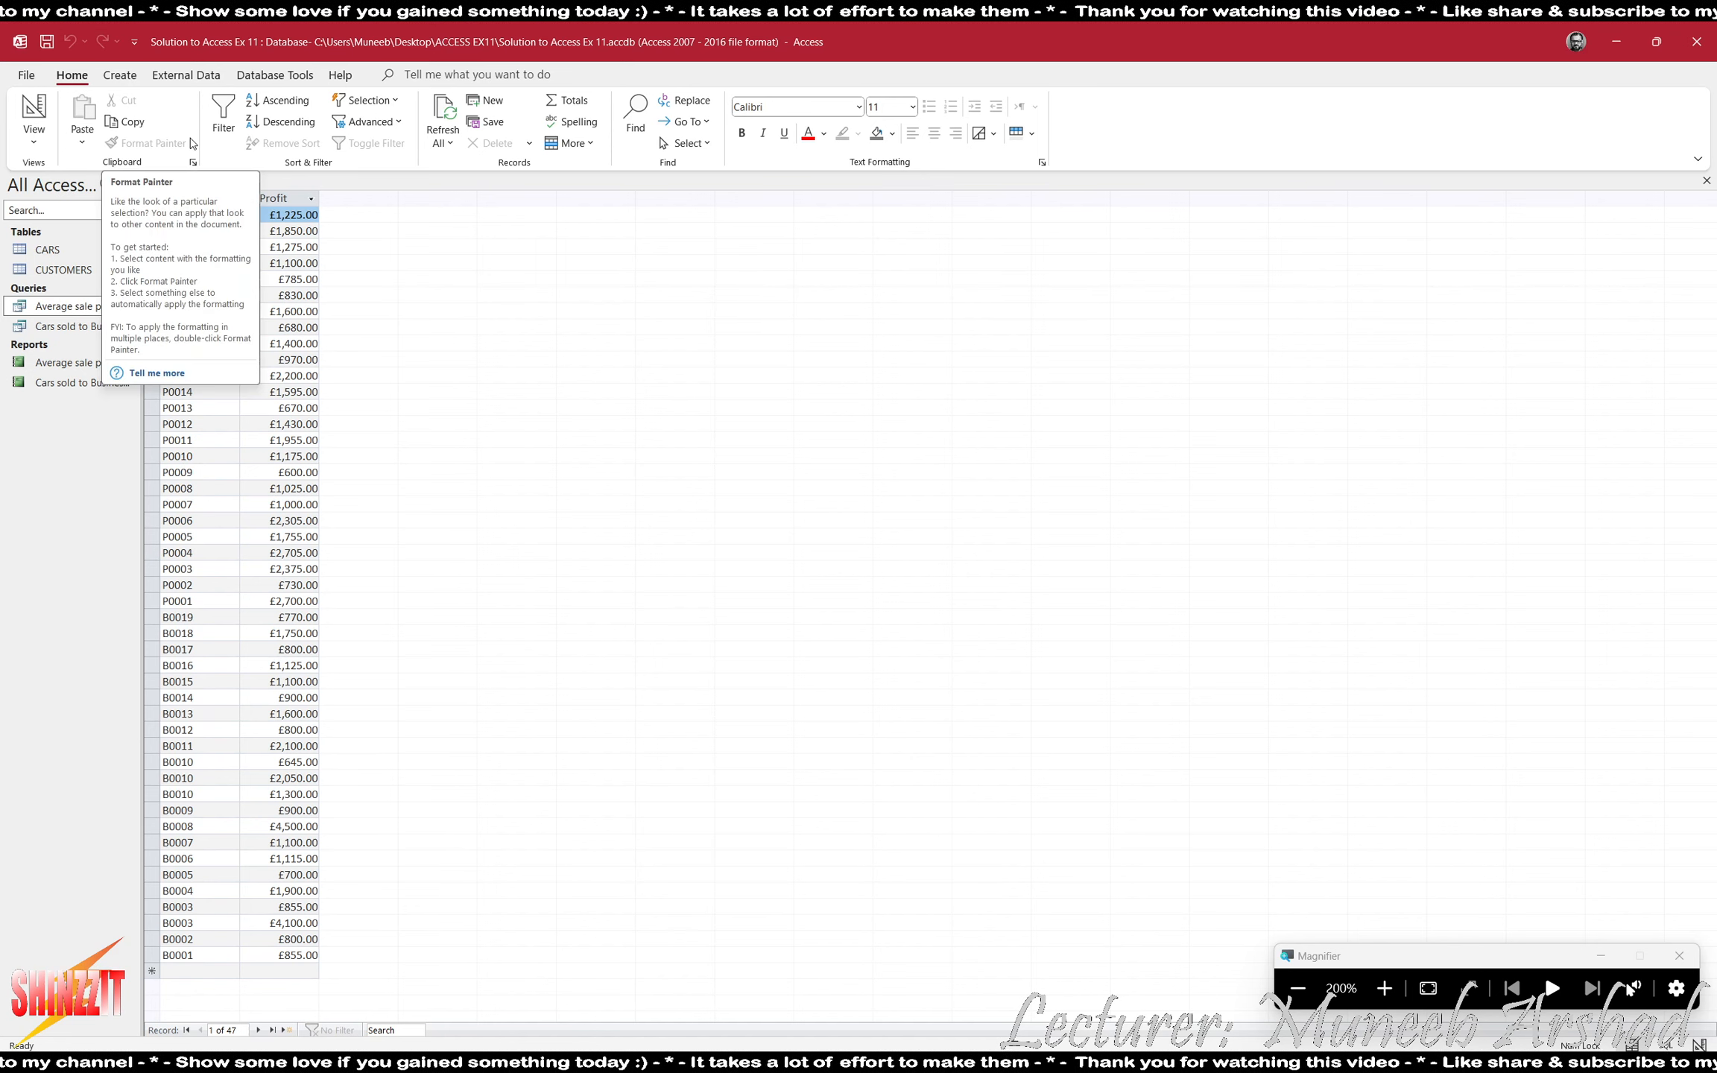
- Add totals to the query with Profit set to Avg, and run it to inspect the prefix letters of the customer IDs
left_click(29, 111)
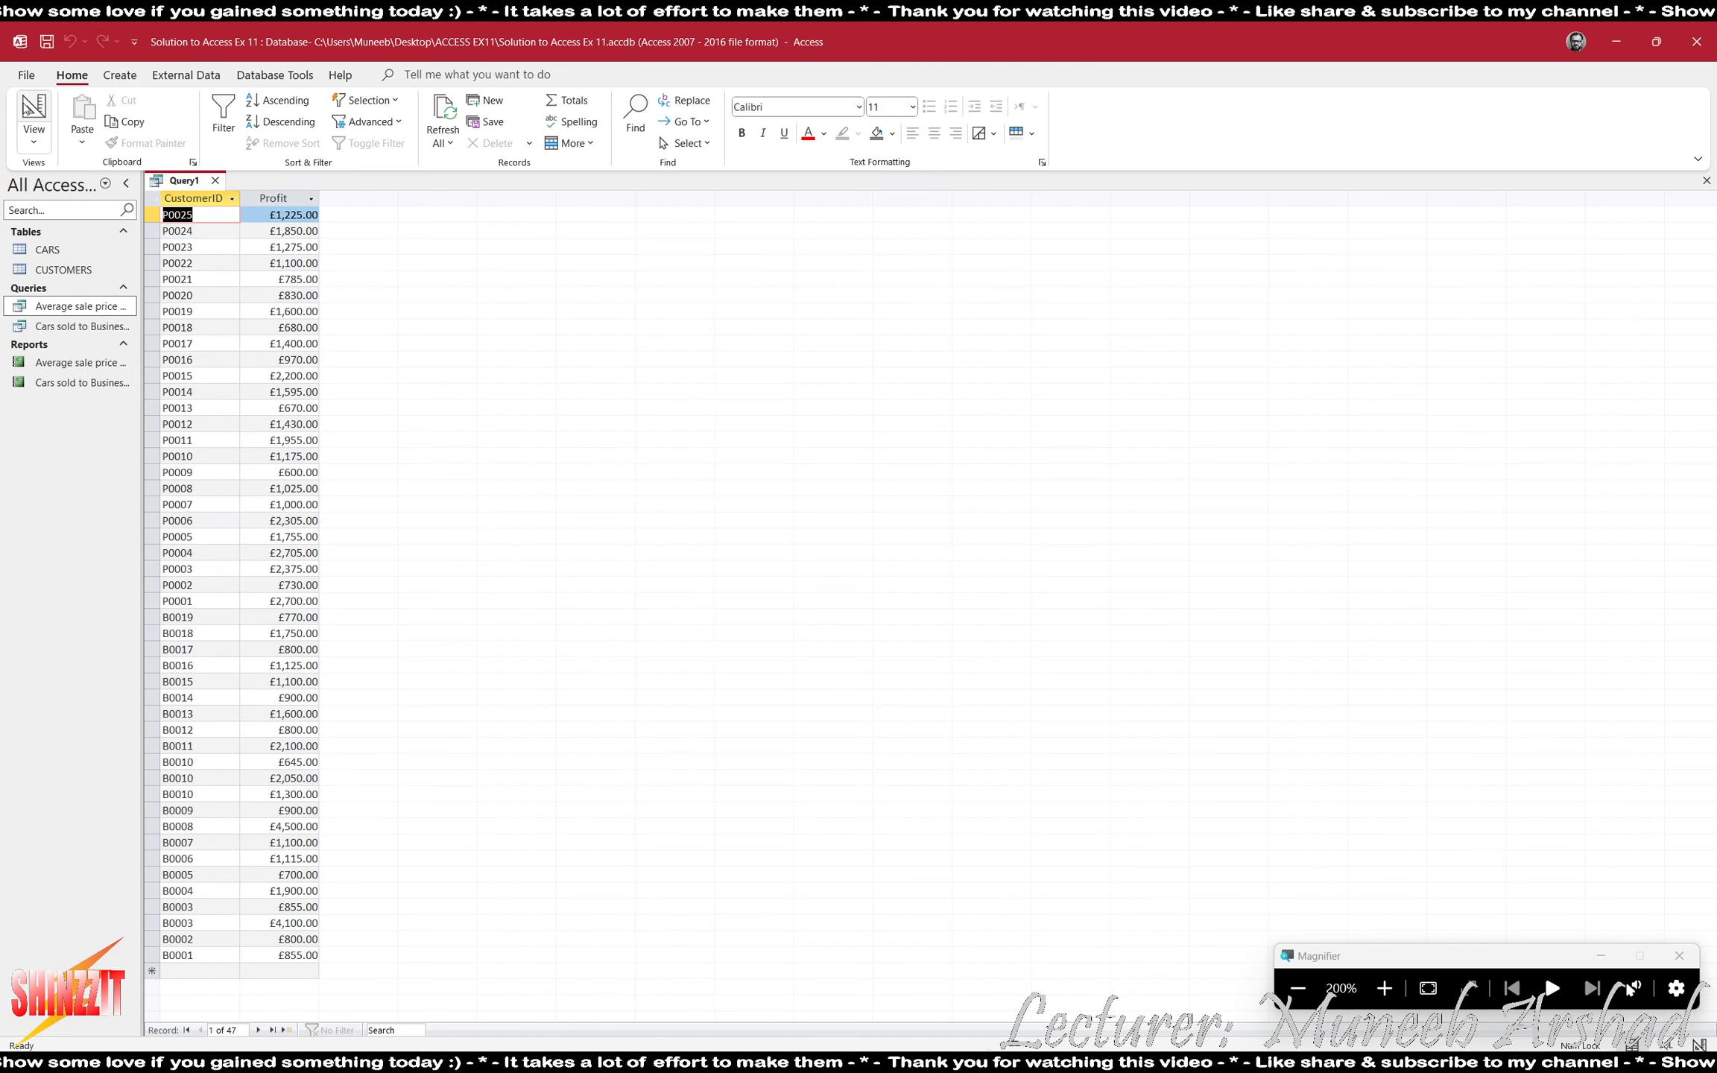
left_click(719, 117)
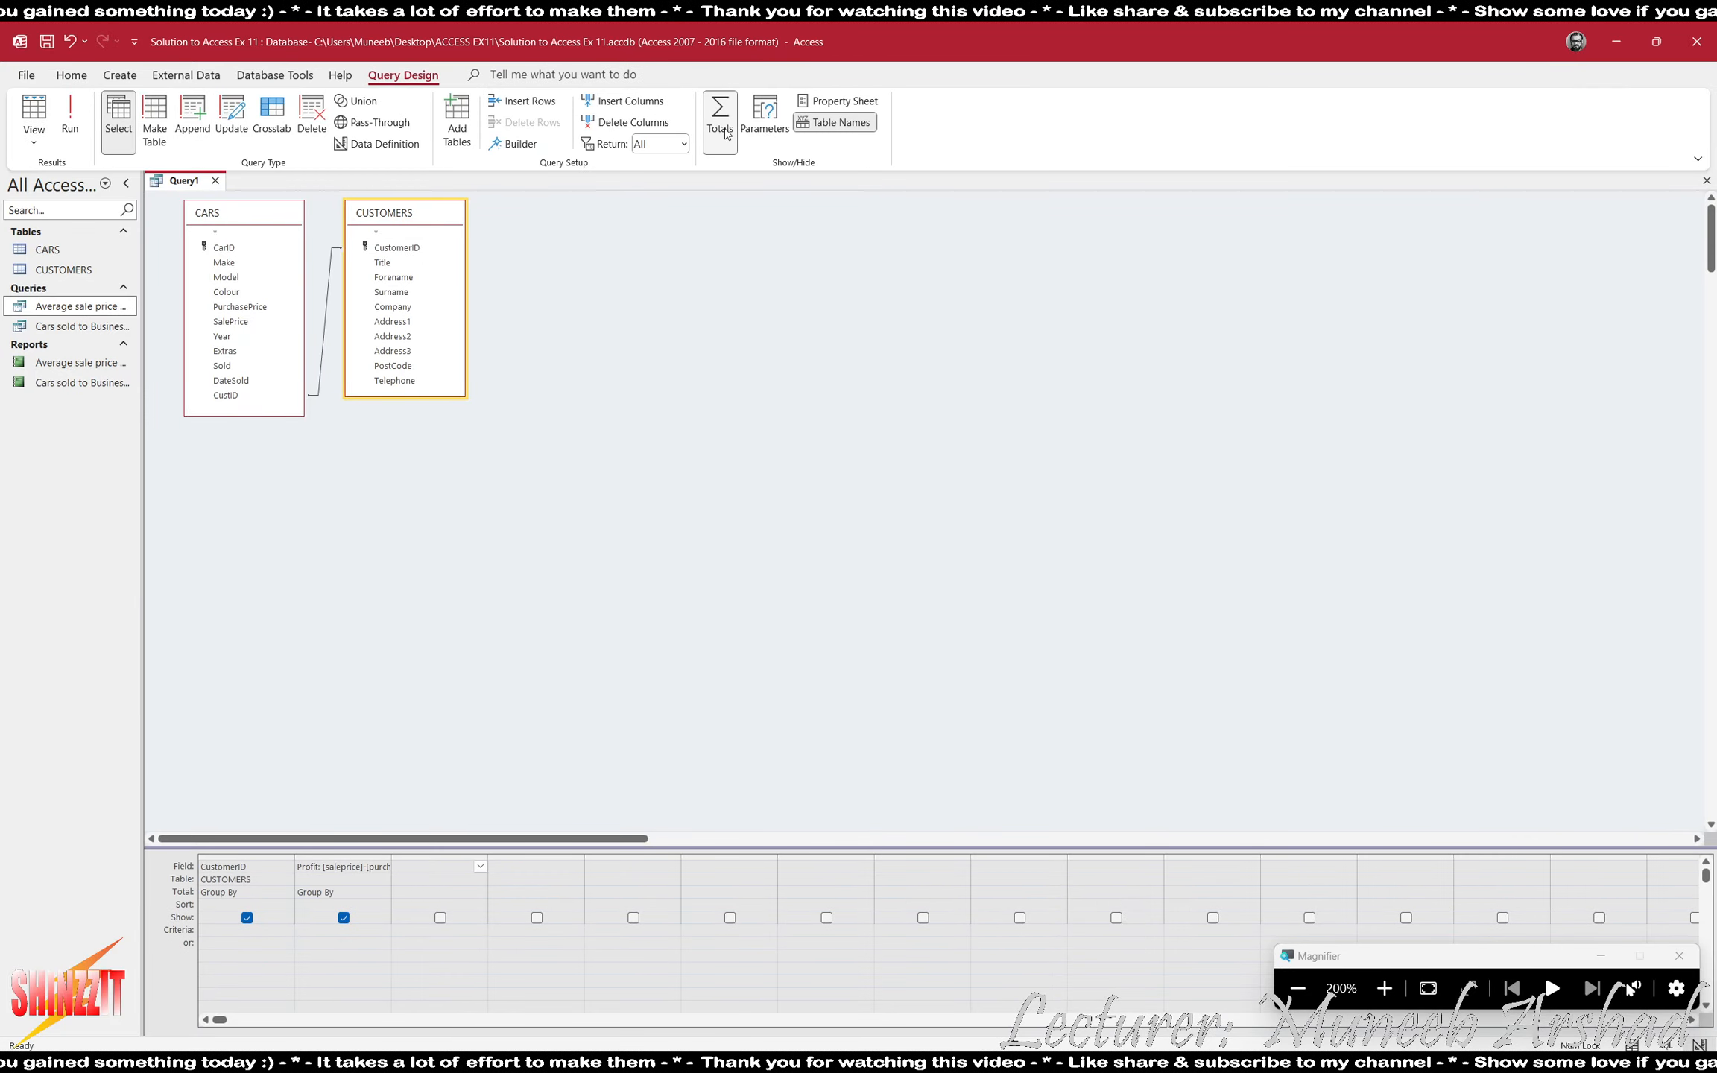
left_click(383, 892)
left_click(353, 932)
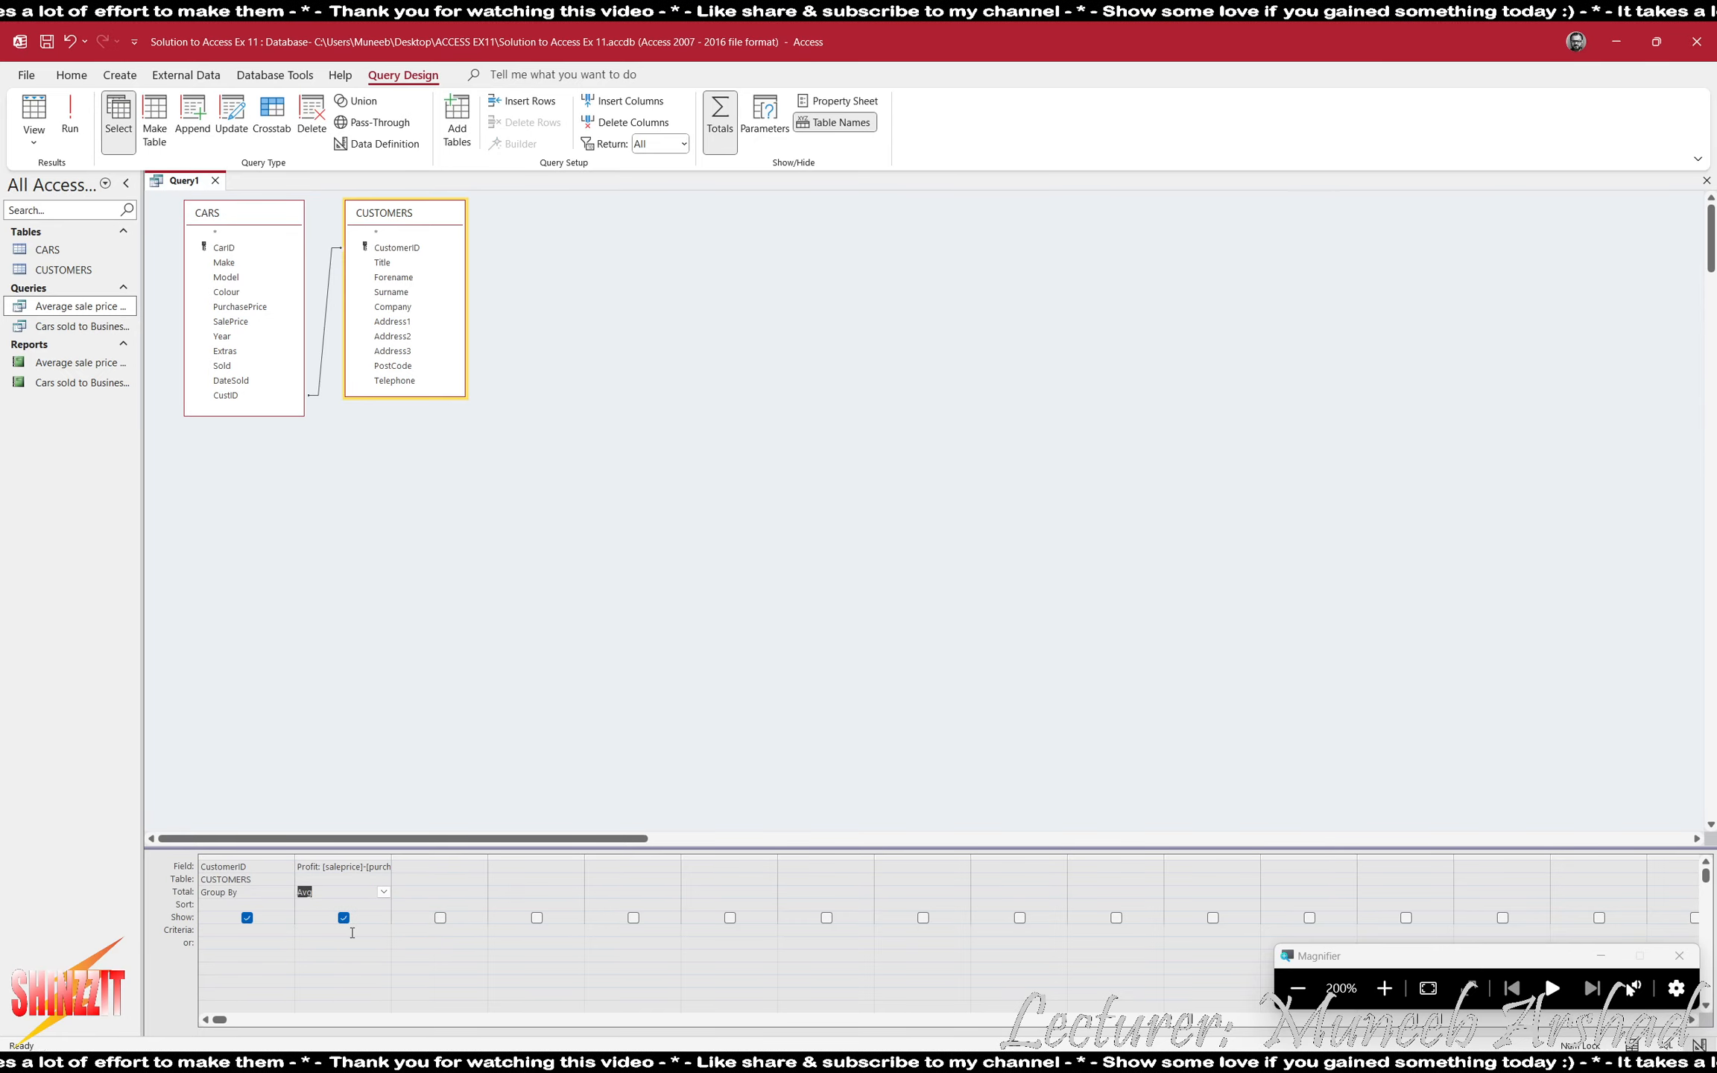
left_click(74, 136)
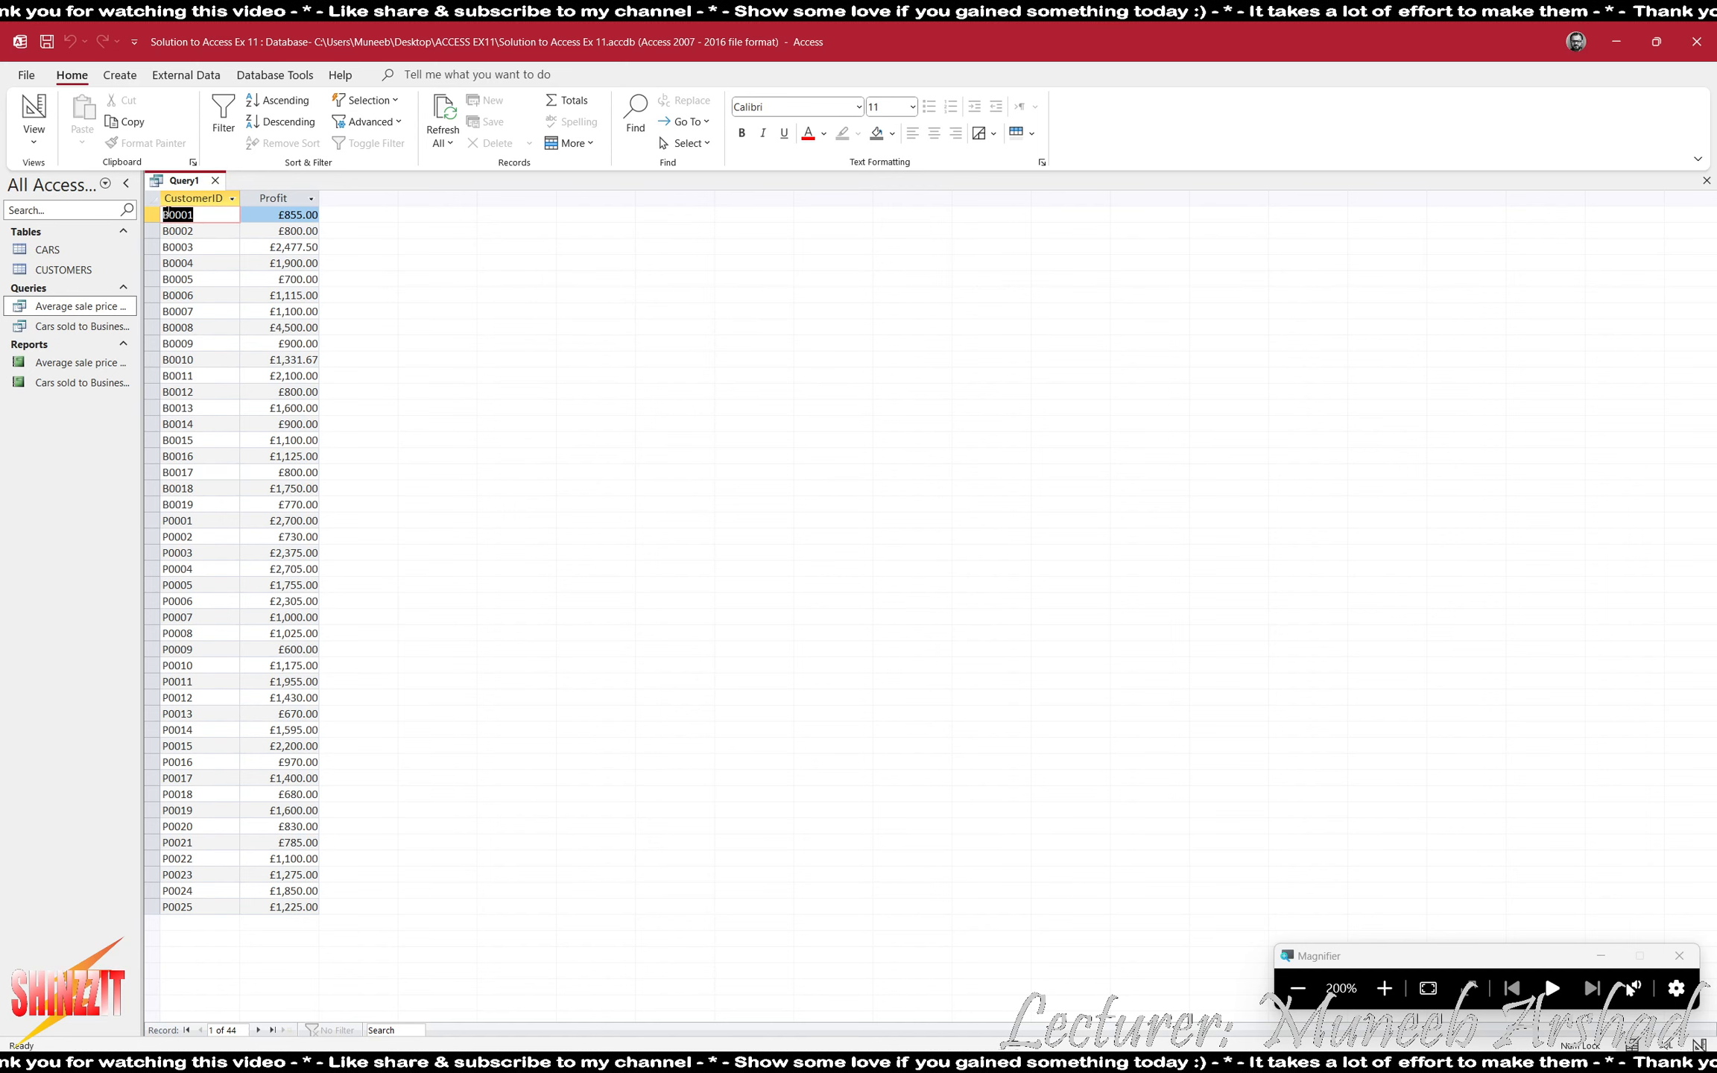
left_click_drag(152, 216, 266, 121)
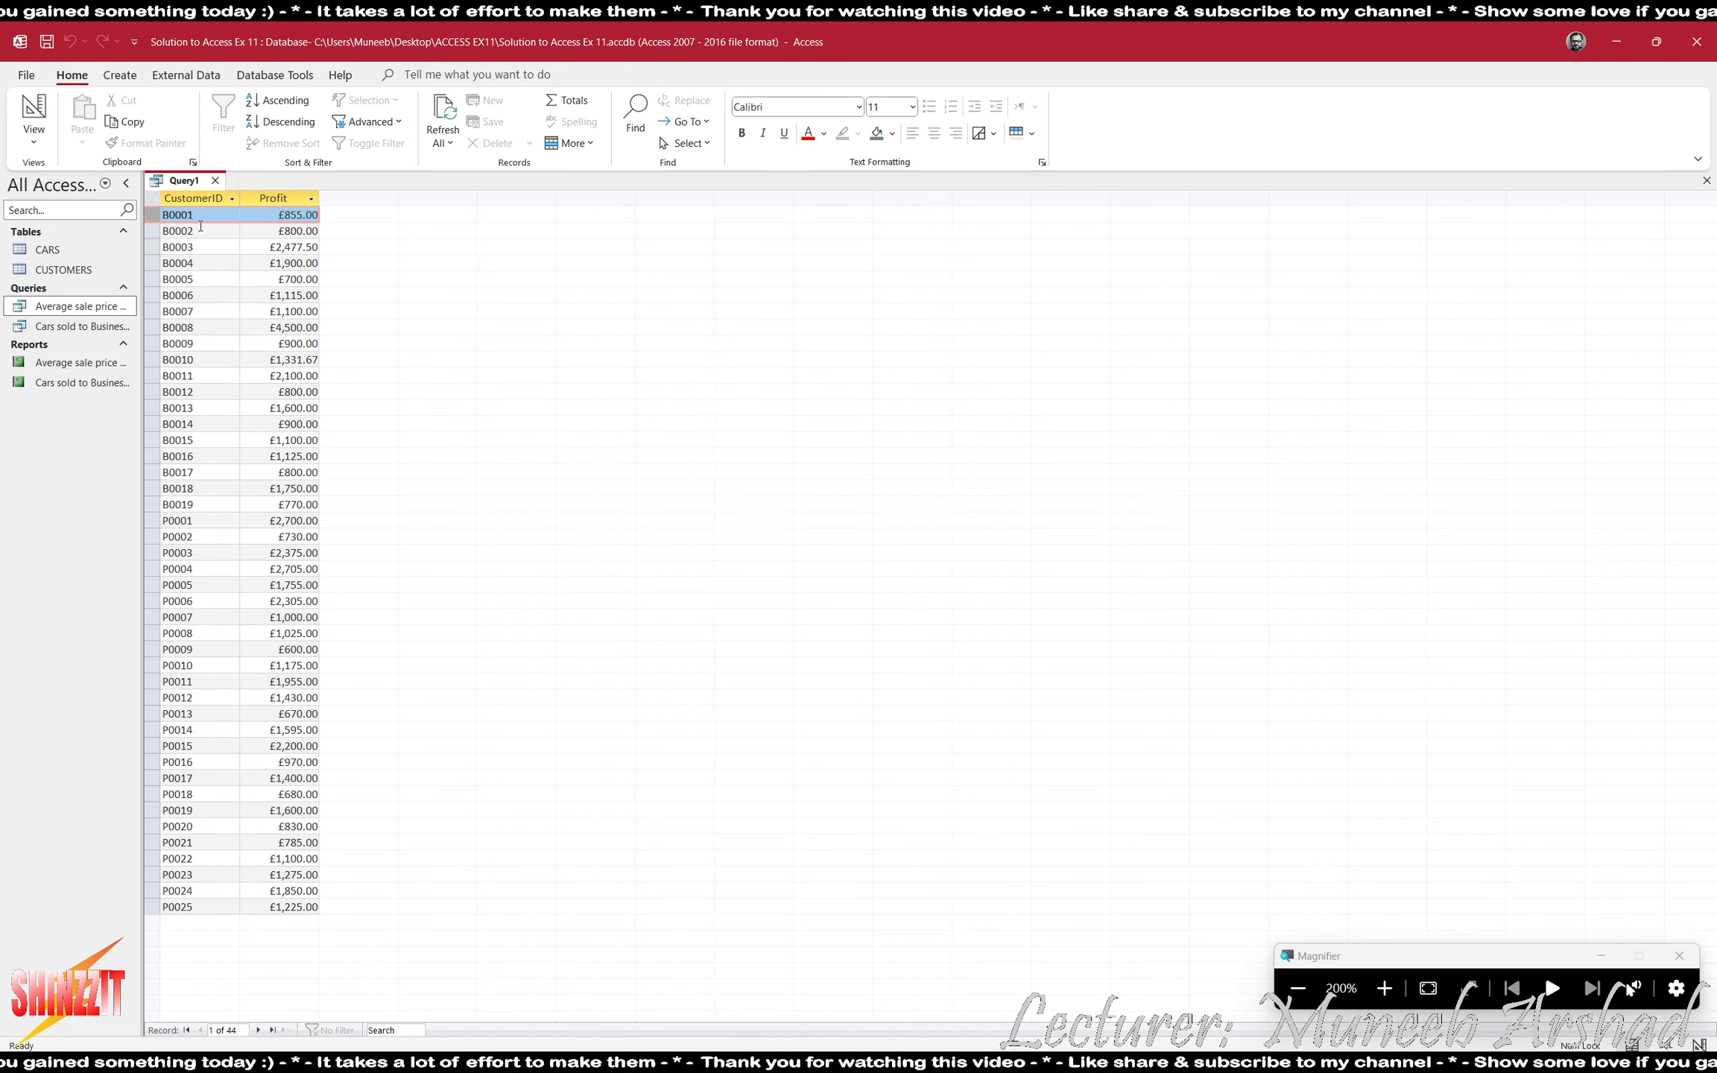
left_click(203, 263)
left_click(203, 312)
left_click(209, 220)
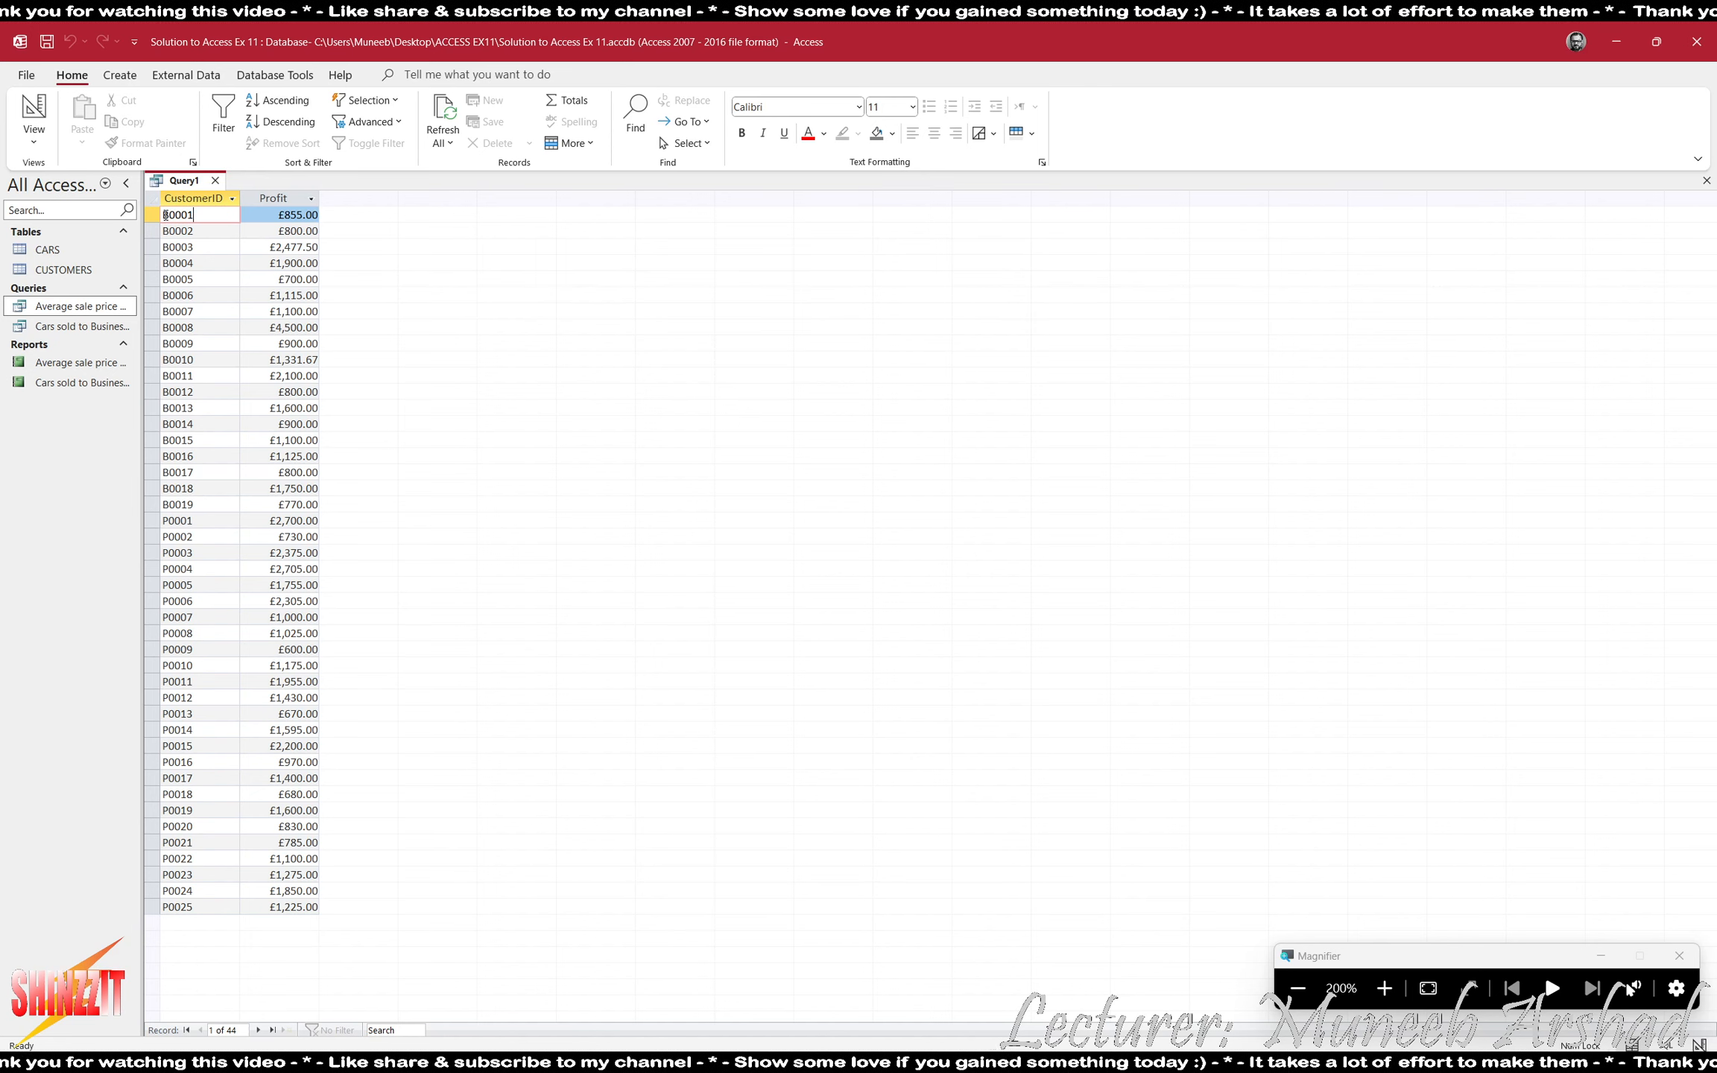
left_click(166, 214)
- Change the CustomerID query field to the expression left(CustomerID,1) to group by the ID's first letter
left_click(34, 112)
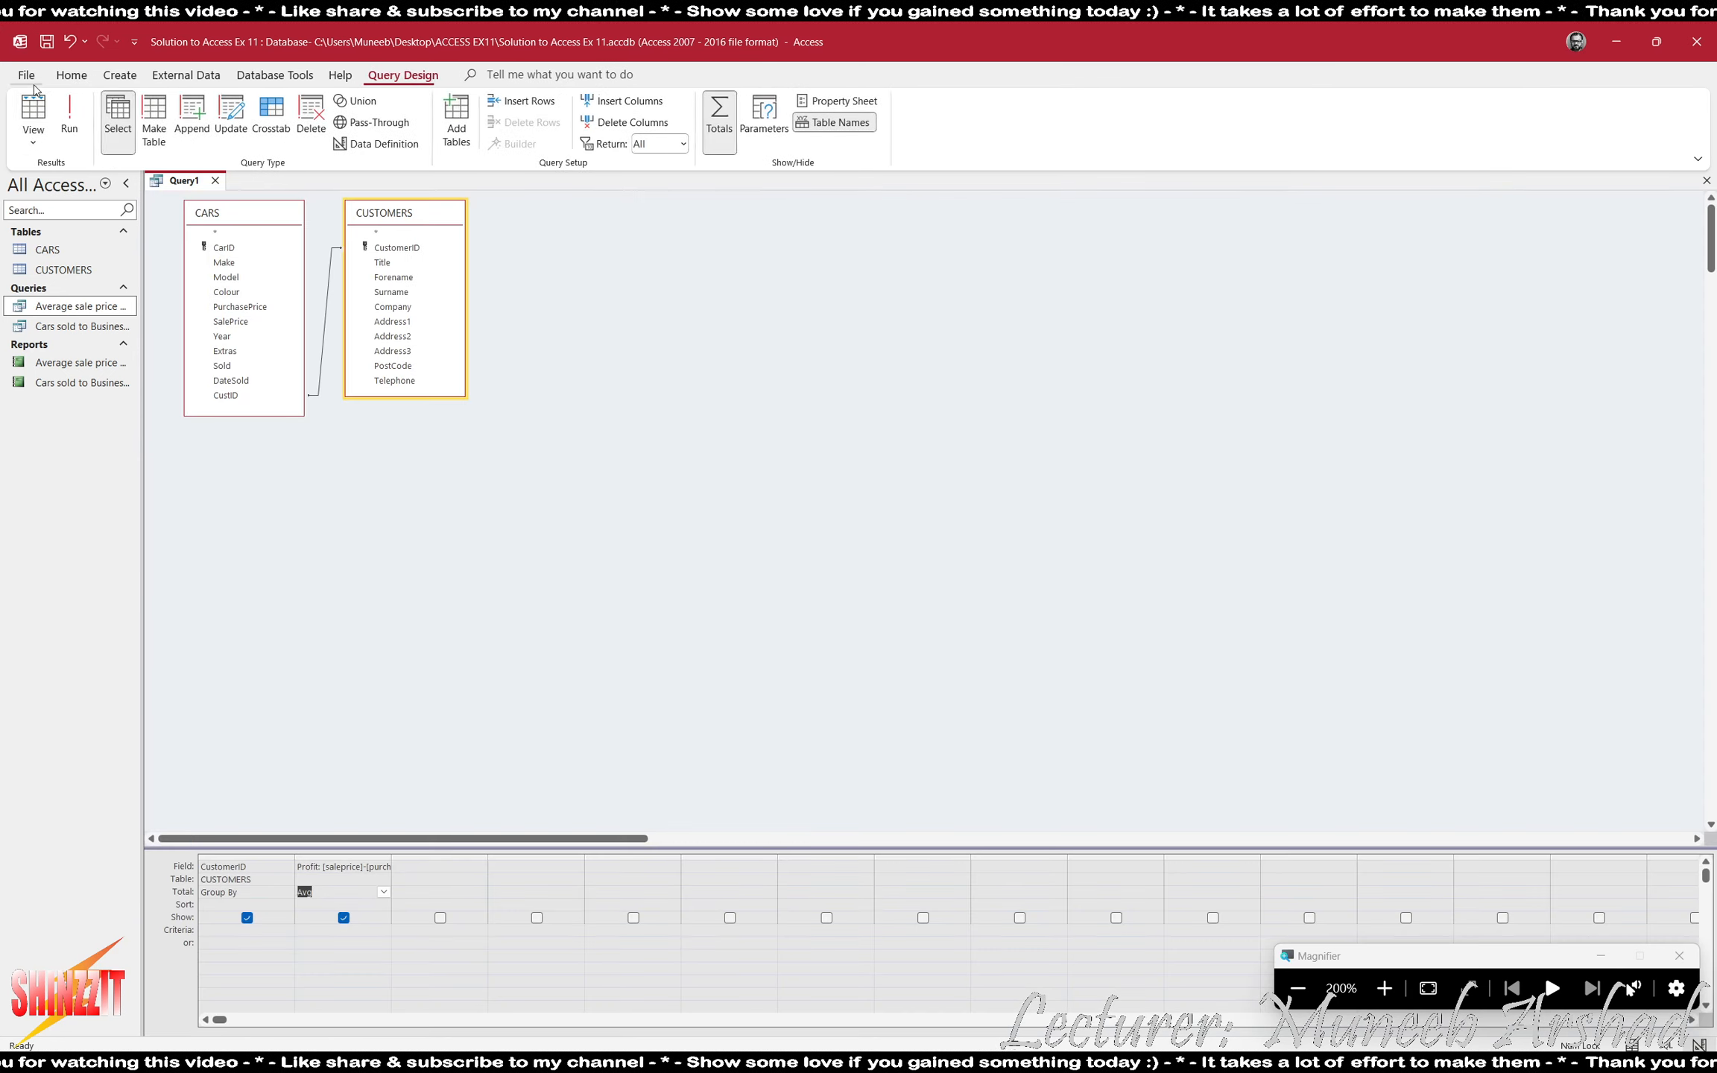
left_click(252, 867)
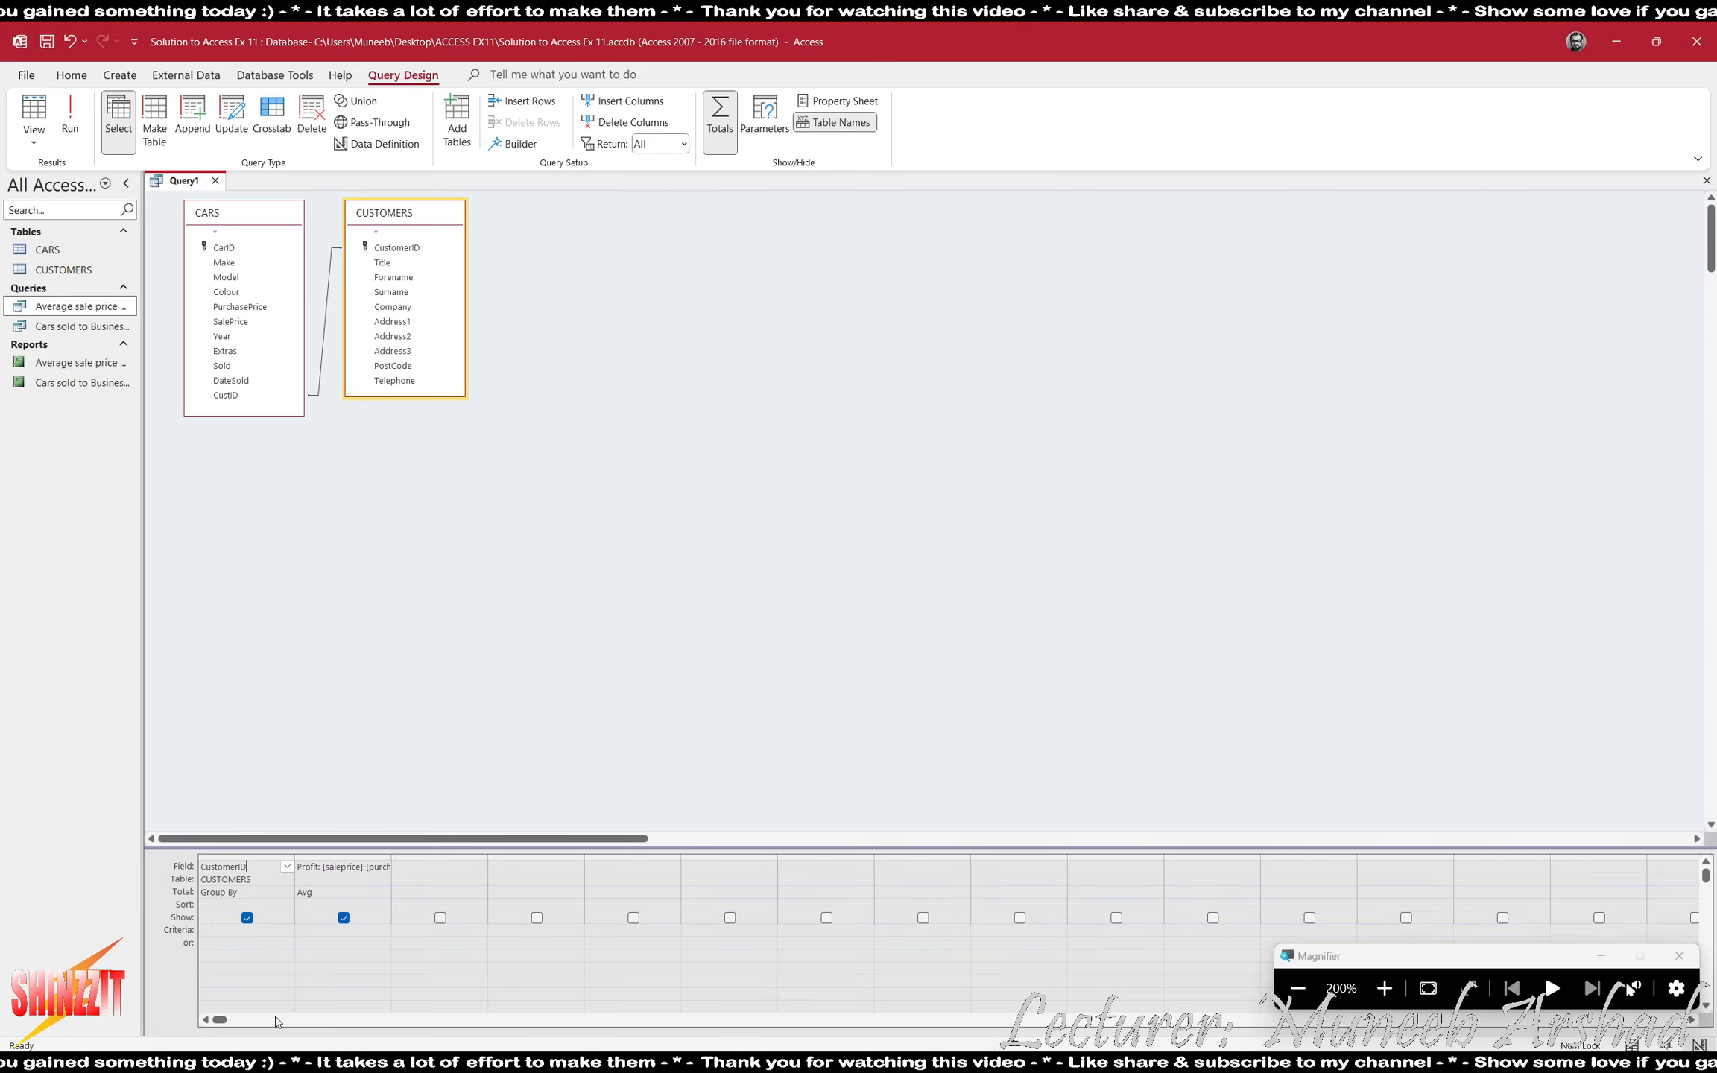
key("Left")
key("Left")
key("Left")
key("Left")
key("Left")
key("Left")
key("Left")
key("Home")
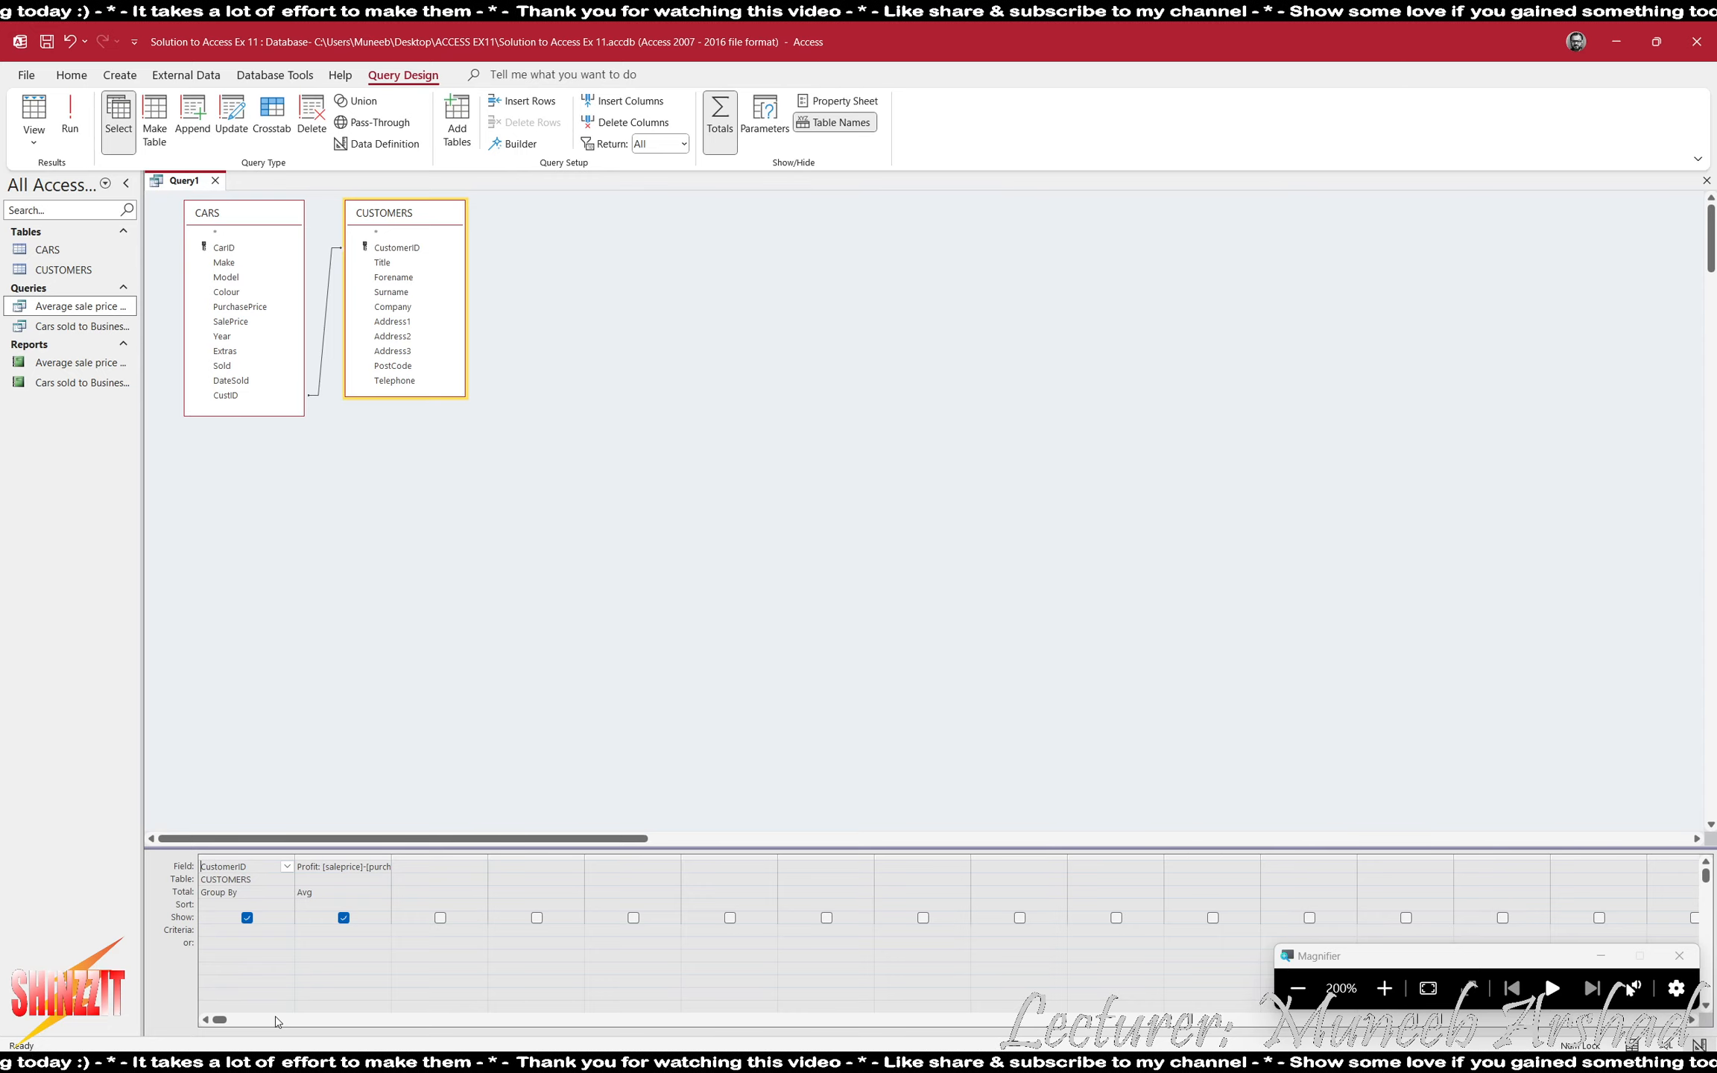
type("left")
type("(")
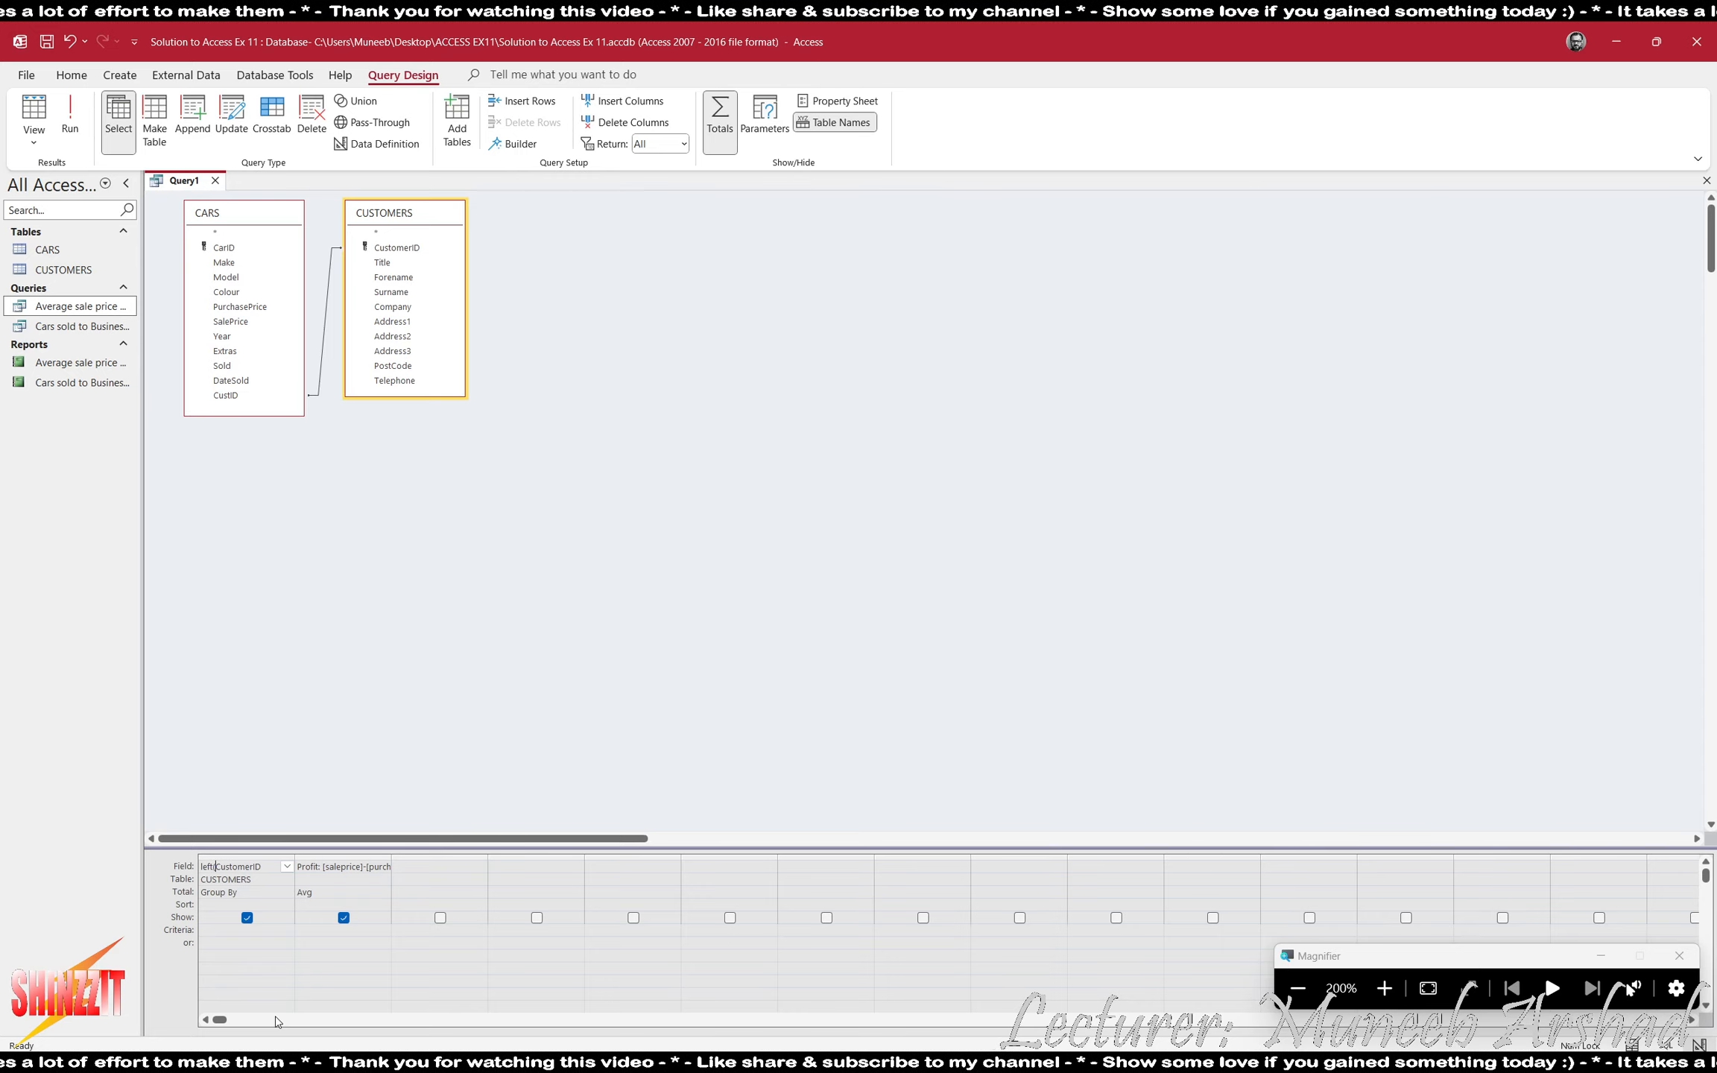
key("End")
type(",1)")
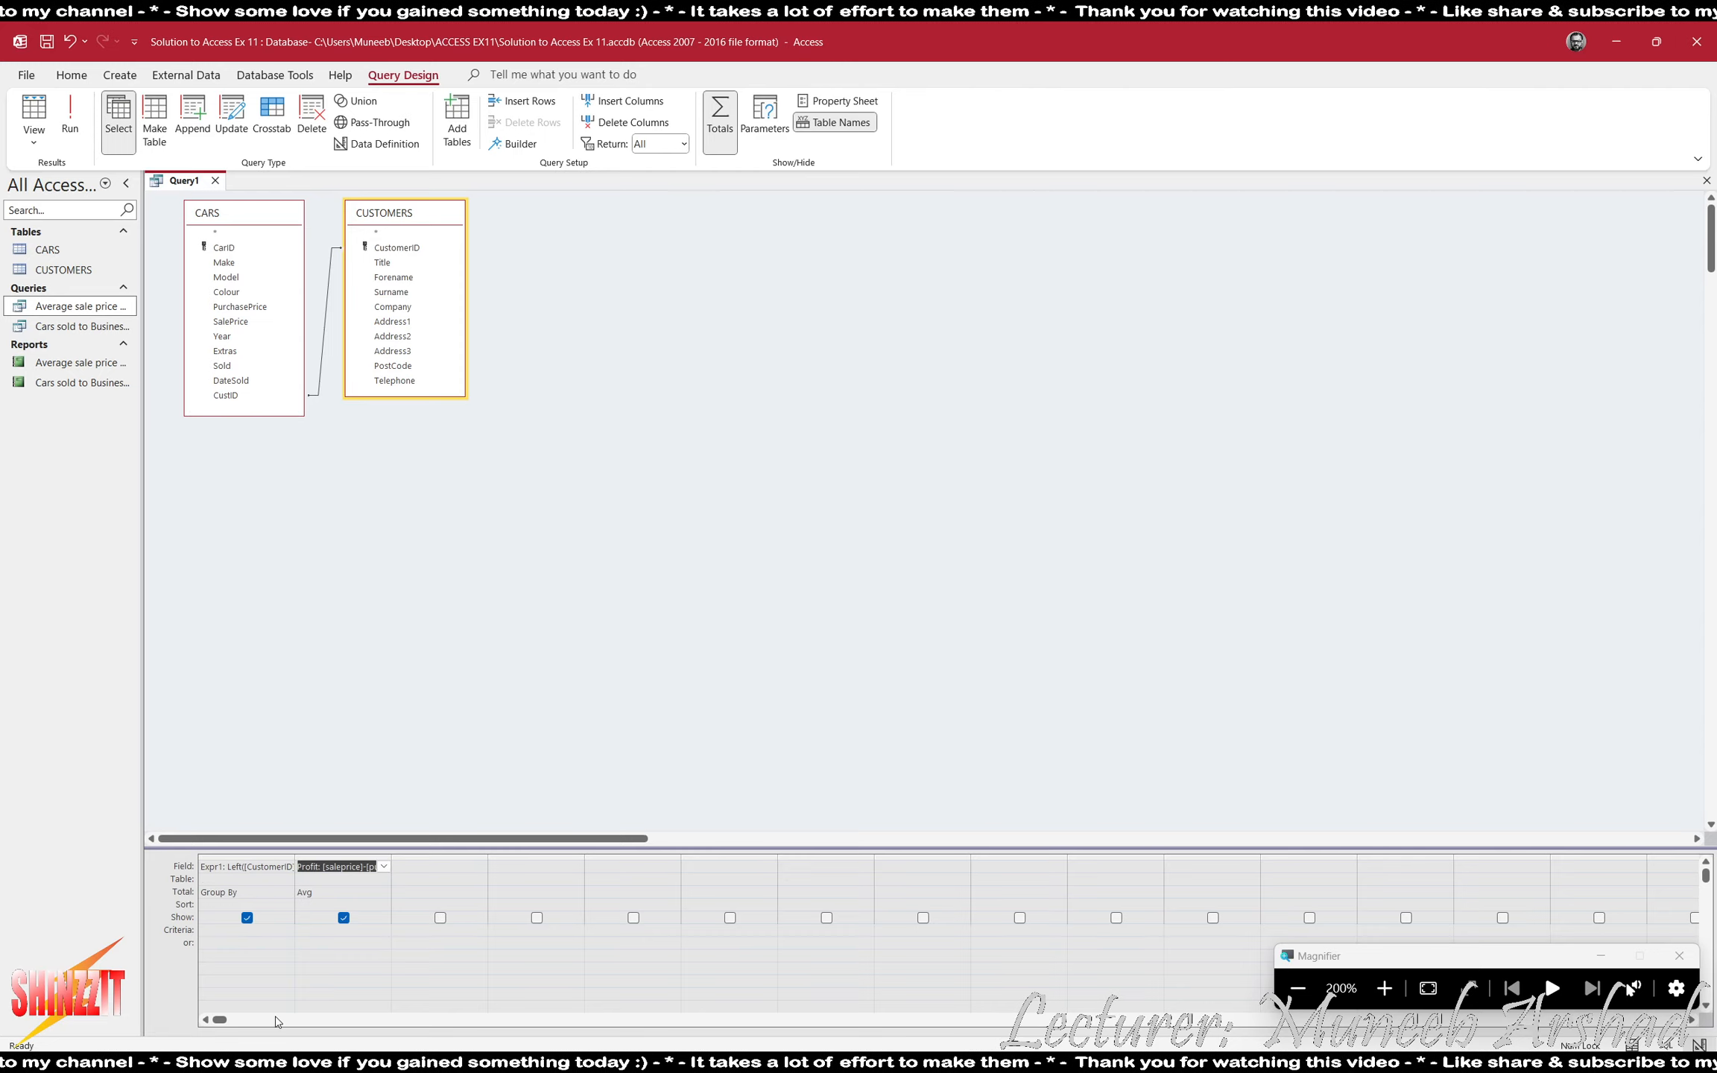
- Rename the expression field for the customer ID's first letter to Customer_Type and run the query
key("Tab")
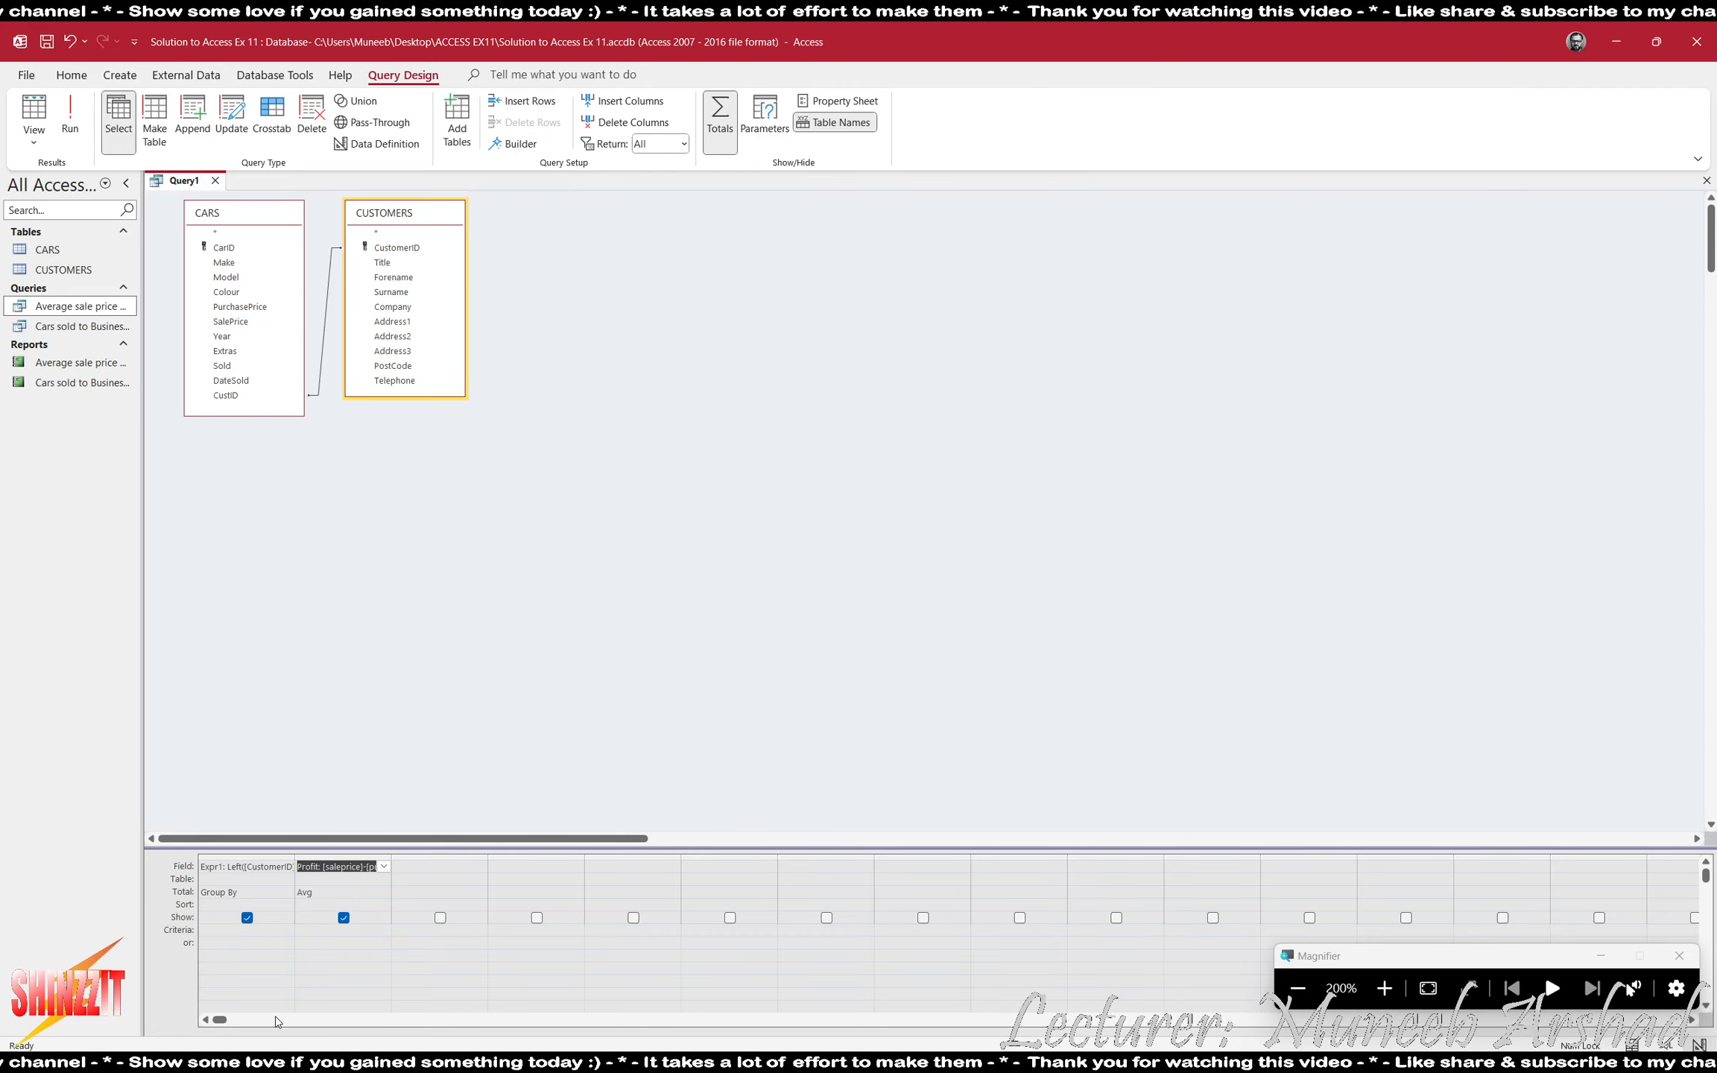
double_click(217, 865)
type("Customer")
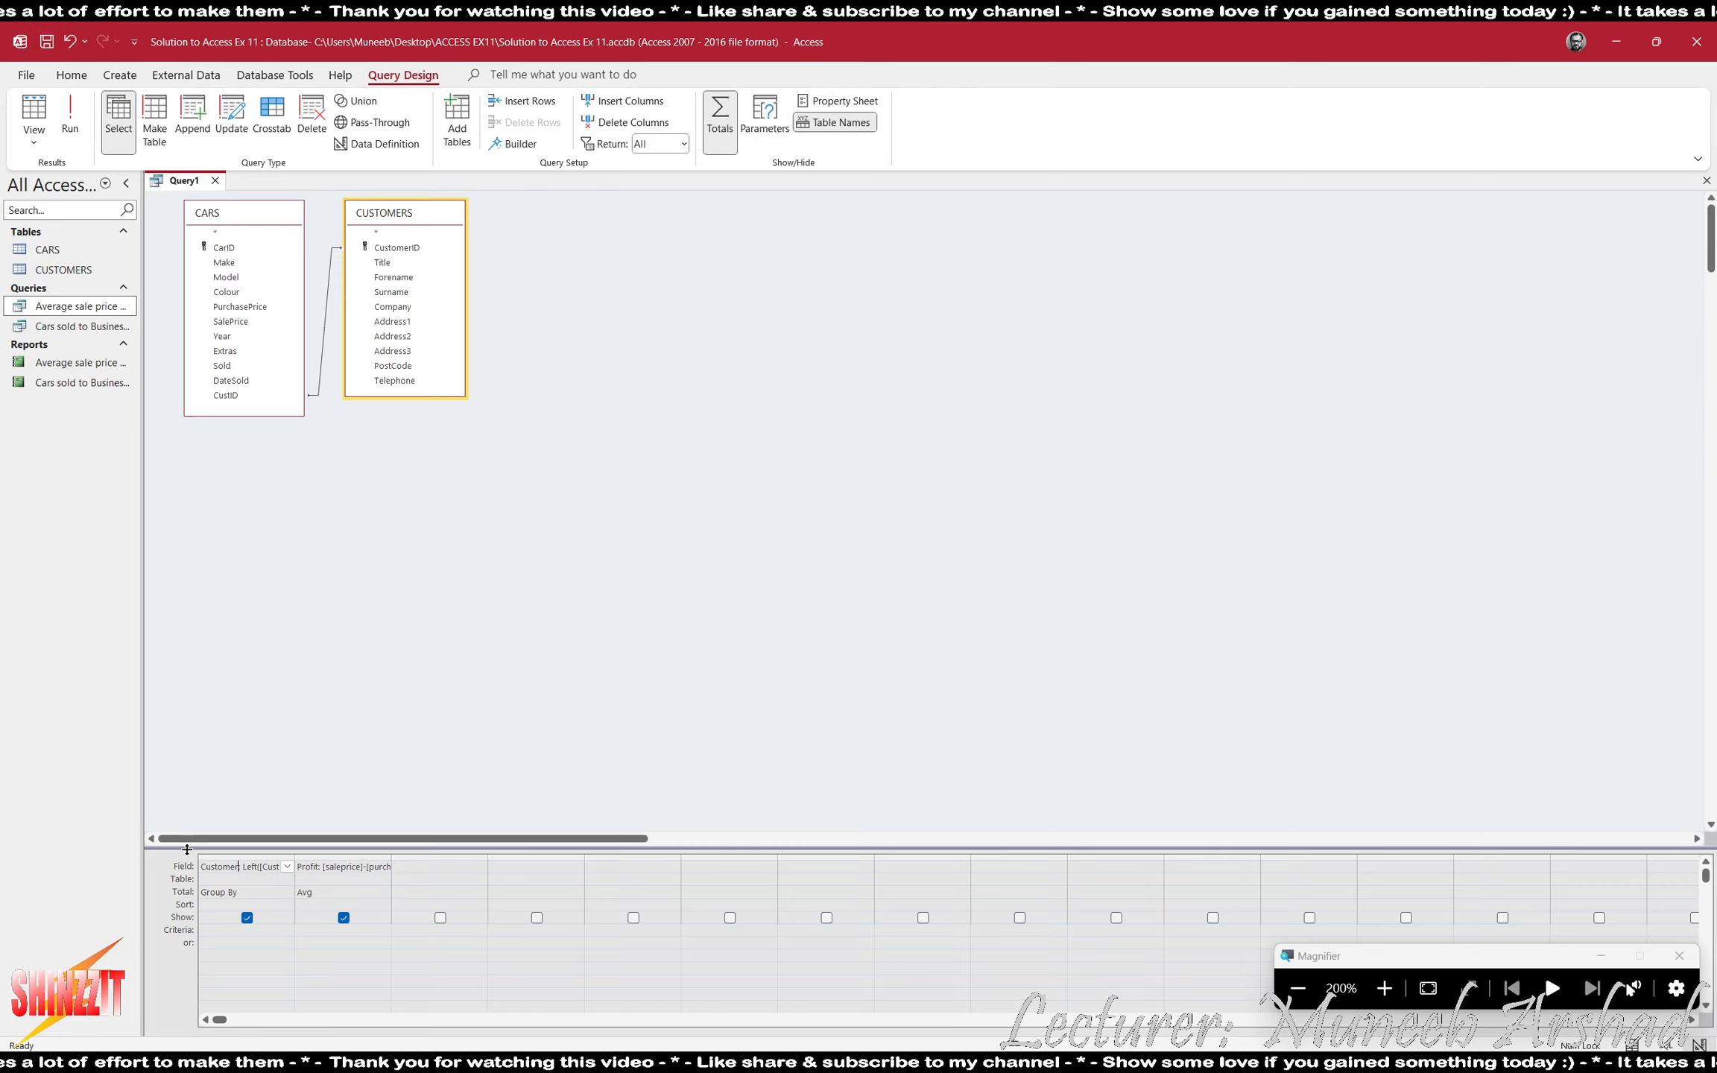
type(" T")
key("BackSpace")
key("BackSpace")
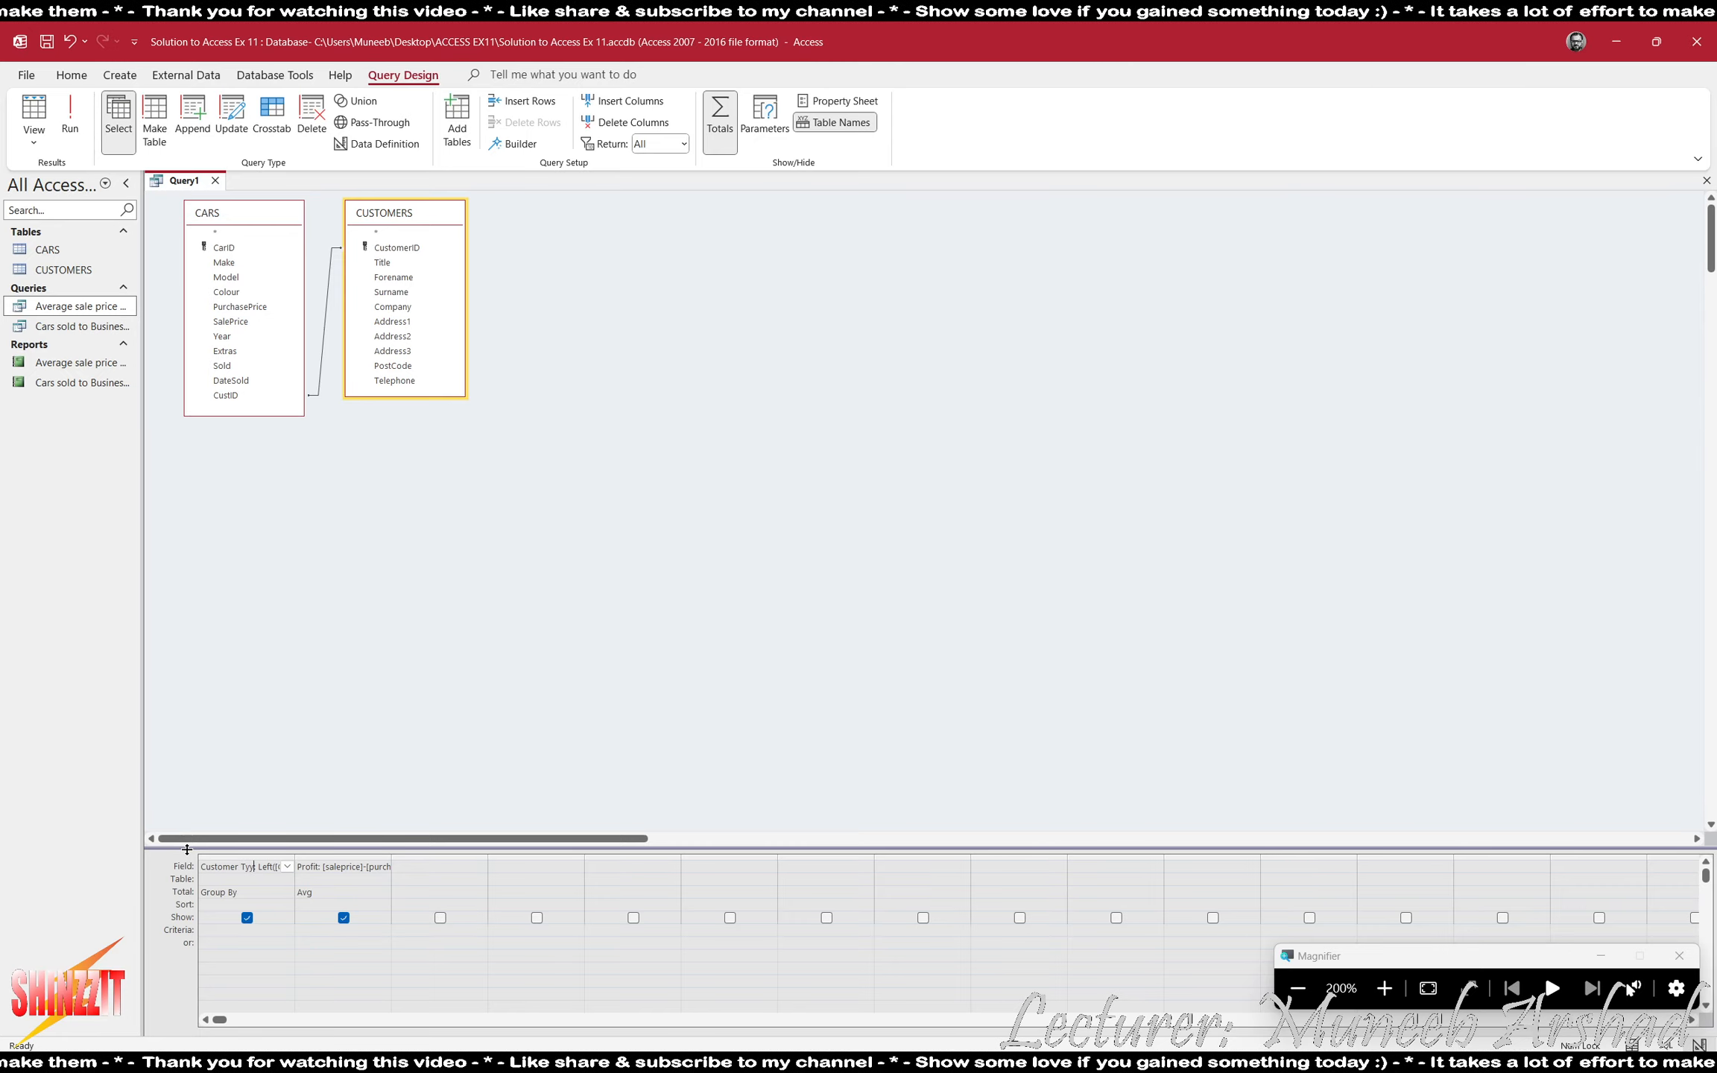
type("_Type")
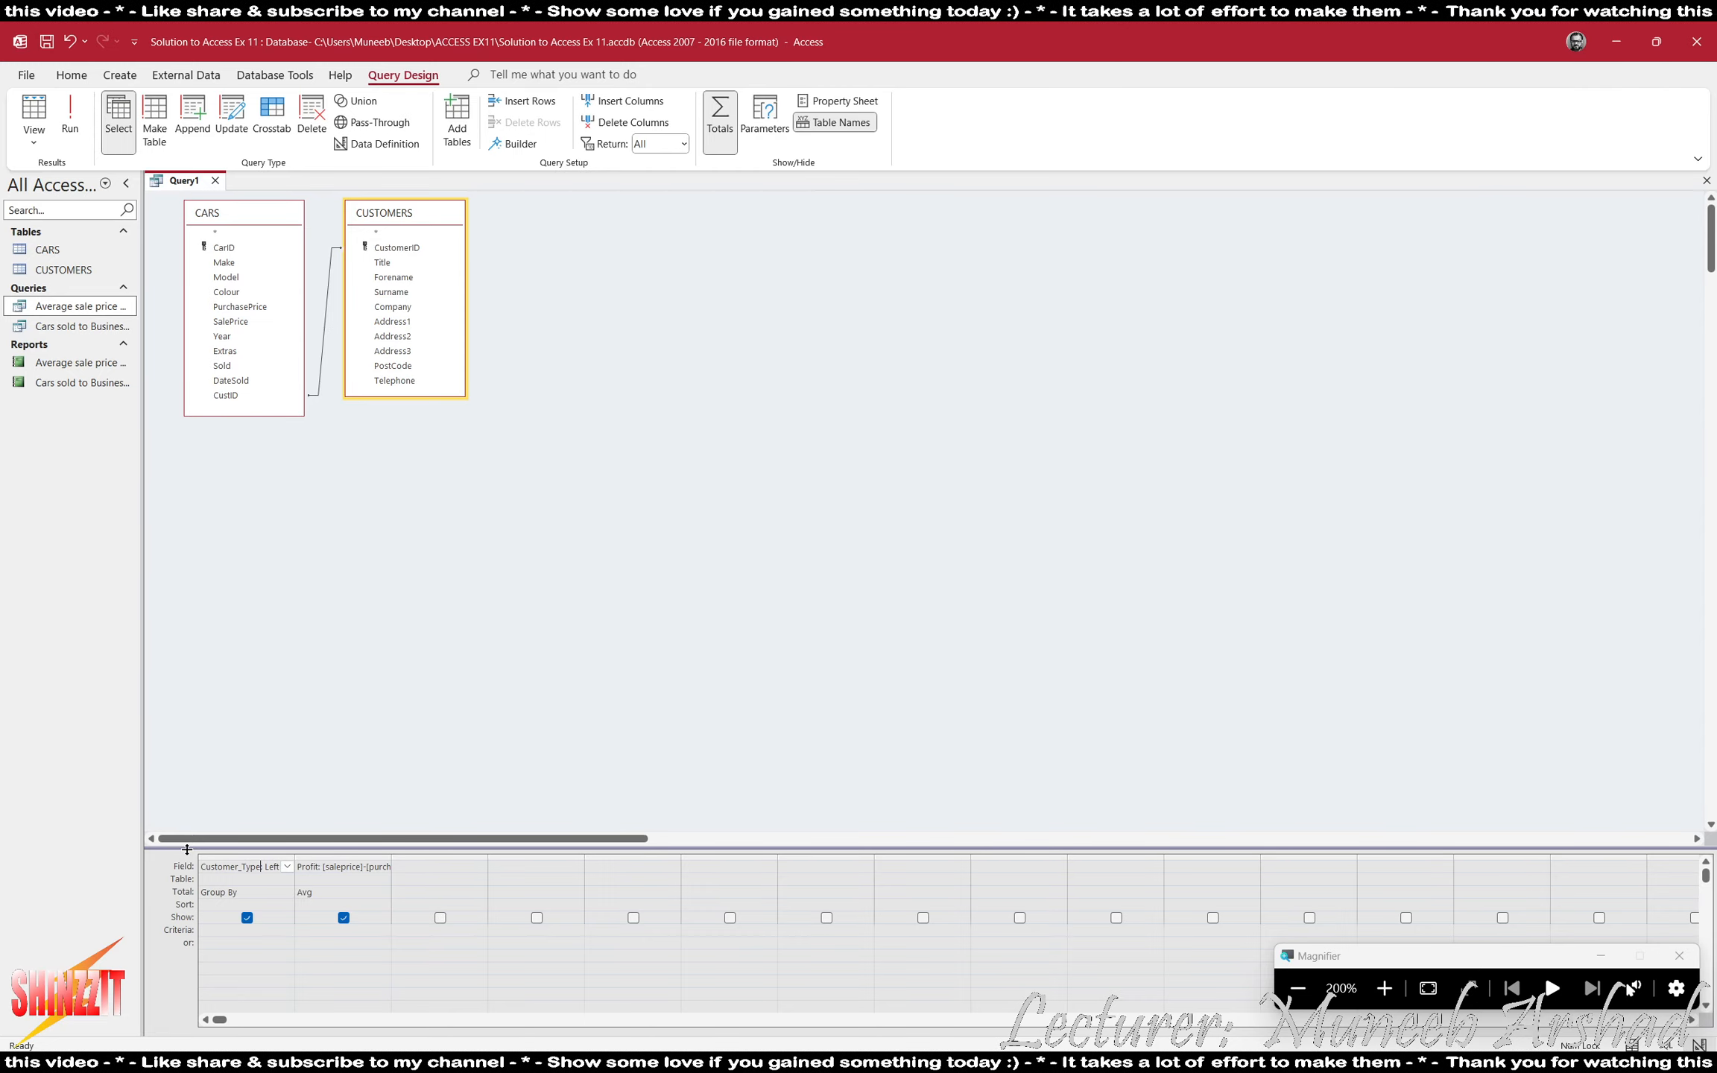
left_click(67, 119)
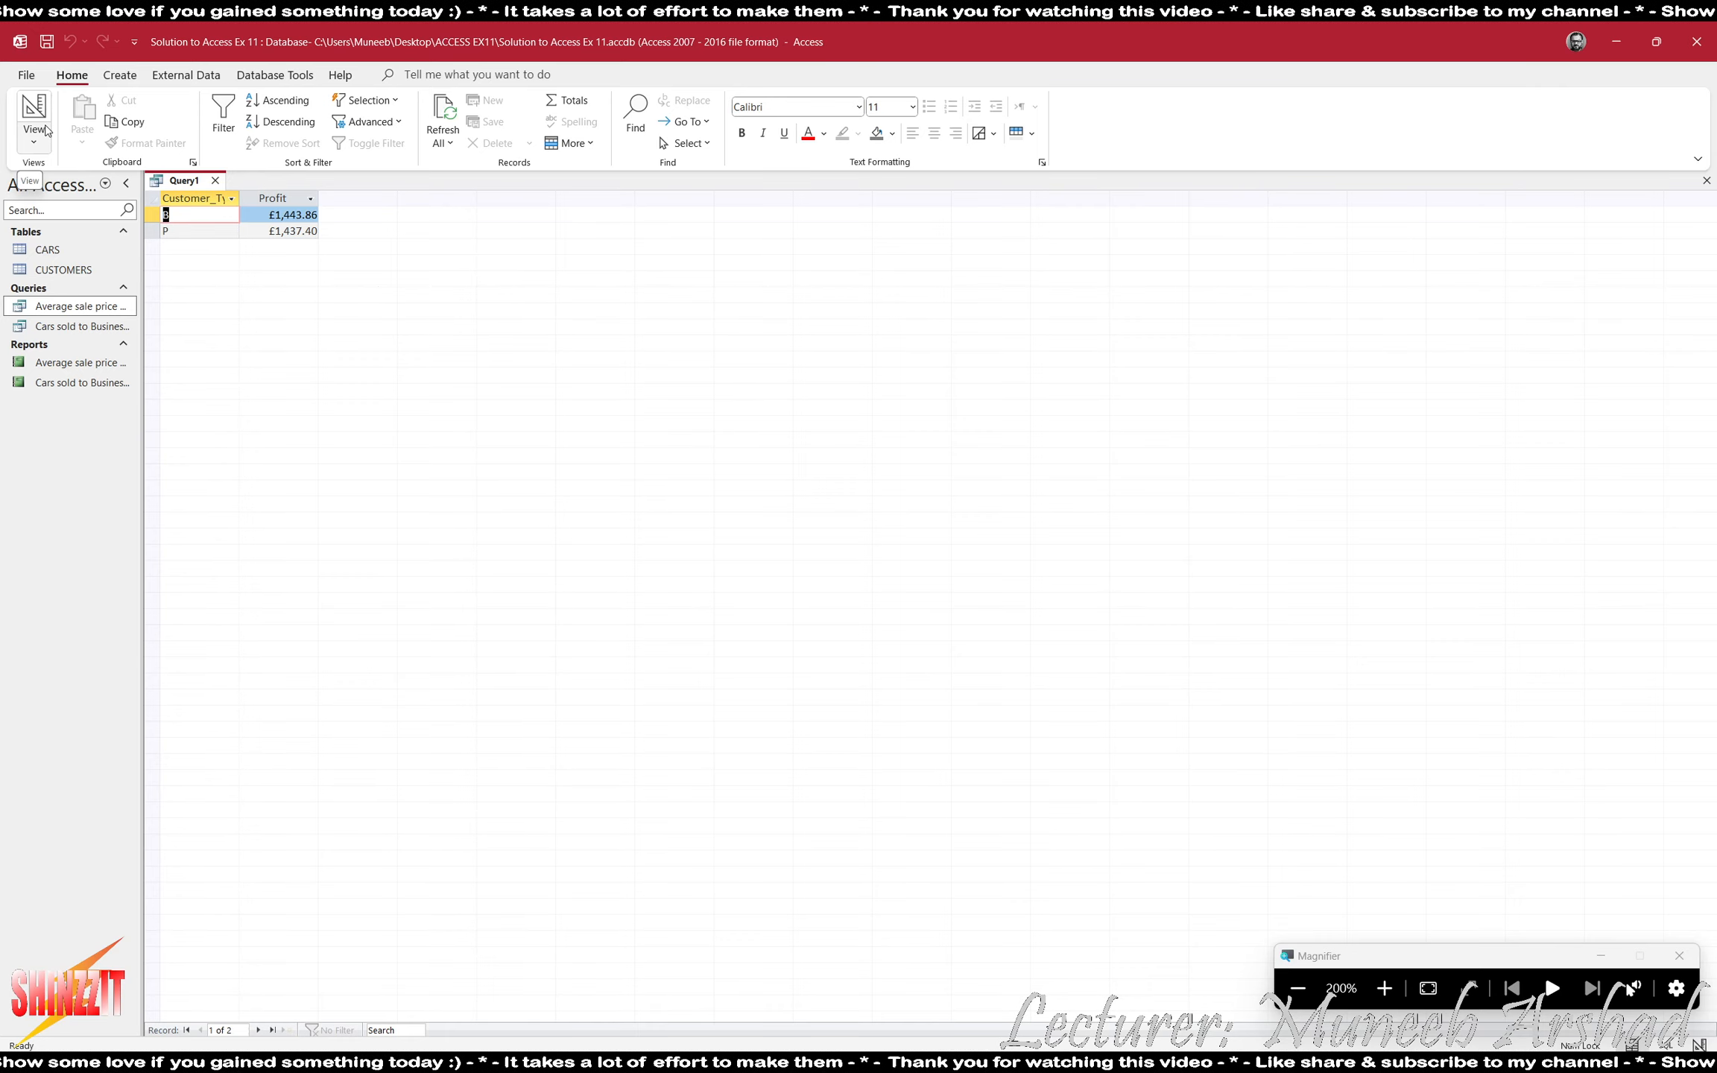
- Set the Profit field's total to Group By and run the query to list individual profits per customer type
left_click(45, 128)
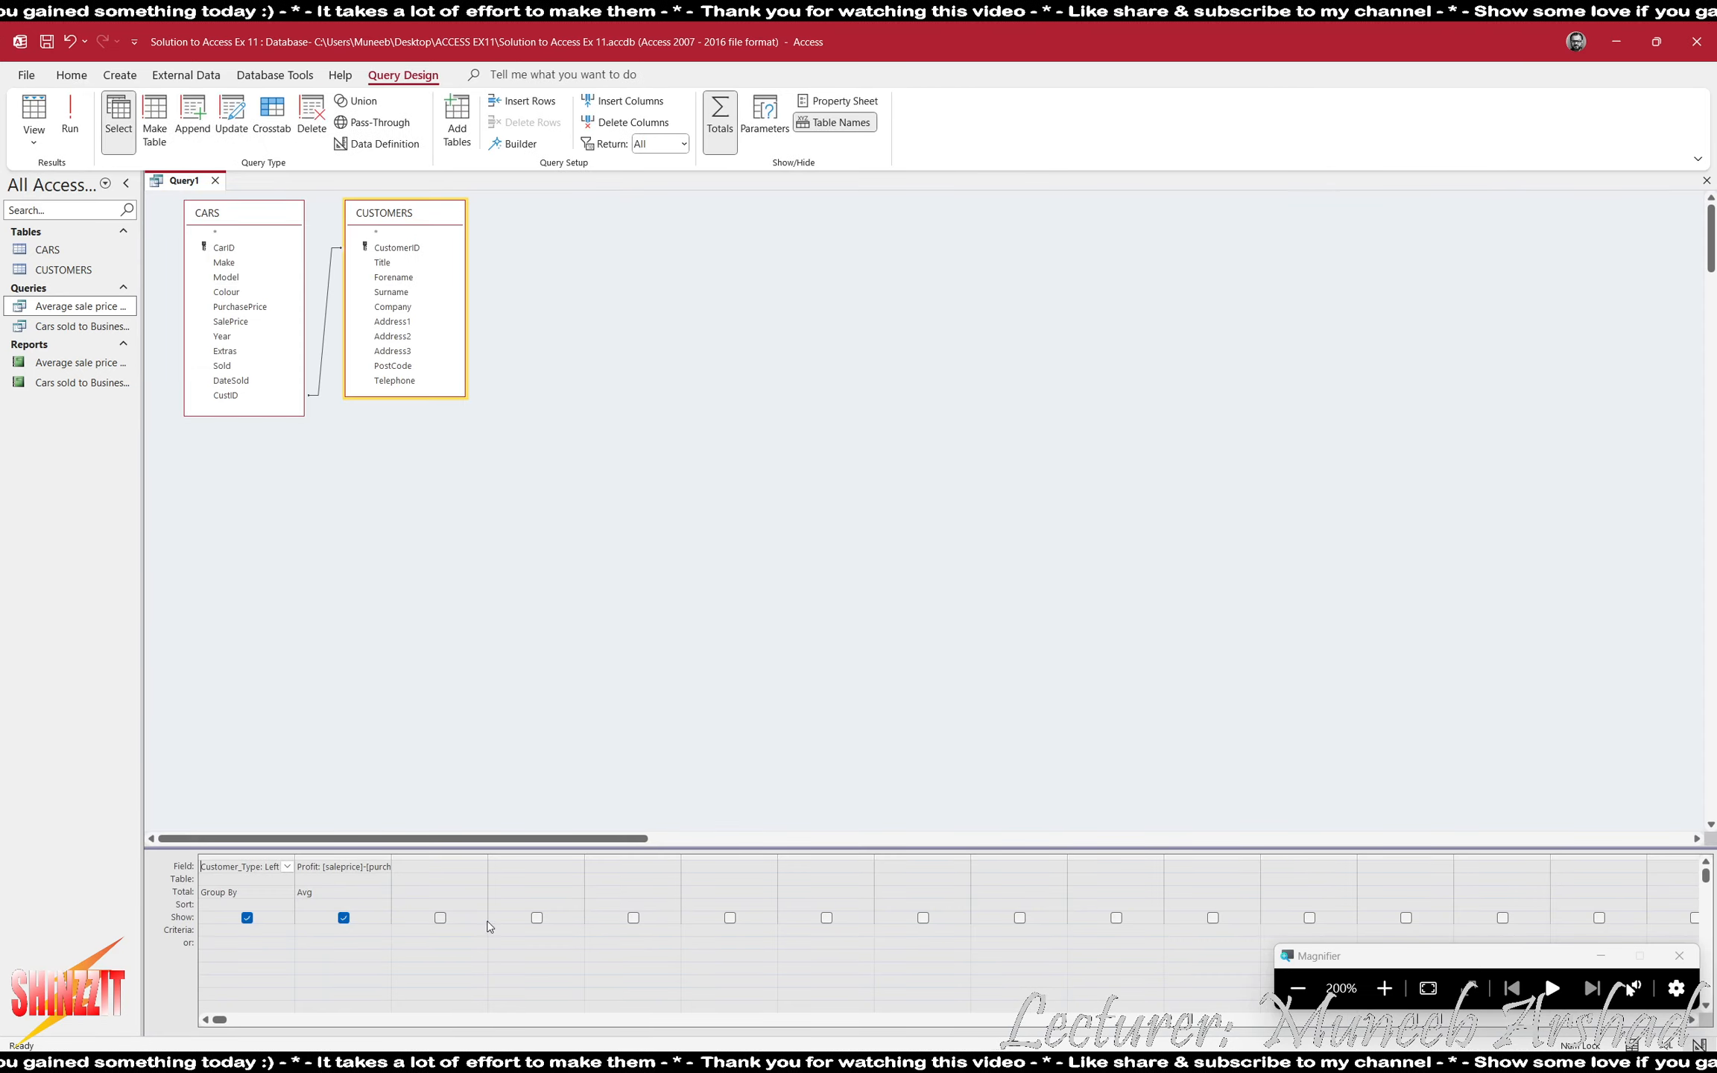
left_click(386, 887)
left_click(383, 892)
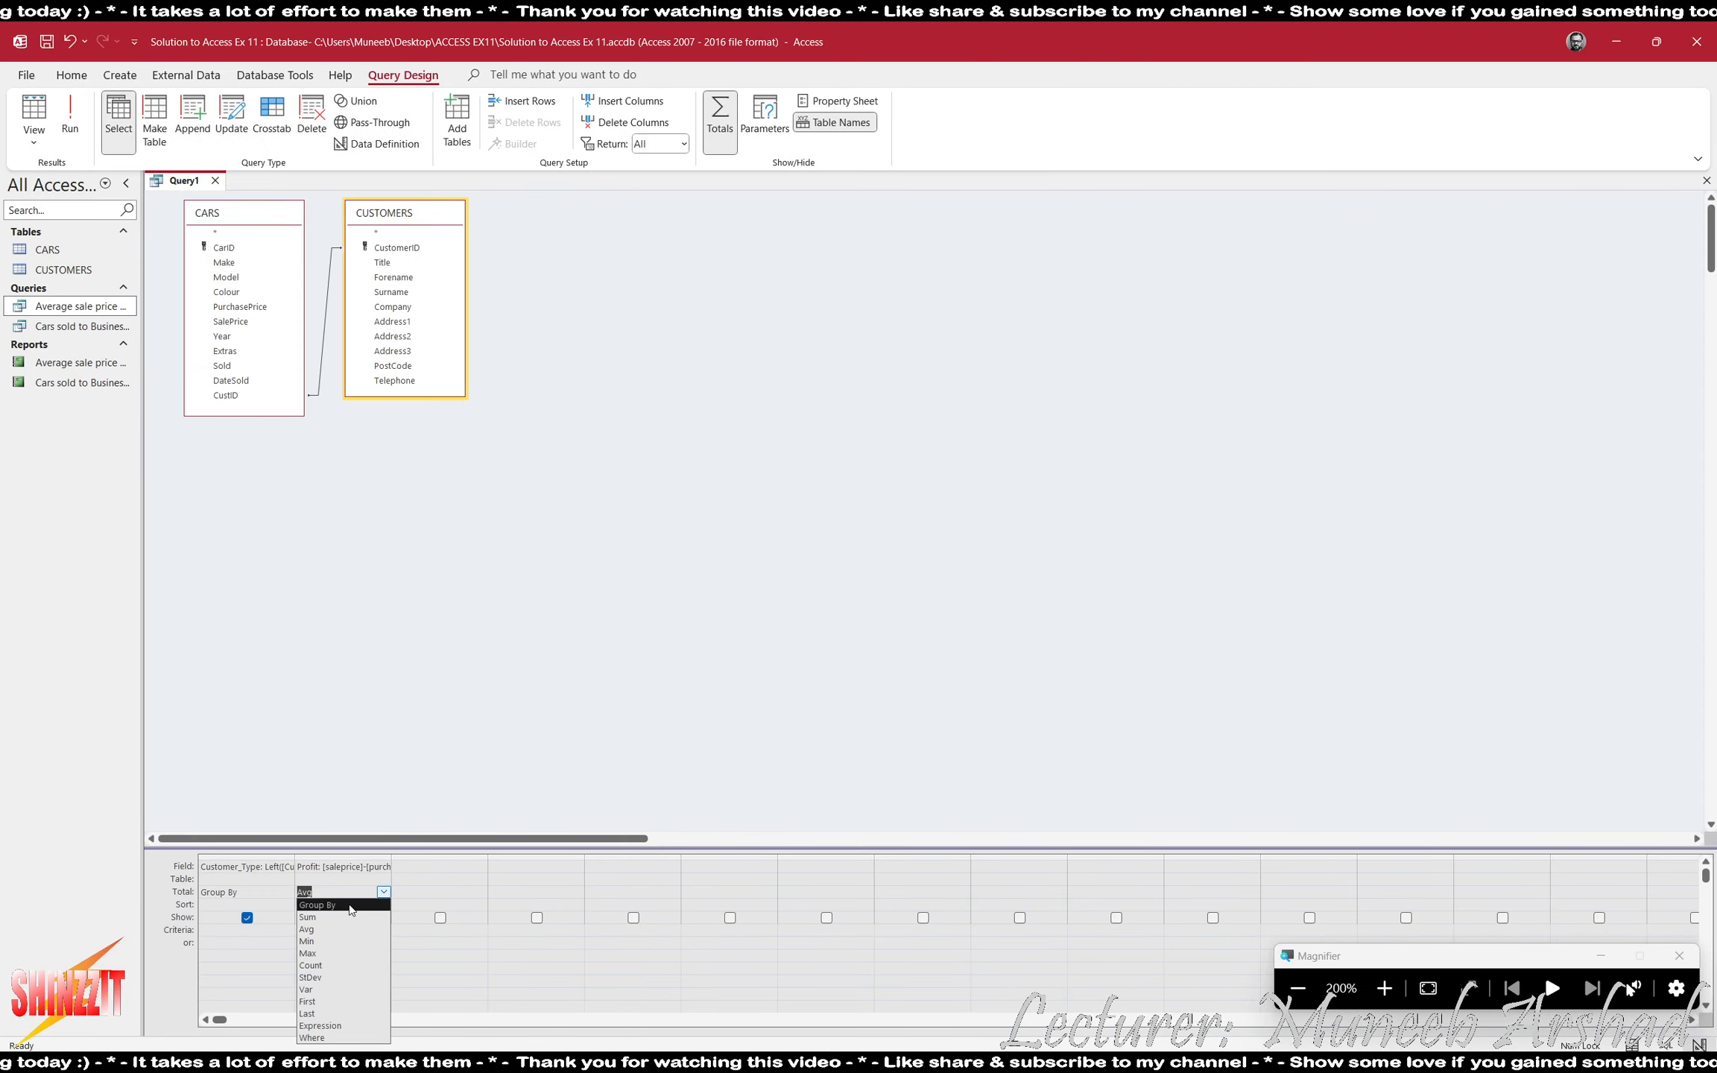
left_click(317, 904)
left_click(70, 120)
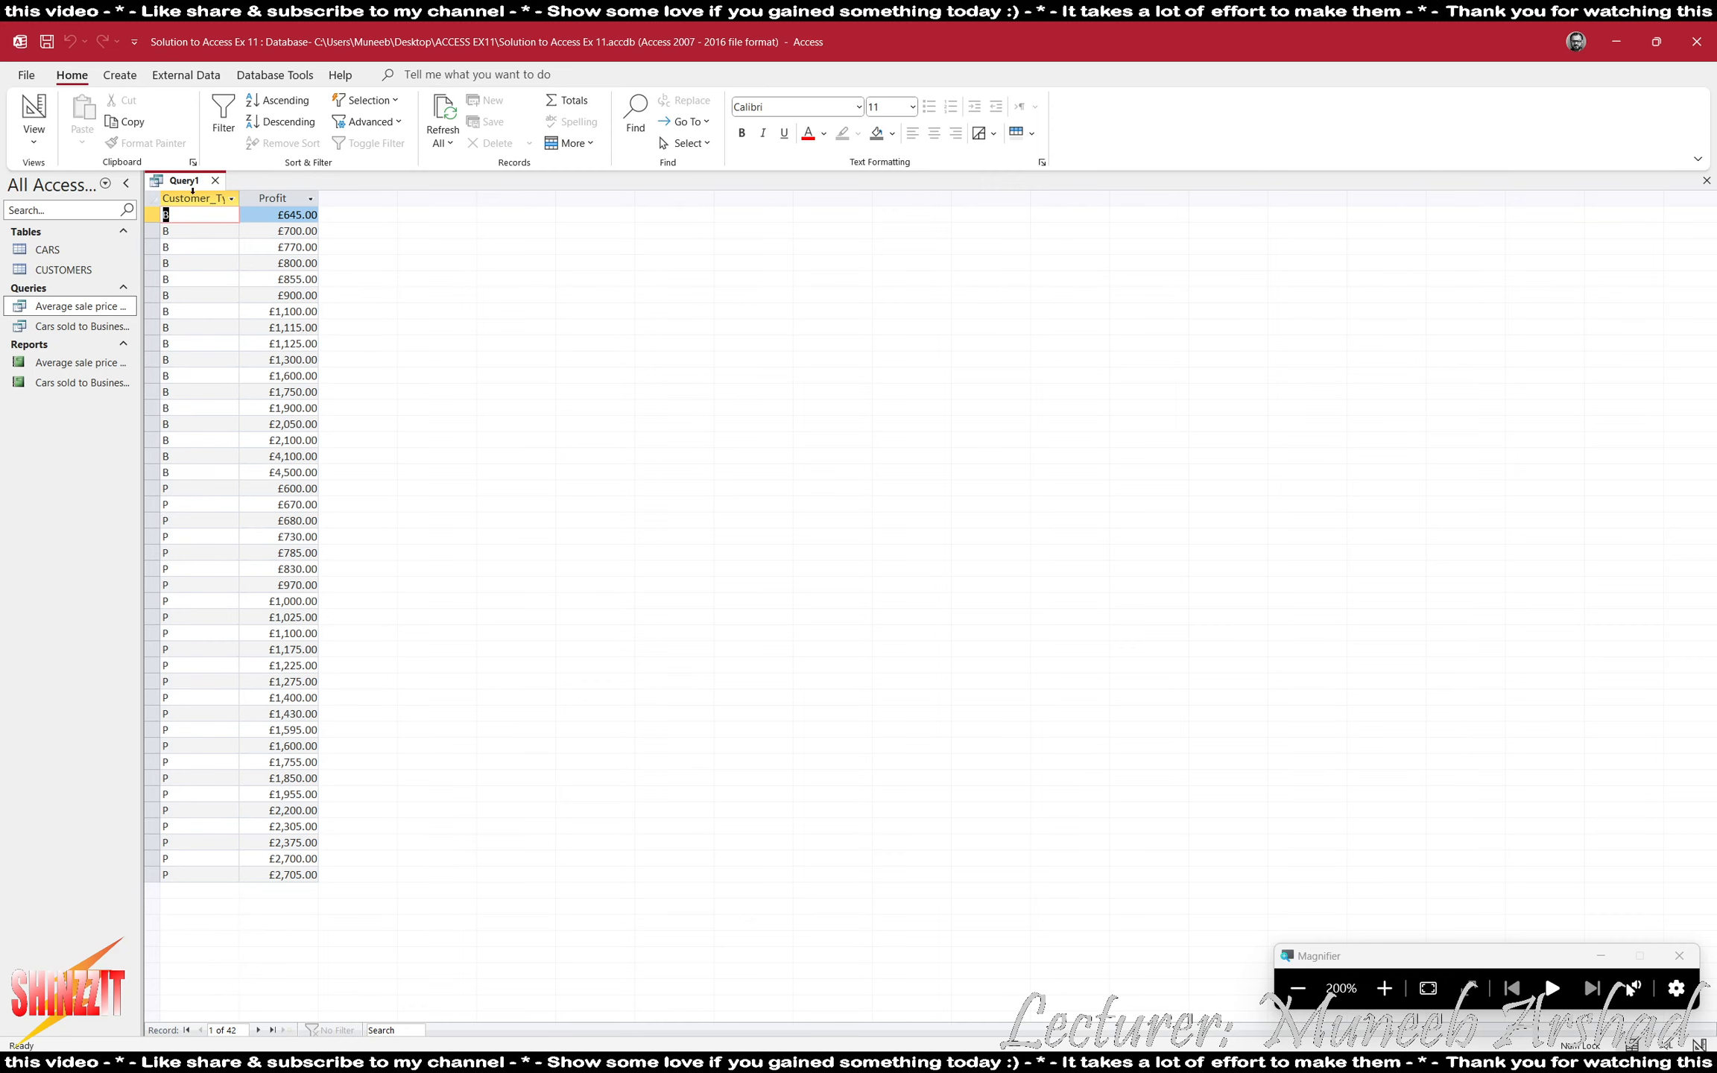
- Fit the Customer_Type column to its heading, set the Profit field's total to Min, and run the query
double_click(241, 198)
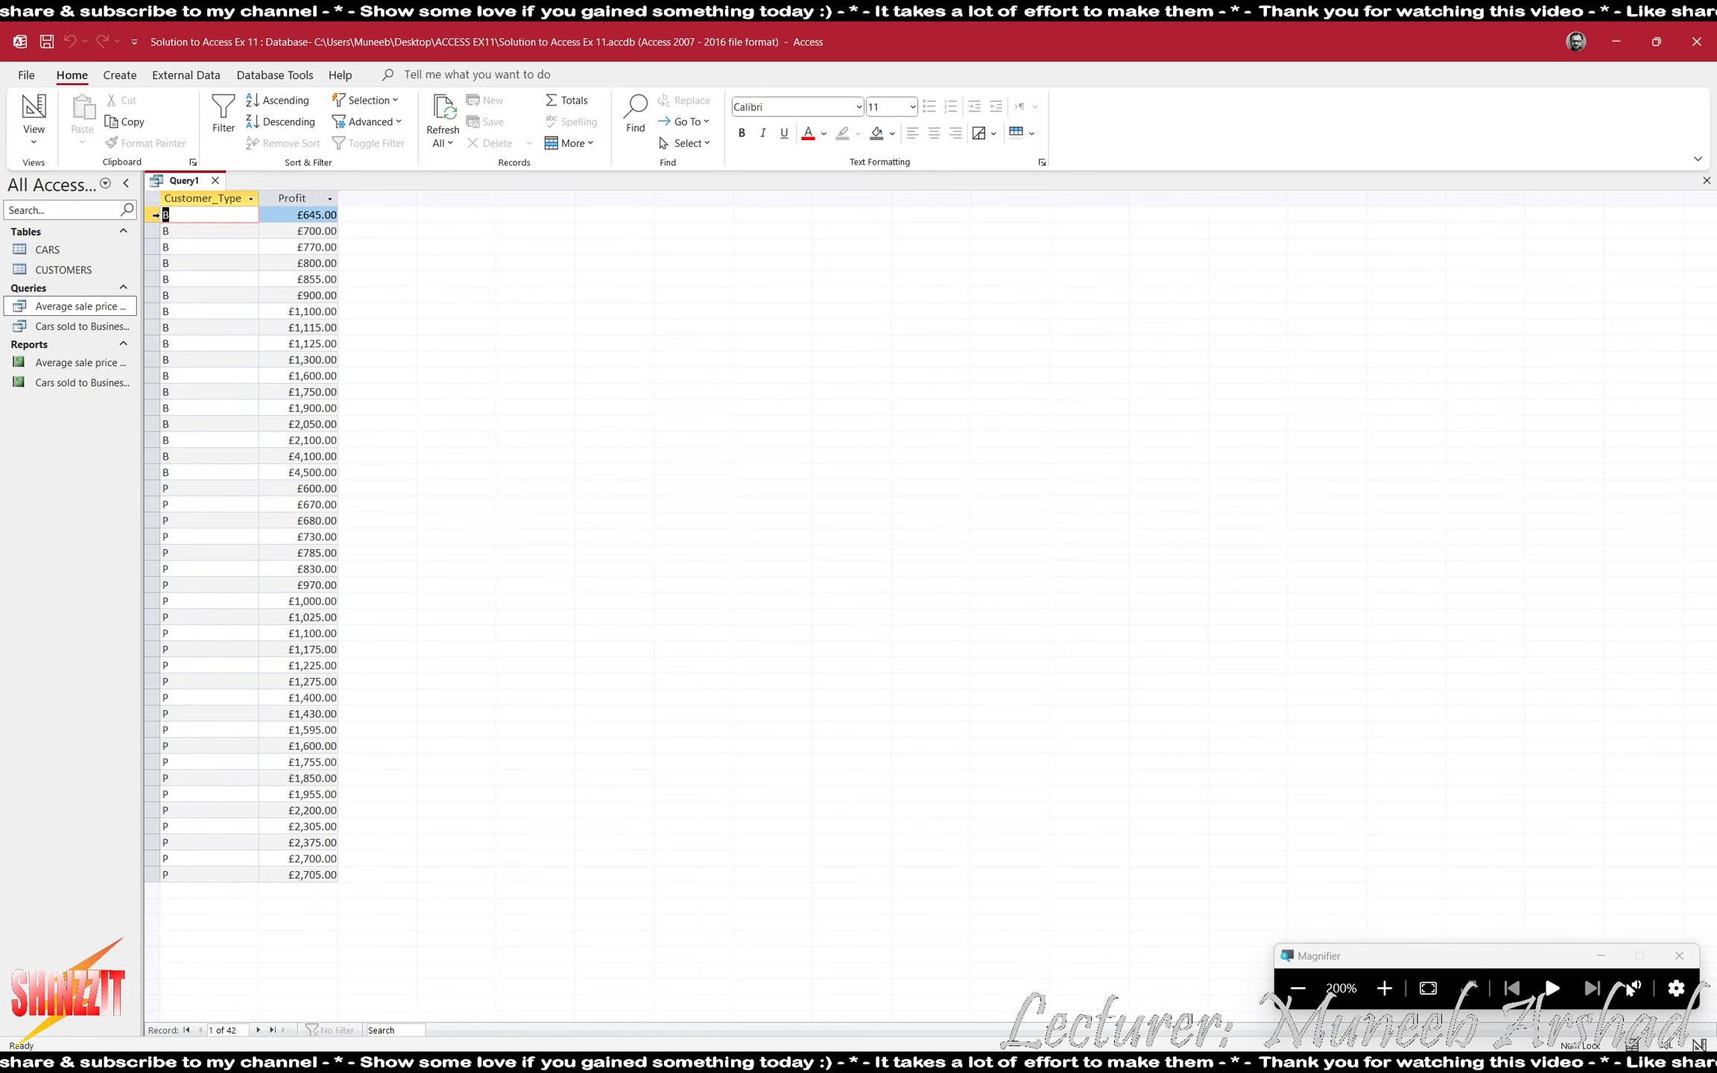
left_click(150, 215)
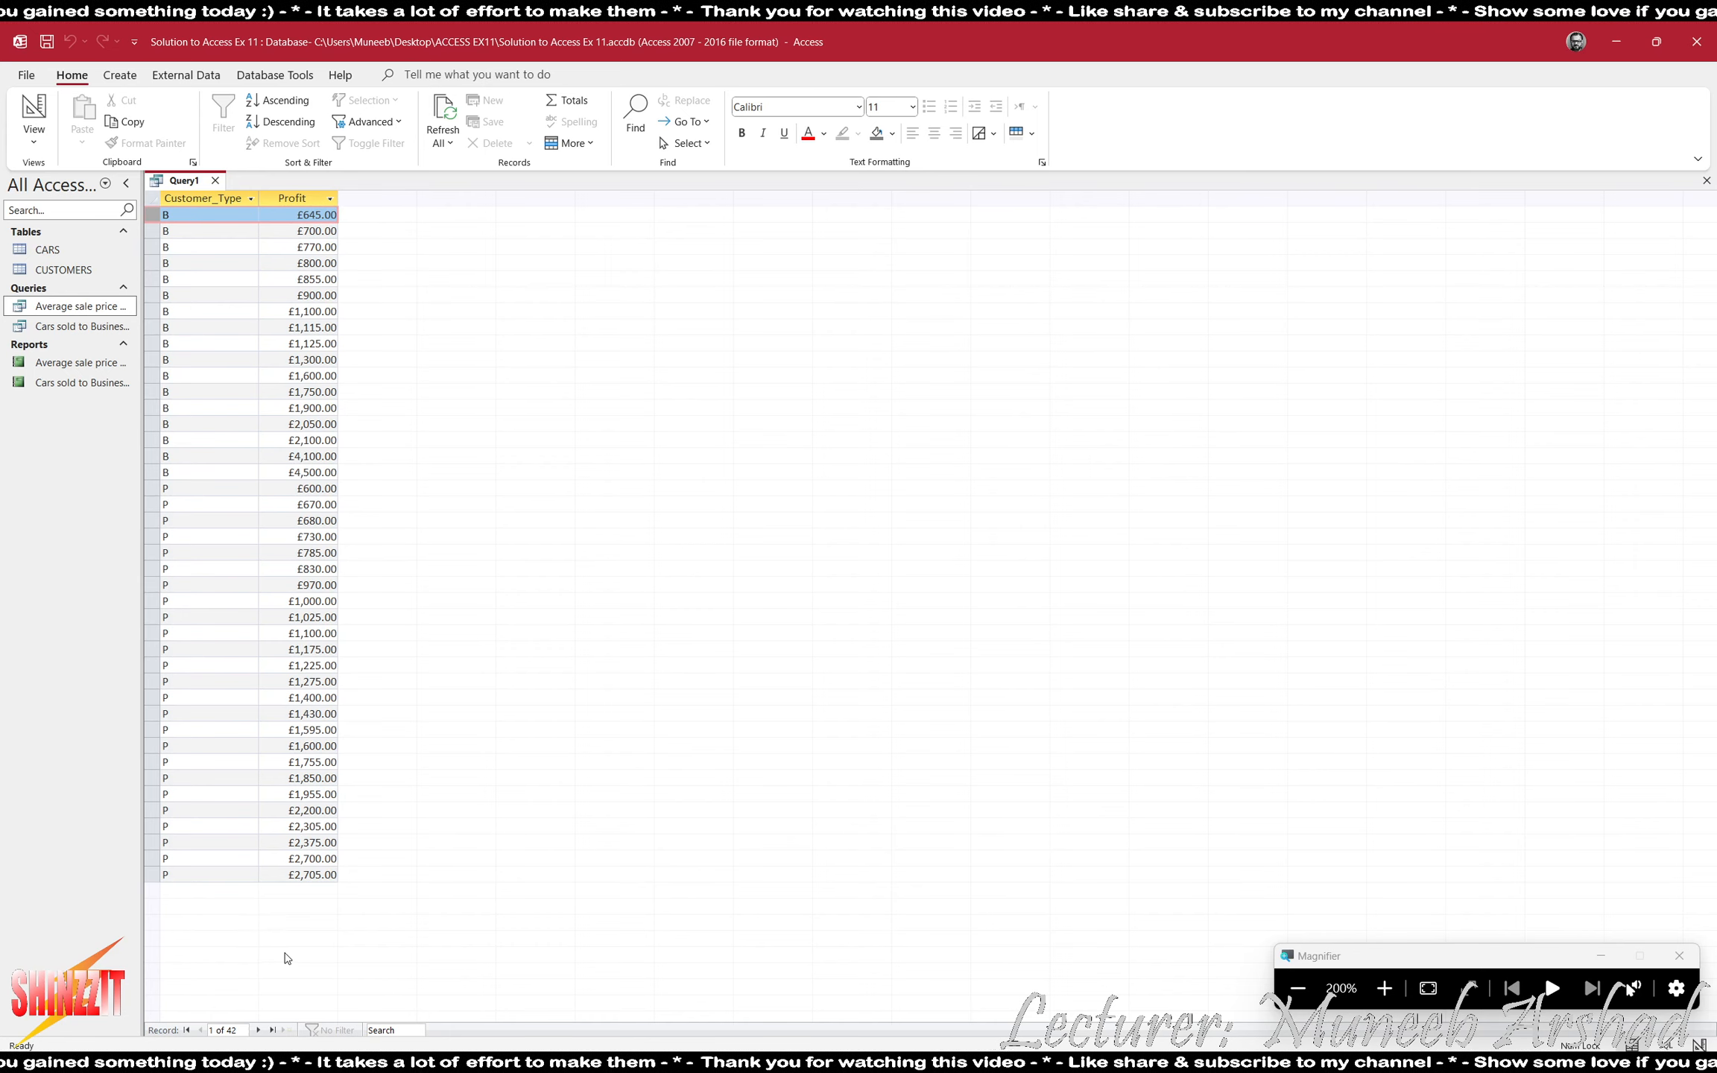
left_click(33, 111)
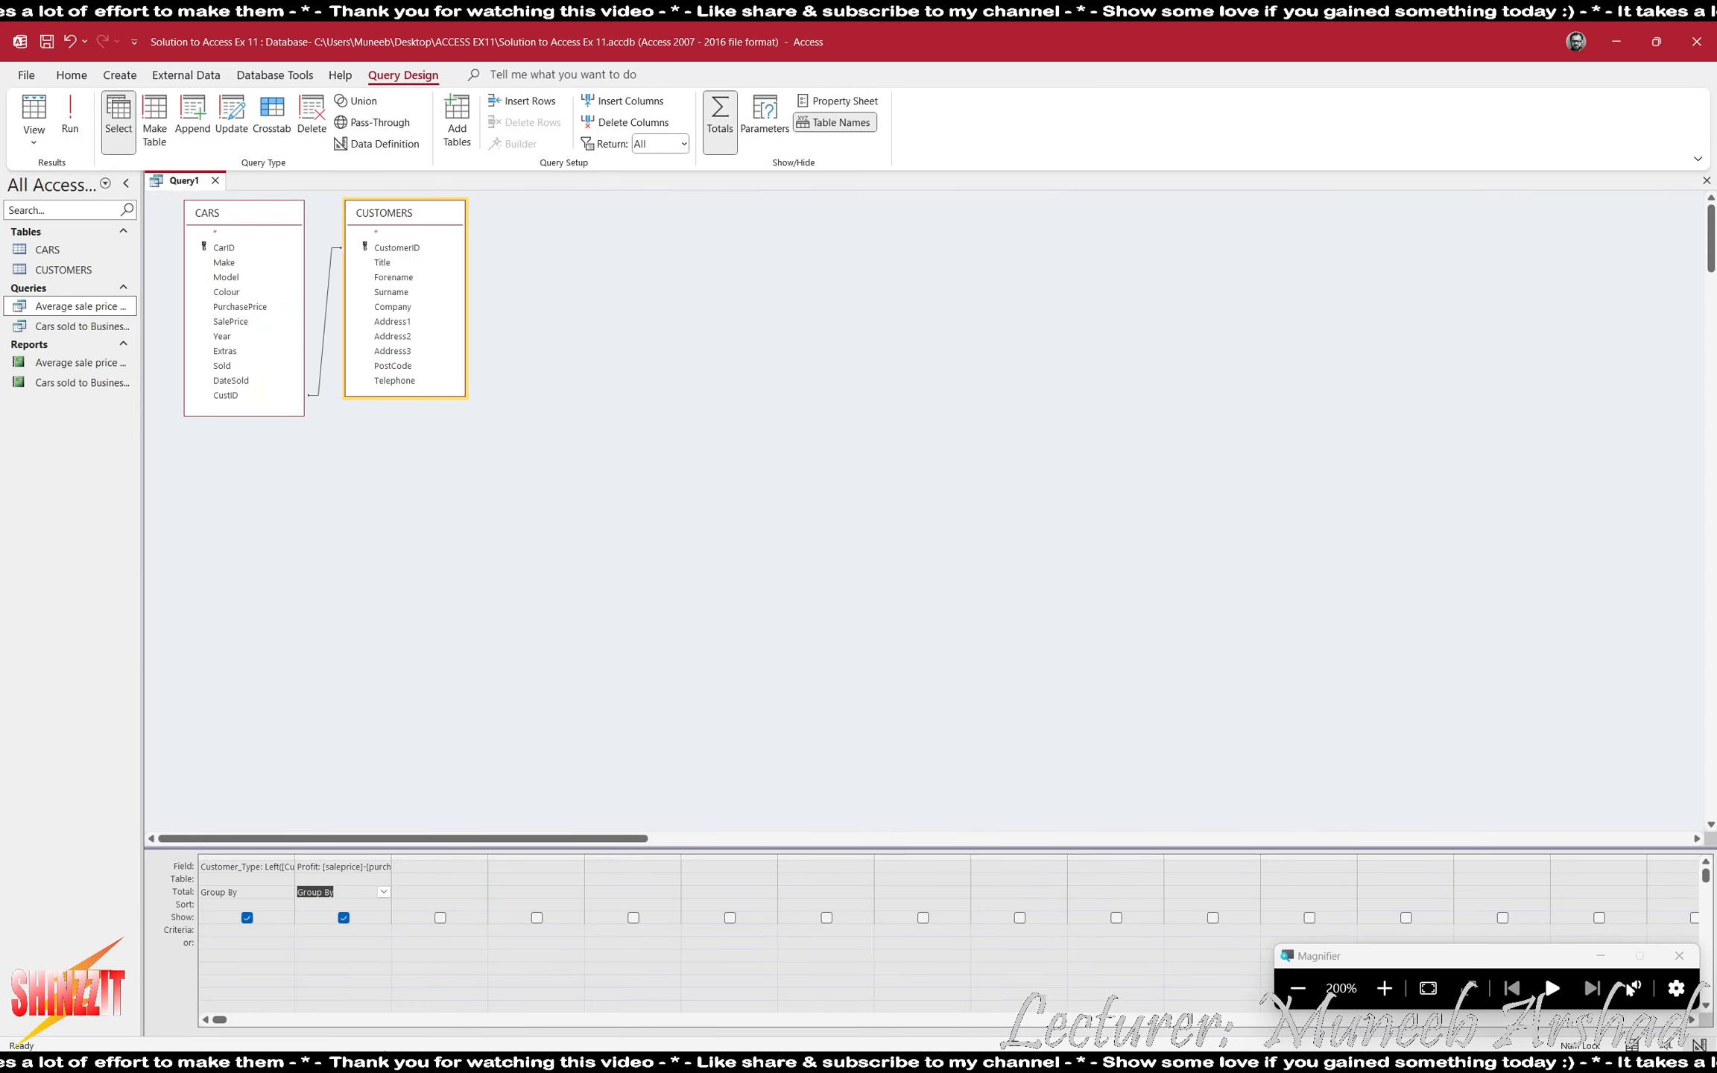
left_click(383, 892)
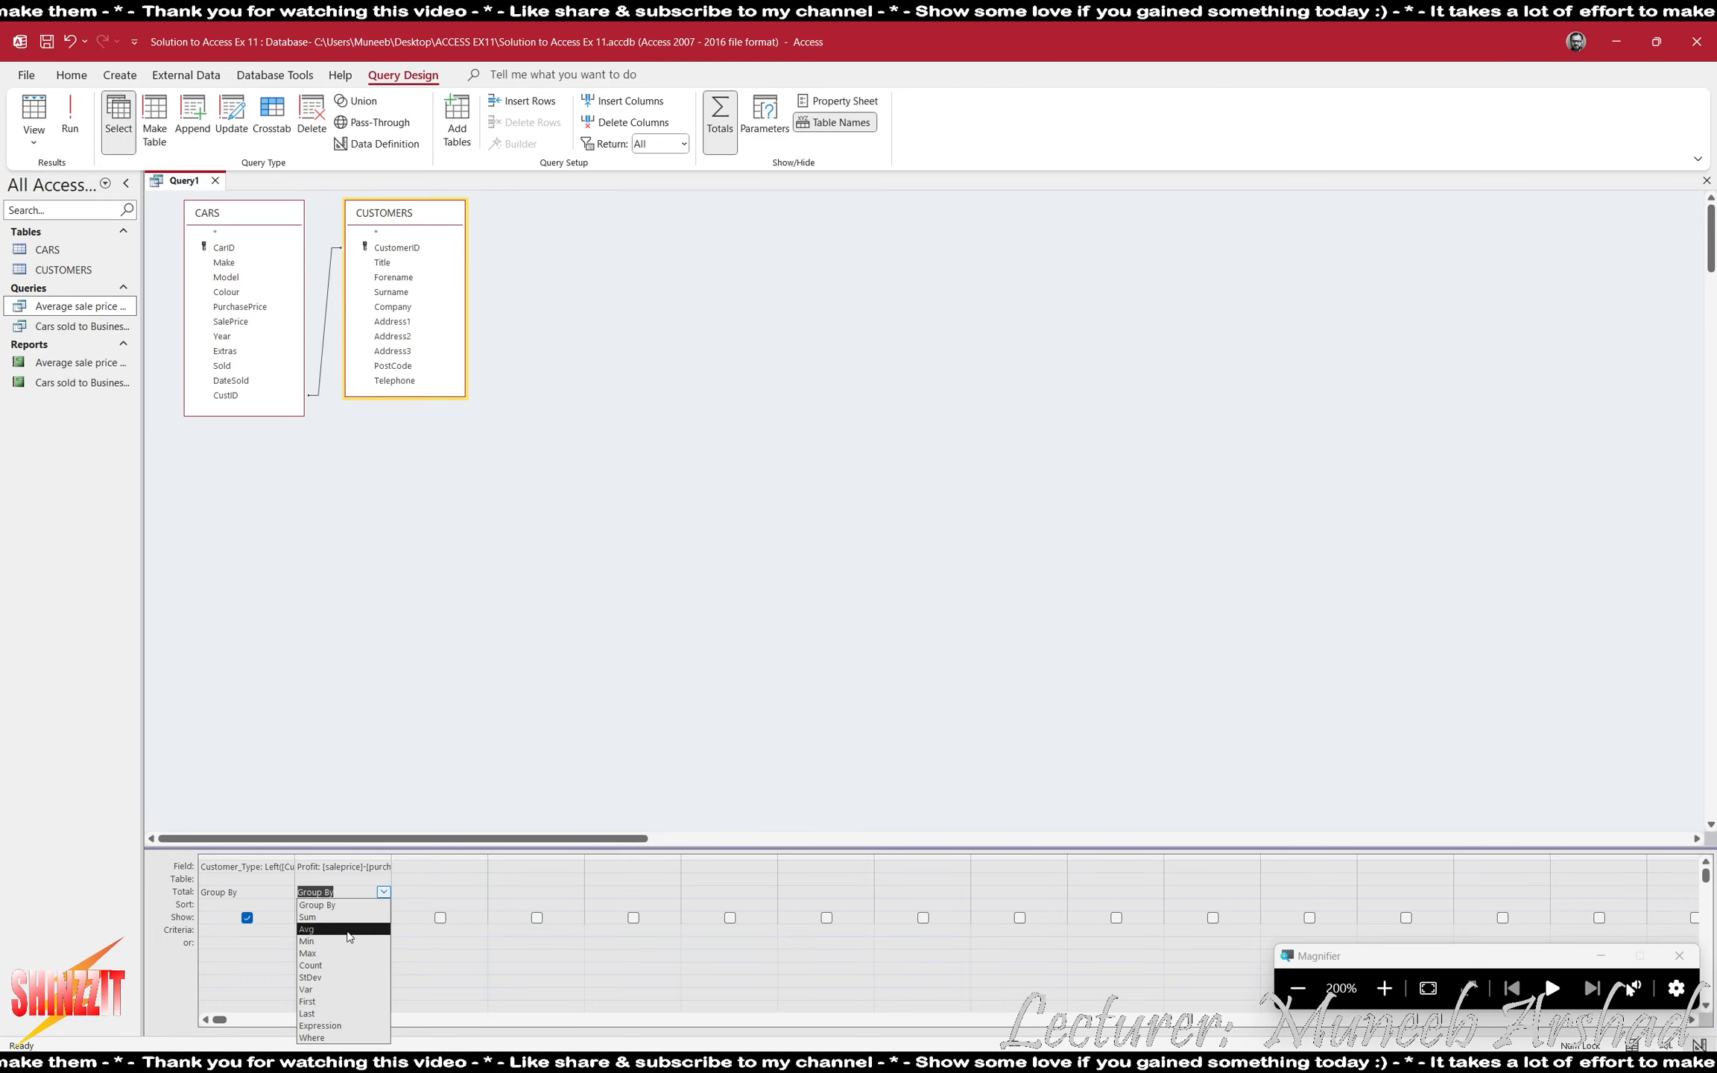
left_click(313, 925)
left_click(70, 116)
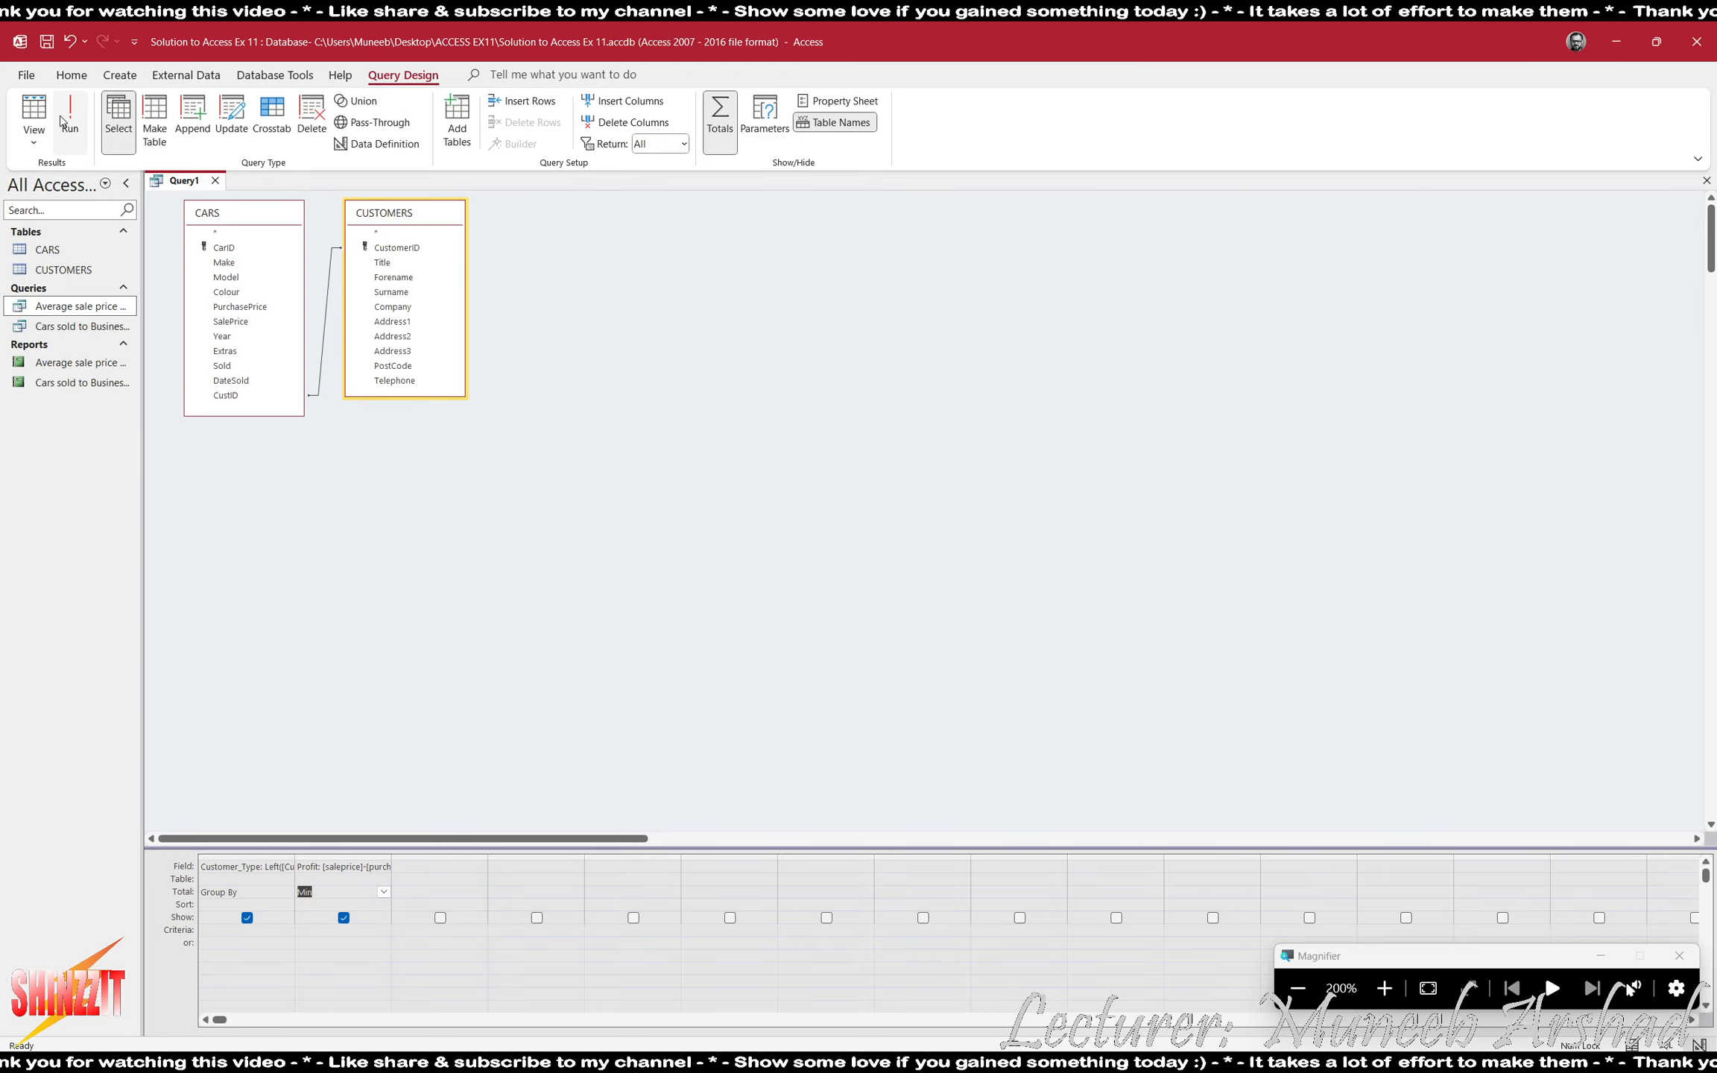
left_click(235, 232)
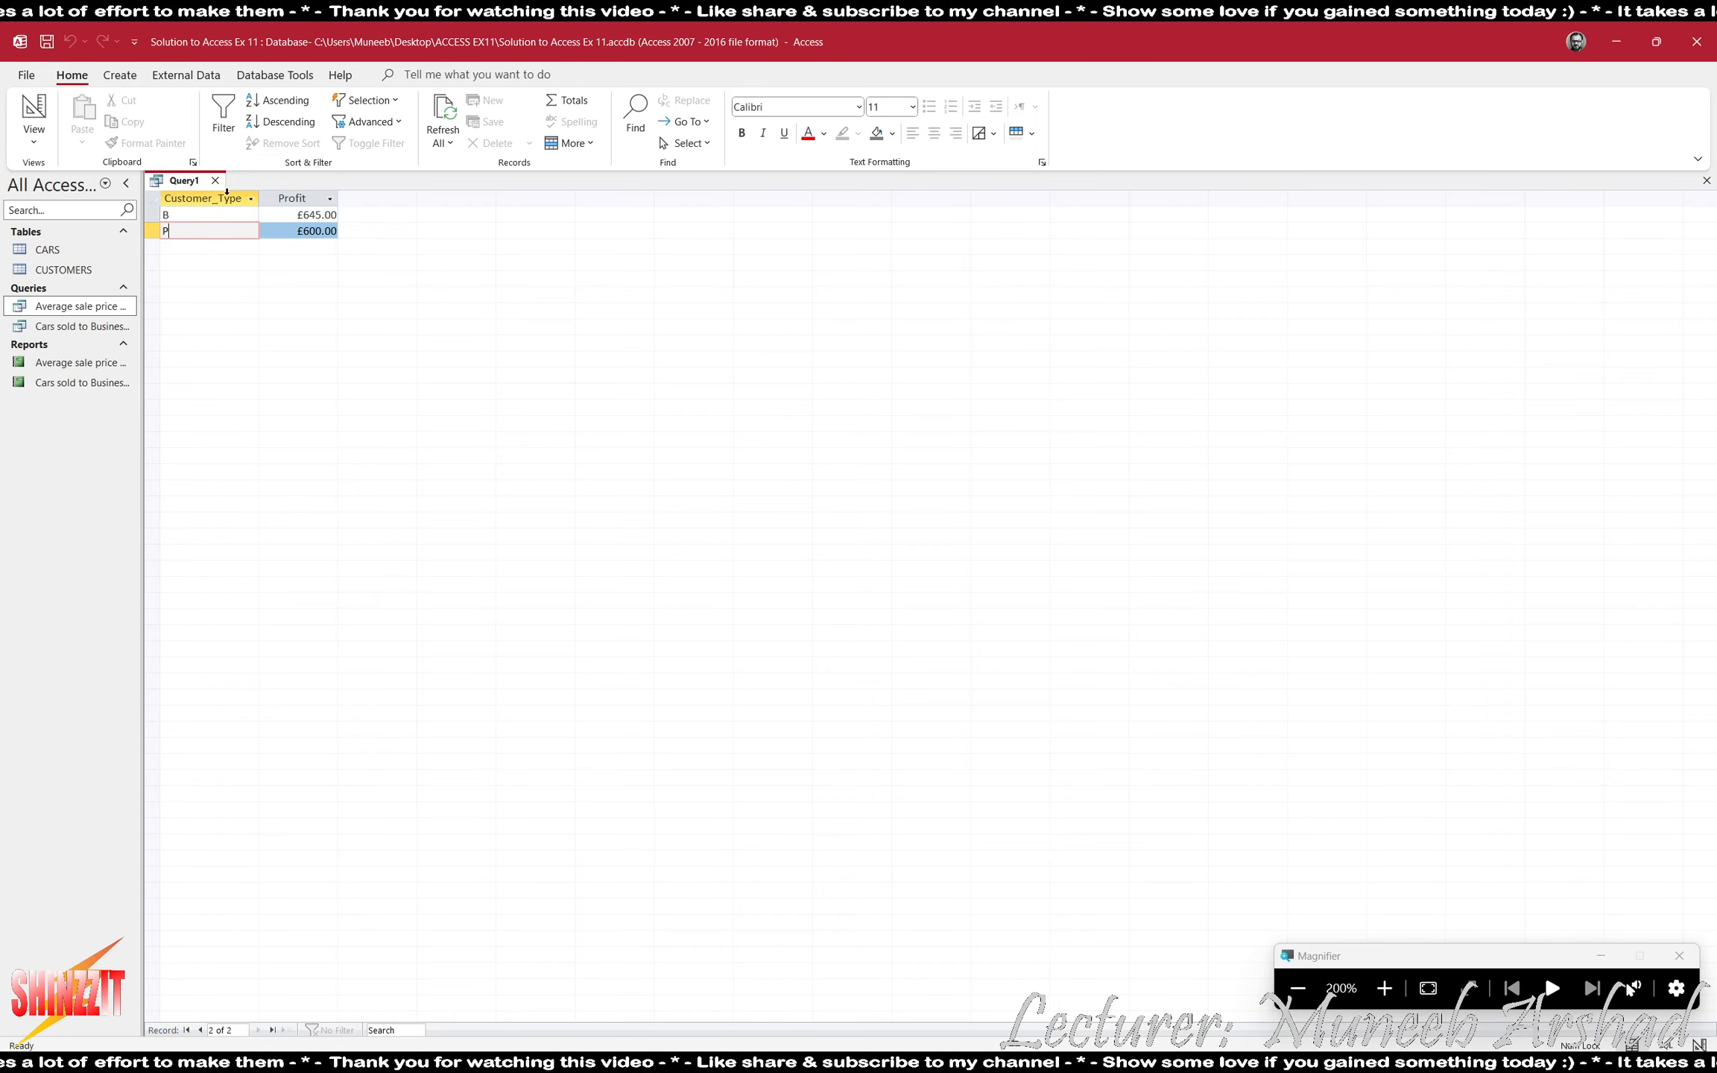
- Close the query and save it as "Average Profit on cars sold to Business or Personal Customers"
left_click(216, 181)
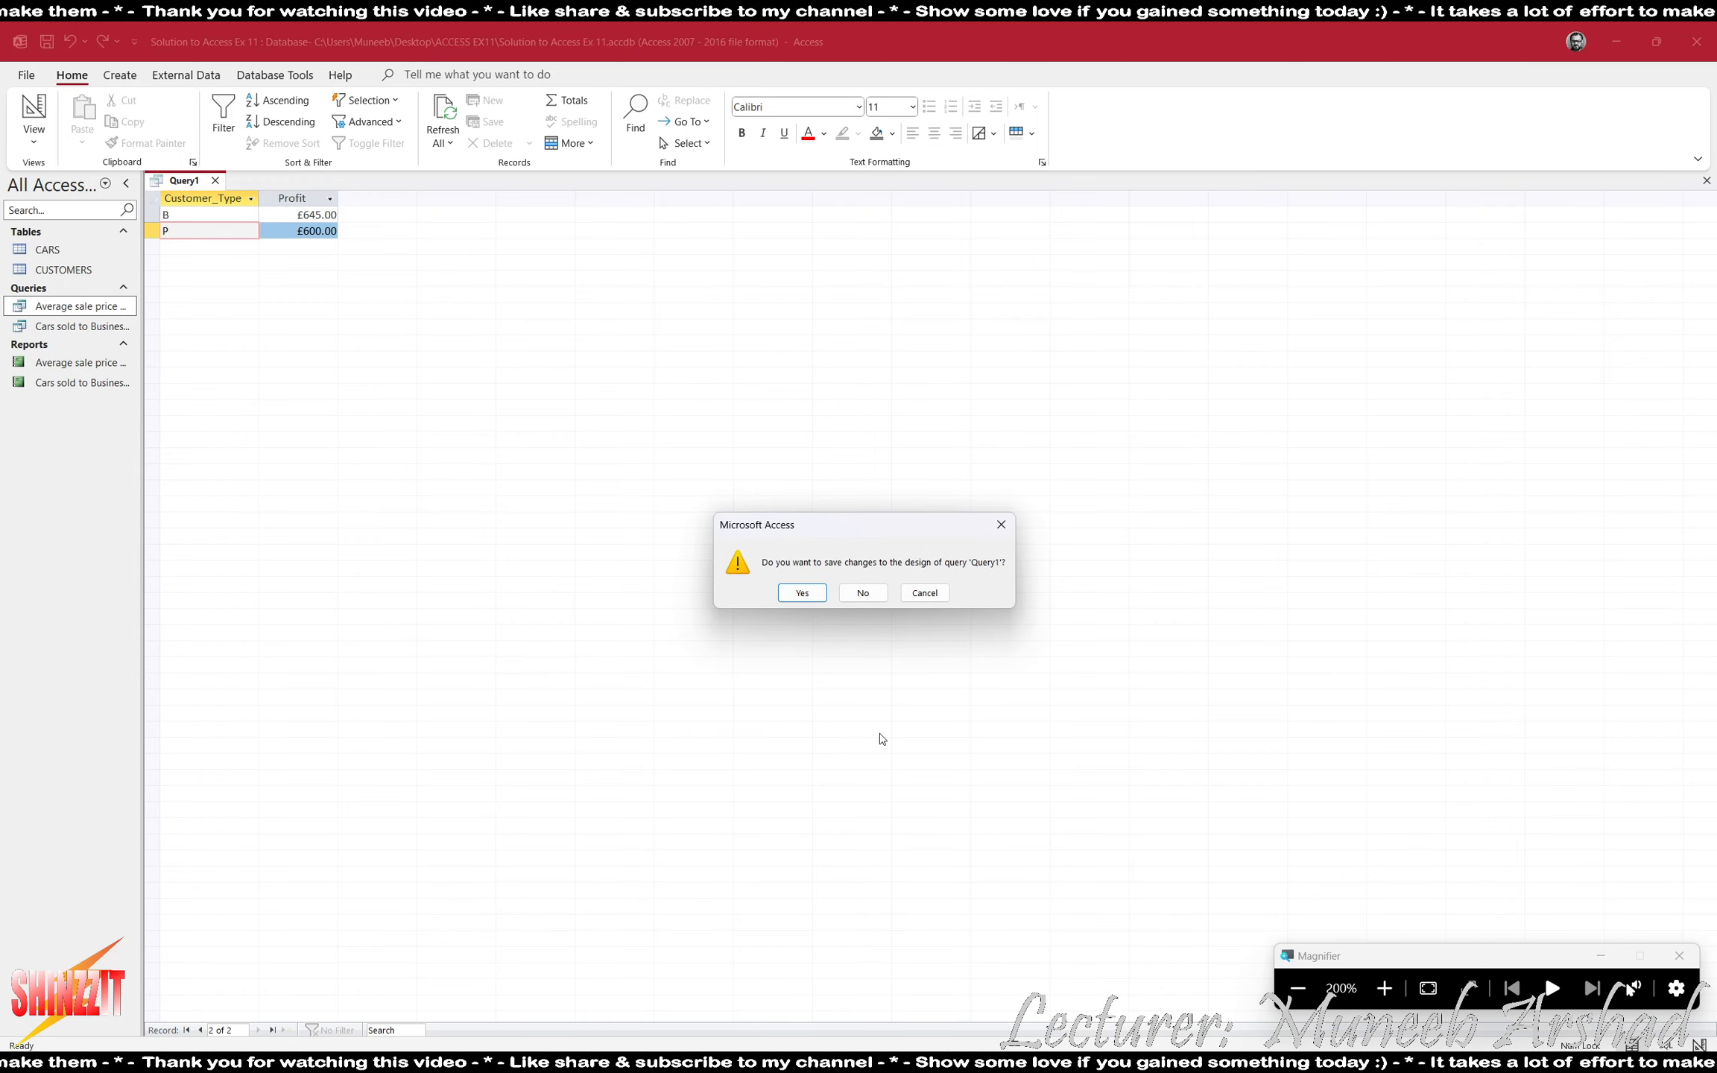
left_click(801, 592)
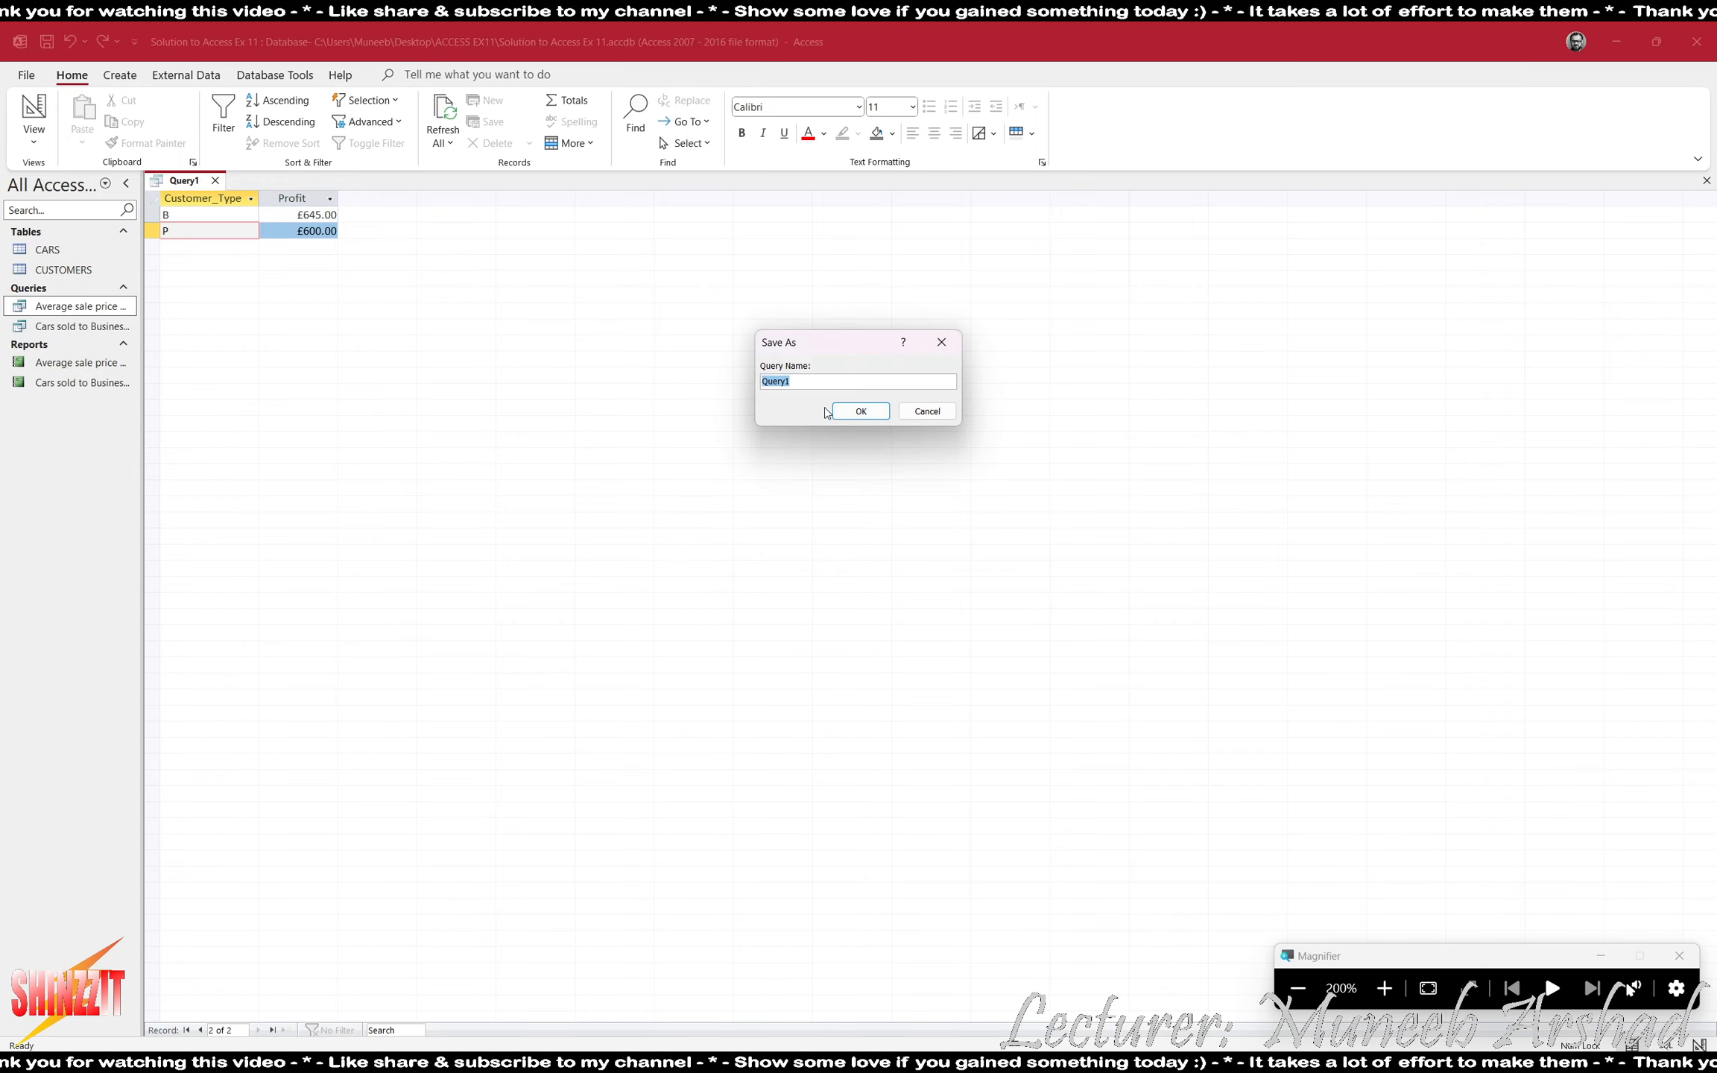
type("cars sold ")
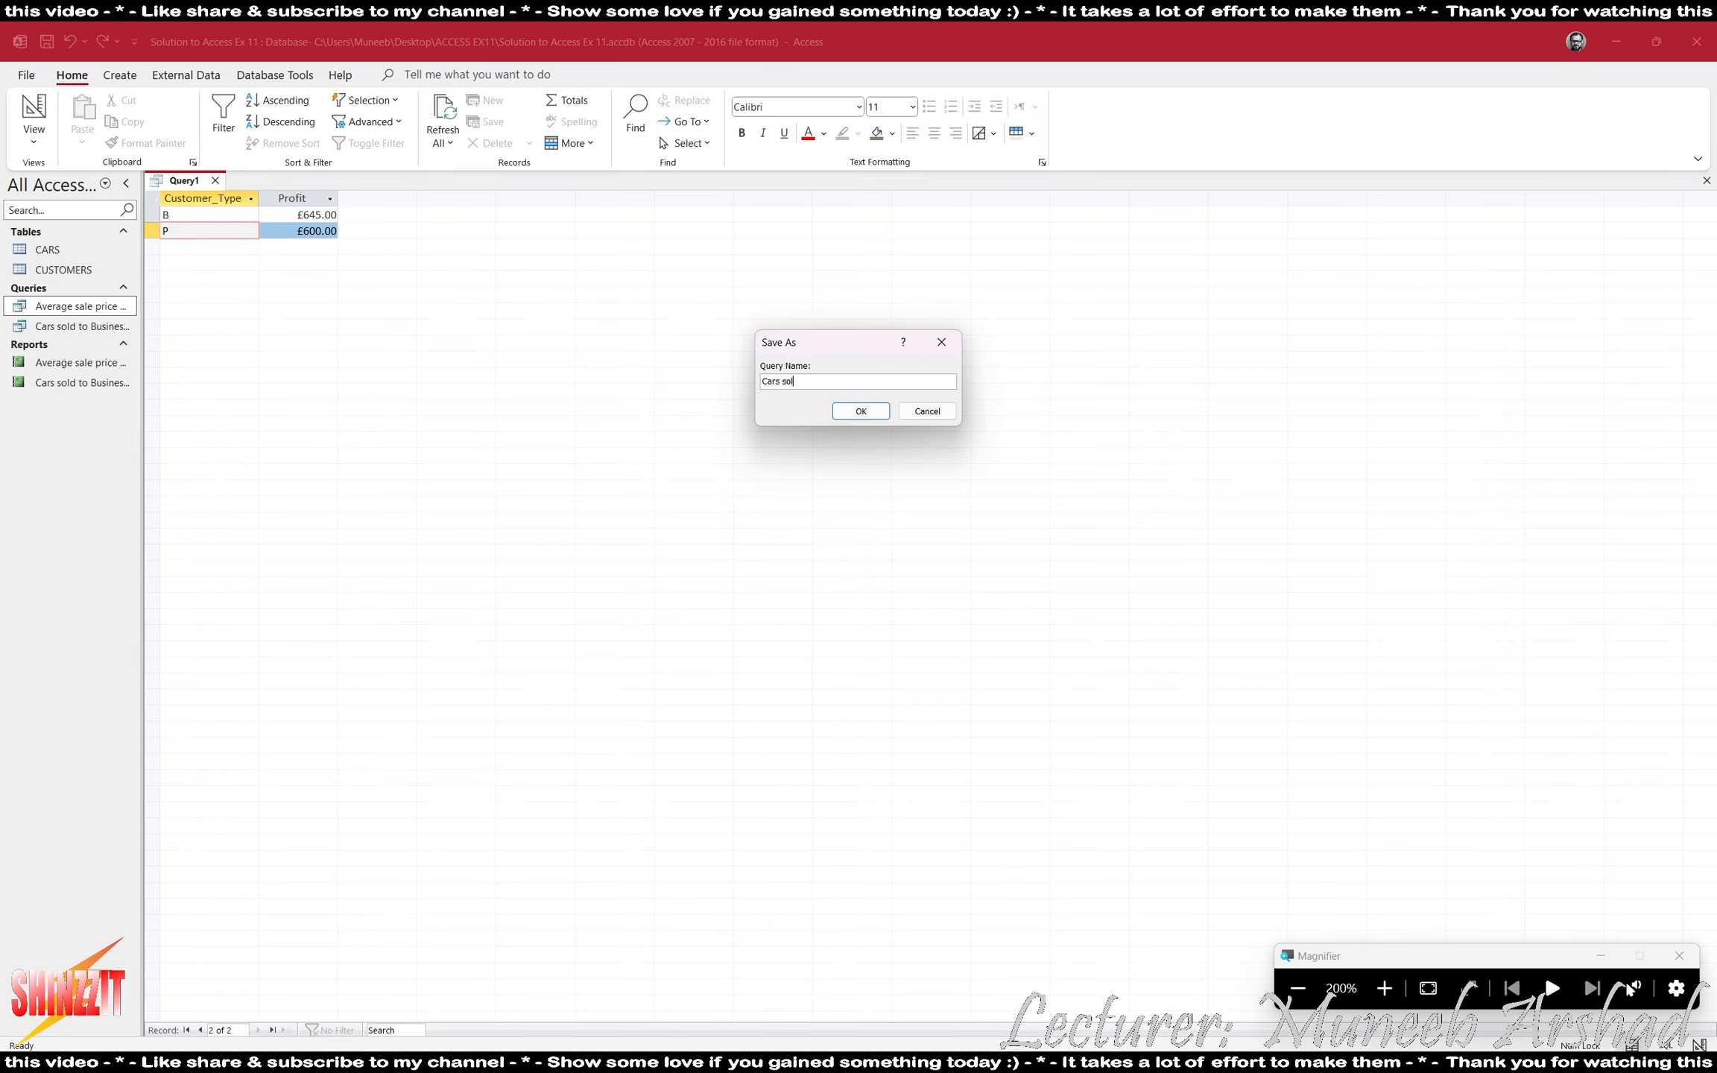
type("to Business")
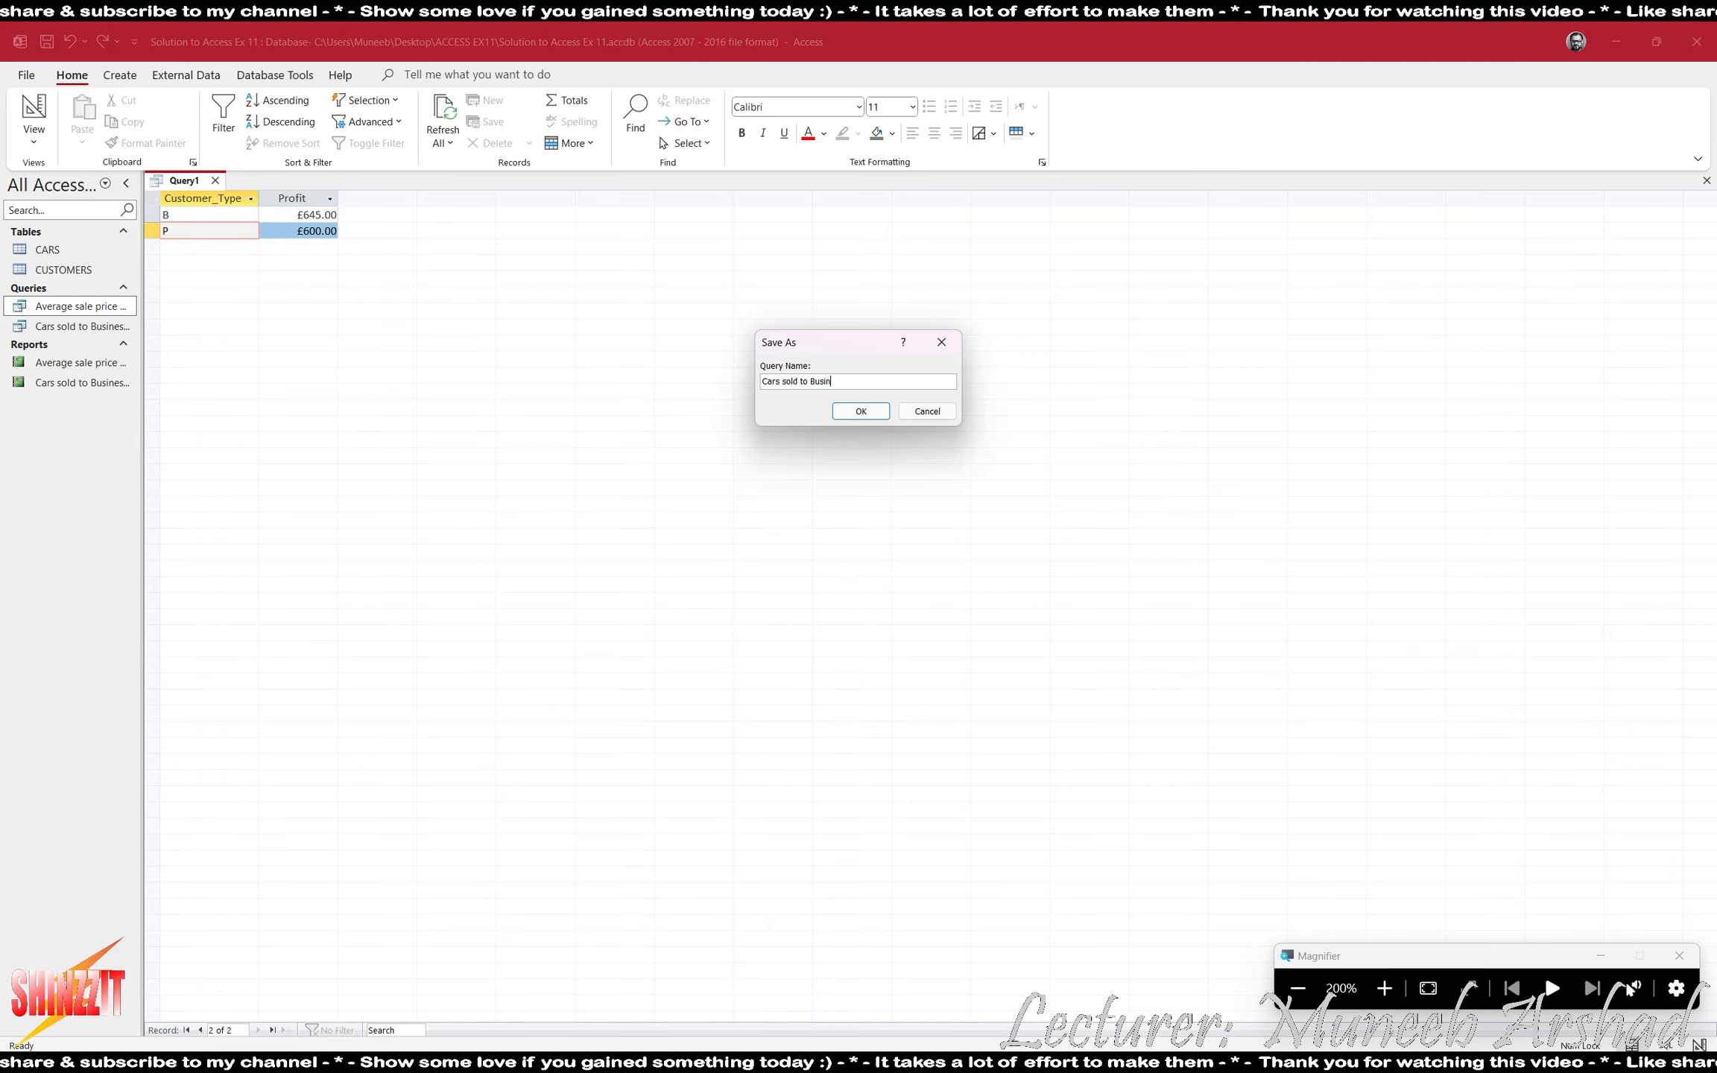
key("BackSpace")
key("BackSpace")
key("BackSpace")
key("BackSpace")
key("BackSpace")
key("BackSpace")
key("BackSpace")
key("BackSpace")
key("BackSpace")
key("BackSpace")
key("BackSpace")
key("BackSpace")
key("BackSpace")
key("BackSpace")
key("BackSpace")
key("BackSpace")
key("BackSpace")
key("BackSpace")
key("BackSpace")
key("BackSpace")
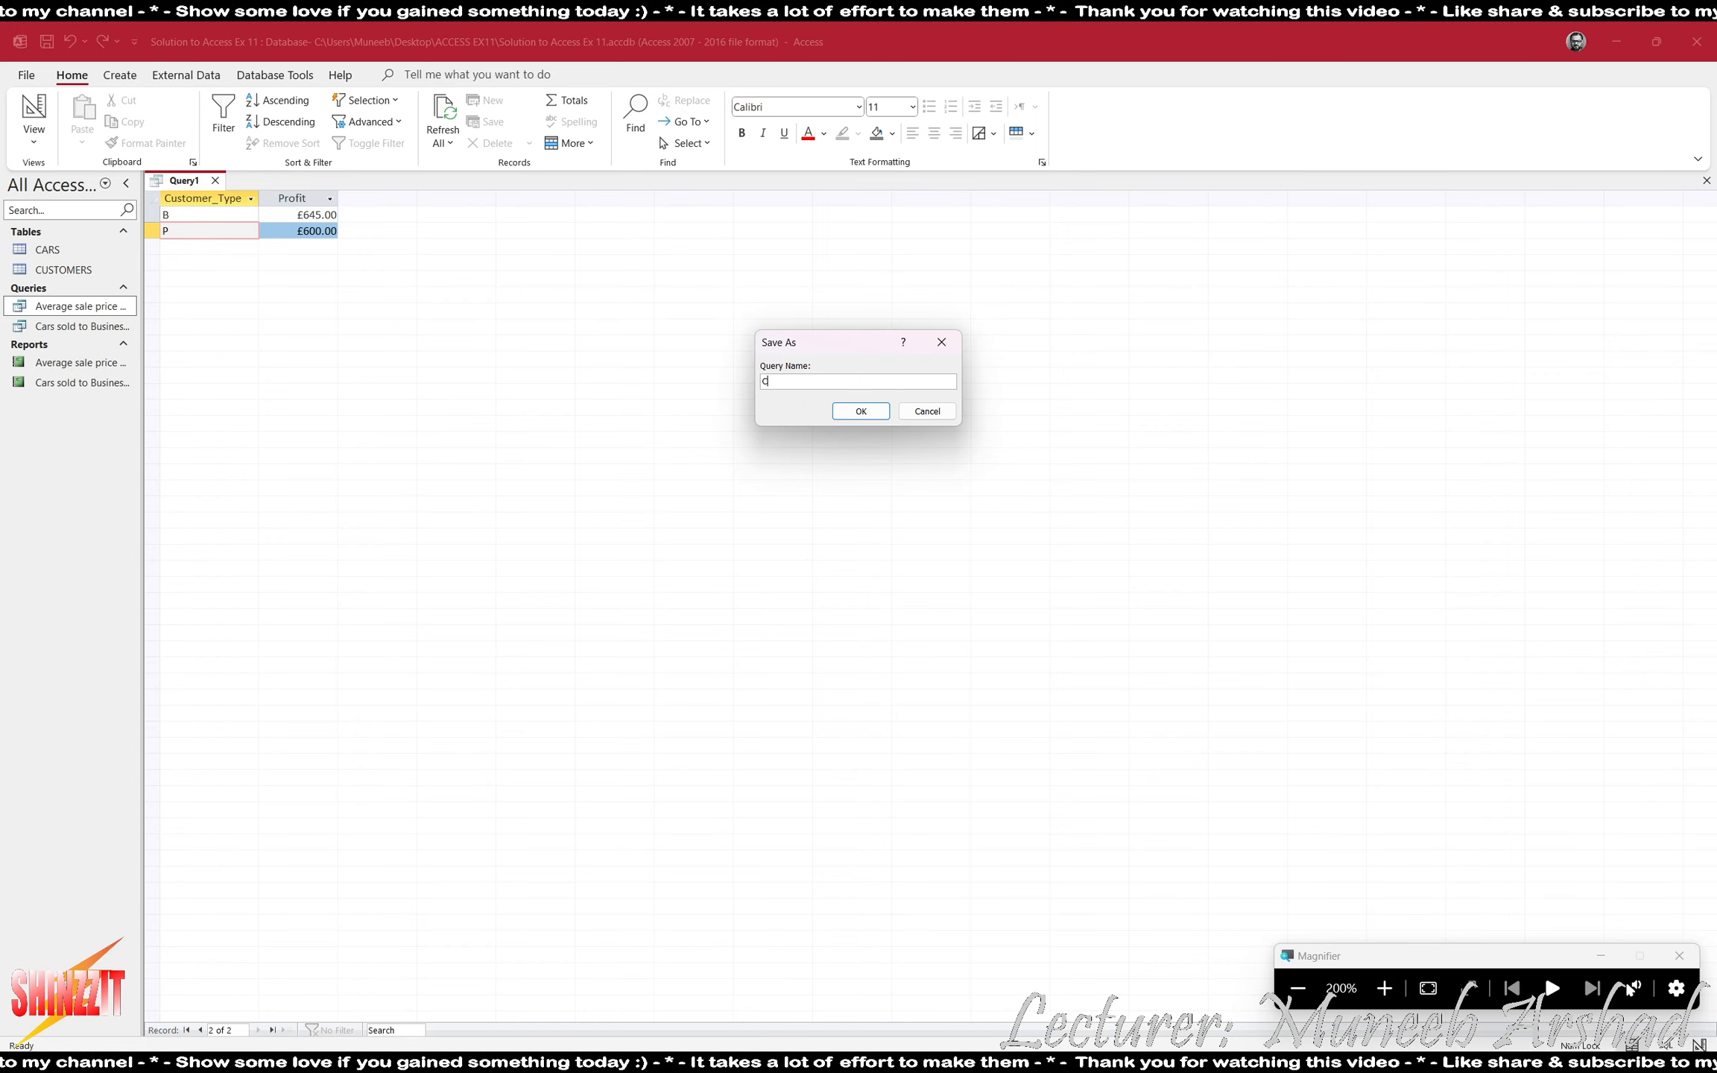
type("Average ")
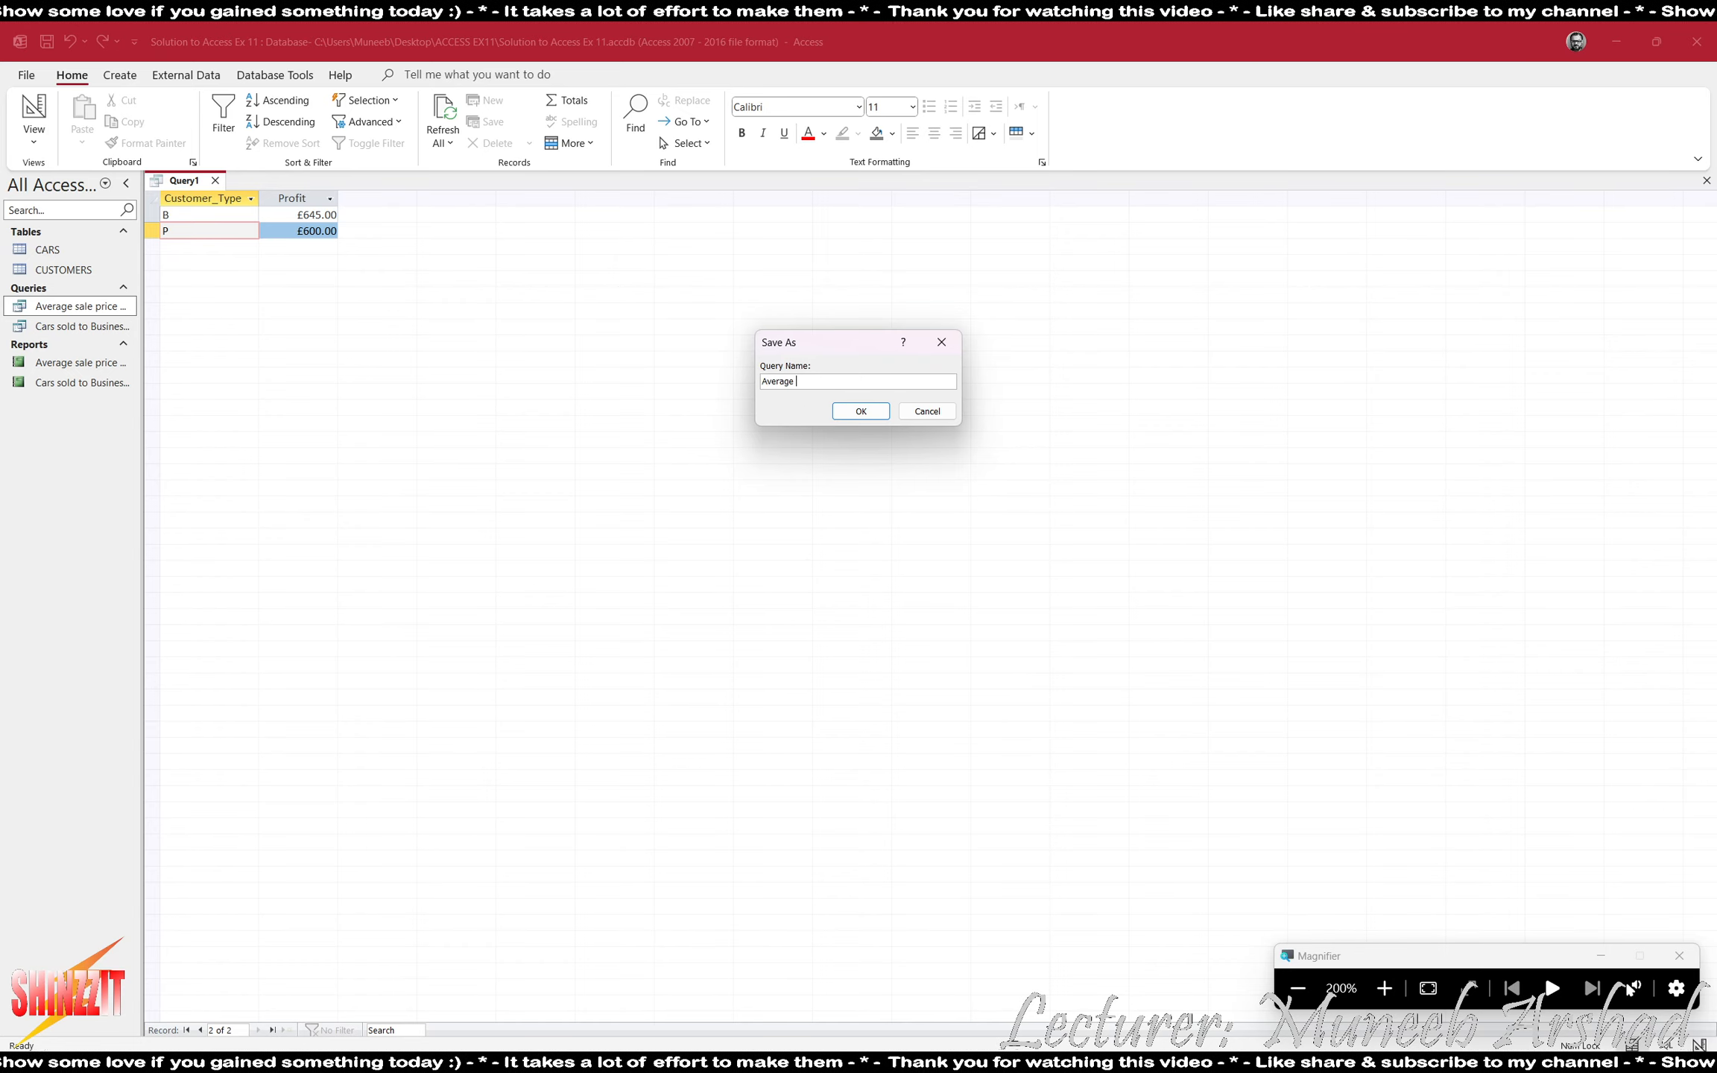
type("Profit of")
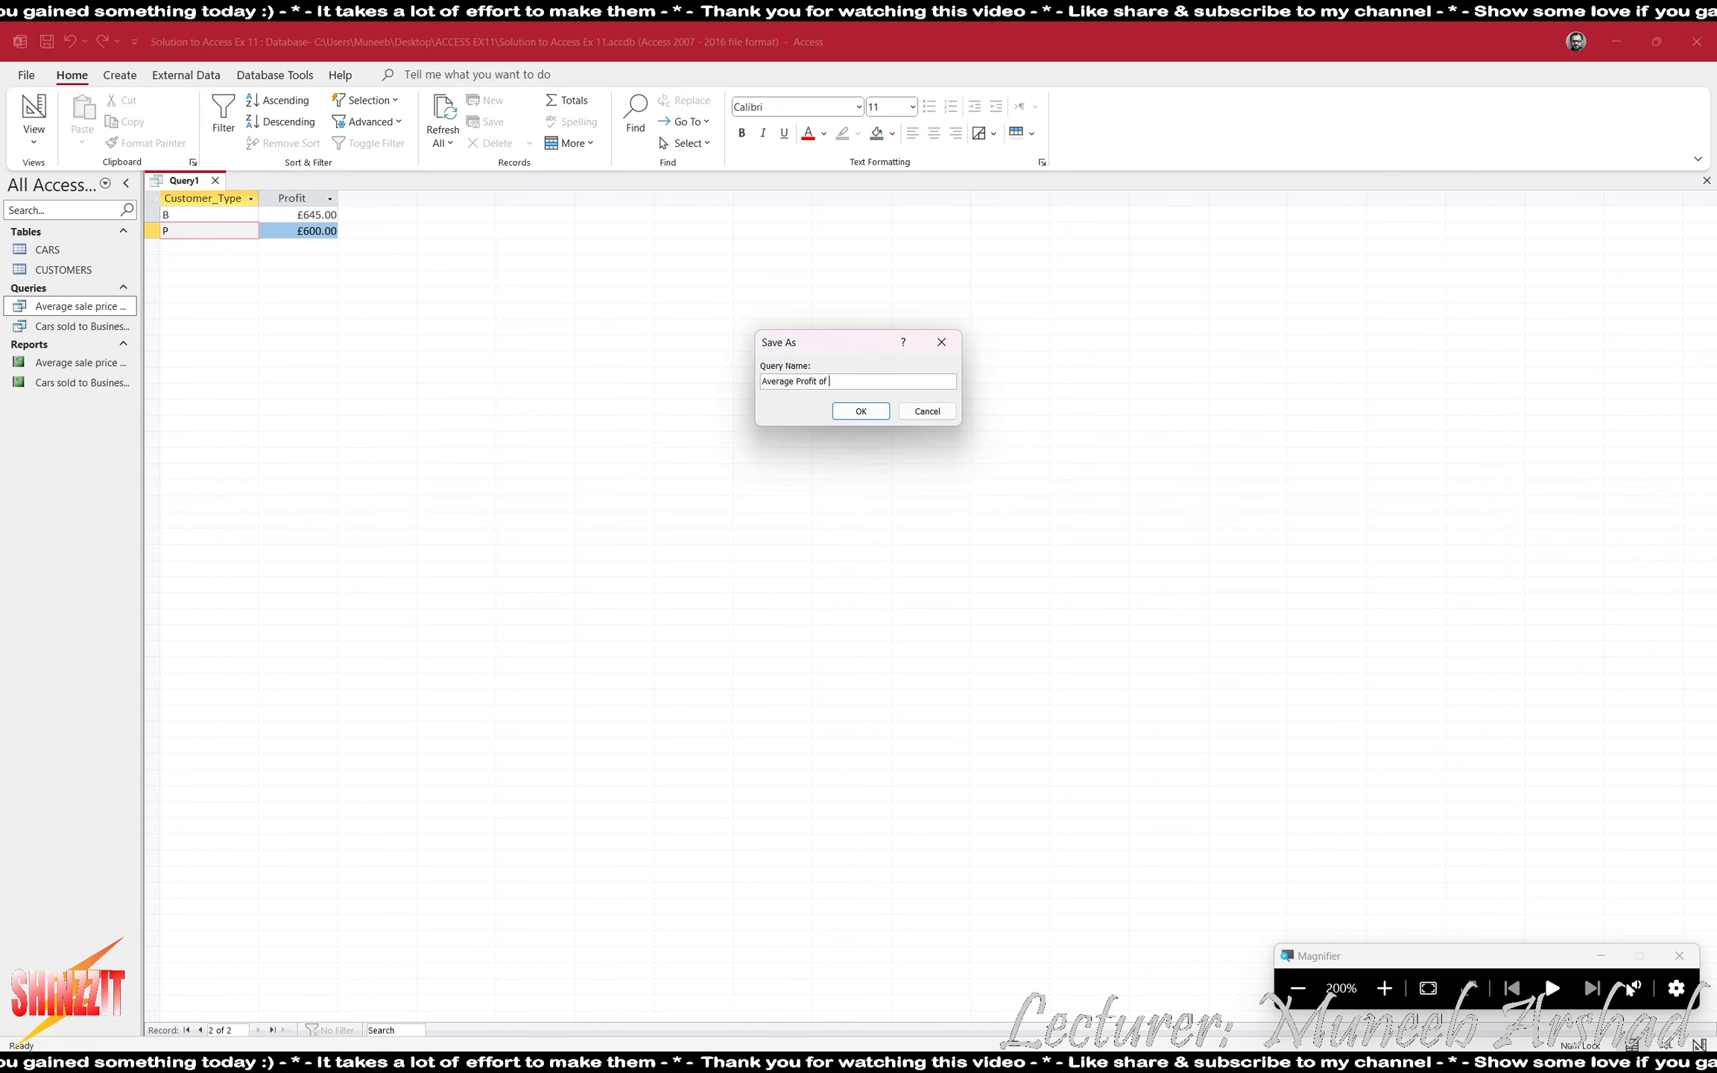
key("BackSpace")
type("n ")
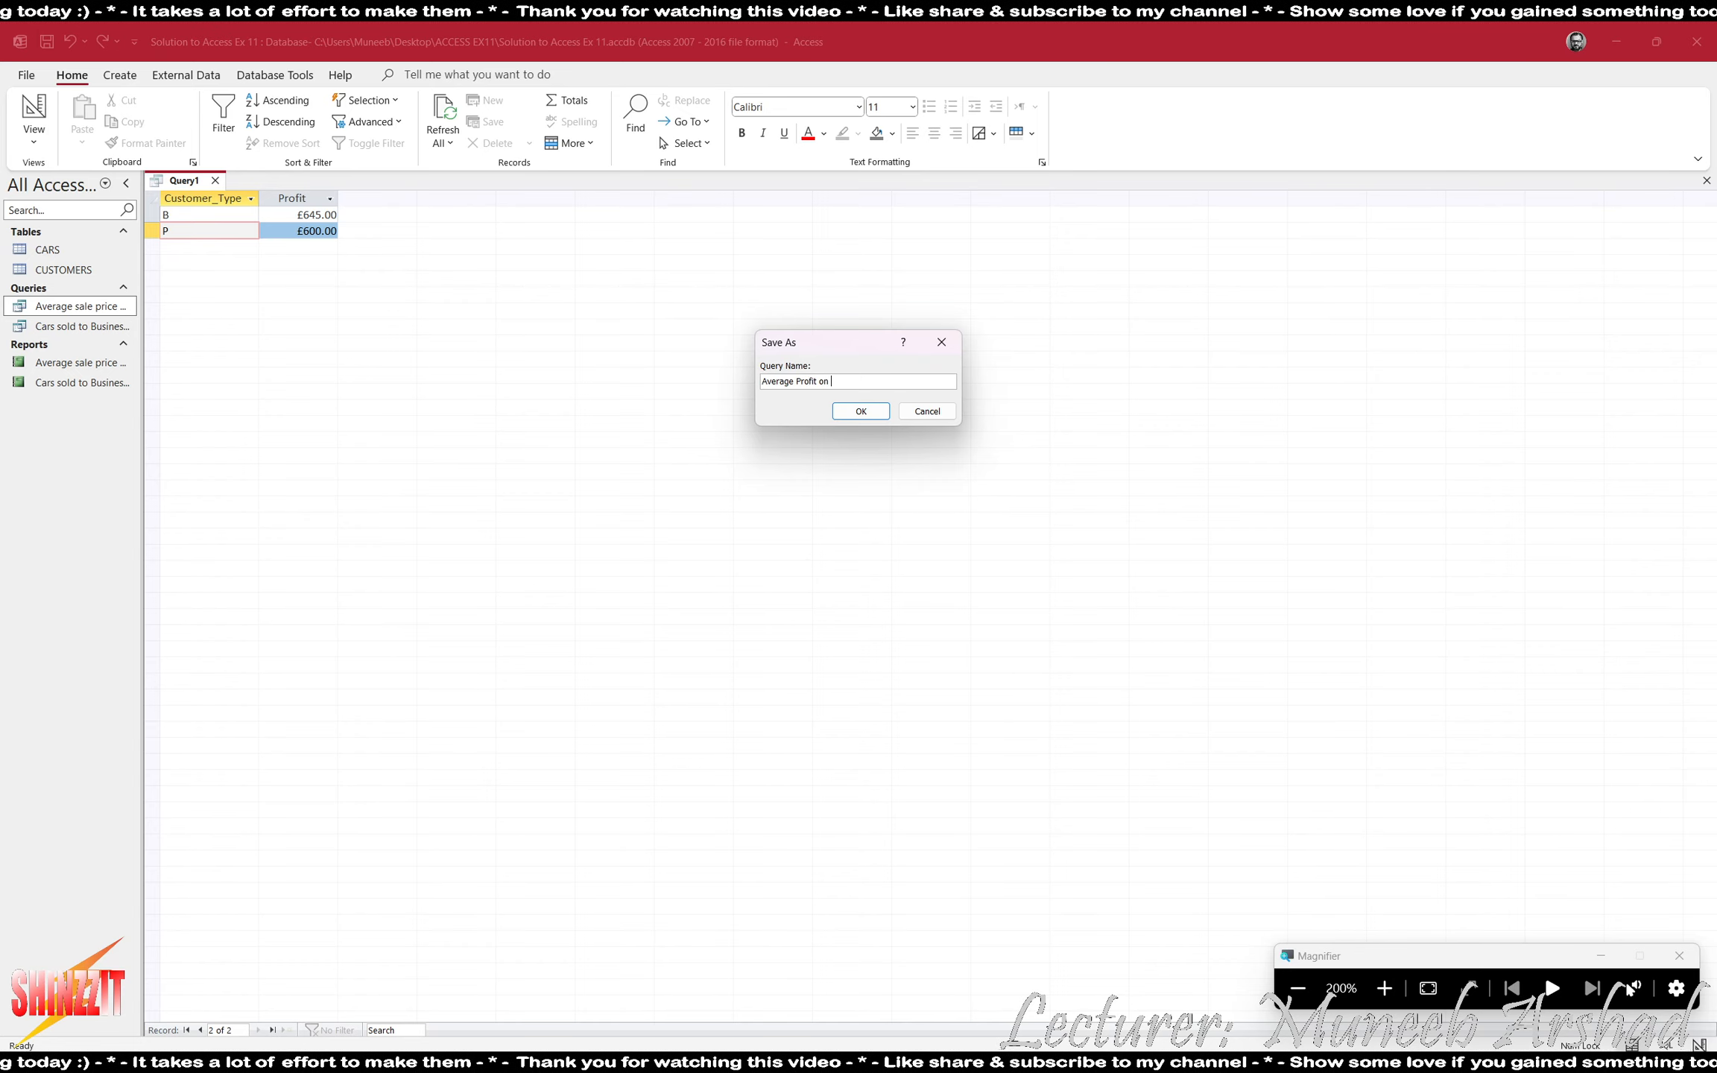
type("cars sold to ")
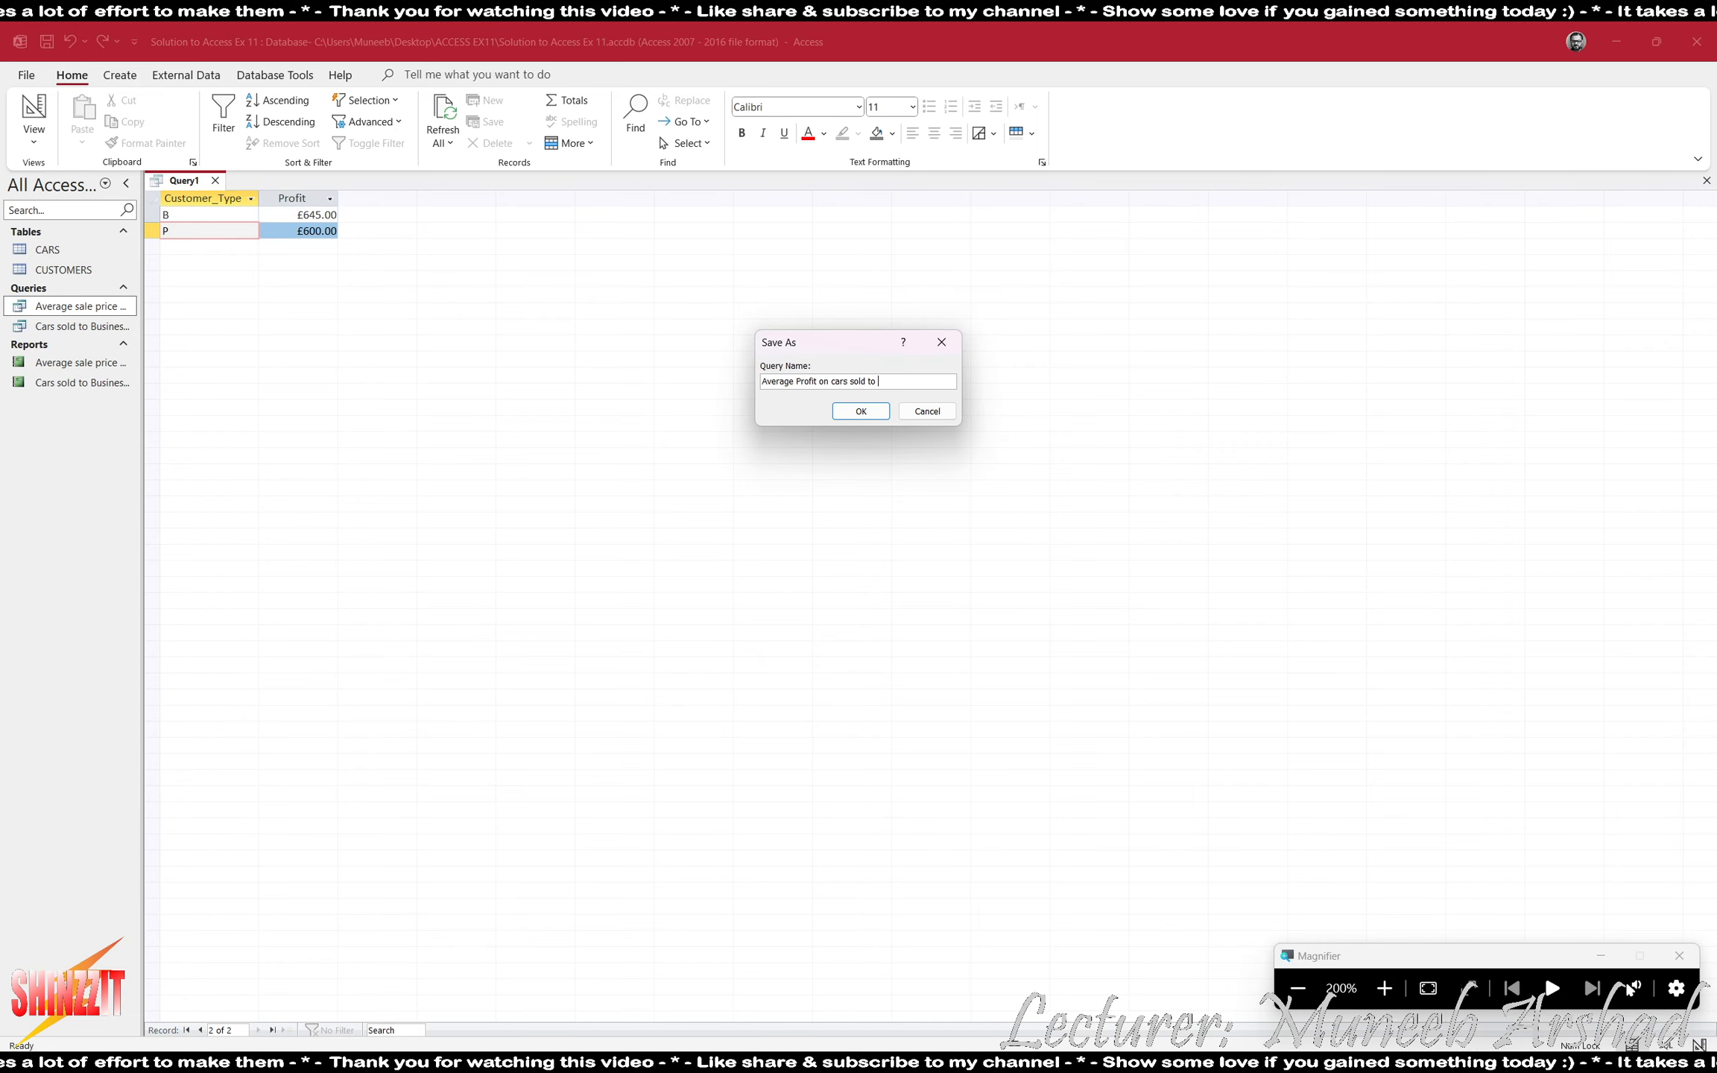
type("Business or")
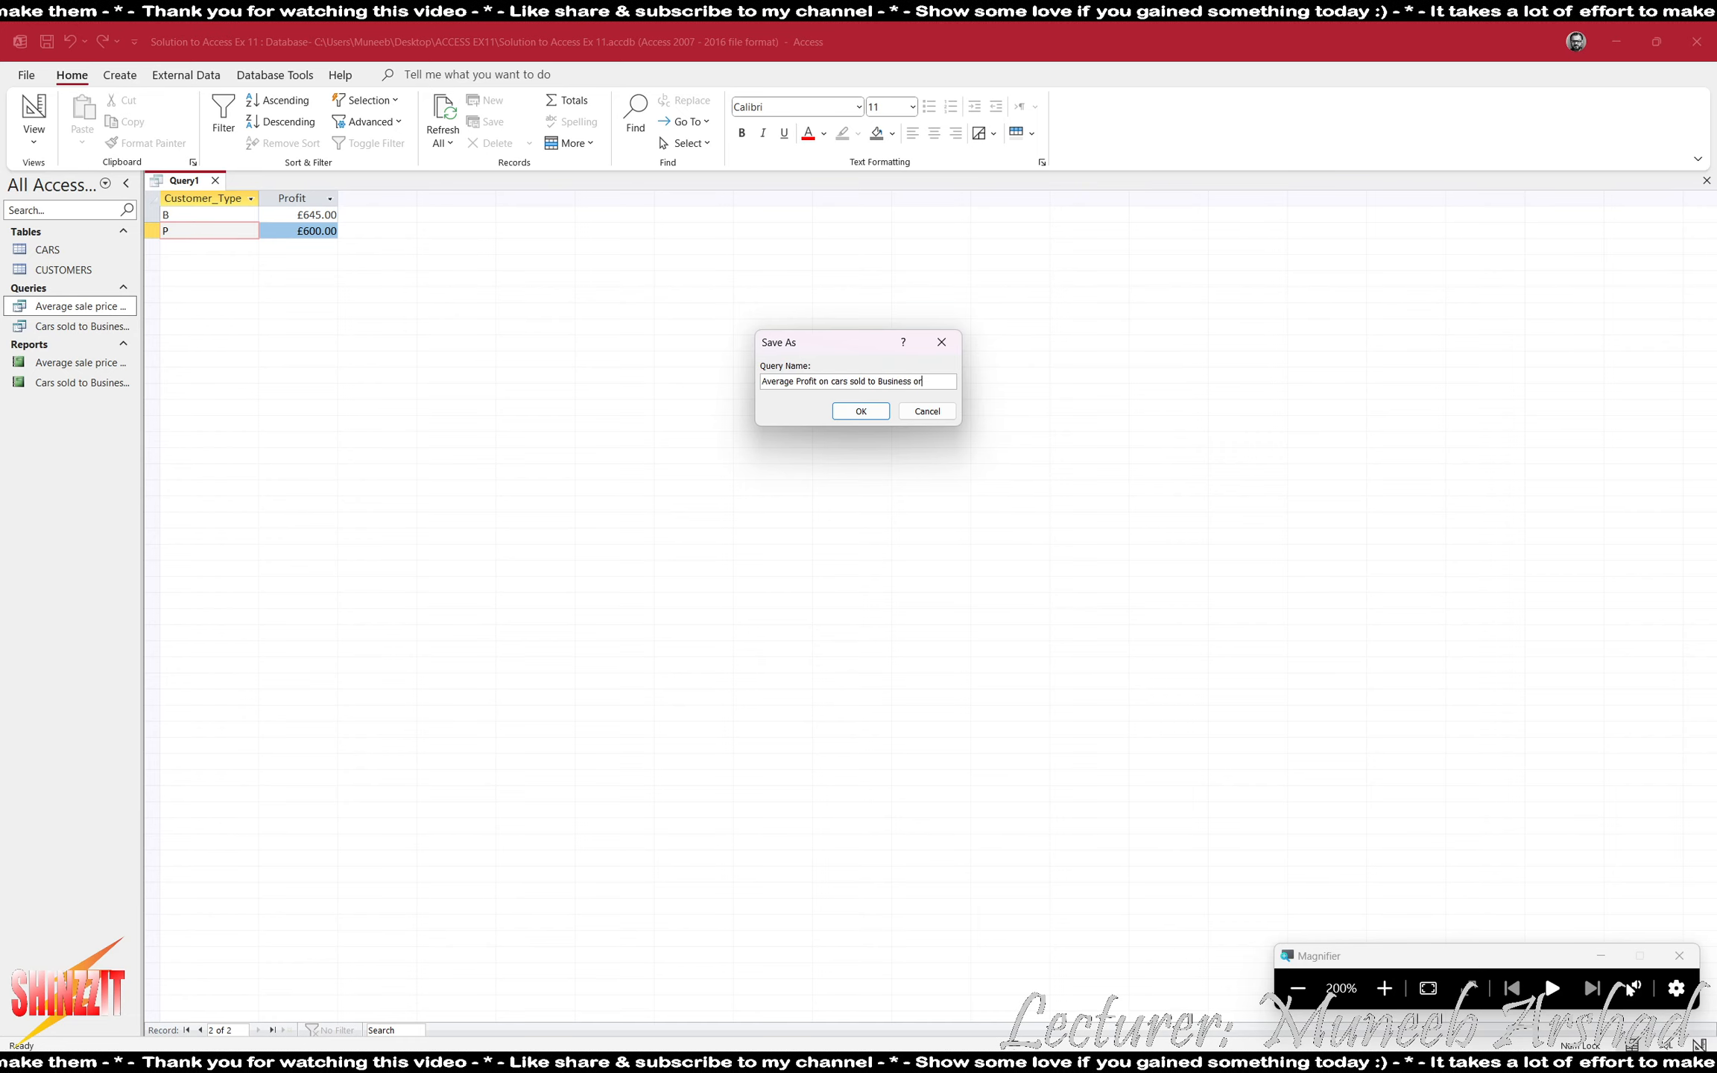
type(" Personal ")
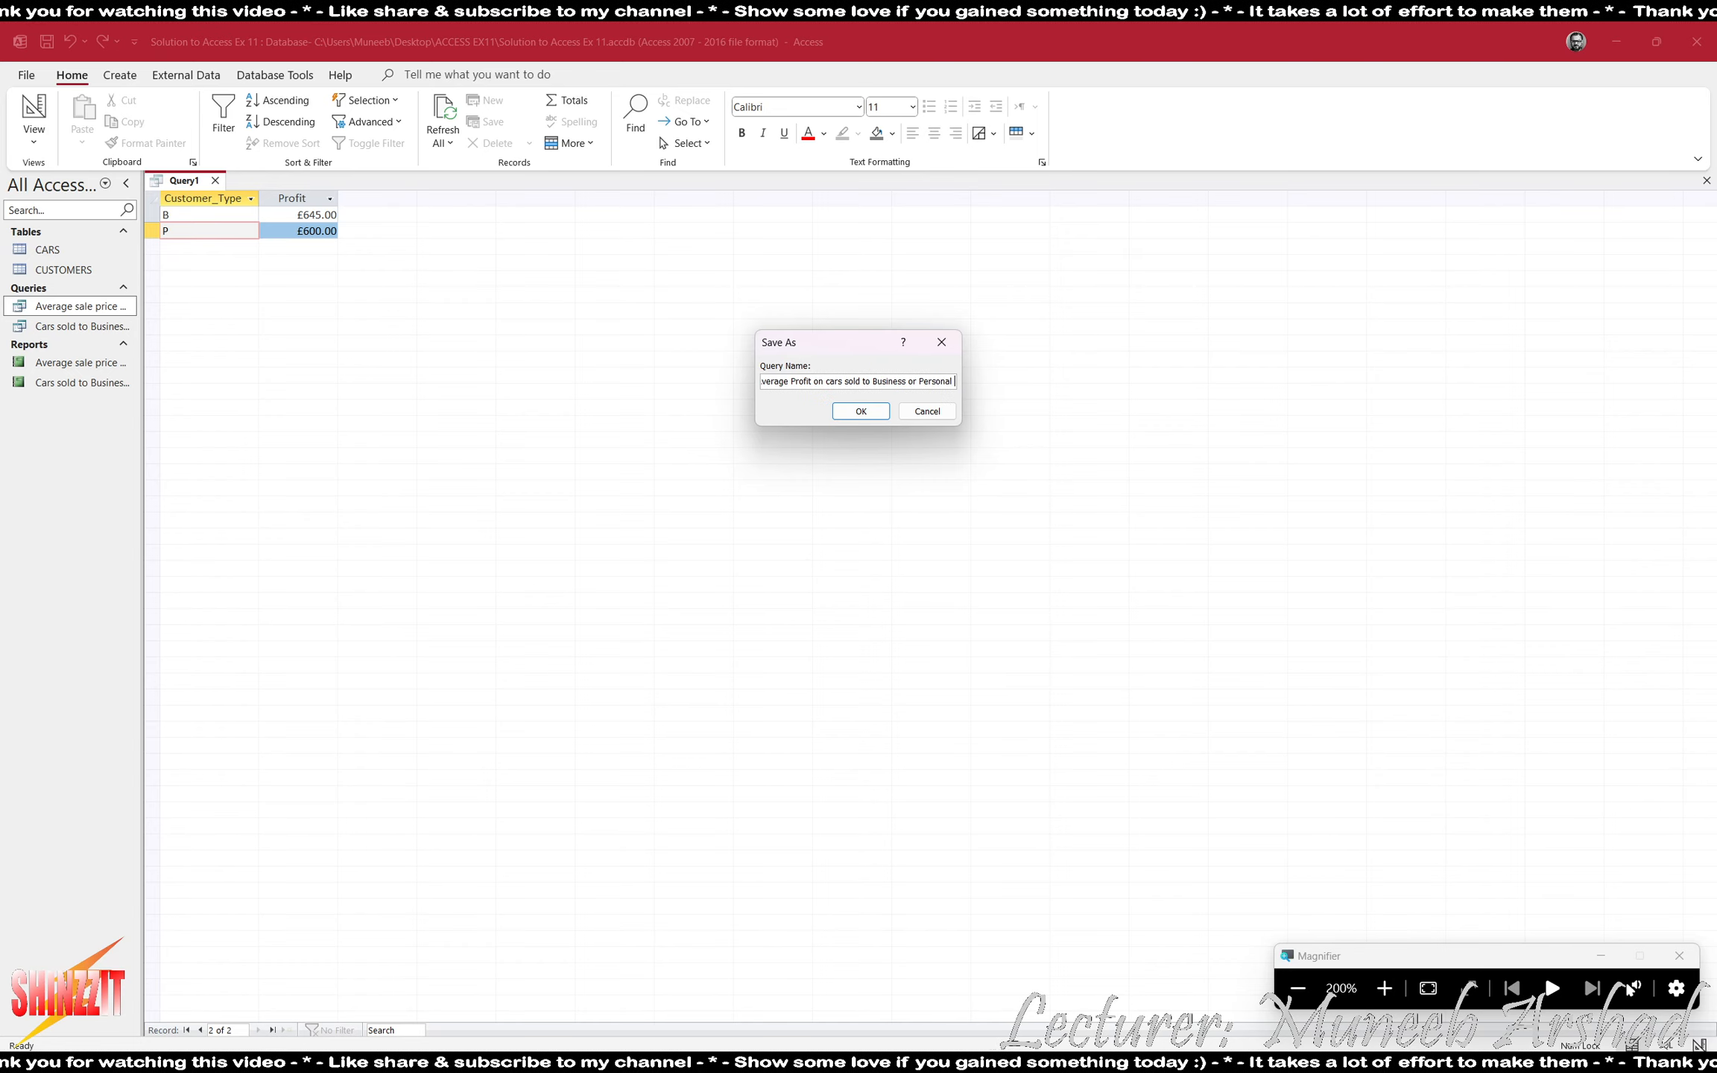
type("Customers")
key("Return")
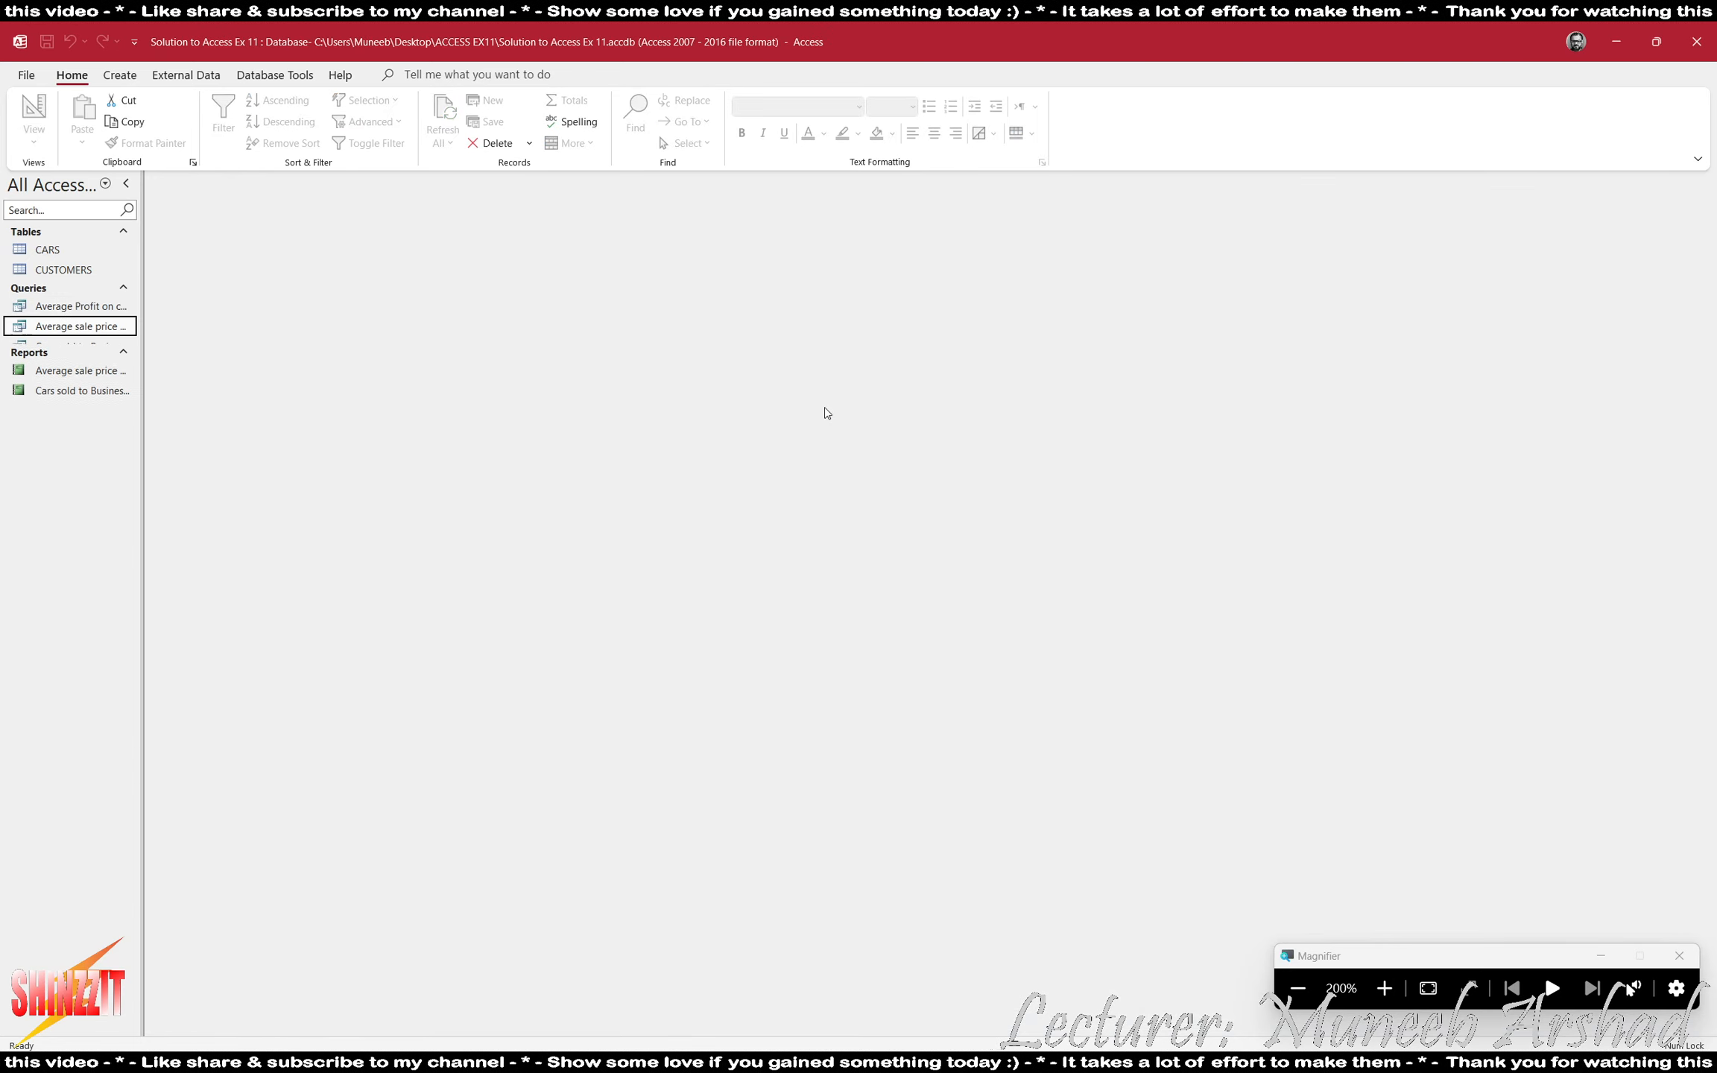
- Start a Report Wizard report on the saved average profit query and include its Customer_Type and Profit fields
left_click(78, 345)
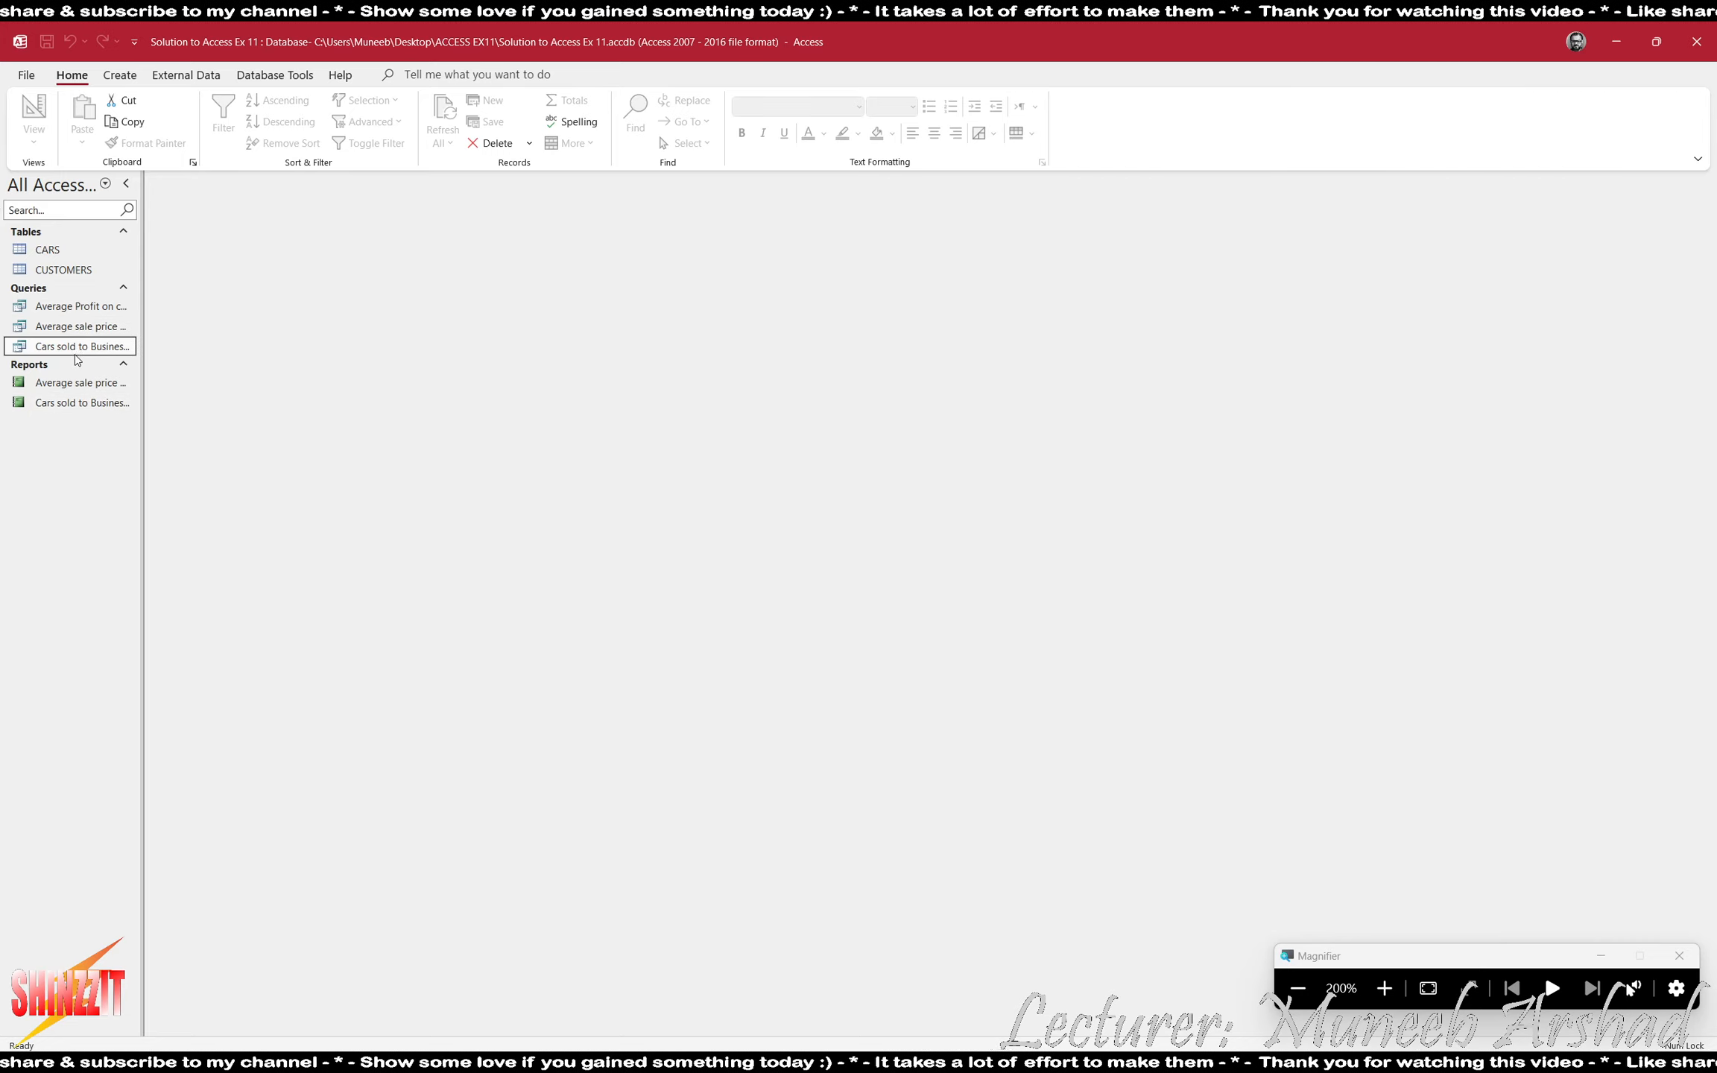
left_click(119, 74)
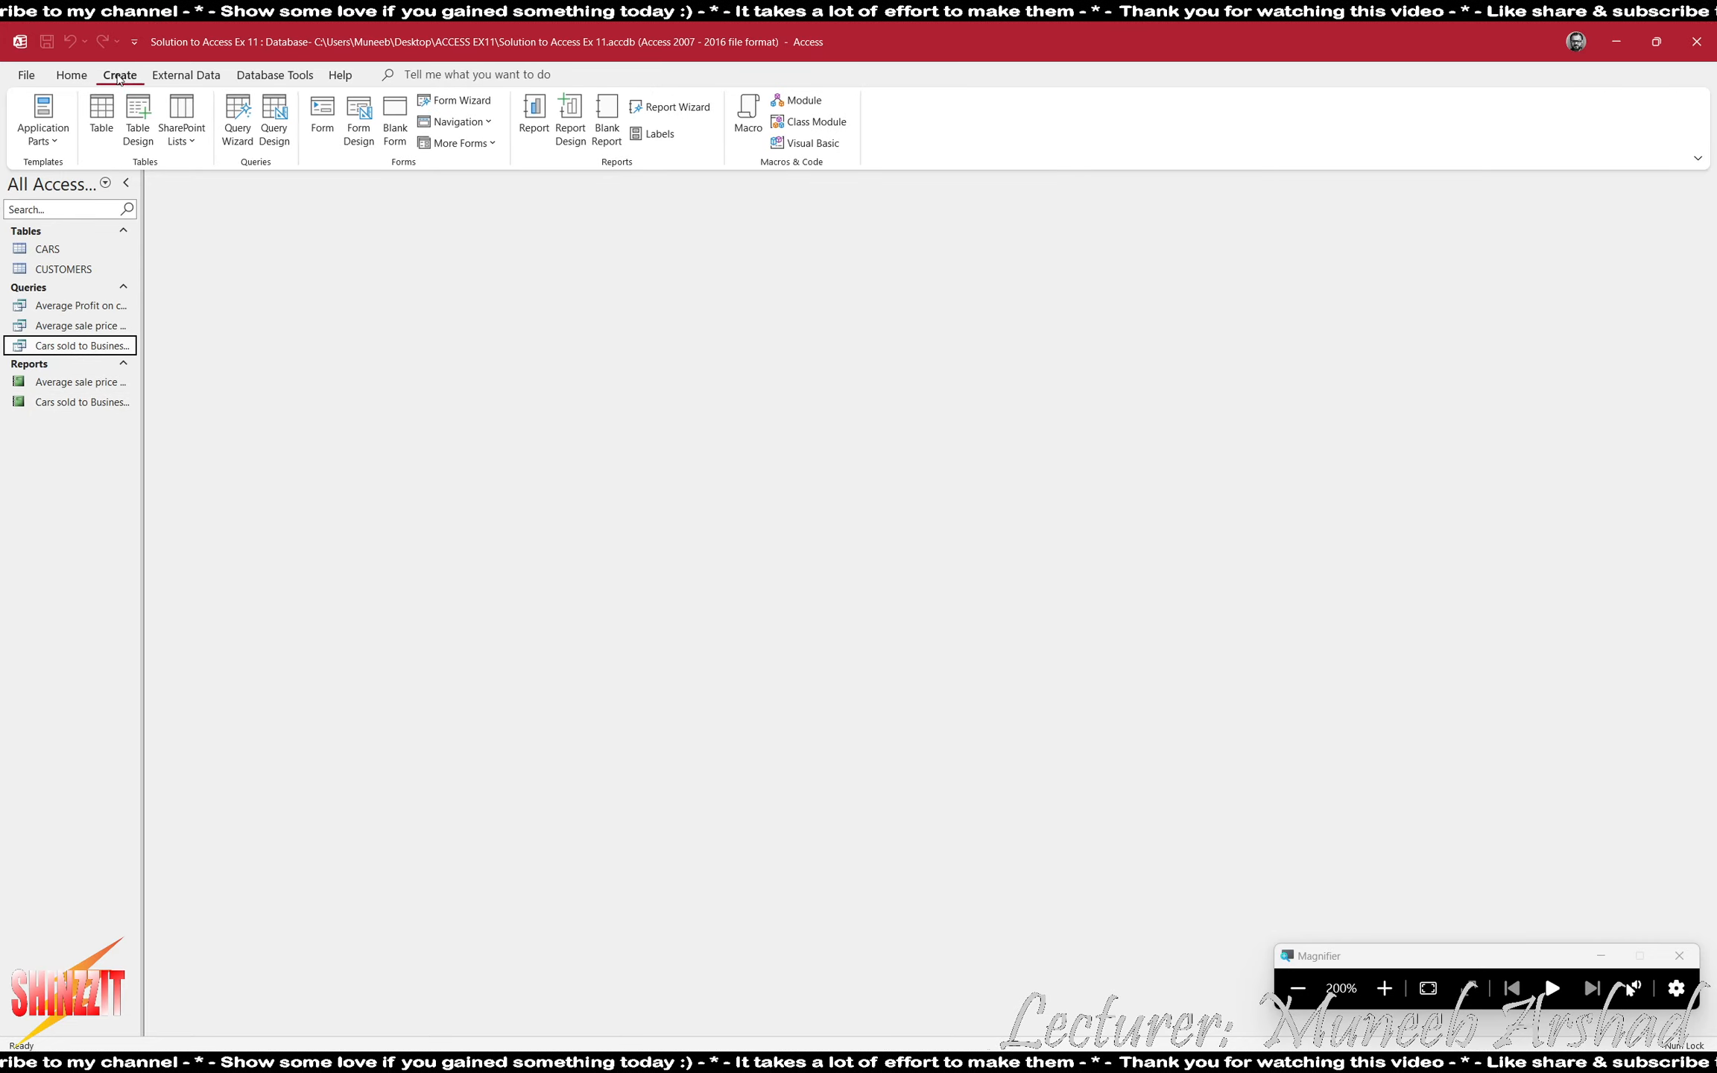
left_click(670, 107)
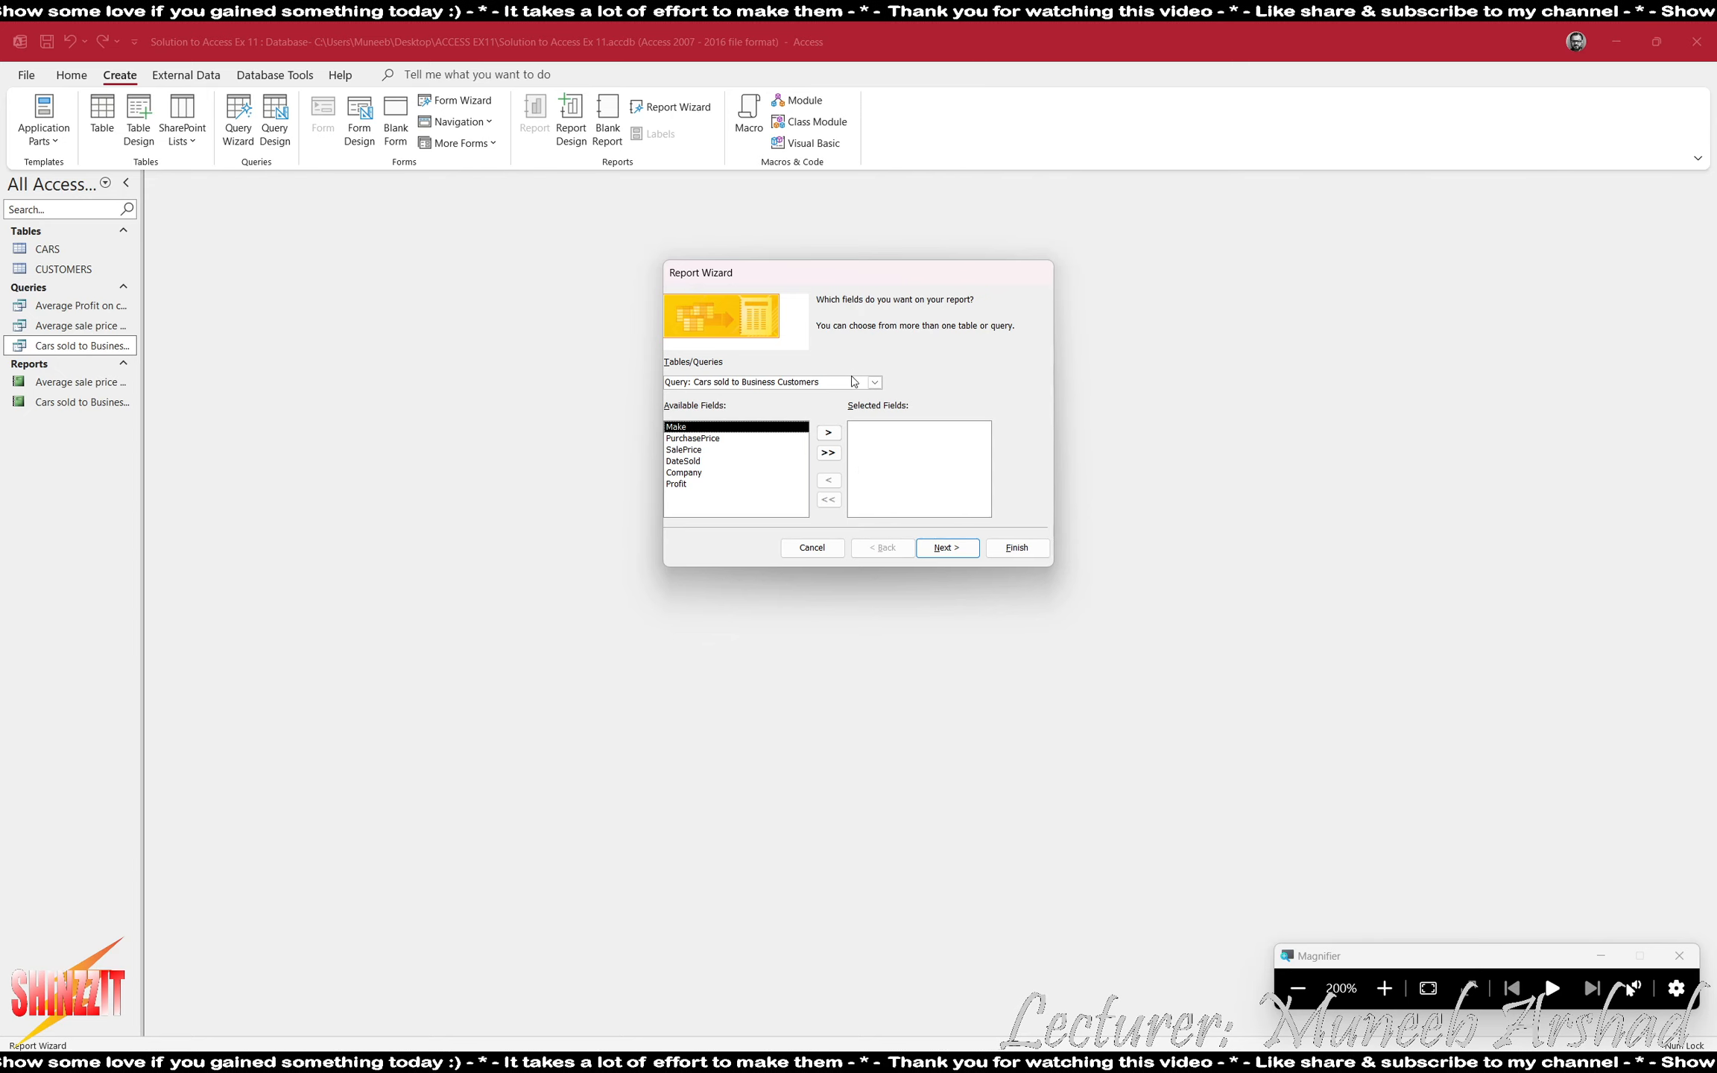
left_click(874, 383)
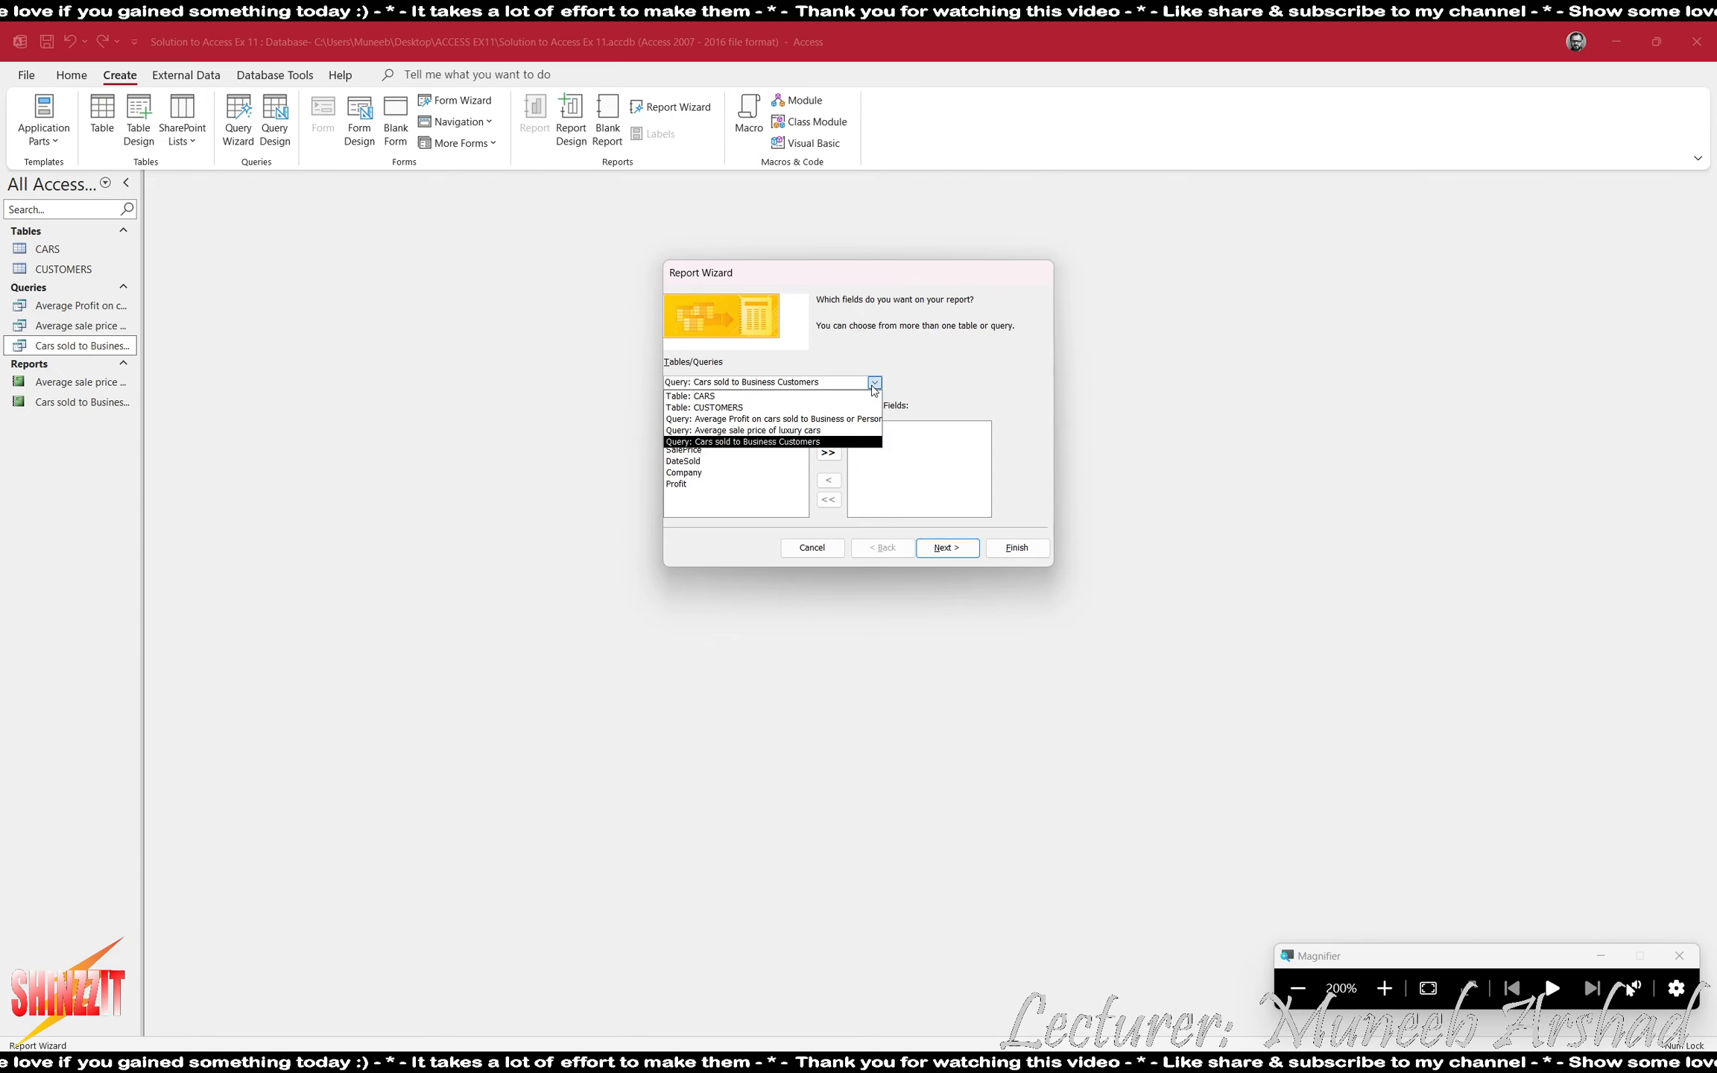
left_click(842, 419)
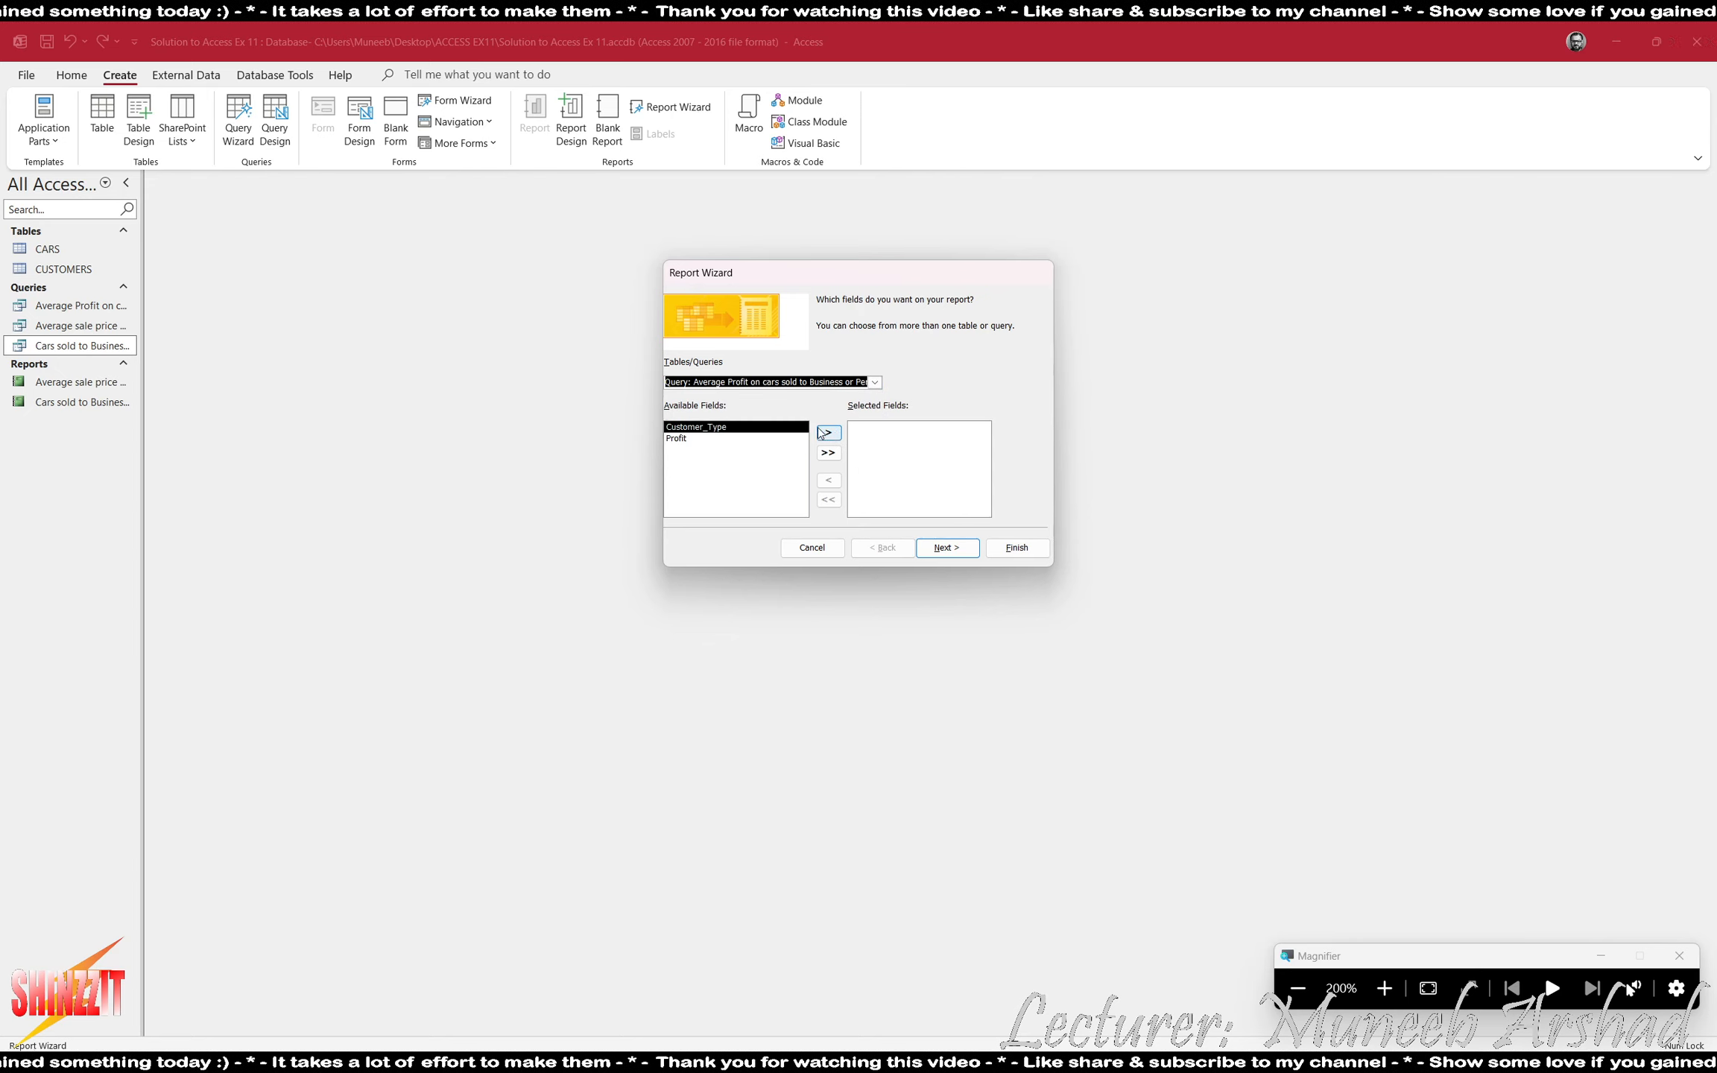
- Accept the wizard's default grouping, sorting, layout and title, and finish the report with a preview
left_click(951, 551)
left_click(953, 551)
left_click(956, 553)
left_click(957, 550)
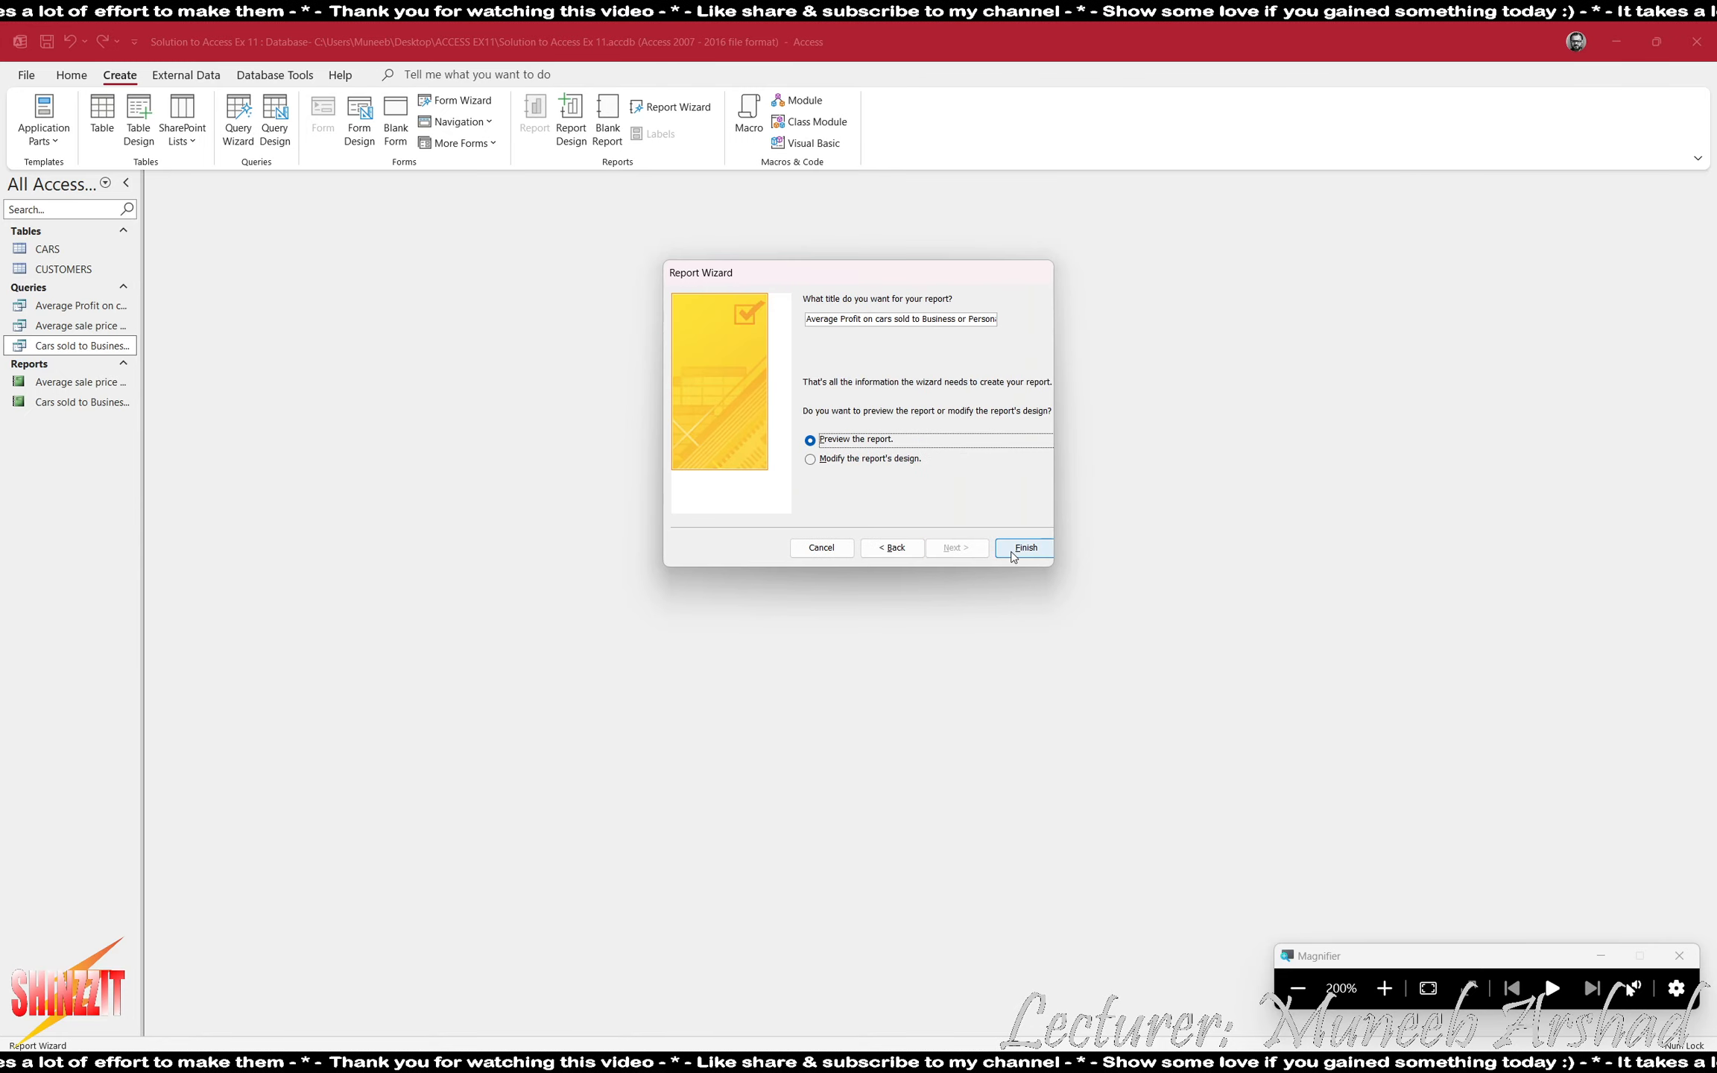
left_click(1025, 548)
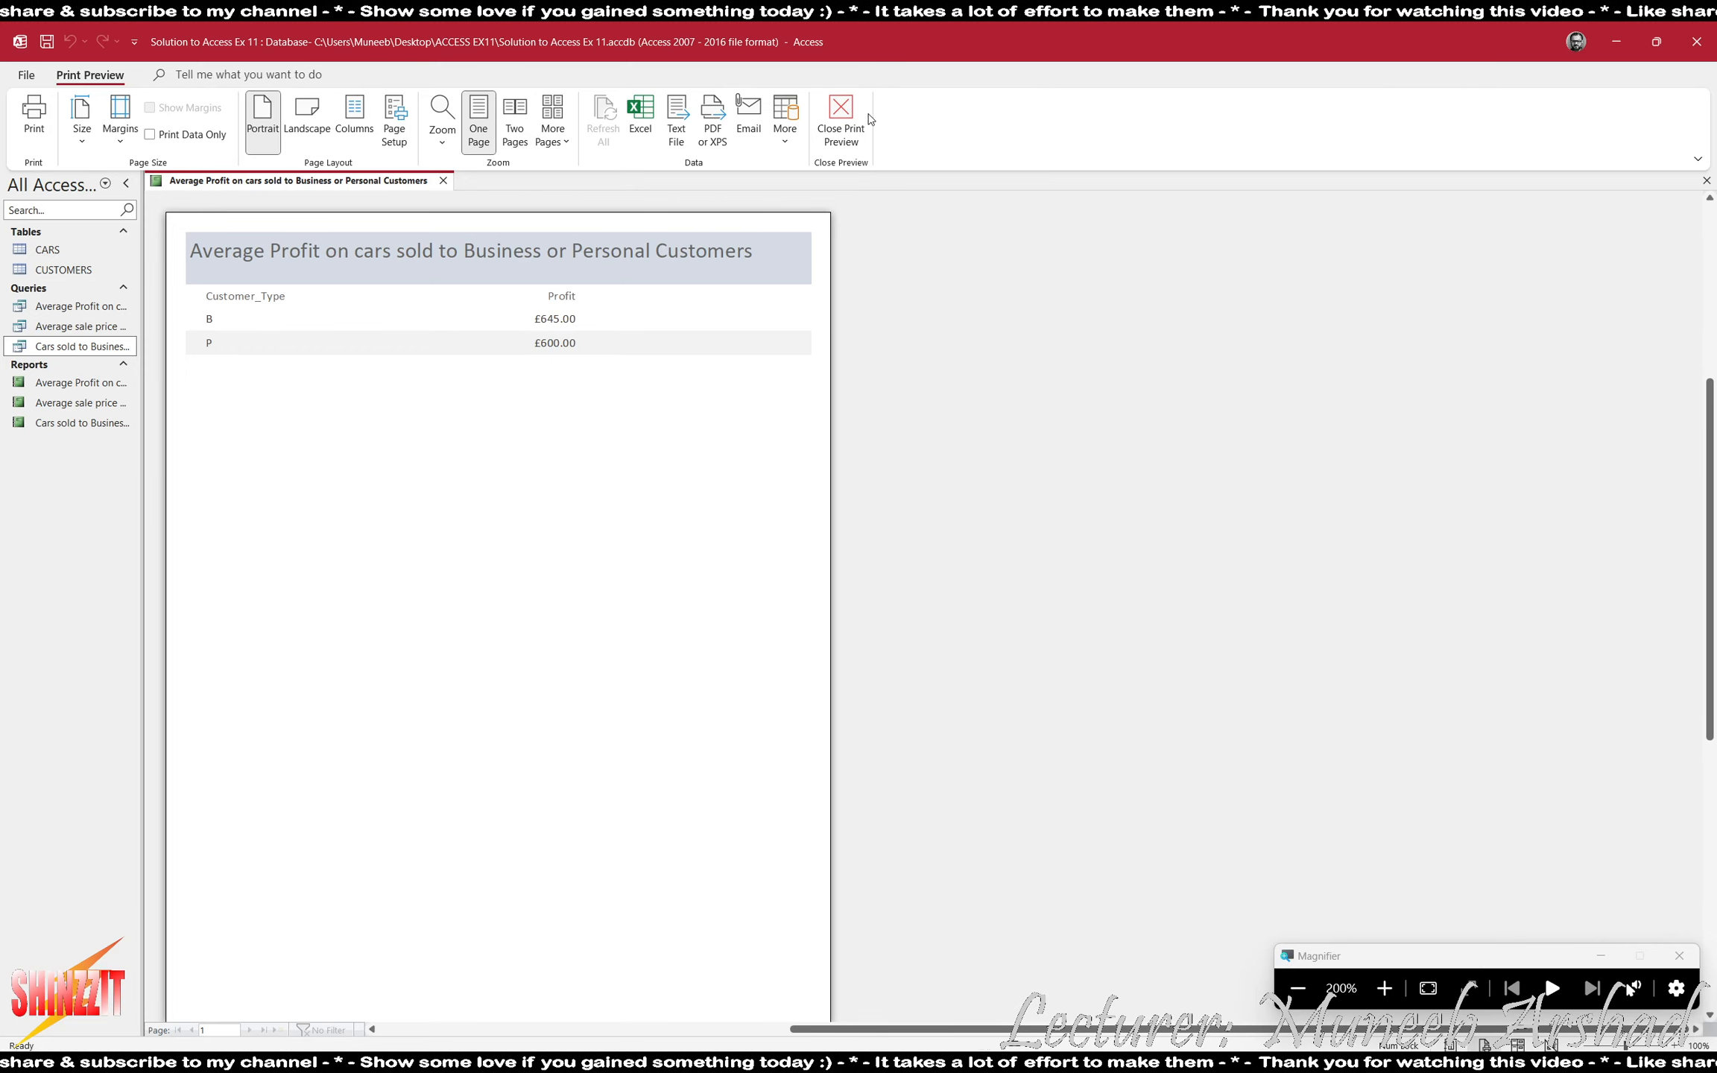
- Close the report preview and the database, and close the Word evidence document with its changes saved
left_click(841, 123)
left_click(1298, 989)
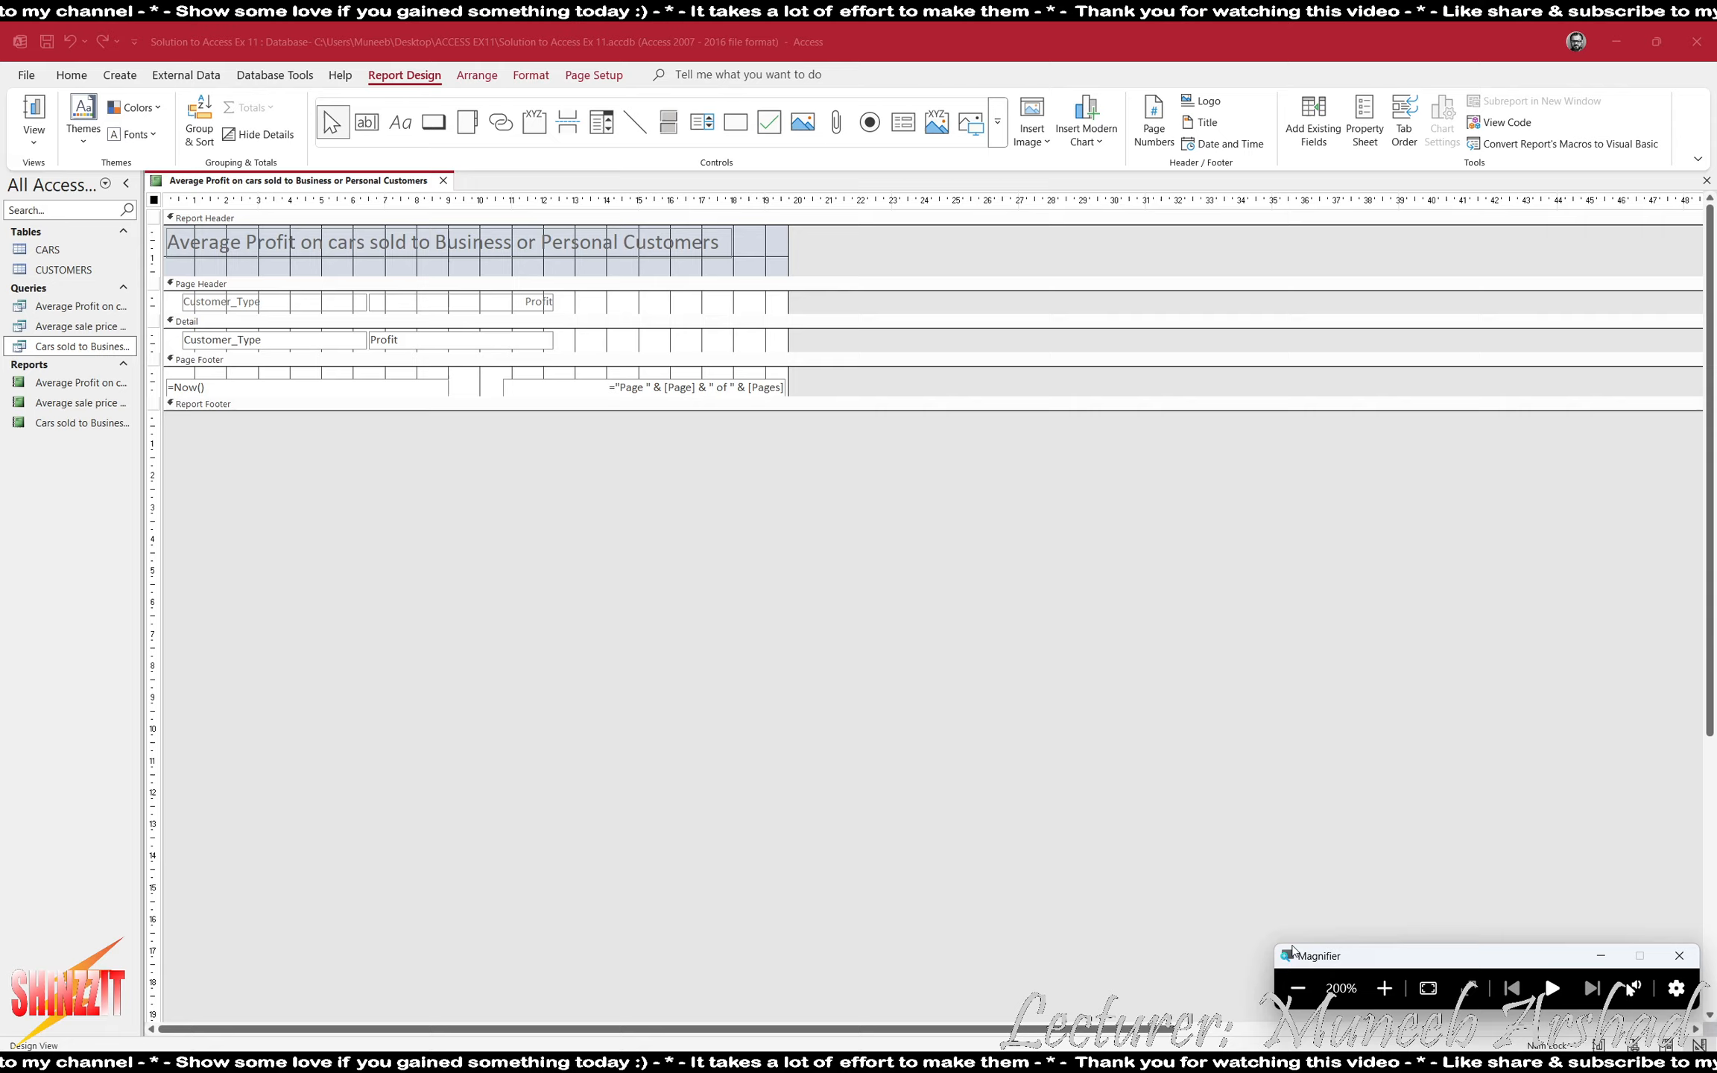
left_click(1685, 40)
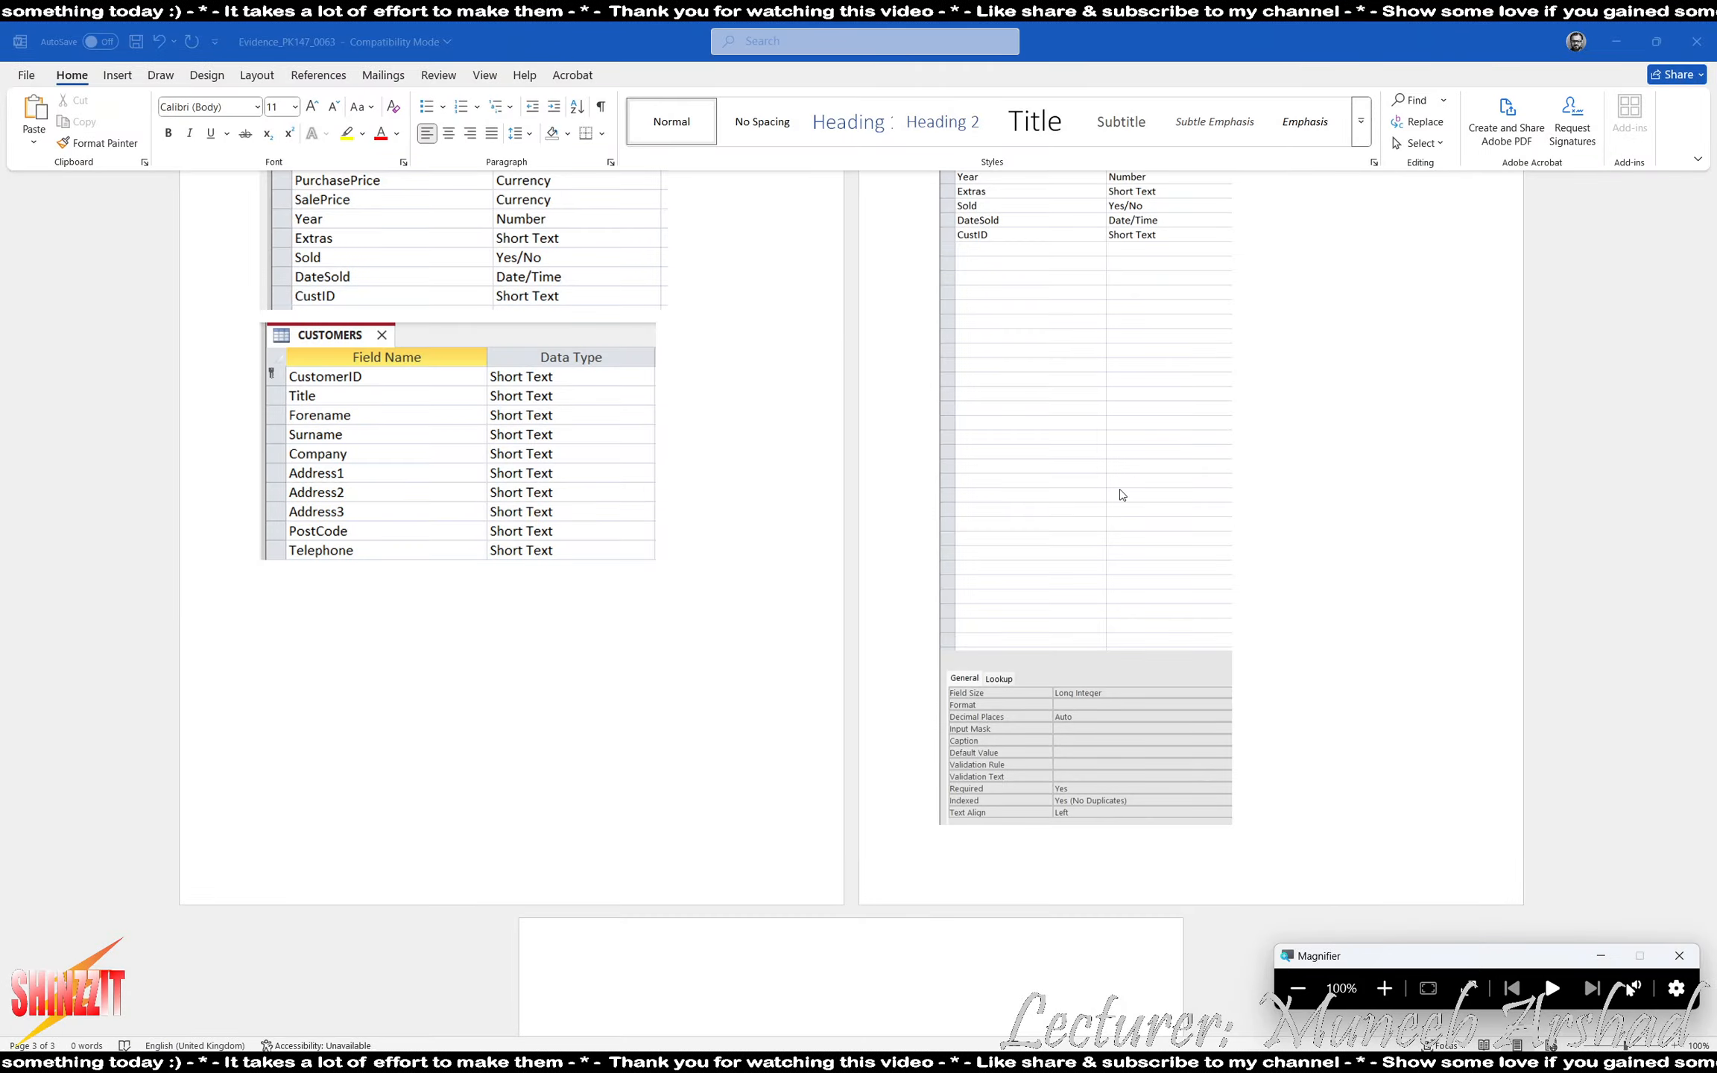
left_click(1696, 41)
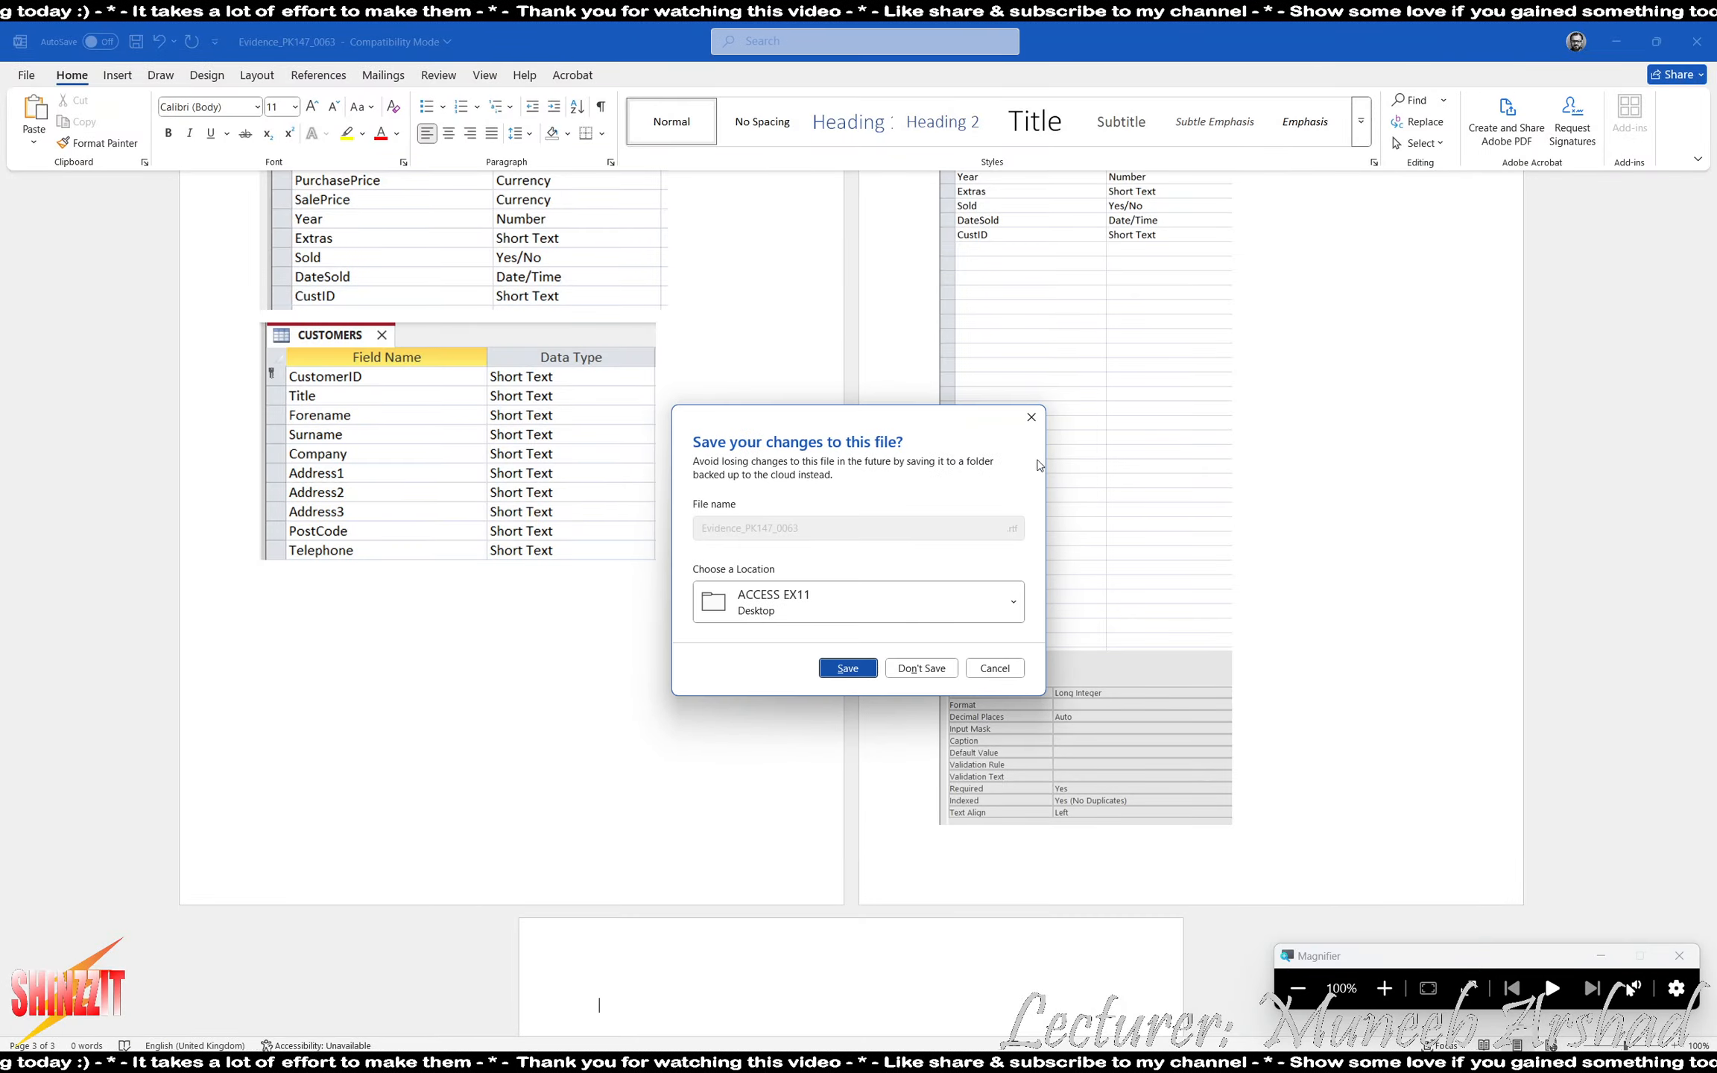
left_click(849, 664)
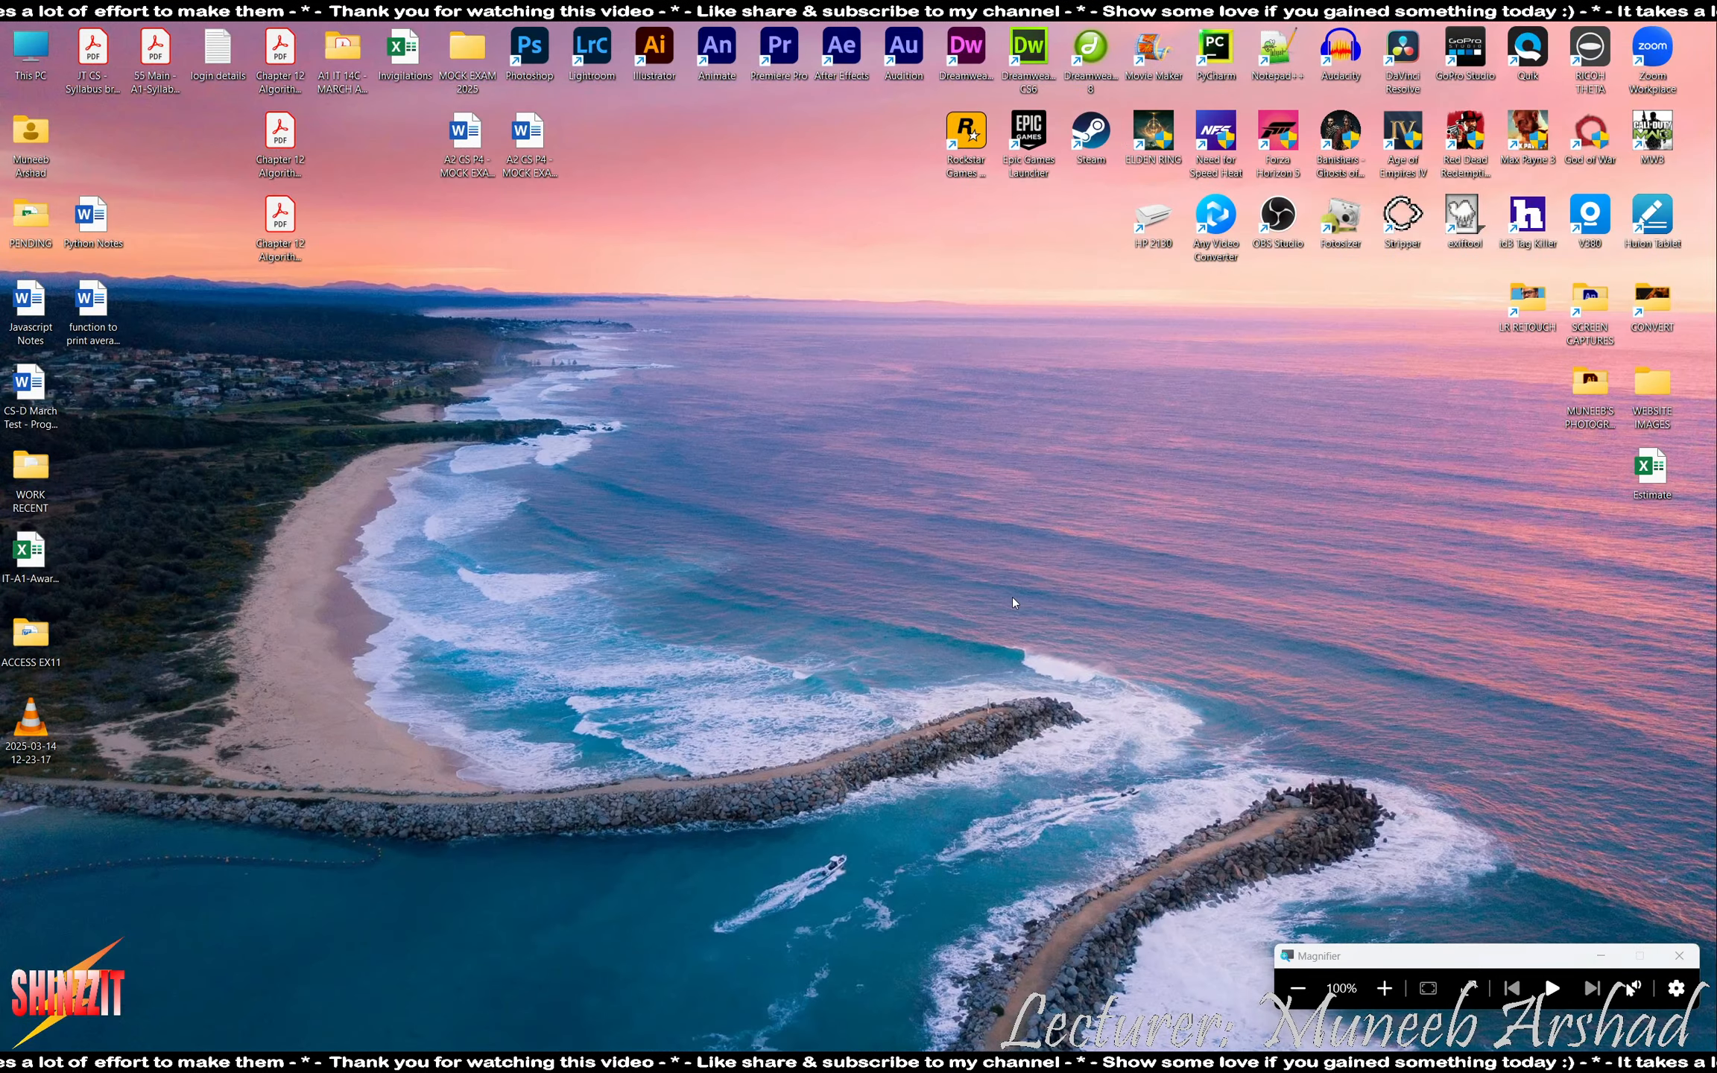